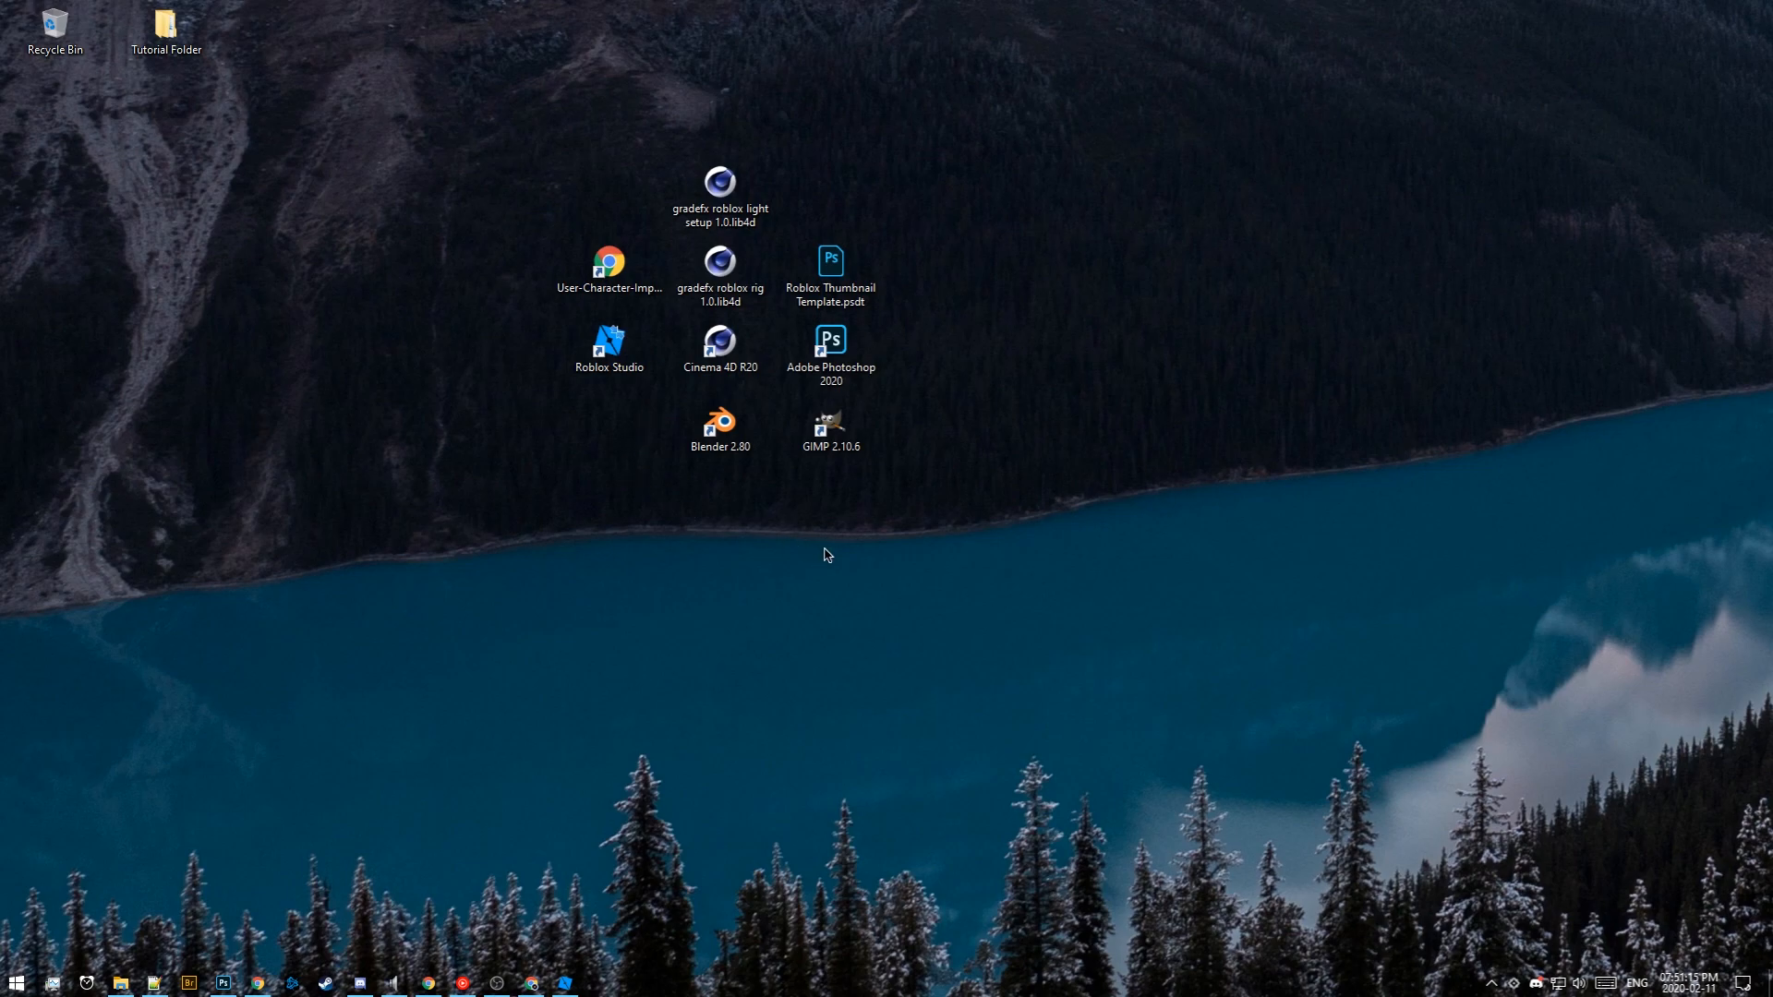
Remove the Blender 2.80 and GIMP 2.10.6 shortcuts from the desktop
{"action": "left_click_drag", "start_coordinate": [887, 535], "coordinate": [755, 542]}
{"action": "left_click_drag", "start_coordinate": [919, 540], "coordinate": [666, 402]}
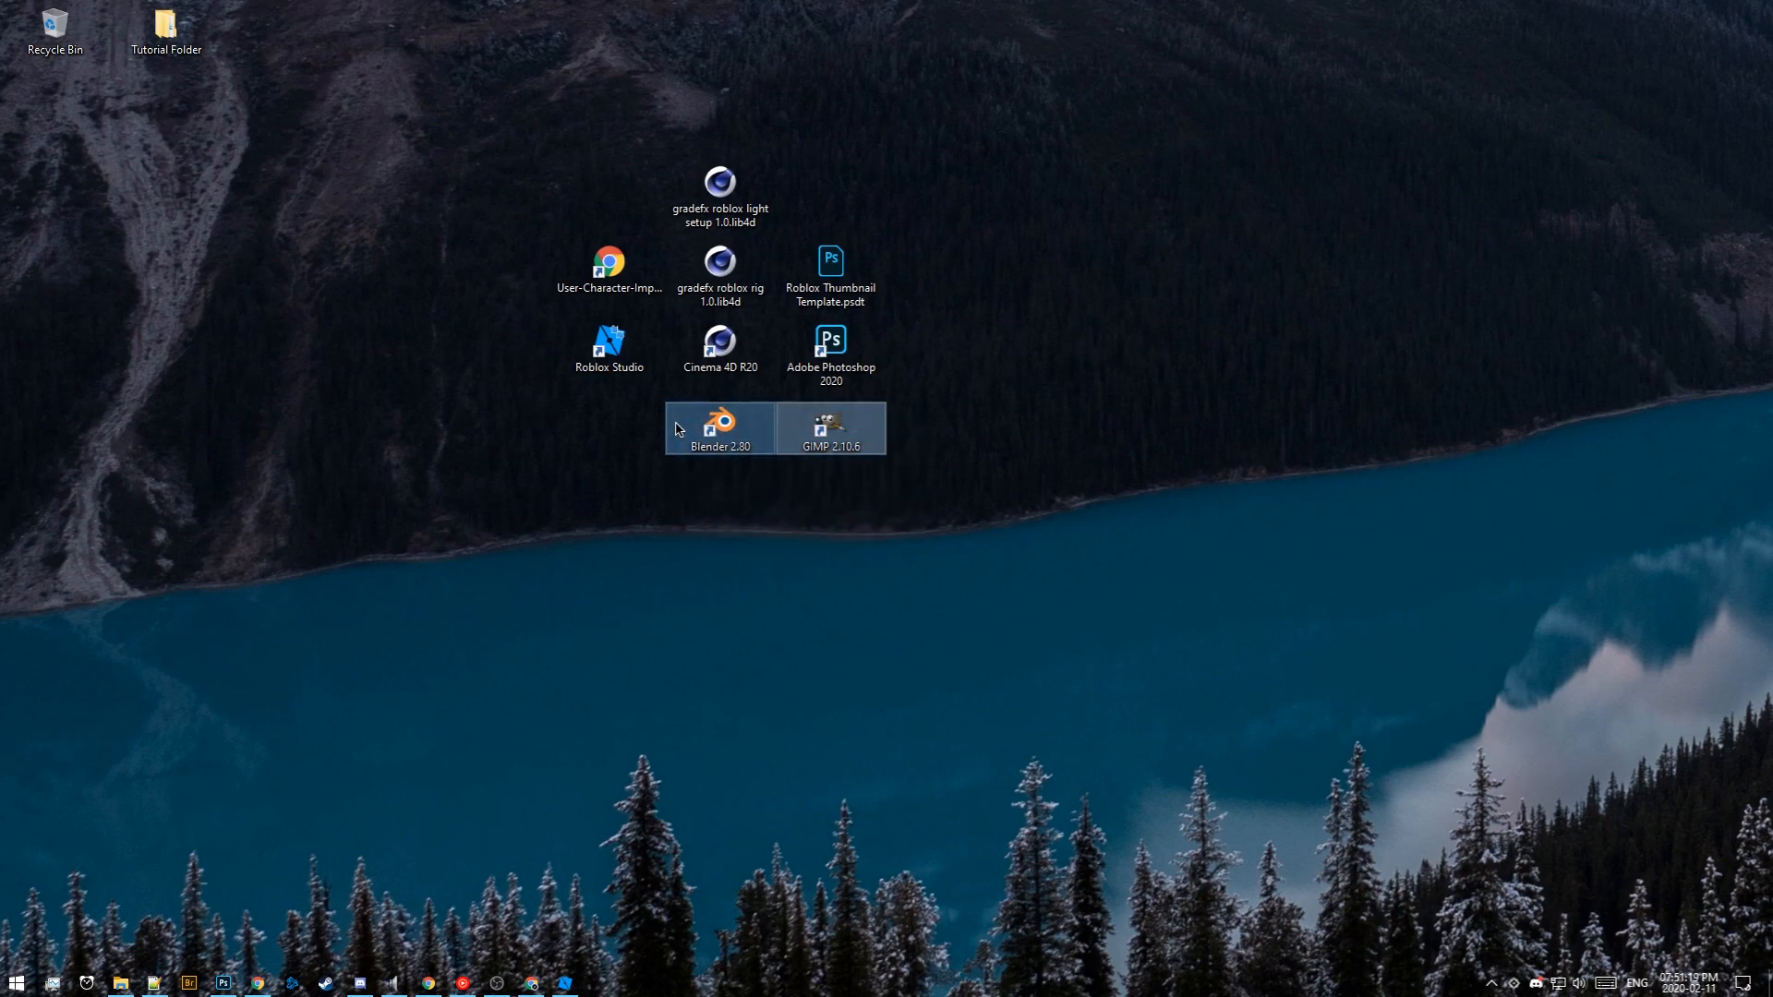
{"action": "key", "text": "Delete"}
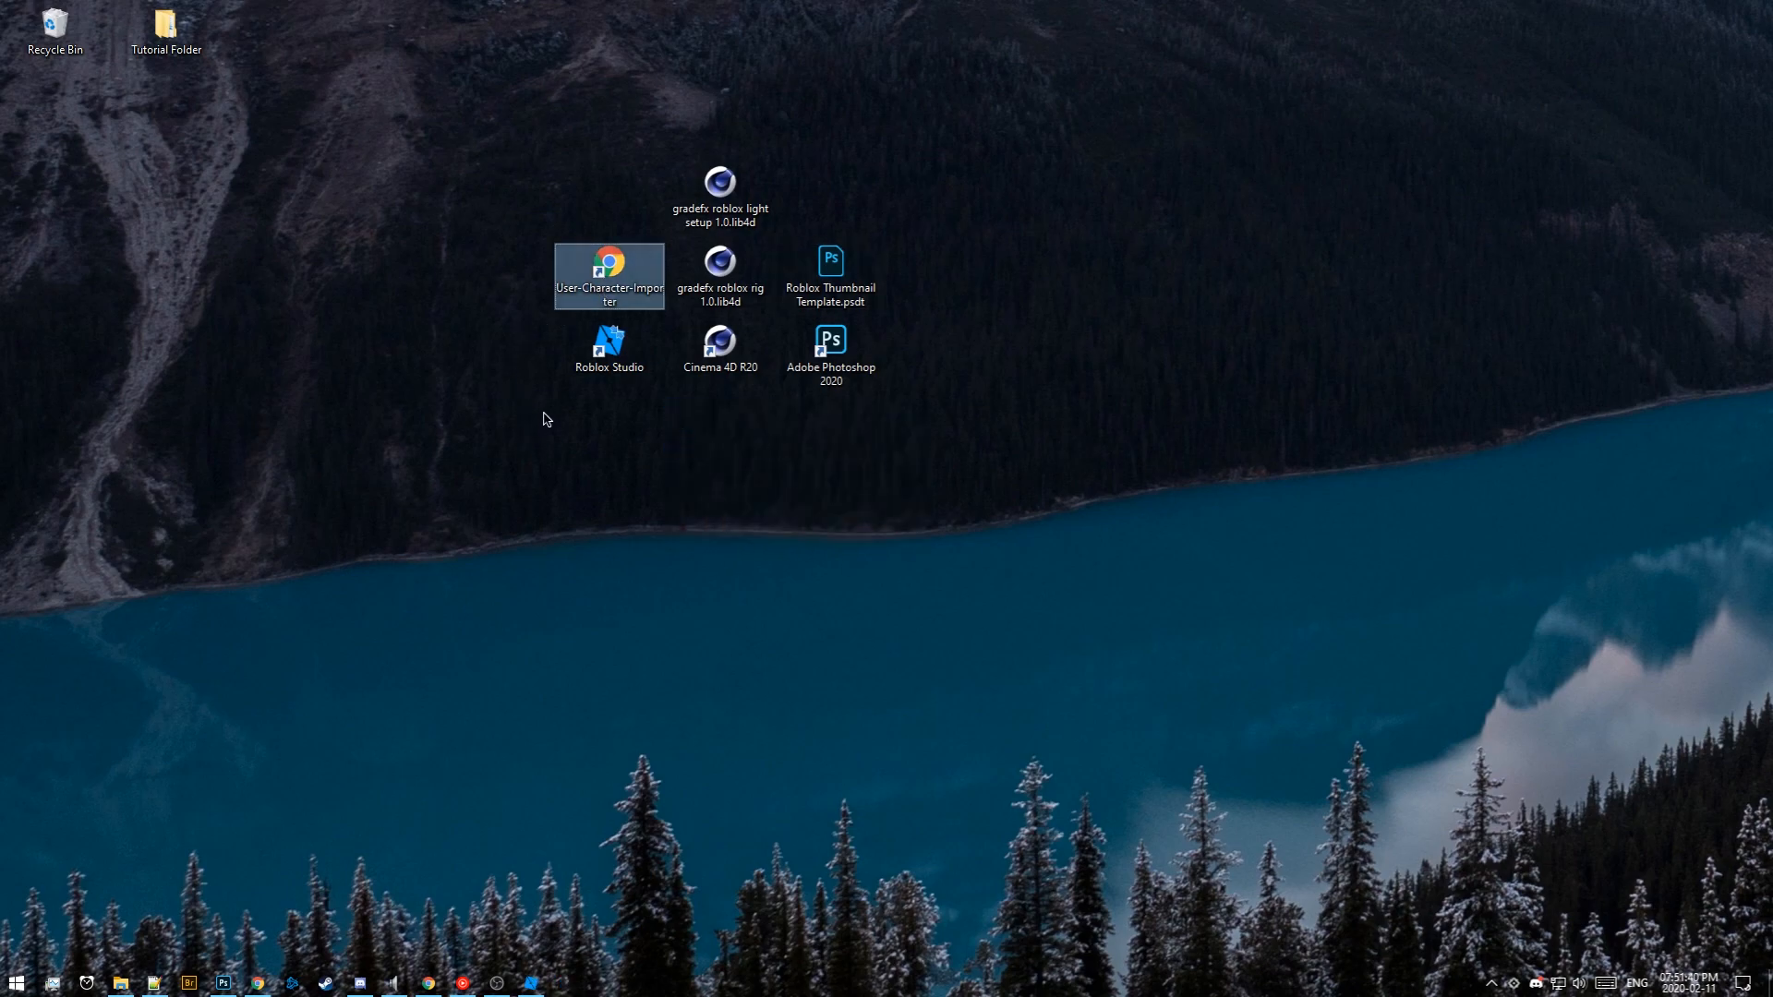
Open the User Character Importer shortcut to view the plugin's Roblox library page, and minimize the browser
{"action": "double_click", "coordinate": [610, 268]}
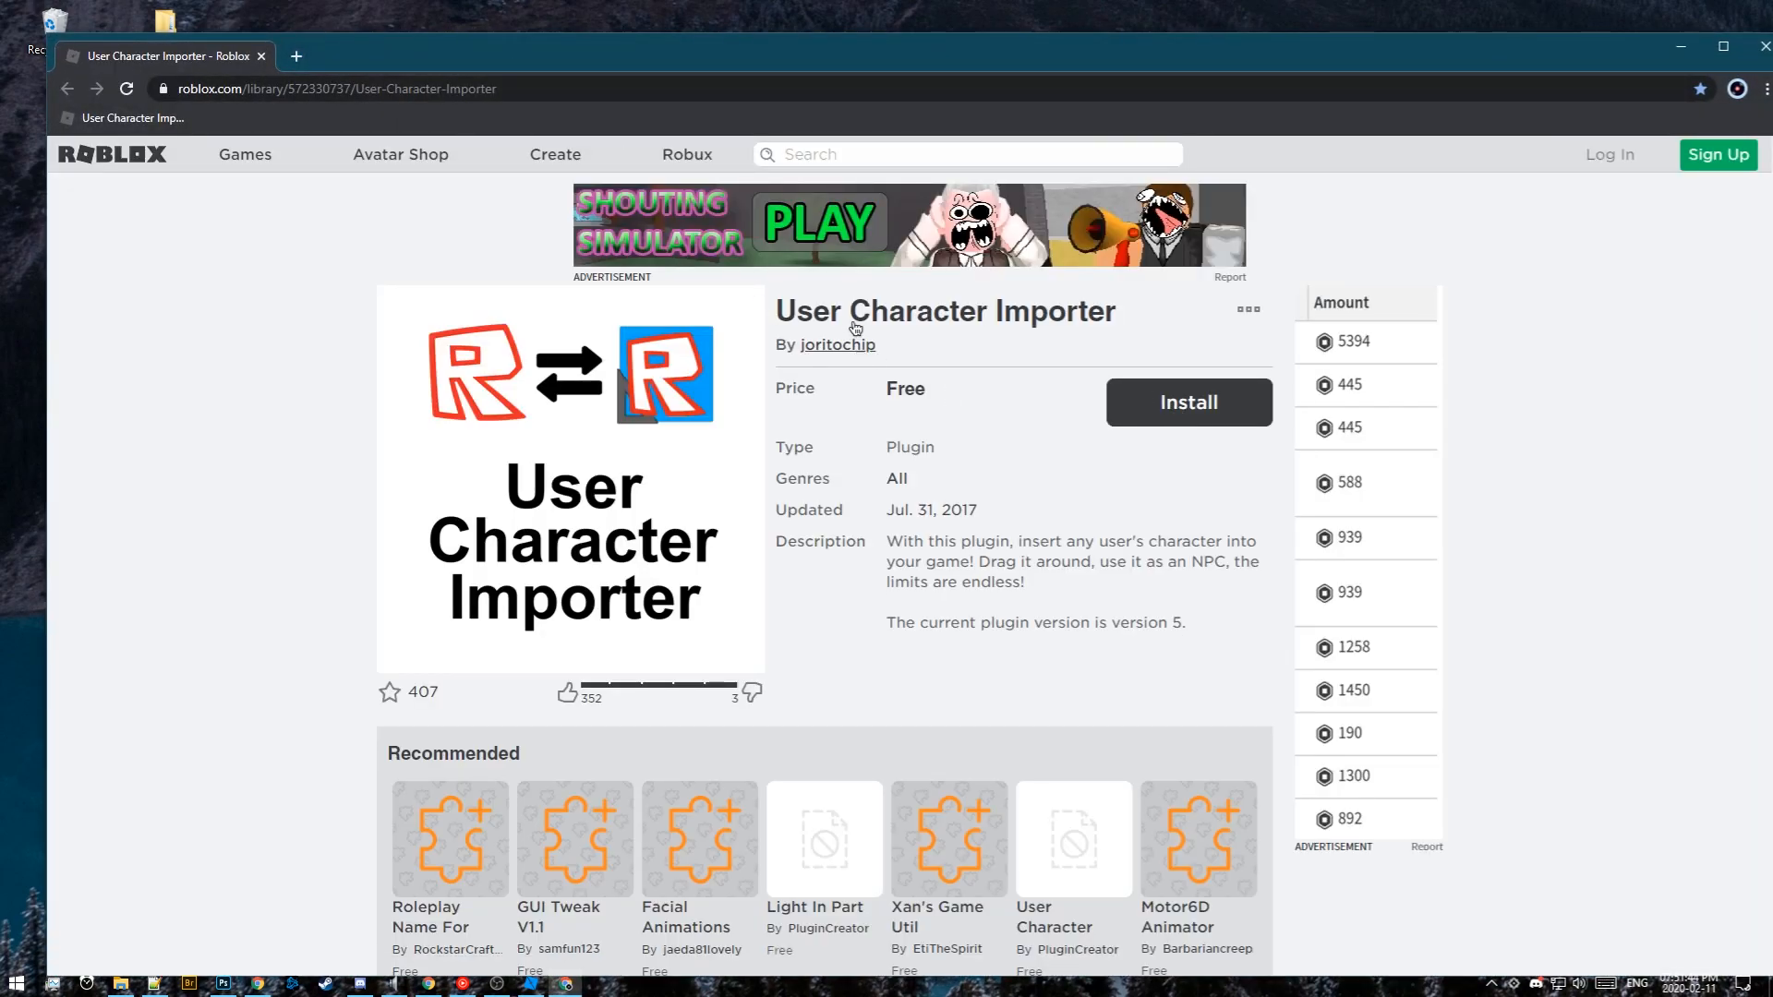
{"action": "left_click_drag", "start_coordinate": [797, 63], "coordinate": [759, 45]}
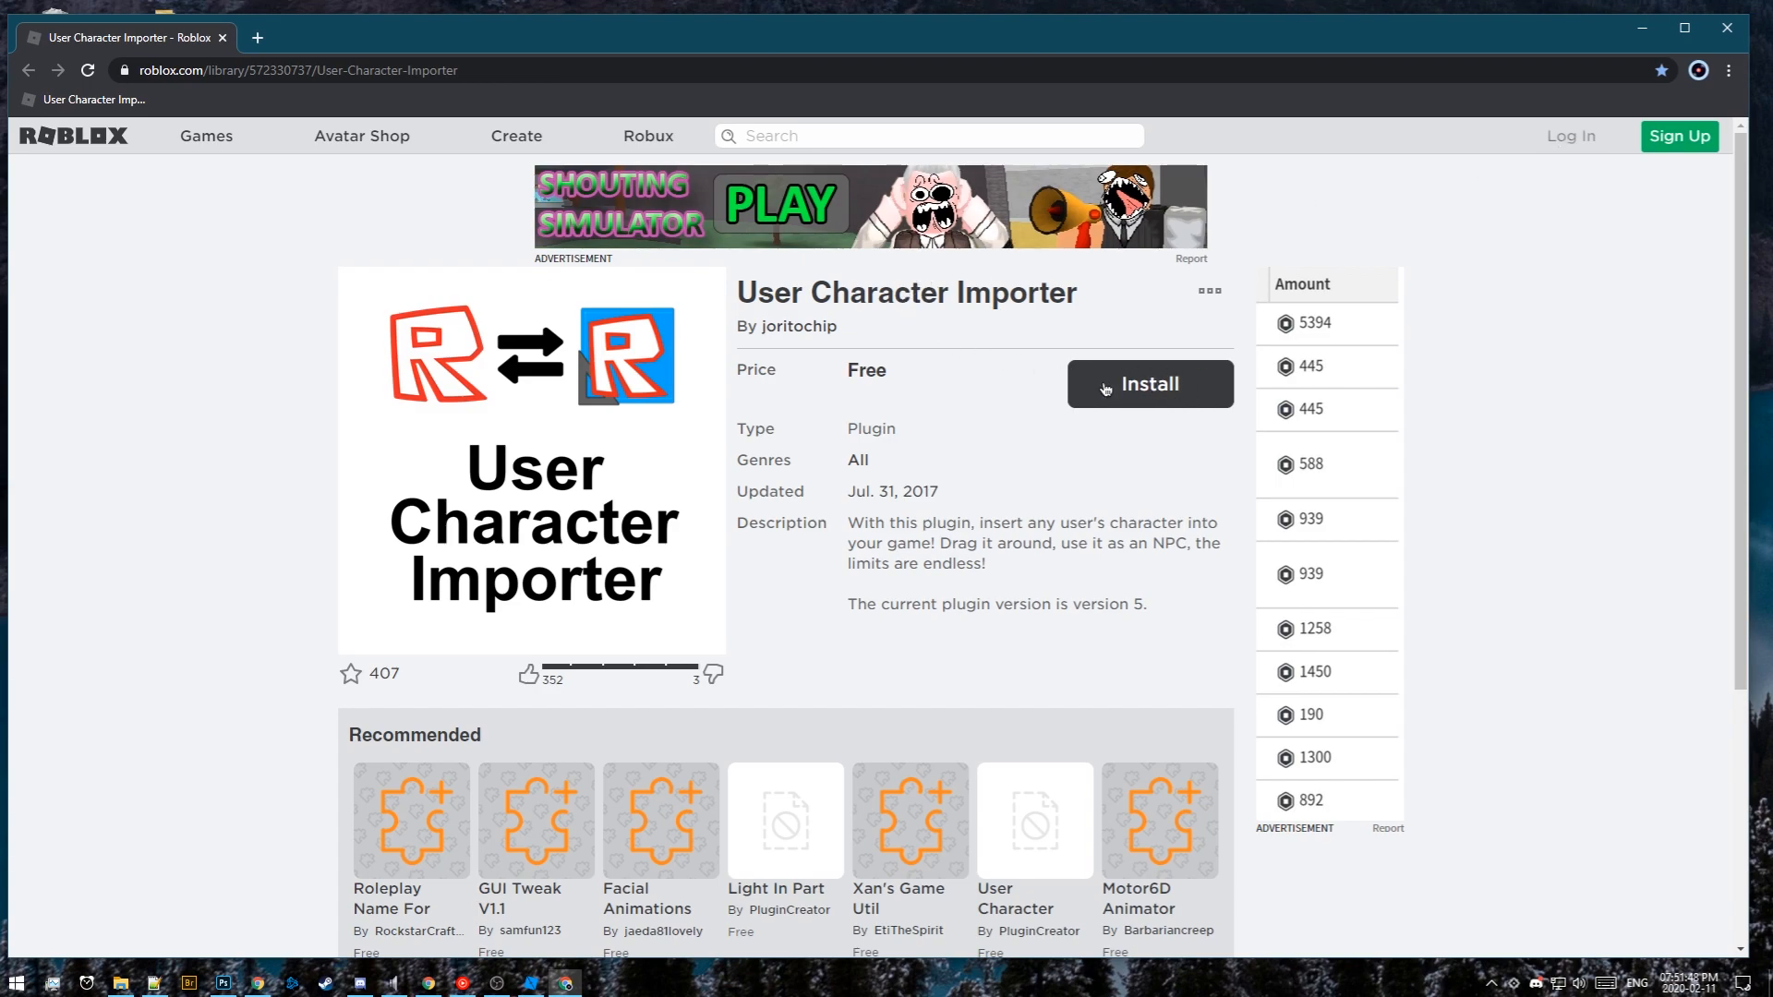
{"action": "left_click", "coordinate": [1646, 42]}
Launch Roblox Studio and create a new place from the Baseplate template
{"action": "double_click", "coordinate": [606, 344]}
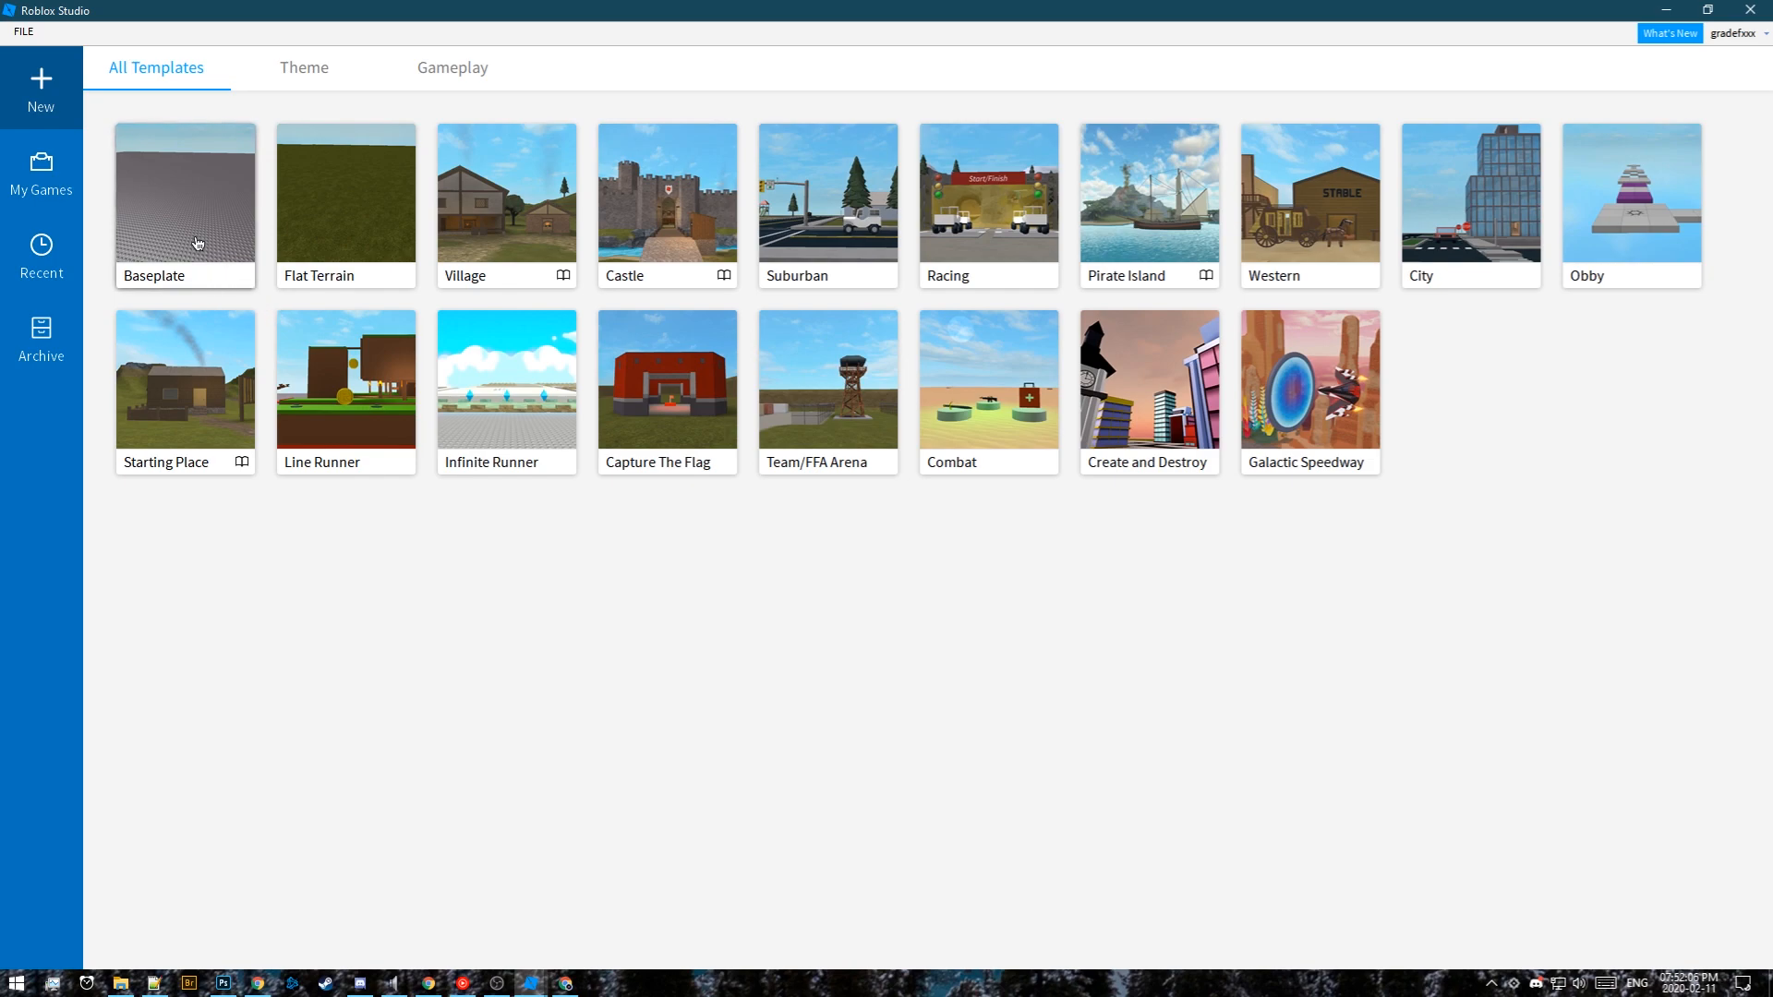
{"action": "left_click", "coordinate": [184, 203]}
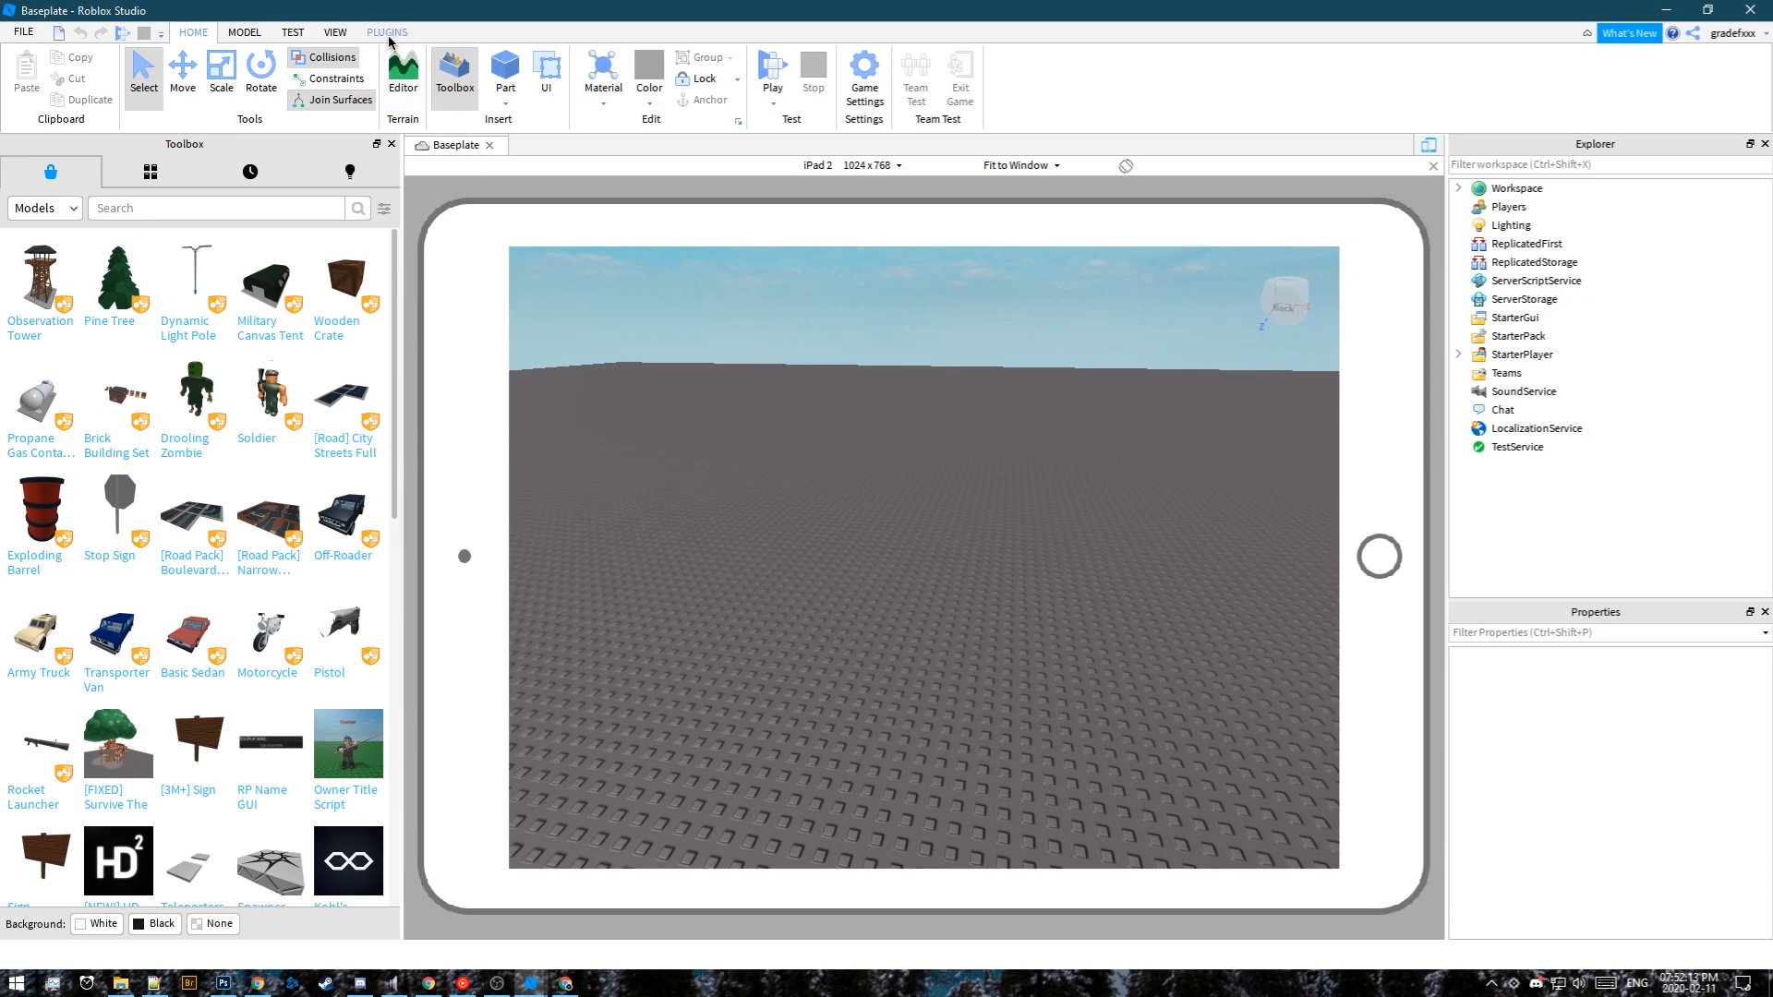
Import a player's character with the Import Character plugin by entering the player's username, and finish without editing its items
{"action": "left_click", "coordinate": [387, 33]}
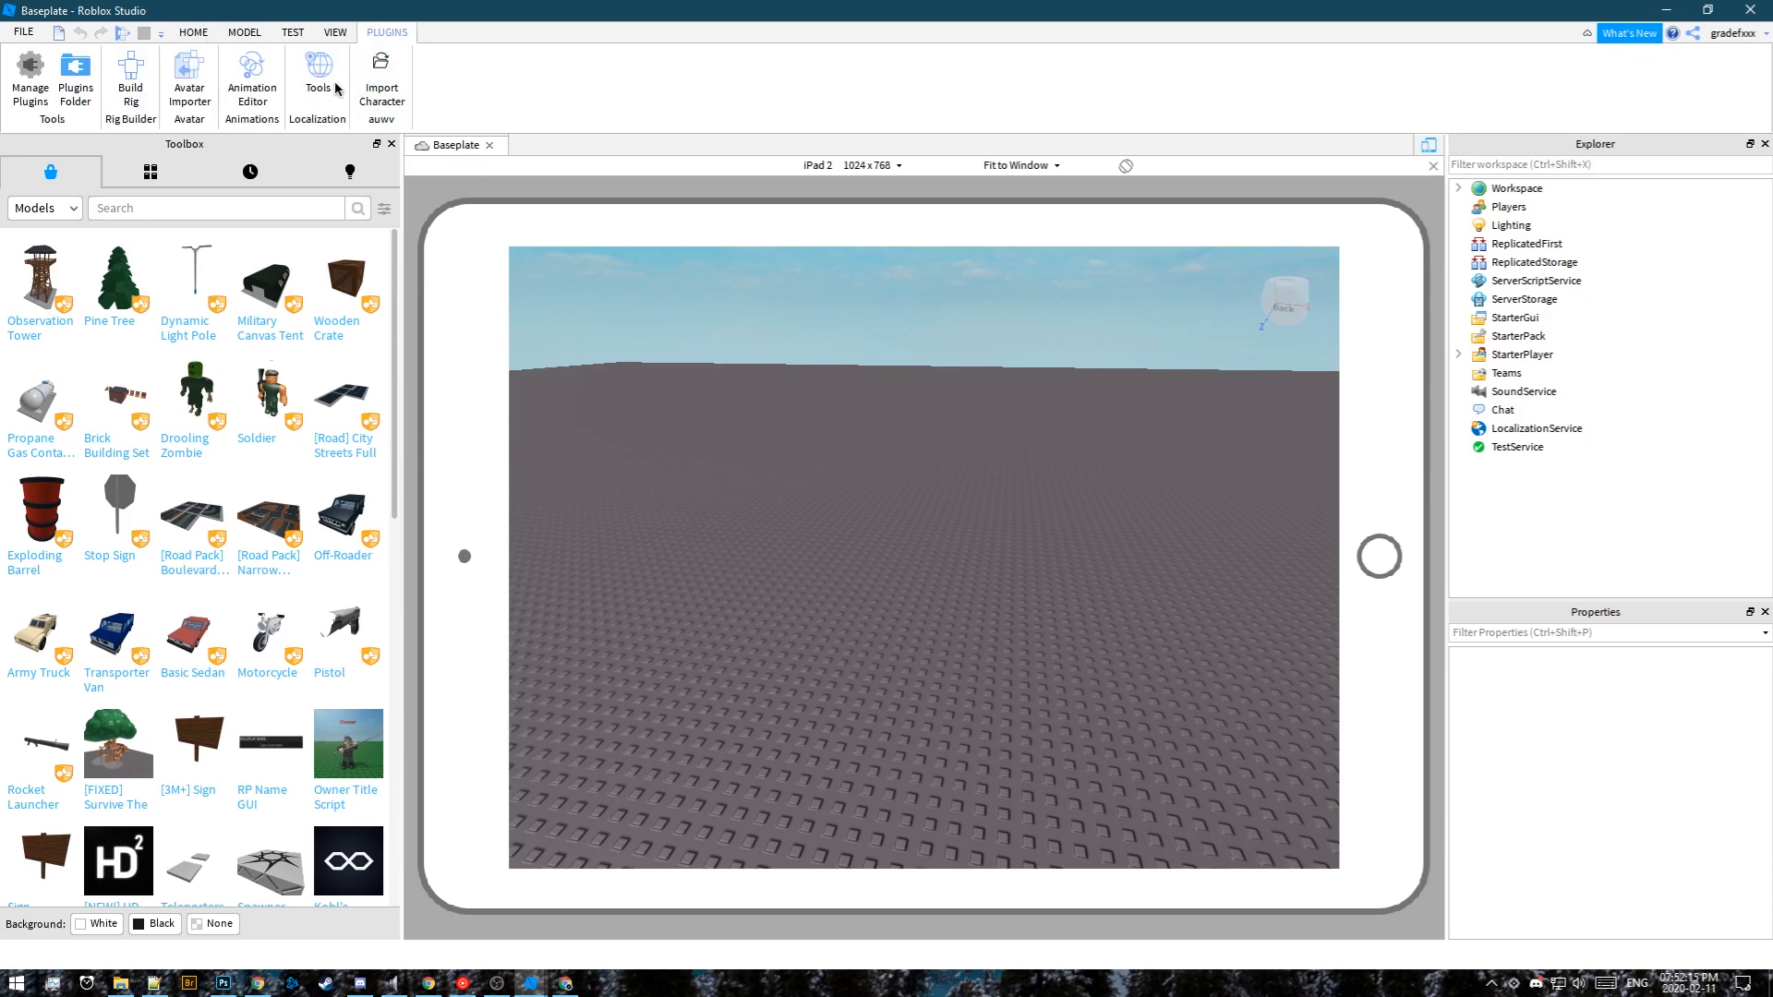
{"action": "left_click", "coordinate": [384, 102]}
{"action": "left_click", "coordinate": [621, 319]}
{"action": "type", "text": "Robloxvictorstar"}
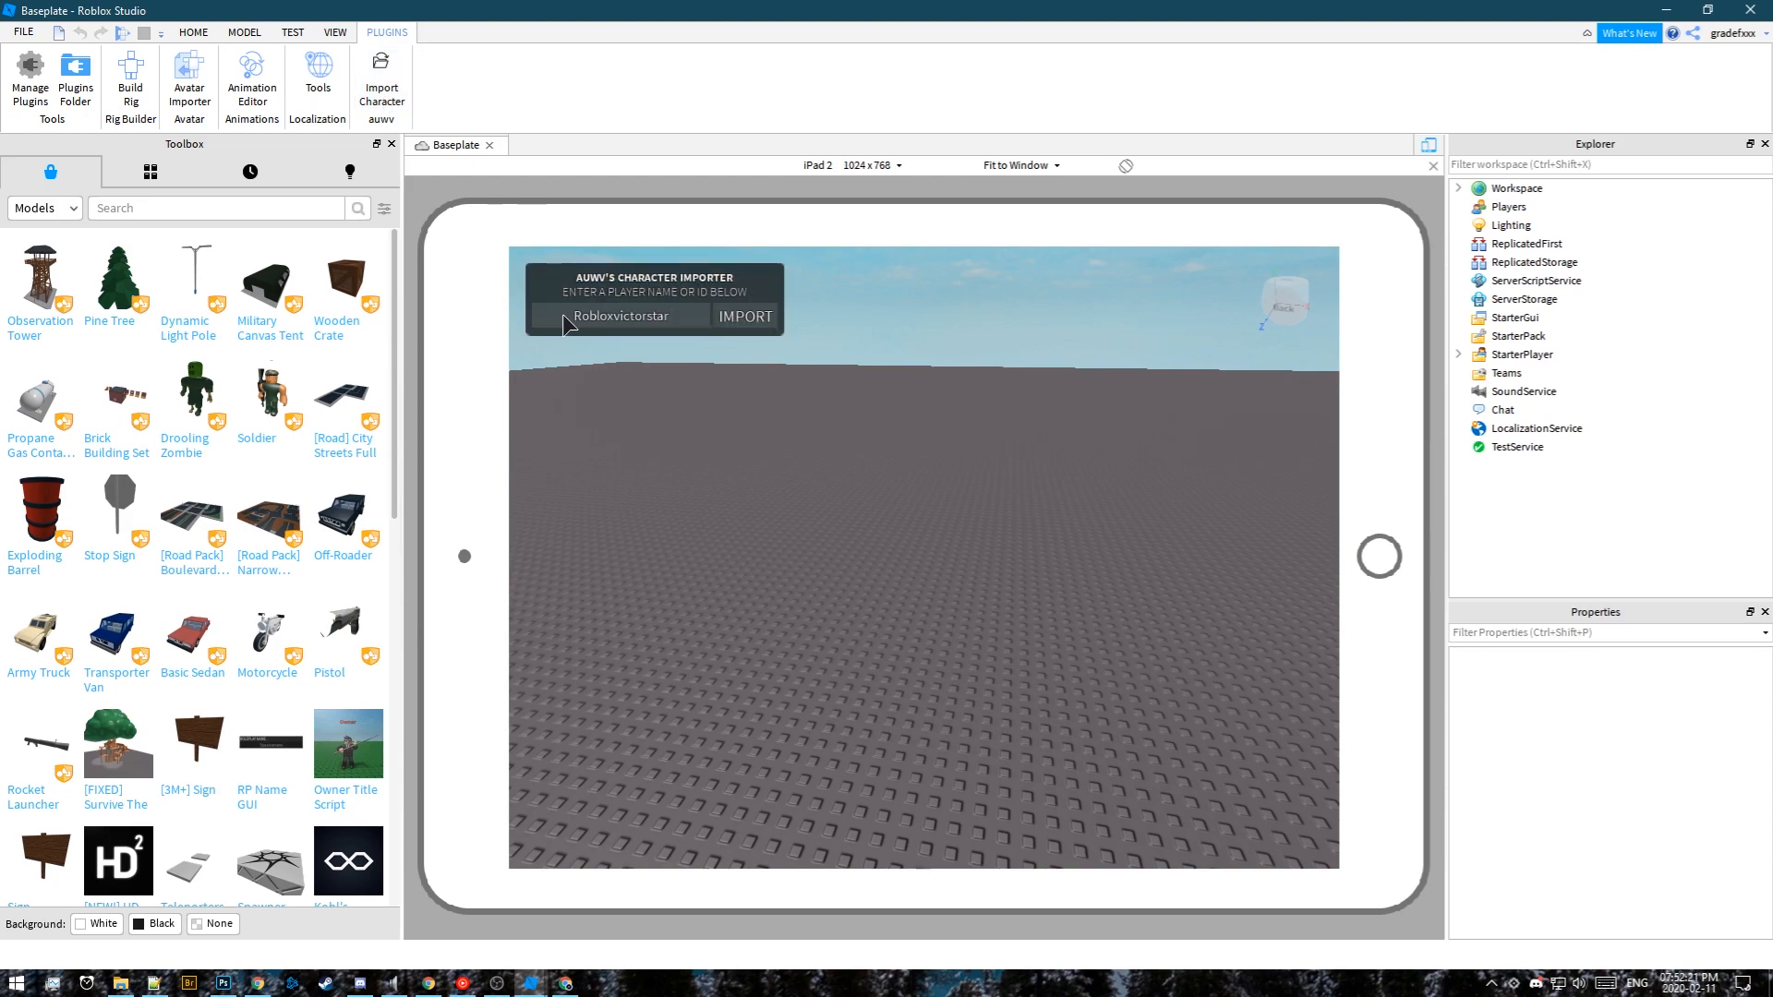
{"action": "left_click", "coordinate": [732, 318]}
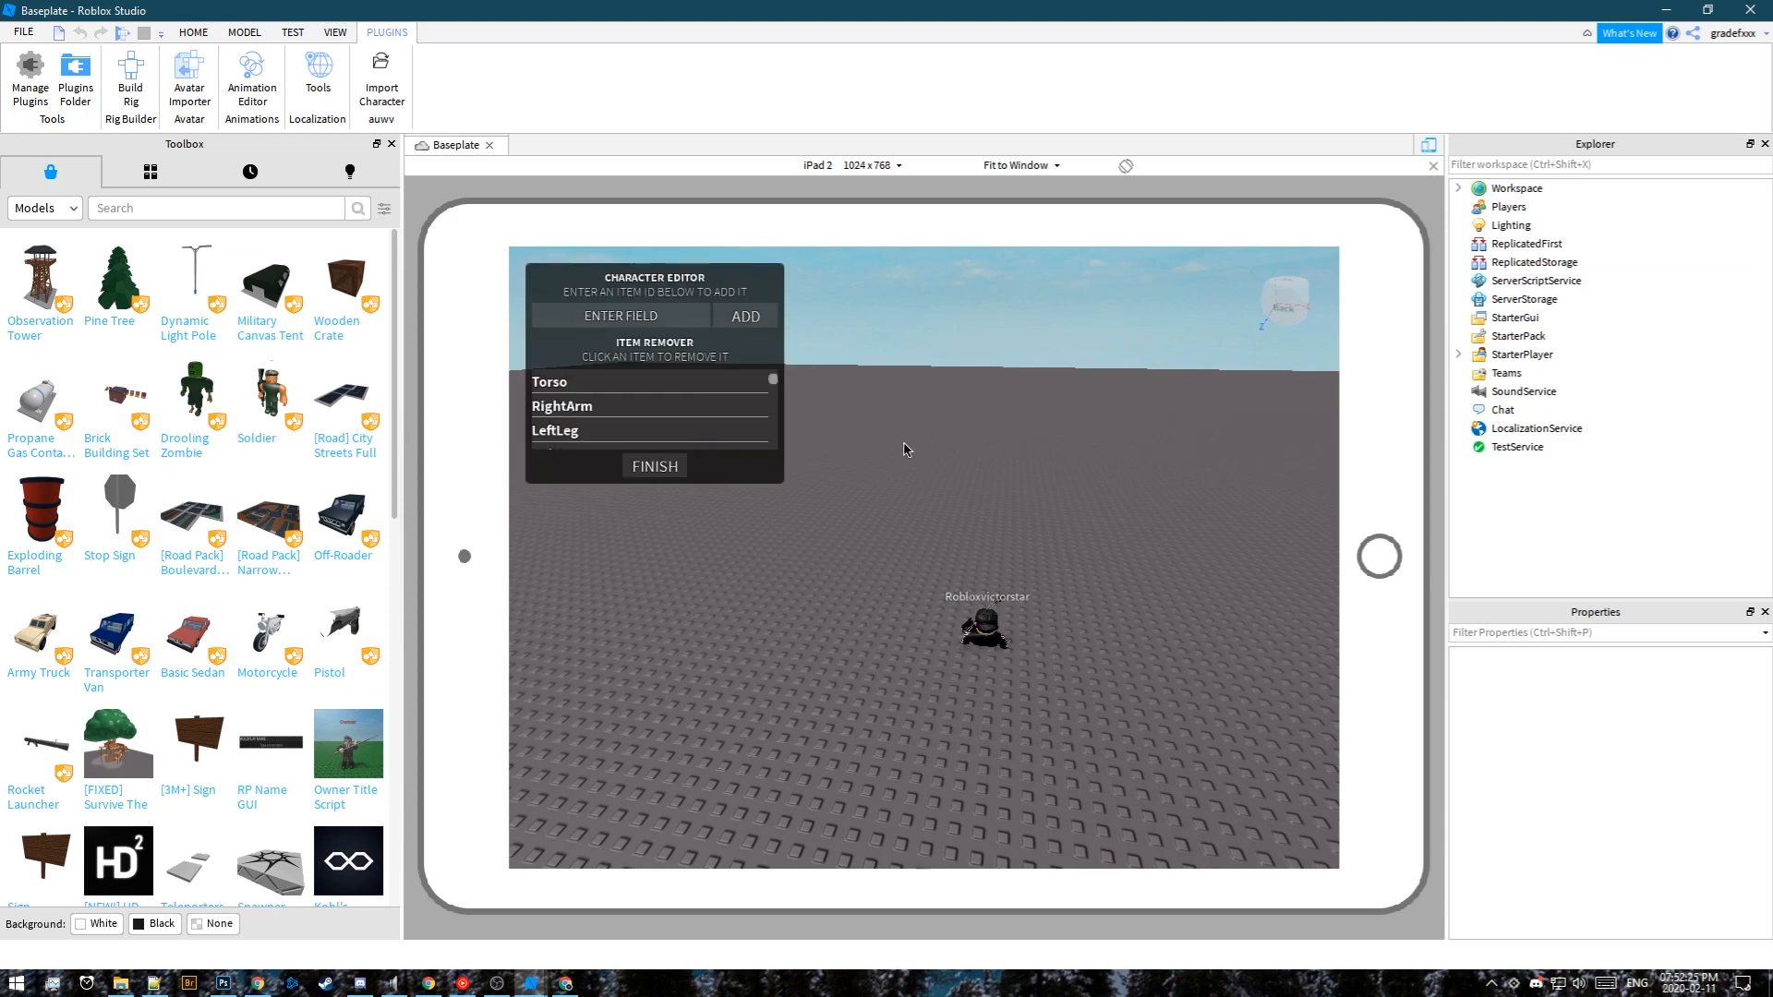
{"action": "left_click", "coordinate": [652, 466]}
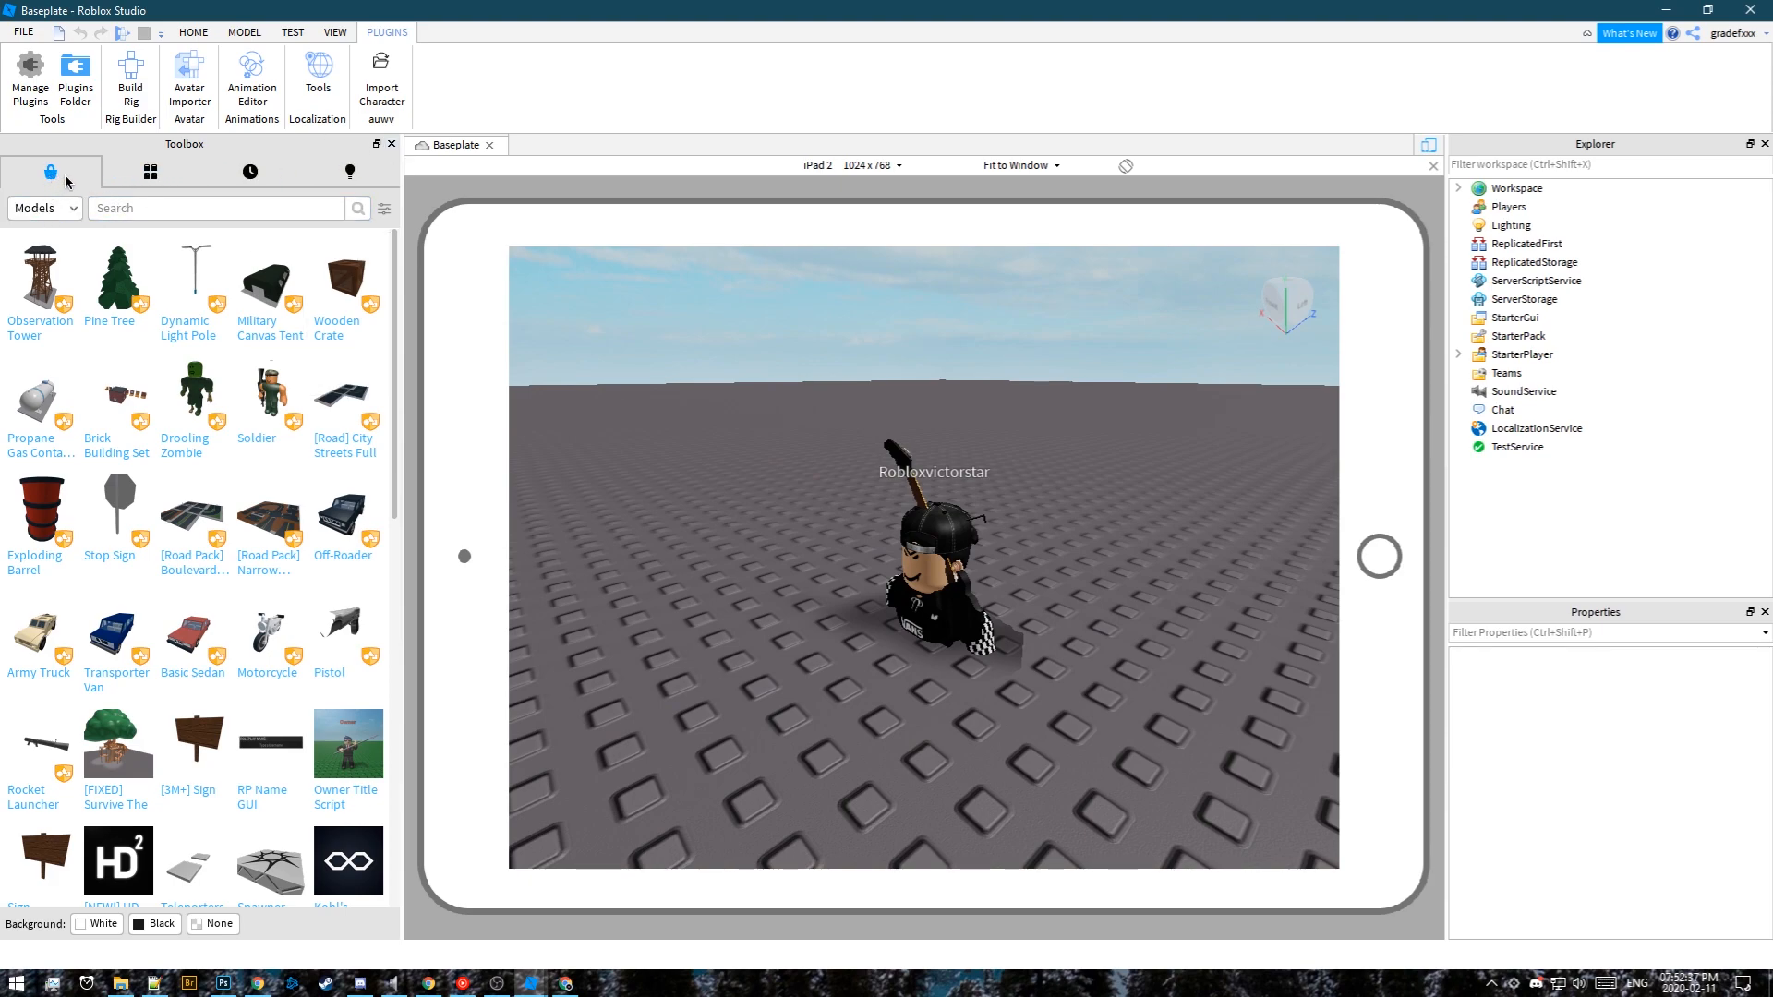
Search the Toolbox models for "scene" and place the Epic Scene model on the baseplate
{"action": "left_click", "coordinate": [44, 207]}
{"action": "left_click", "coordinate": [146, 209]}
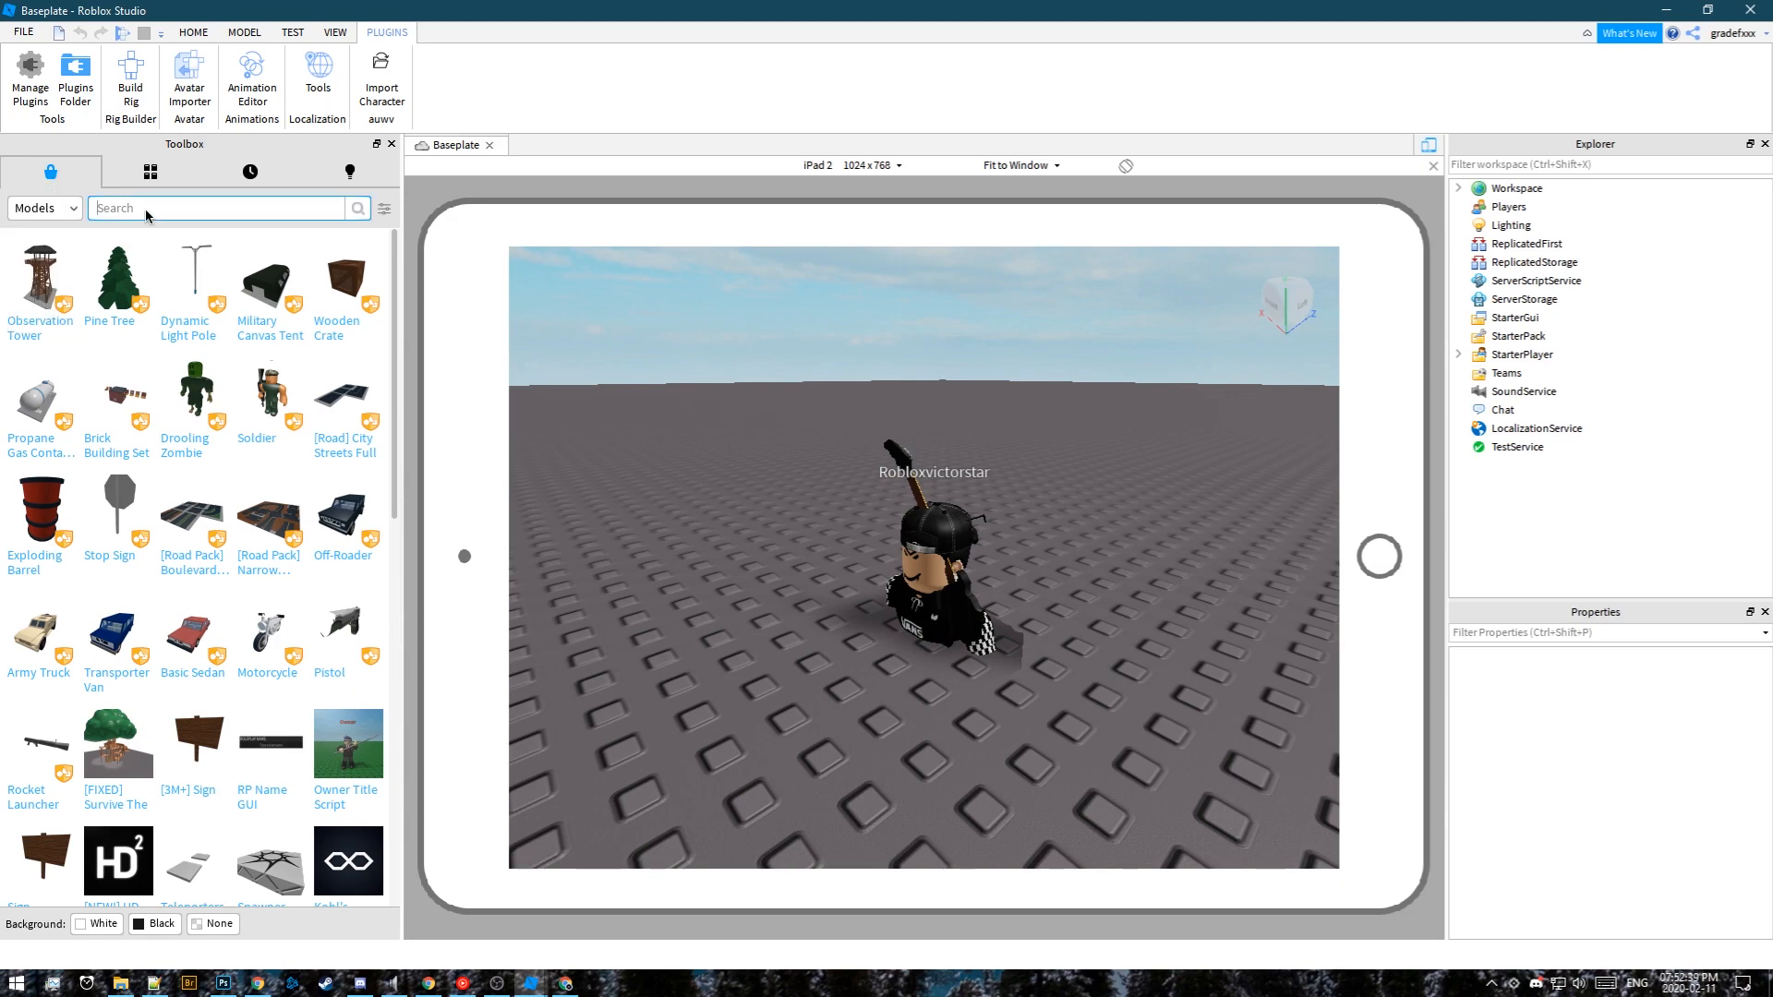
{"action": "type", "text": "scene"}
{"action": "key", "text": "Return"}
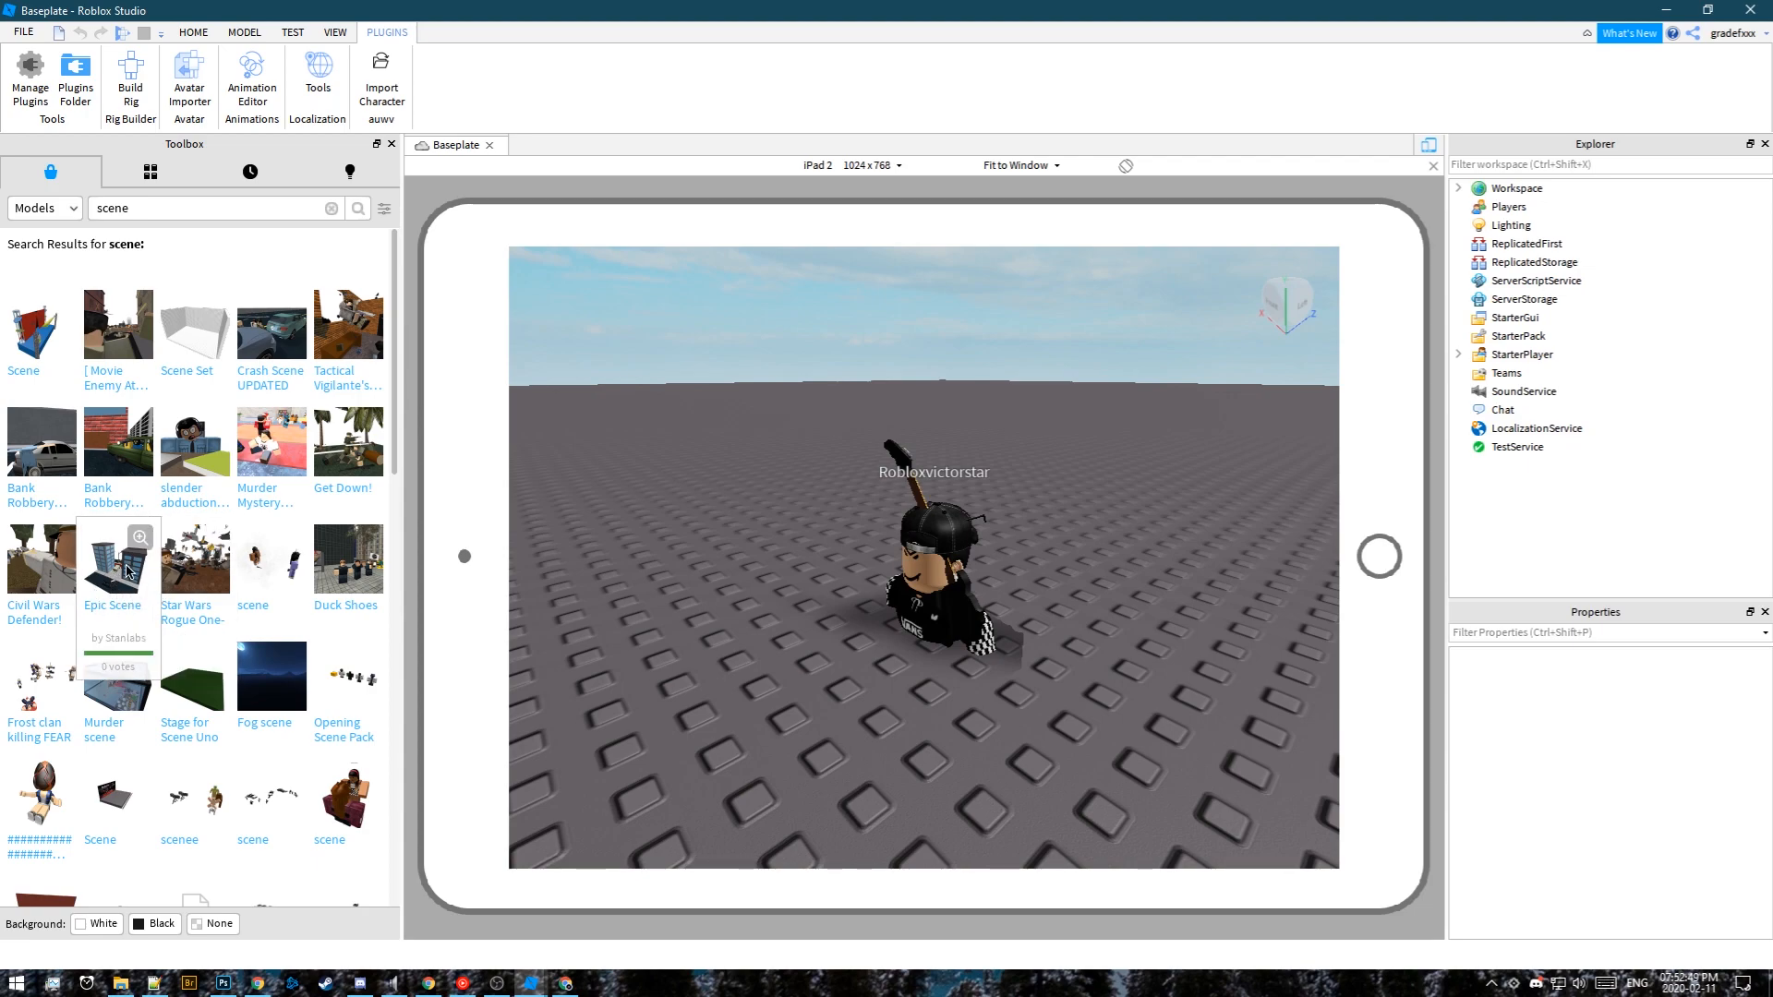
{"action": "left_click_drag", "start_coordinate": [127, 572], "coordinate": [736, 540]}
{"action": "right_click_drag", "start_coordinate": [736, 539], "coordinate": [733, 527]}
{"action": "key", "text": "Delete"}
{"action": "right_click_drag", "start_coordinate": [1067, 505], "coordinate": [1062, 506]}
{"action": "left_click_drag", "start_coordinate": [1043, 548], "coordinate": [791, 537]}
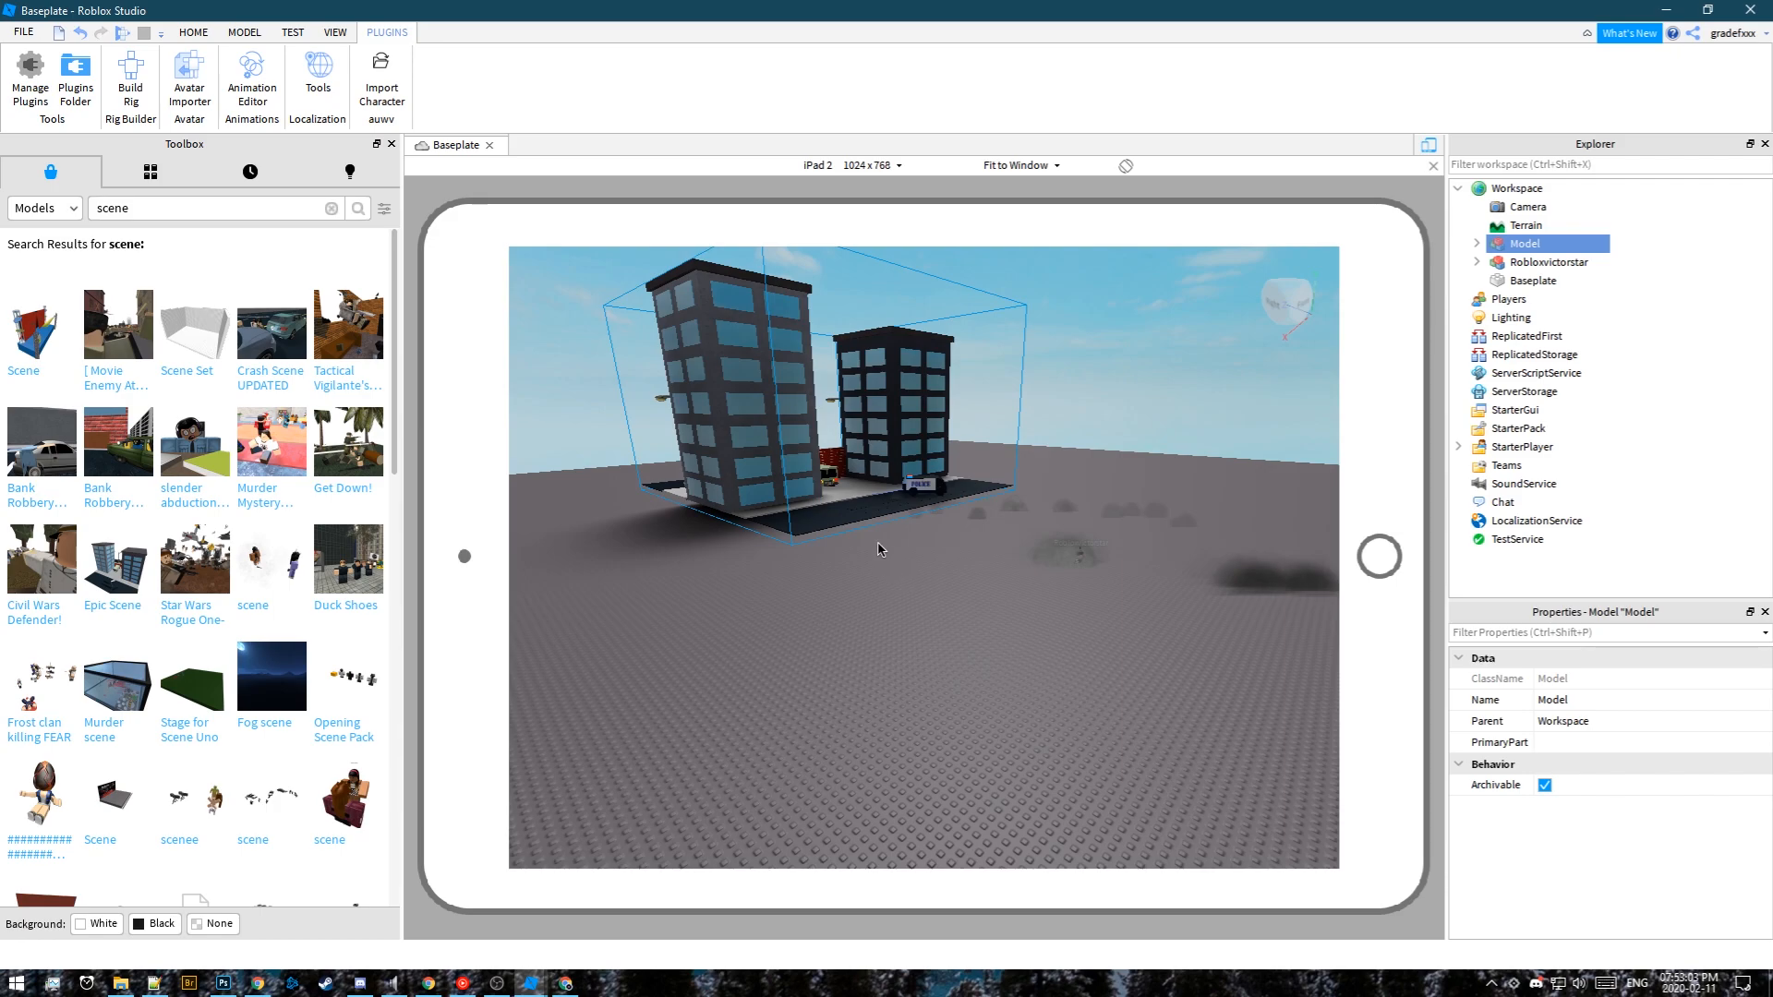
{"action": "scroll", "coordinate": [929, 563], "scroll_direction": "up", "scroll_amount": 3}
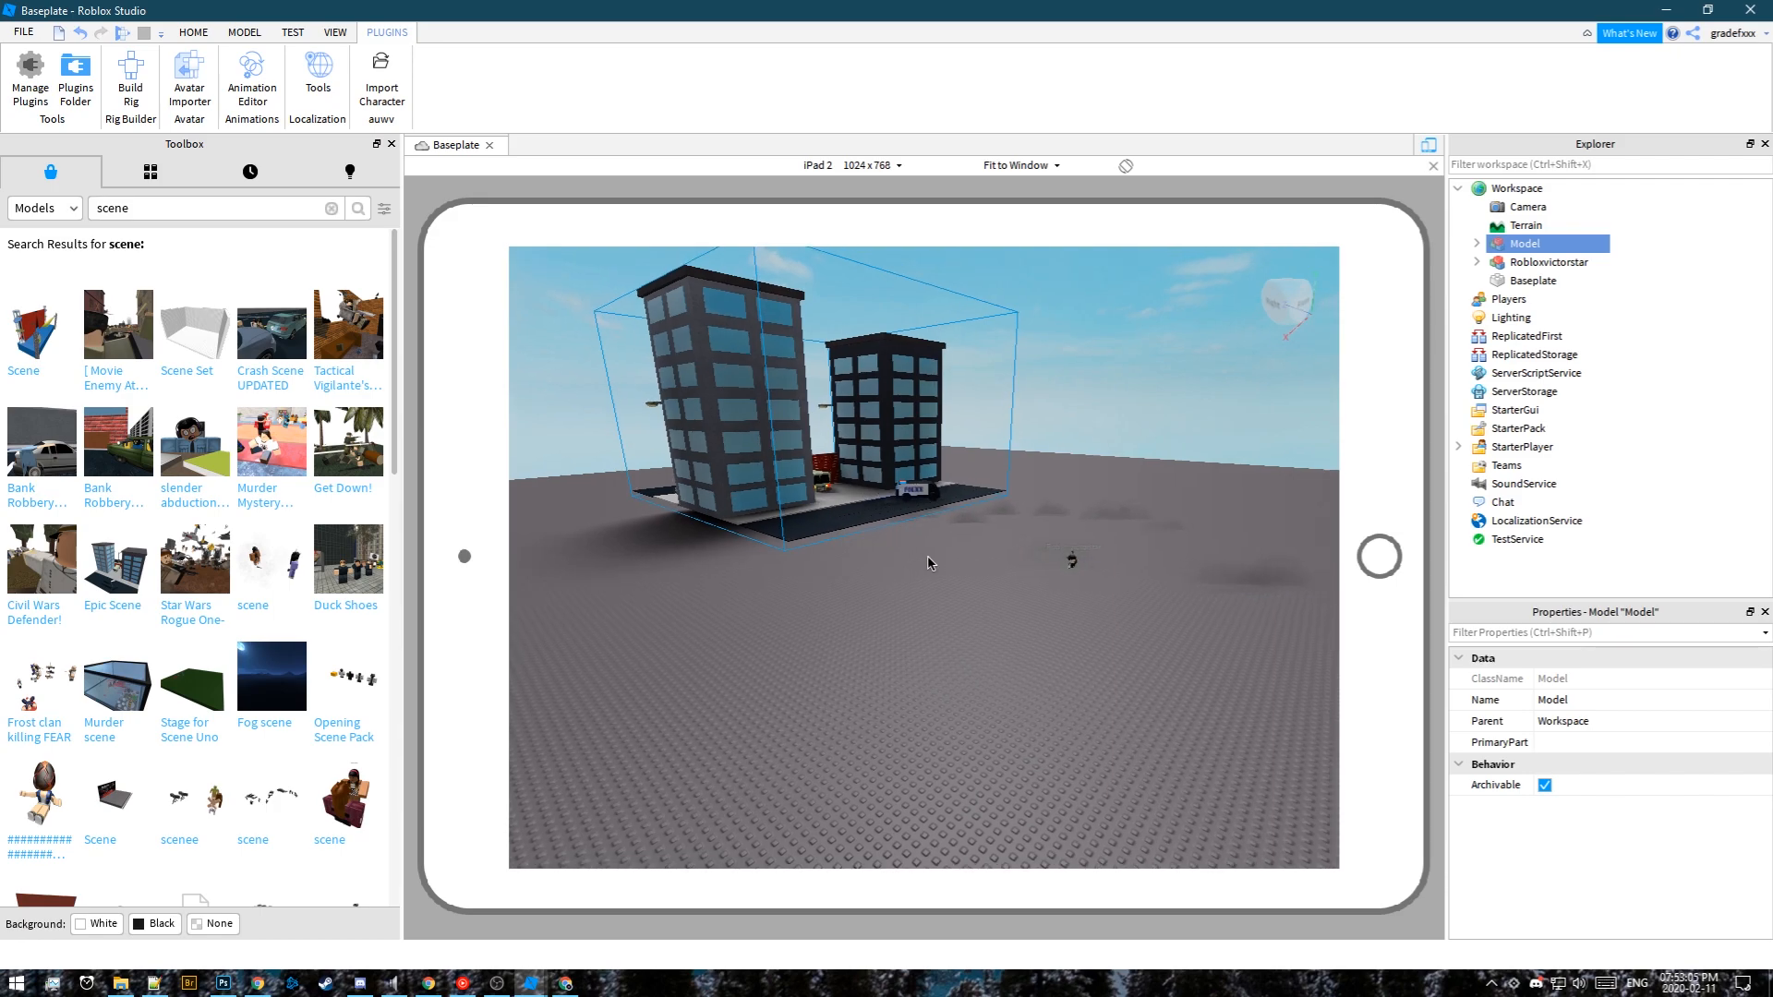
{"action": "scroll", "coordinate": [929, 563], "scroll_direction": "up", "scroll_amount": 4}
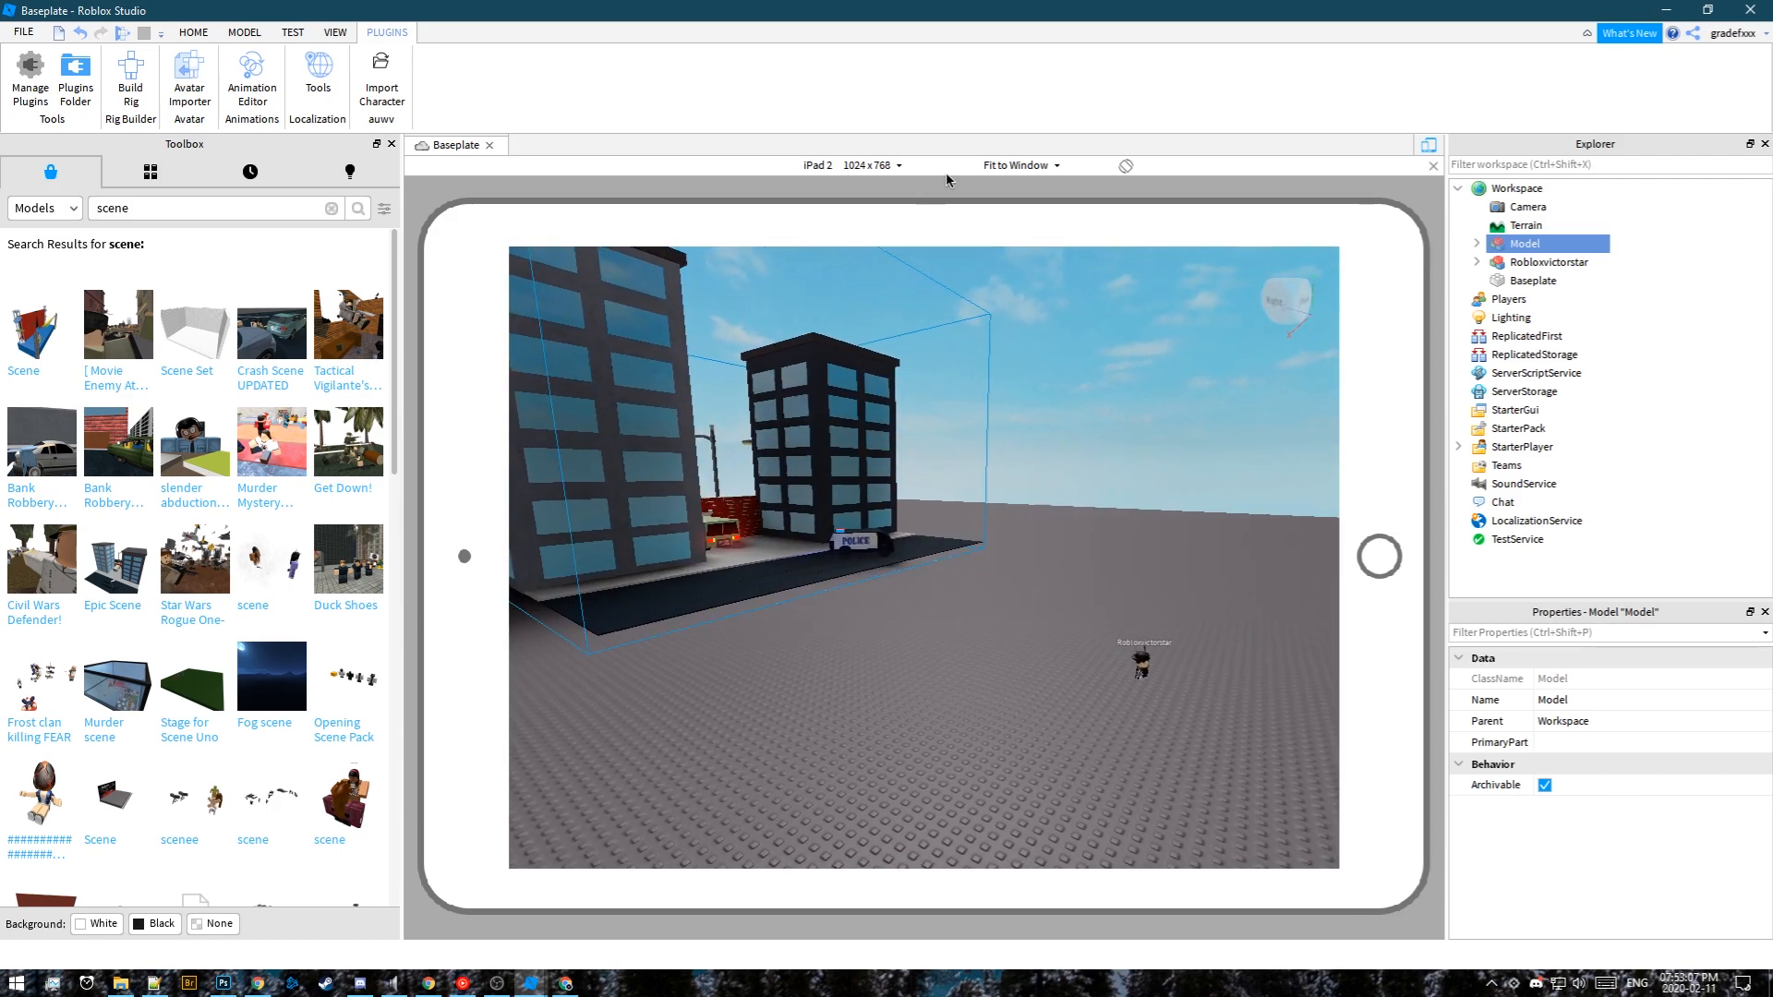
Check the contents of Tutorial Folder on the desktop, and return to the Baseplate place in Roblox Studio
{"action": "left_click", "coordinate": [1666, 9]}
{"action": "double_click", "coordinate": [166, 27]}
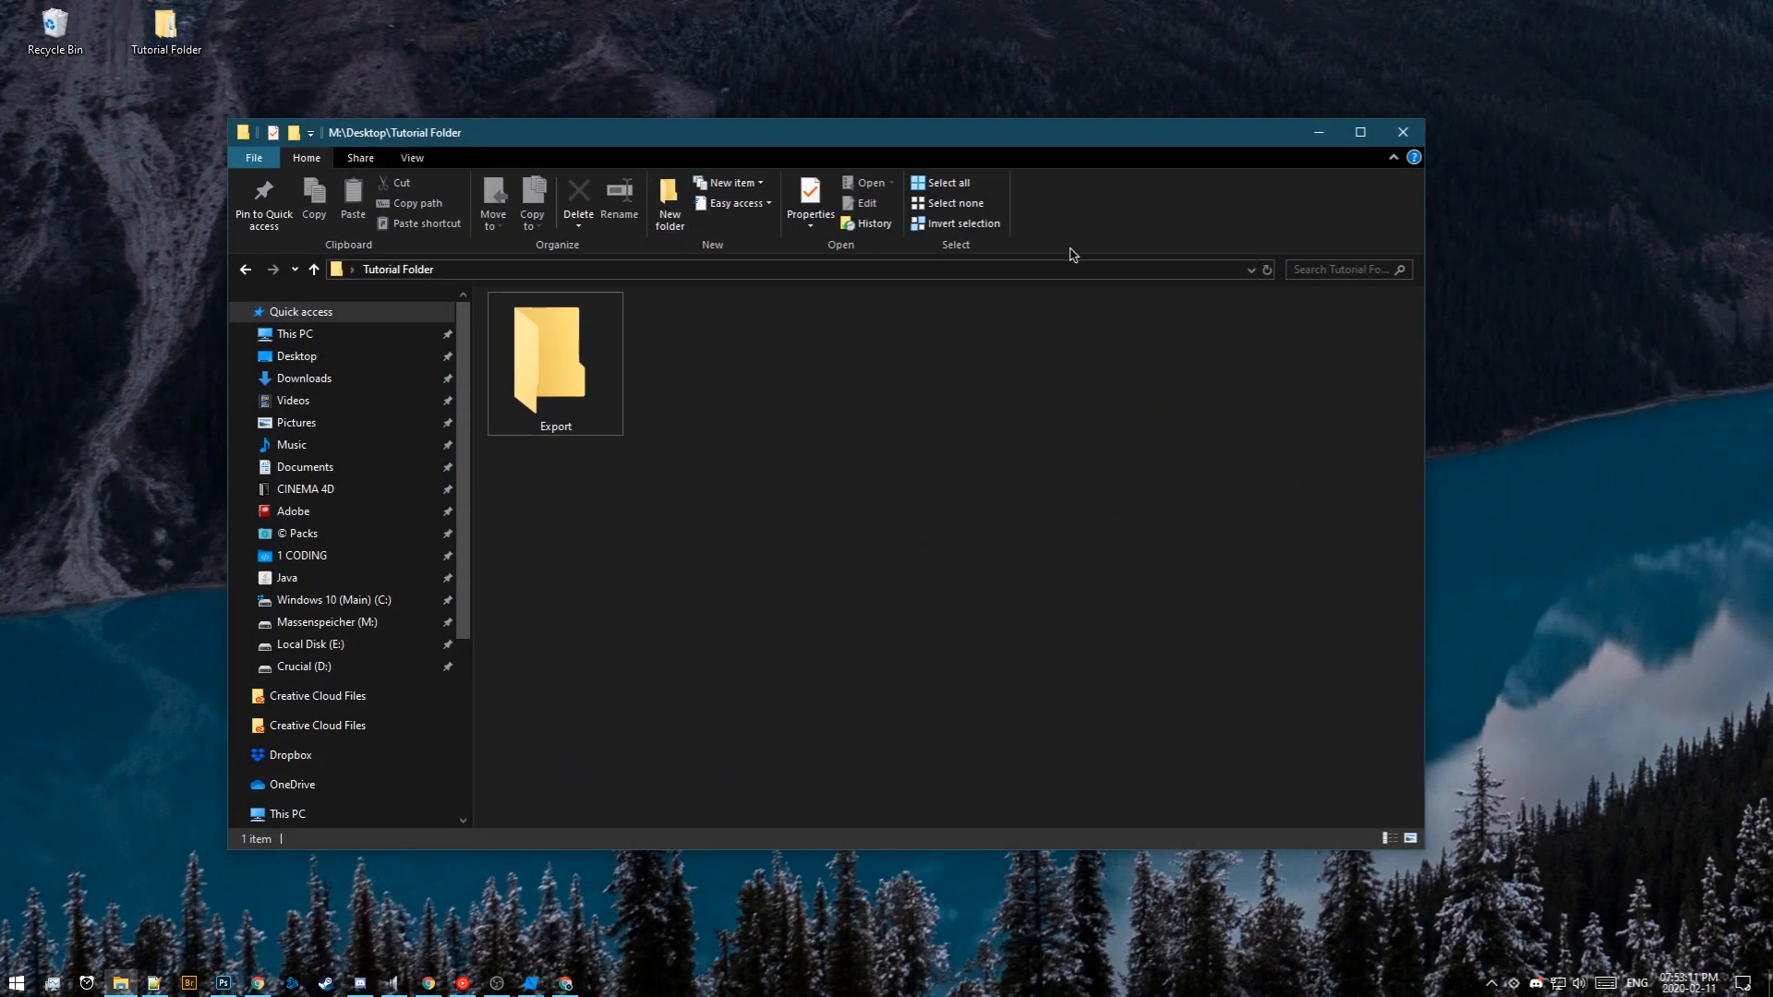
{"action": "left_click", "coordinate": [1320, 139]}
{"action": "mouse_move", "coordinate": [532, 982]}
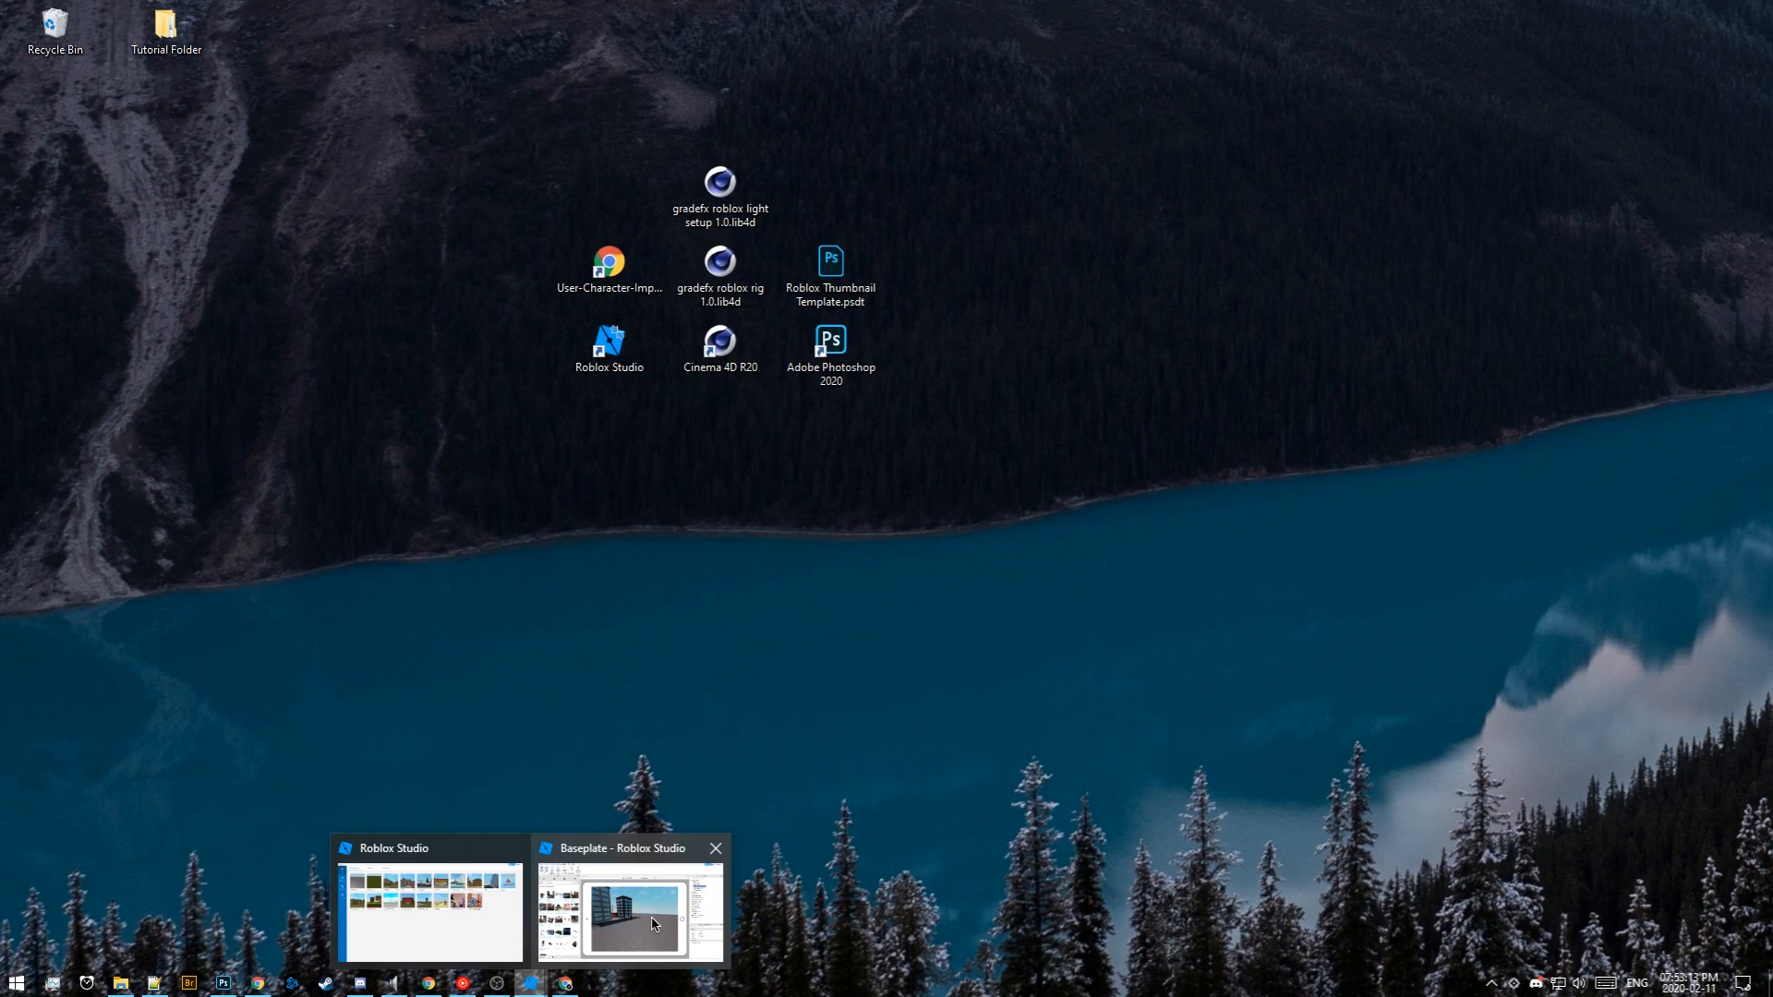
{"action": "left_click", "coordinate": [661, 902]}
{"action": "left_click", "coordinate": [1041, 412]}
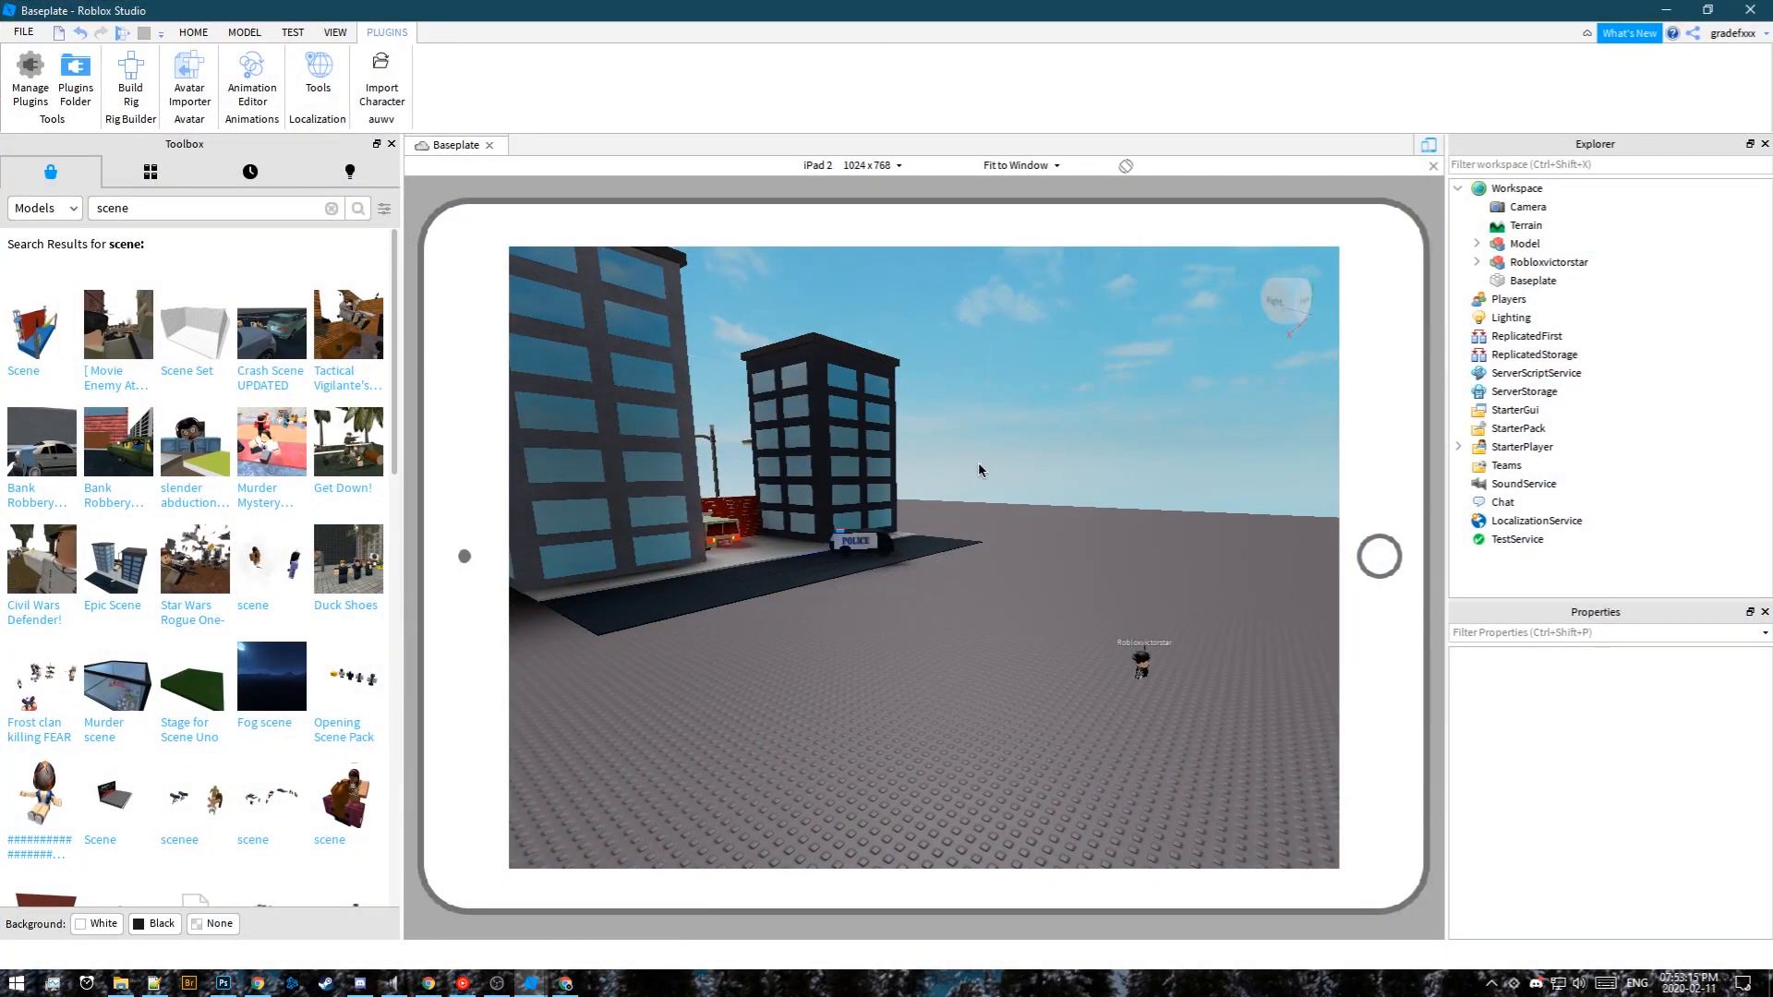
{"action": "right_click_drag", "start_coordinate": [1018, 435], "coordinate": [1019, 450]}
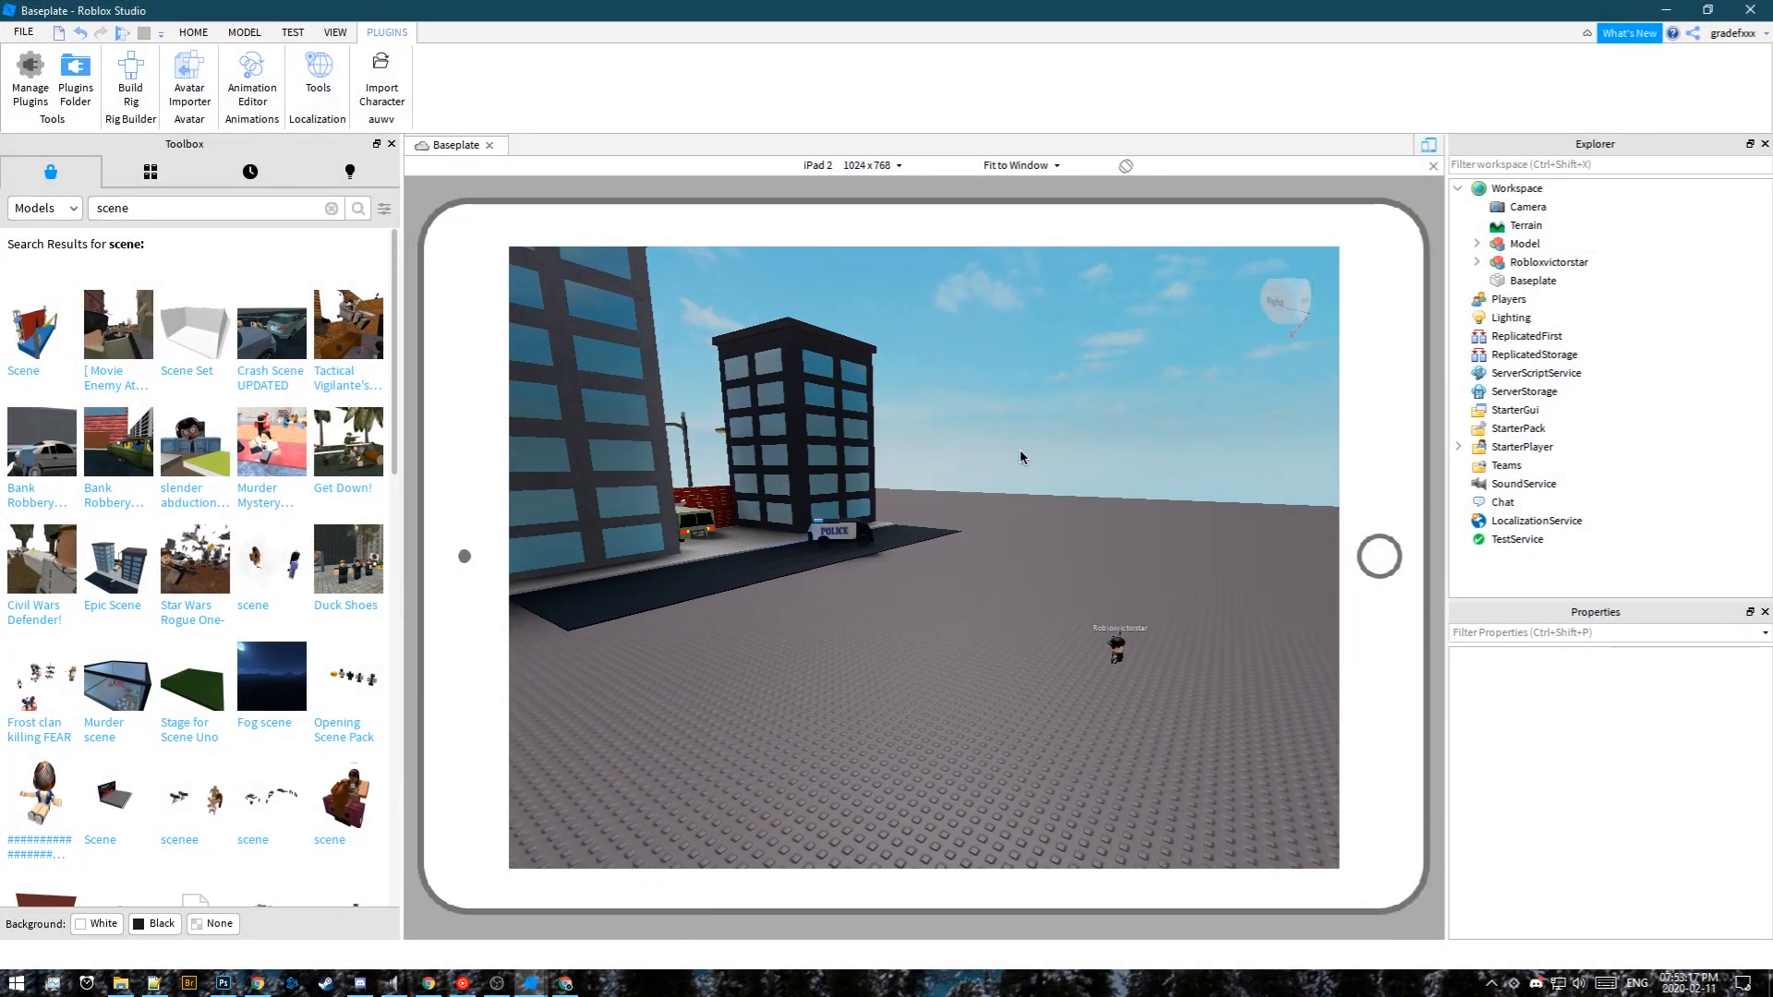
Export the place as an OBJ file named 1 into Tutorial Folder\Export, and minimize Roblox Studio
{"action": "left_click", "coordinate": [23, 32]}
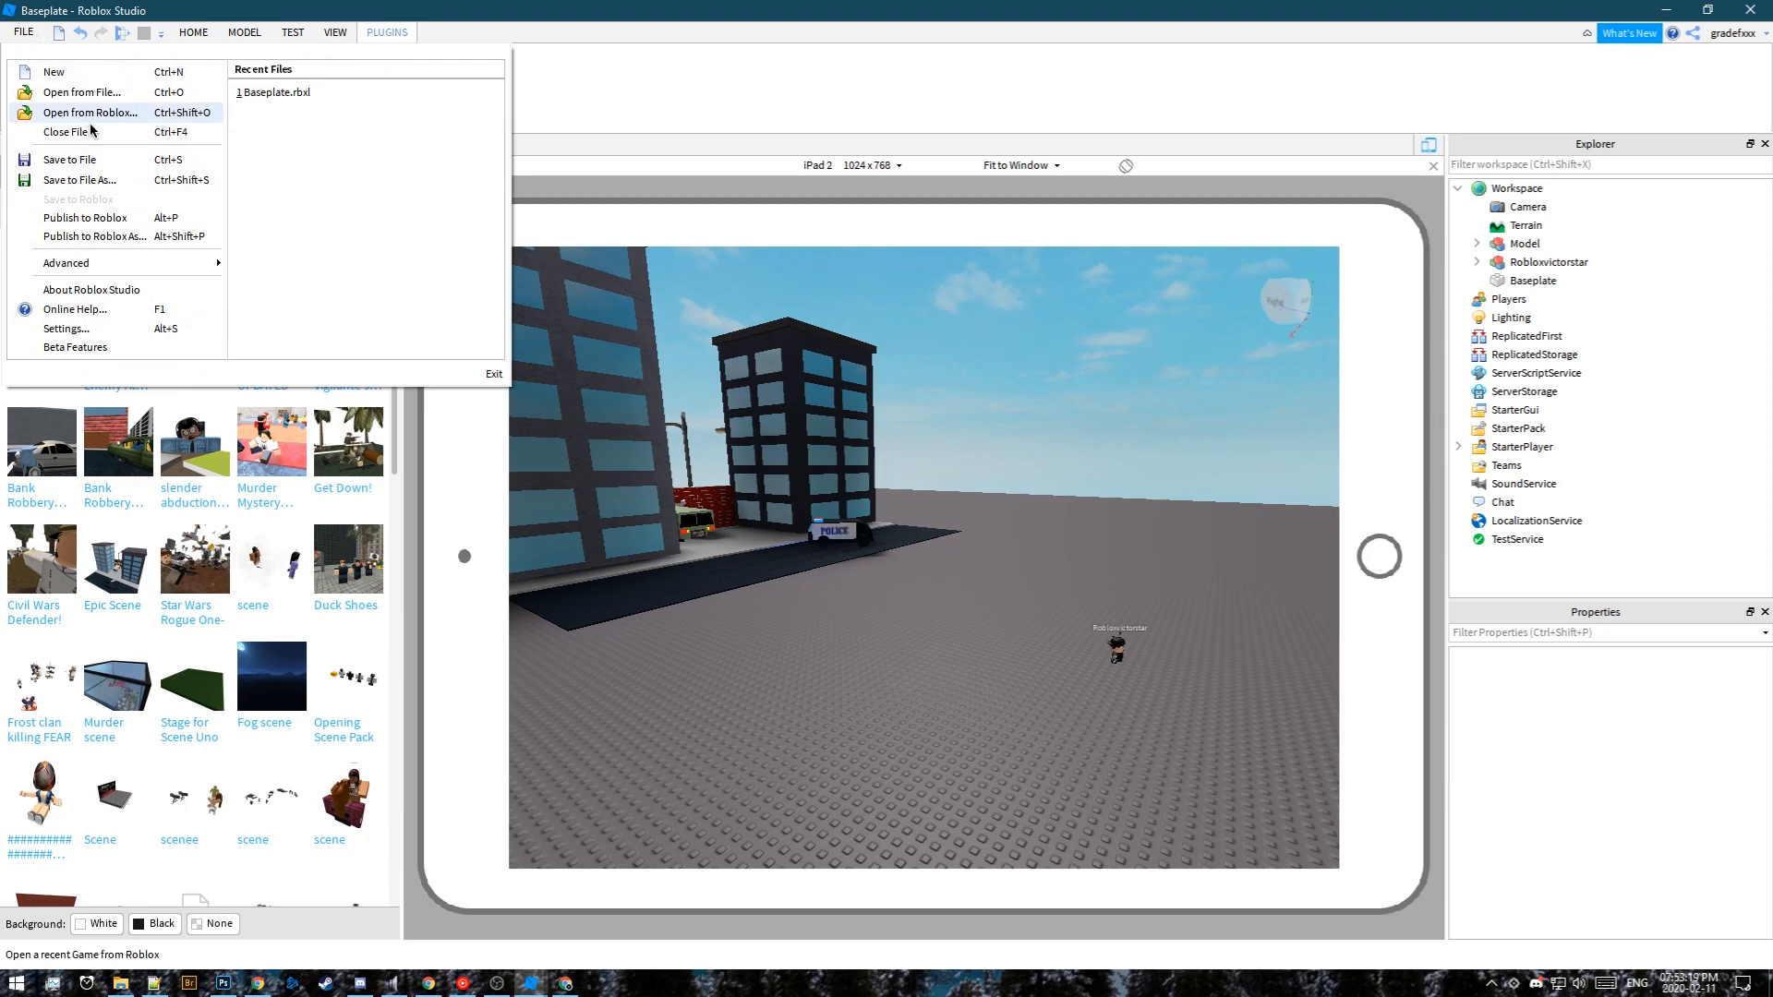
{"action": "mouse_move", "coordinate": [139, 264]}
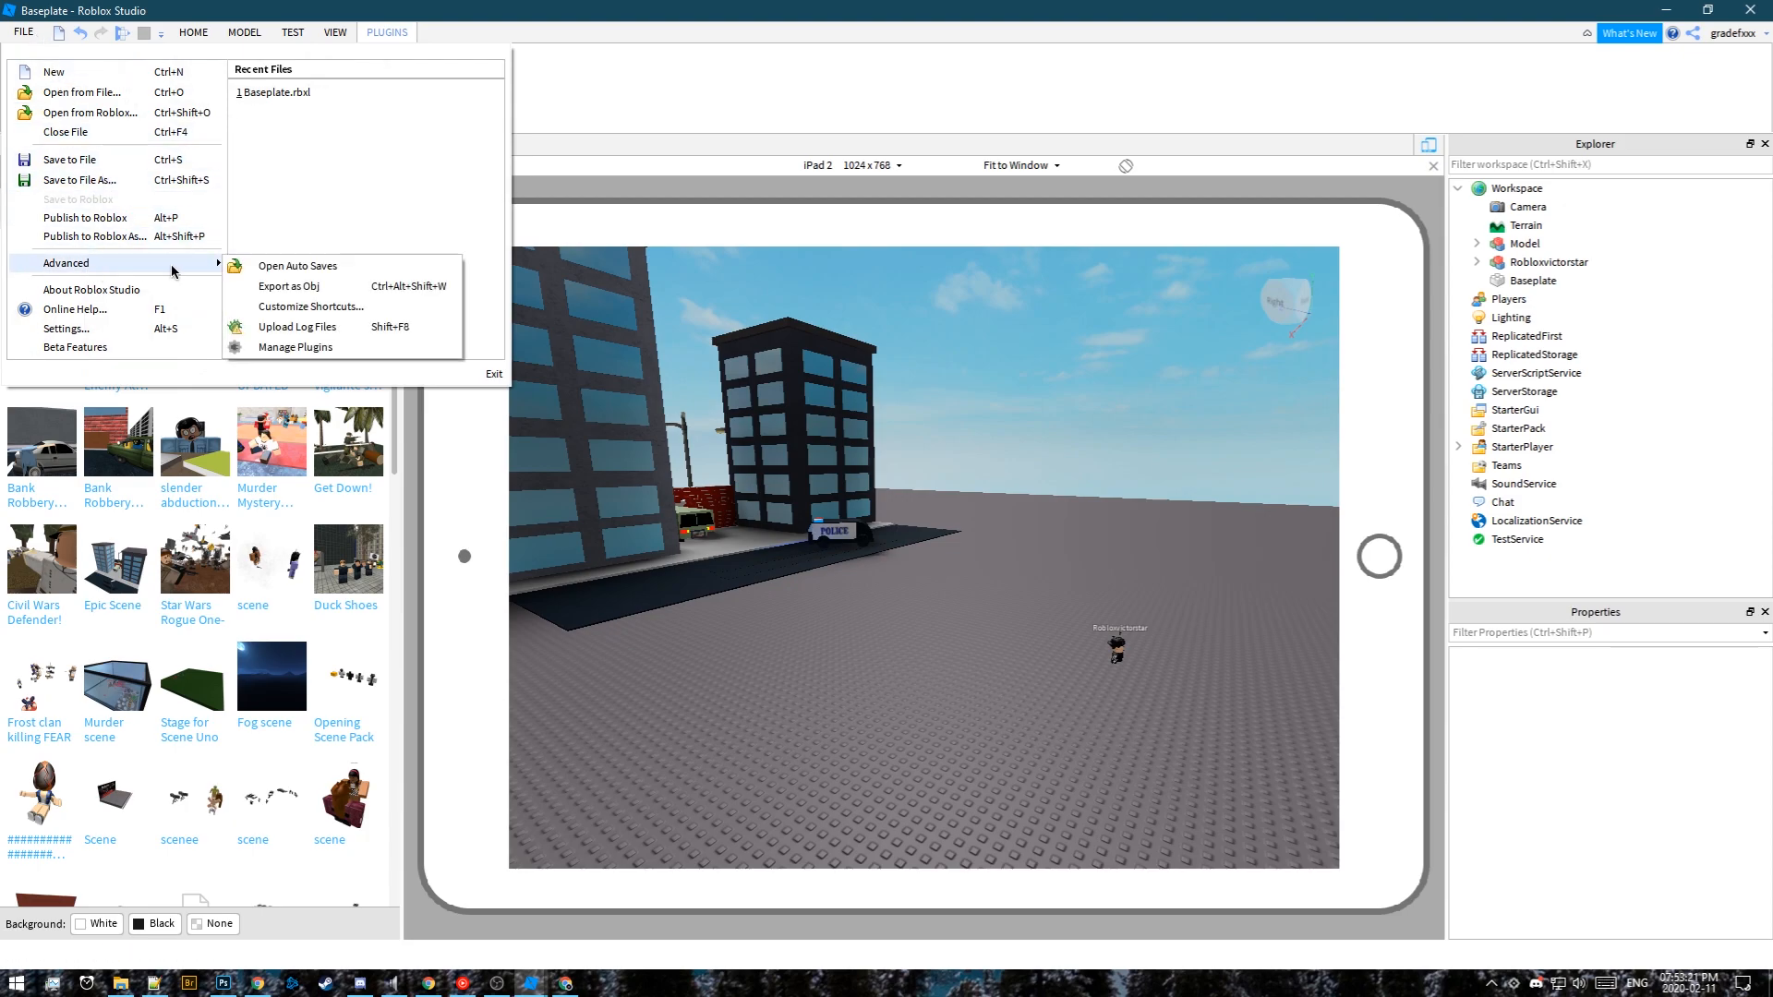
{"action": "left_click", "coordinate": [307, 288]}
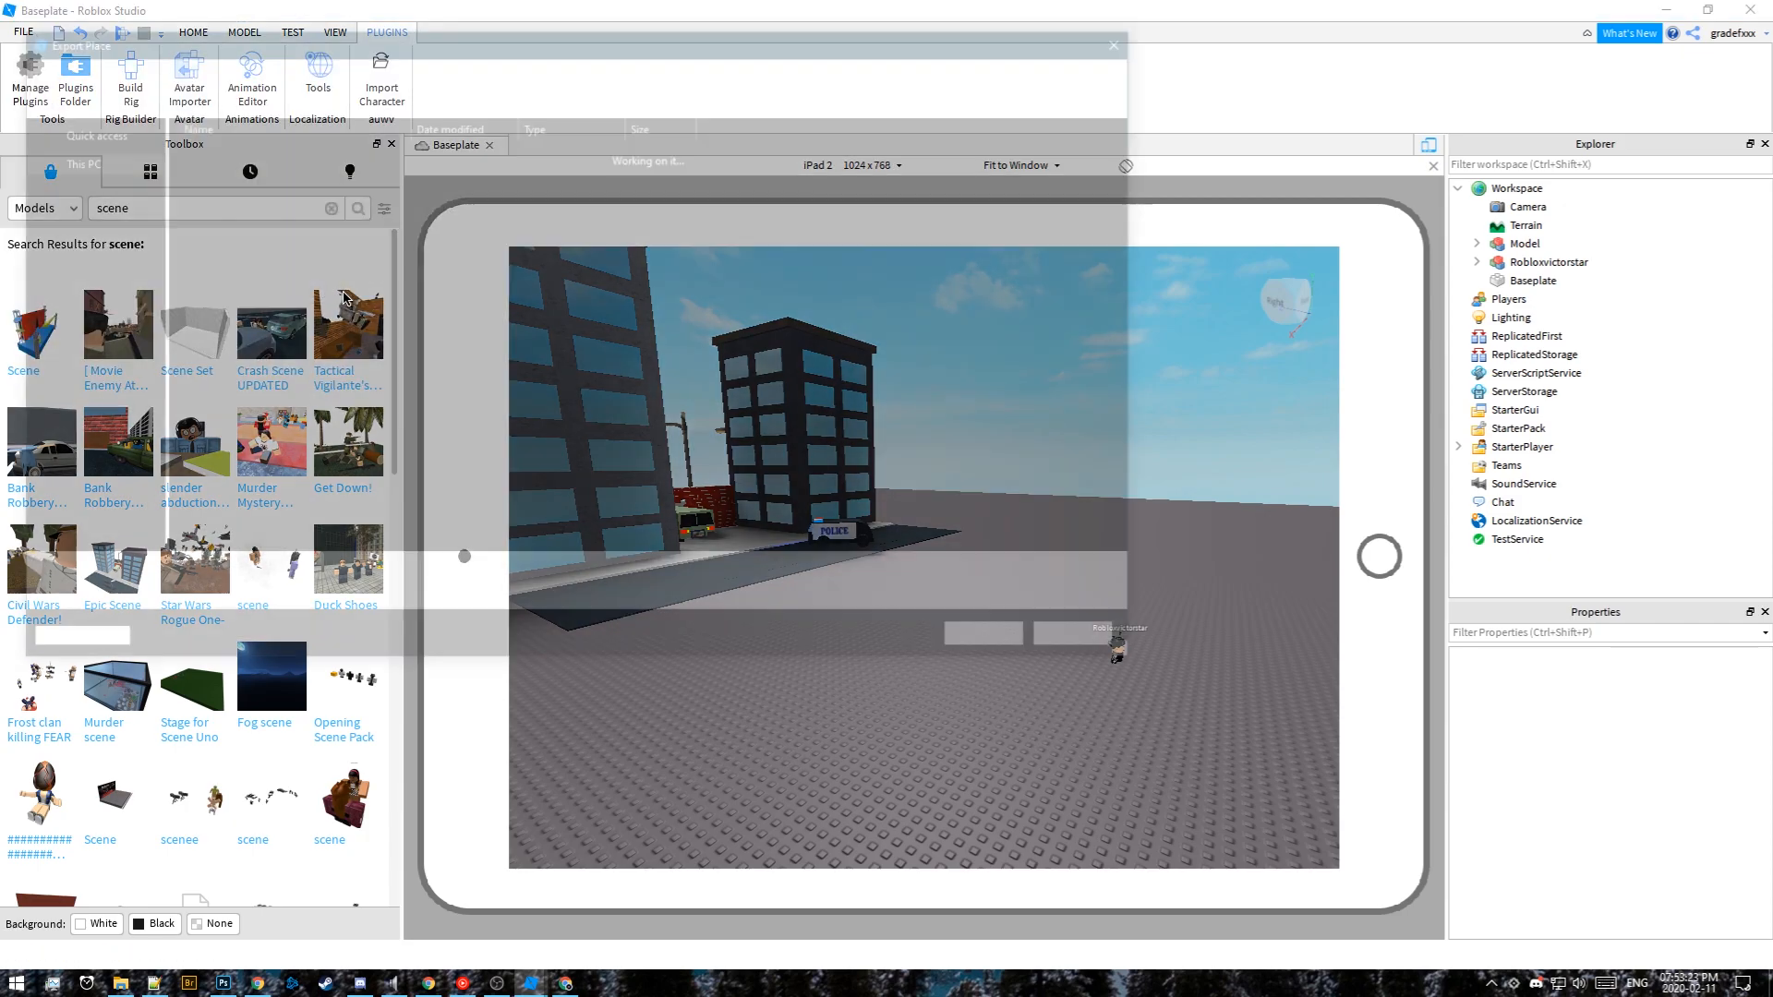
{"action": "left_click", "coordinate": [515, 65]}
{"action": "key", "text": "Return"}
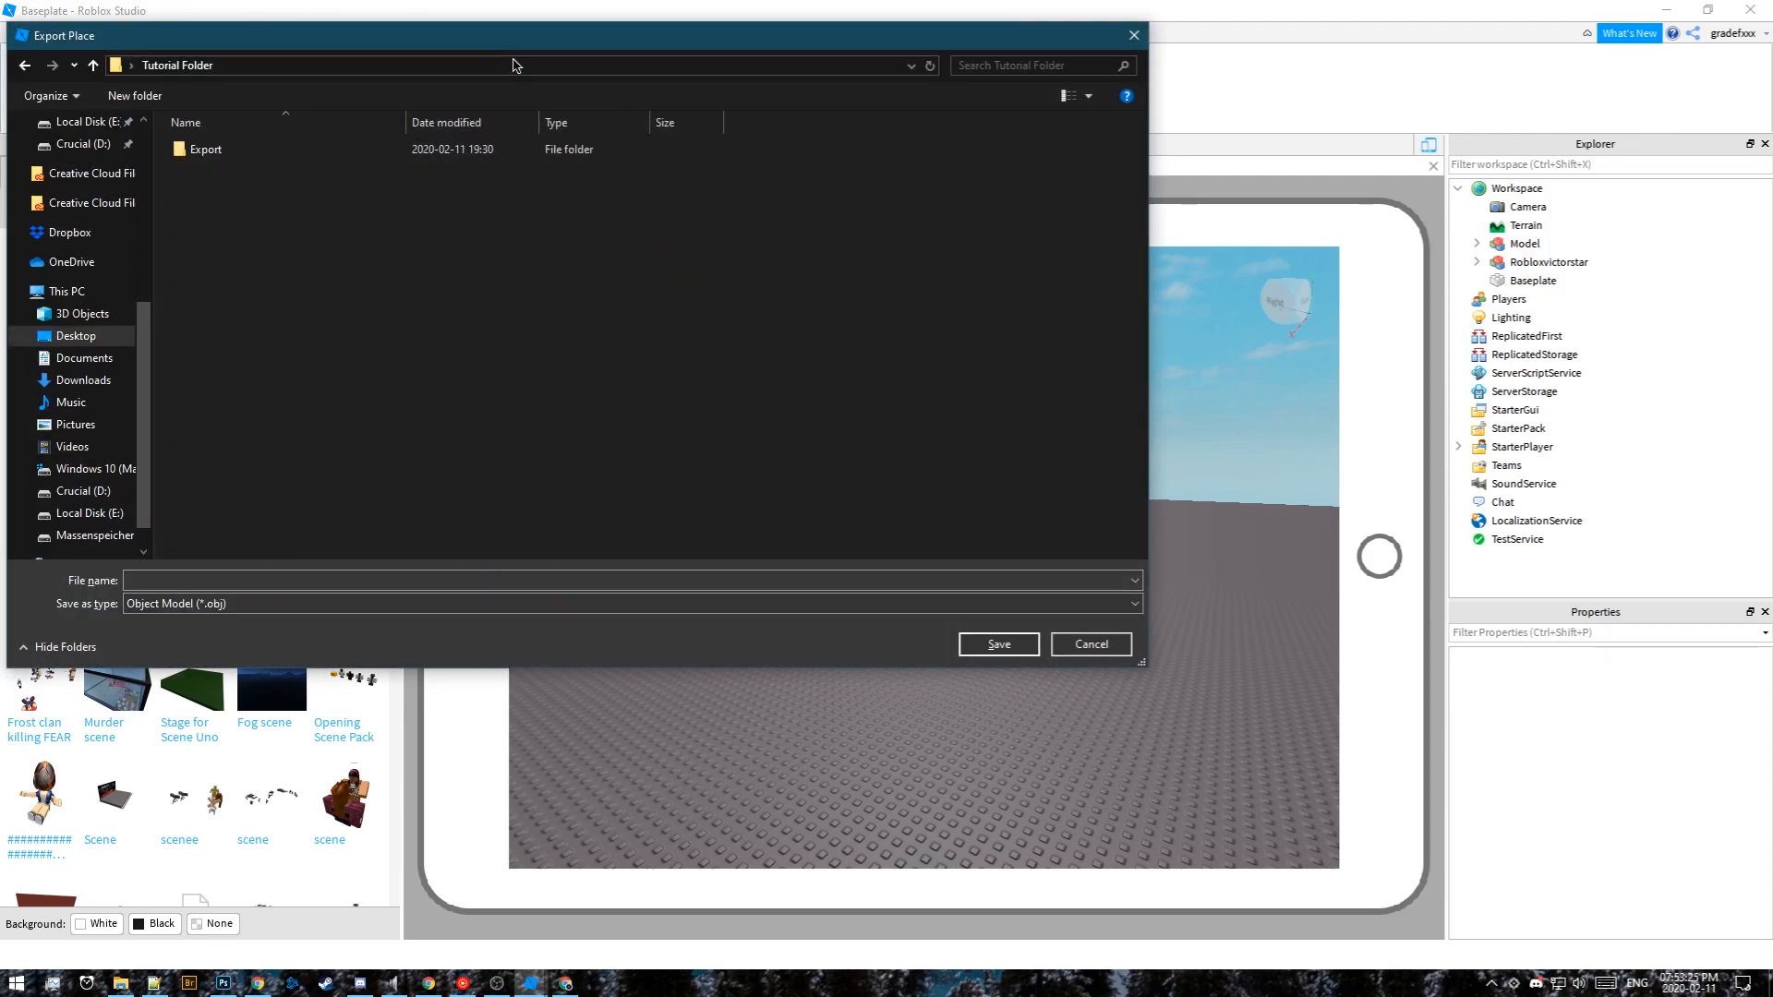
{"action": "double_click", "coordinate": [279, 153]}
{"action": "left_click_drag", "start_coordinate": [308, 43], "coordinate": [386, 58]}
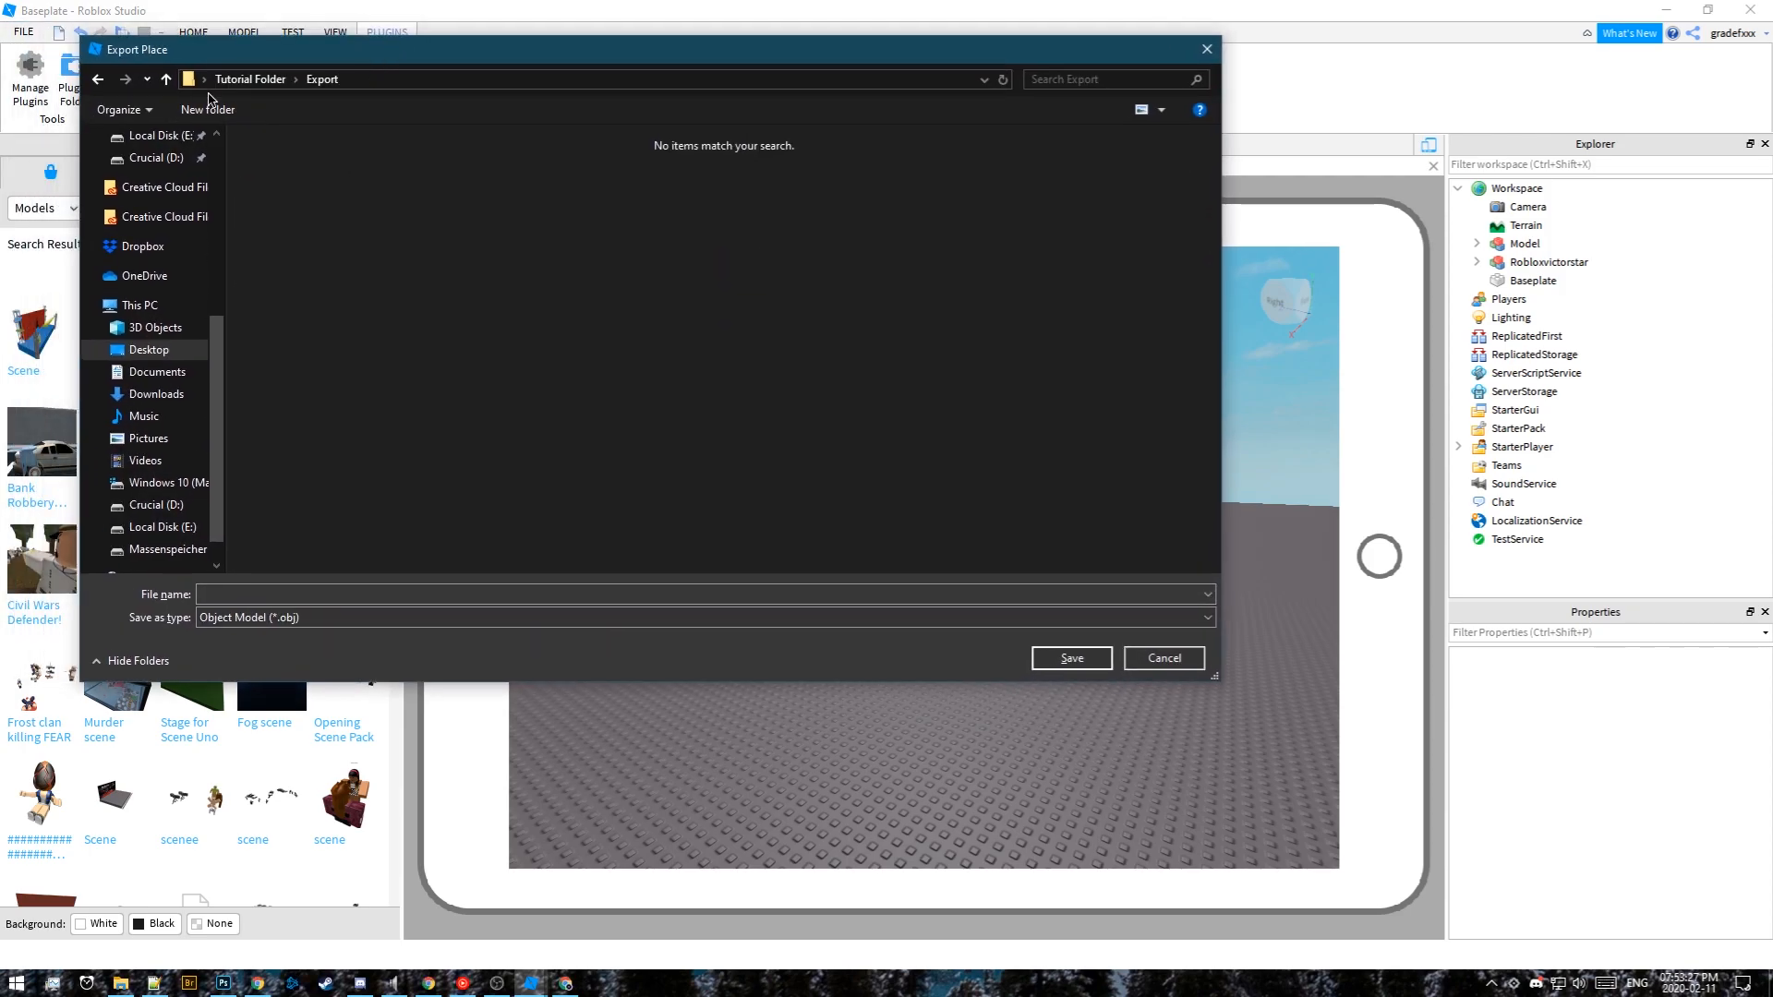
{"action": "left_click", "coordinate": [295, 591]}
{"action": "type", "text": "1"}
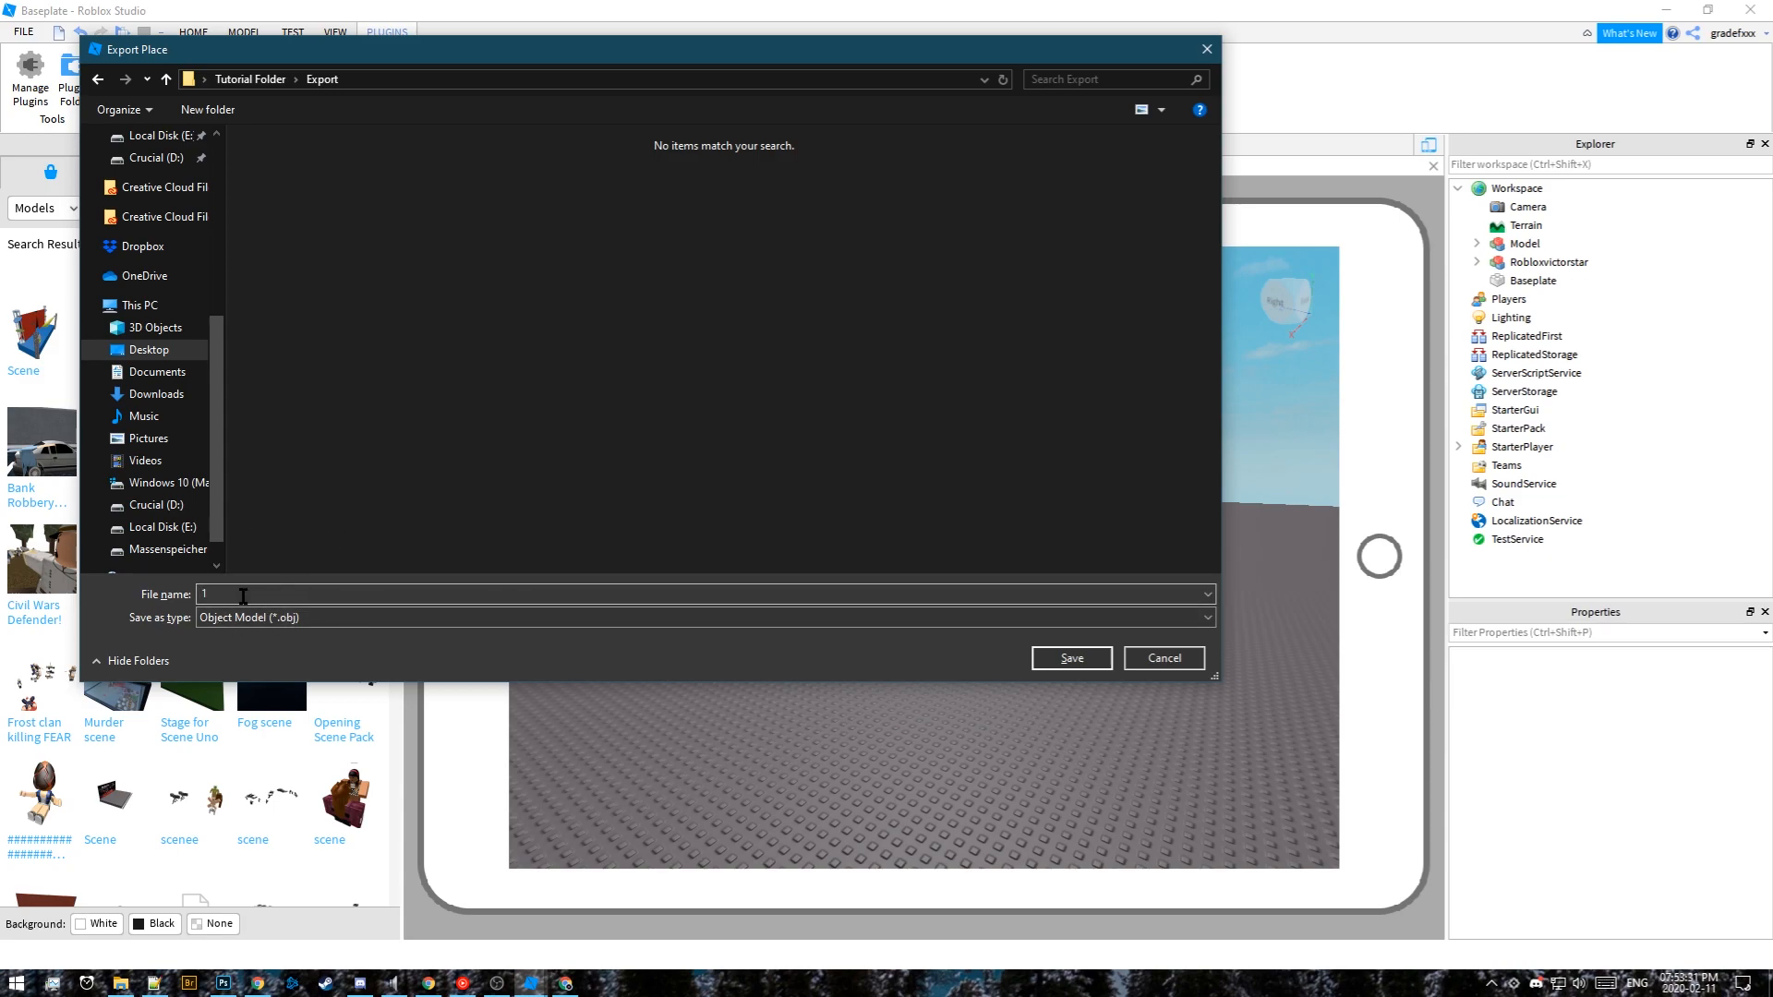
{"action": "left_click", "coordinate": [1044, 661]}
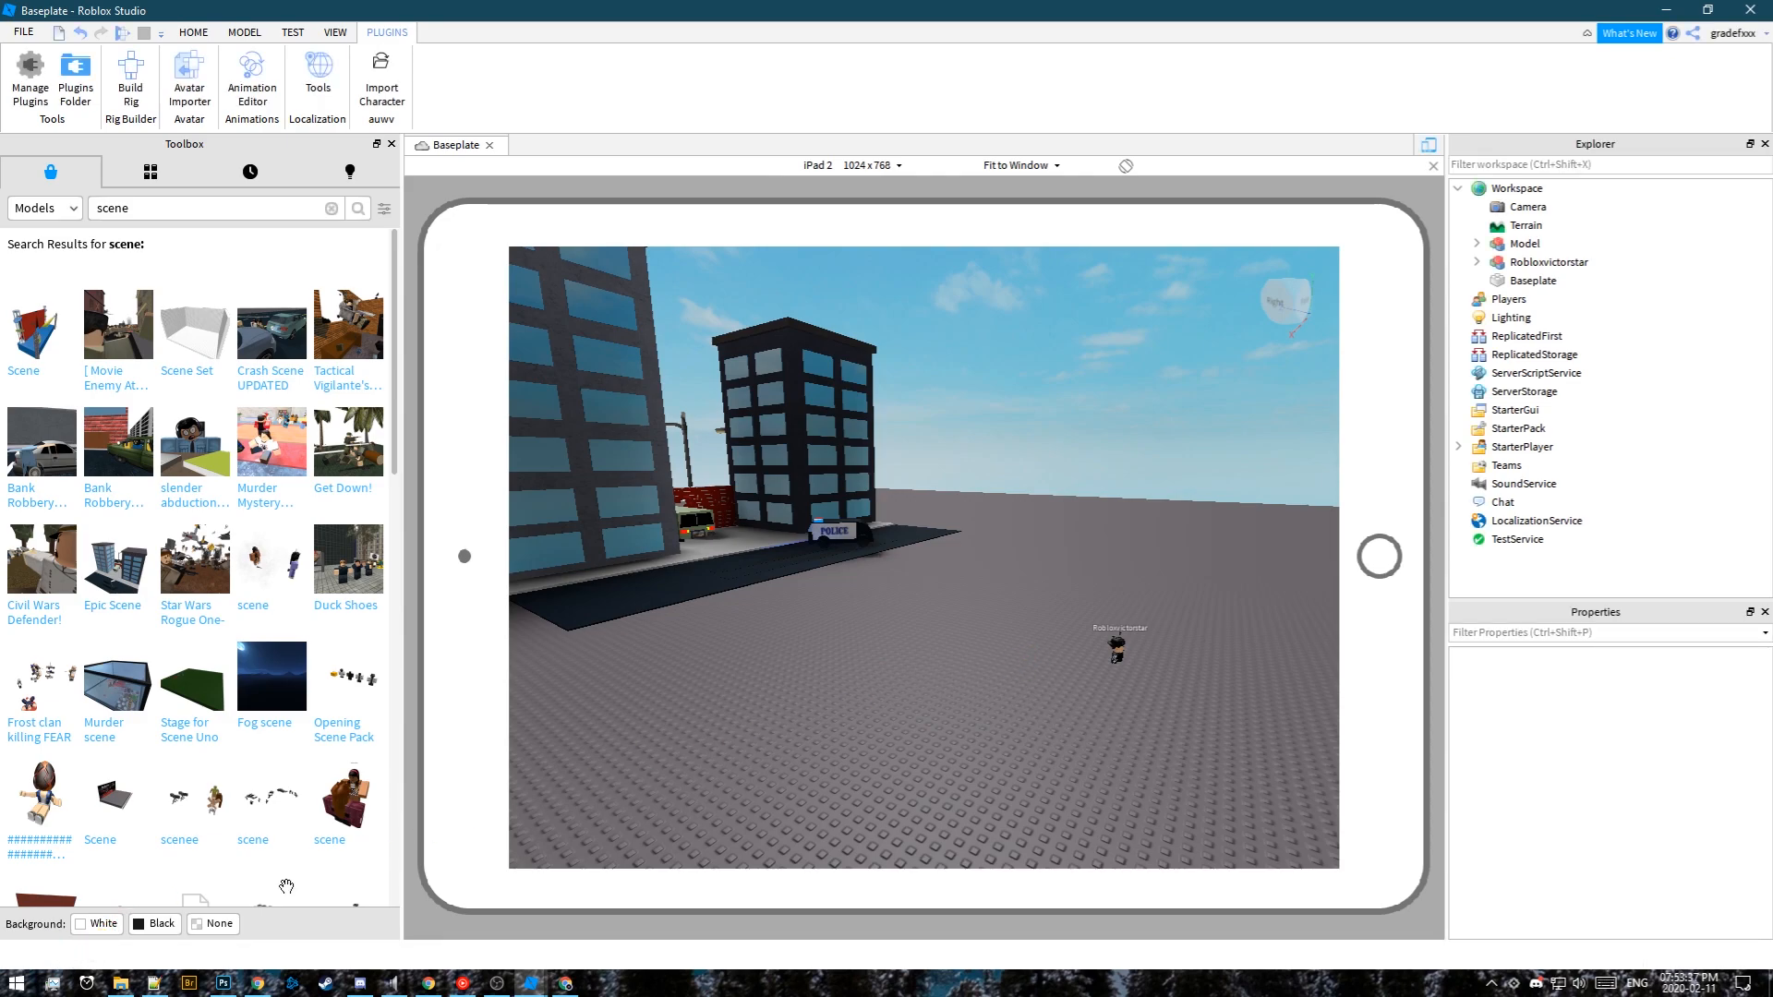
{"action": "left_click", "coordinate": [1667, 10]}
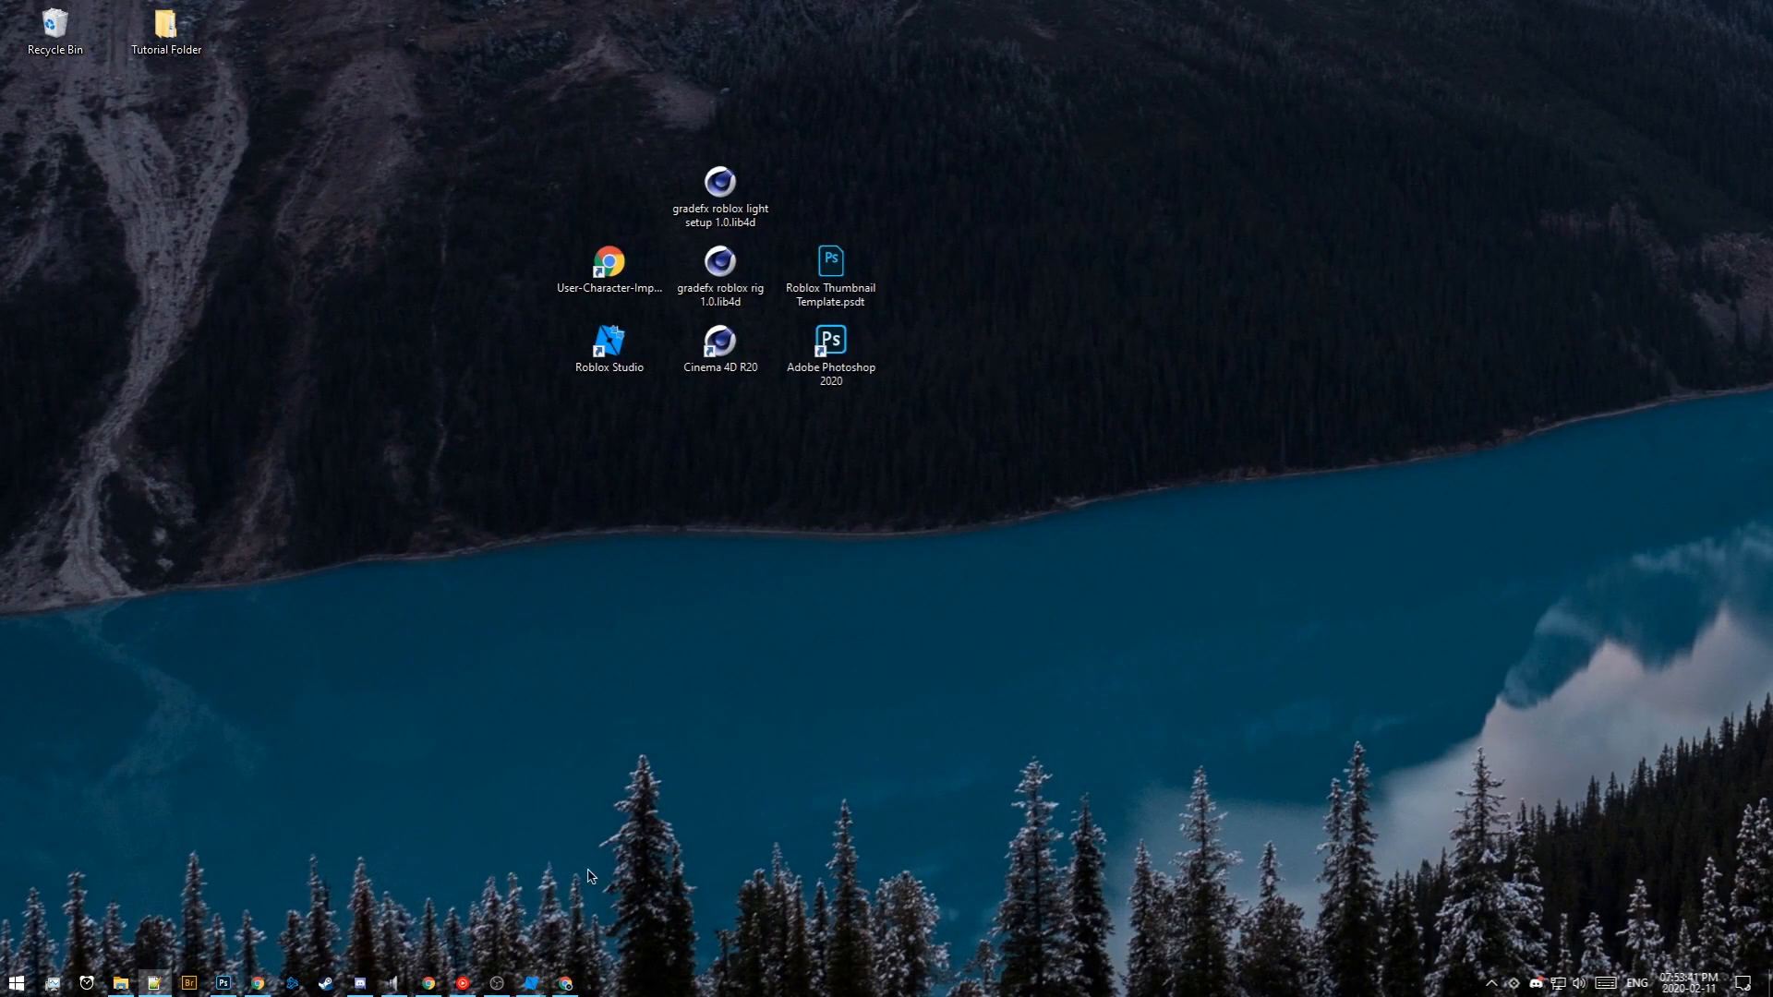
Open the Cinema 4D R20 shortcut's file location and go to its library\browser folder, keeping the desktop's lib4d files in view
{"action": "left_click", "coordinate": [642, 694]}
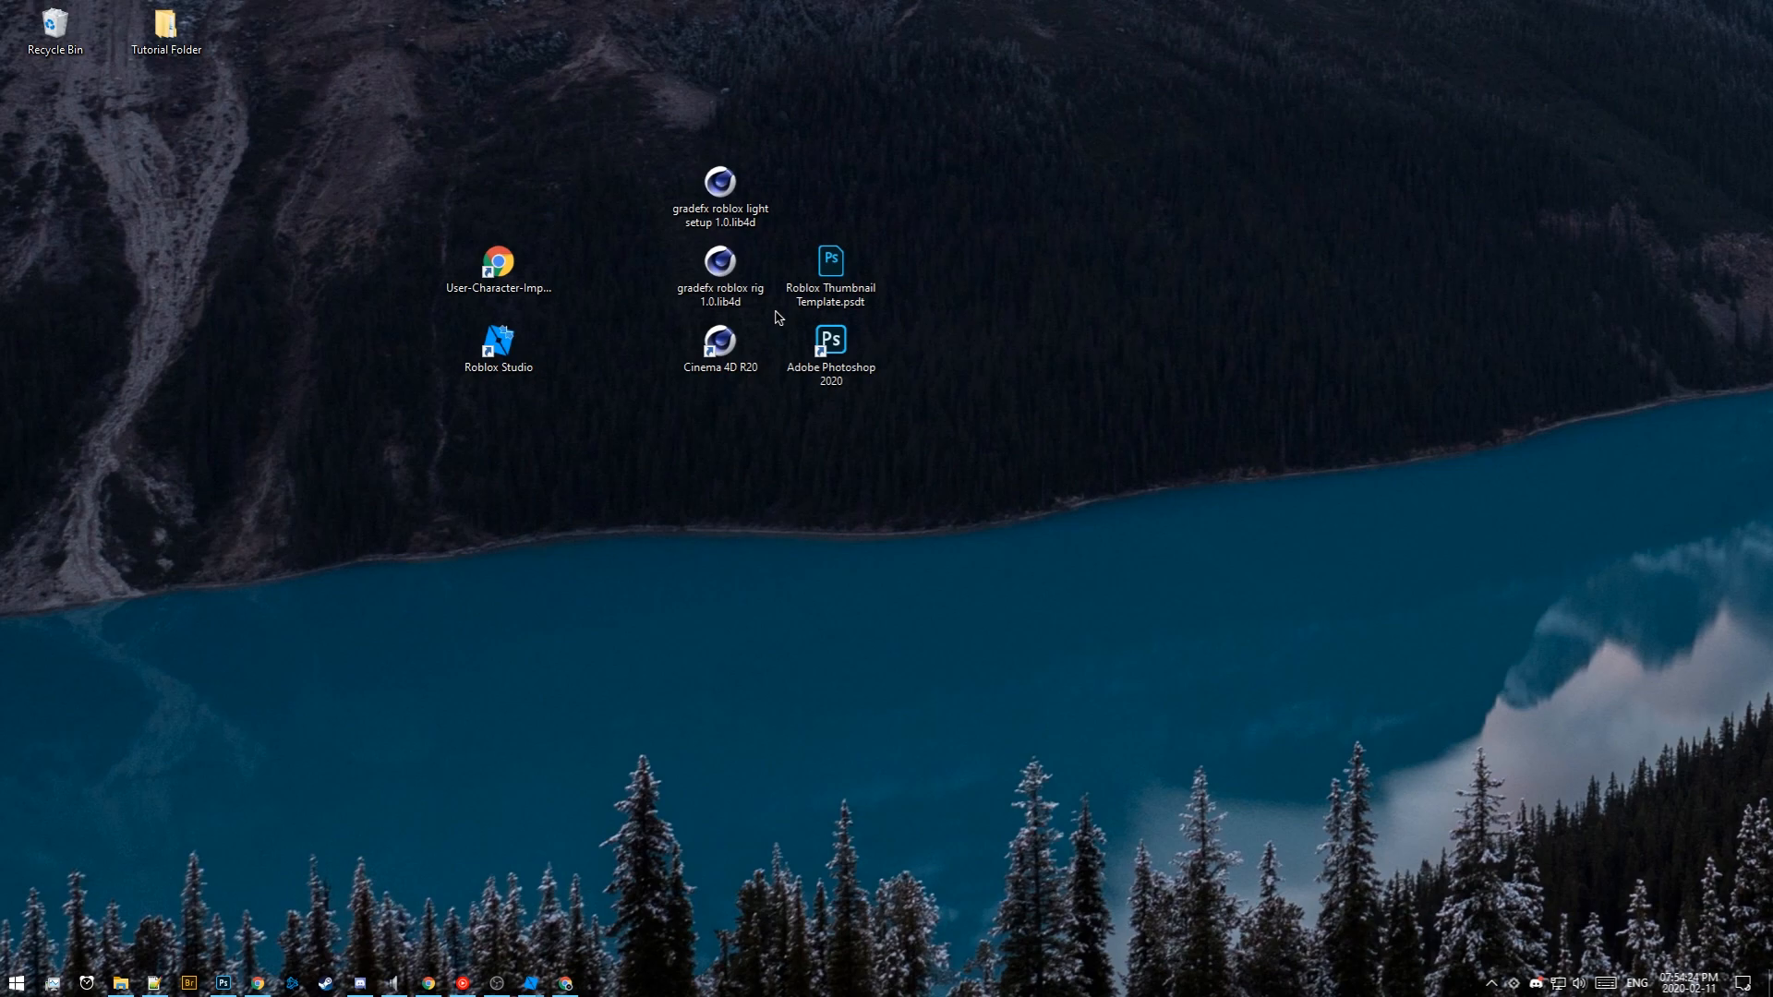
{"action": "left_click", "coordinate": [739, 352]}
{"action": "right_click", "coordinate": [728, 349]}
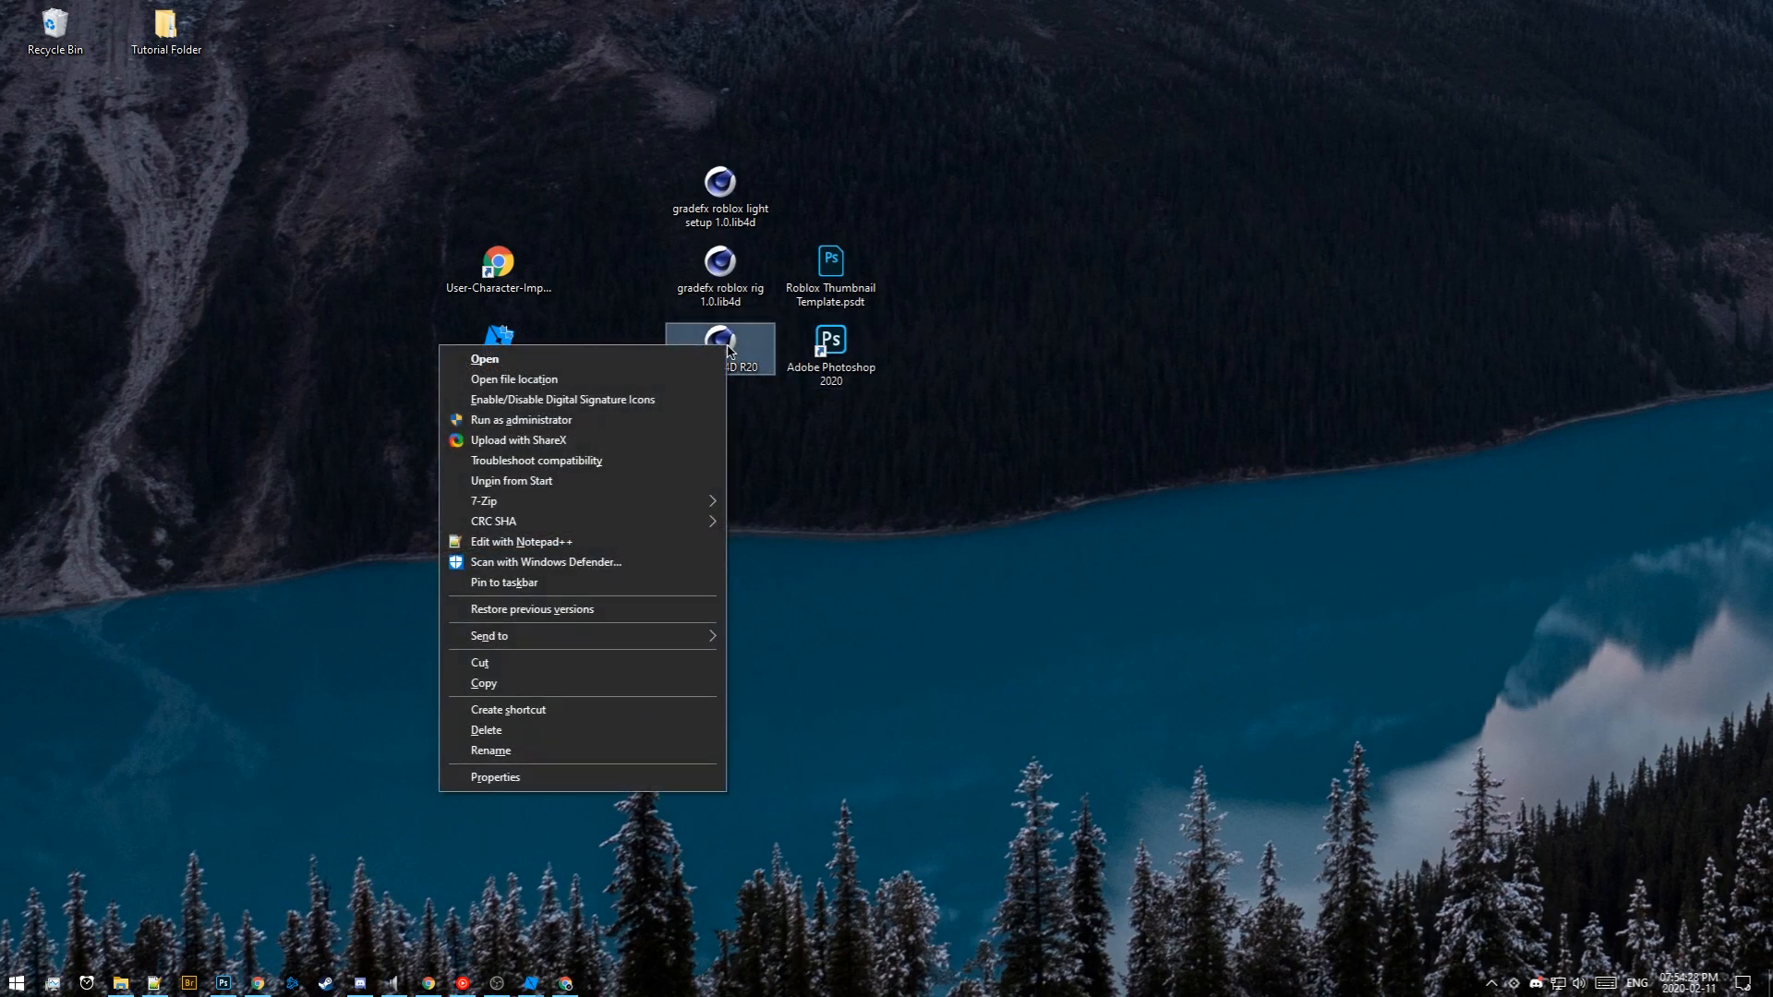
{"action": "left_click", "coordinate": [617, 374]}
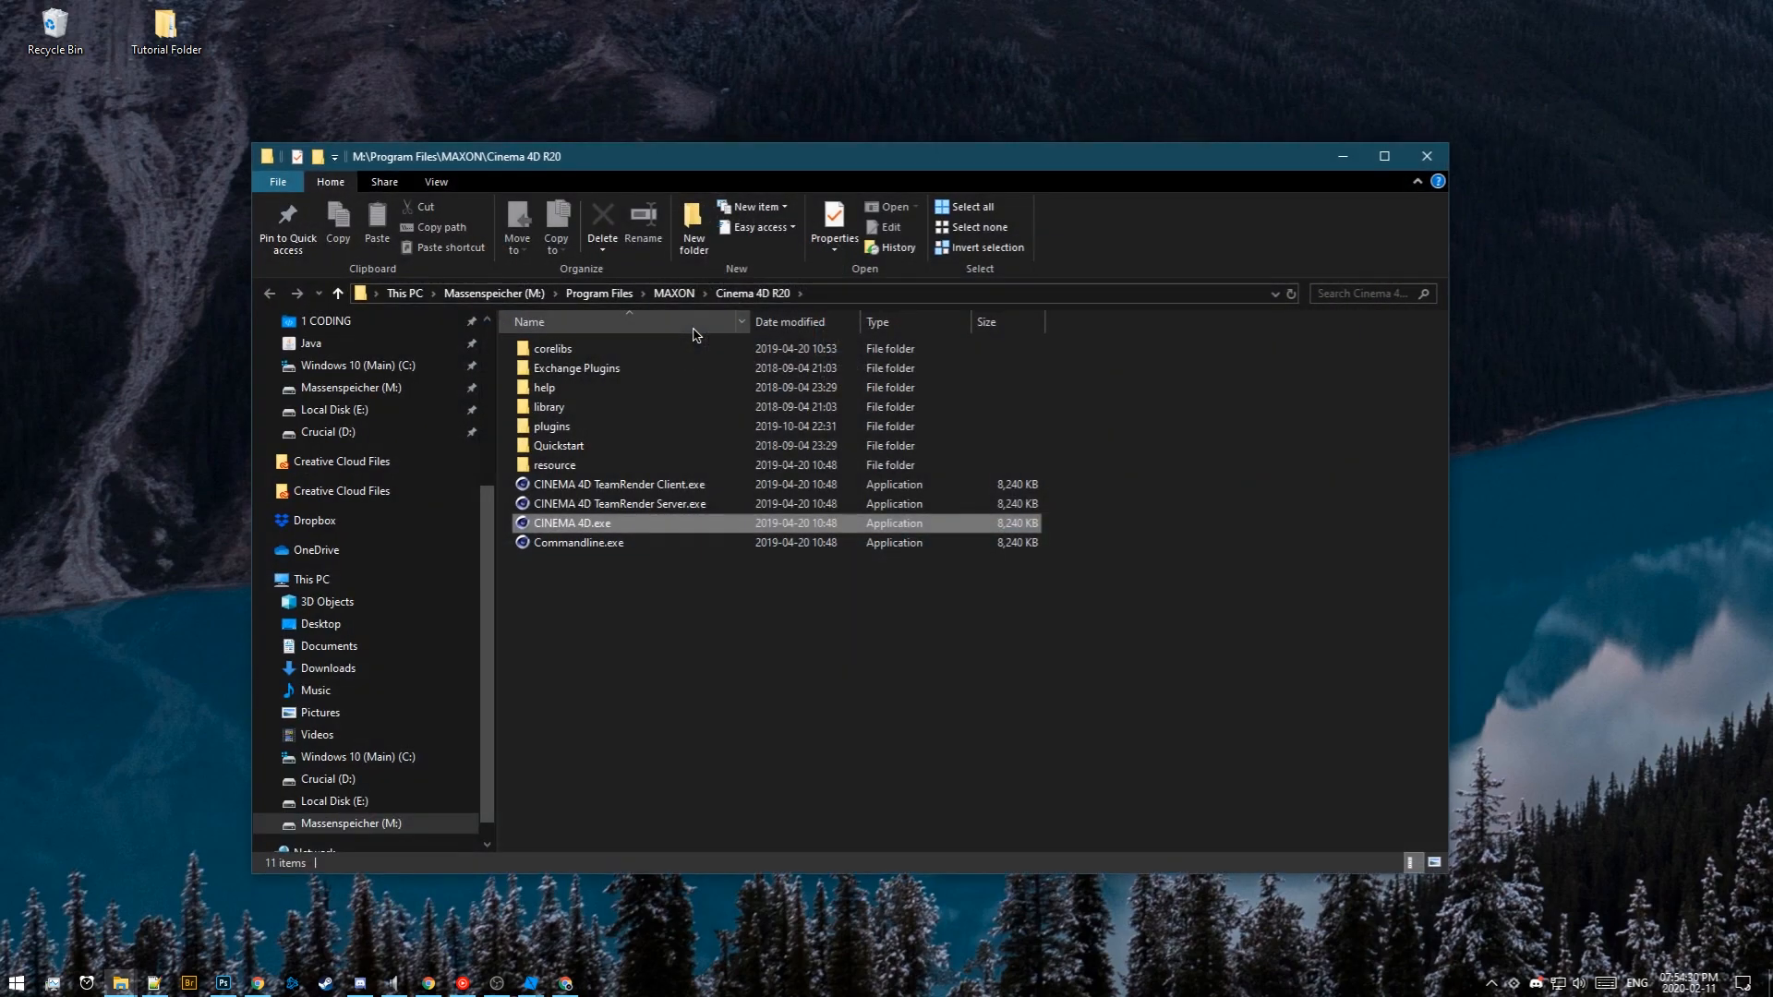
{"action": "left_click_drag", "start_coordinate": [798, 165], "coordinate": [1416, 109]}
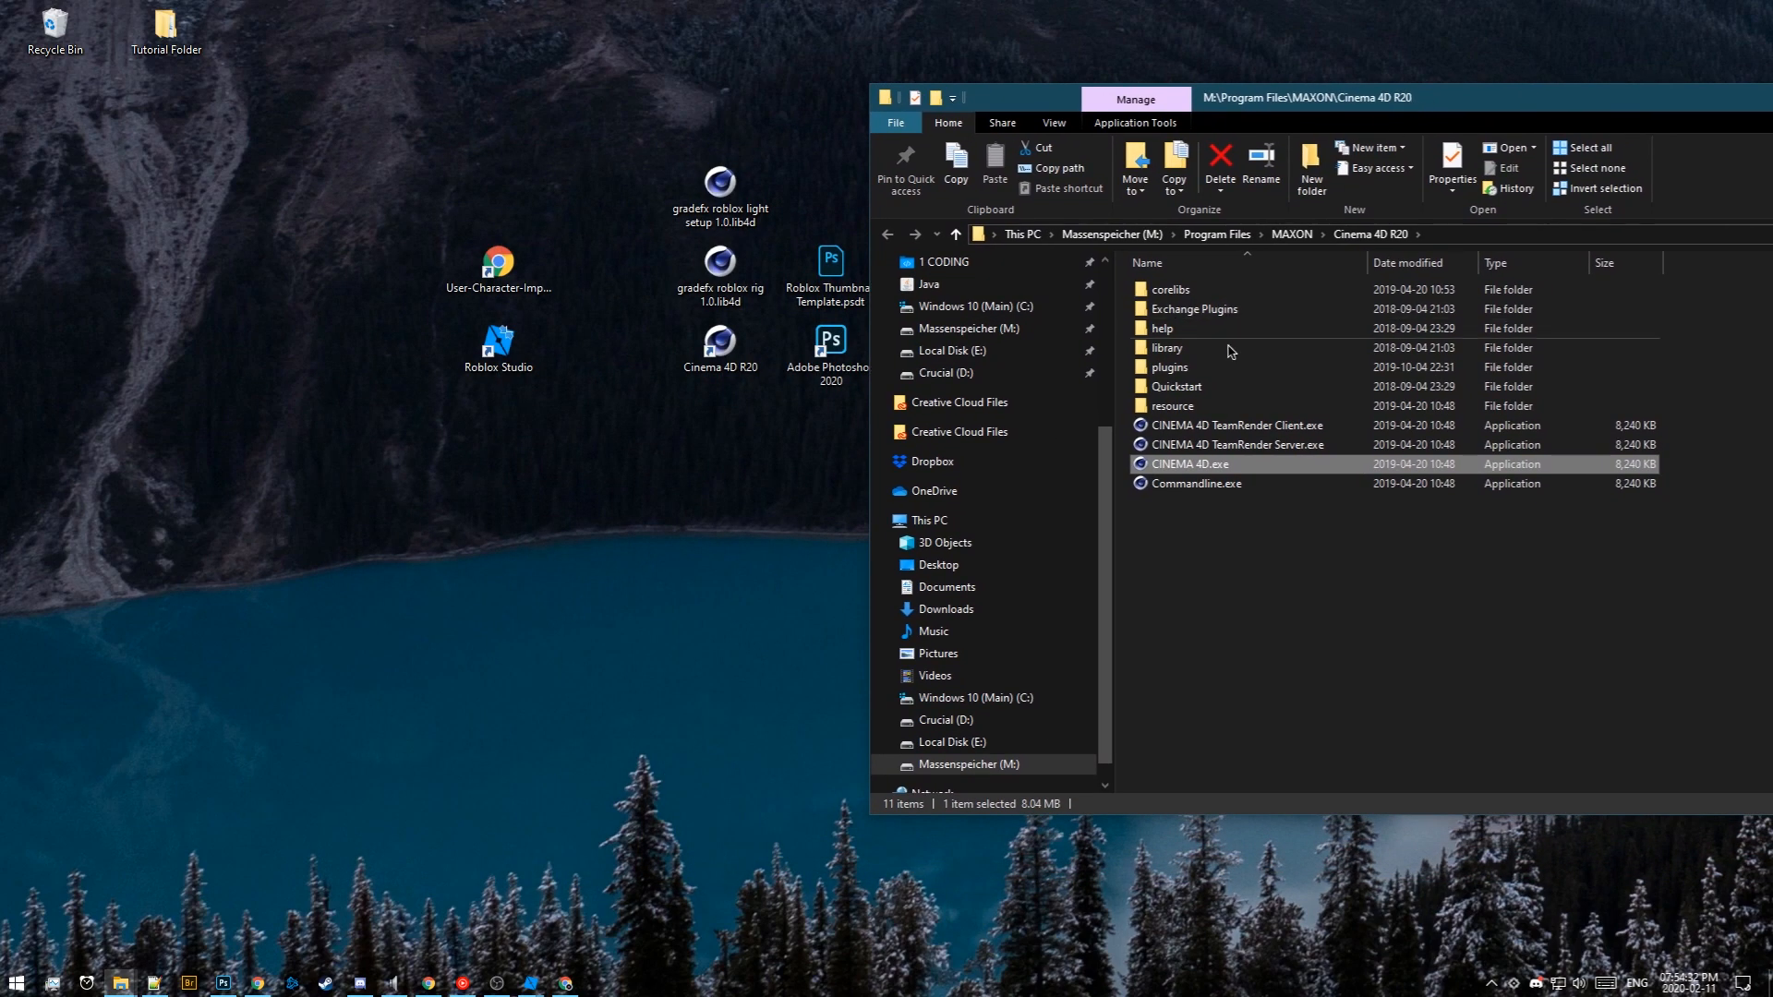
{"action": "double_click", "coordinate": [1169, 348]}
{"action": "double_click", "coordinate": [1171, 289]}
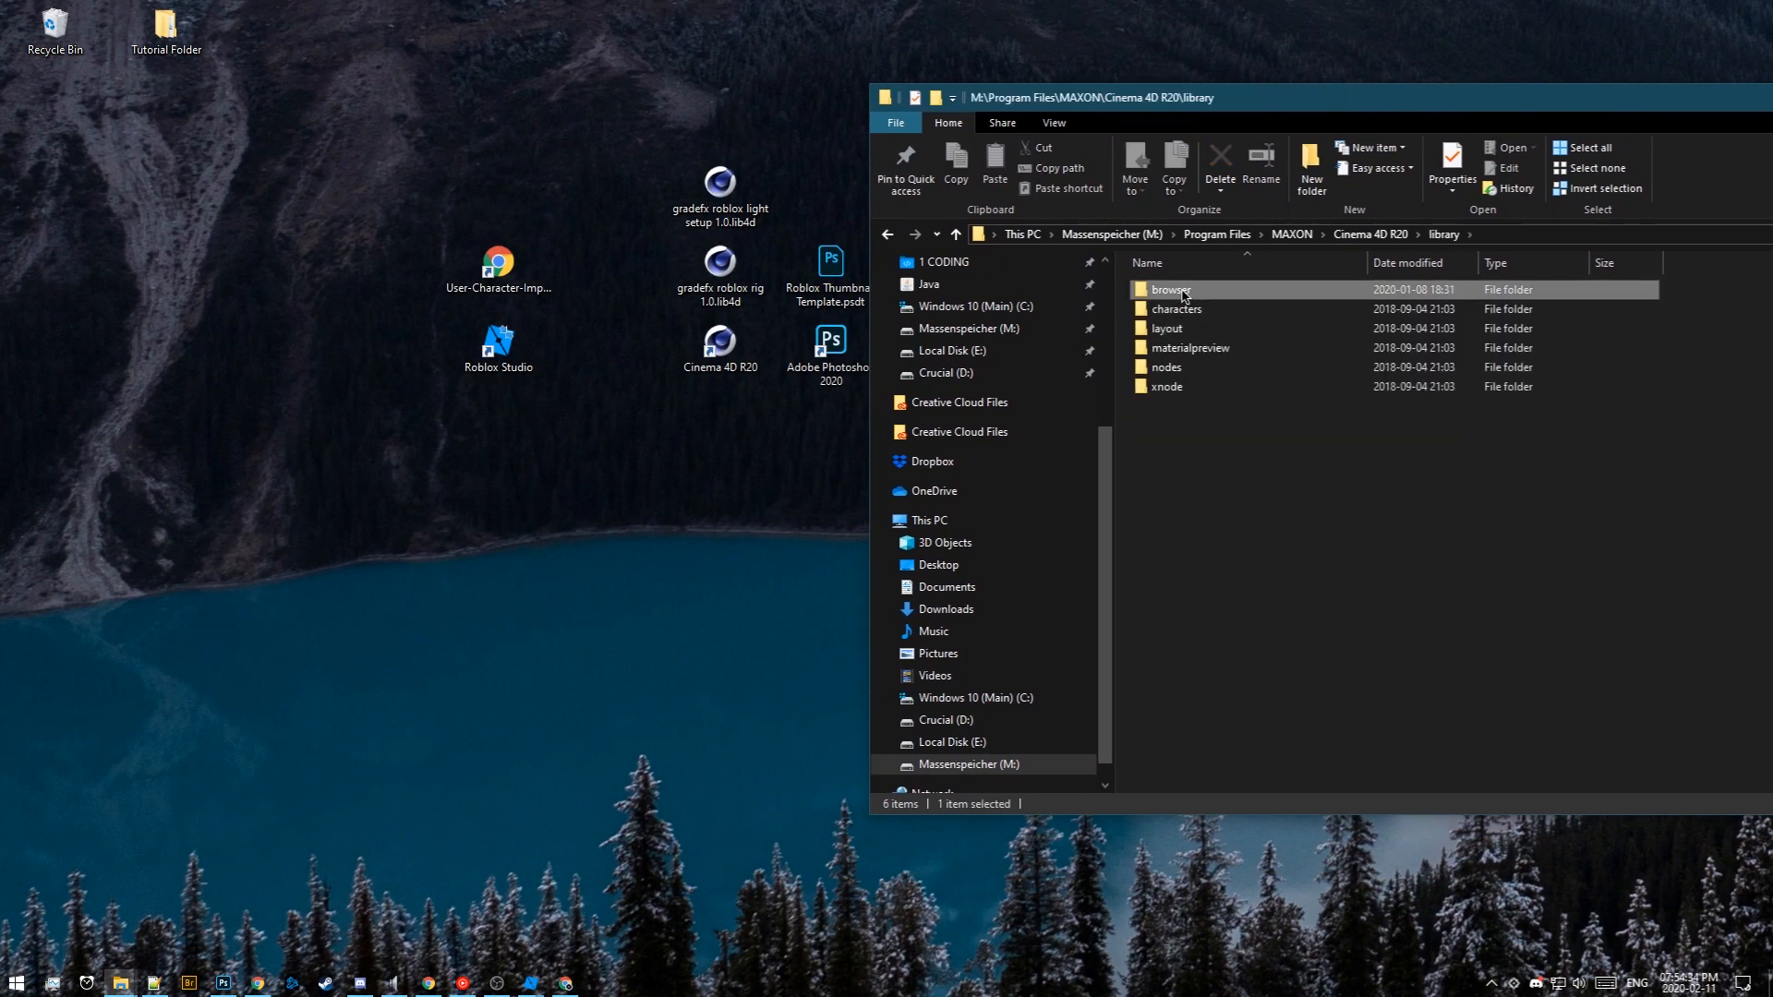
Move the gradefx roblox light setup 1.0.lib4d and gradefx roblox rig 1.0.lib4d files from the desktop into the browser folder
{"action": "left_click", "coordinate": [716, 162]}
{"action": "left_click_drag", "start_coordinate": [717, 162], "coordinate": [1247, 727]}
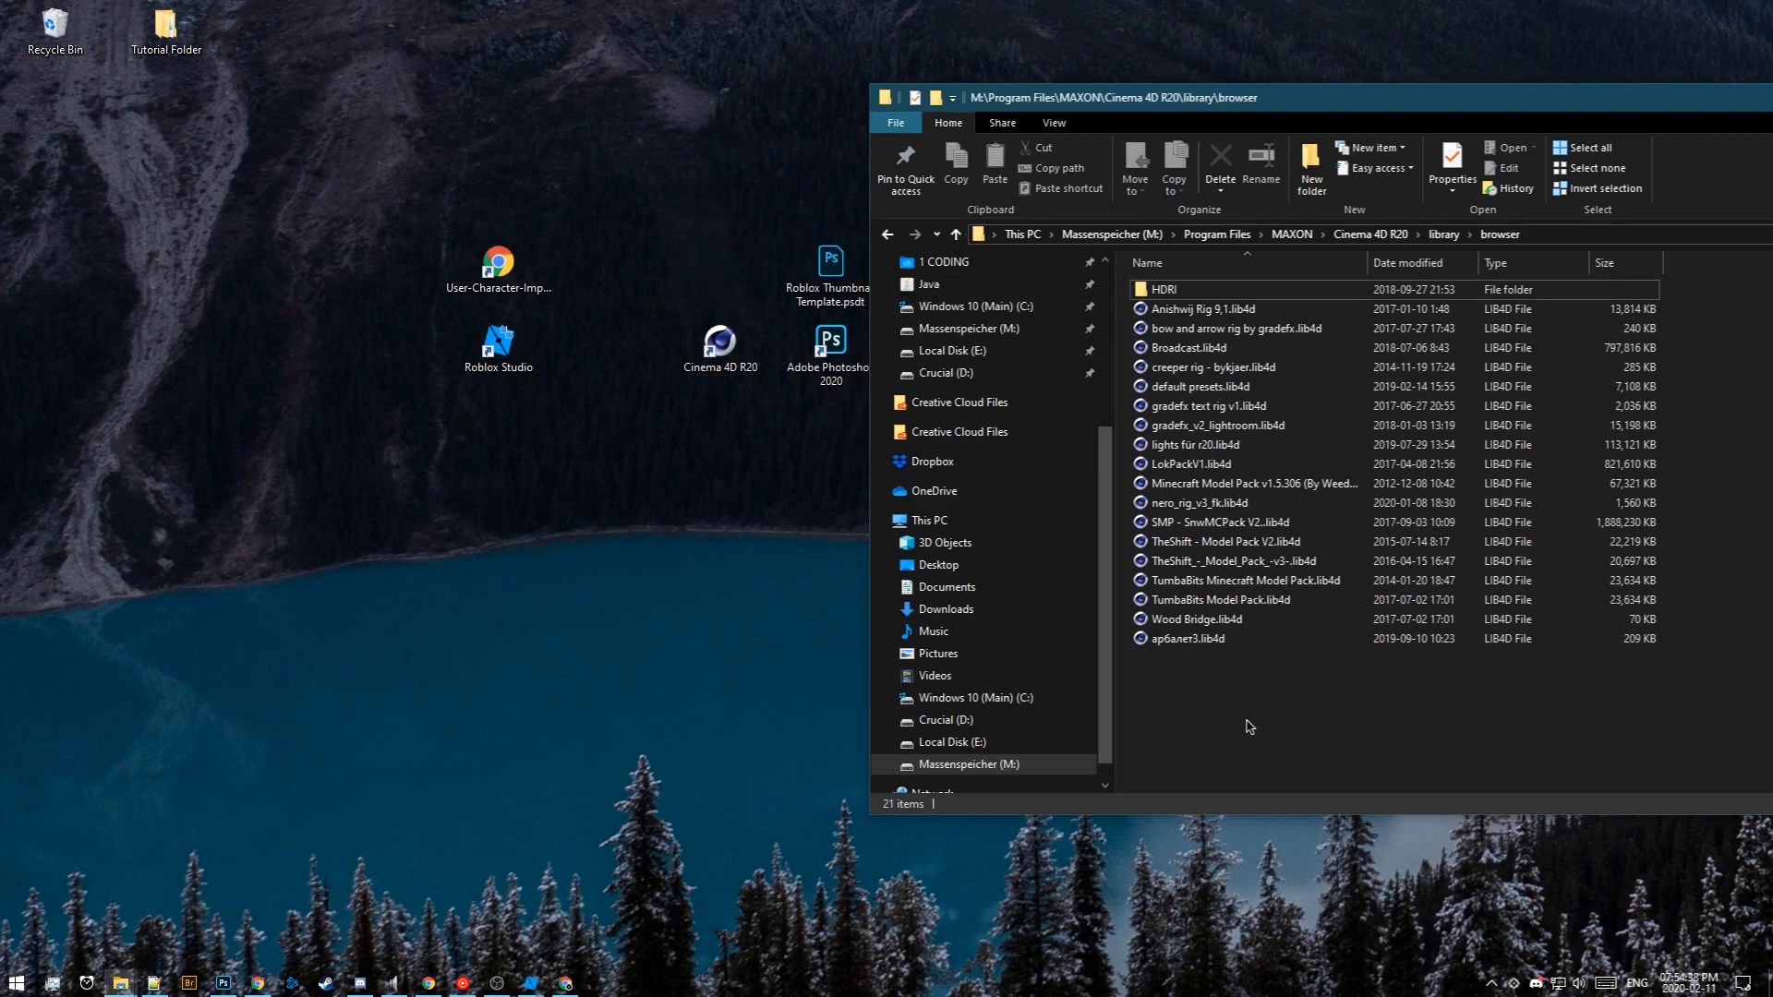
{"action": "left_click_drag", "start_coordinate": [1339, 115], "coordinate": [870, 118]}
Return to the desktop and launch Cinema 4D R20
{"action": "key", "text": "super+d"}
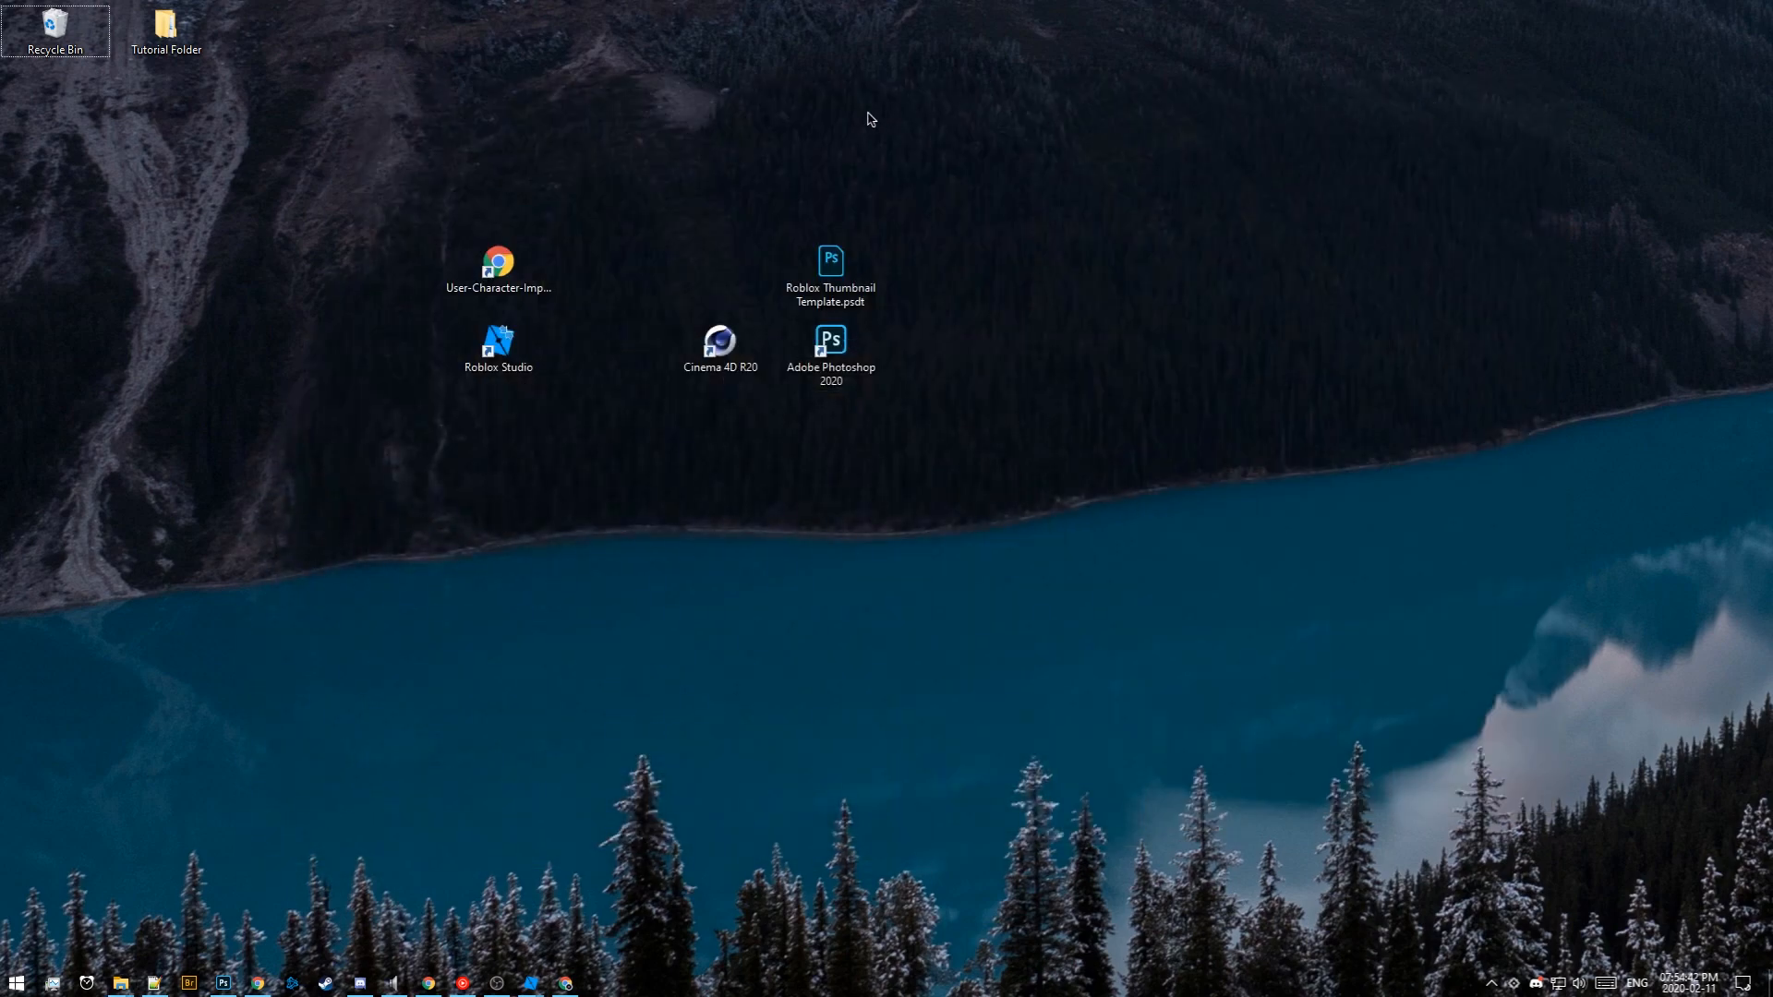
{"action": "left_click", "coordinate": [718, 358]}
{"action": "double_click", "coordinate": [719, 358]}
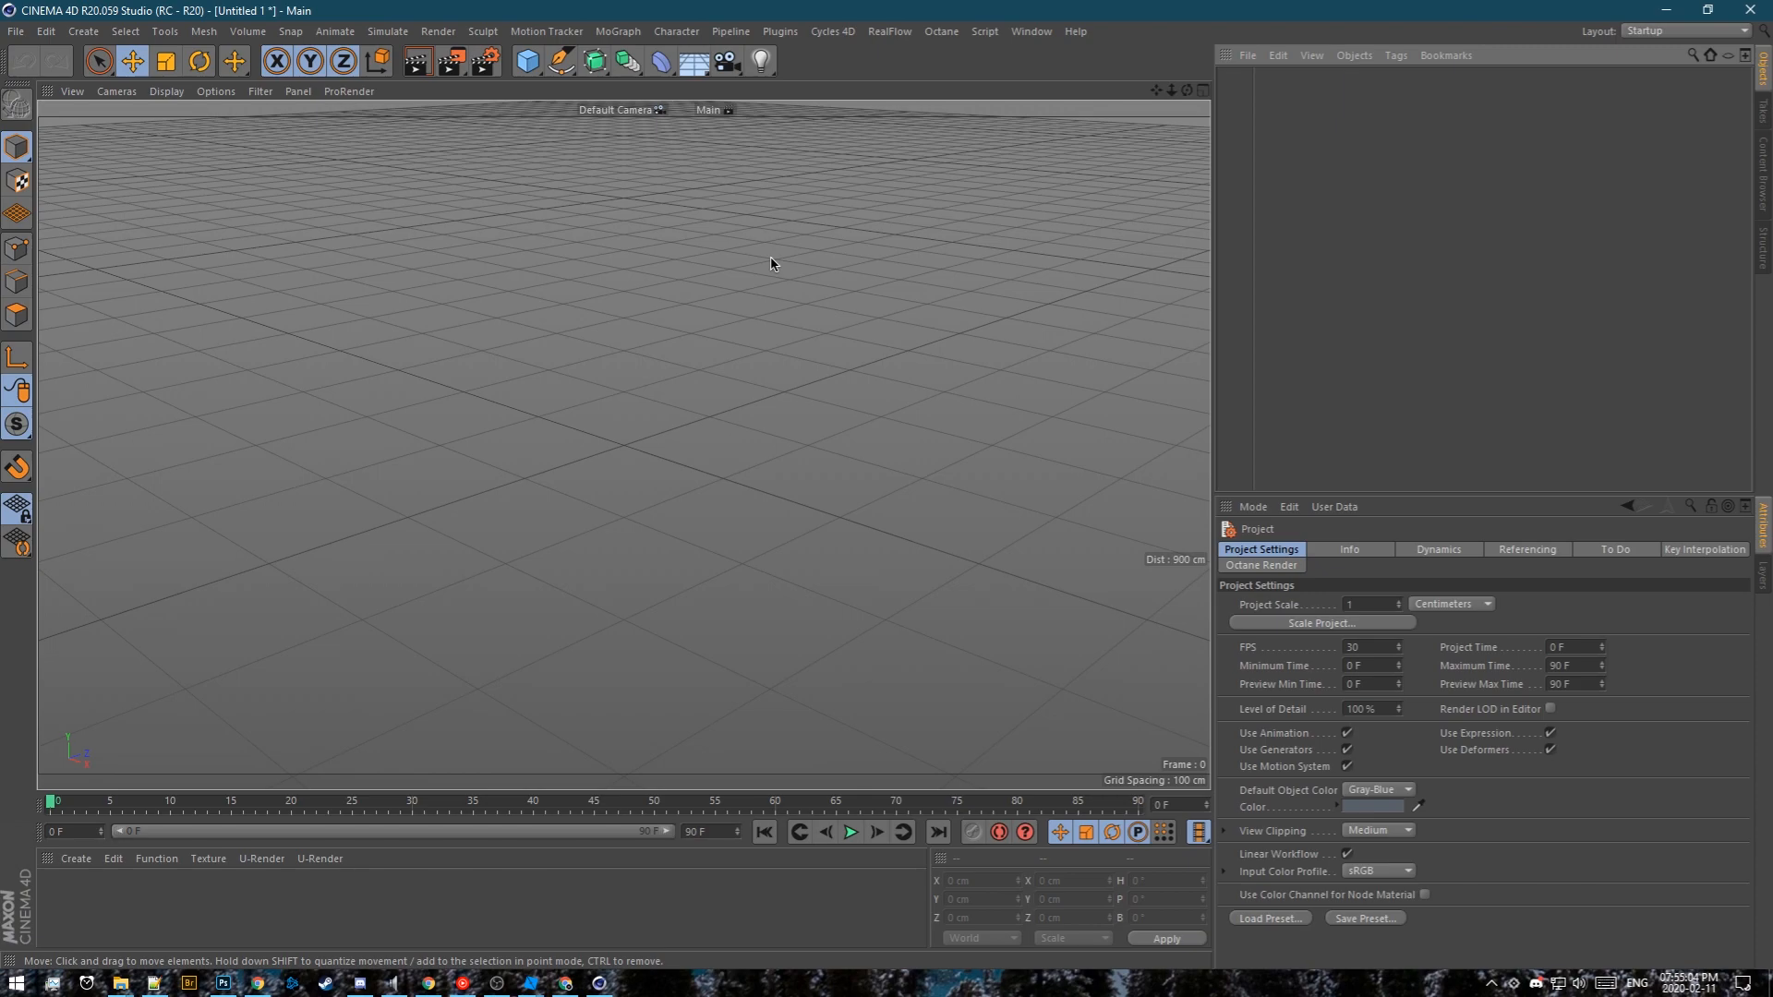
Open the Content Browser, position its window over the viewport, and show the Presets library folders
{"action": "left_click", "coordinate": [1031, 32]}
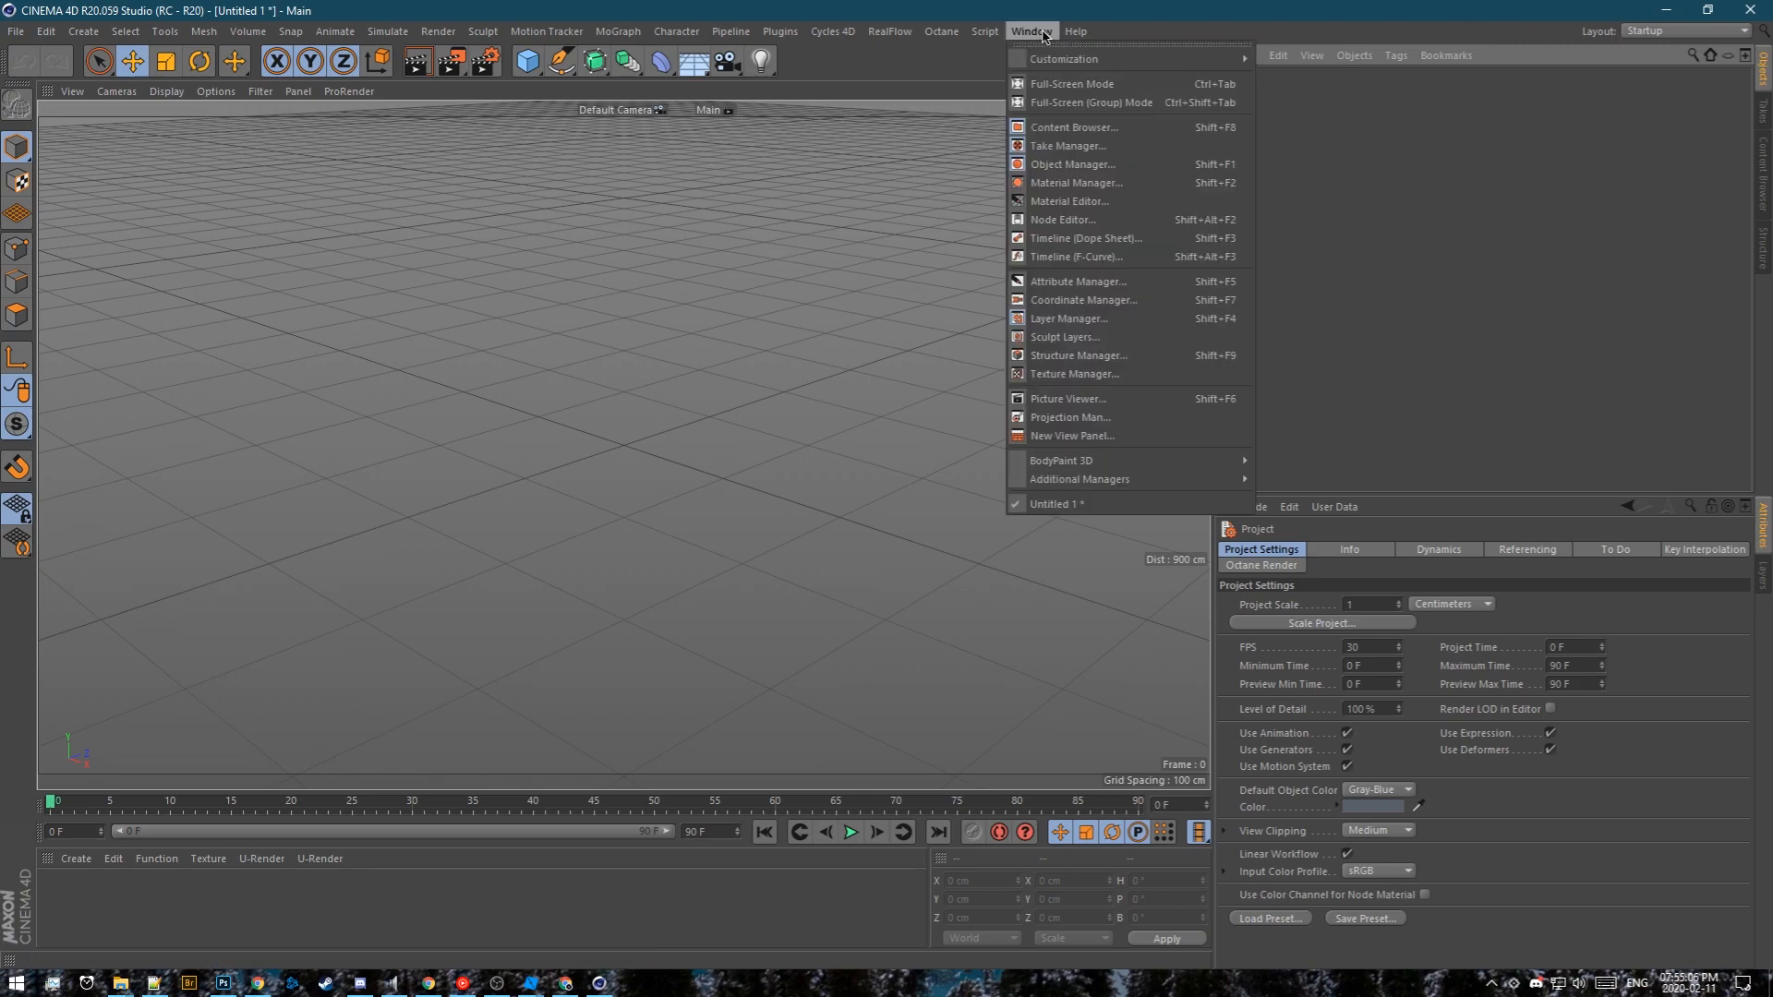
{"action": "left_click", "coordinate": [1071, 128]}
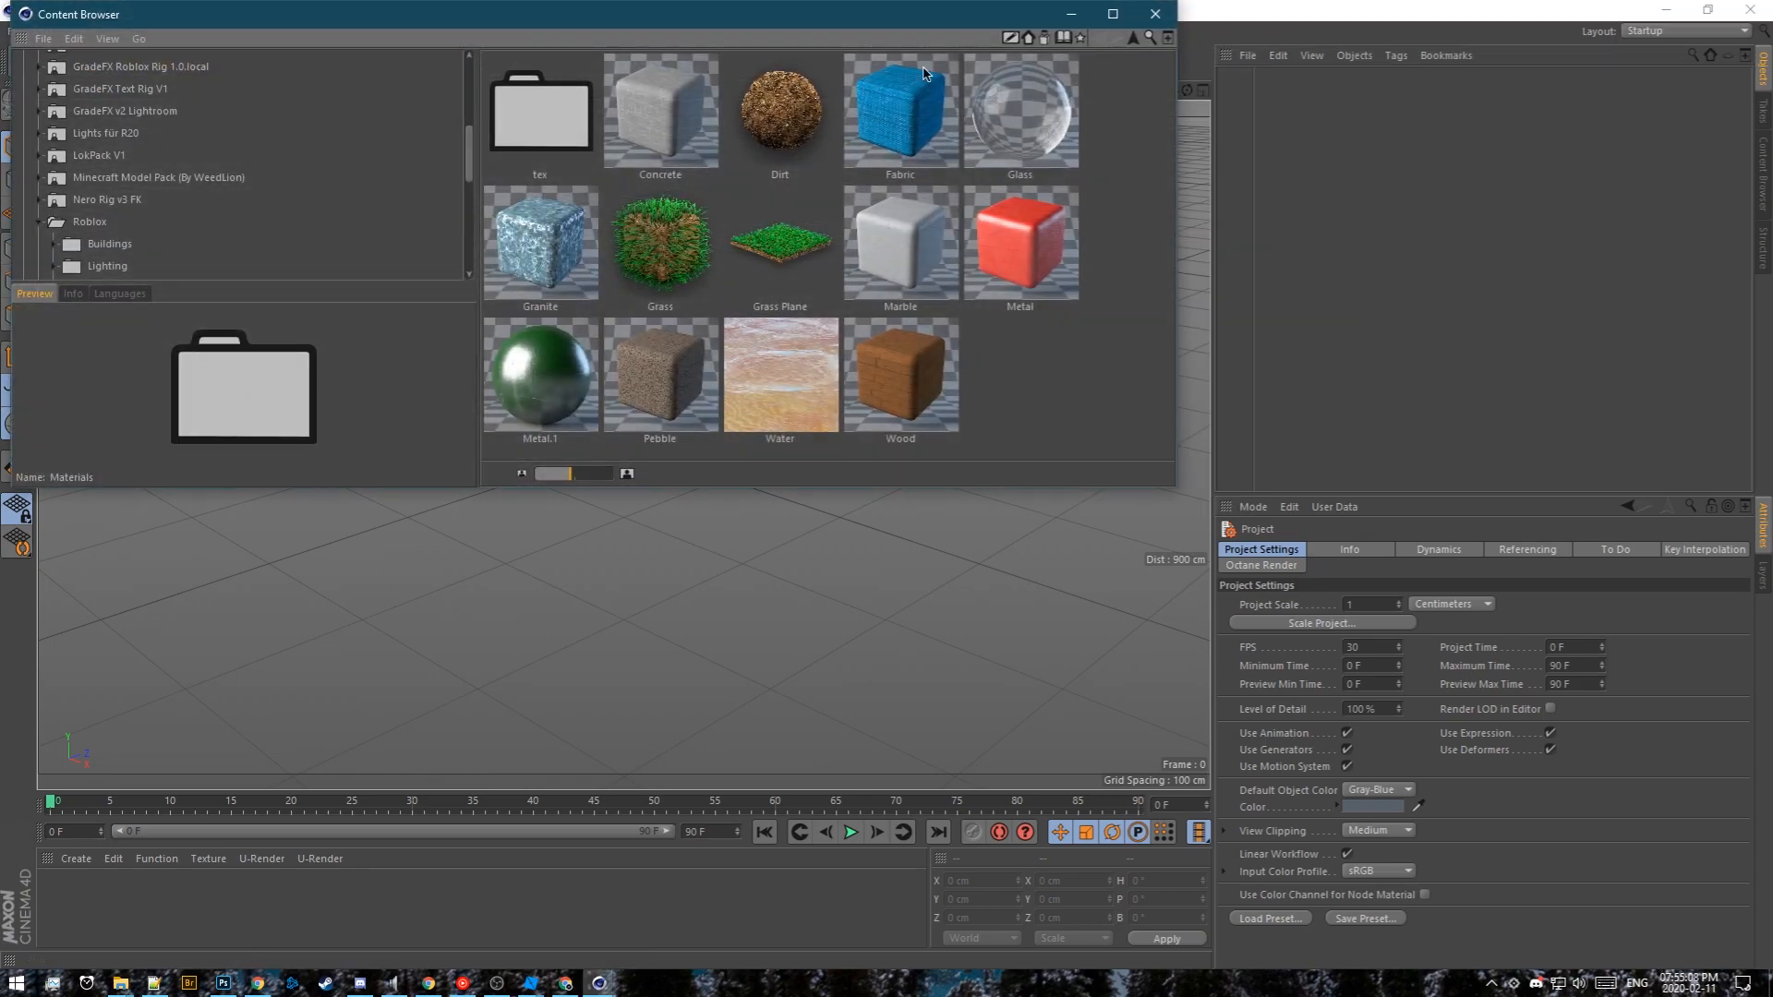
{"action": "left_click_drag", "start_coordinate": [900, 109], "coordinate": [911, 131]}
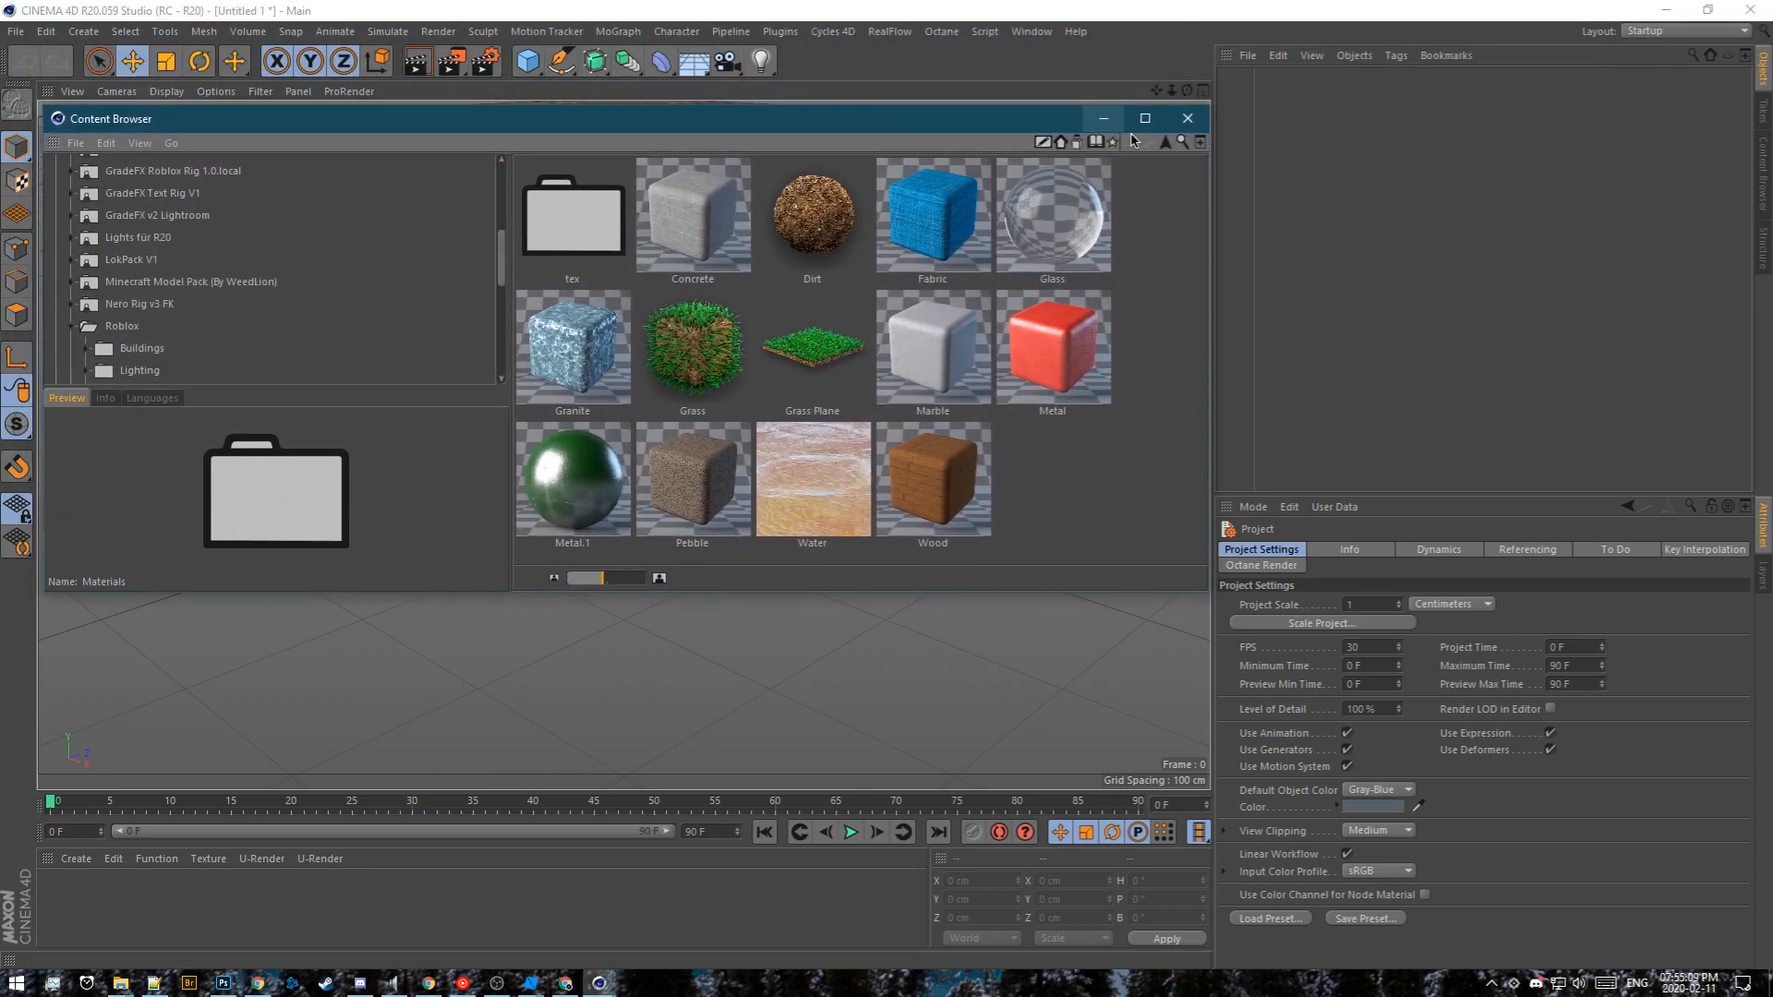
{"action": "left_click", "coordinate": [1077, 145]}
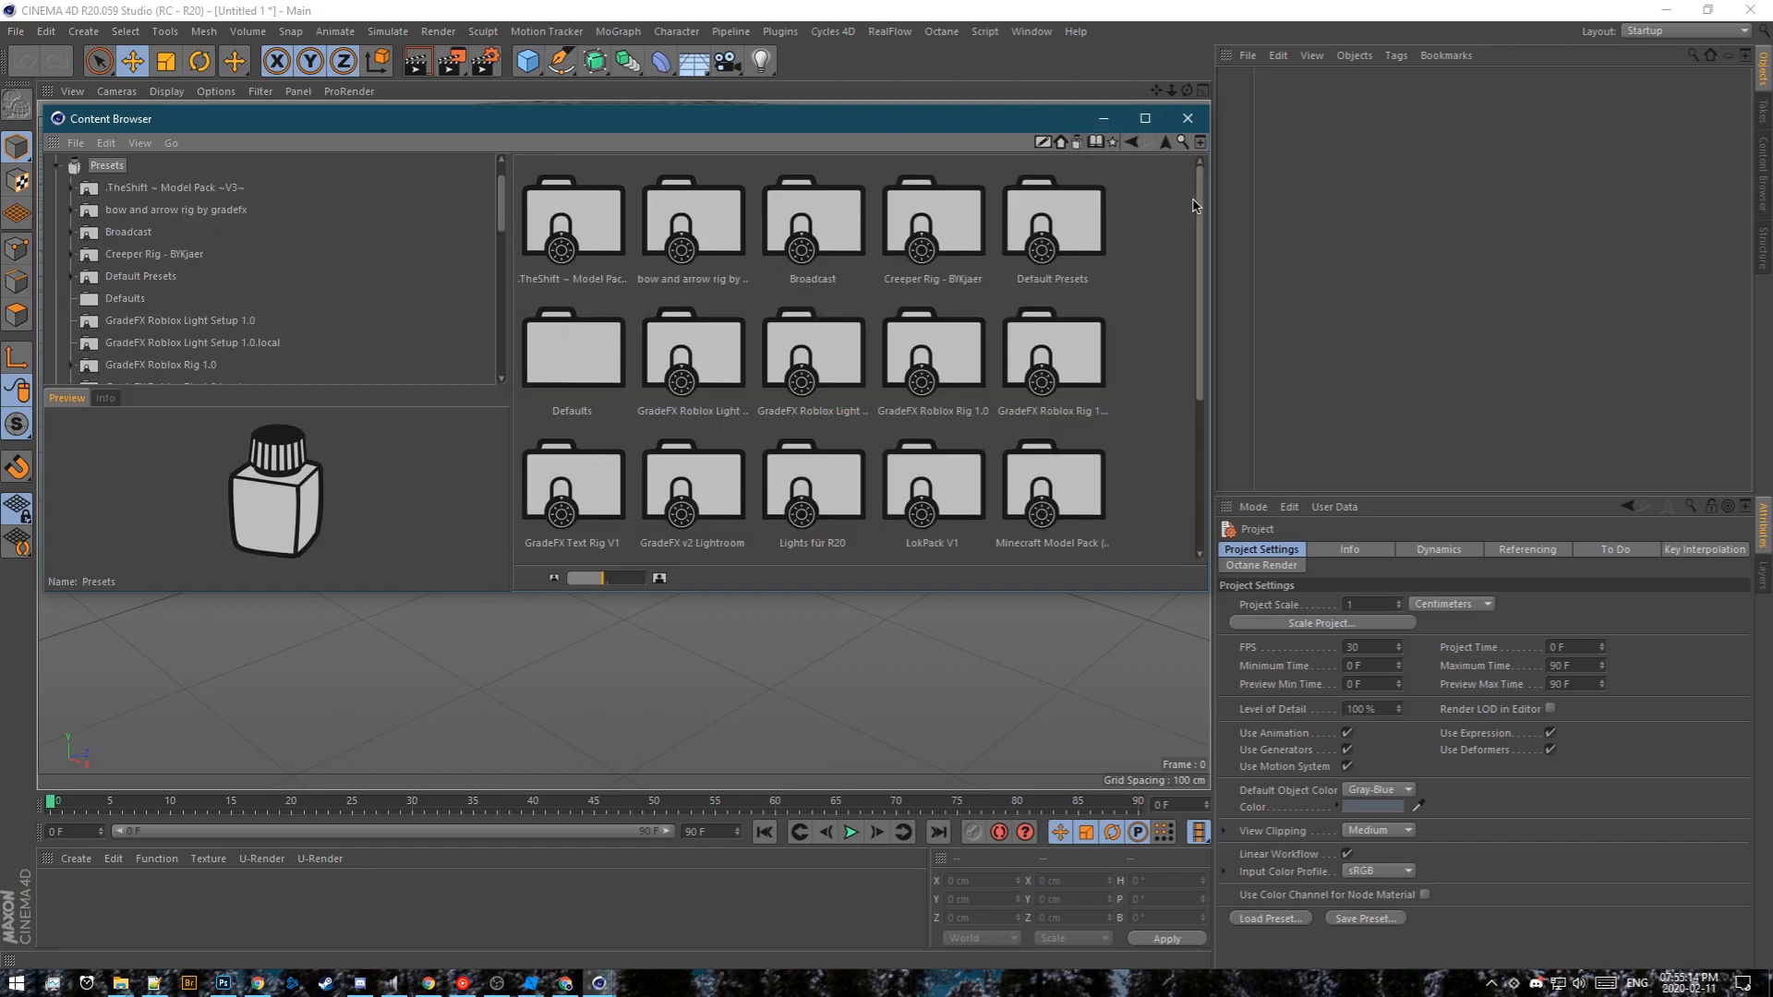
{"action": "scroll", "coordinate": [990, 282], "scroll_direction": "down", "scroll_amount": 3}
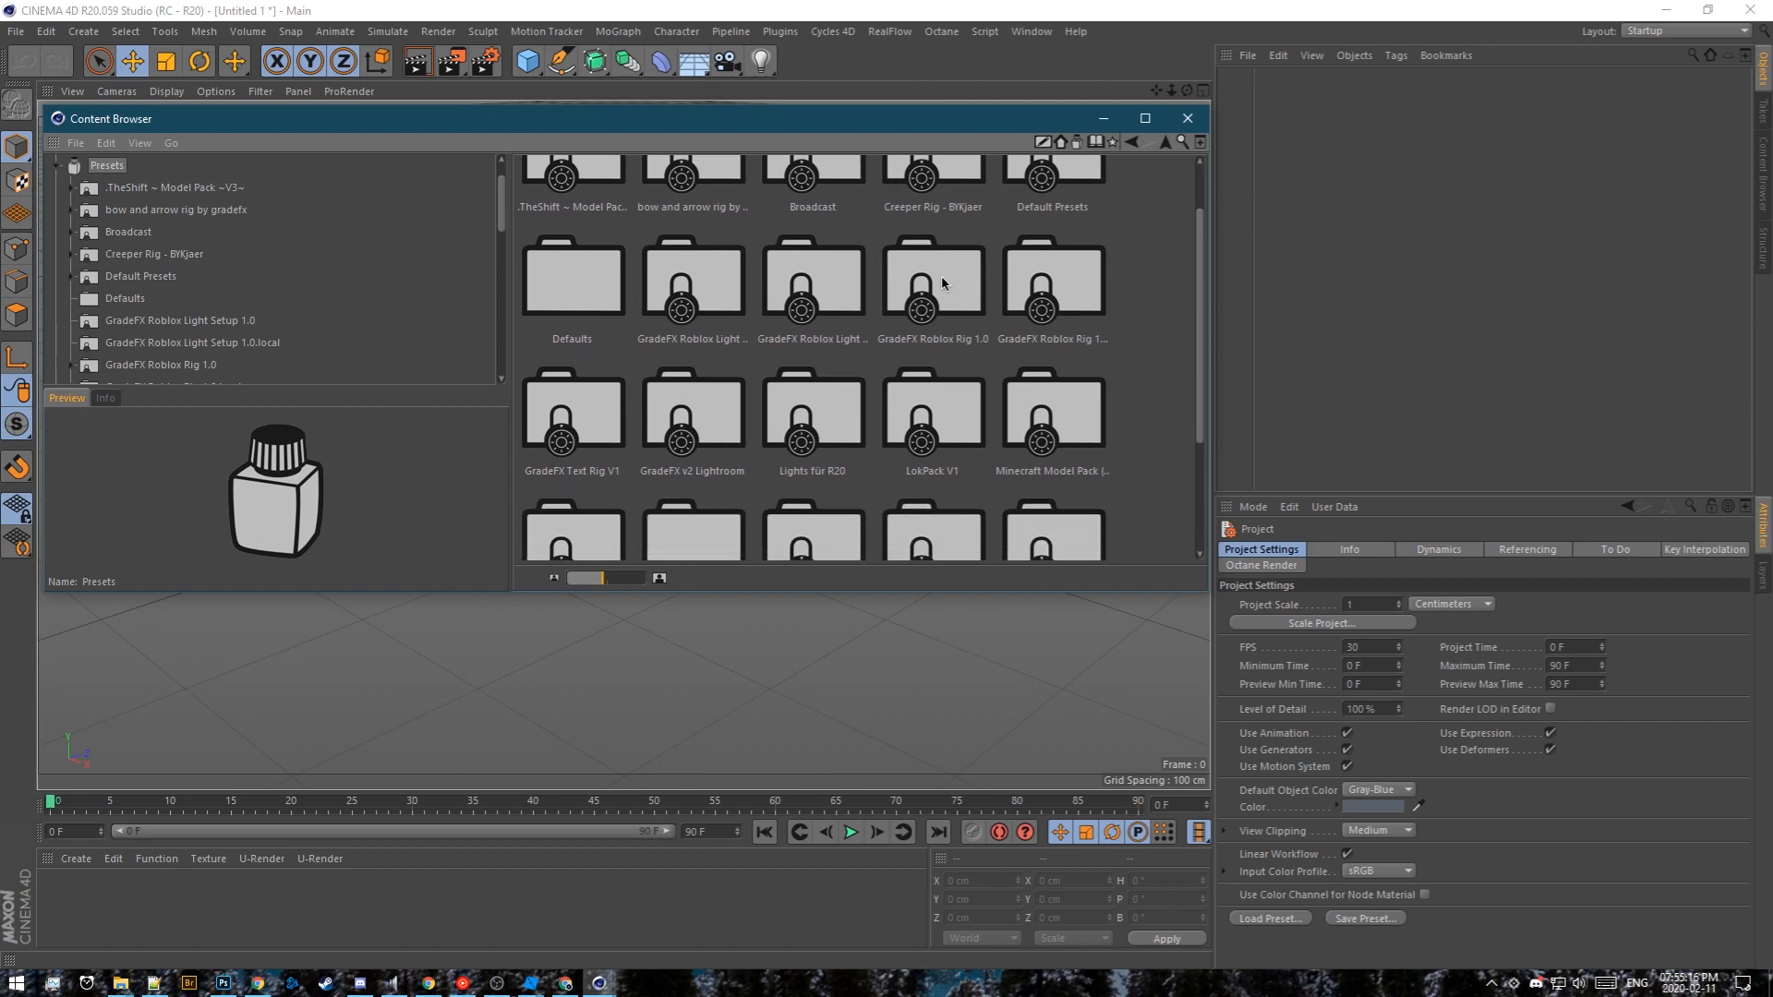
Load the GradeFX ROBLOX Rig 1.0 model from its preset folder into the scene, and put the Content Browser away
{"action": "double_click", "coordinate": [942, 283]}
{"action": "double_click", "coordinate": [714, 233]}
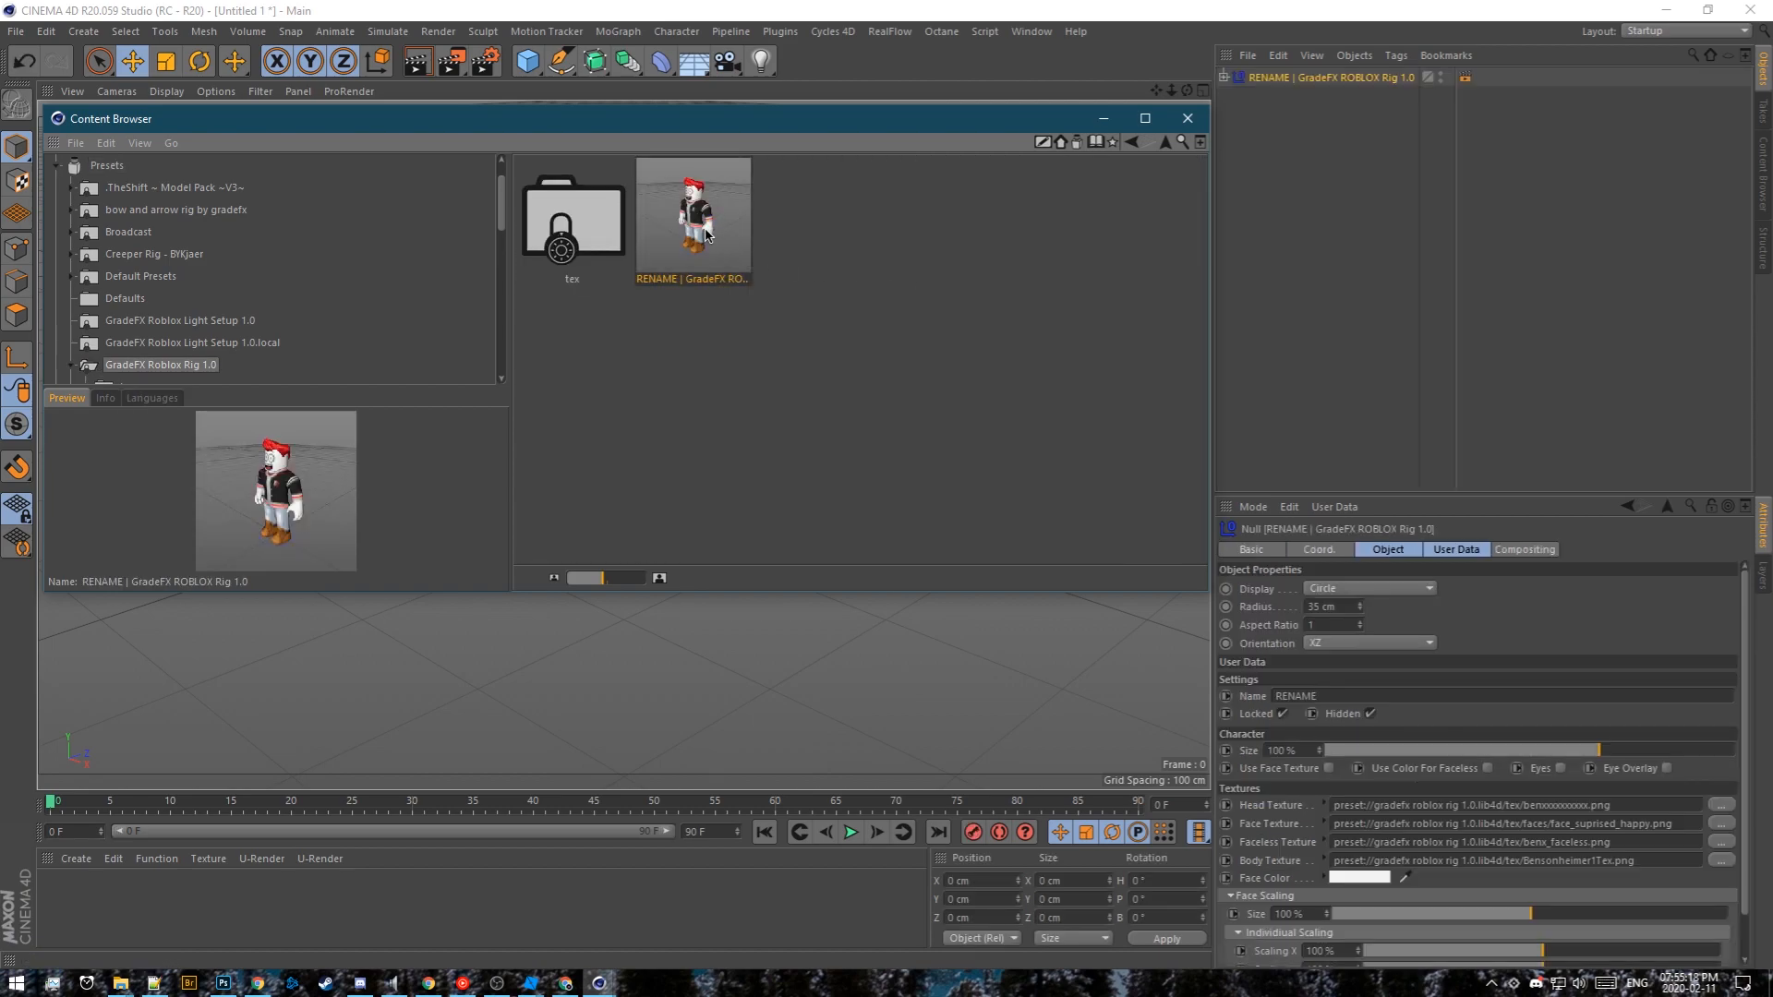
{"action": "right_click", "coordinate": [708, 232]}
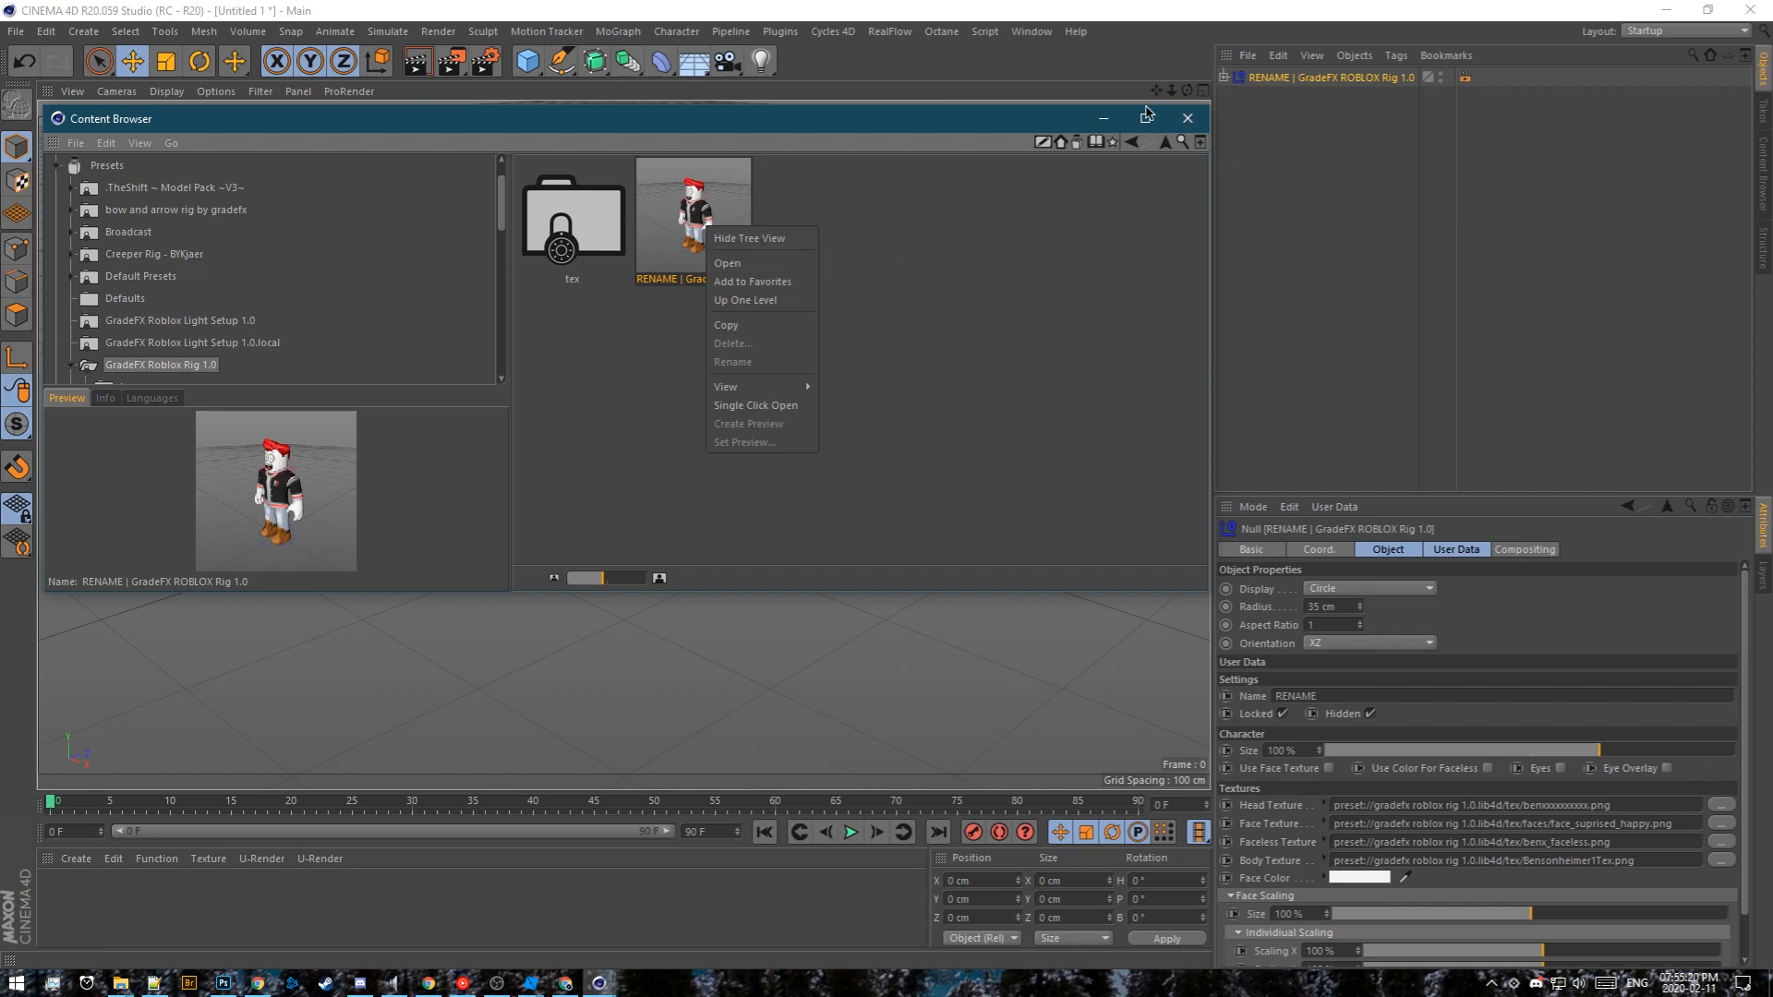
{"action": "key", "text": "Escape"}
{"action": "left_click", "coordinate": [1103, 129]}
{"action": "left_click", "coordinate": [1259, 174]}
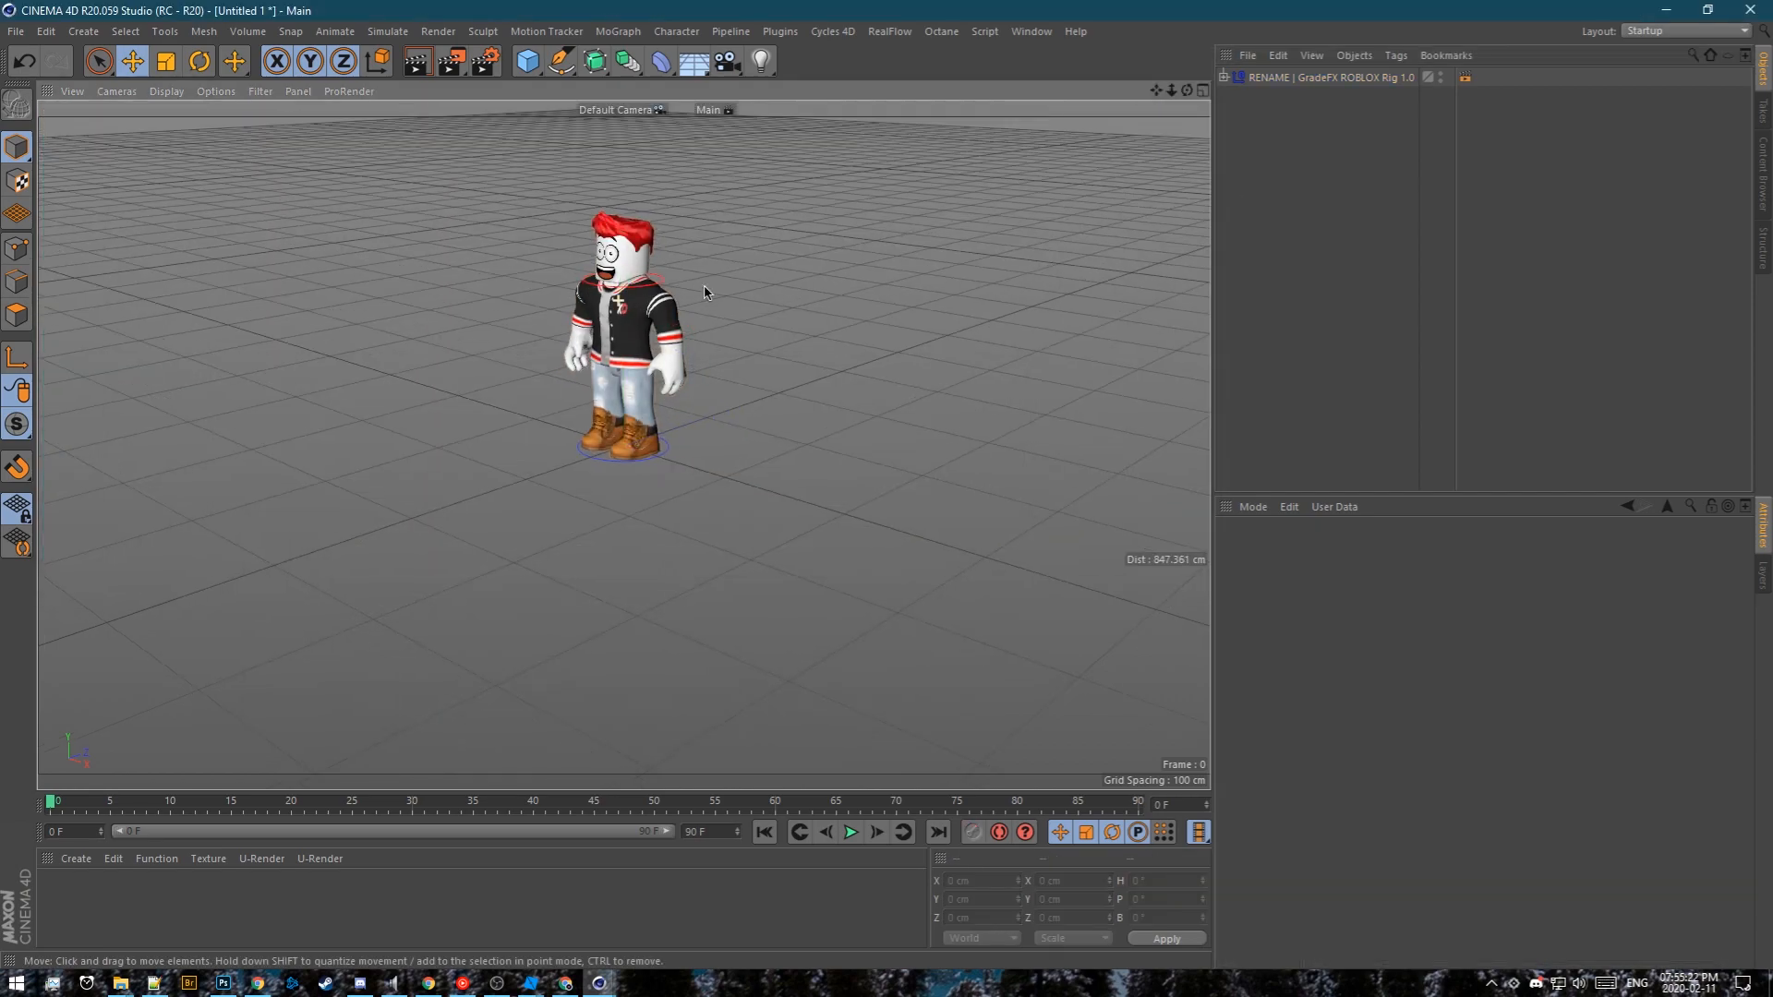
{"action": "scroll", "coordinate": [680, 273], "scroll_direction": "up", "scroll_amount": 5}
{"action": "scroll", "coordinate": [651, 369], "scroll_direction": "up", "scroll_amount": 3}
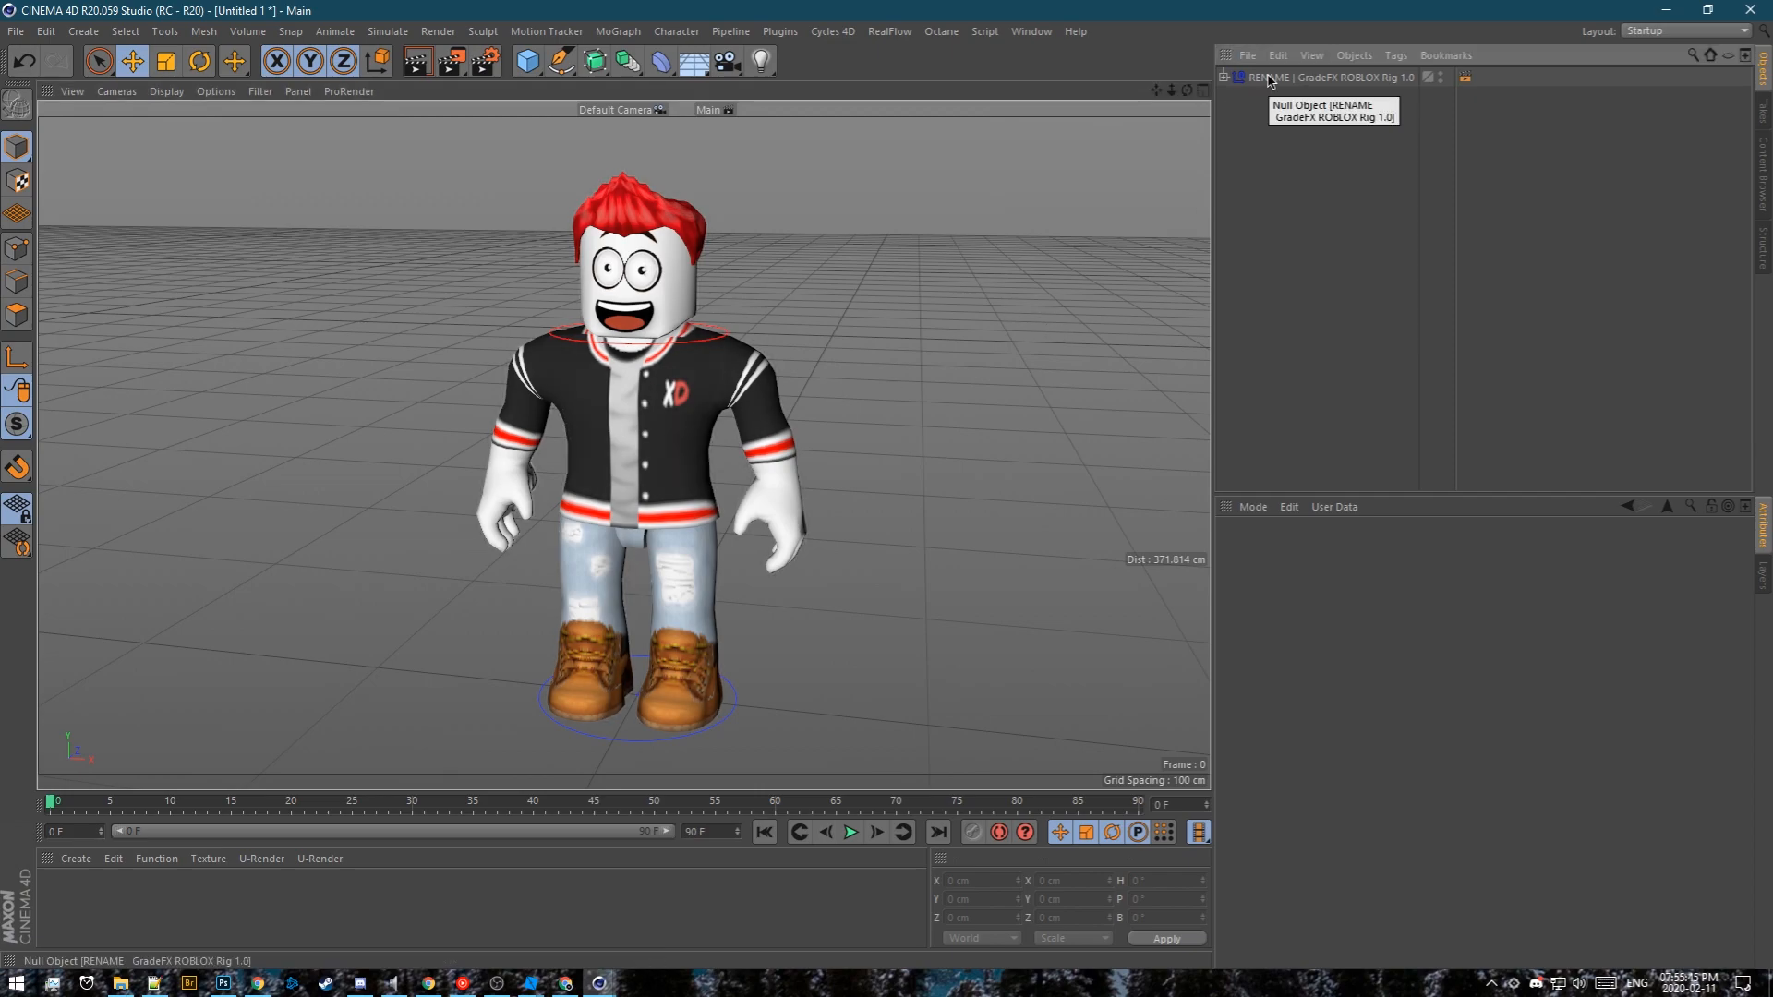
Check the exported character's body texture among the files in Tutorial Folder\Export in File Explorer, and return to Cinema 4D
{"action": "left_click", "coordinate": [121, 984]}
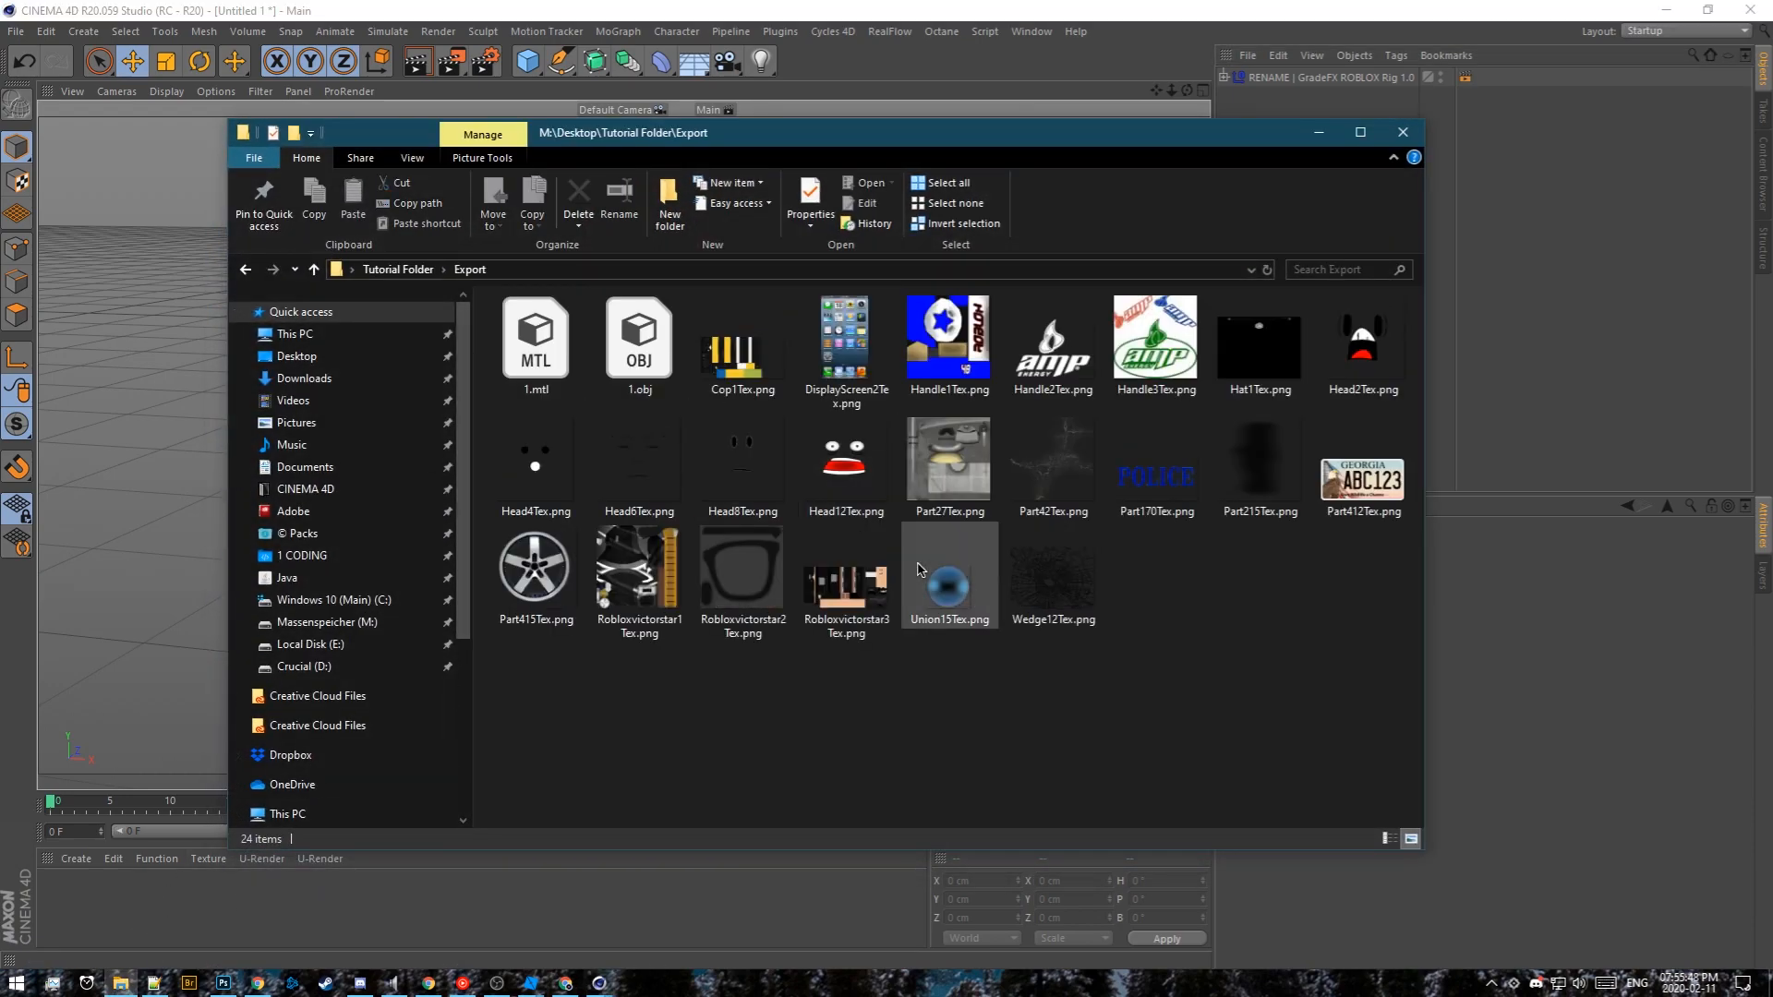
{"action": "left_click", "coordinate": [866, 568]}
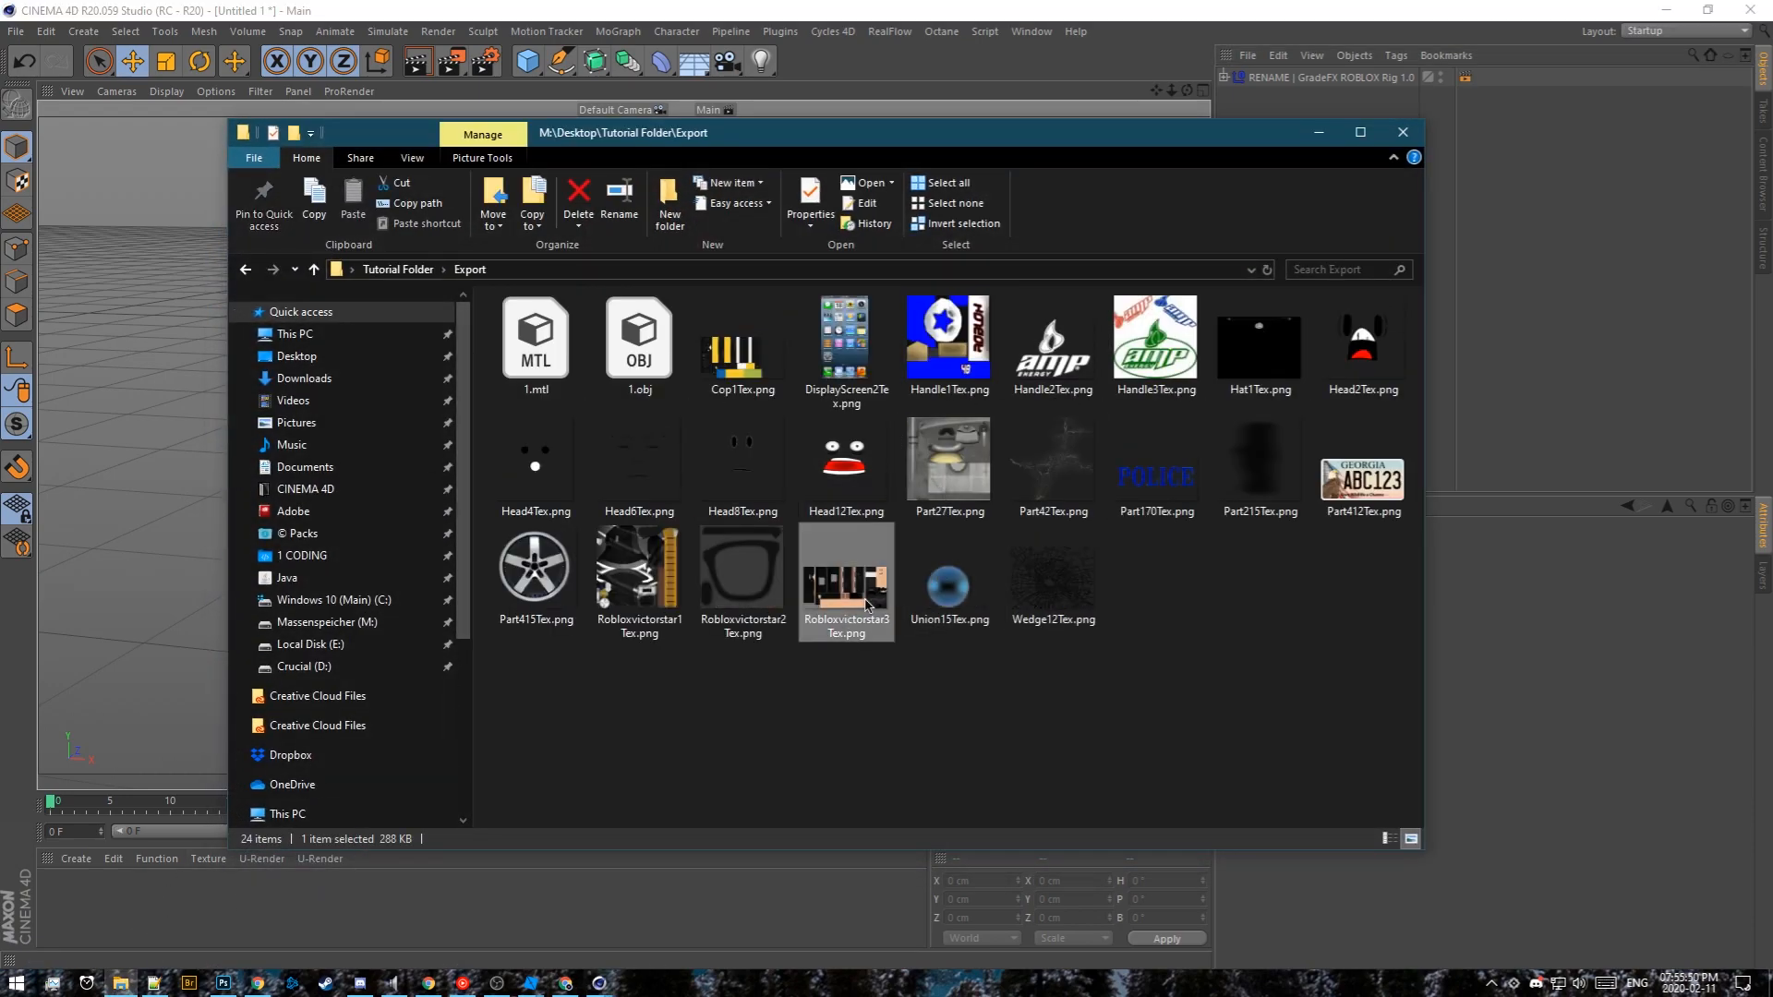
{"action": "left_click", "coordinate": [1319, 132]}
Open the exported 1.obj file from Tutorial Folder\Export
{"action": "left_click", "coordinate": [16, 30]}
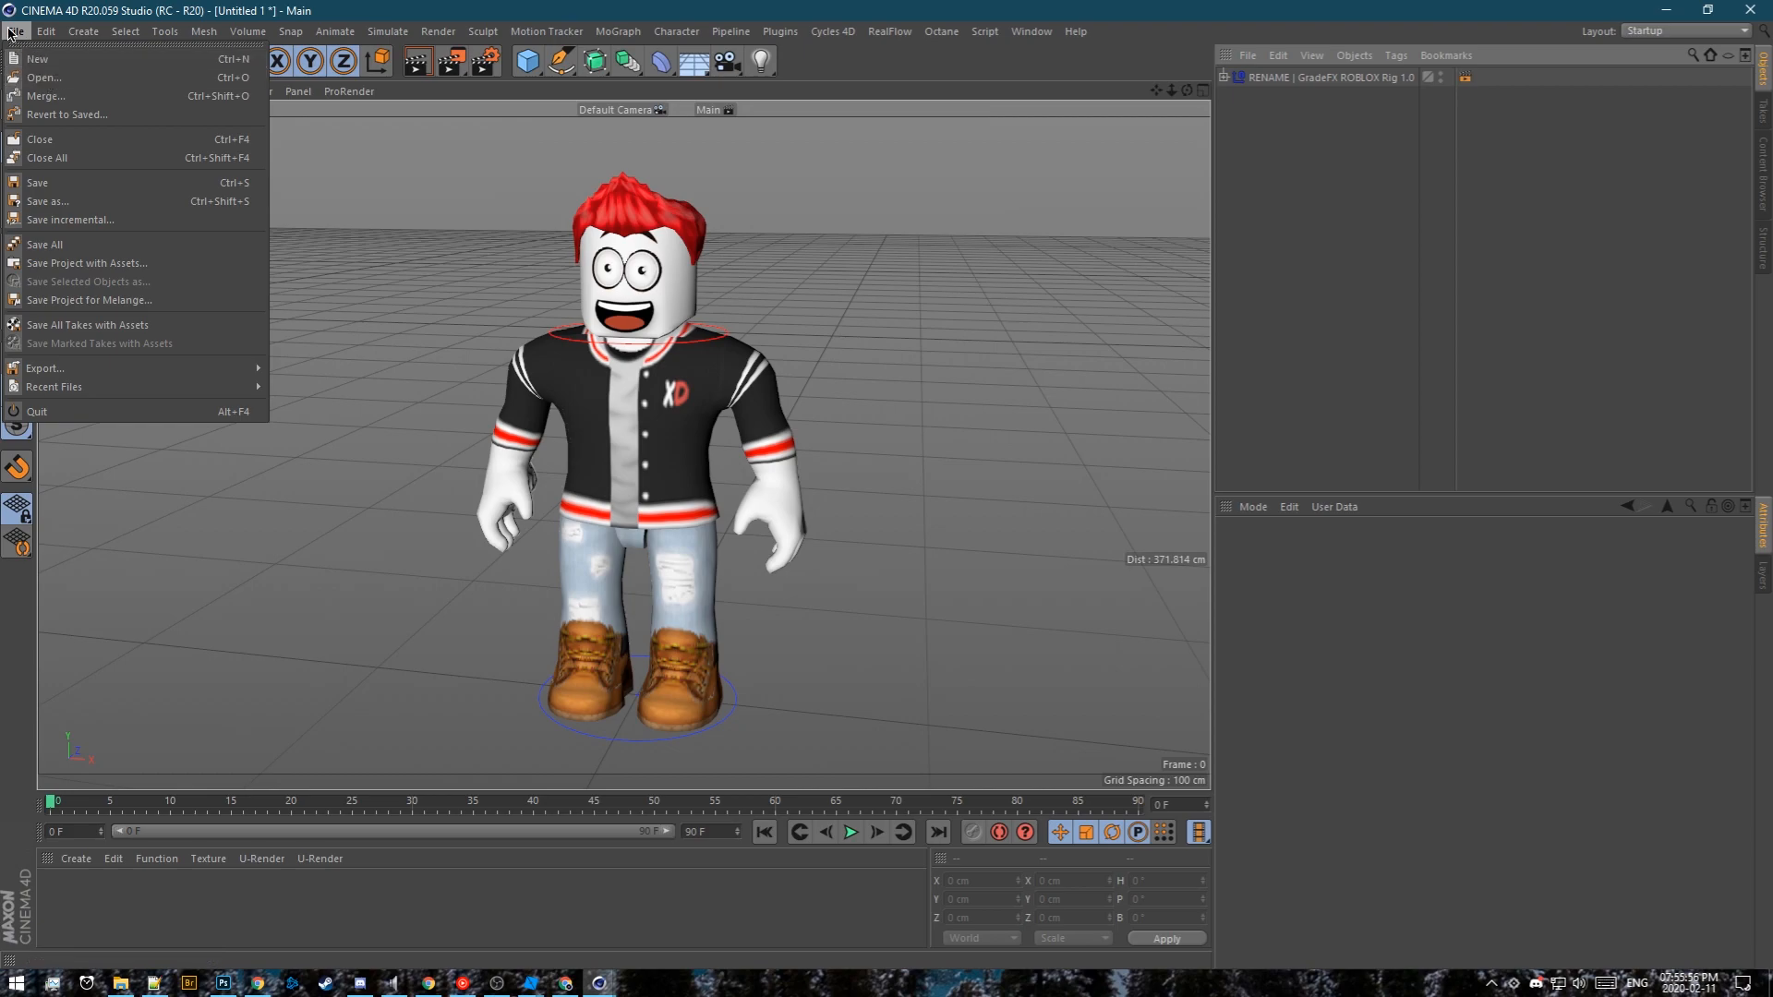
{"action": "left_click", "coordinate": [230, 79]}
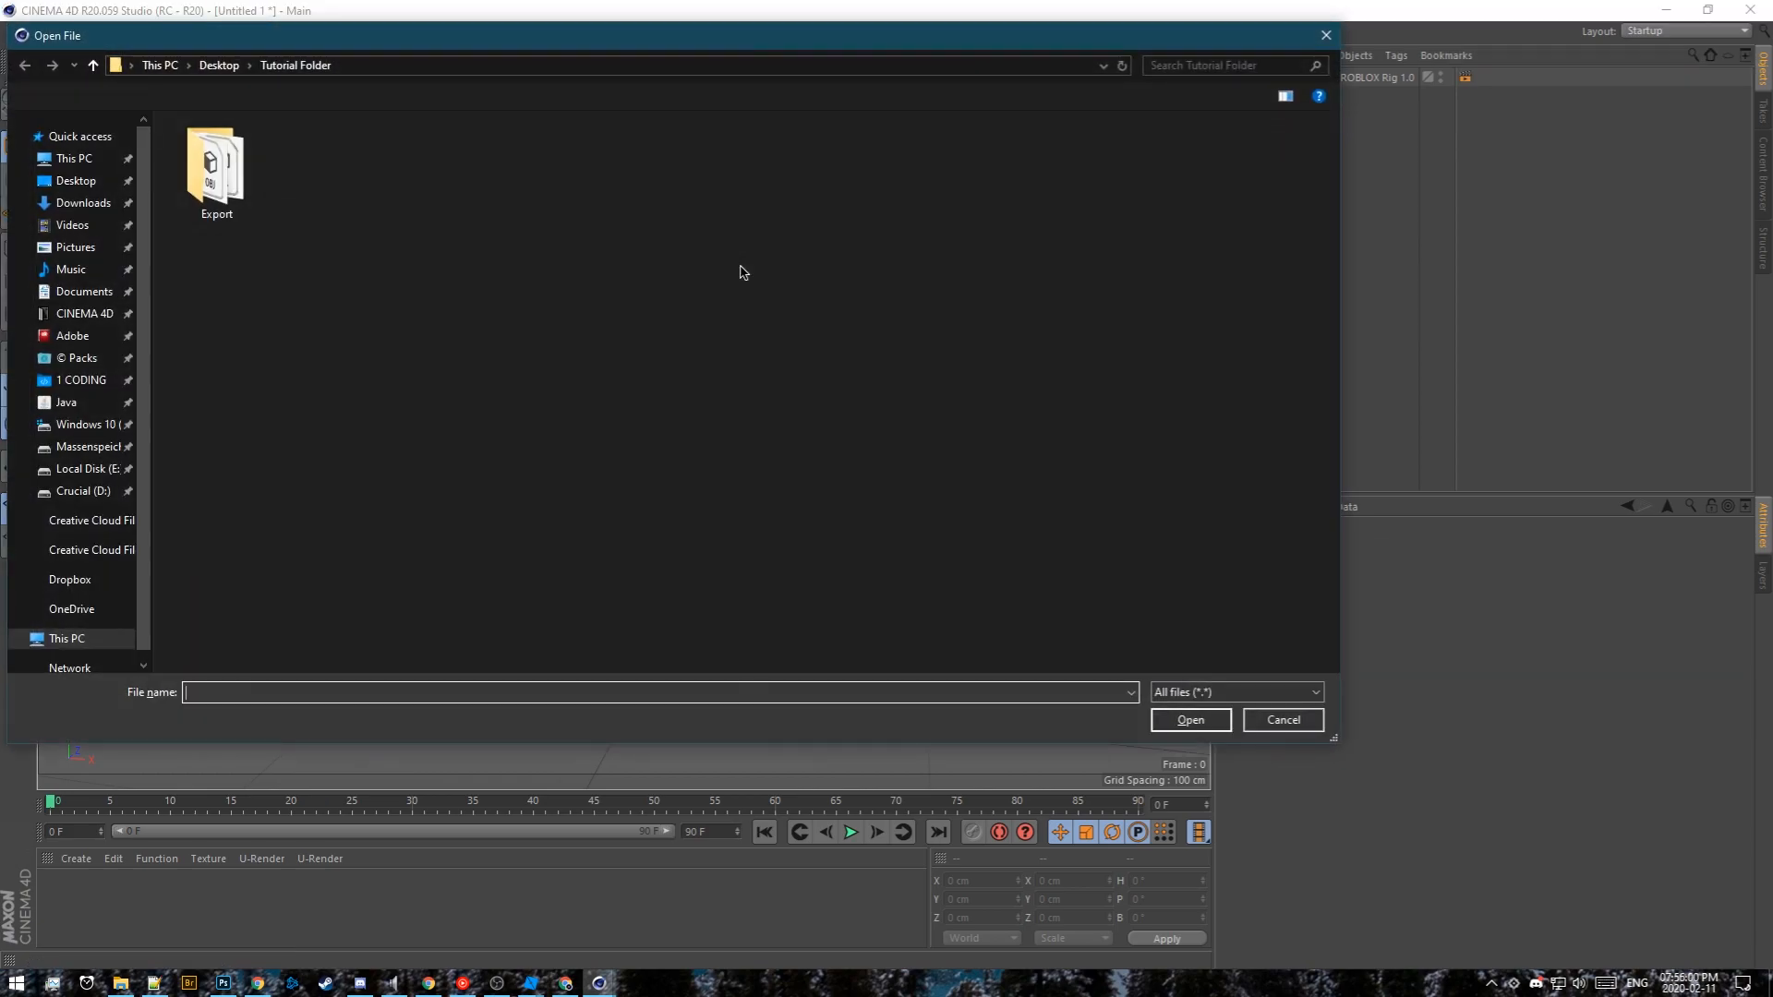
{"action": "double_click", "coordinate": [224, 148]}
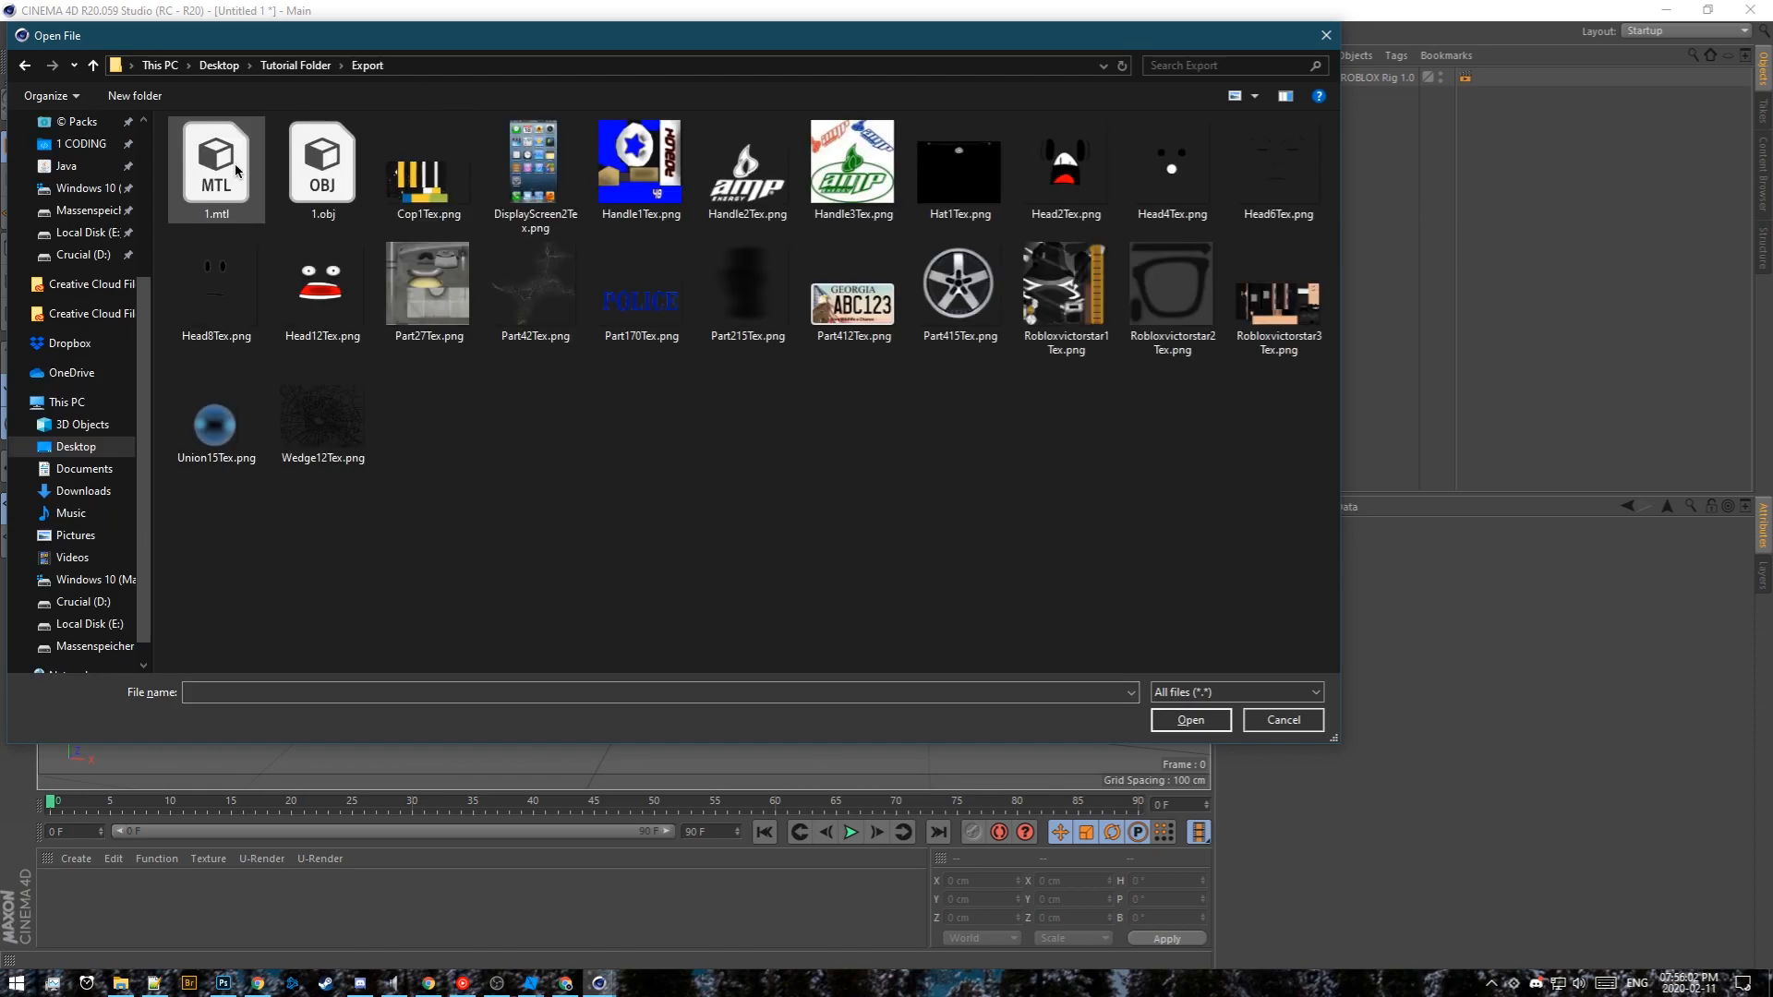
{"action": "double_click", "coordinate": [306, 185]}
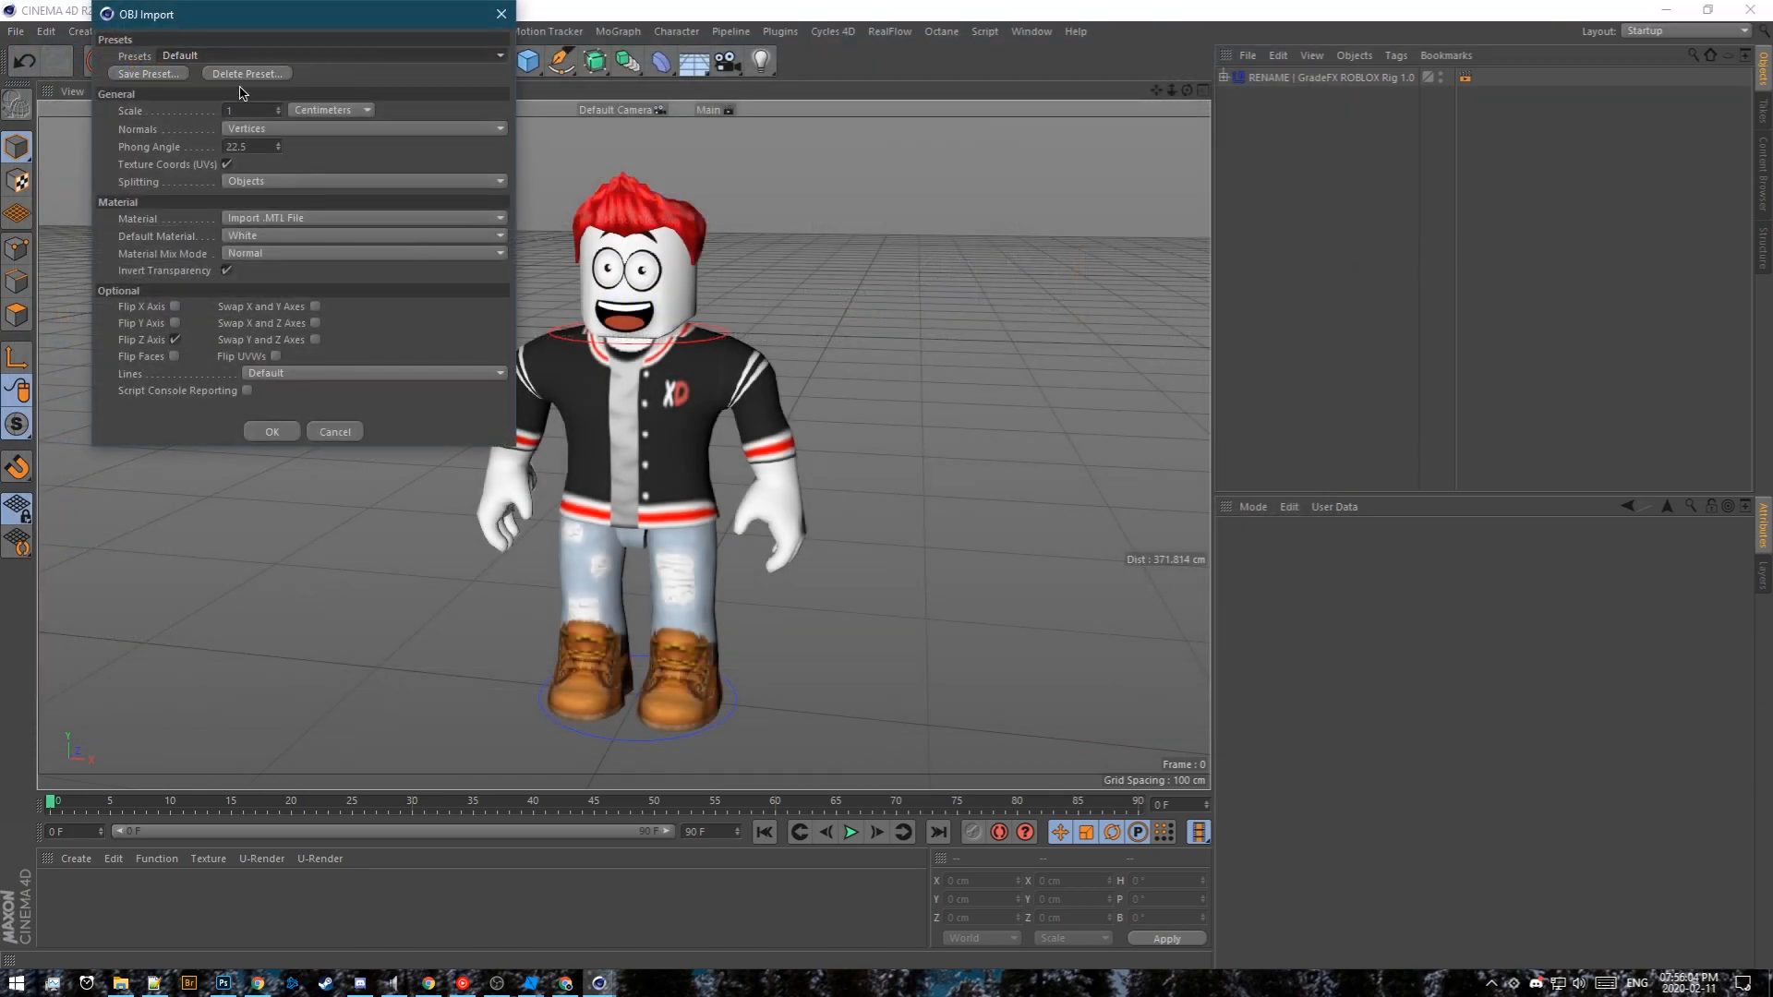
Import the OBJ with the Roblox preset at a scale of 35 centimeters, with the material option set to Import .MTL File
{"action": "left_click", "coordinate": [215, 57]}
{"action": "left_click", "coordinate": [207, 68]}
{"action": "left_click_drag", "start_coordinate": [205, 28], "coordinate": [410, 108]}
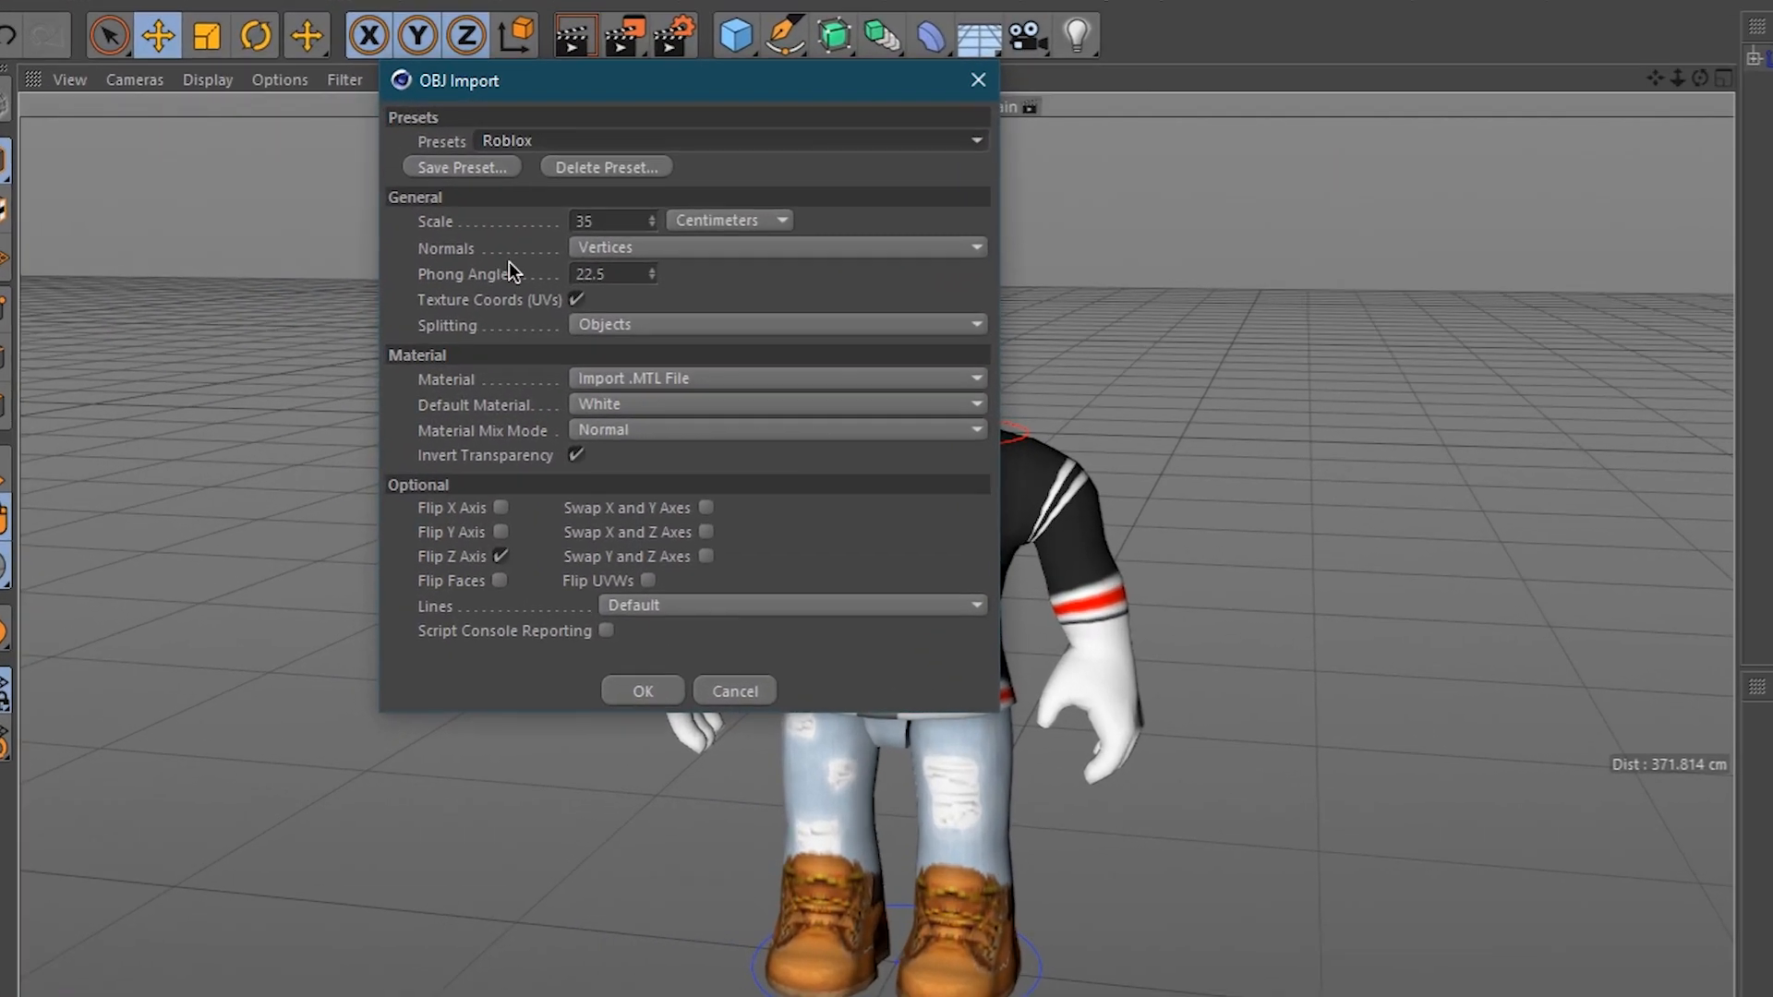
{"action": "left_click", "coordinate": [404, 134]}
{"action": "left_click", "coordinate": [392, 153]}
{"action": "left_click", "coordinate": [413, 136]}
{"action": "left_click", "coordinate": [646, 232]}
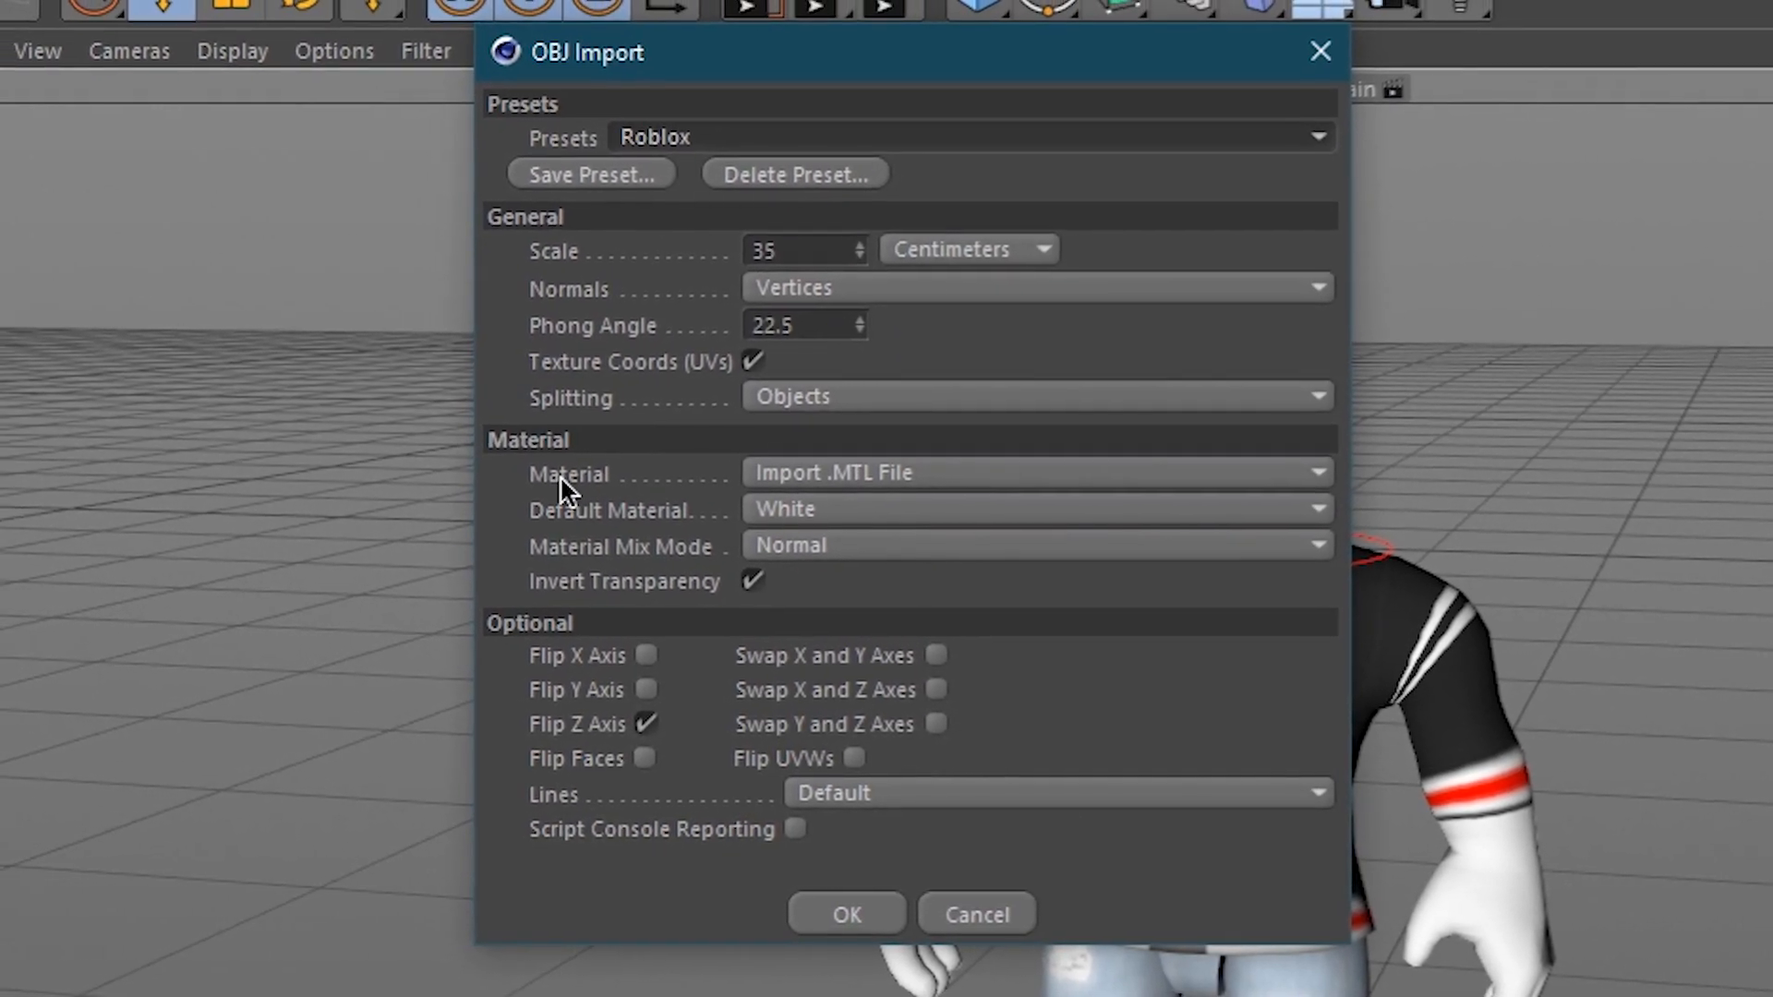
{"action": "left_click", "coordinate": [813, 471]}
{"action": "left_click", "coordinate": [665, 398]}
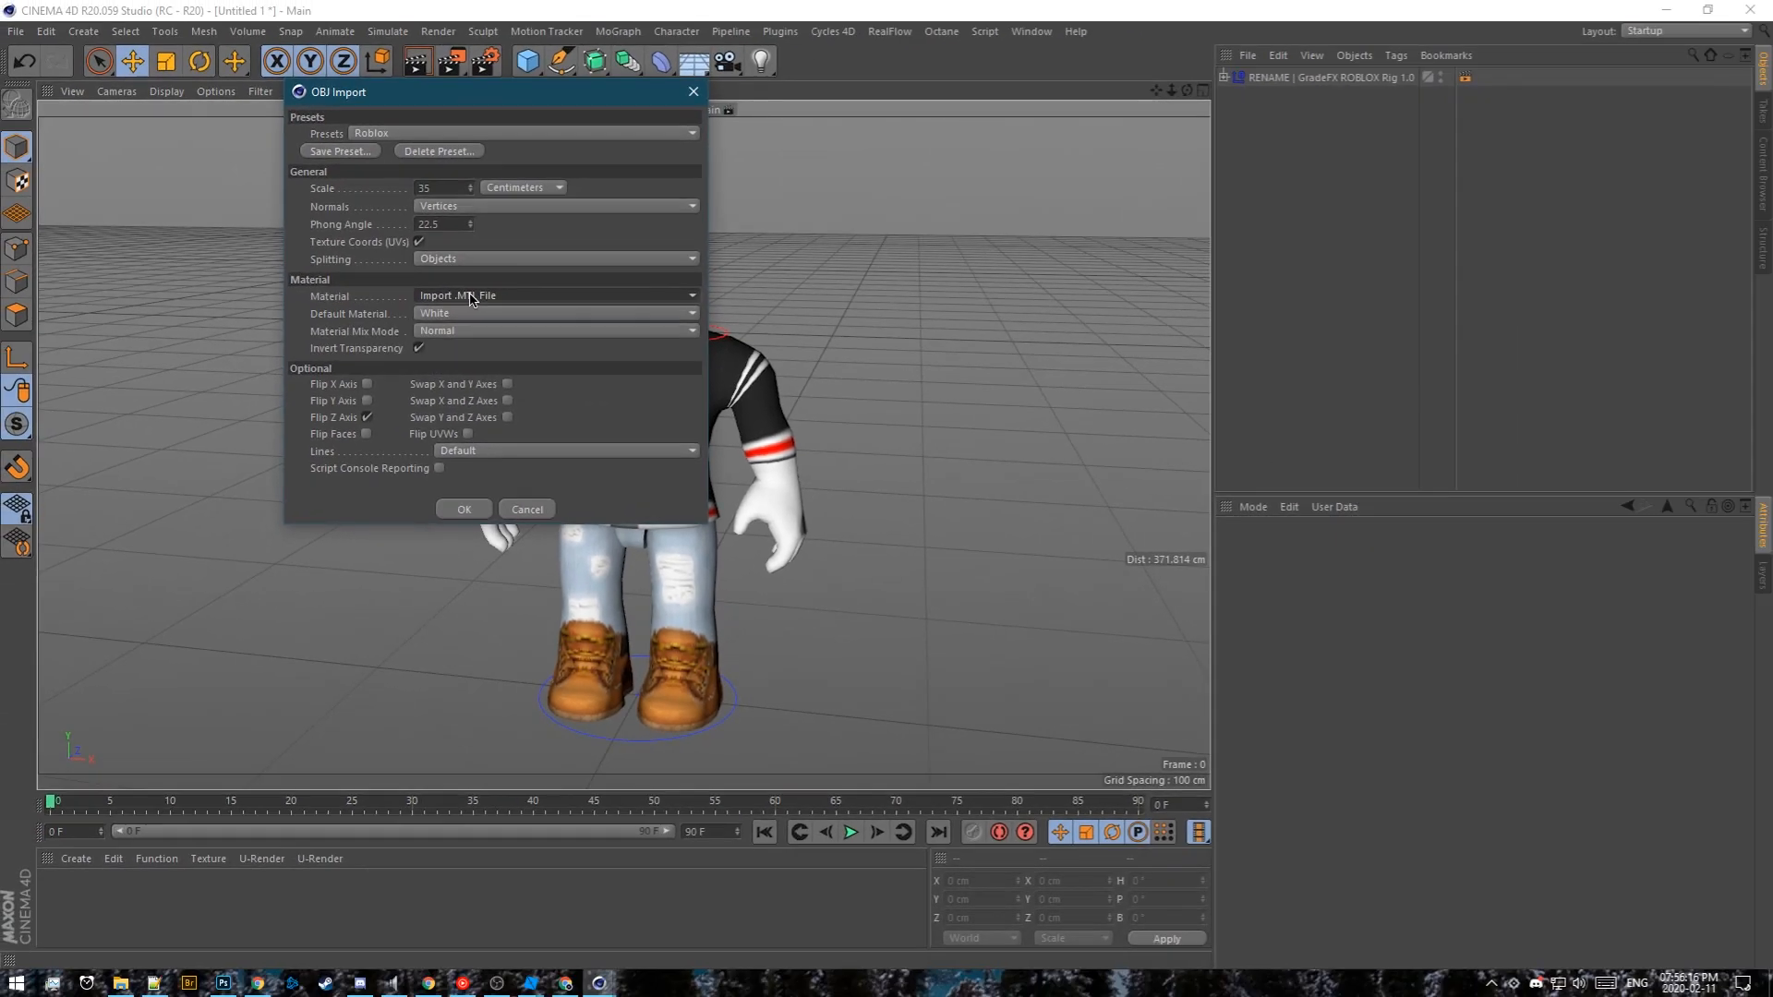
{"action": "left_click", "coordinate": [471, 513]}
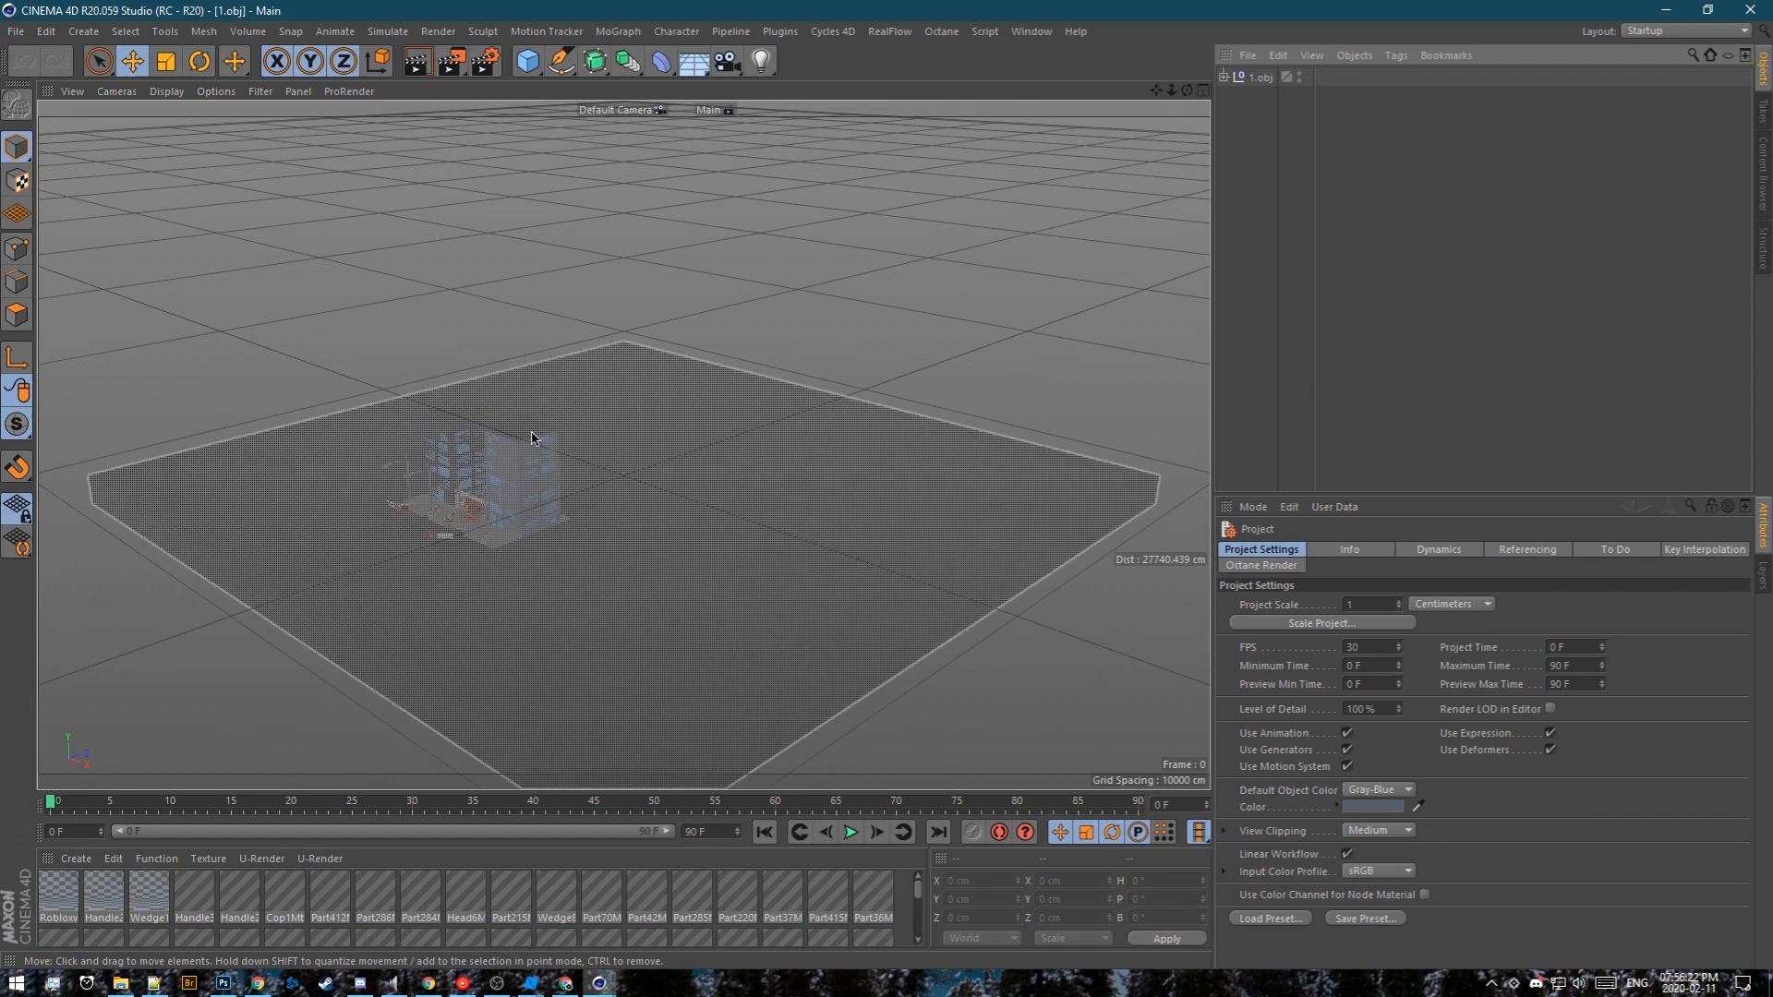
Delete the large baseplate from the imported scene and enlarge the material list to show every material
{"action": "left_click", "coordinate": [662, 708]}
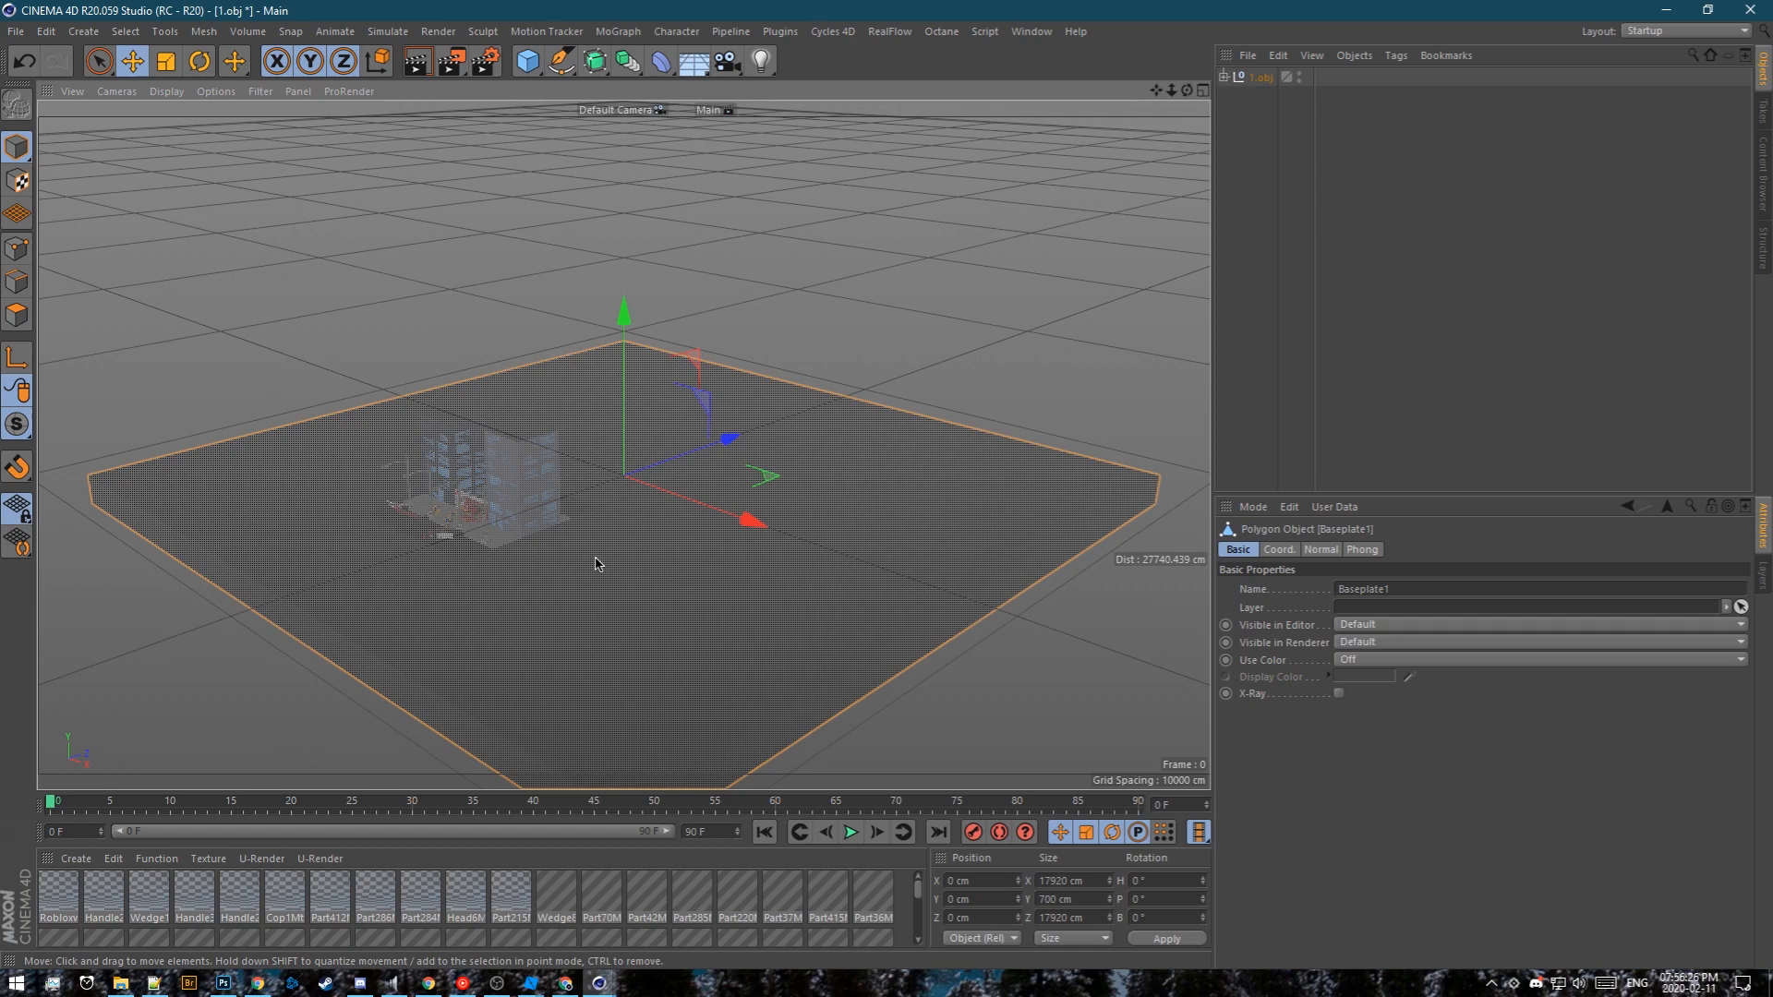
{"action": "key", "text": "Delete"}
{"action": "left_click_drag", "start_coordinate": [640, 792], "coordinate": [683, 577]}
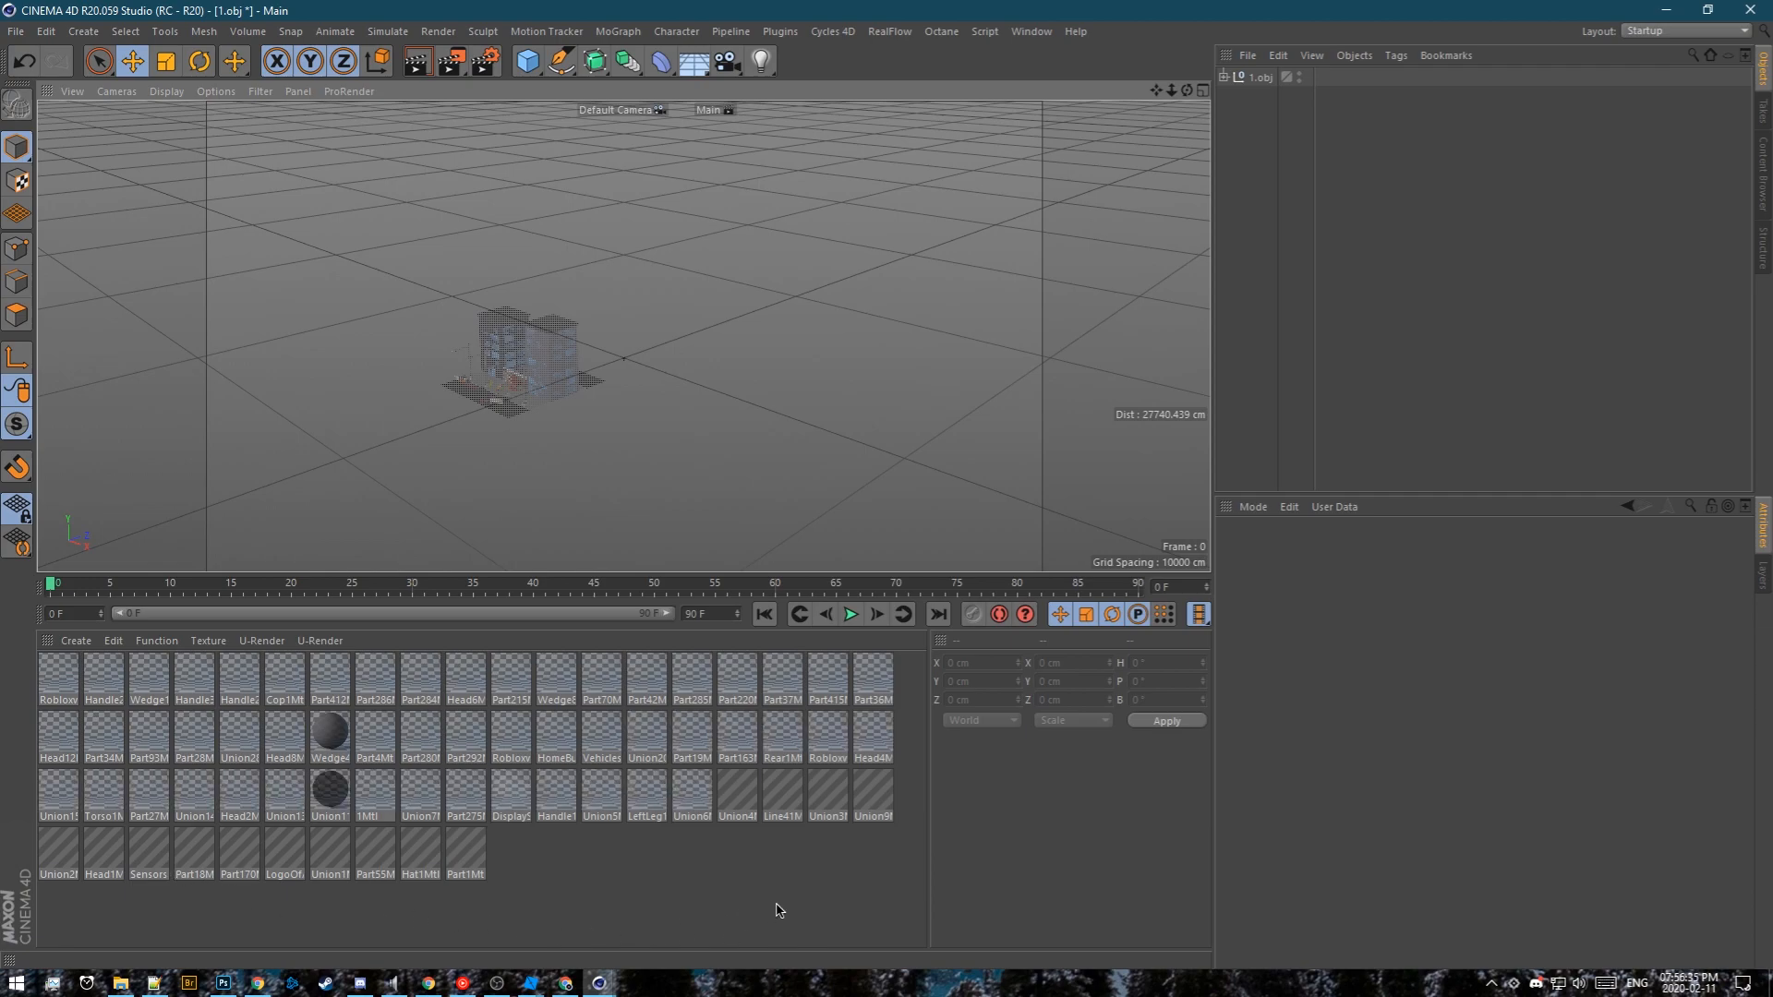
Move Wedge4Mtl, Union11Mtl, Union4Mtl and Part1Mtl to the start of the material list and set their transparency brightness to about 93%
{"action": "left_click", "coordinate": [334, 733]}
{"action": "left_click", "coordinate": [329, 789], "text": "ctrl"}
{"action": "left_click", "coordinate": [465, 849], "text": "ctrl"}
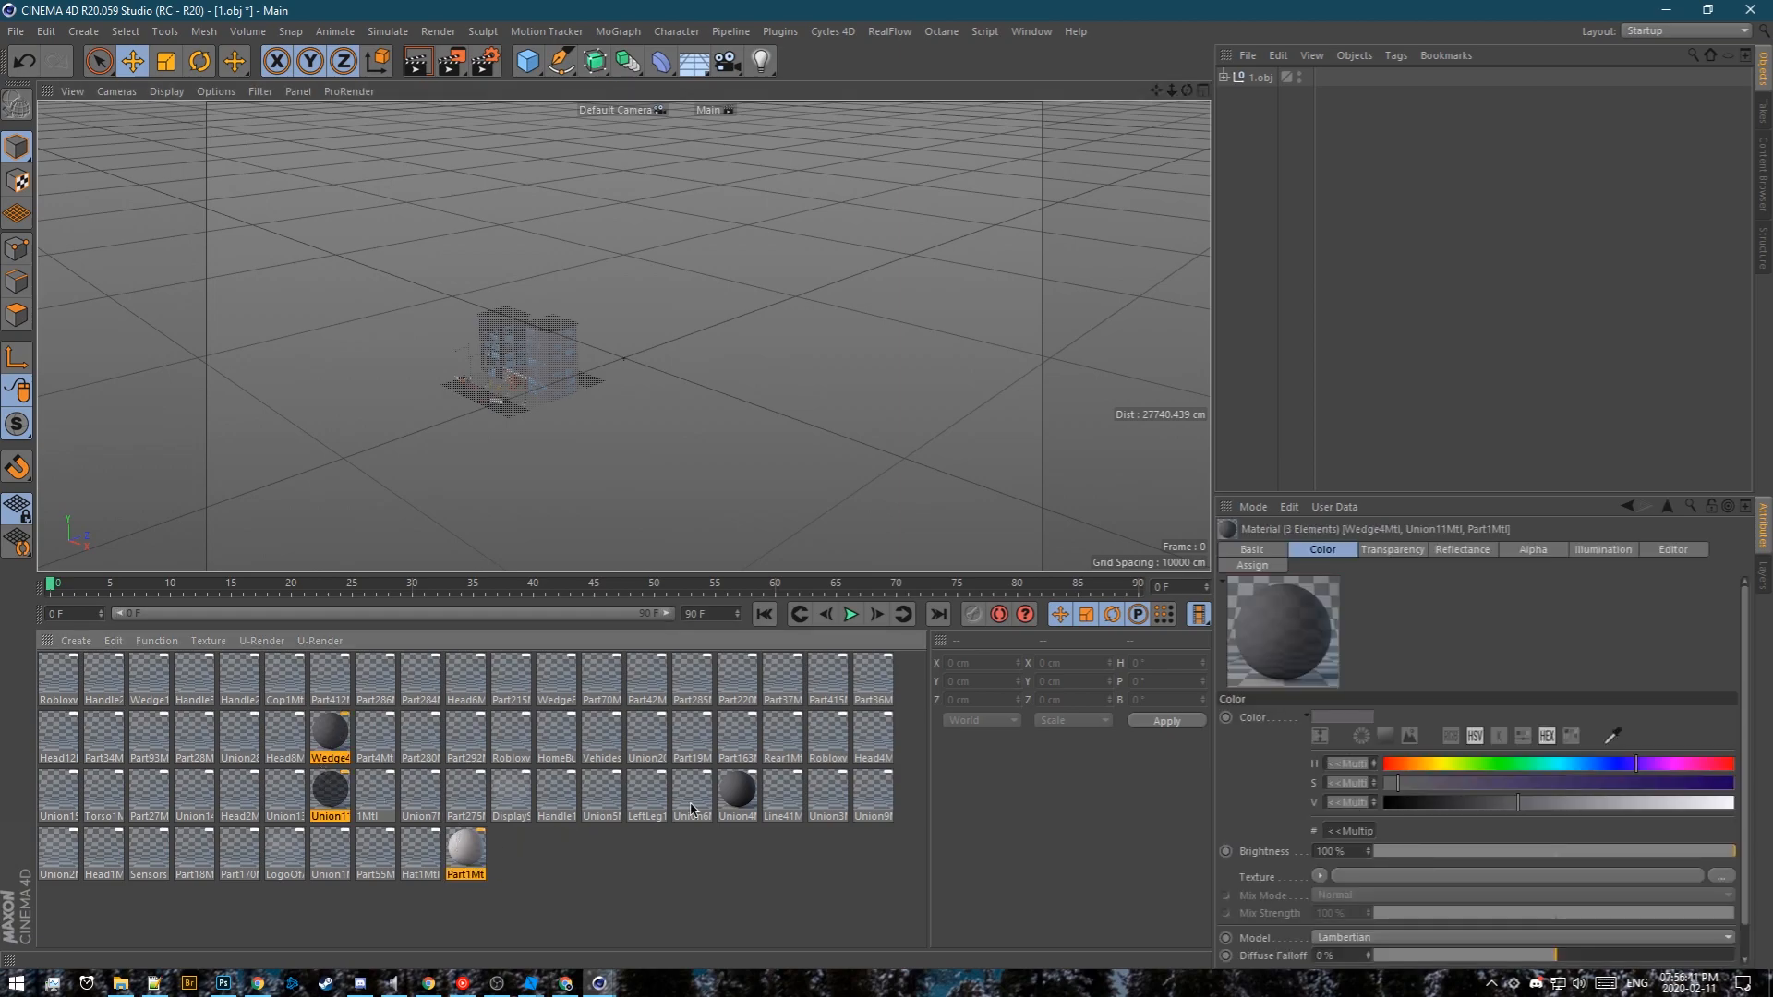
{"action": "left_click", "coordinate": [743, 792], "text": "ctrl"}
{"action": "left_click_drag", "start_coordinate": [330, 748], "coordinate": [40, 681]}
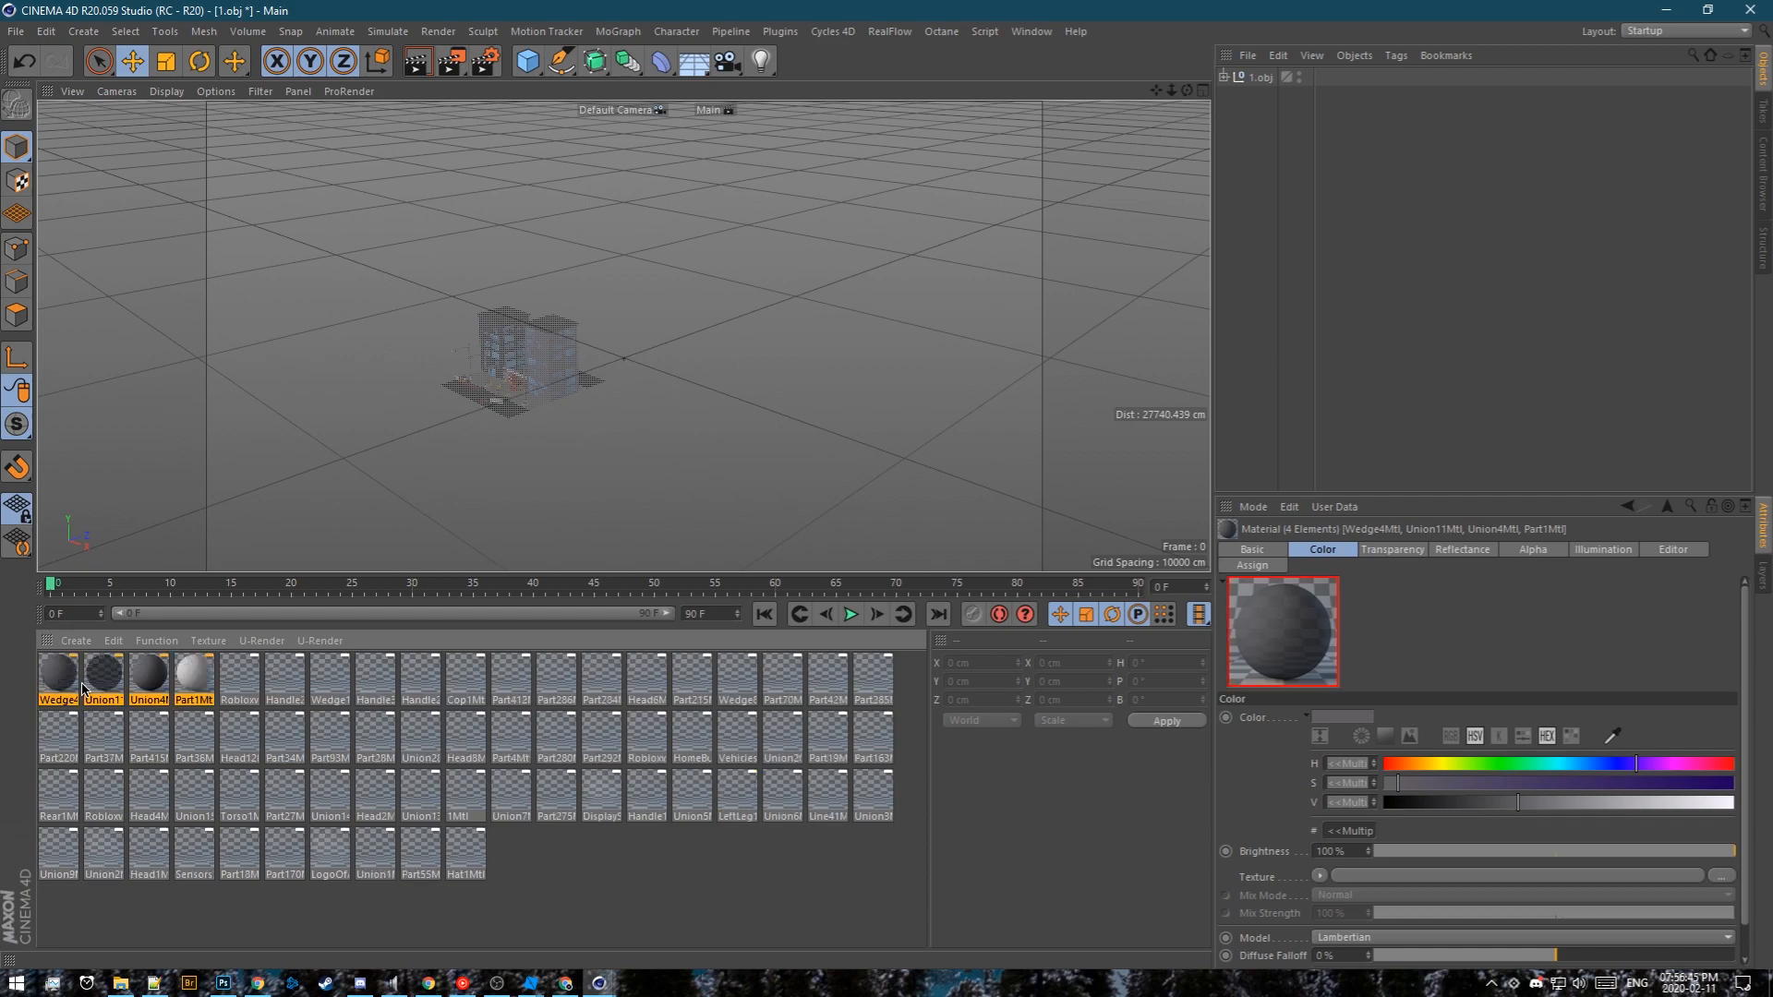
{"action": "left_click", "coordinate": [1393, 551]}
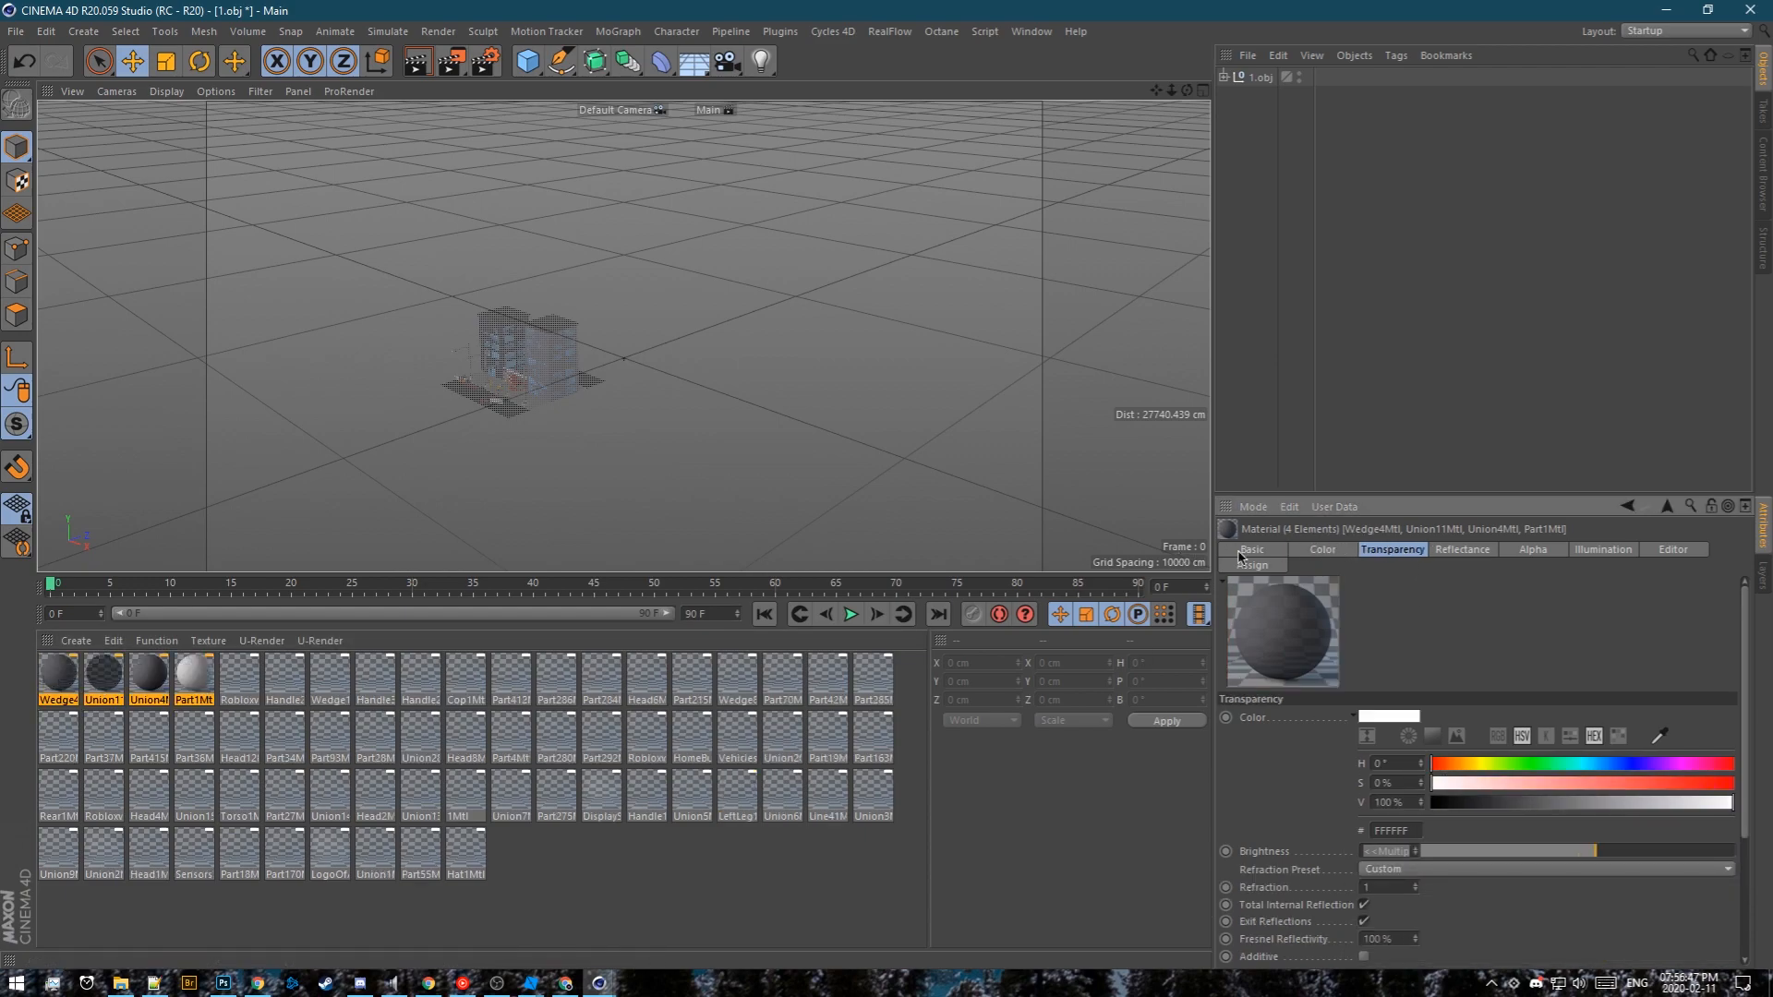
{"action": "left_click", "coordinate": [1711, 852]}
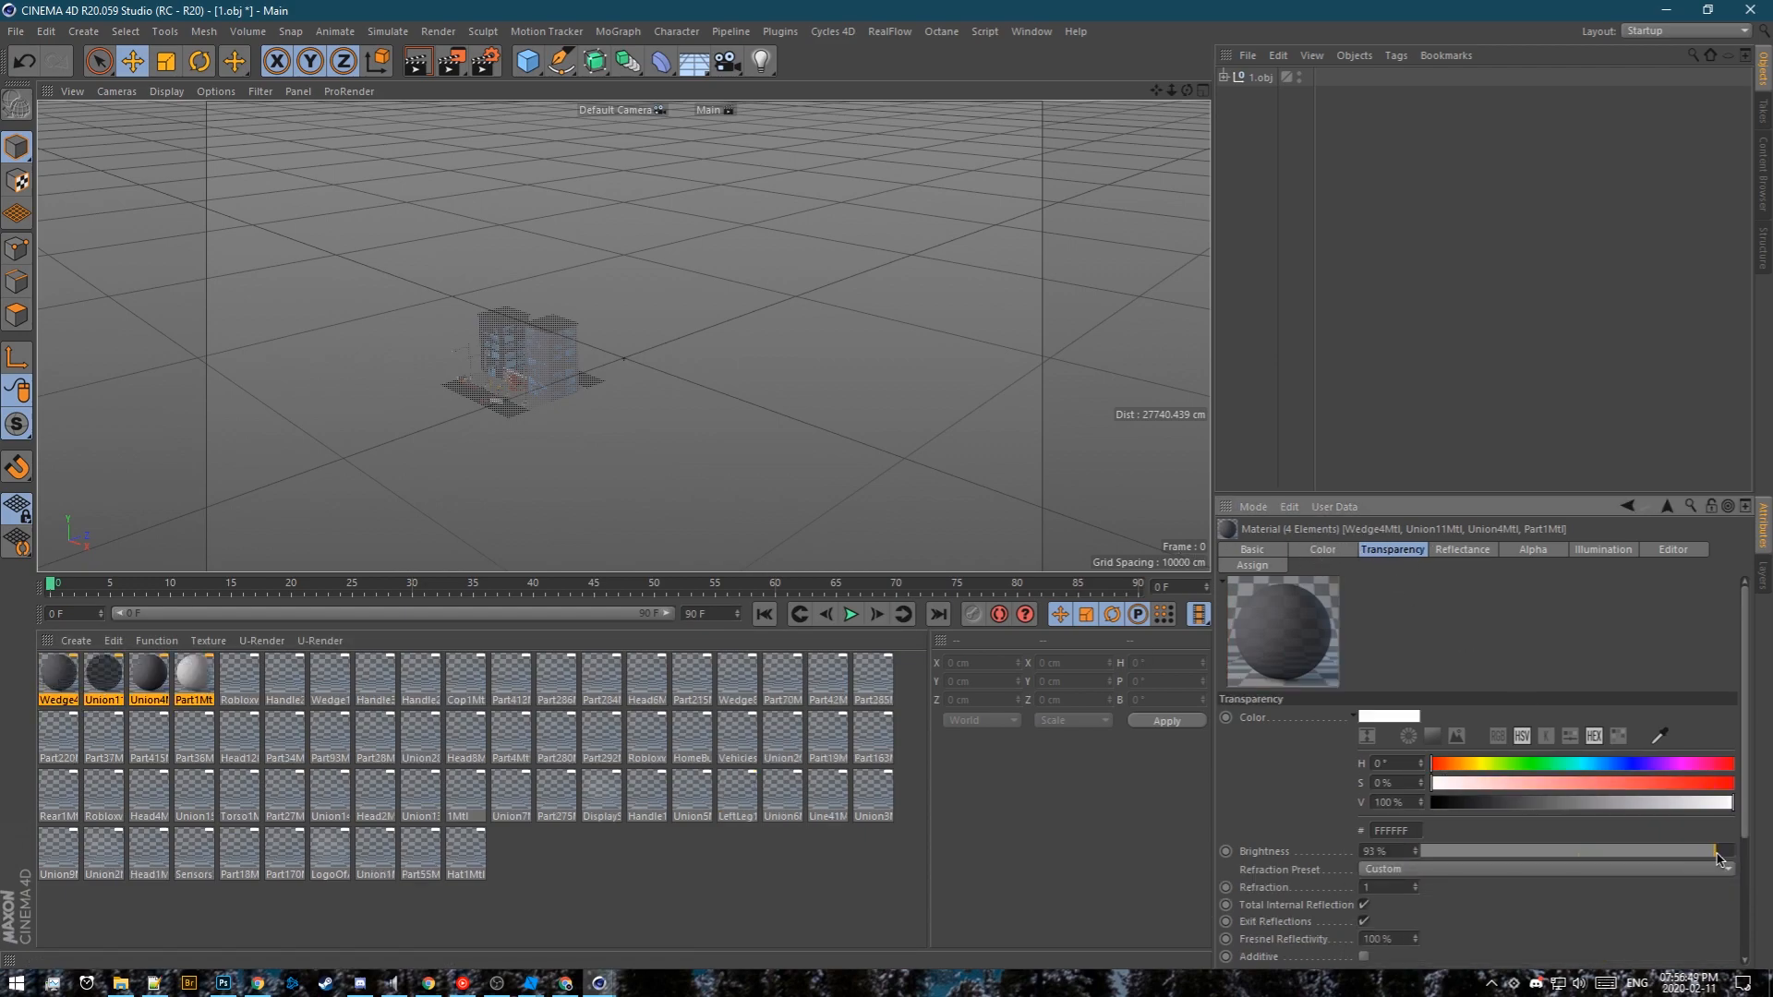
Turn off the Reflectance and Transparency channels for all materials other than the four transparent ones
{"action": "left_click", "coordinate": [239, 681]}
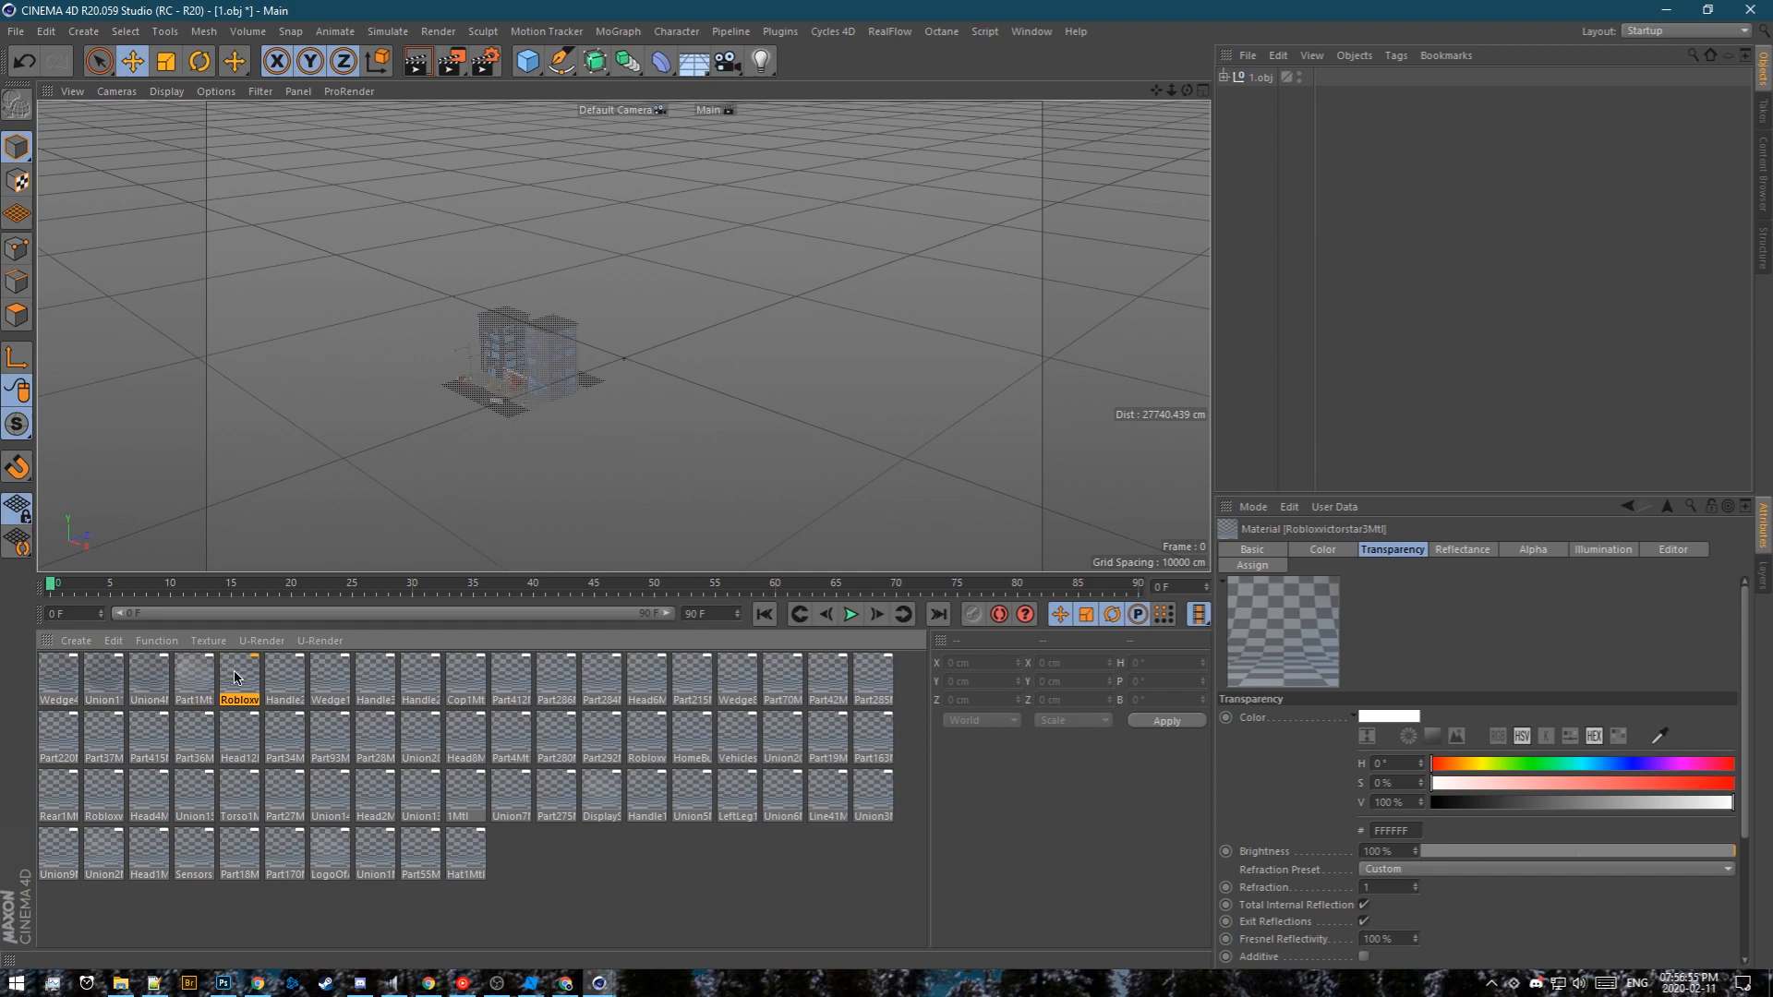
{"action": "left_click", "coordinate": [474, 855], "text": "shift"}
{"action": "left_click", "coordinate": [1253, 550]}
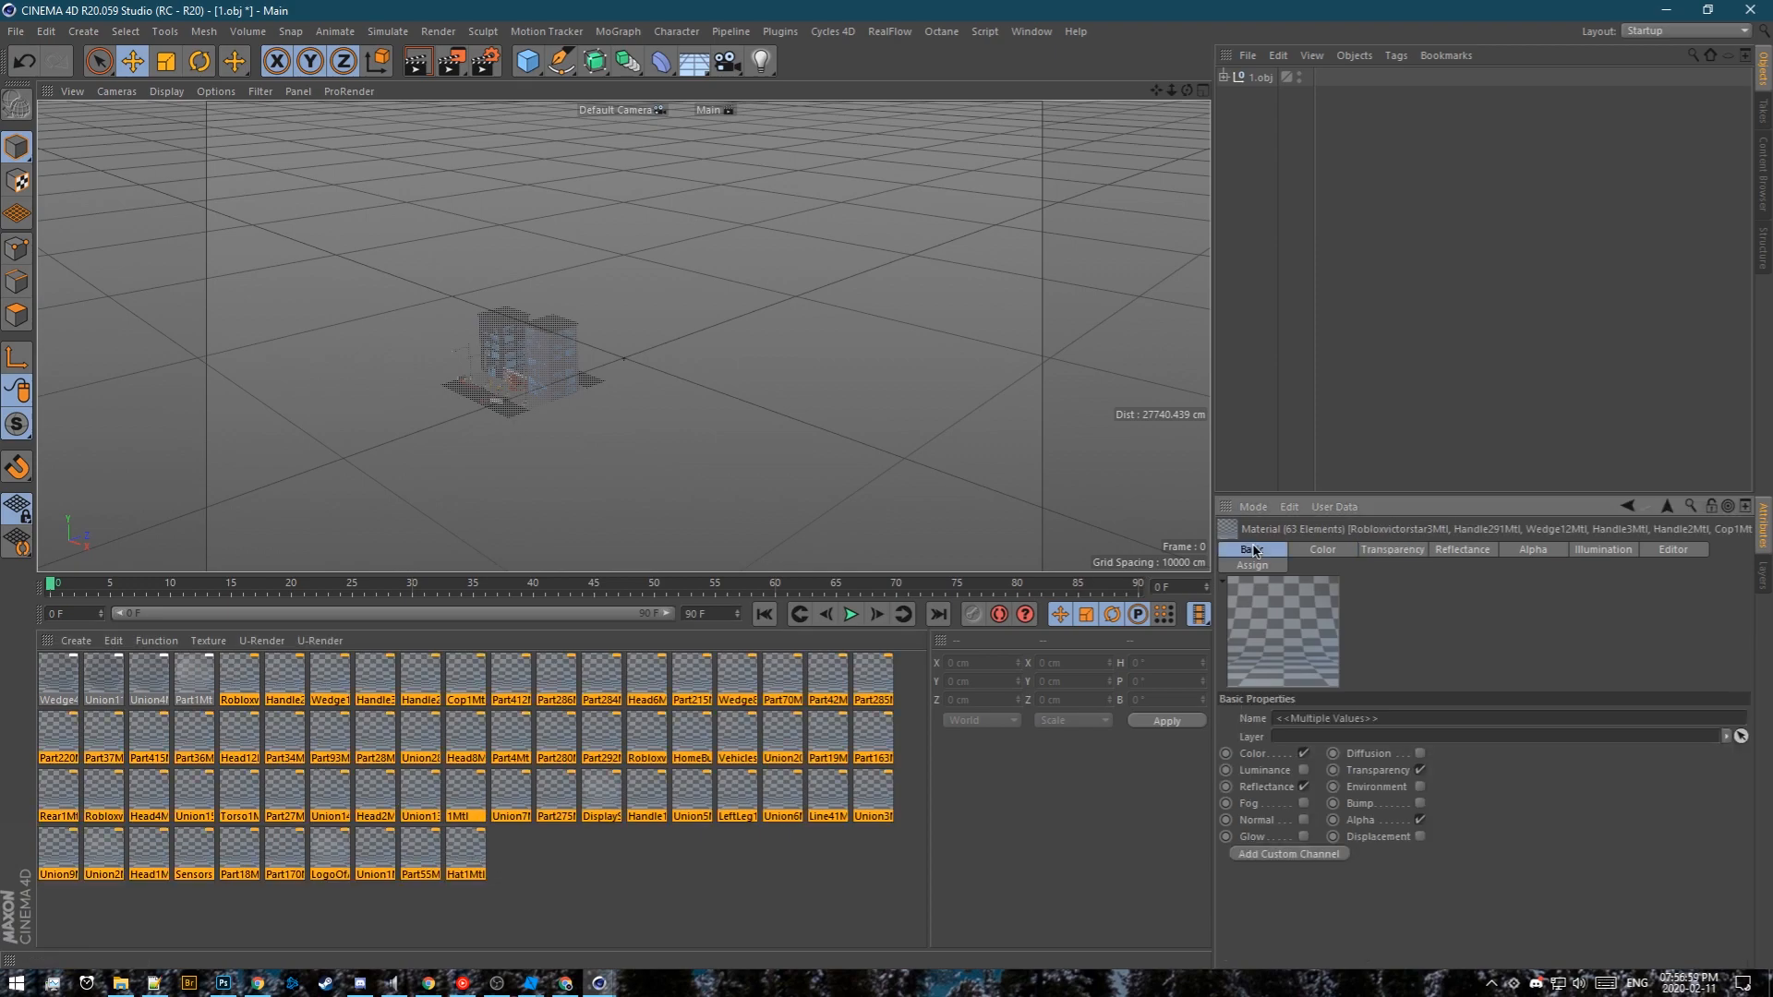
{"action": "left_click", "coordinate": [1304, 788]}
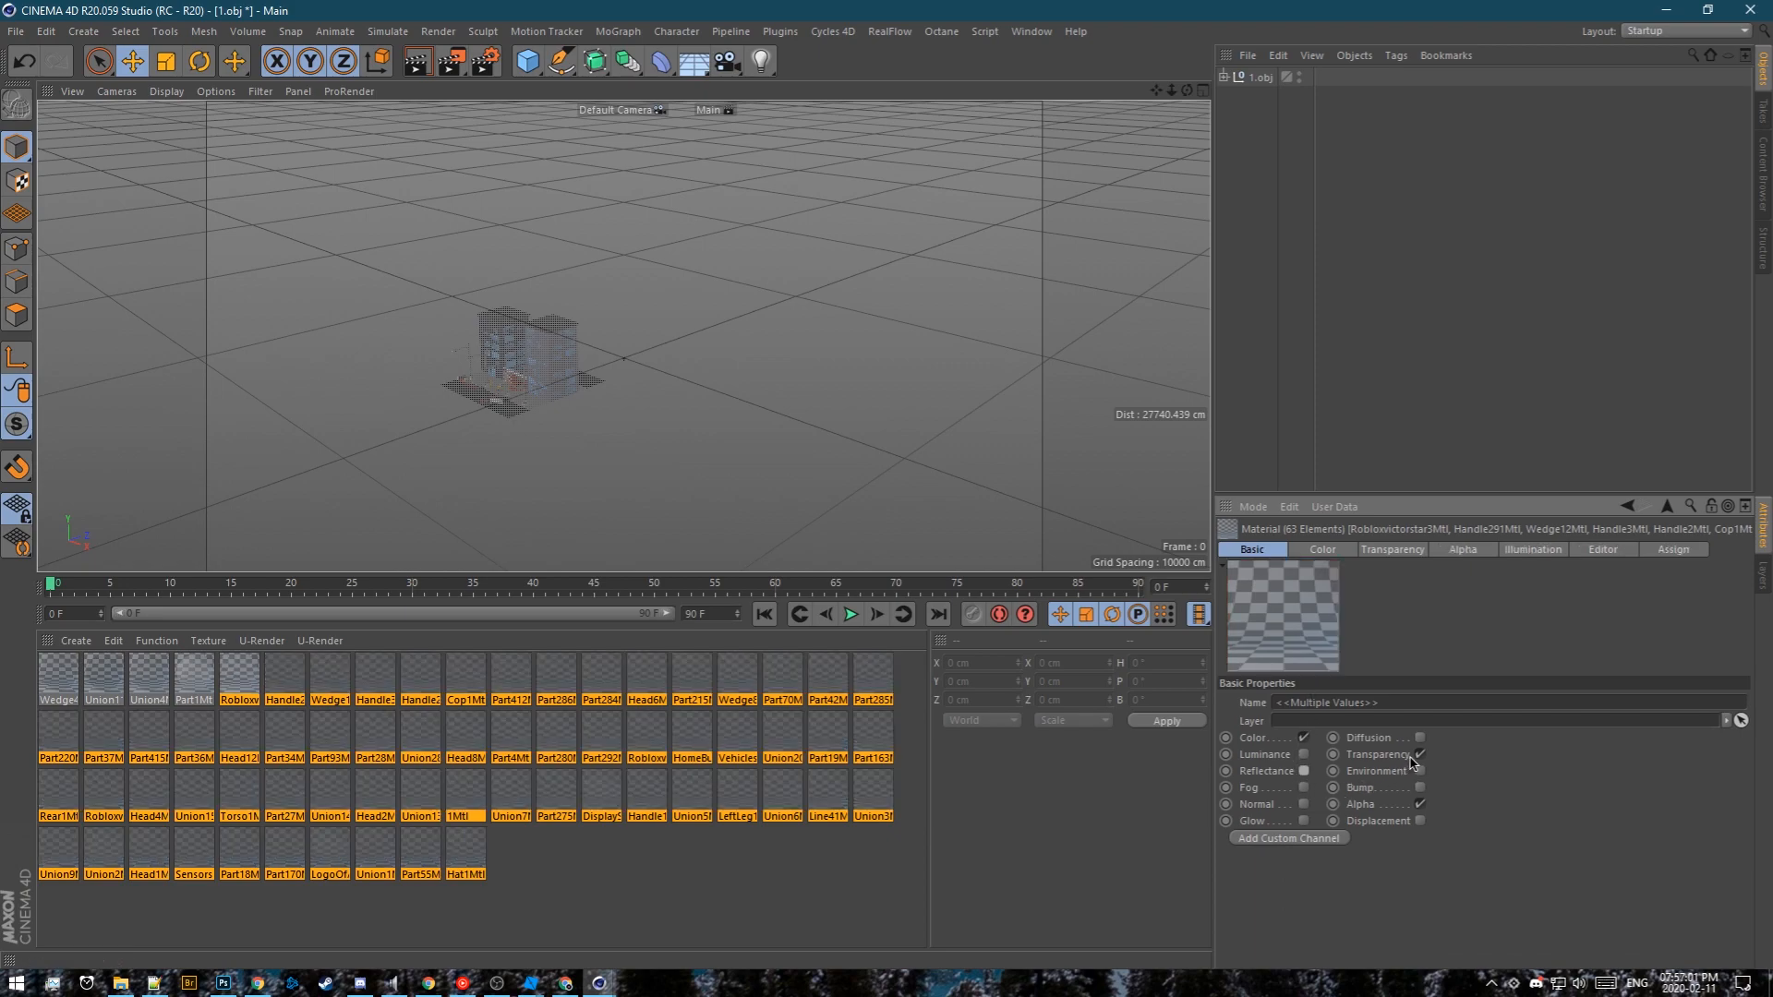
{"action": "left_click", "coordinate": [1421, 756]}
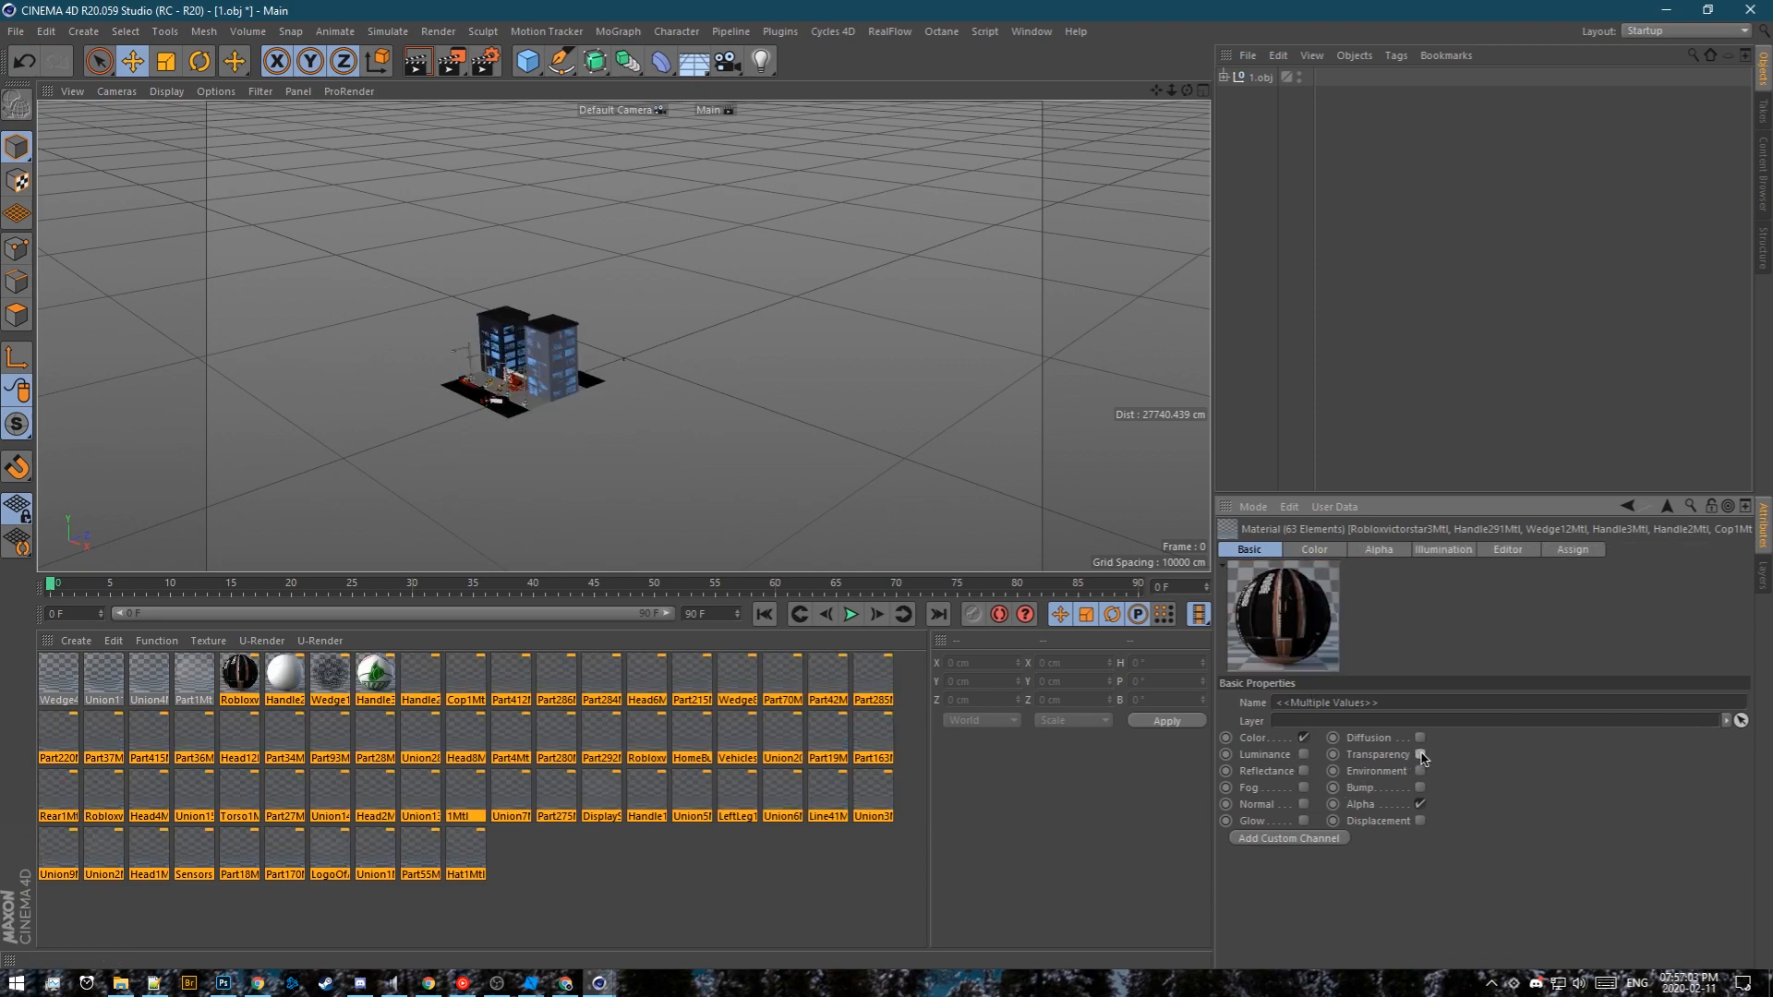
Set the editor texture preview size to No Scaling for every material in the scene
{"action": "left_click", "coordinate": [619, 875]}
{"action": "key", "text": "ctrl+a"}
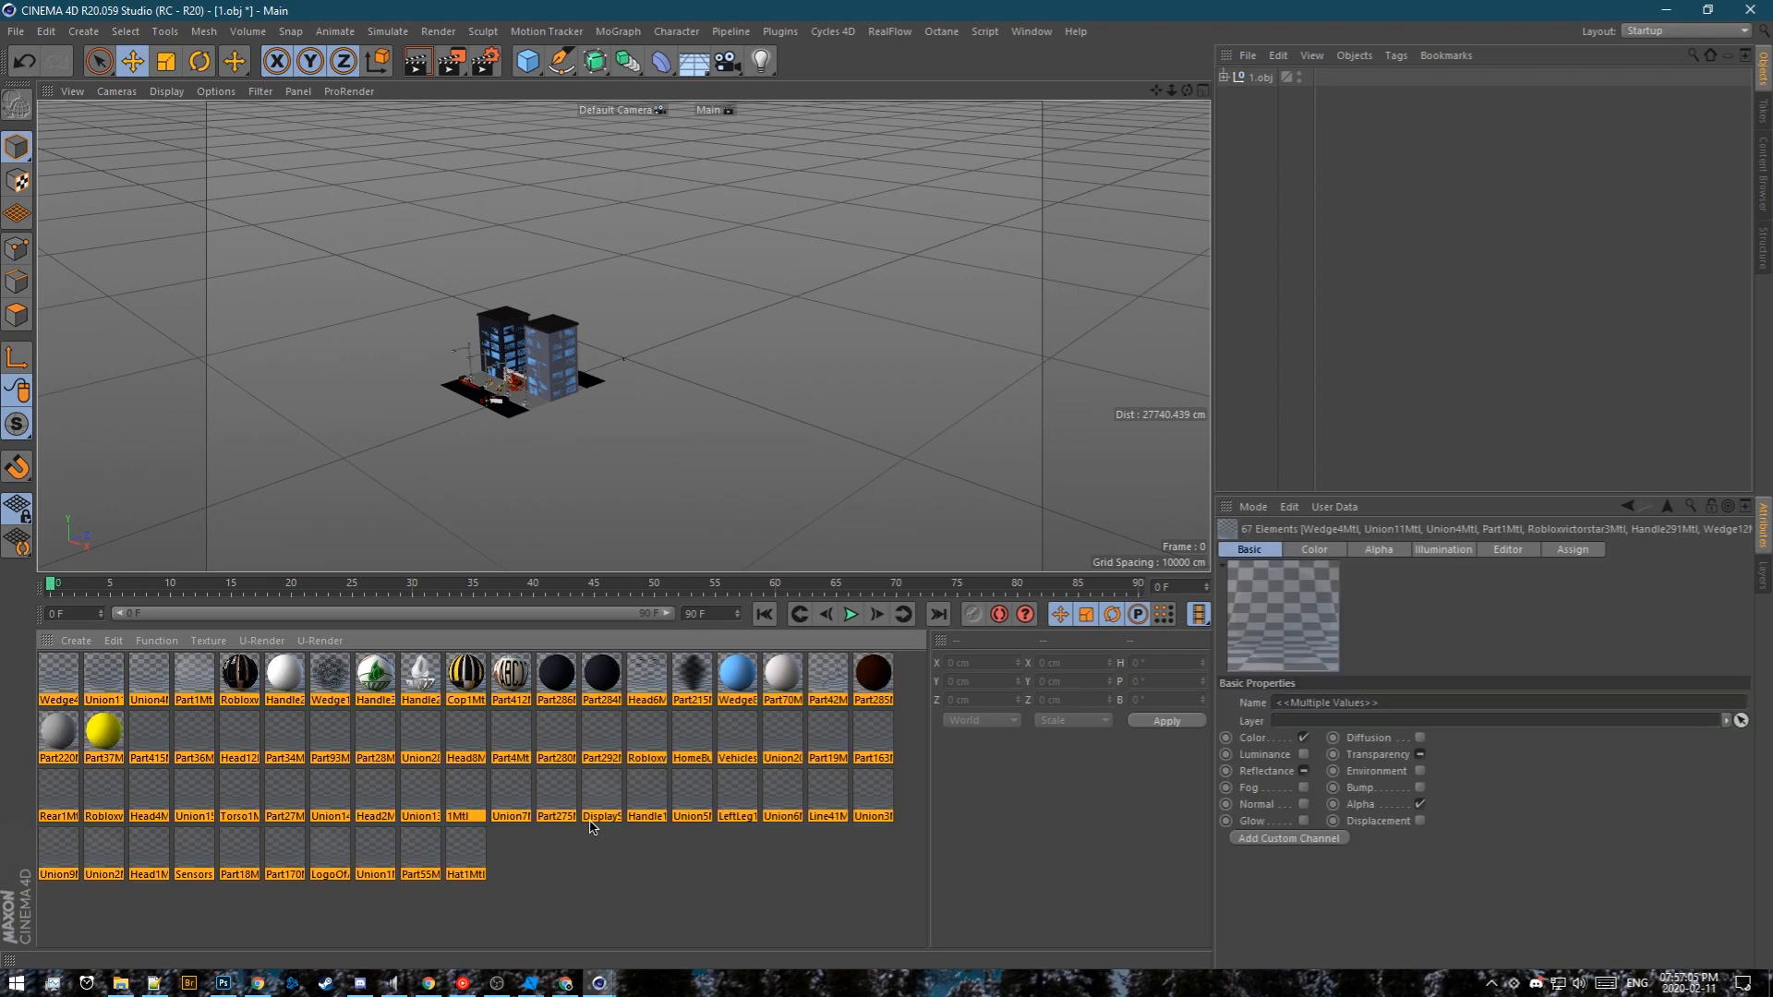
{"action": "left_click", "coordinate": [1508, 549]}
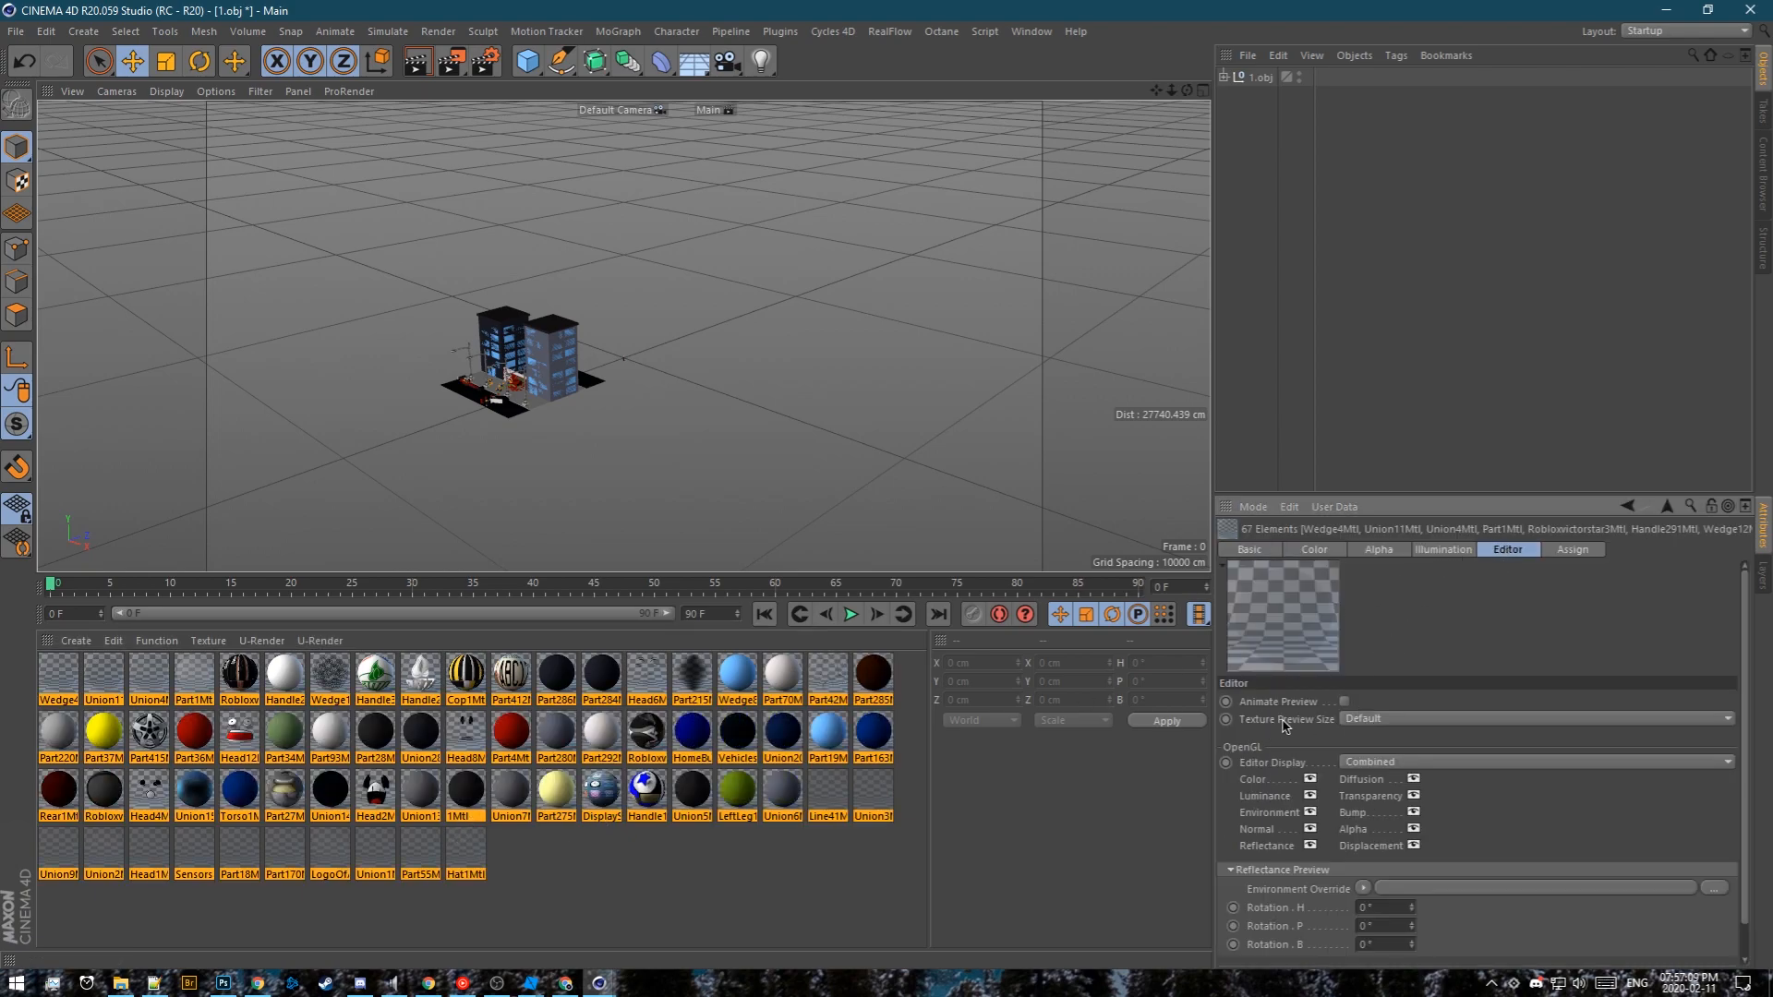
{"action": "left_click", "coordinate": [1368, 728]}
{"action": "left_click", "coordinate": [1364, 756]}
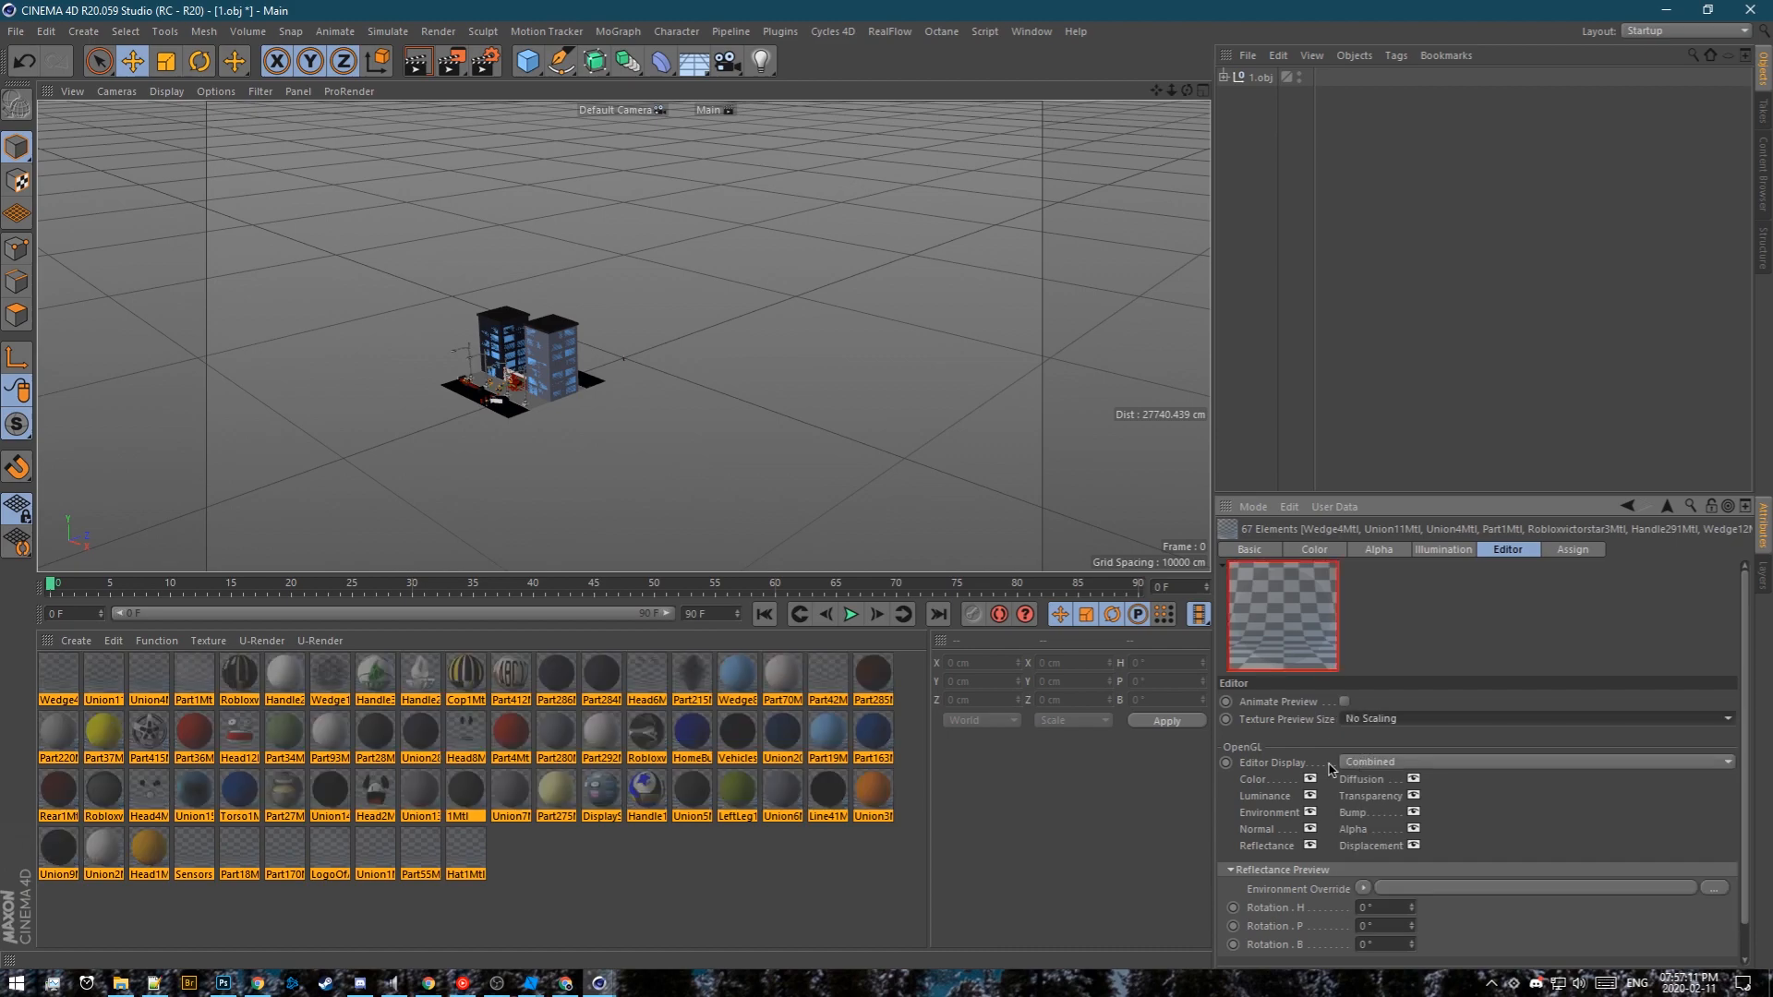
{"action": "left_click", "coordinate": [772, 875]}
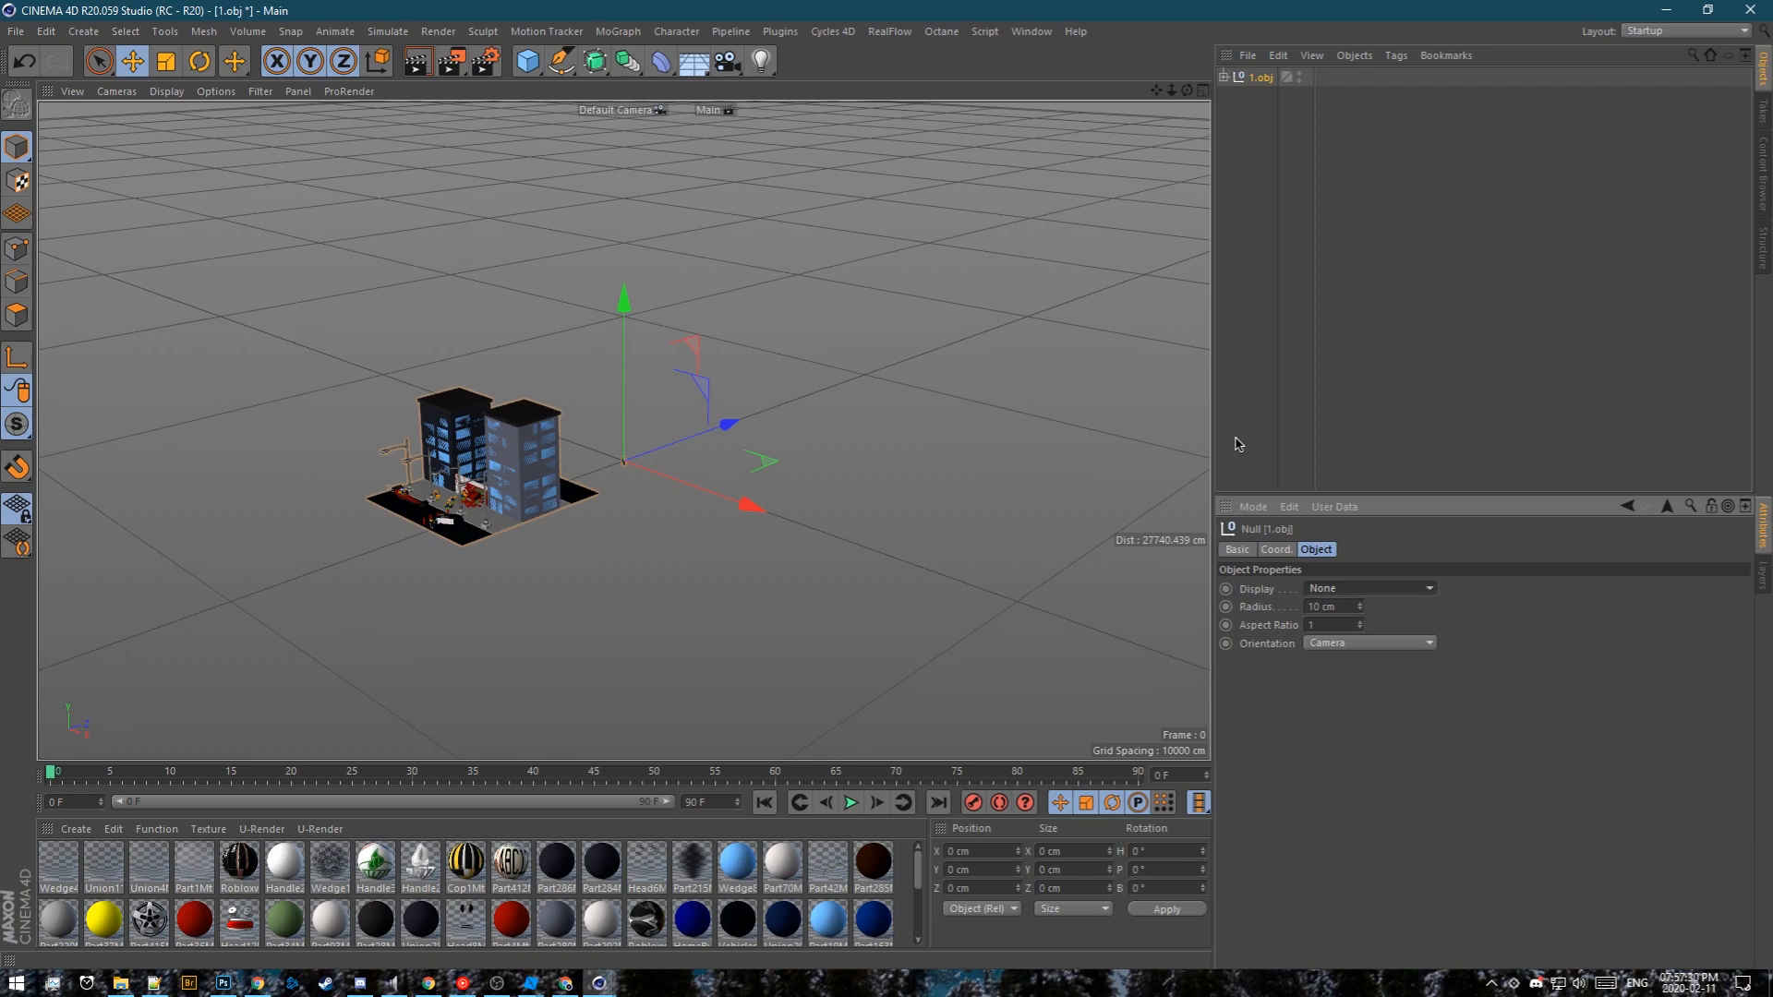
Examine the imported Roblox character near the scene origin up close and from the front
{"action": "left_click", "coordinate": [1239, 444]}
{"action": "scroll", "coordinate": [677, 439], "scroll_direction": "up", "scroll_amount": 10}
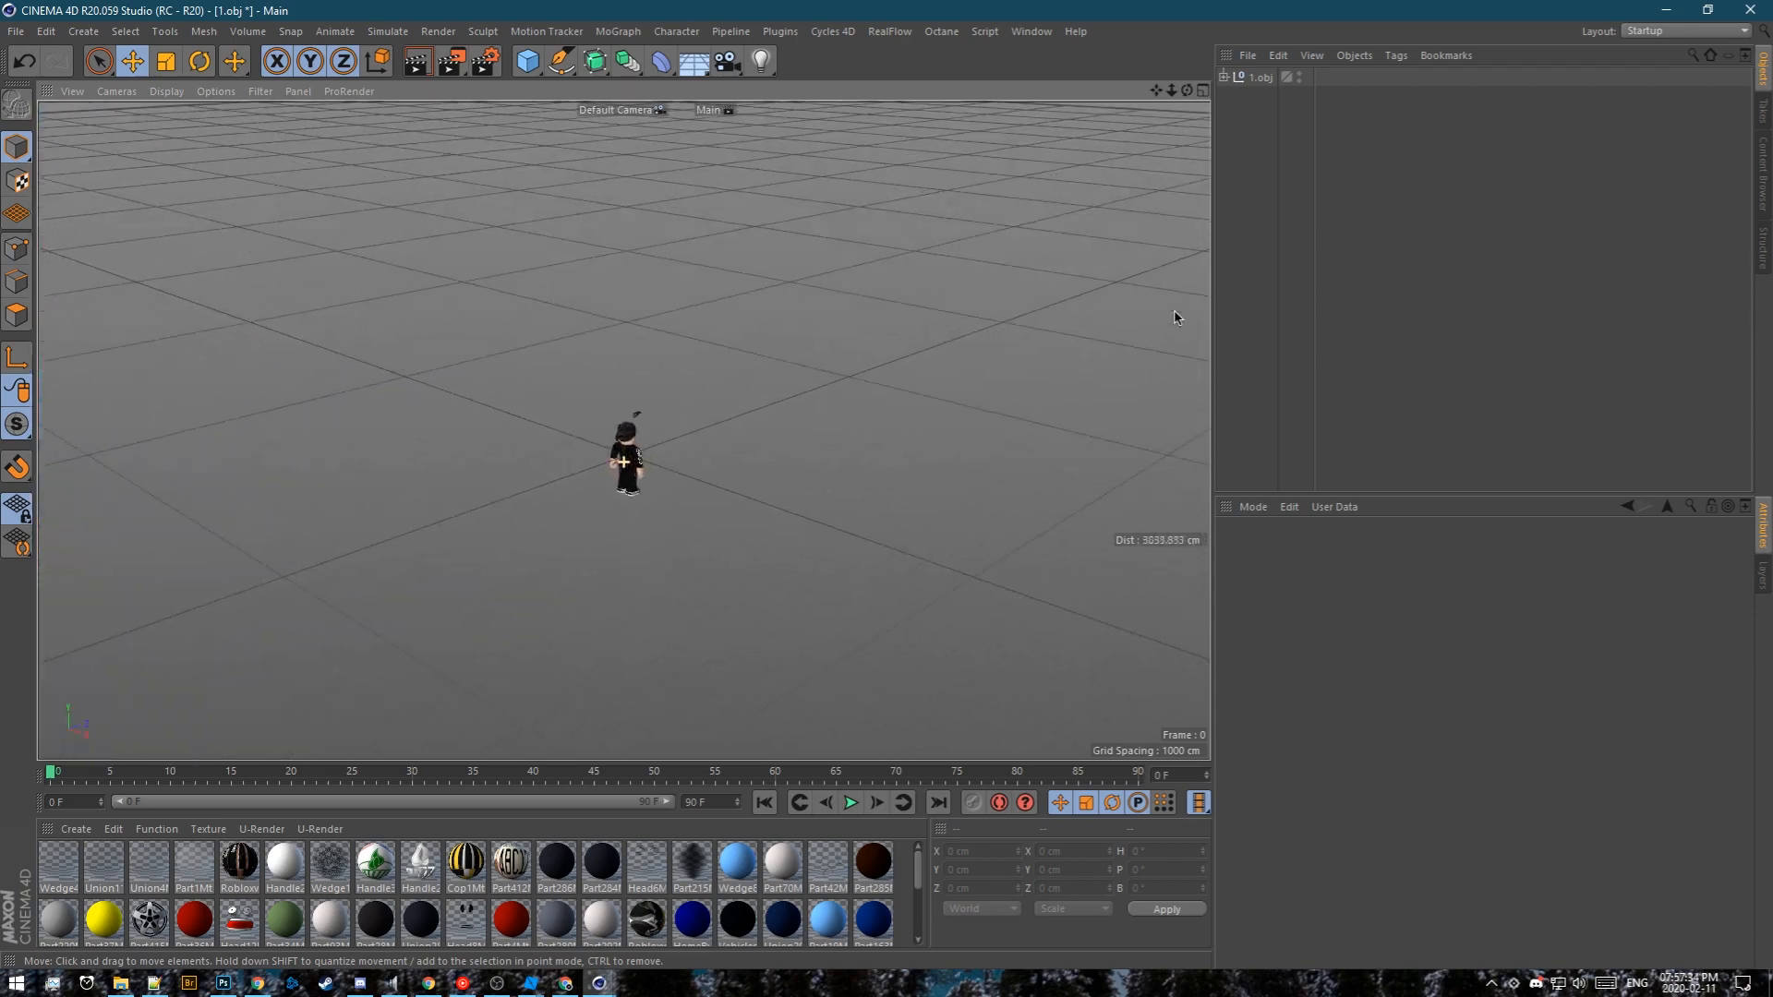
{"action": "right_click_drag", "start_coordinate": [1454, 237], "coordinate": [1570, 207], "text": "alt"}
{"action": "left_click_drag", "start_coordinate": [680, 440], "coordinate": [447, 444], "text": "alt"}
{"action": "right_click_drag", "start_coordinate": [447, 444], "coordinate": [791, 357], "text": "alt"}
{"action": "left_click_drag", "start_coordinate": [791, 357], "coordinate": [737, 456], "text": "alt"}
{"action": "scroll", "coordinate": [737, 457], "scroll_direction": "down", "scroll_amount": 2}
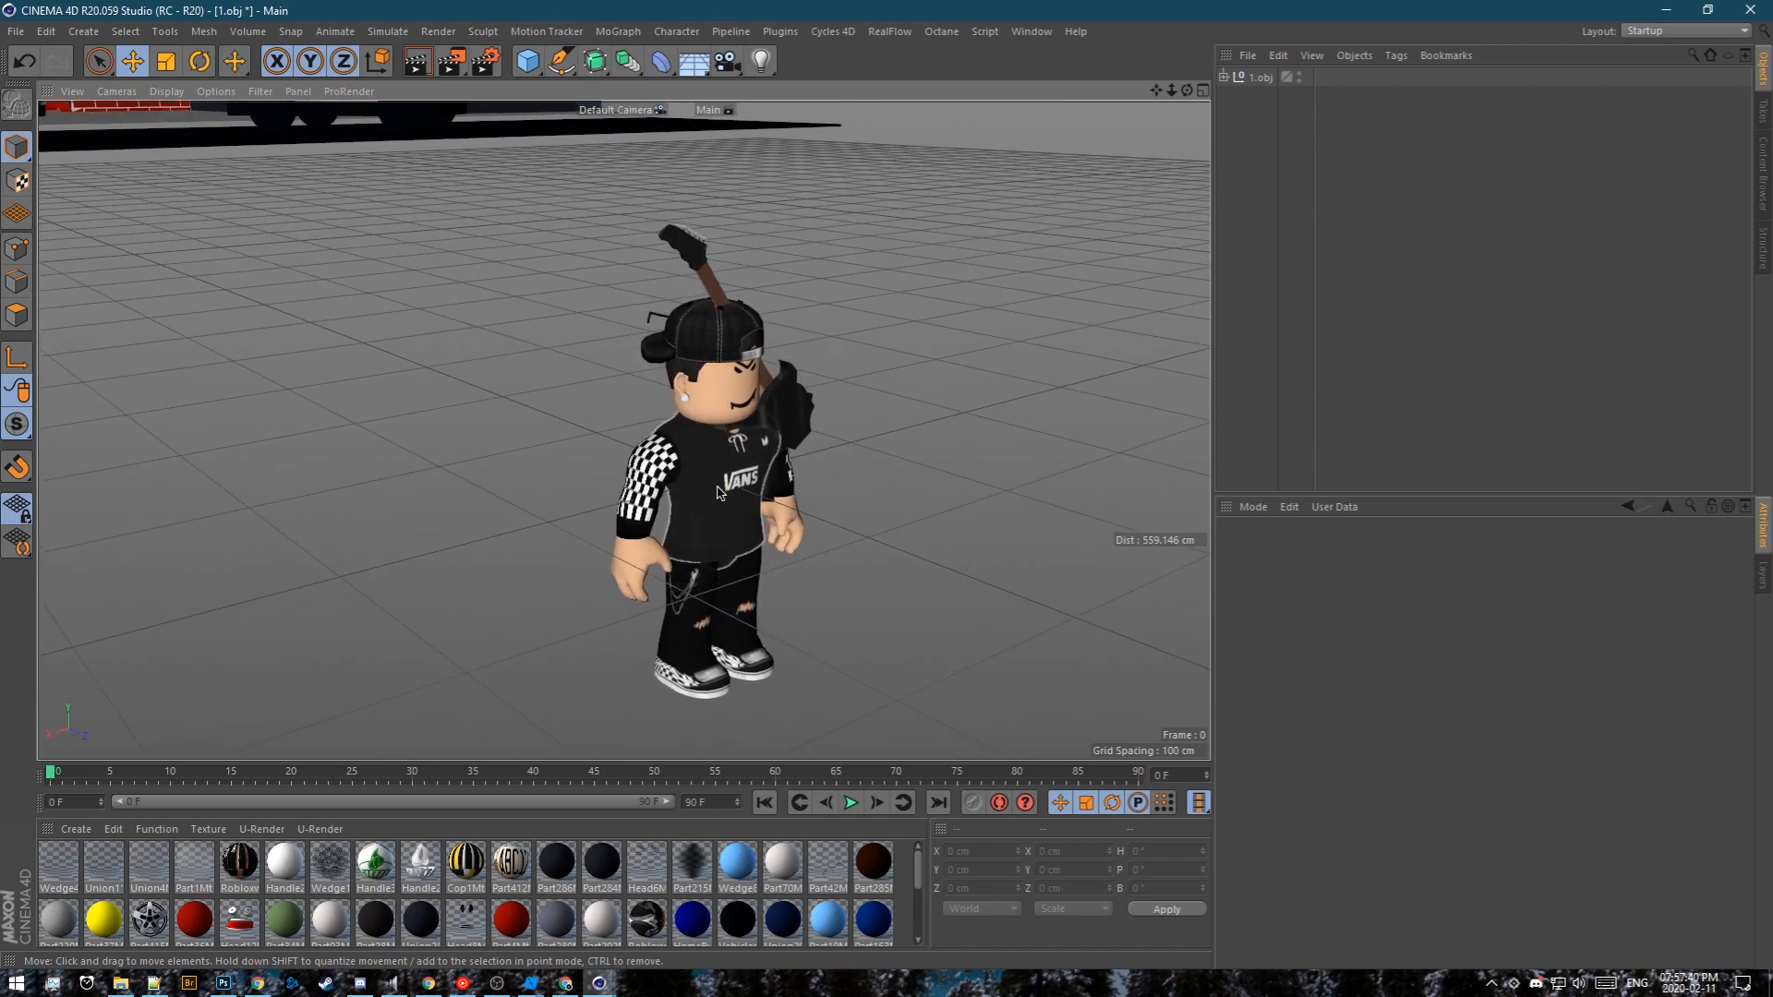
Activate Live Selection and turn off its Only Select Visible Elements option
{"action": "left_click", "coordinate": [125, 31]}
{"action": "left_click", "coordinate": [138, 51]}
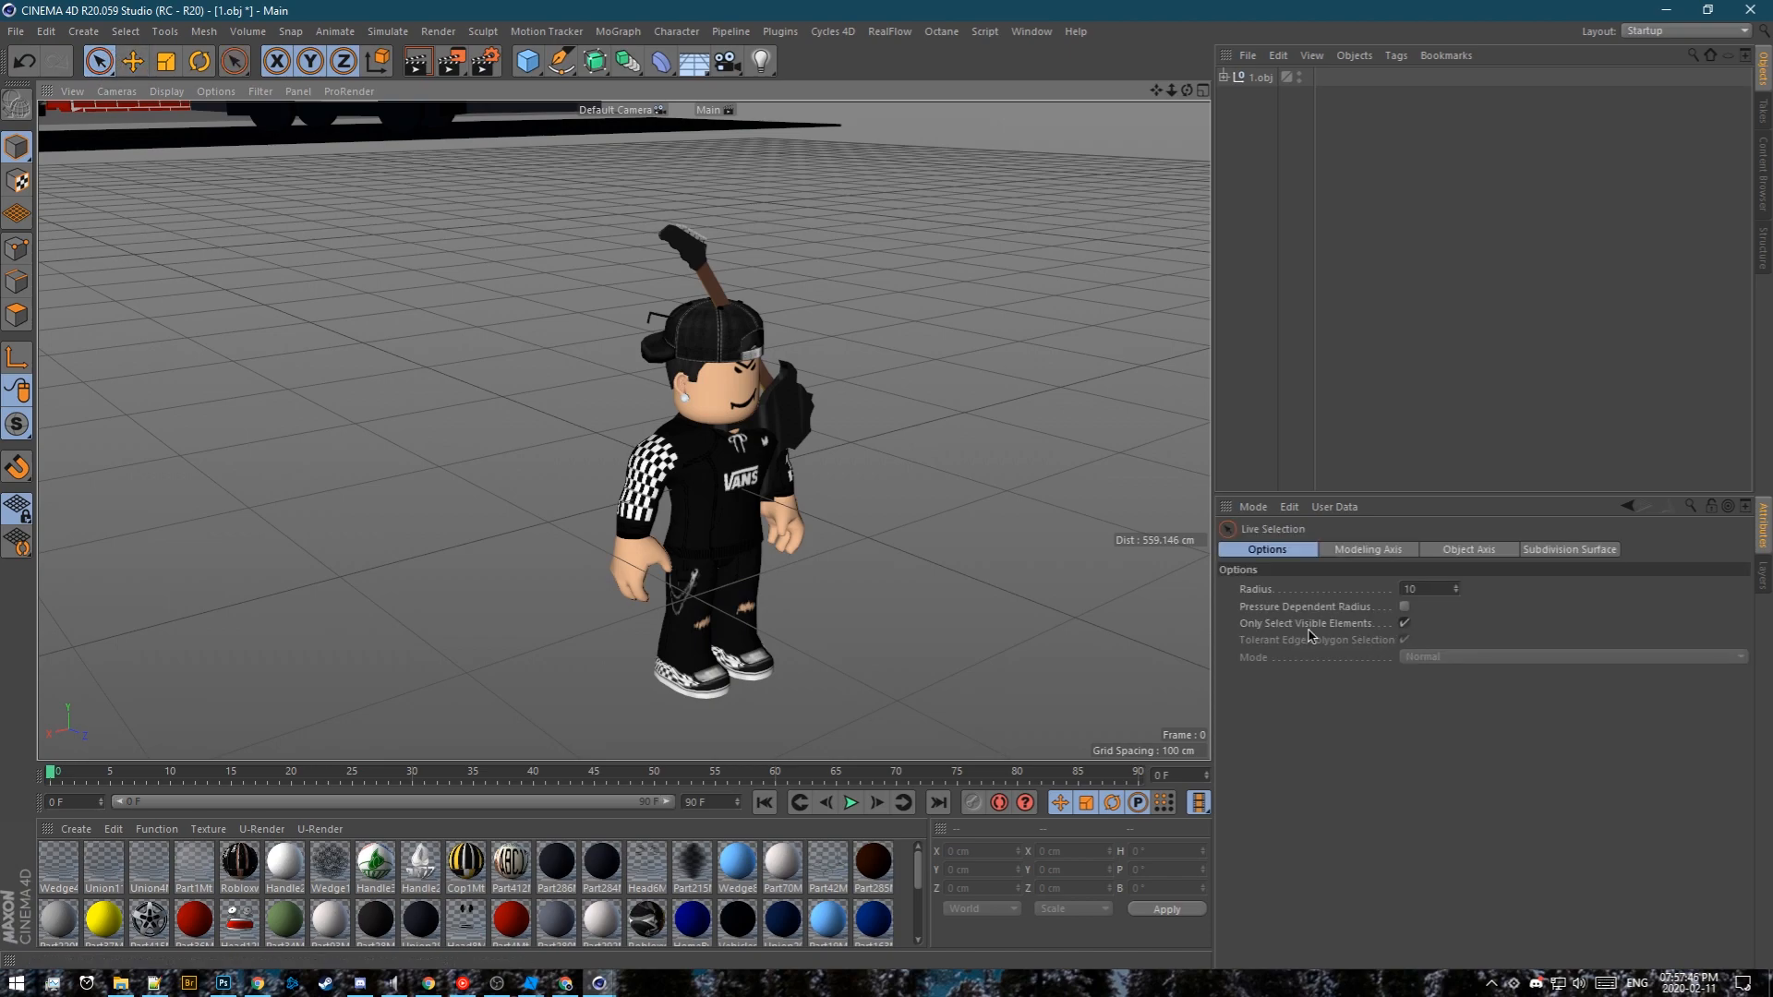
{"action": "left_click", "coordinate": [1404, 624]}
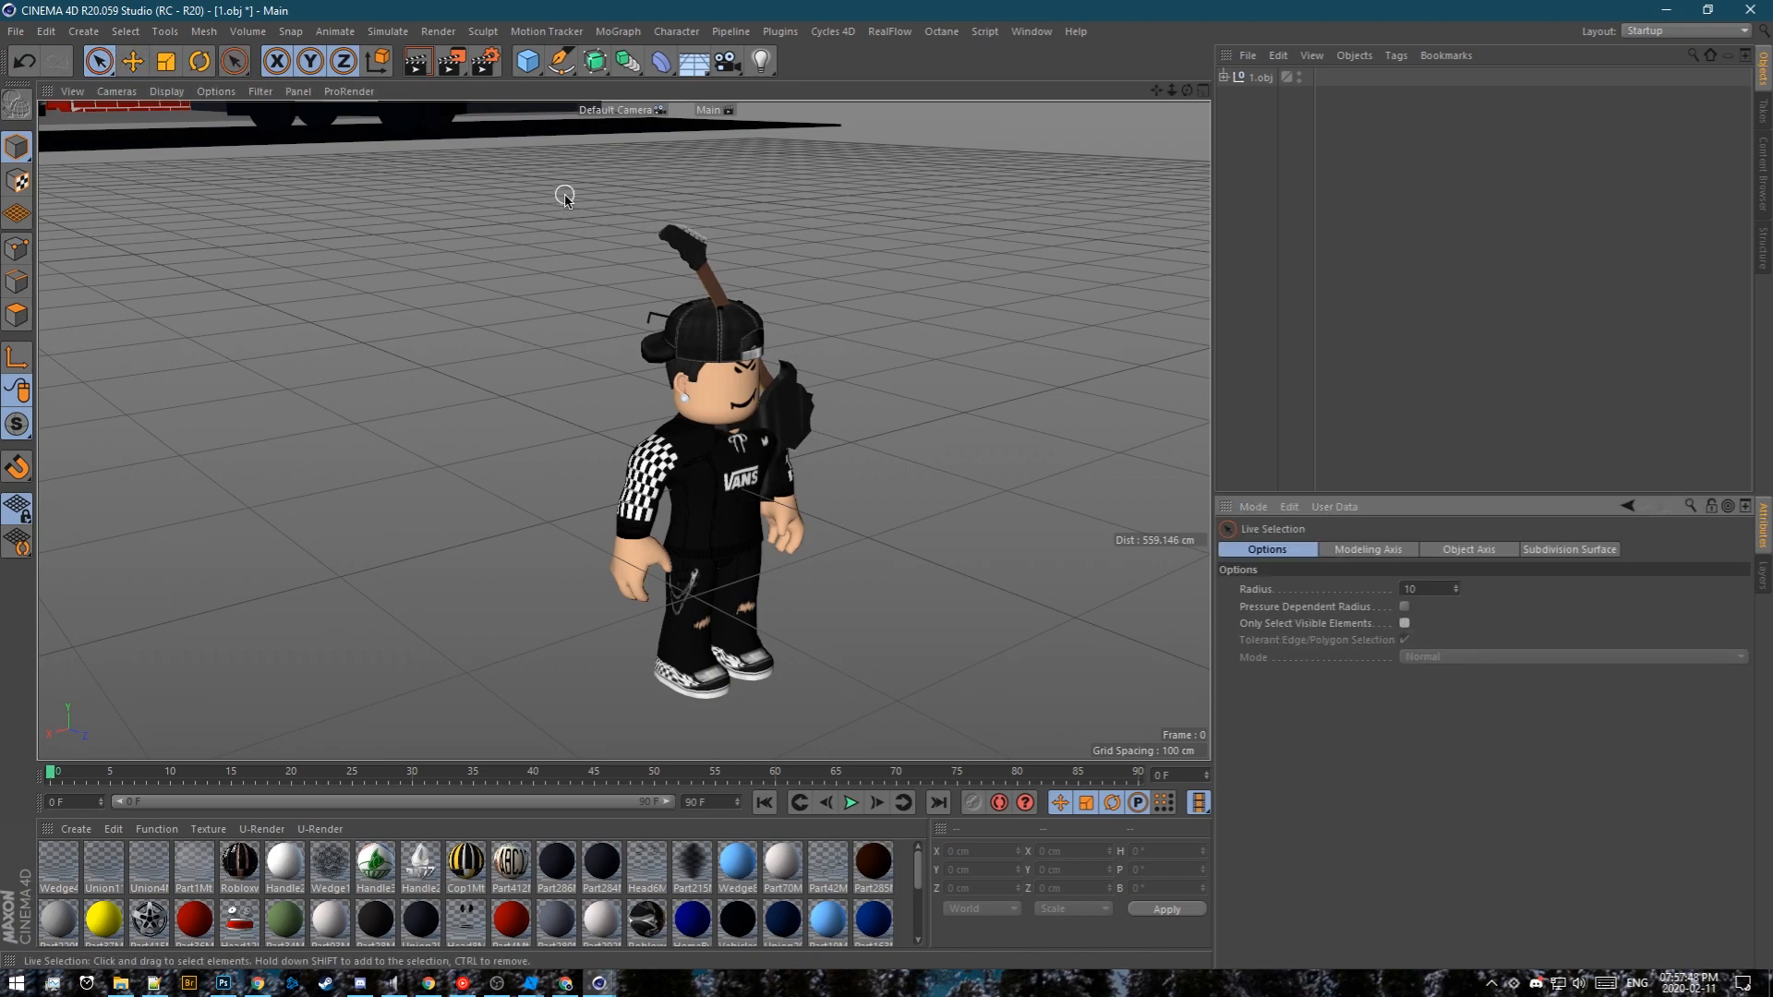
Select the whole character with Rectangle Selection, group its parts under a null and unparent that null from 1.obj
{"action": "left_click", "coordinate": [112, 65]}
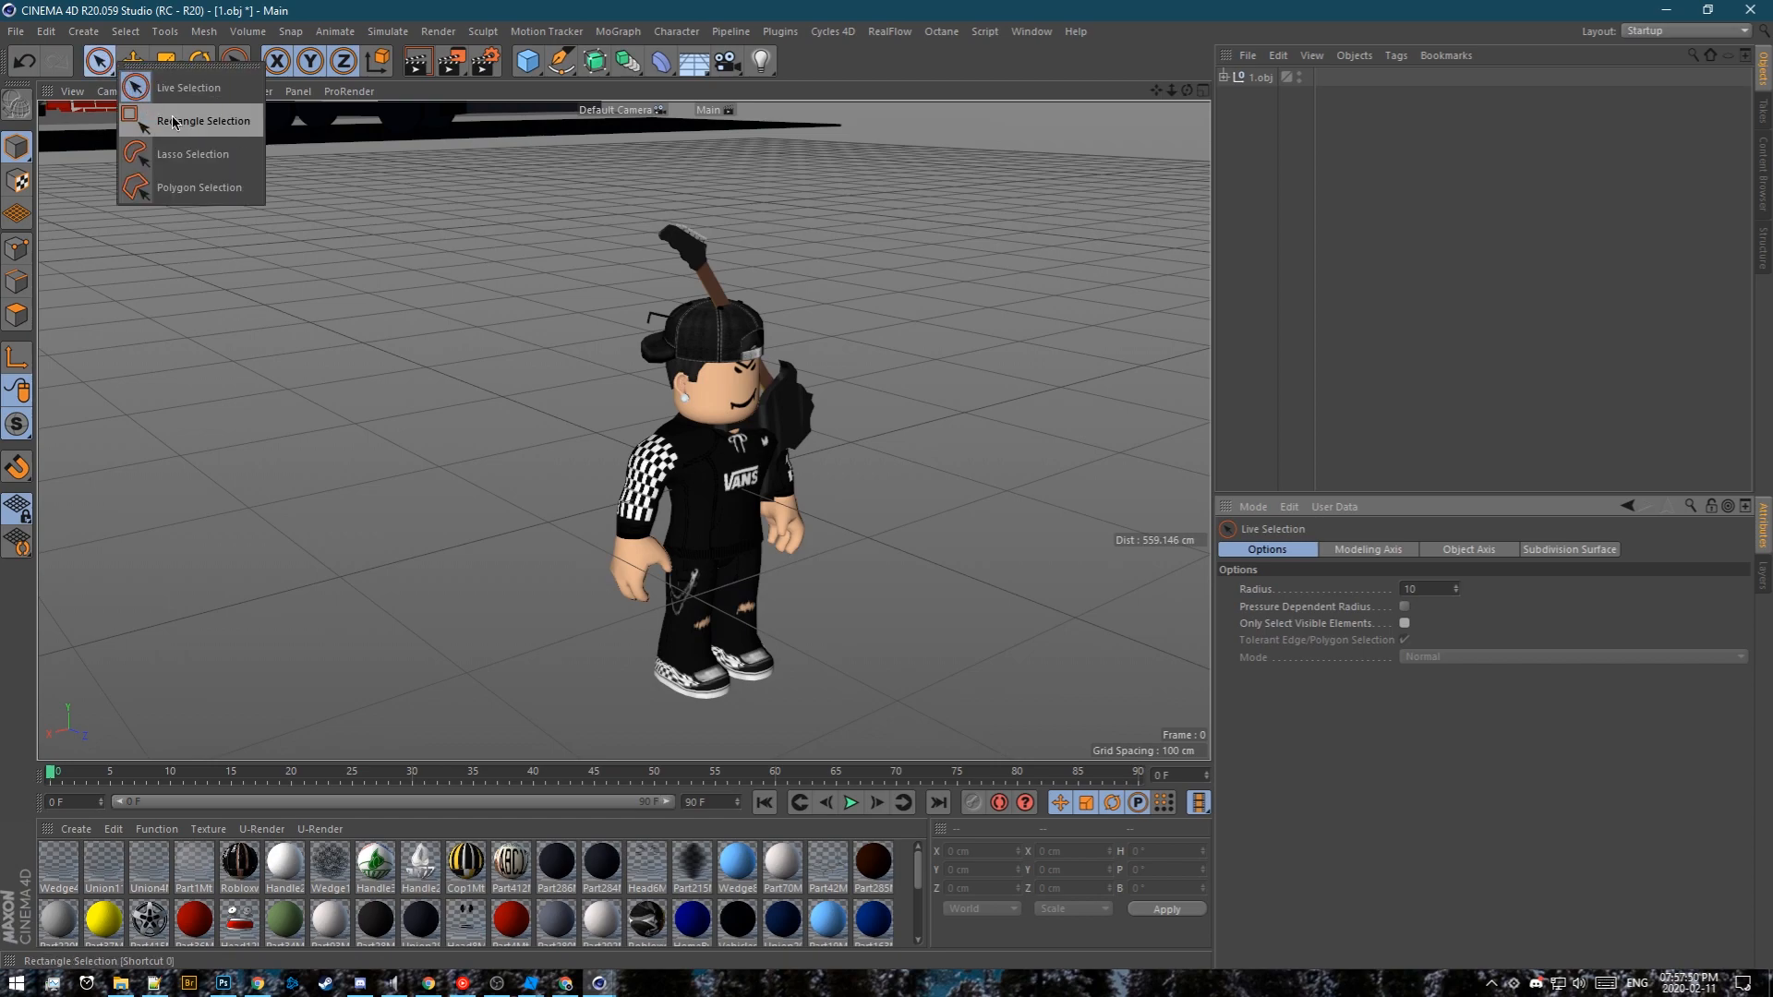
{"action": "left_click", "coordinate": [173, 121]}
{"action": "left_click_drag", "start_coordinate": [589, 194], "coordinate": [890, 723]}
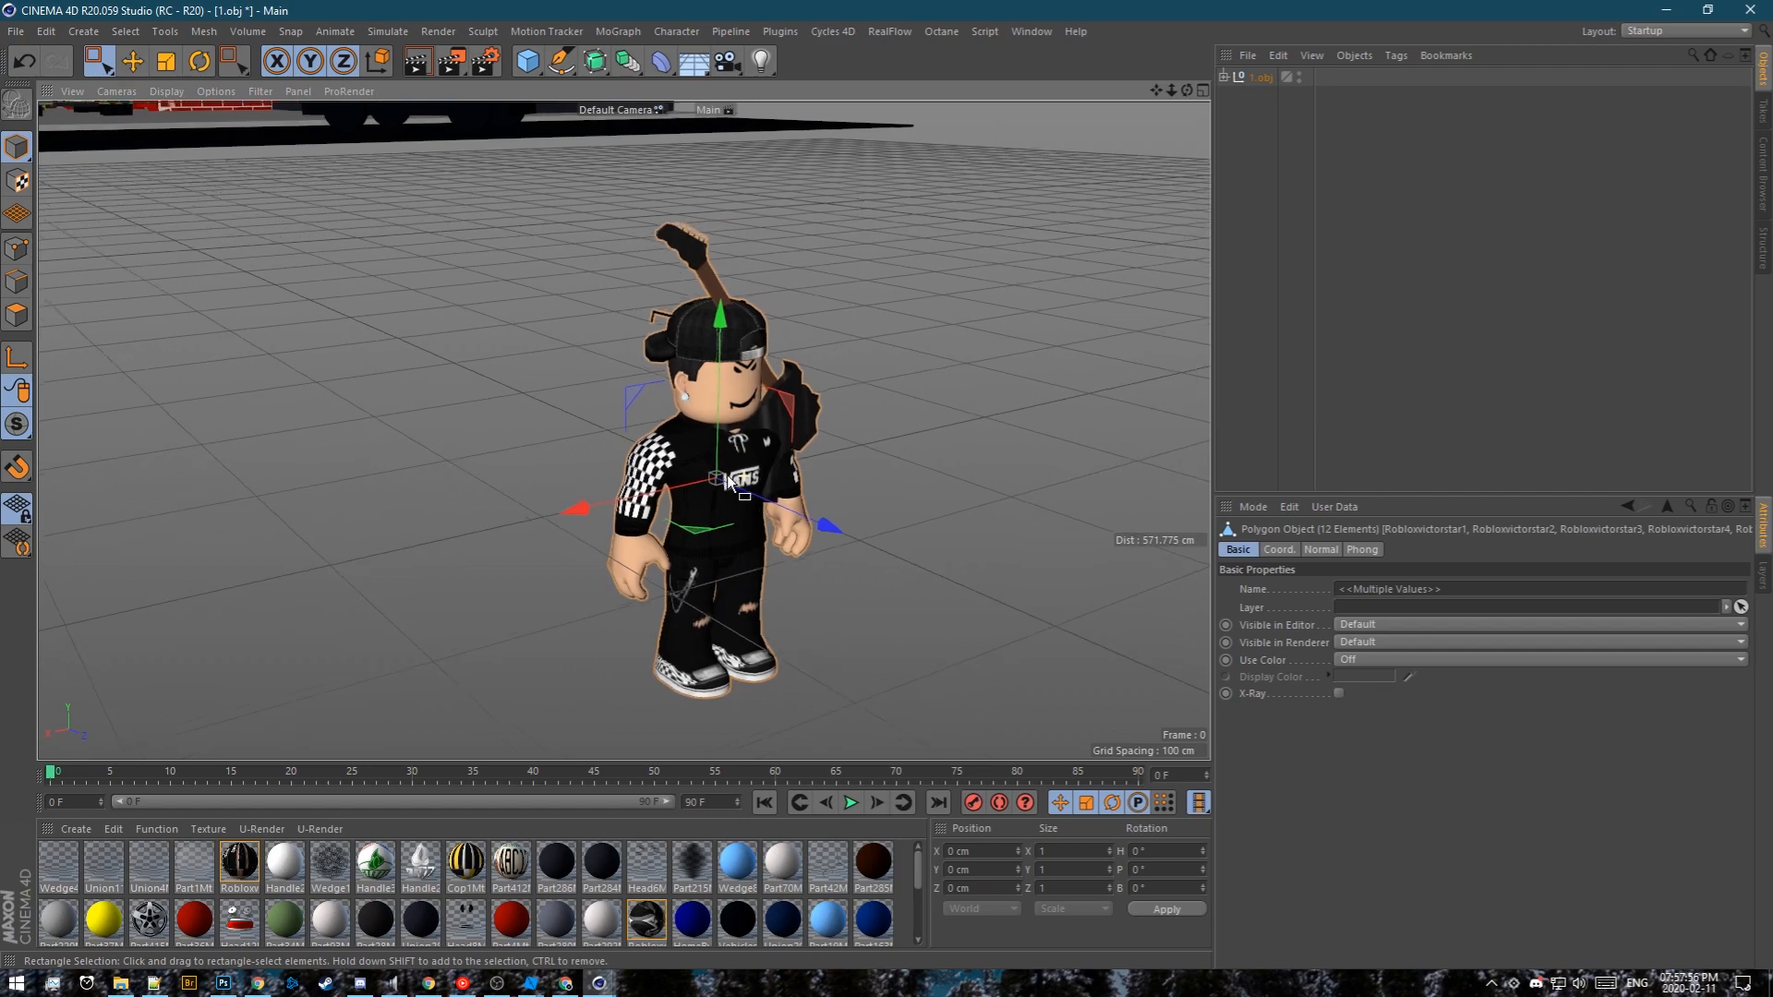
{"action": "left_click_drag", "start_coordinate": [836, 432], "coordinate": [812, 432], "text": "alt"}
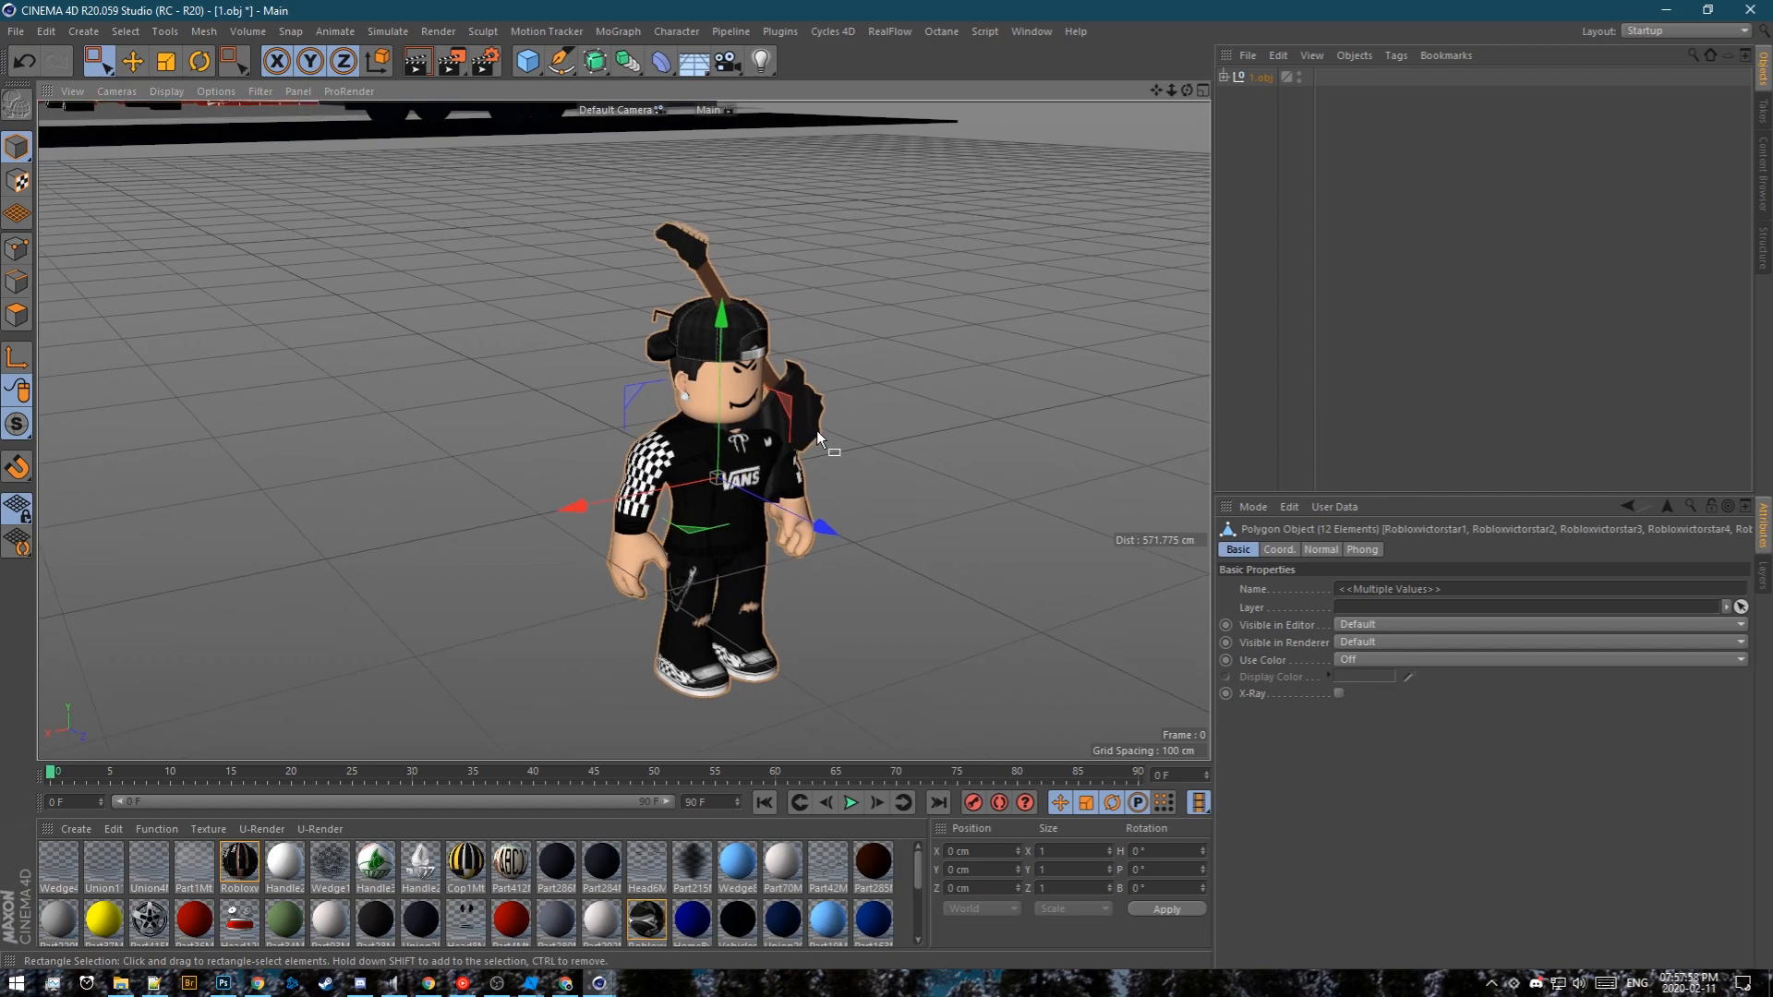
{"action": "left_click", "coordinate": [1226, 79]}
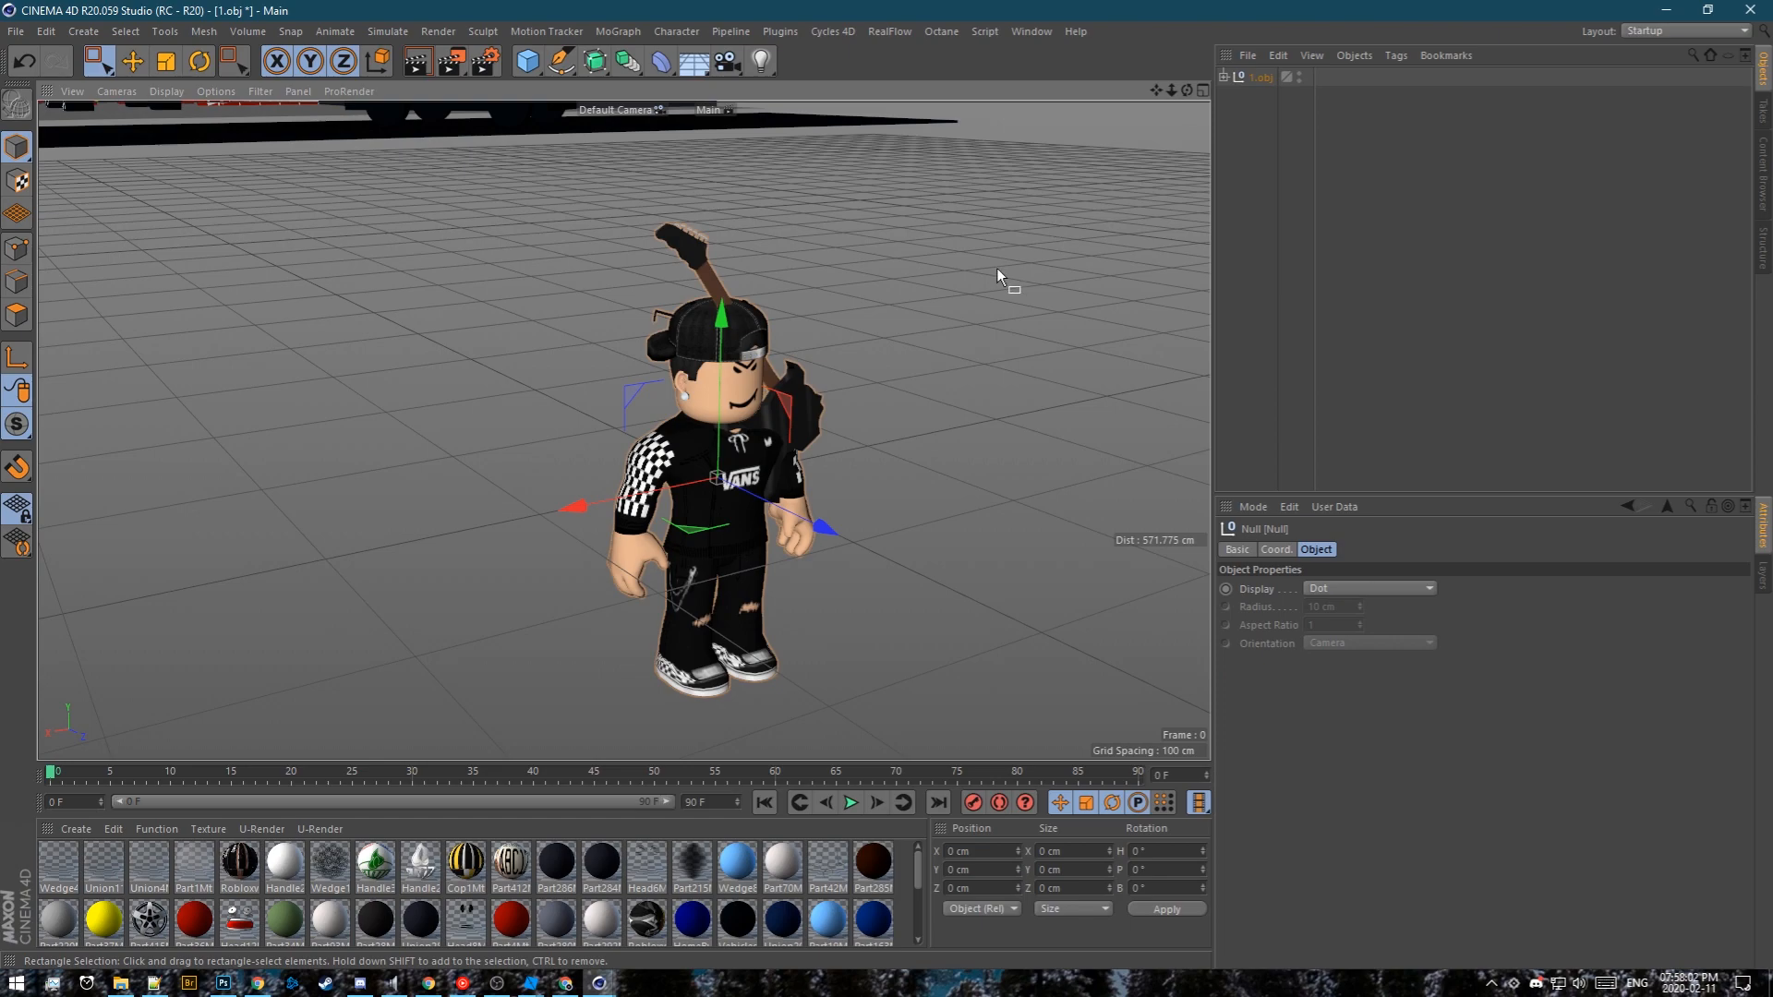
{"action": "key", "text": "shift+c"}
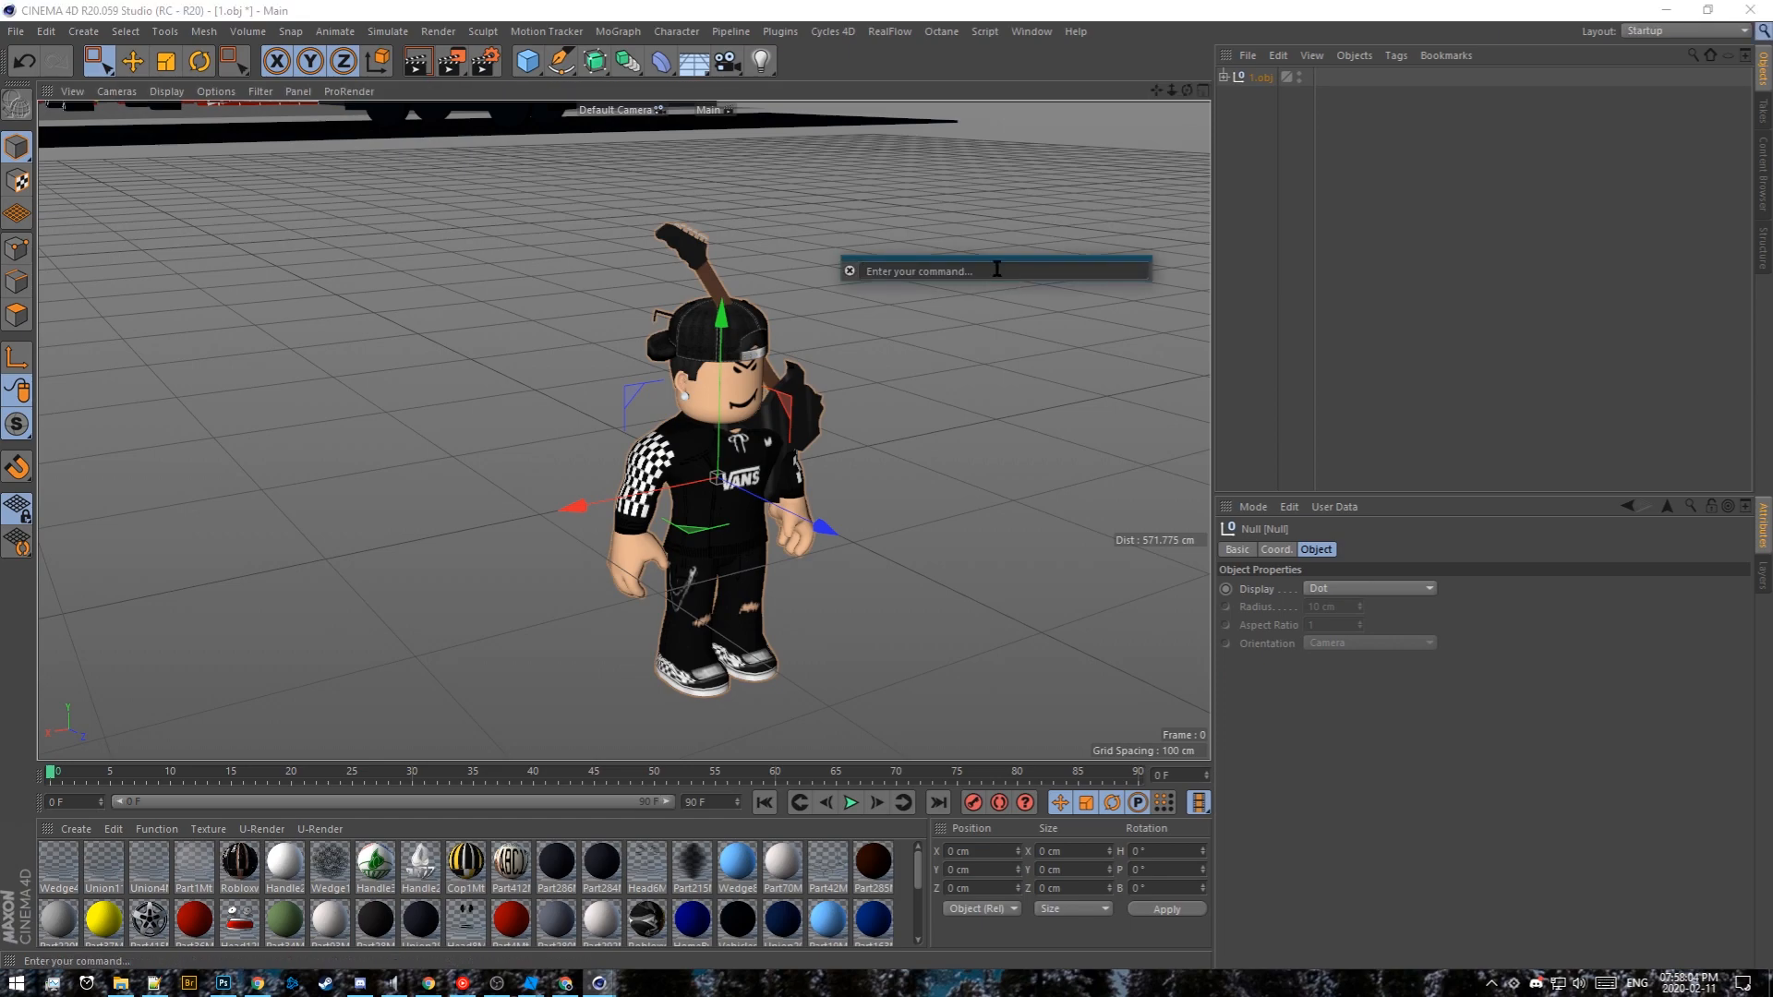
{"action": "type", "text": "paren"}
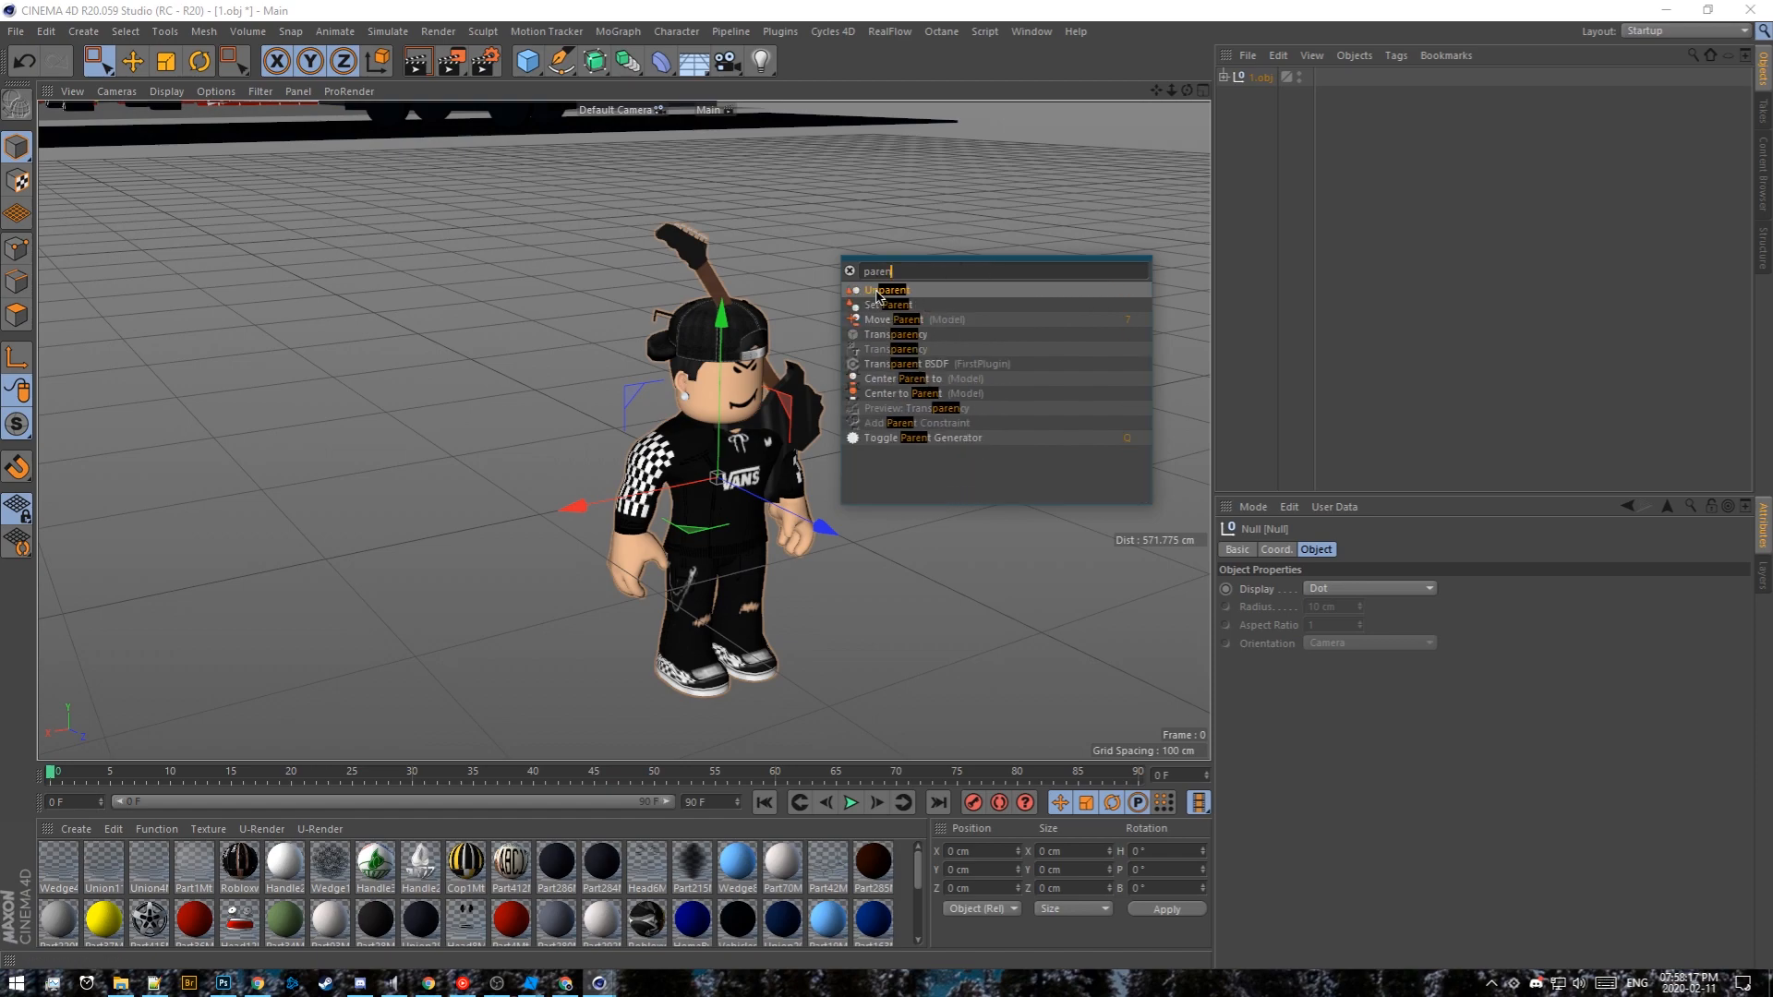
{"action": "left_click", "coordinate": [882, 291]}
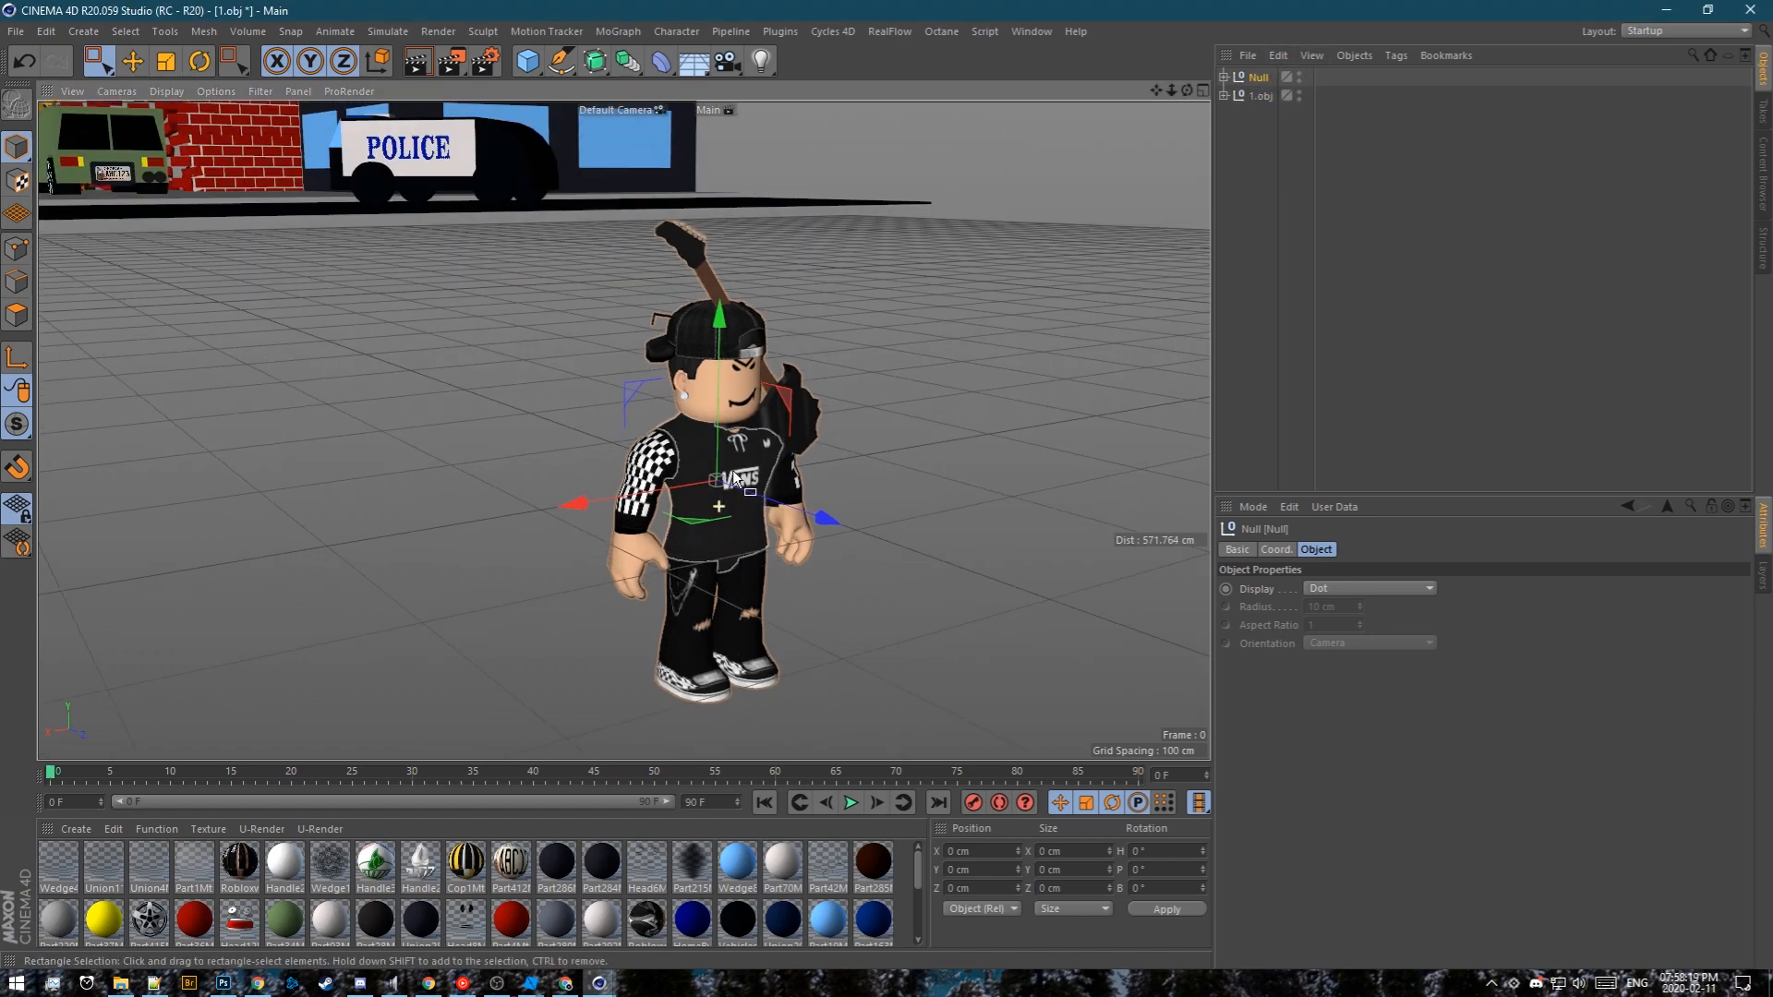
Select the character's null and 1.obj with all their children and apply the Center Axis to command to them
{"action": "key", "text": "e"}
{"action": "left_click_drag", "start_coordinate": [950, 459], "coordinate": [887, 266]}
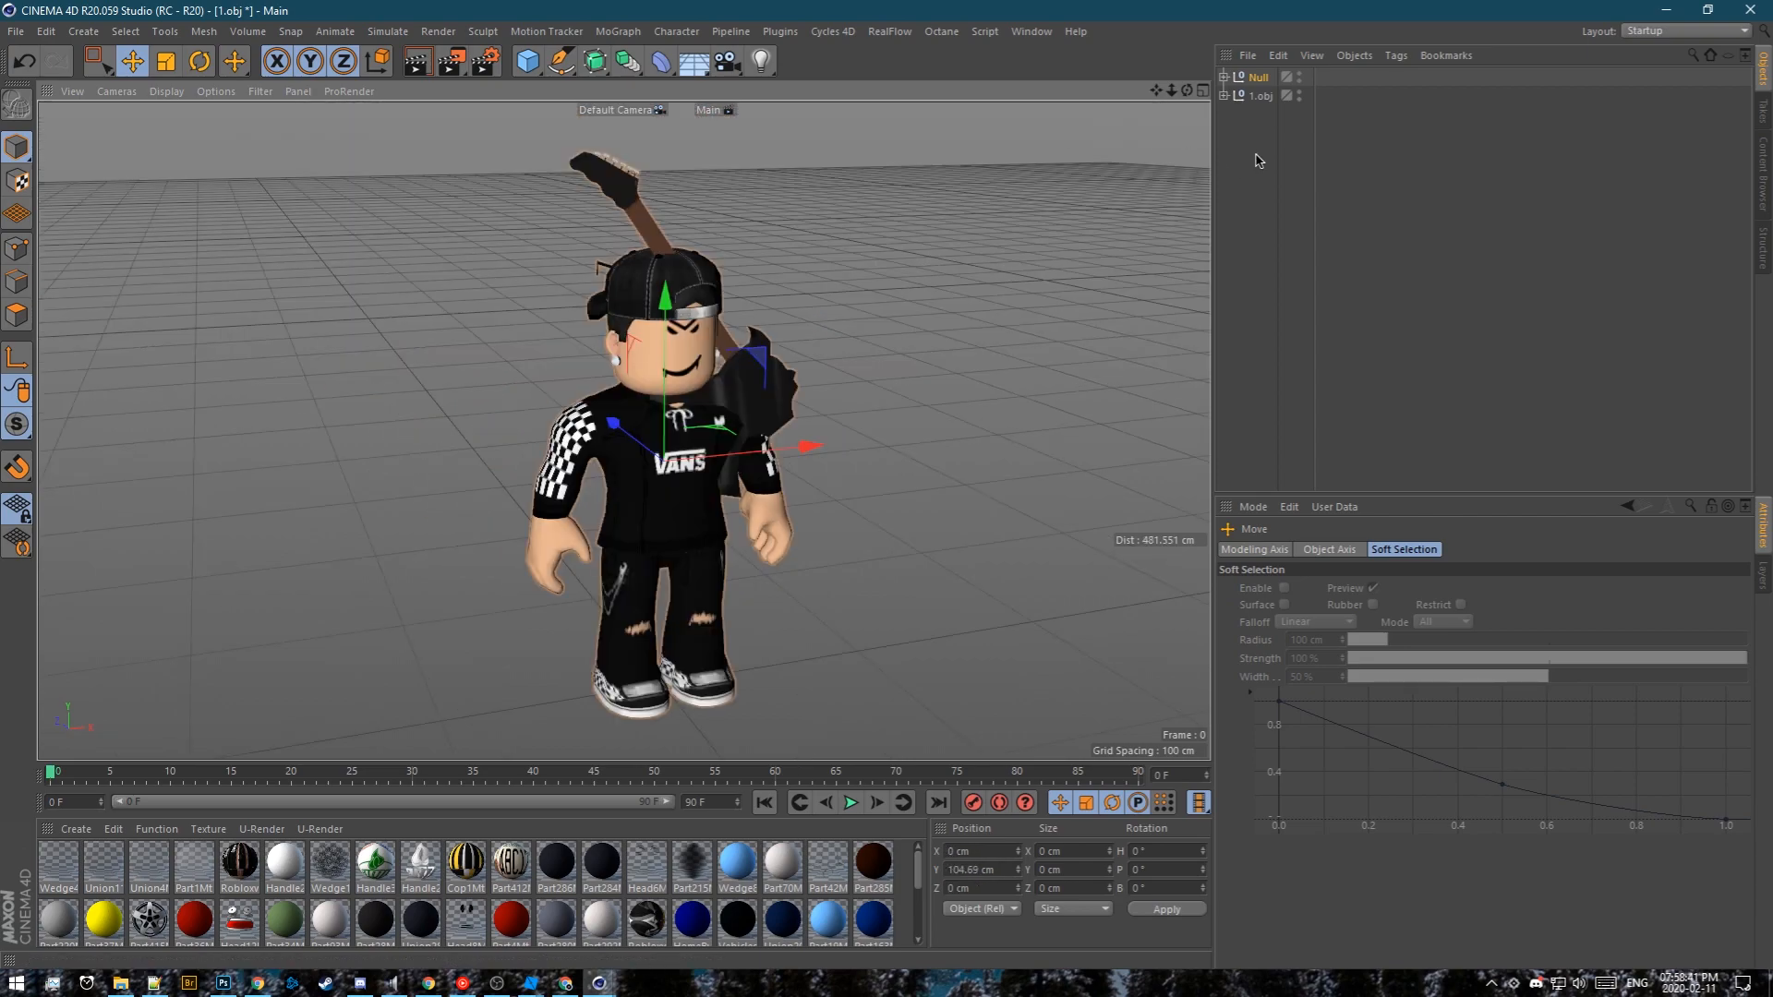
{"action": "left_click", "coordinate": [1261, 95], "text": "ctrl"}
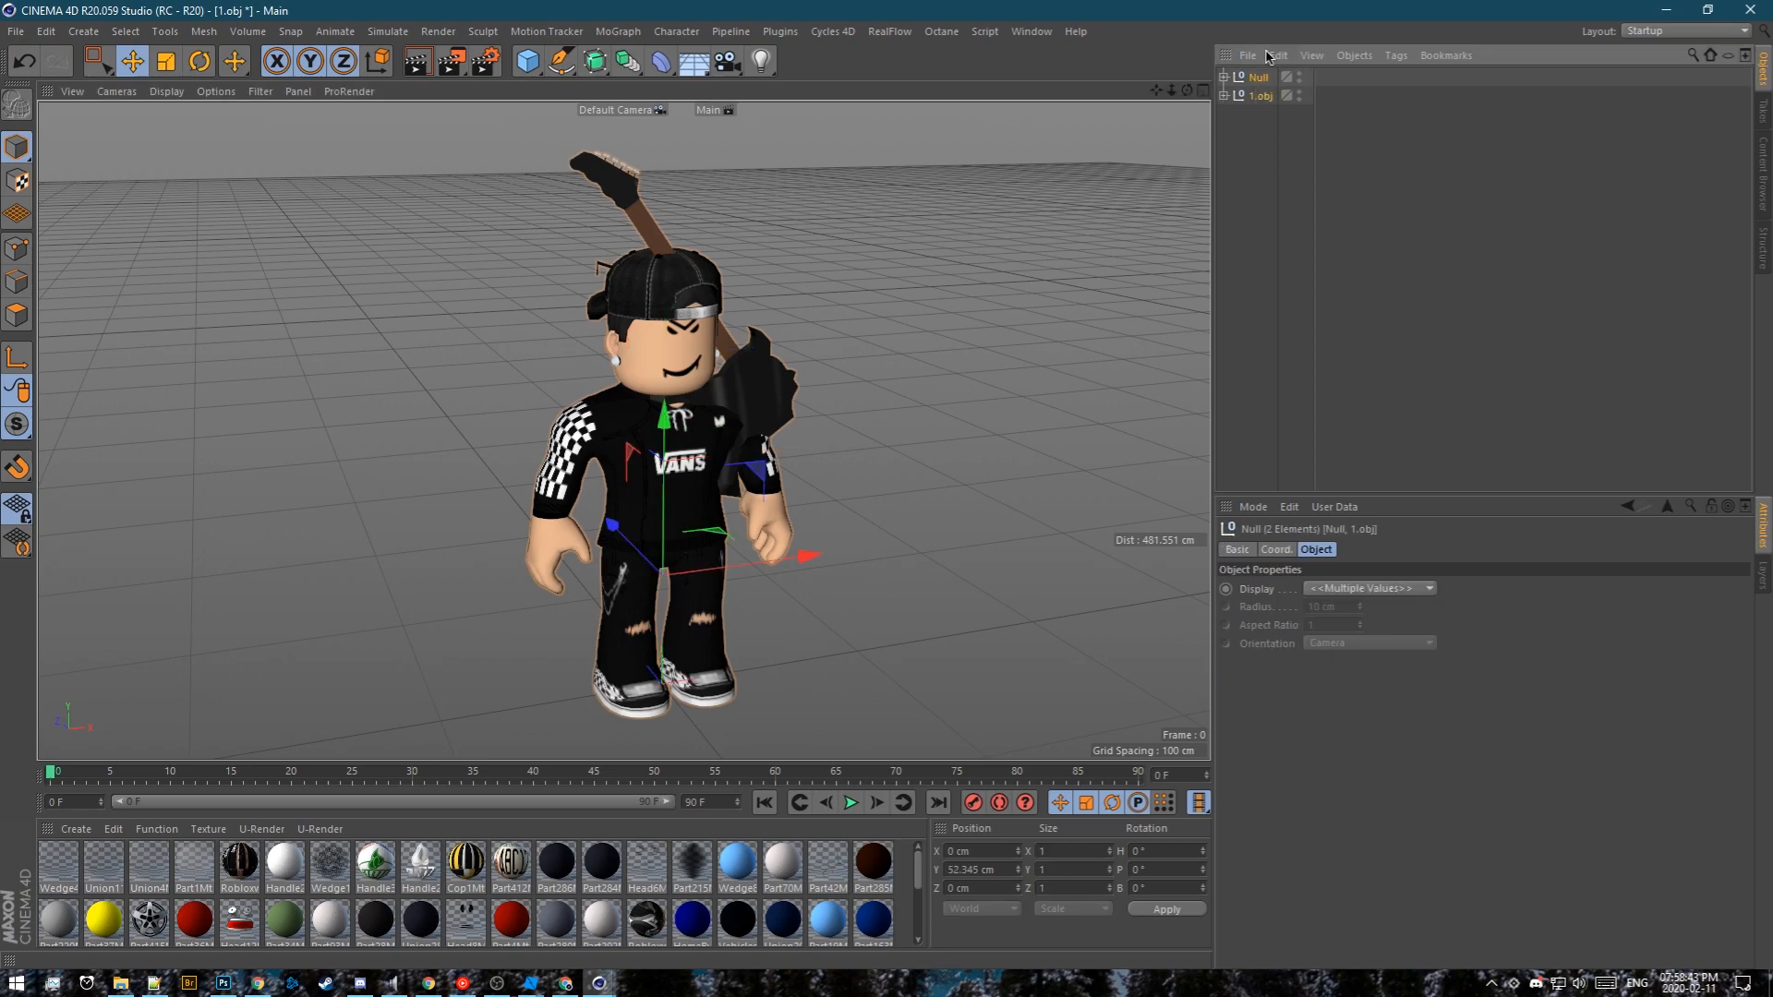
{"action": "key", "text": "shift+c"}
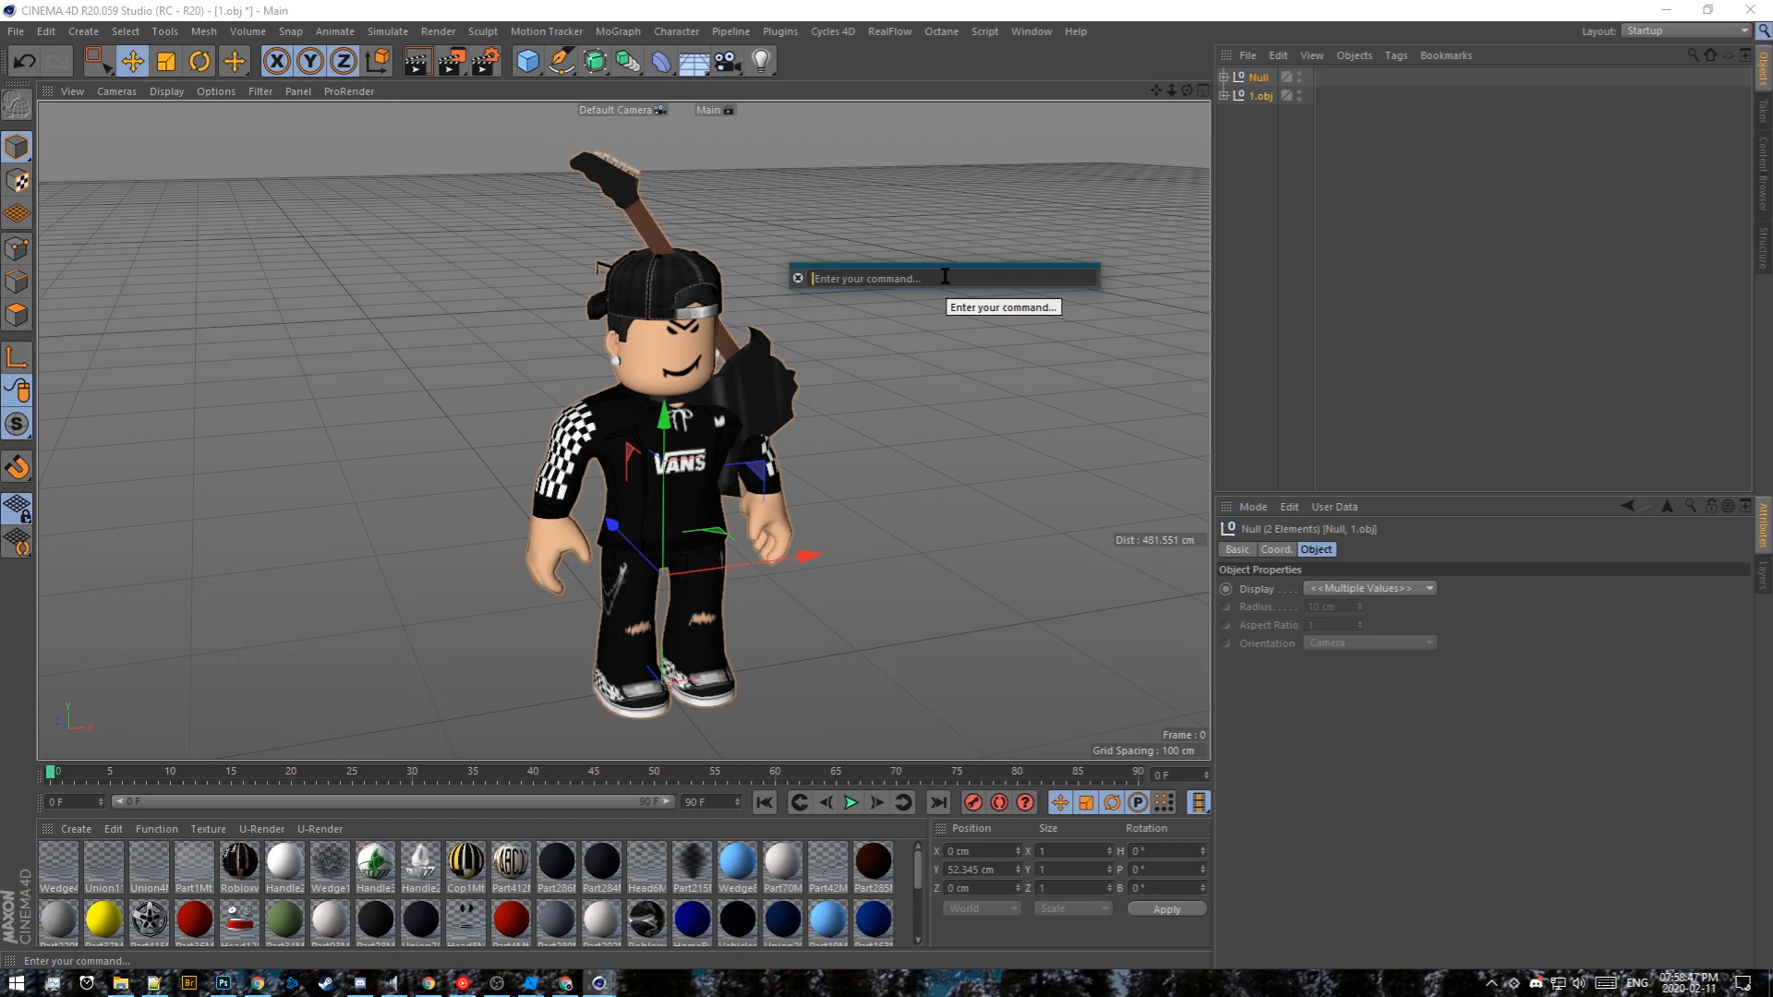
{"action": "type", "text": "sele"}
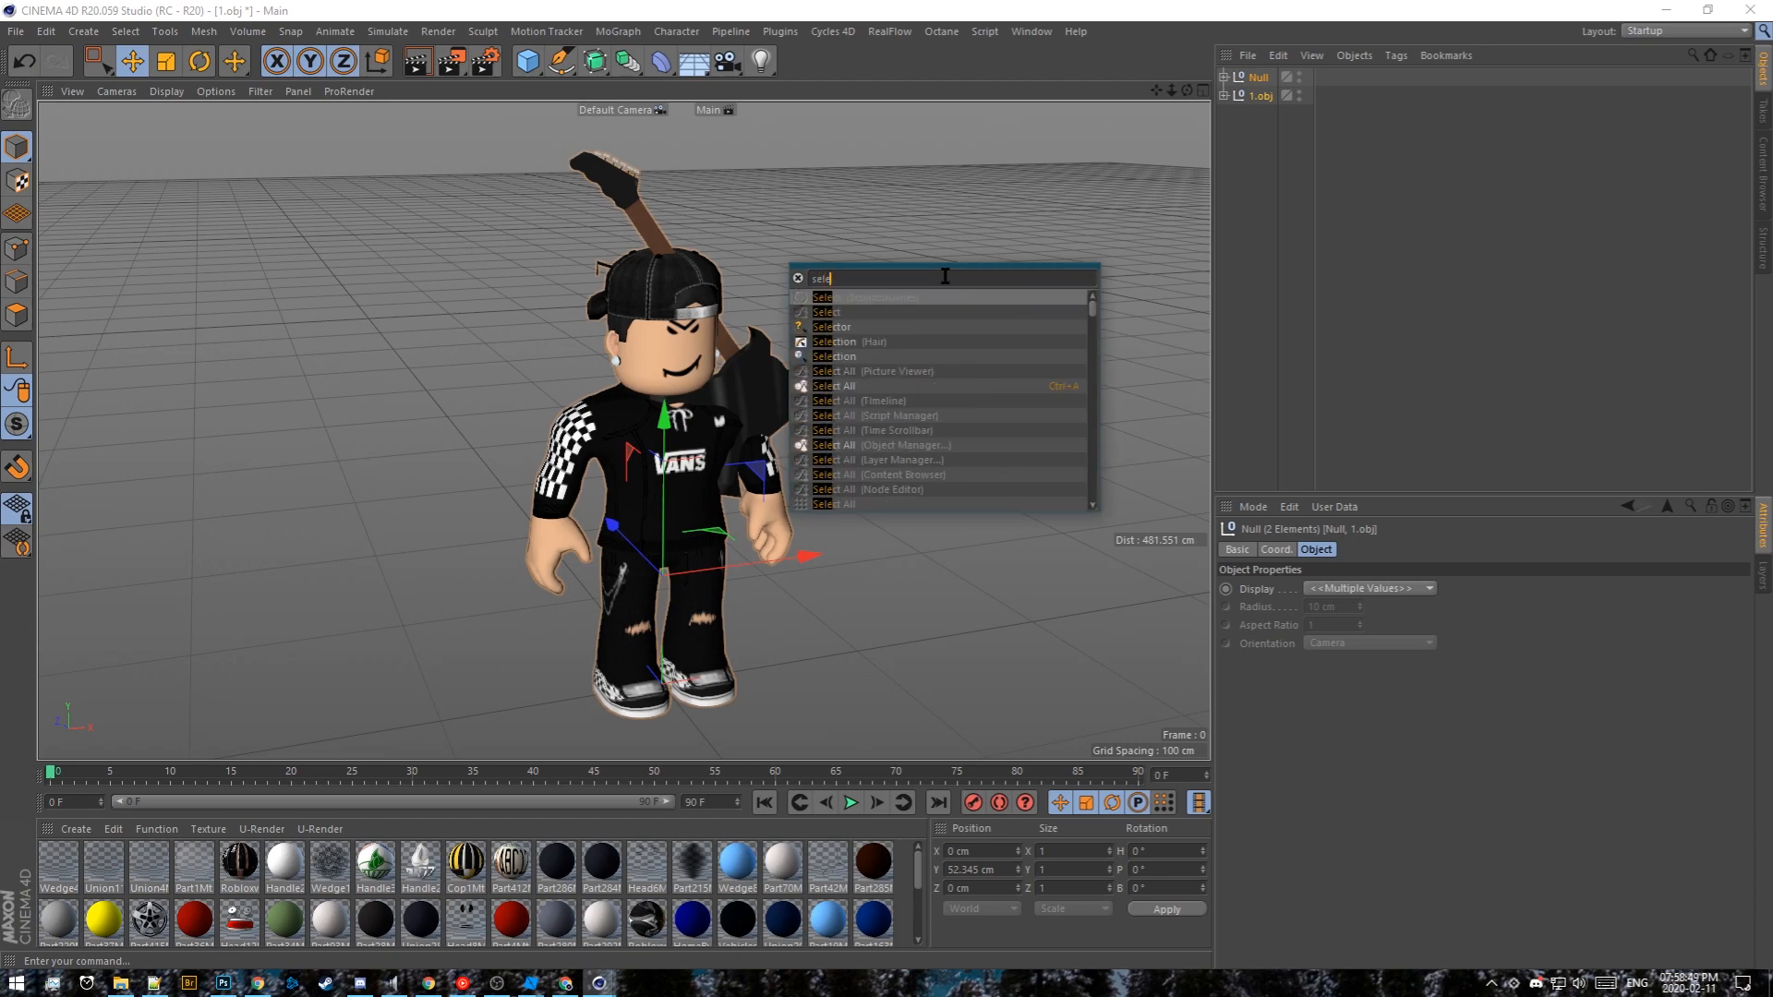
{"action": "type", "text": "ct ch"}
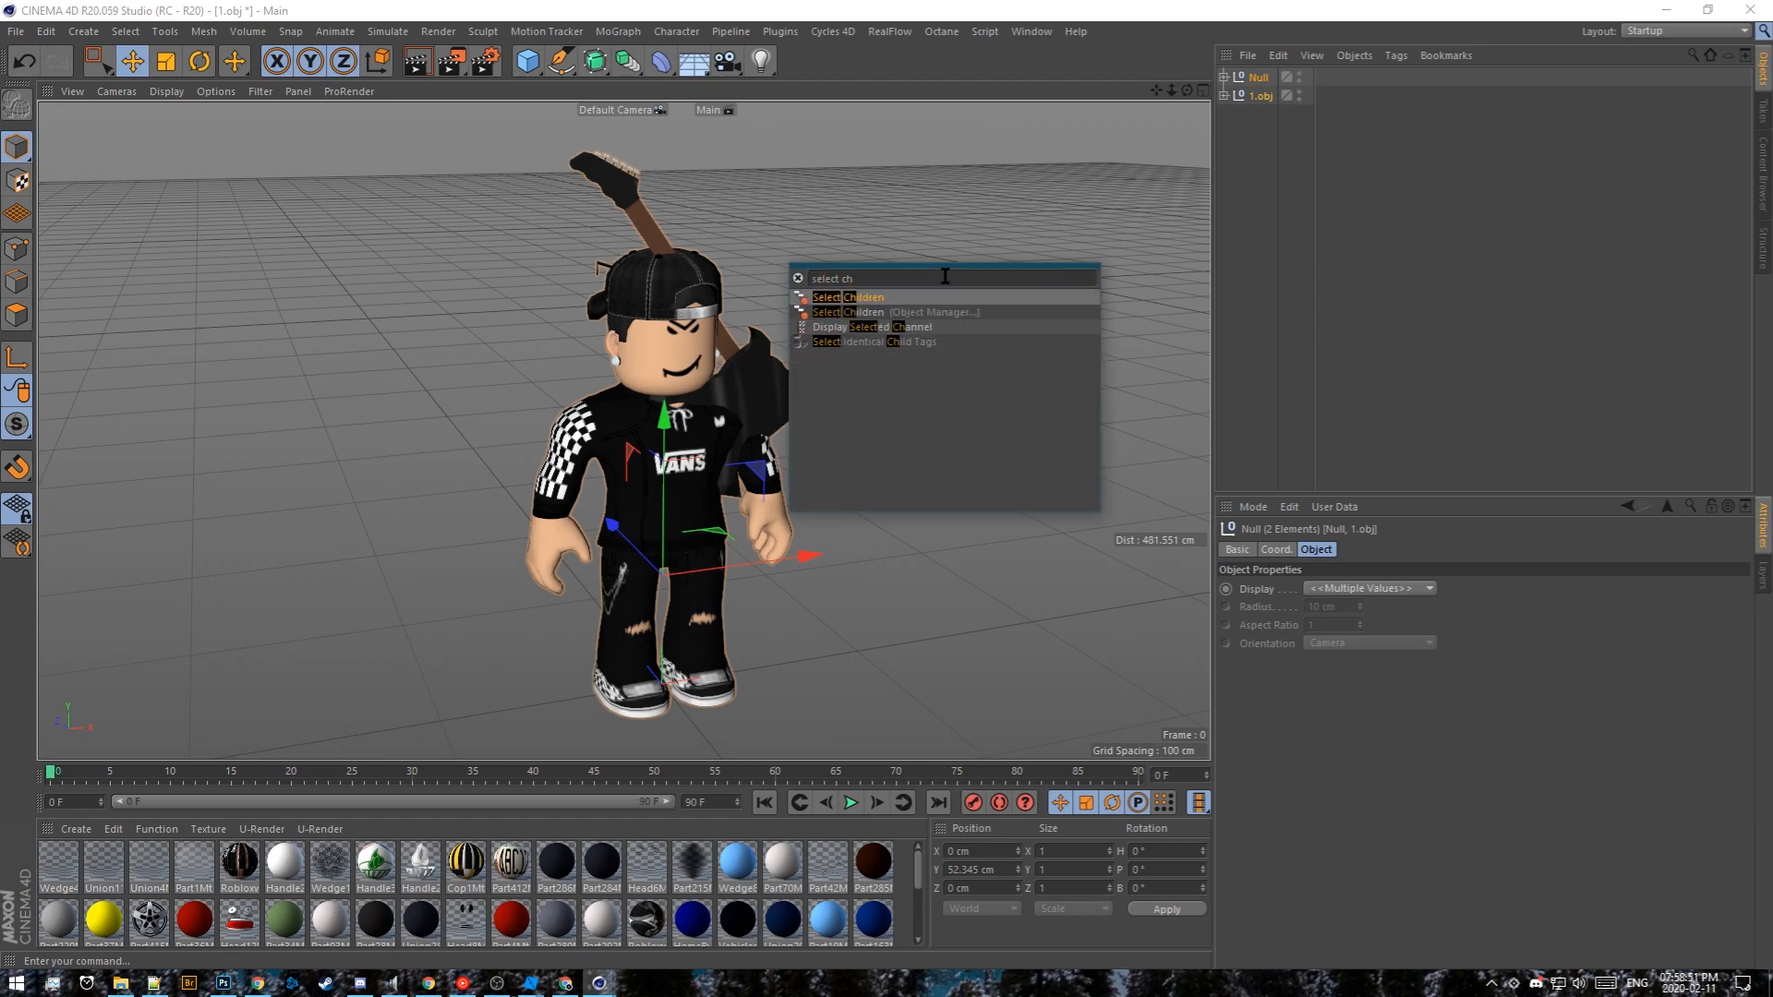
{"action": "key", "text": "Return"}
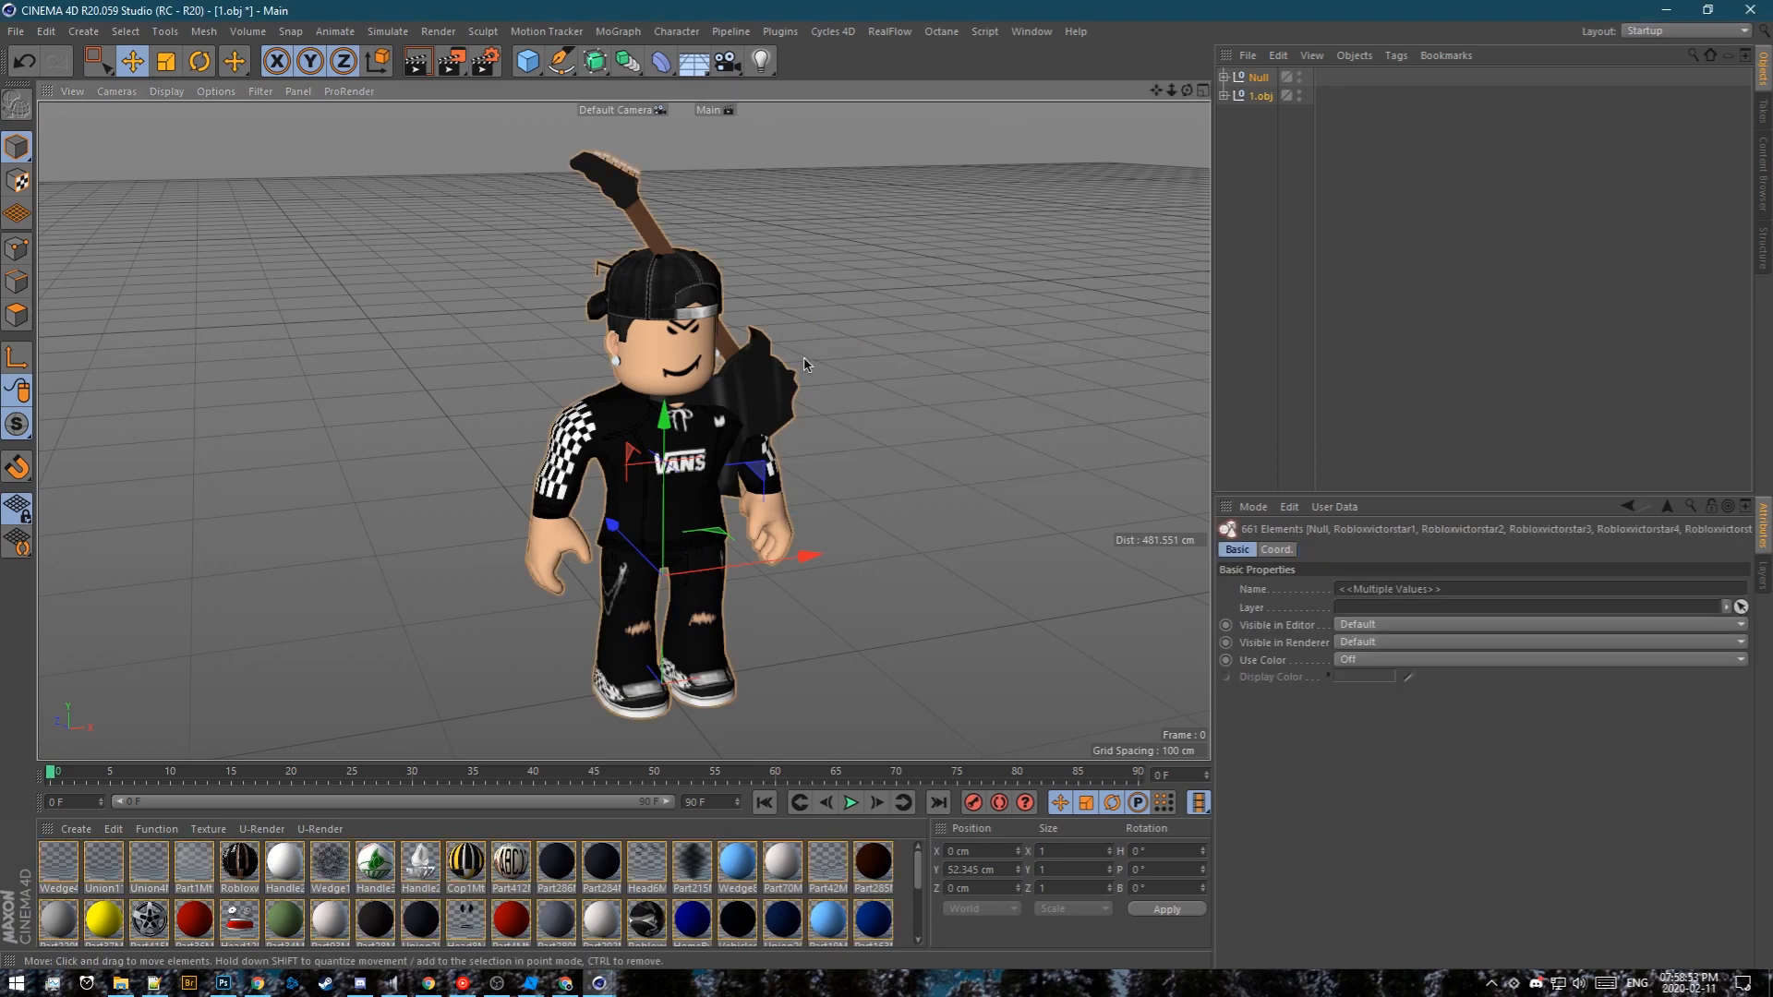
{"action": "key", "text": "shift+c"}
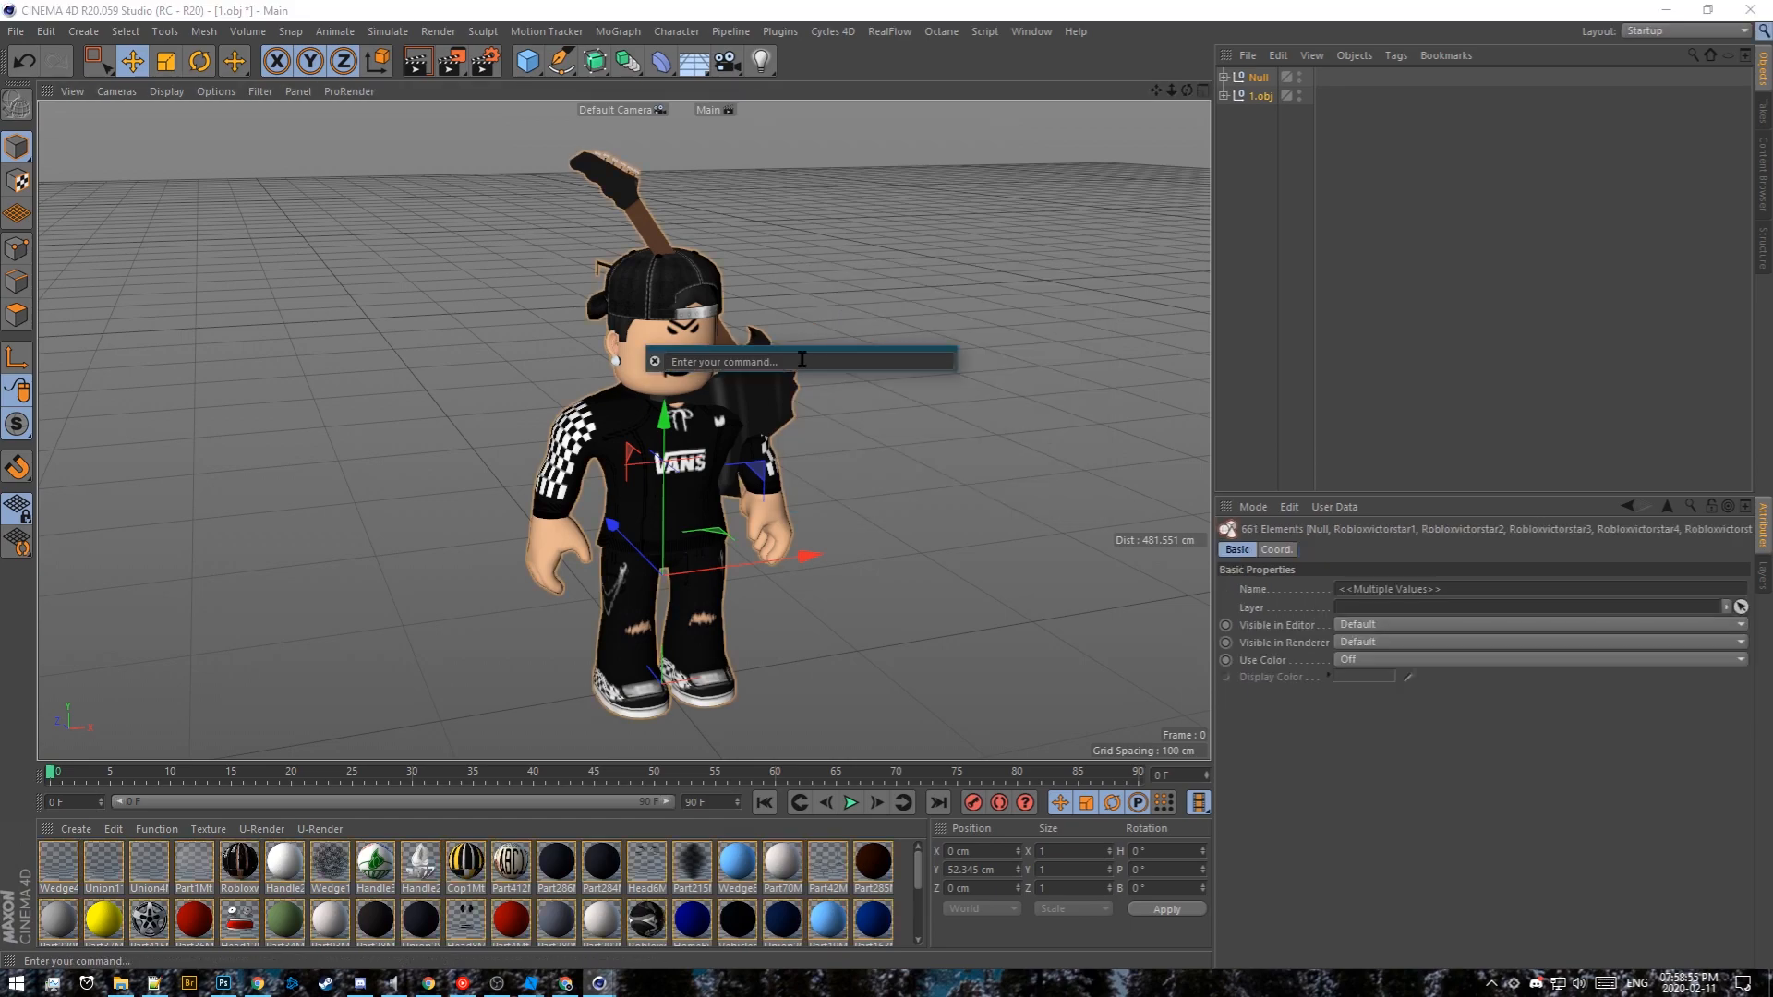
{"action": "type", "text": "center t"}
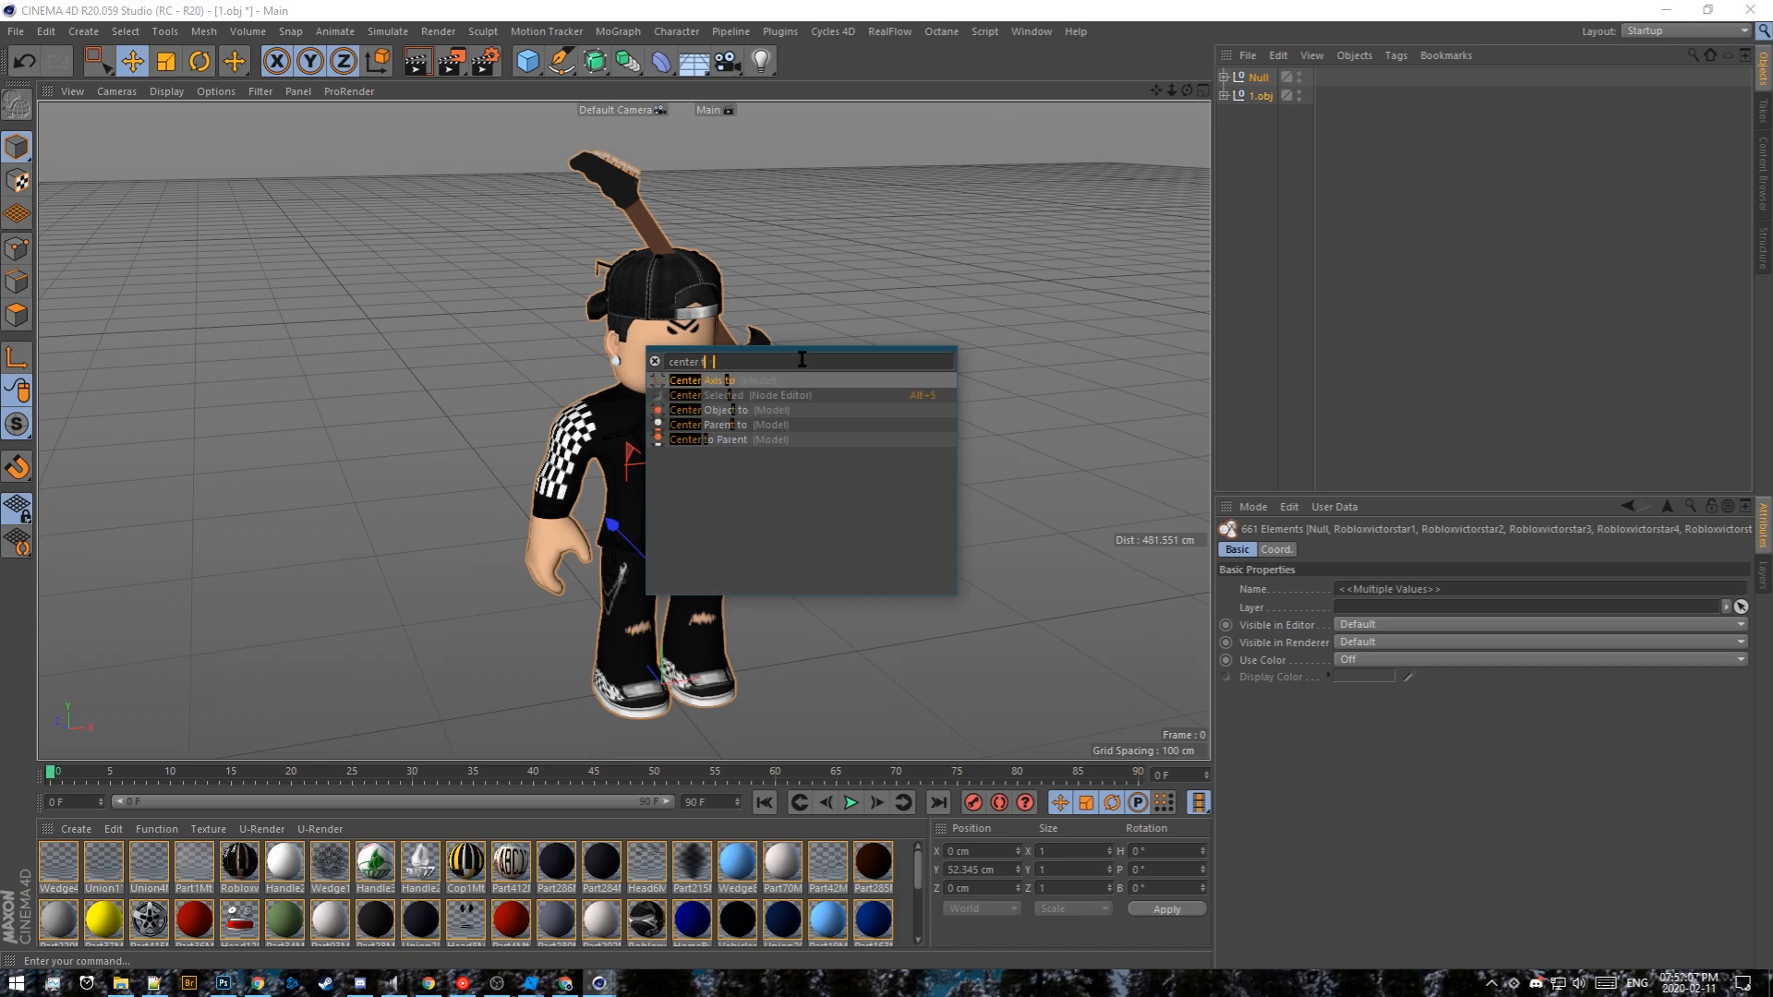
{"action": "key", "text": "Return"}
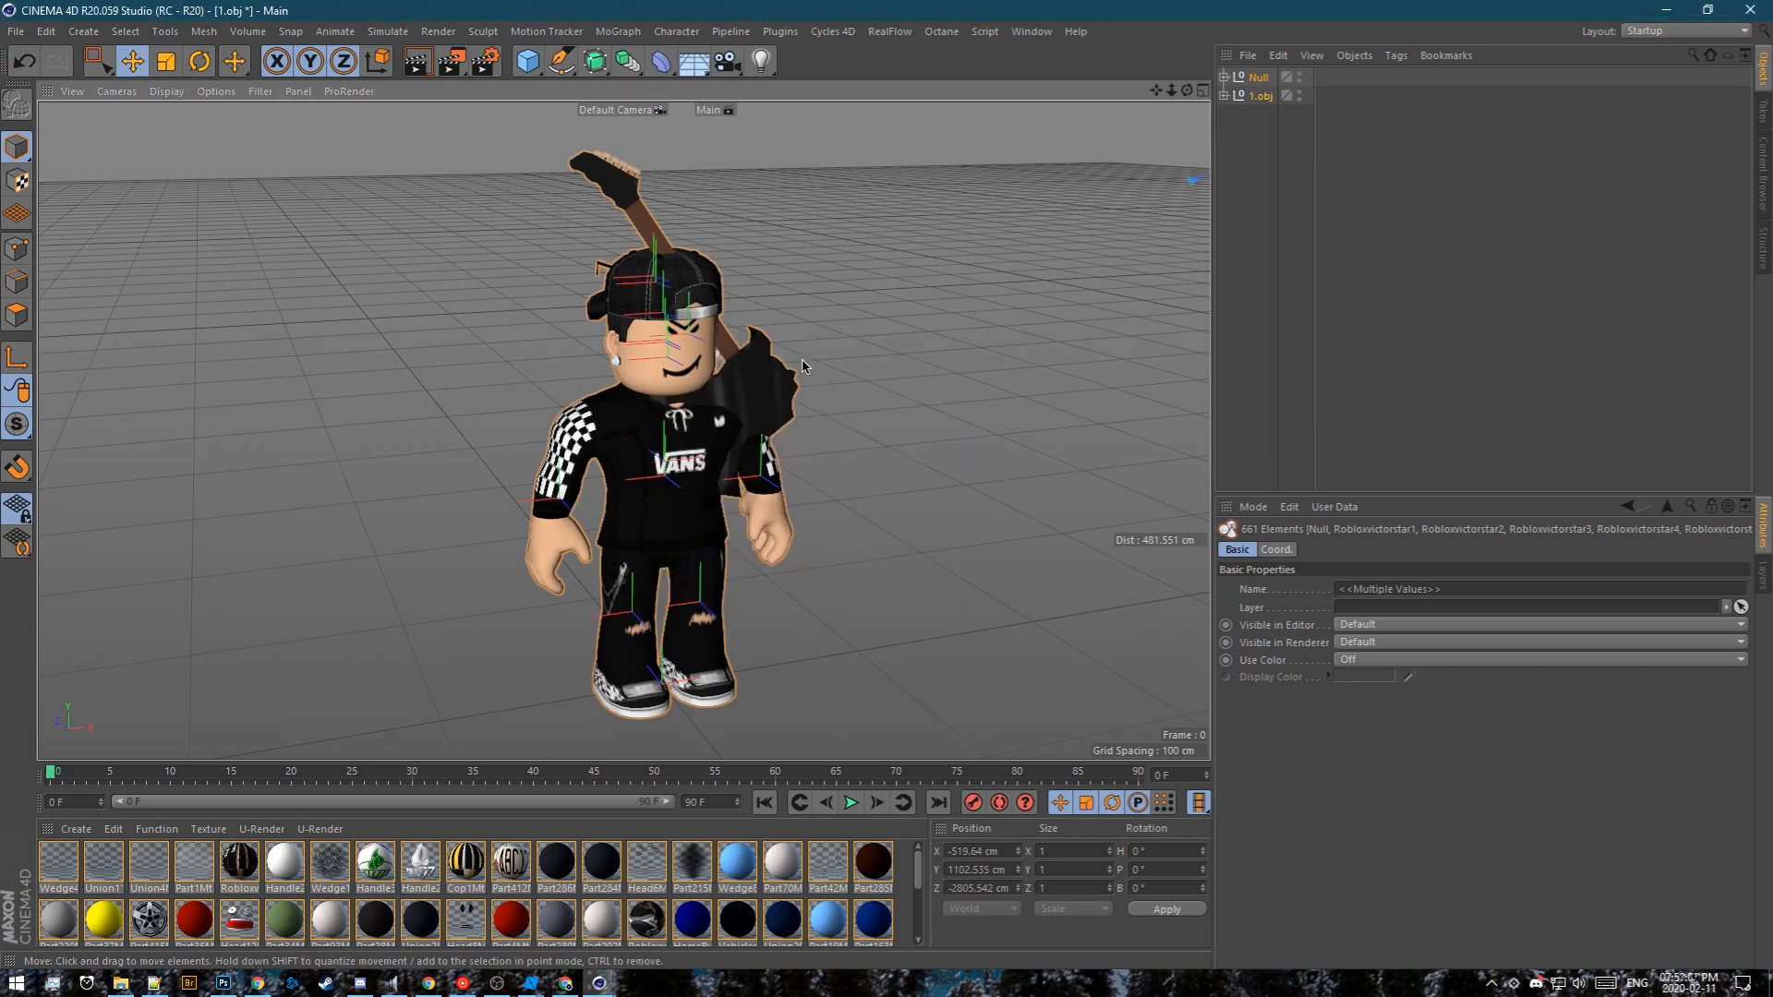
{"action": "left_click", "coordinate": [1197, 192]}
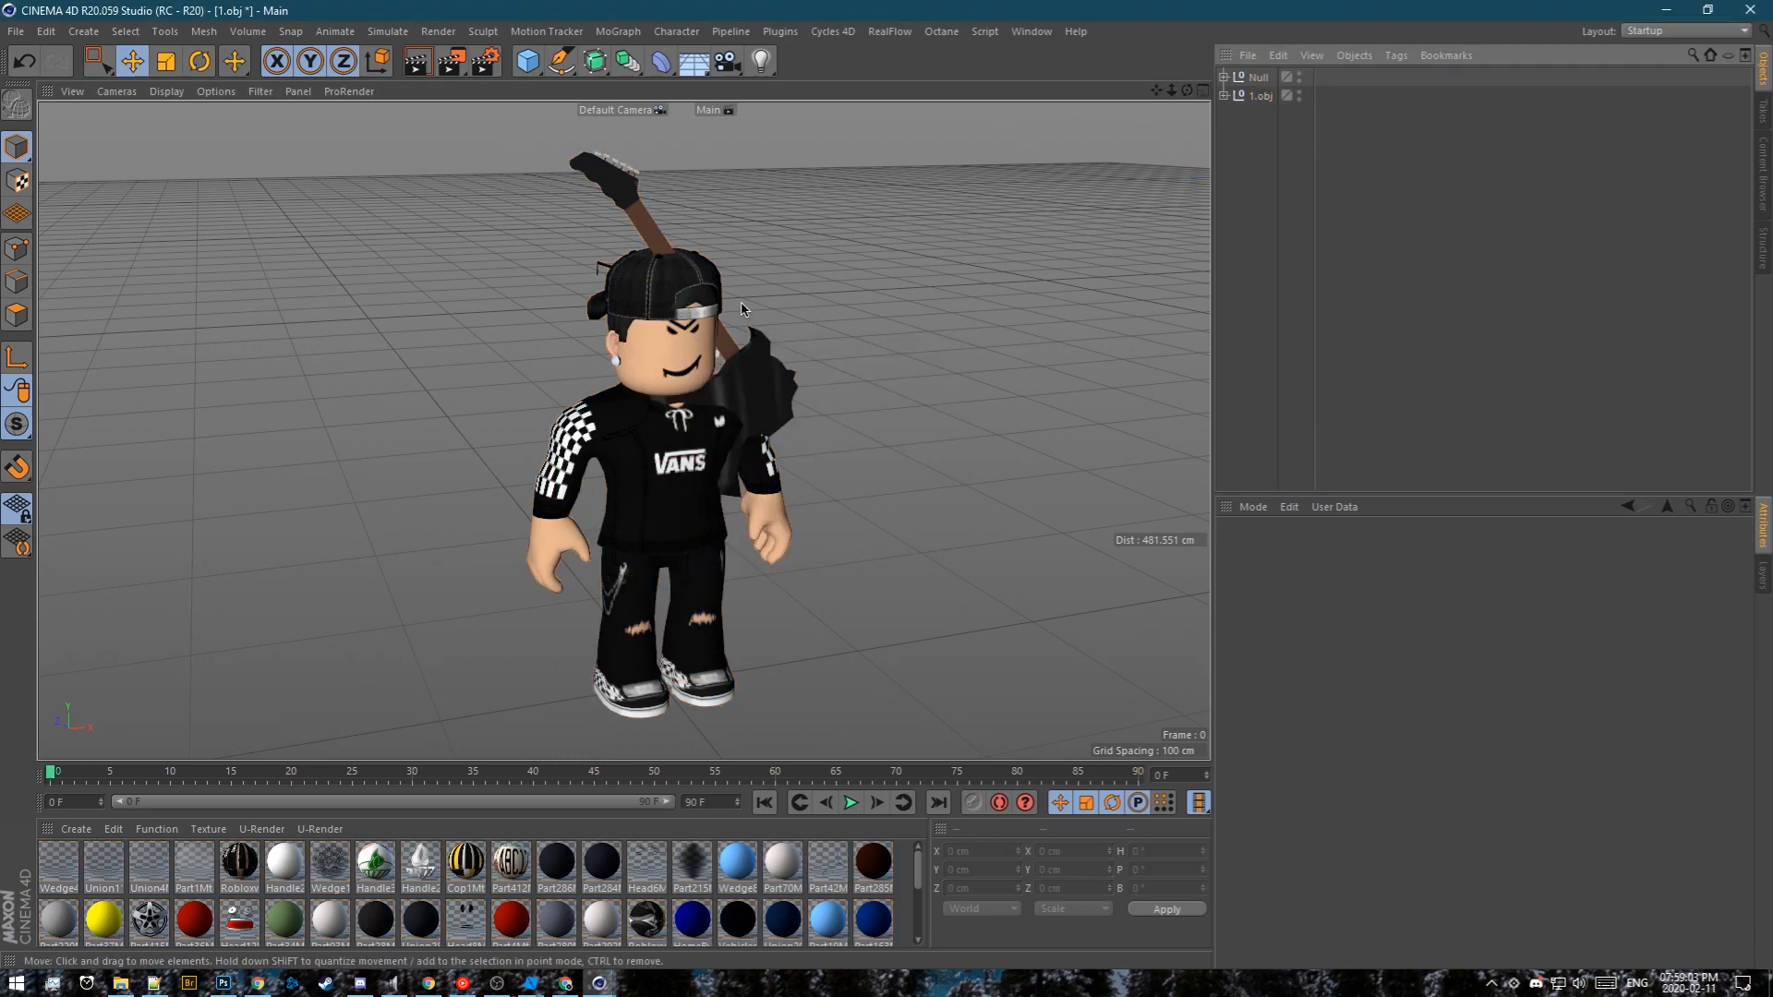
{"action": "scroll", "coordinate": [694, 387], "scroll_direction": "up", "scroll_amount": 1}
{"action": "left_click_drag", "start_coordinate": [725, 446], "coordinate": [661, 305], "text": "alt"}
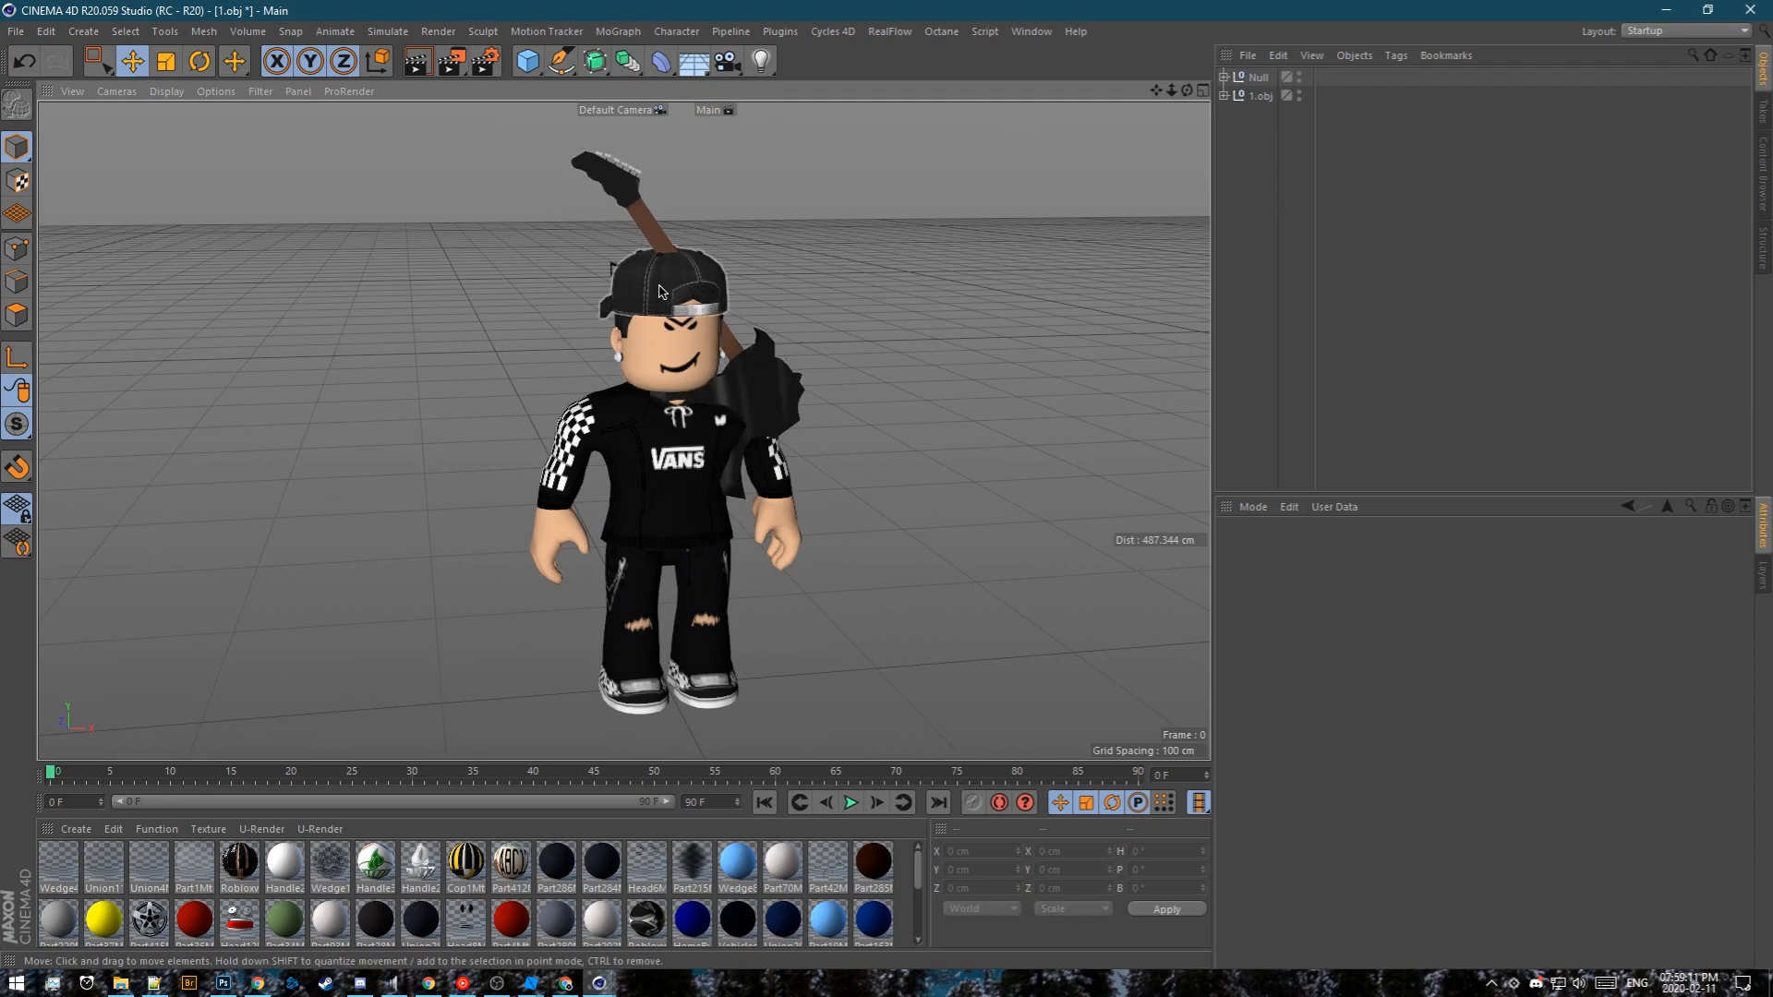
{"action": "key", "text": "v"}
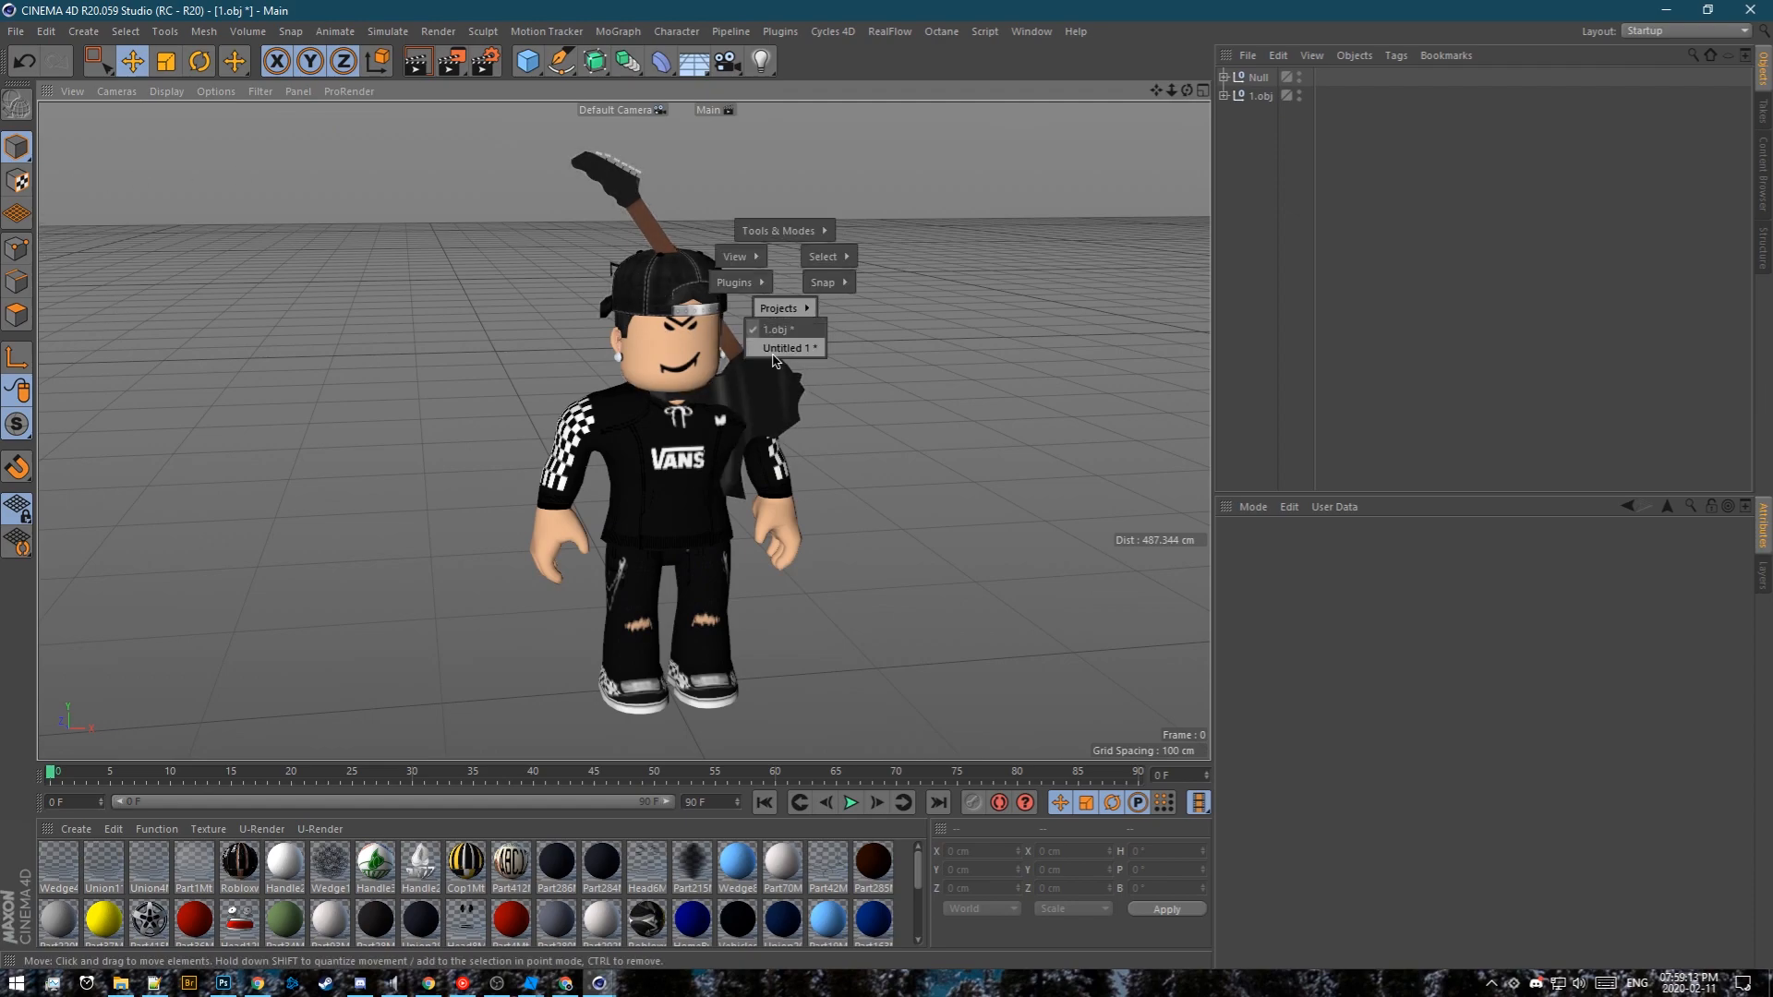
{"action": "left_click", "coordinate": [771, 345]}
{"action": "key", "text": "v"}
{"action": "left_click", "coordinate": [789, 395]}
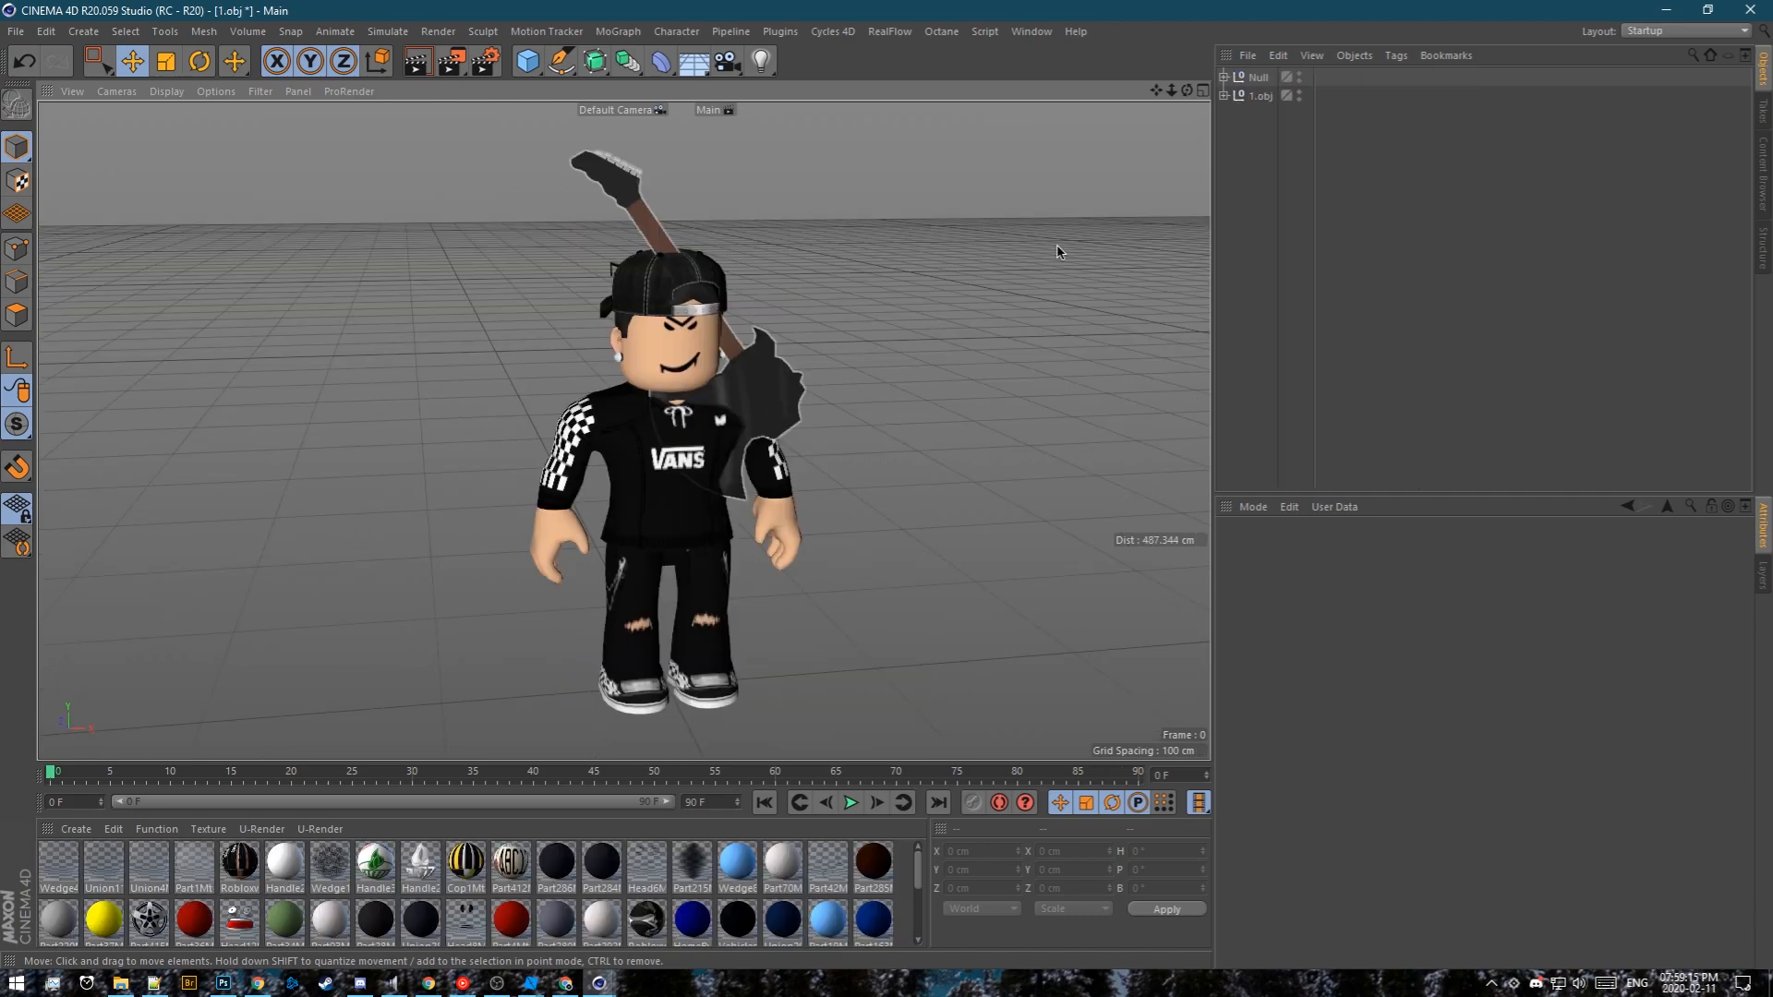
Group the guitar, cap, hair and other head accessories under a new null inside the character's null and set its display to None
{"action": "left_click", "coordinate": [1224, 77]}
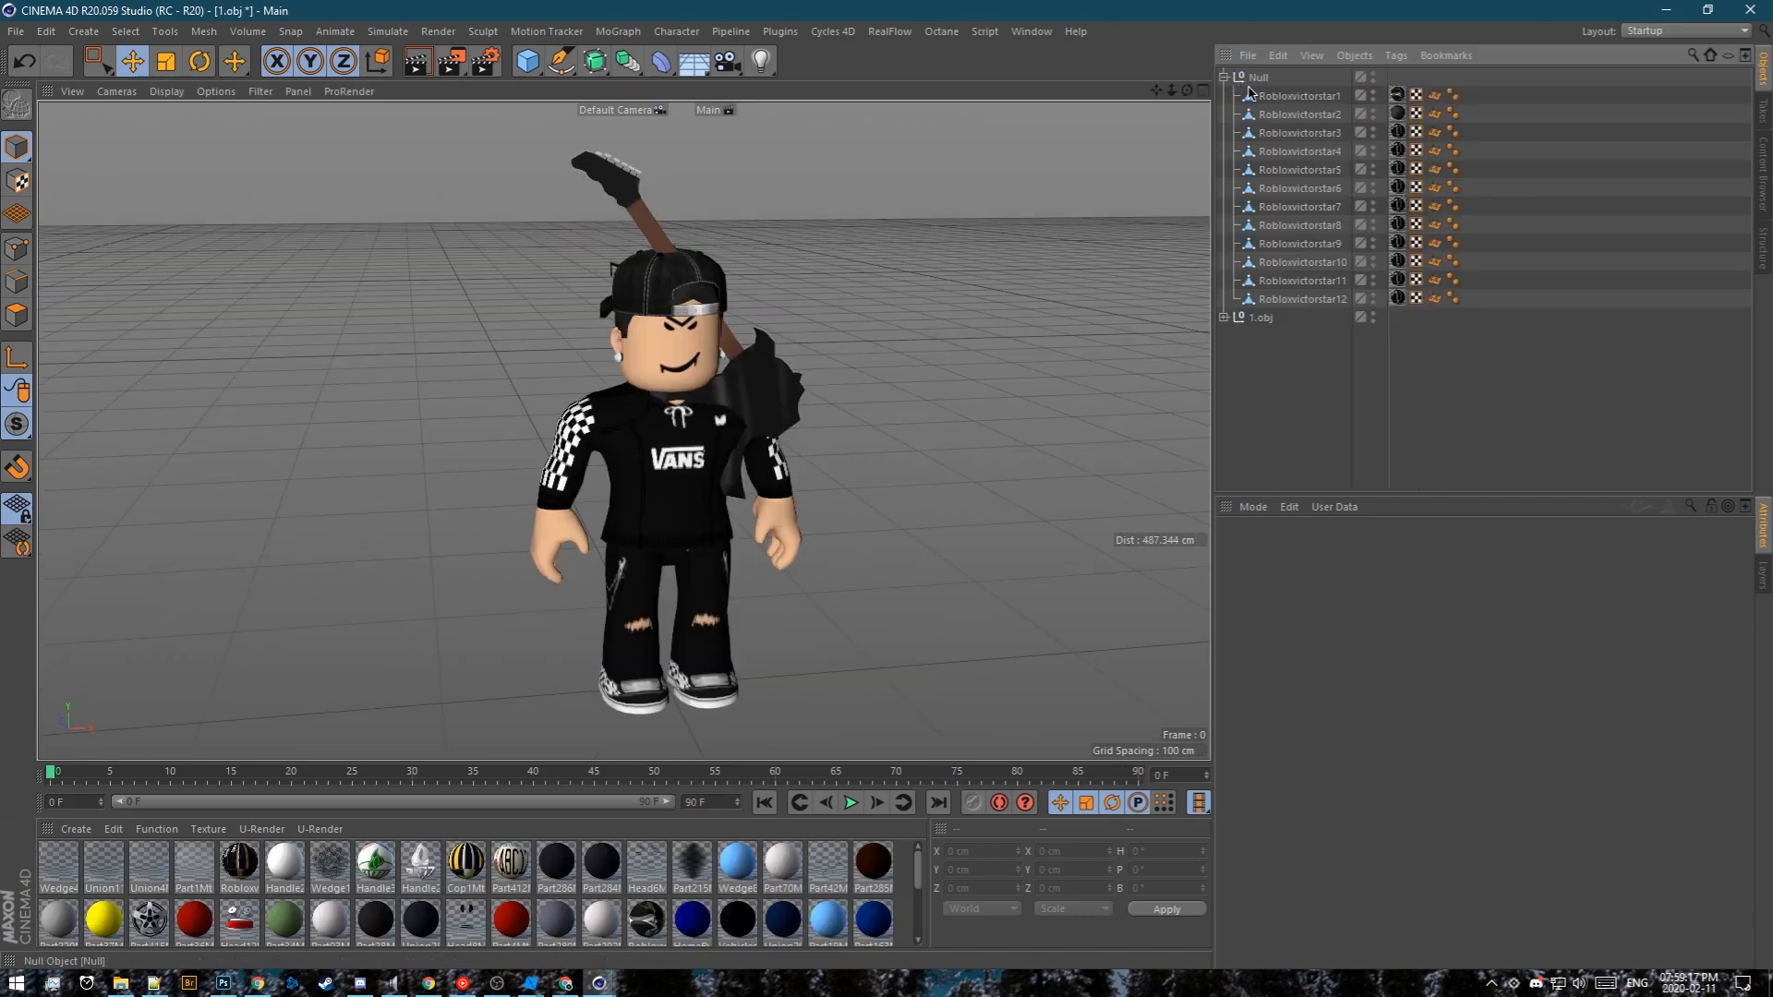
{"action": "left_click", "coordinate": [694, 340]}
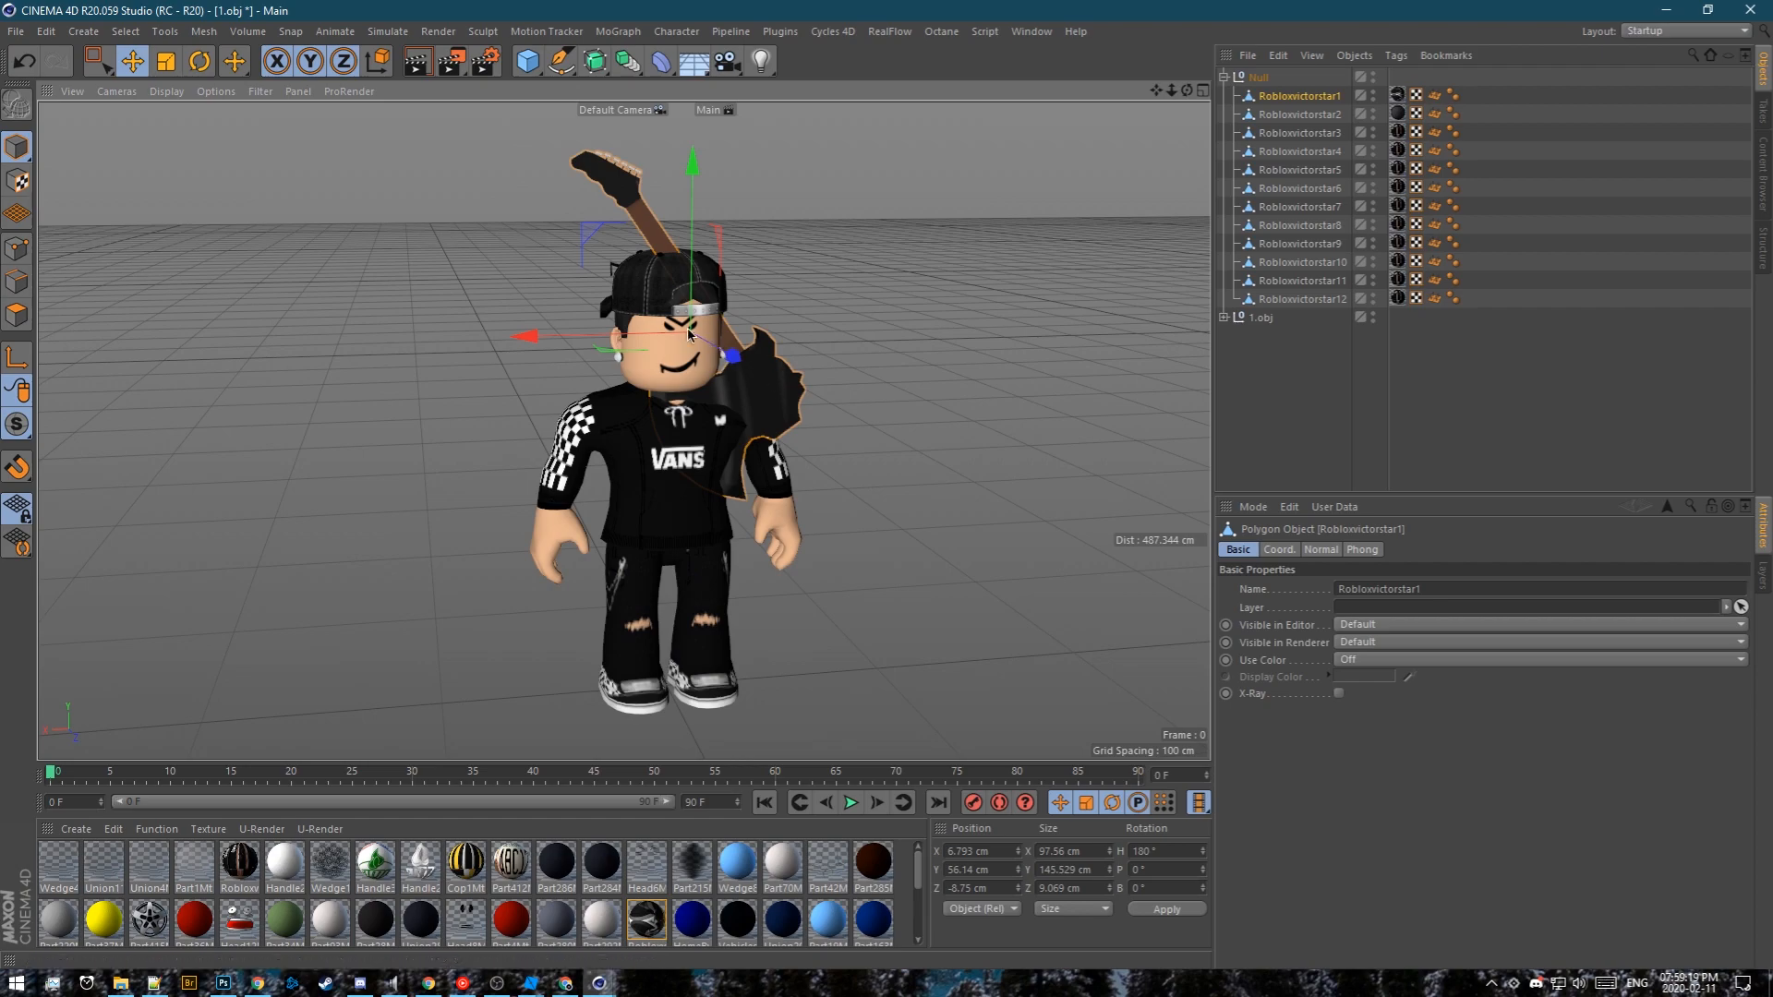
{"action": "scroll", "coordinate": [695, 340], "scroll_direction": "up", "scroll_amount": 3}
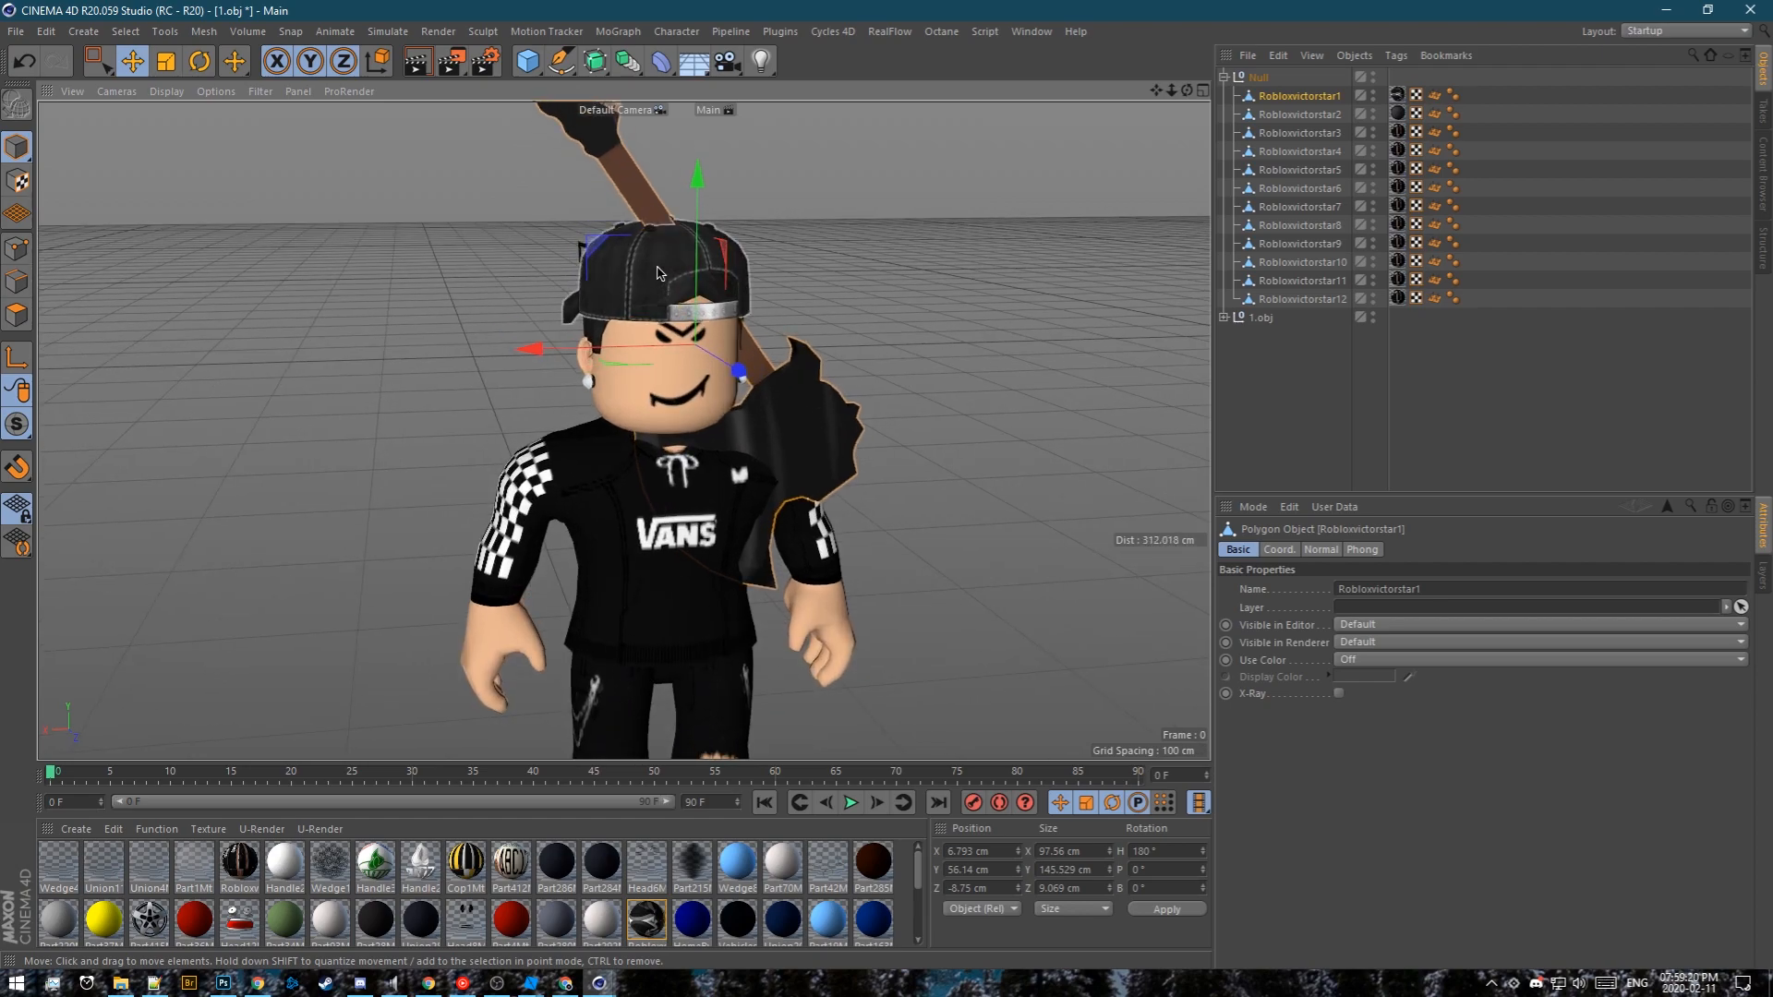
{"action": "left_click", "coordinate": [659, 273], "text": "shift"}
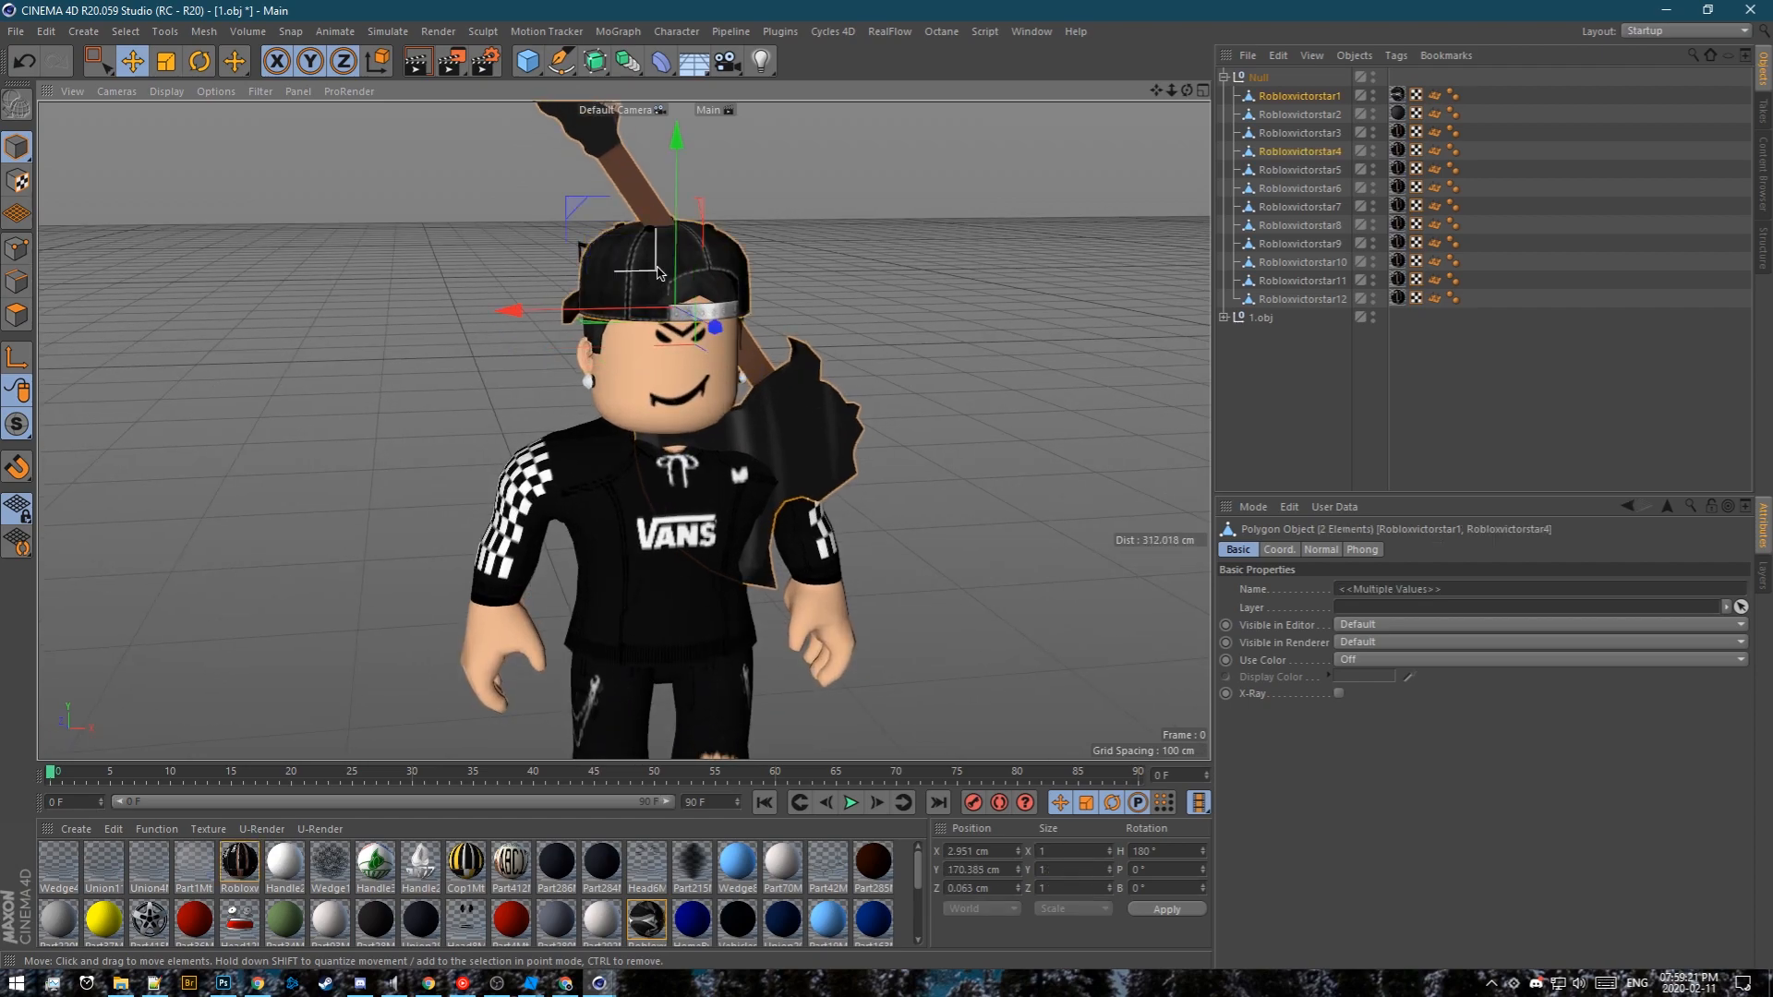
{"action": "left_click", "coordinate": [585, 359], "text": "shift"}
{"action": "left_click", "coordinate": [585, 360], "text": "shift"}
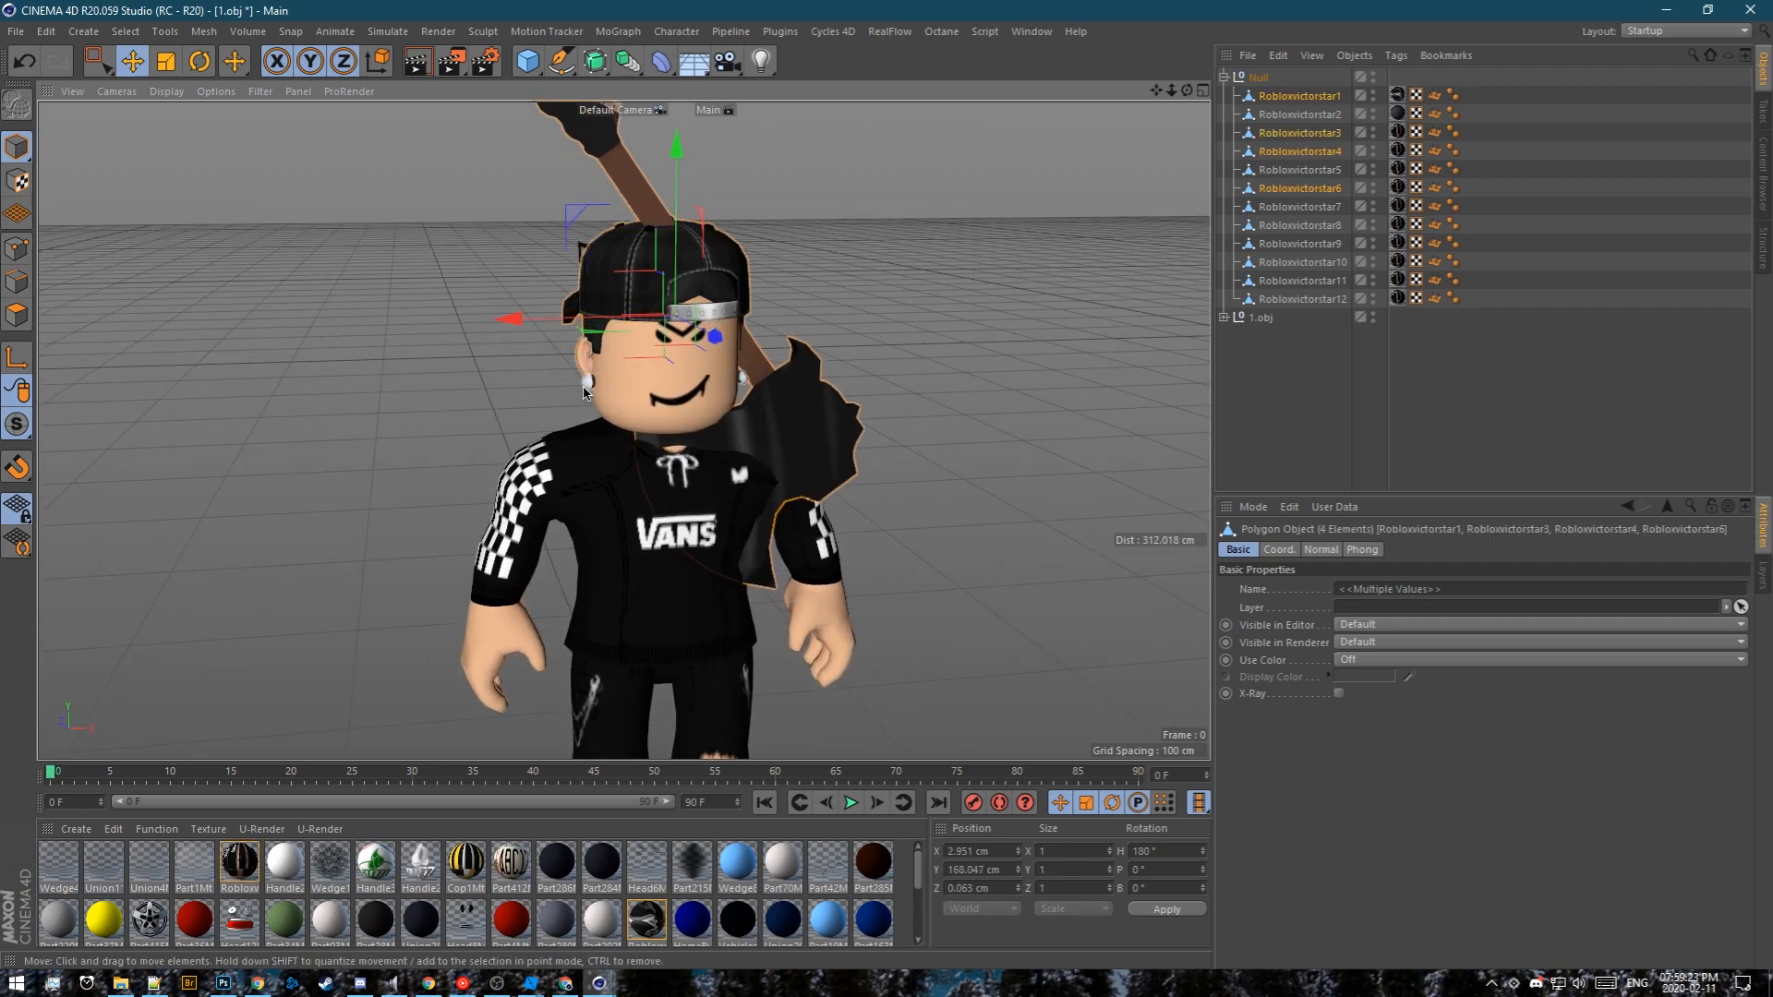
{"action": "left_click", "coordinate": [586, 388], "text": "shift"}
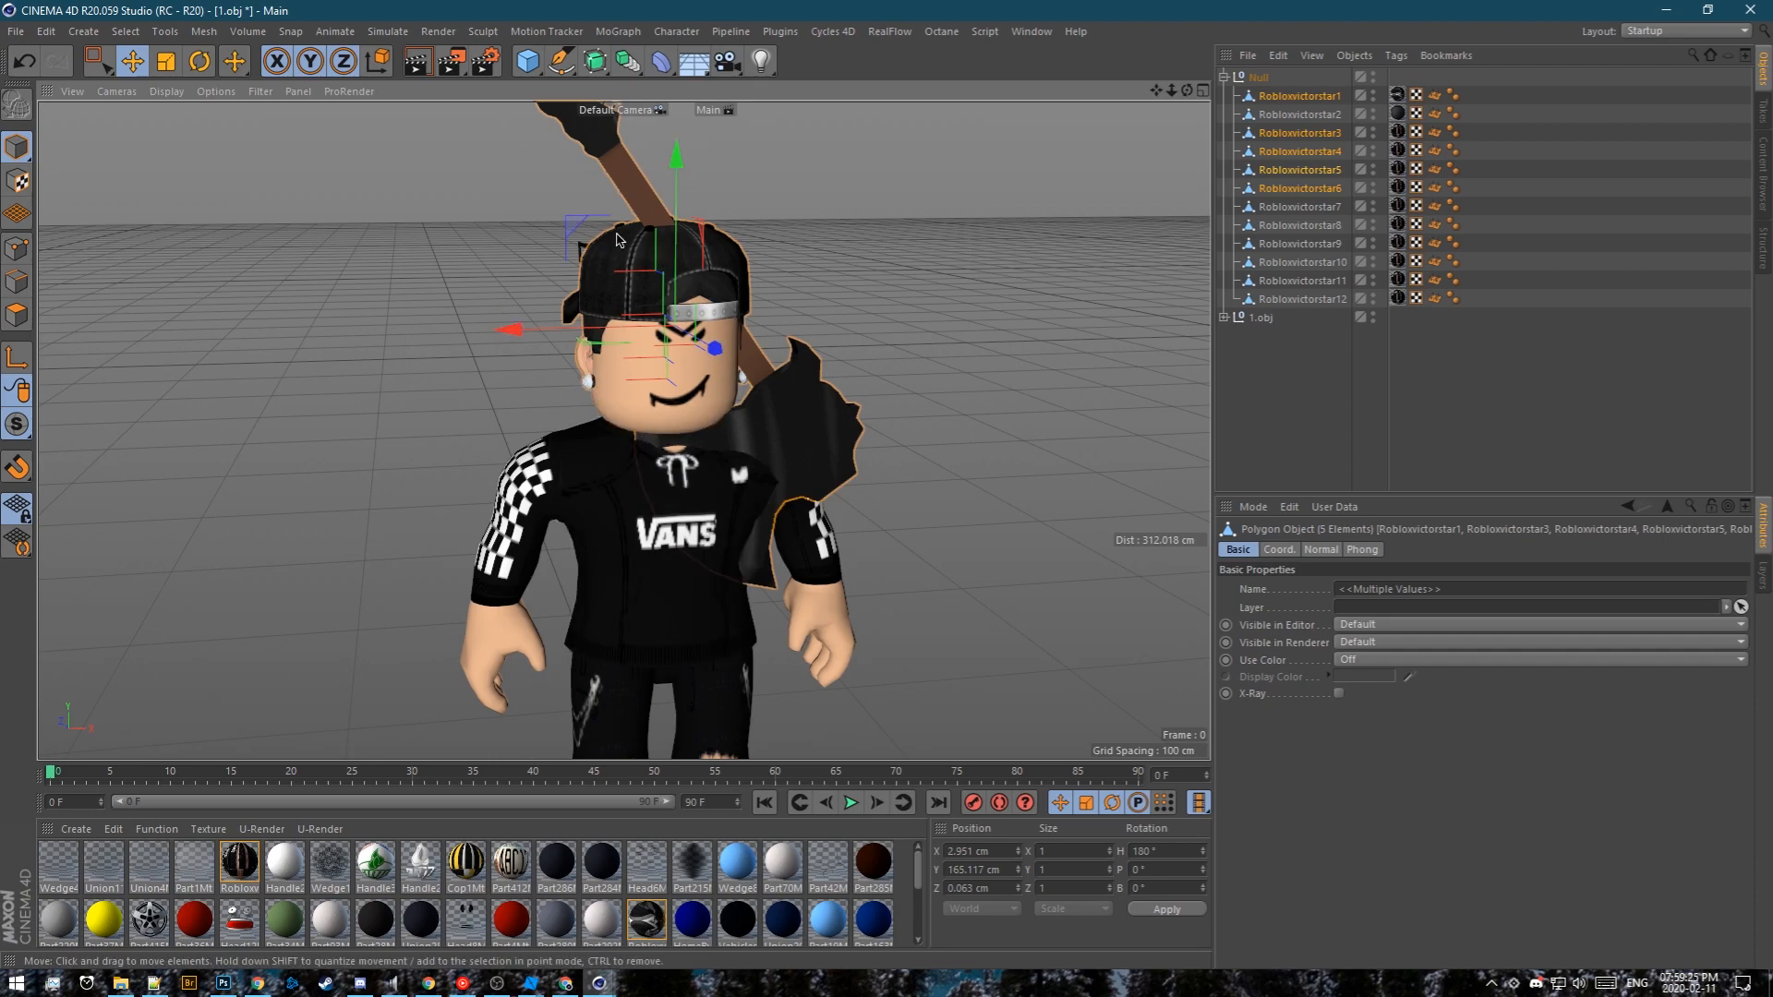
{"action": "left_click", "coordinate": [582, 249], "text": "shift"}
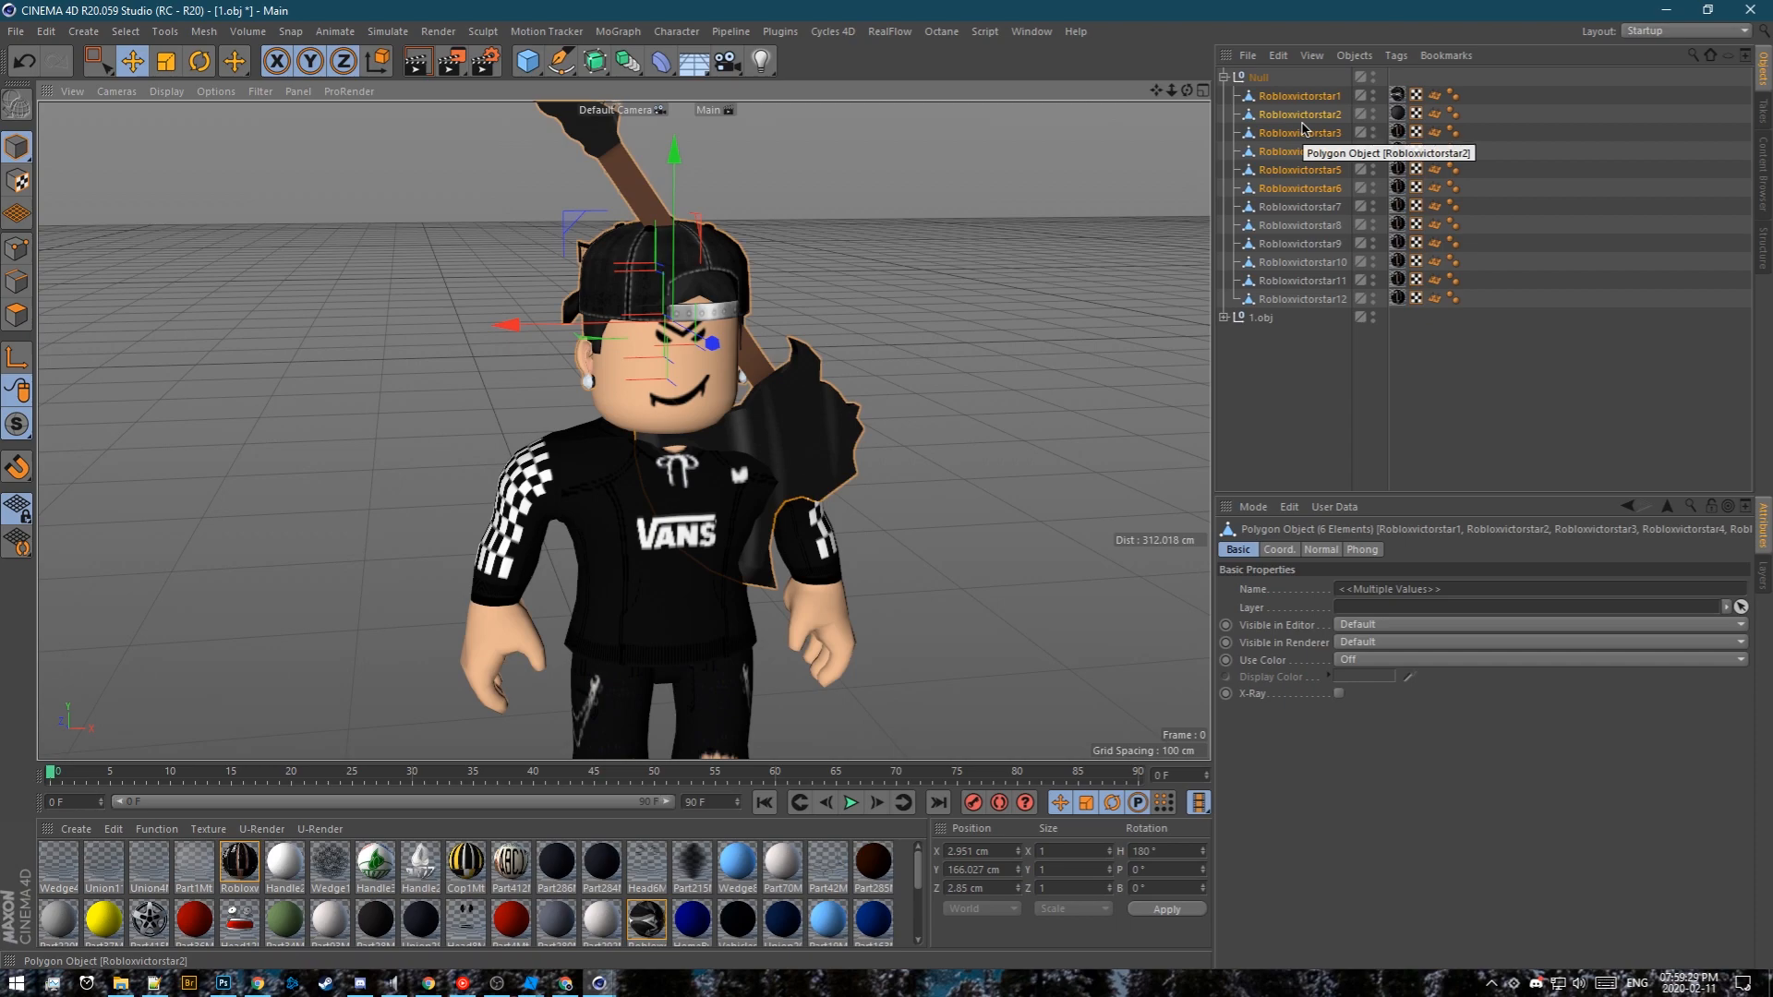
{"action": "key", "text": "alt+g"}
{"action": "left_click", "coordinate": [1338, 589]}
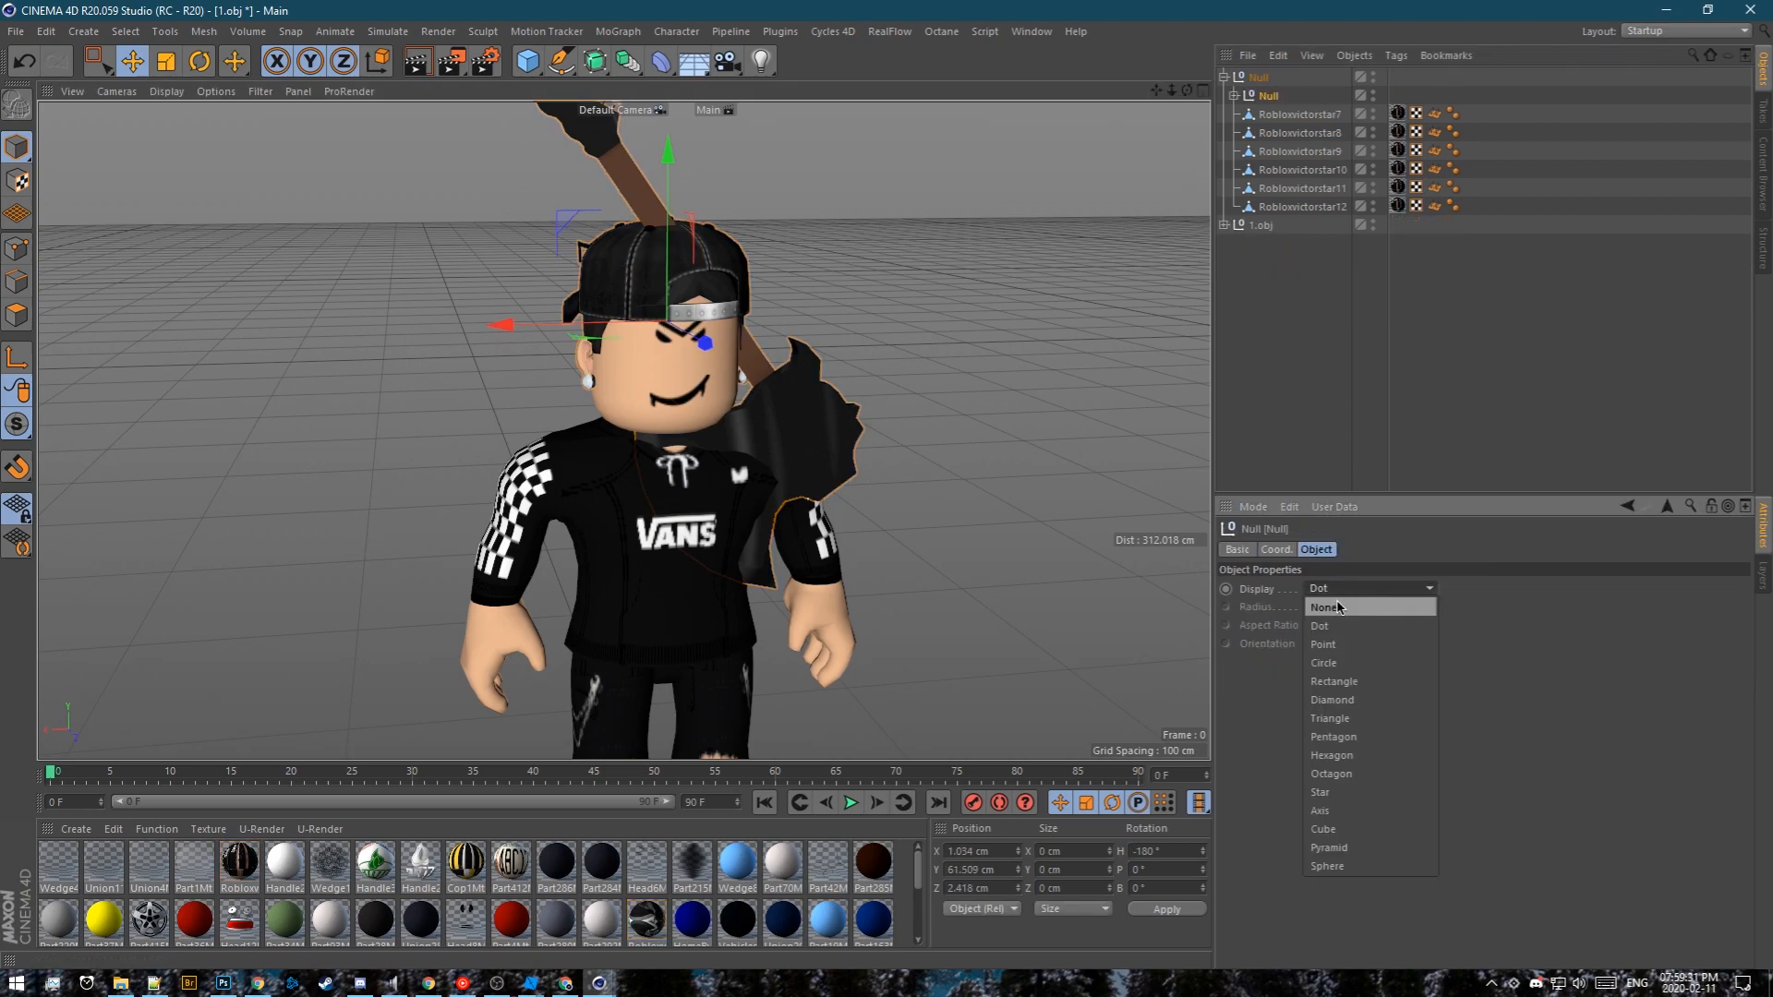
{"action": "left_click", "coordinate": [1338, 601]}
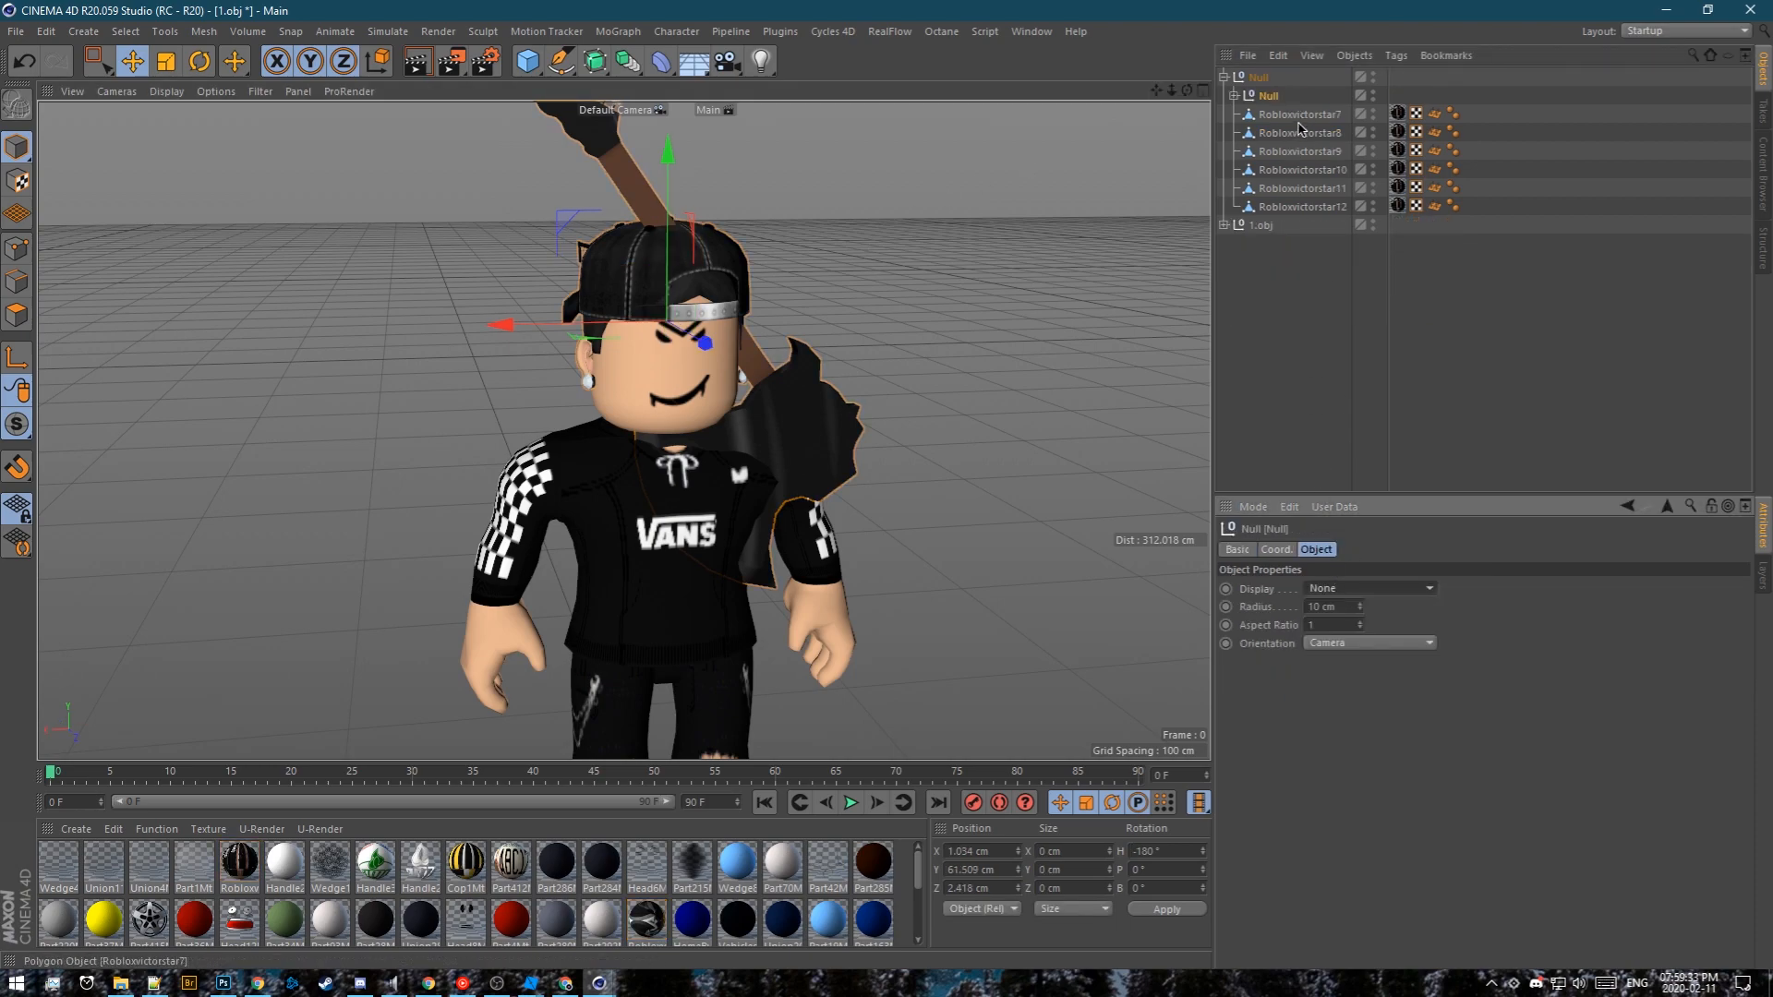
Move only the axis of the character's parent null to Y 0 cm using axis modification, and leave axis mode
{"action": "left_click", "coordinate": [1268, 95]}
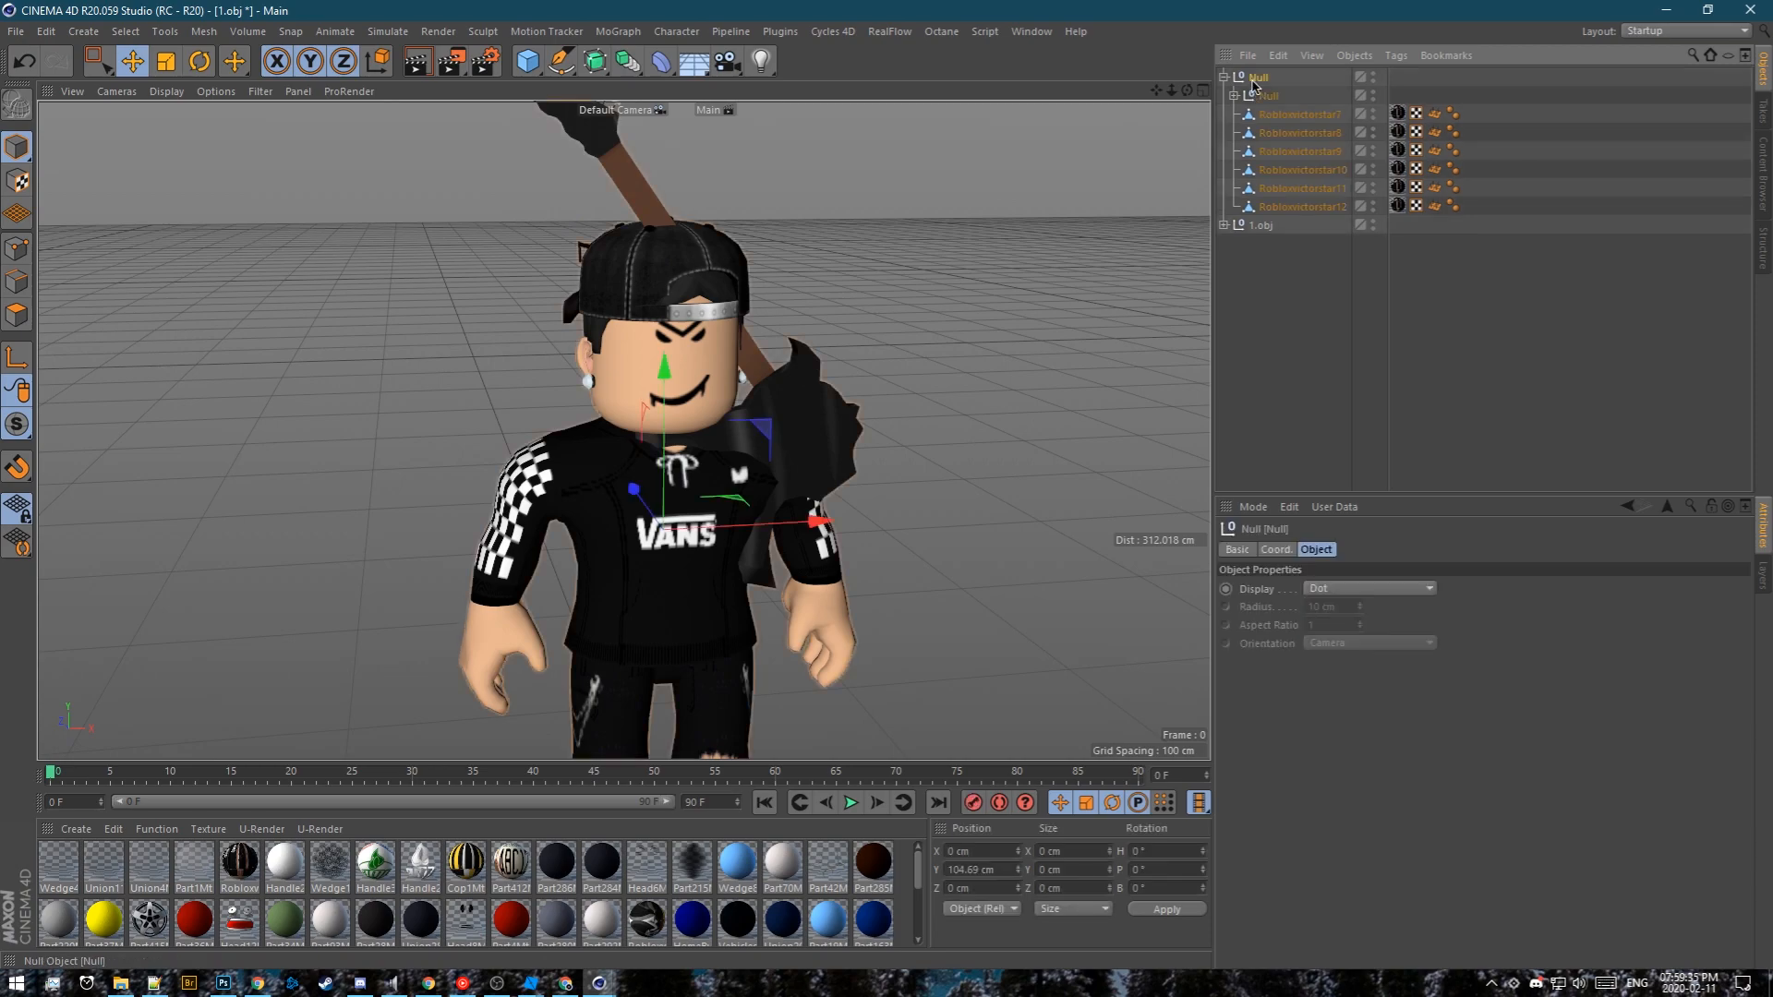
{"action": "scroll", "coordinate": [761, 489], "scroll_direction": "down", "scroll_amount": 3}
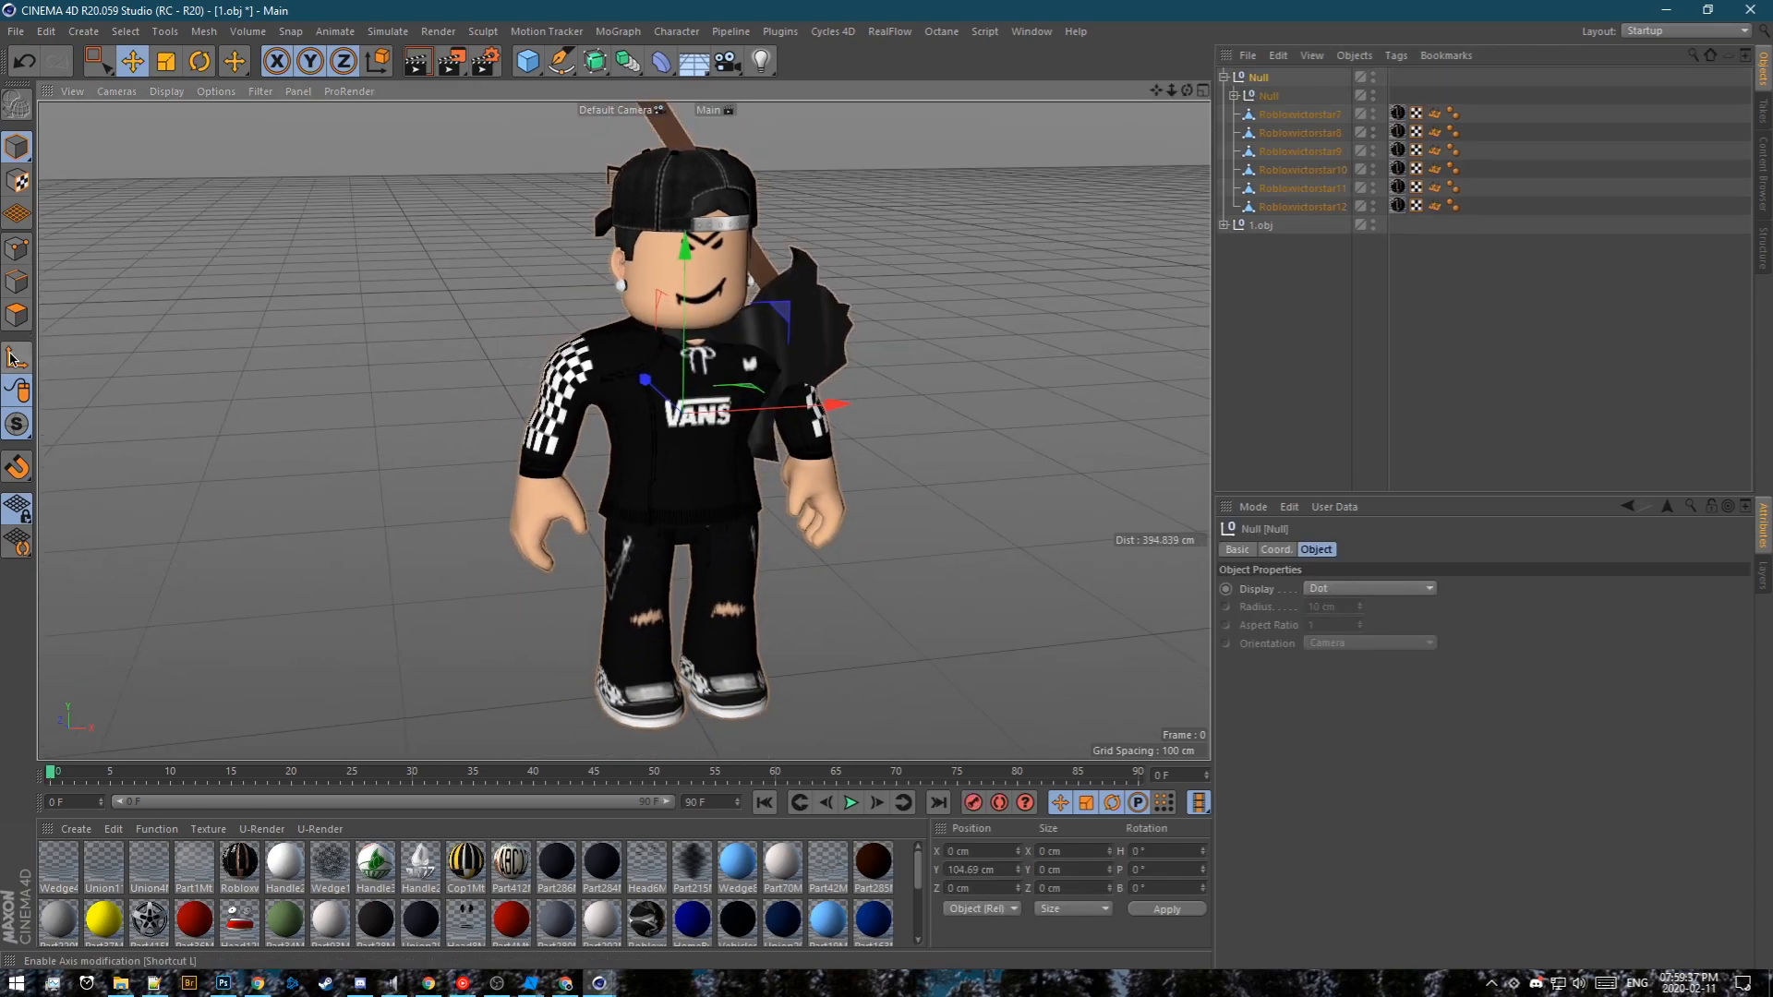
{"action": "left_click", "coordinate": [13, 358]}
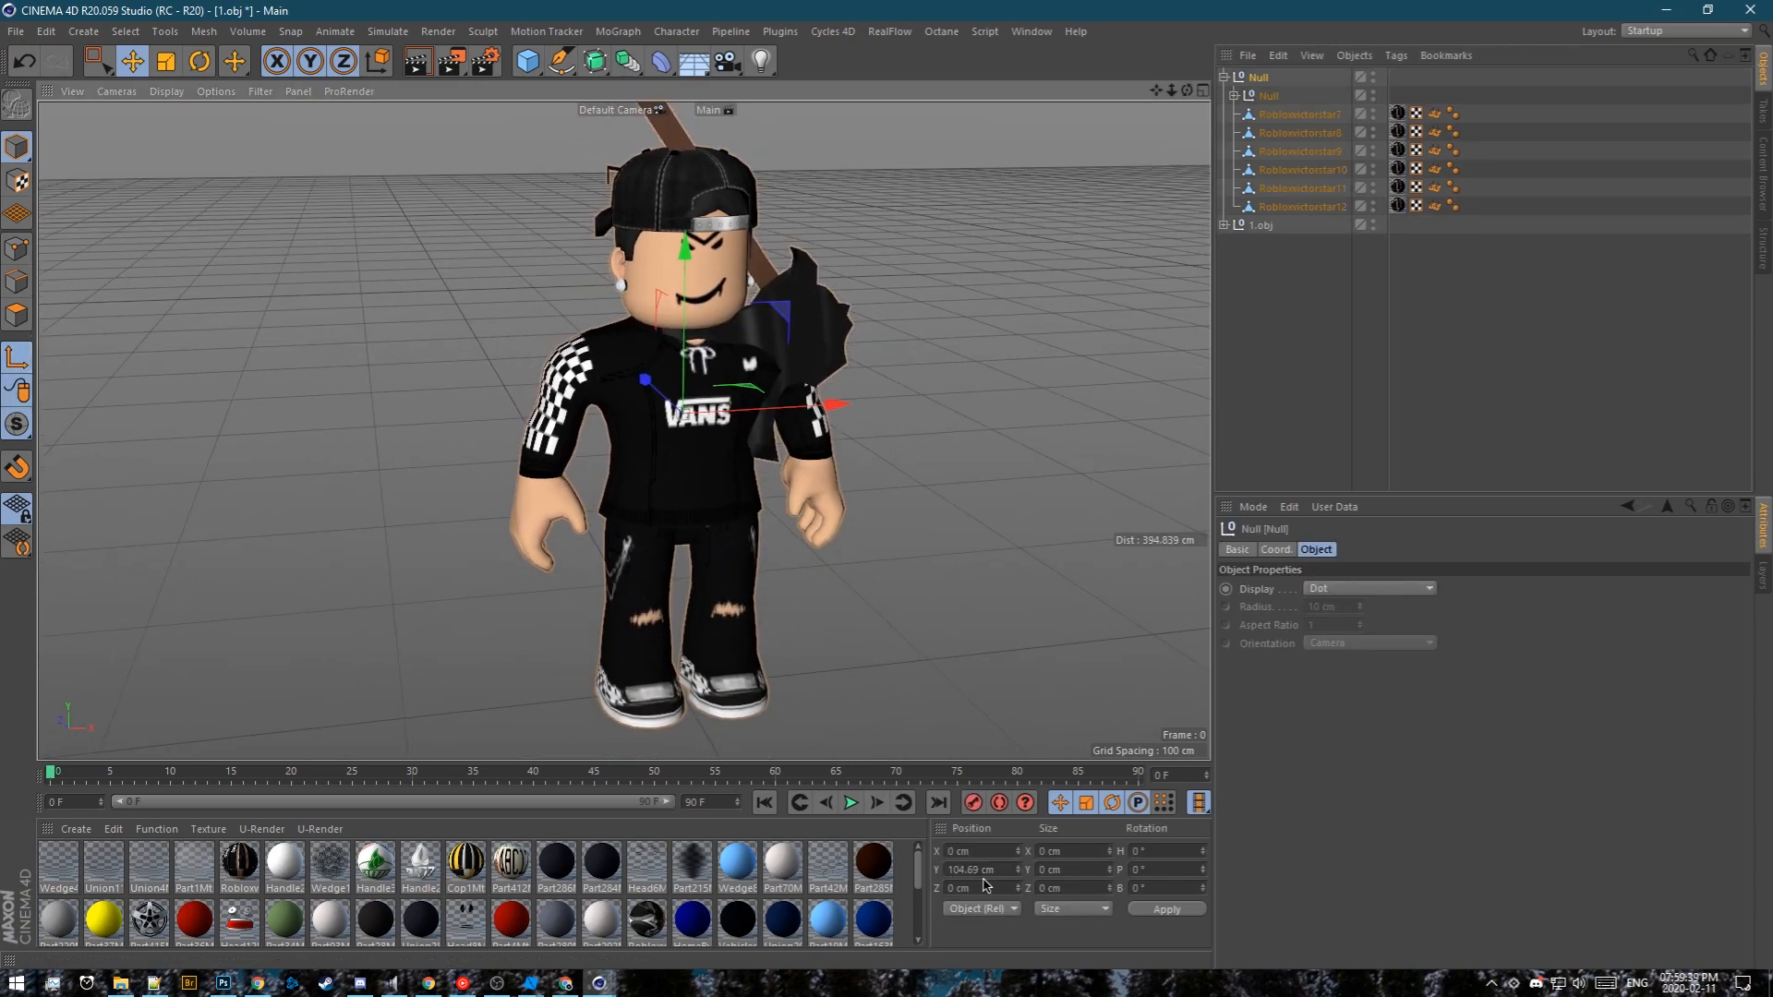
{"action": "left_click", "coordinate": [986, 869]}
{"action": "left_click", "coordinate": [16, 358]}
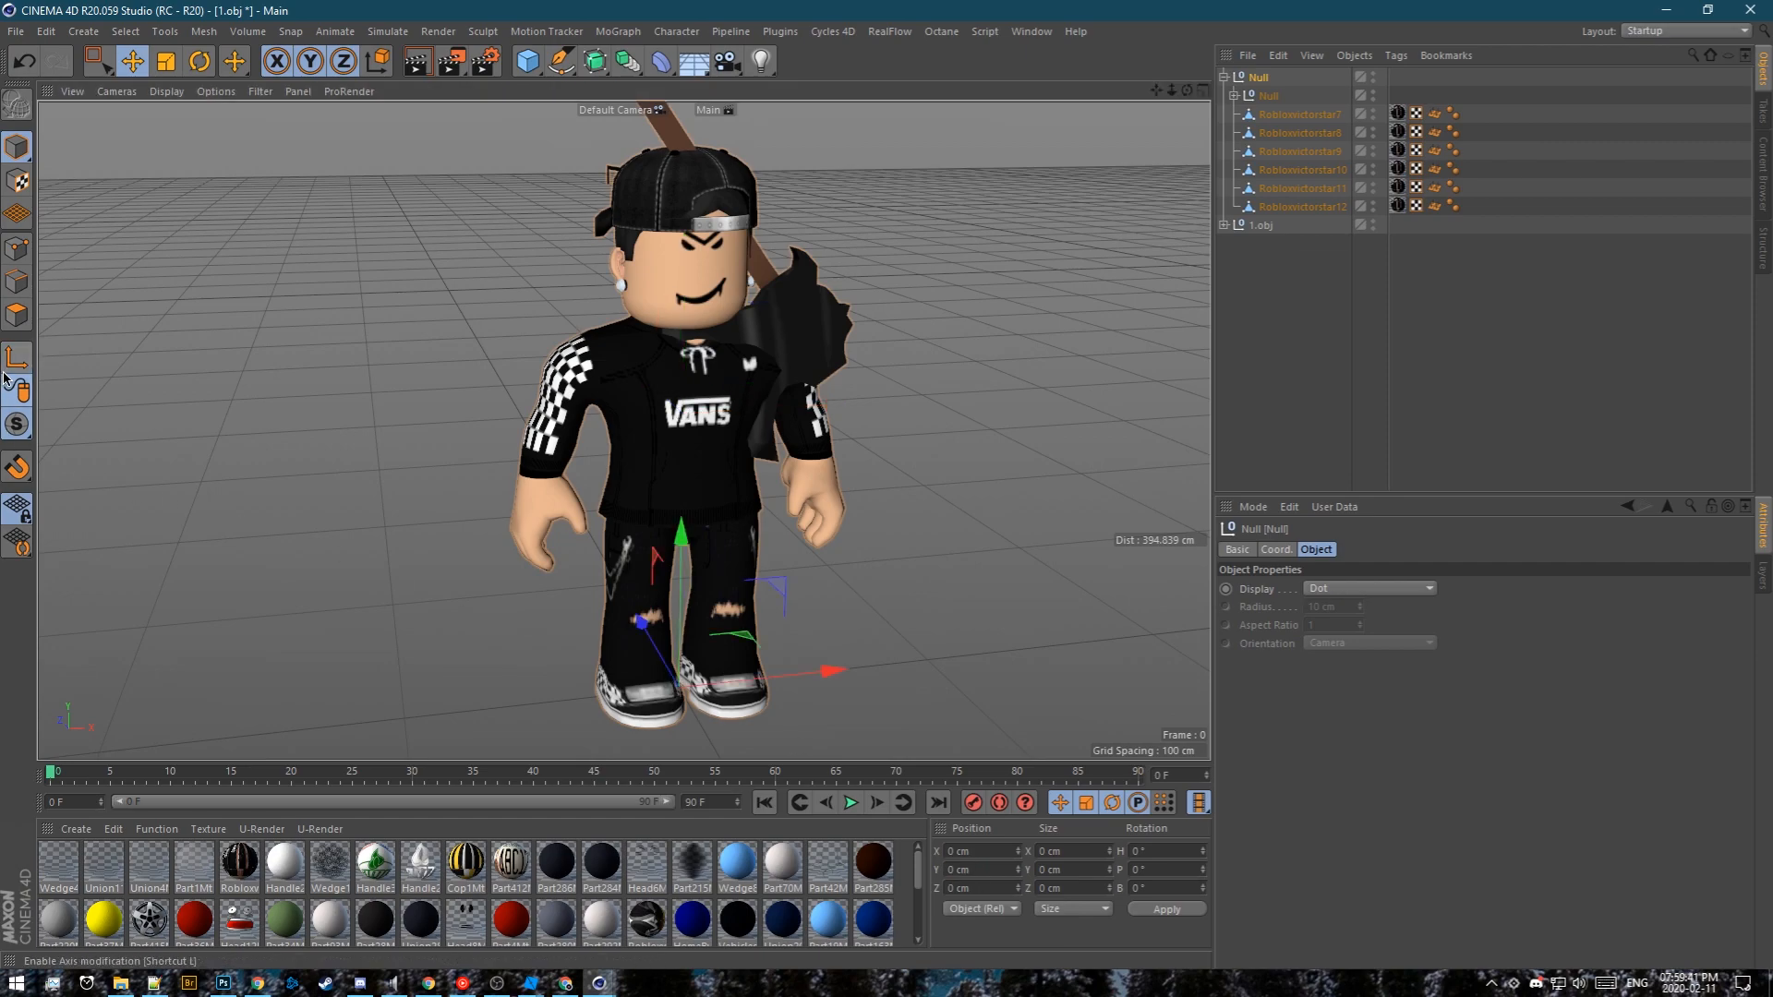
Show the four-view layout, frame the character in the side and front views, and hide 1.obj
{"action": "left_click", "coordinate": [387, 434]}
{"action": "scroll", "coordinate": [718, 362], "scroll_direction": "down", "scroll_amount": 1}
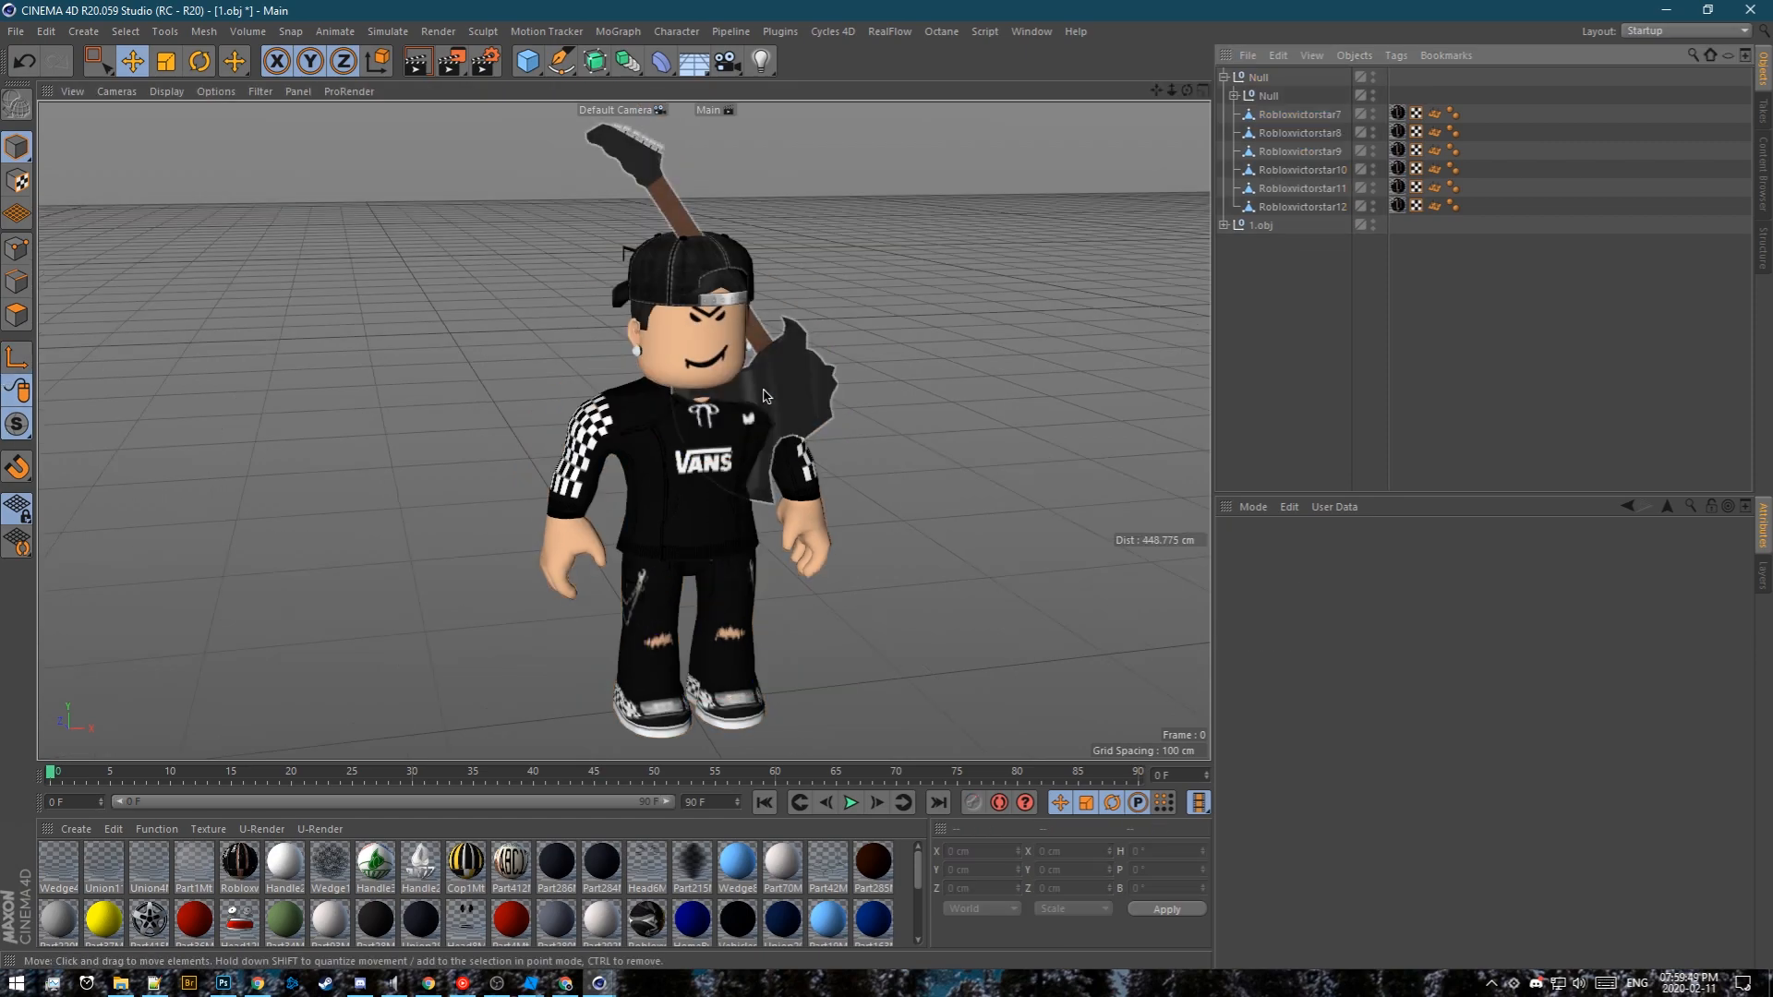
{"action": "middle_click", "coordinate": [763, 396]}
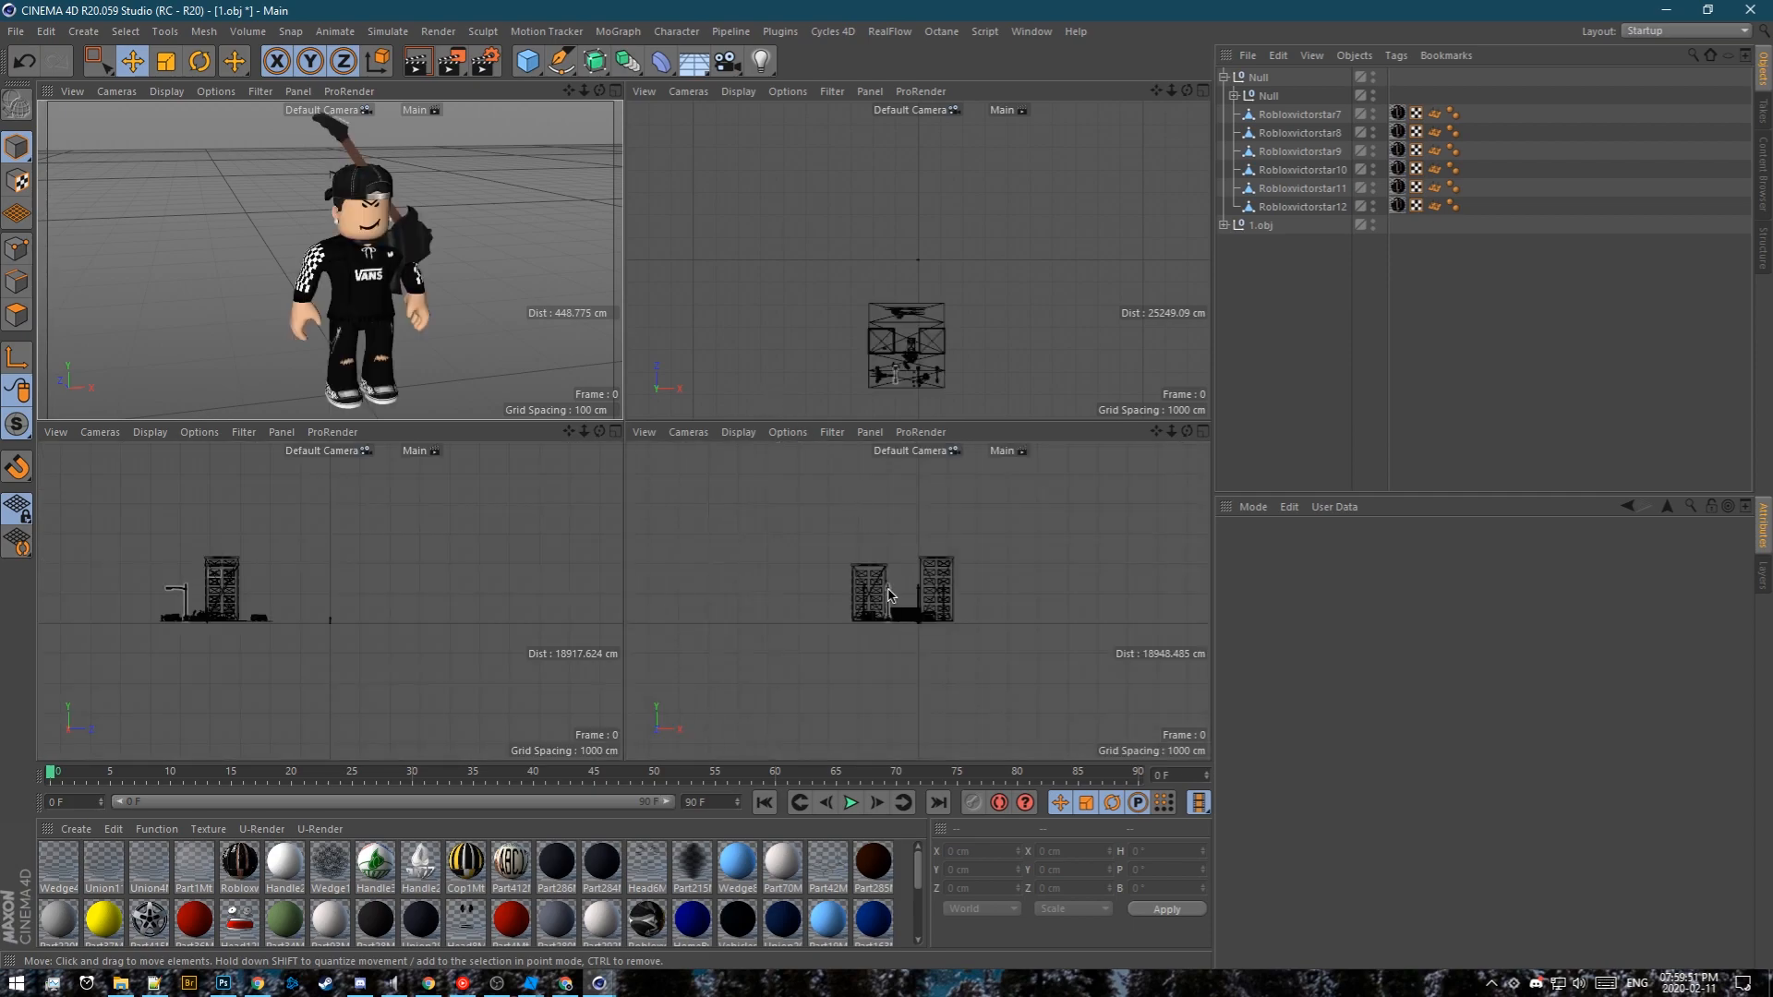
{"action": "scroll", "coordinate": [331, 621], "scroll_direction": "up", "scroll_amount": 15}
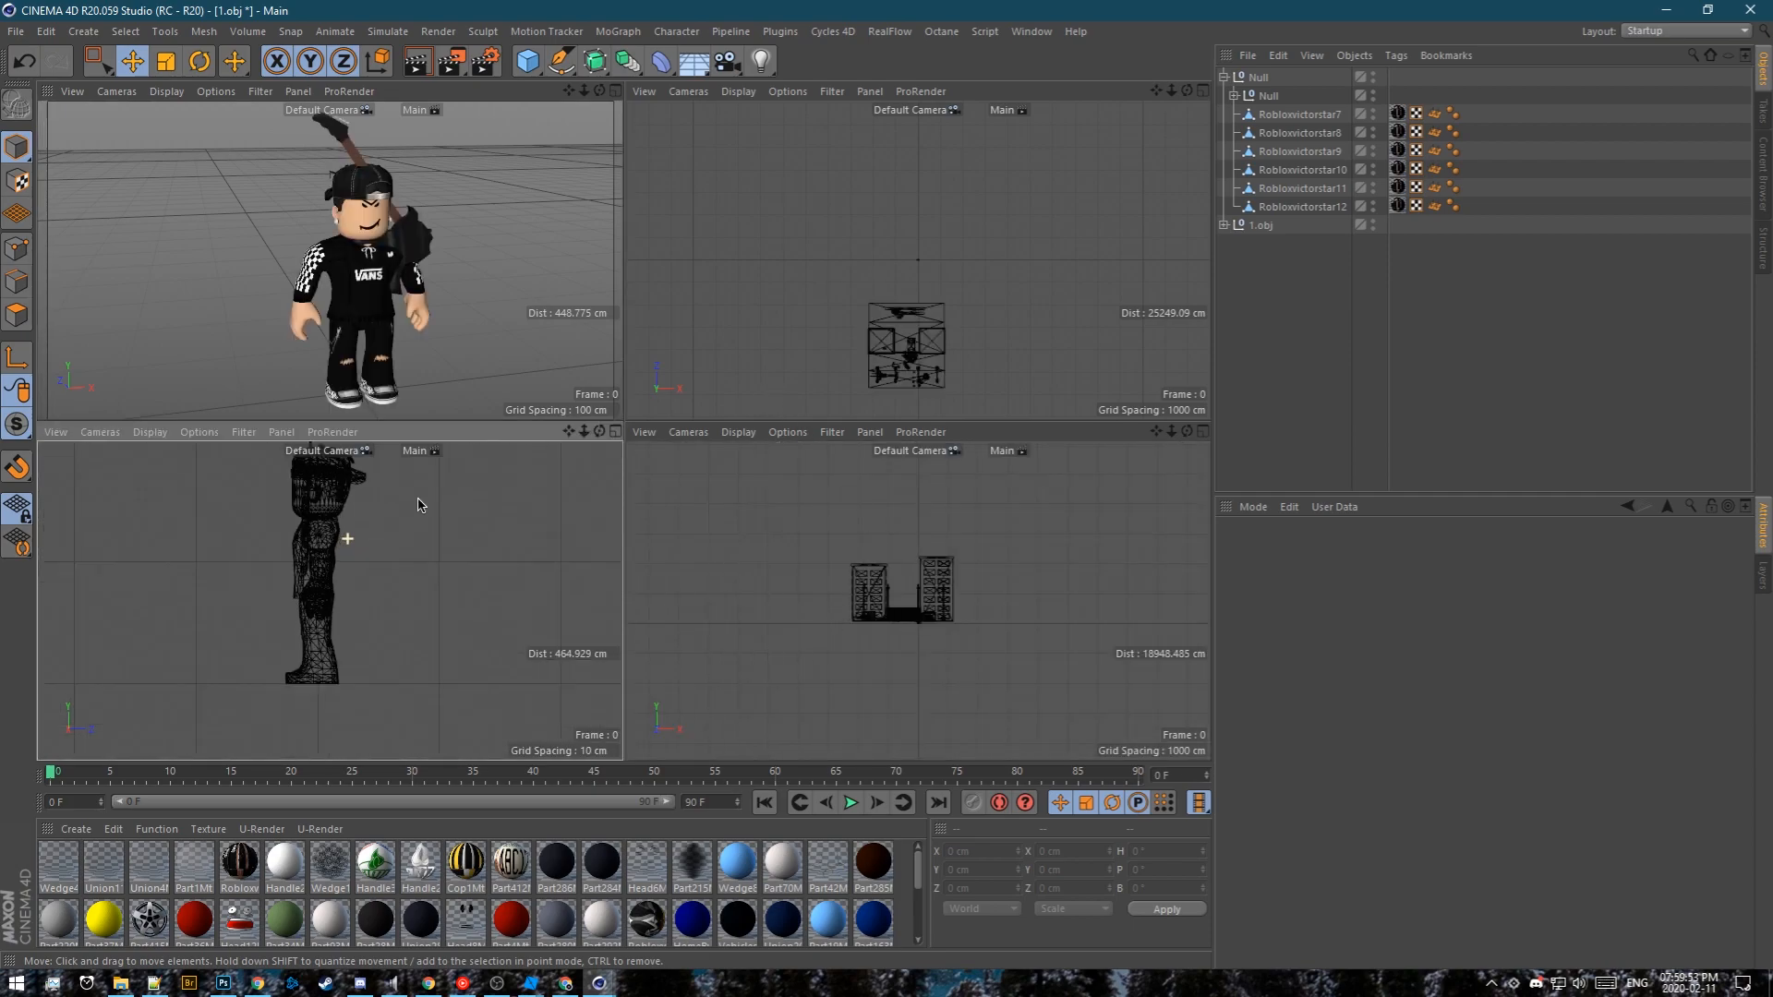
{"action": "scroll", "coordinate": [358, 605], "scroll_direction": "down", "scroll_amount": 1}
{"action": "scroll", "coordinate": [890, 617], "scroll_direction": "up", "scroll_amount": 10}
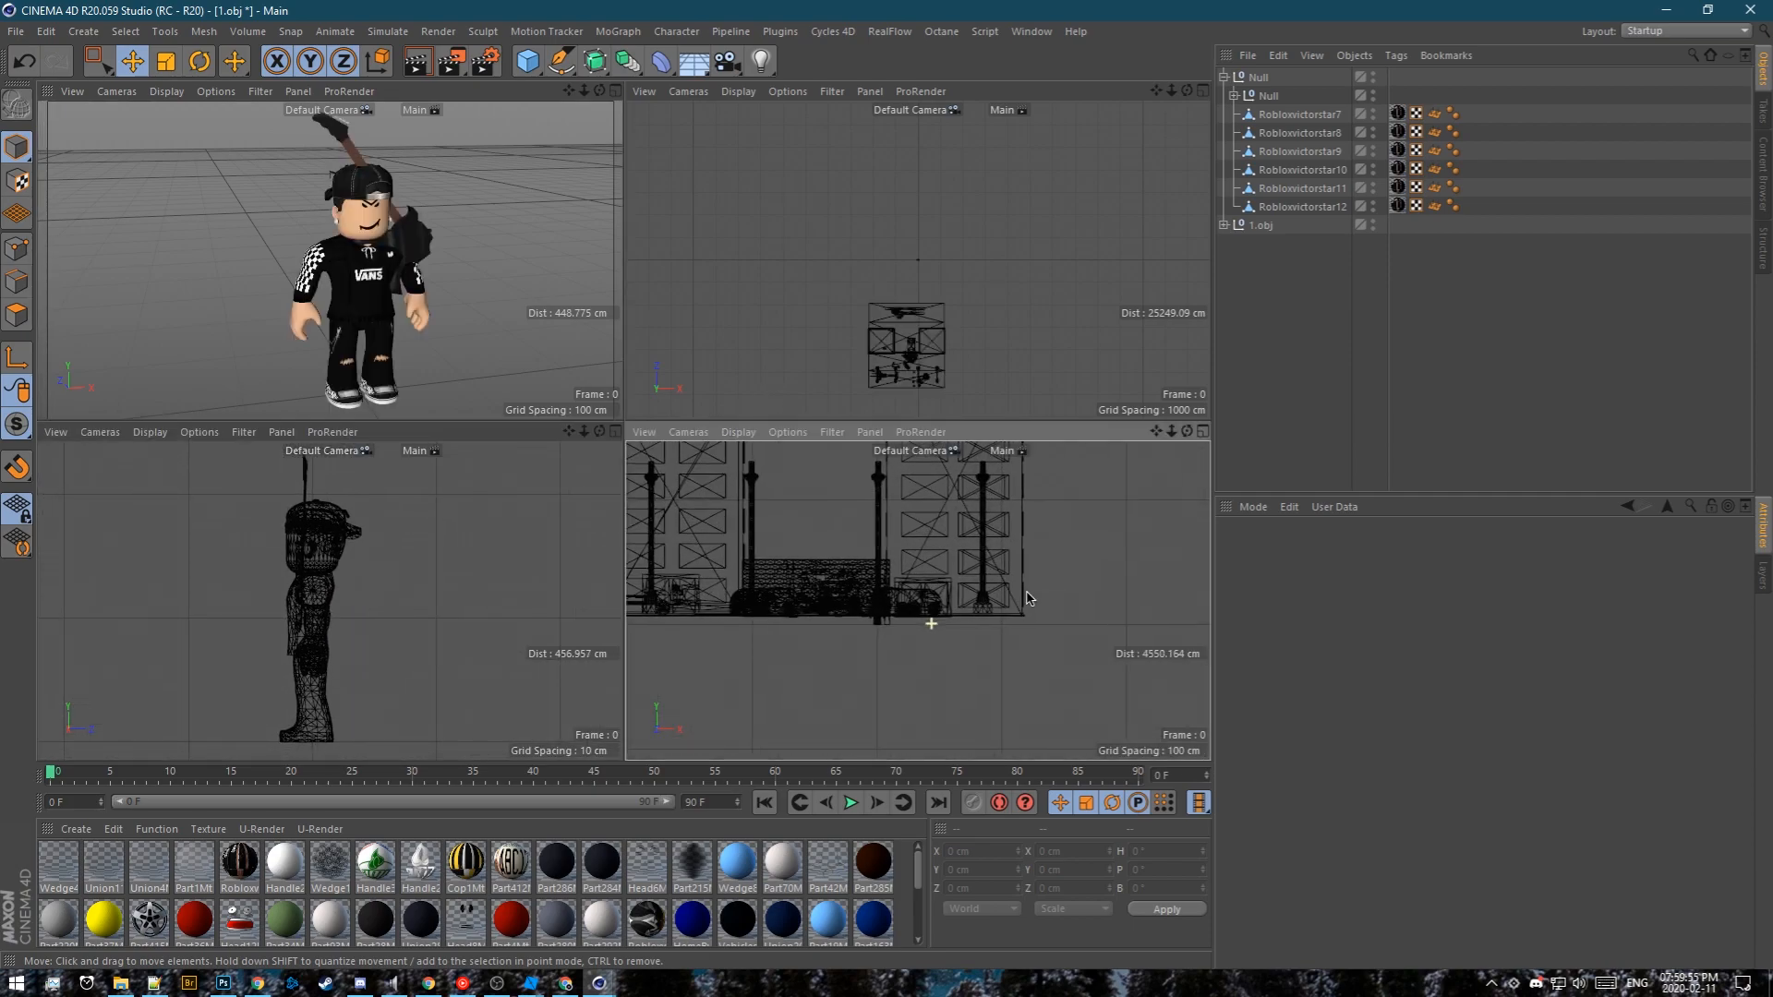
{"action": "left_click", "coordinate": [1374, 224]}
{"action": "scroll", "coordinate": [974, 596], "scroll_direction": "up", "scroll_amount": 3}
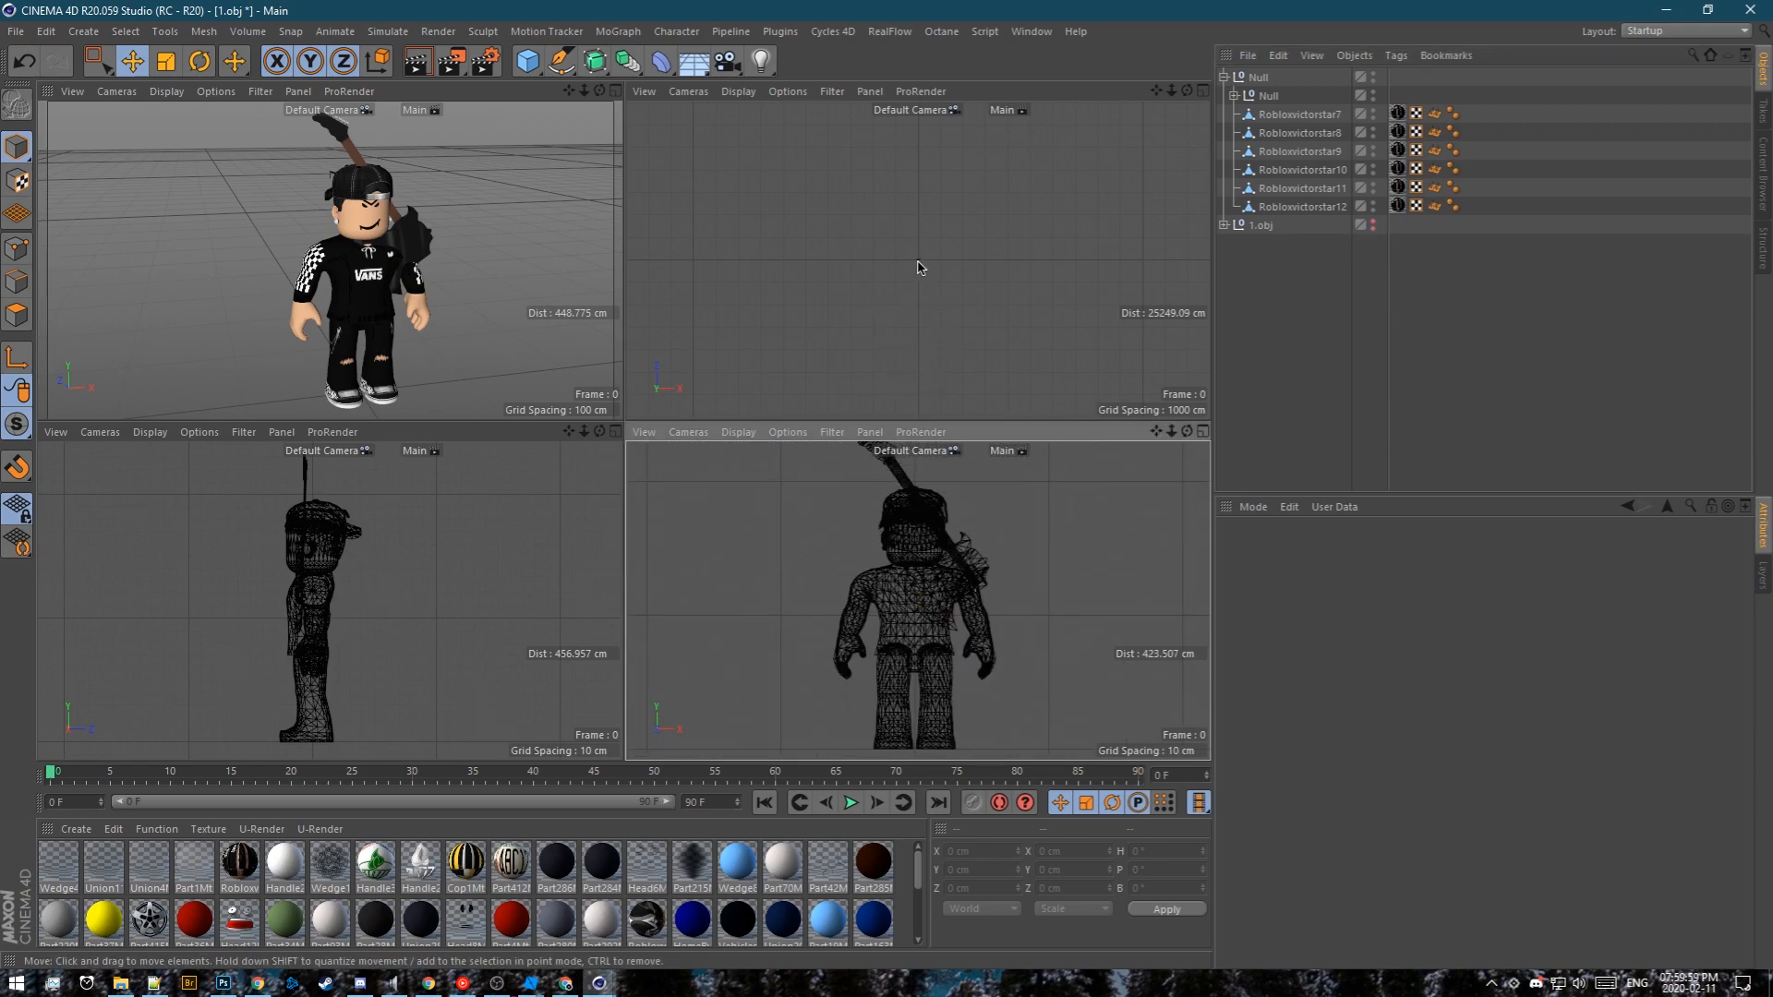
Select the guitar mesh in the accessories null and rename it guitar
{"action": "scroll", "coordinate": [917, 268], "scroll_direction": "up", "scroll_amount": 15}
{"action": "left_click_drag", "start_coordinate": [414, 259], "coordinate": [409, 240], "text": "alt"}
{"action": "left_click", "coordinate": [409, 241]}
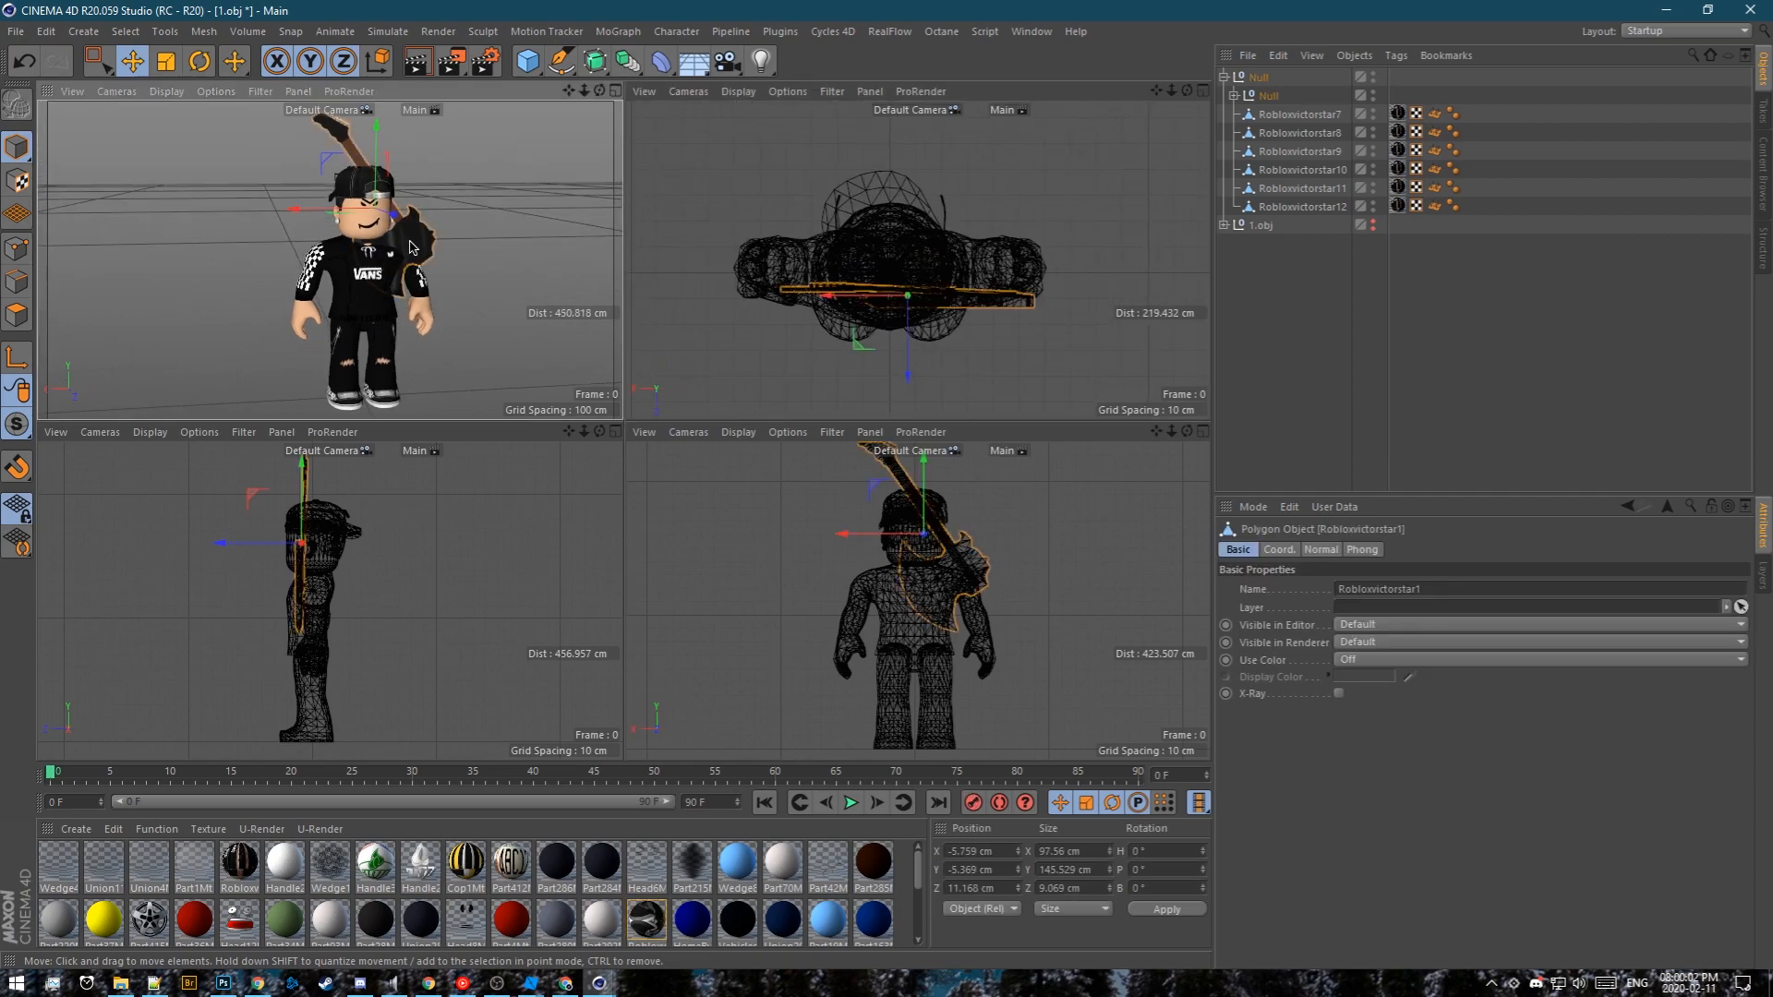
{"action": "left_click", "coordinate": [1235, 95]}
{"action": "double_click", "coordinate": [1310, 114]}
{"action": "type", "text": "guitar"}
{"action": "key", "text": "Return"}
Move the guitar behind the character's back, to about X 9.4, Y -32.3, Z -14.9 cm
{"action": "left_click_drag", "start_coordinate": [1047, 511], "coordinate": [1015, 583]}
{"action": "scroll", "coordinate": [446, 602], "scroll_direction": "up", "scroll_amount": 3}
{"action": "left_click_drag", "start_coordinate": [446, 602], "coordinate": [383, 430]}
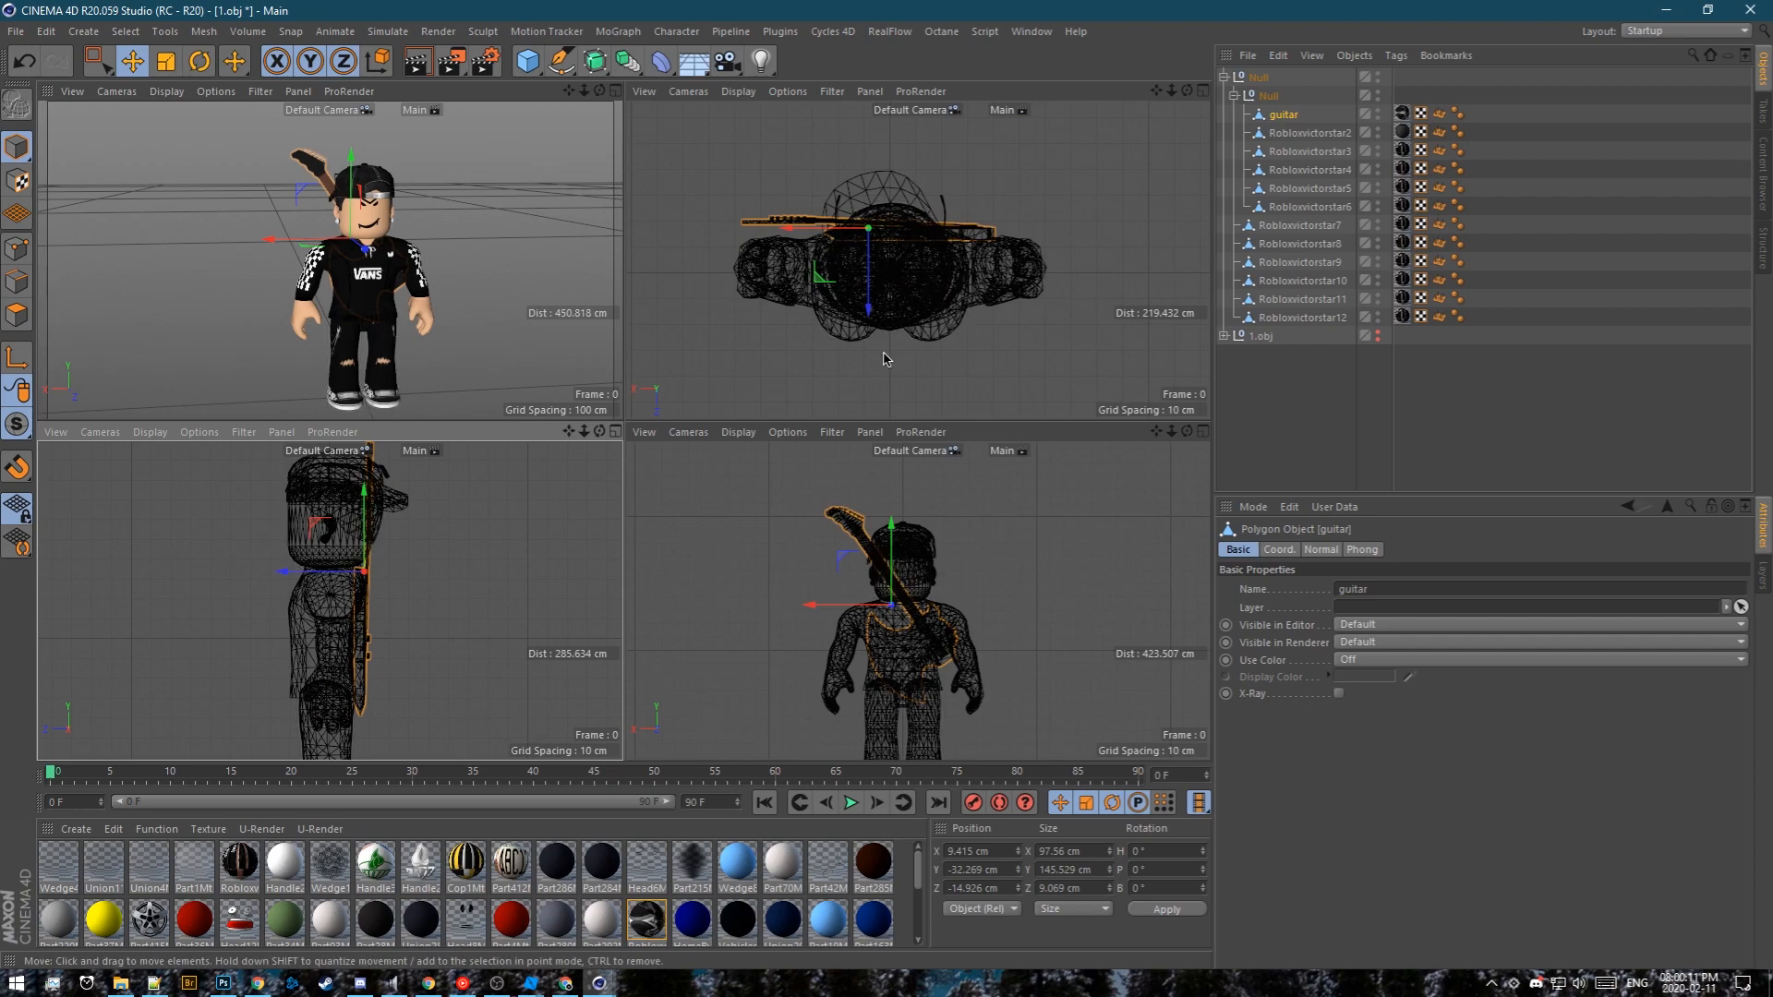
Rename the glasses mesh in the accessories null as glasses
{"action": "left_click", "coordinate": [1285, 137]}
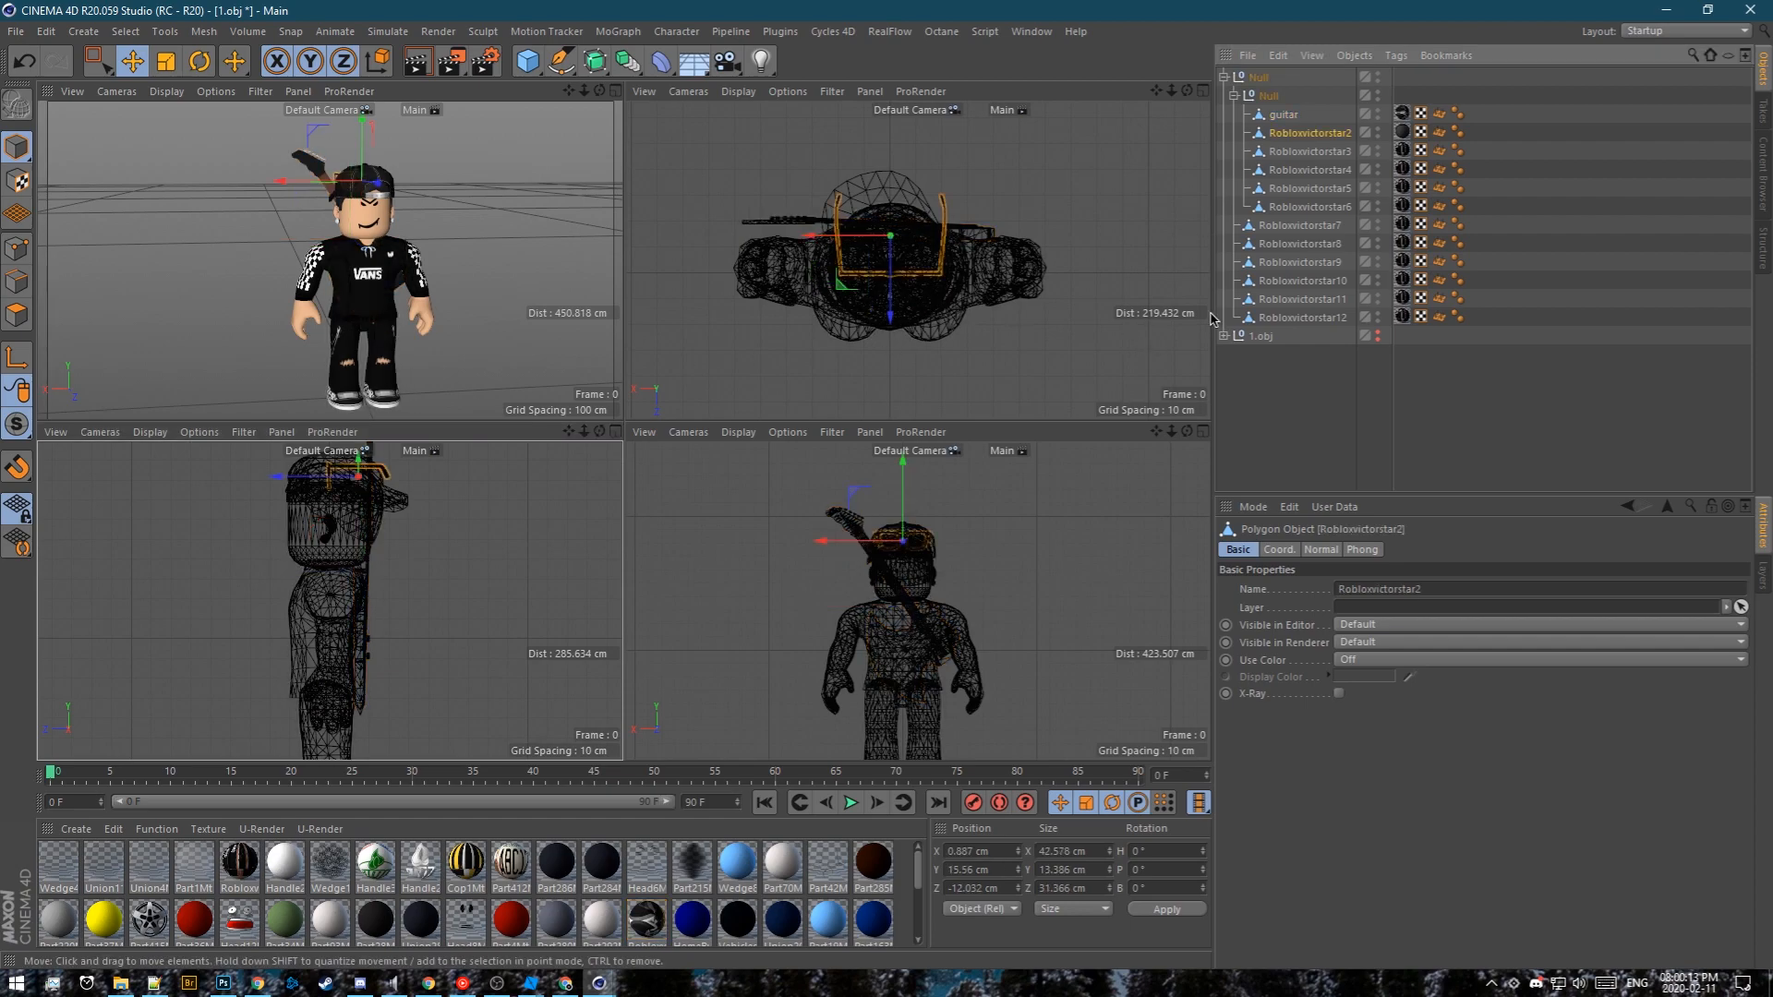
{"action": "double_click", "coordinate": [1325, 132]}
{"action": "type", "text": "glasse"}
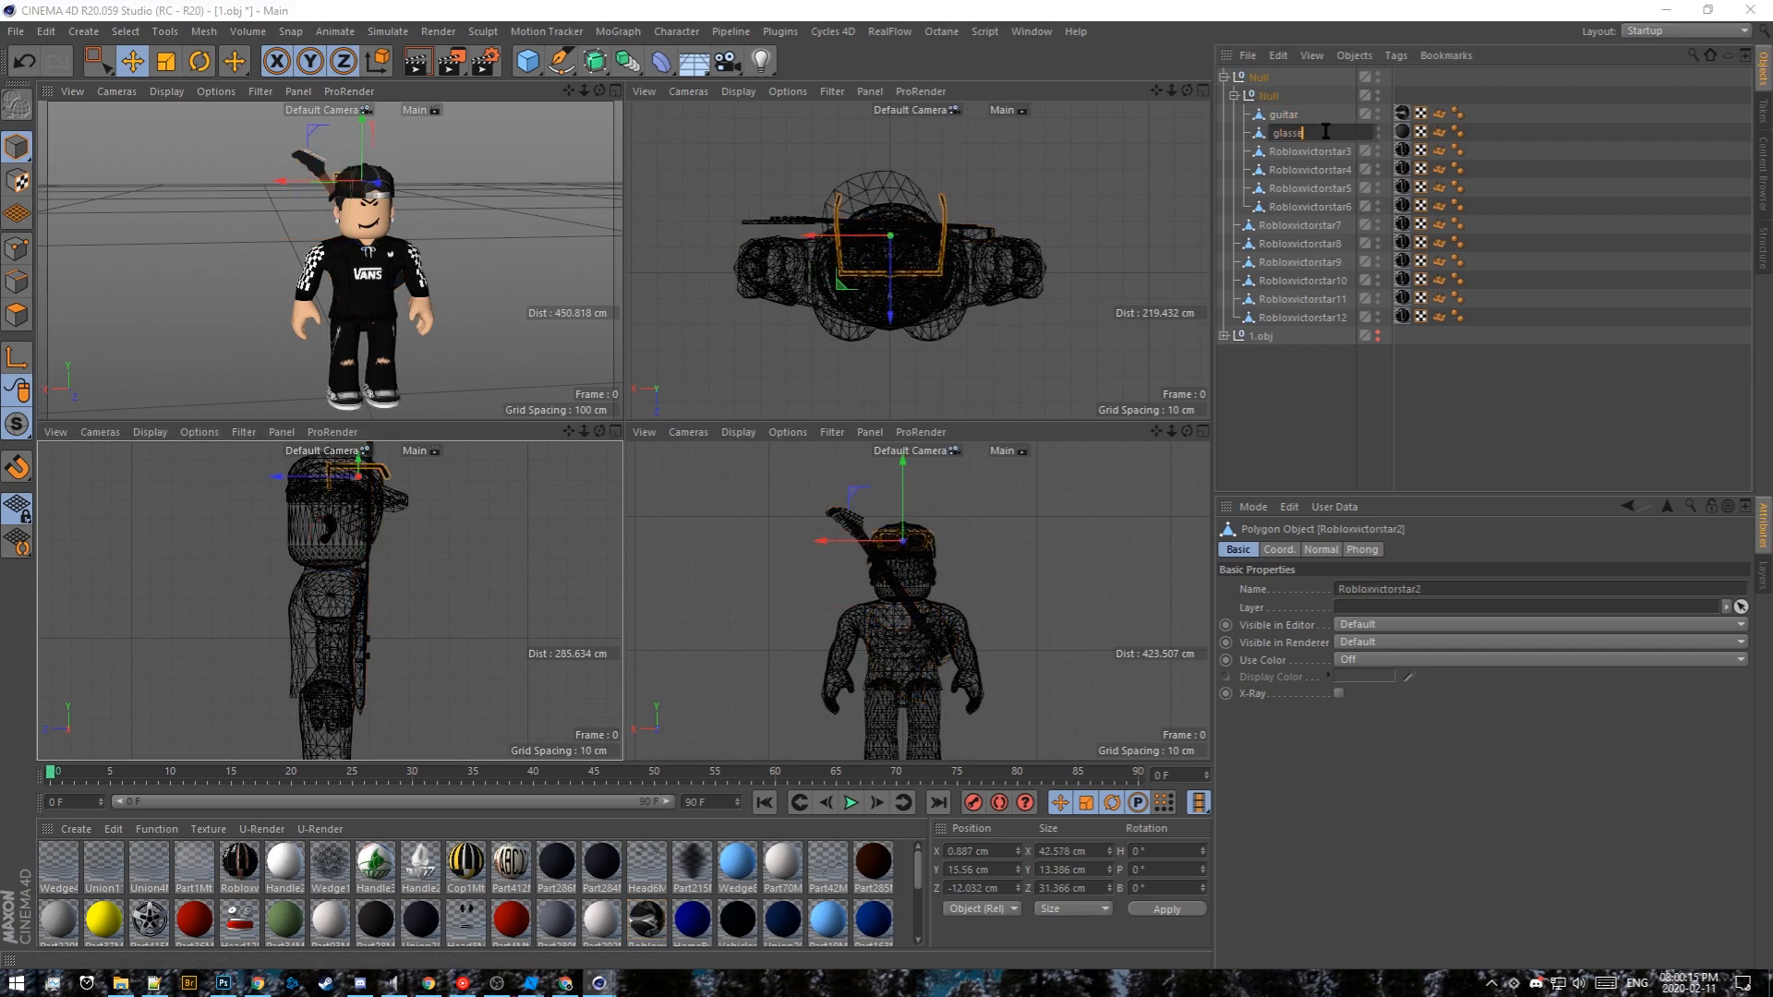
{"action": "type", "text": "s"}
{"action": "key", "text": "Return"}
Move the glasses forward to the front of the head, at about Z 10.2 cm
{"action": "scroll", "coordinate": [900, 277], "scroll_direction": "up", "scroll_amount": 4}
{"action": "left_click_drag", "start_coordinate": [900, 278], "coordinate": [905, 398]}
{"action": "scroll", "coordinate": [367, 215], "scroll_direction": "up", "scroll_amount": 4}
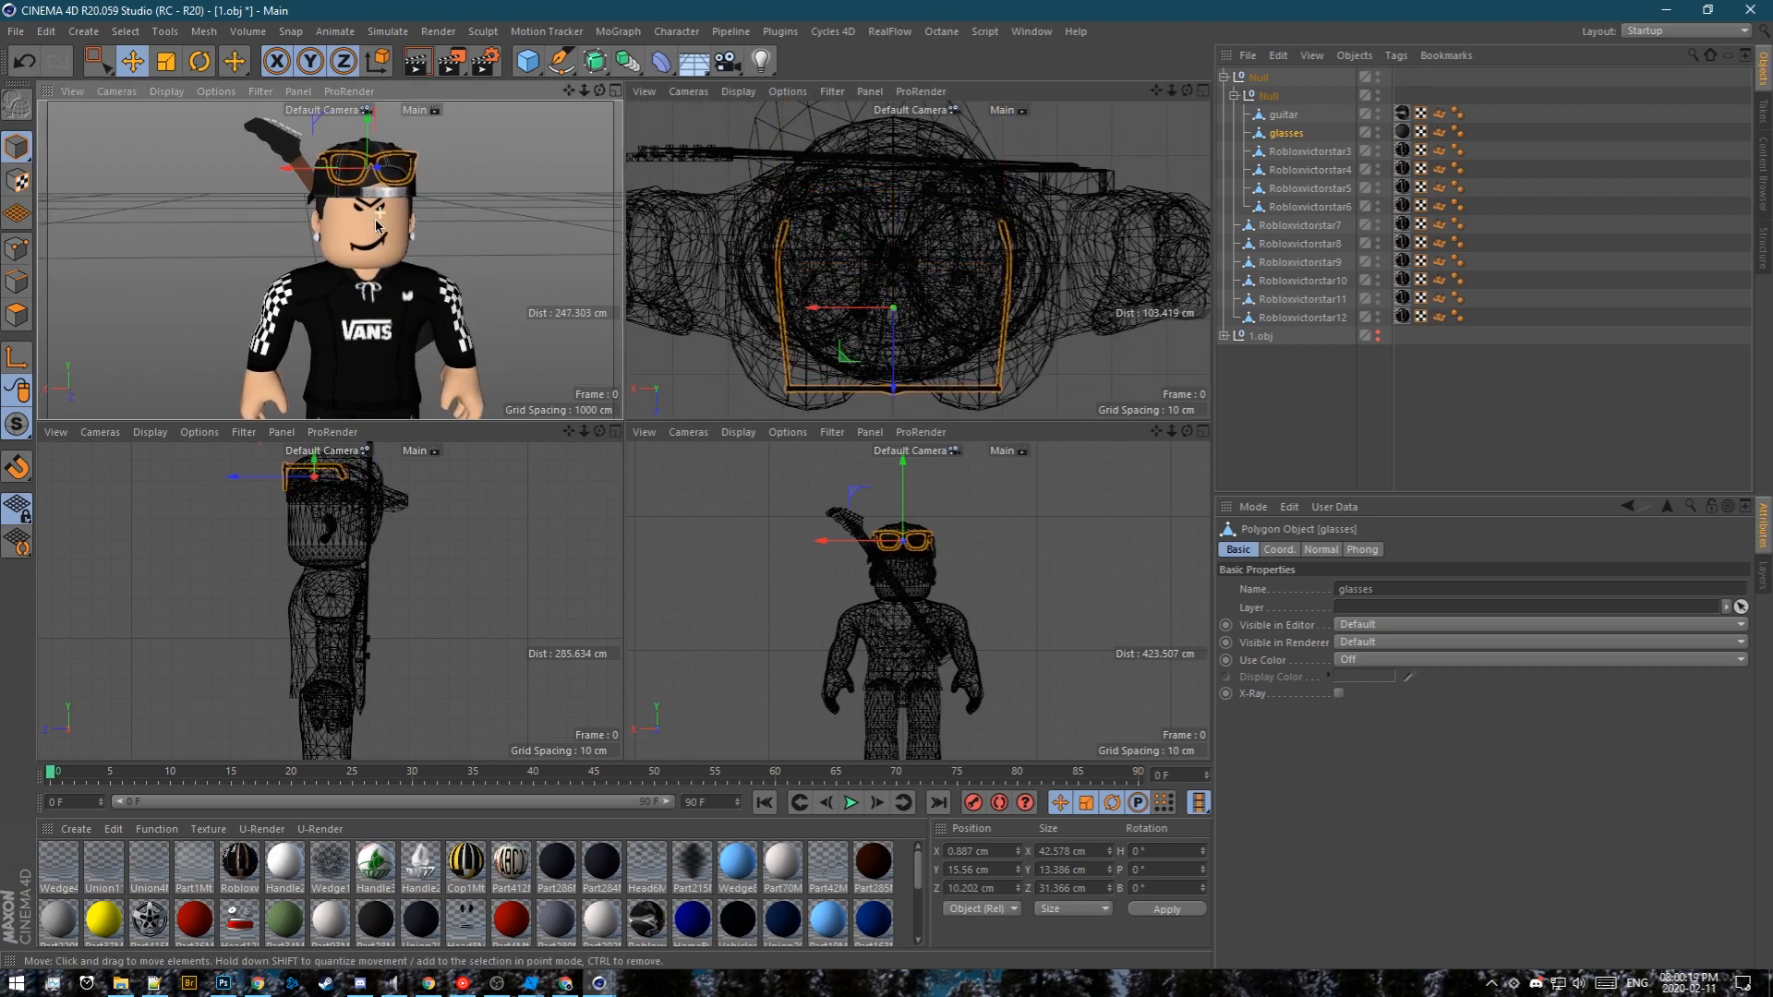
Set the front view's display mode to Gouraud Shading (Lines)
{"action": "middle_click_drag", "start_coordinate": [980, 568], "coordinate": [955, 568], "text": "alt"}
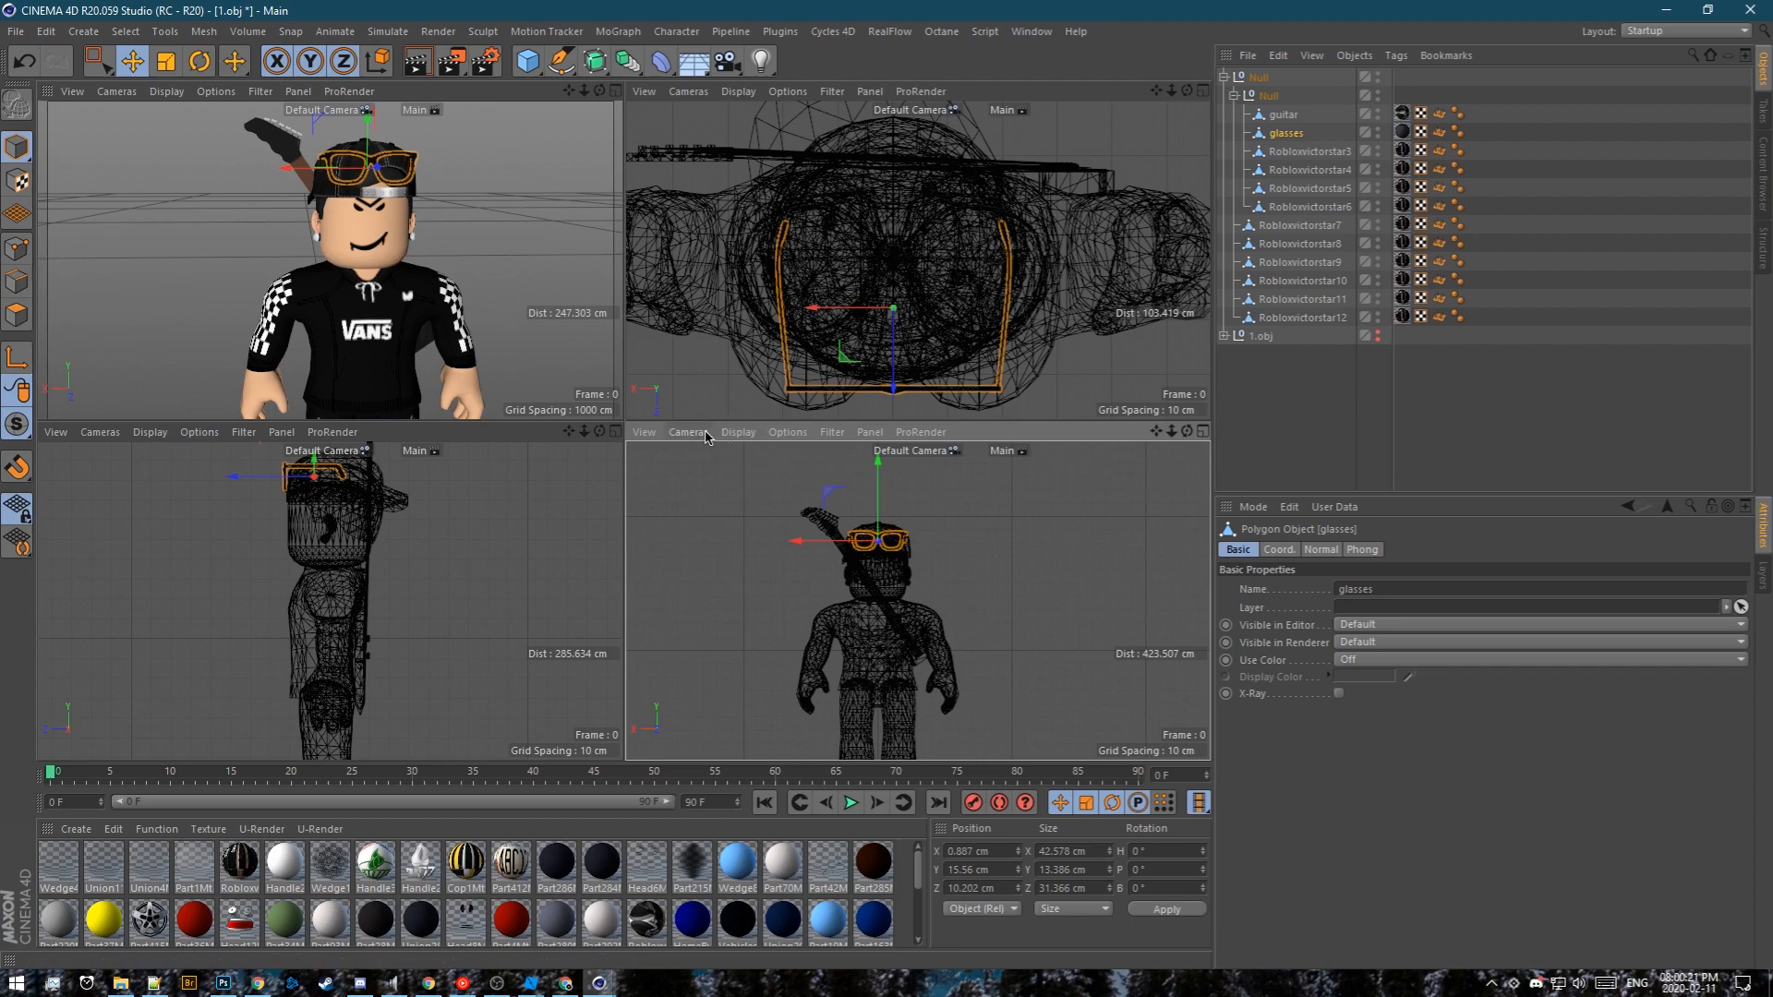
{"action": "left_click", "coordinate": [738, 432]}
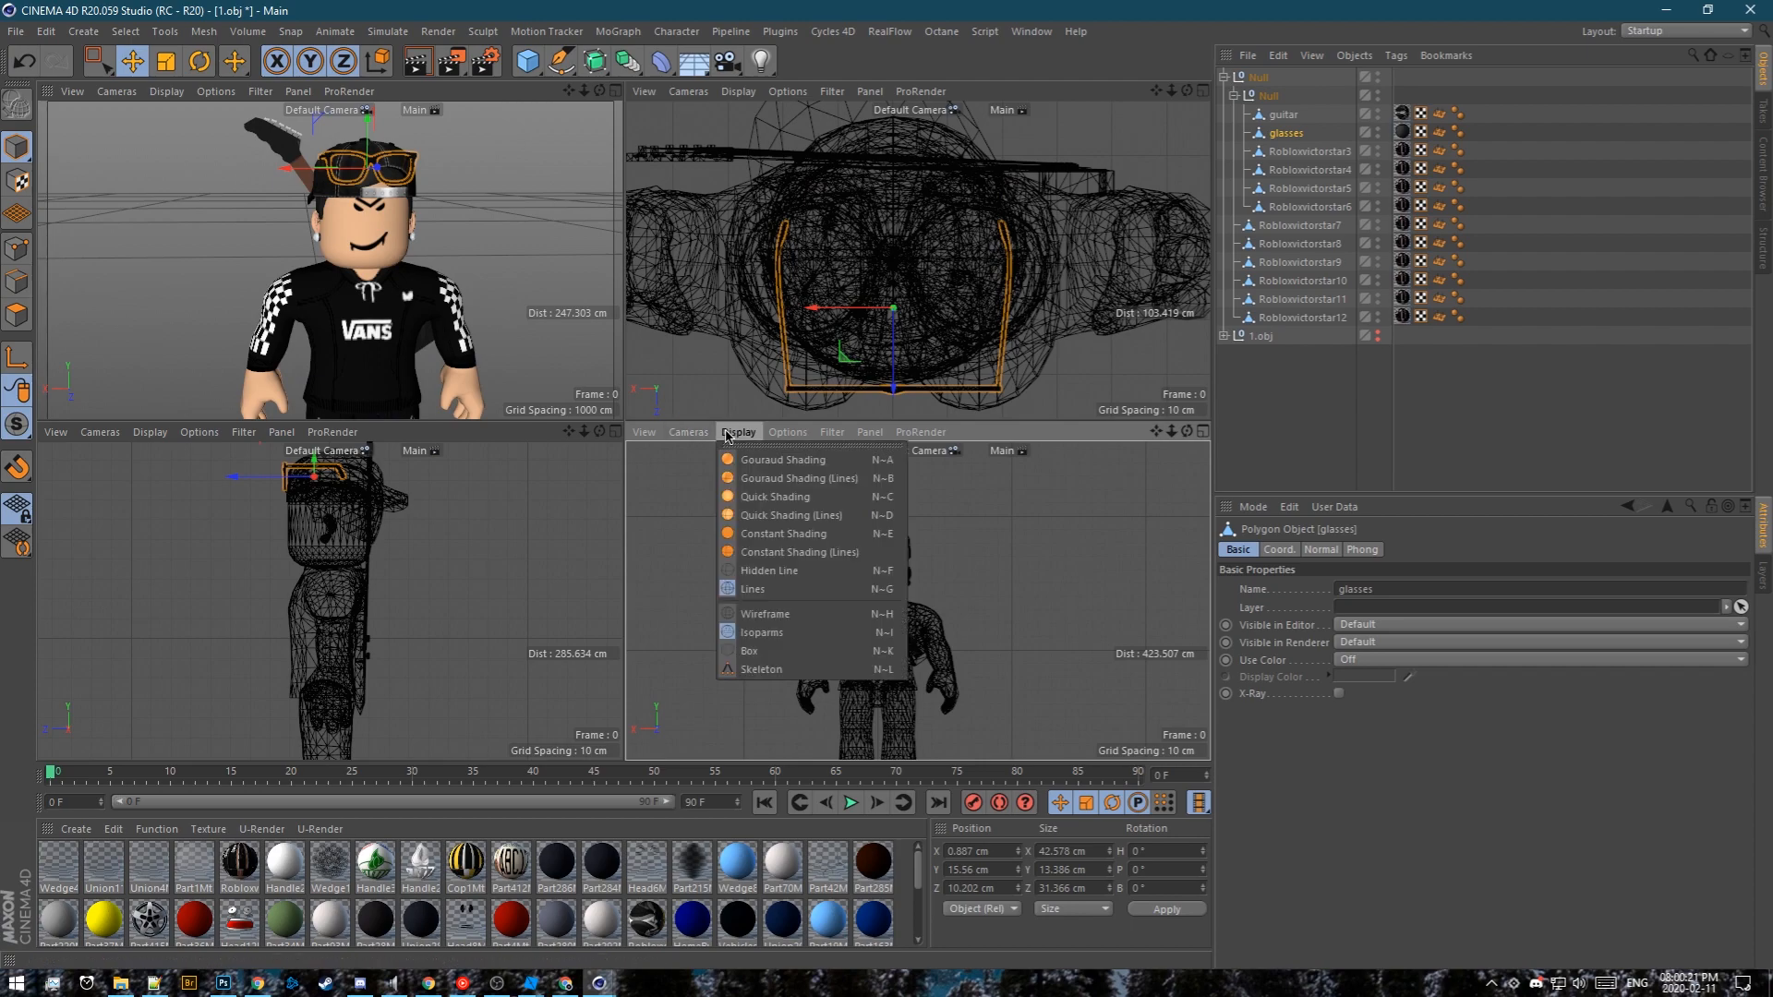
{"action": "left_click", "coordinate": [752, 485]}
Position the glasses over the character's eyes at about Y -1.4 cm and Z 9.5 cm, and return to the perspective view
{"action": "scroll", "coordinate": [901, 591], "scroll_direction": "up", "scroll_amount": 8}
{"action": "scroll", "coordinate": [900, 591], "scroll_direction": "up", "scroll_amount": 1}
{"action": "left_click_drag", "start_coordinate": [943, 536], "coordinate": [939, 606]}
{"action": "key", "text": "ctrl+z"}
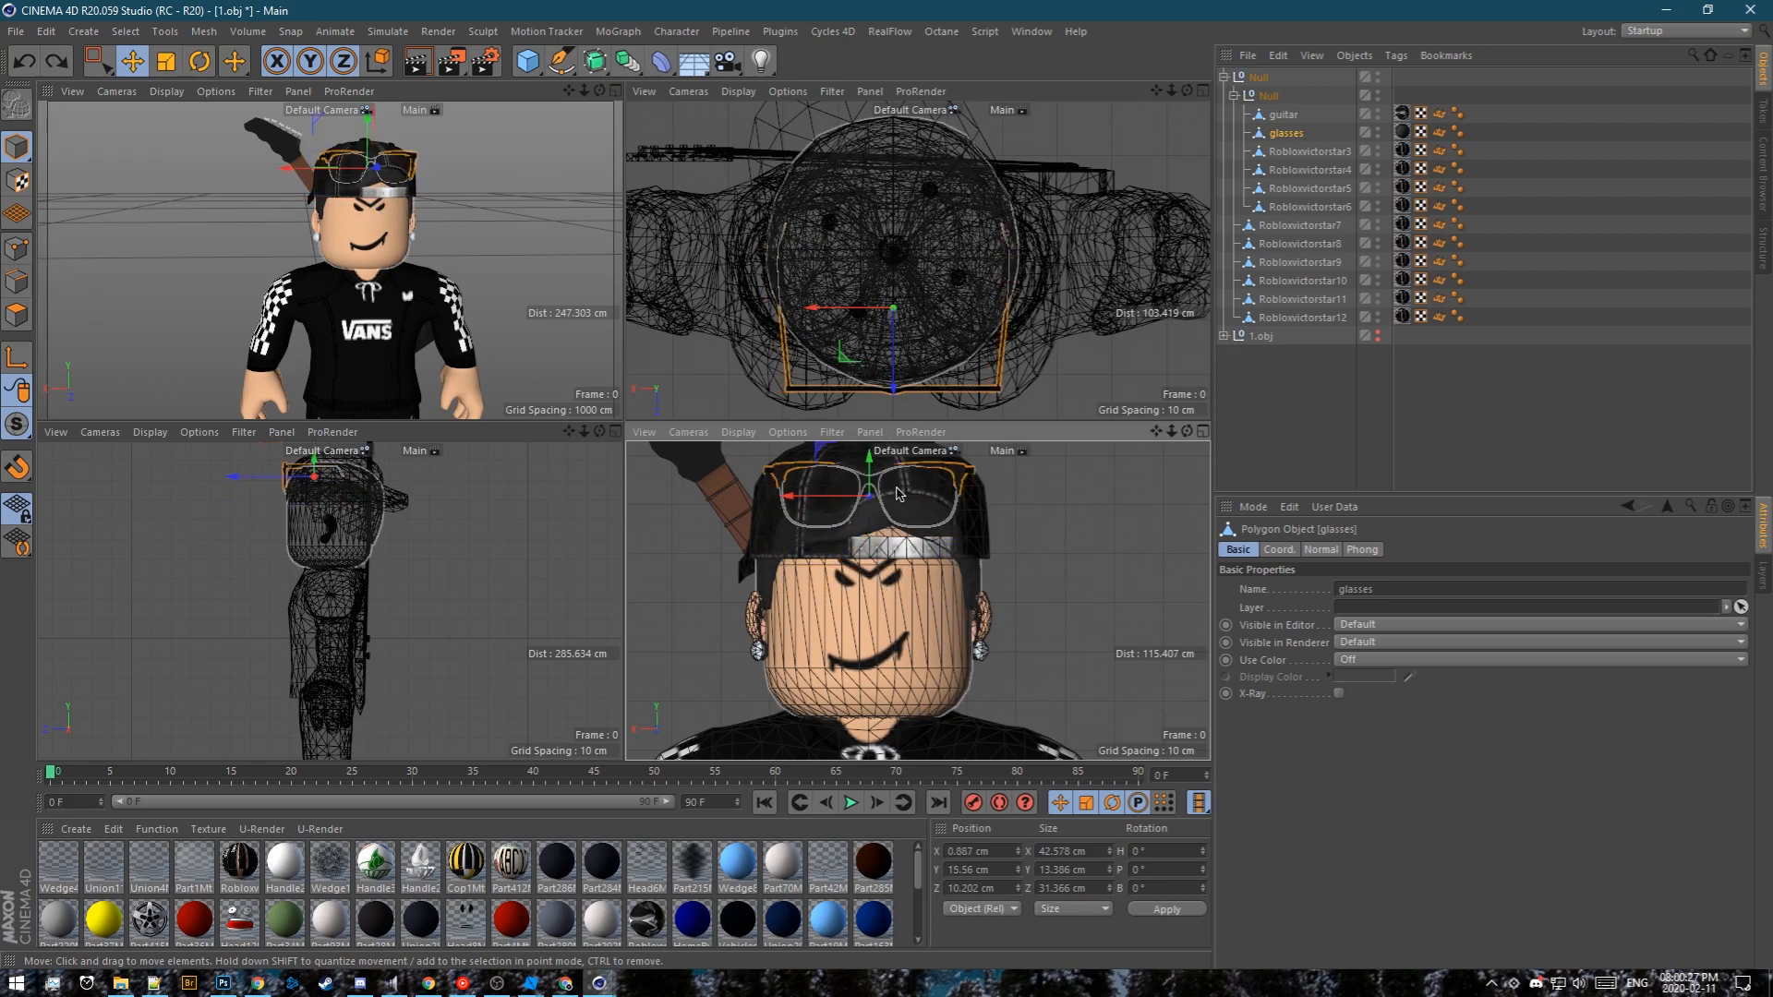
{"action": "left_click_drag", "start_coordinate": [870, 469], "coordinate": [875, 549]}
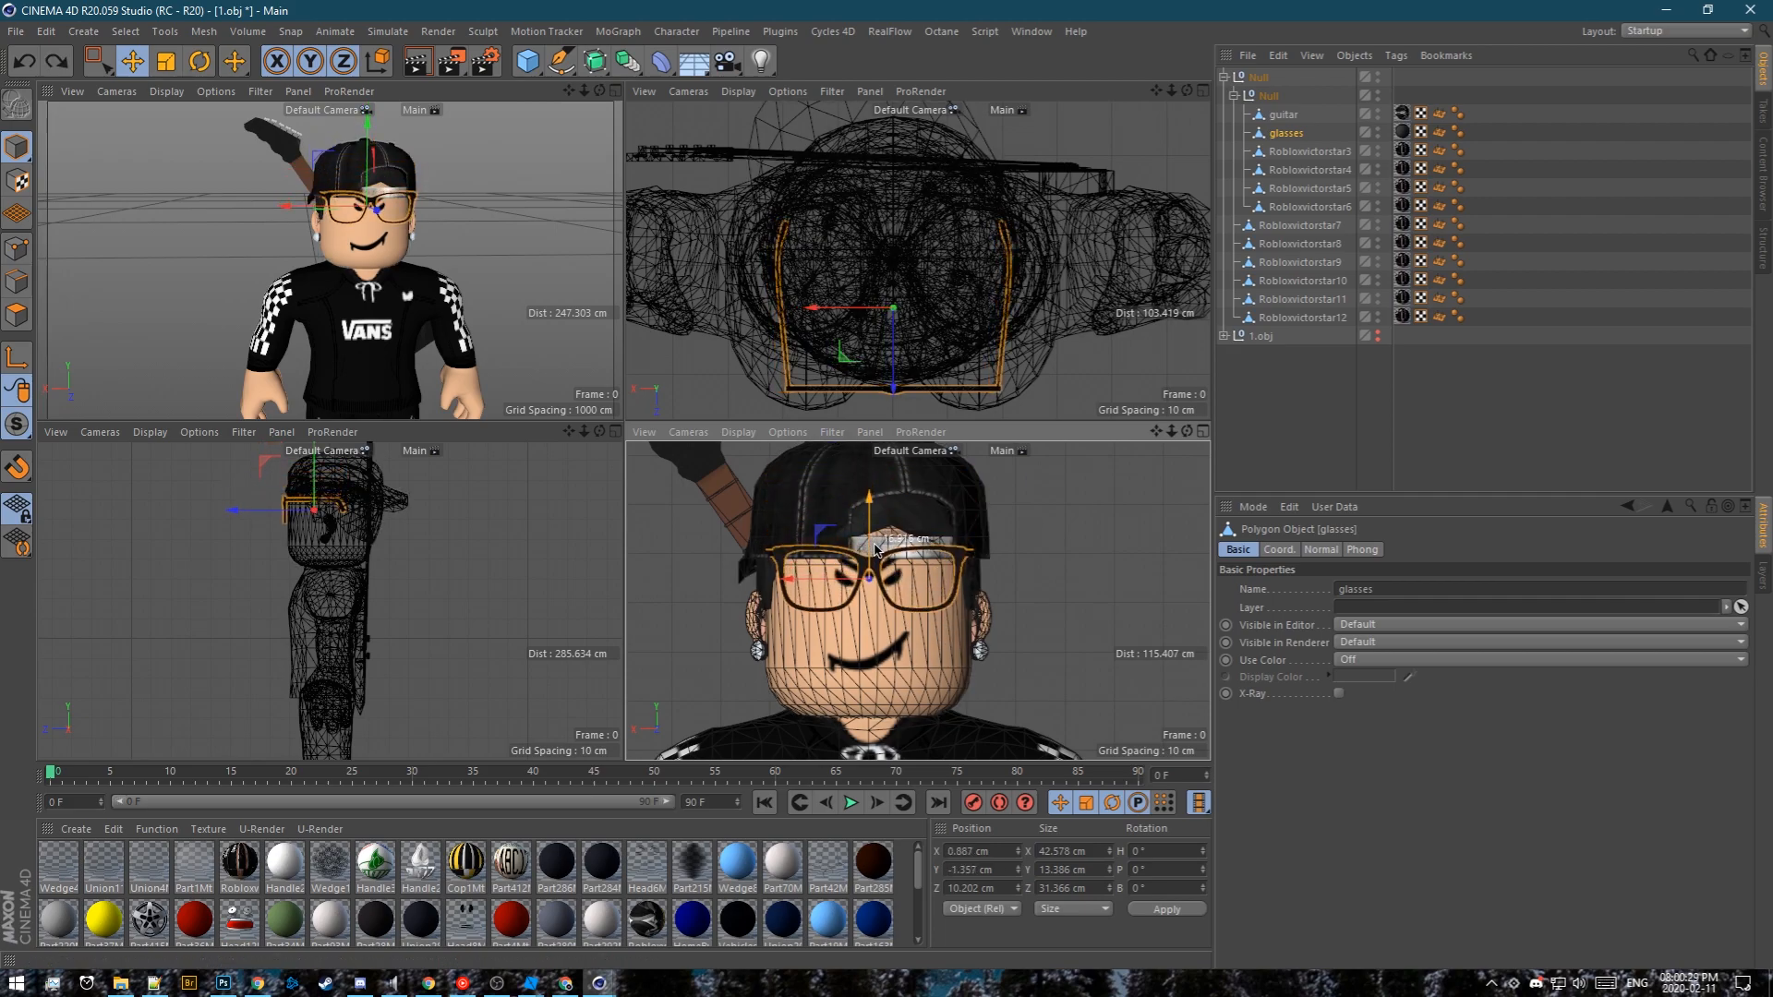
{"action": "scroll", "coordinate": [274, 530], "scroll_direction": "up", "scroll_amount": 8}
{"action": "left_click_drag", "start_coordinate": [273, 530], "coordinate": [267, 530]}
{"action": "key", "text": "F1"}
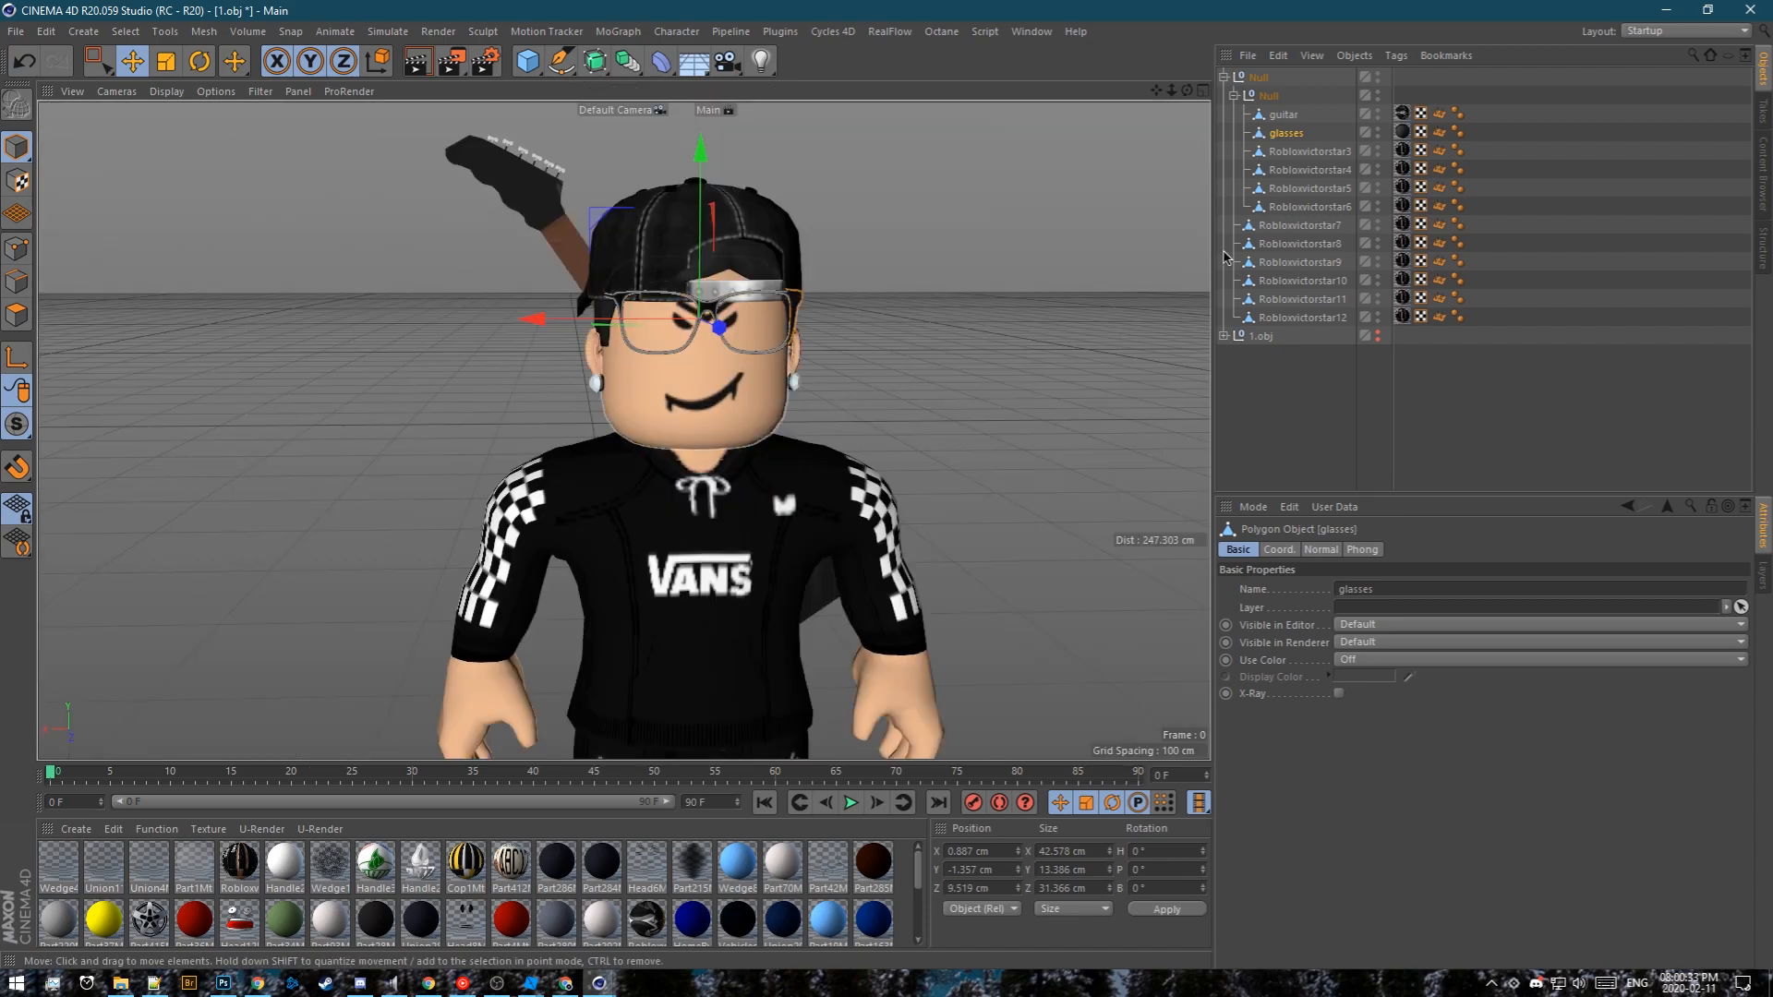
Rename the ear mesh as ears and the cap mesh as hat
{"action": "left_click", "coordinate": [1296, 153]}
{"action": "left_click_drag", "start_coordinate": [915, 404], "coordinate": [1036, 325], "text": "alt"}
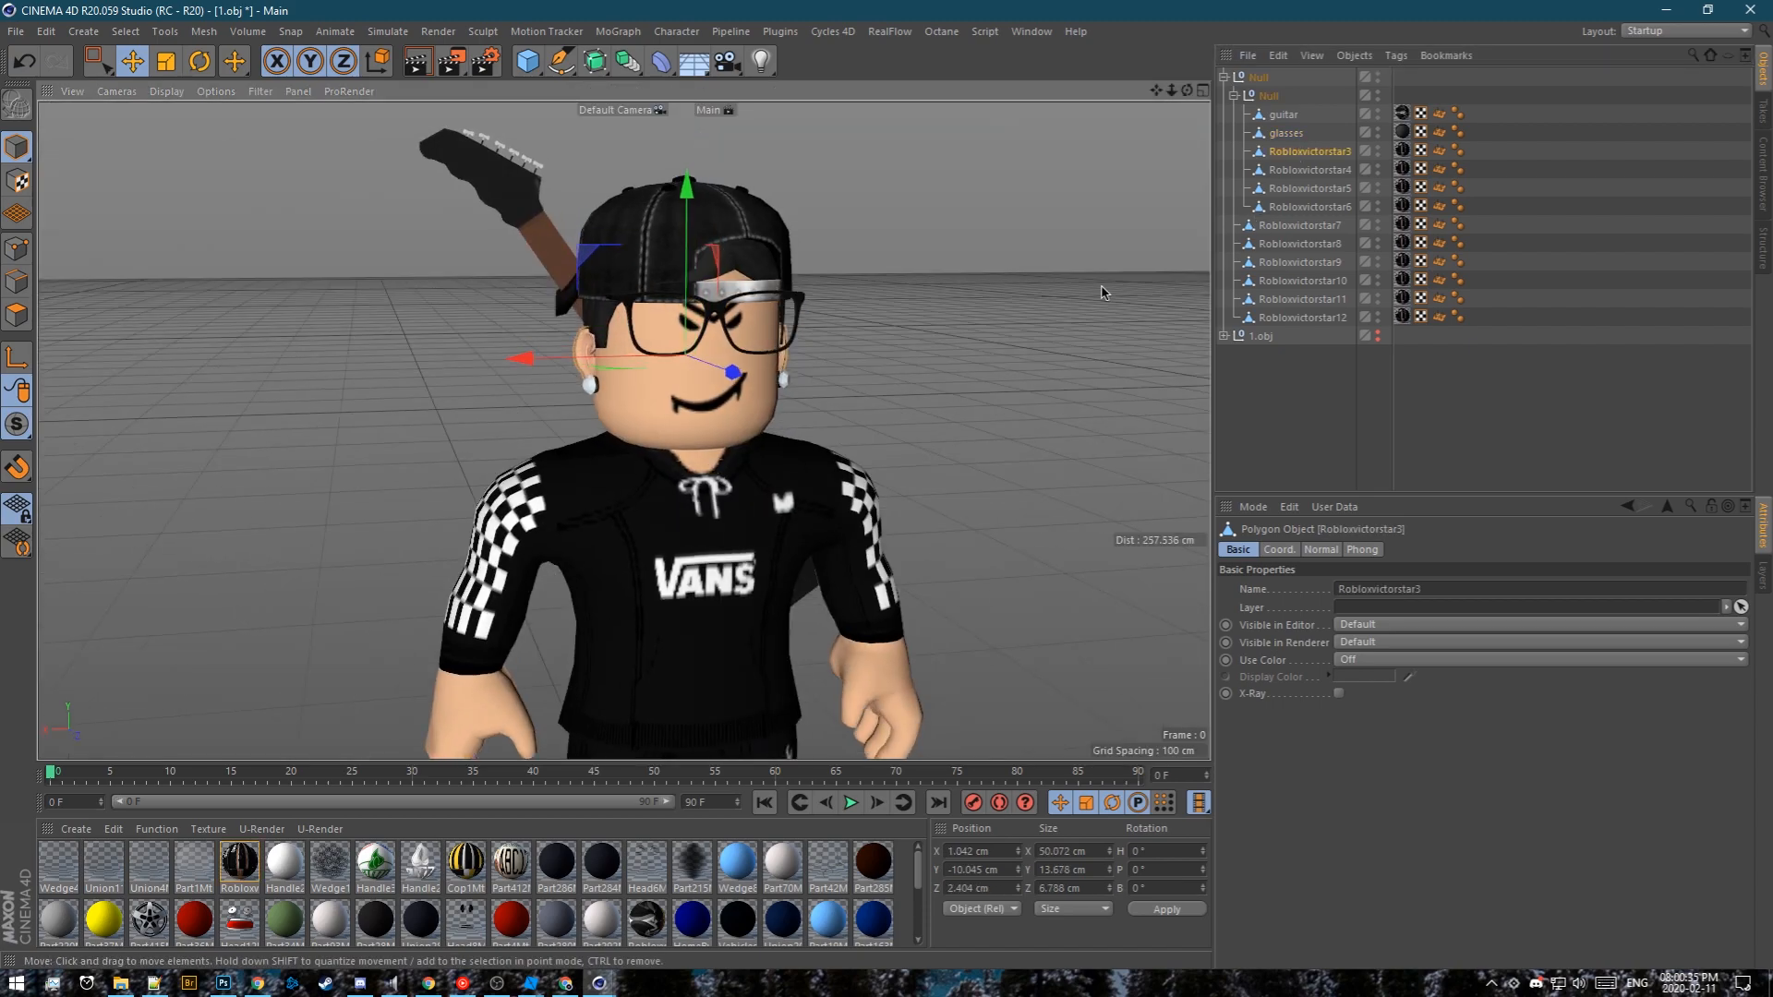
{"action": "double_click", "coordinate": [1310, 152]}
{"action": "type", "text": "ears"}
{"action": "key", "text": "Return"}
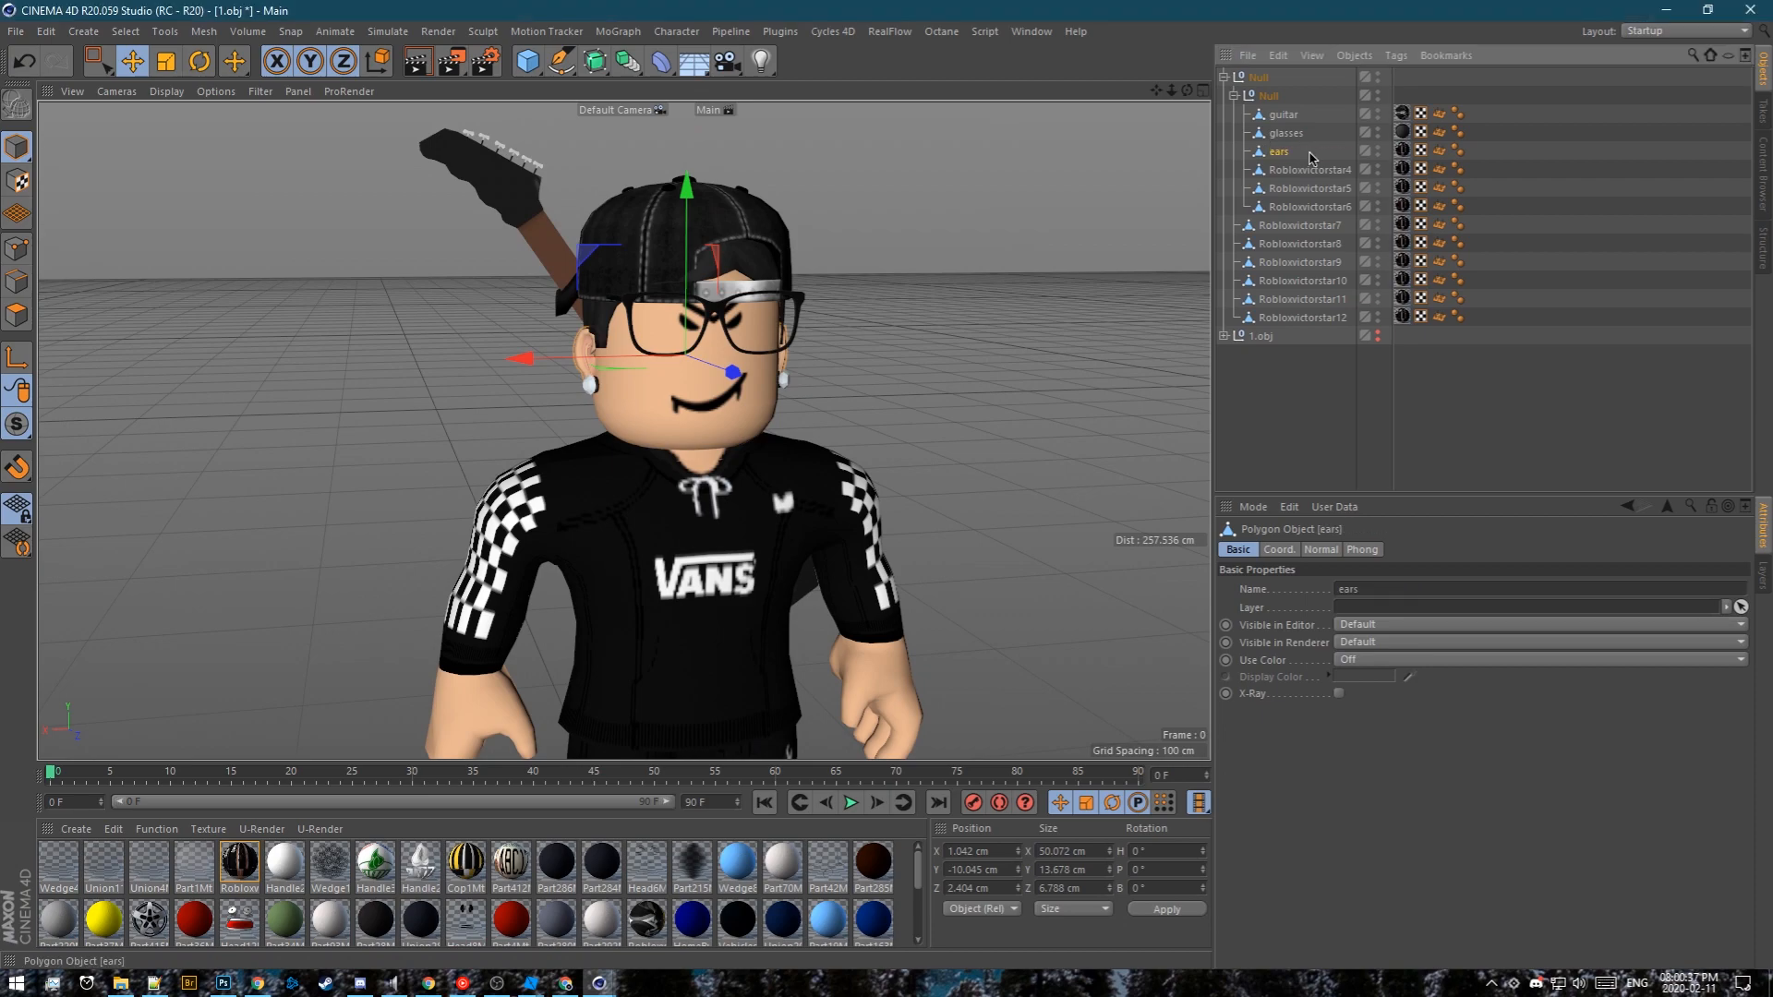
{"action": "left_click", "coordinate": [1312, 170]}
{"action": "double_click", "coordinate": [1311, 171]}
{"action": "type", "text": "hat"}
{"action": "key", "text": "Return"}
Rename the remaining two accessory meshes as earrings and hair
{"action": "left_click", "coordinate": [1306, 189]}
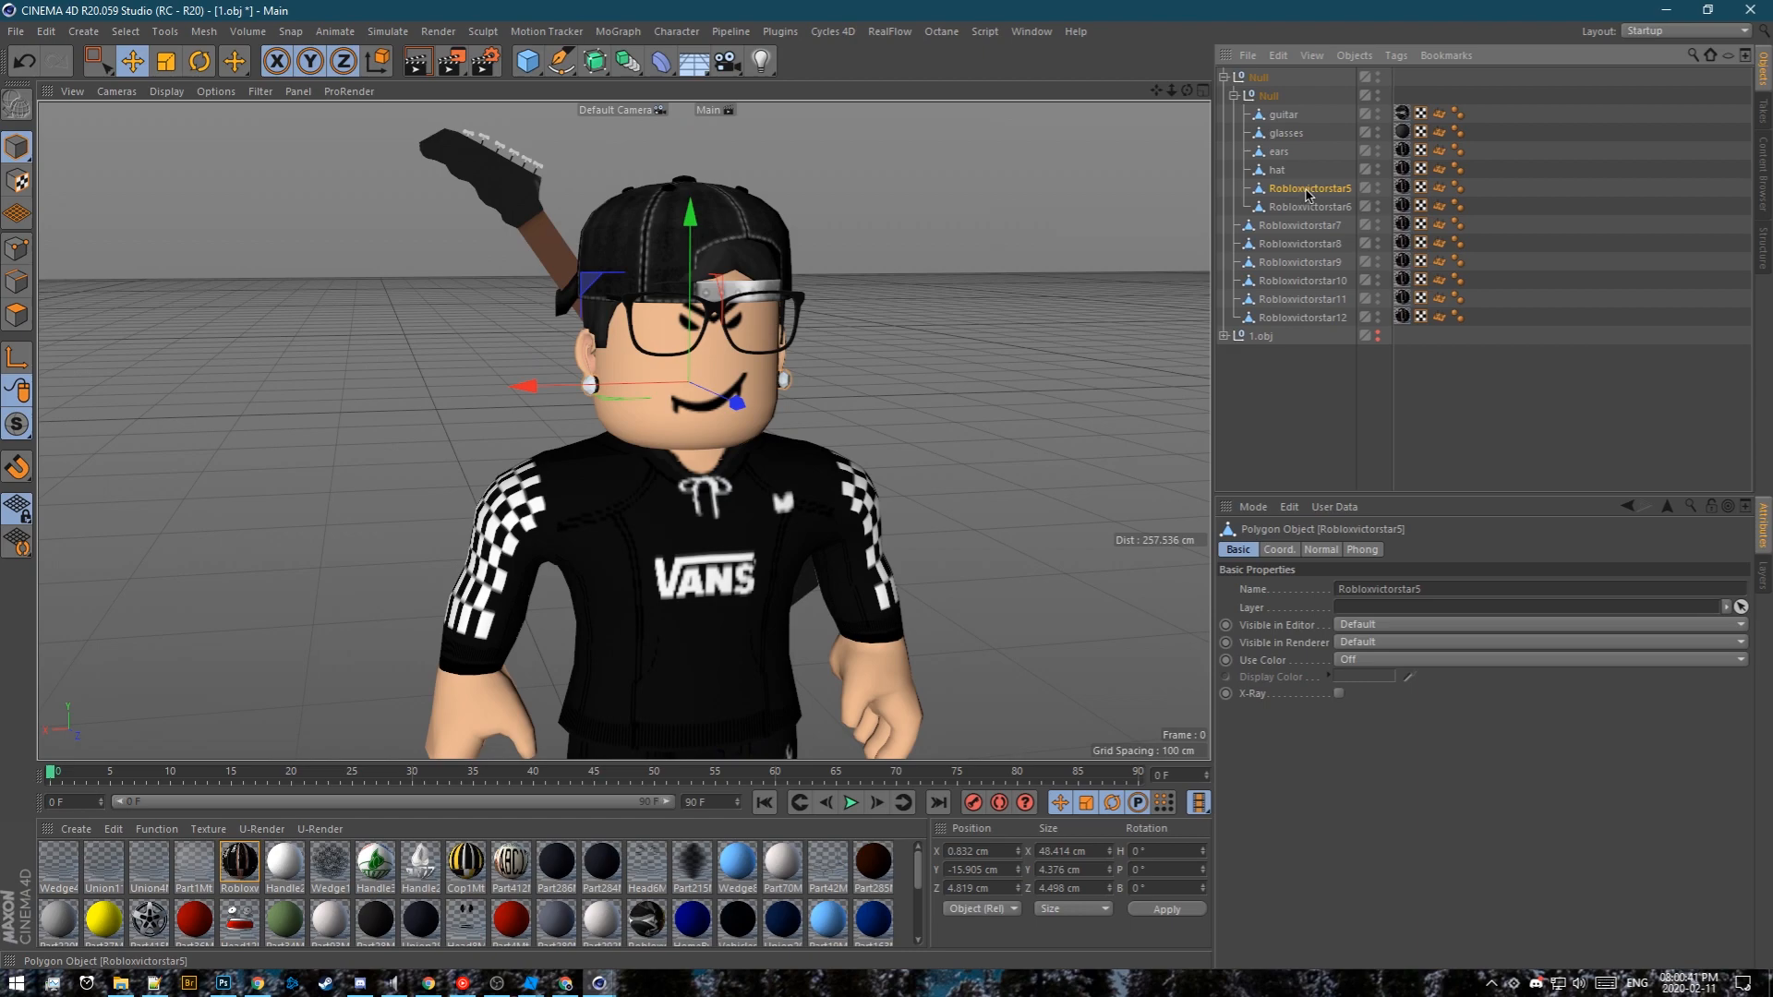
{"action": "double_click", "coordinate": [1306, 189]}
{"action": "type", "text": "earrings"}
{"action": "key", "text": "Return"}
{"action": "left_click", "coordinate": [1297, 207]}
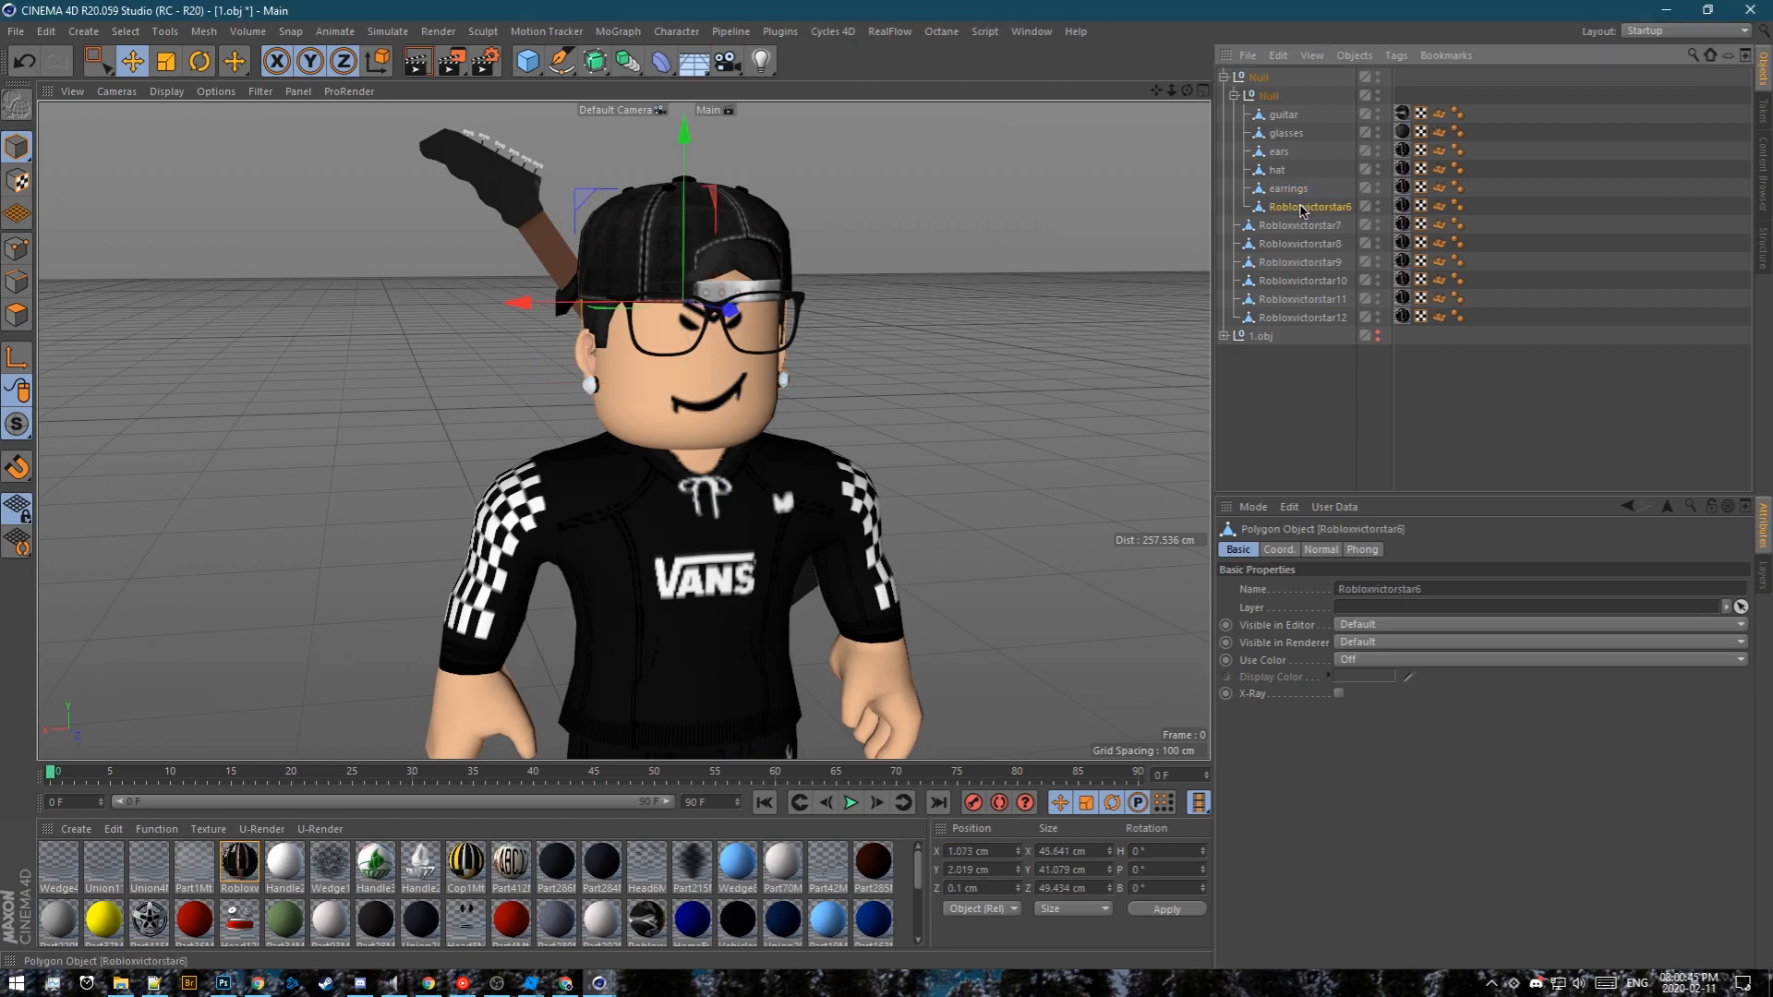
{"action": "double_click", "coordinate": [1302, 207]}
{"action": "key", "text": "ctrl+c"}
{"action": "type", "text": "hair"}
{"action": "key", "text": "Return"}
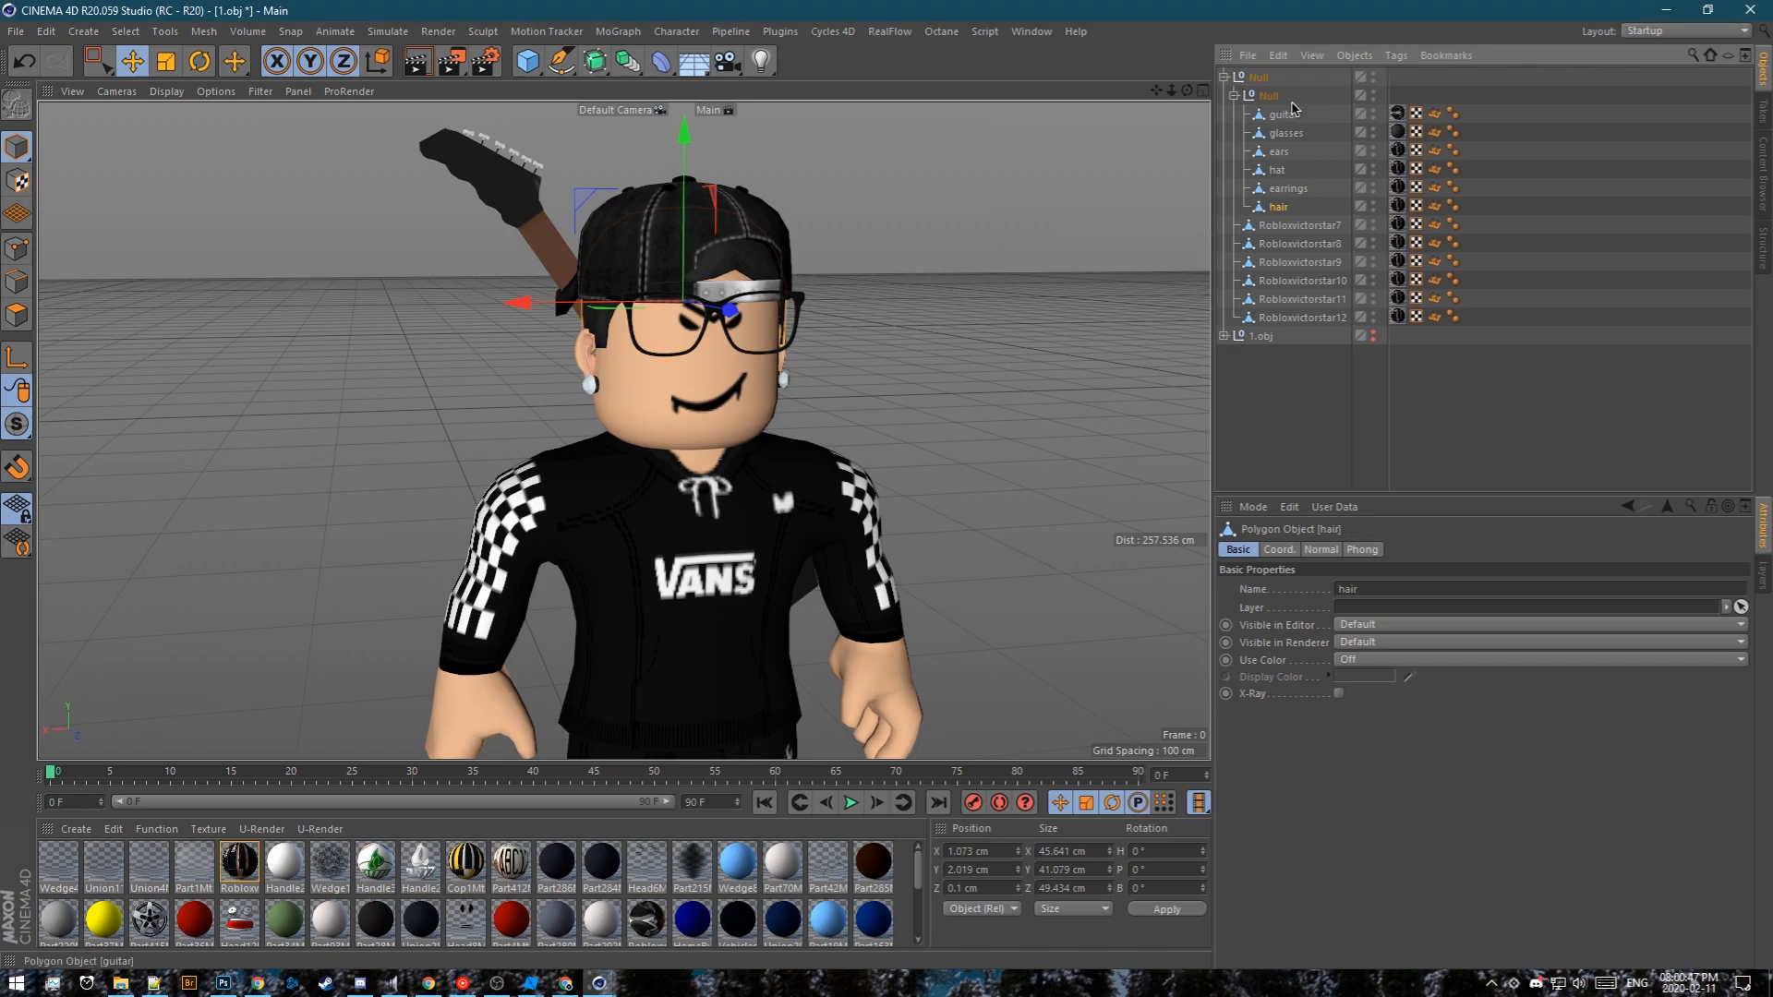
Set the character's parent null display to None and copy the null into the Untitled 1 project with absolute texture paths
{"action": "left_click", "coordinate": [1258, 76]}
{"action": "scroll", "coordinate": [739, 474], "scroll_direction": "down", "scroll_amount": 5}
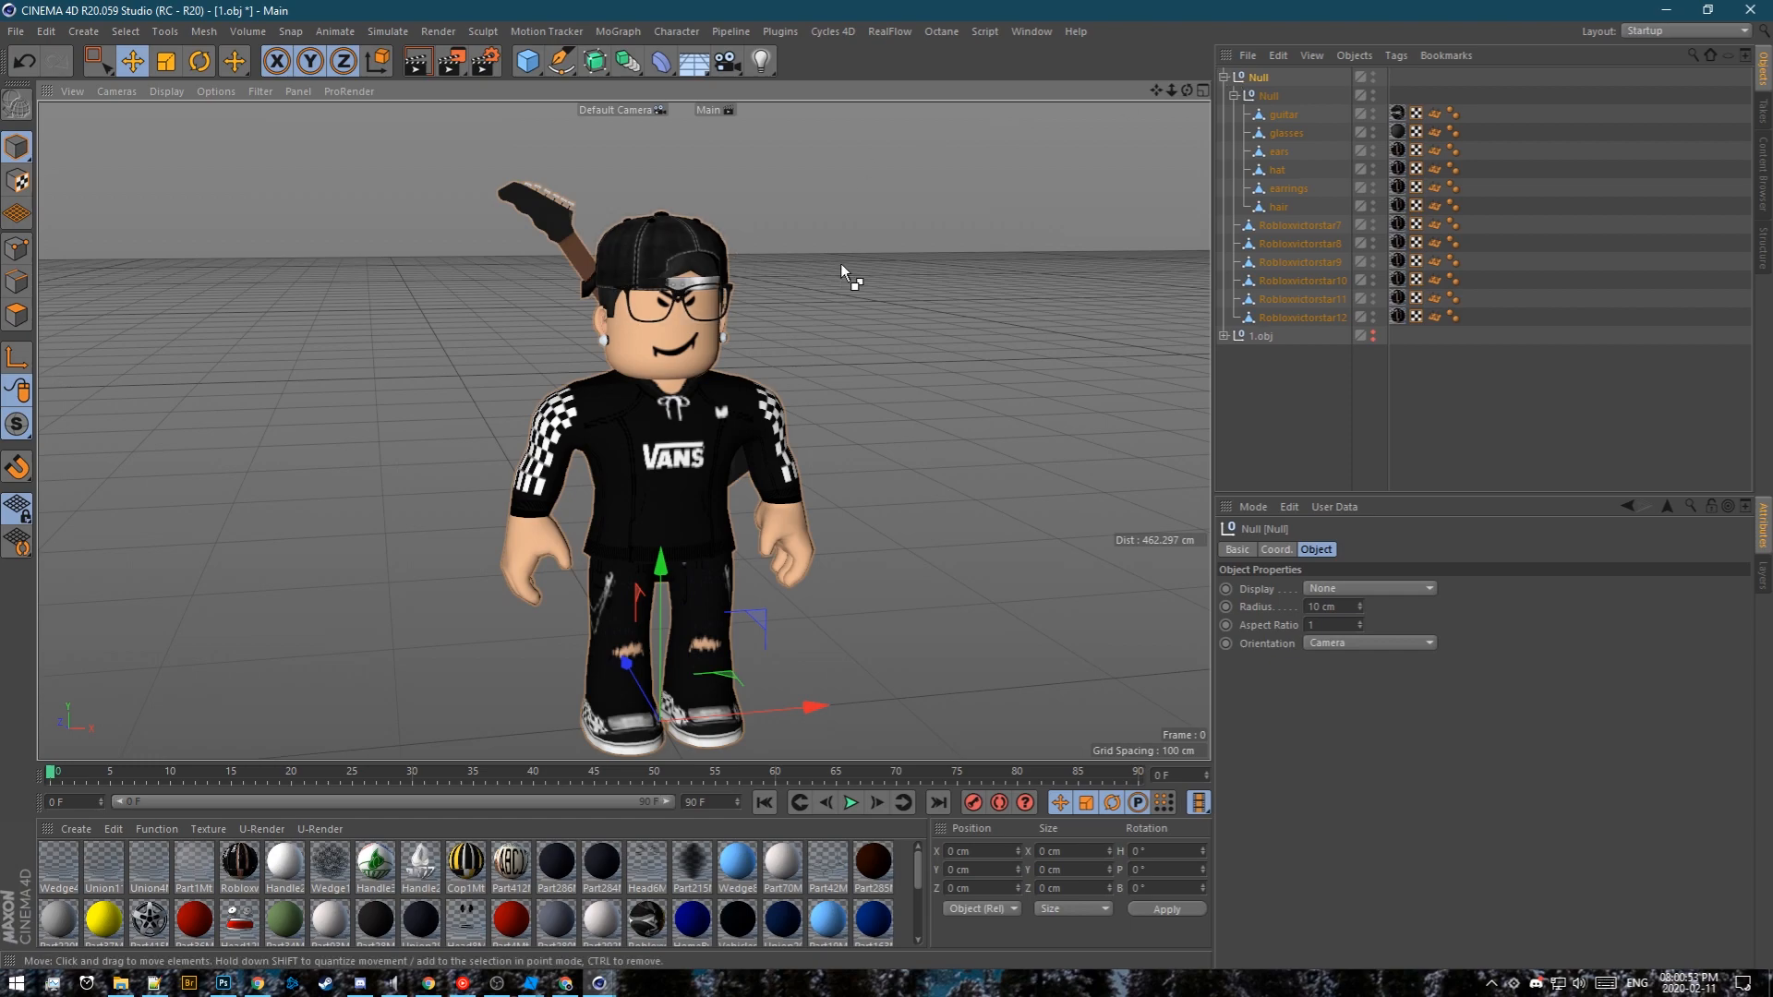
{"action": "left_click", "coordinate": [1030, 31]}
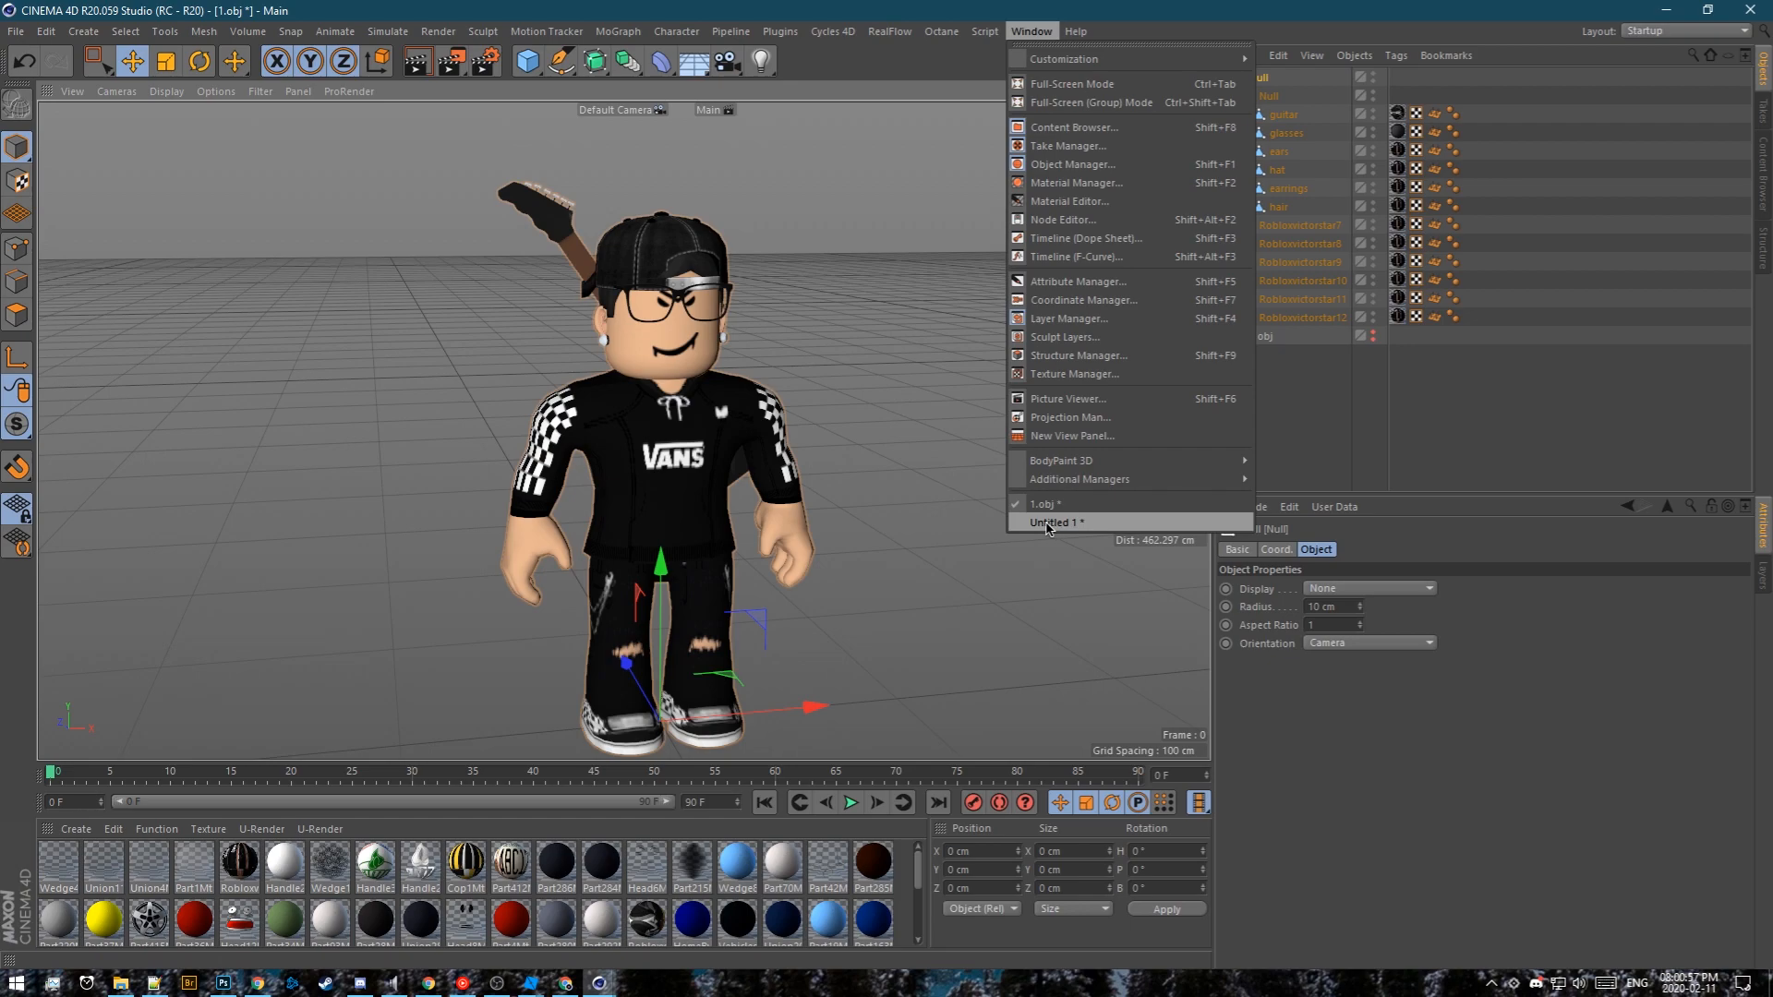
{"action": "left_click", "coordinate": [1096, 526]}
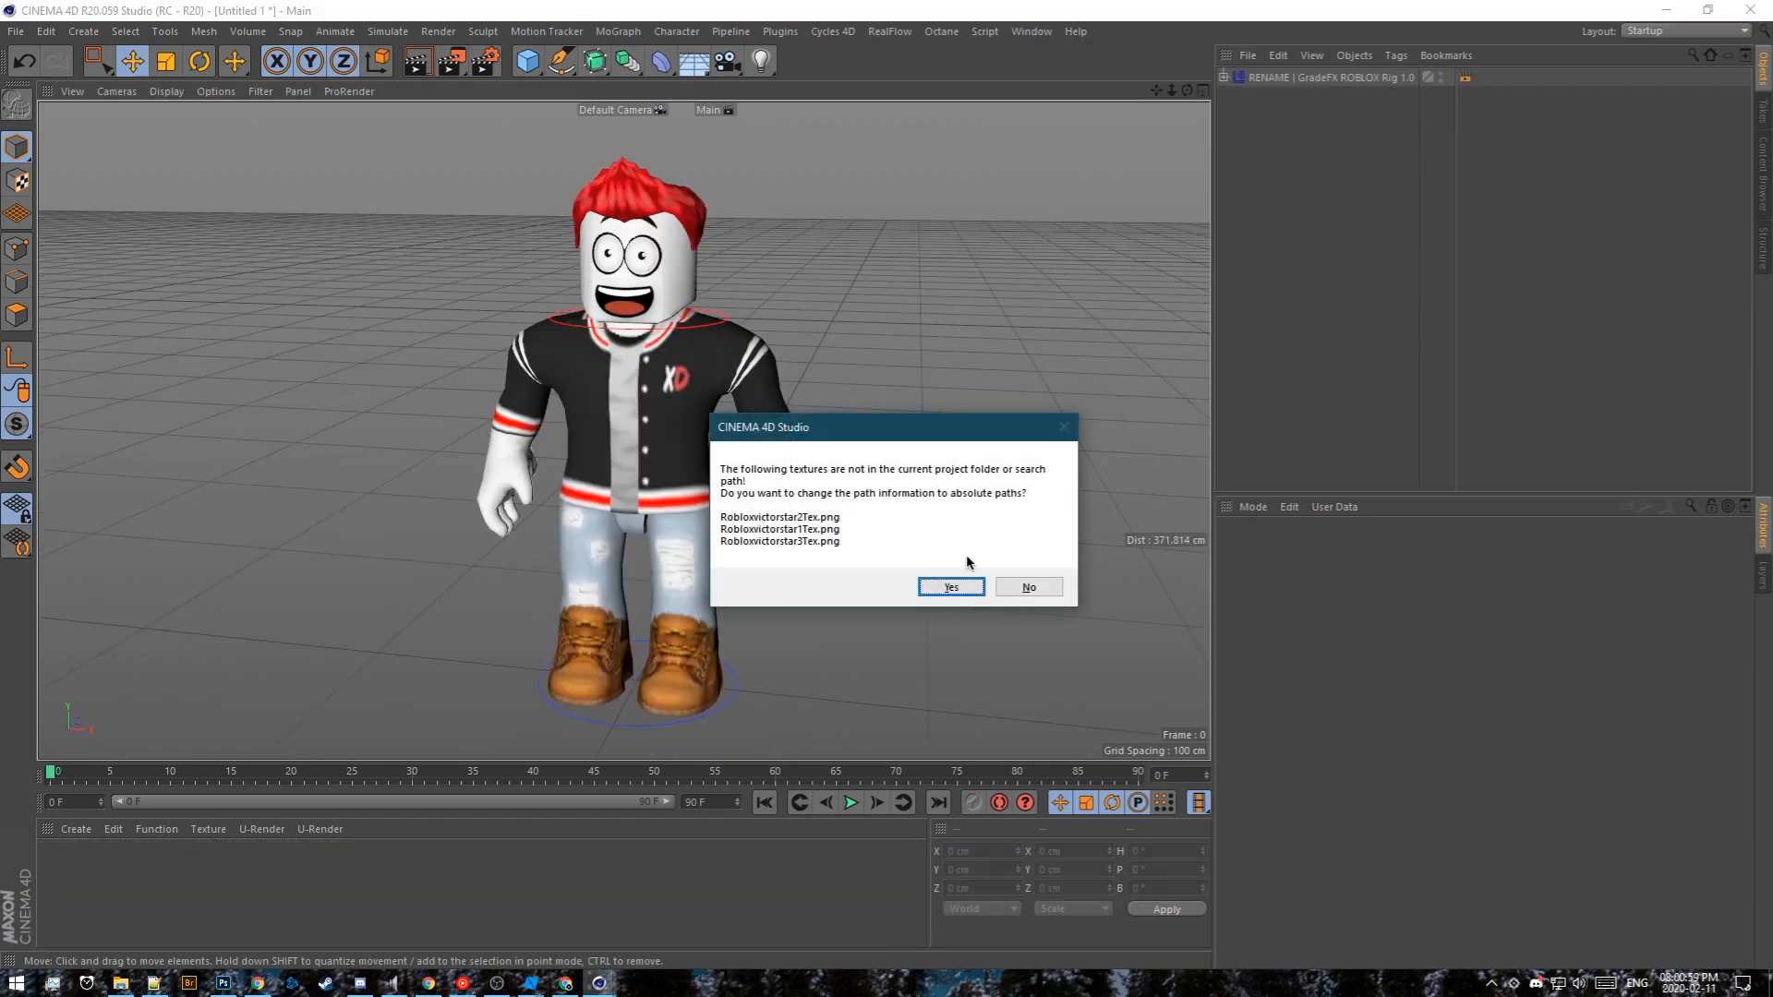
{"action": "left_click", "coordinate": [975, 589]}
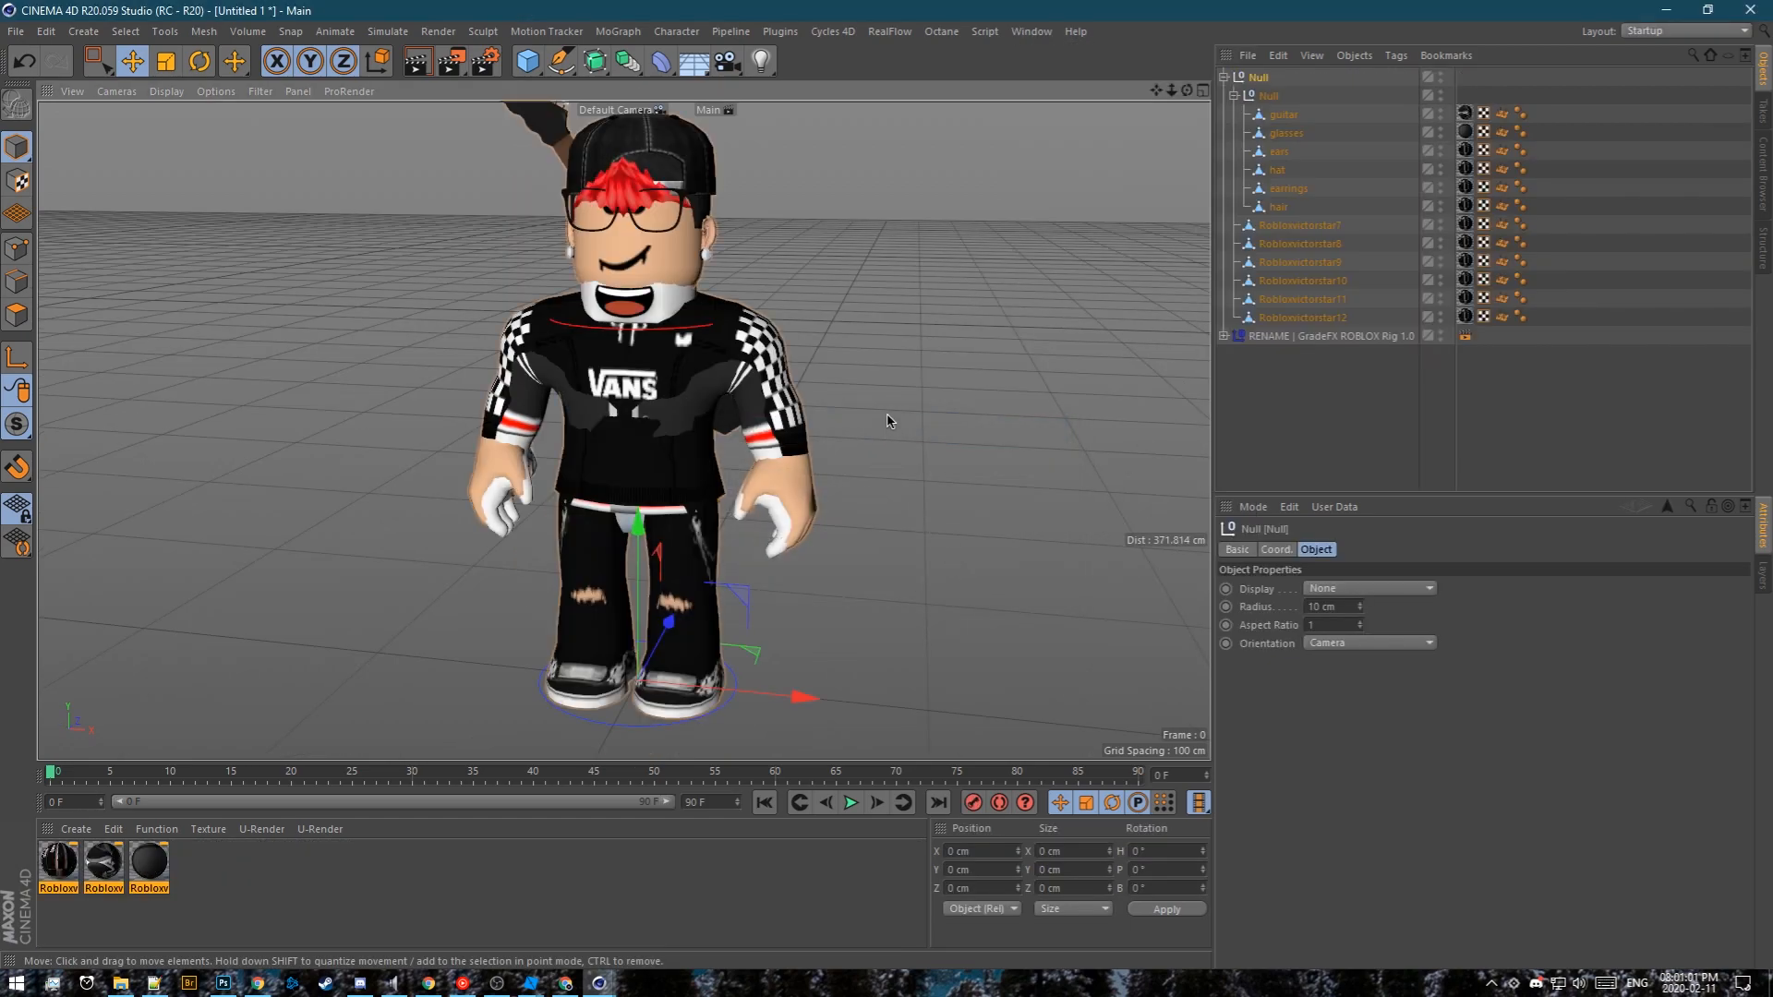
Show the four-view layout and scale the pasted character uniformly to about 95% to fit the GradeFX rig
{"action": "middle_click", "coordinate": [817, 296]}
{"action": "scroll", "coordinate": [946, 546], "scroll_direction": "up", "scroll_amount": 5}
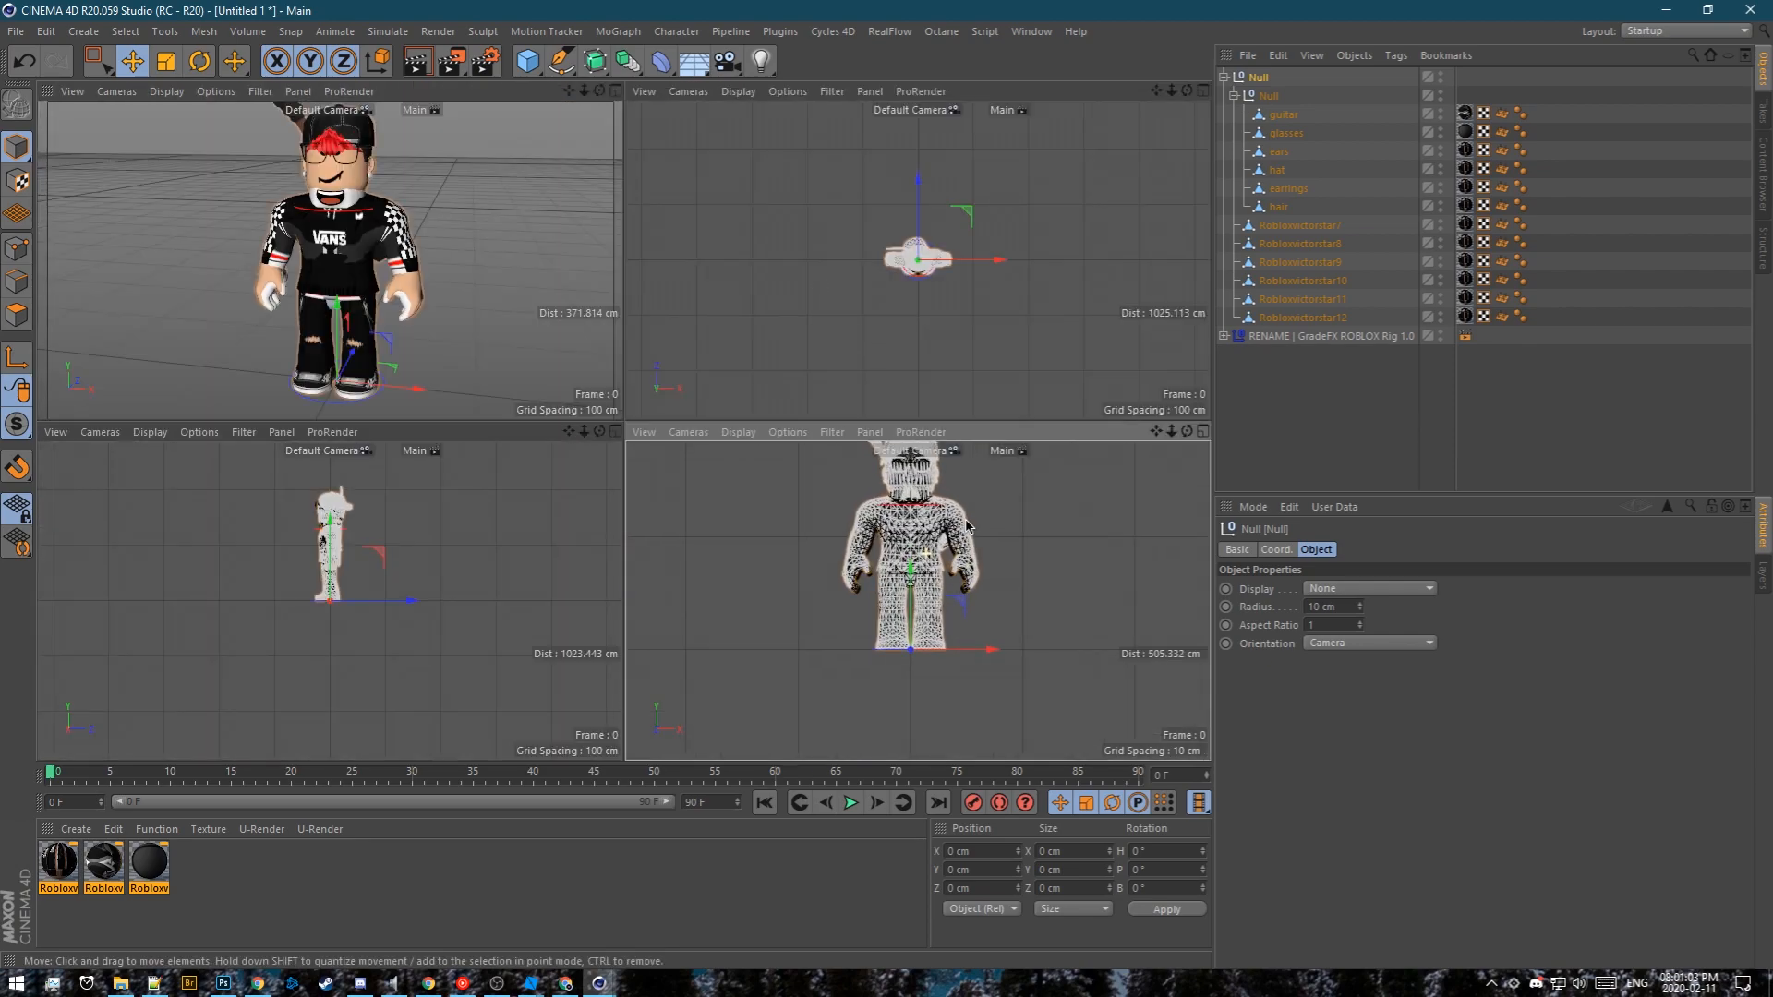
{"action": "key", "text": "t"}
{"action": "scroll", "coordinate": [1088, 555], "scroll_direction": "up", "scroll_amount": 3}
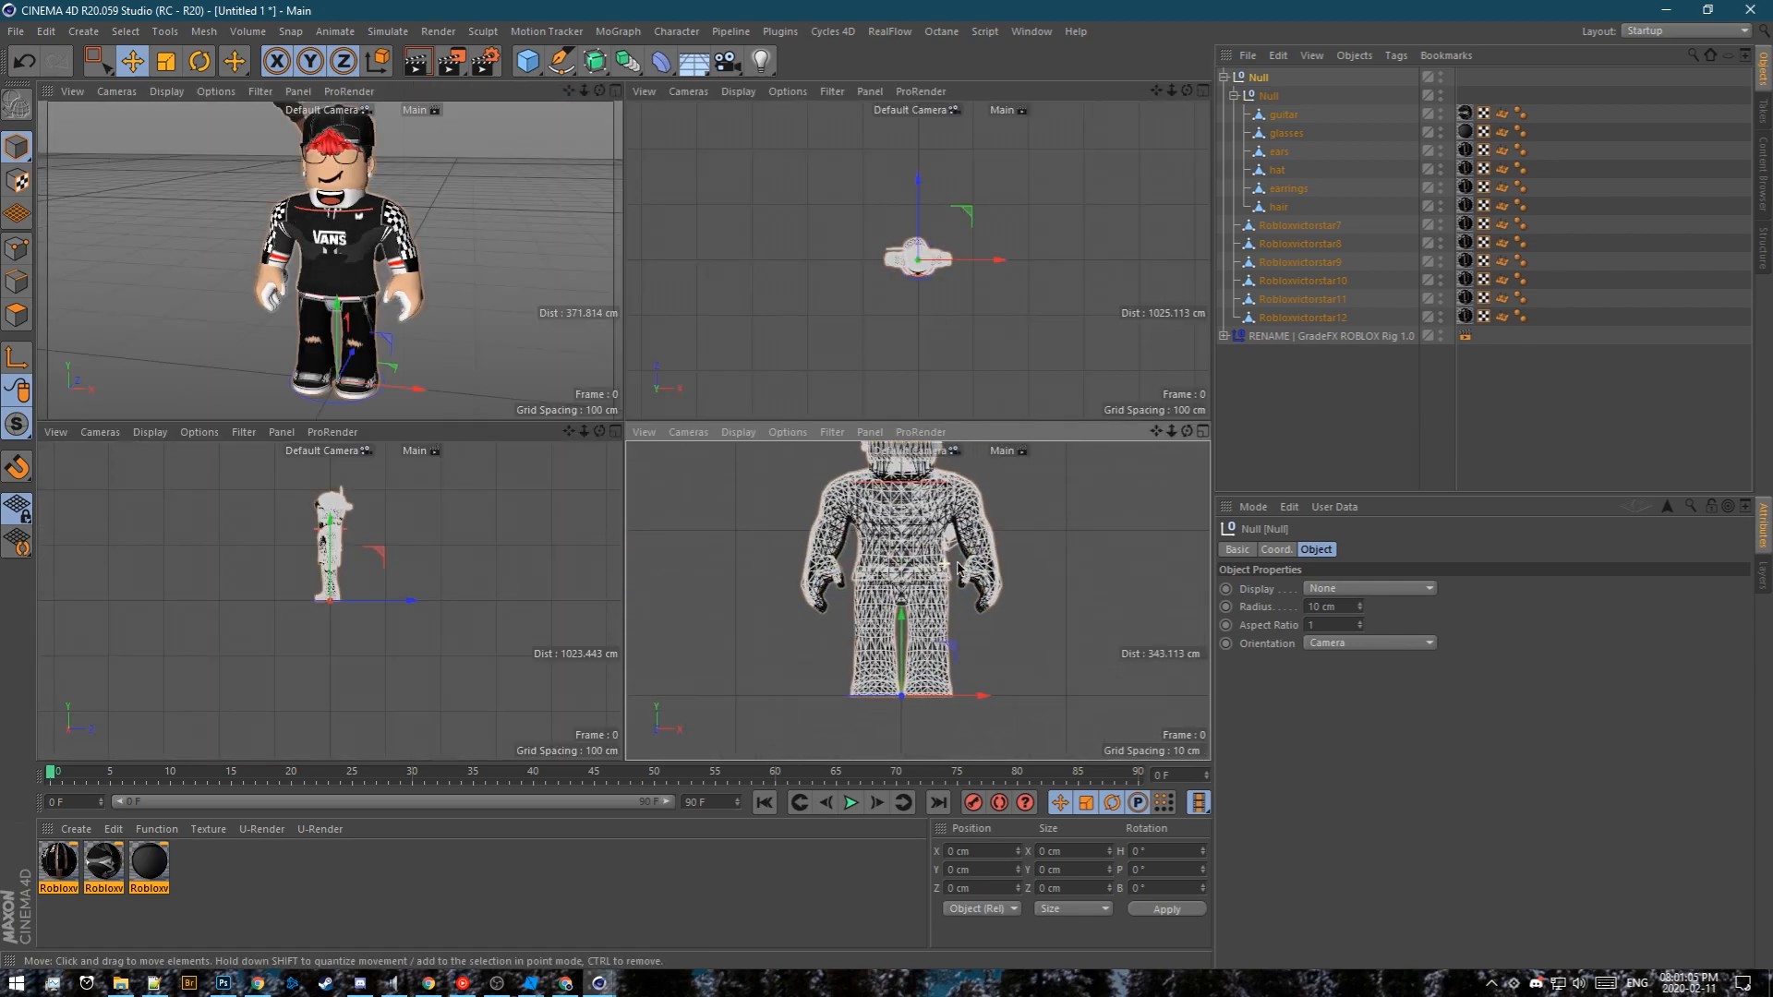
{"action": "left_click", "coordinate": [133, 61]}
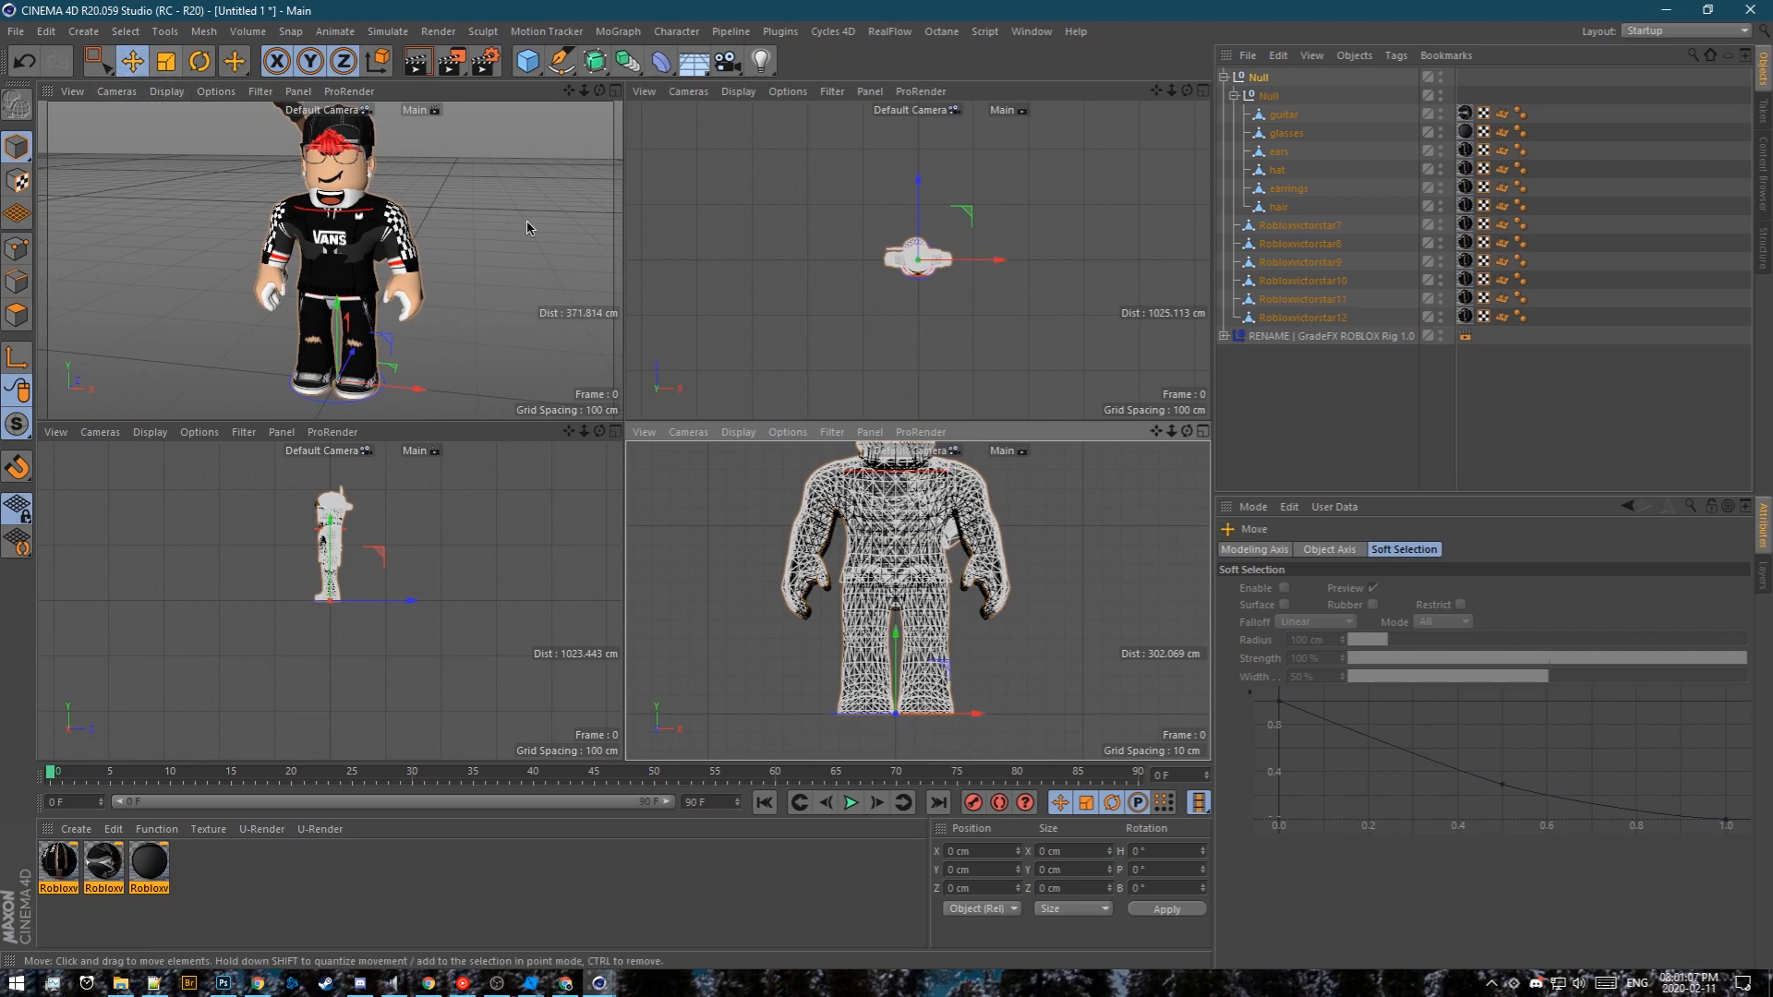
{"action": "left_click", "coordinate": [166, 61]}
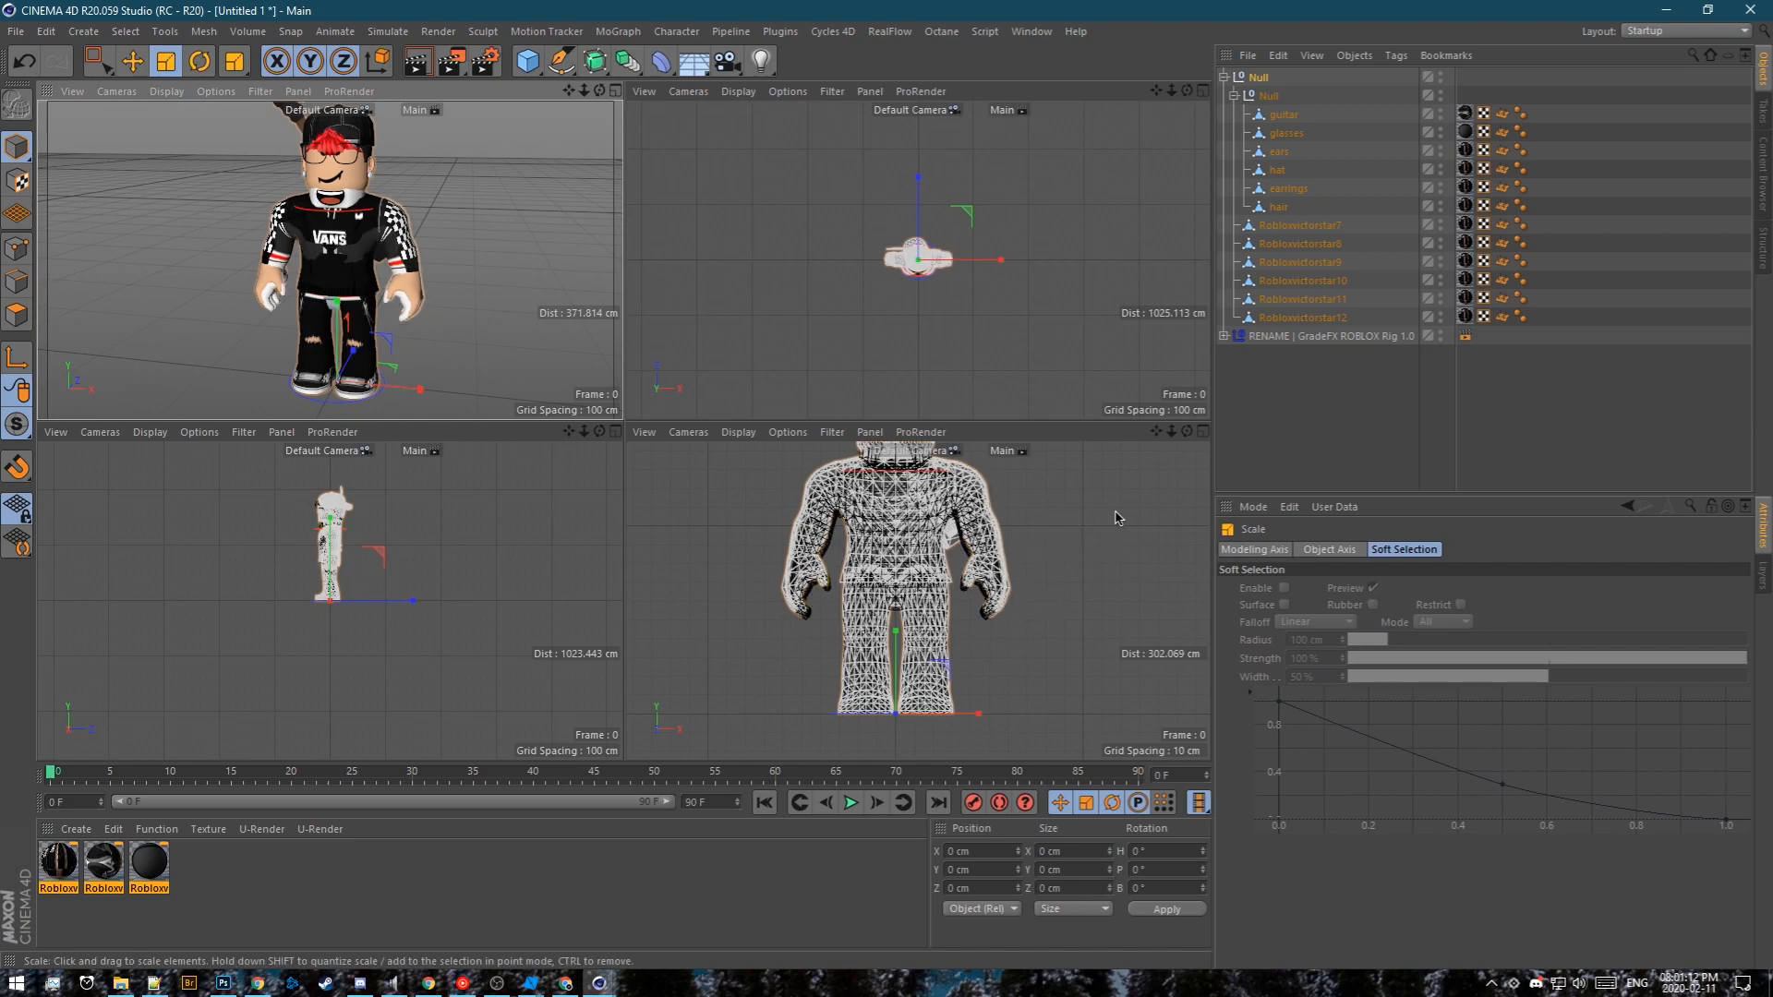
{"action": "scroll", "coordinate": [1013, 572], "scroll_direction": "up", "scroll_amount": 3}
{"action": "scroll", "coordinate": [1053, 545], "scroll_direction": "up", "scroll_amount": 2}
{"action": "left_click_drag", "start_coordinate": [1092, 515], "coordinate": [1059, 531]}
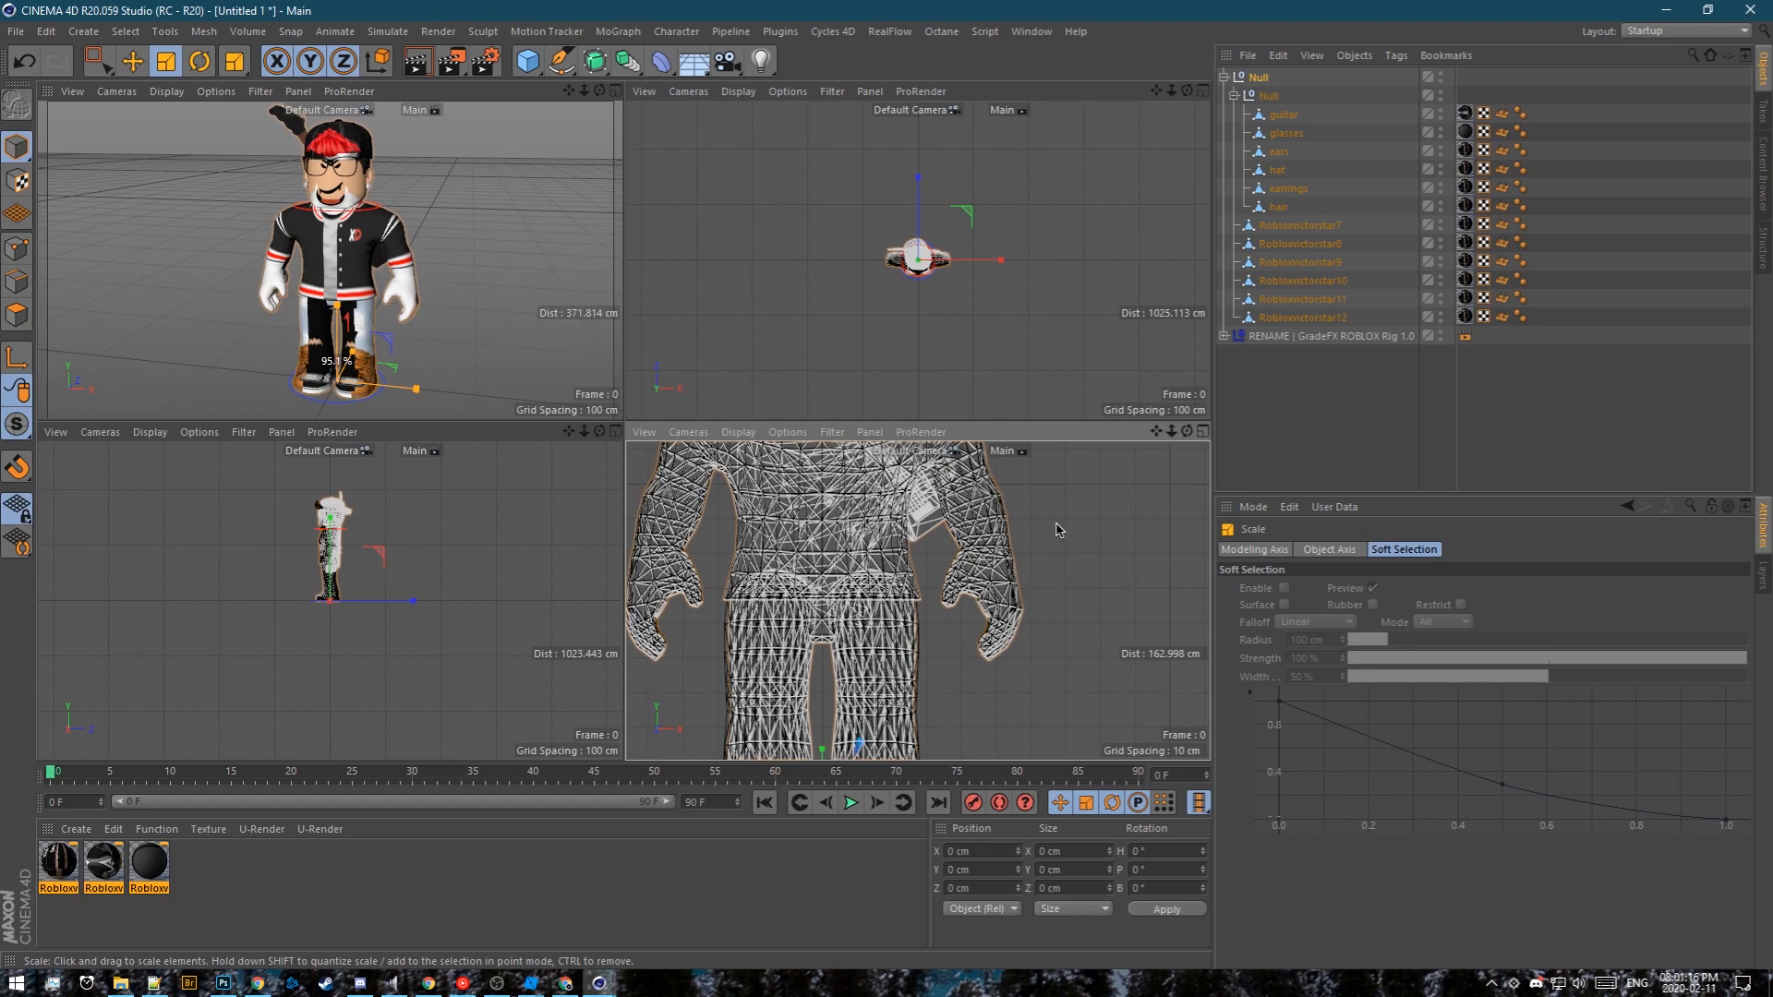
Align the pasted character with the rig in depth at about Z 0.26 cm, and return to the perspective view
{"action": "key", "text": "e"}
{"action": "scroll", "coordinate": [367, 666], "scroll_direction": "up", "scroll_amount": 8}
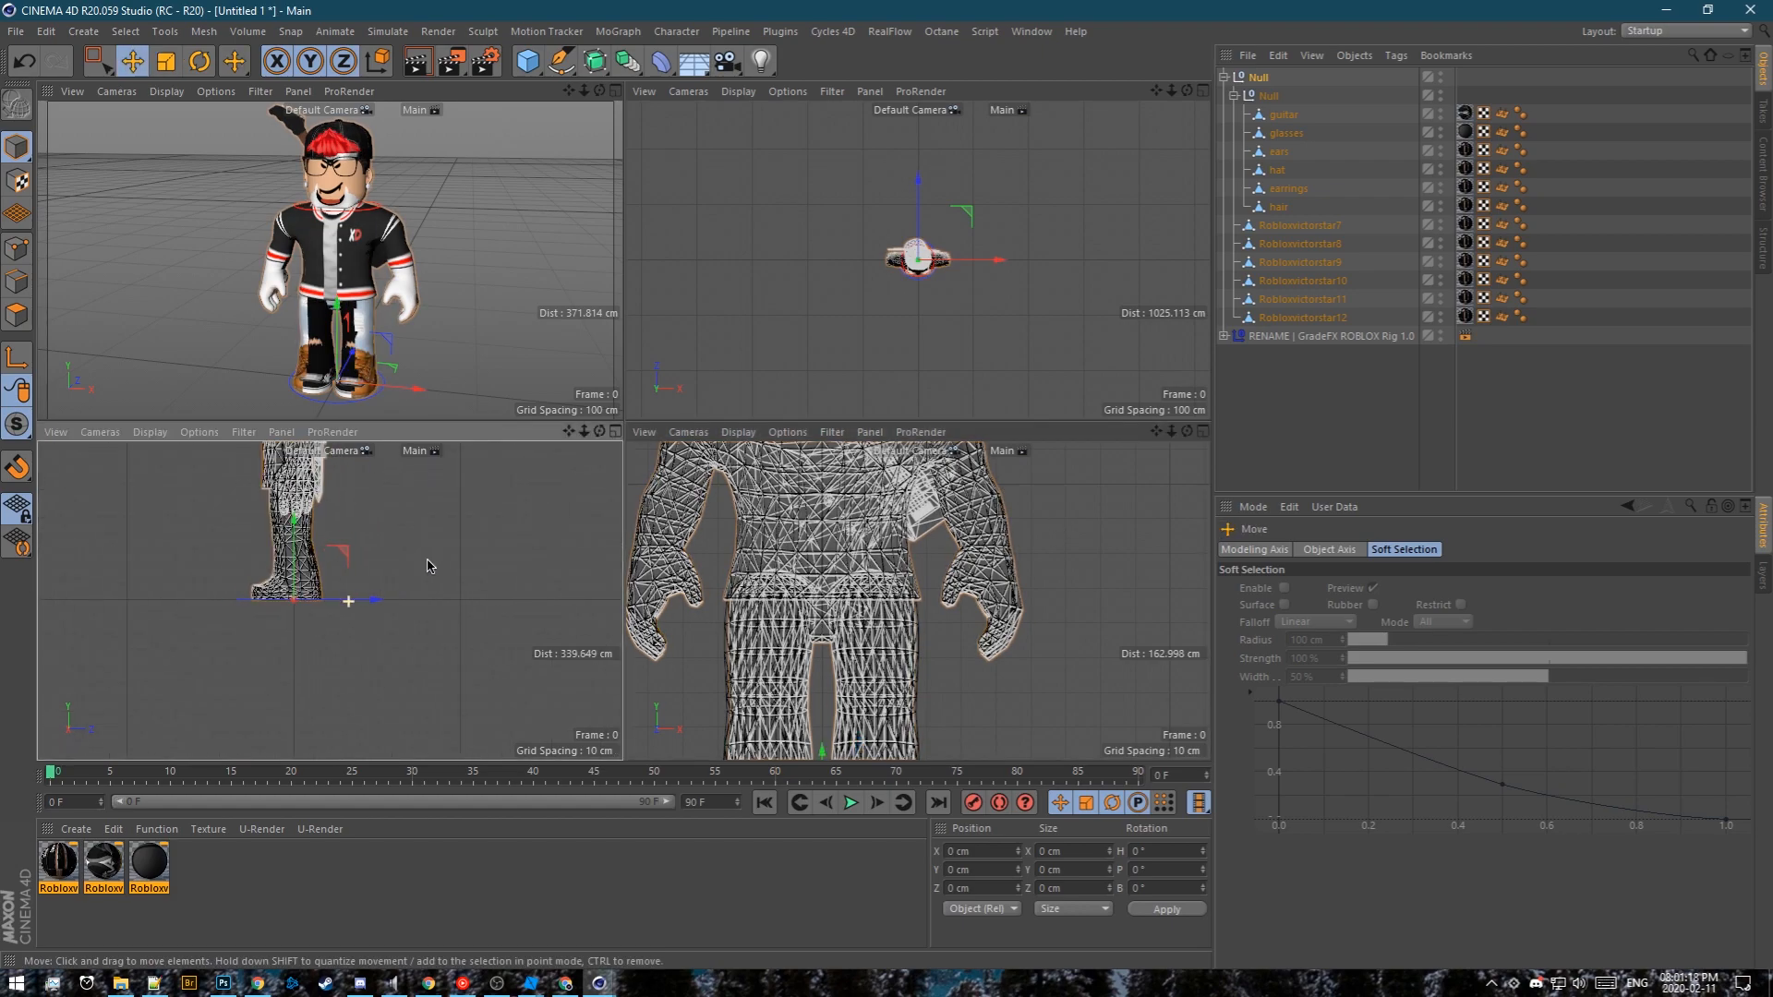
{"action": "scroll", "coordinate": [367, 666], "scroll_direction": "up", "scroll_amount": 5}
{"action": "left_click_drag", "start_coordinate": [348, 699], "coordinate": [351, 699]}
{"action": "middle_click", "coordinate": [400, 303]}
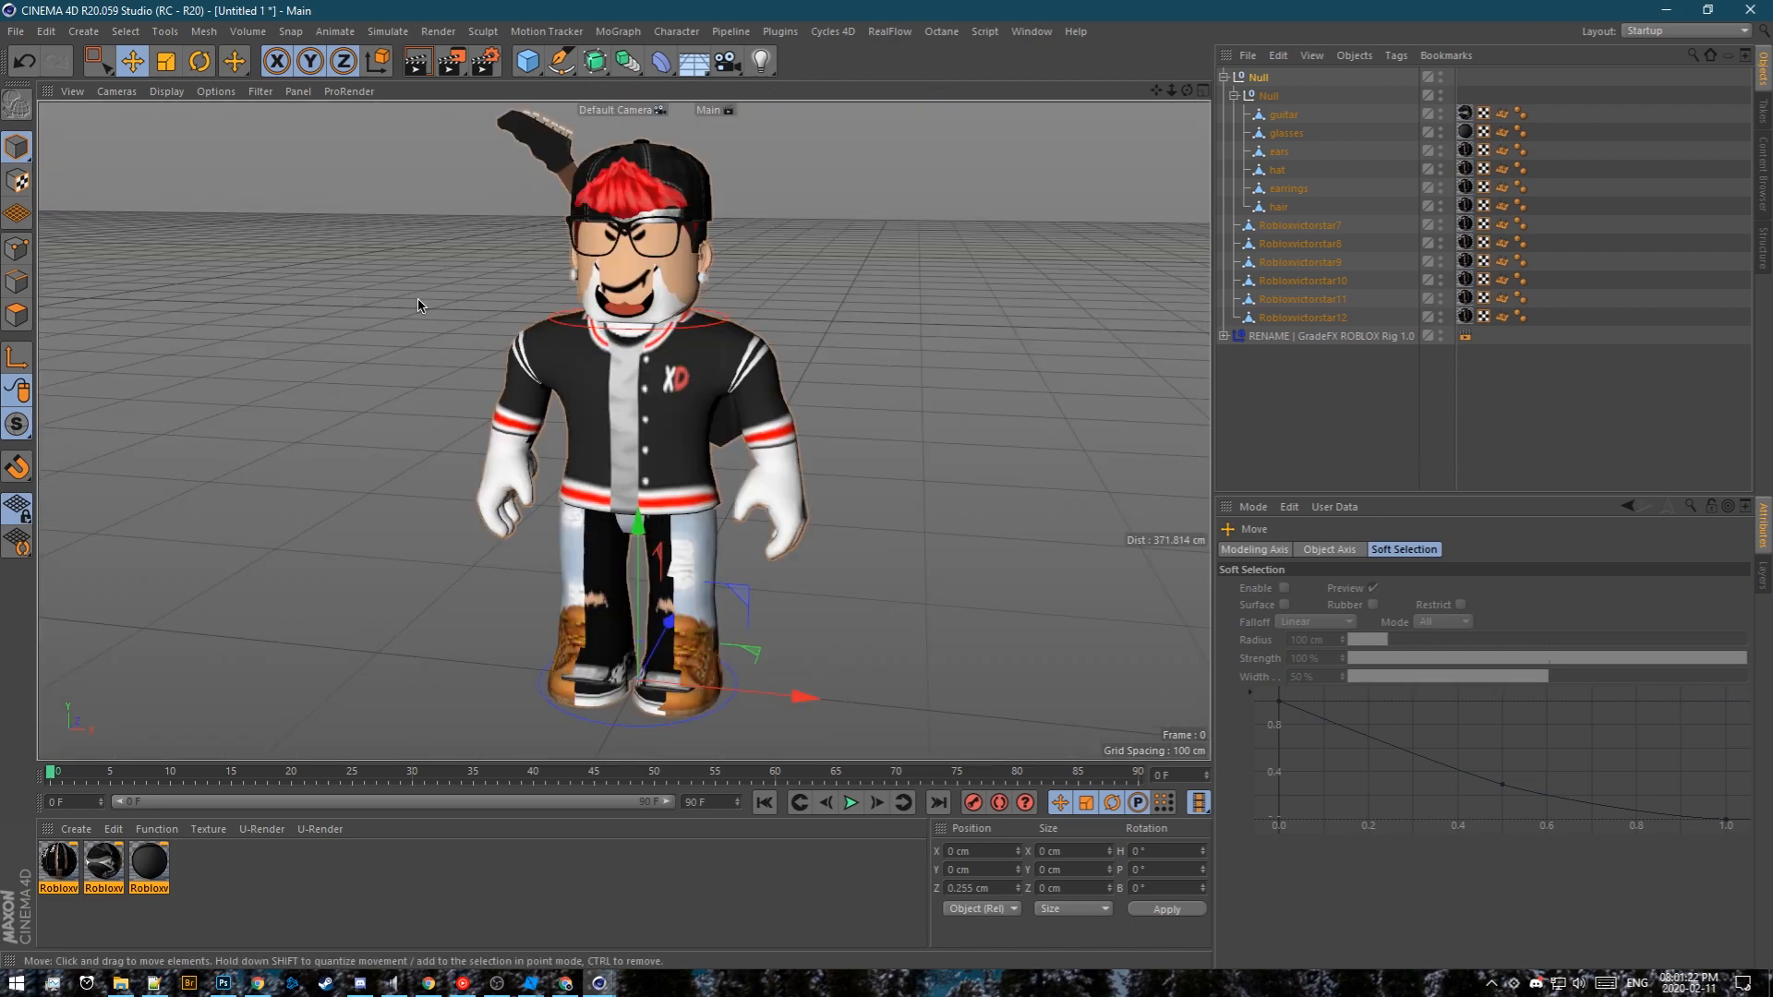
Hide the pasted character's six body-part meshes
{"action": "left_click_drag", "start_coordinate": [440, 325], "coordinate": [471, 304], "text": "alt"}
{"action": "middle_click_drag", "start_coordinate": [471, 305], "coordinate": [486, 364], "text": "alt"}
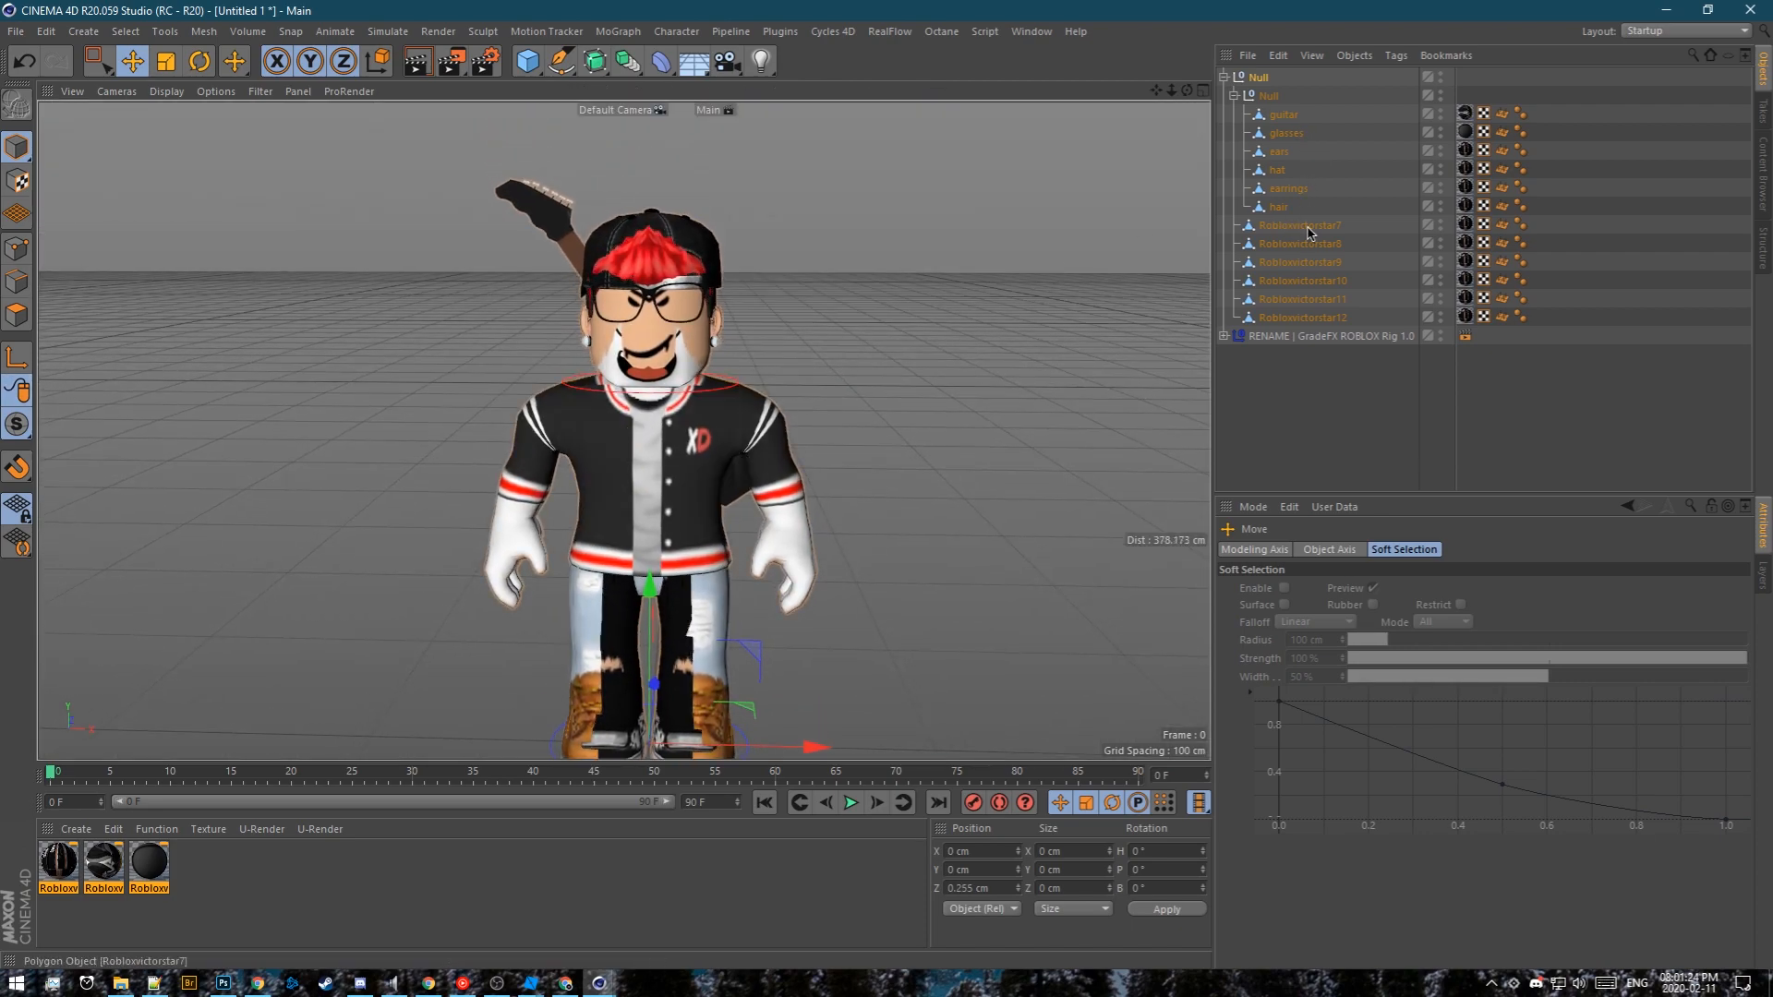
{"action": "left_click", "coordinate": [1569, 236]}
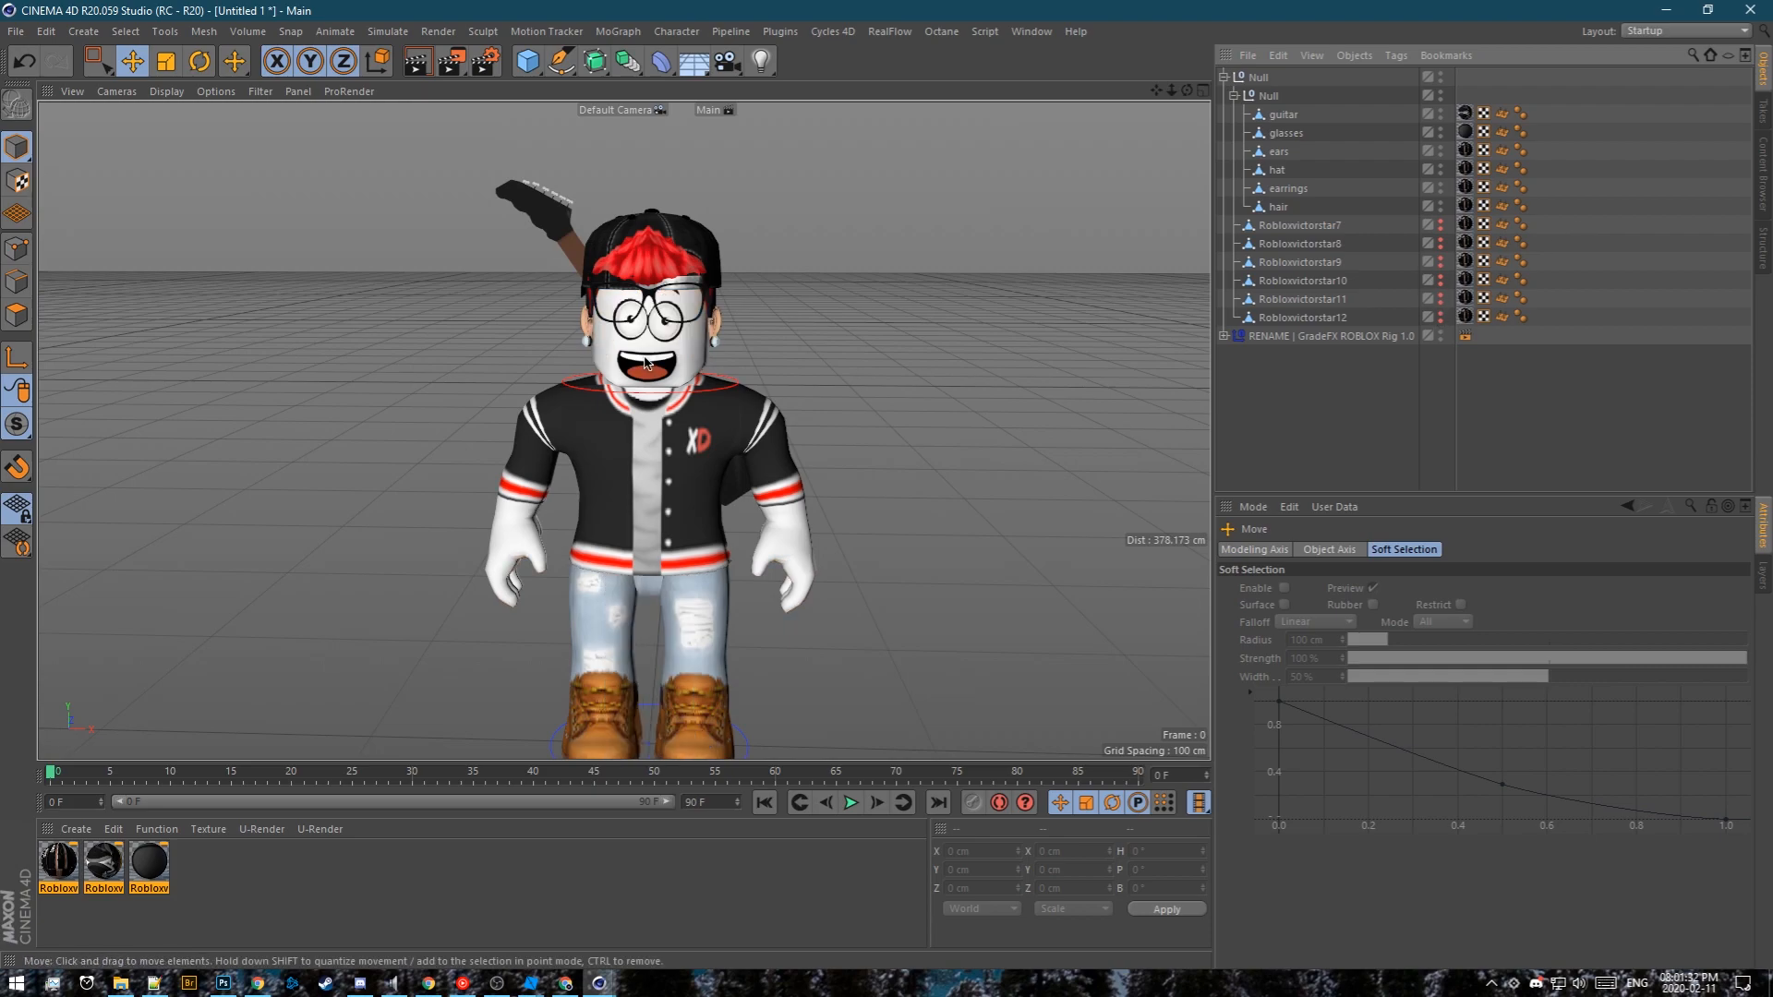
{"action": "scroll", "coordinate": [691, 267], "scroll_direction": "up", "scroll_amount": 5}
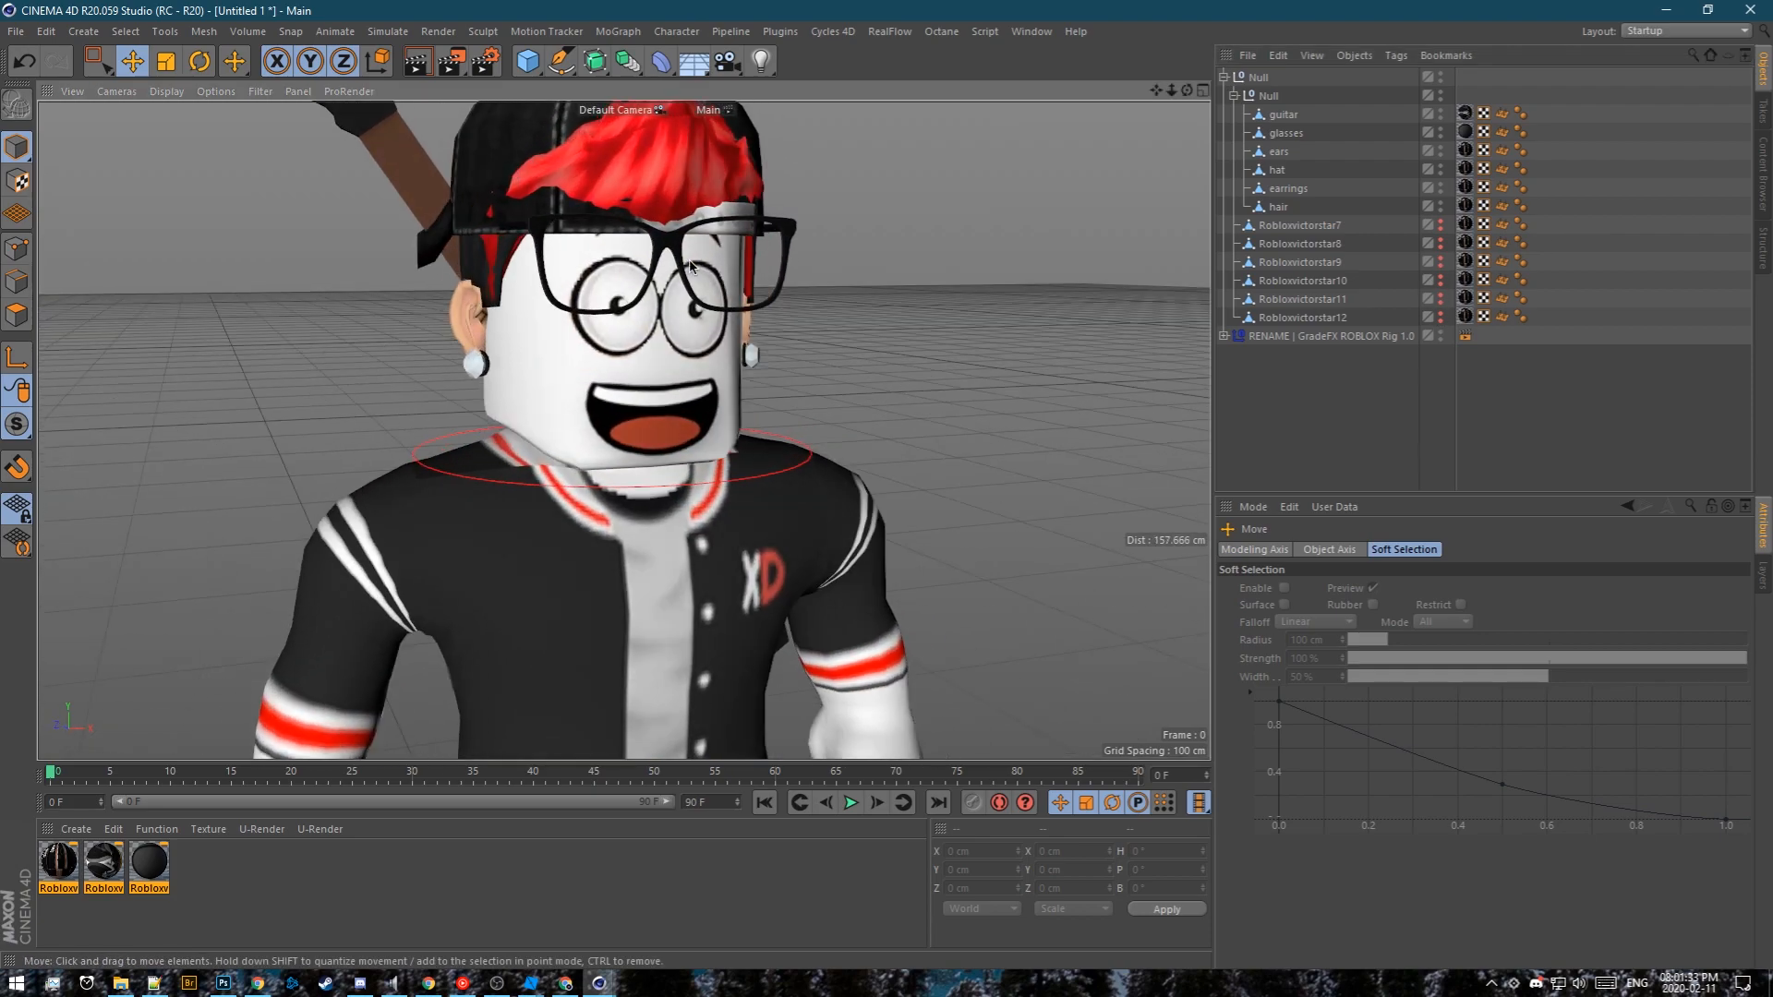
{"action": "scroll", "coordinate": [691, 267], "scroll_direction": "down", "scroll_amount": 1}
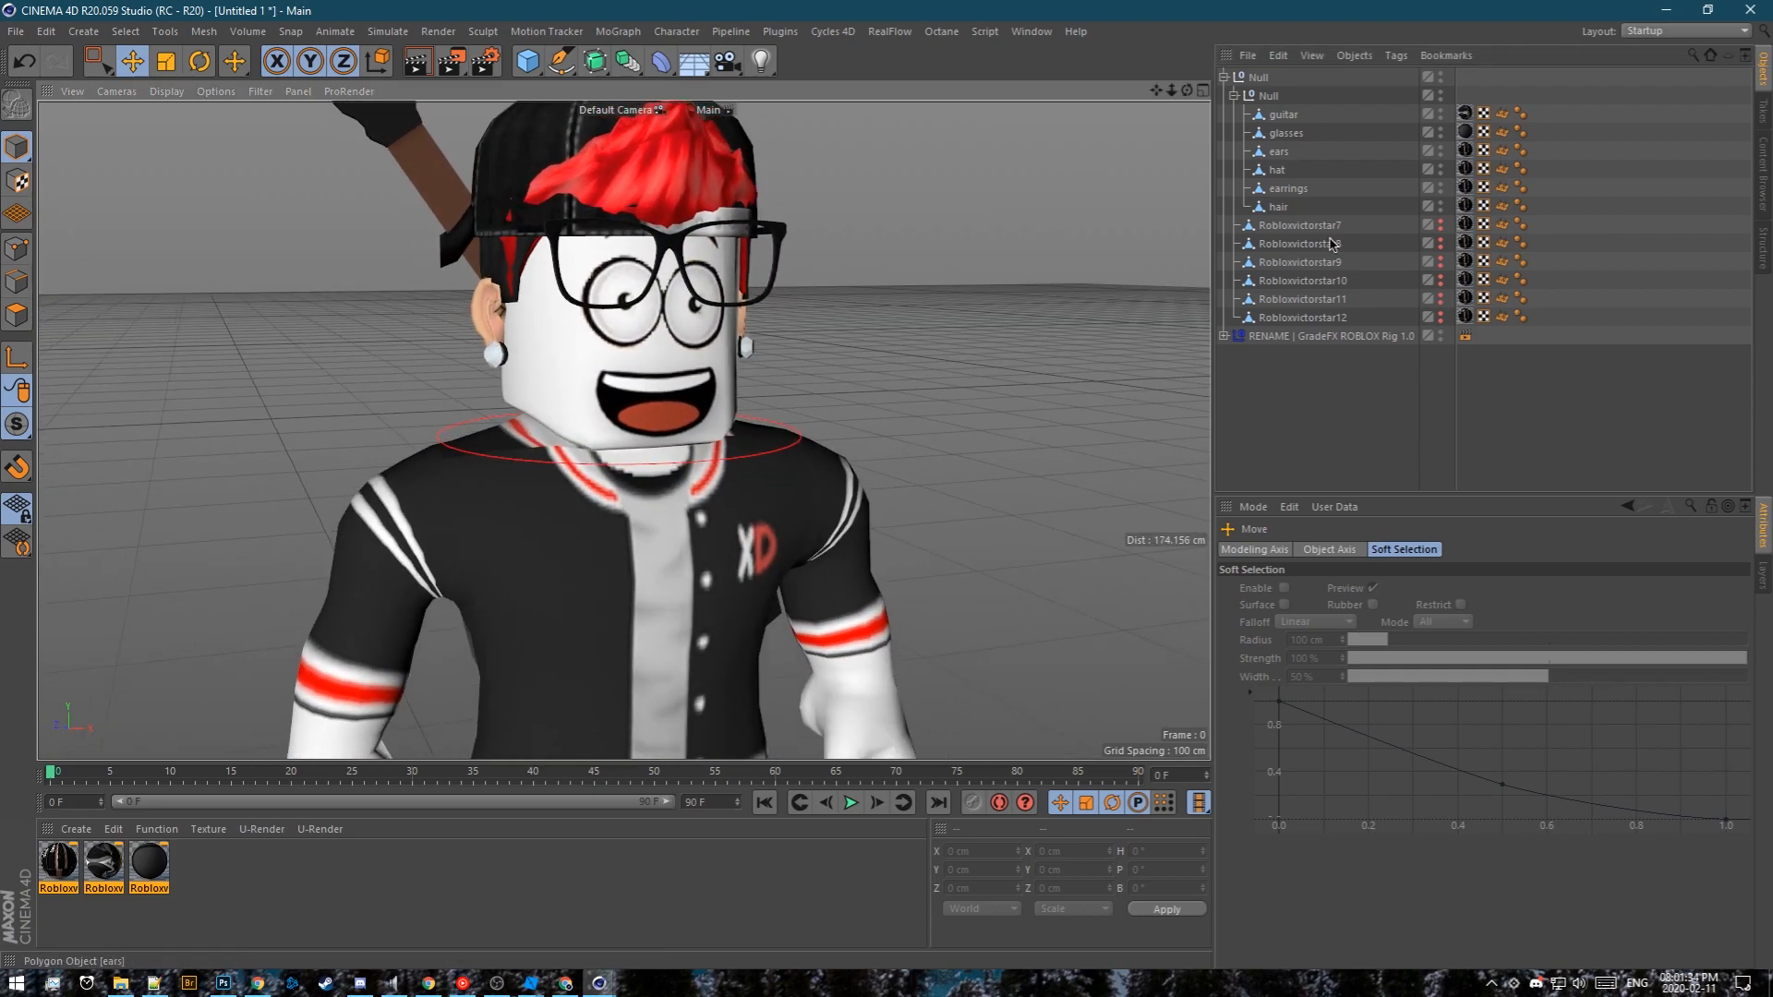
Rename the GradeFX rig as Robloxvictorstar and turn off its Locked and Hidden options
{"action": "left_click", "coordinate": [1321, 335]}
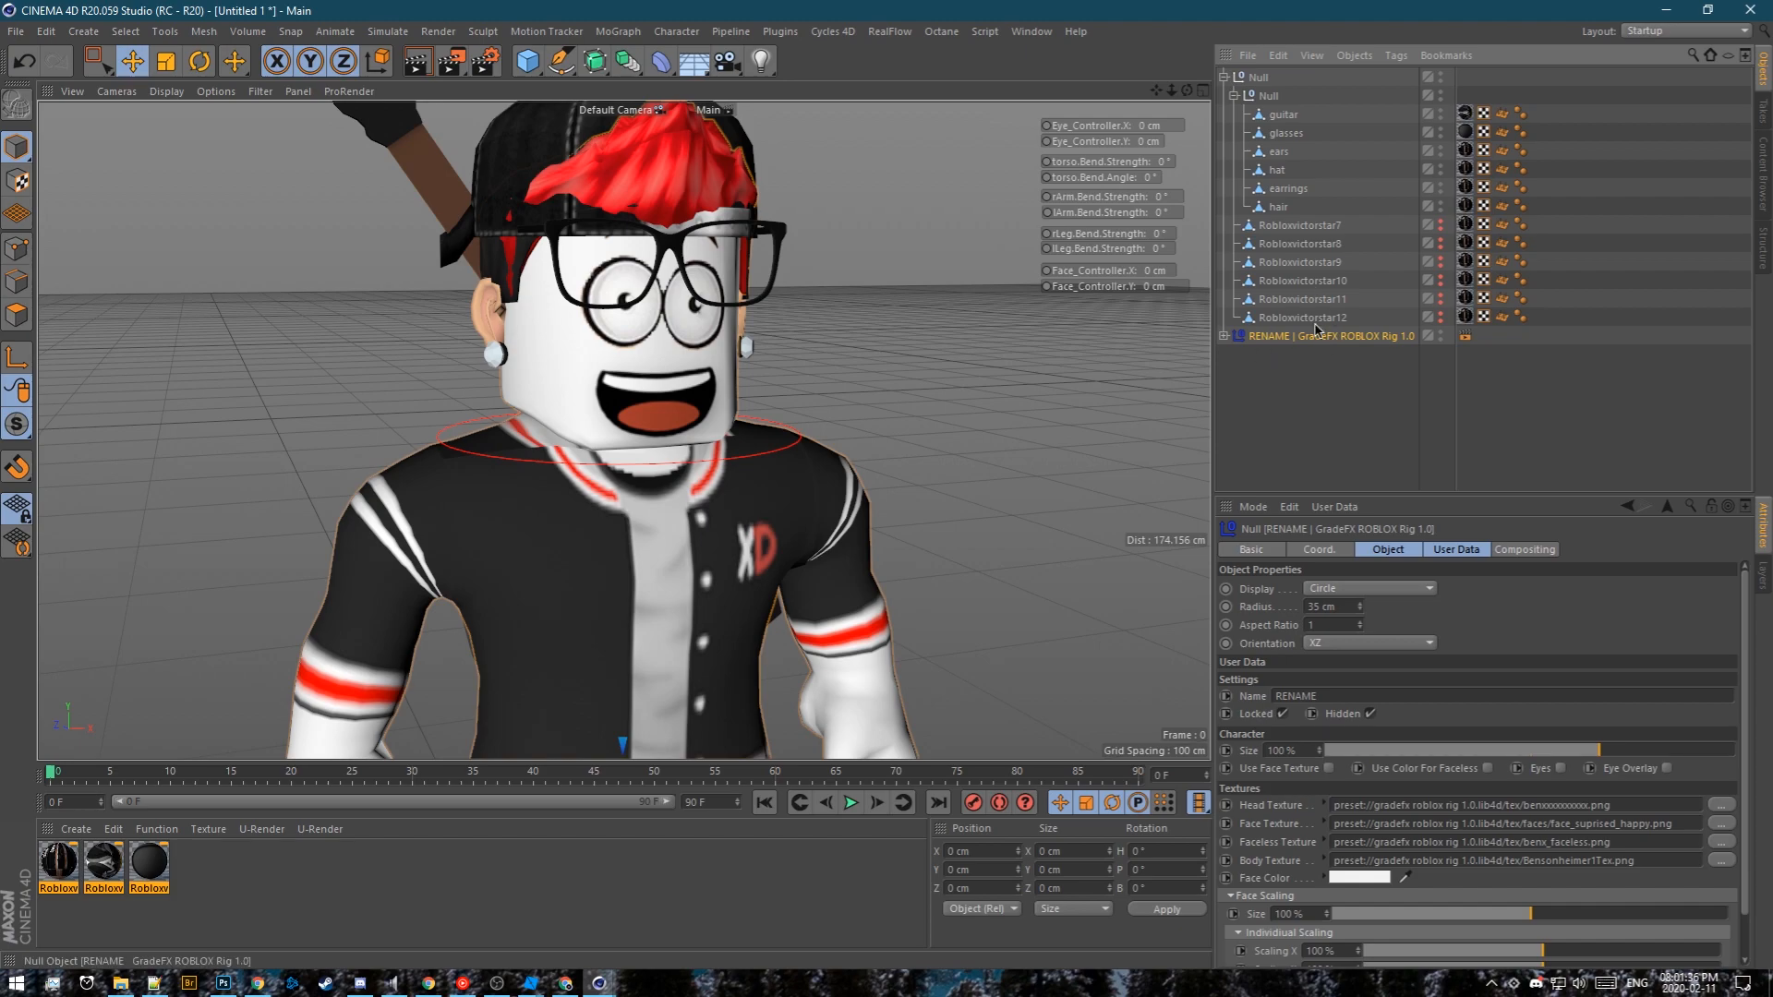
{"action": "left_click", "coordinate": [1457, 549]}
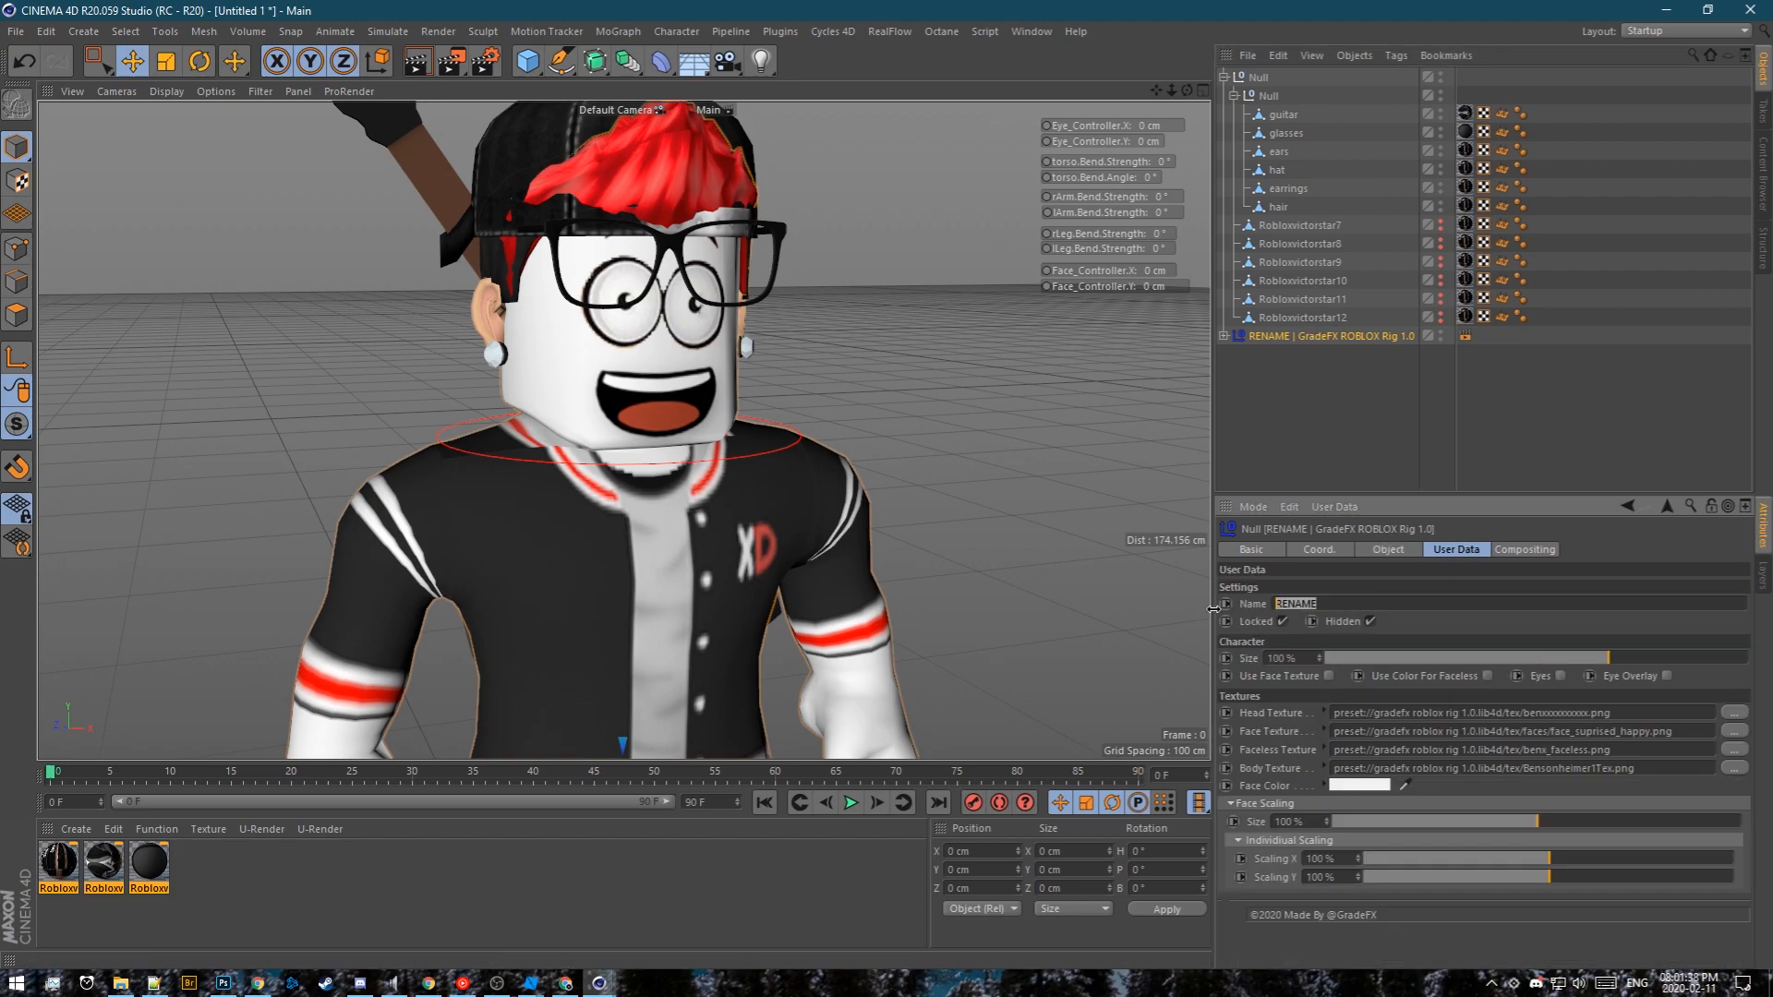
{"action": "double_click", "coordinate": [1328, 603]}
{"action": "key", "text": "ctrl+v"}
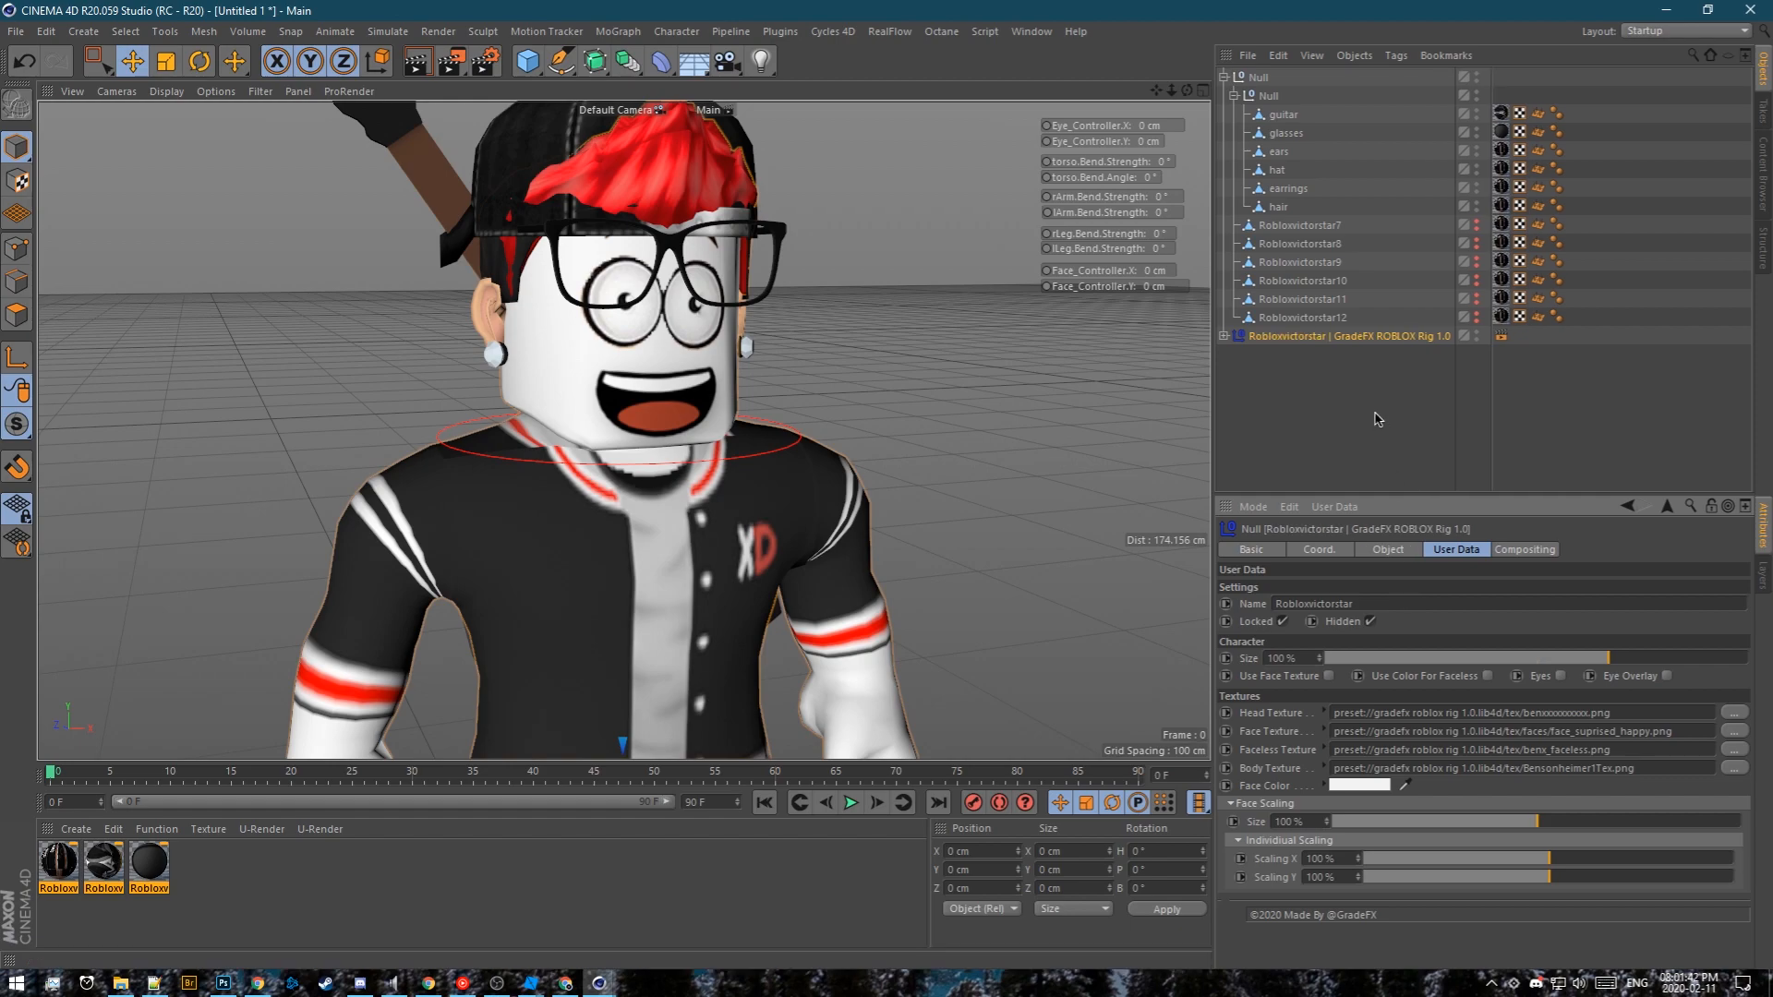
{"action": "left_click", "coordinate": [1283, 621]}
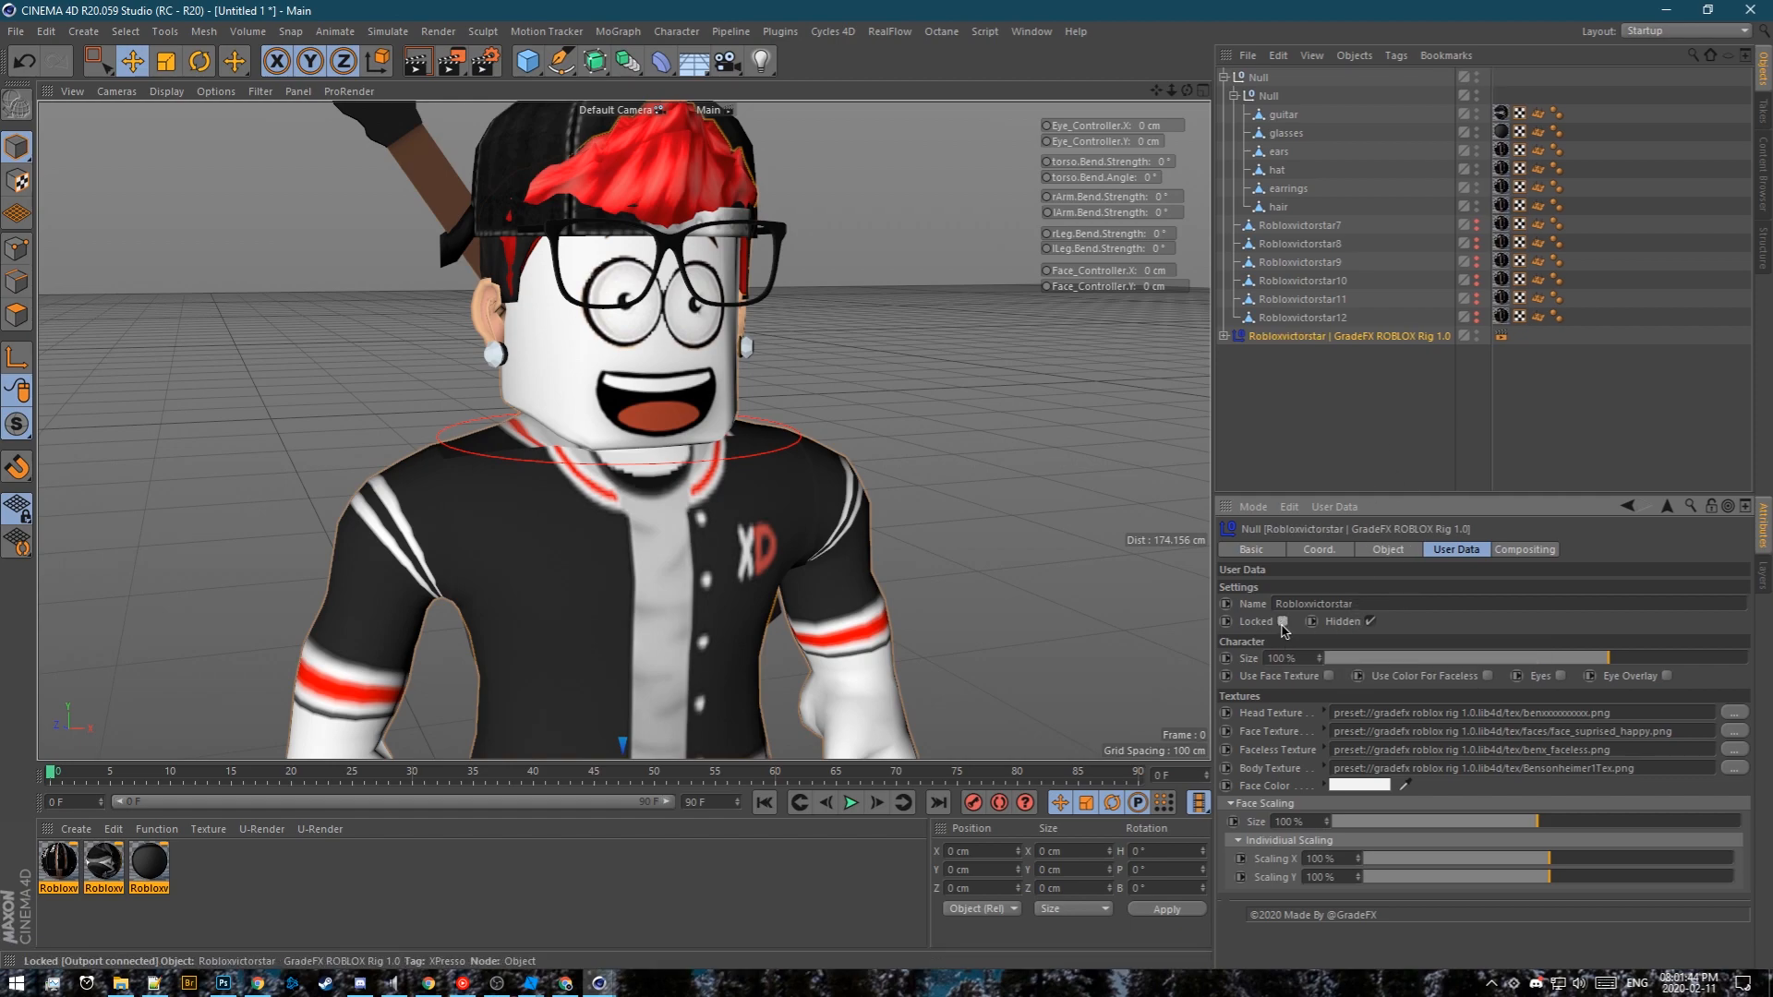
{"action": "left_click", "coordinate": [1371, 622]}
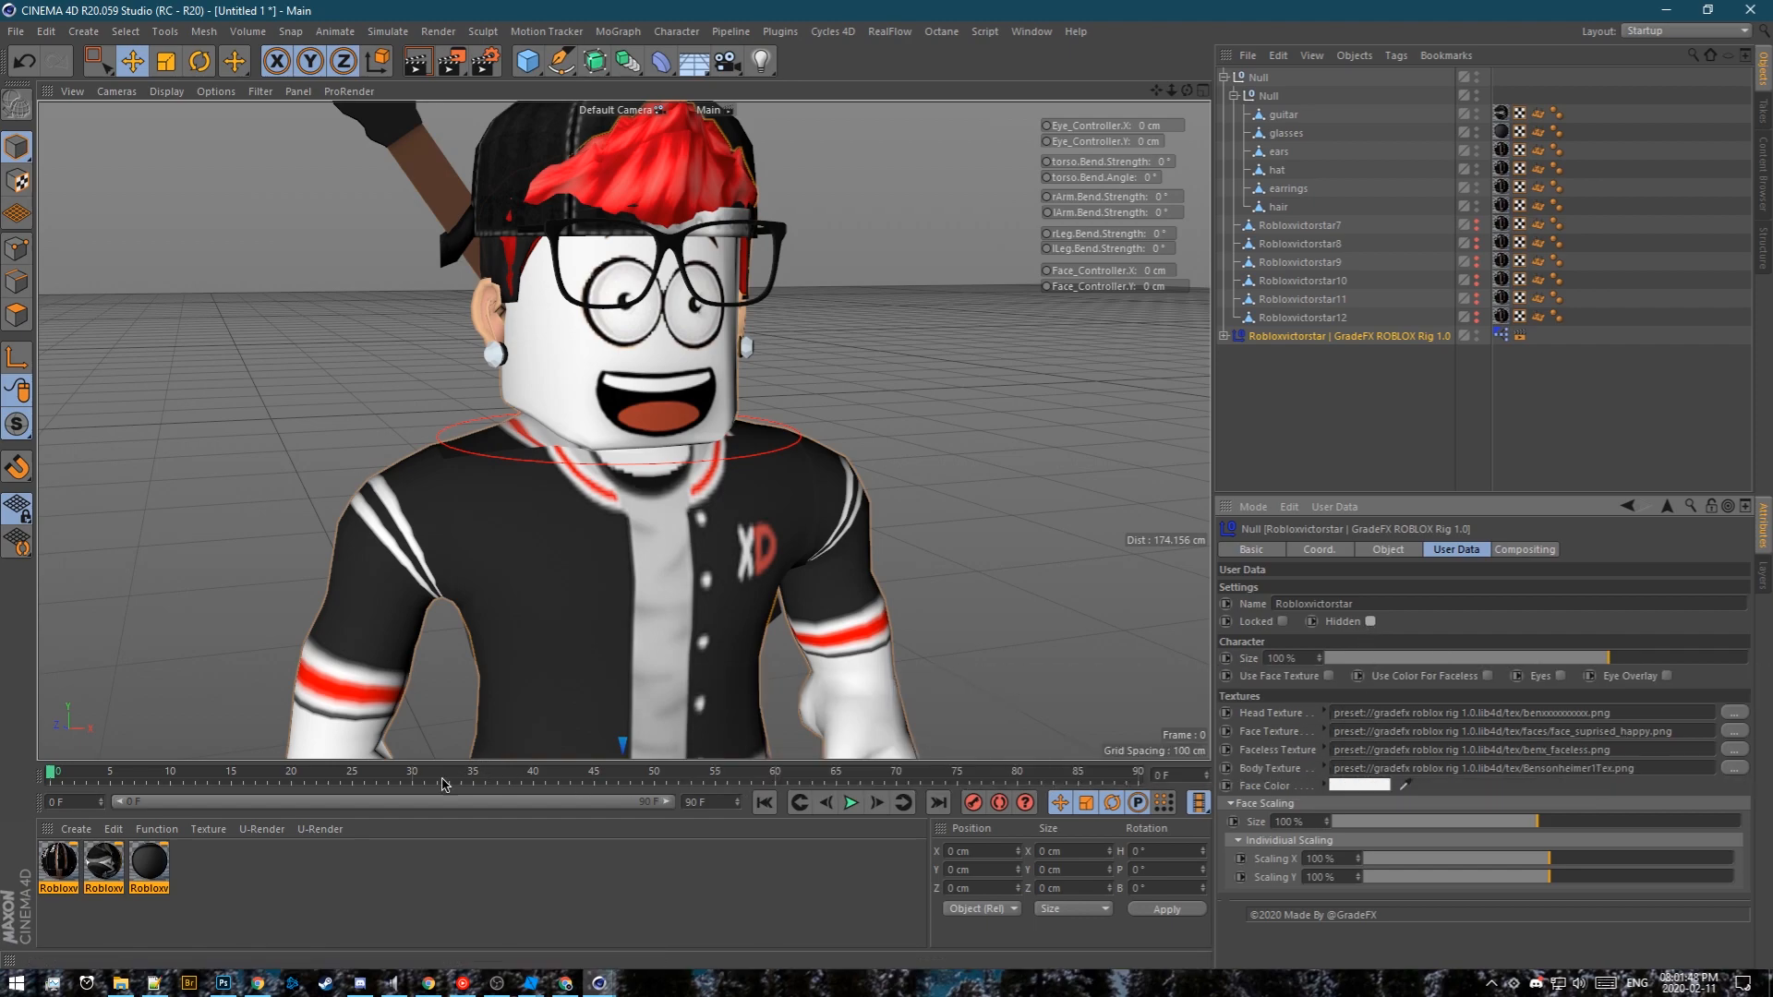
Assign Robloxvictorstar3Tex.png from the Export folder as the rig's head and body textures, without copying the image to the project location
{"action": "key", "text": "alt+Tab"}
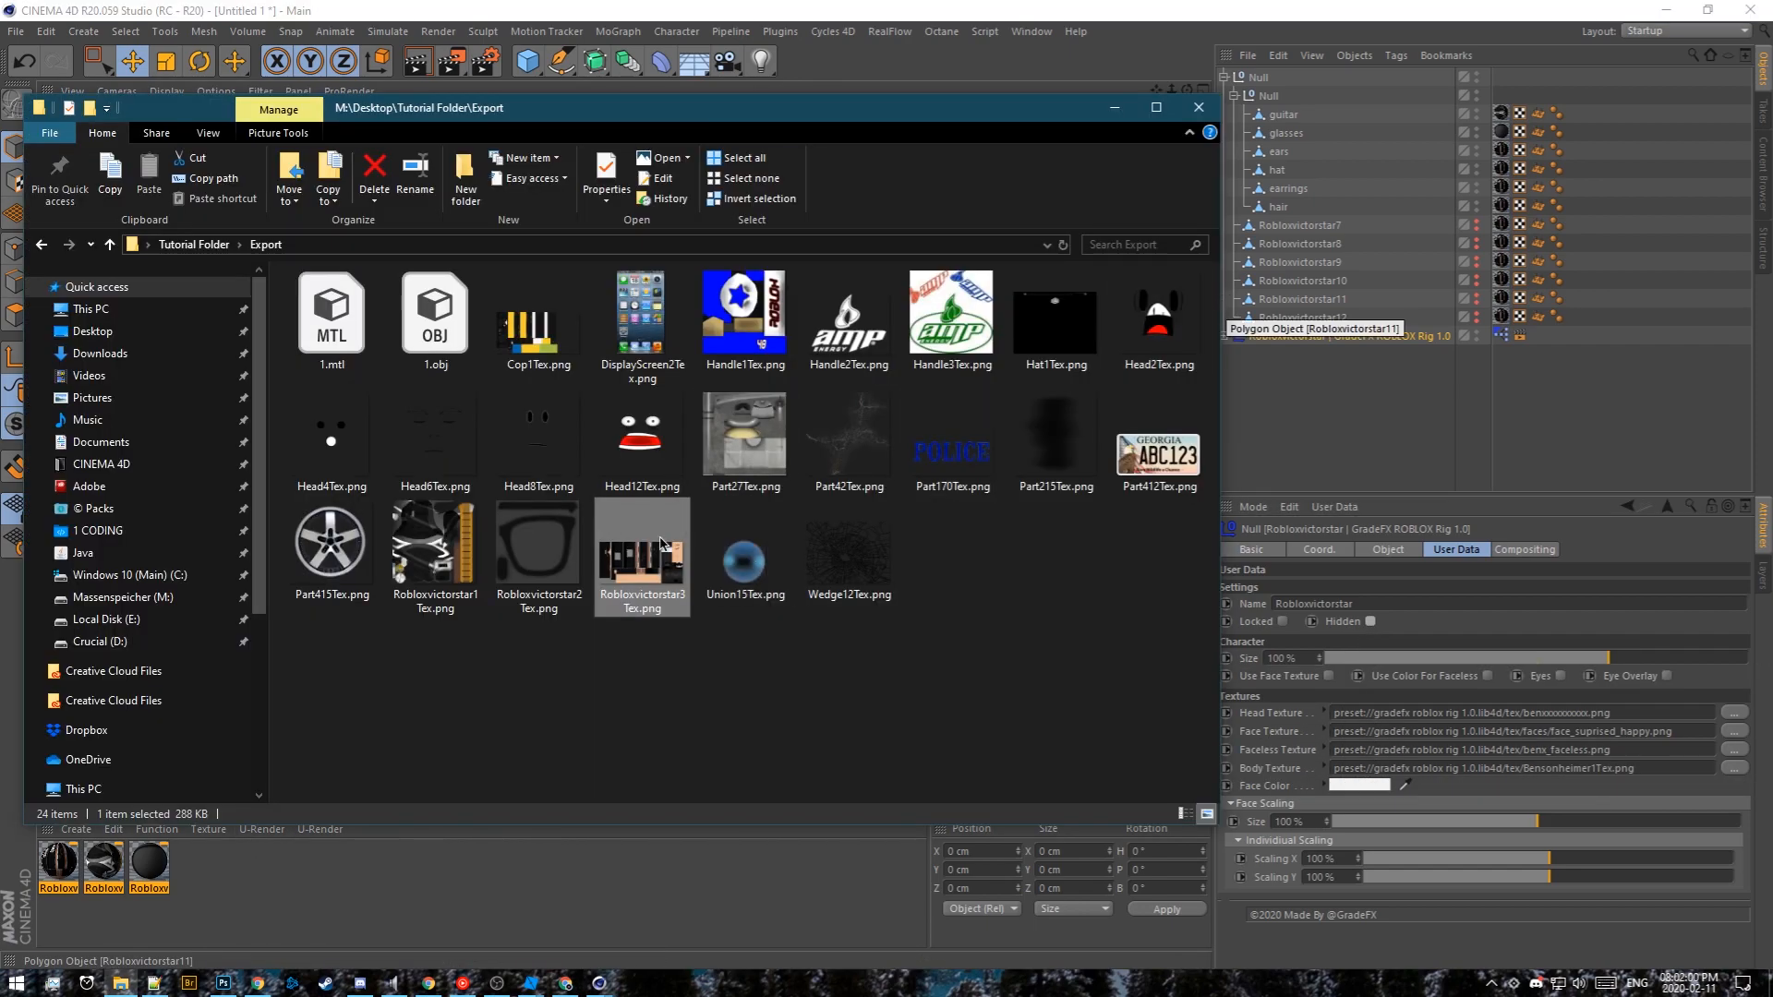
{"action": "left_click_drag", "start_coordinate": [649, 560], "coordinate": [1371, 720]}
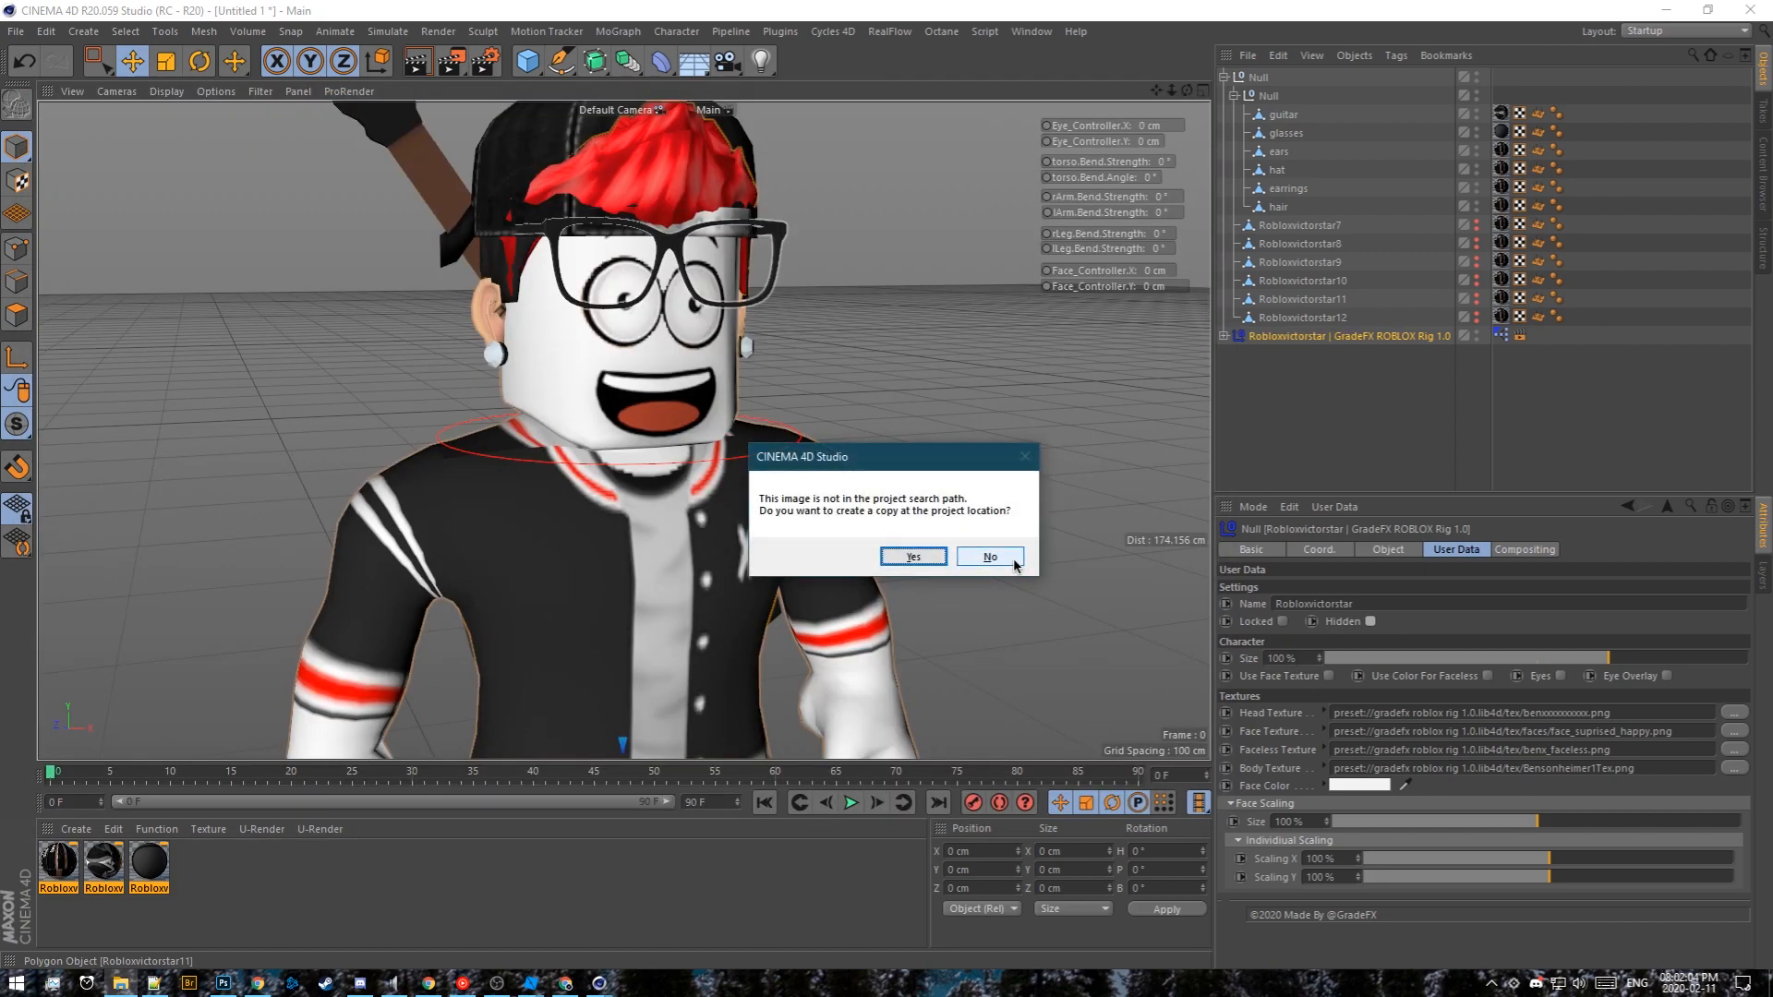
{"action": "left_click", "coordinate": [989, 557]}
{"action": "key", "text": "alt+Tab"}
{"action": "left_click_drag", "start_coordinate": [636, 563], "coordinate": [1239, 633]}
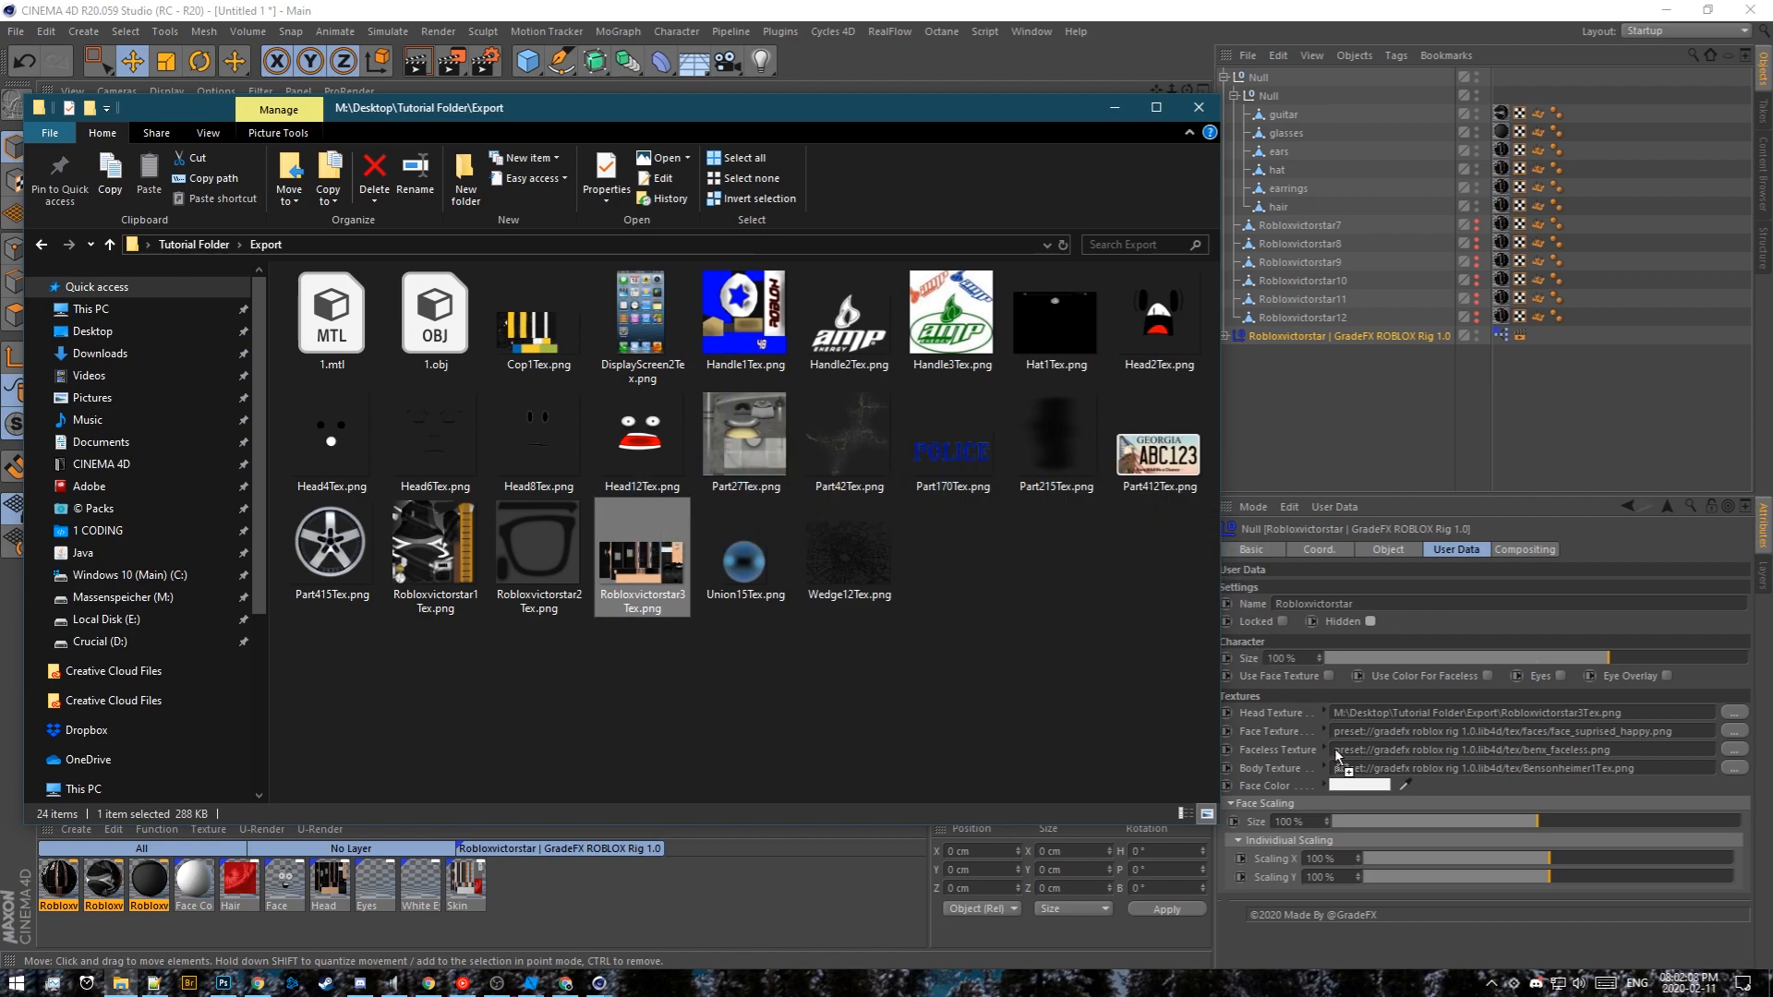
{"action": "left_click_drag", "start_coordinate": [1170, 566], "coordinate": [1515, 769]}
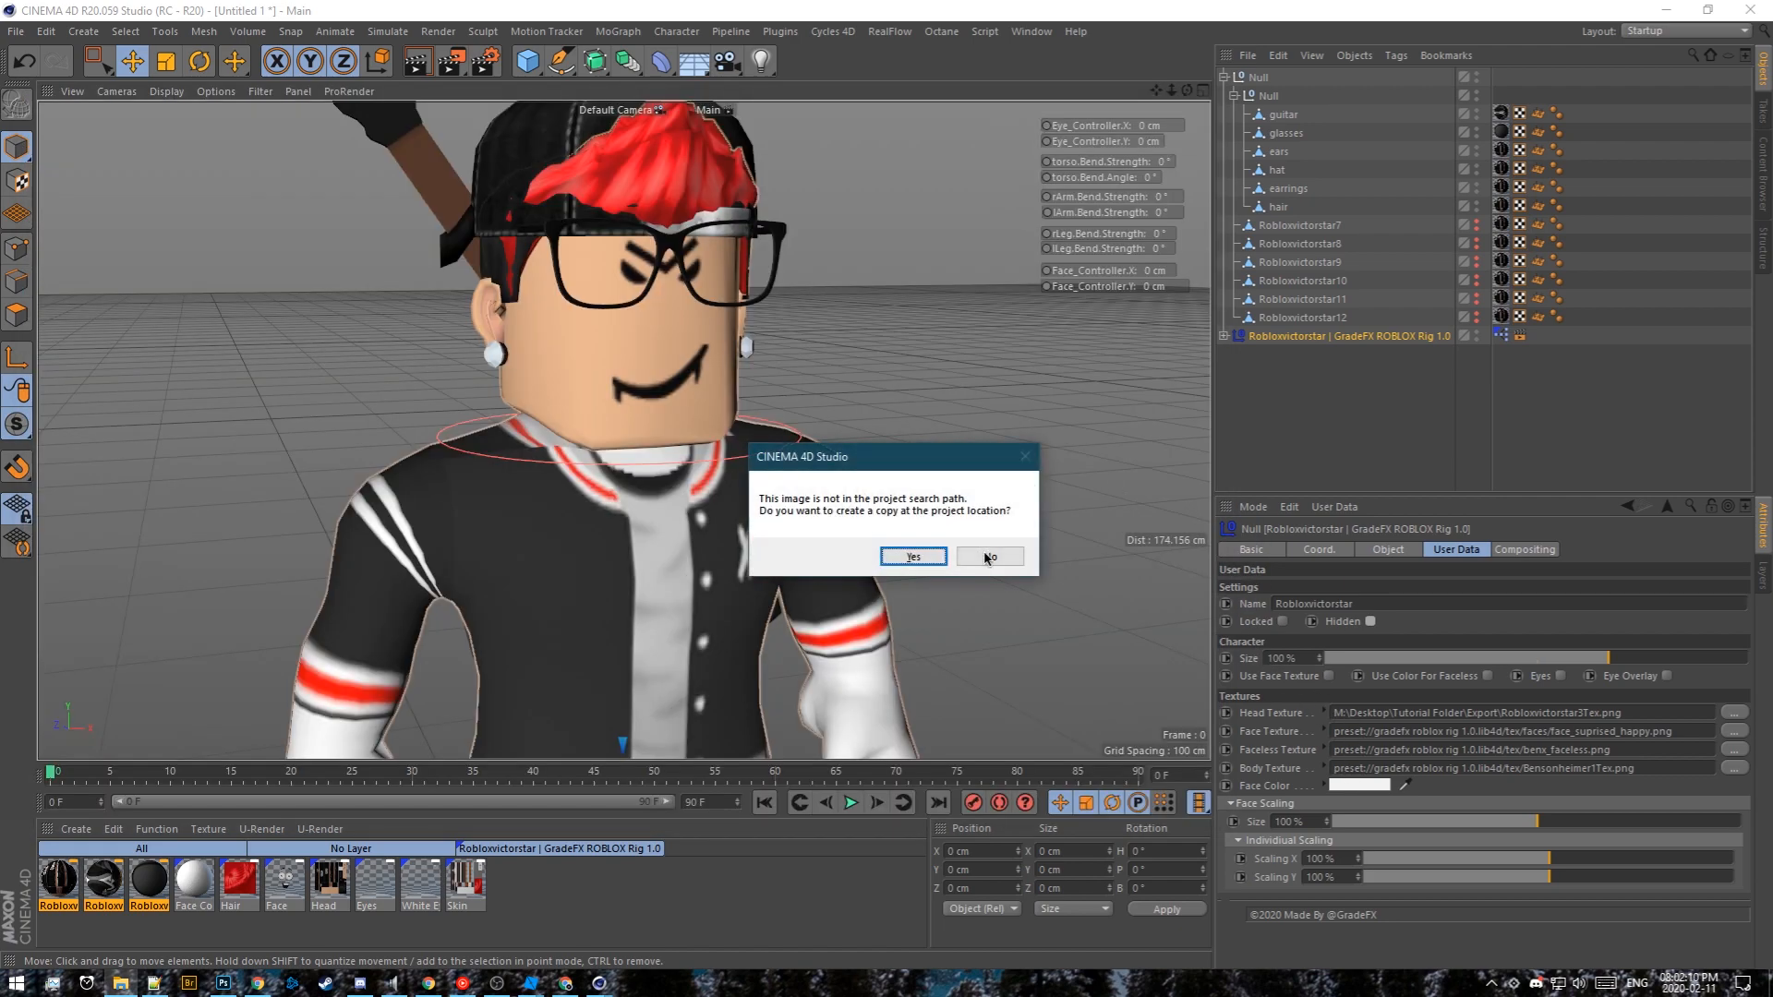
{"action": "left_click", "coordinate": [993, 555]}
Sample the skin tone from the character's face as the rig's Face Color
{"action": "scroll", "coordinate": [648, 299], "scroll_direction": "up", "scroll_amount": 8}
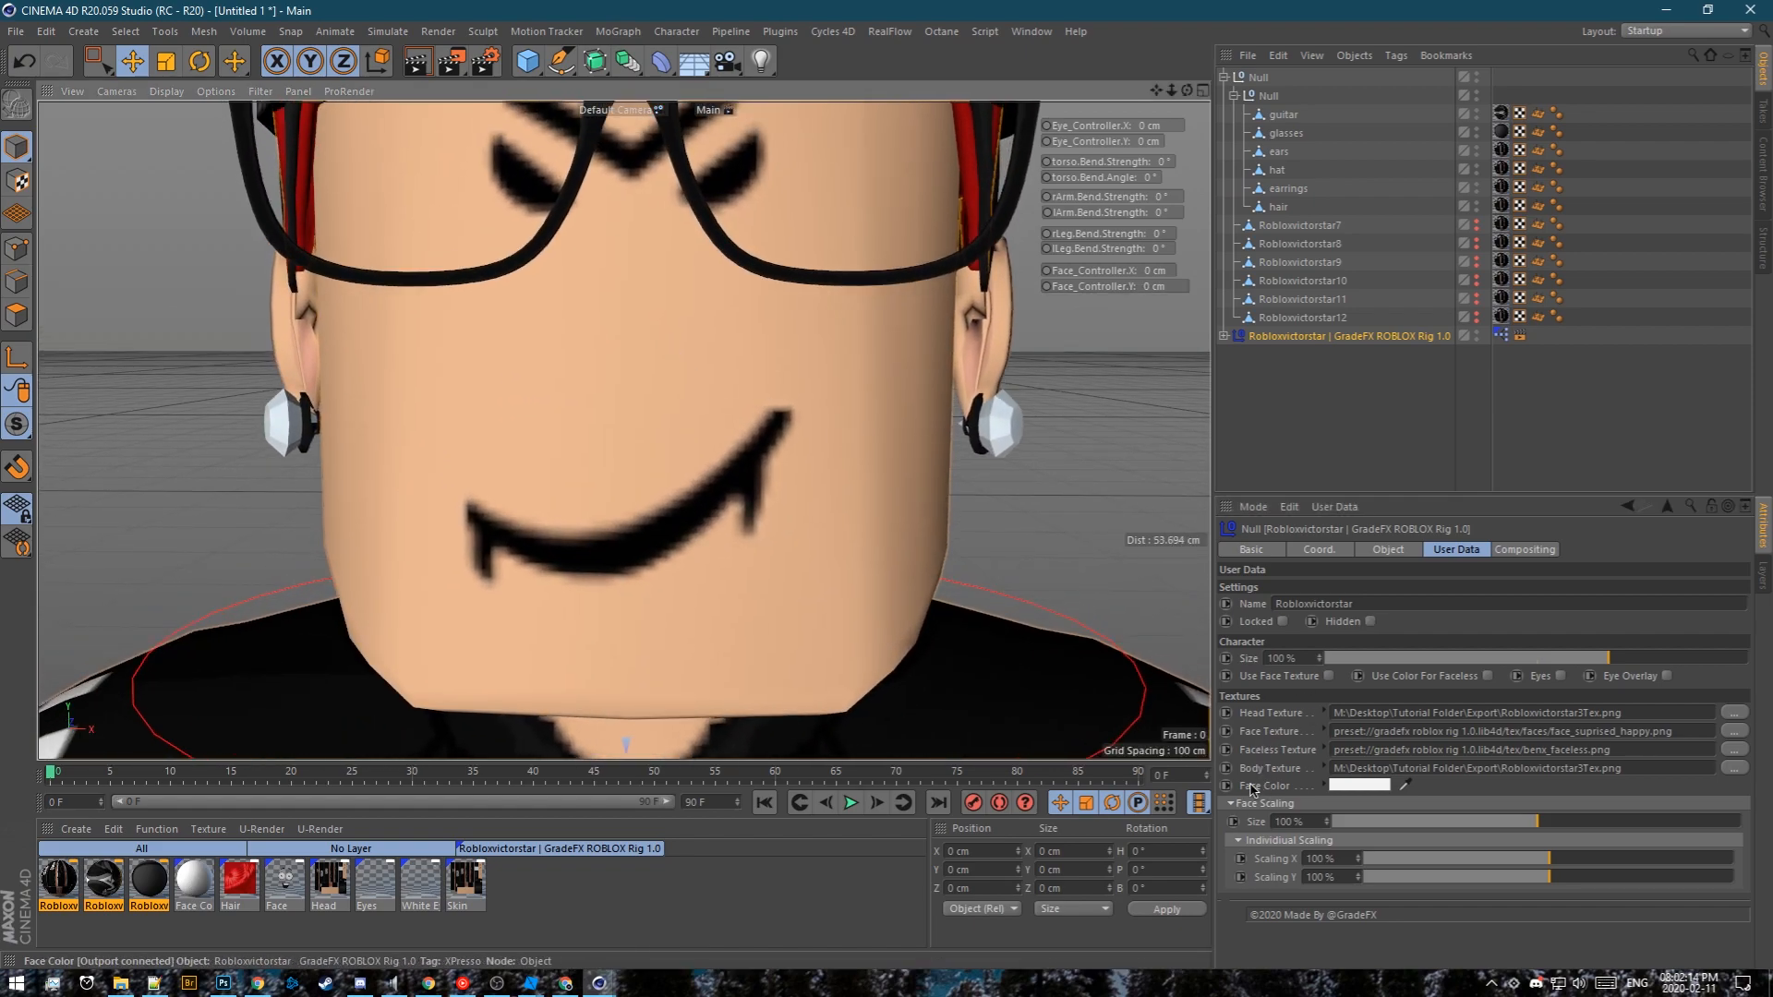
{"action": "left_click", "coordinate": [1406, 788]}
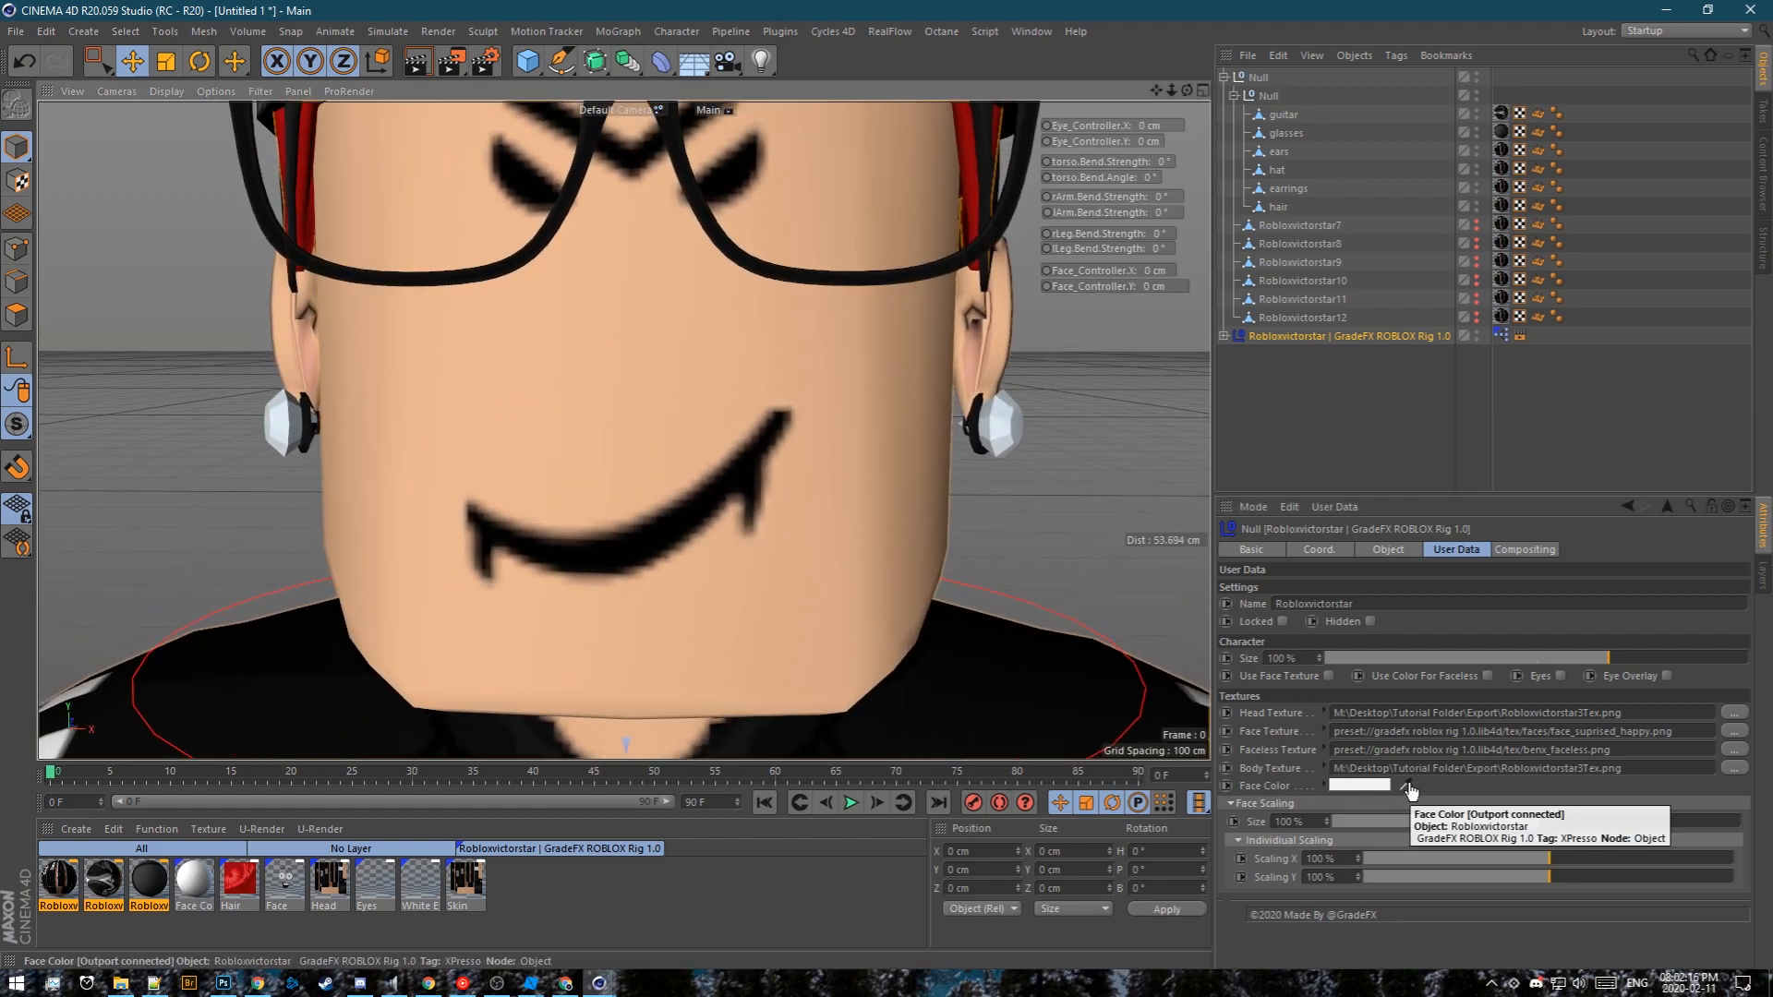
{"action": "left_click", "coordinate": [625, 351]}
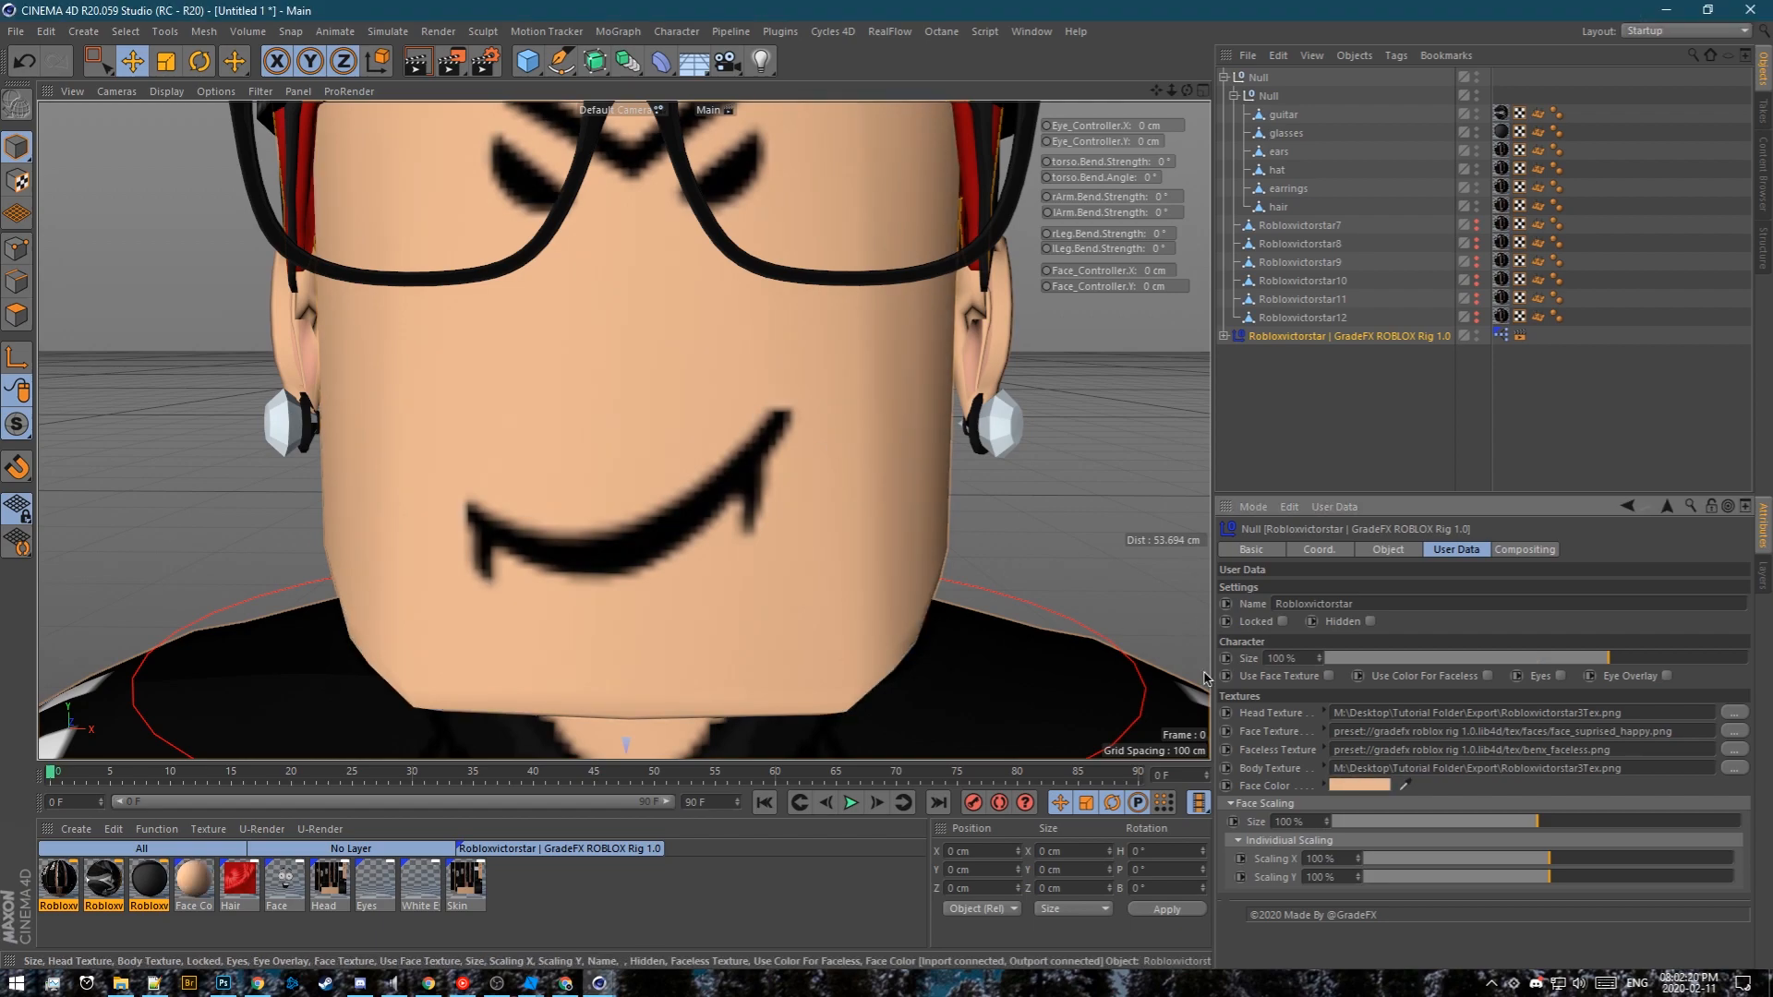
Turn on Use Face Texture and Use Color For Faceless for the rig
{"action": "scroll", "coordinate": [697, 540], "scroll_direction": "down", "scroll_amount": 5}
{"action": "left_click_drag", "start_coordinate": [697, 540], "coordinate": [716, 537], "text": "alt"}
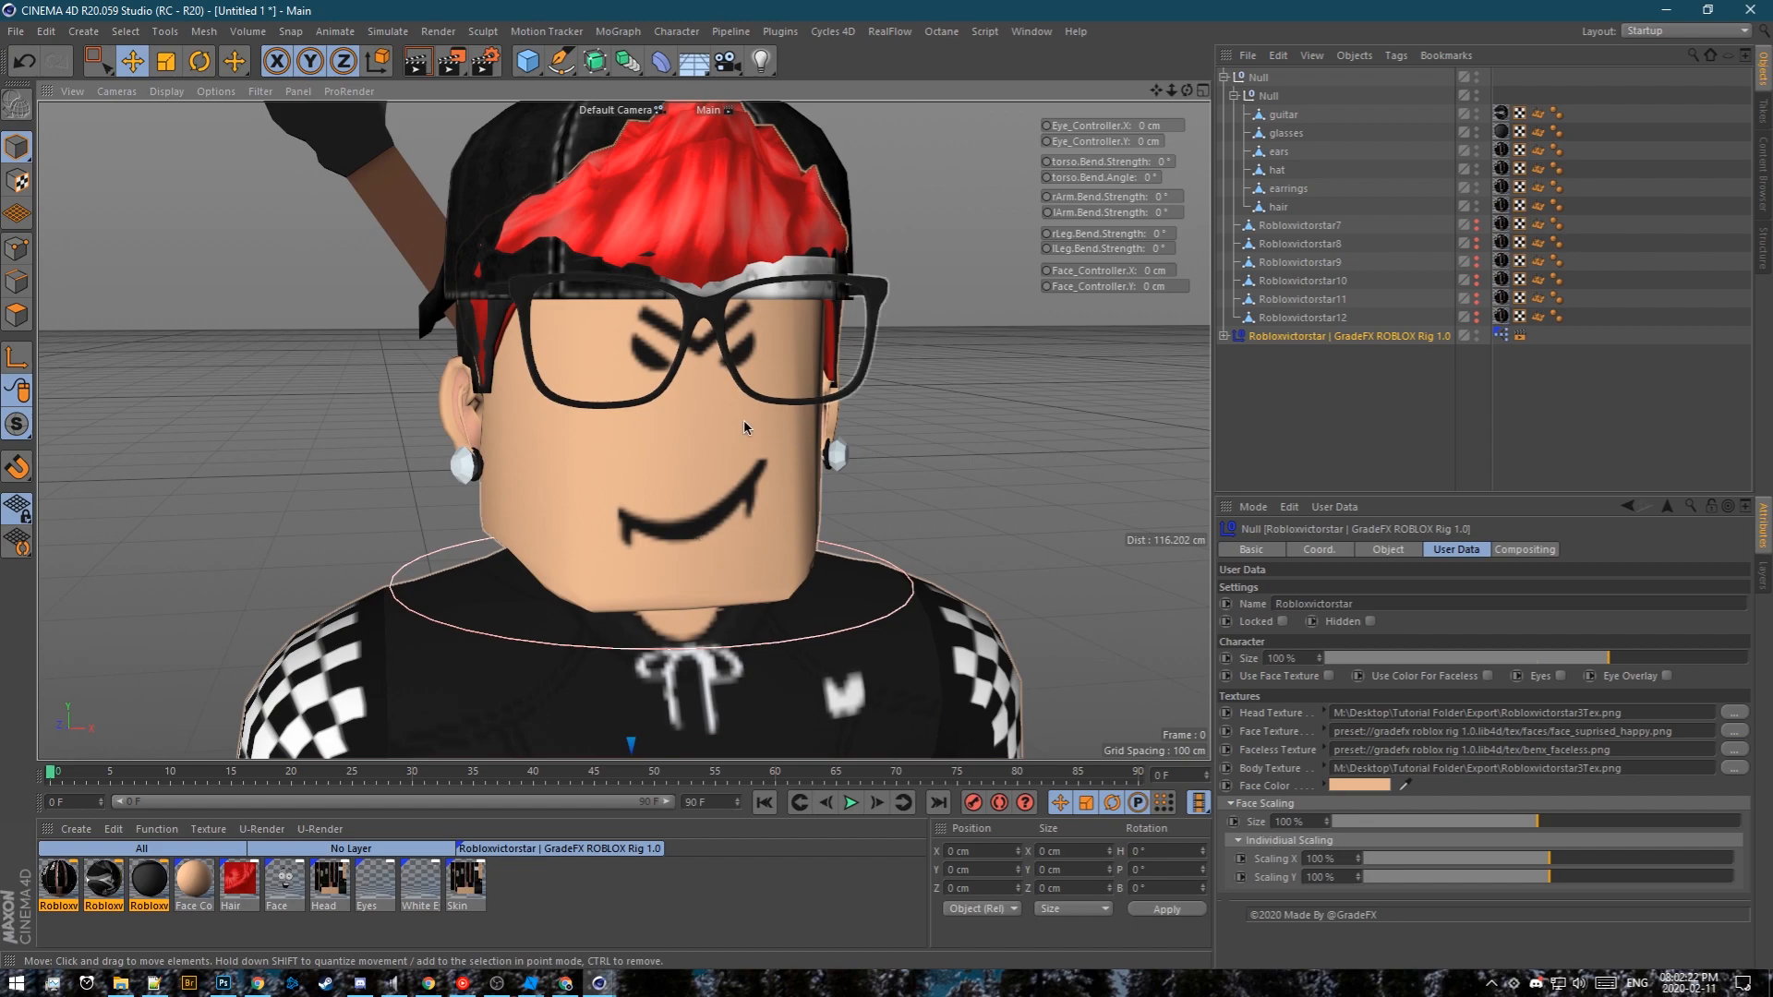
{"action": "left_click", "coordinate": [1328, 676]}
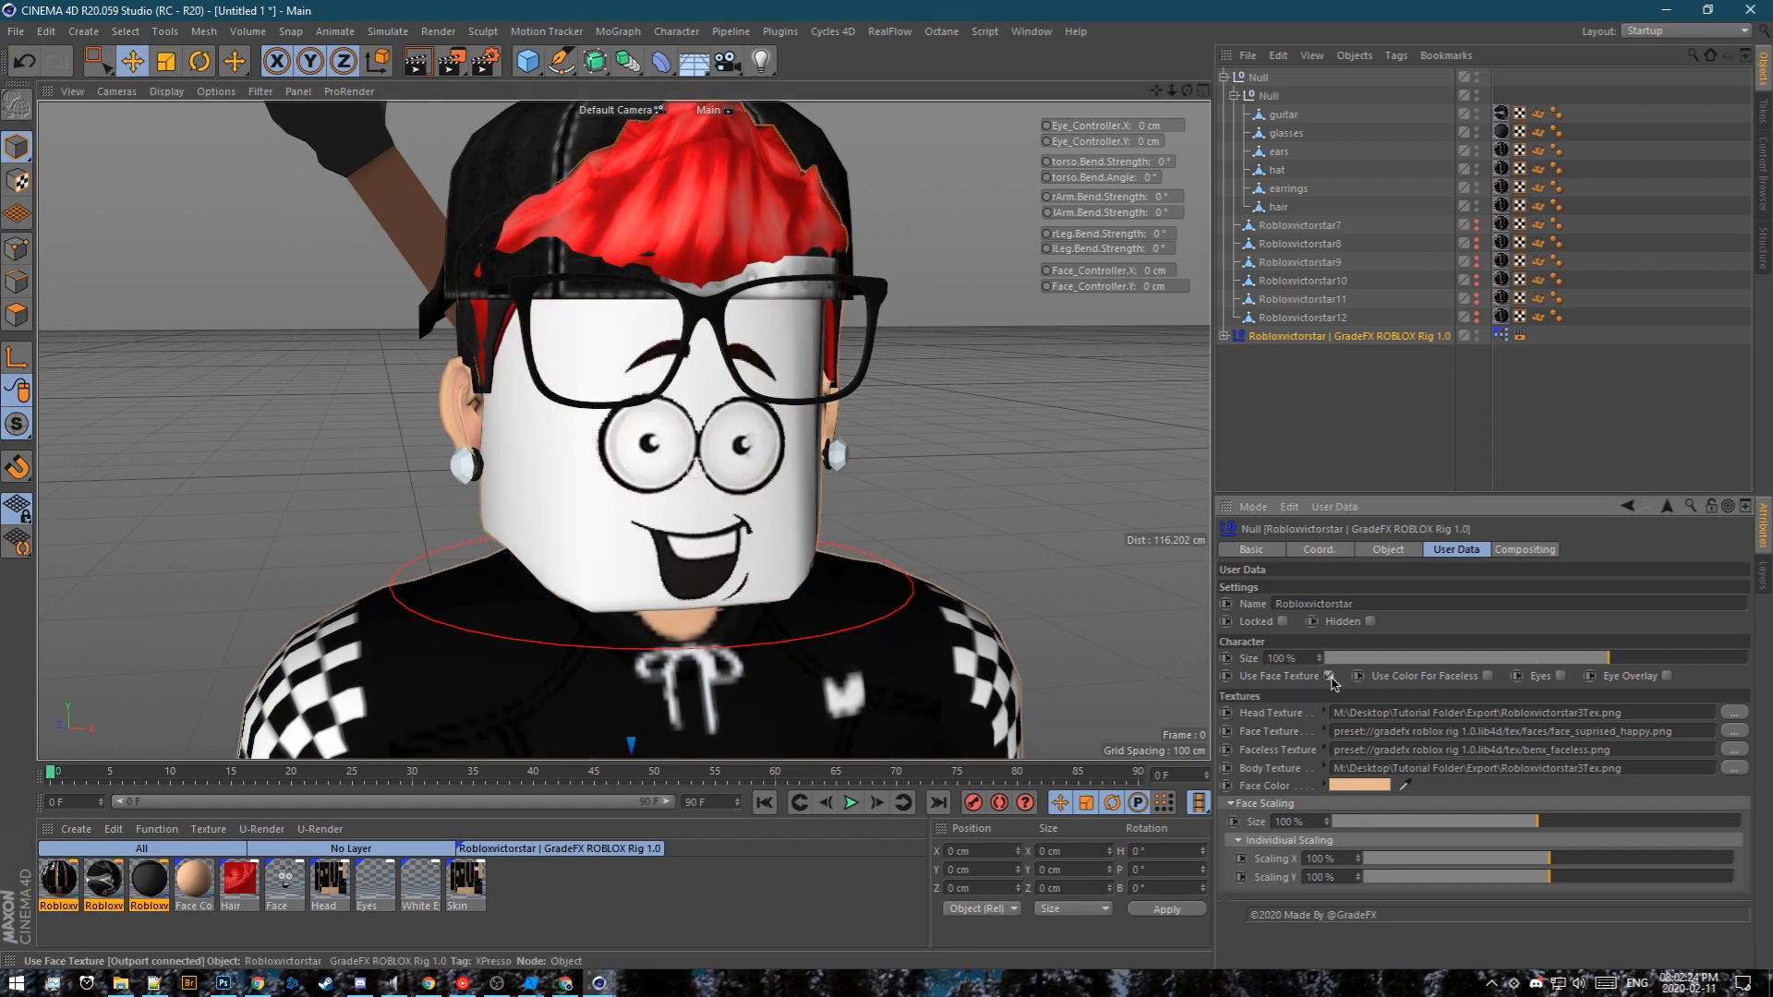
{"action": "left_click", "coordinate": [1488, 676]}
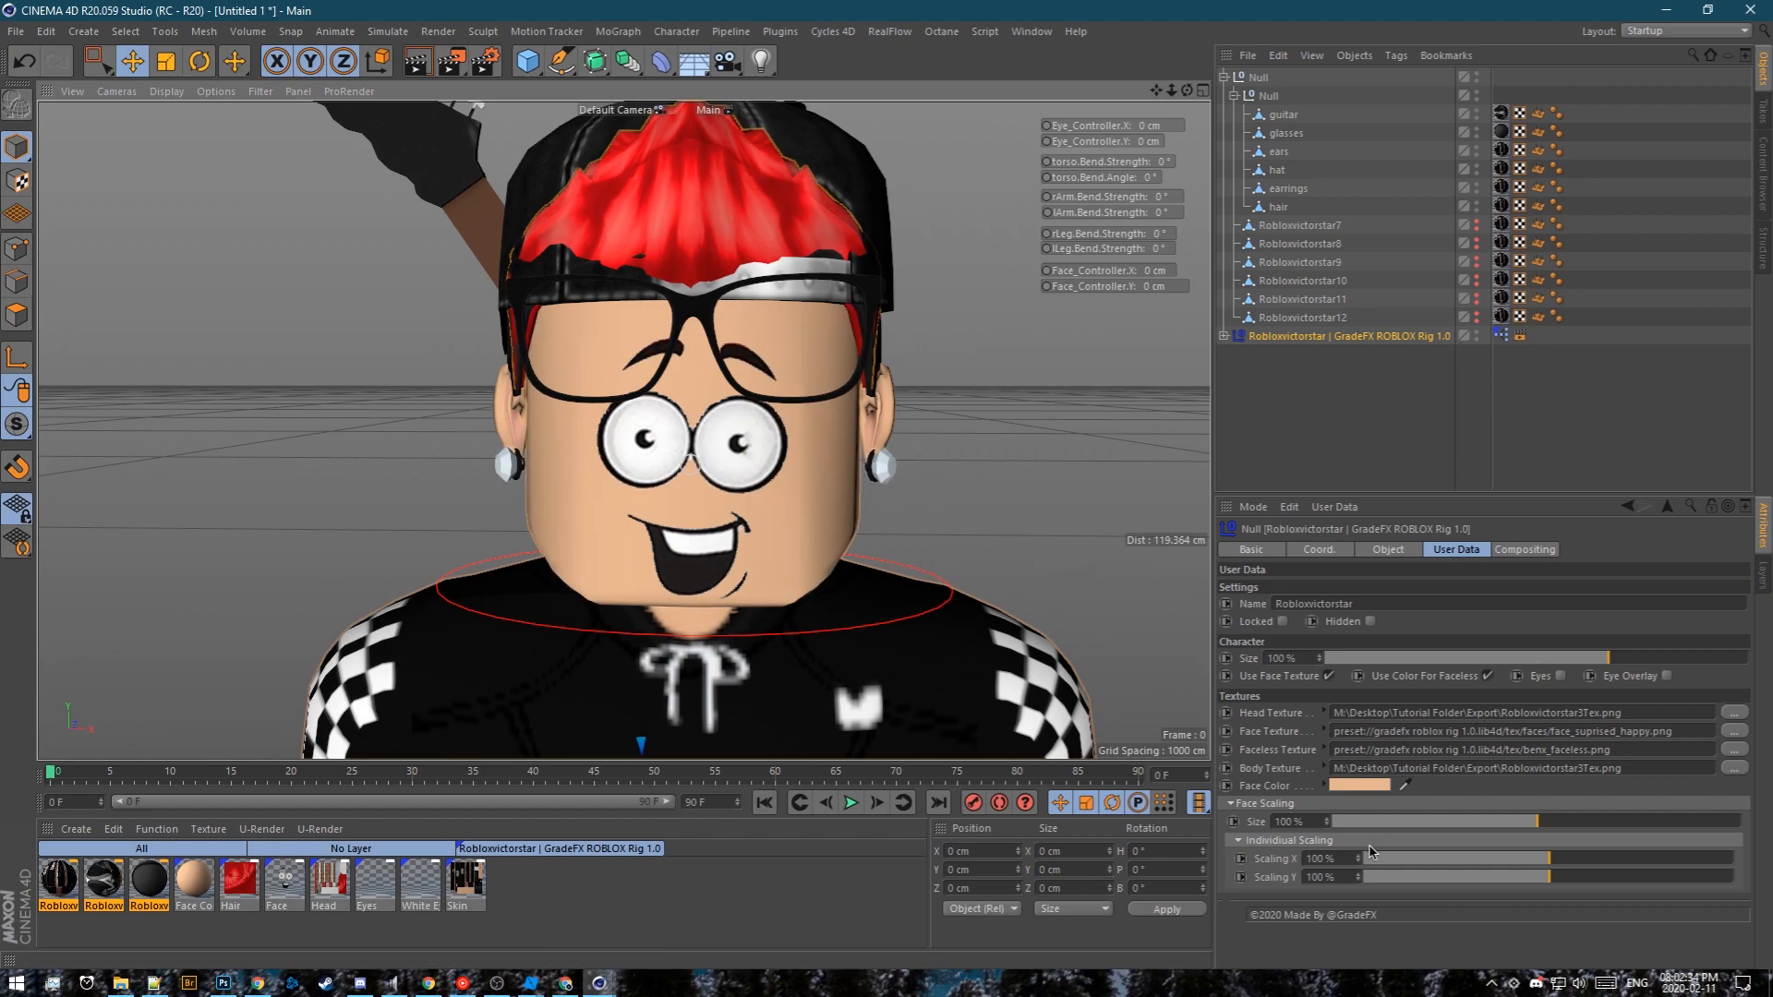
{"action": "left_click", "coordinate": [1271, 456]}
Try moving the rig sideways by its torso to test whether the accessories follow, and undo the move
{"action": "scroll", "coordinate": [709, 443], "scroll_direction": "down", "scroll_amount": 5}
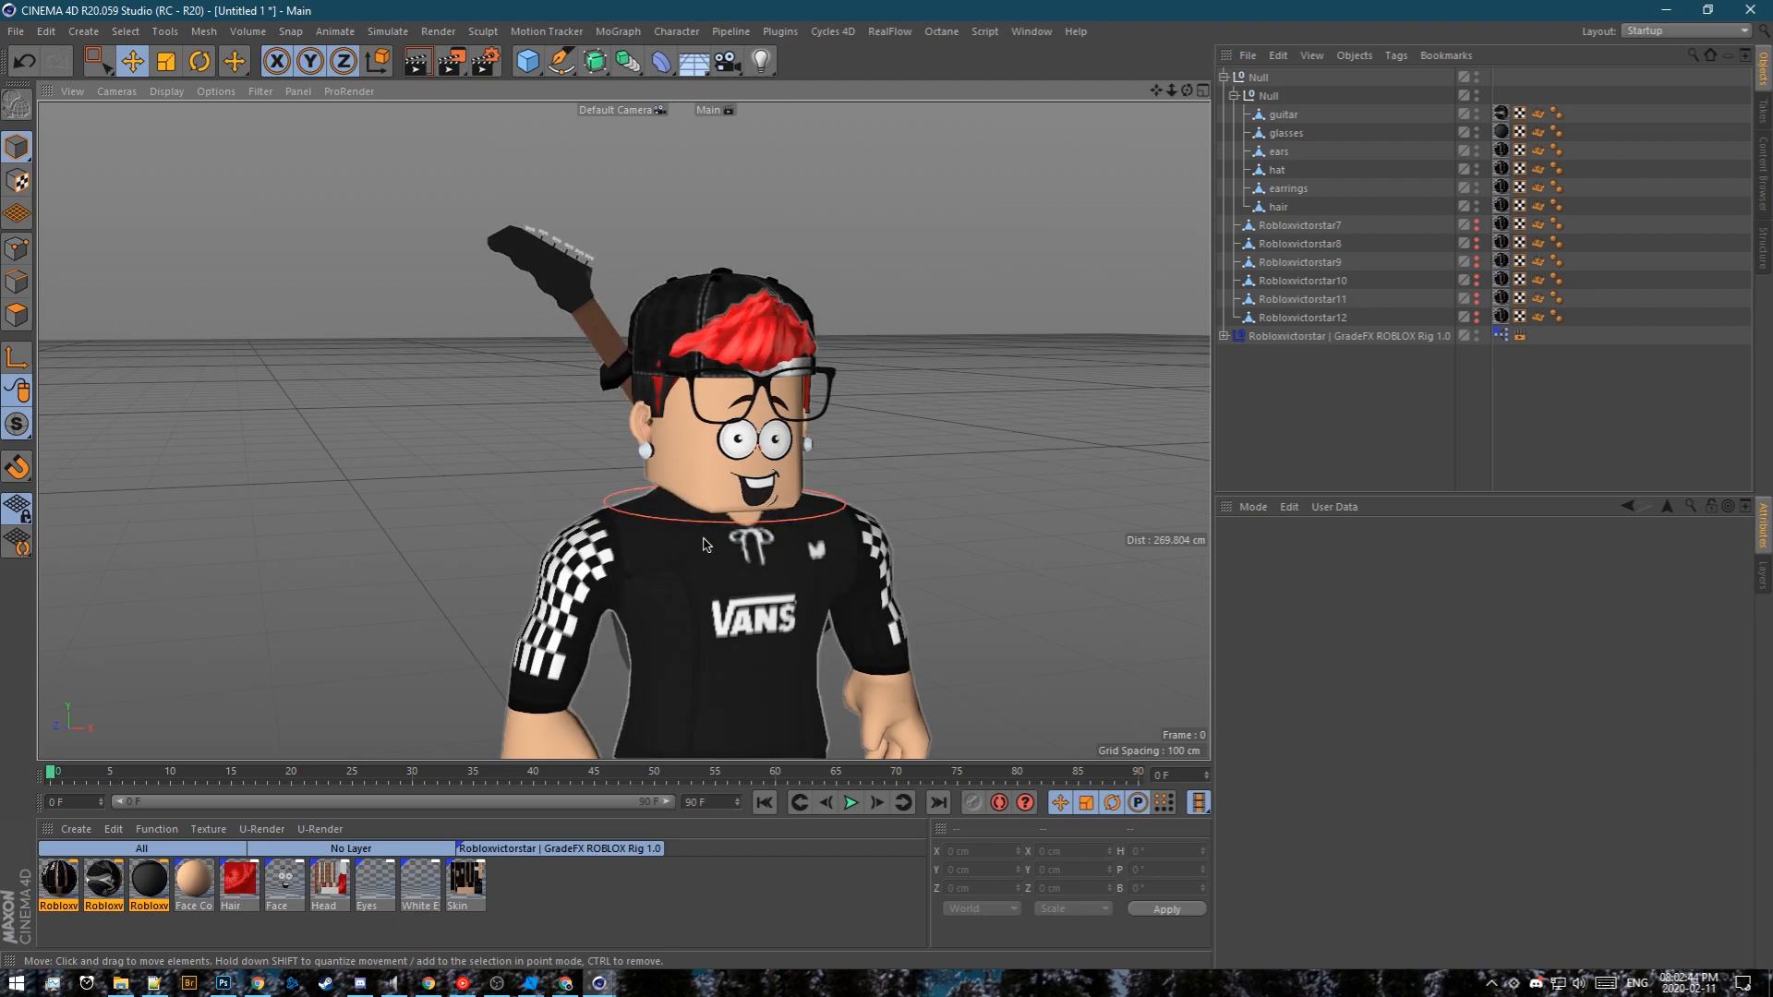
{"action": "left_click", "coordinate": [651, 543]}
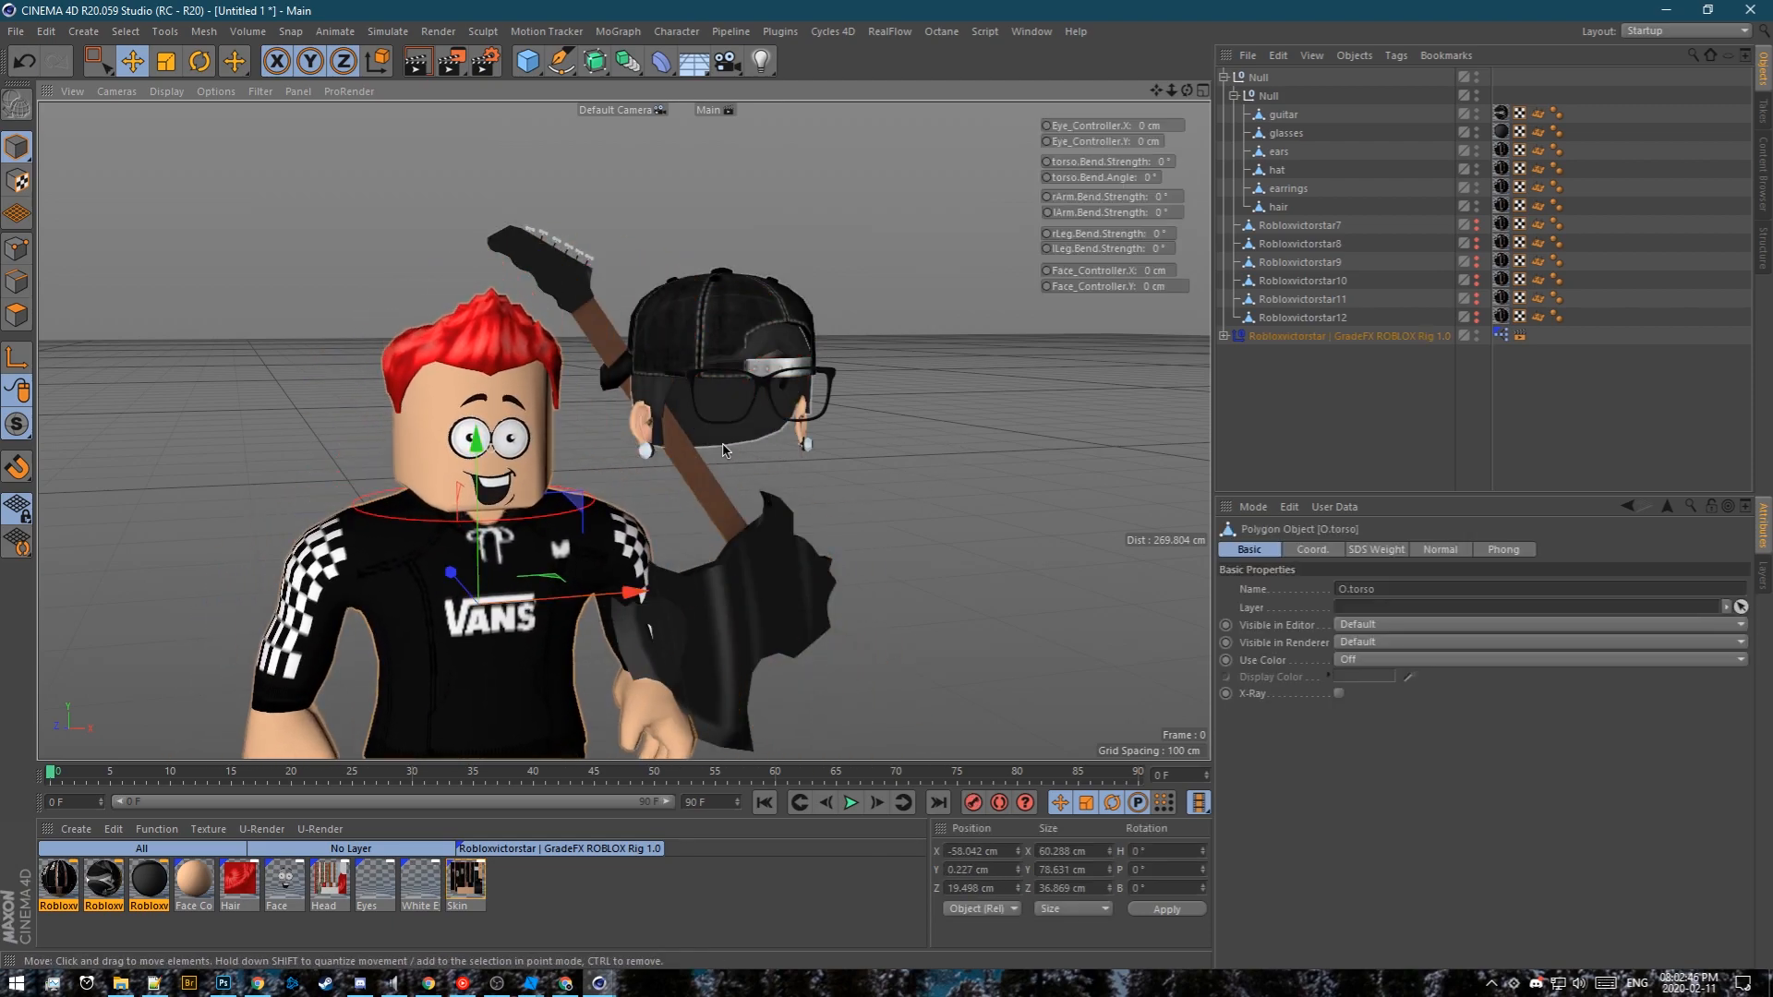
{"action": "left_click", "coordinate": [1237, 418]}
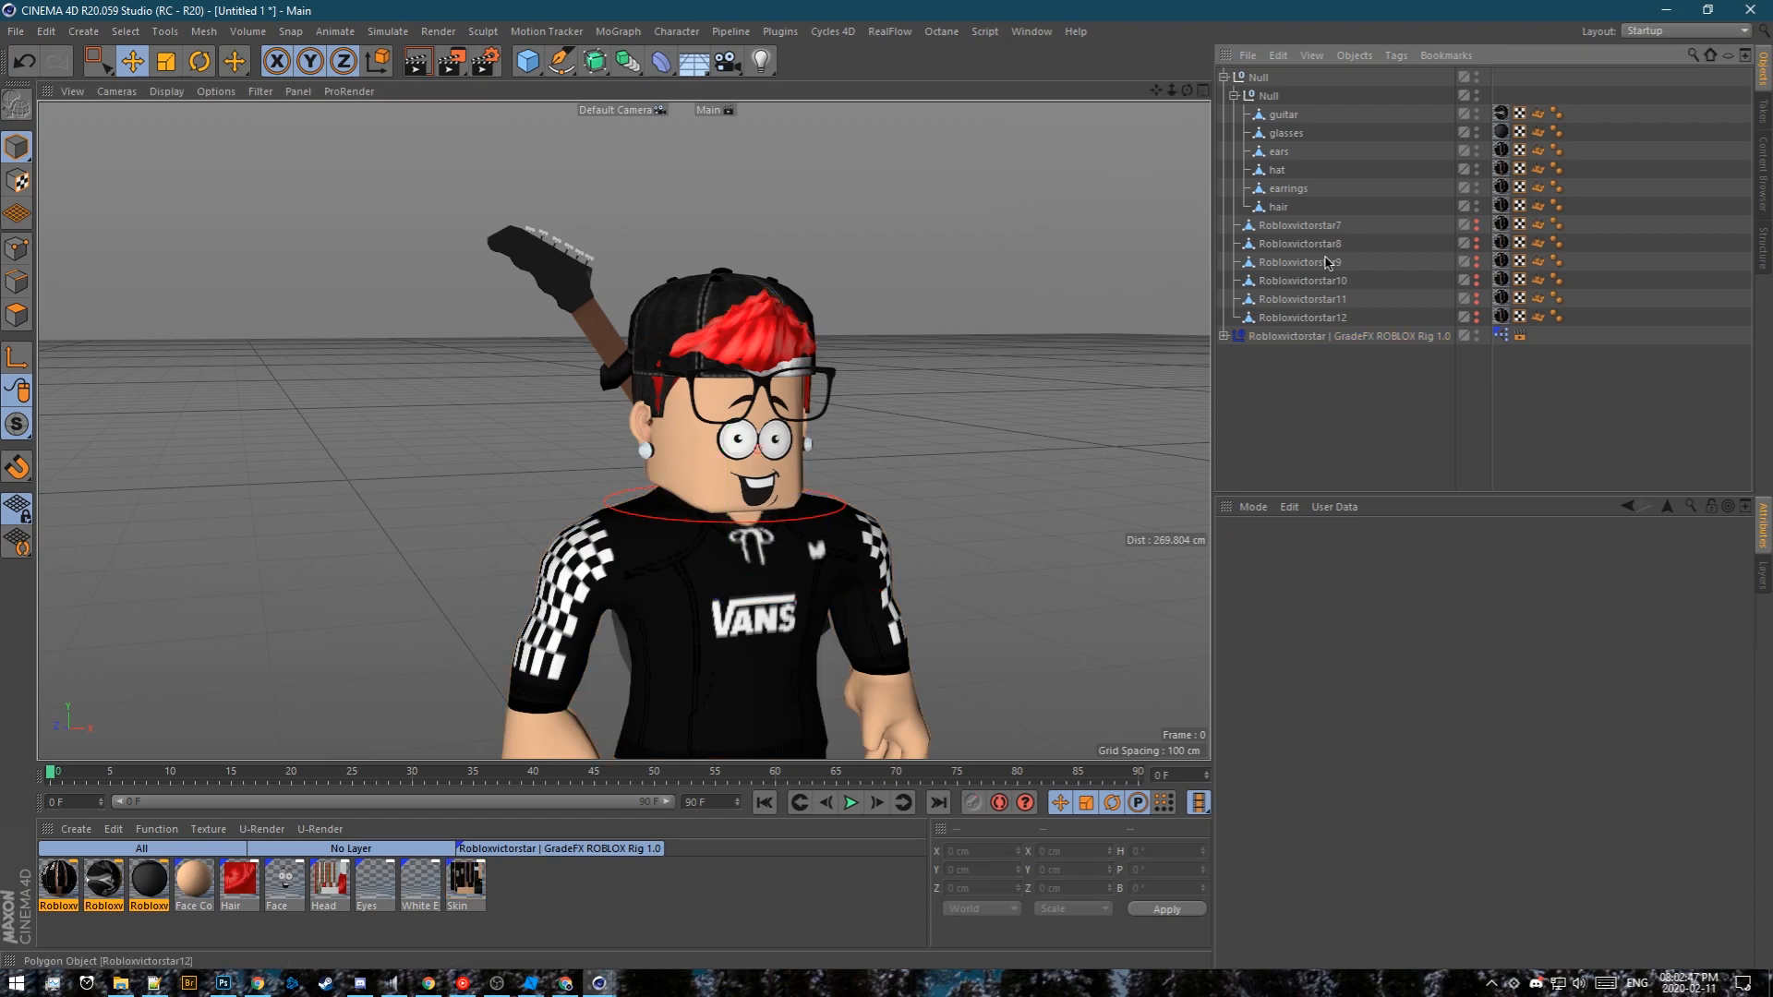
Expand the rig hierarchy and hide its O.Hair mesh in both editor and renderer
{"action": "left_click", "coordinate": [1223, 336]}
{"action": "scroll", "coordinate": [1282, 313], "scroll_direction": "down", "scroll_amount": 3}
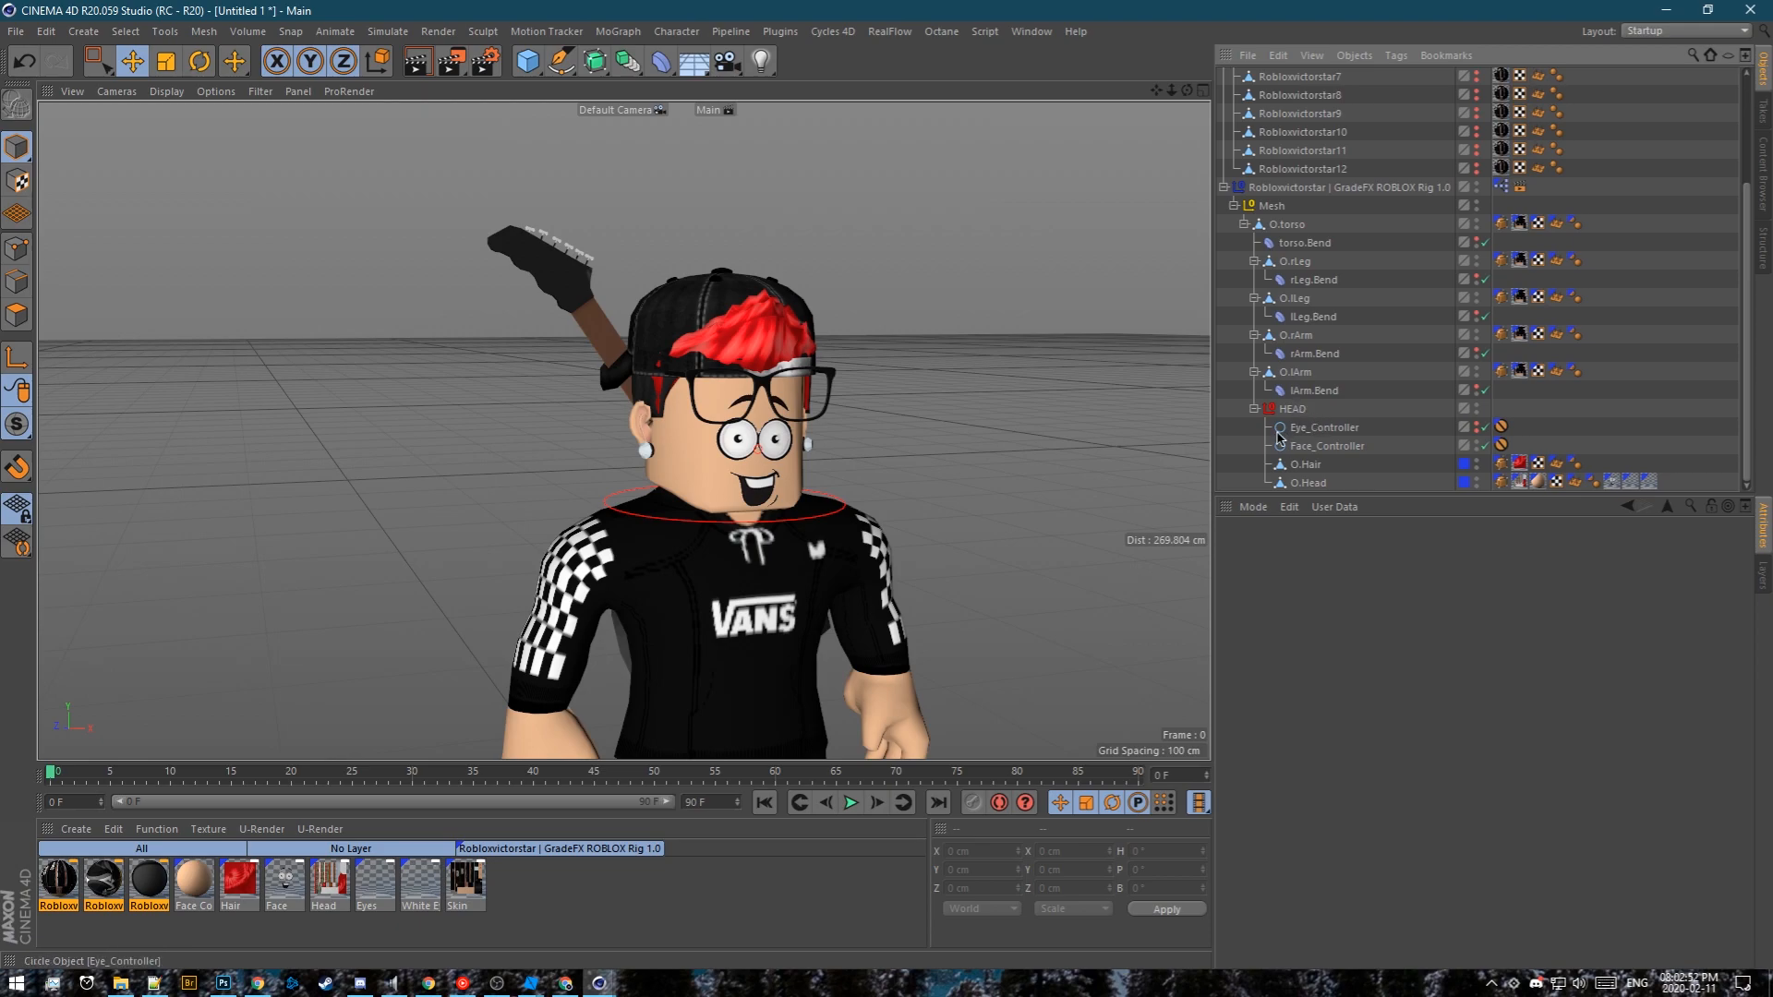
{"action": "left_click", "coordinate": [749, 322]}
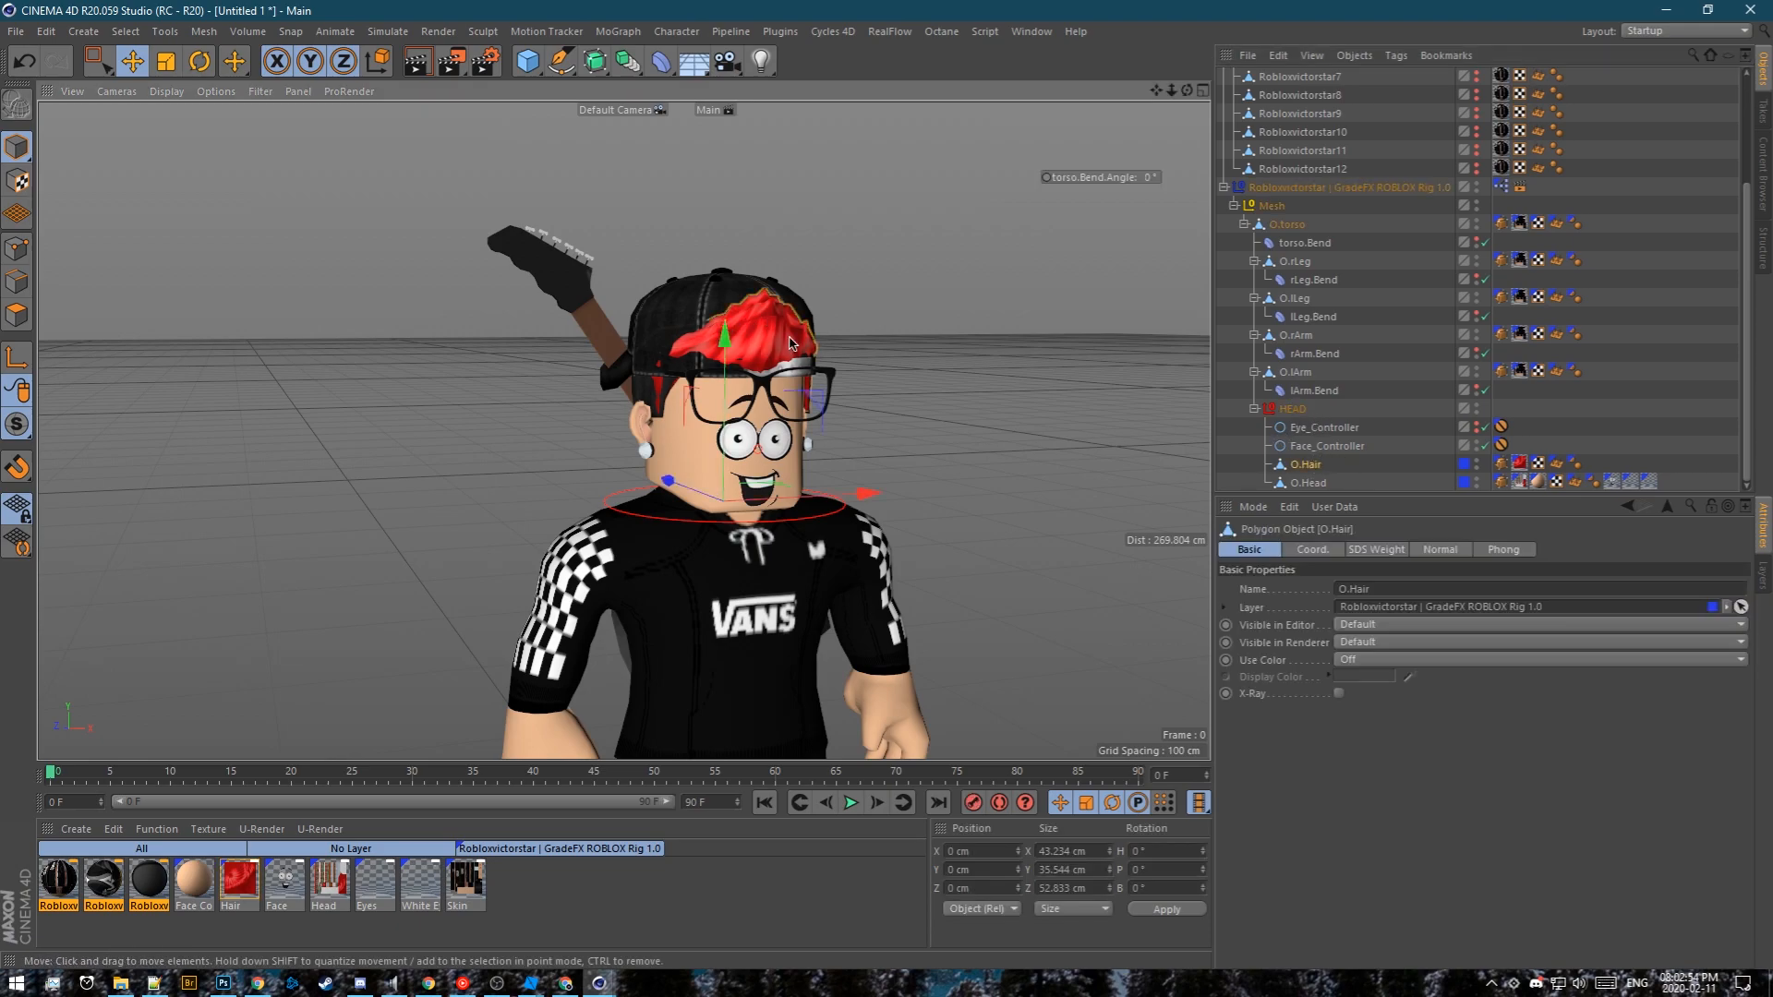
{"action": "left_click", "coordinate": [1479, 464]}
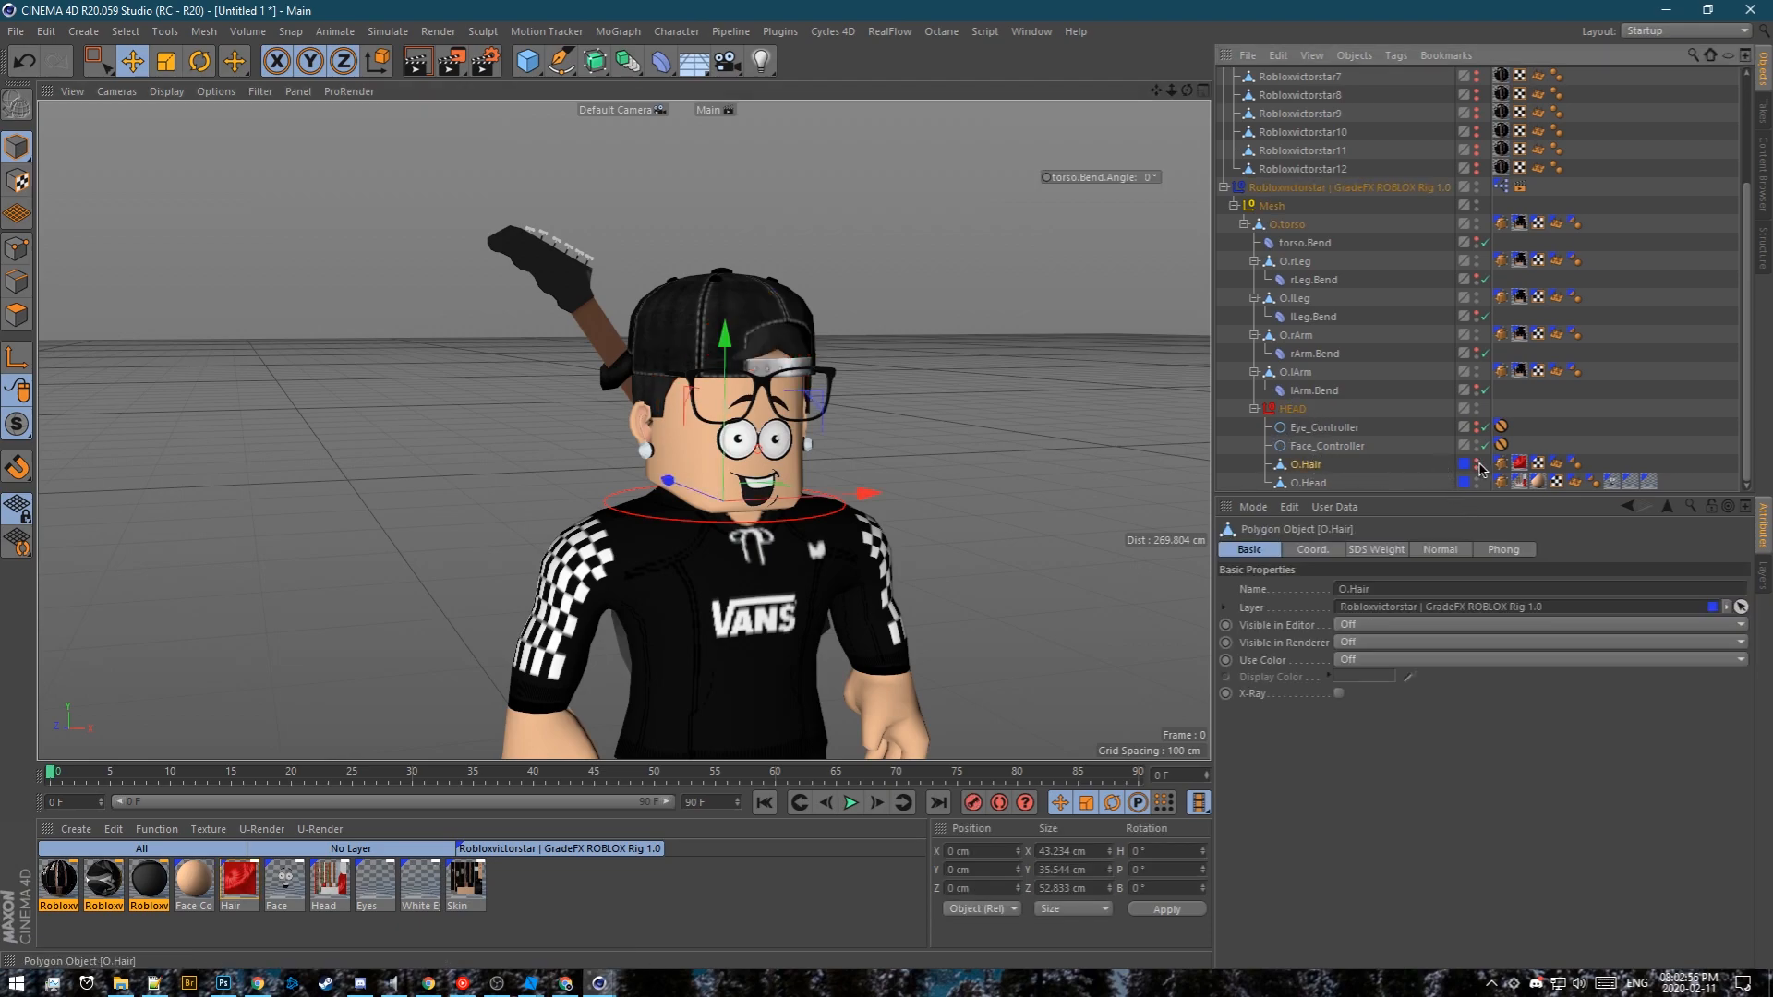
Parent the glasses, ears, hat, earrings and hair objects to the rig's HEAD object
{"action": "scroll", "coordinate": [1317, 360], "scroll_direction": "up", "scroll_amount": 3}
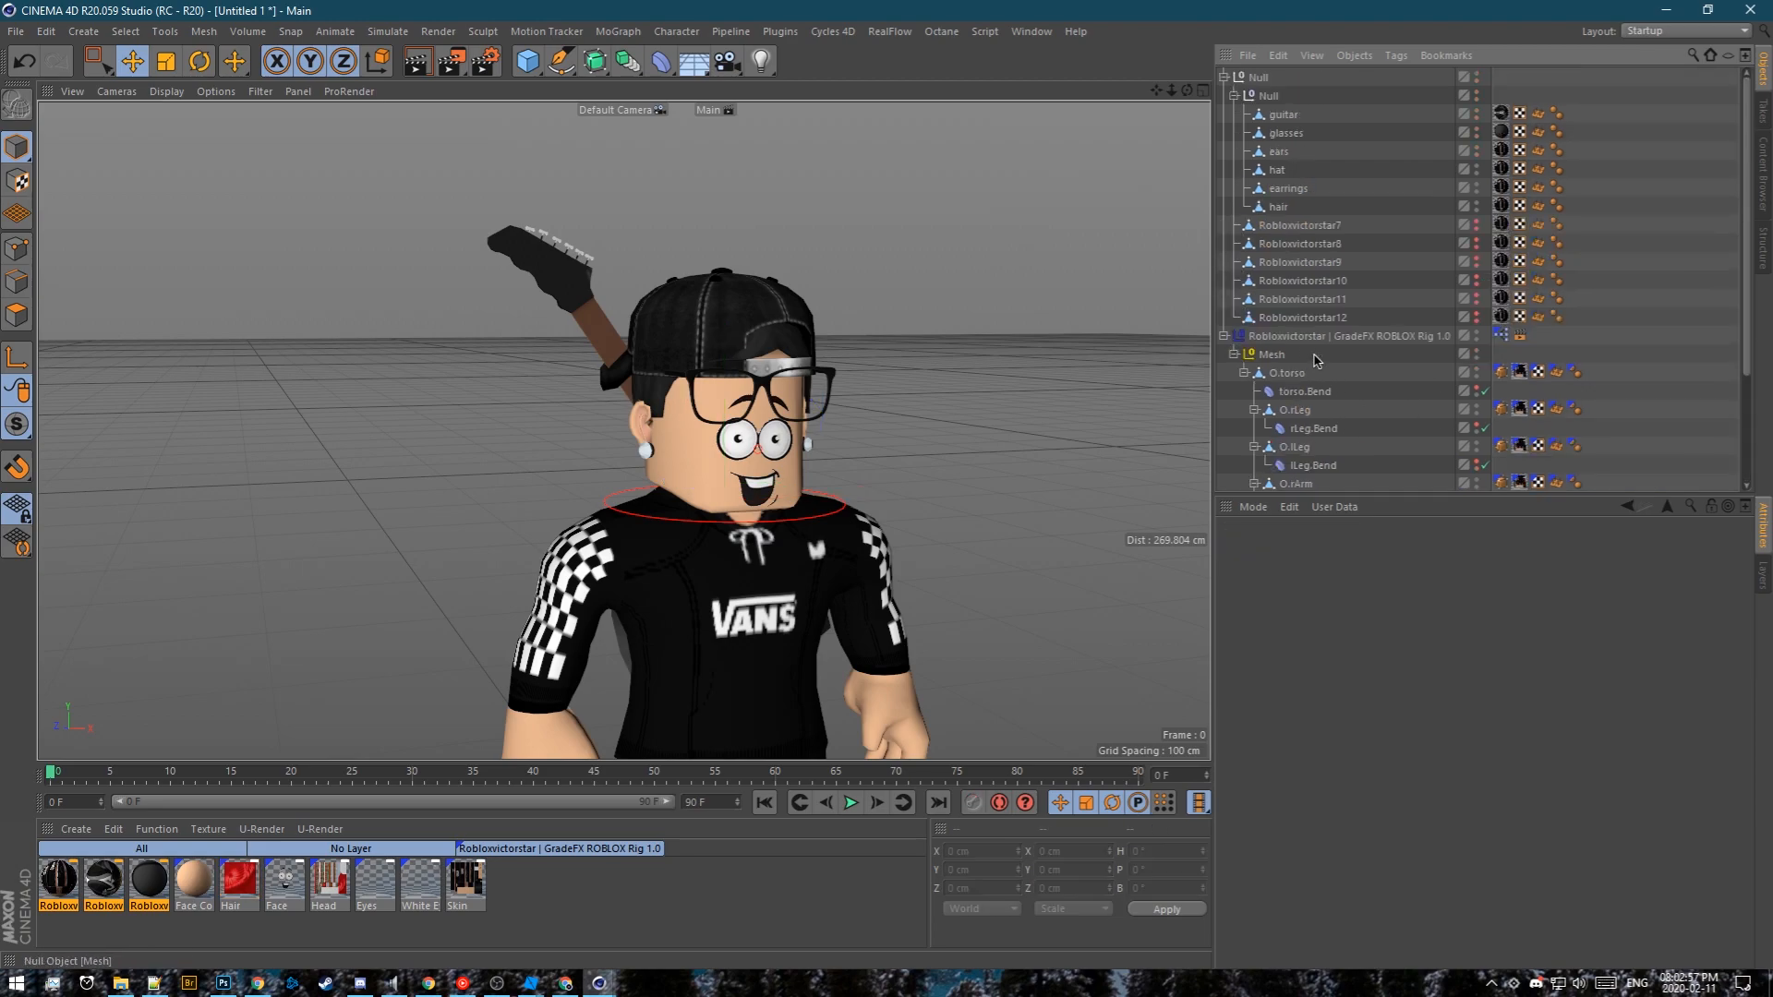
{"action": "left_click", "coordinate": [1285, 133]}
{"action": "left_click", "coordinate": [1279, 151], "text": "shift"}
{"action": "left_click", "coordinate": [1278, 170], "text": "shift"}
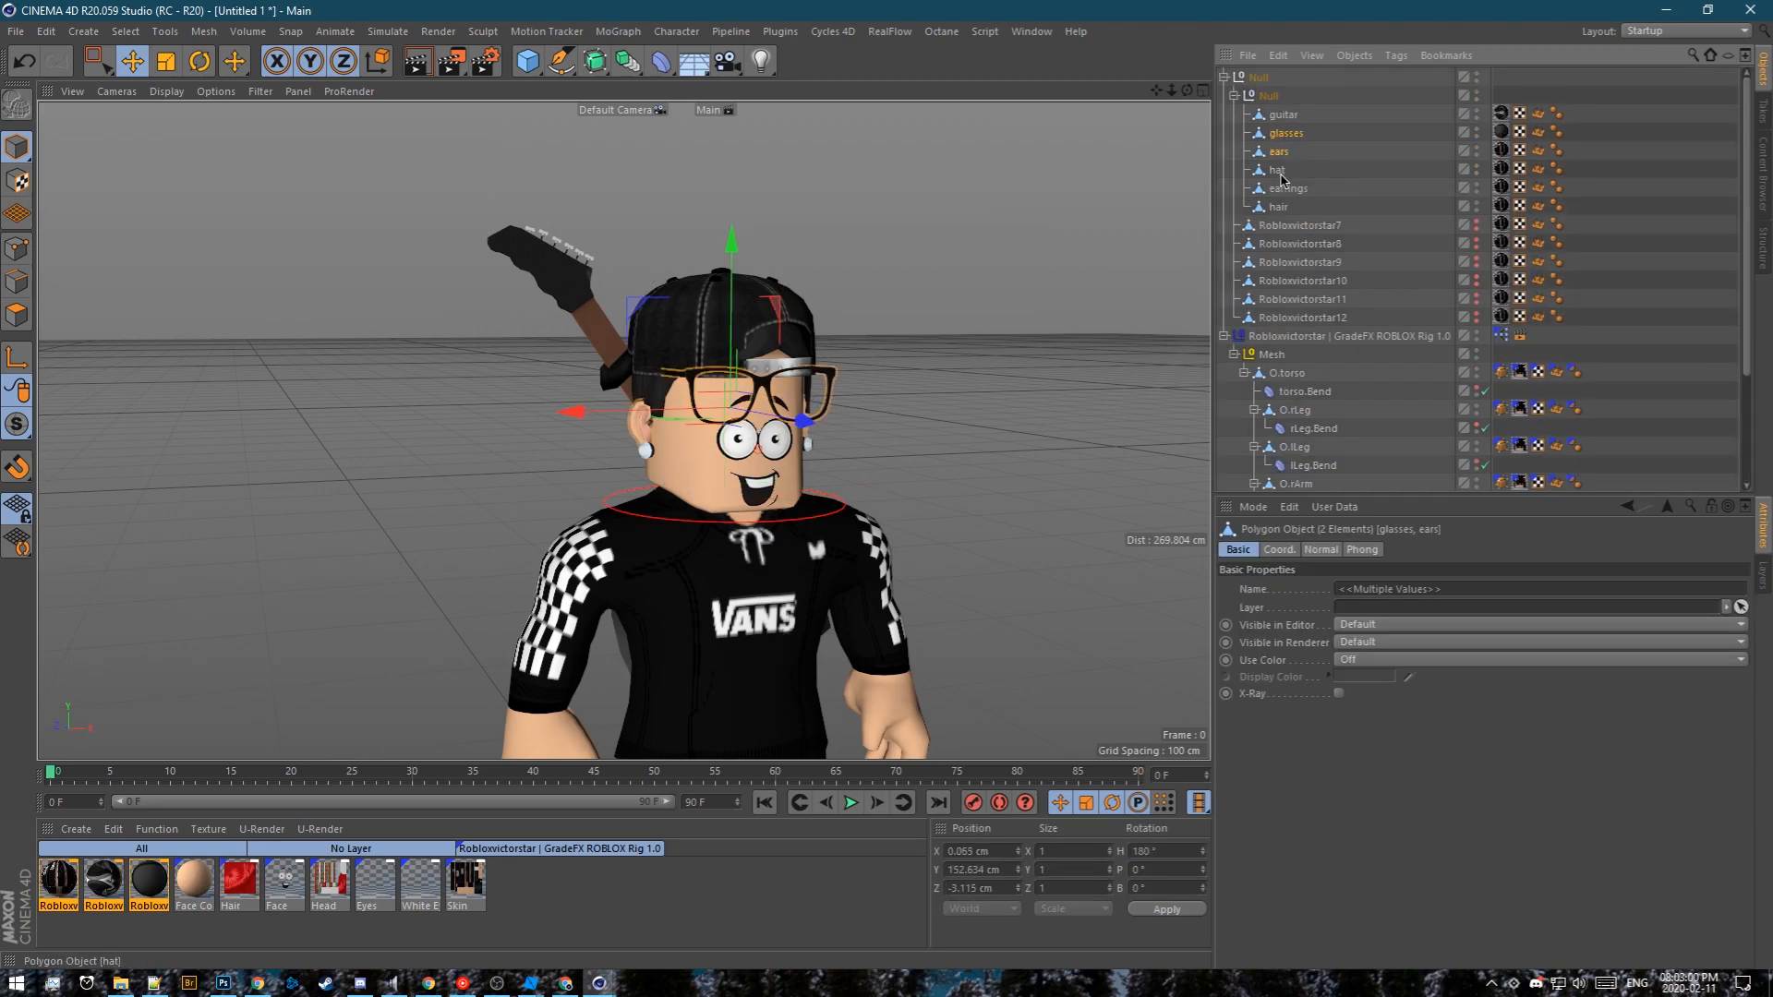
{"action": "left_click", "coordinate": [1289, 191], "text": "shift"}
{"action": "left_click", "coordinate": [1282, 207], "text": "shift"}
{"action": "scroll", "coordinate": [1284, 198], "scroll_direction": "down", "scroll_amount": 3}
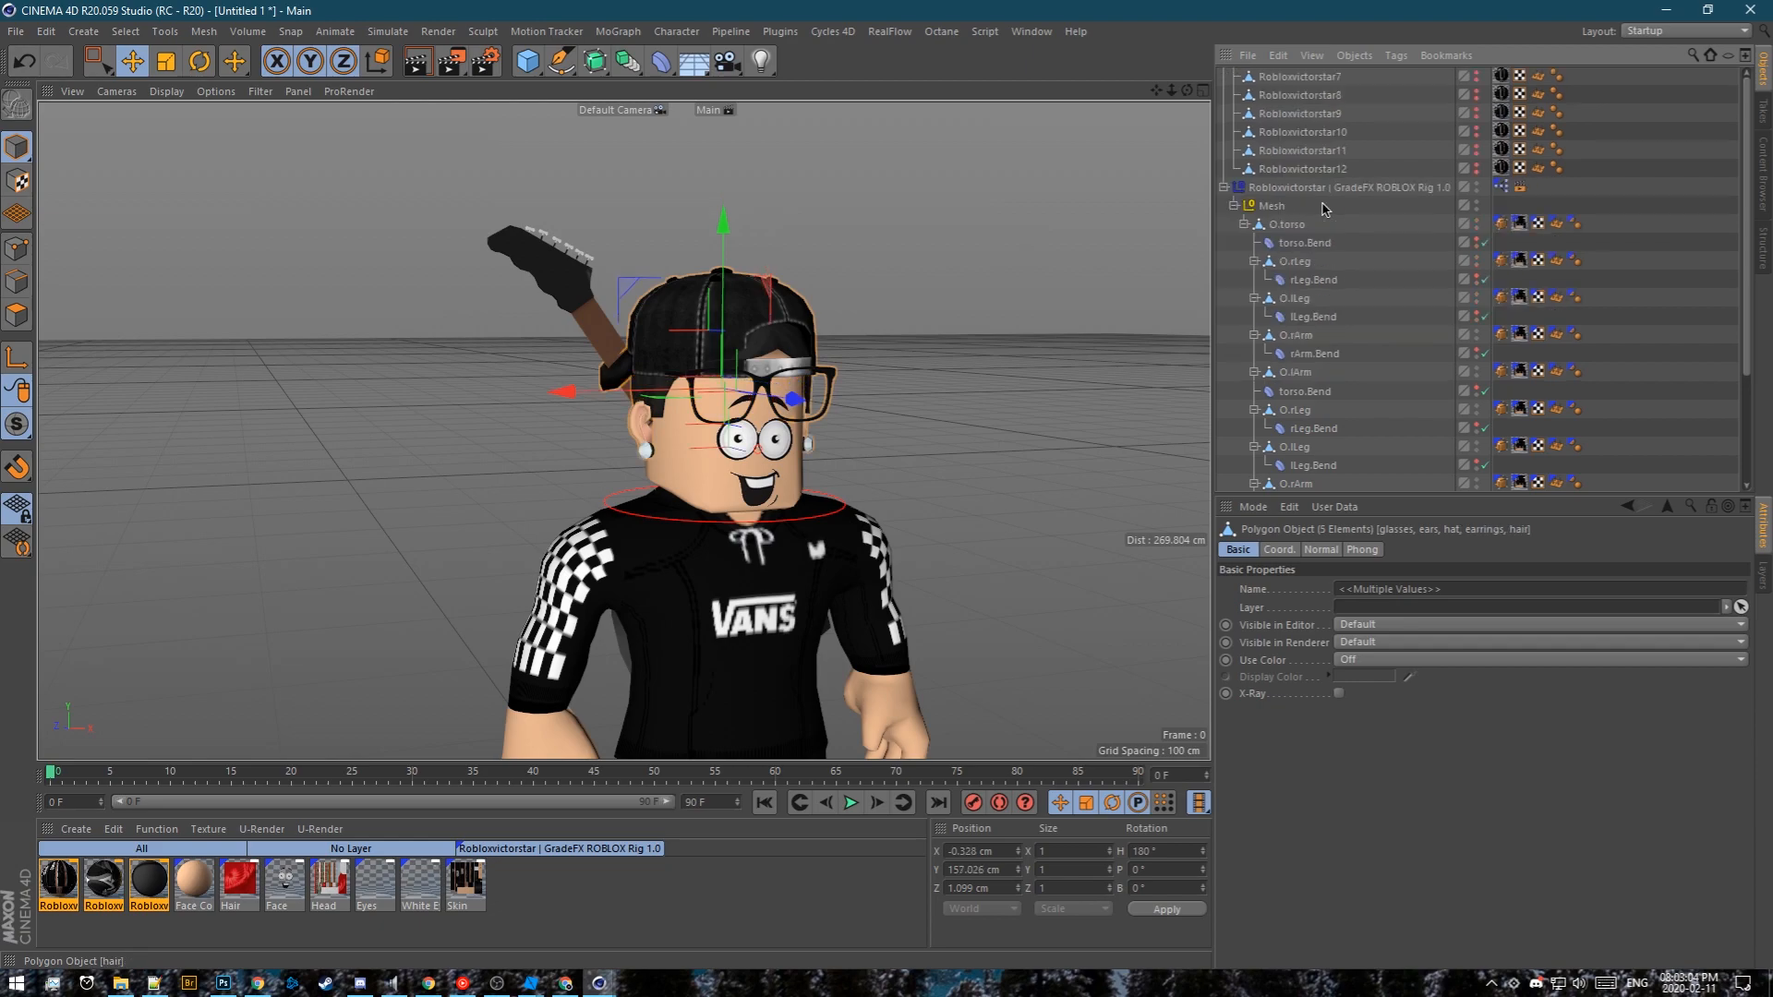
{"action": "scroll", "coordinate": [1280, 180], "scroll_direction": "up", "scroll_amount": 3}
{"action": "scroll", "coordinate": [1320, 497], "scroll_direction": "down", "scroll_amount": 3}
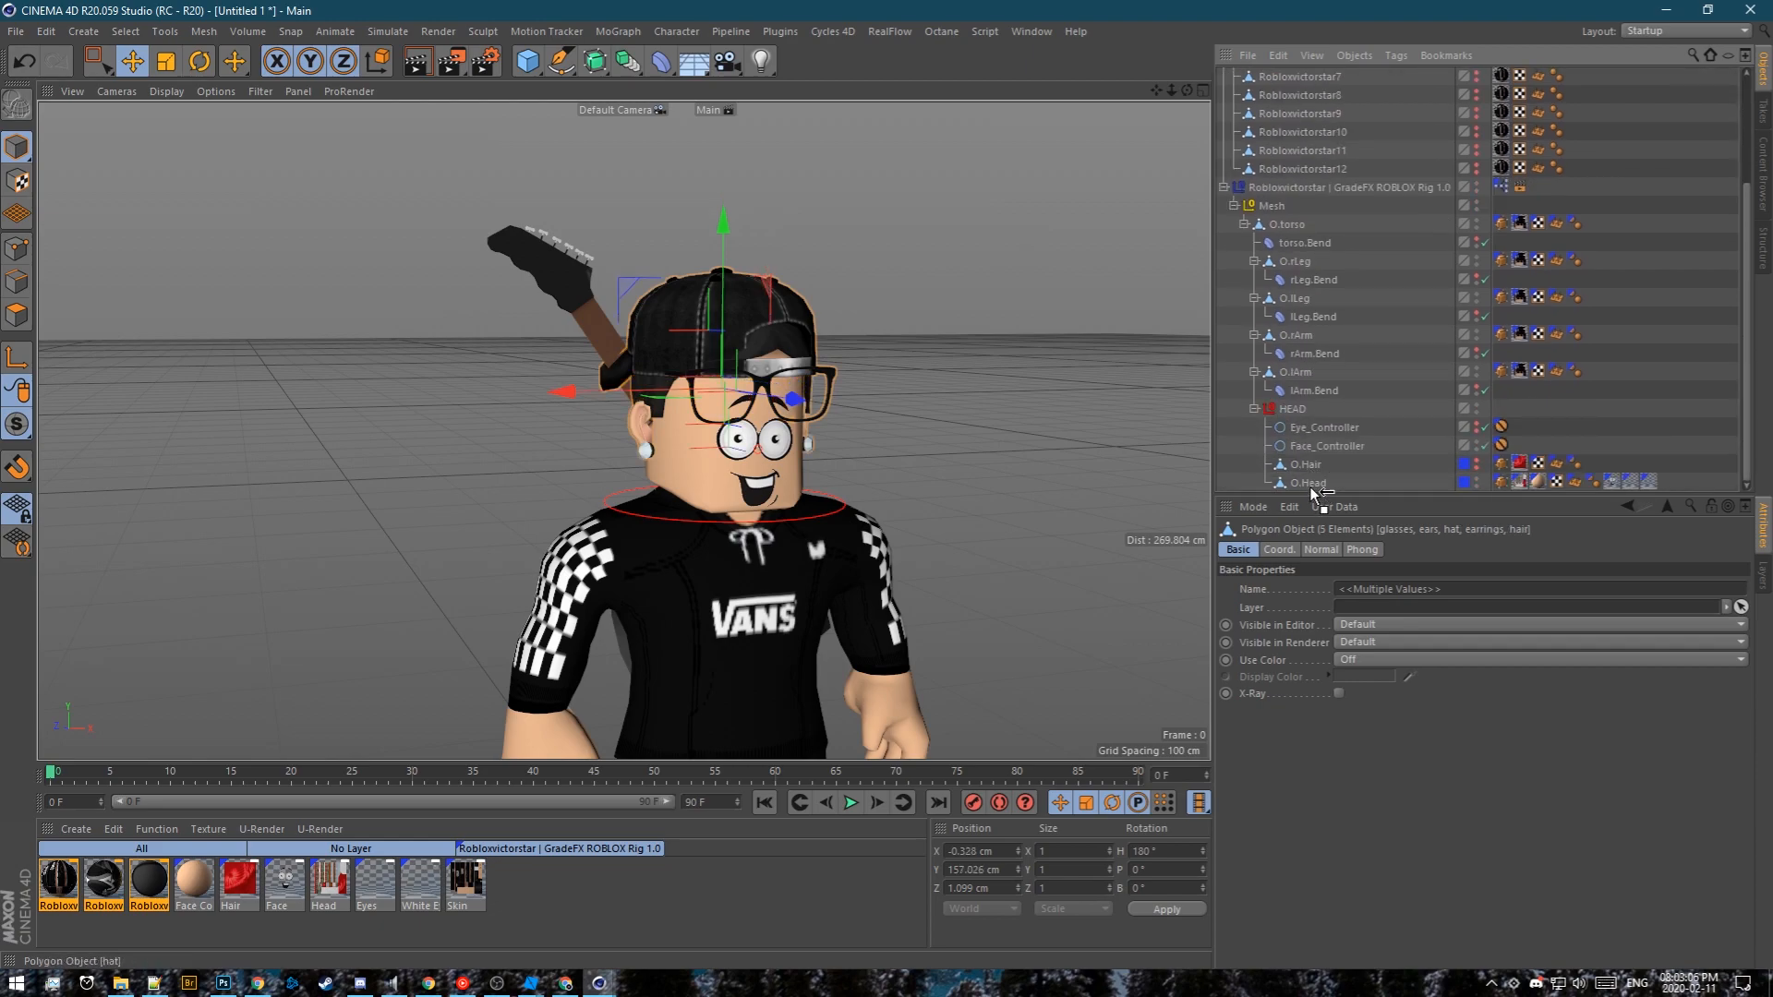
{"action": "left_click_drag", "start_coordinate": [1323, 426], "coordinate": [1326, 427]}
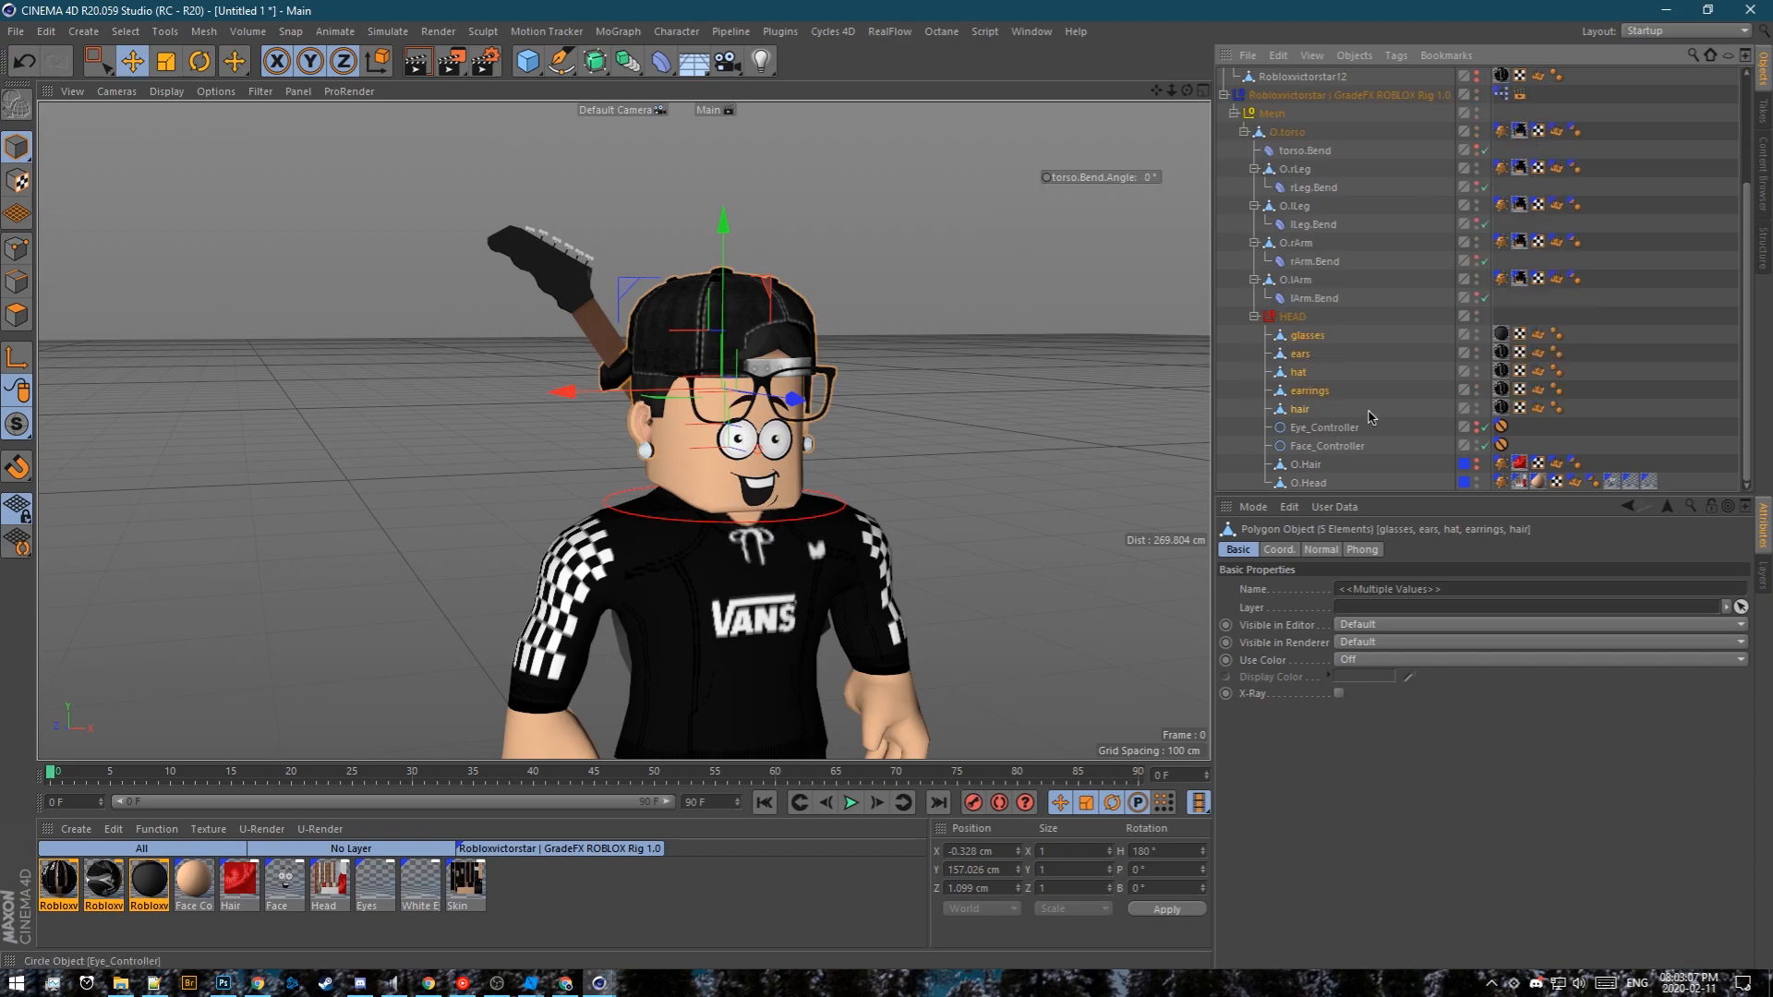
Assign the five head accessories to the rig's Robloxvictorstar | GradeFX ROBLOX Rig 1.0 layer
{"action": "left_click", "coordinate": [1644, 318]}
{"action": "left_click_drag", "start_coordinate": [1304, 345], "coordinate": [1305, 412]}
{"action": "left_click", "coordinate": [1760, 573]}
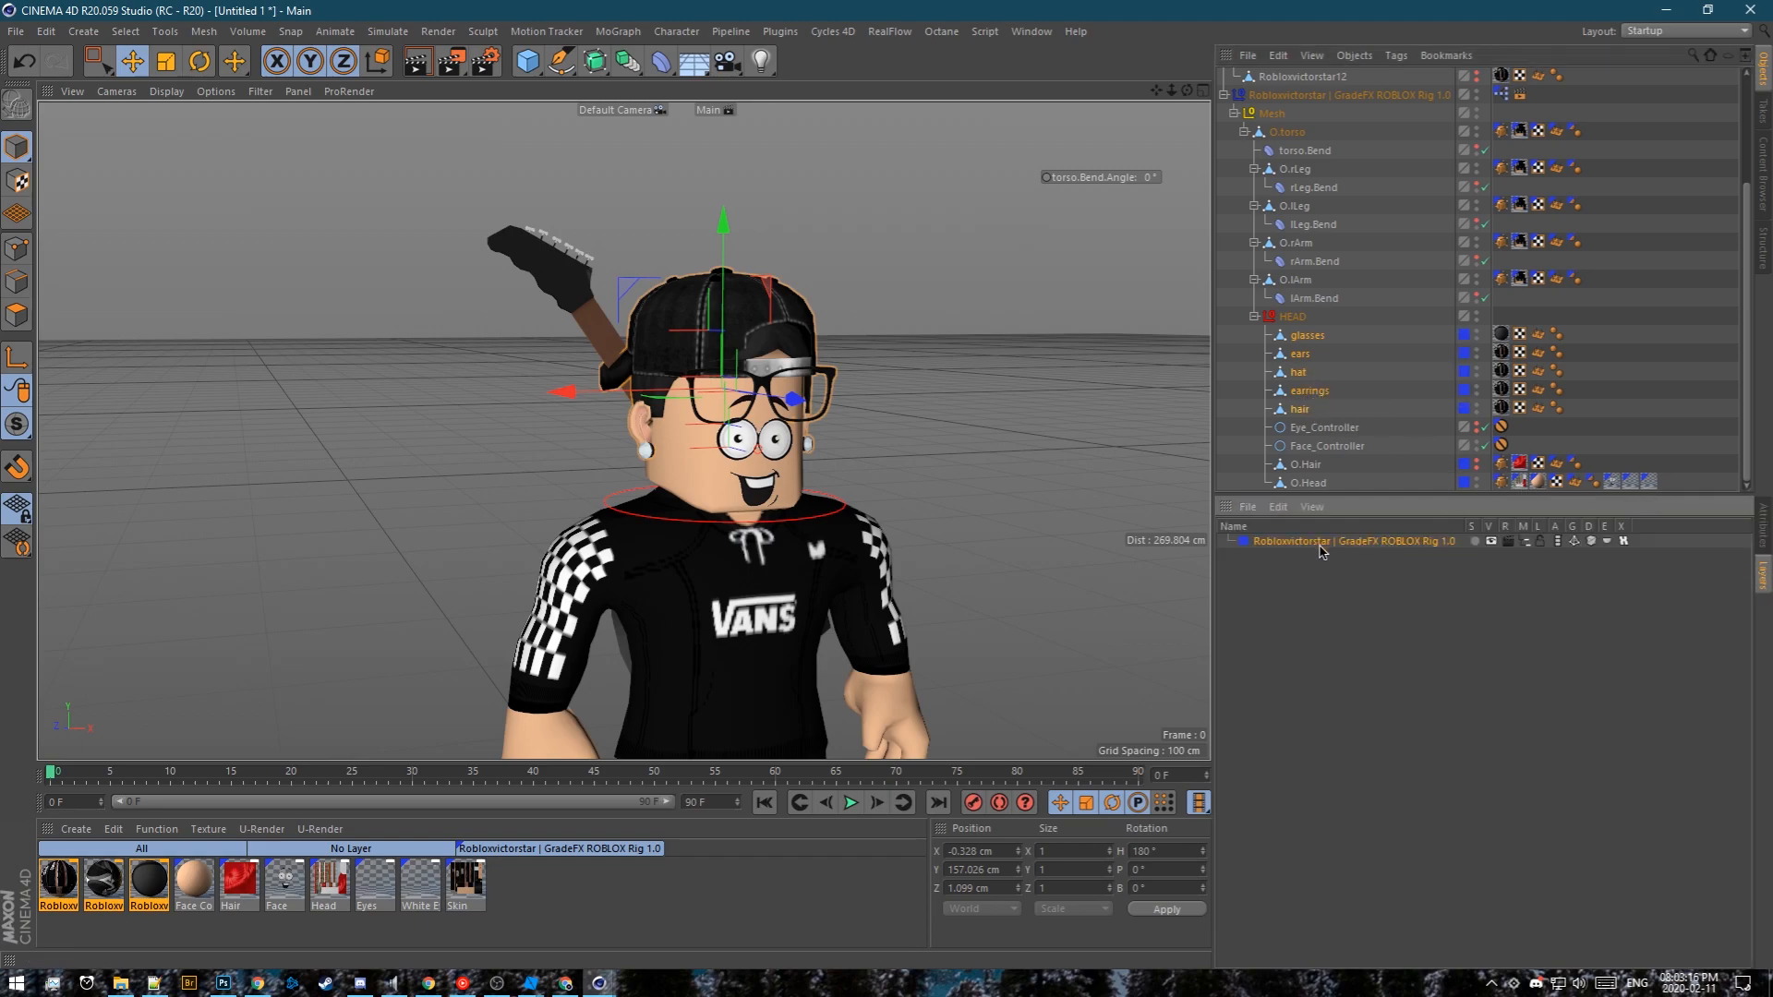
{"action": "left_click", "coordinate": [1764, 533]}
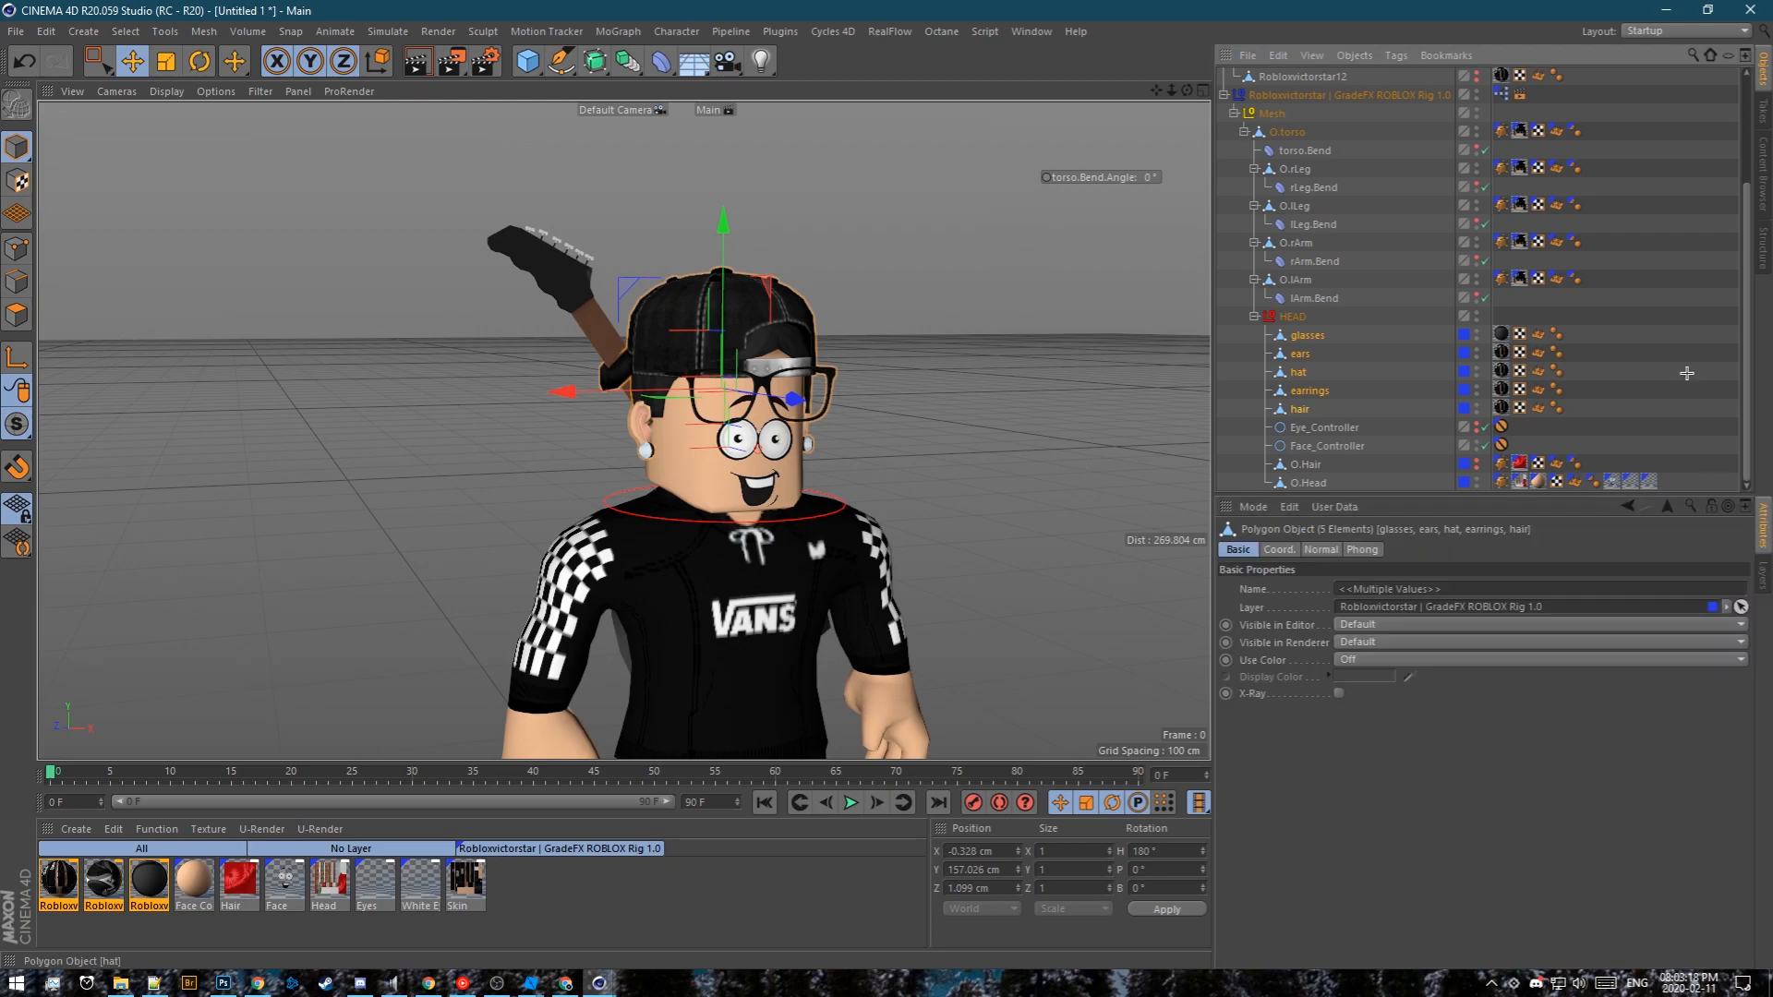
Parent the guitar object to the rig's O.torso object
{"action": "scroll", "coordinate": [1359, 314], "scroll_direction": "up", "scroll_amount": 3}
{"action": "left_click", "coordinate": [1283, 113]}
{"action": "left_click_drag", "start_coordinate": [1090, 304], "coordinate": [758, 369], "text": "alt"}
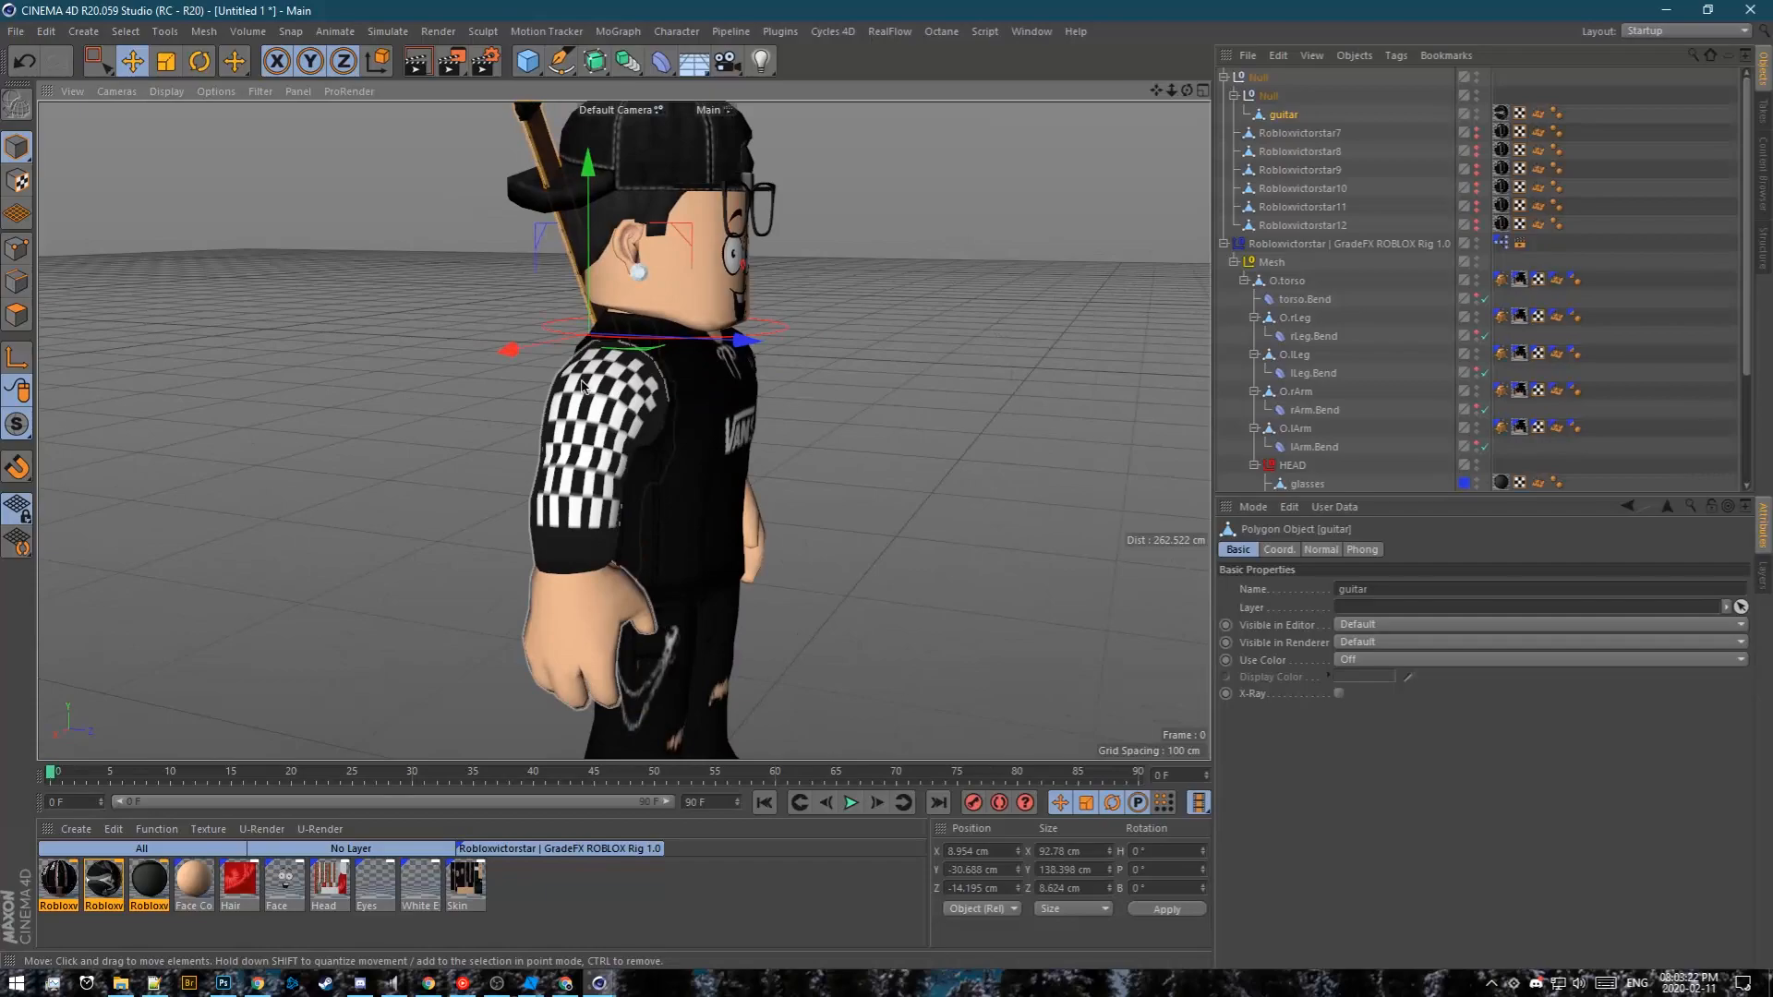
{"action": "left_click_drag", "start_coordinate": [705, 411], "coordinate": [739, 372], "text": "alt"}
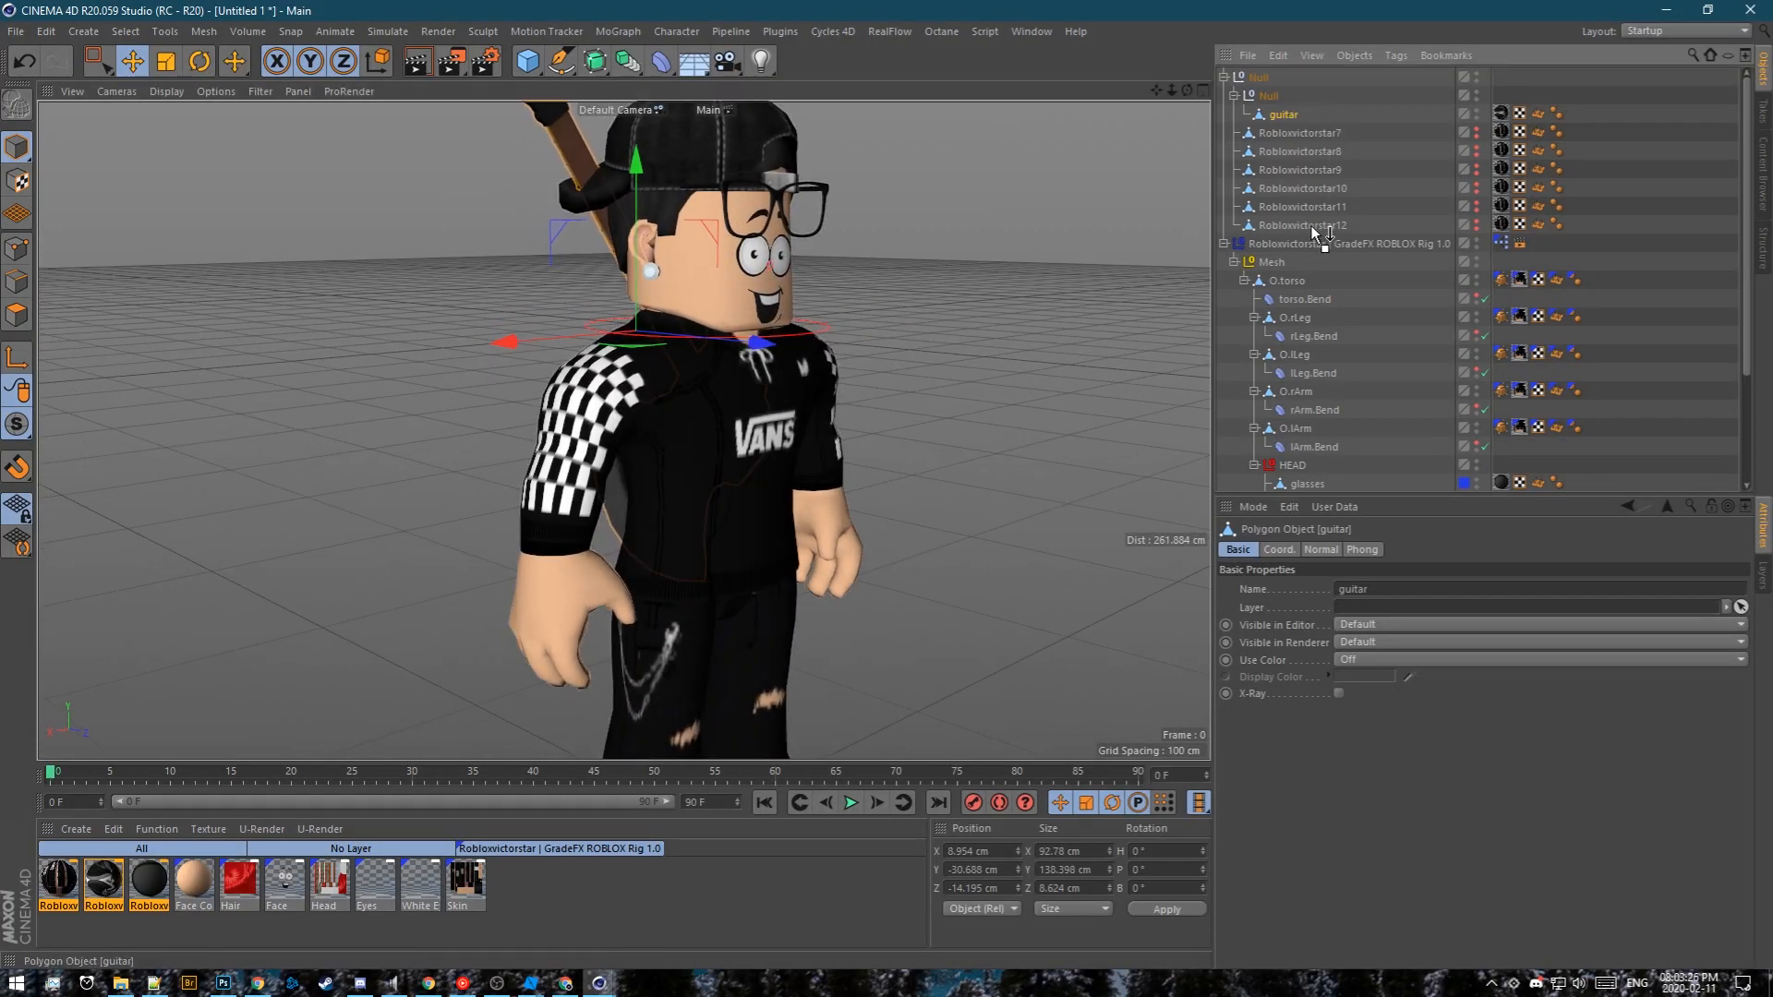
{"action": "left_click_drag", "start_coordinate": [1312, 290], "coordinate": [1305, 285]}
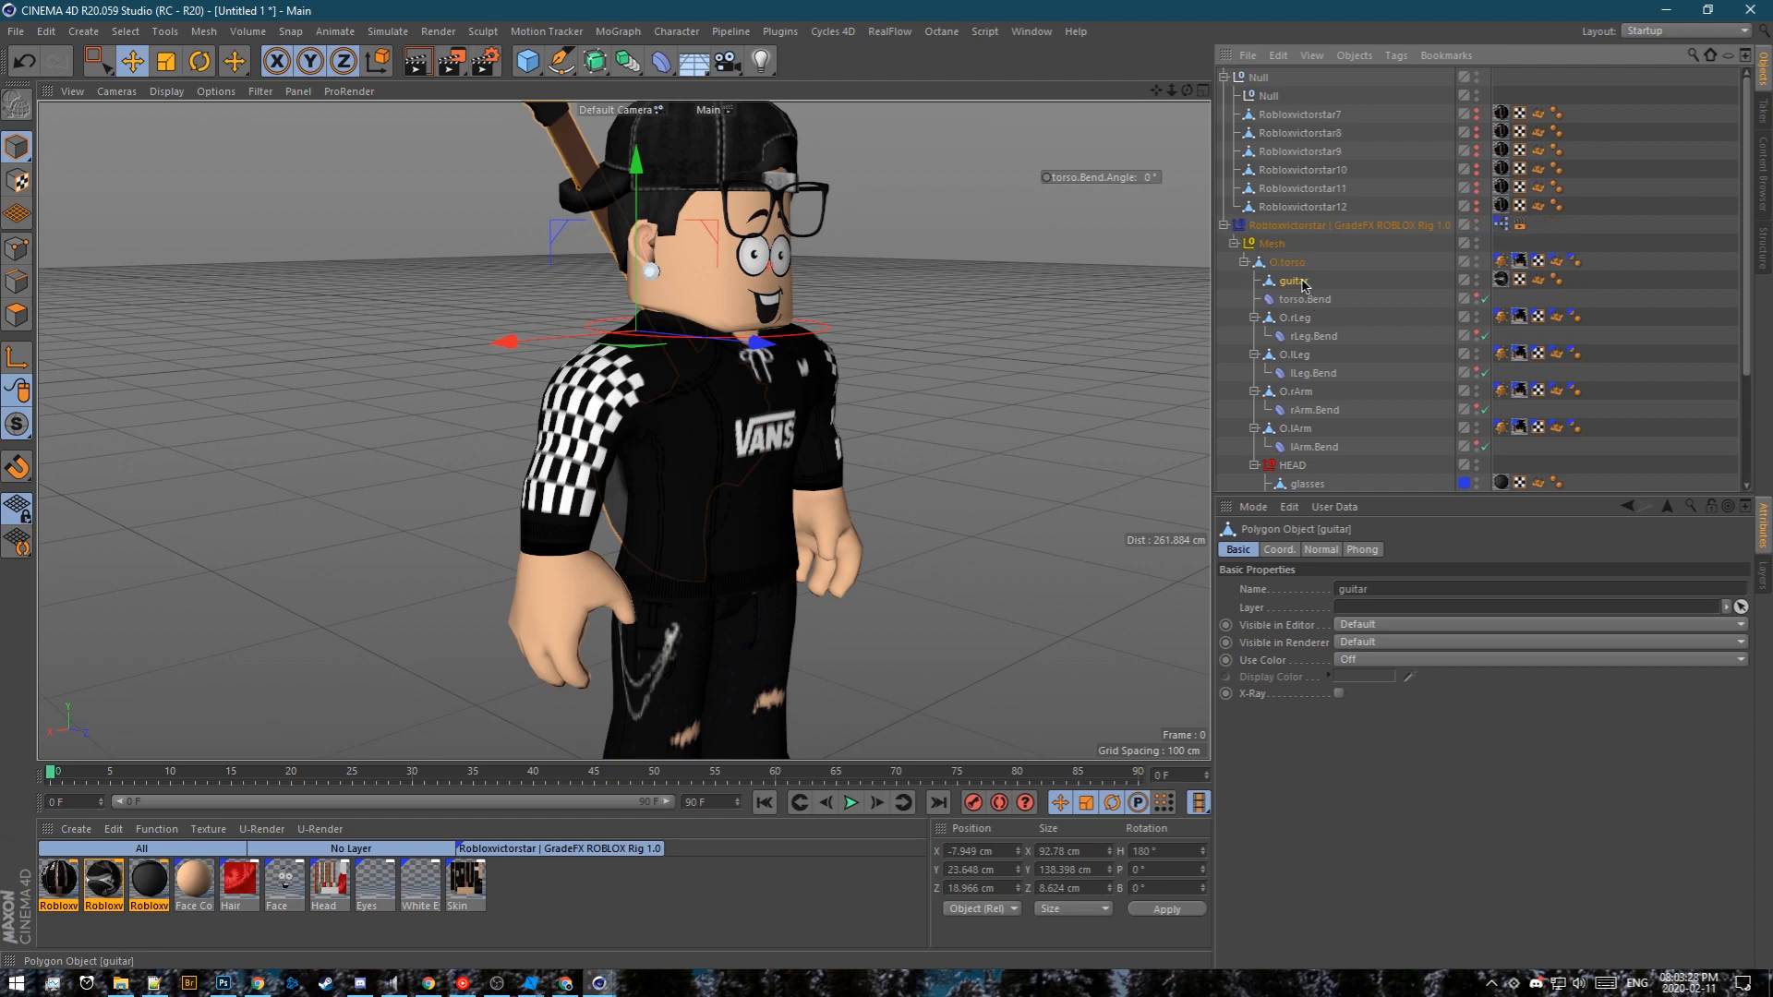
Assign the guitar to the rig's Robloxvictorstar | GradeFX ROBLOX Rig 1.0 layer
{"action": "left_click", "coordinate": [1759, 578]}
{"action": "left_click_drag", "start_coordinate": [1357, 547], "coordinate": [1358, 545]}
{"action": "left_click", "coordinate": [1635, 300]}
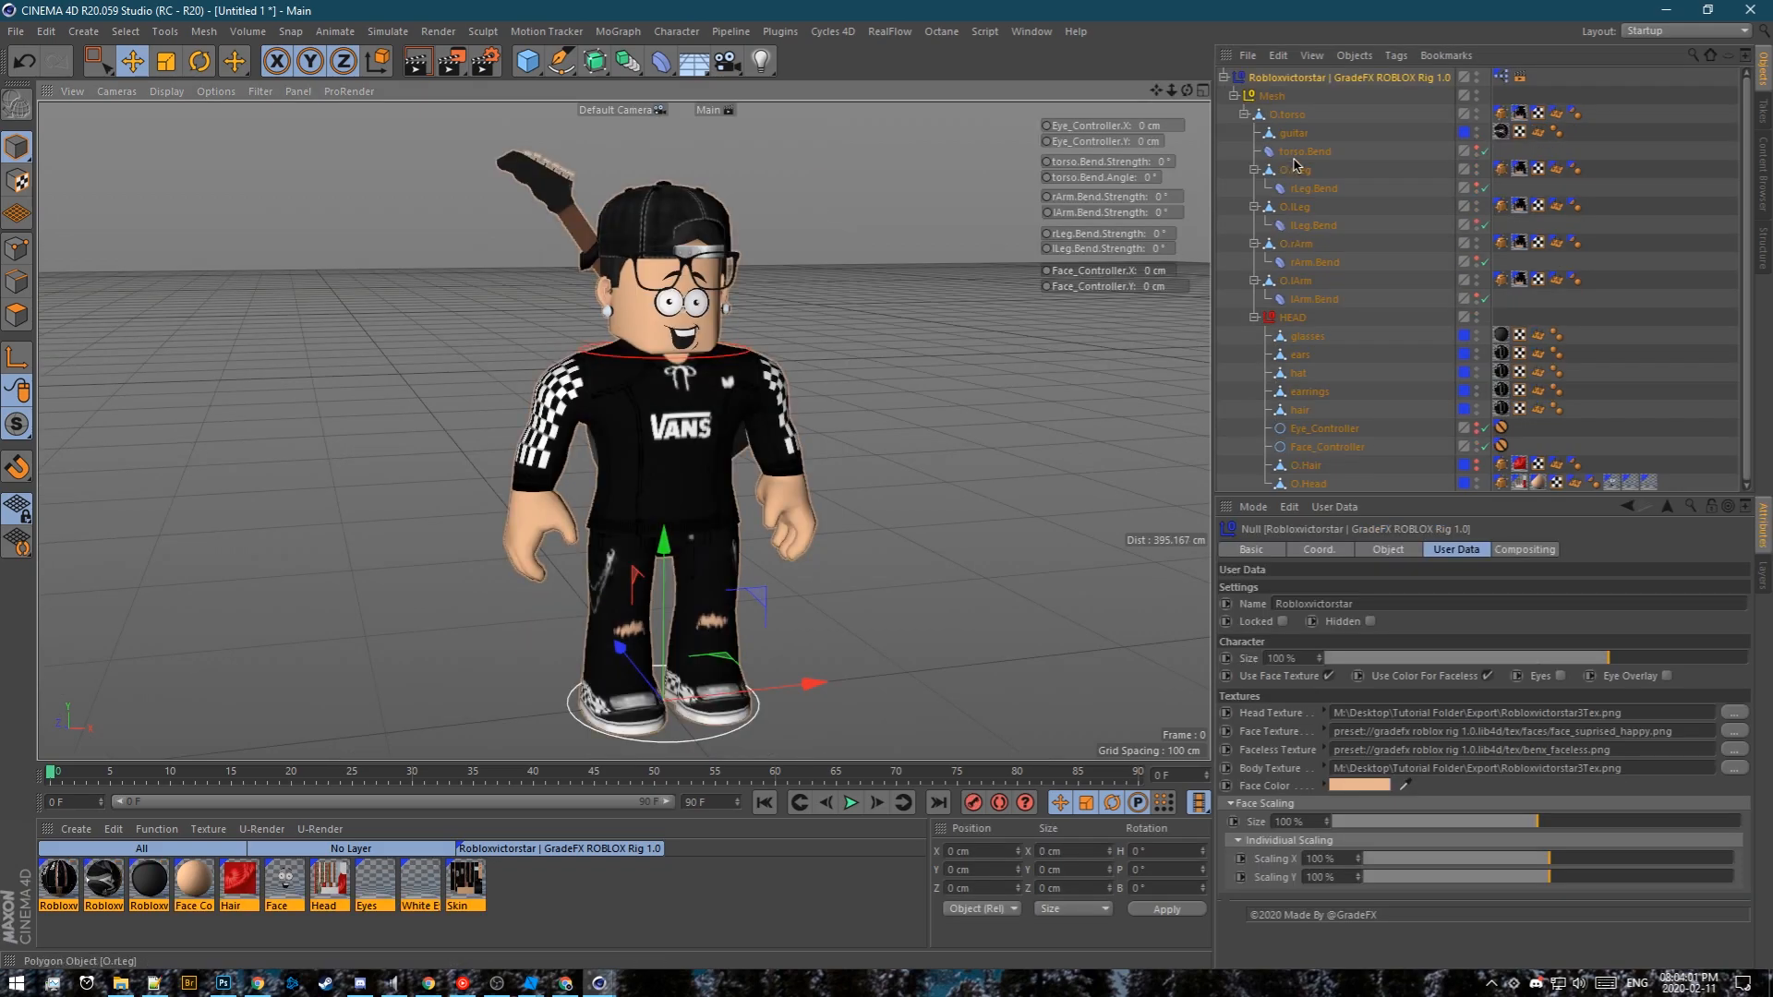
Turn on the rig's Locked and Hidden options and set its face scaling size to 145%
{"action": "left_click", "coordinate": [1283, 622]}
{"action": "left_click", "coordinate": [1370, 622]}
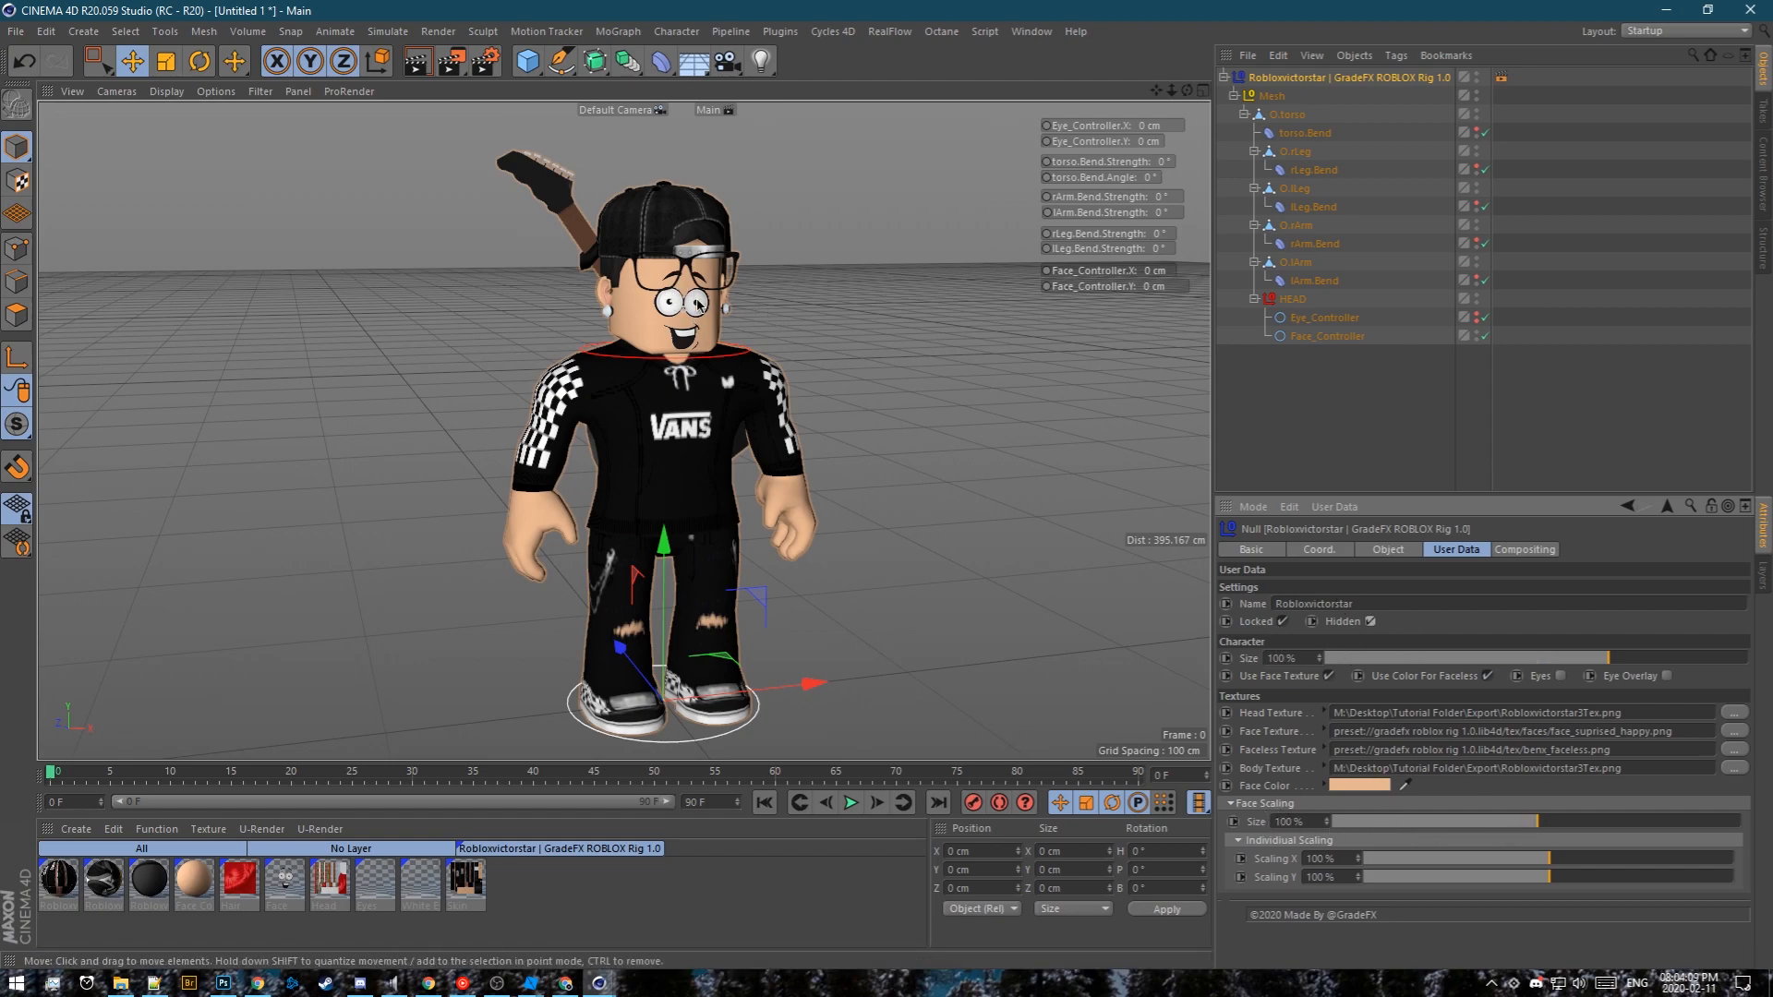
{"action": "scroll", "coordinate": [697, 314], "scroll_direction": "up", "scroll_amount": 6}
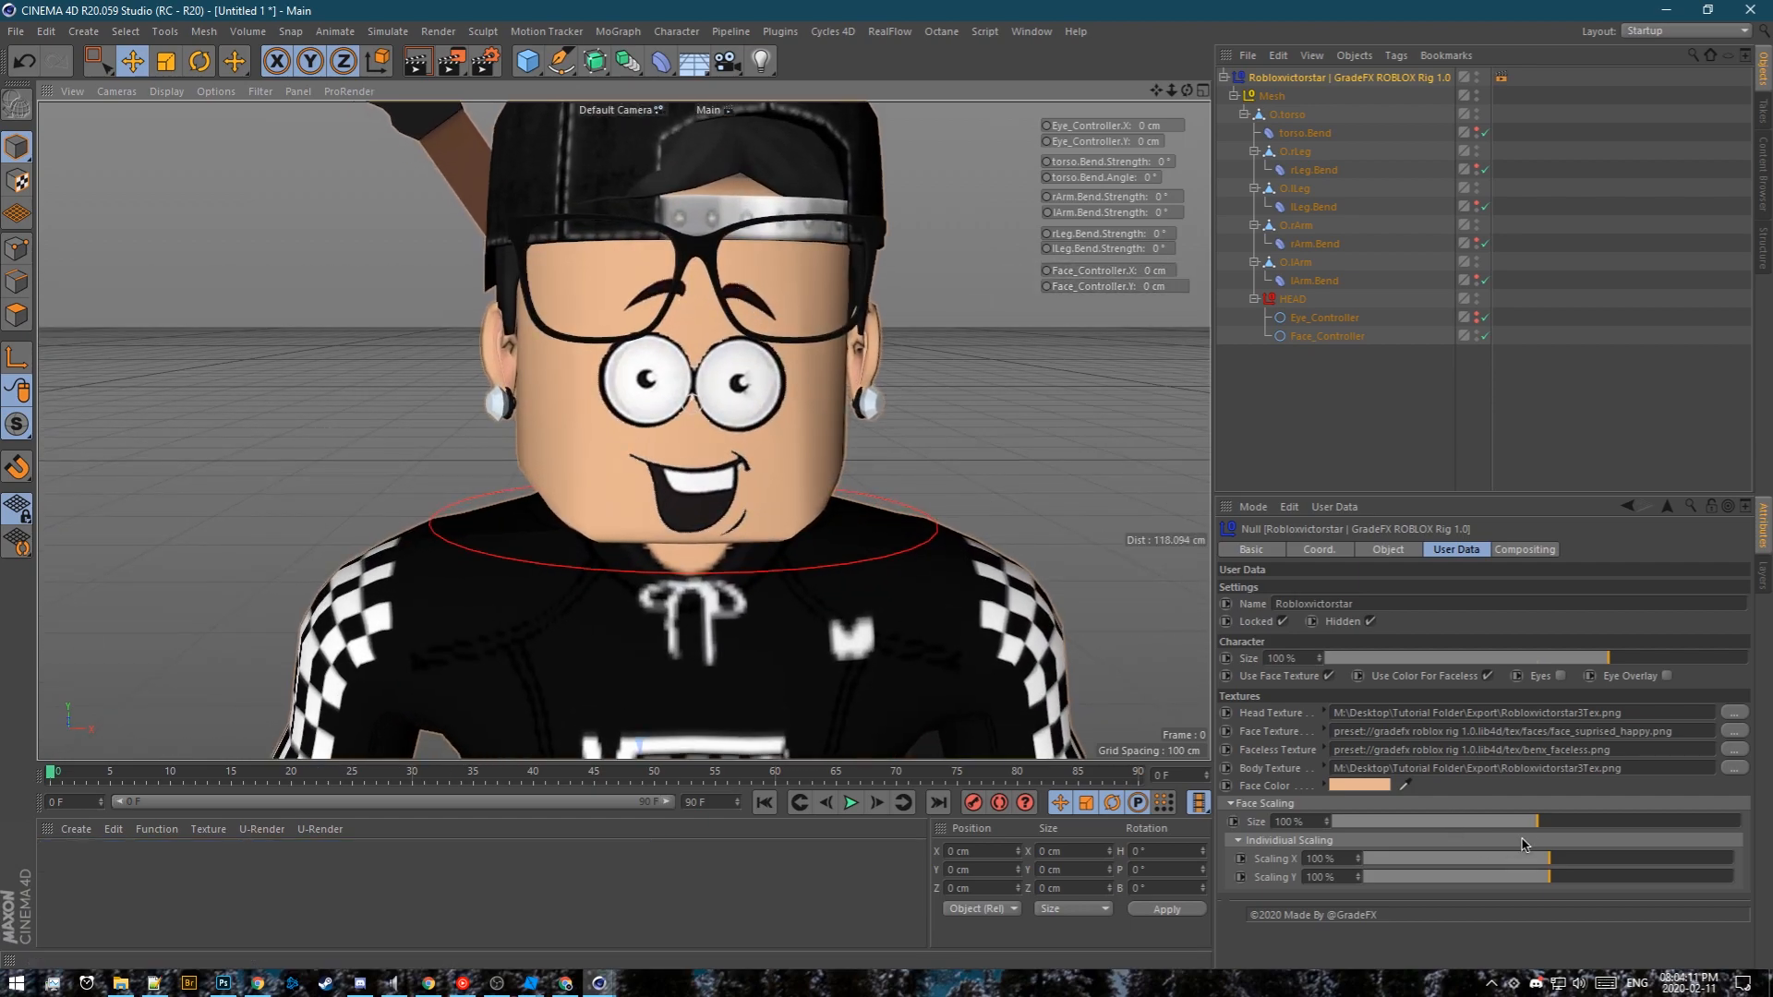
{"action": "left_click_drag", "start_coordinate": [1538, 822], "coordinate": [1629, 822]}
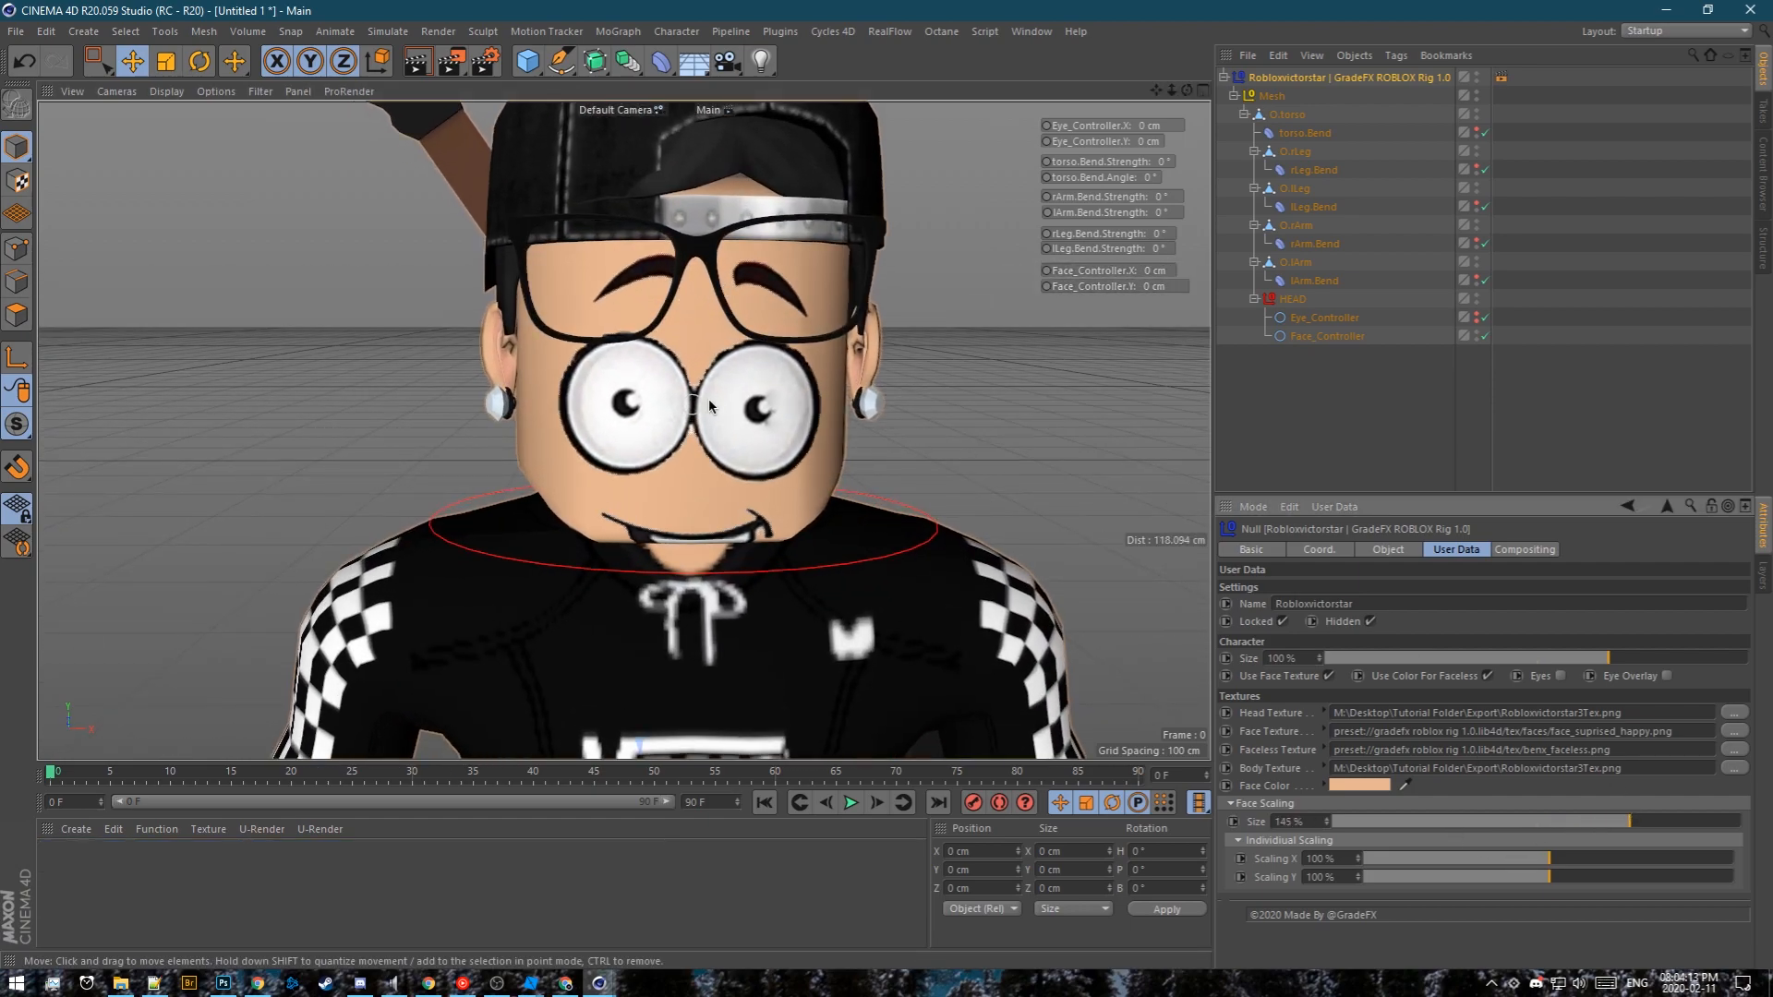
Move the rig's Face_Controller to about X -1.6 cm and Y 25.4 cm
{"action": "left_click_drag", "start_coordinate": [697, 404], "coordinate": [691, 397], "text": "alt"}
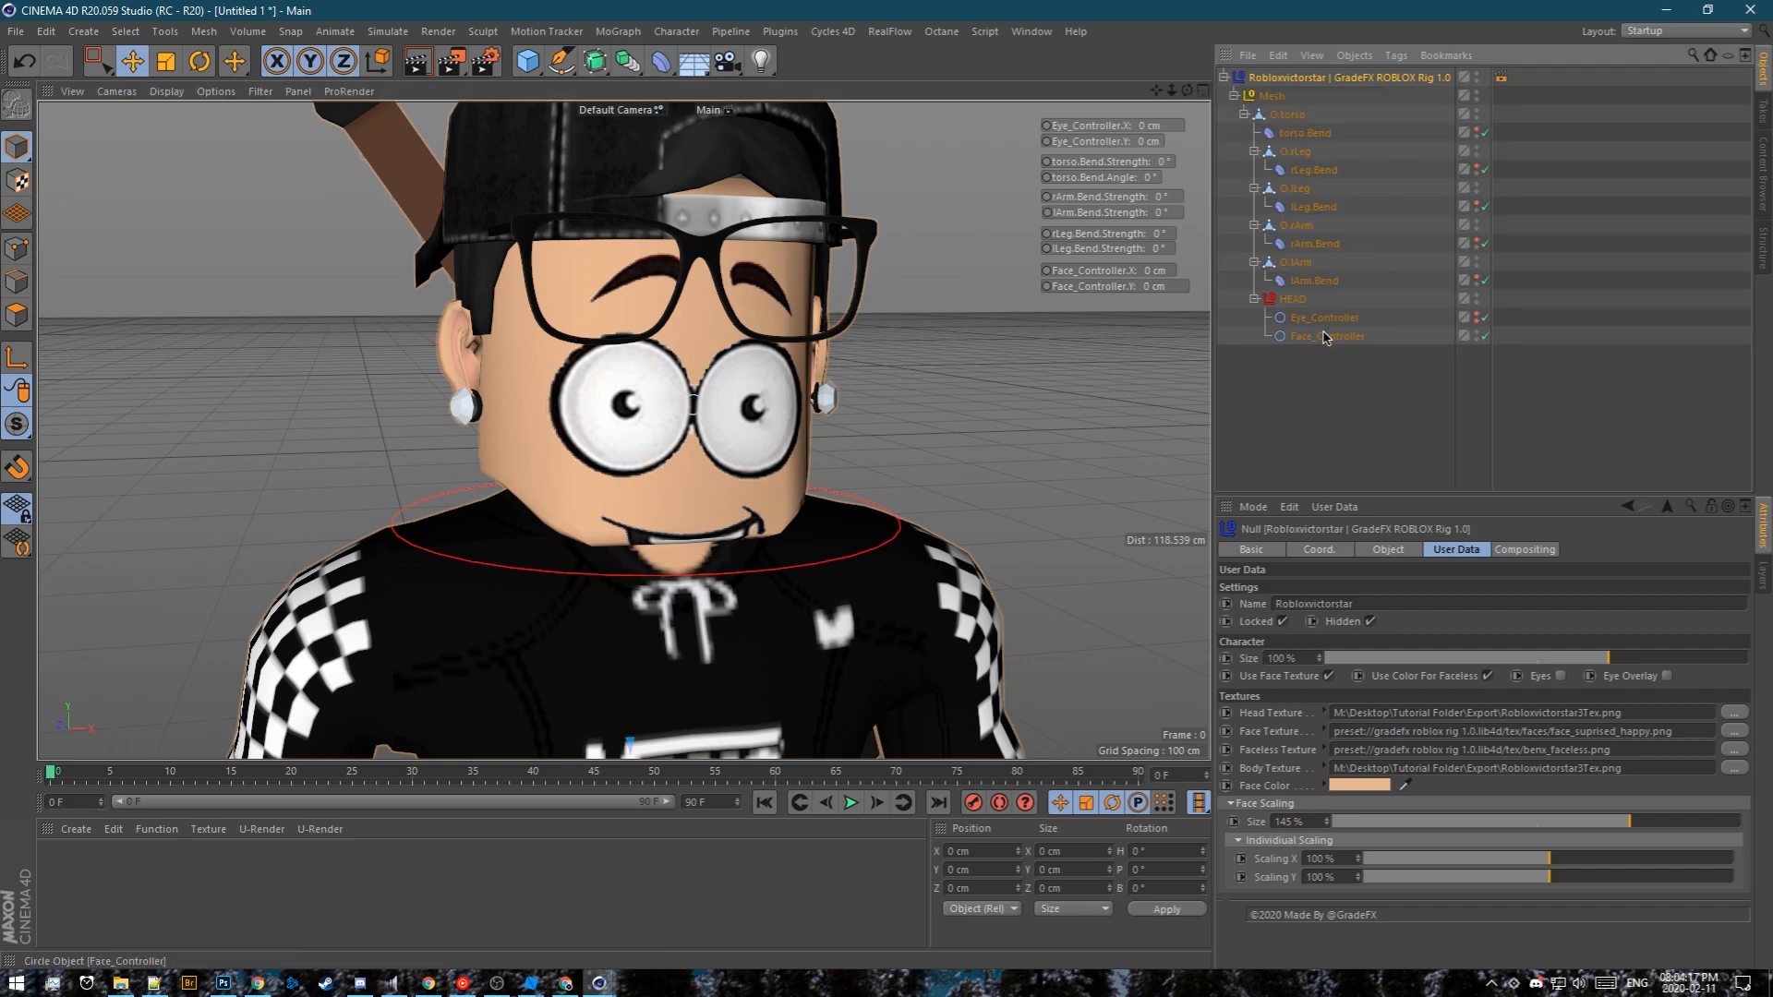
{"action": "left_click", "coordinate": [1326, 337]}
{"action": "left_click_drag", "start_coordinate": [694, 240], "coordinate": [699, 33]}
{"action": "left_click_drag", "start_coordinate": [778, 313], "coordinate": [716, 317], "text": "alt"}
{"action": "left_click_drag", "start_coordinate": [682, 157], "coordinate": [681, 150]}
{"action": "left_click_drag", "start_coordinate": [759, 242], "coordinate": [729, 406]}
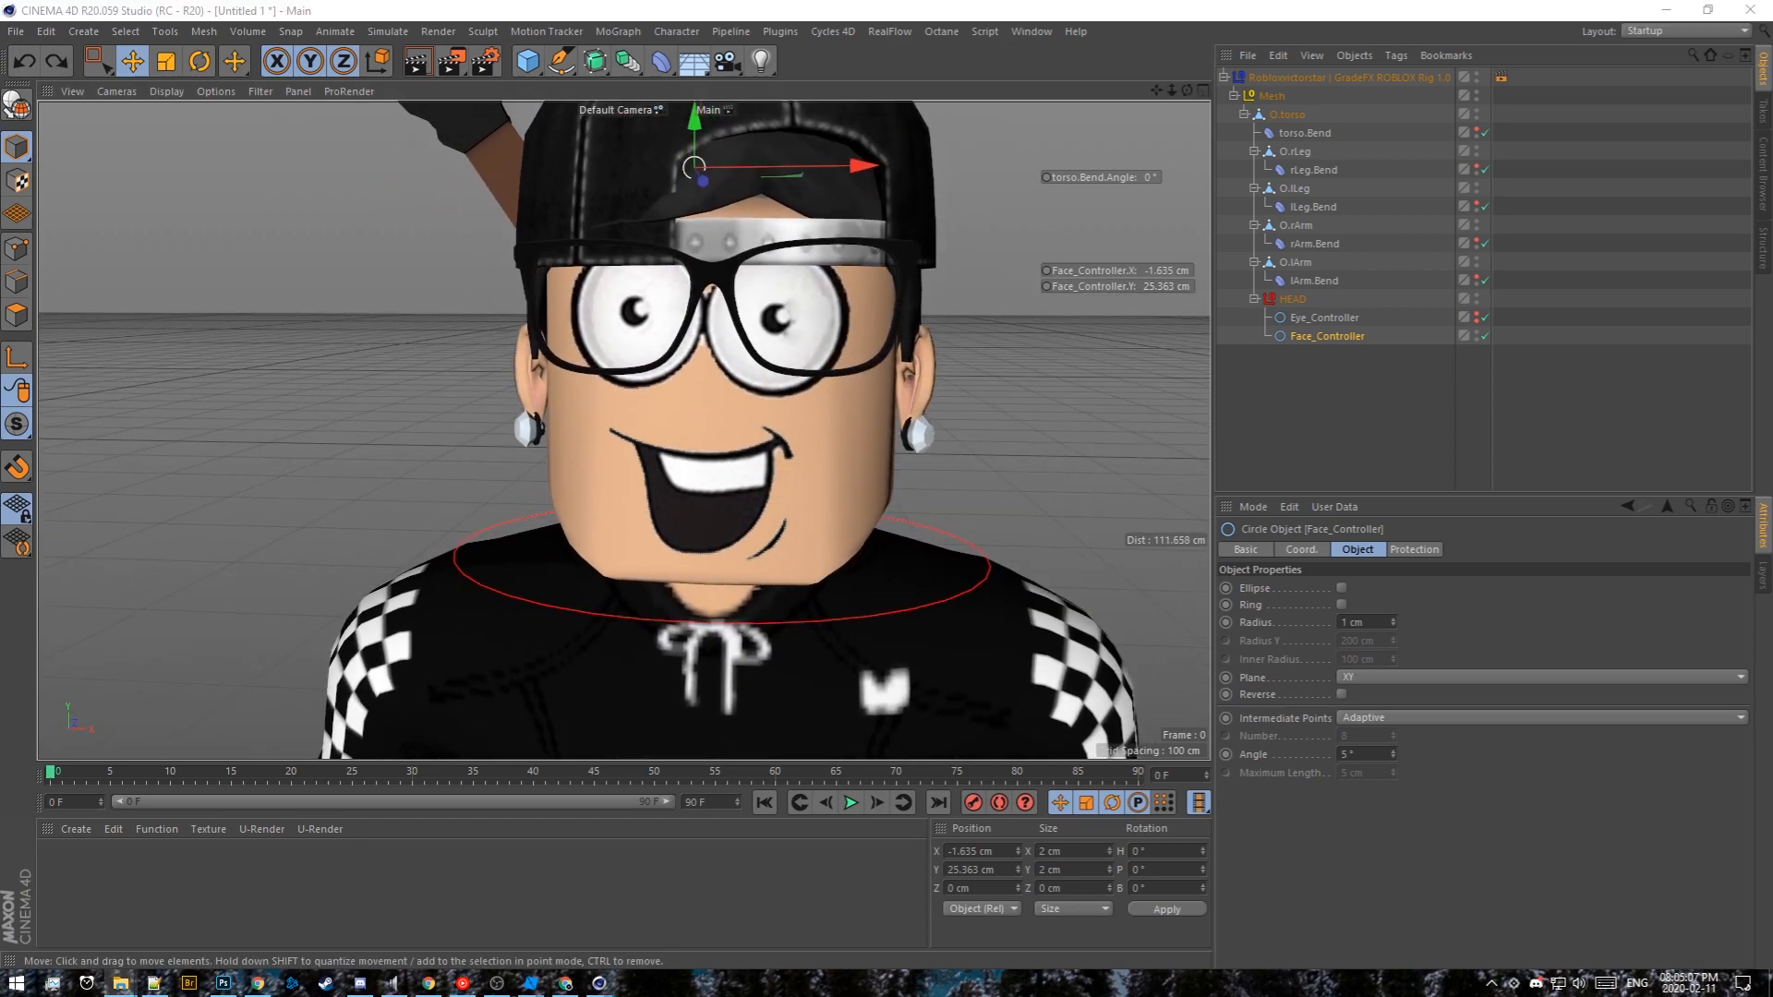
Try face_superman.png from the tex\faces folder as the rig's face texture
{"action": "left_click", "coordinate": [1396, 86]}
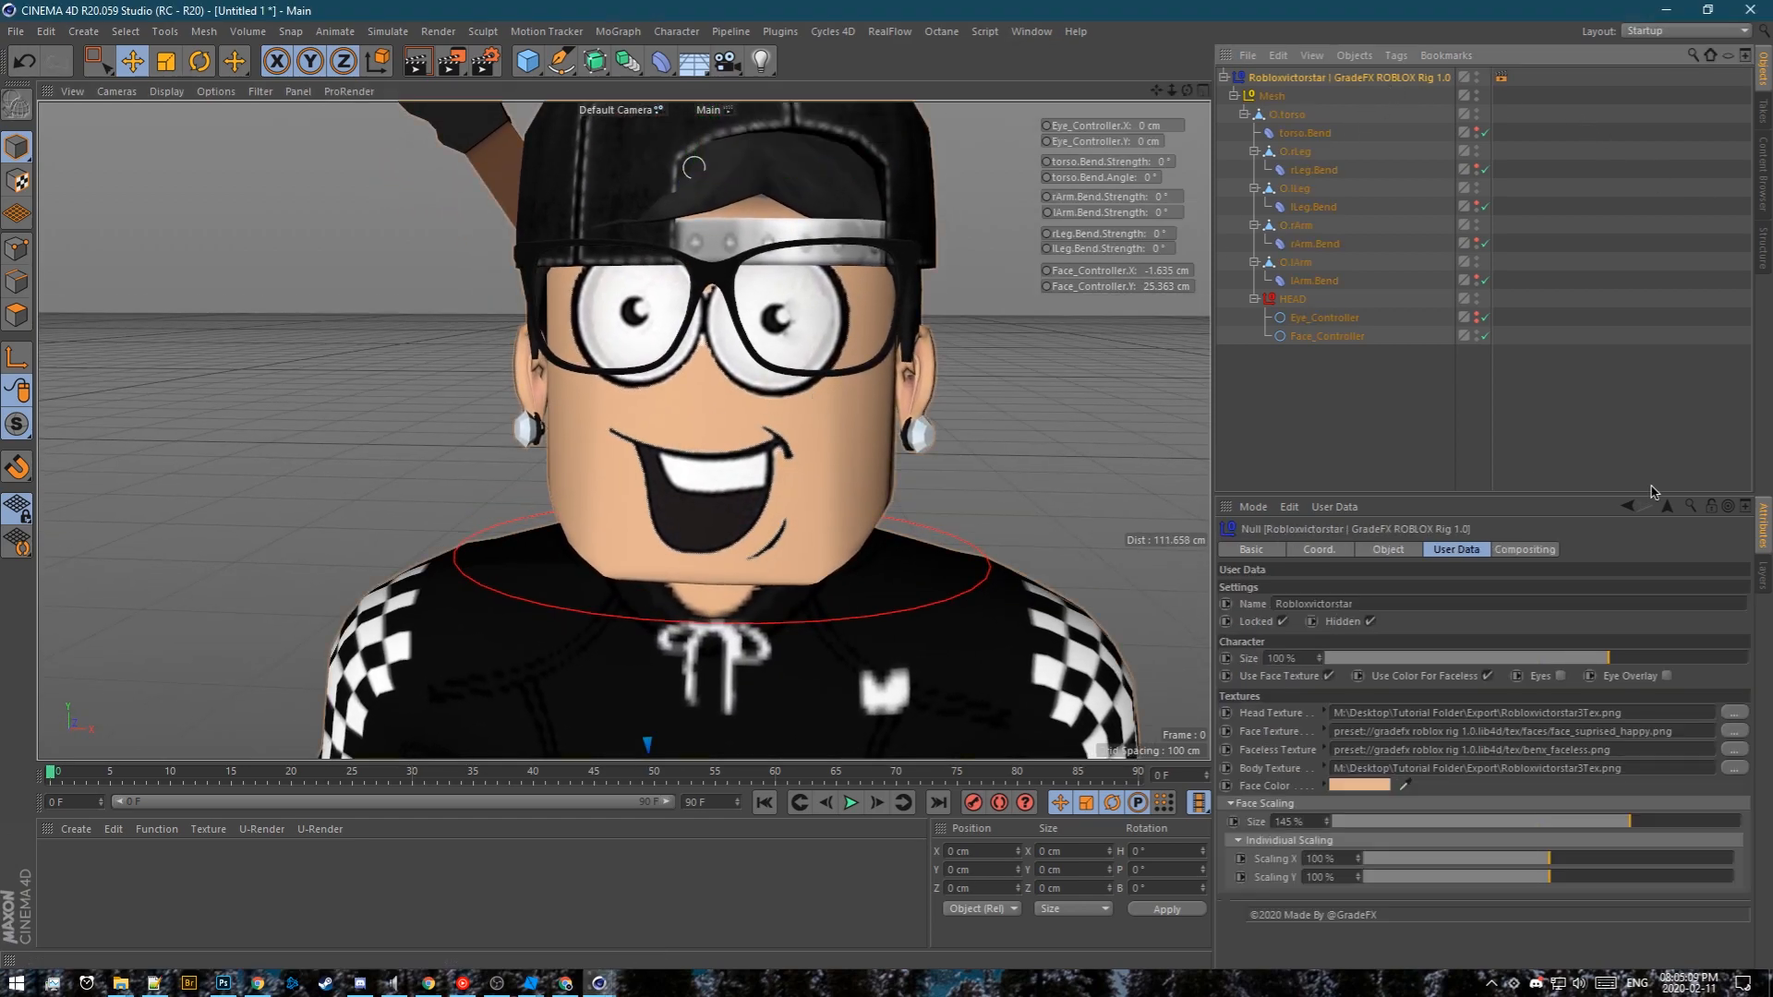
{"action": "left_click", "coordinate": [120, 983]}
{"action": "left_click_drag", "start_coordinate": [739, 190], "coordinate": [387, 140]}
{"action": "left_click_drag", "start_coordinate": [427, 337], "coordinate": [1325, 792]}
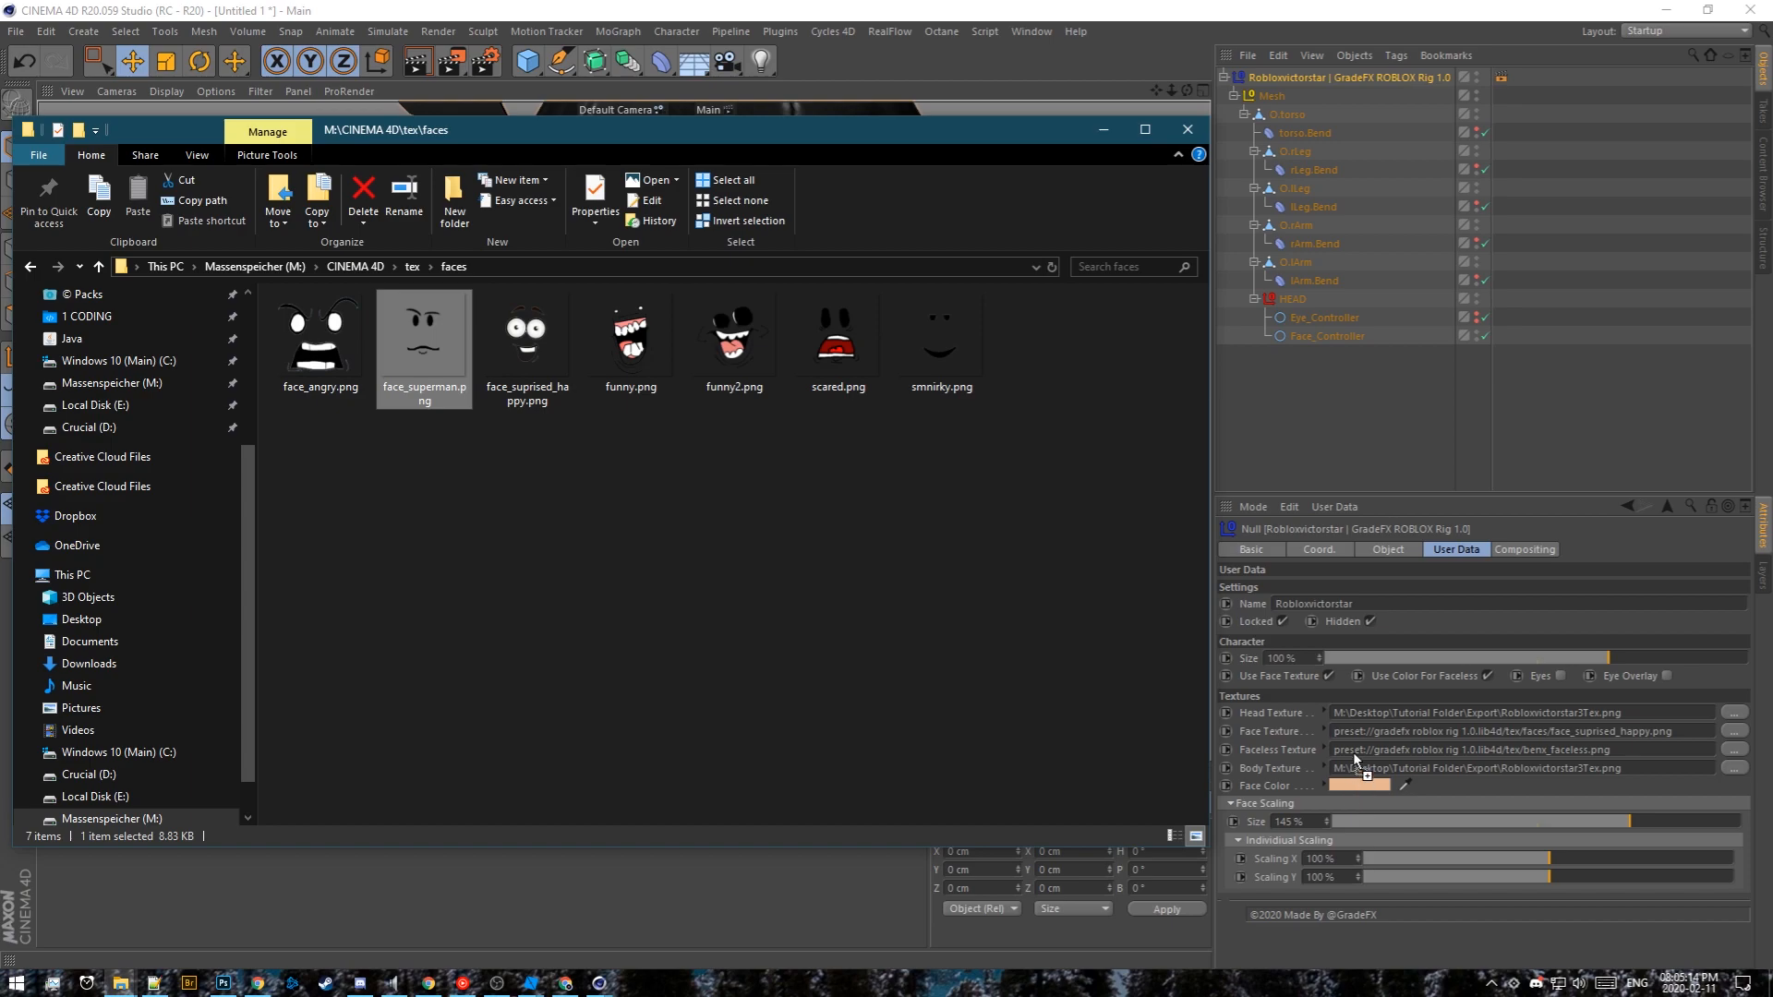
{"action": "left_click_drag", "start_coordinate": [1350, 731], "coordinate": [1350, 730]}
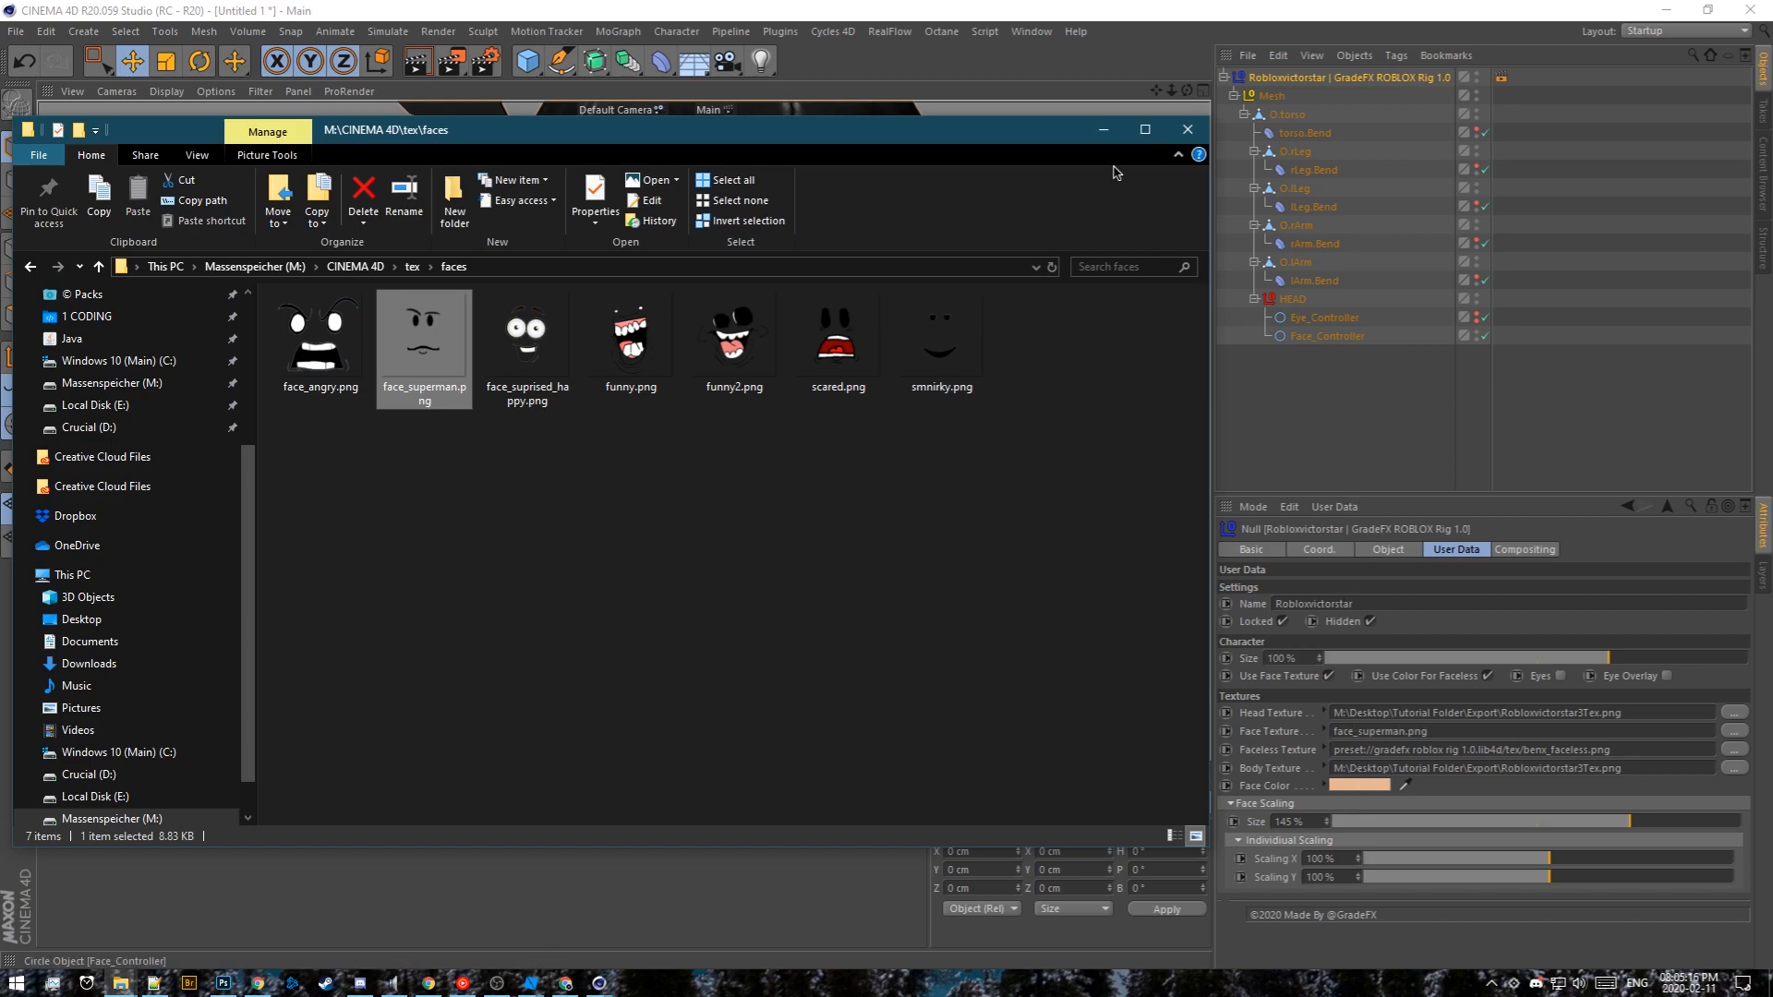
{"action": "left_click", "coordinate": [1104, 129]}
{"action": "scroll", "coordinate": [1107, 326], "scroll_direction": "down", "scroll_amount": 5}
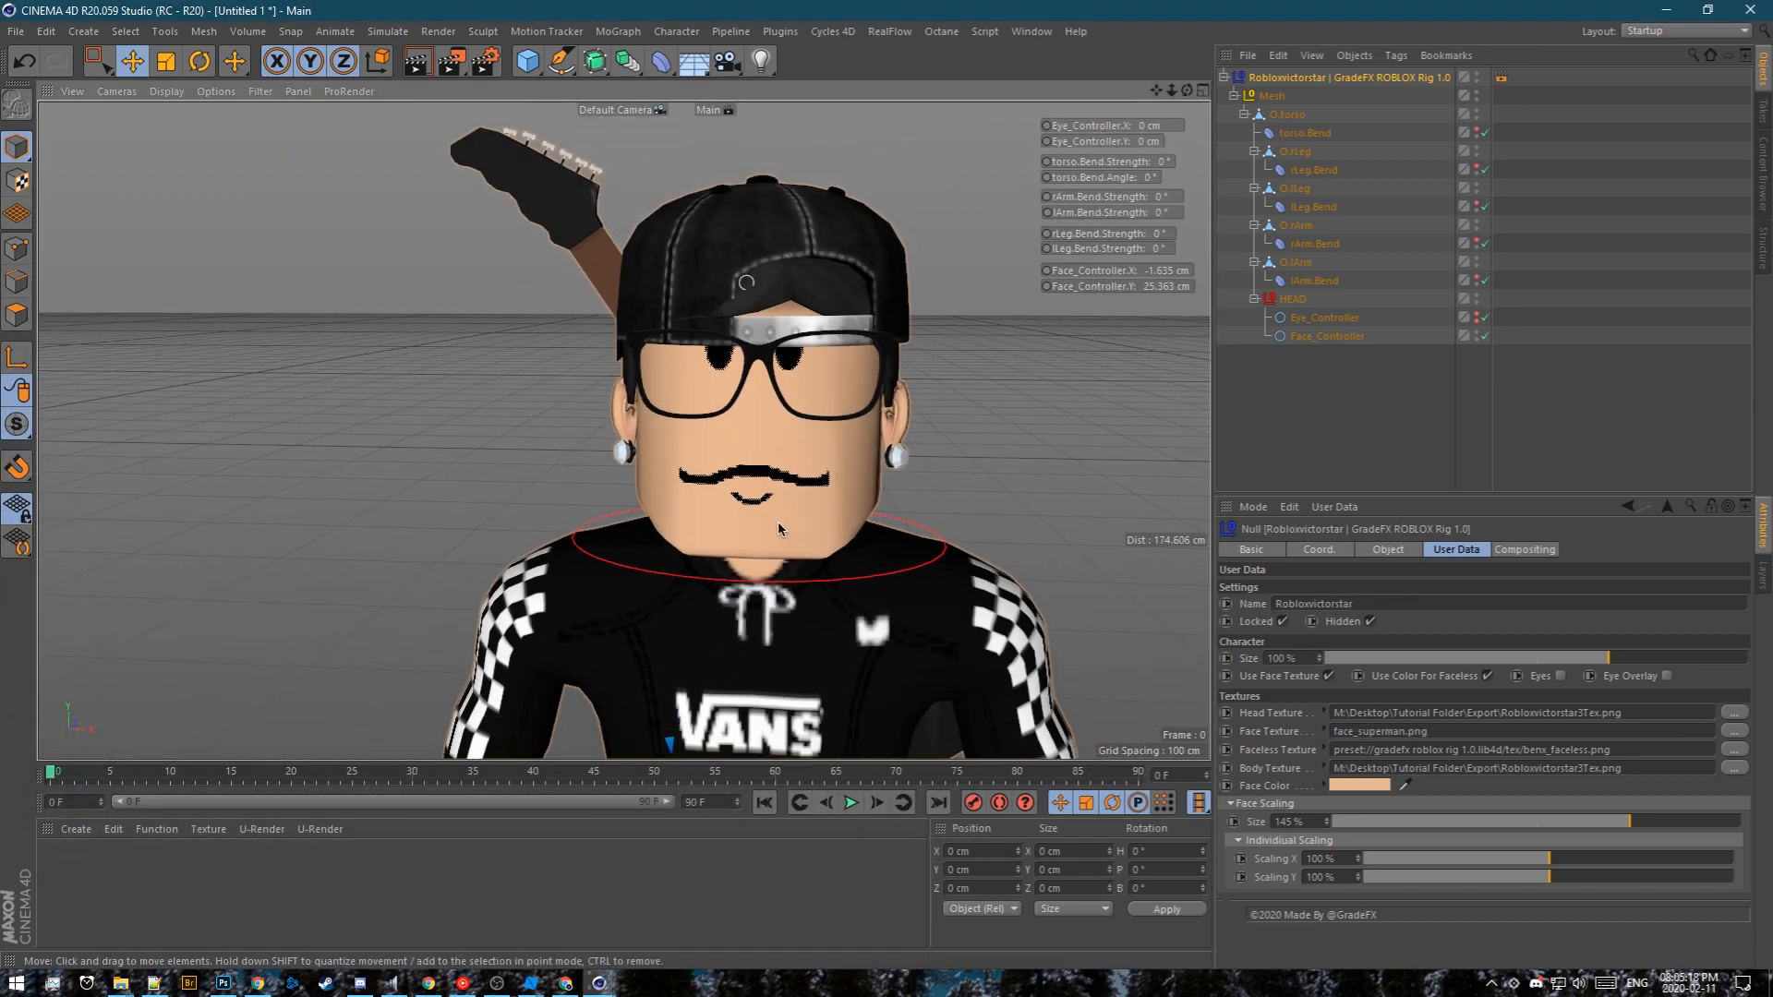
Try lowering the Face_Controller to about Y 16 cm, and undo back to the surprised happy face texture
{"action": "left_click", "coordinate": [1053, 277]}
{"action": "left_click_drag", "start_coordinate": [1051, 291], "coordinate": [1047, 466]}
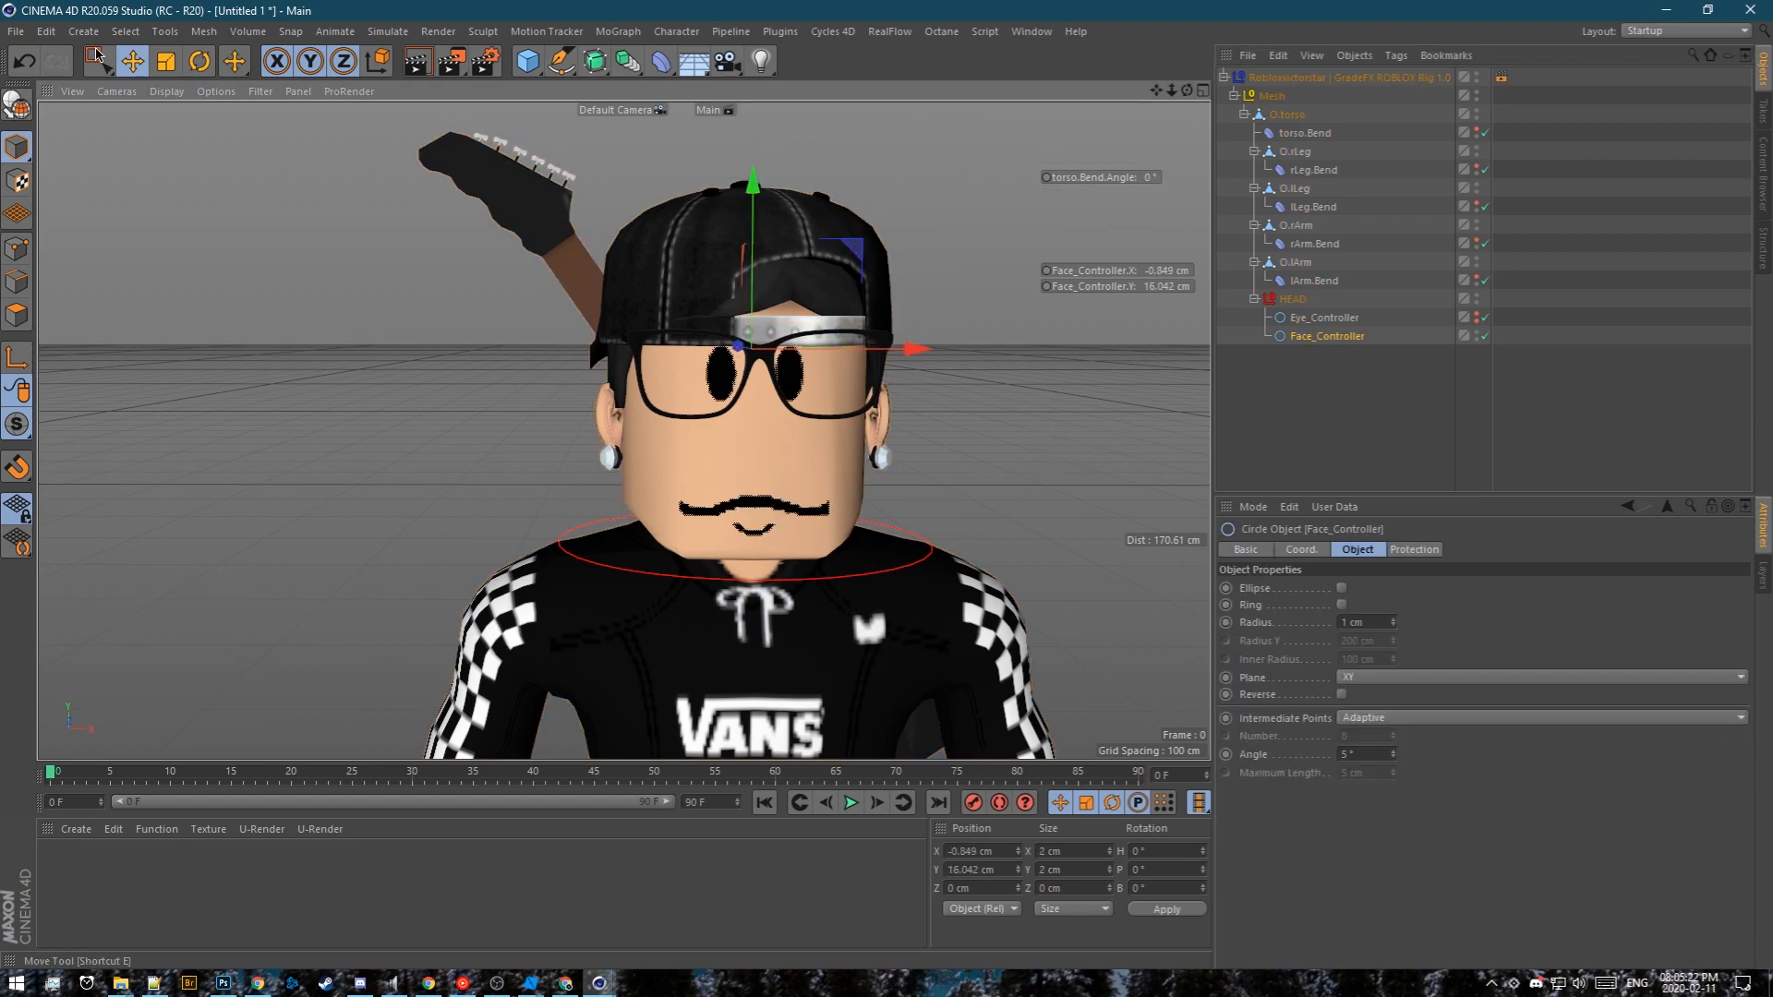
{"action": "left_click", "coordinate": [25, 62]}
{"action": "left_click", "coordinate": [25, 62]}
{"action": "left_click", "coordinate": [25, 62]}
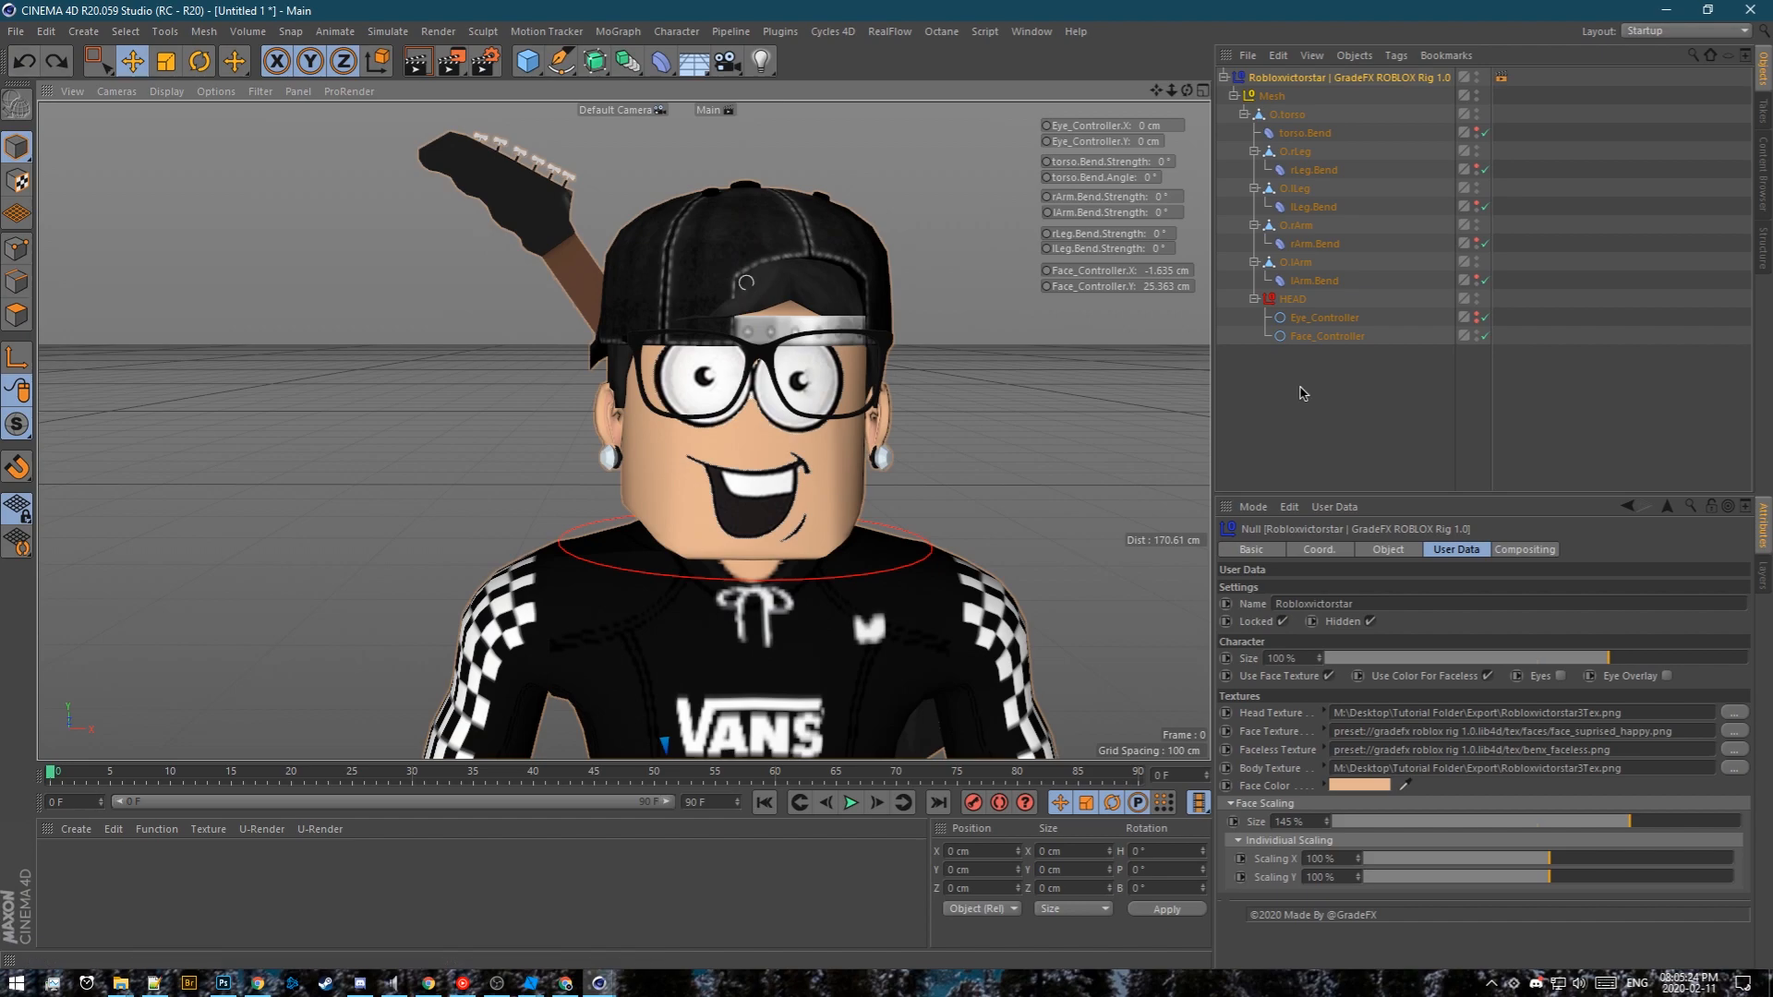
Collapse the rig's object hierarchy and view the full character at an angle
{"action": "scroll", "coordinate": [771, 471], "scroll_direction": "down", "scroll_amount": 3}
{"action": "scroll", "coordinate": [772, 471], "scroll_direction": "down", "scroll_amount": 3}
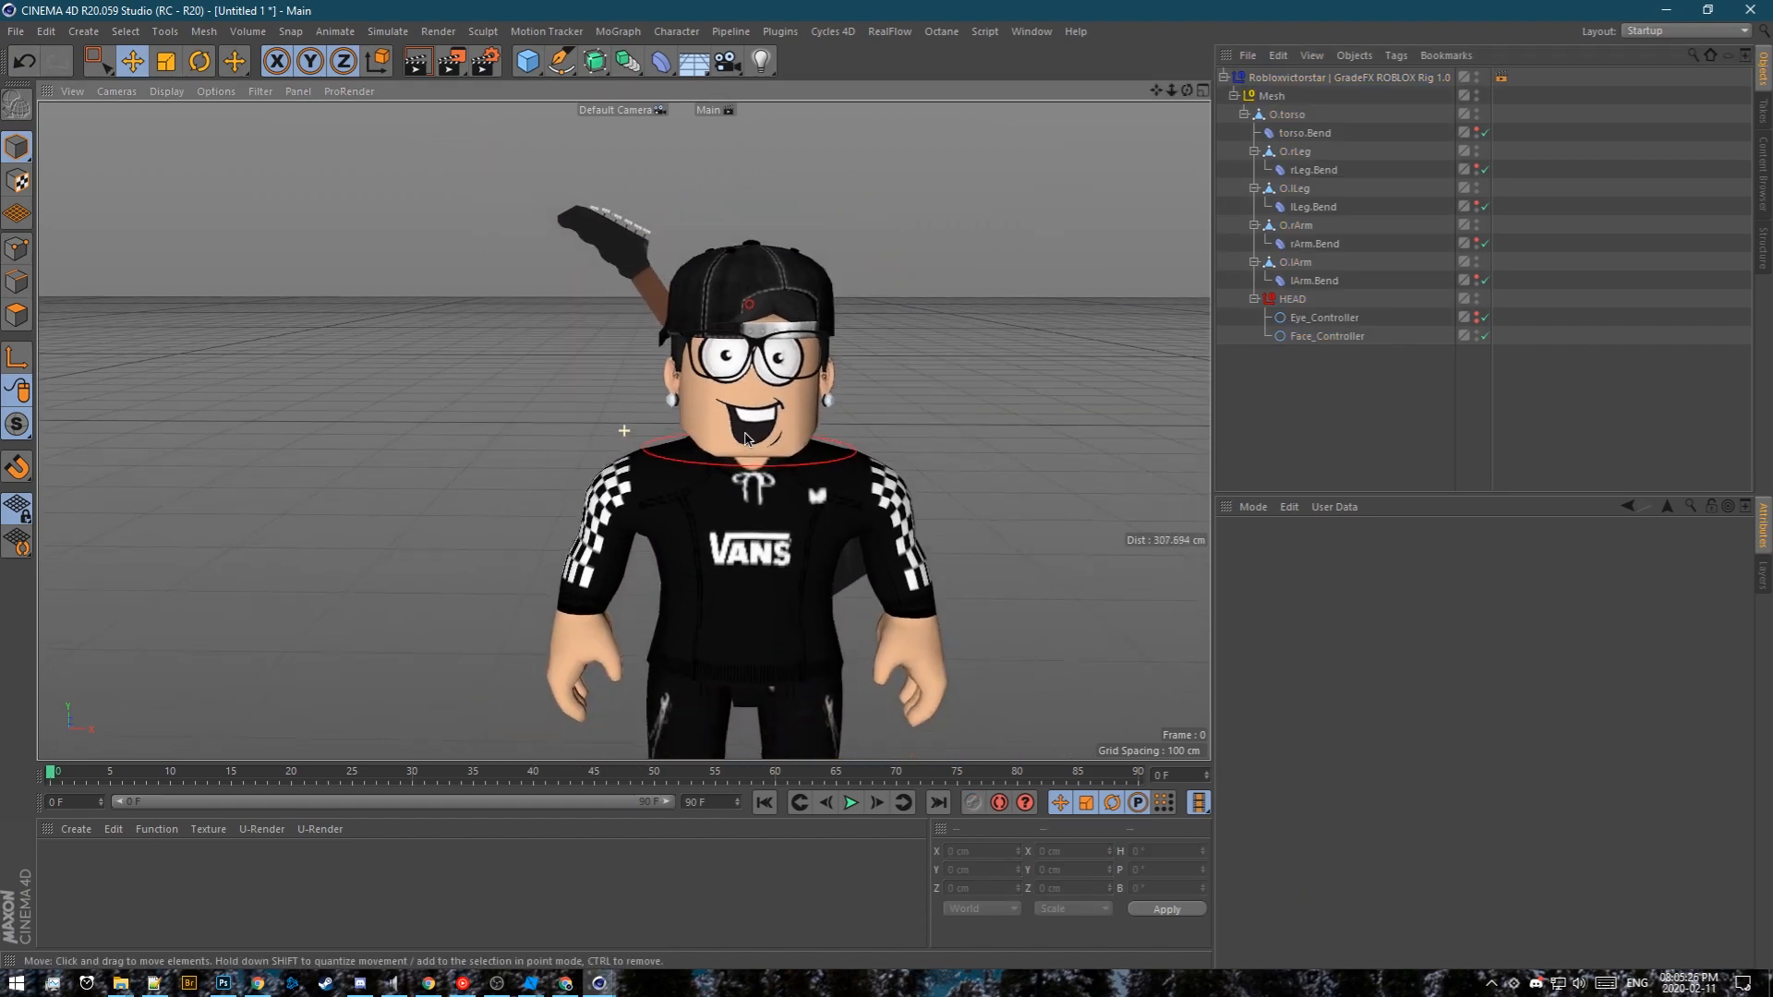
{"action": "left_click", "coordinate": [1224, 77]}
{"action": "left_click_drag", "start_coordinate": [816, 399], "coordinate": [766, 268], "text": "alt"}
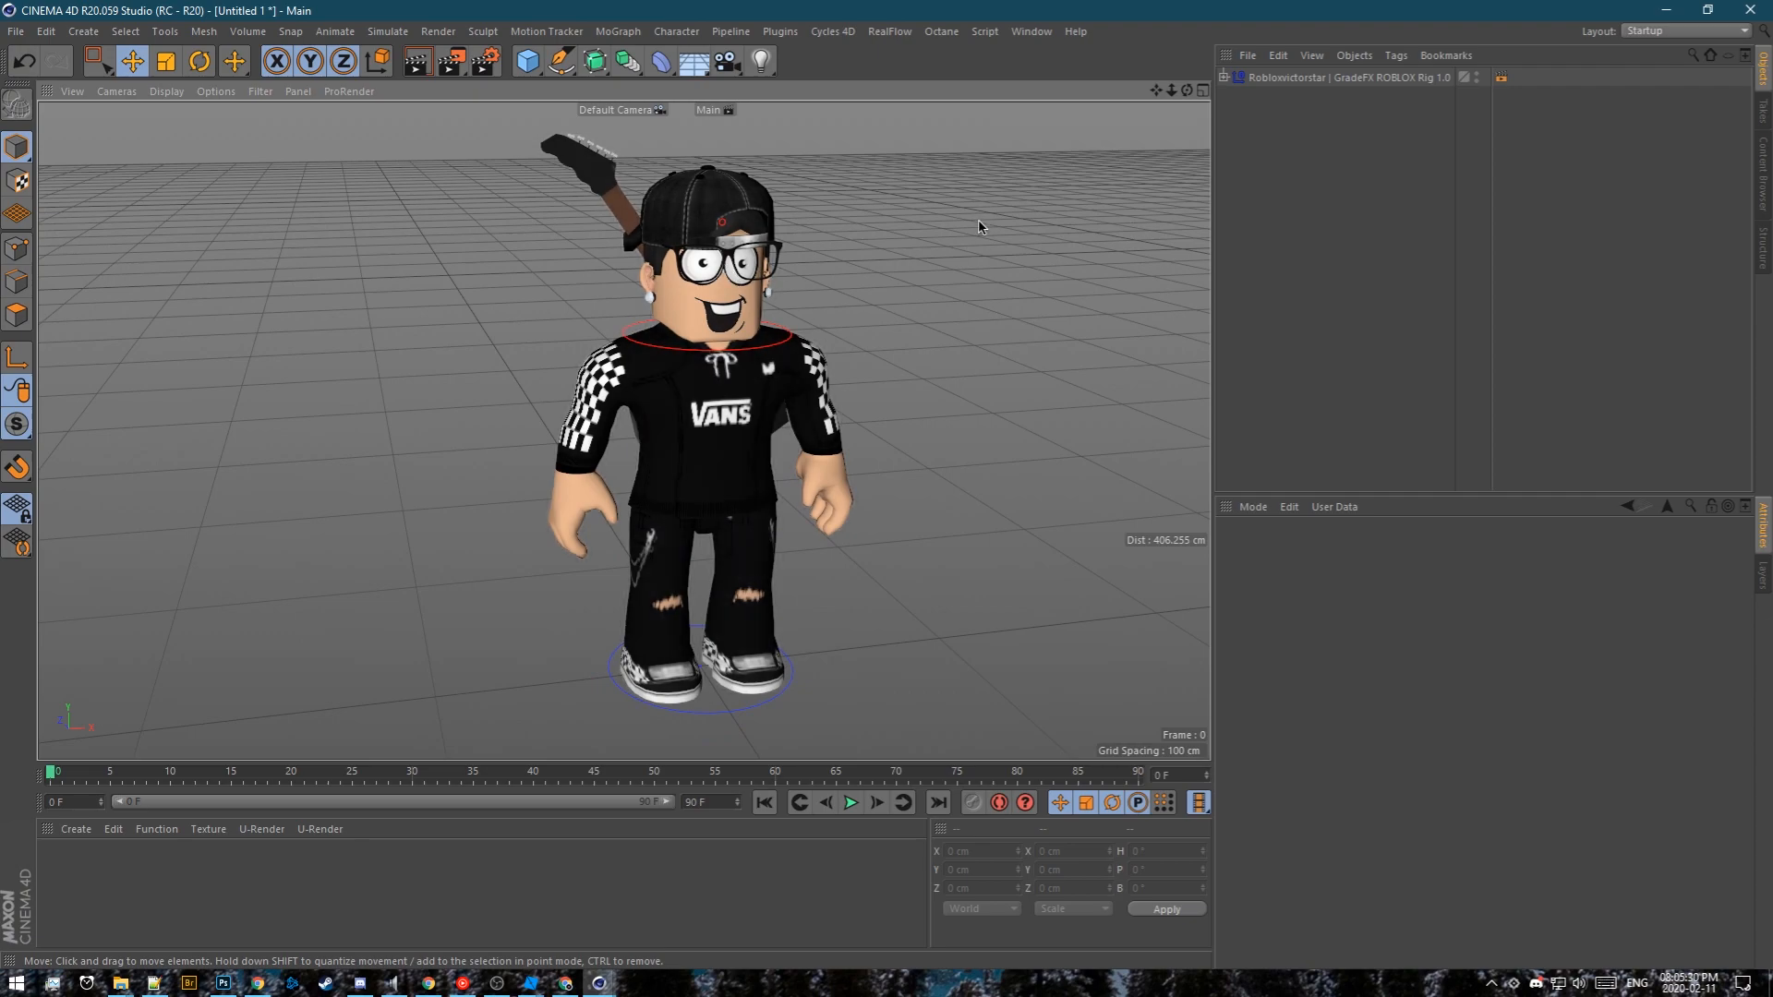
Switch to the 1.obj project and delete the Null containing the original character and accessories
{"action": "key", "text": "v"}
{"action": "left_click", "coordinate": [969, 283]}
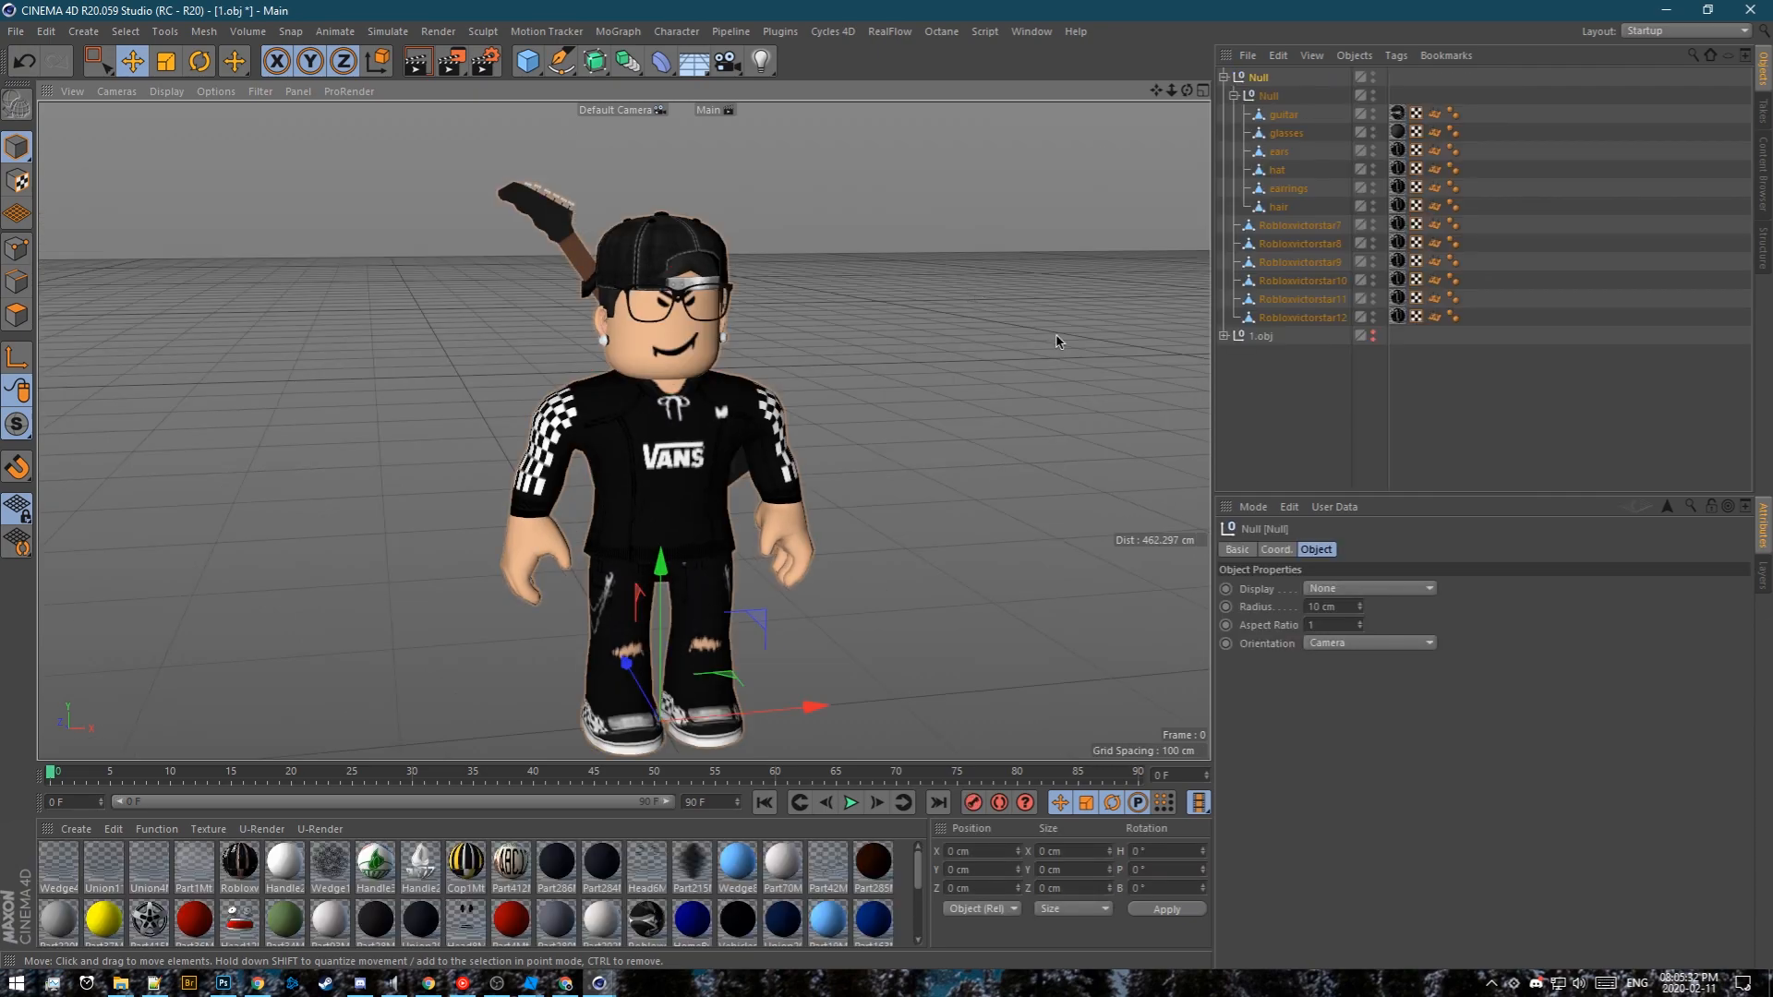
{"action": "left_click", "coordinate": [1261, 82]}
{"action": "key", "text": "Delete"}
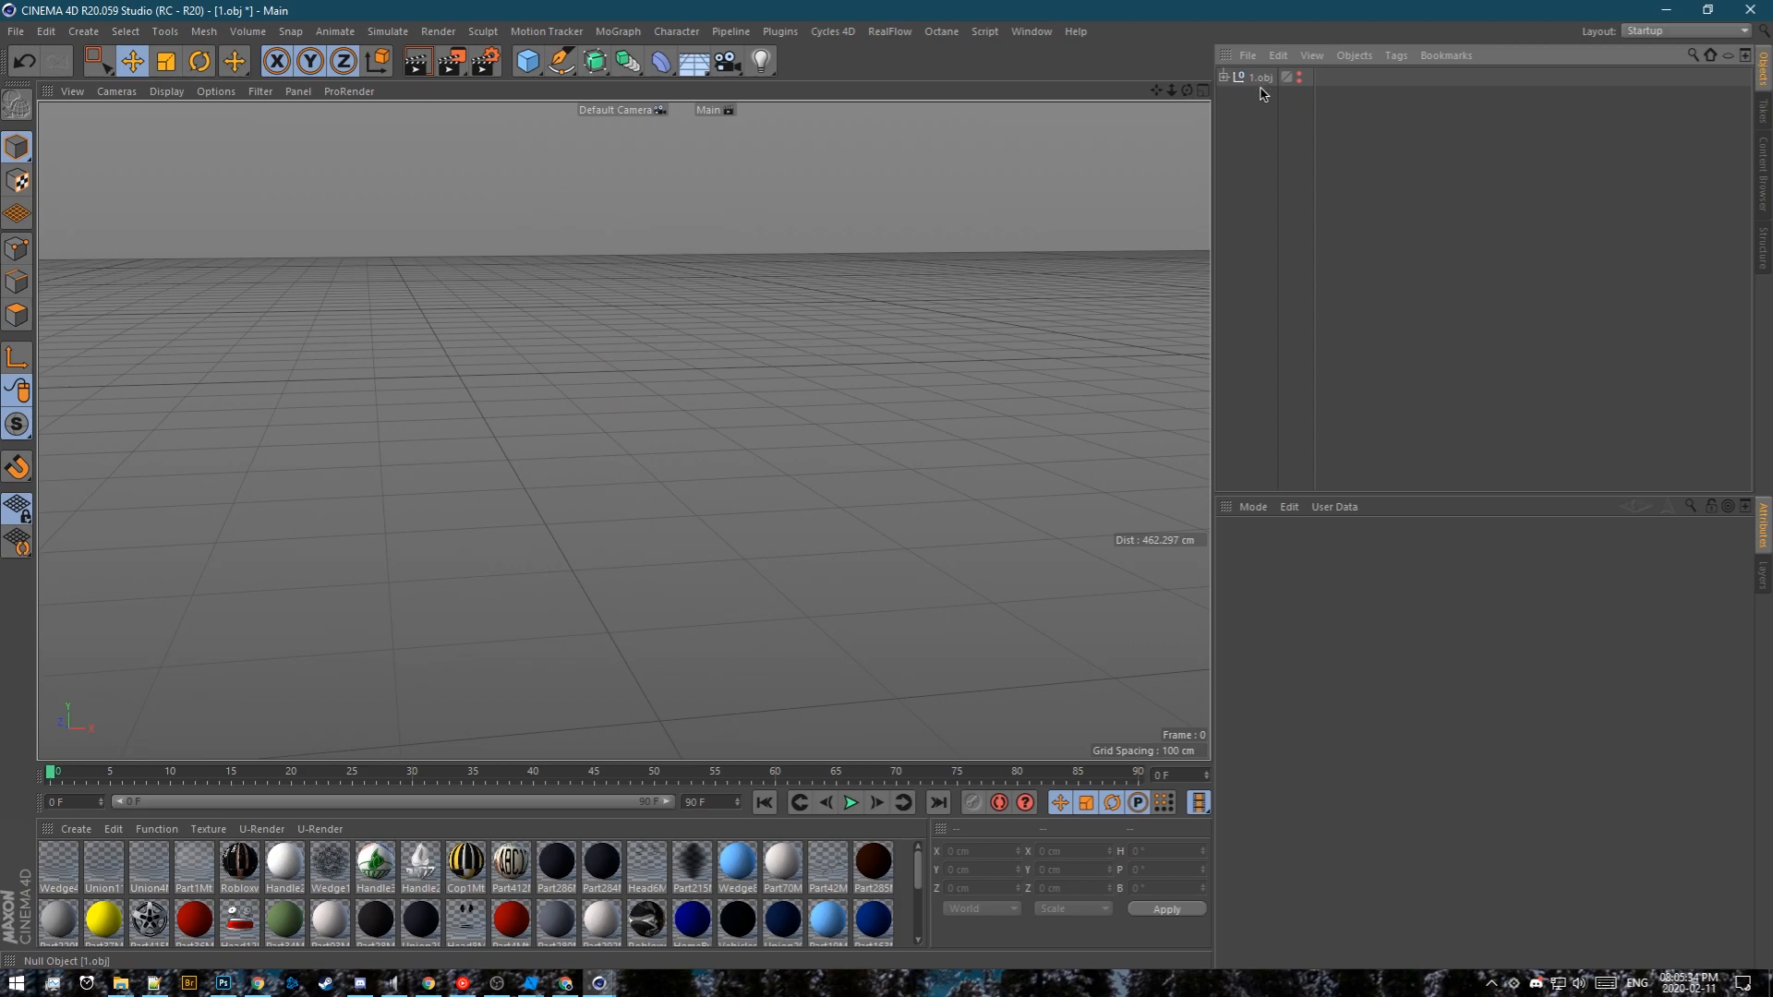
Make the 1.obj null visible and rename it City
{"action": "left_click", "coordinate": [1261, 77]}
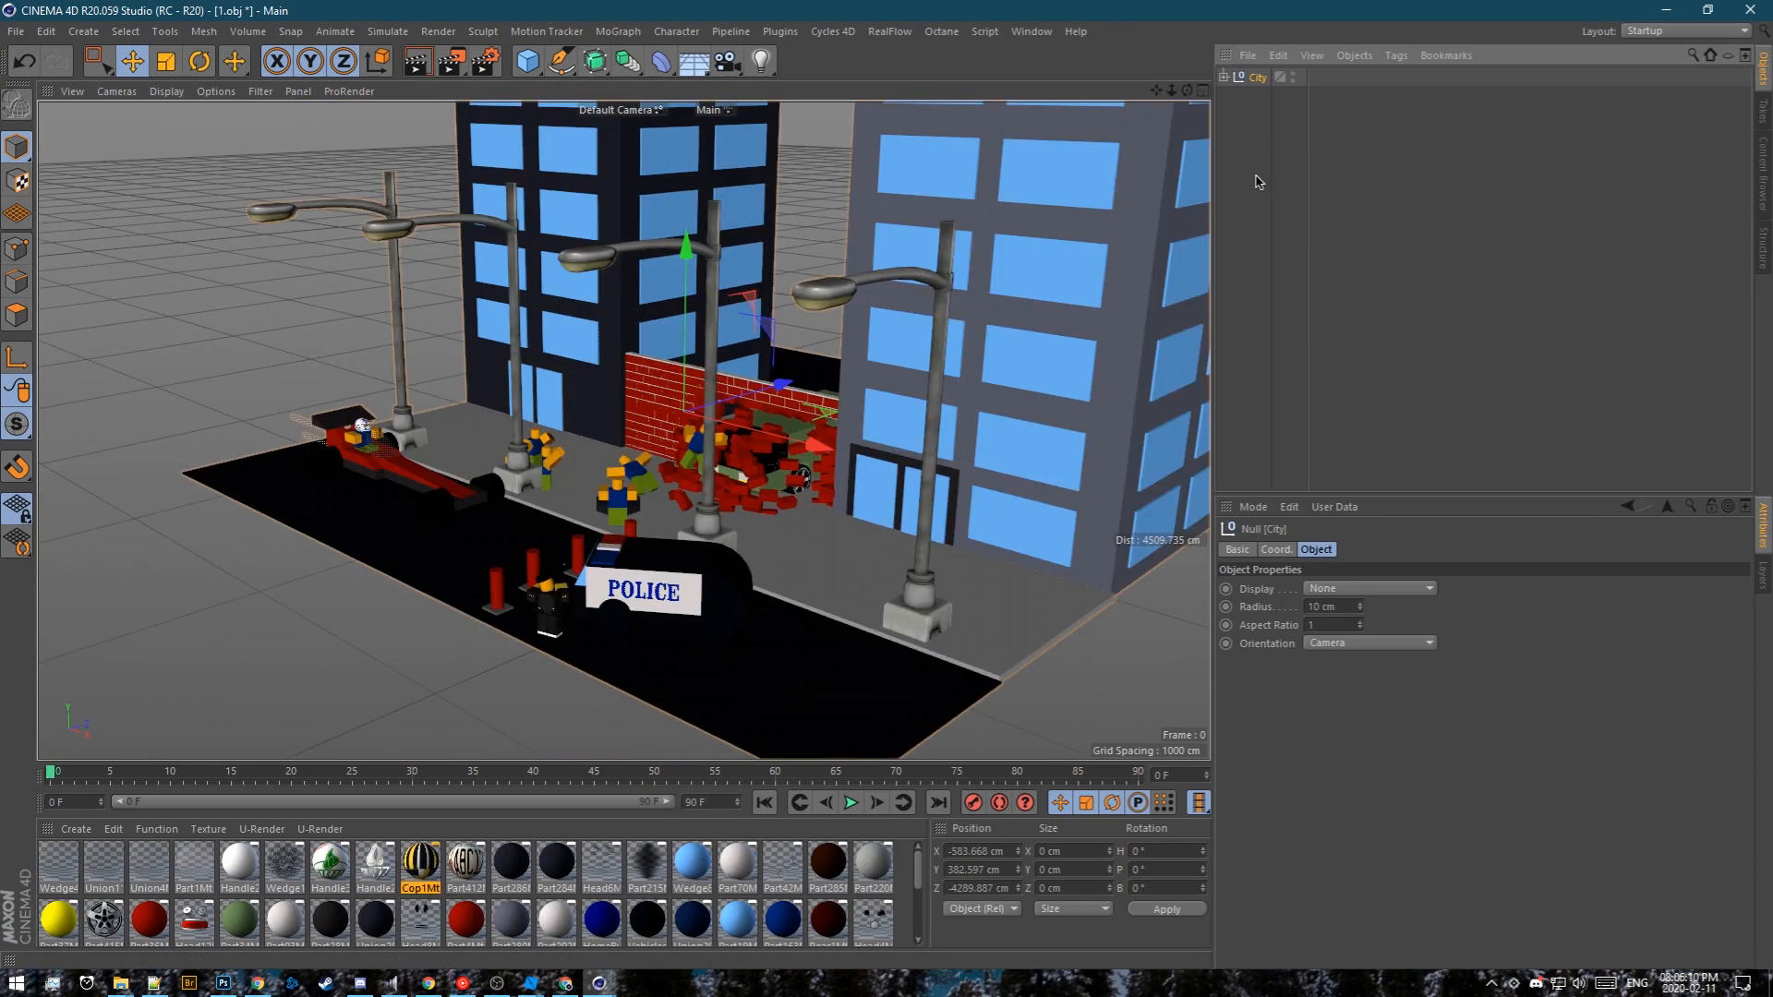
{"action": "scroll", "coordinate": [737, 431], "scroll_direction": "up", "scroll_amount": 10}
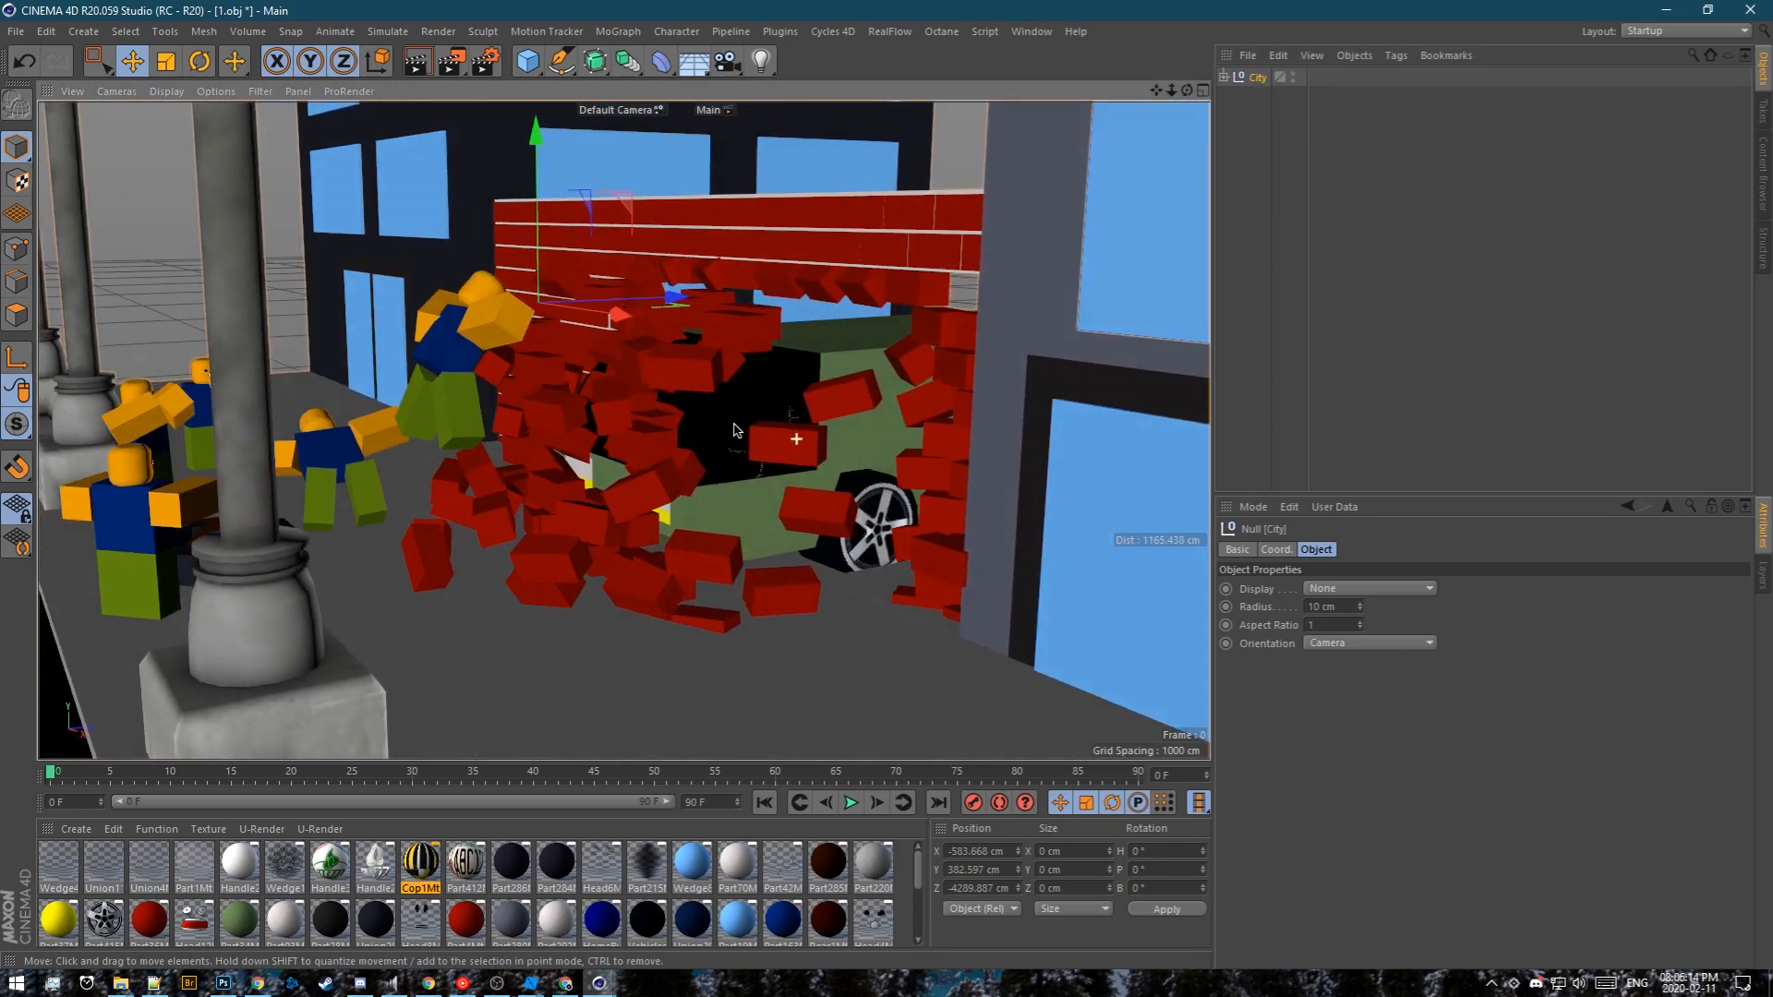
{"action": "left_click_drag", "start_coordinate": [736, 431], "coordinate": [716, 513], "text": "alt"}
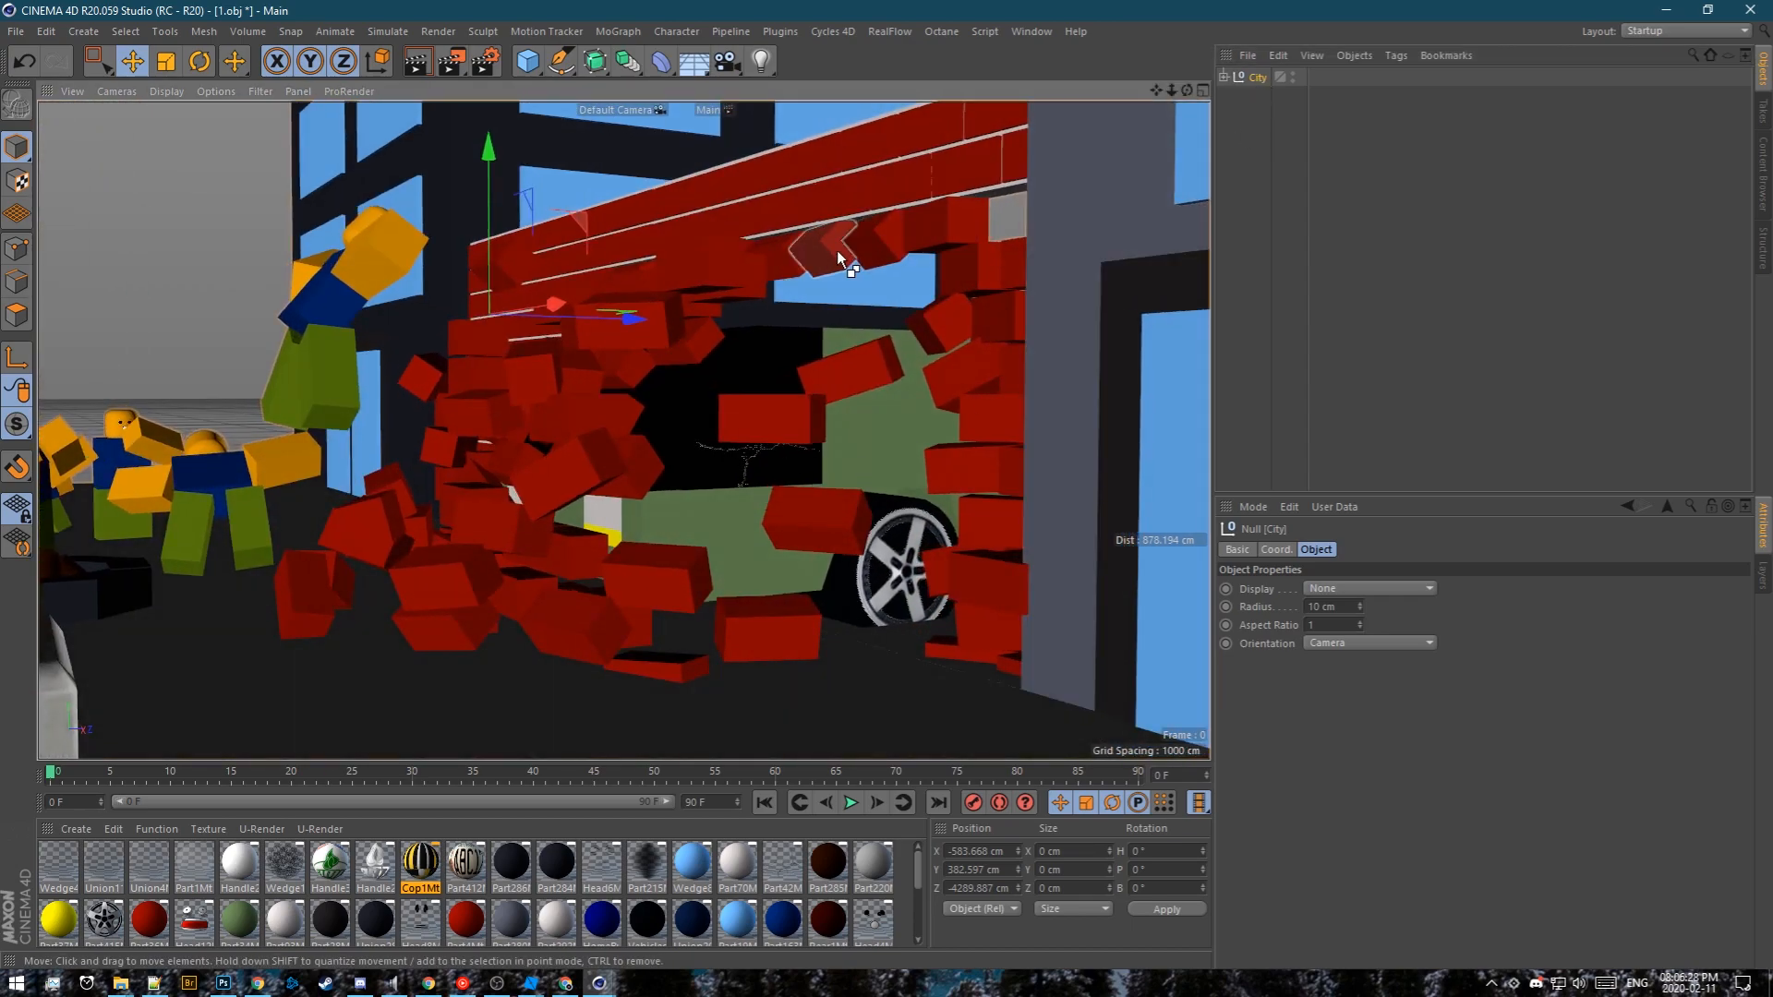
Create a new project and paste the City object into it, converting its texture paths to absolute paths
{"action": "key", "text": "ctrl+n"}
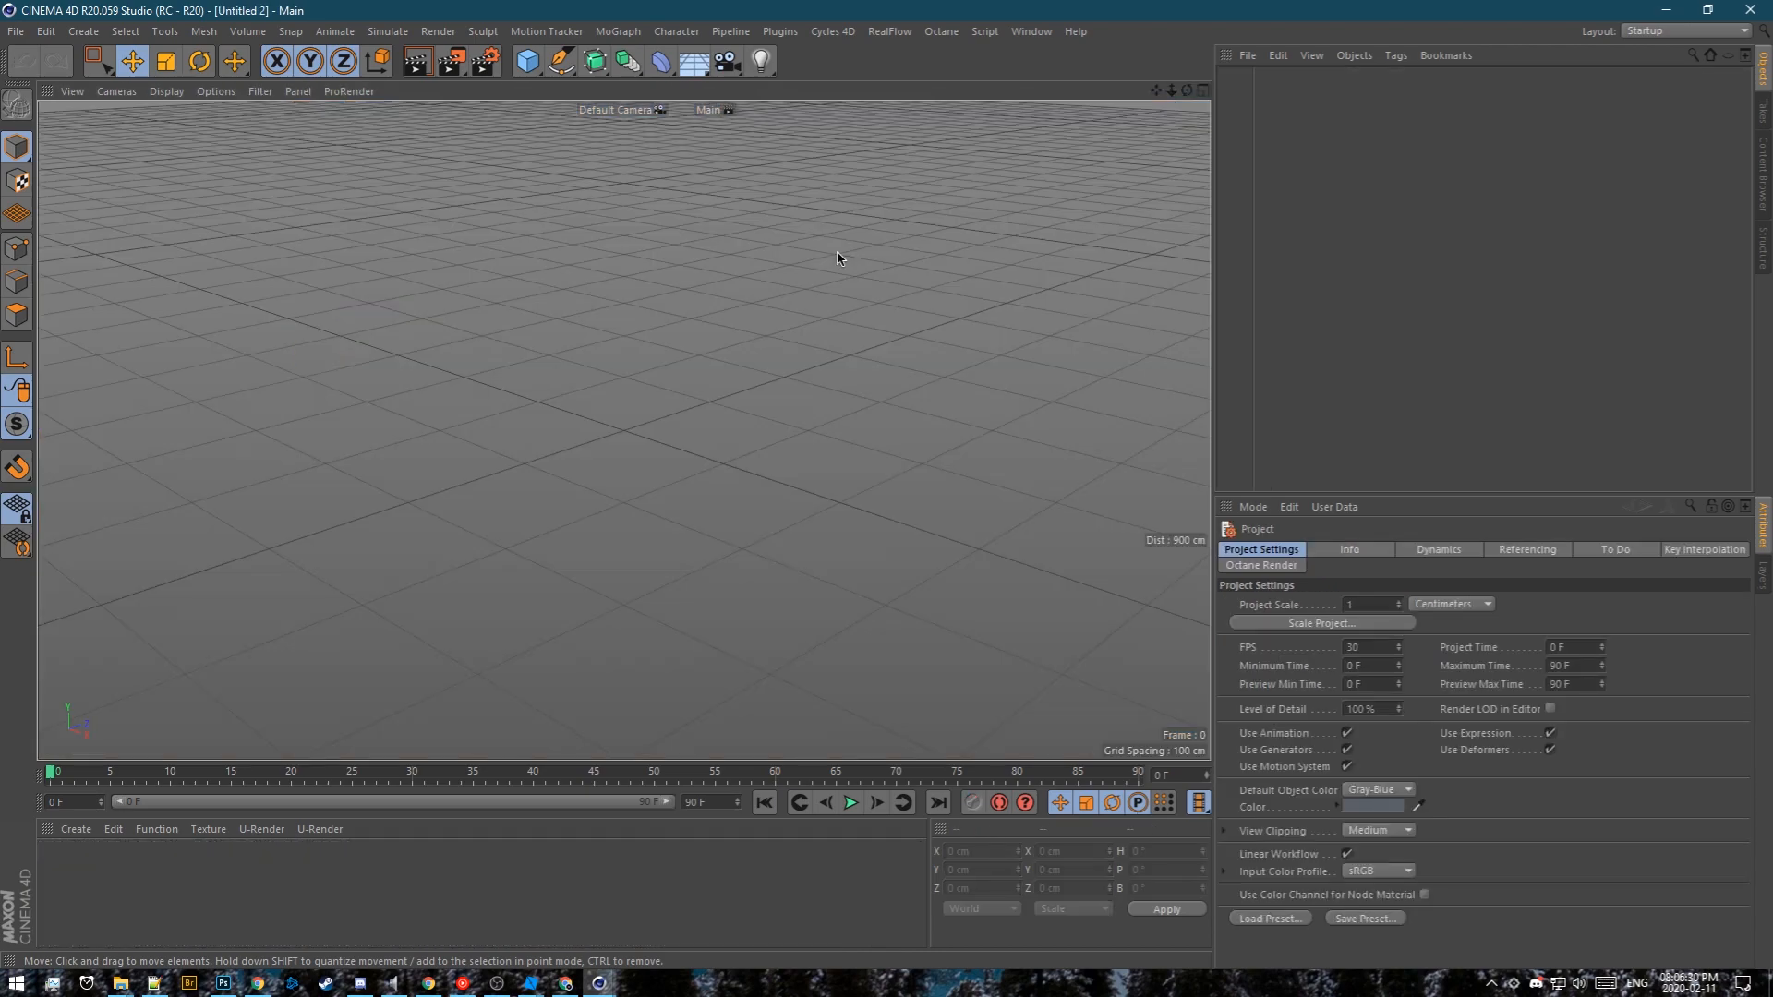
{"action": "left_click", "coordinate": [16, 32]}
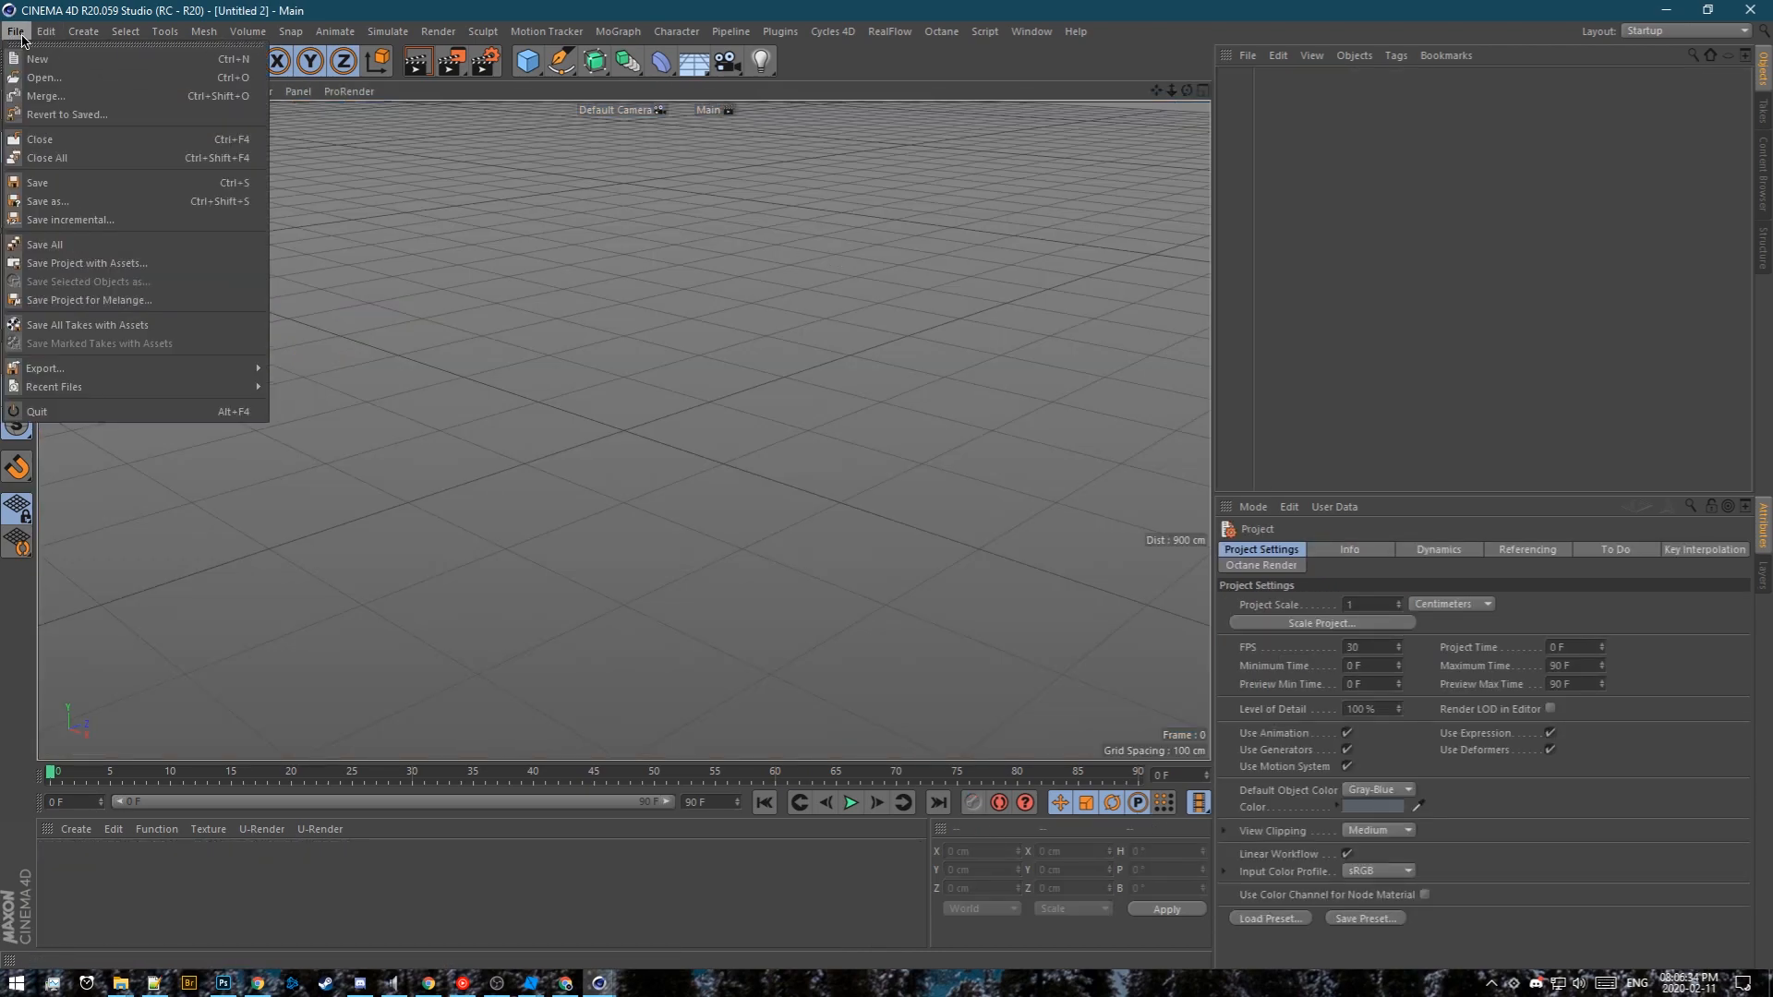
{"action": "left_click", "coordinate": [709, 228]}
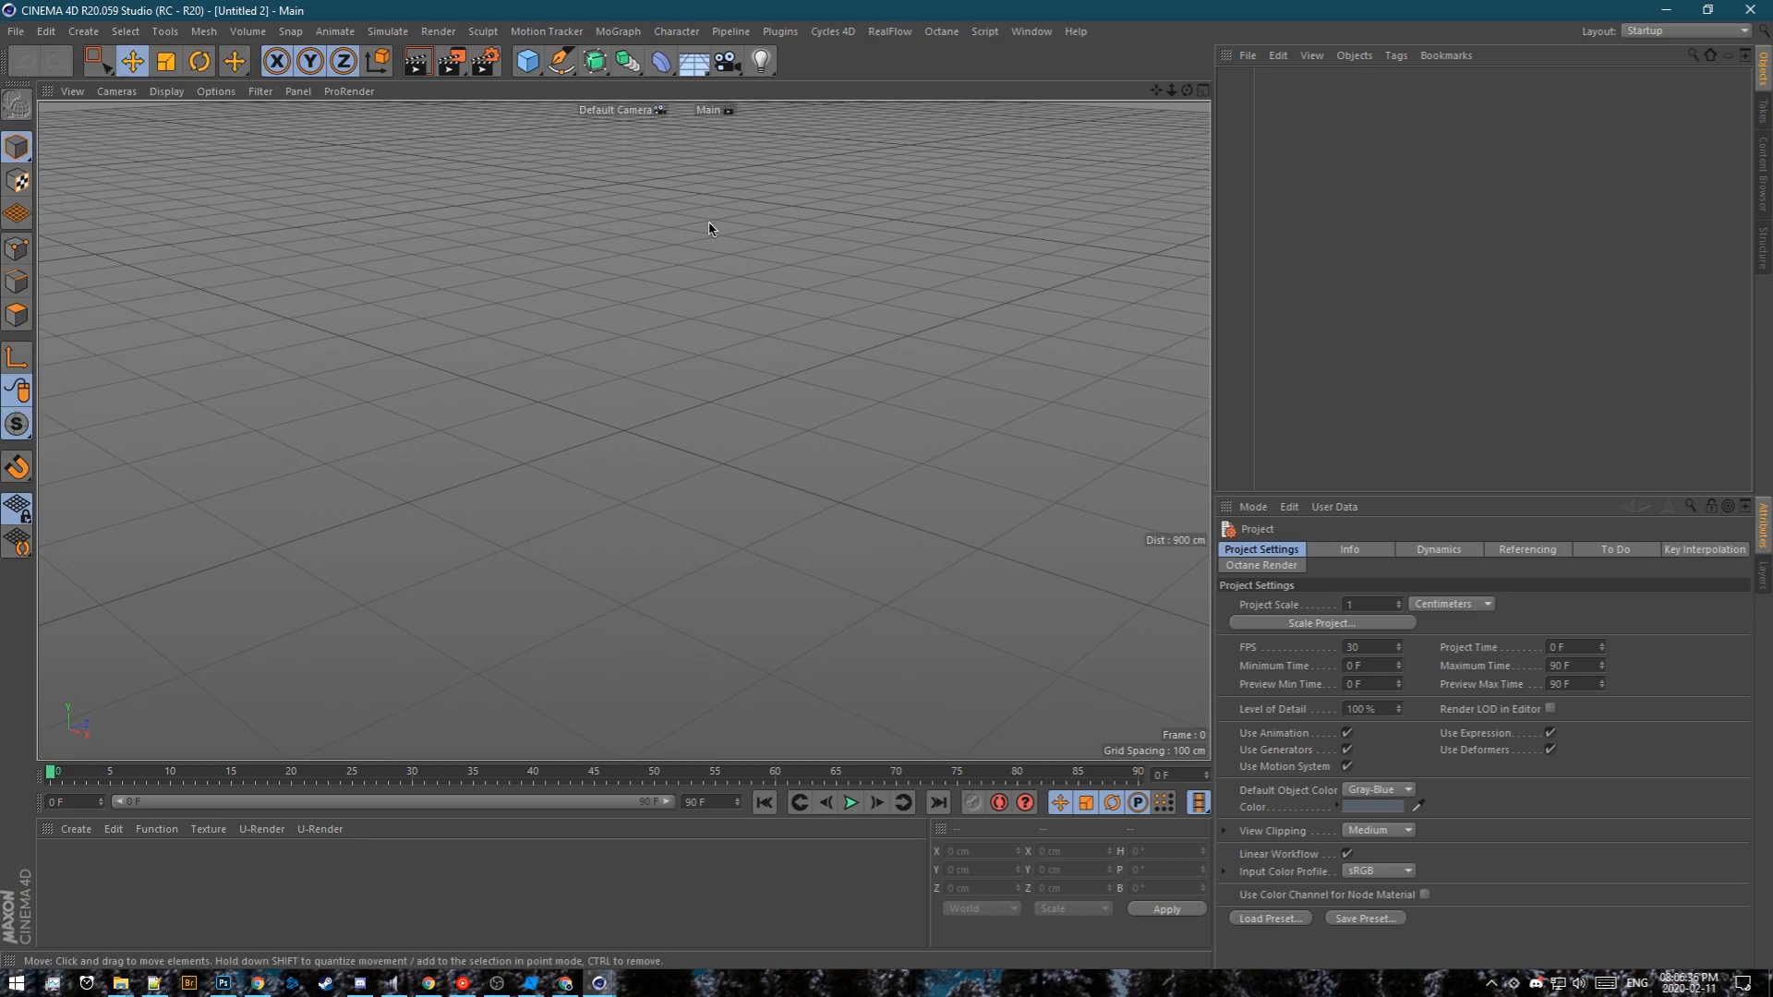
{"action": "key", "text": "ctrl+v"}
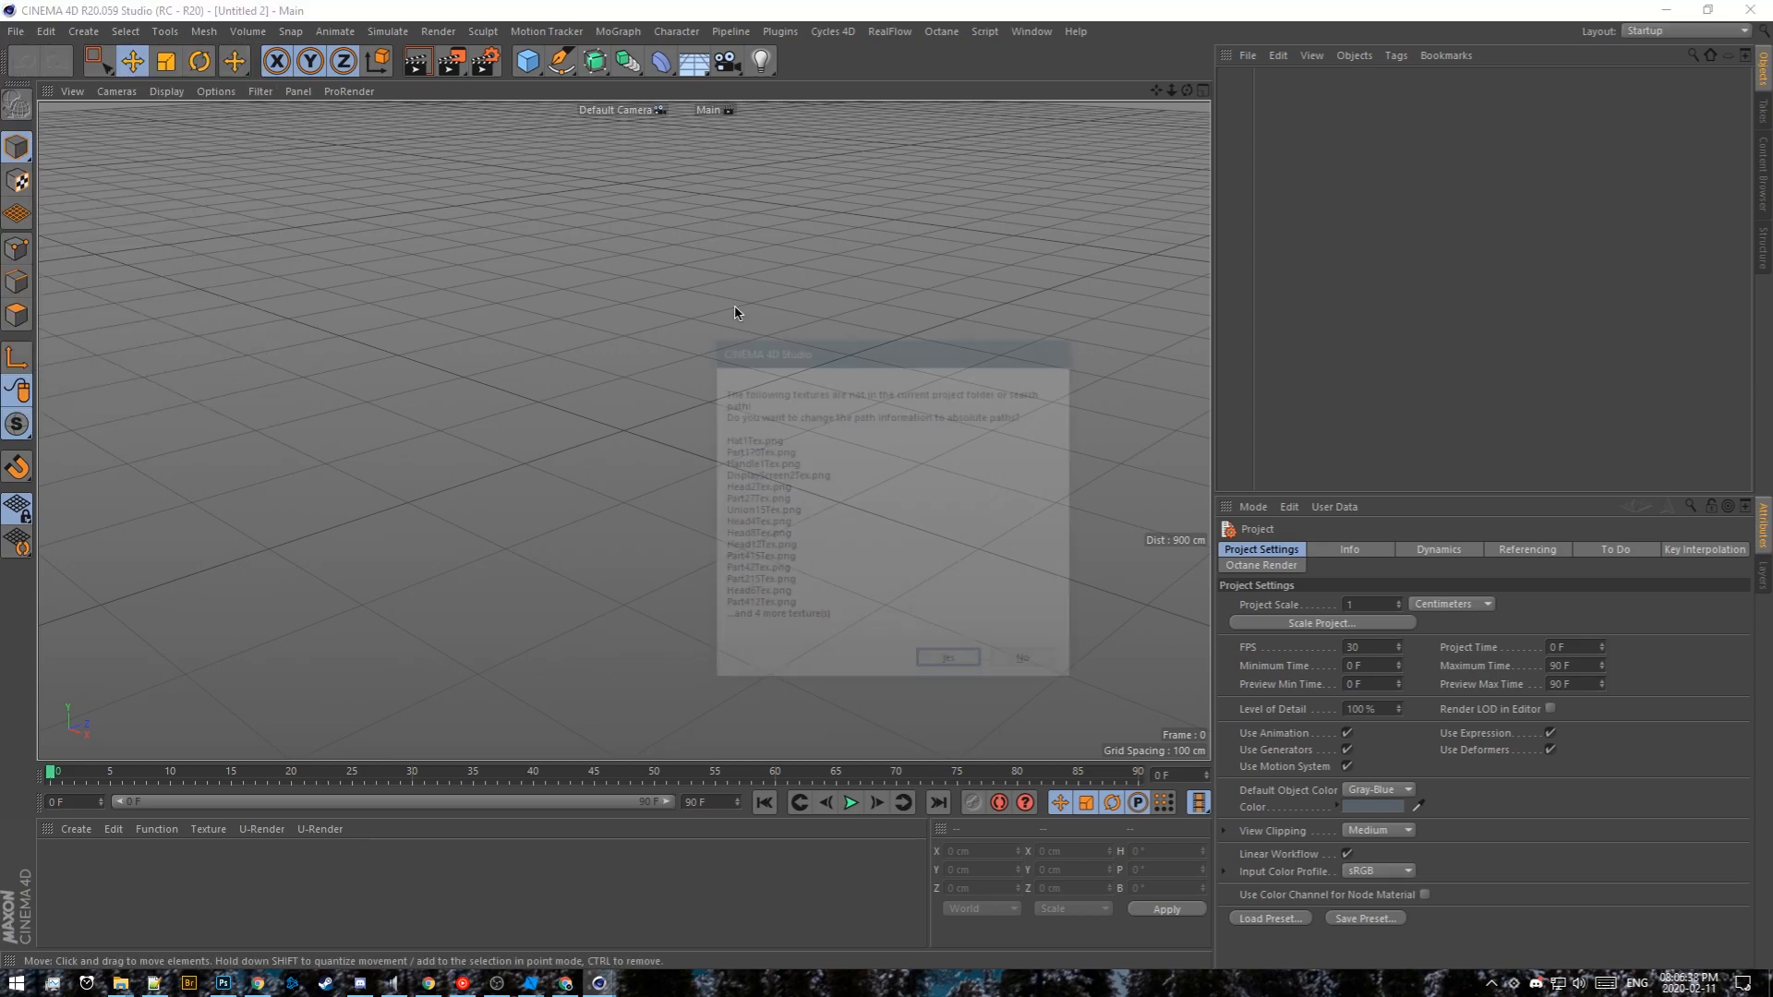
{"action": "left_click", "coordinate": [947, 665]}
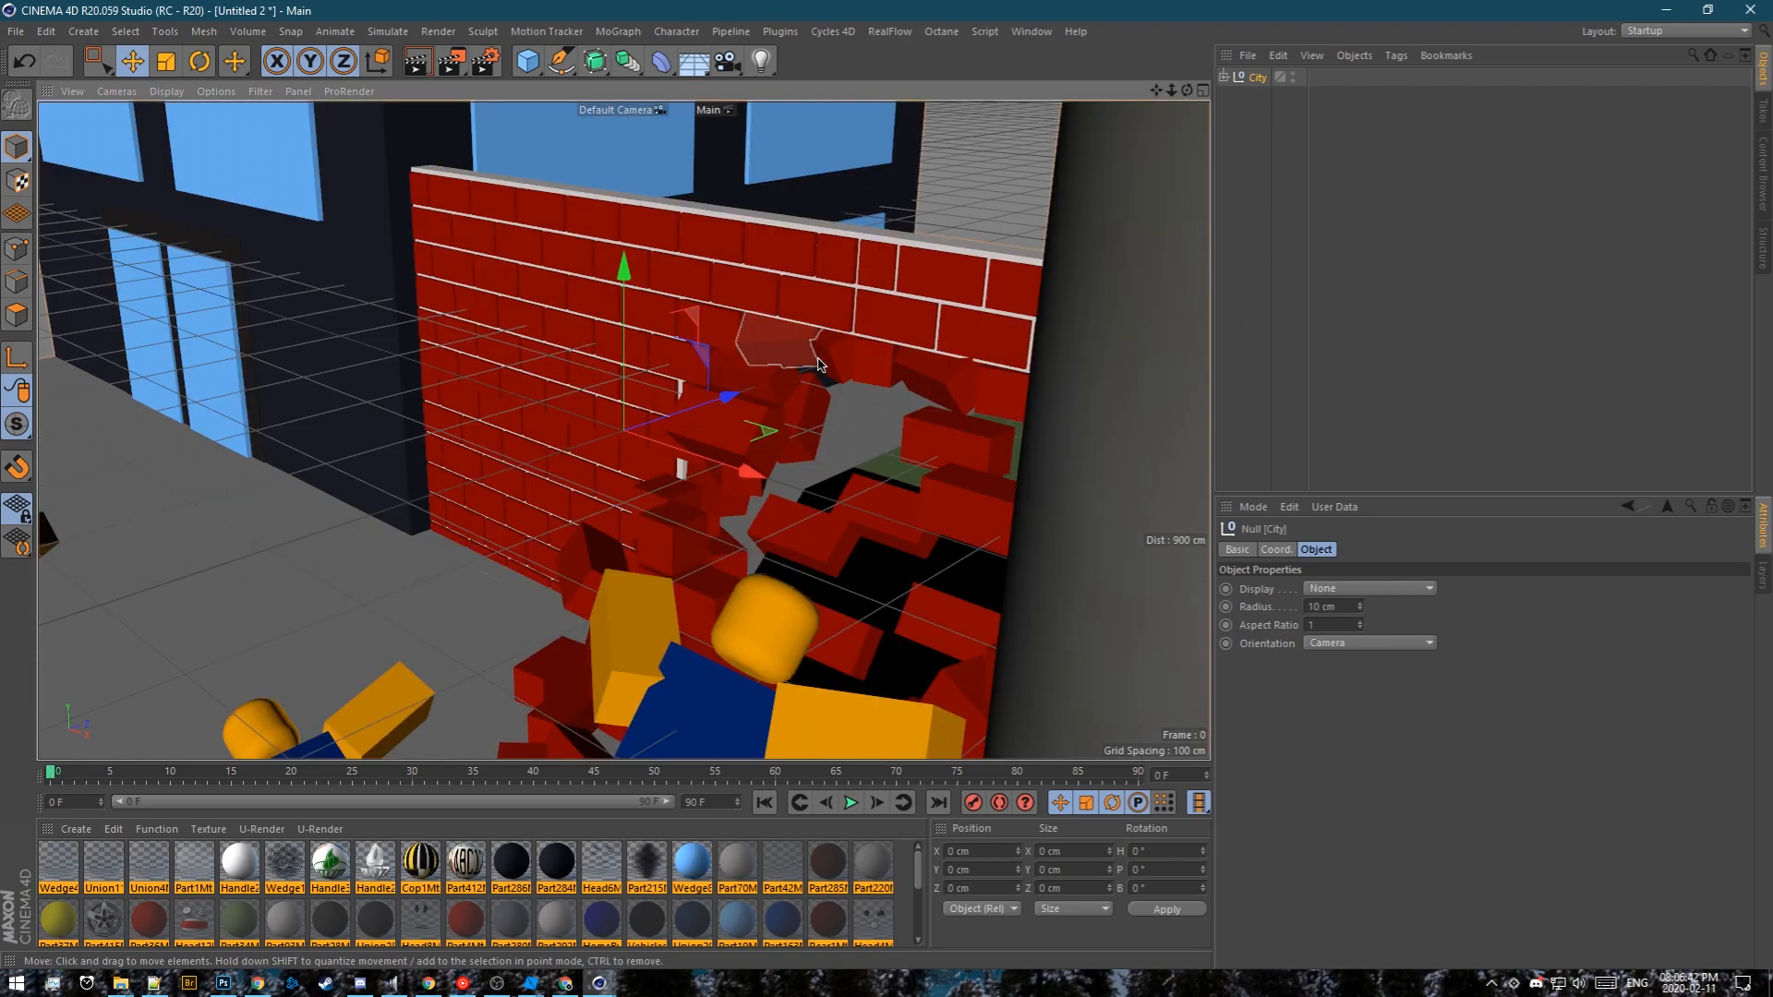
Raise the City model along Y to about 292.5 cm
{"action": "key", "text": "h"}
{"action": "mouse_move", "coordinate": [774, 416]}
{"action": "left_mouse_down", "text": "alt"}
{"action": "mouse_move", "coordinate": [750, 411]}
{"action": "mouse_move", "coordinate": [772, 449]}
{"action": "mouse_move", "coordinate": [788, 427]}
{"action": "left_mouse_up", "text": "alt"}
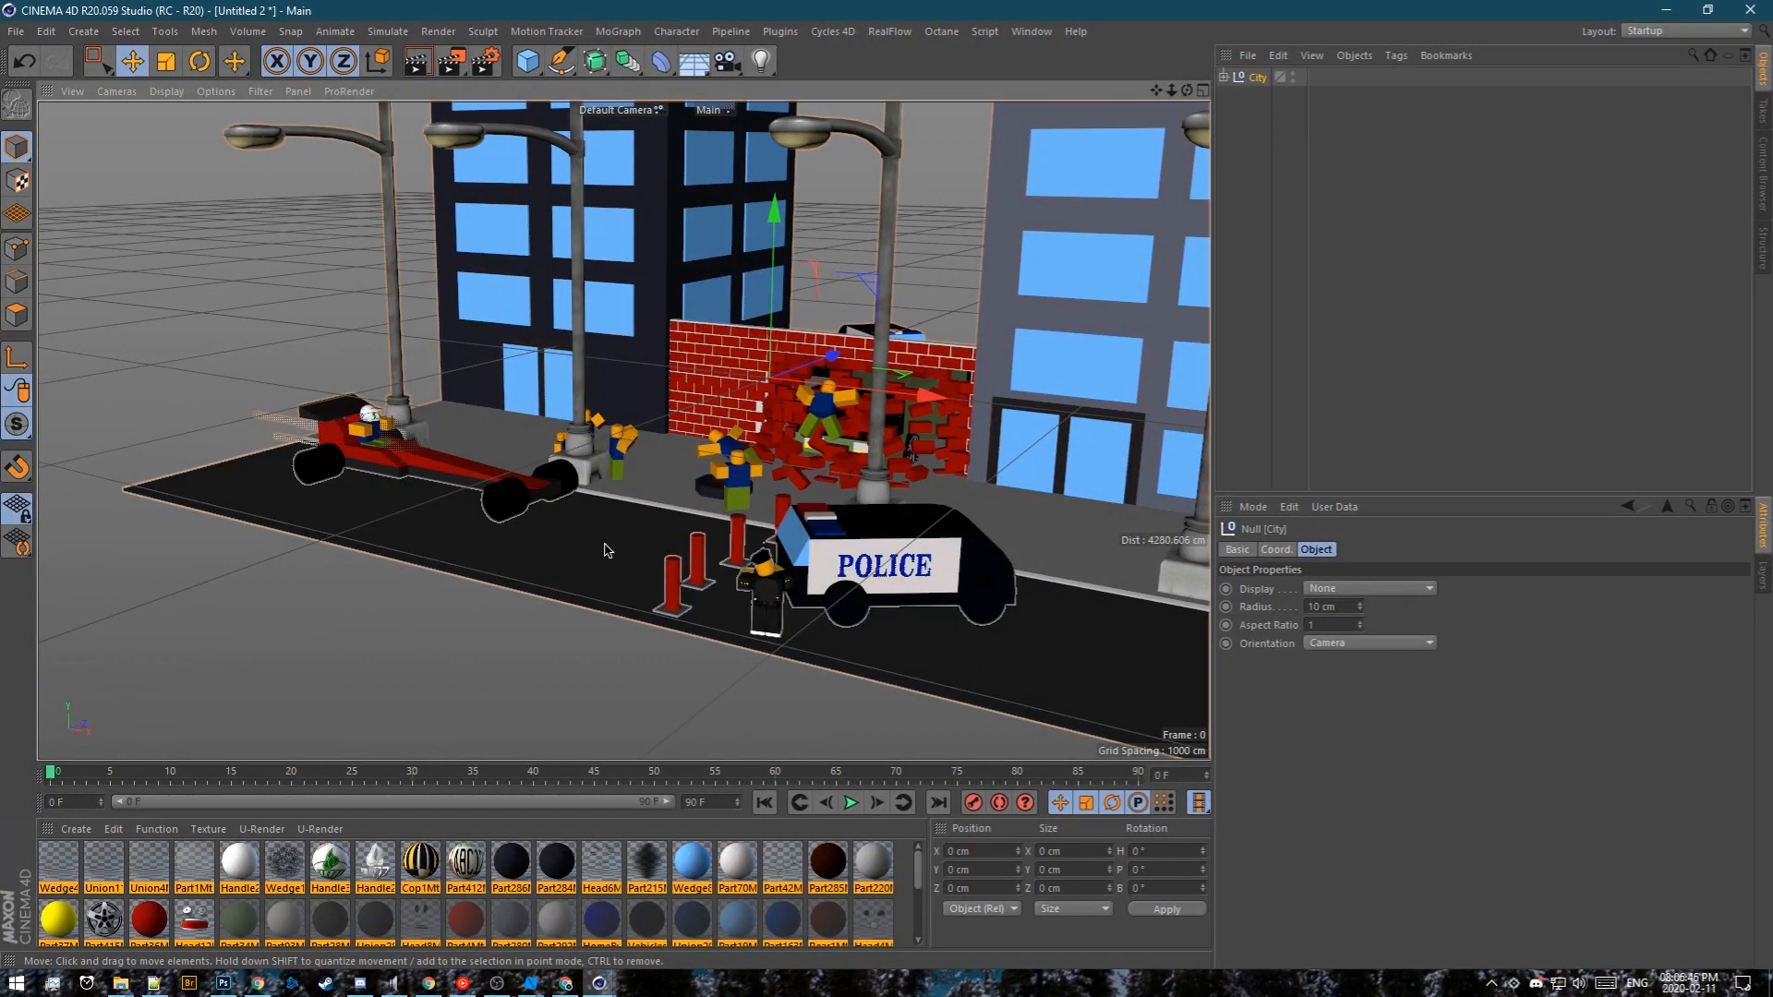
{"action": "middle_click", "coordinate": [750, 407]}
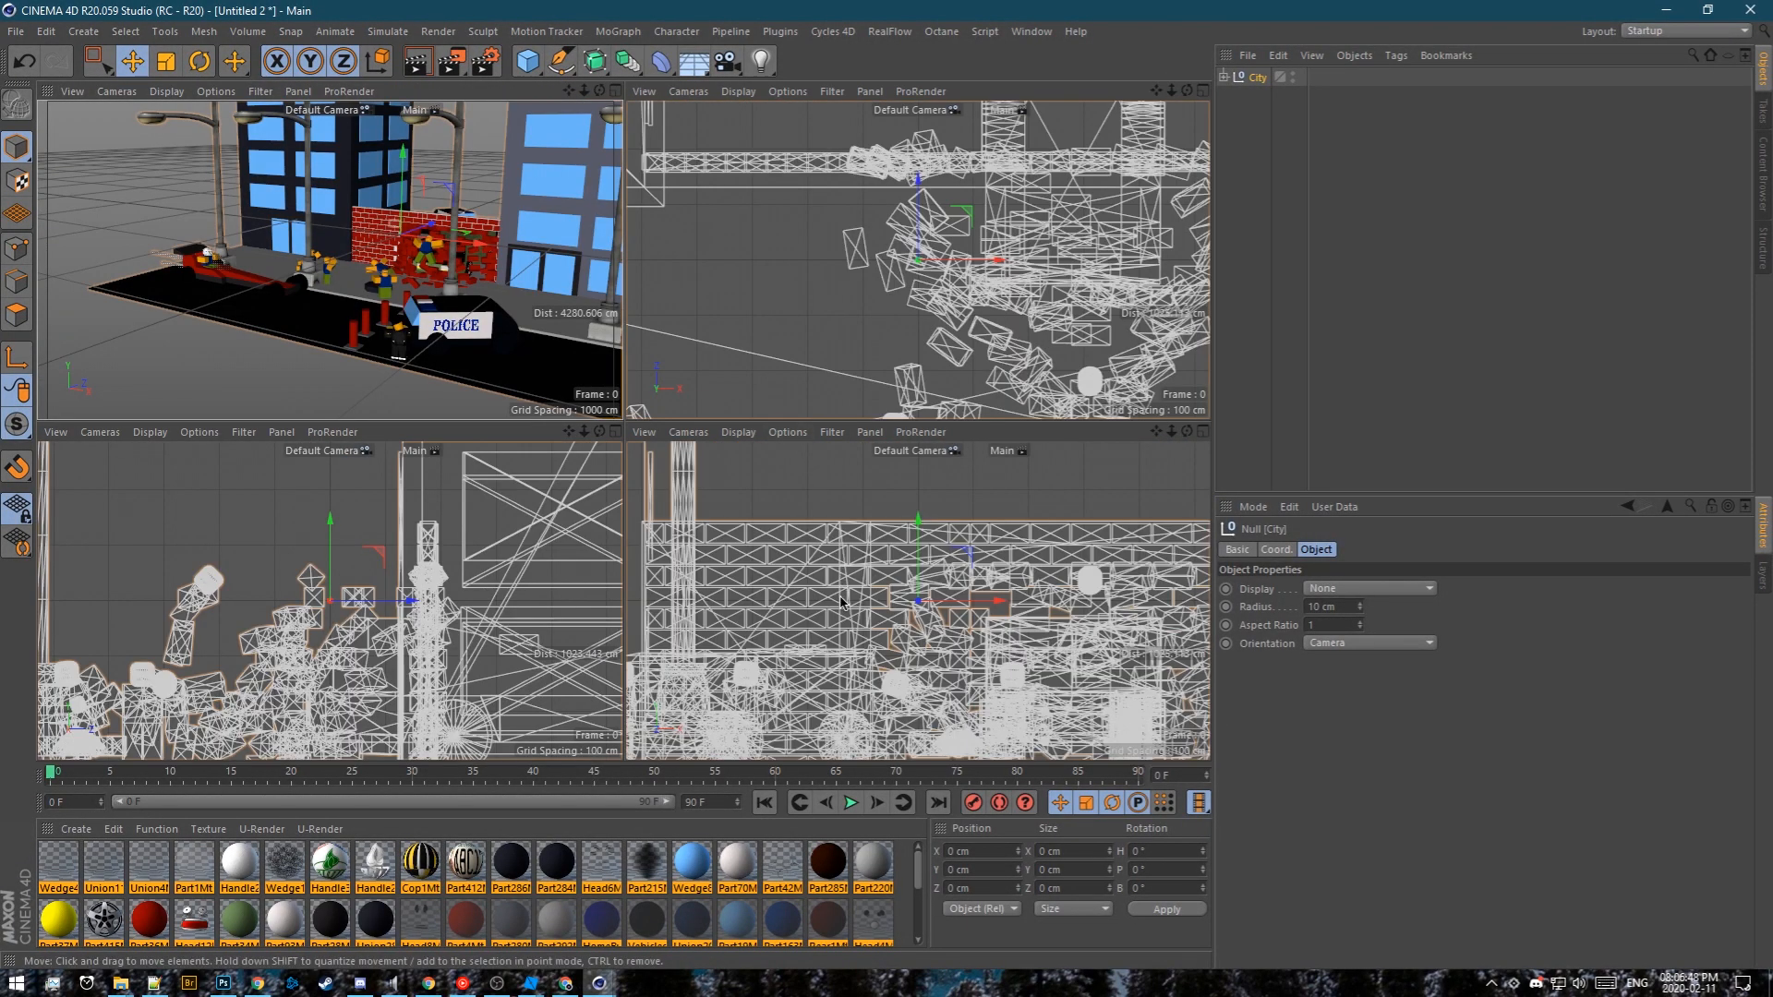
{"action": "middle_click", "coordinate": [515, 346]}
{"action": "scroll", "coordinate": [706, 291], "scroll_direction": "up", "scroll_amount": 6}
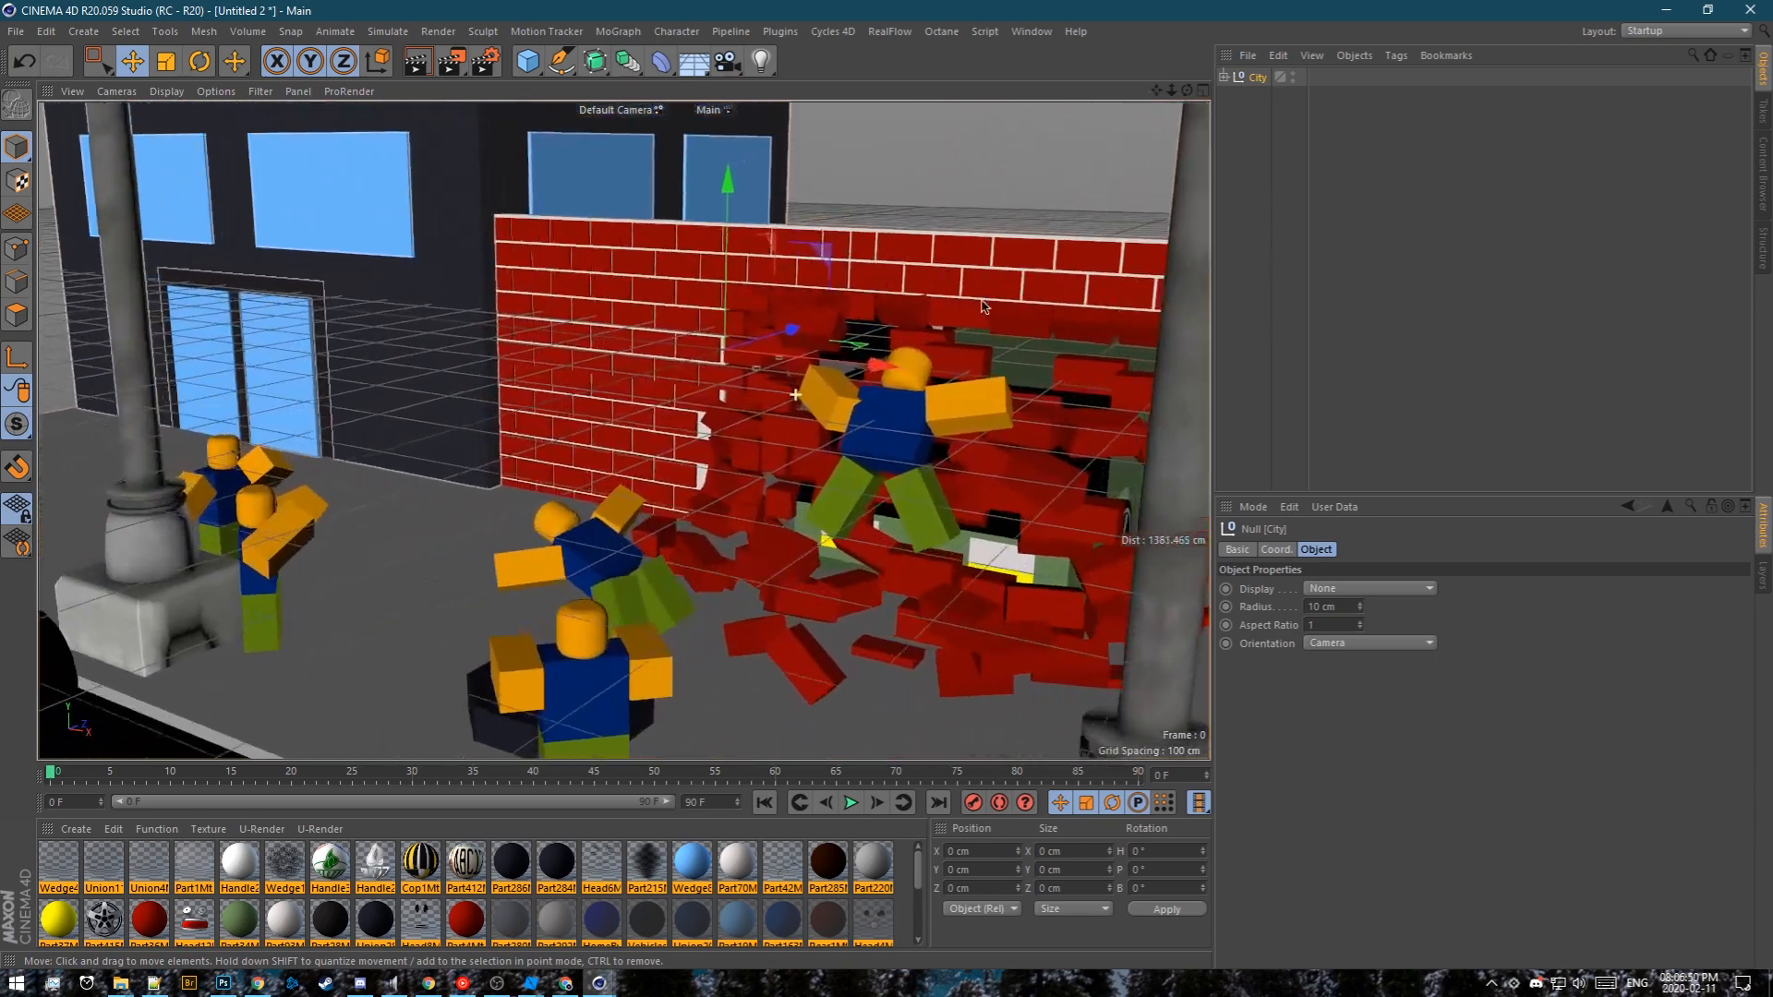
{"action": "left_click_drag", "start_coordinate": [707, 291], "coordinate": [710, 161]}
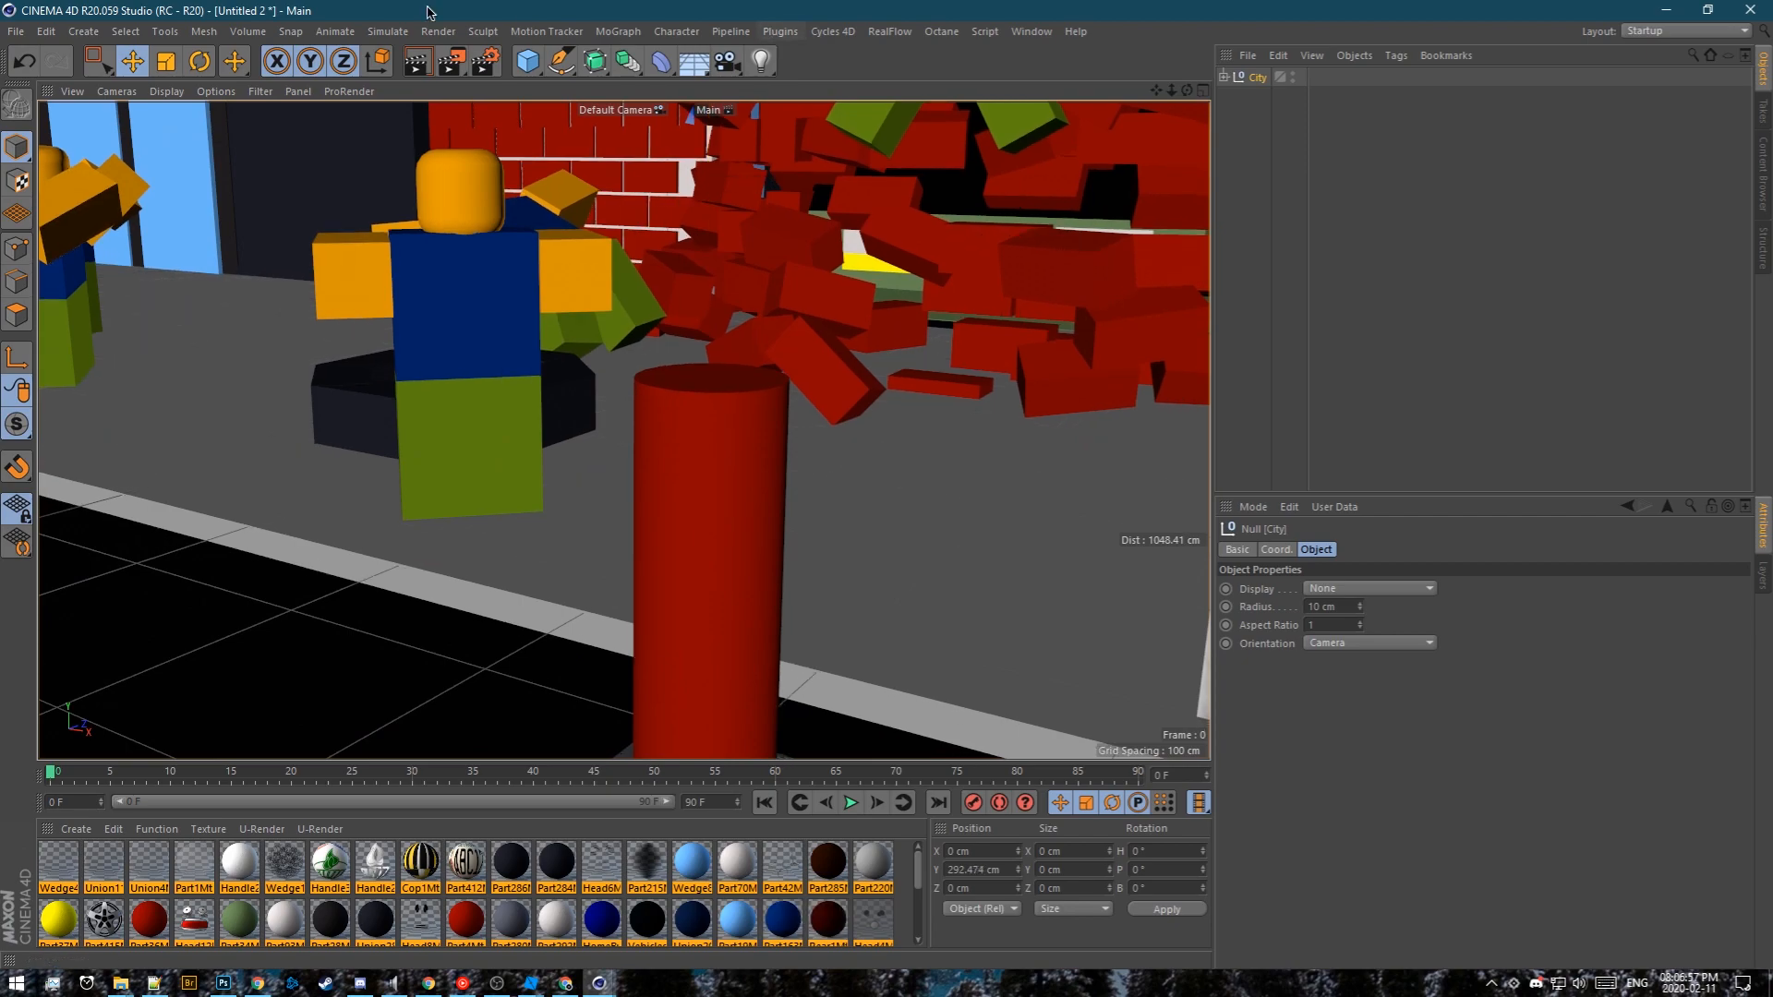
Set the City object's axis position to Y 0 cm without moving its geometry
{"action": "left_click", "coordinate": [16, 359]}
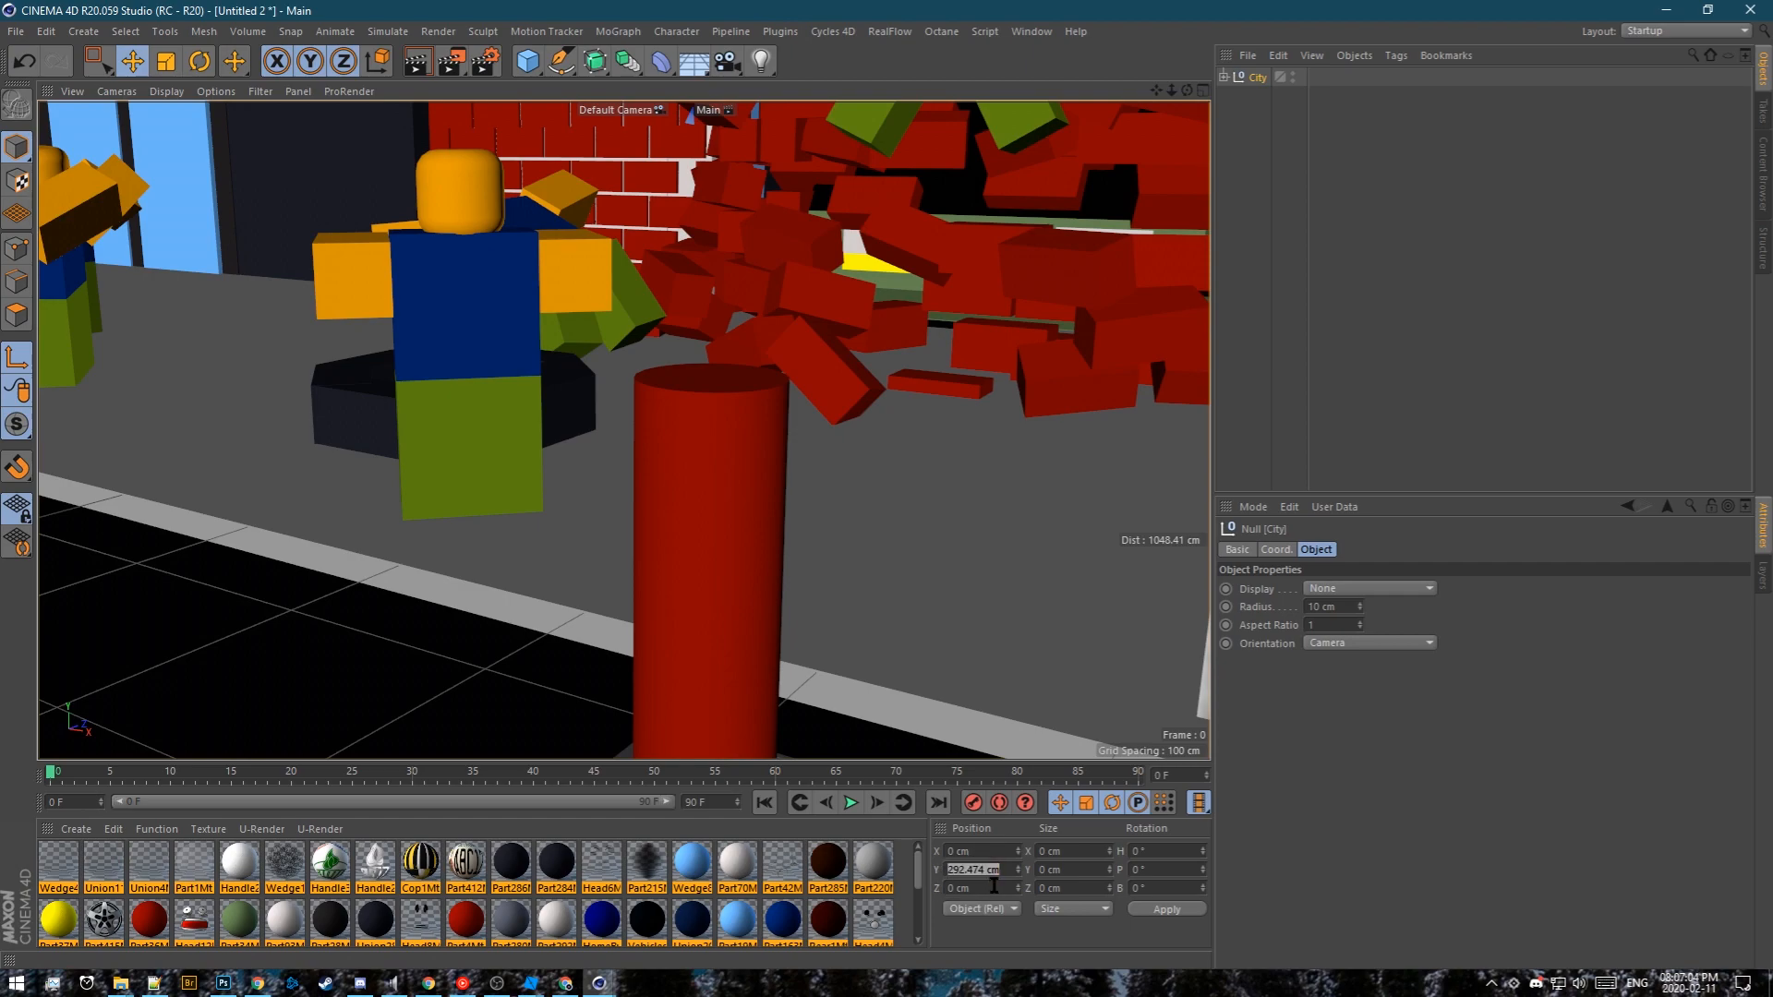
{"action": "left_click", "coordinate": [1187, 909]}
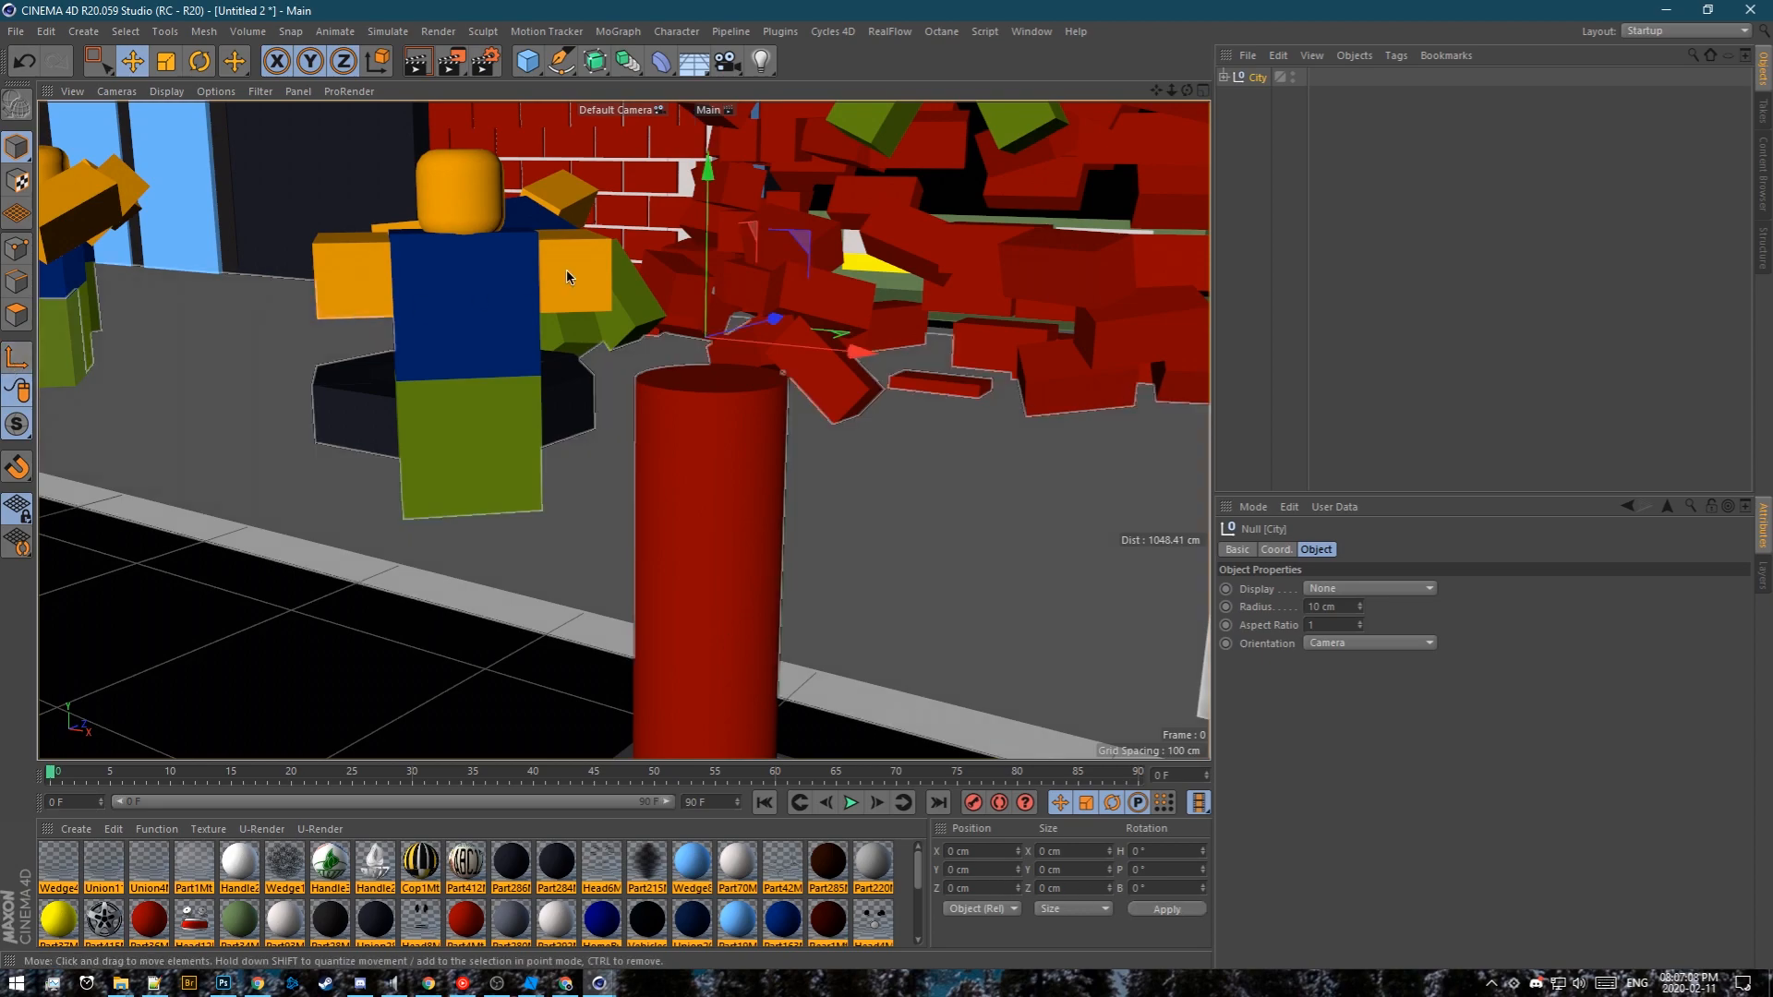
{"action": "scroll", "coordinate": [763, 490], "scroll_direction": "up", "scroll_amount": 4}
{"action": "left_click_drag", "start_coordinate": [763, 489], "coordinate": [800, 450], "text": "alt"}
{"action": "scroll", "coordinate": [1123, 300], "scroll_direction": "up", "scroll_amount": 5}
{"action": "left_click_drag", "start_coordinate": [1123, 299], "coordinate": [915, 444], "text": "alt"}
{"action": "left_click", "coordinate": [1032, 30]}
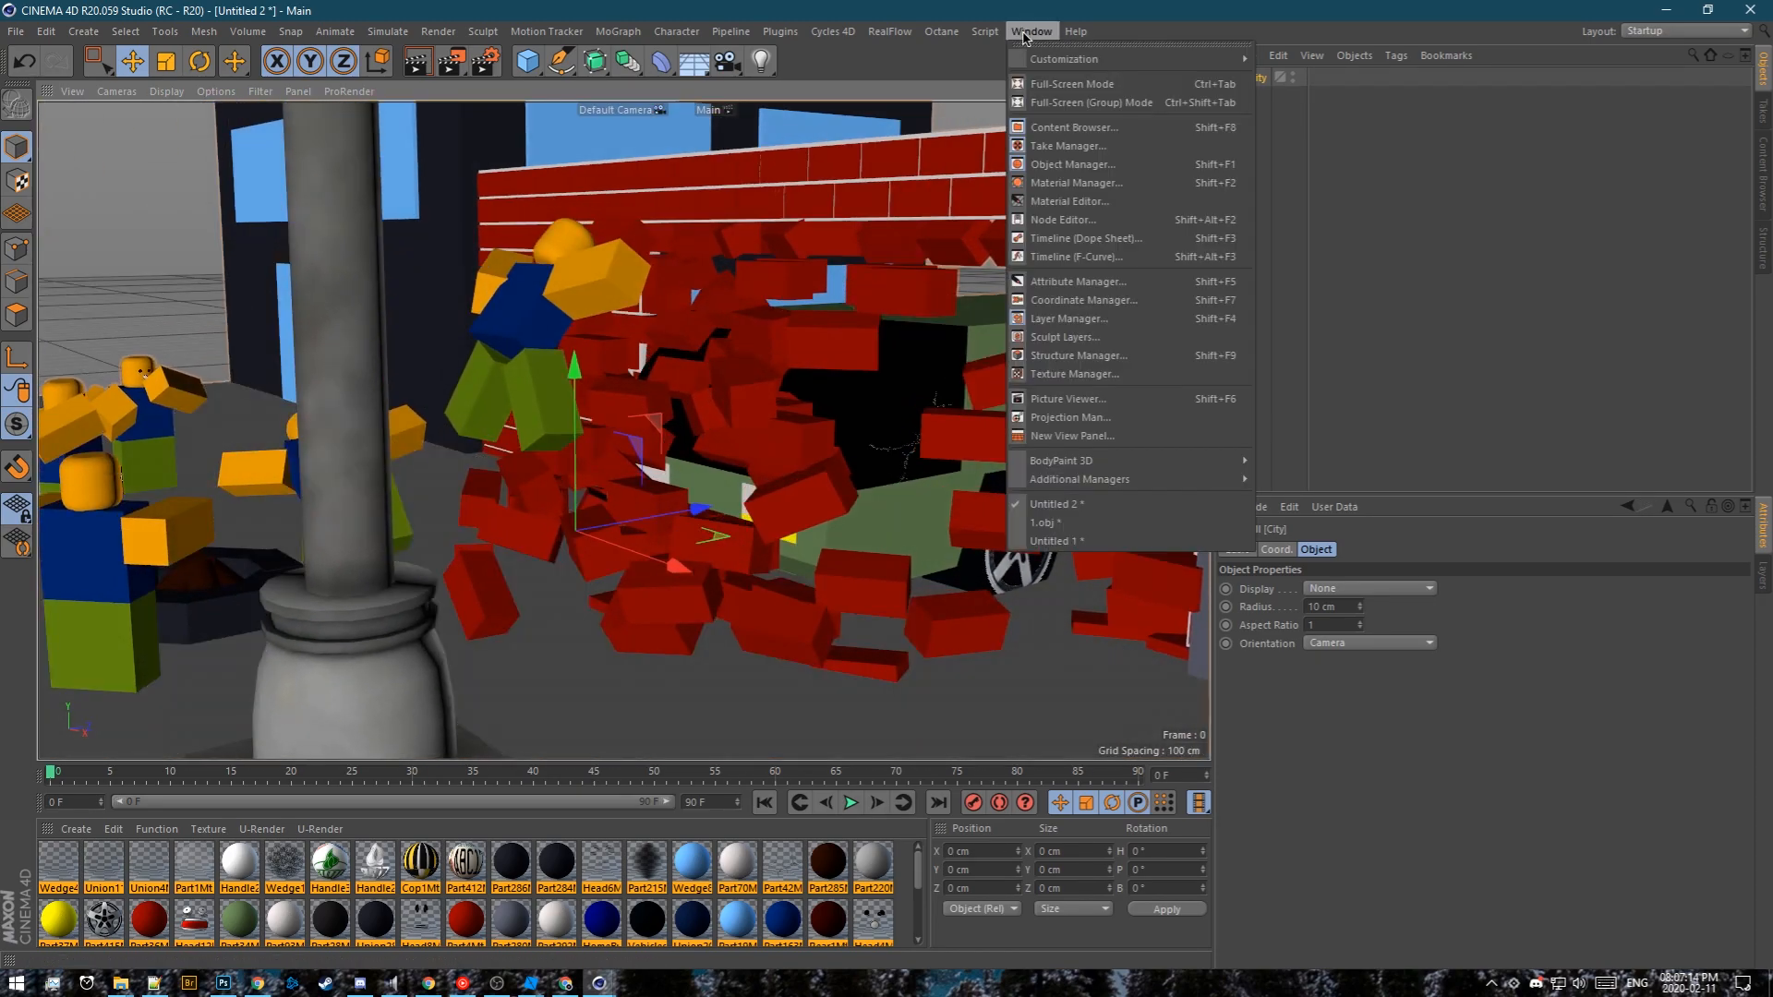
{"action": "left_click", "coordinate": [1074, 126]}
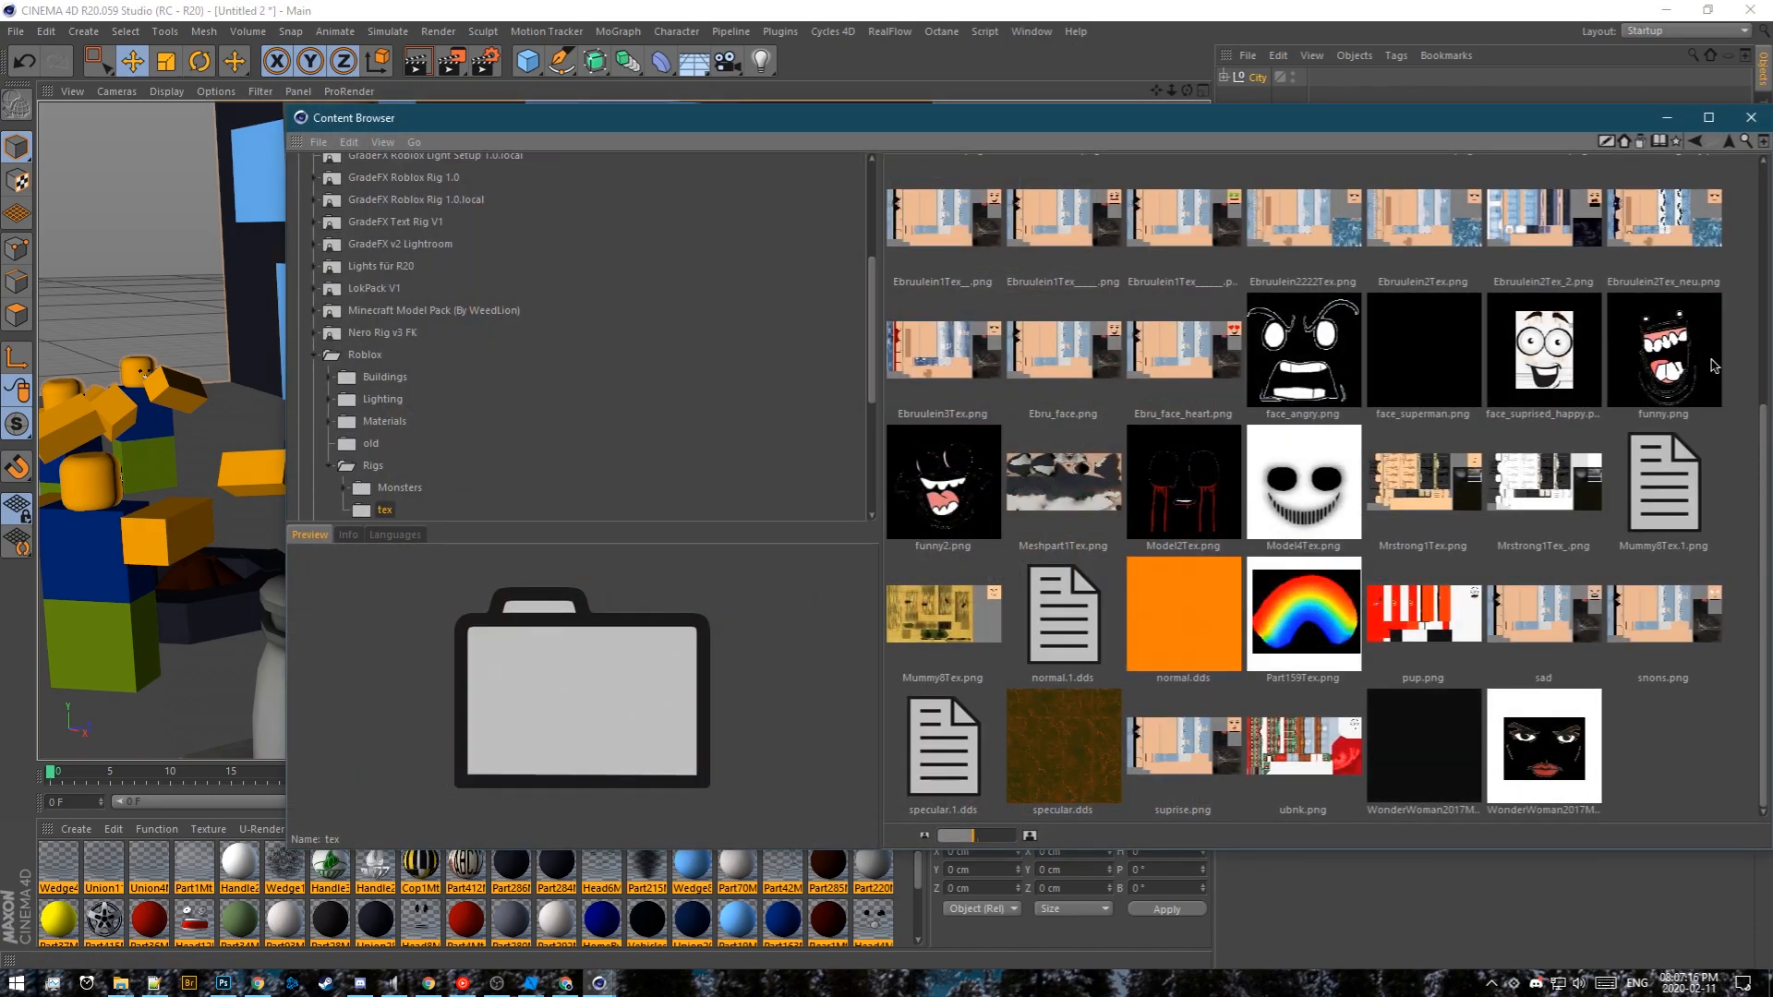
{"action": "left_click", "coordinate": [1667, 118]}
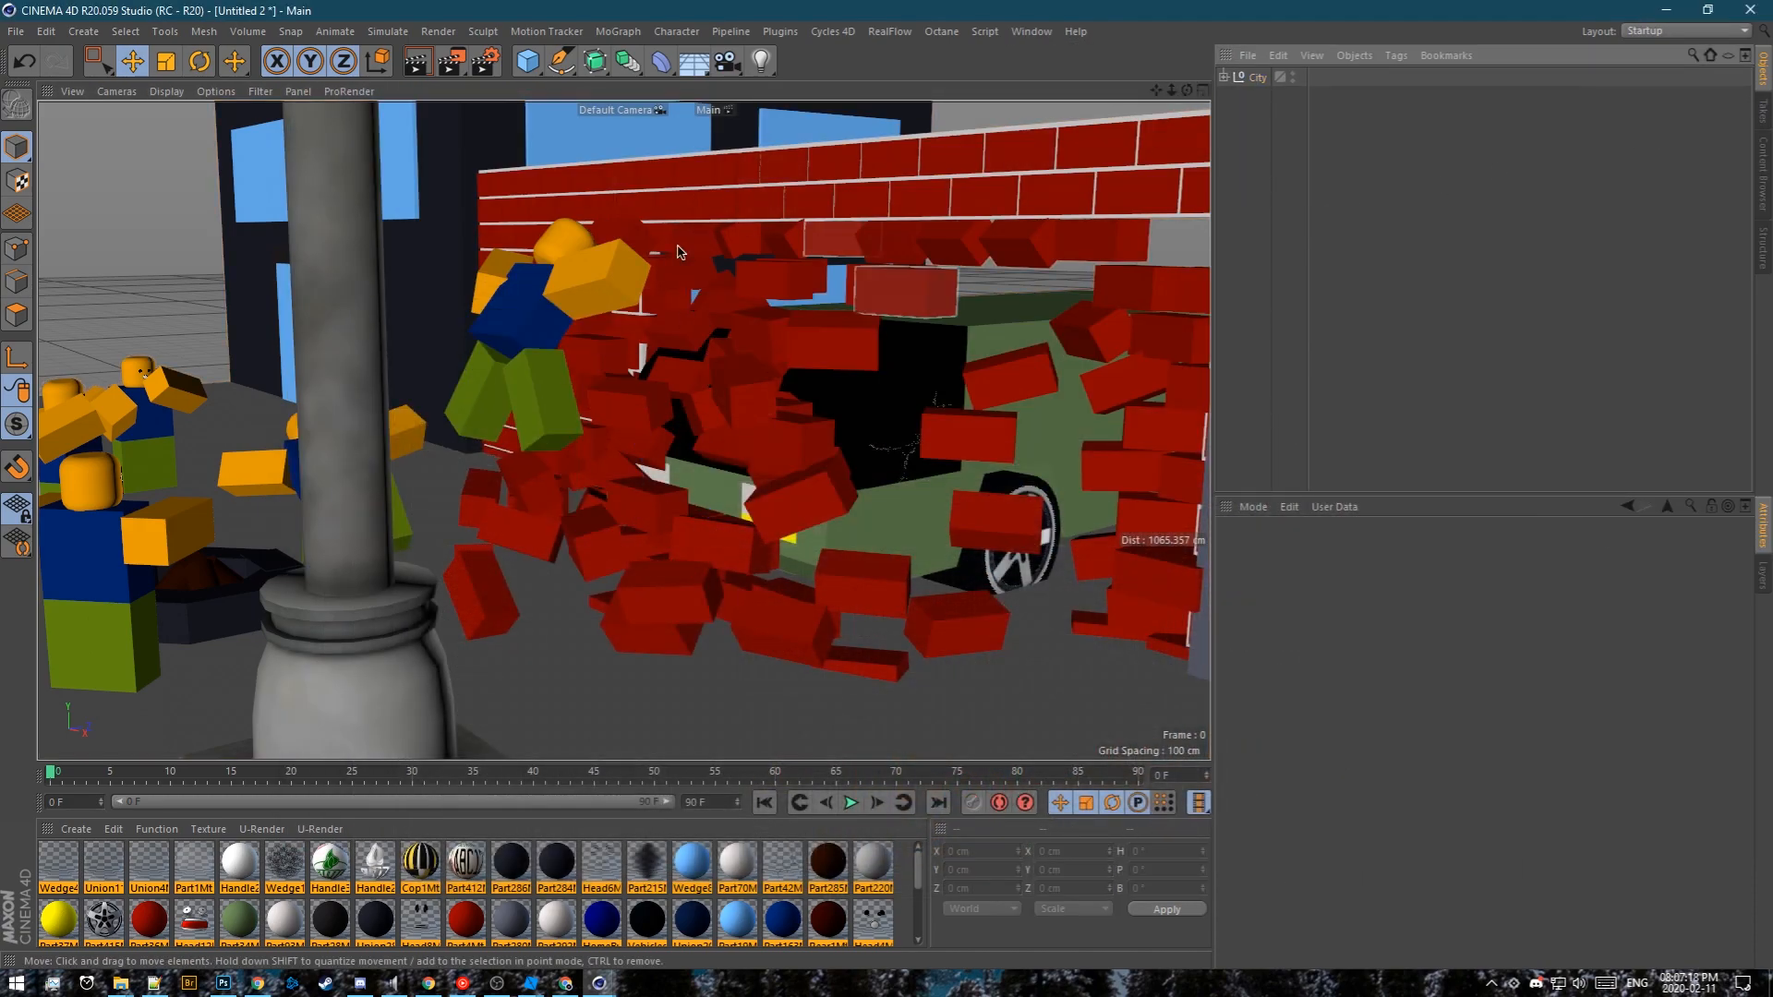
Save the project as Tutorial in the Tutorial Folder
{"action": "left_click", "coordinate": [16, 36]}
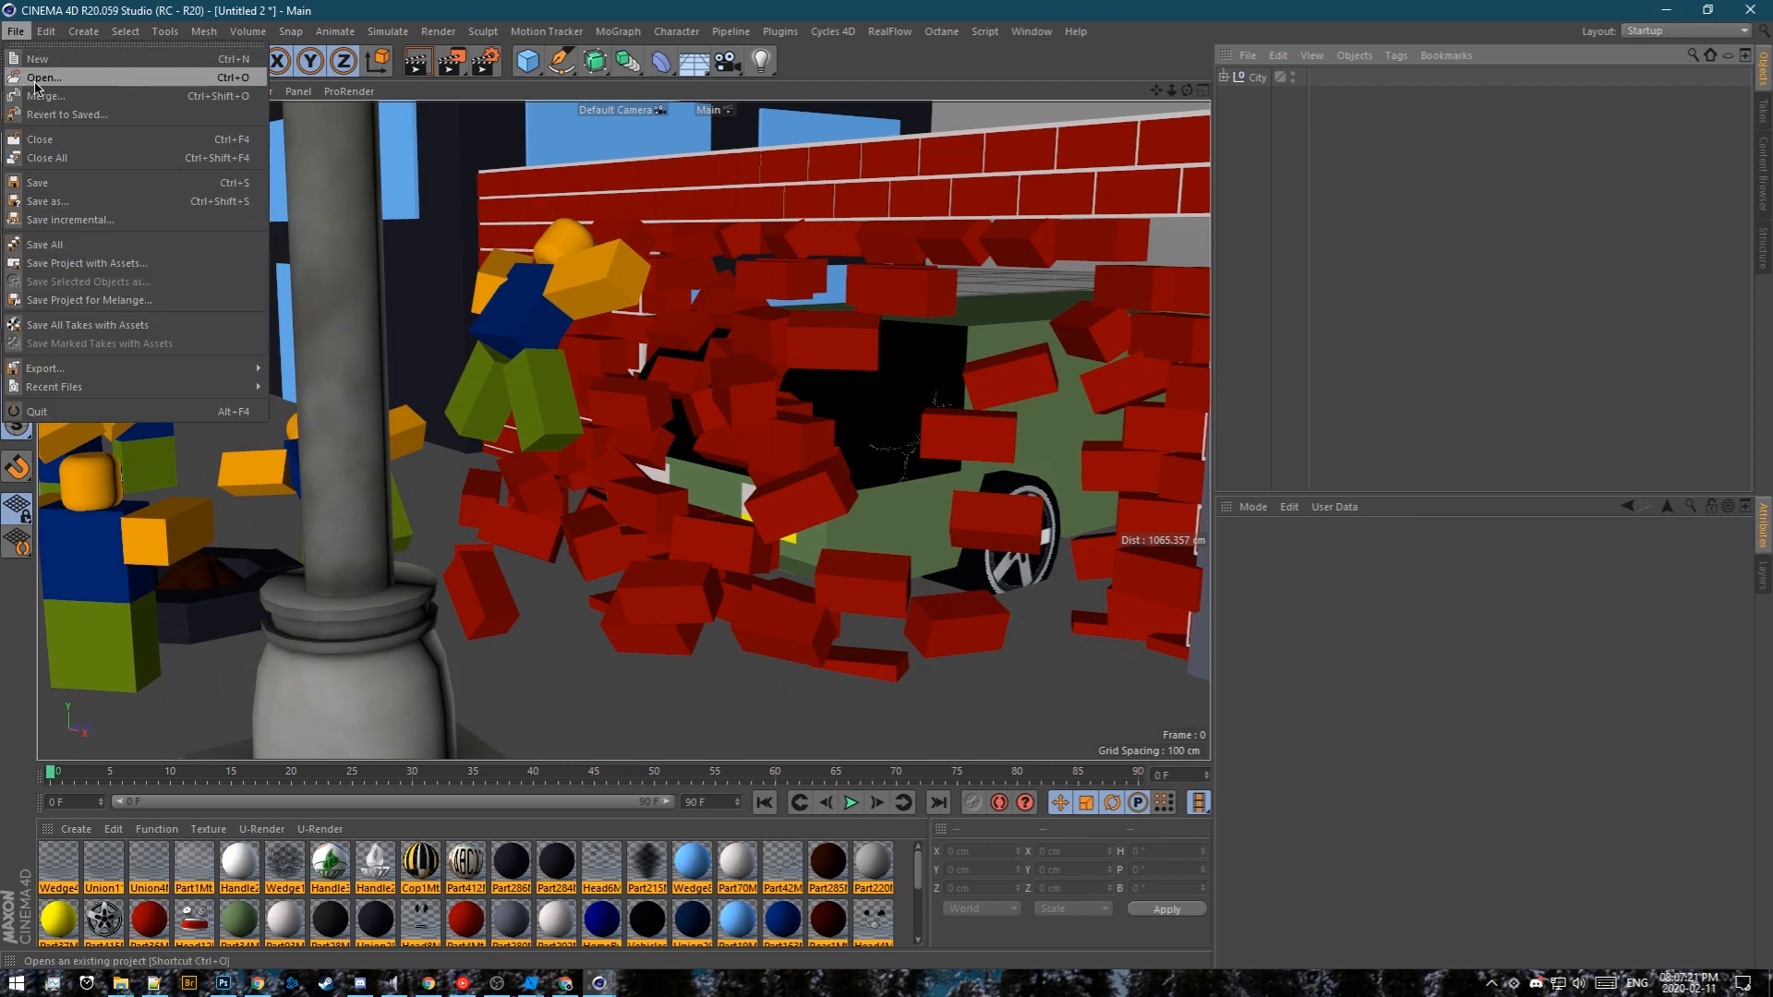
{"action": "left_click", "coordinate": [48, 187]}
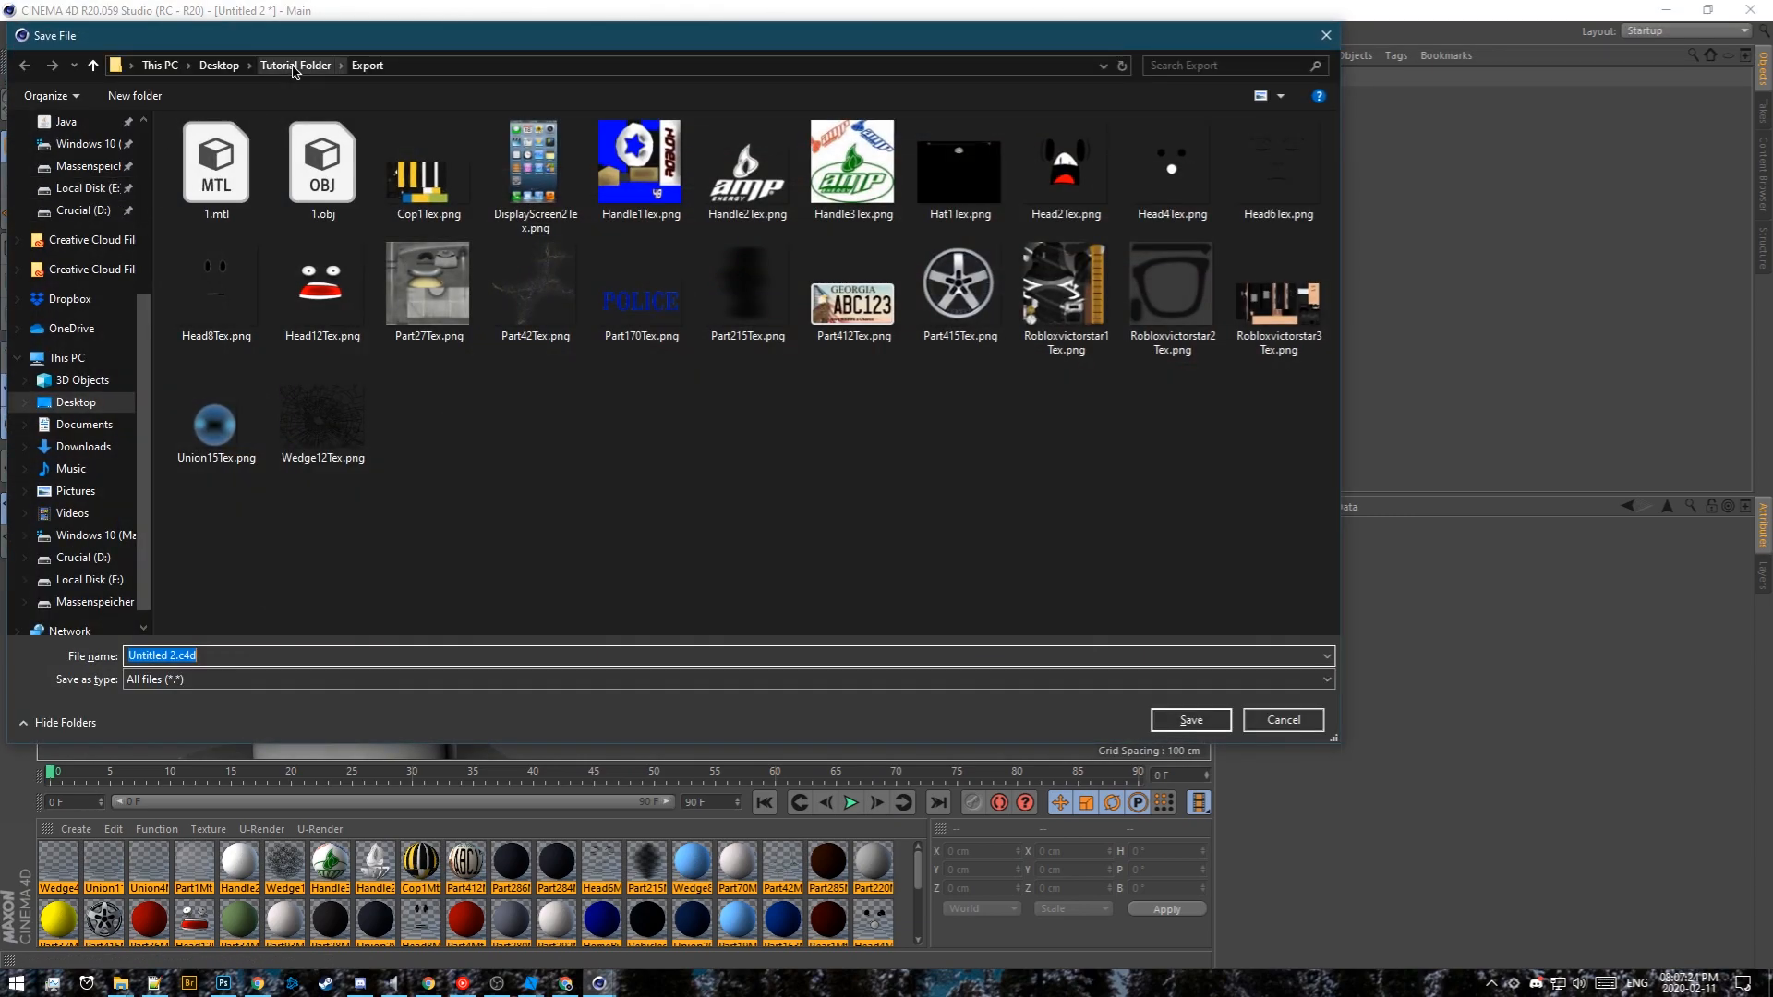
{"action": "left_click", "coordinate": [294, 65]}
{"action": "left_click_drag", "start_coordinate": [411, 43], "coordinate": [461, 62]}
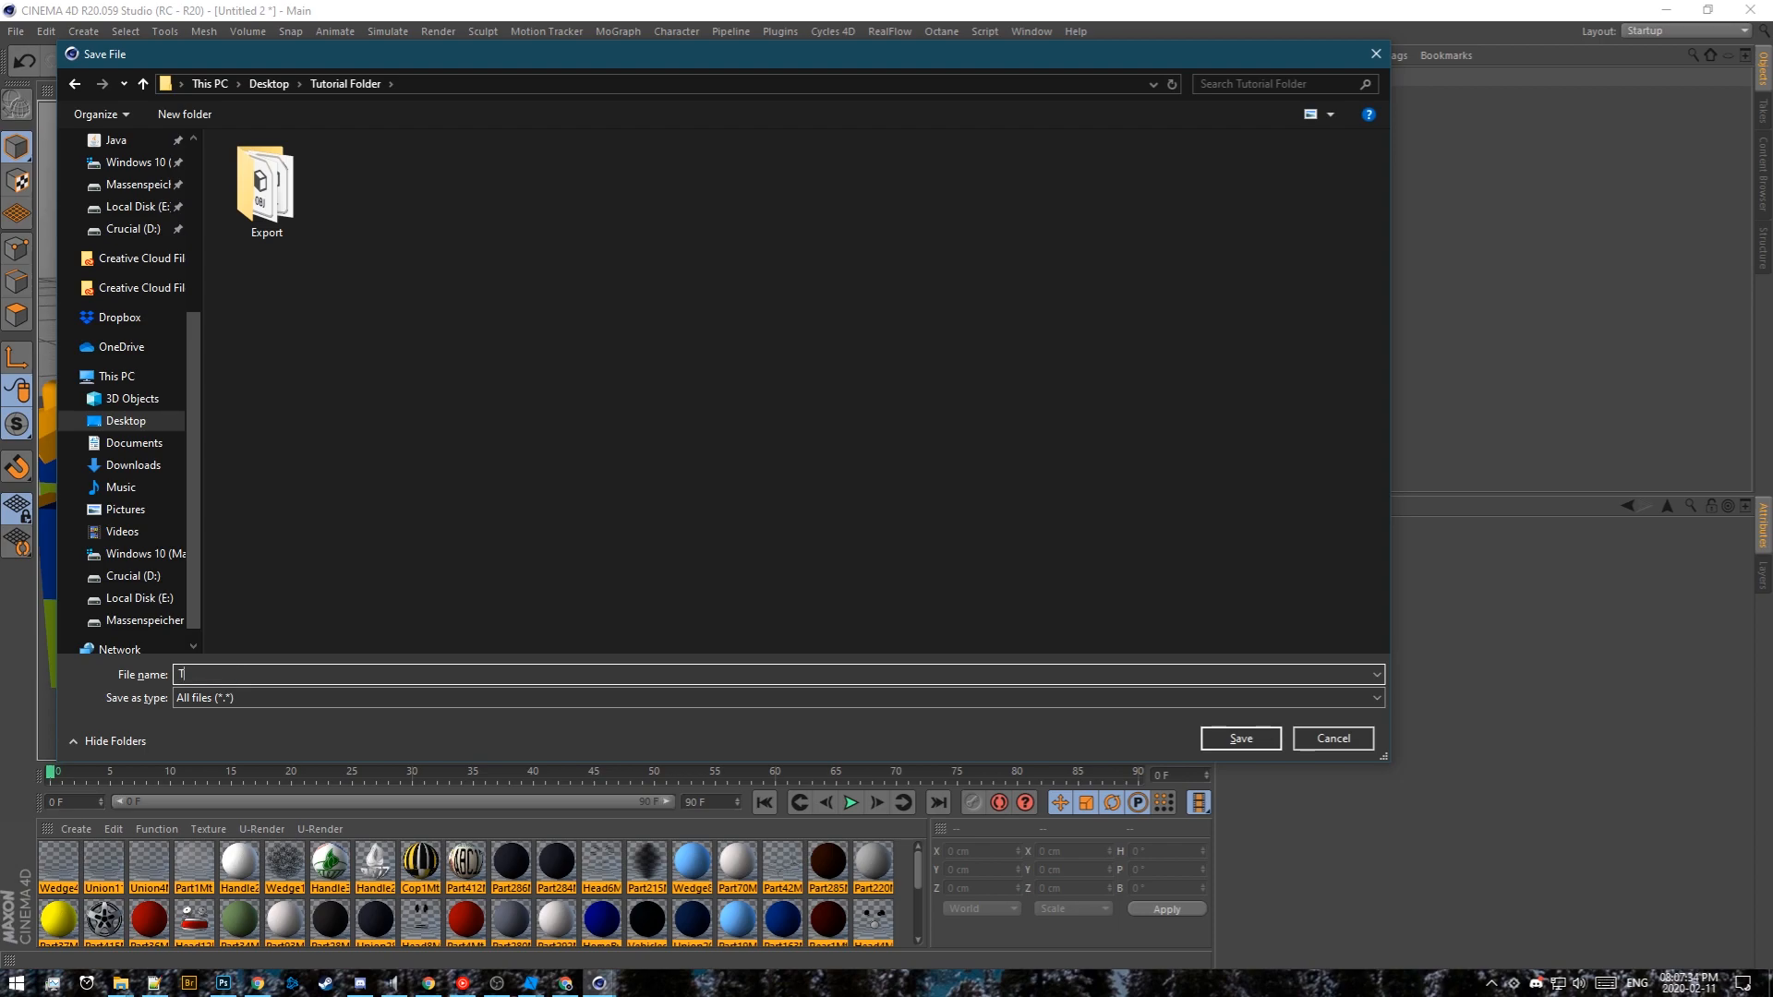
{"action": "type", "text": "l"}
{"action": "key", "text": "Return"}
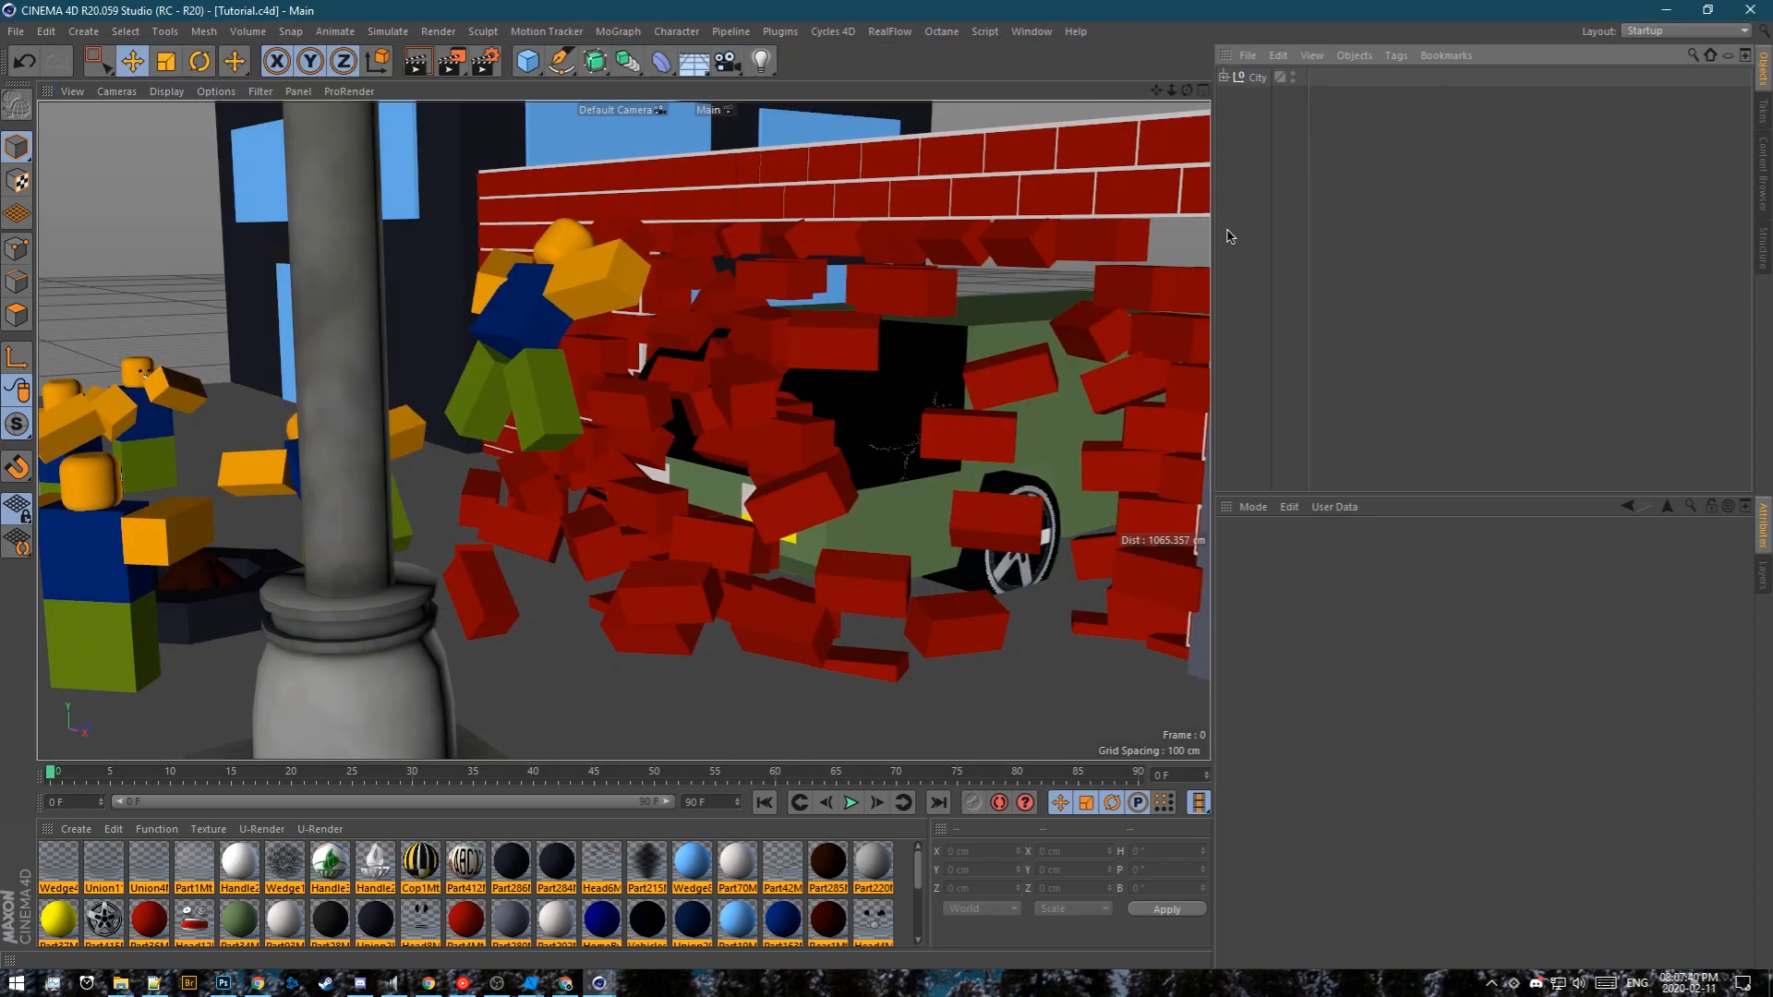
Open the GradeFX Roblox Light Setup 1.0.local preset folder in the Content Browser
{"action": "left_click", "coordinate": [1035, 32]}
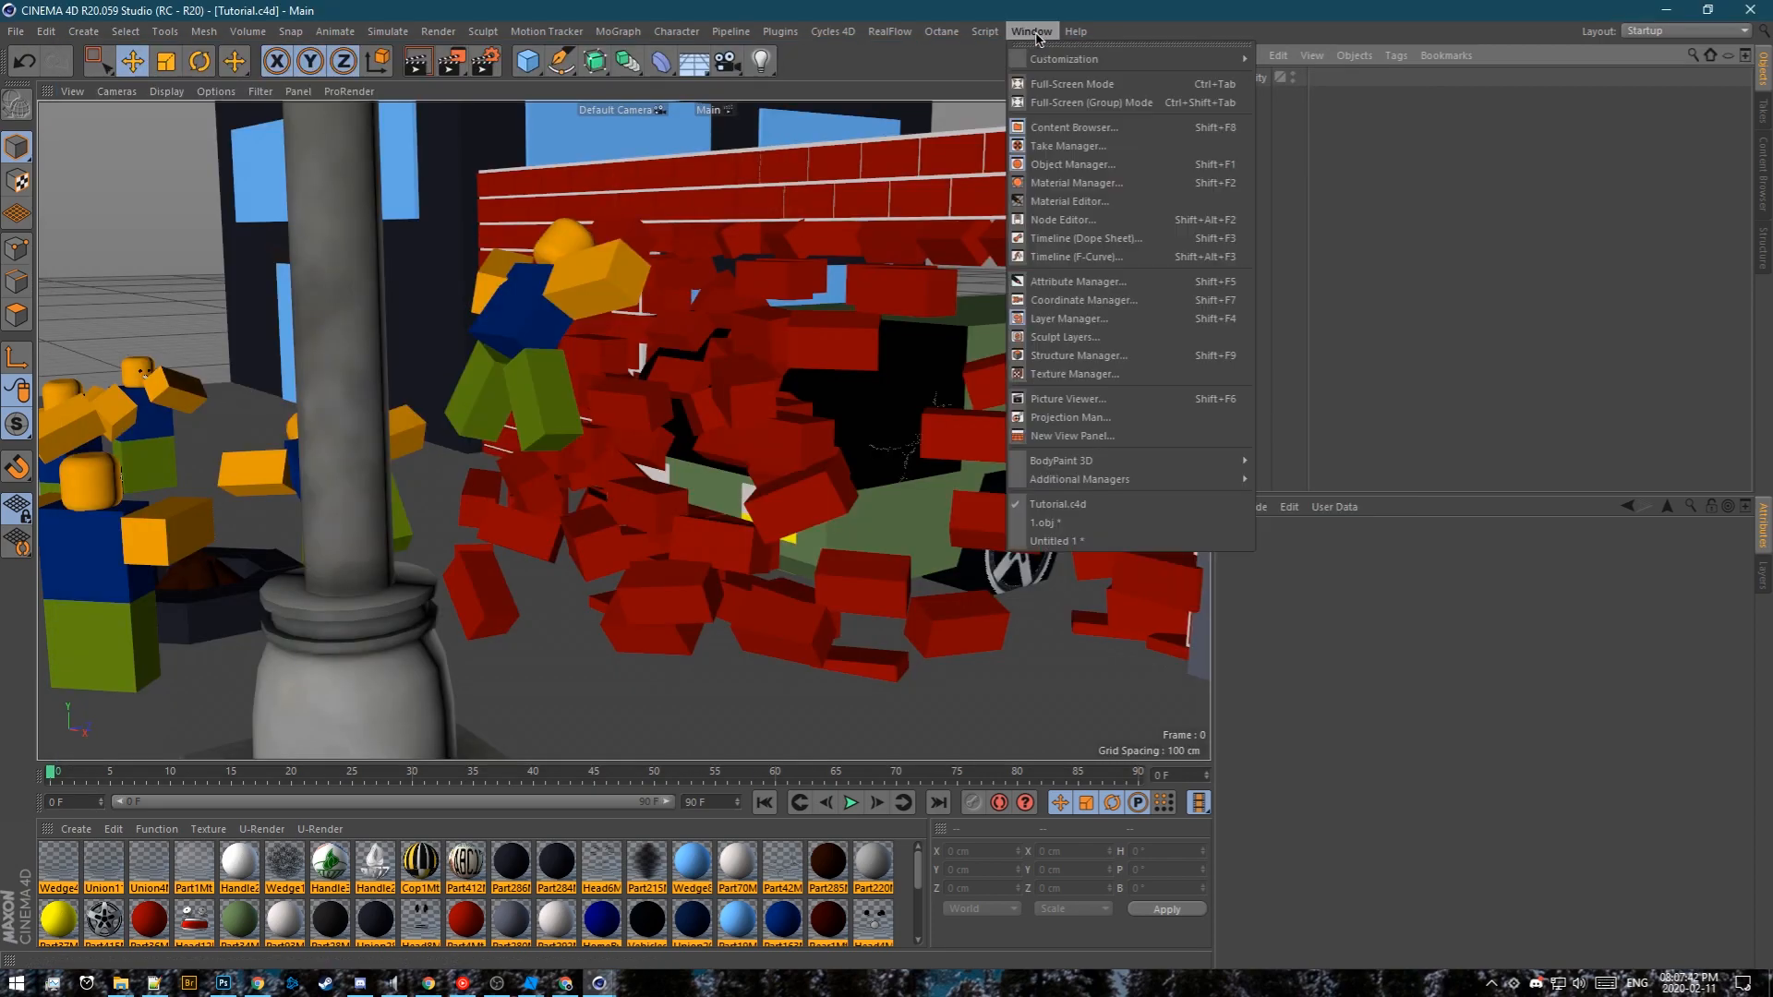
{"action": "left_click", "coordinate": [1062, 129]}
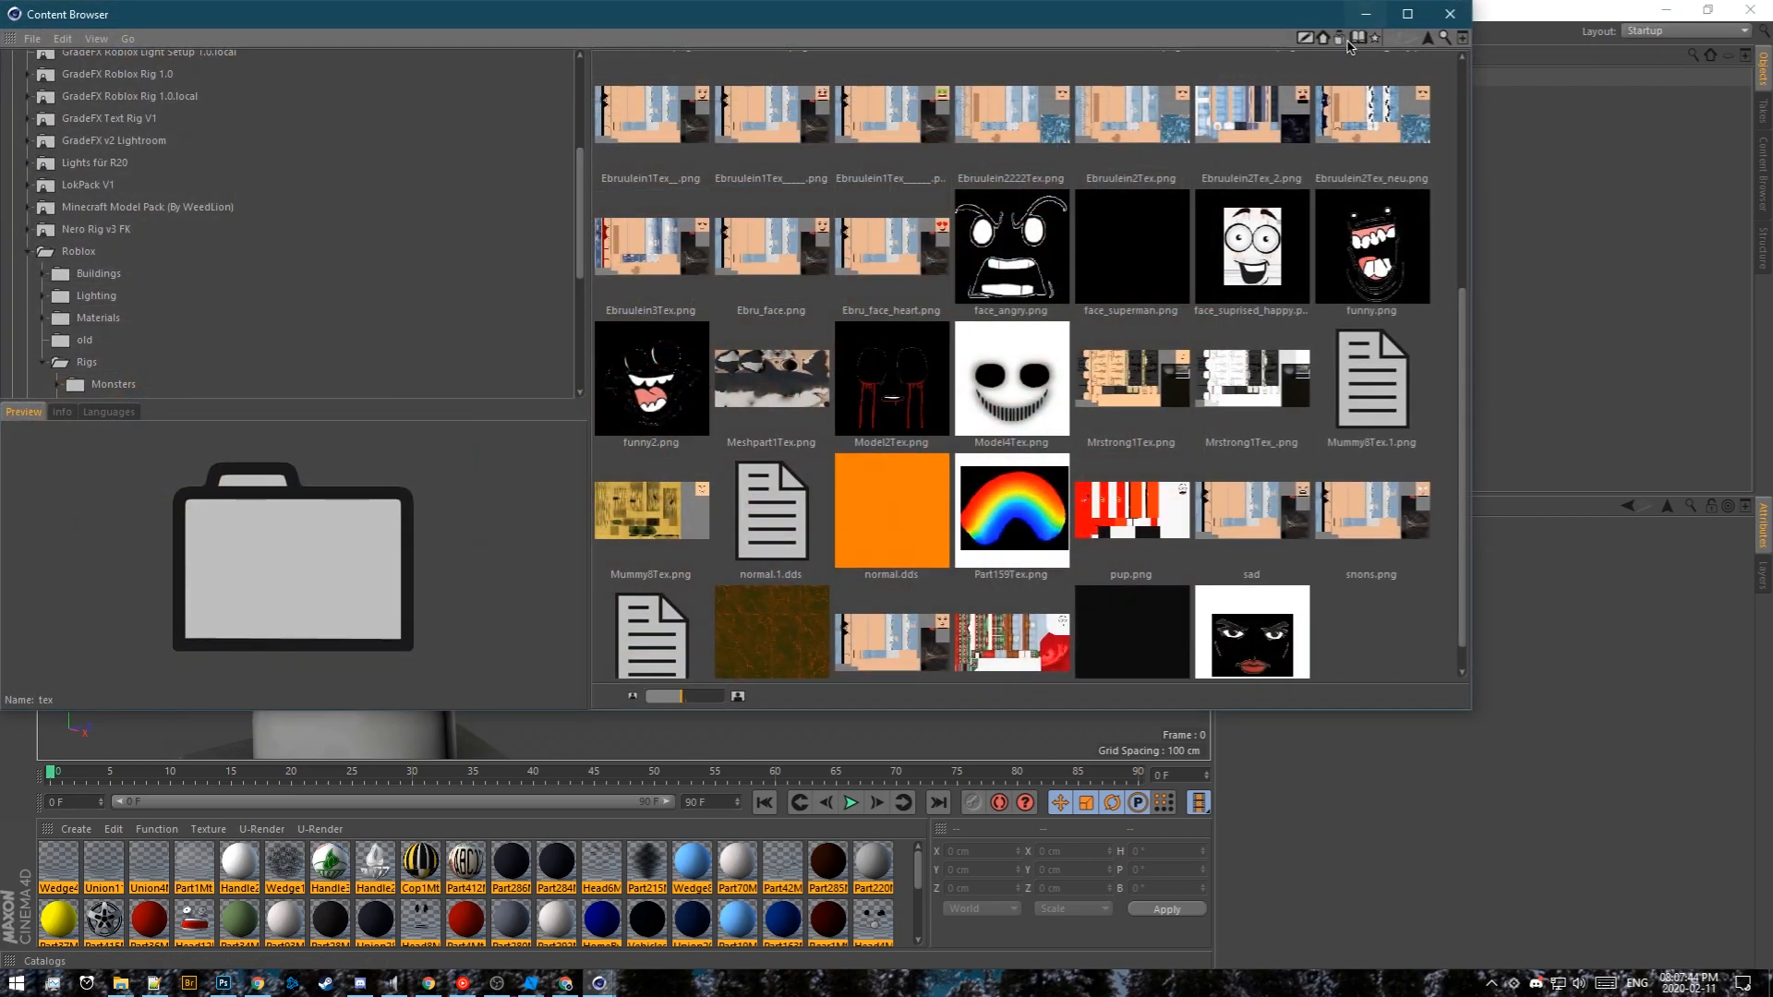
{"action": "left_click", "coordinate": [1337, 39]}
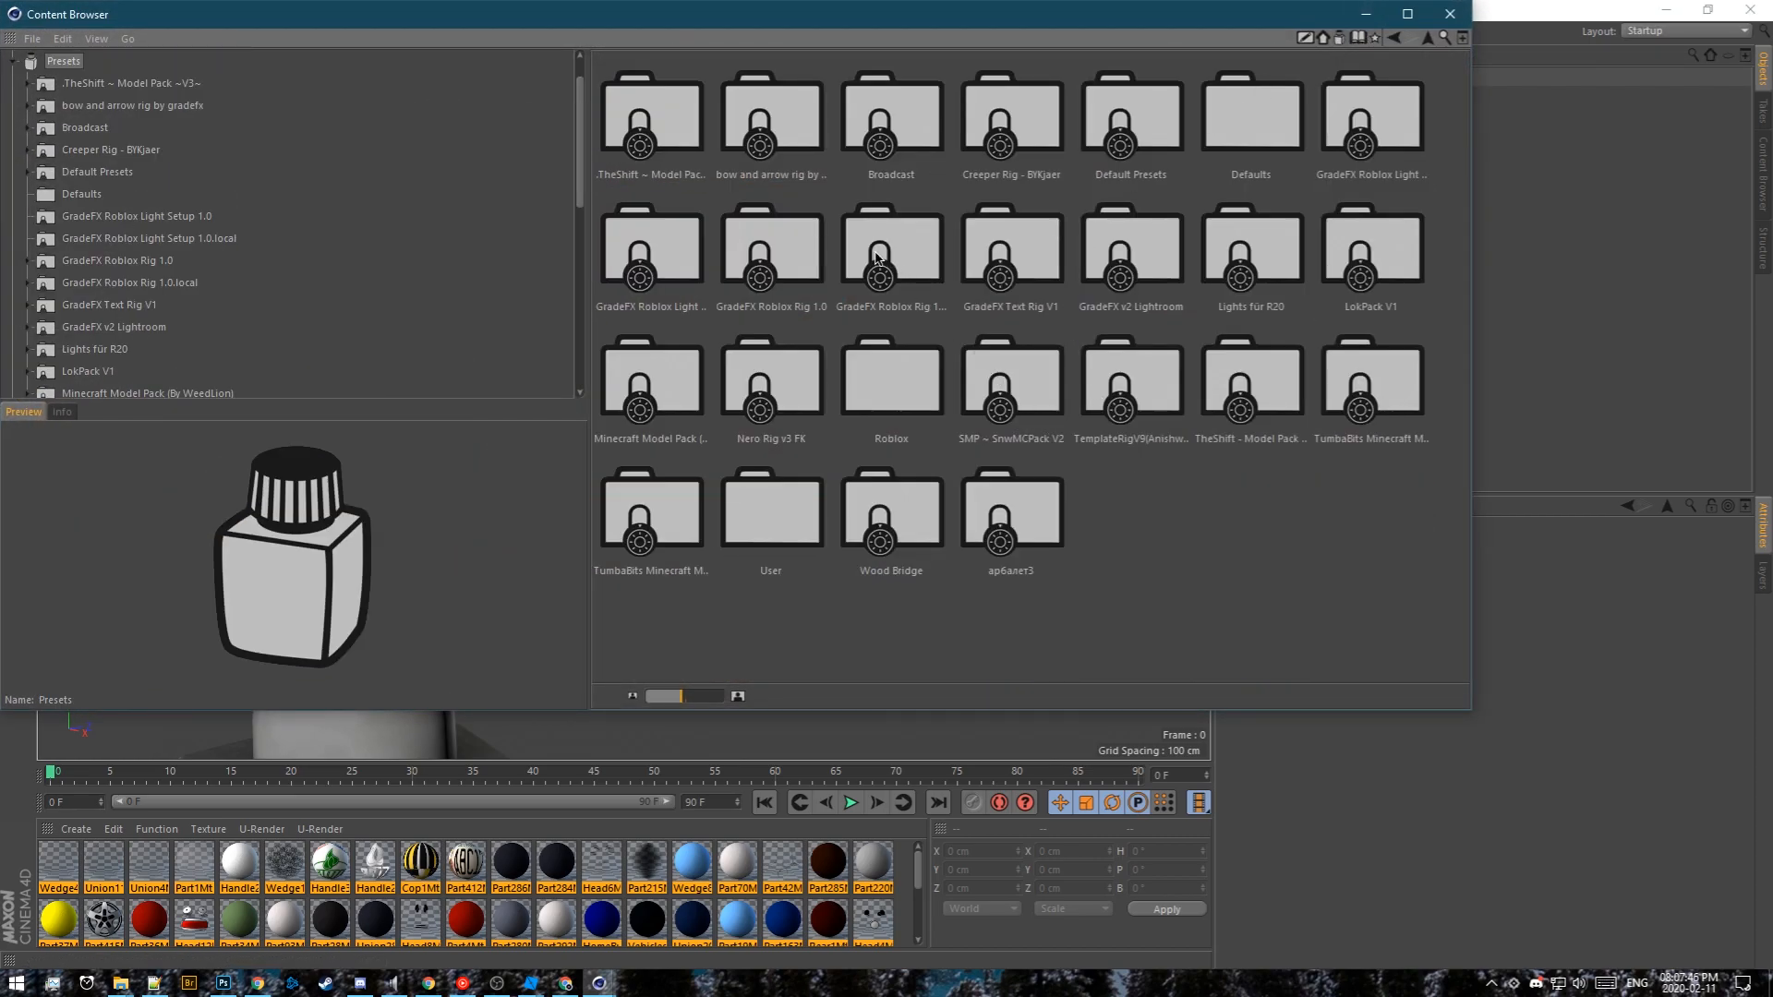
{"action": "double_click", "coordinate": [679, 279]}
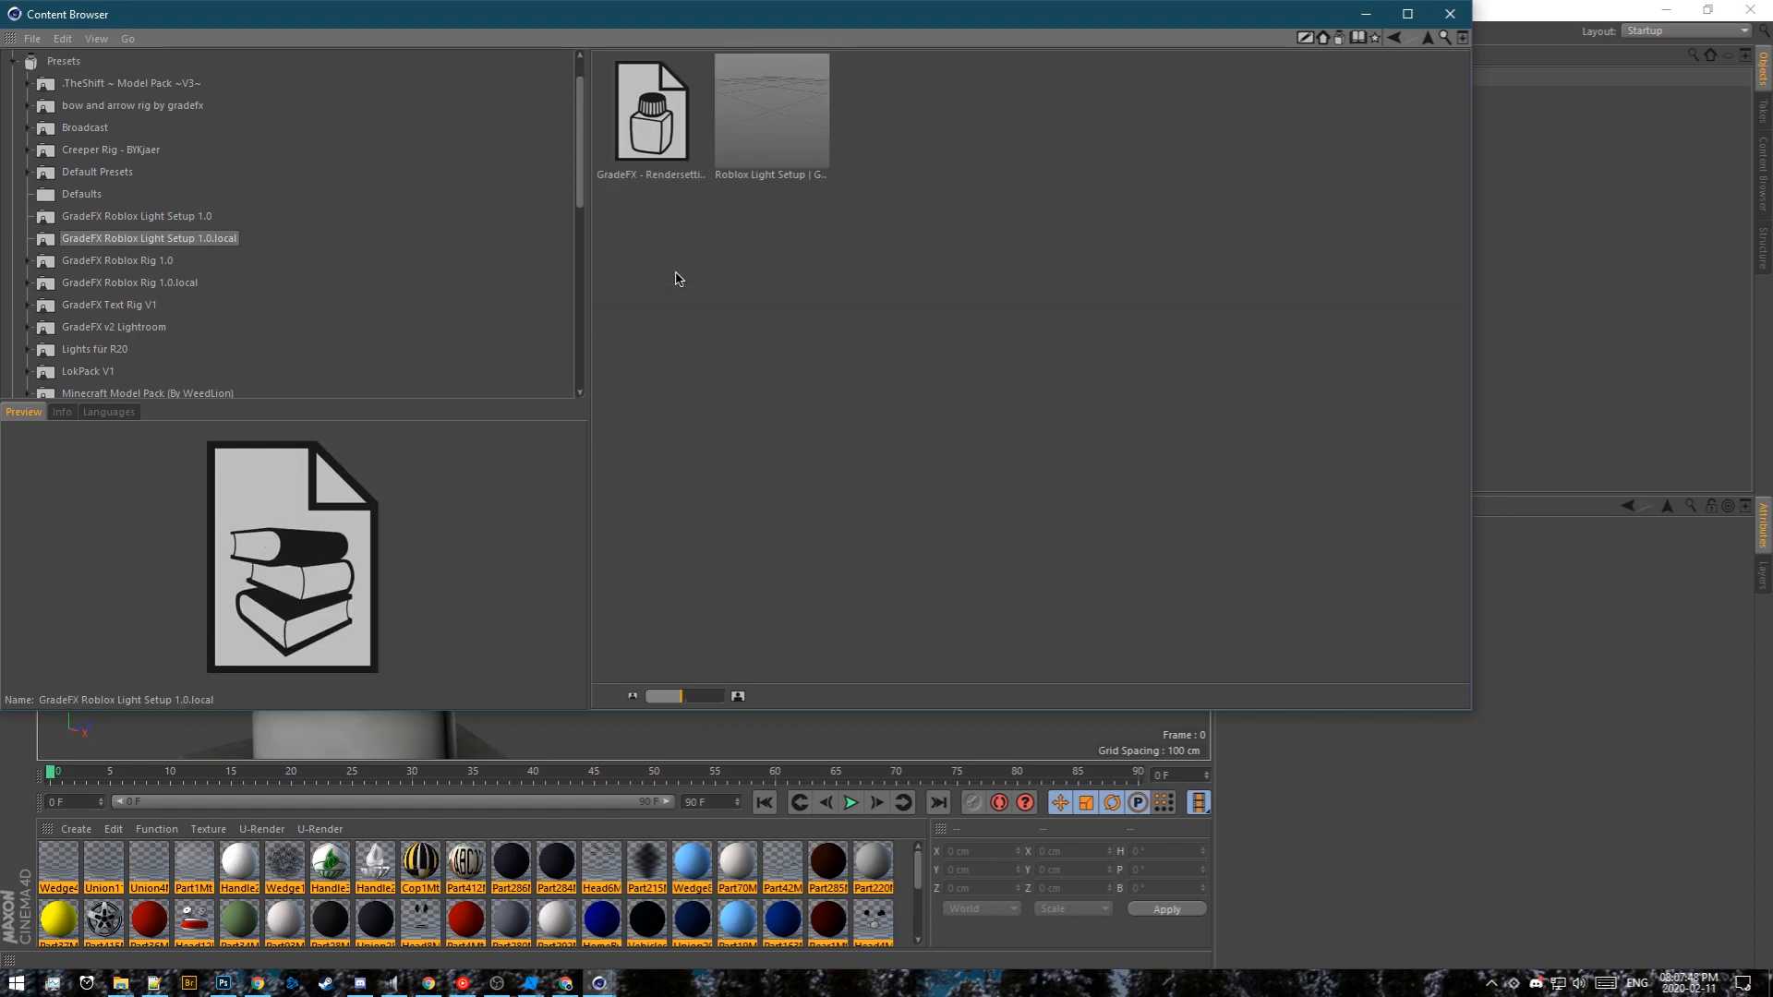
{"action": "left_click_drag", "start_coordinate": [694, 26], "coordinate": [786, 95]}
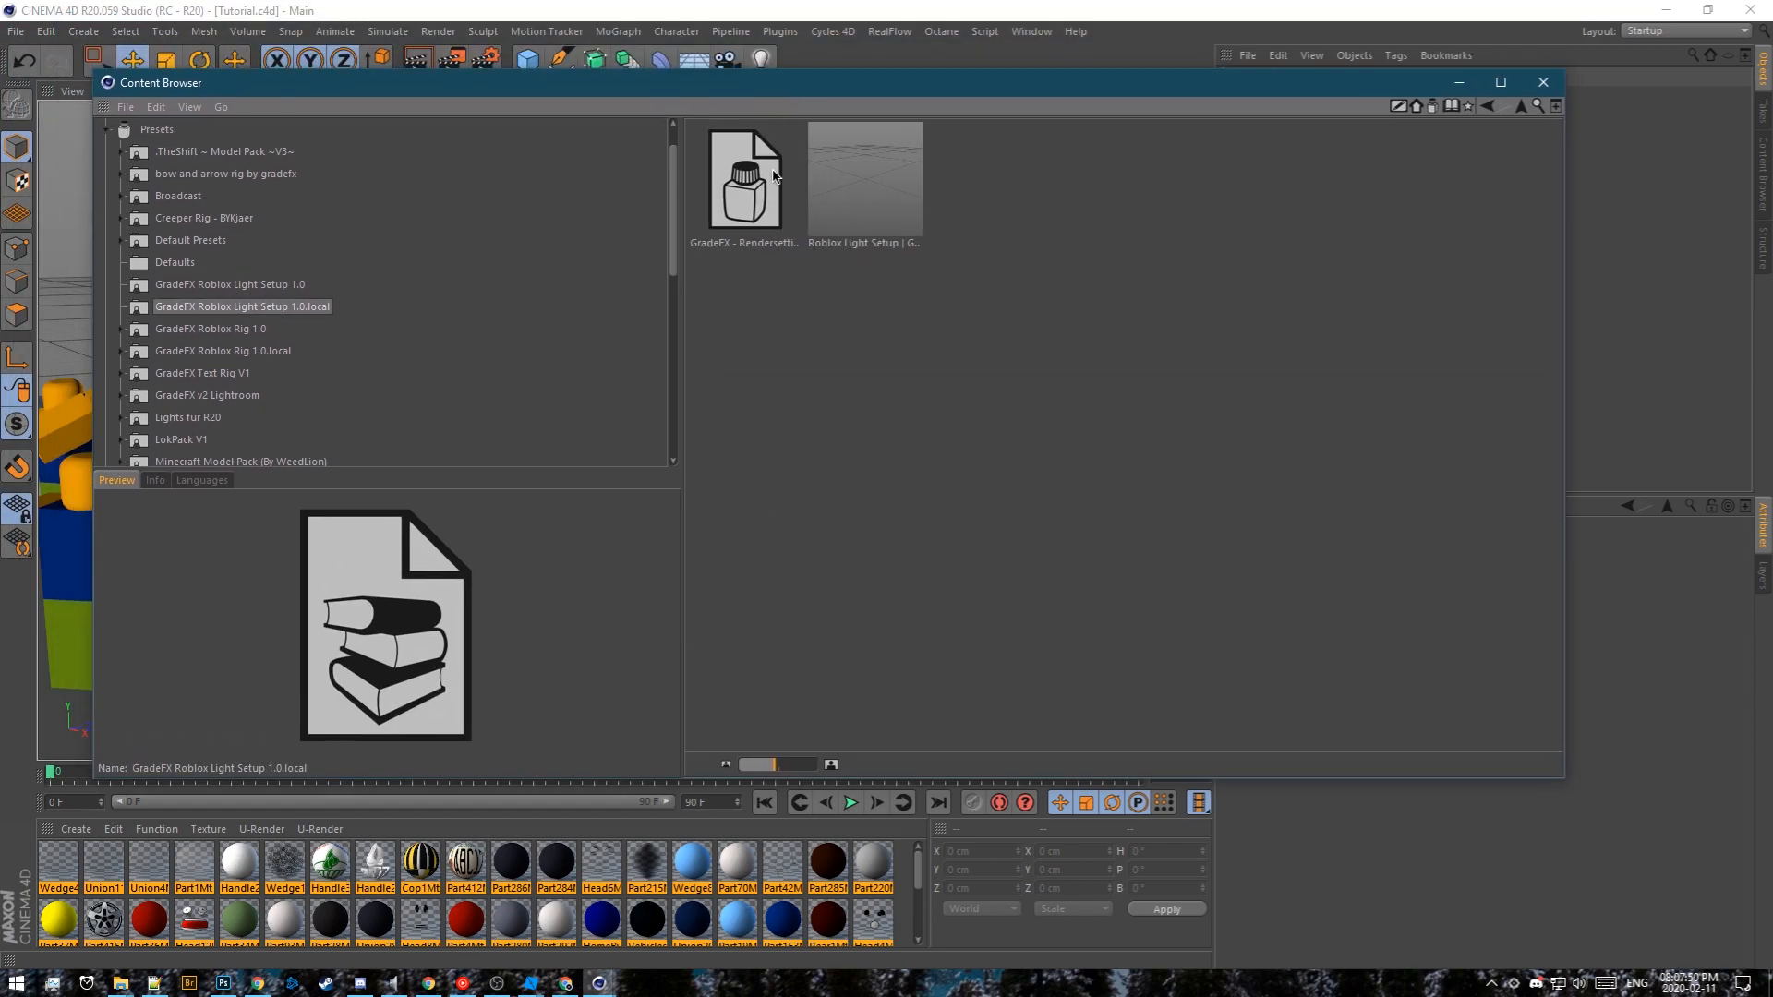
Load the GradeFX render settings and the Roblox Light Setup presets into the project, checking the active render settings
{"action": "left_click", "coordinate": [756, 185]}
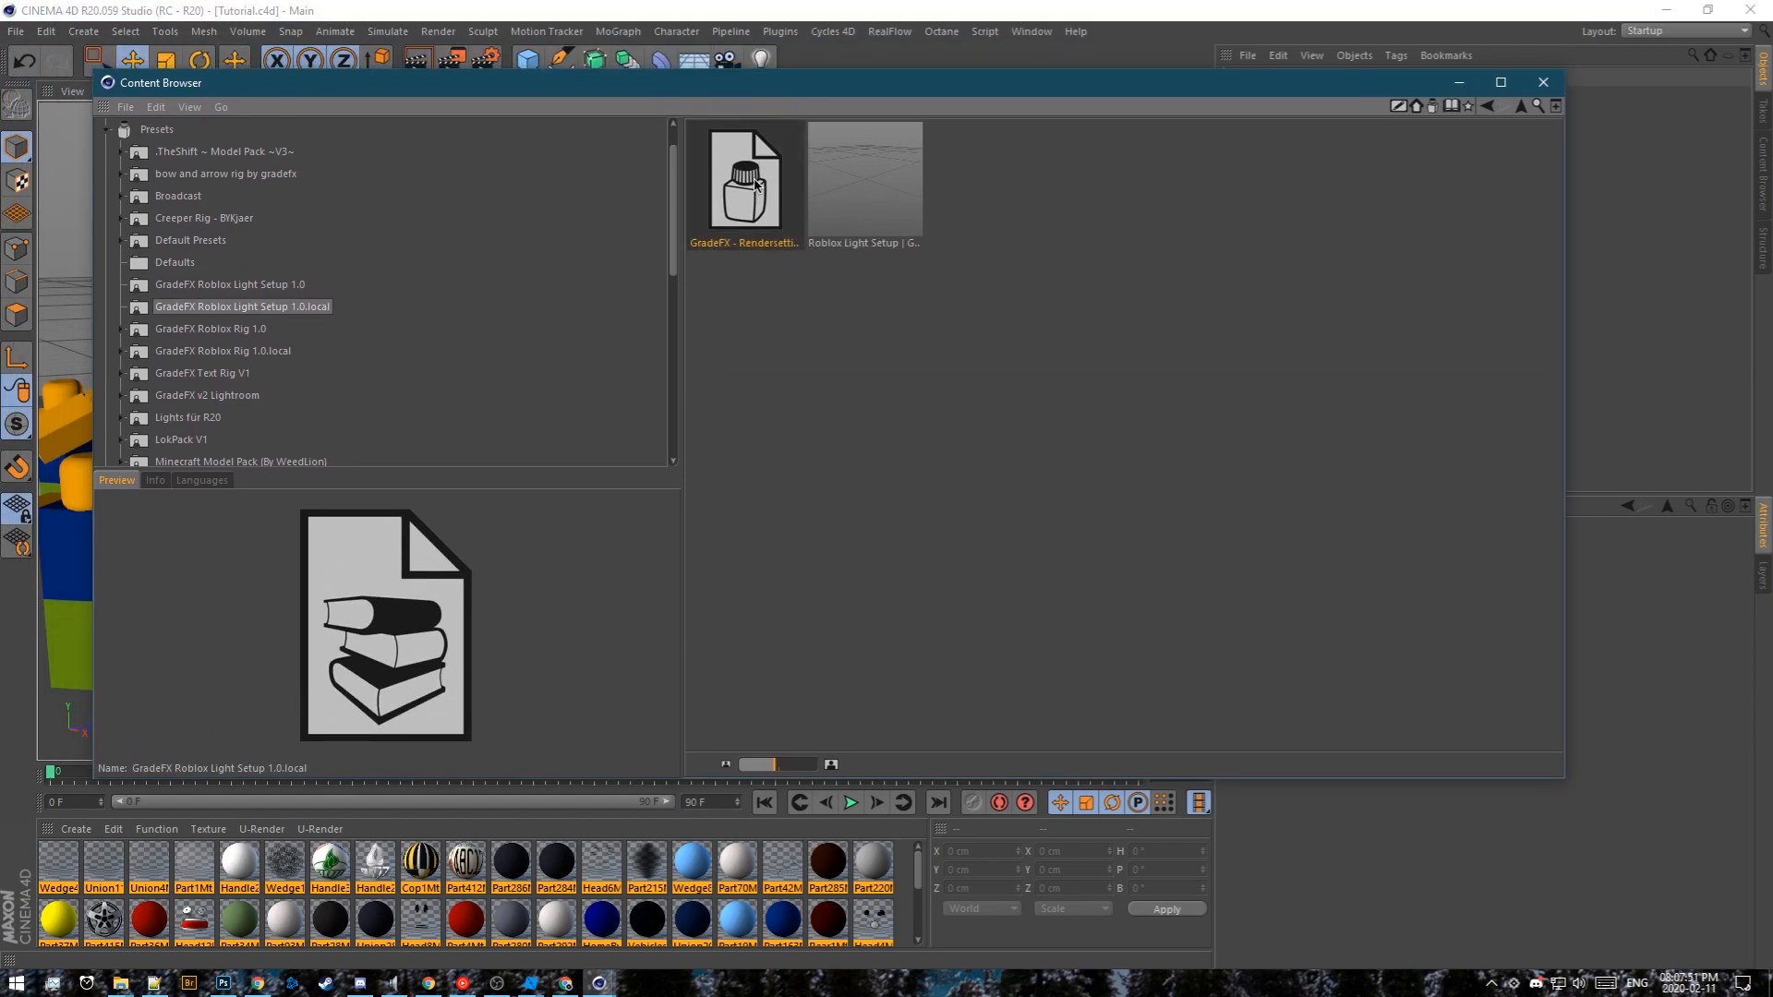
{"action": "left_click", "coordinate": [870, 216]}
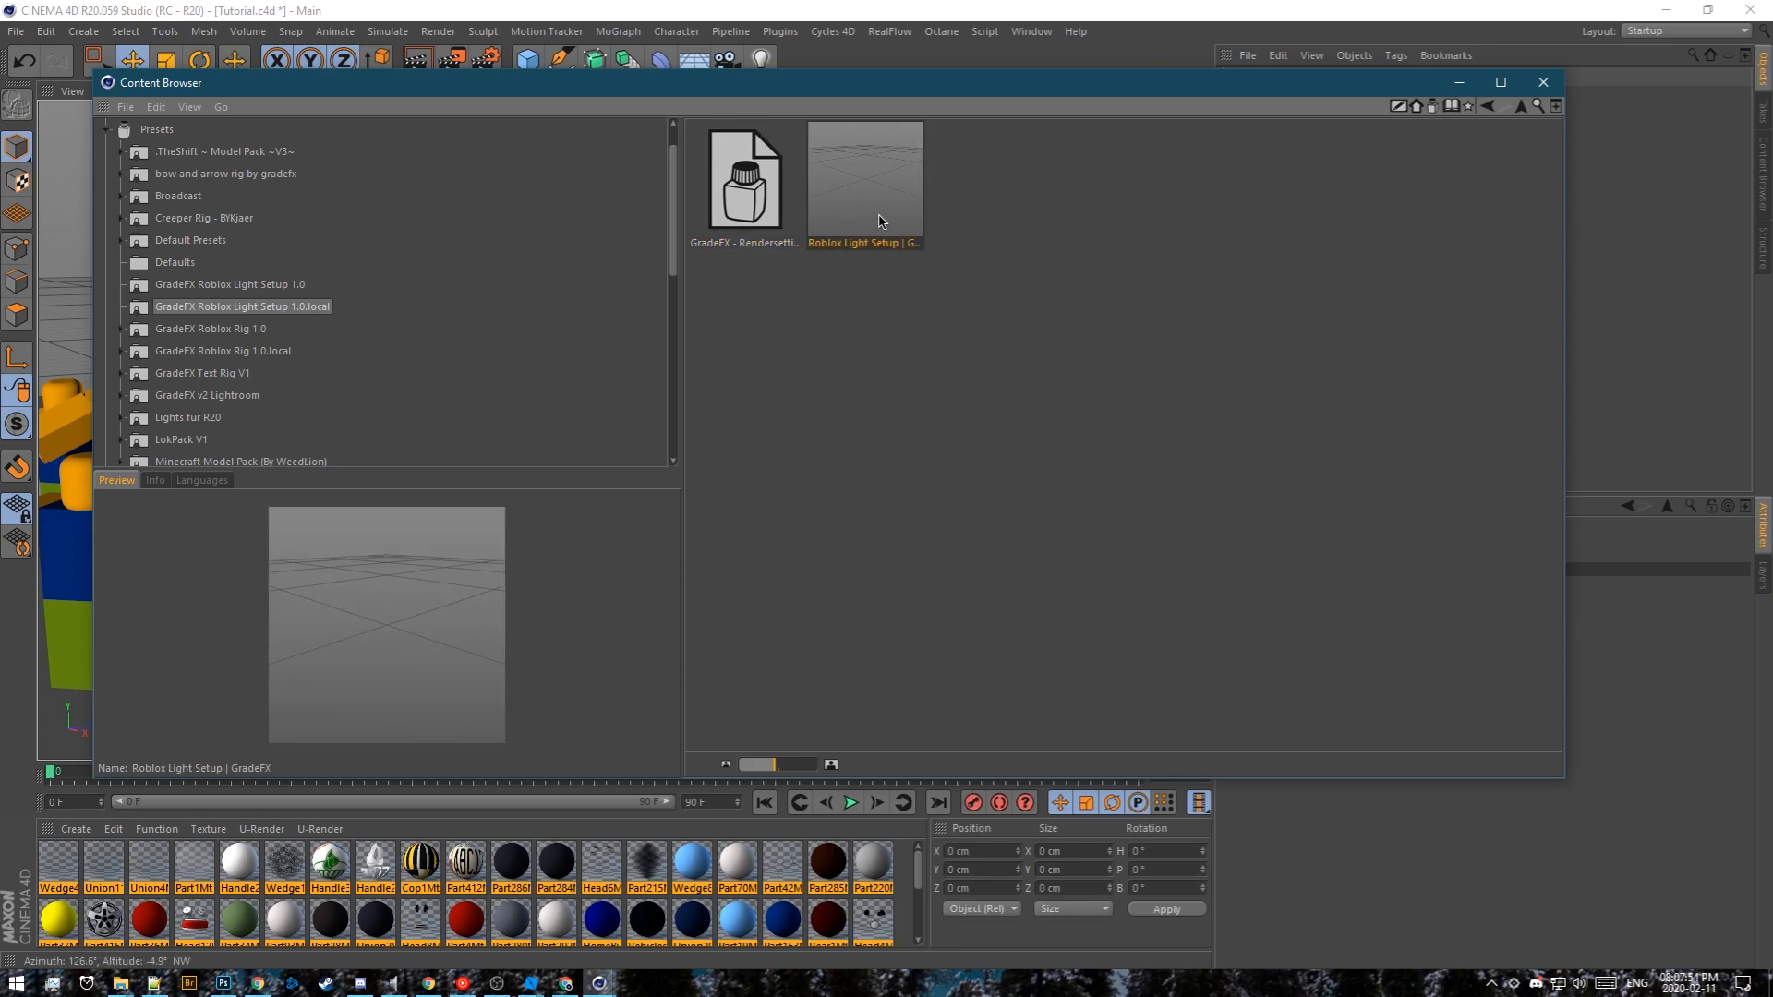
{"action": "left_click", "coordinate": [1543, 82]}
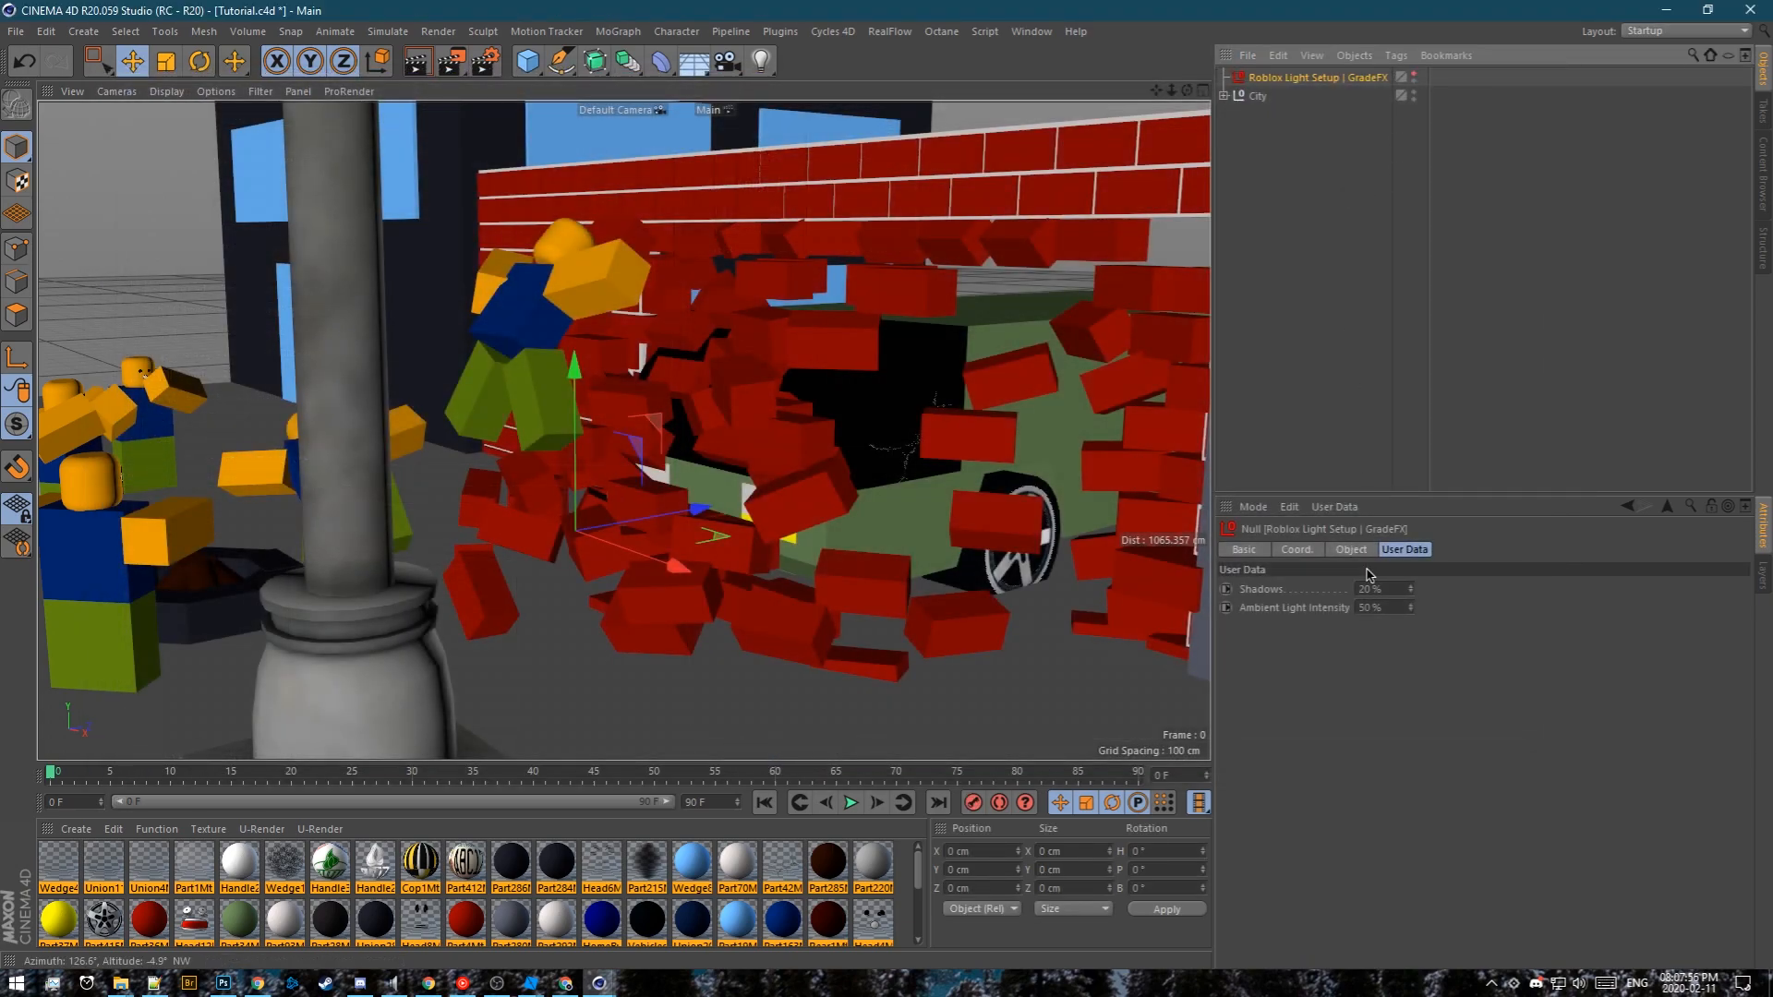
{"action": "left_click", "coordinate": [1312, 301]}
{"action": "left_click", "coordinate": [488, 62]}
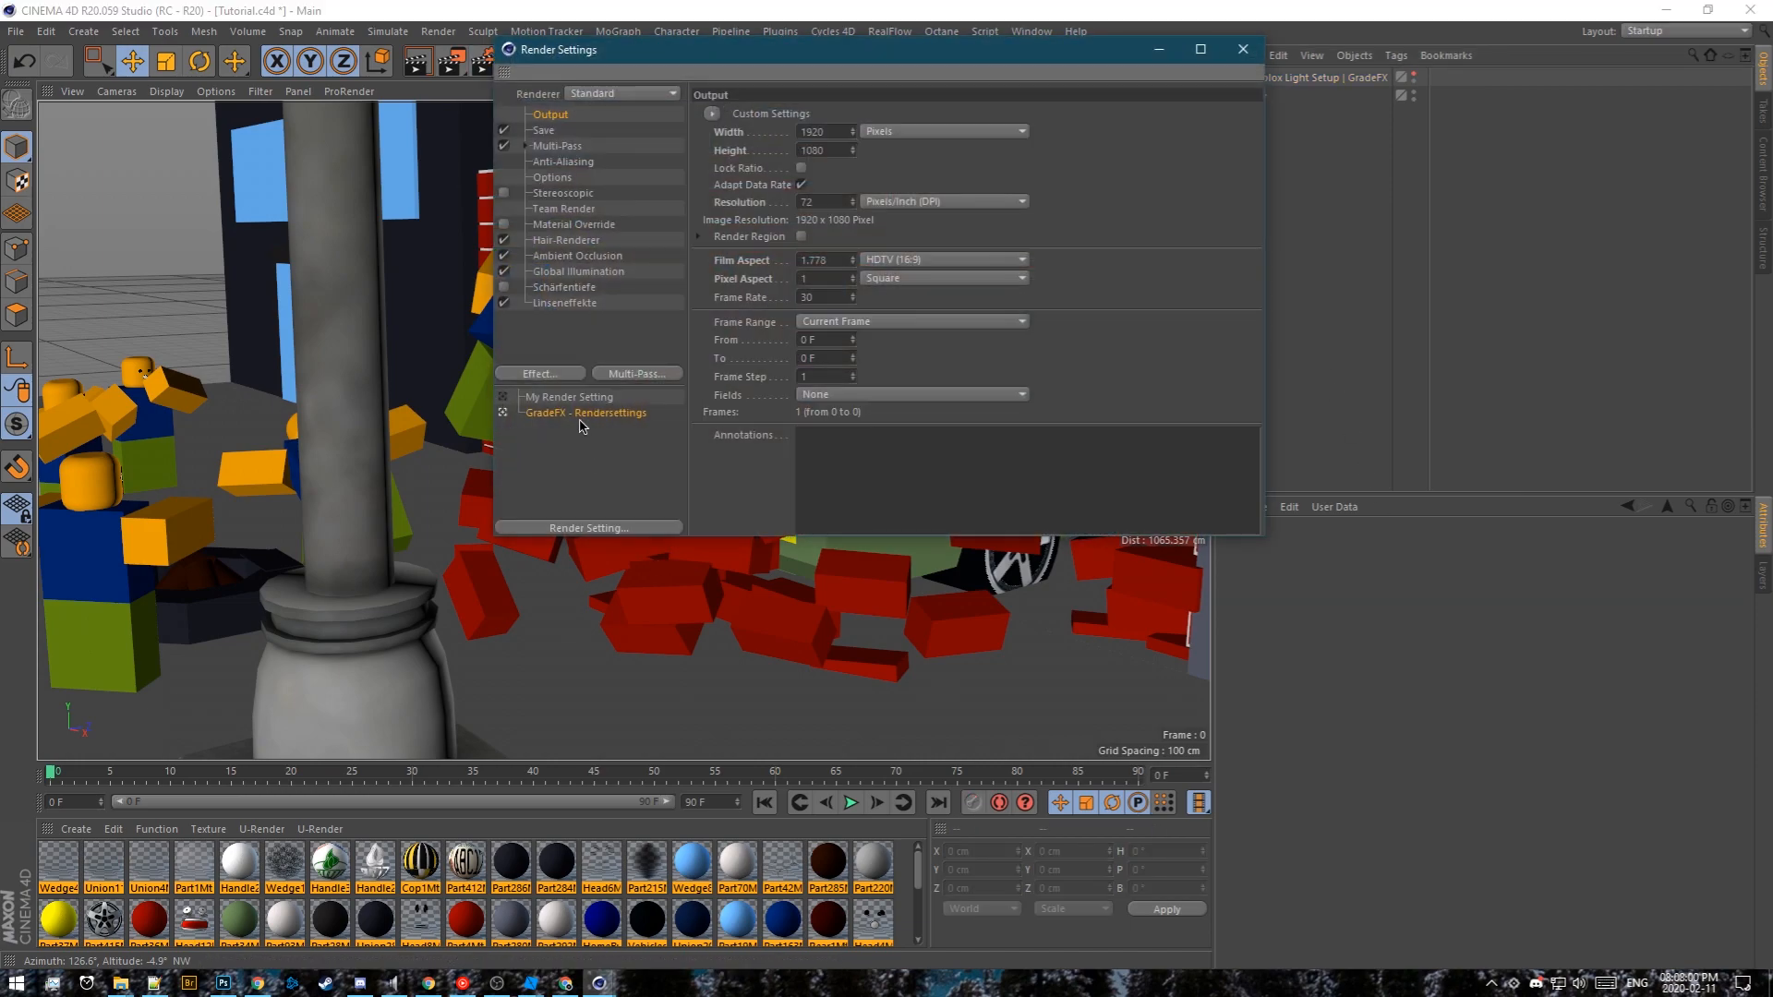
{"action": "left_click", "coordinate": [1243, 51]}
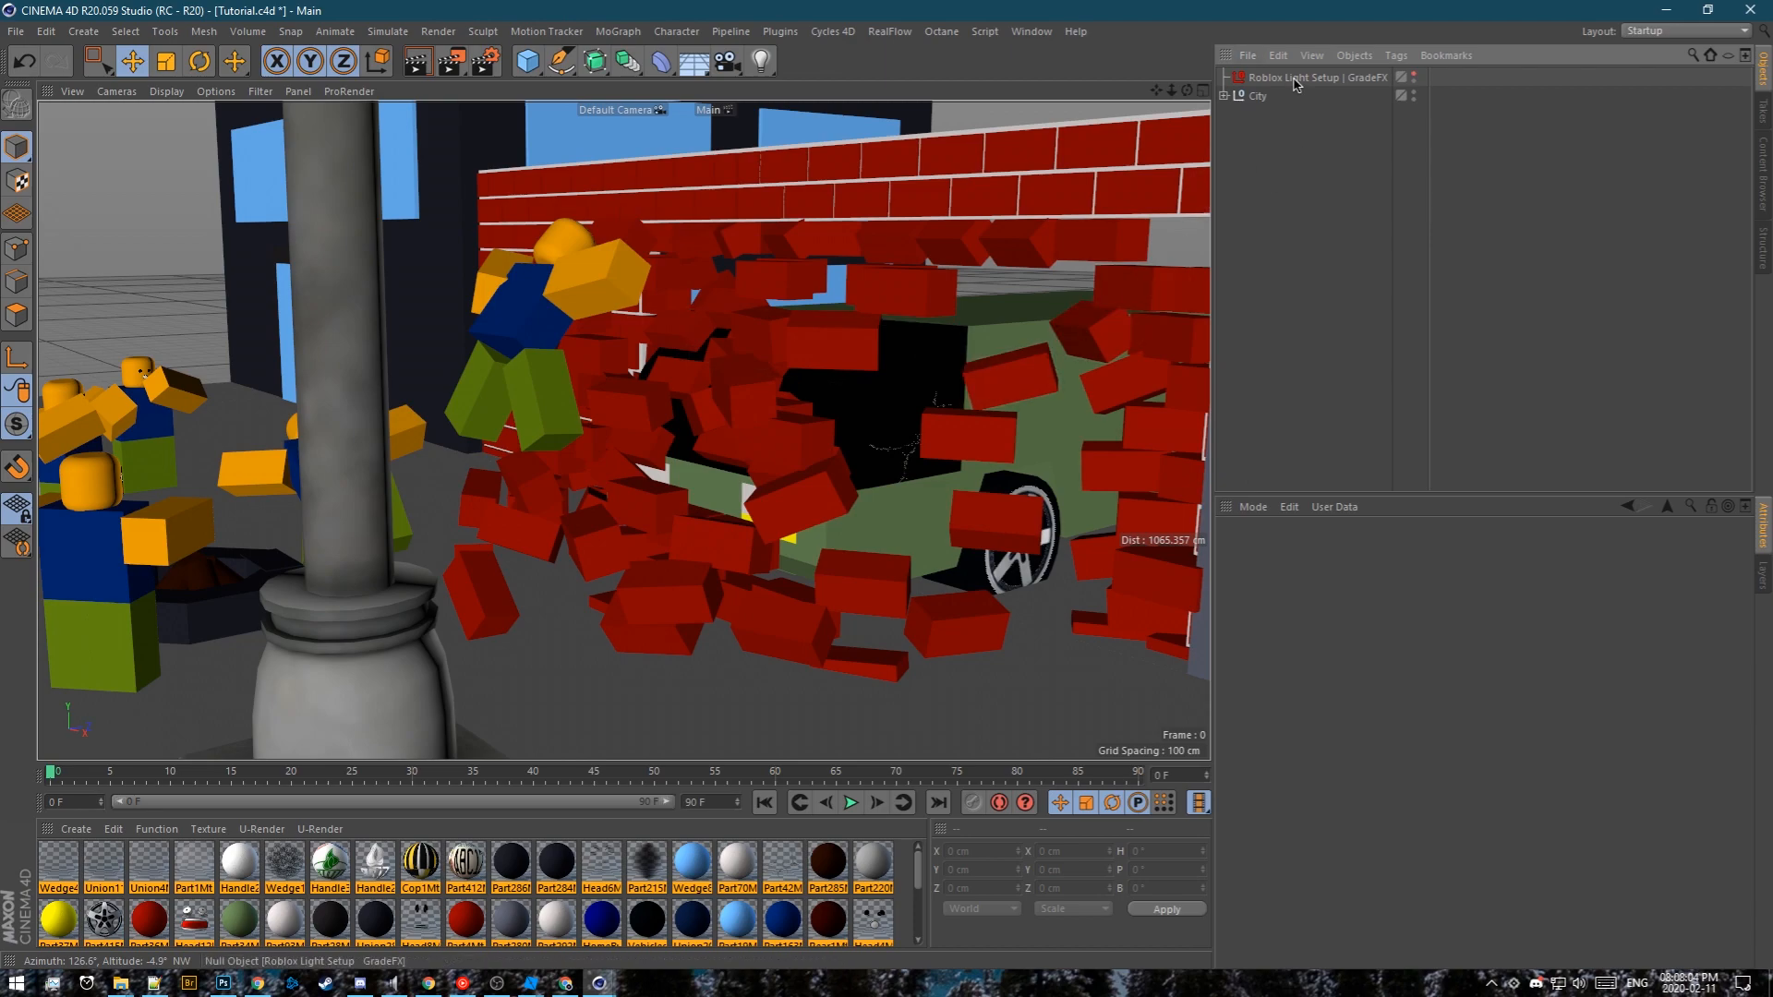
Make the Roblox Light Setup visible in the viewport and enable Enhanced OpenGL shadows
{"action": "left_click", "coordinate": [1410, 76]}
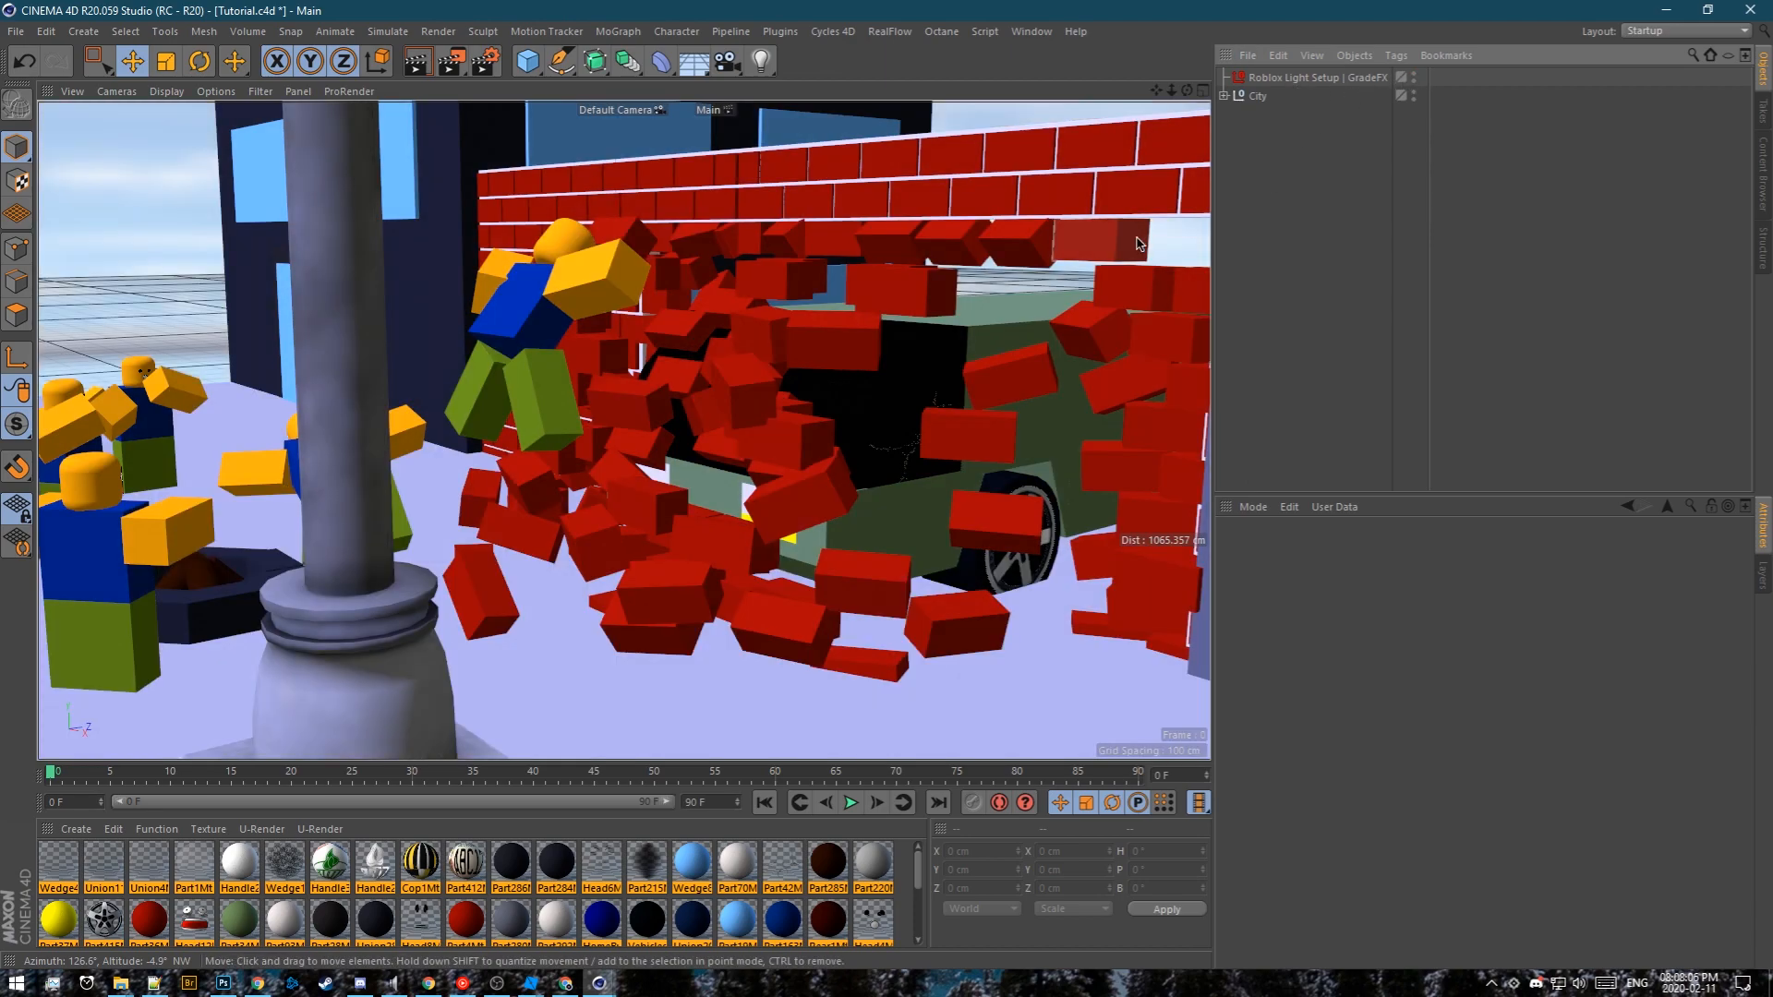
{"action": "key", "text": "shift+v"}
{"action": "left_click", "coordinate": [1382, 567]}
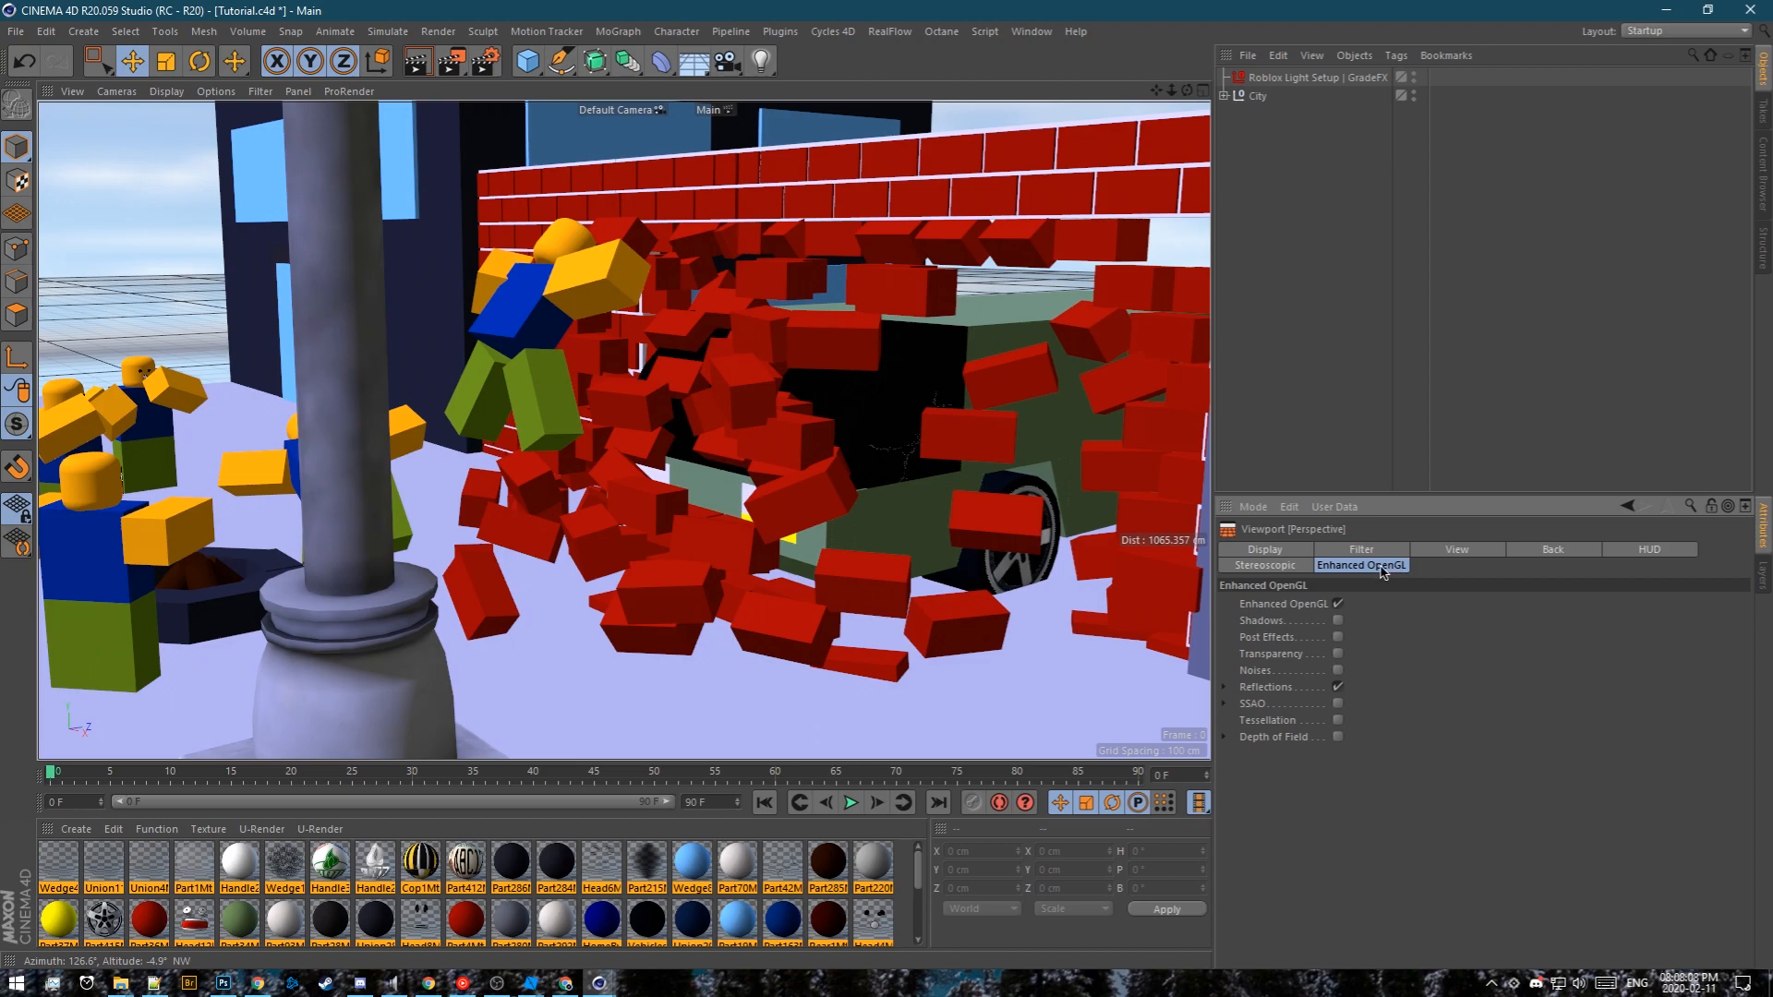
{"action": "left_click", "coordinate": [1338, 621]}
{"action": "scroll", "coordinate": [832, 517], "scroll_direction": "down", "scroll_amount": 5}
{"action": "mouse_move", "coordinate": [831, 517]}
{"action": "left_mouse_down", "text": "alt"}
{"action": "mouse_move", "coordinate": [812, 512]}
{"action": "mouse_move", "coordinate": [843, 517]}
{"action": "left_mouse_up", "text": "alt"}
Rotate the Roblox Light Setup to a heading of 43°
{"action": "left_click", "coordinate": [1312, 78]}
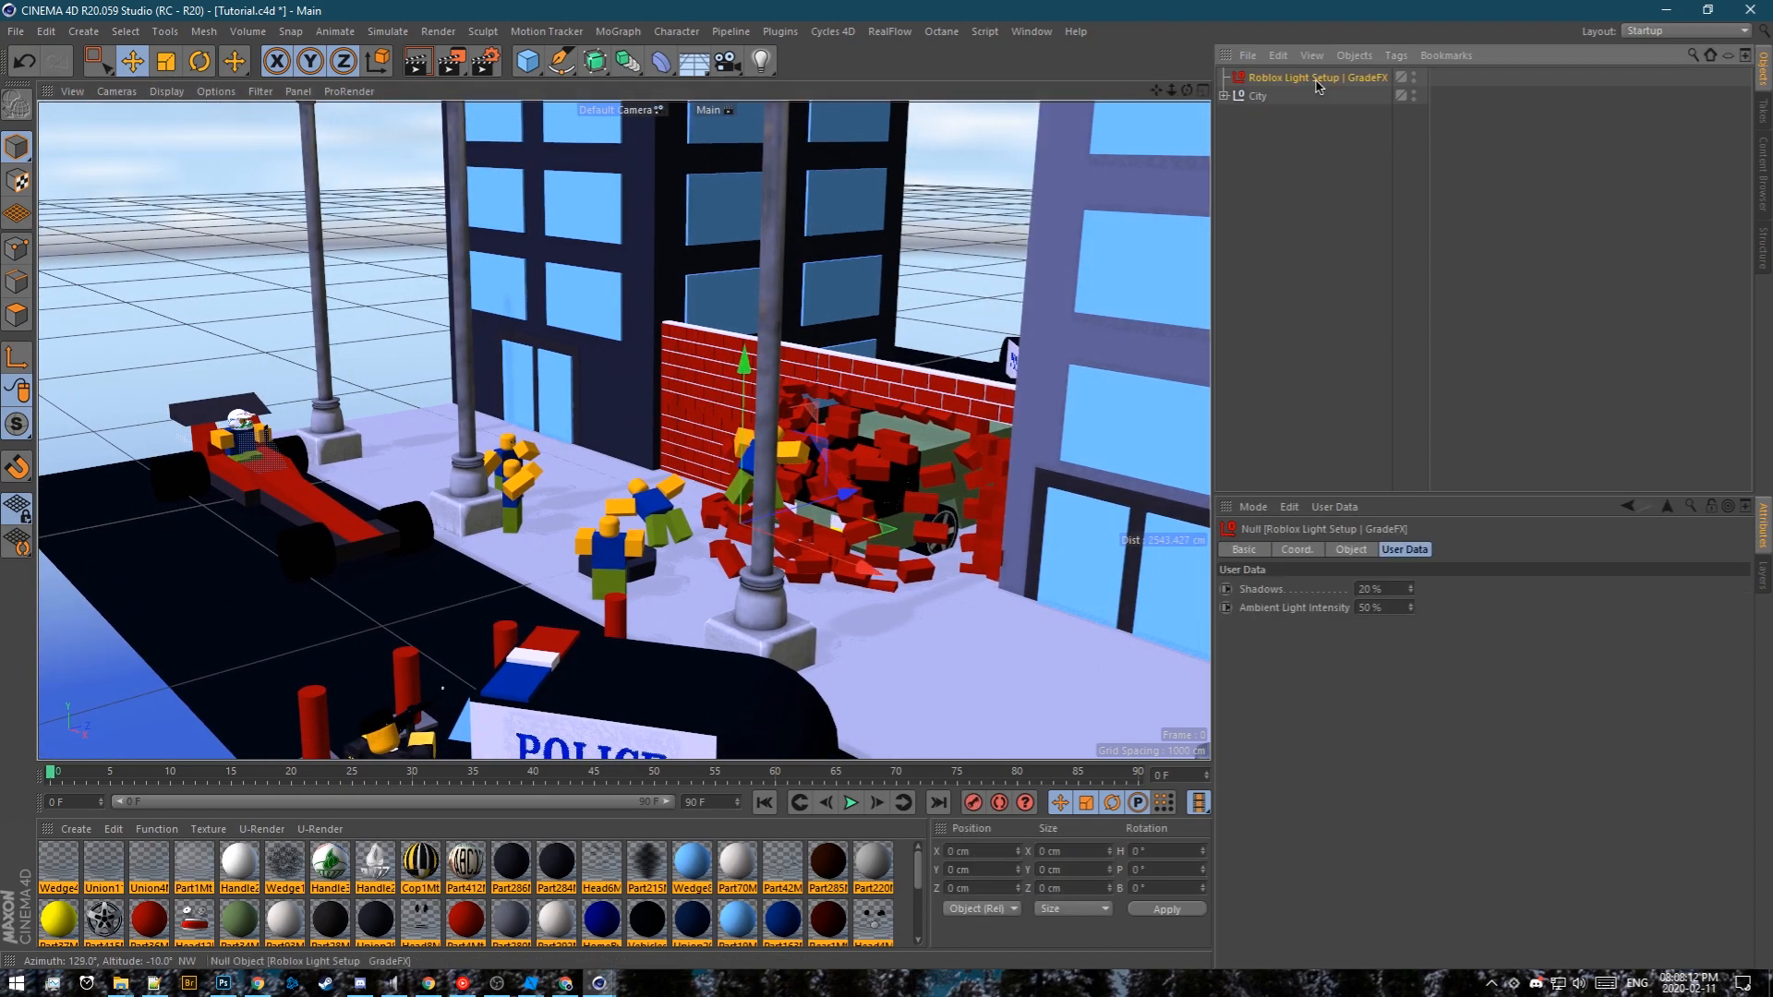
{"action": "left_click", "coordinate": [1296, 550]}
{"action": "left_click_drag", "start_coordinate": [1550, 589], "coordinate": [1559, 553]}
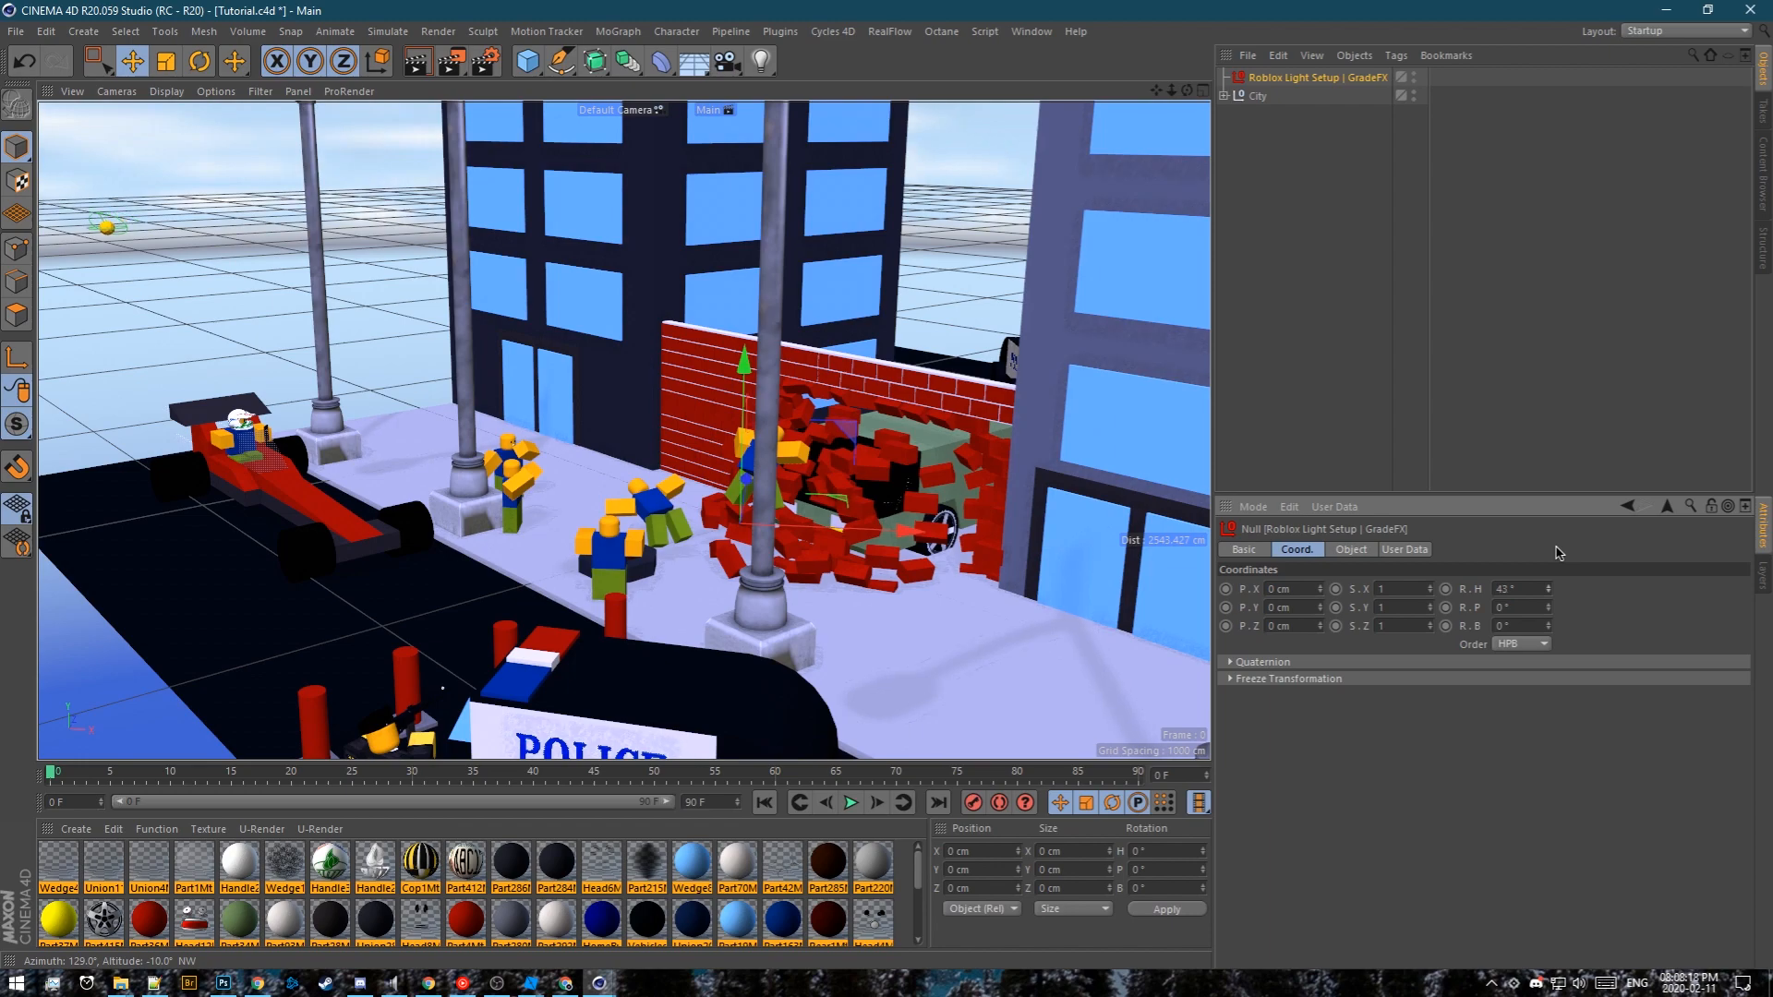
{"action": "left_click", "coordinate": [1364, 409]}
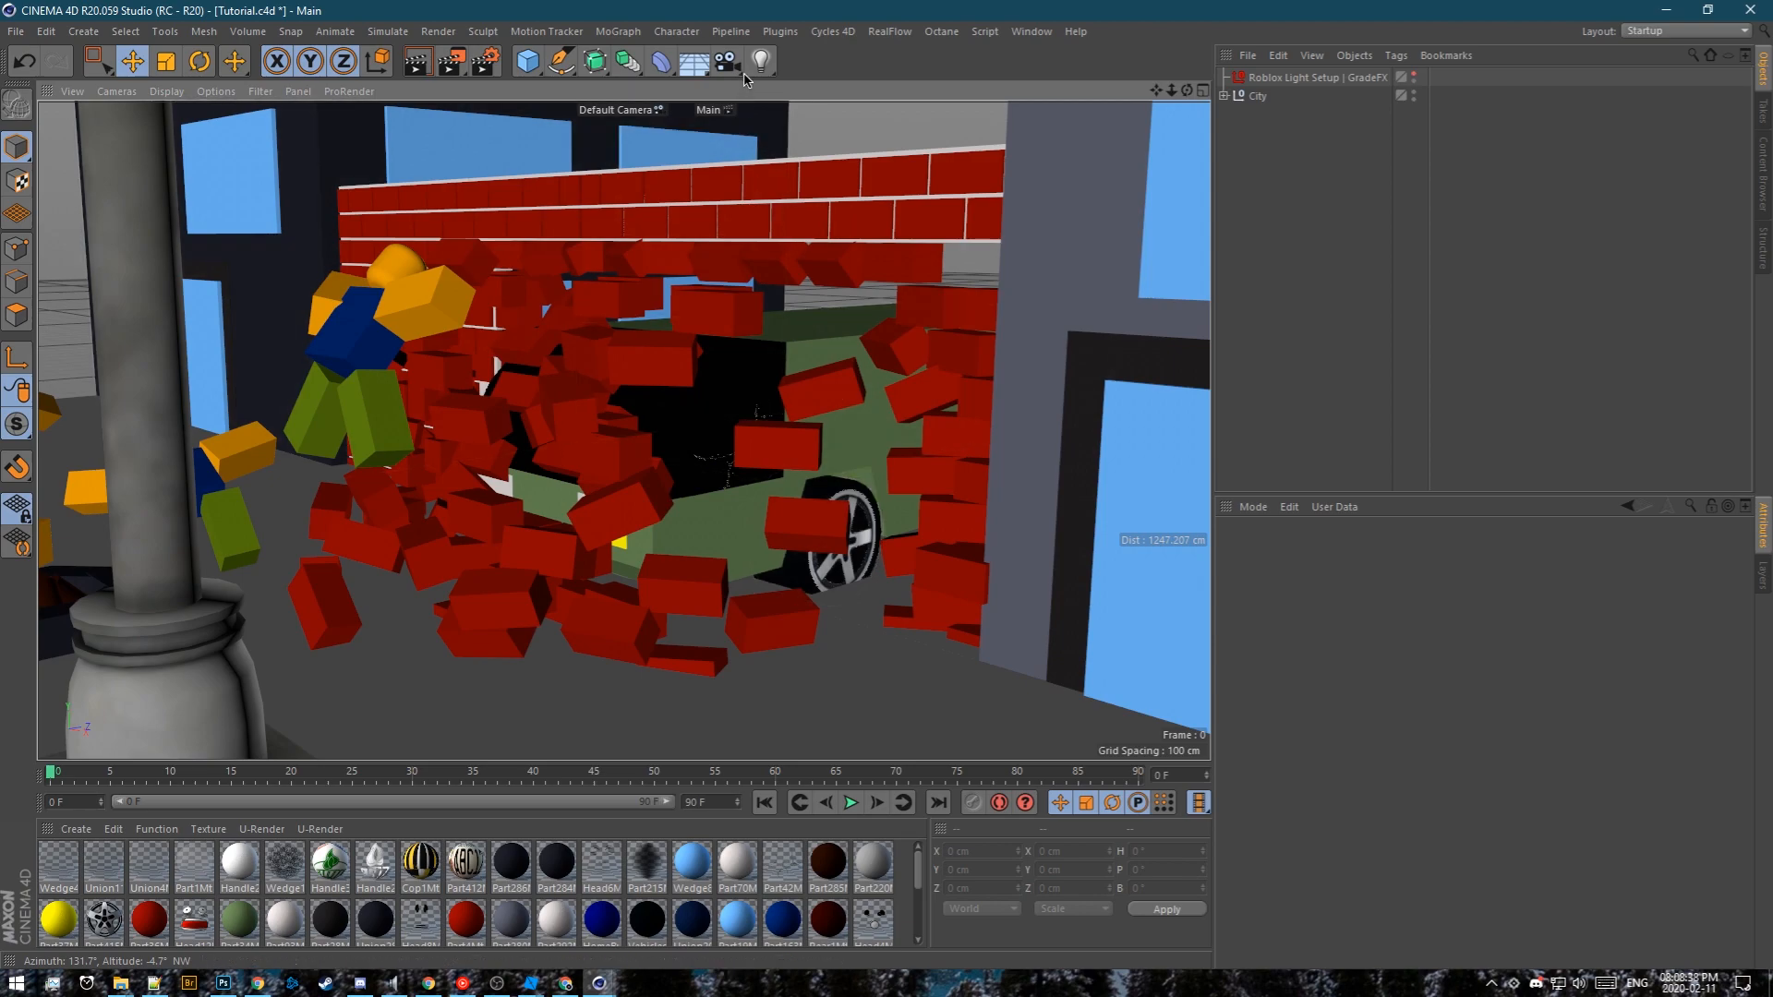
Add a camera from the current view facing the broken brick wall and view its position from outside
{"action": "left_click", "coordinate": [729, 63]}
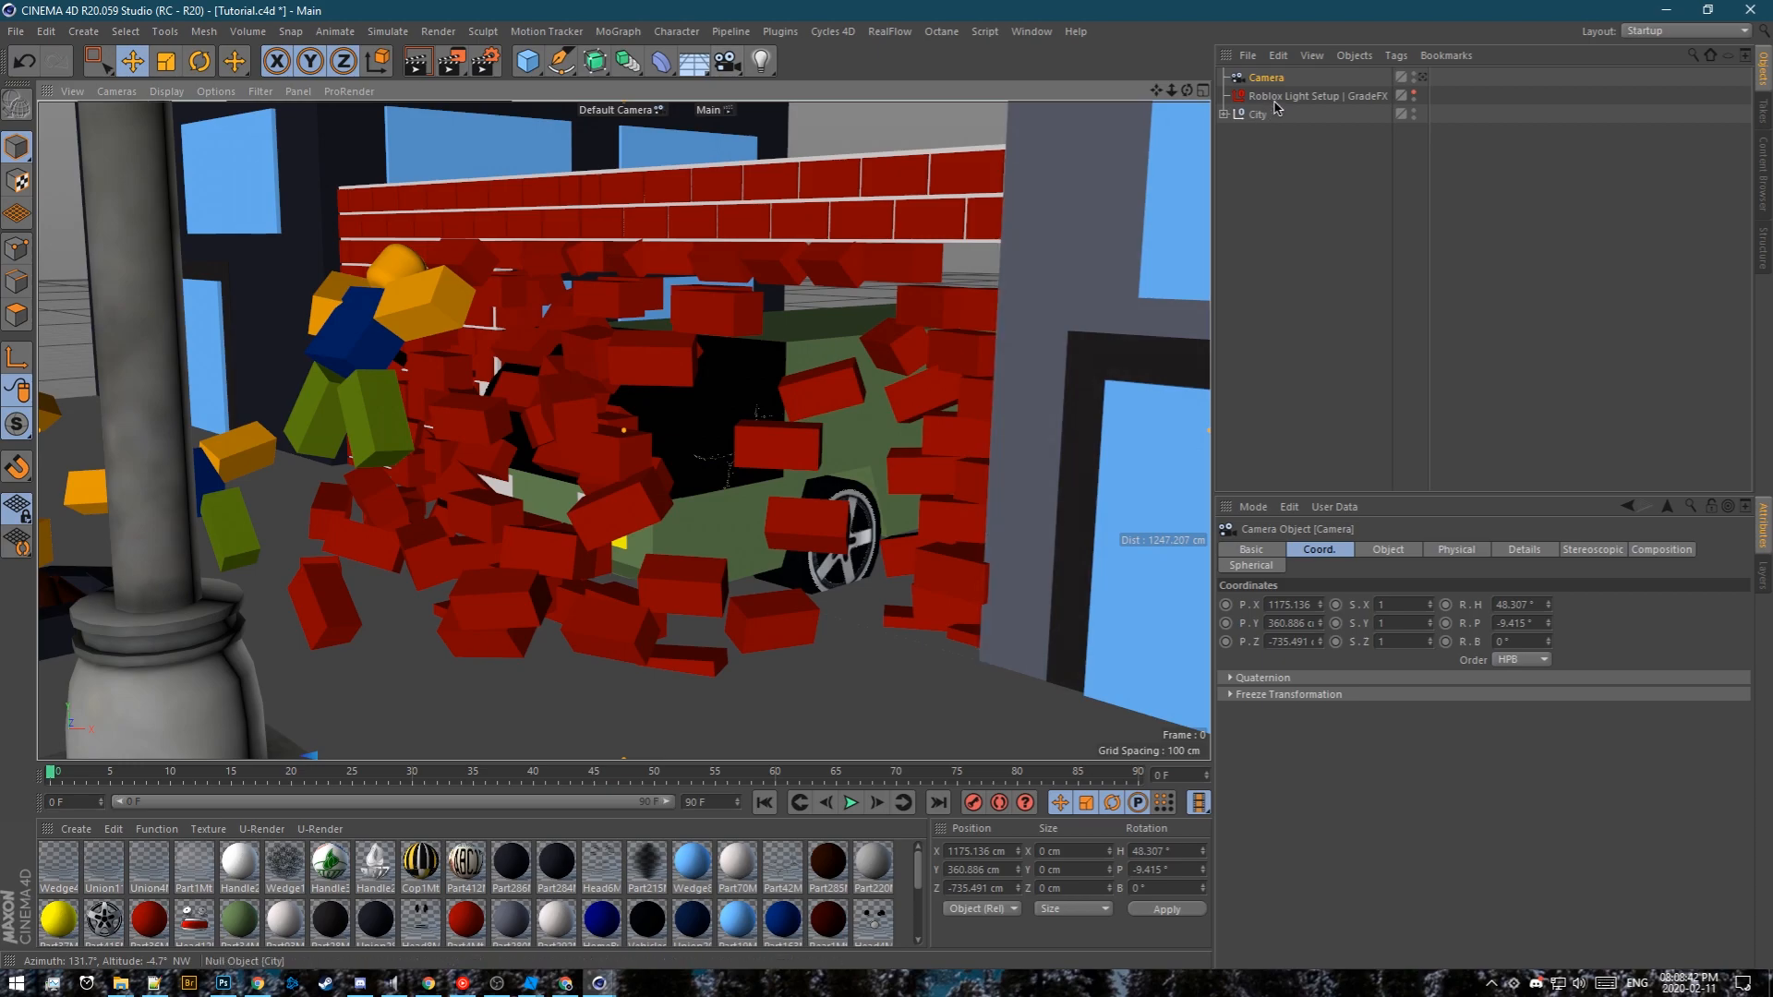
{"action": "left_click_drag", "start_coordinate": [785, 444], "coordinate": [836, 449], "text": "alt"}
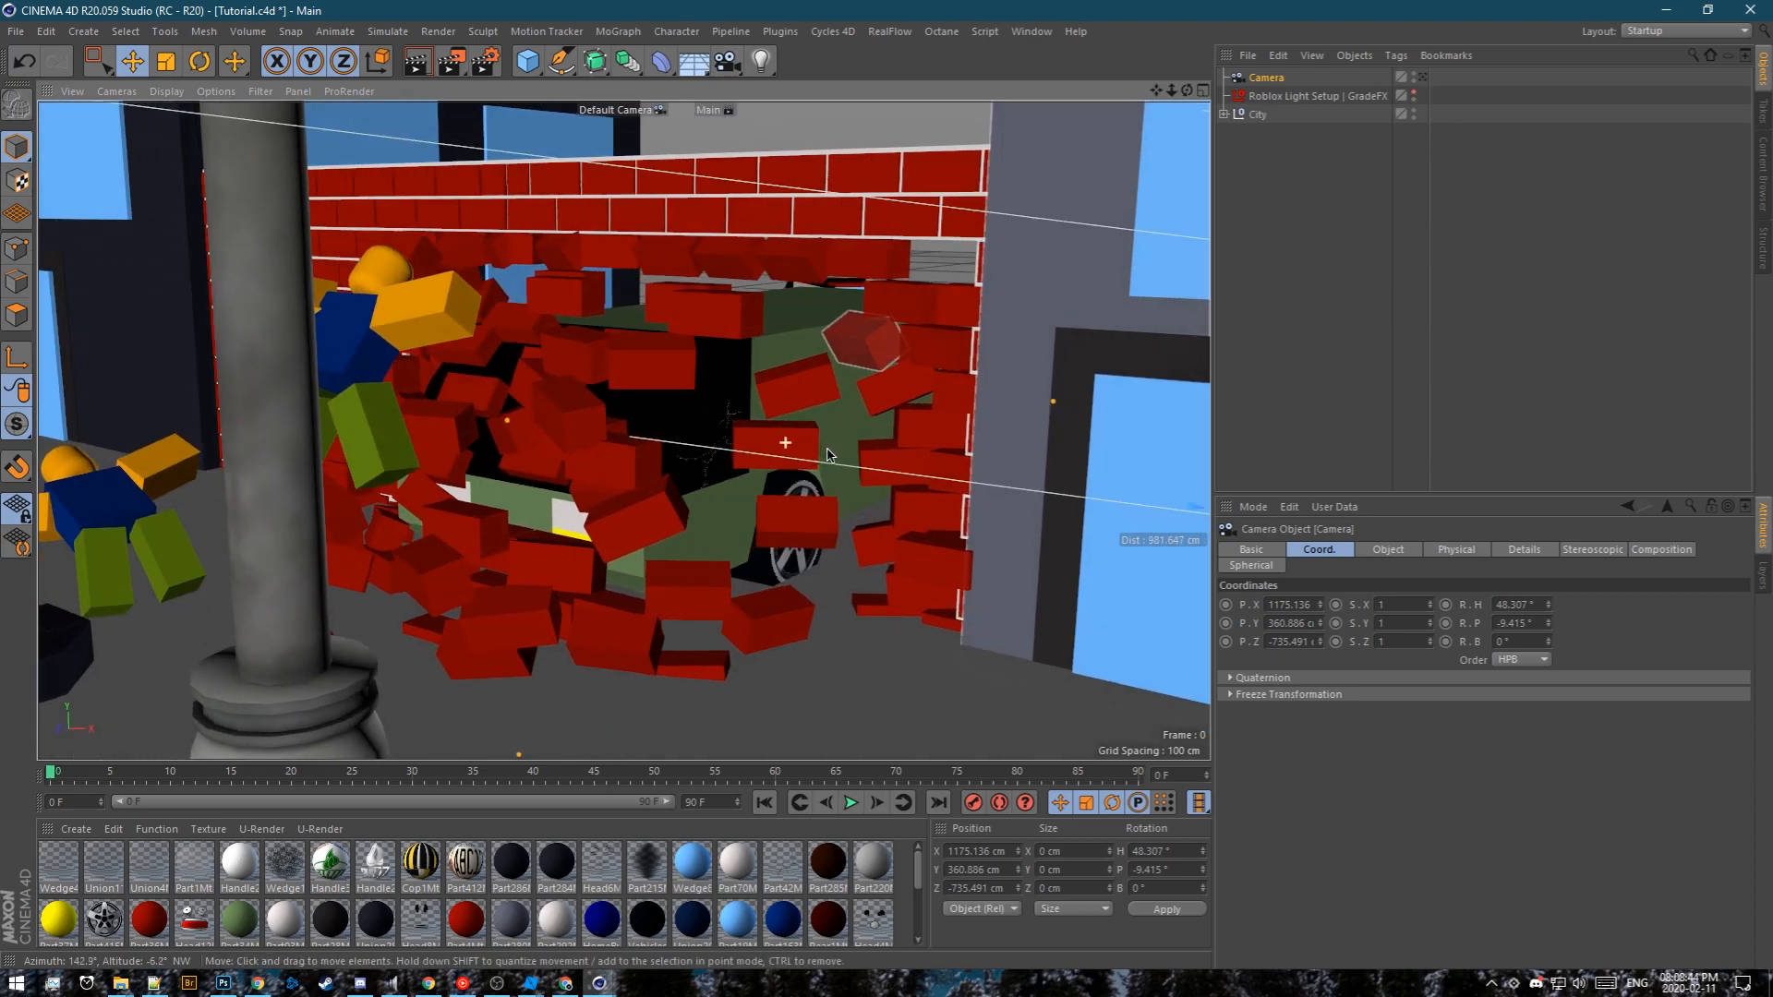
{"action": "right_click_drag", "start_coordinate": [785, 462], "coordinate": [591, 646], "text": "alt"}
{"action": "left_click_drag", "start_coordinate": [731, 486], "coordinate": [799, 503], "text": "alt"}
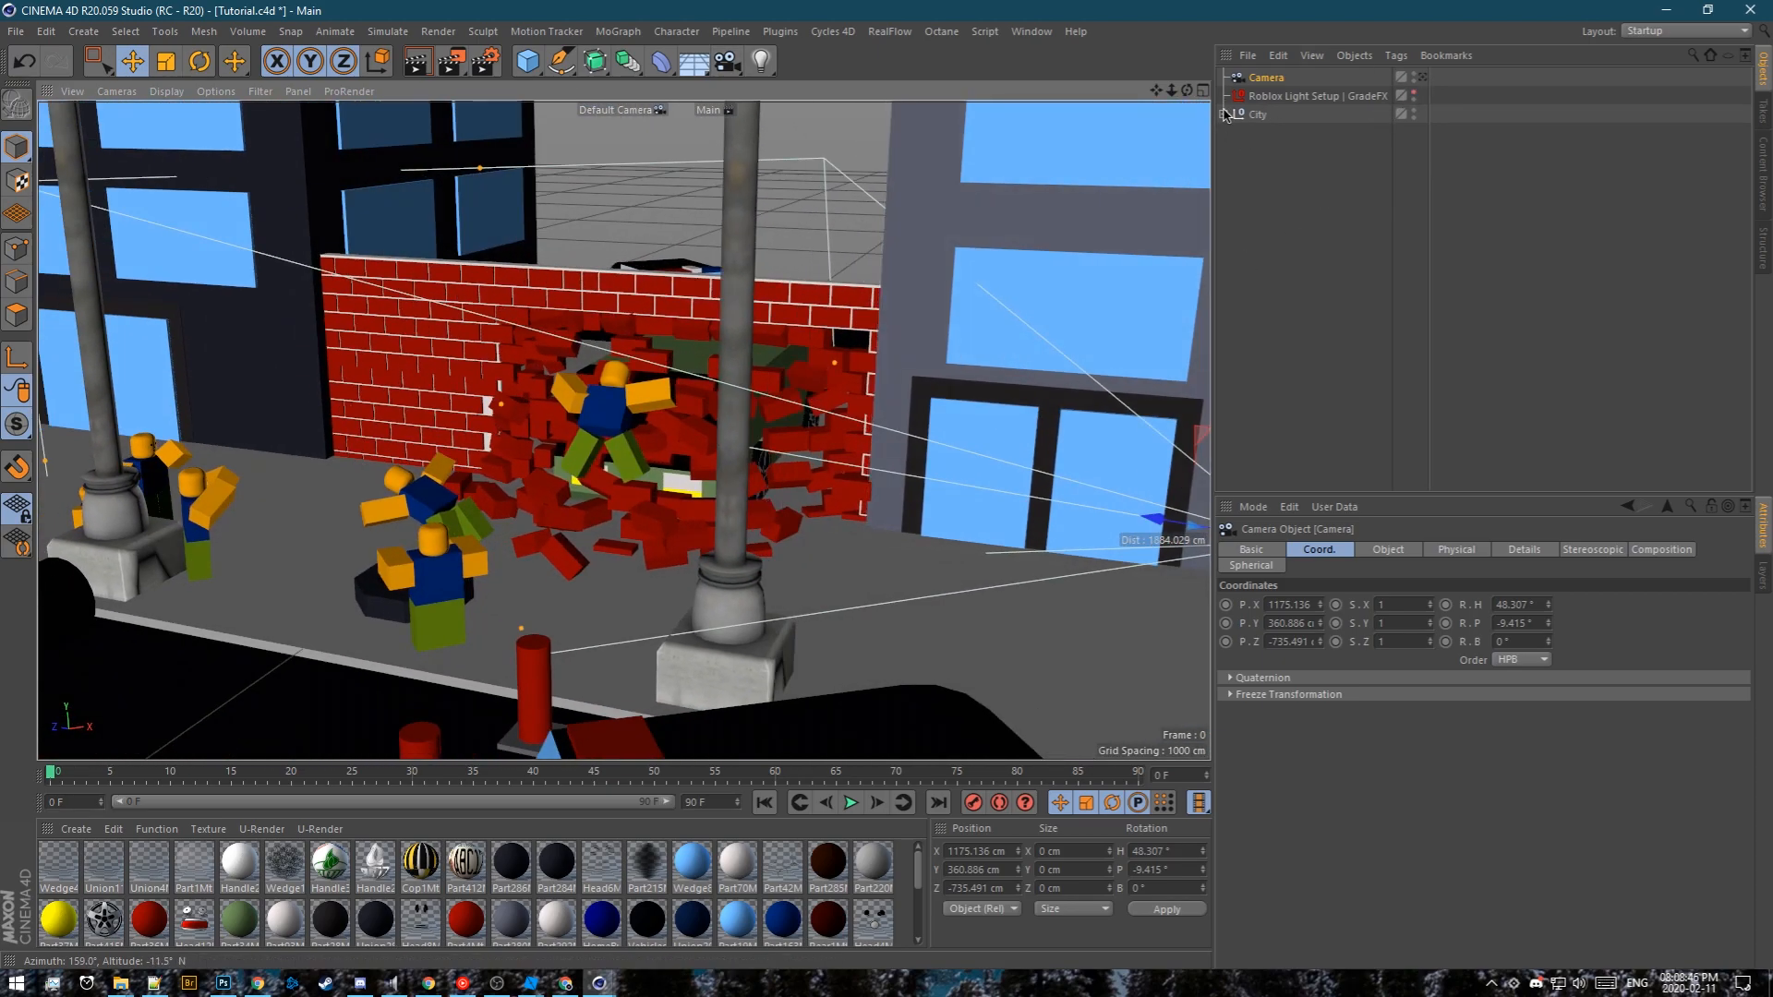
Look through the new camera, set its focal length to 70 mm and reframe it on the crashed car
{"action": "left_click", "coordinate": [1424, 78]}
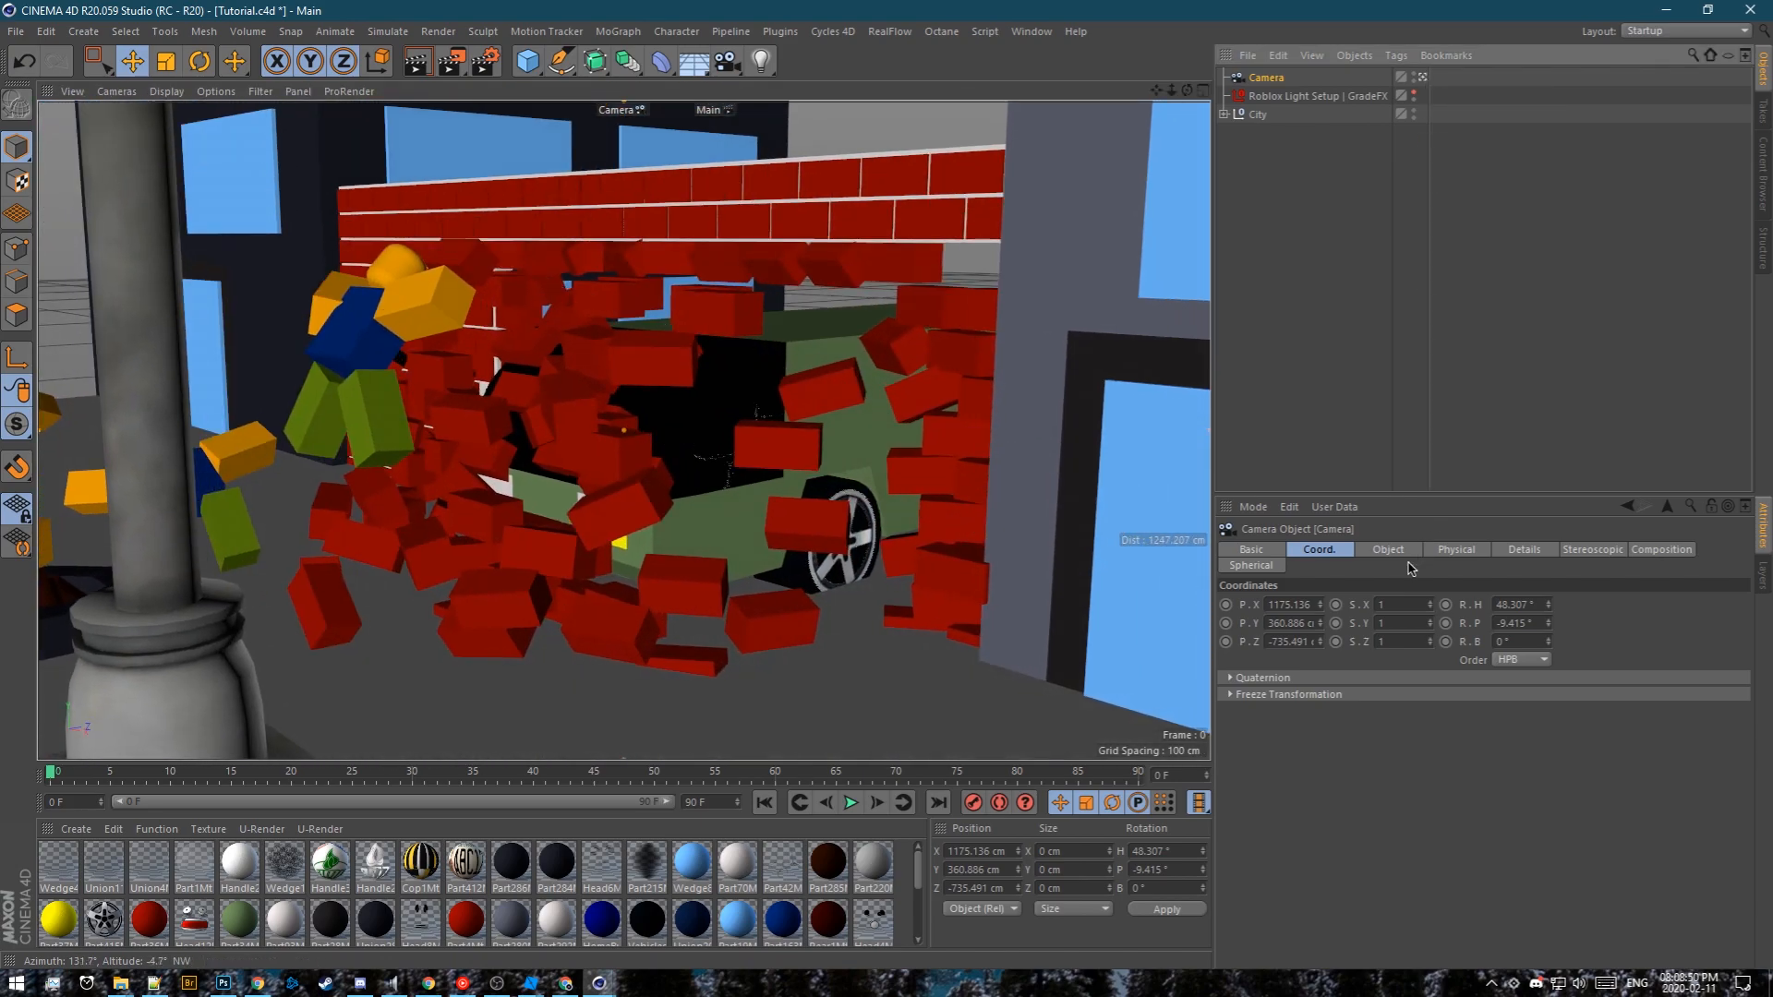
{"action": "left_click", "coordinate": [1393, 552]}
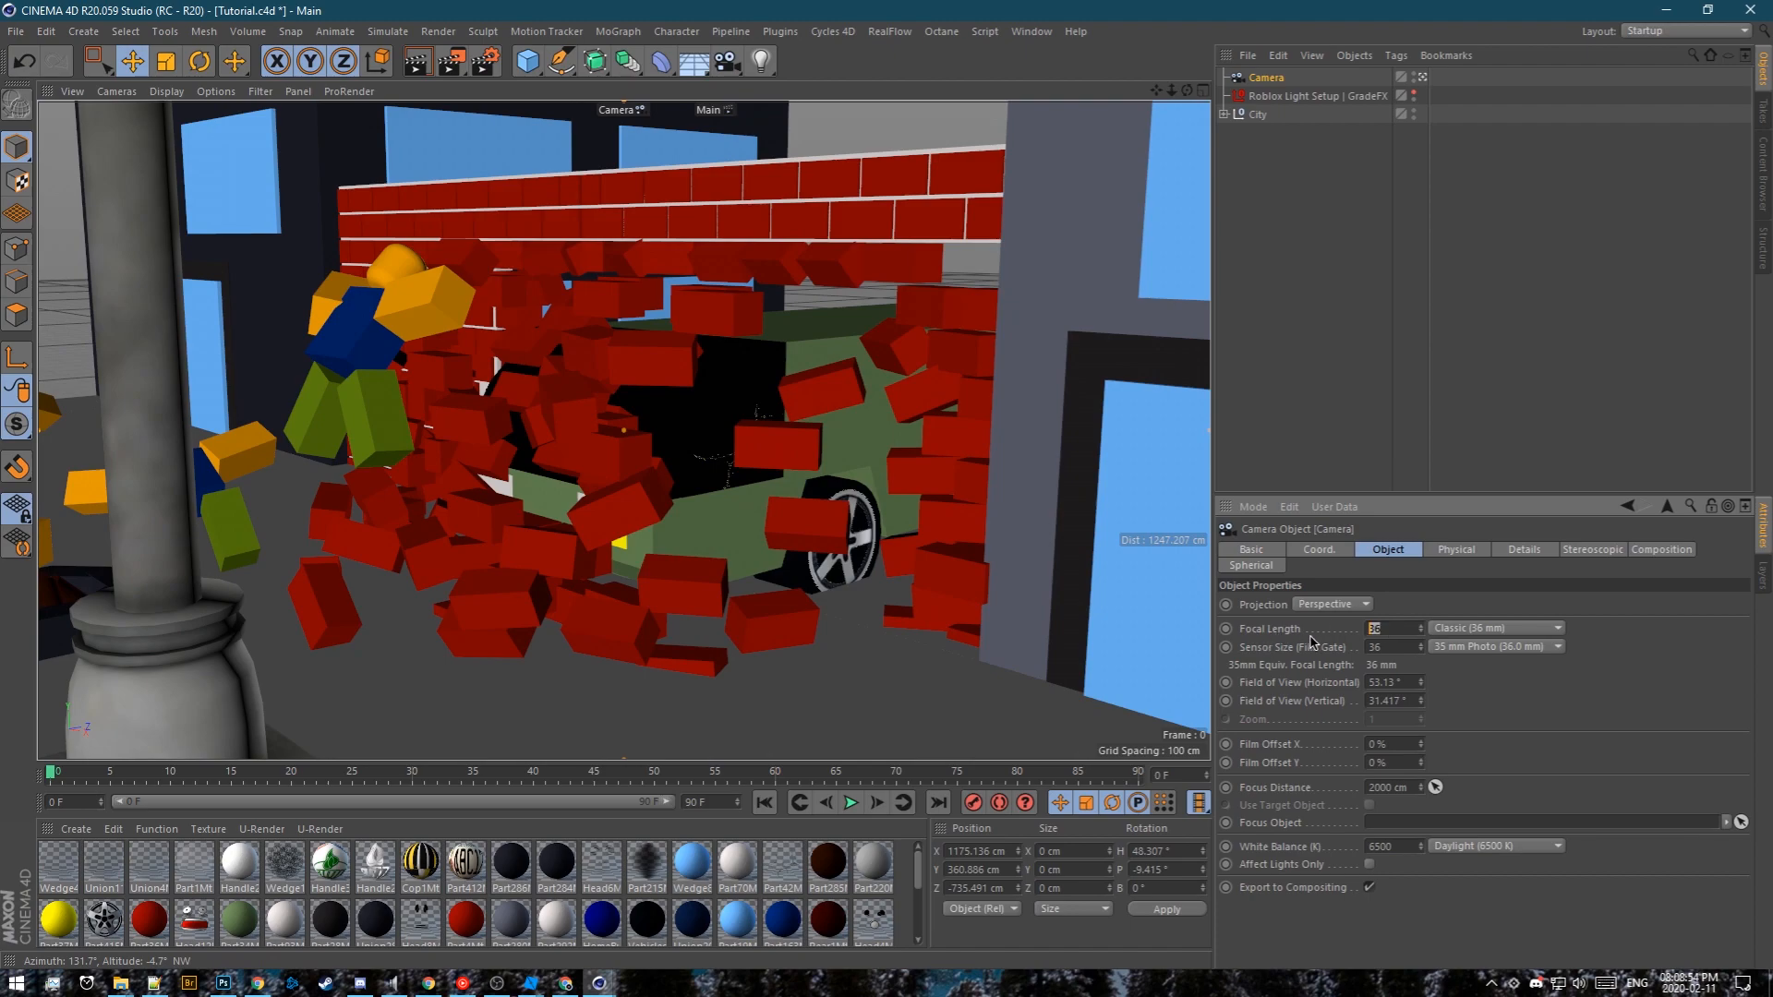
{"action": "key", "text": "Return"}
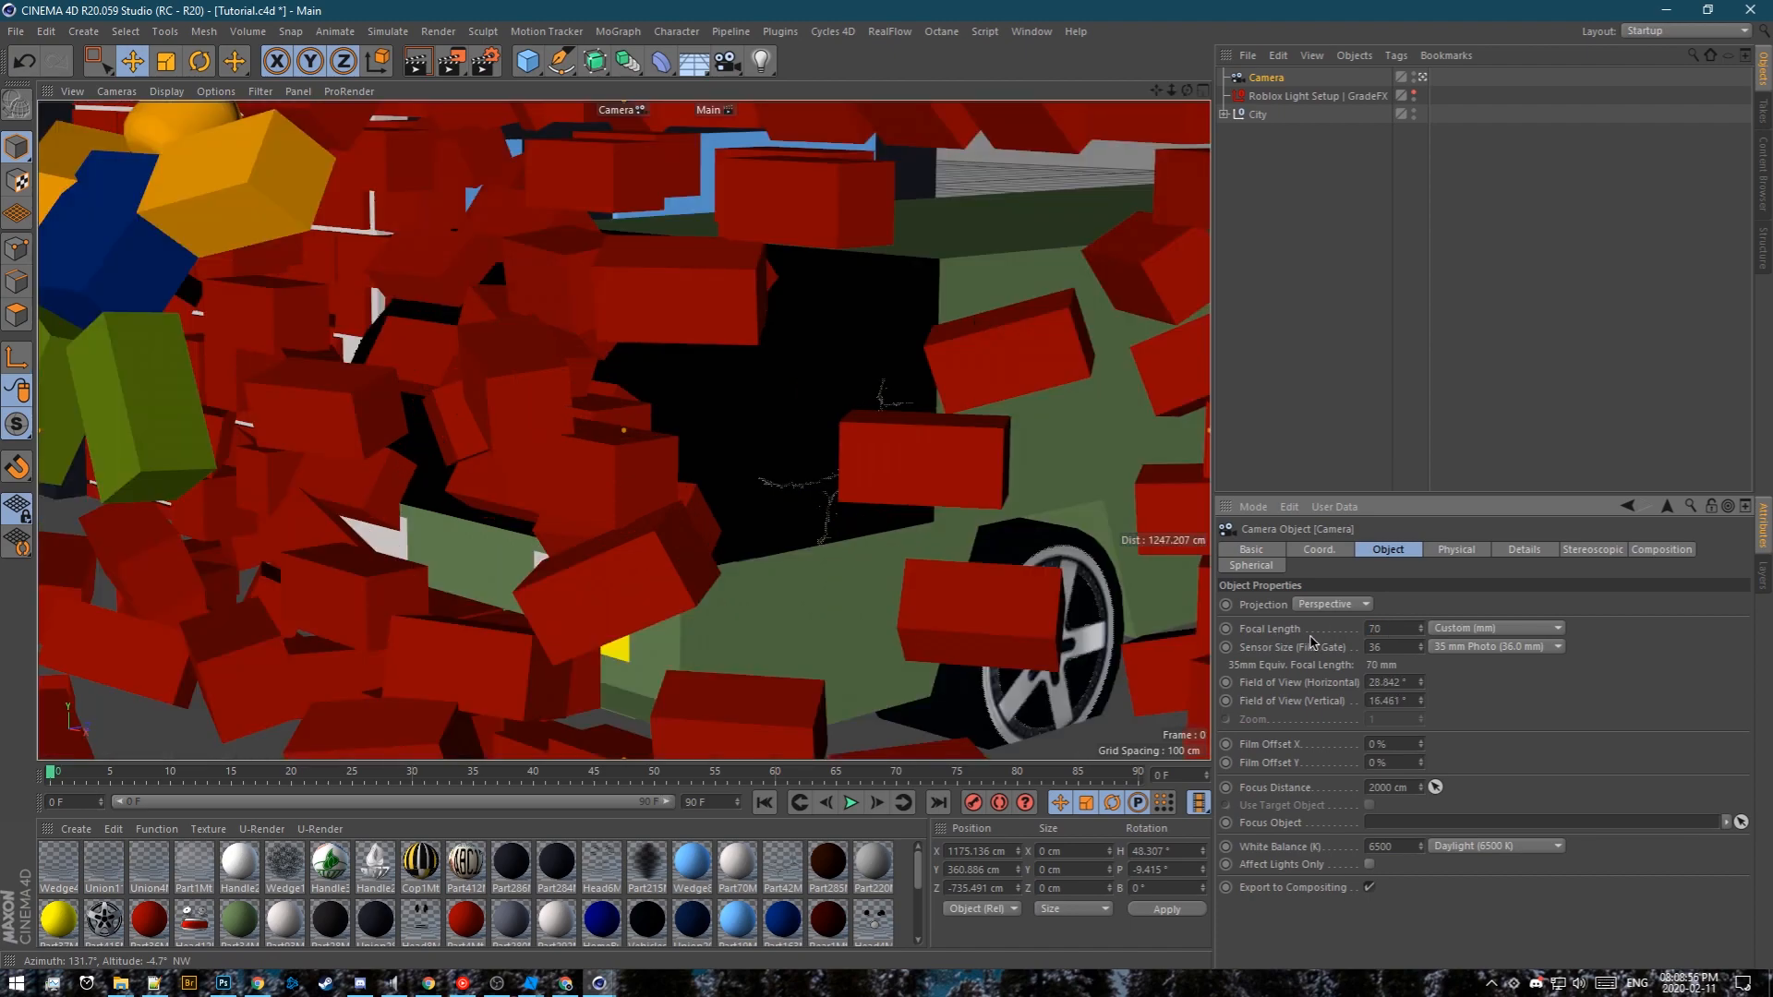
{"action": "scroll", "coordinate": [821, 450], "scroll_direction": "down", "scroll_amount": 4}
{"action": "left_click_drag", "start_coordinate": [805, 520], "coordinate": [686, 499], "text": "alt"}
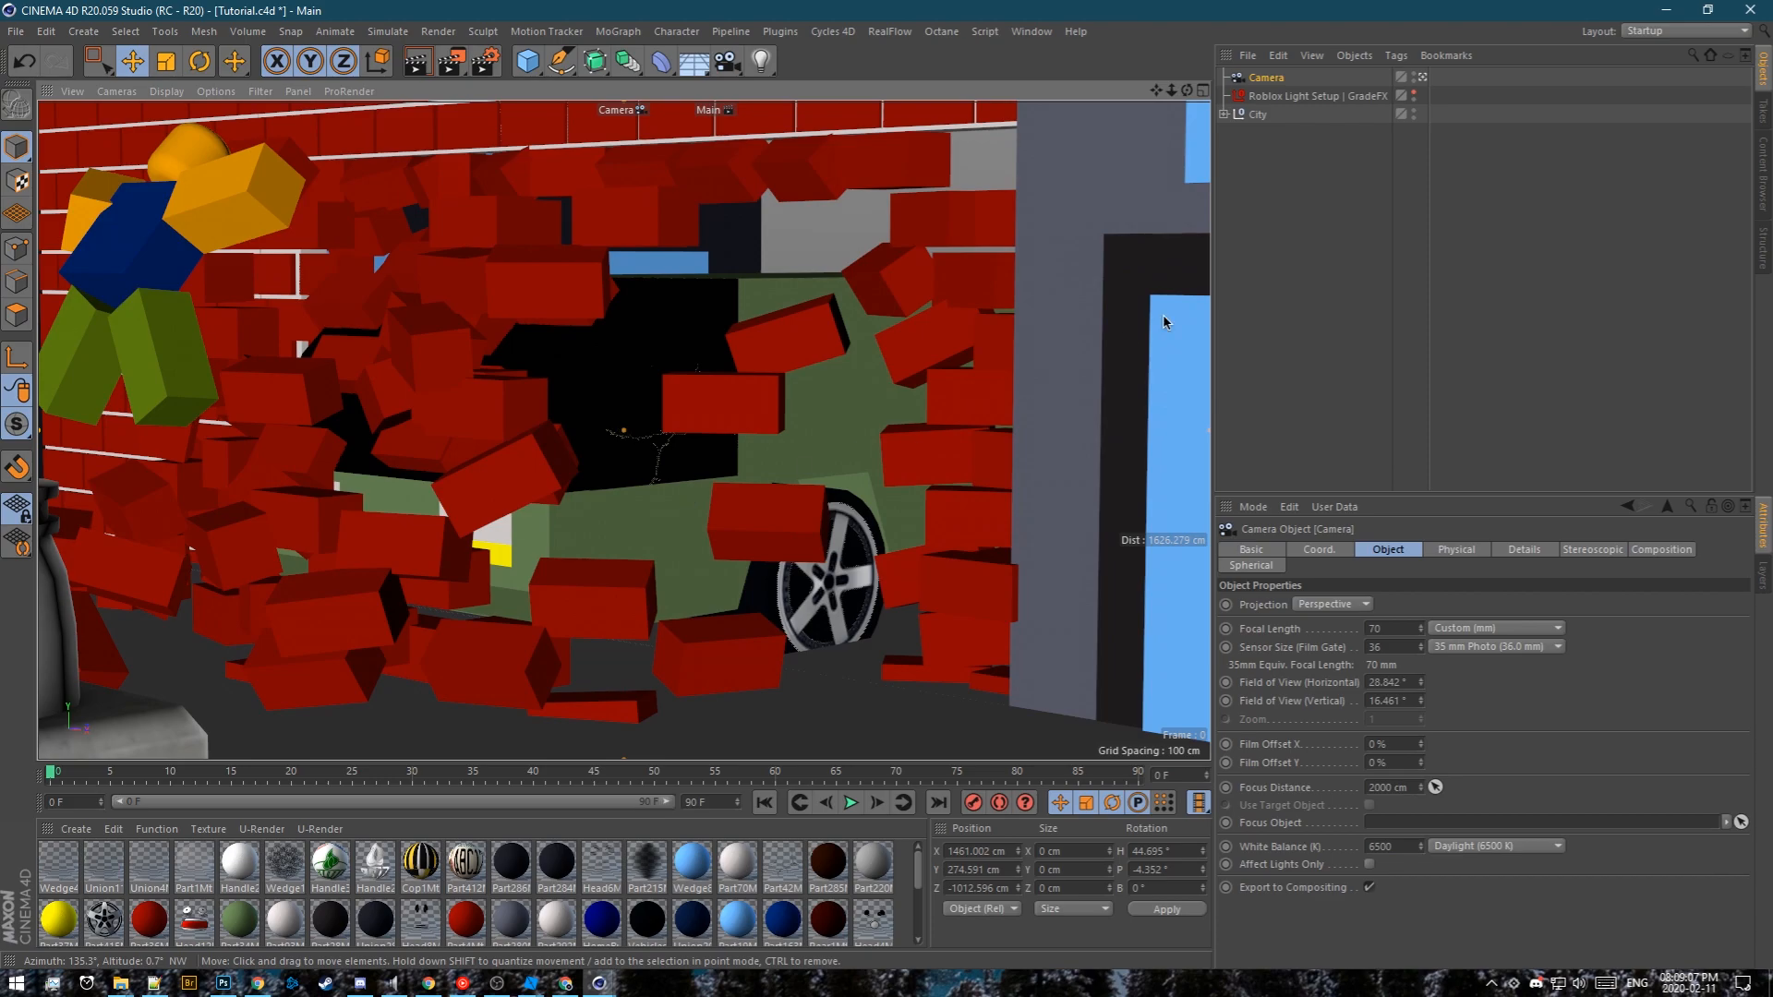
Leave the camera view and adjust the camera's focus distance while viewing it from outside
{"action": "left_click", "coordinate": [1423, 77]}
{"action": "left_click_drag", "start_coordinate": [702, 462], "coordinate": [887, 506], "text": "alt"}
{"action": "left_click_drag", "start_coordinate": [1420, 788], "coordinate": [1421, 715]}
{"action": "left_click", "coordinate": [1303, 352]}
{"action": "left_click_drag", "start_coordinate": [1011, 130], "coordinate": [858, 118], "text": "alt"}
Switch to the Untitled 1 project and copy the character's GradeFX rig
{"action": "left_click", "coordinate": [1032, 31]}
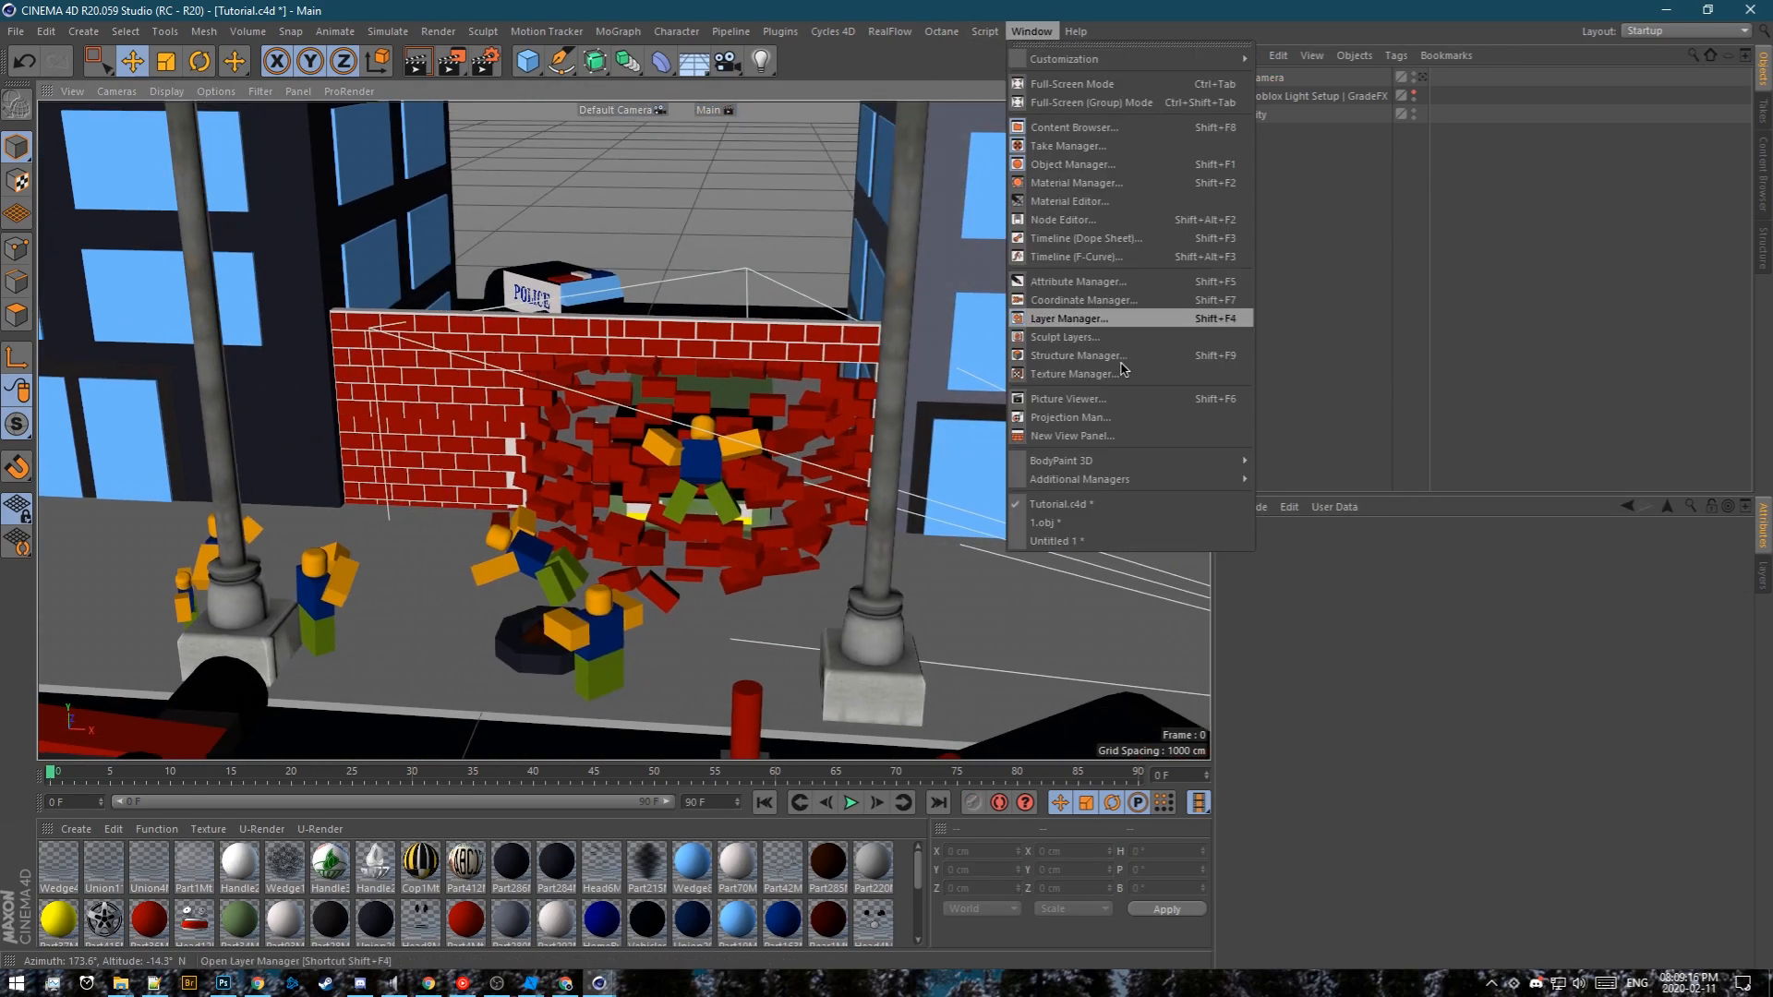
{"action": "left_click", "coordinate": [1057, 543]}
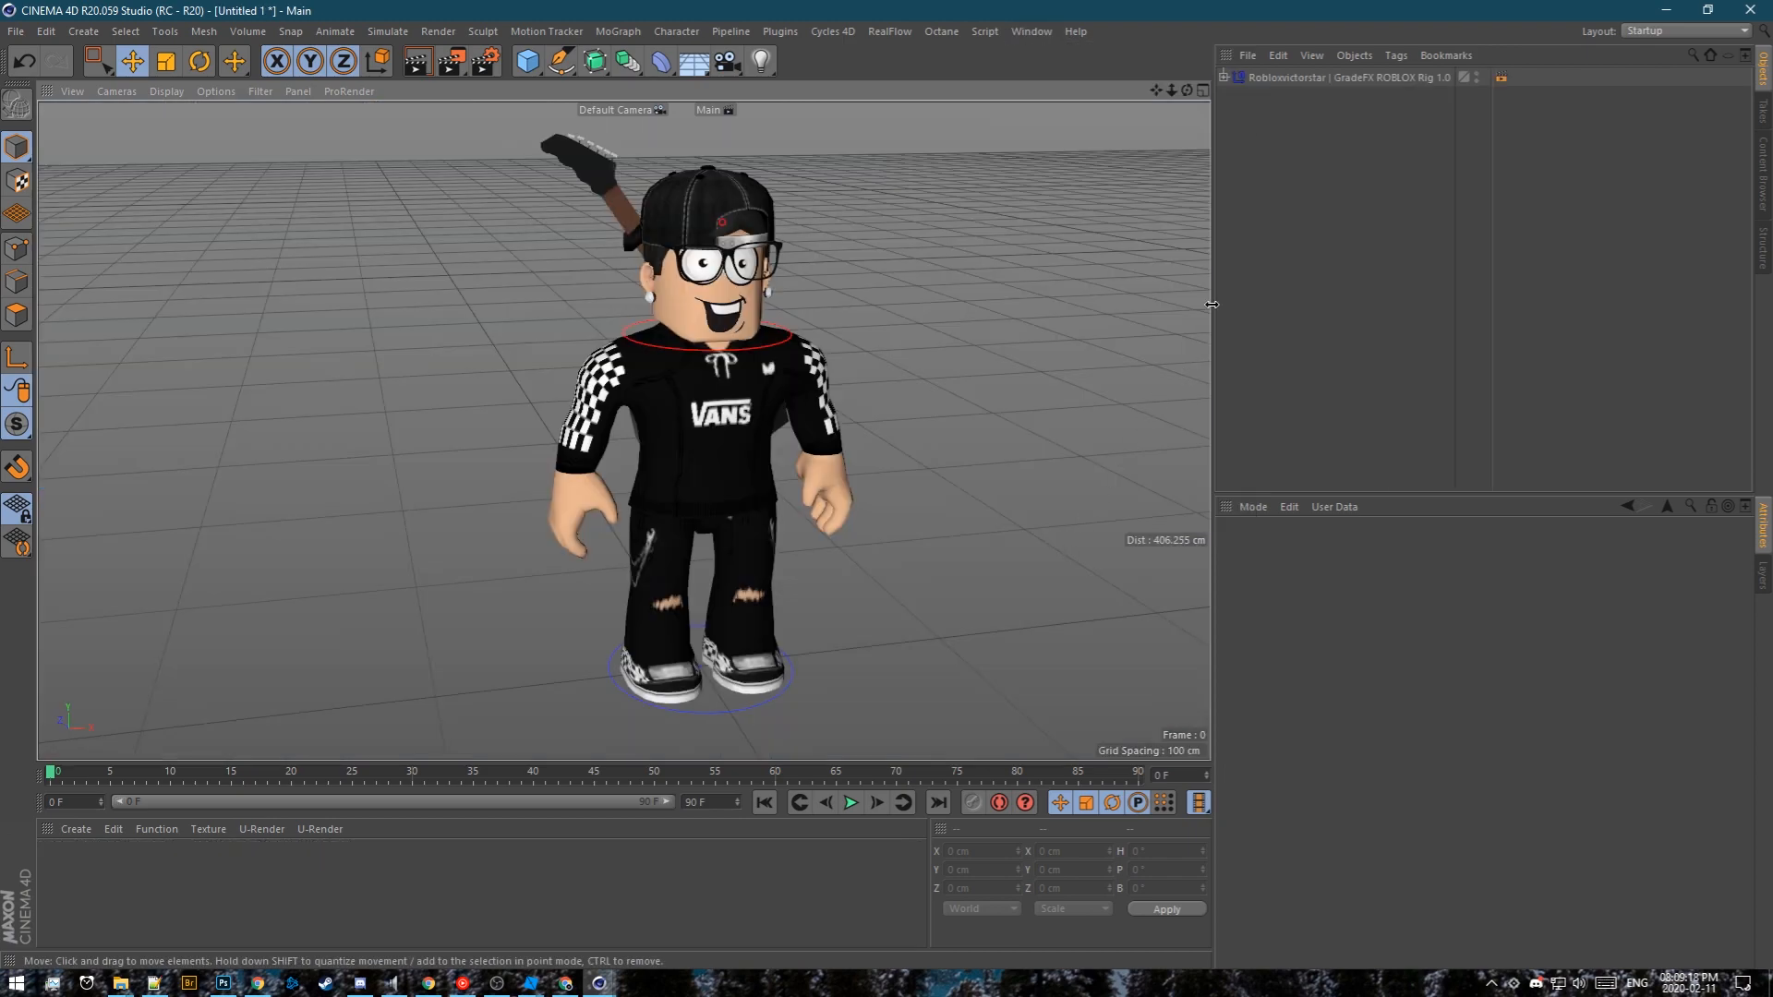
{"action": "left_click", "coordinate": [1280, 78]}
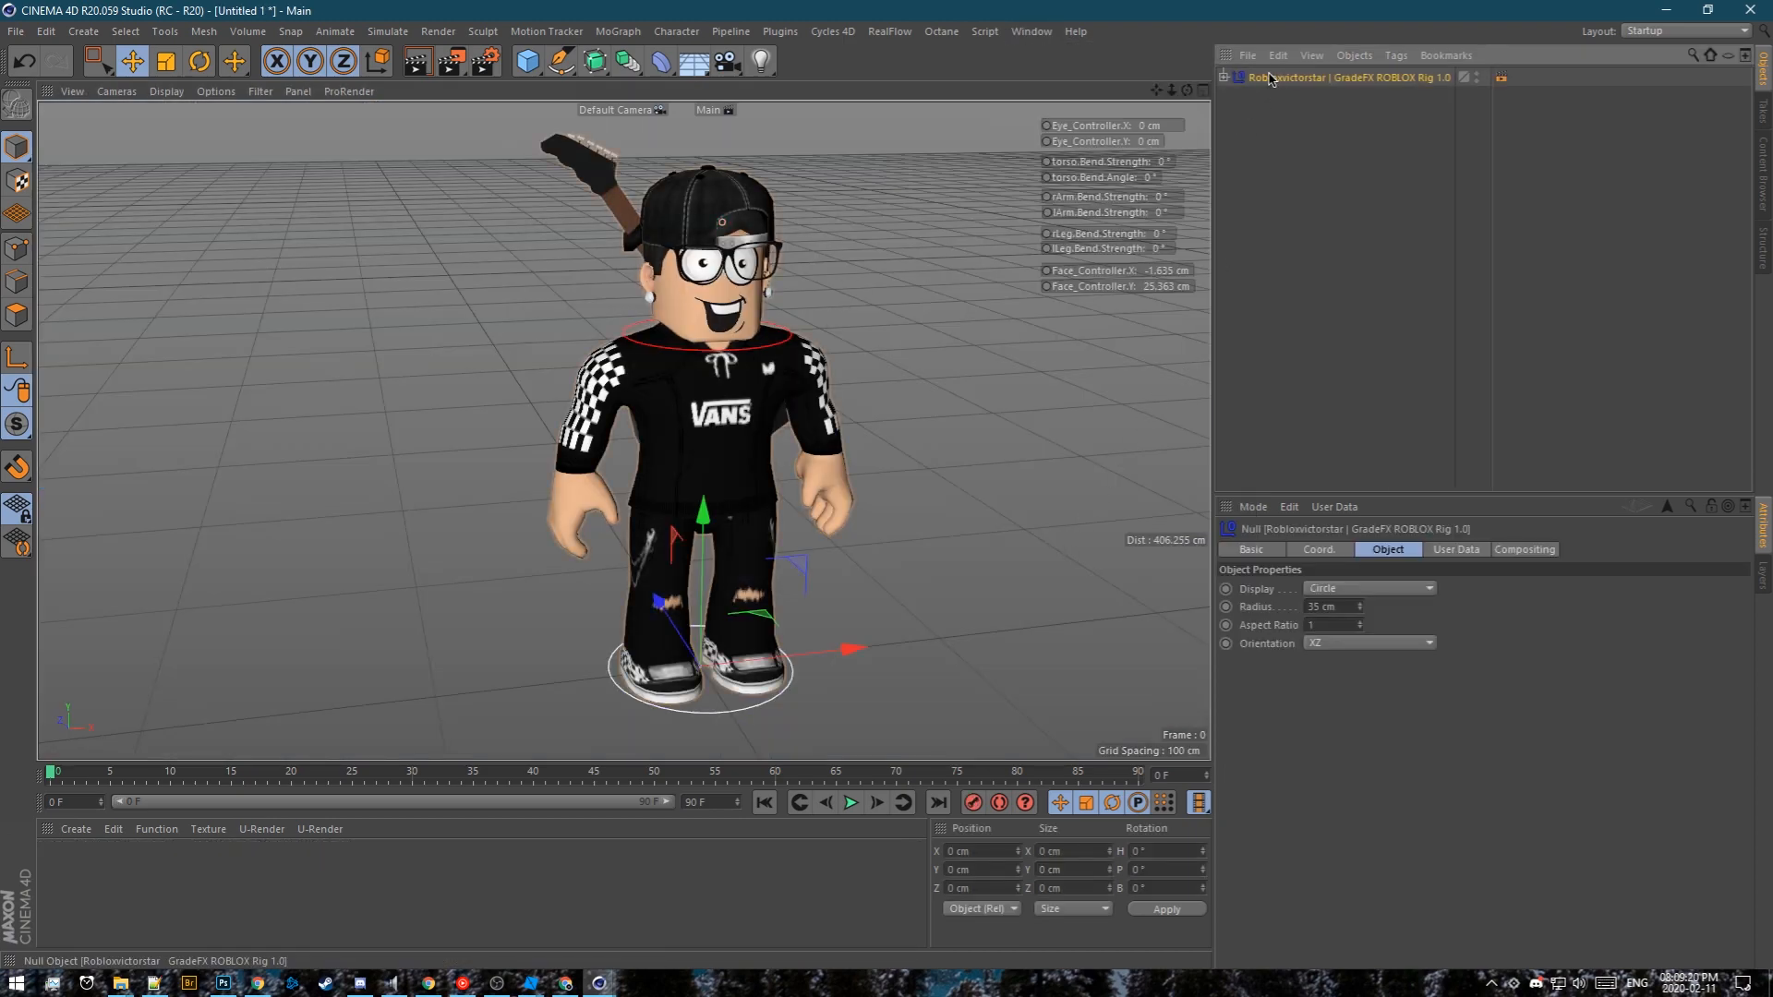
{"action": "left_click", "coordinate": [1279, 58]}
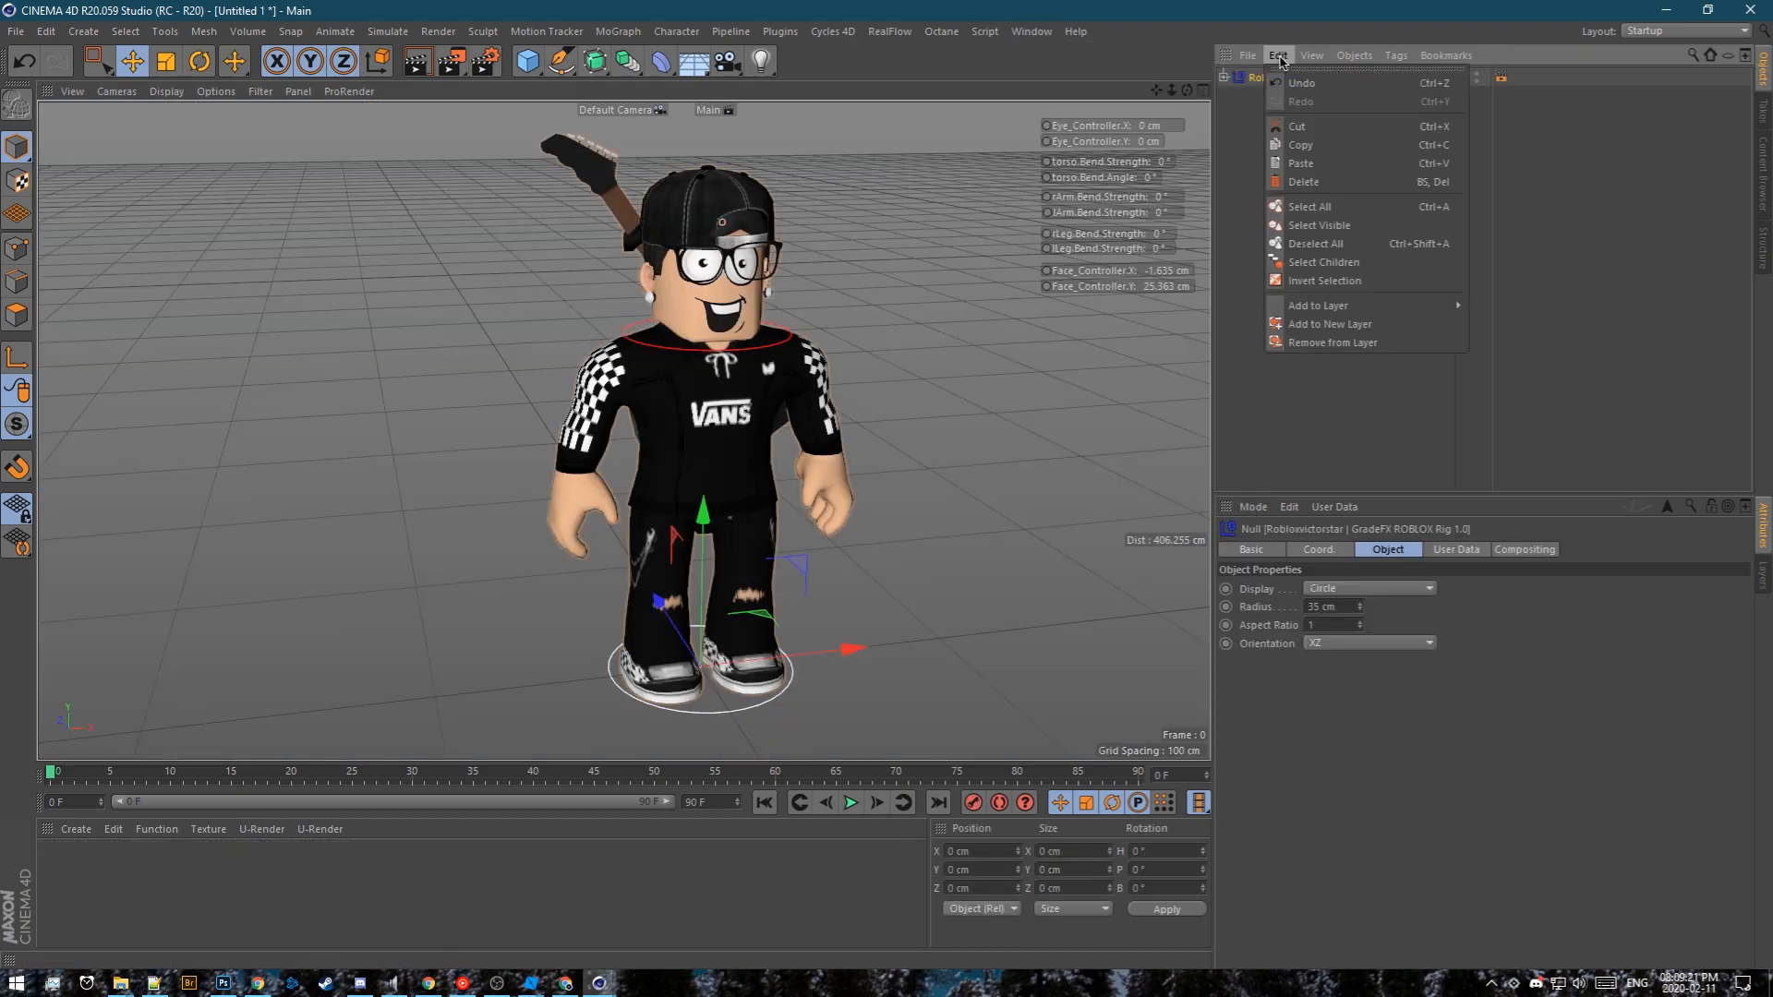
{"action": "left_click", "coordinate": [1301, 145]}
Paste the character rig into the Tutorial project, converting its texture paths to absolute paths
{"action": "left_click", "coordinate": [1032, 31]}
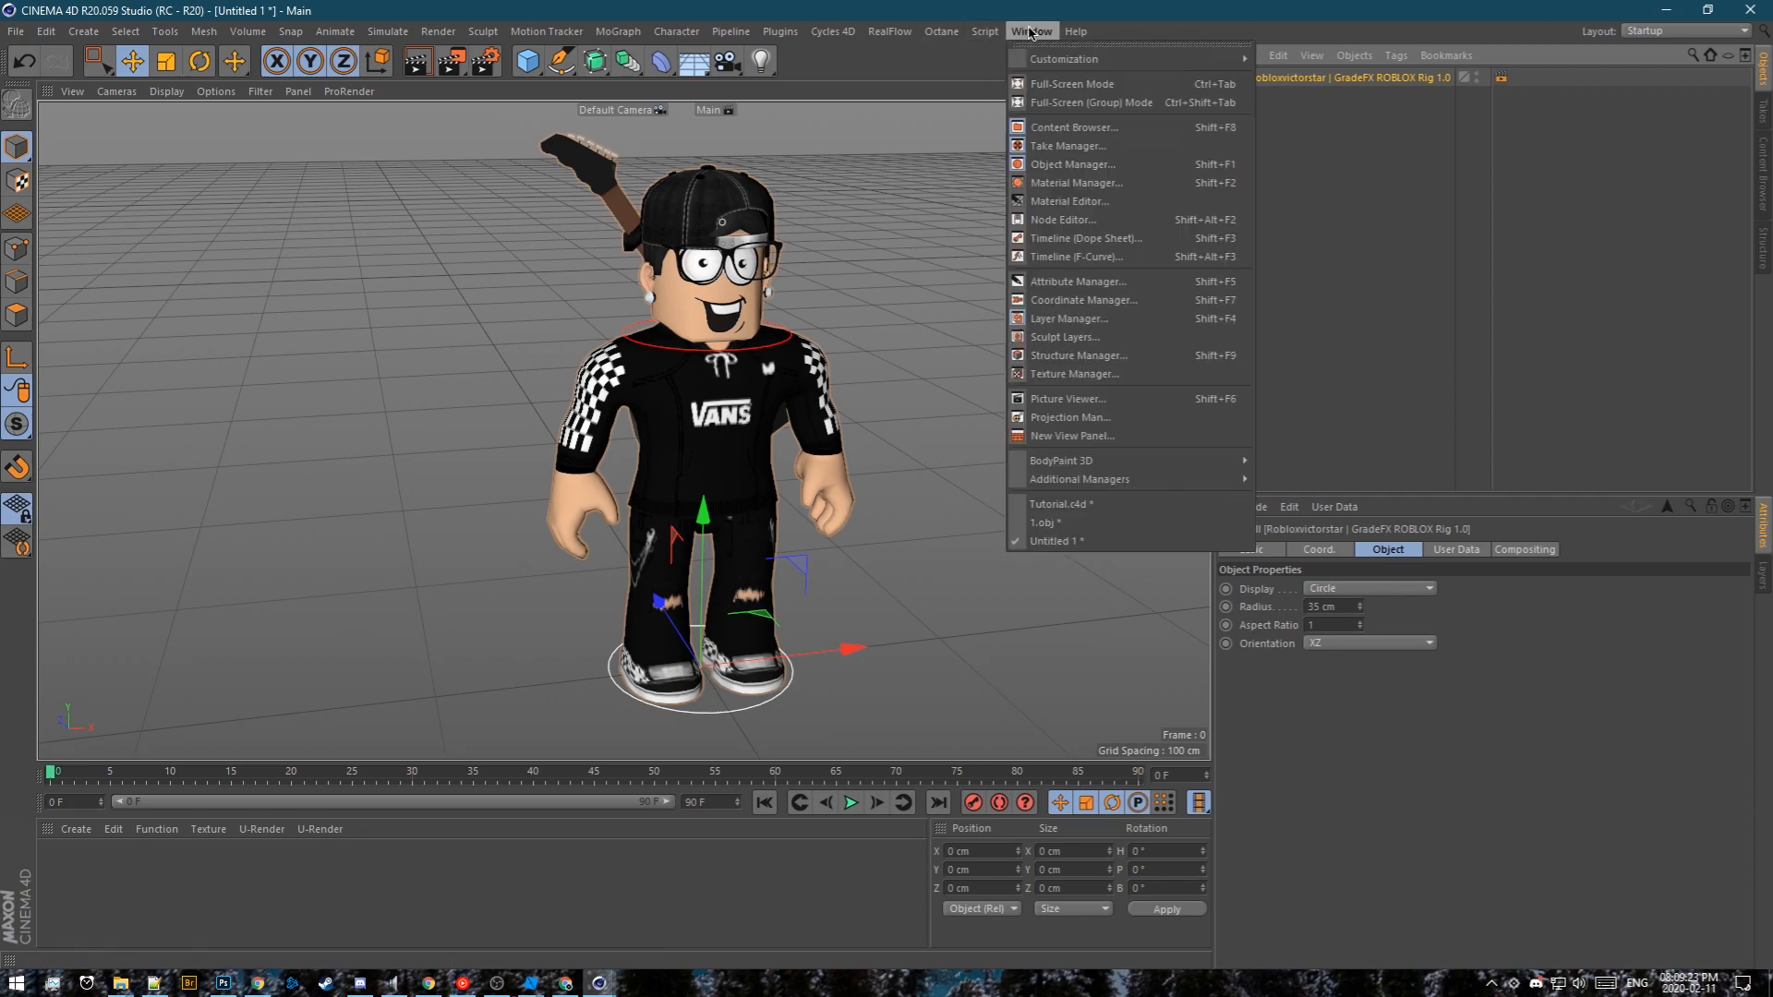
{"action": "left_click", "coordinate": [1063, 504]}
{"action": "left_click", "coordinate": [1278, 56]}
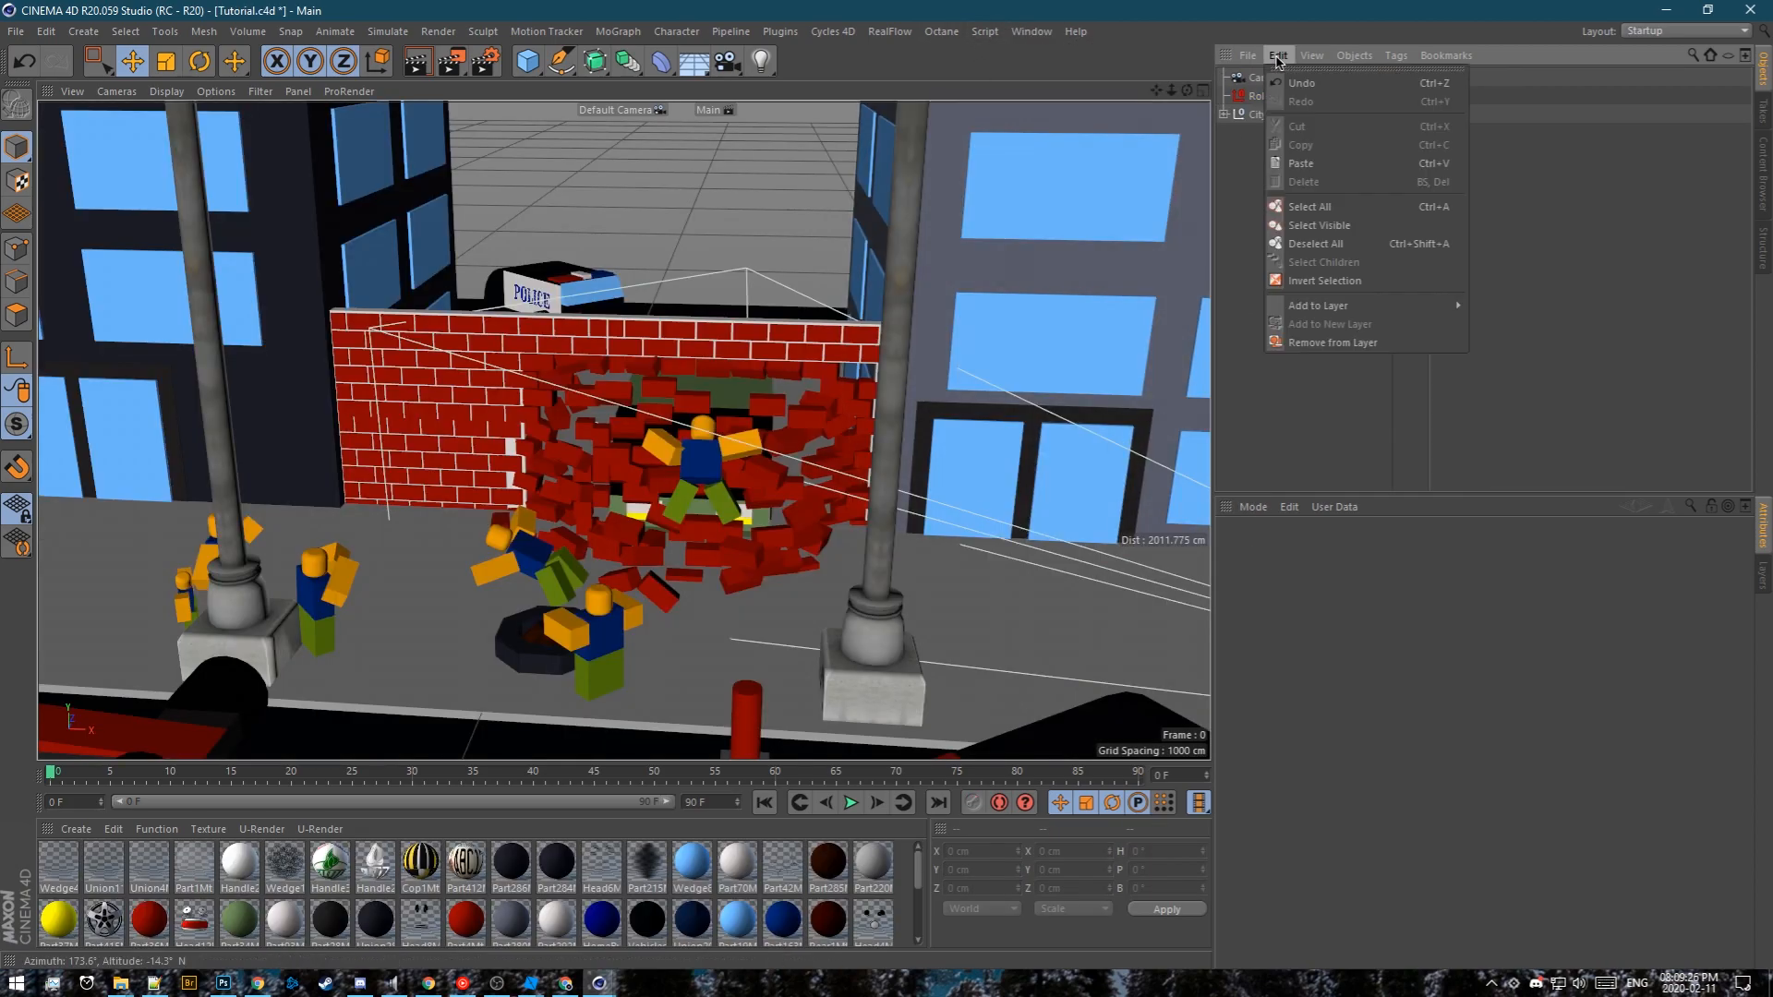
{"action": "left_click", "coordinate": [1300, 145]}
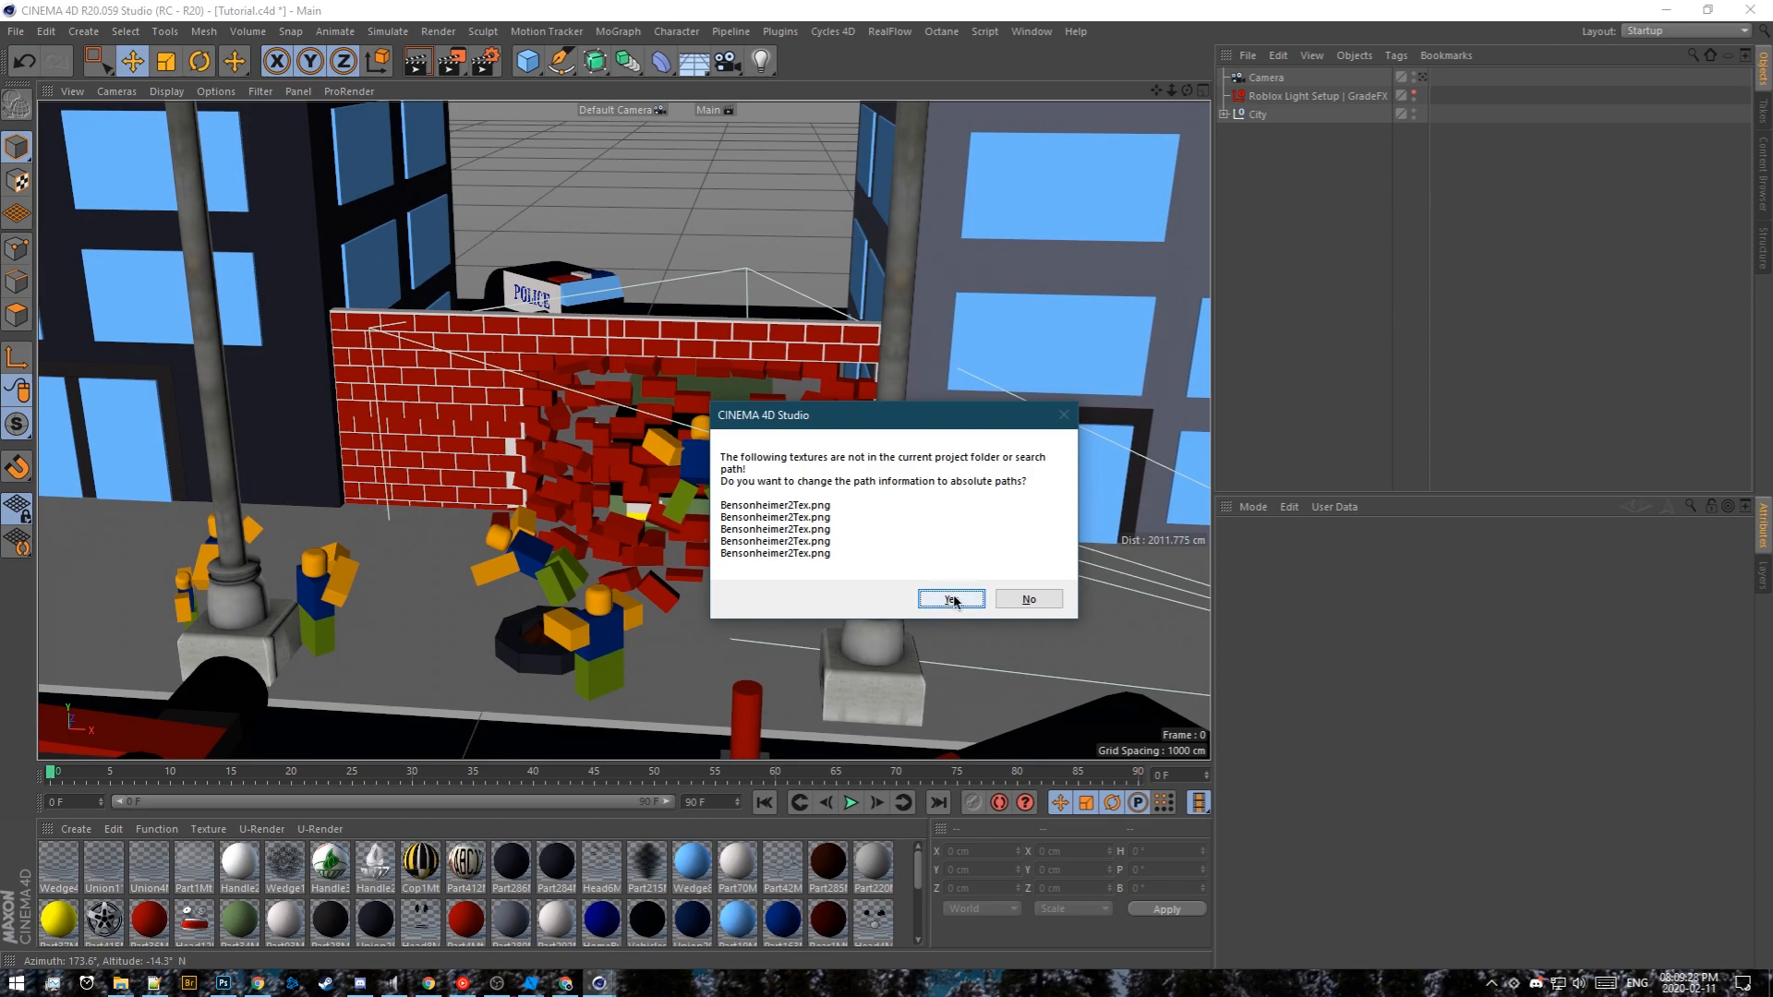
{"action": "left_click", "coordinate": [953, 601]}
Move the character rig in front of the broken wall, to about X 648 cm and Z -59 cm
{"action": "mouse_move", "coordinate": [933, 591]}
{"action": "left_mouse_down", "text": "alt"}
{"action": "mouse_move", "coordinate": [716, 531]}
{"action": "mouse_move", "coordinate": [882, 642]}
{"action": "mouse_move", "coordinate": [924, 591]}
{"action": "left_mouse_up", "text": "alt"}
{"action": "scroll", "coordinate": [1043, 481], "scroll_direction": "up", "scroll_amount": 3}
{"action": "left_click_drag", "start_coordinate": [1044, 481], "coordinate": [896, 476], "text": "alt"}
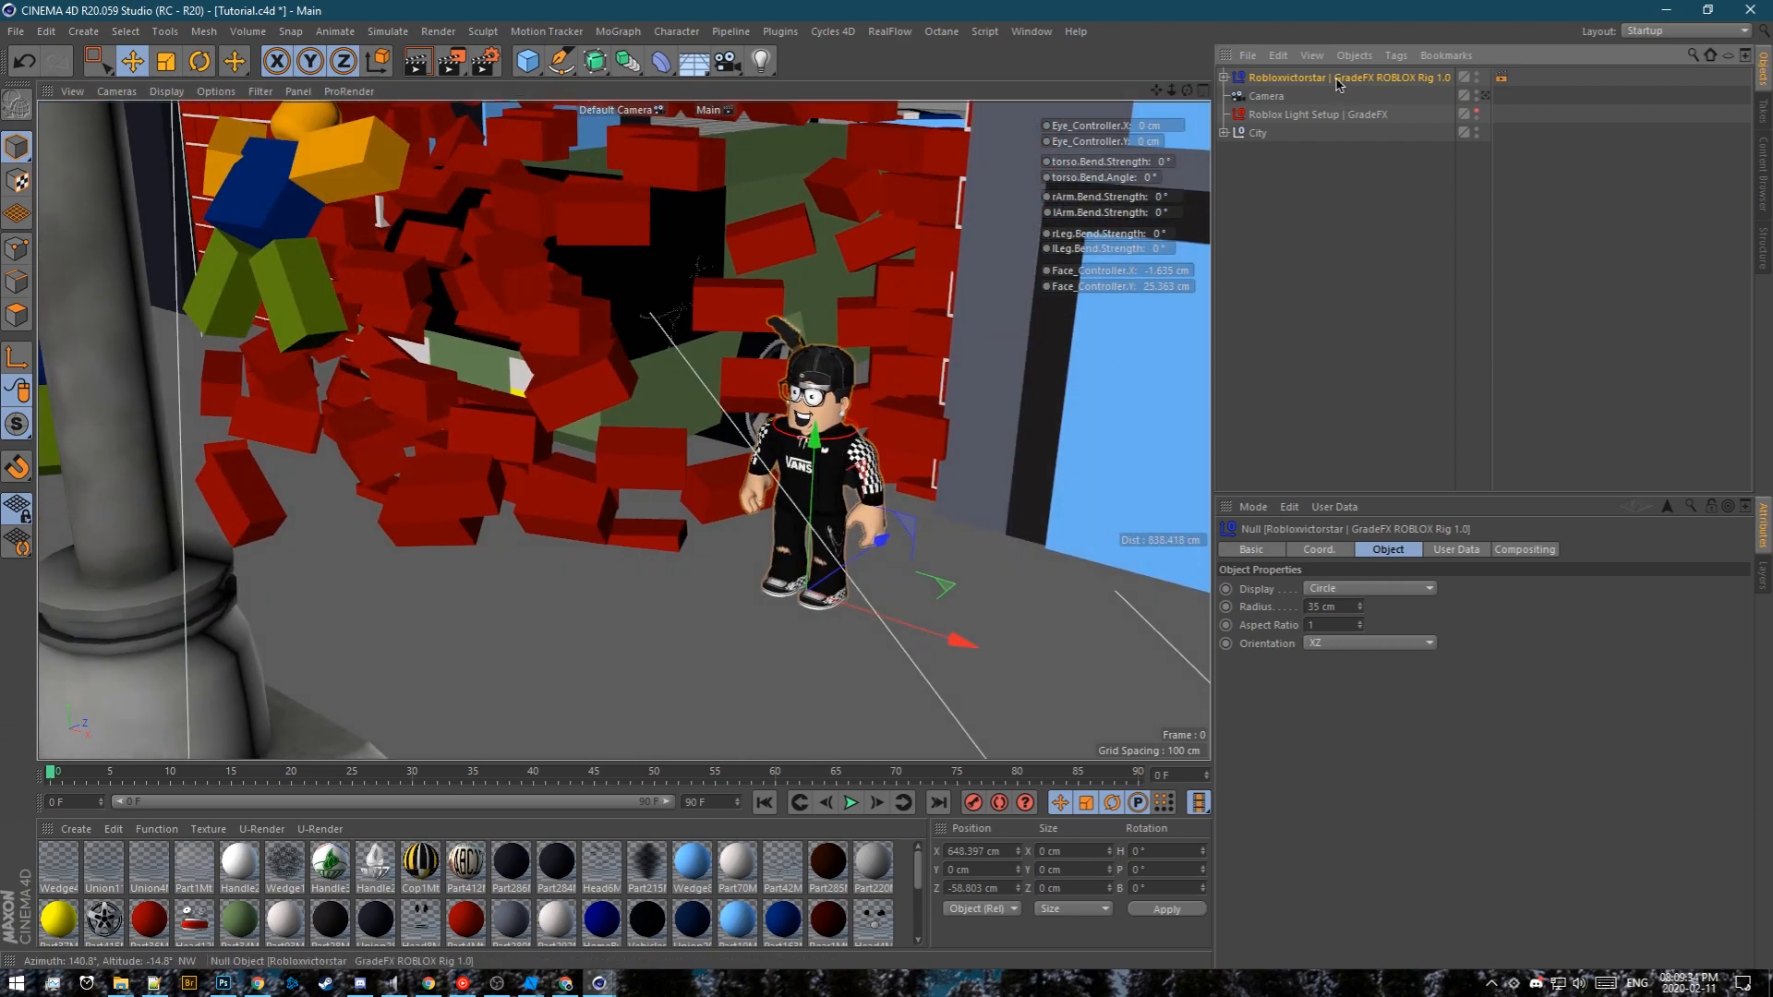
Set the character rig's Size to 160% and move it to about X 721 cm and Z -158 cm
{"action": "left_click", "coordinate": [1457, 550]}
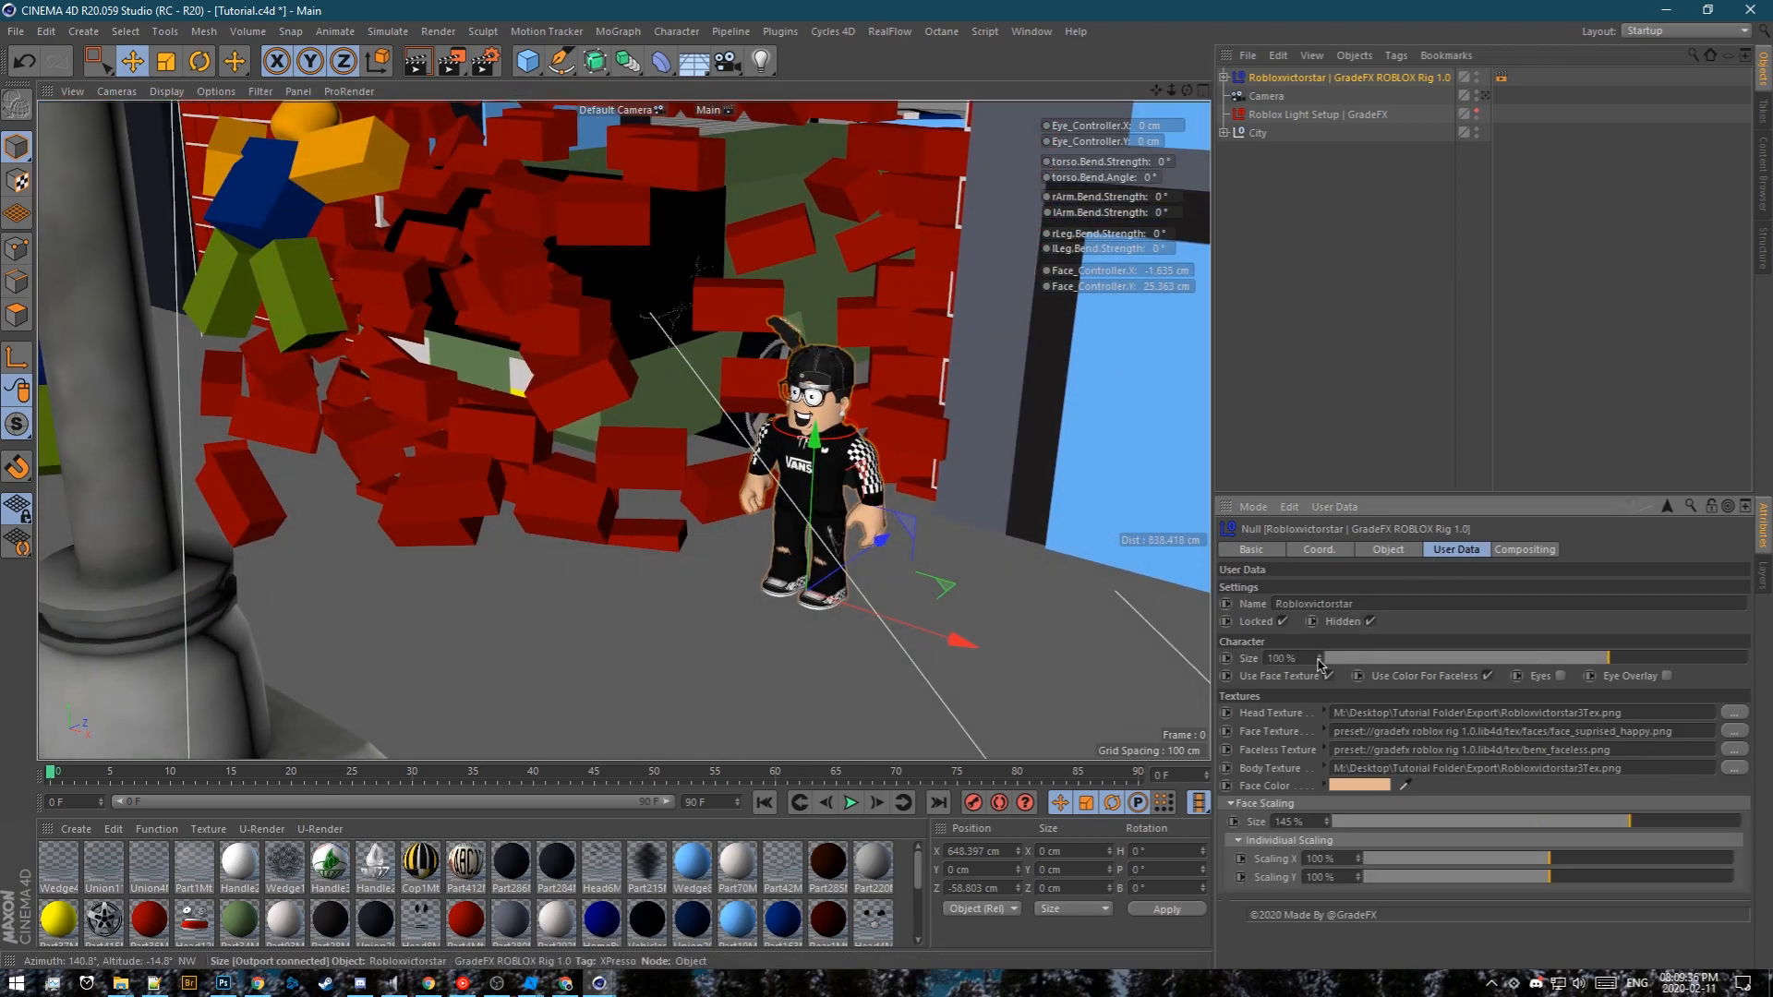
{"action": "left_click_drag", "start_coordinate": [1319, 663], "coordinate": [1326, 651]}
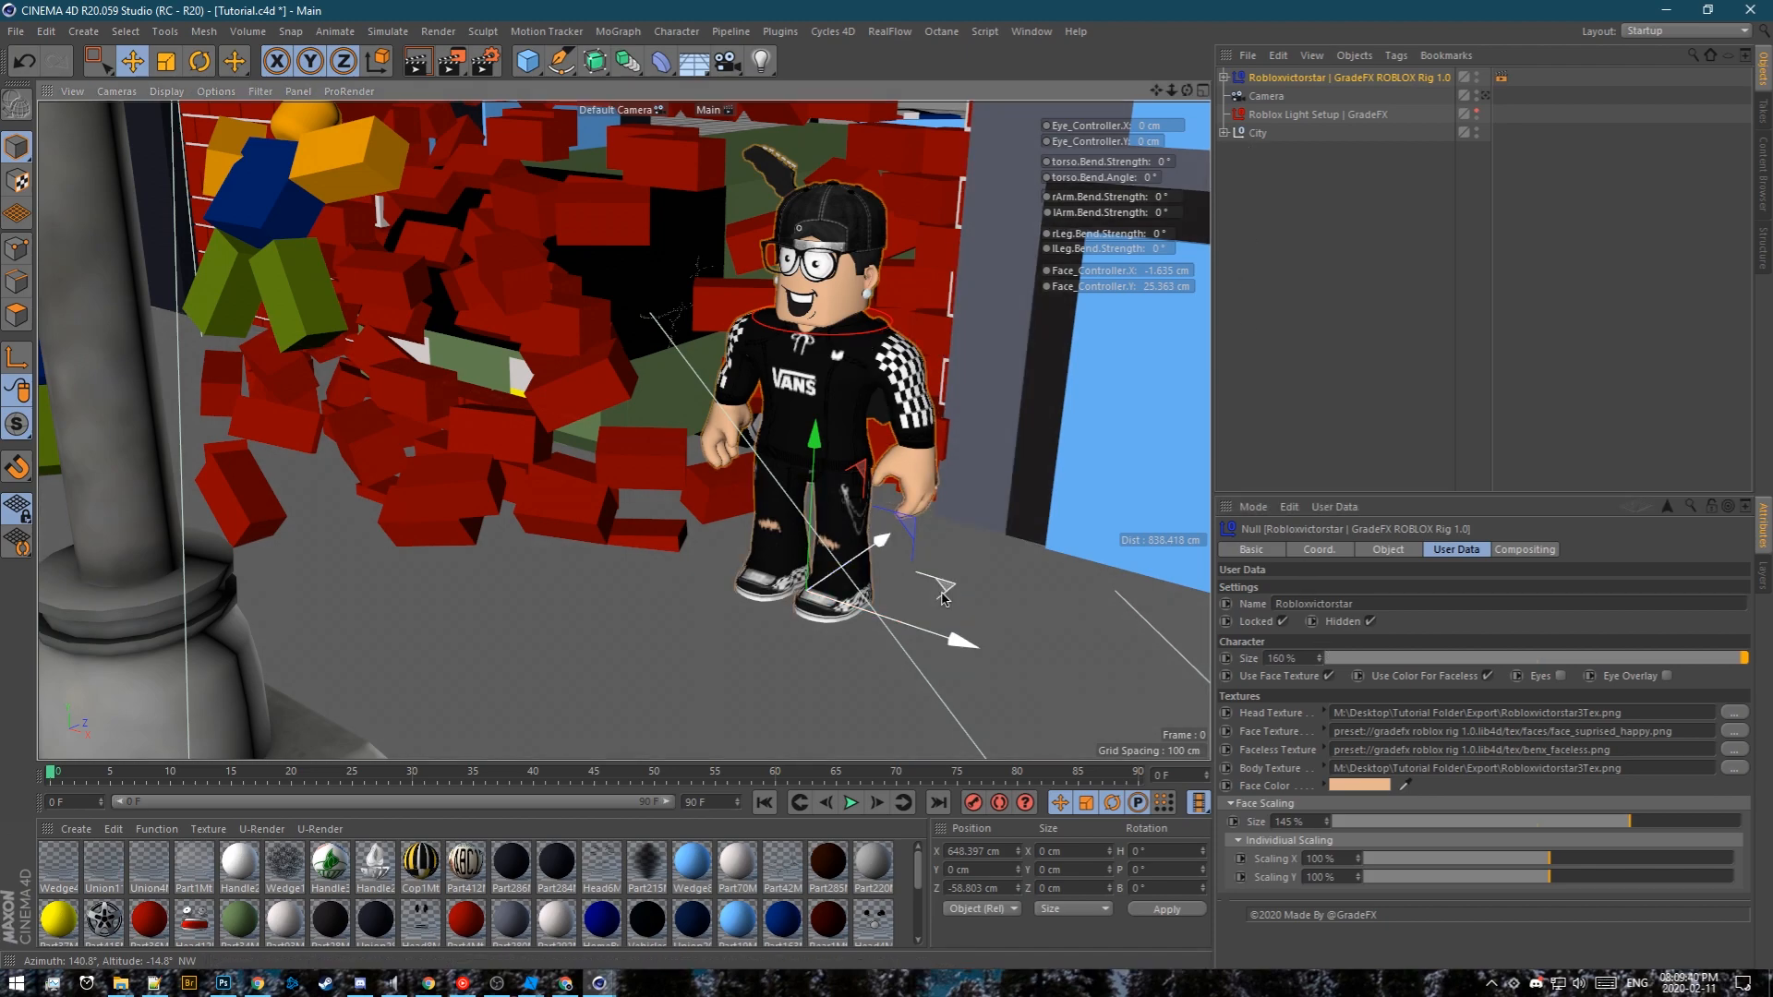
{"action": "left_click_drag", "start_coordinate": [943, 598], "coordinate": [937, 647]}
Turn the character's torso, then raise and rotate the right arm to about H 1.6°, P 41.4° and B 15.5°
{"action": "scroll", "coordinate": [923, 647], "scroll_direction": "up", "scroll_amount": 5}
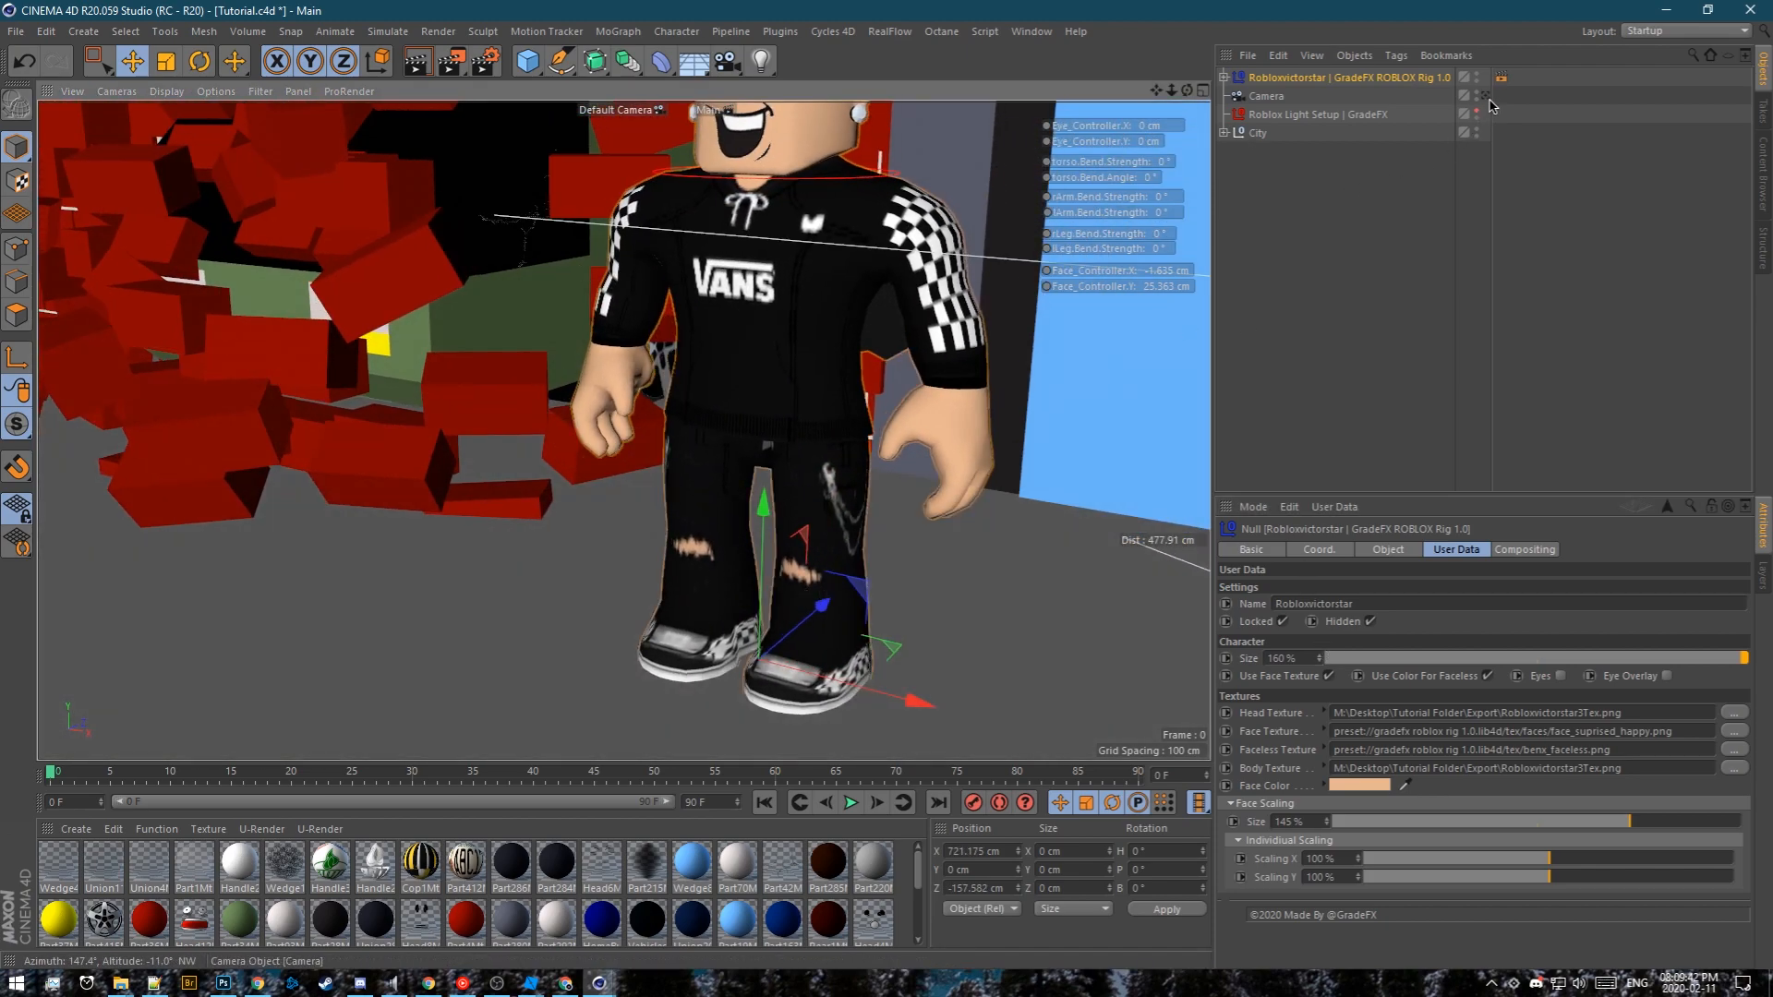
{"action": "scroll", "coordinate": [722, 404], "scroll_direction": "down", "scroll_amount": 3}
{"action": "scroll", "coordinate": [706, 362], "scroll_direction": "up", "scroll_amount": 3}
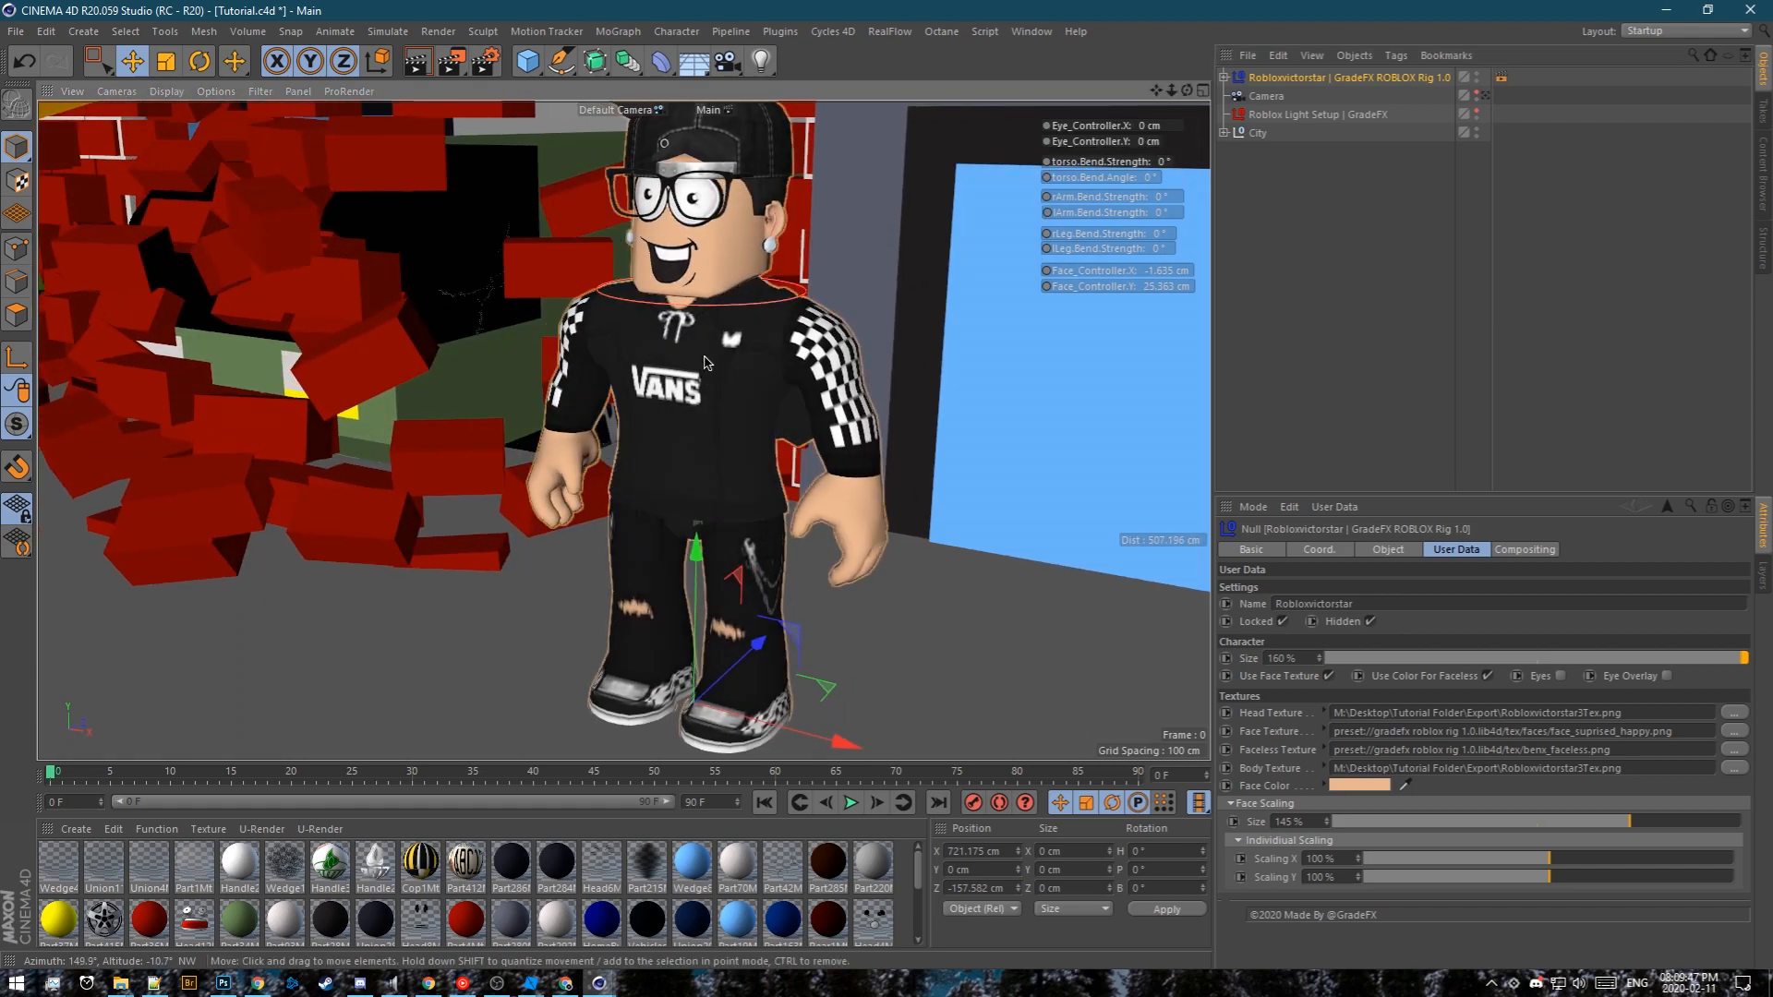
{"action": "left_click", "coordinate": [708, 368]}
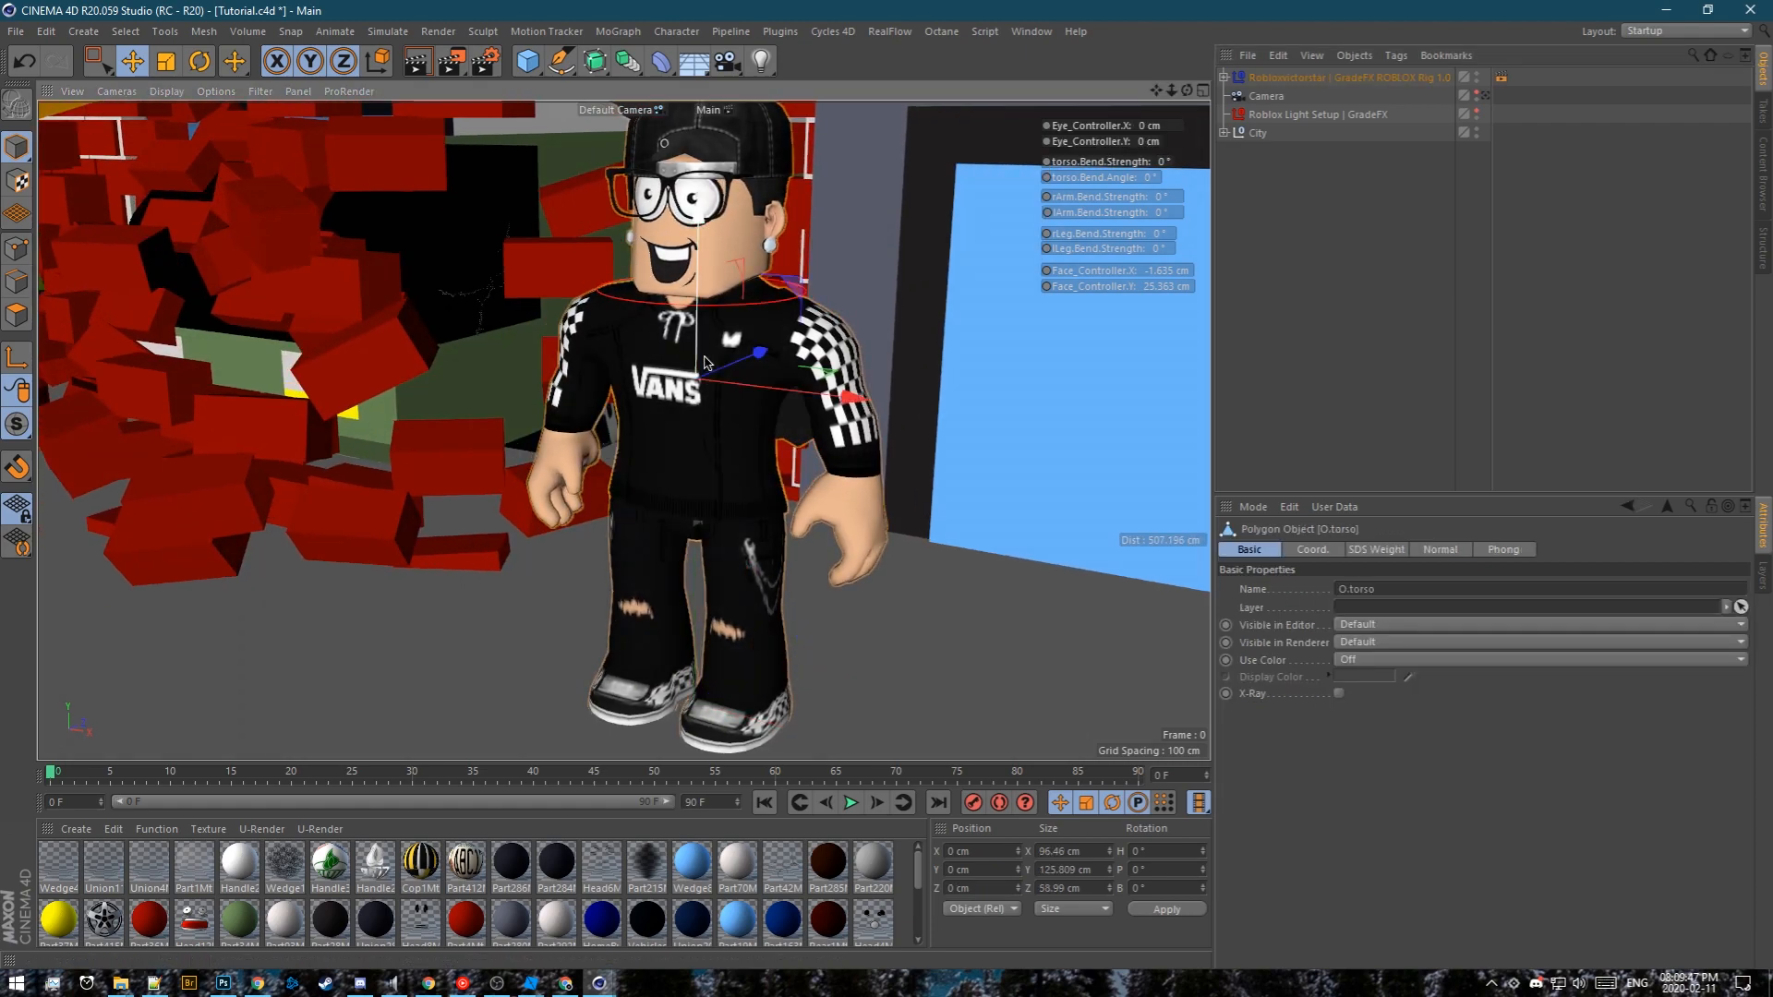
{"action": "key", "text": "r"}
{"action": "left_click_drag", "start_coordinate": [665, 377], "coordinate": [702, 342]}
{"action": "key", "text": "ctrl+z"}
{"action": "left_click", "coordinate": [558, 371]}
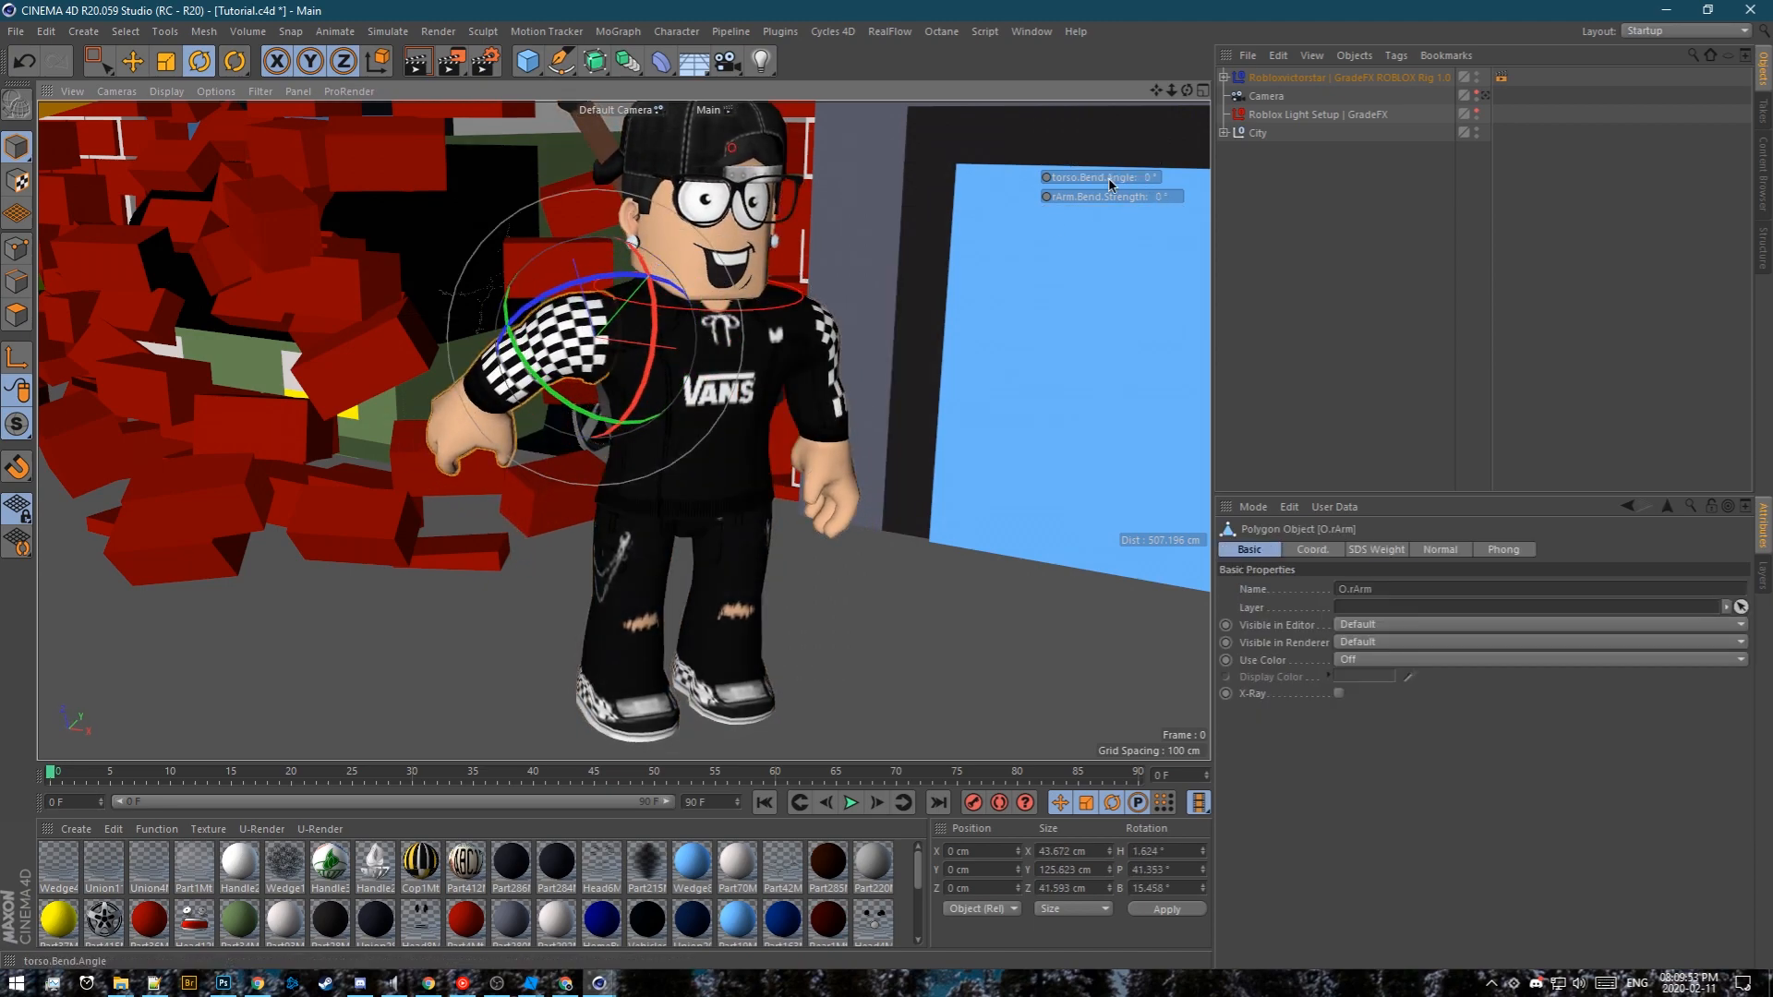
Set the right arm's bend Strength to 42° and rotate the arm to about H 5.9° and P 40.4°
{"action": "left_click", "coordinate": [1223, 78], "text": "ctrl"}
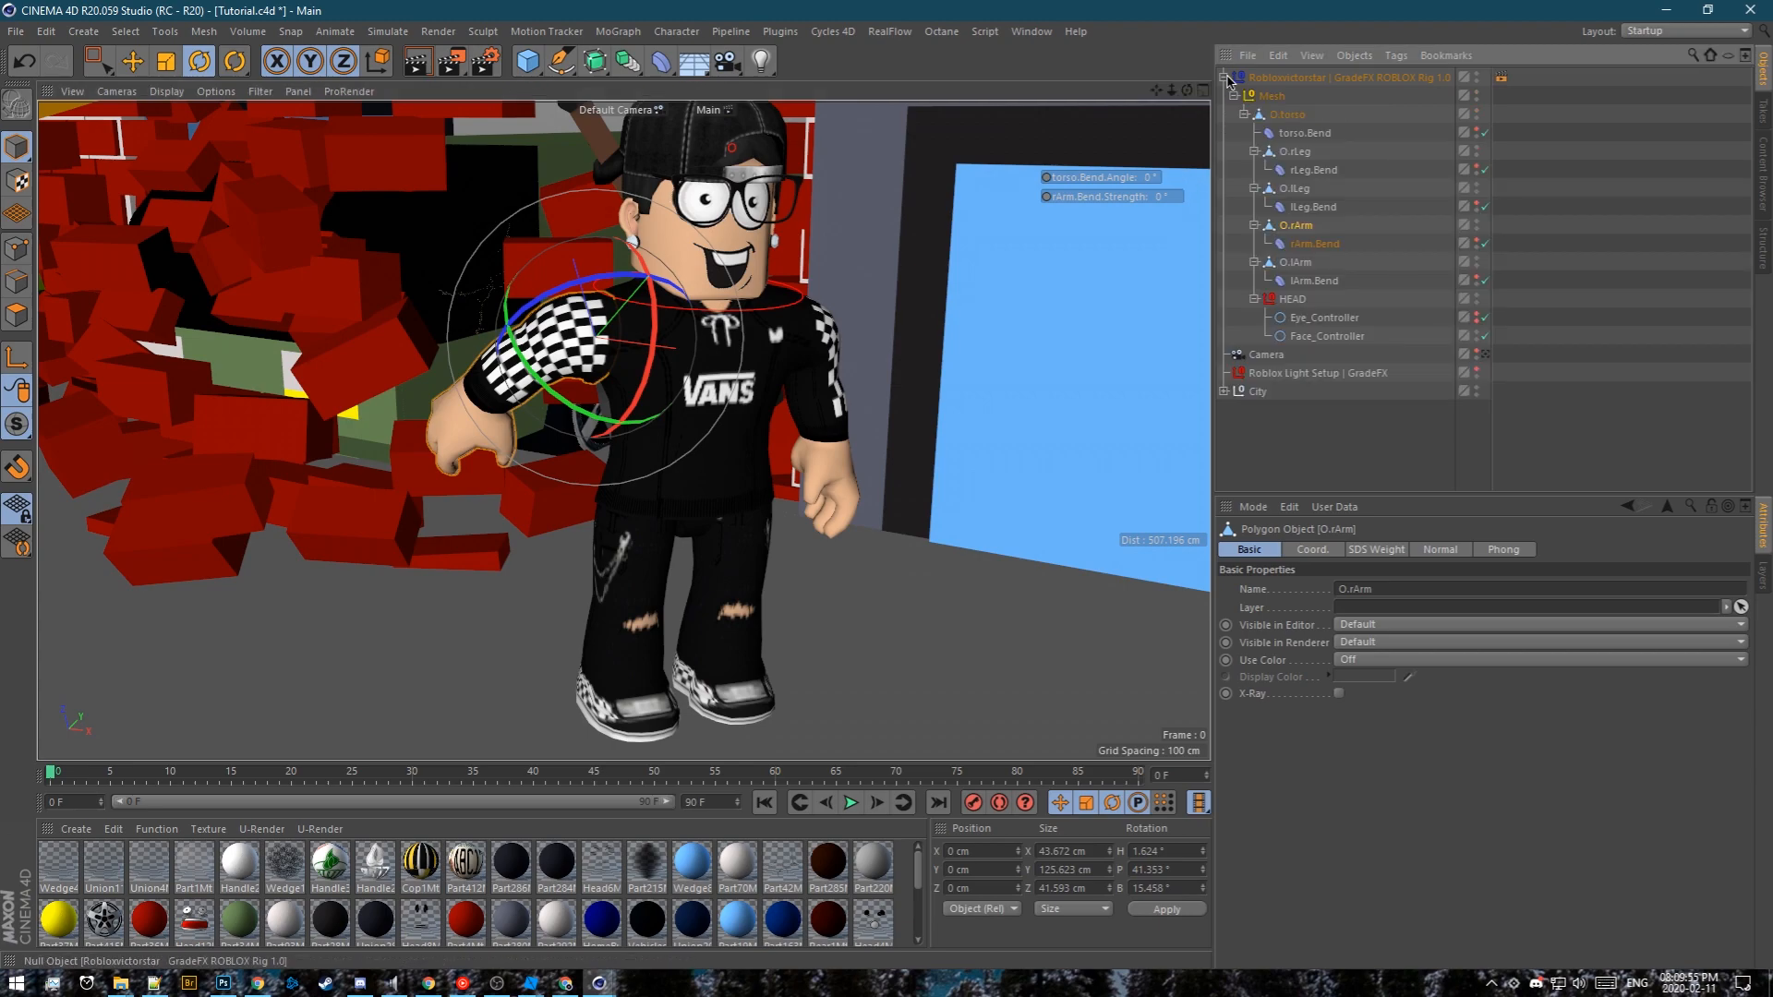
{"action": "left_click", "coordinate": [1319, 244]}
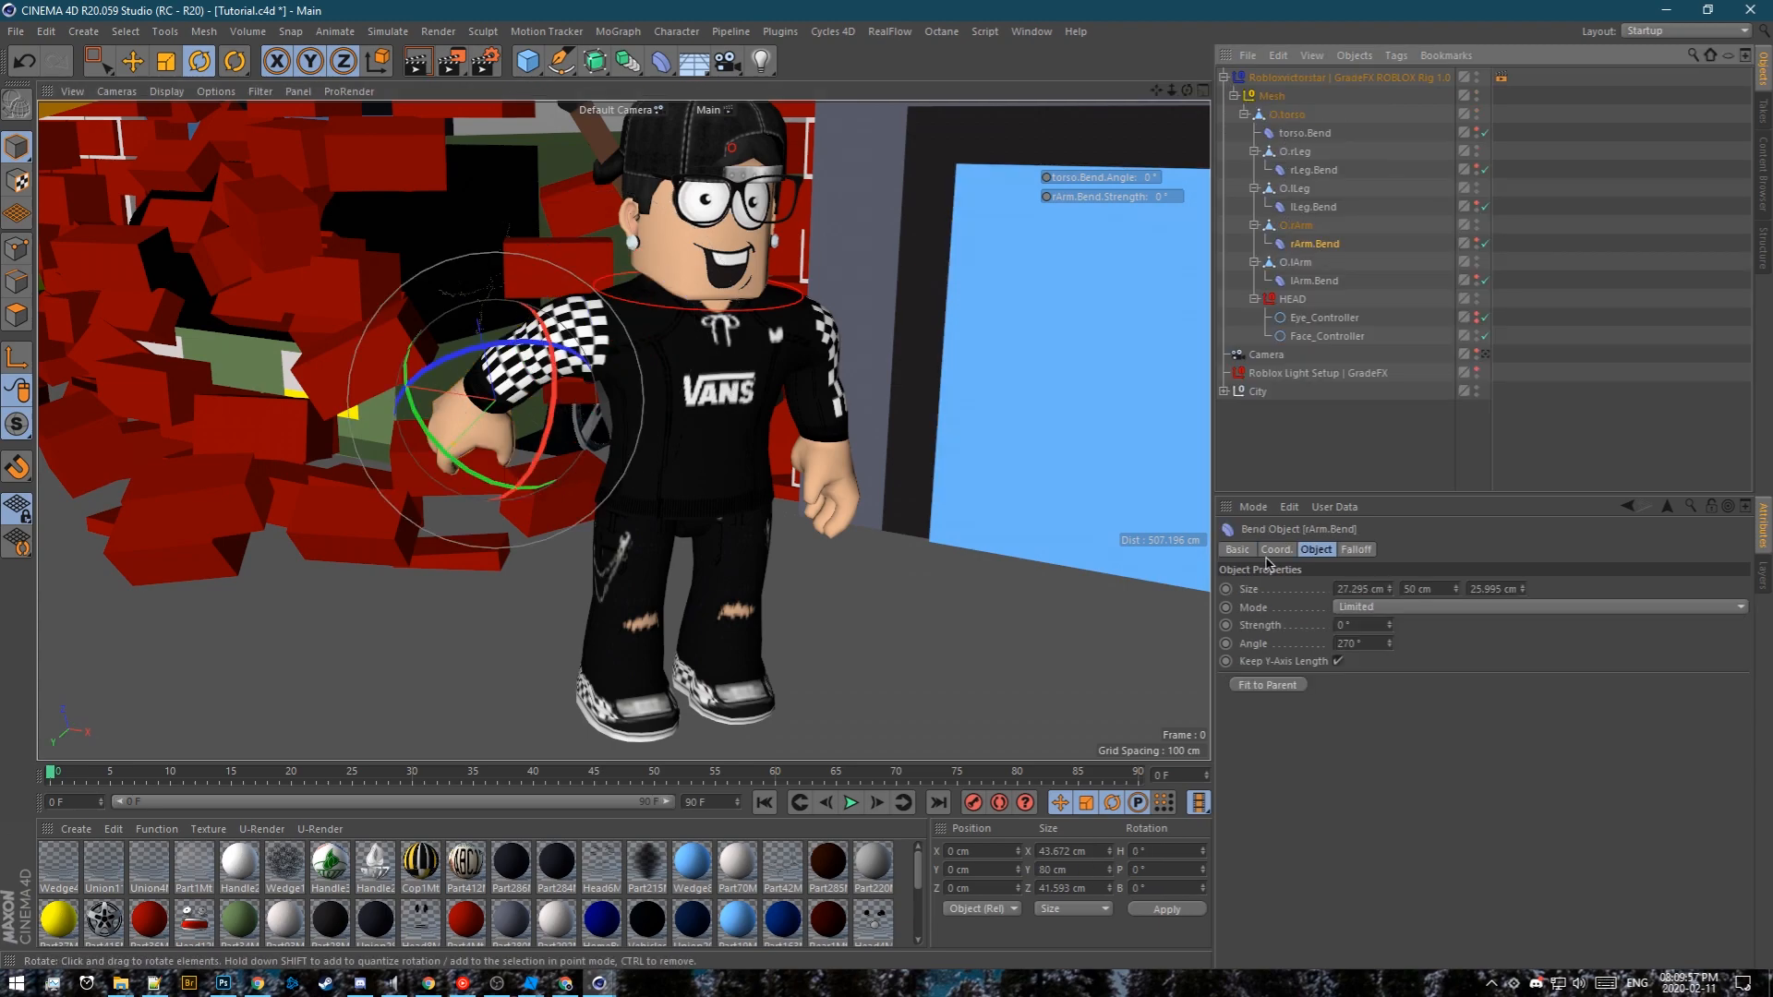
{"action": "left_click_drag", "start_coordinate": [1389, 625], "coordinate": [1394, 604]}
{"action": "left_click_drag", "start_coordinate": [1162, 196], "coordinate": [1167, 201]}
{"action": "left_click", "coordinate": [554, 388]}
{"action": "left_click_drag", "start_coordinate": [667, 418], "coordinate": [695, 428]}
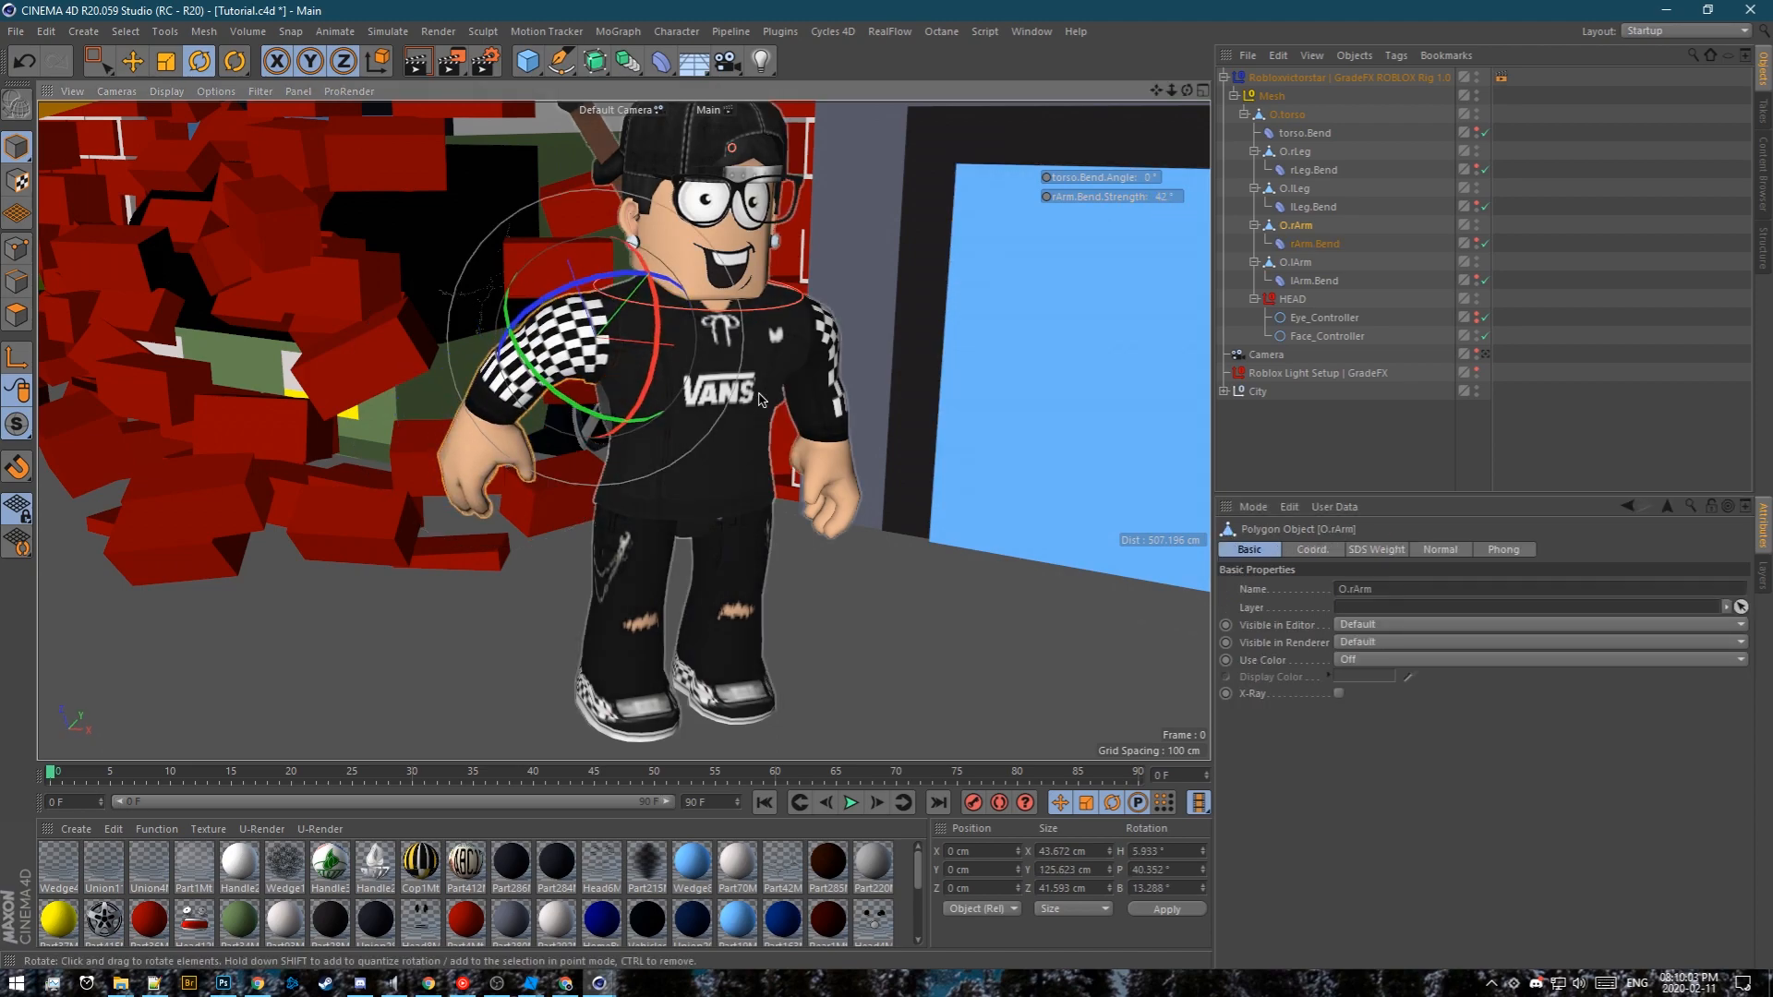
Pose the legs, left arm and head into a forward-leaning run, checking the pose through the scene camera
{"action": "left_click", "coordinate": [659, 580]}
{"action": "left_click_drag", "start_coordinate": [659, 580], "coordinate": [720, 305], "text": "alt"}
{"action": "left_click", "coordinate": [807, 413]}
{"action": "left_click", "coordinate": [652, 299]}
{"action": "left_click", "coordinate": [1485, 355]}
{"action": "left_click", "coordinate": [1326, 336]}
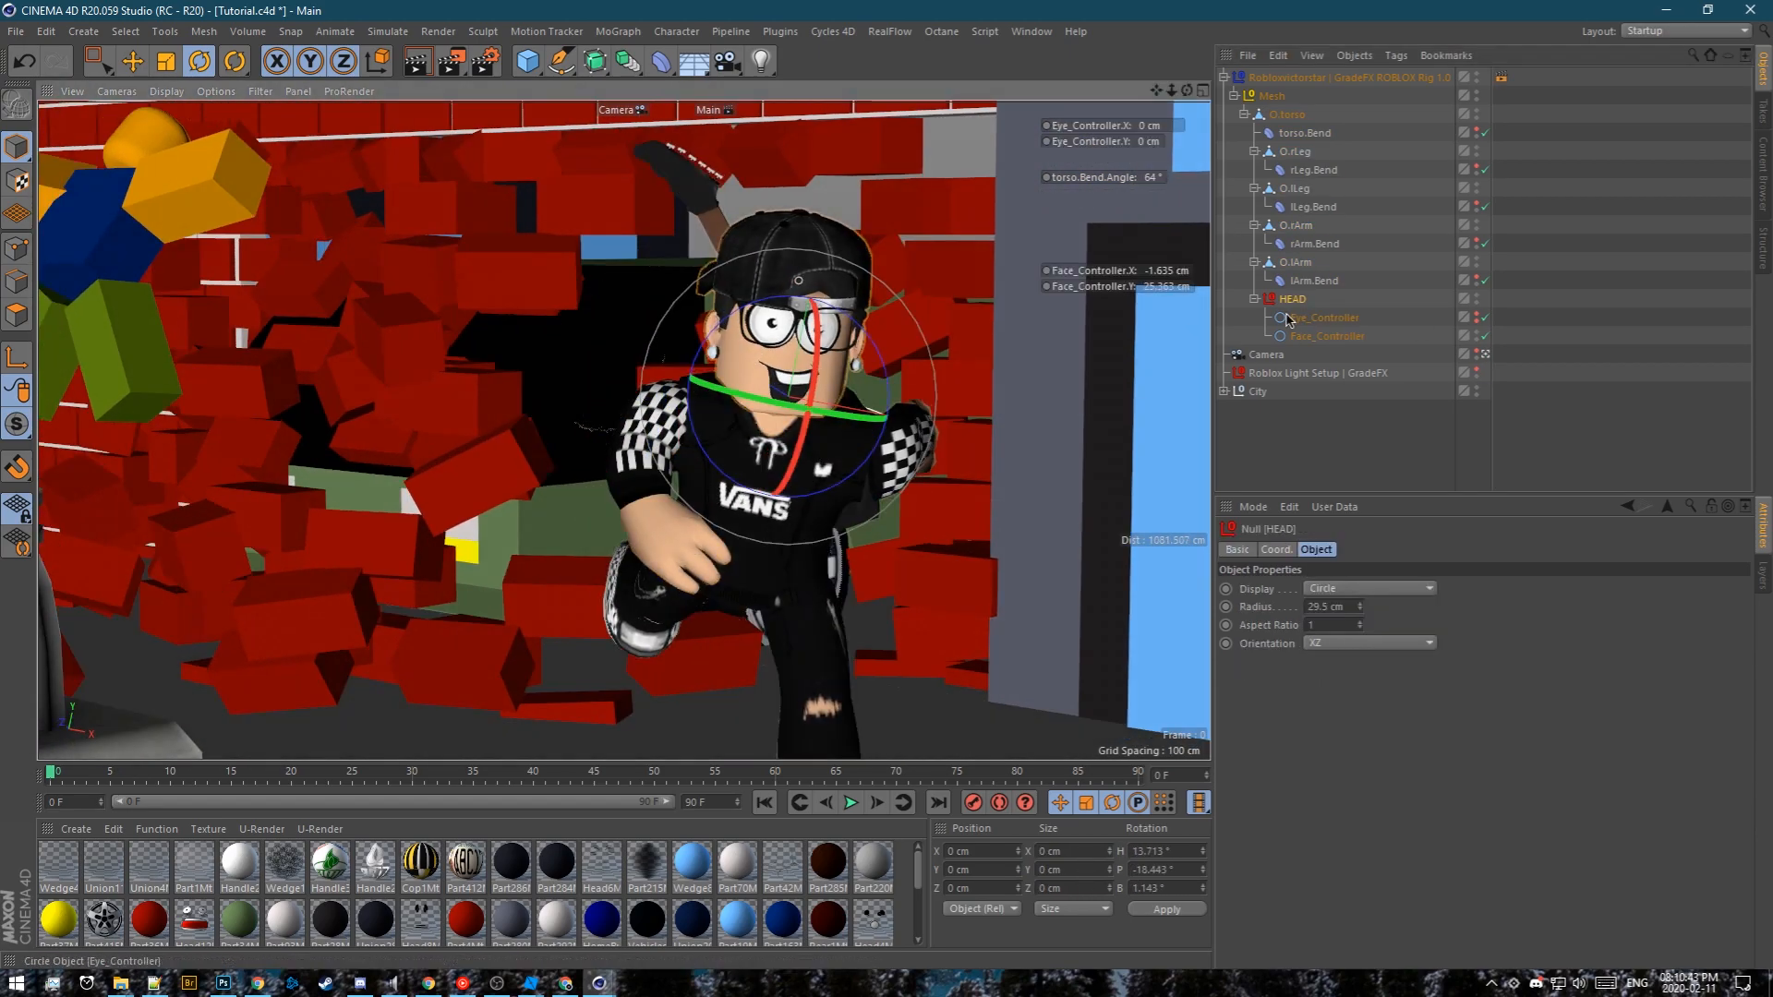
Move the whole character rig closer to the camera so it fills more of the frame, and save the project
{"action": "left_click", "coordinate": [813, 425]}
{"action": "left_click", "coordinate": [1348, 78]}
{"action": "key", "text": "e"}
{"action": "middle_click", "coordinate": [891, 302]}
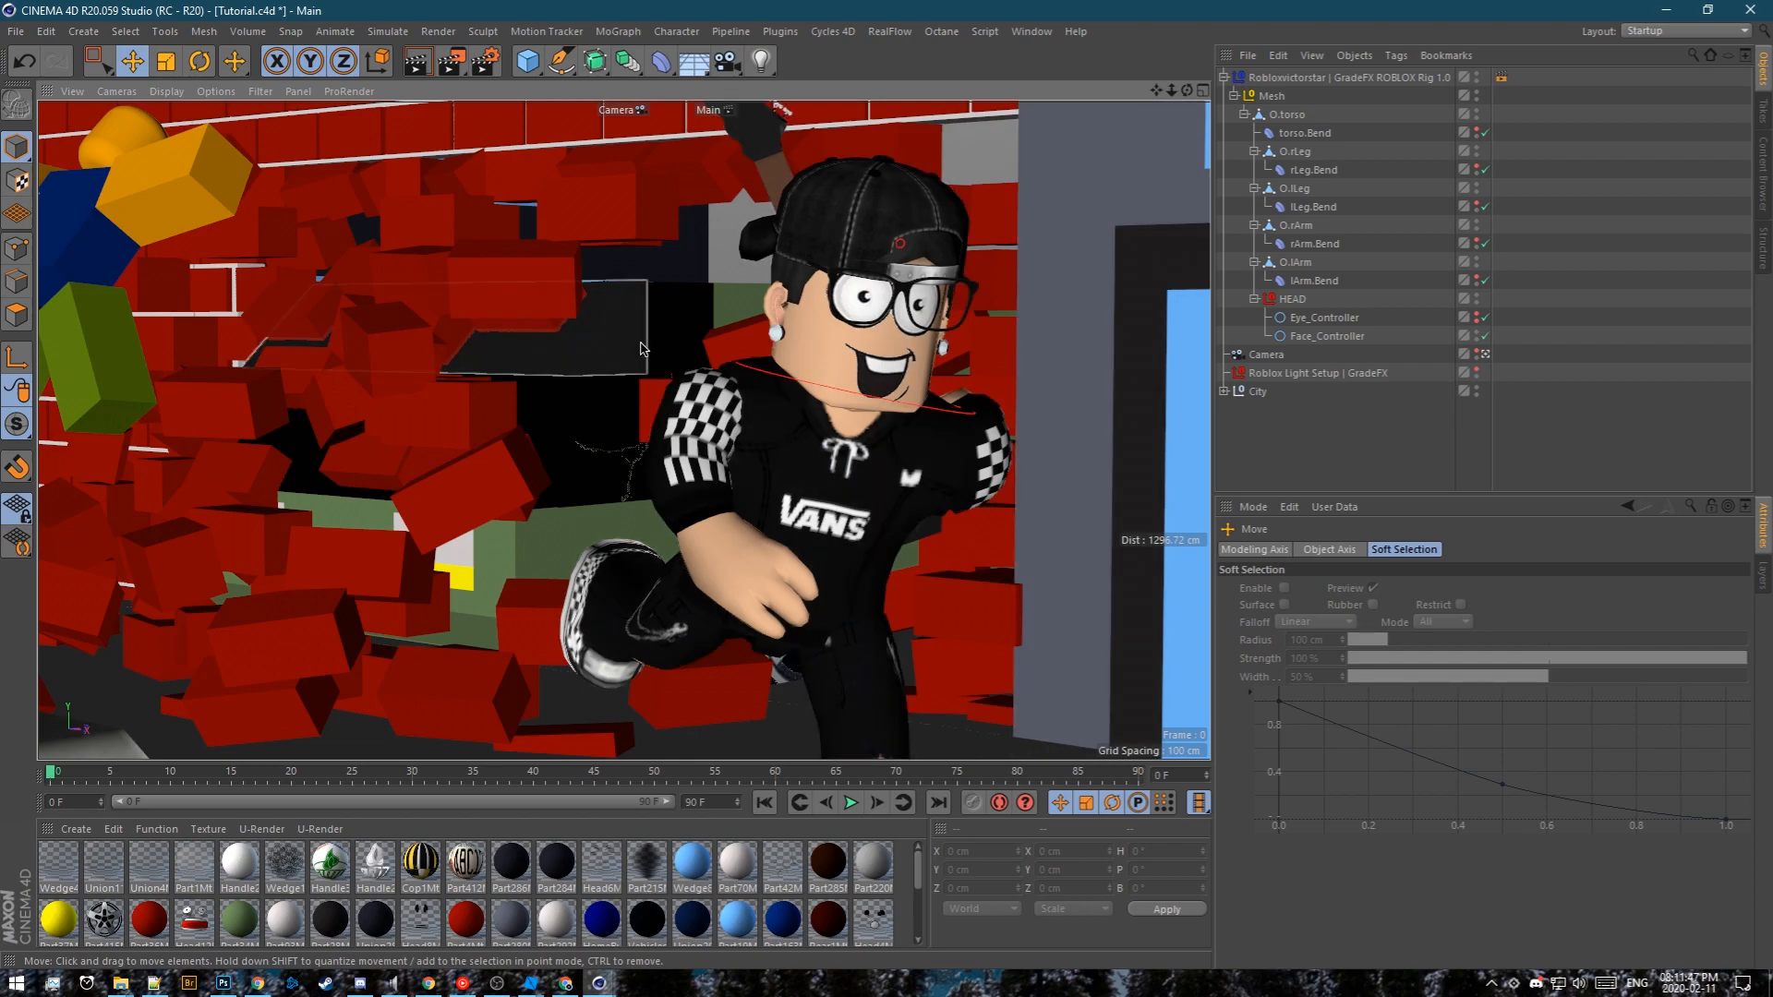
{"action": "key", "text": "ctrl+s"}
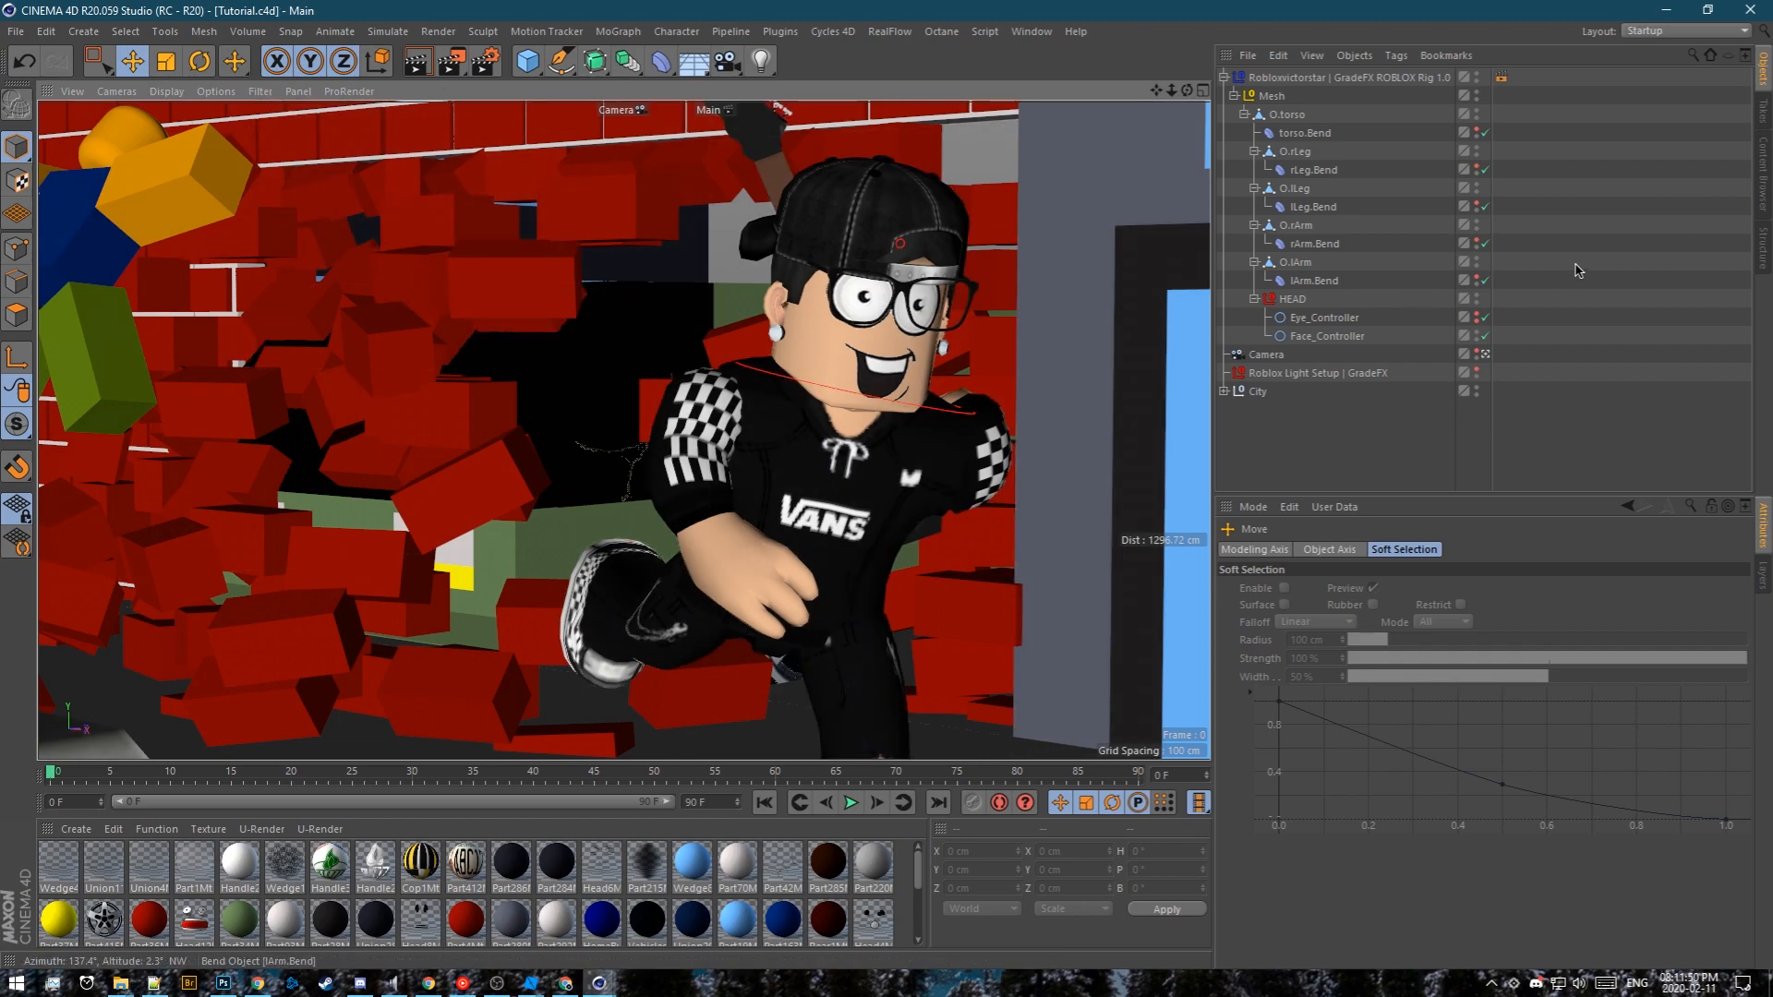
Collapse the character rig's hierarchy, leave the scene camera, and reframe the street with the default camera
{"action": "left_click", "coordinate": [1224, 77]}
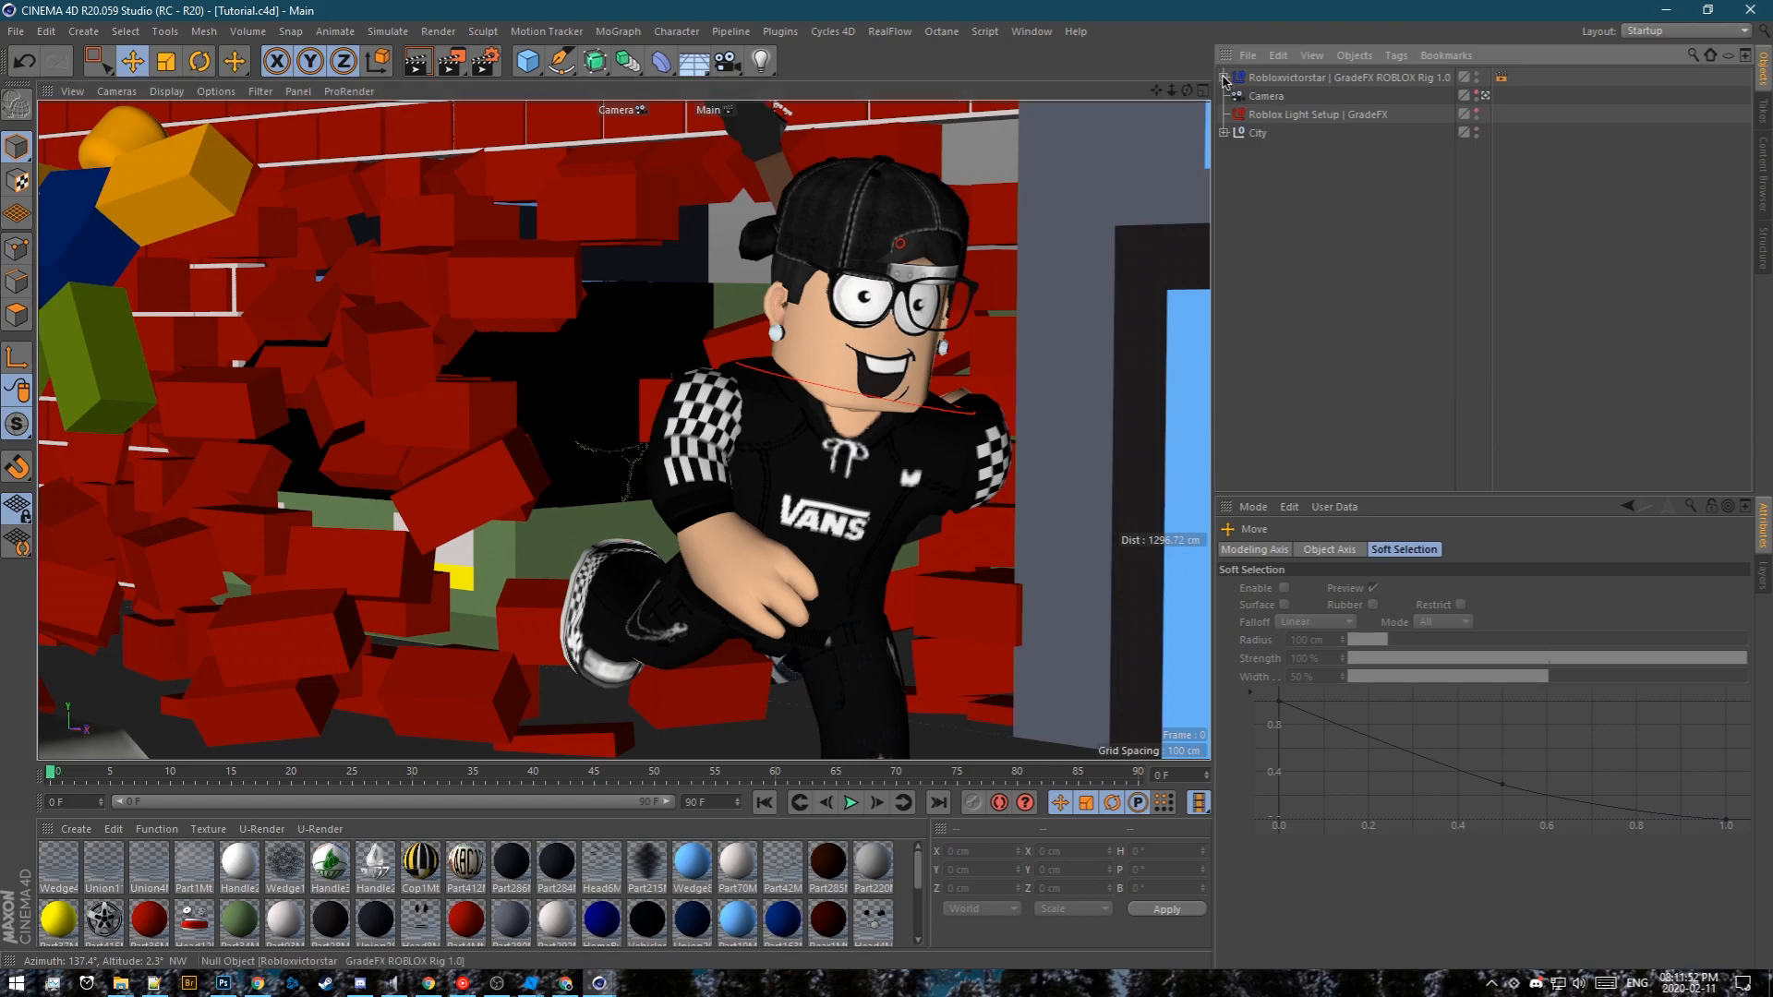
{"action": "left_click", "coordinate": [1486, 96]}
{"action": "left_click", "coordinate": [1486, 96]}
{"action": "scroll", "coordinate": [925, 404], "scroll_direction": "down", "scroll_amount": 10}
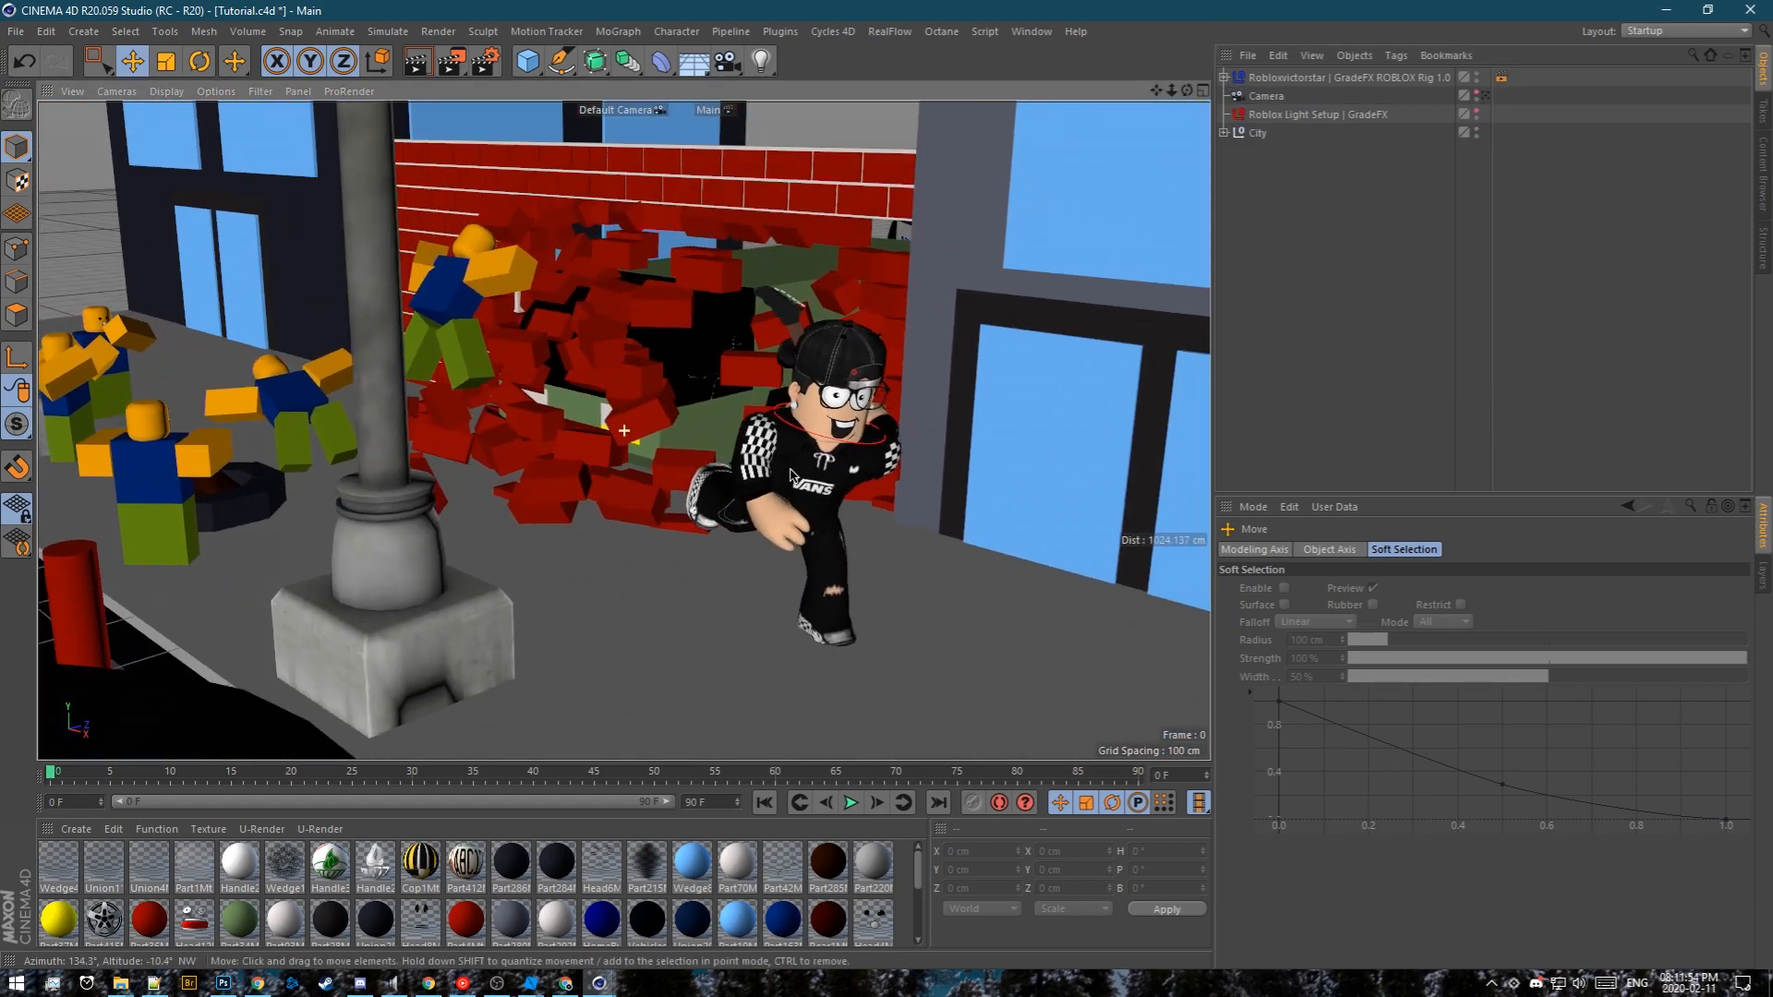
{"action": "left_click_drag", "start_coordinate": [917, 384], "coordinate": [321, 304], "text": "alt"}
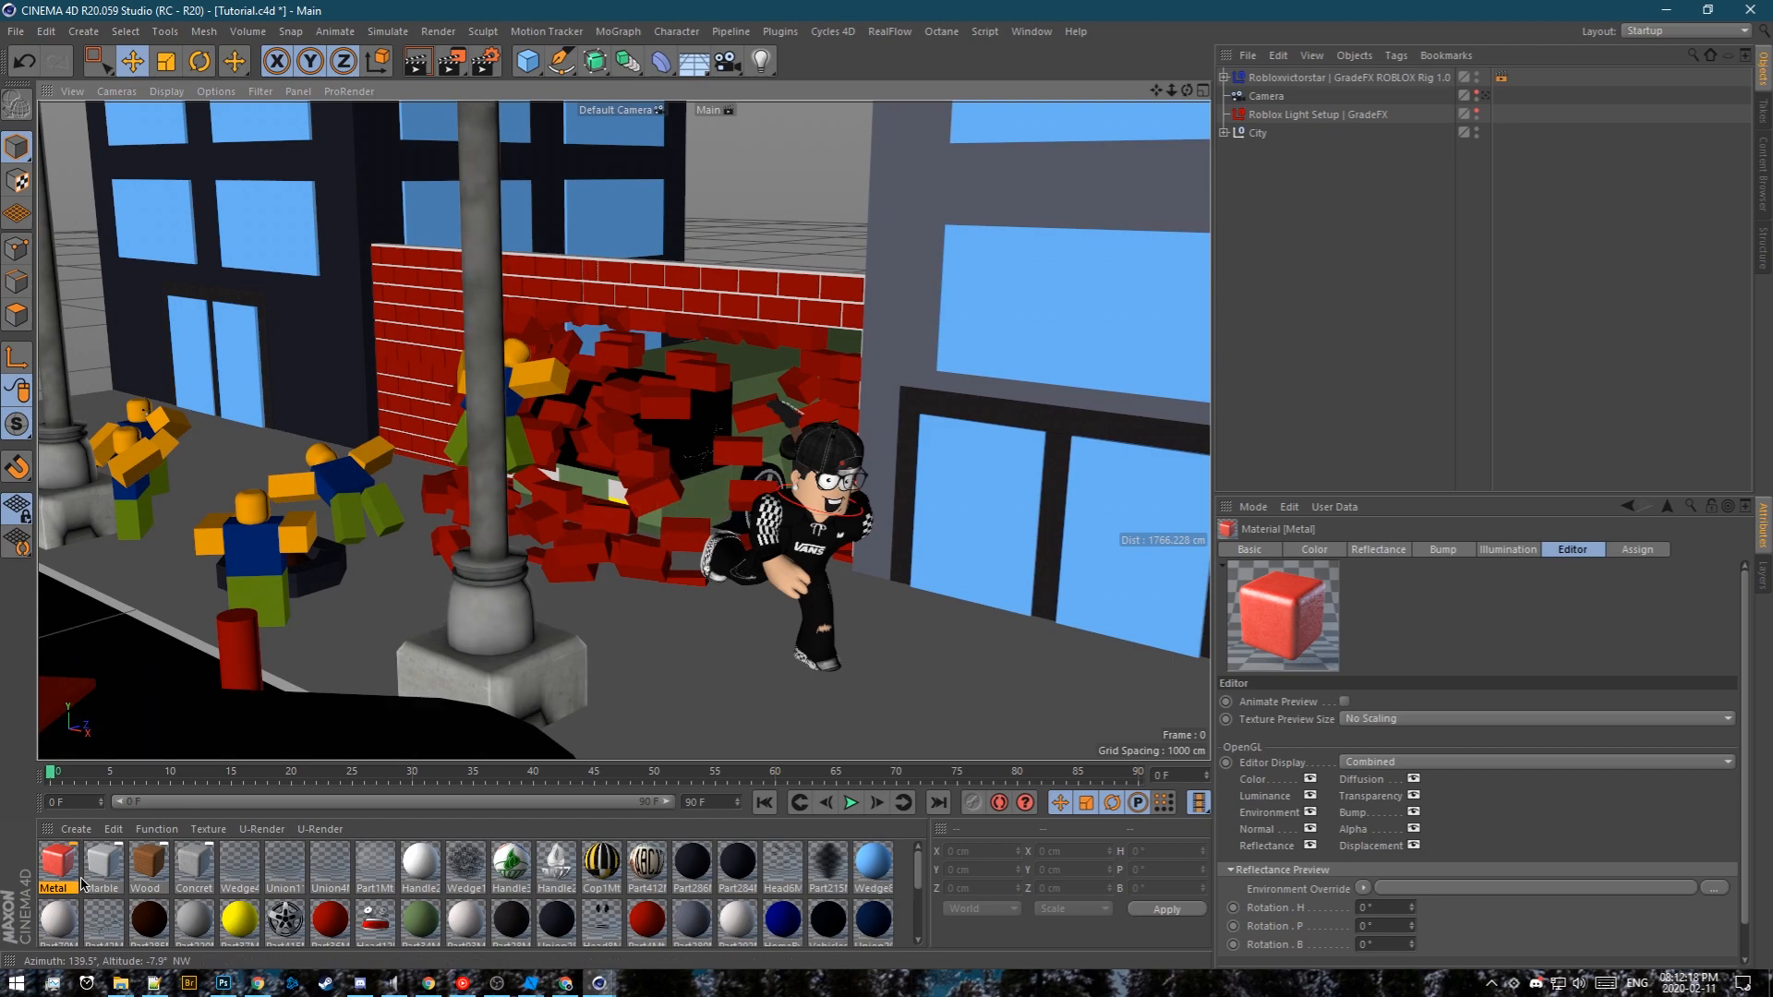
Display the Concrete material's settings and select the grey sidewalk ground beneath the character
{"action": "left_click", "coordinate": [194, 867]}
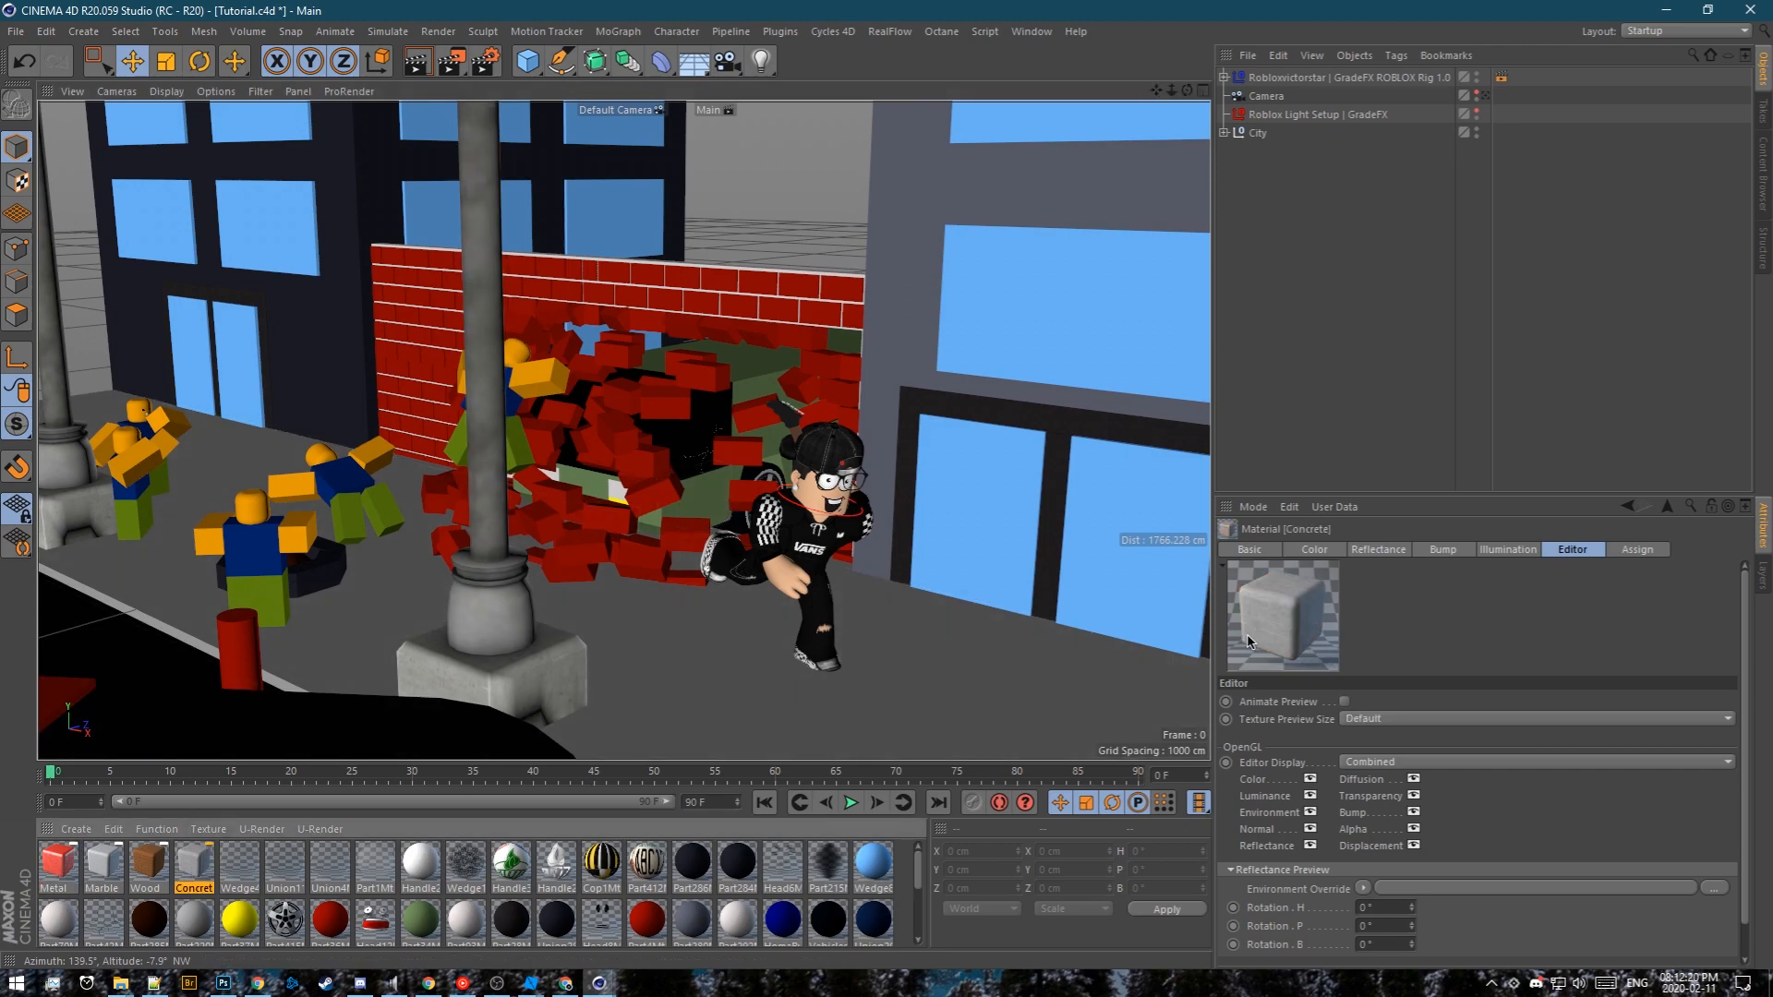
{"action": "scroll", "coordinate": [847, 435], "scroll_direction": "up", "scroll_amount": 3}
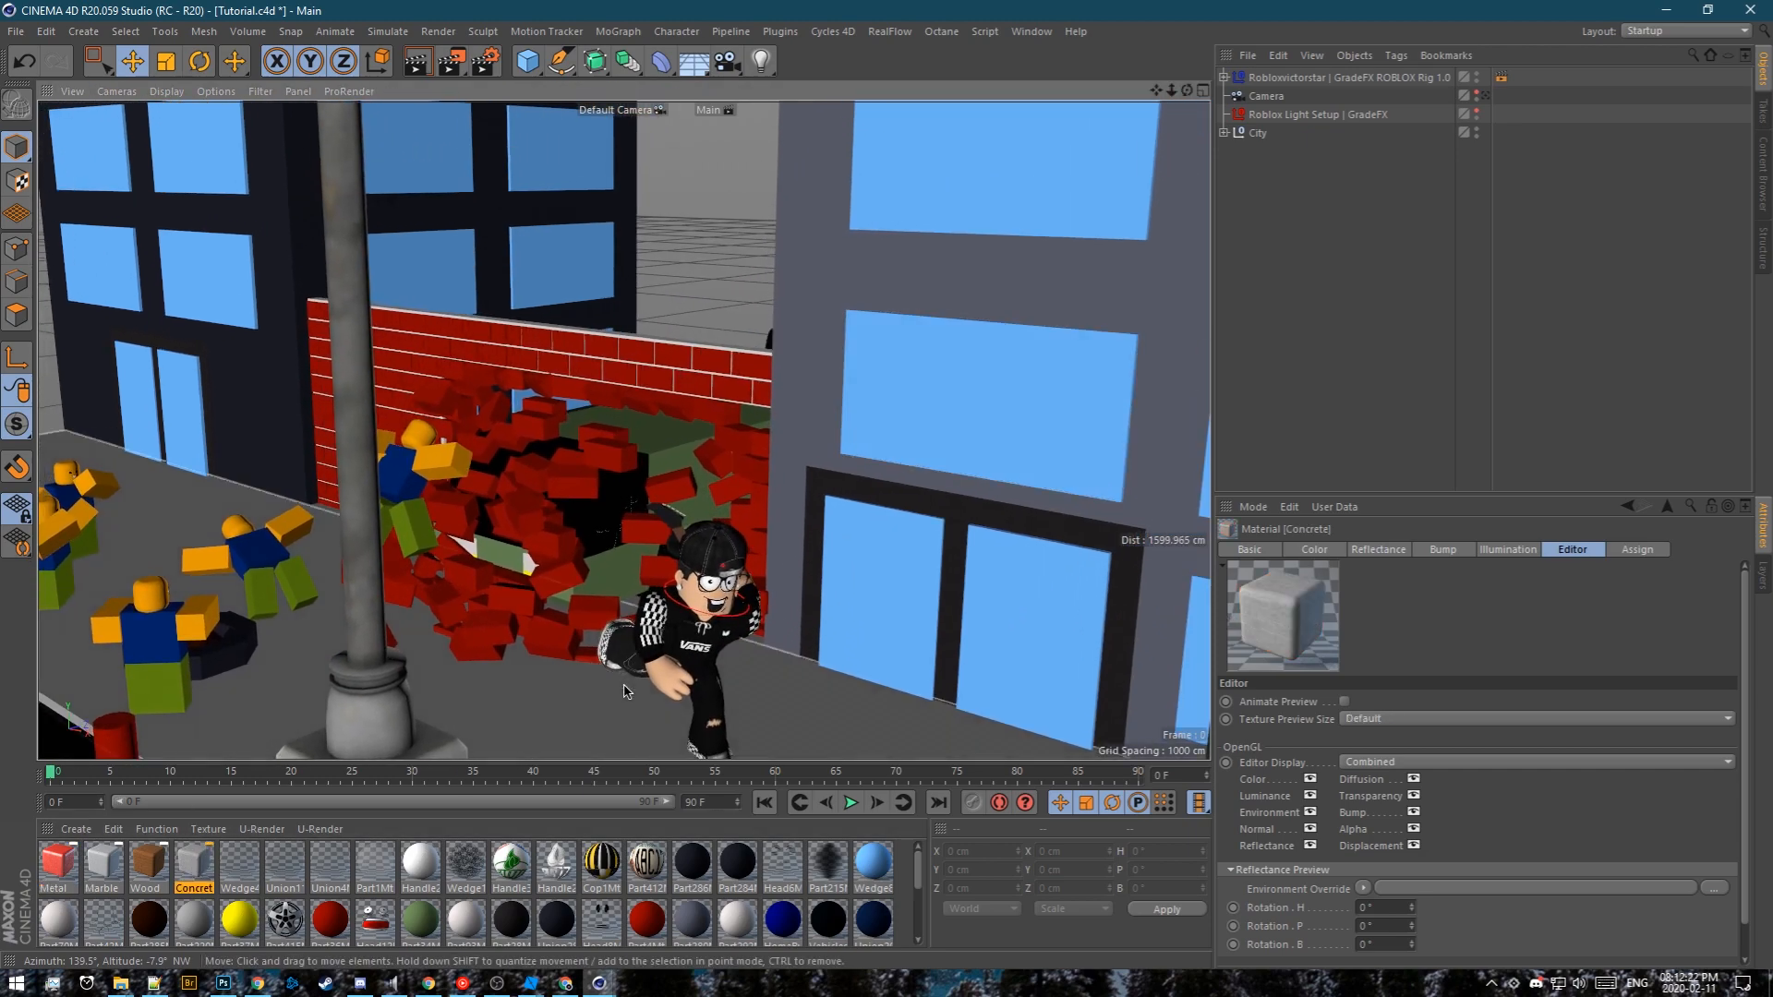
{"action": "scroll", "coordinate": [624, 685], "scroll_direction": "up", "scroll_amount": 2}
{"action": "left_click_drag", "start_coordinate": [625, 685], "coordinate": [658, 647], "text": "alt"}
{"action": "left_click", "coordinate": [661, 640]}
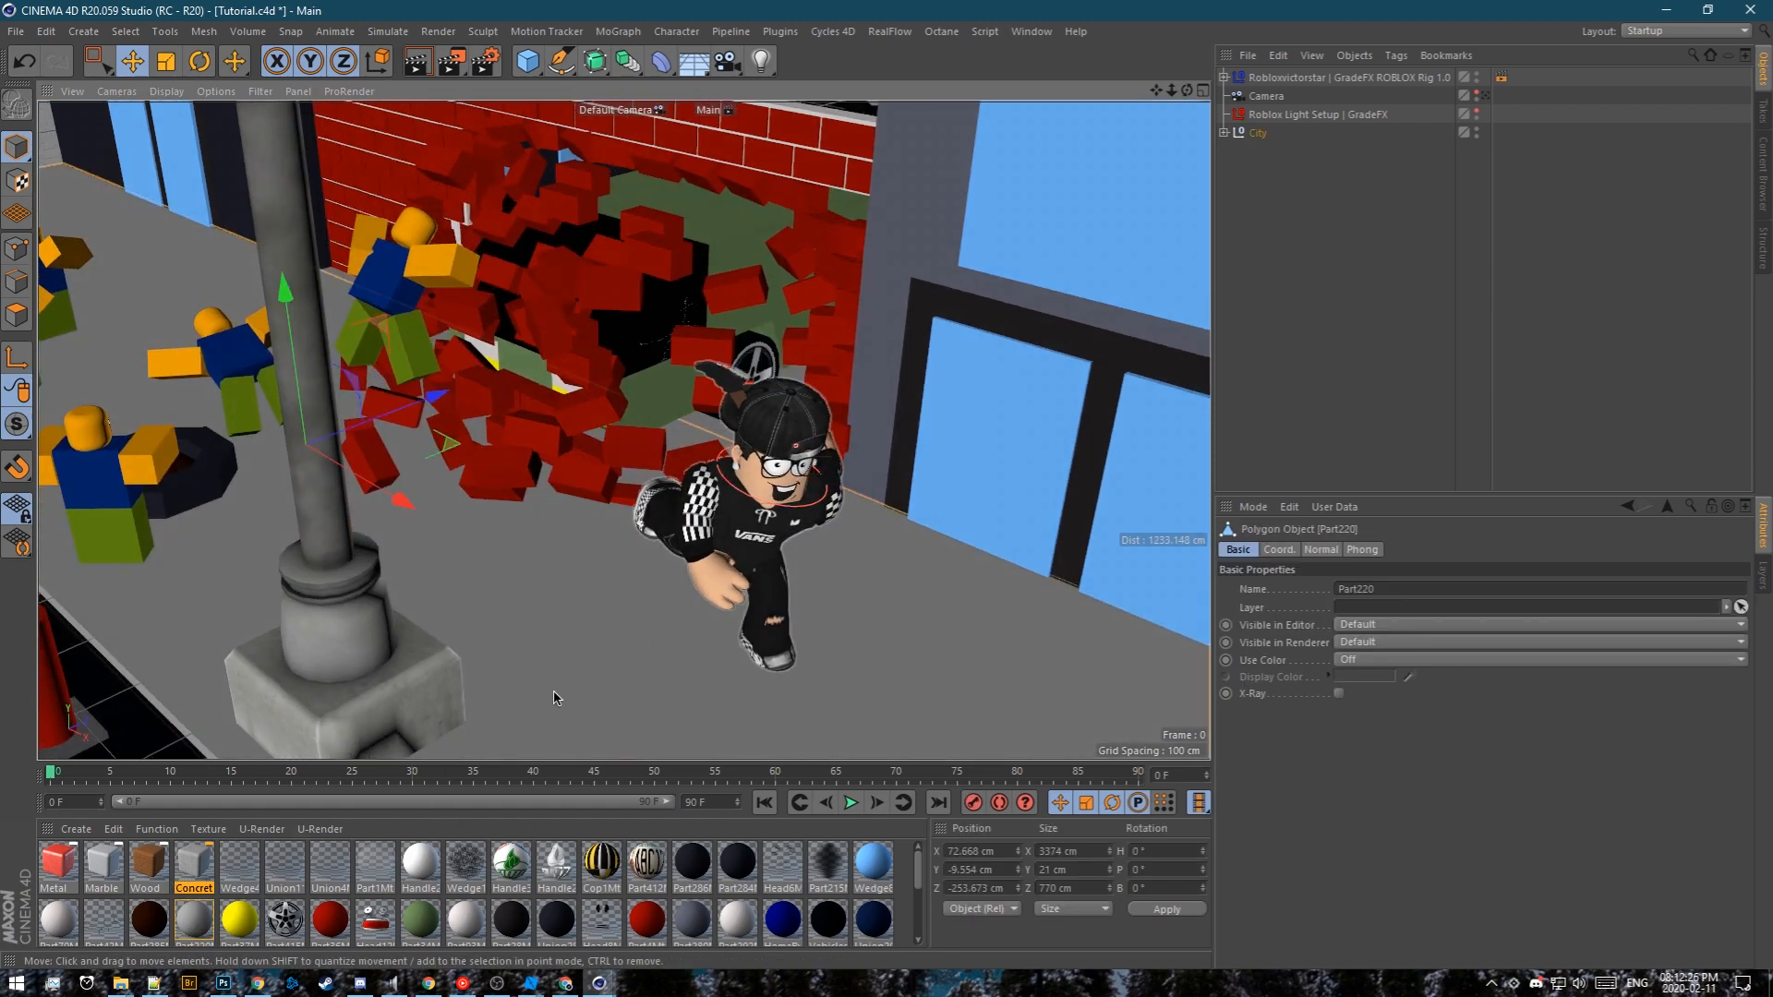
Enlarge the material list, place the ground's grey Part220Mtl material beside Concrete, and show its color settings
{"action": "left_click", "coordinate": [413, 773]}
{"action": "left_click_drag", "start_coordinate": [416, 764], "coordinate": [100, 689]}
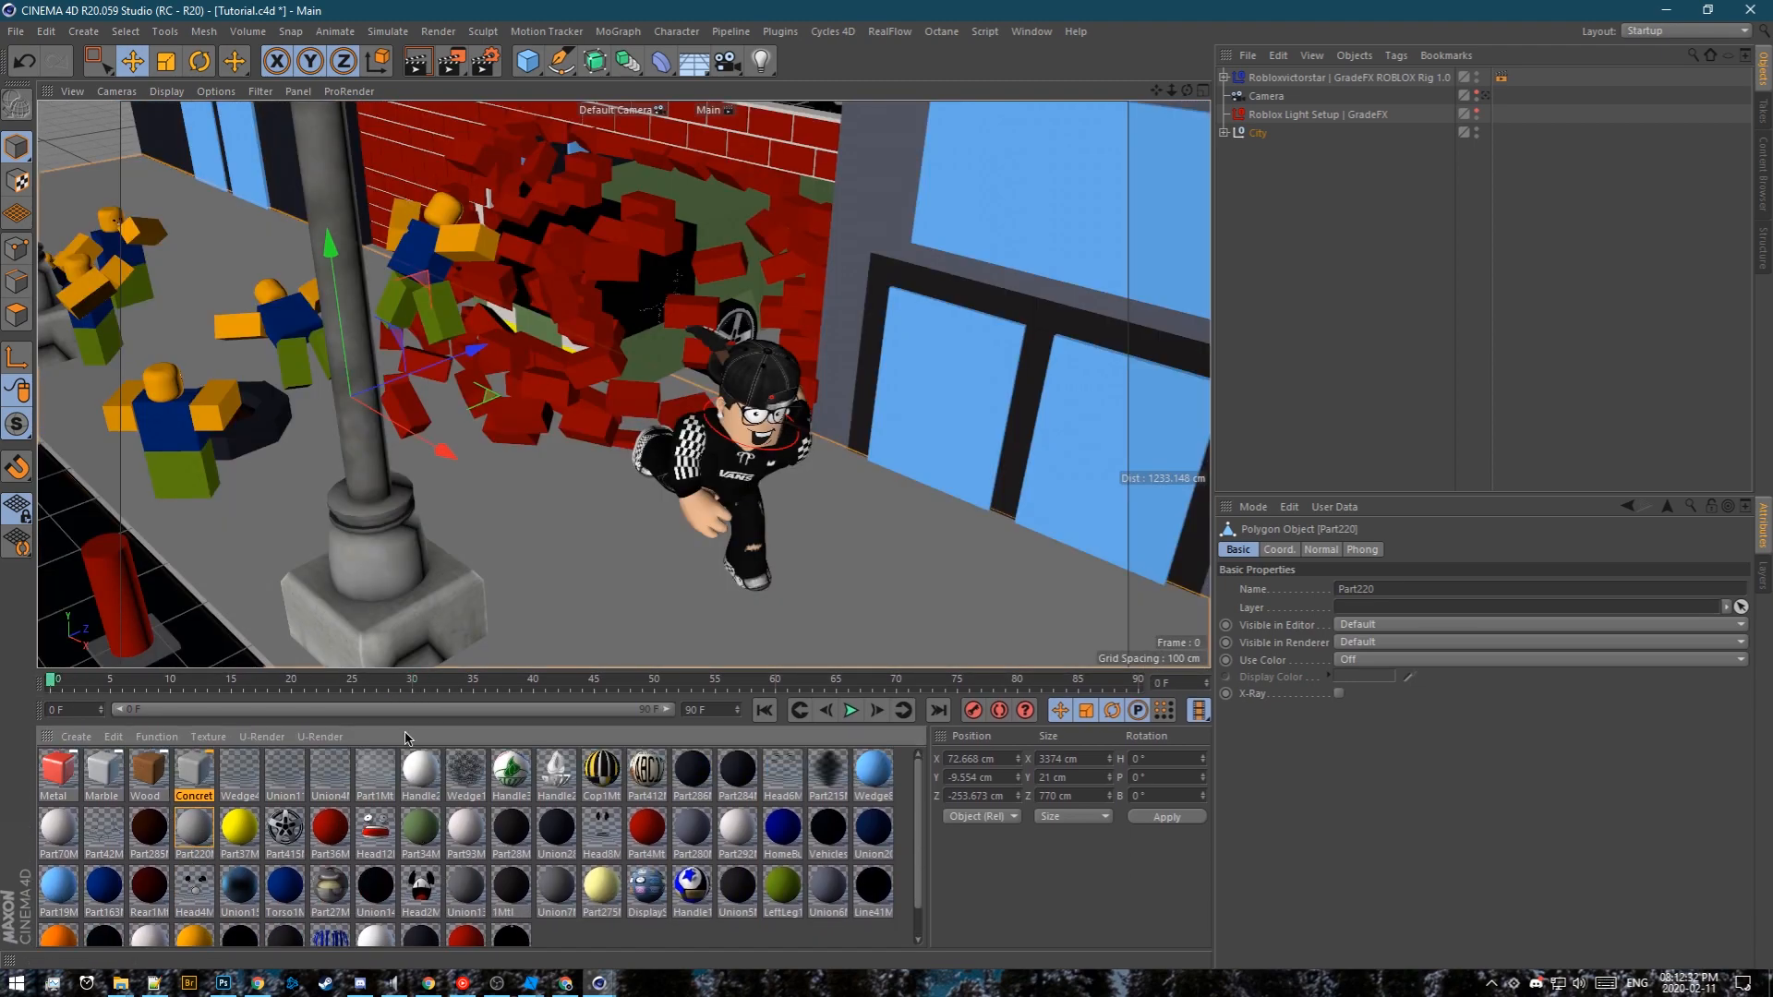
{"action": "left_click", "coordinate": [594, 644]}
{"action": "left_click", "coordinate": [592, 647]}
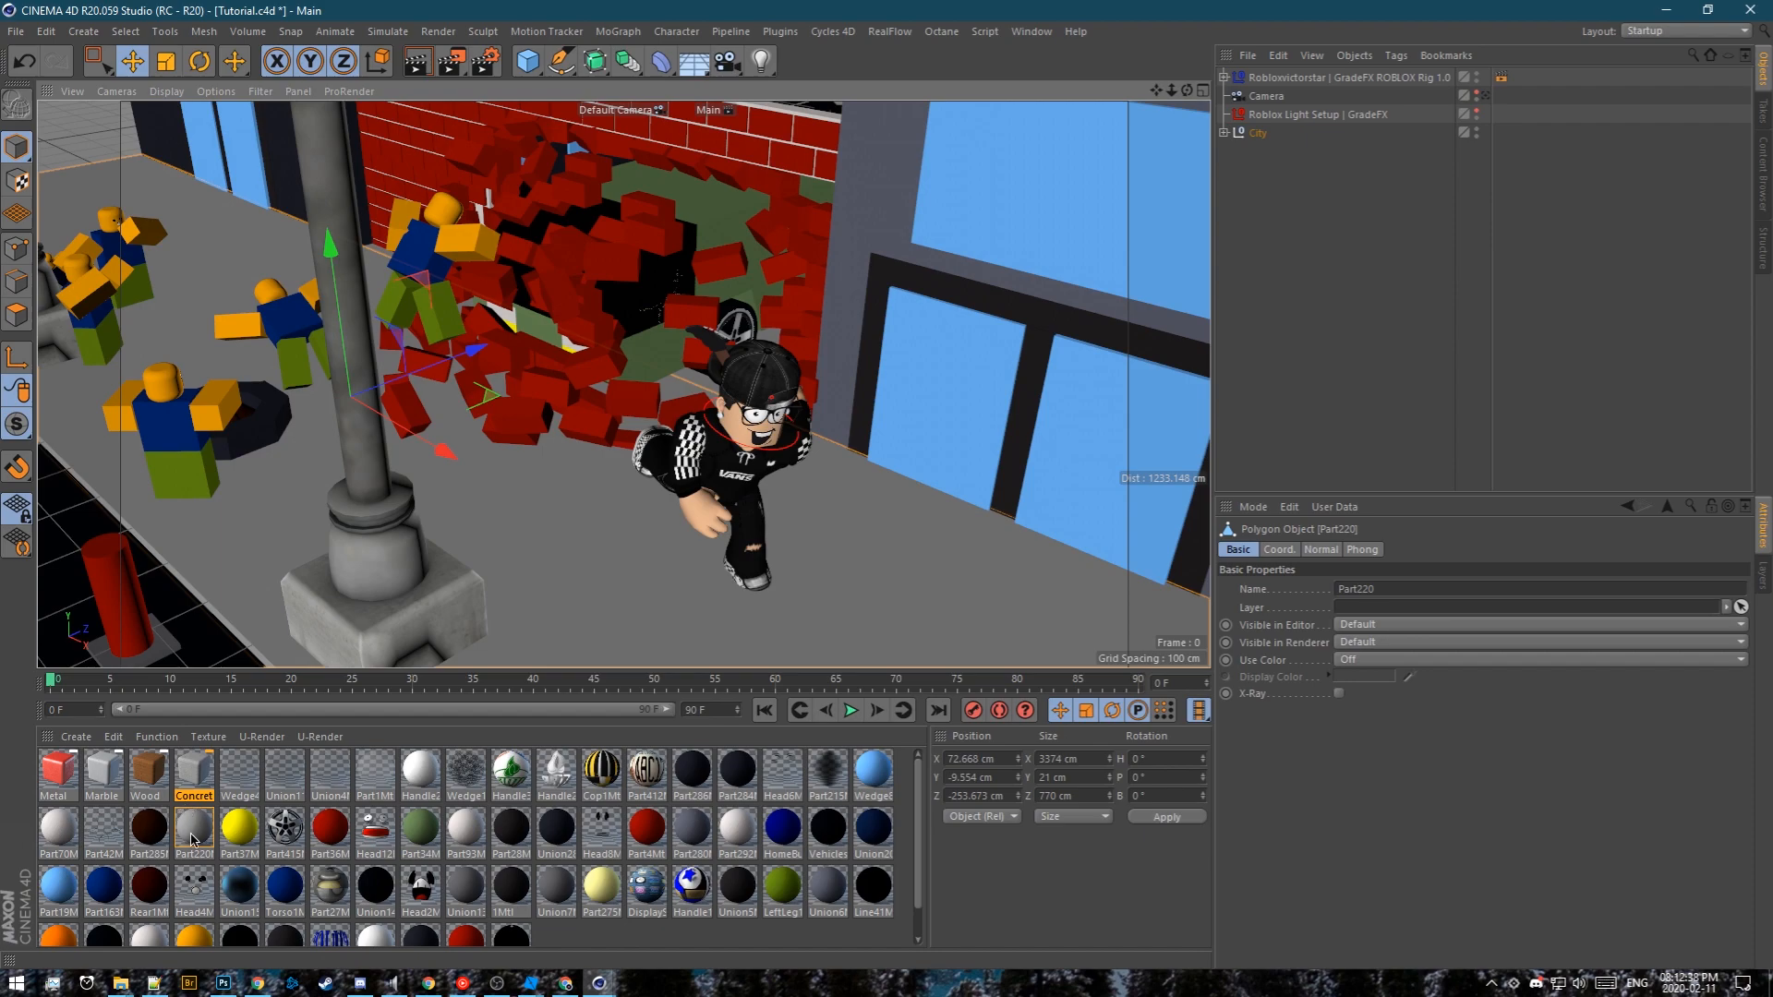
{"action": "left_click_drag", "start_coordinate": [196, 838], "coordinate": [239, 784]}
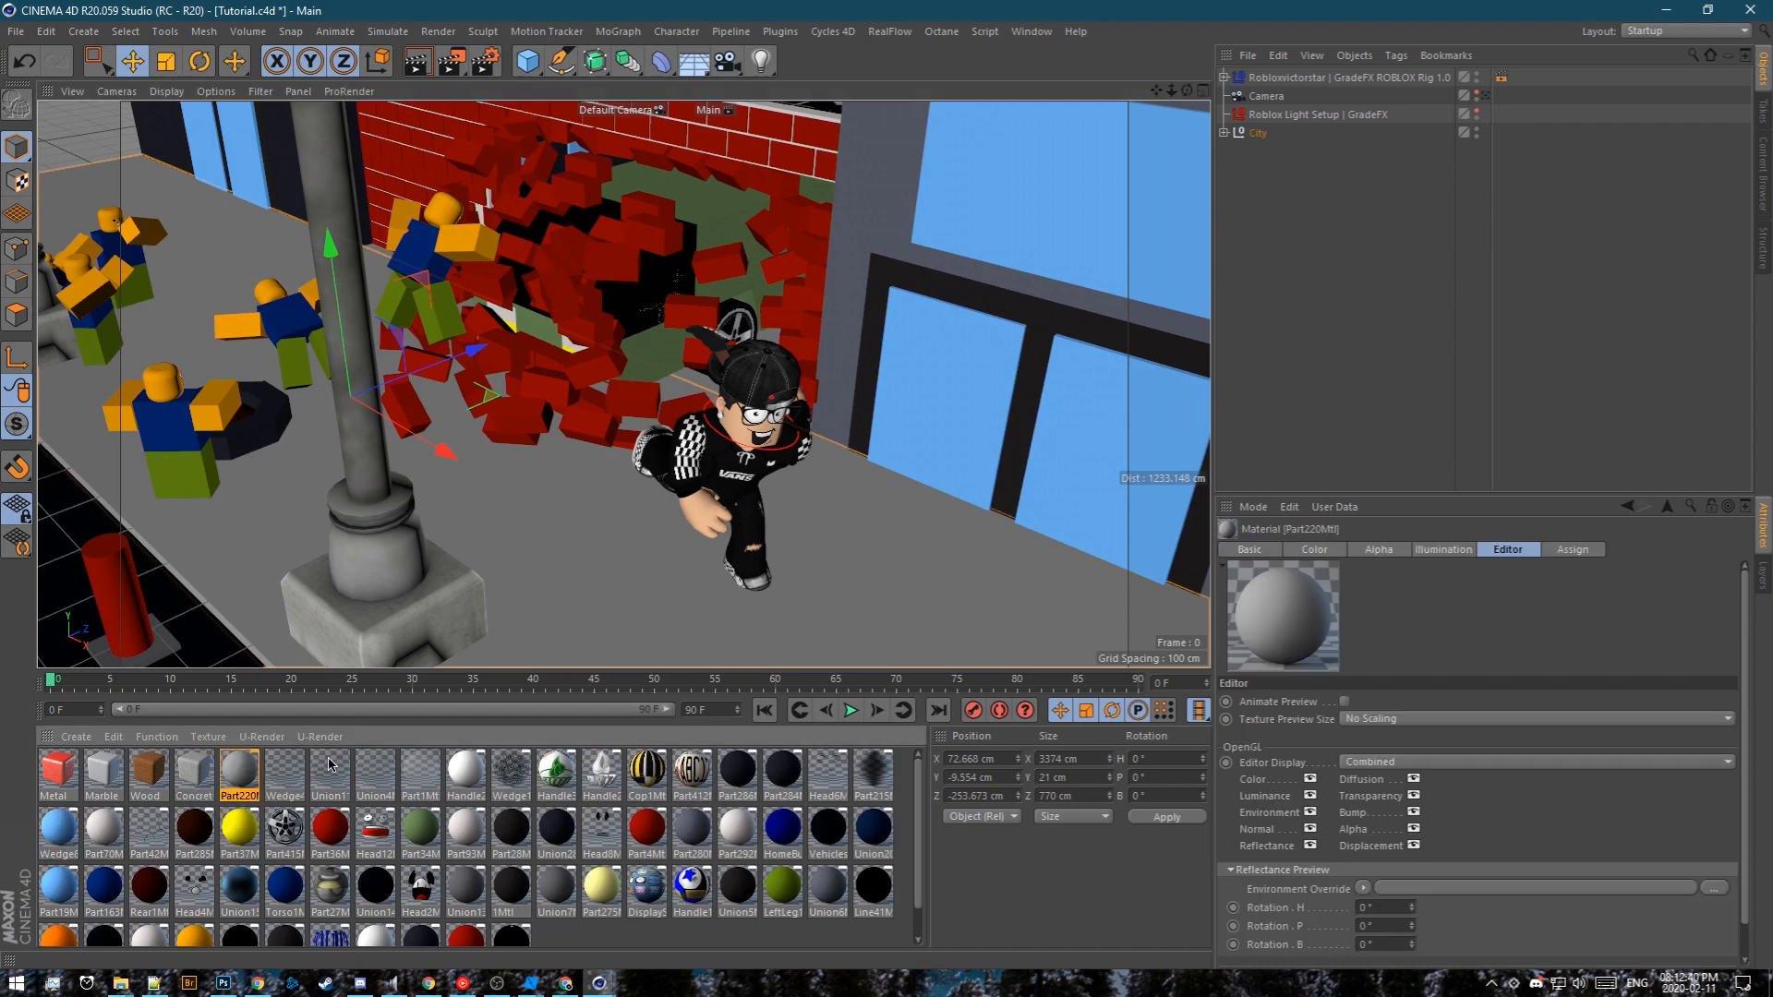
{"action": "left_click", "coordinate": [1315, 550]}
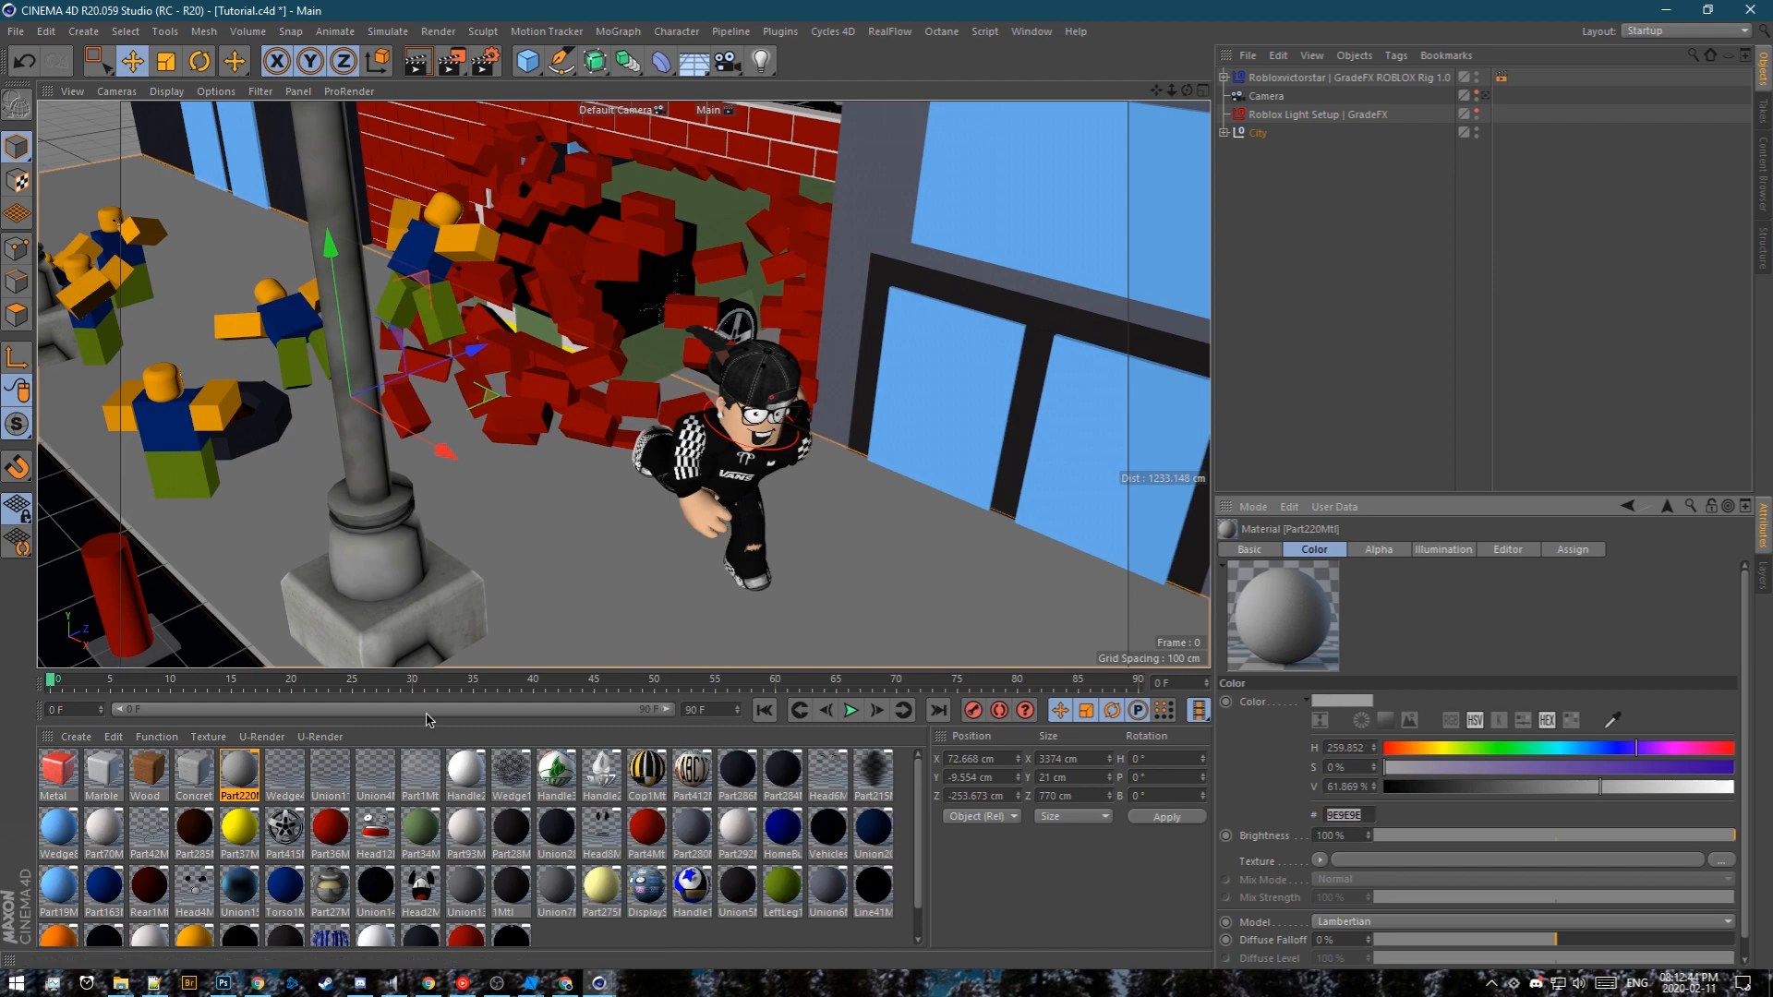
Select all texture tags that use Part220Mtl and replace their material with Concrete
{"action": "left_click", "coordinate": [169, 741]}
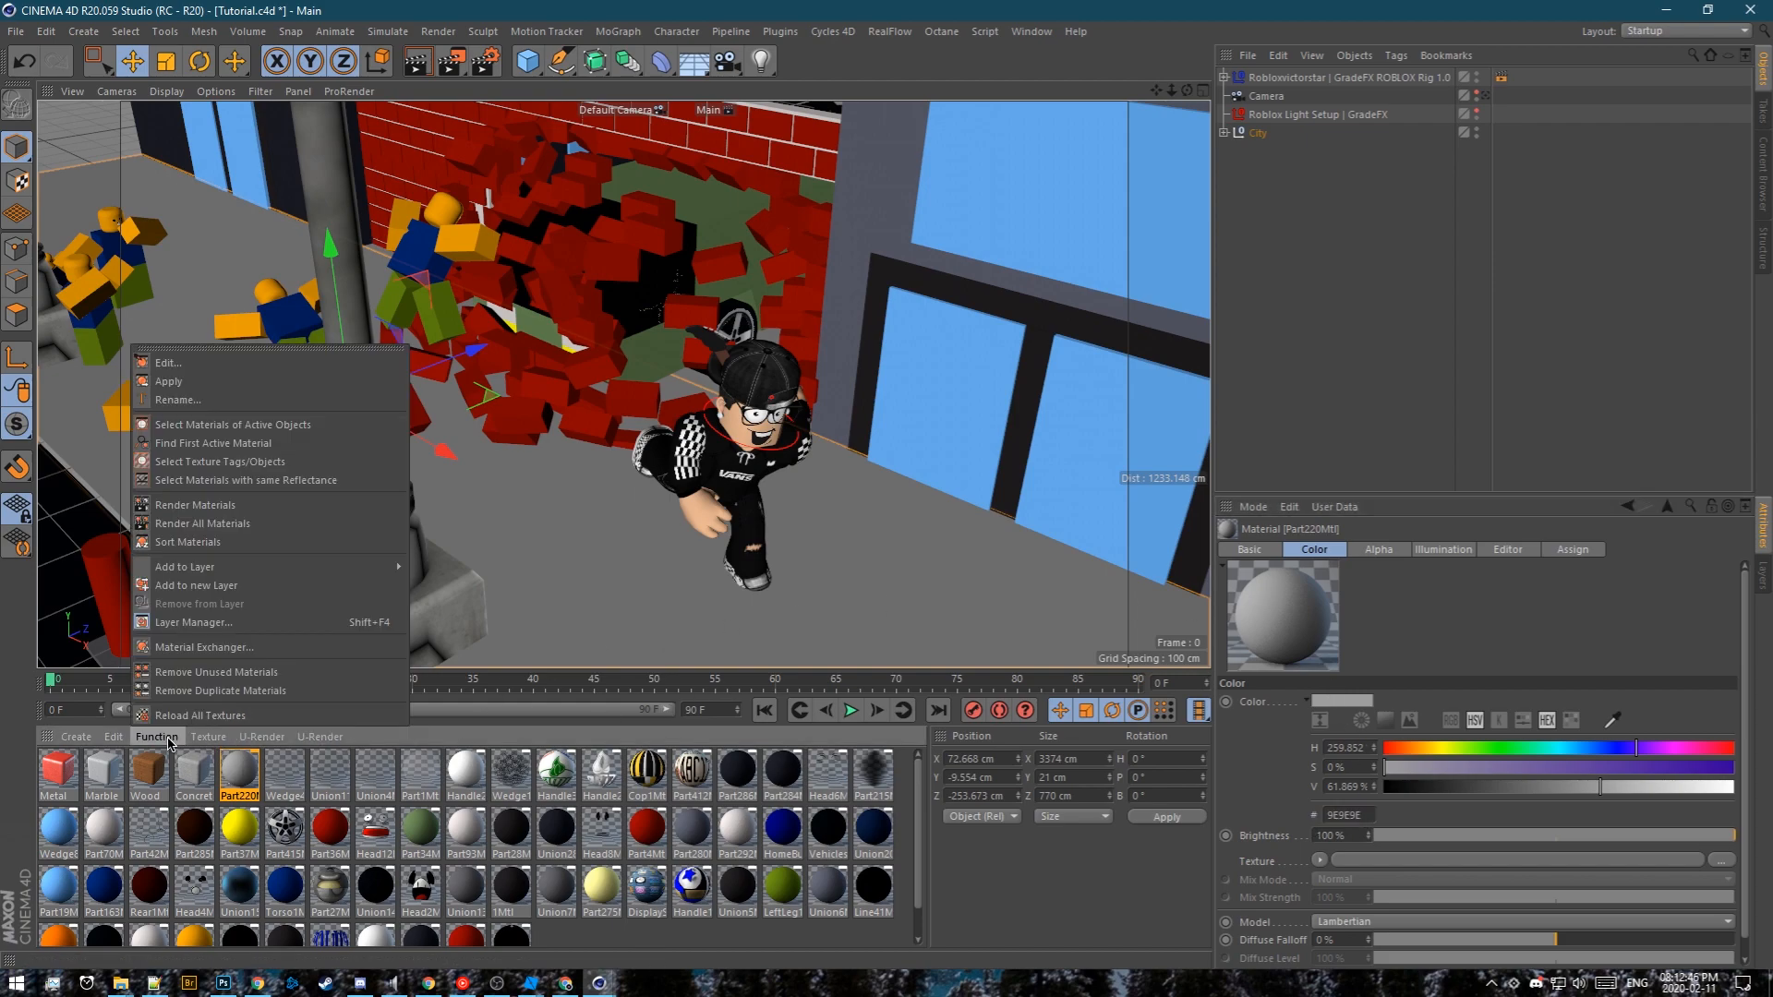
{"action": "left_click", "coordinate": [172, 463]}
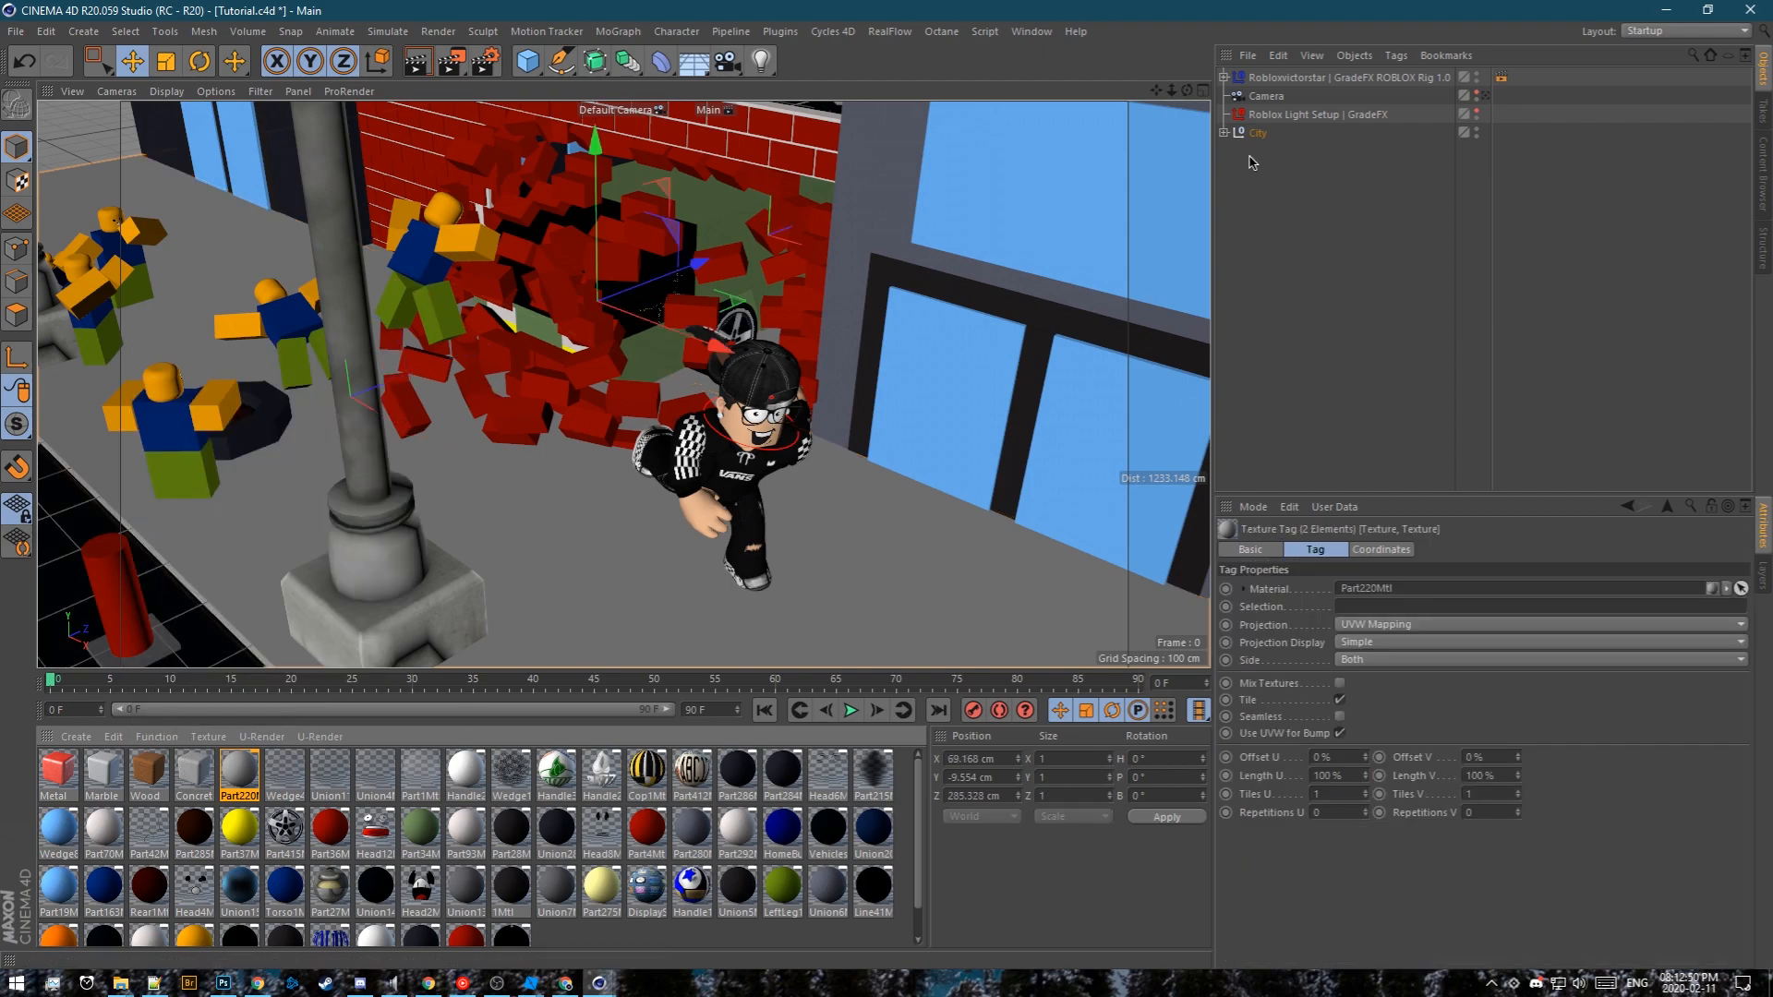
{"action": "left_click_drag", "start_coordinate": [227, 739], "coordinate": [1365, 610]}
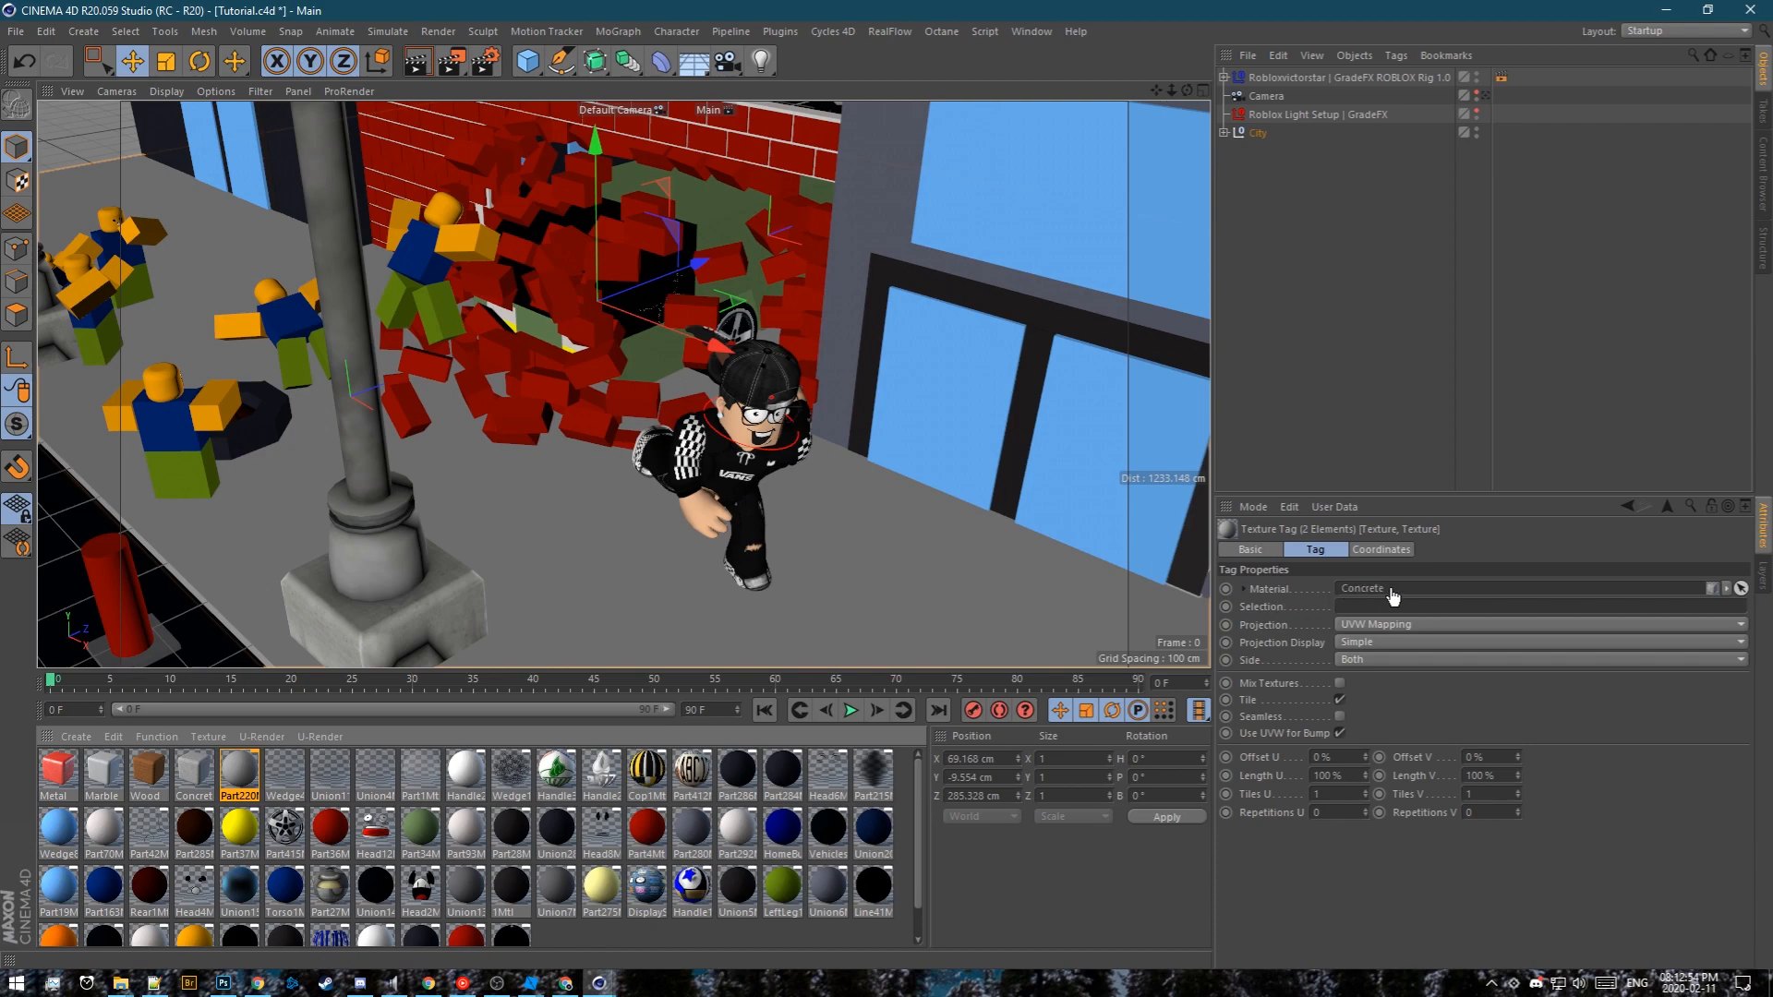
Set the ground texture tags' projection to Cubic and both Length U and Length V to 130%
{"action": "left_click", "coordinate": [1373, 627]}
{"action": "left_click", "coordinate": [1374, 704]}
{"action": "left_click", "coordinate": [1352, 775]}
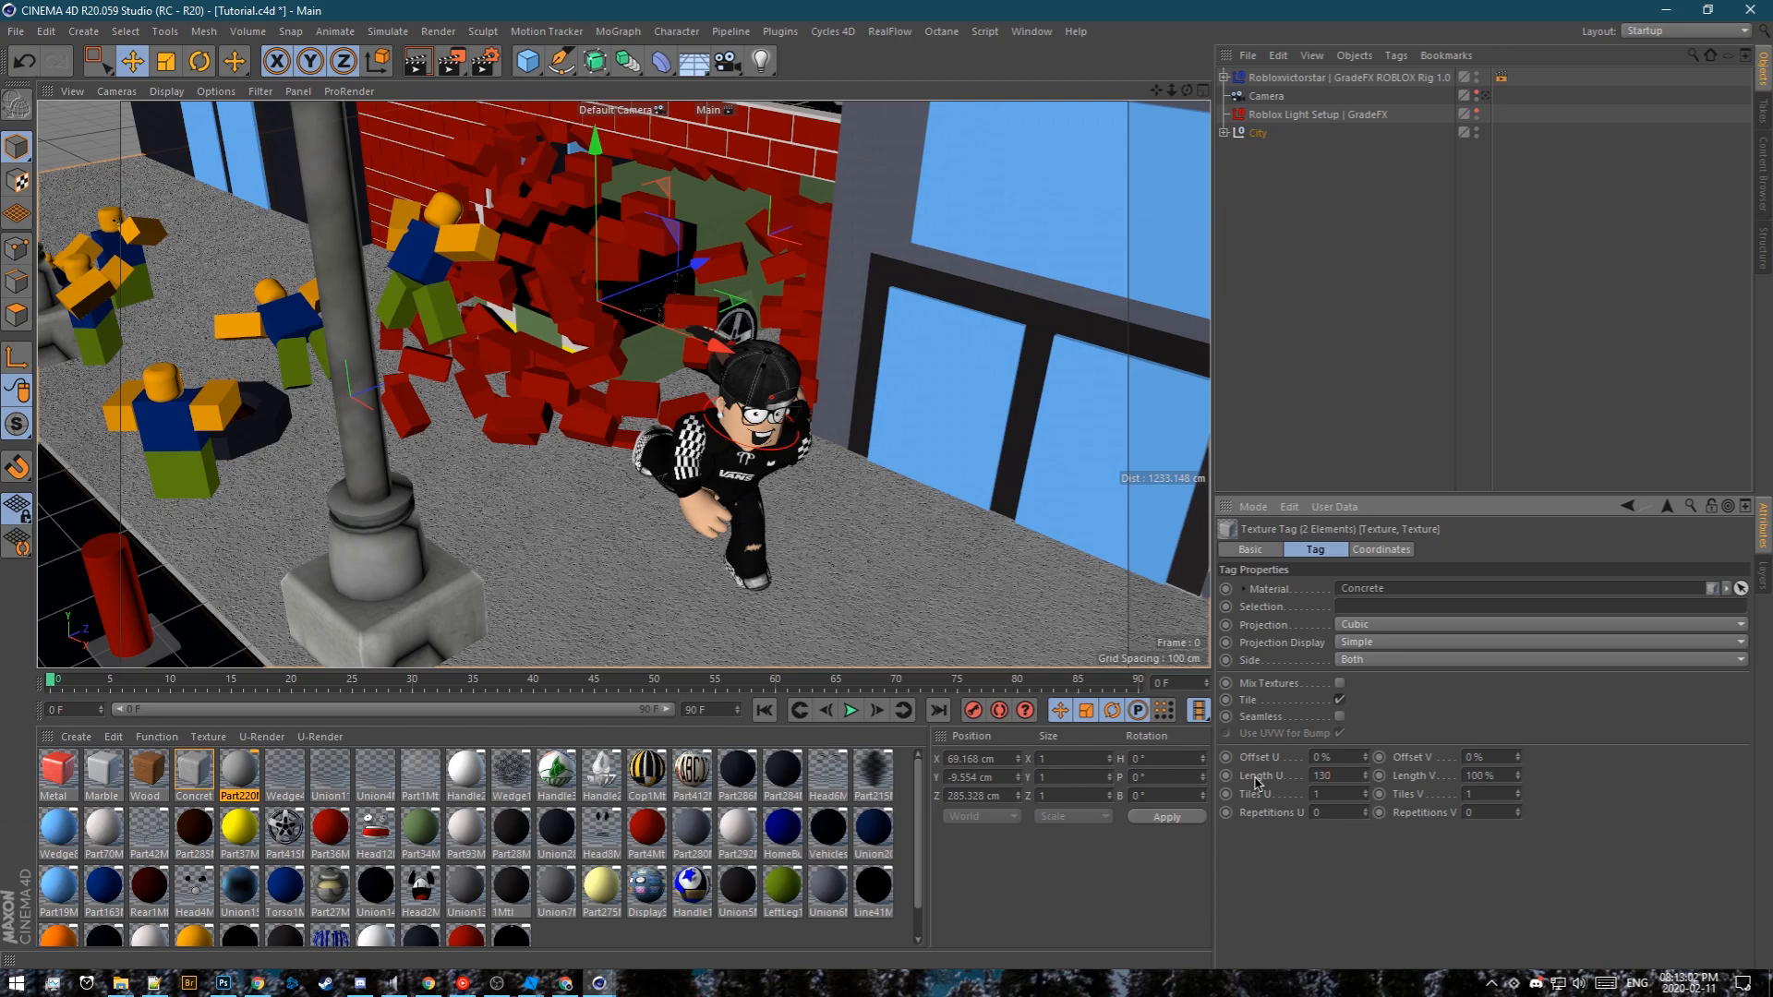
{"action": "type", "text": "130"}
{"action": "key", "text": "Return"}
{"action": "left_click", "coordinate": [1490, 776]}
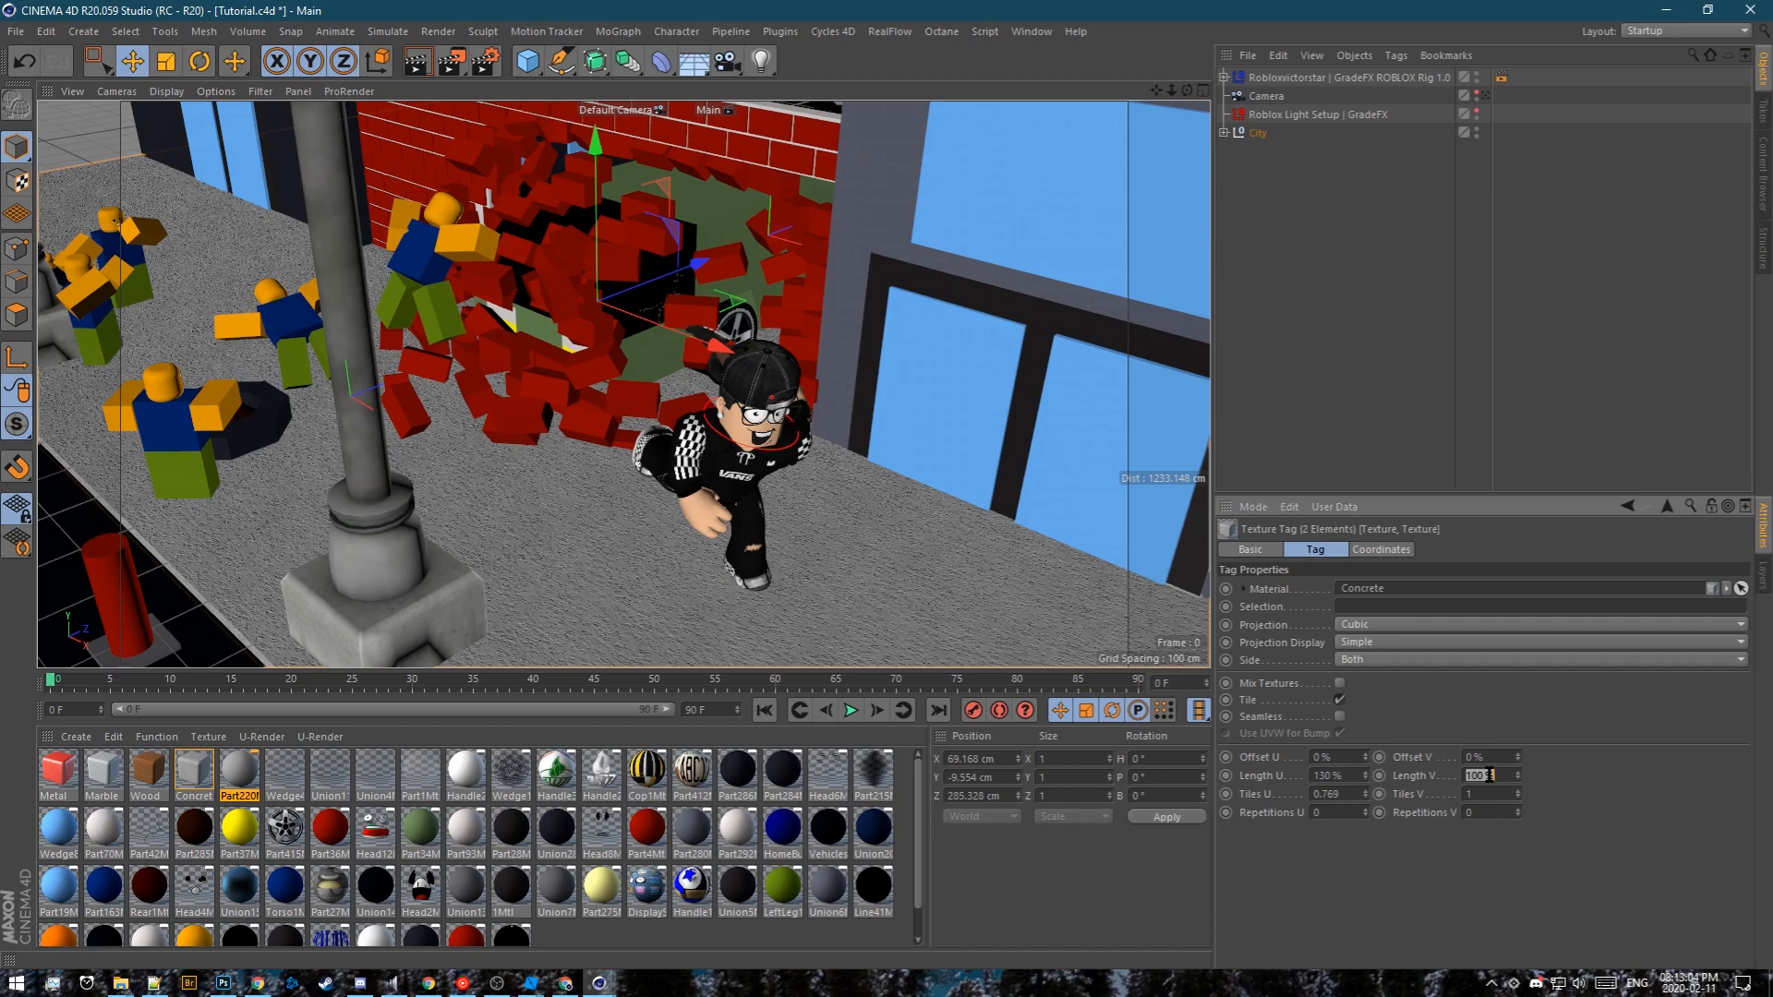
{"action": "type", "text": "130"}
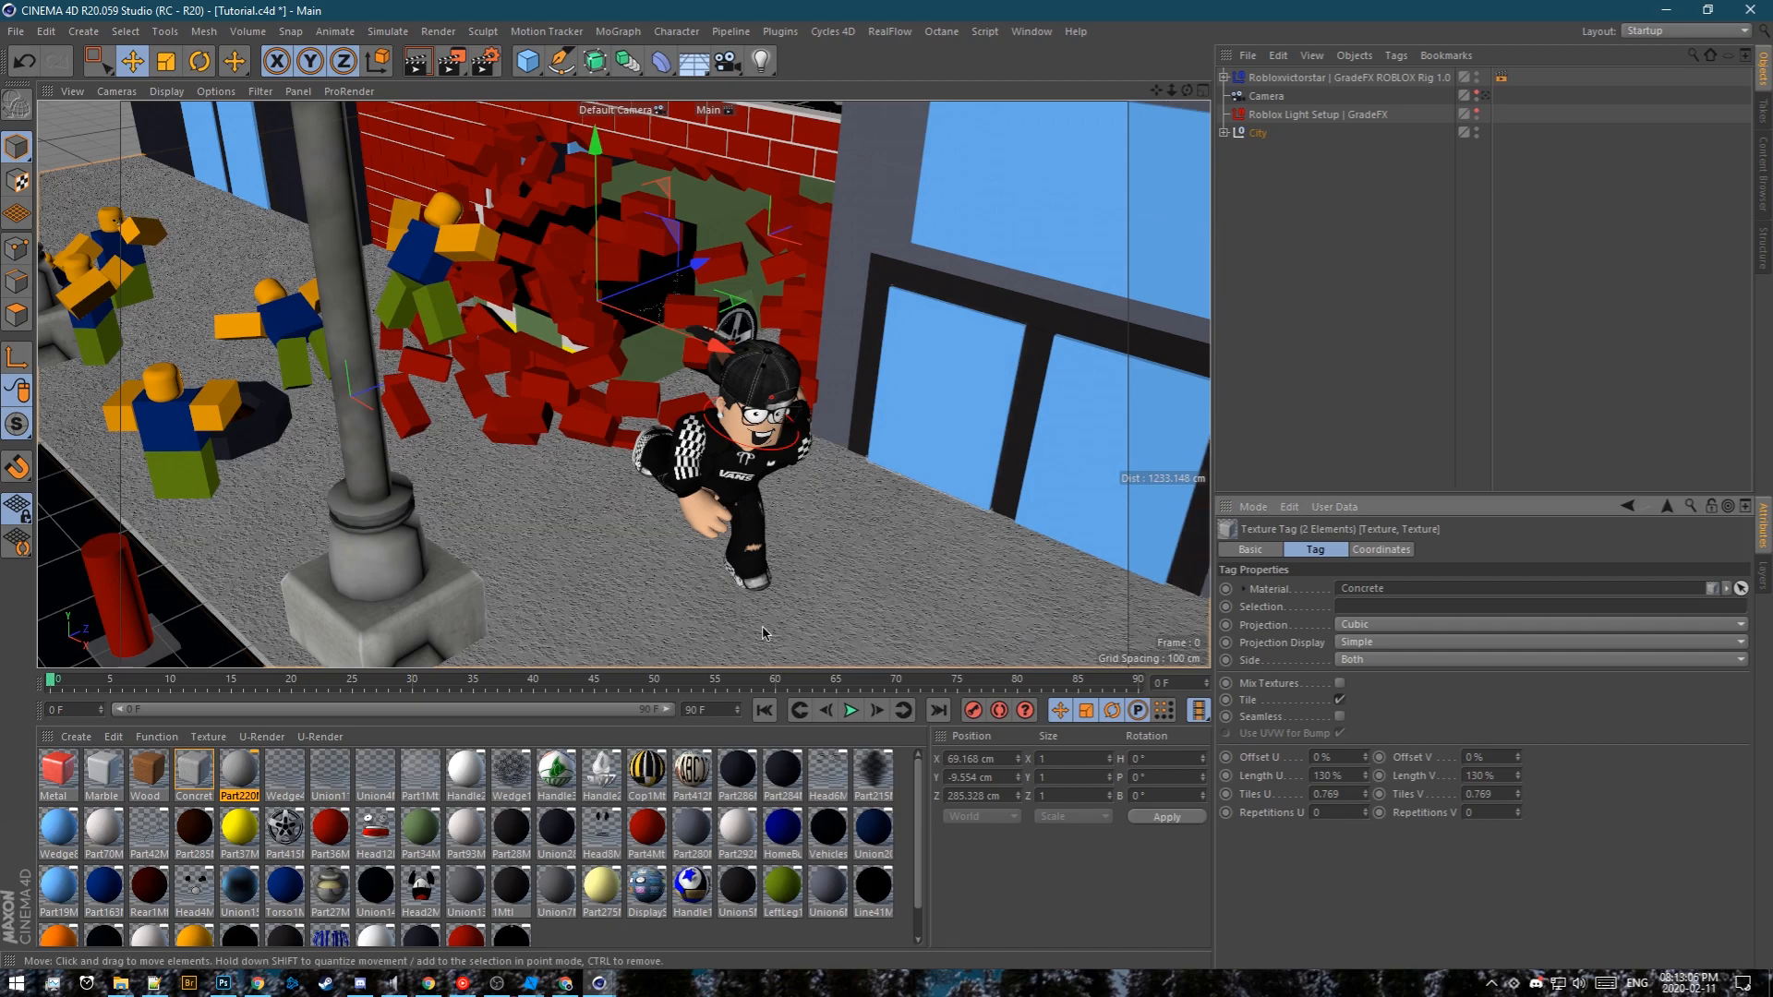
Give the Concrete material the hex color 9E9E9E, and tune it to a bluish grey with H 228°, S 4% and V 70%
{"action": "left_click", "coordinate": [205, 772]}
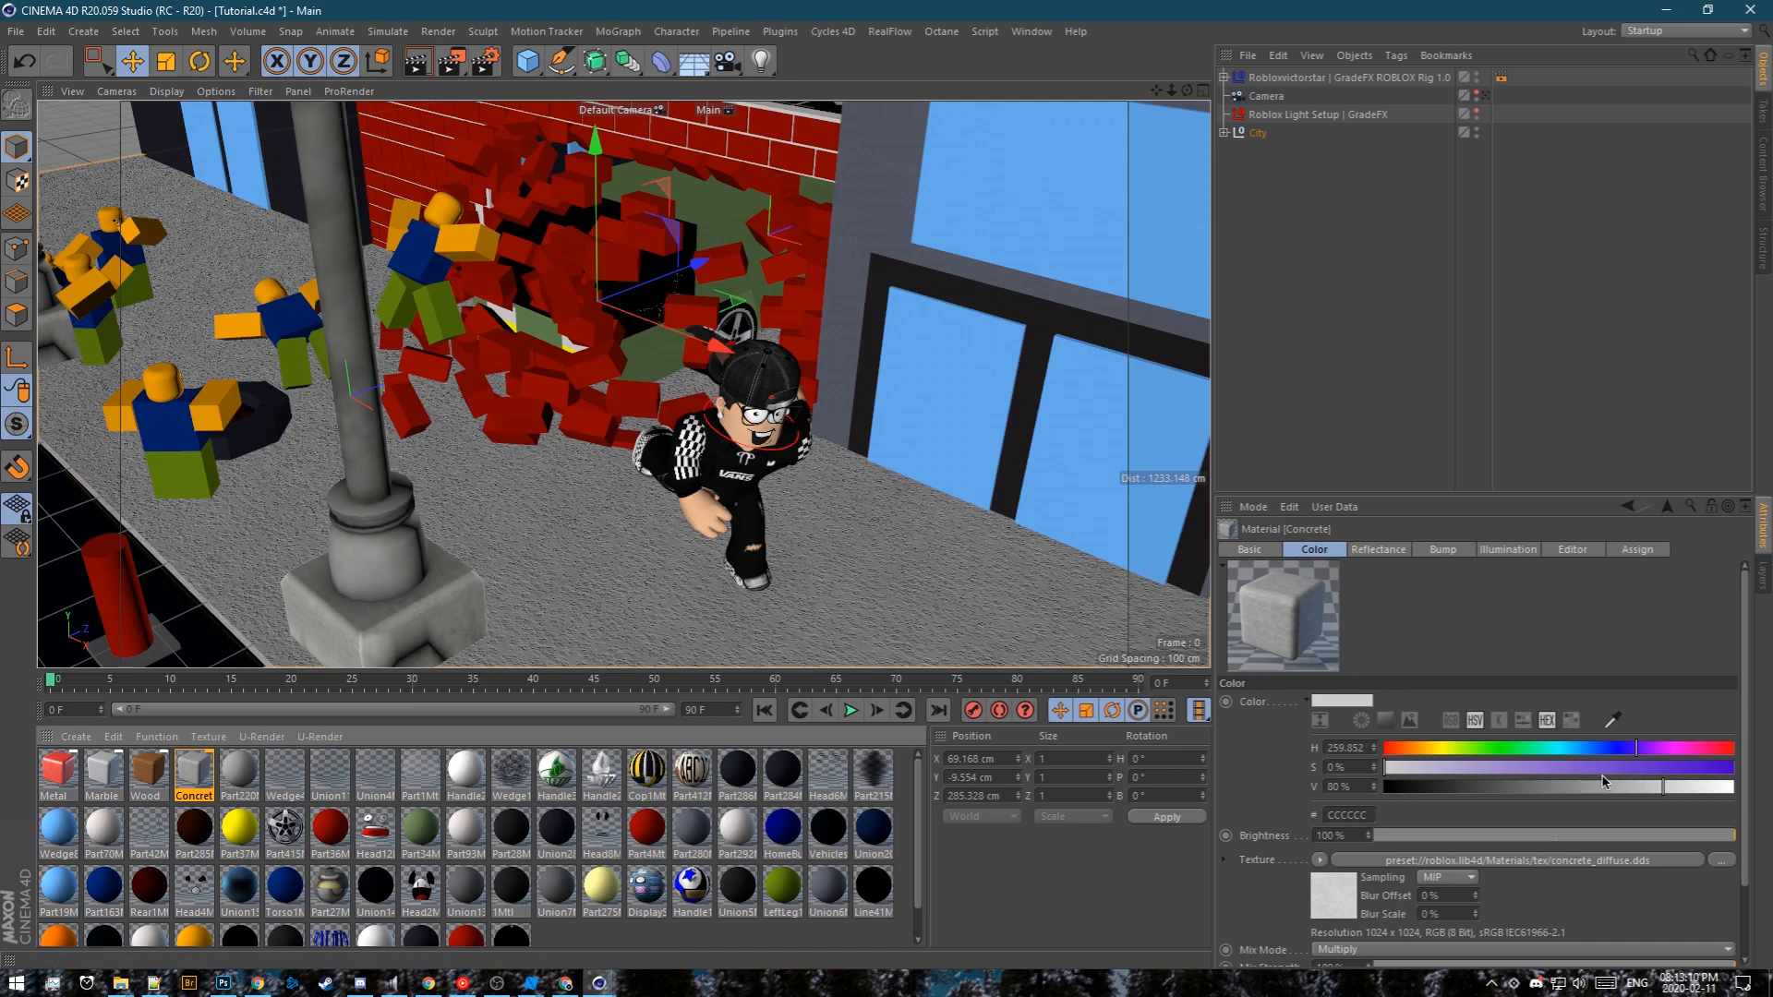
{"action": "type", "text": "9E9E9E"}
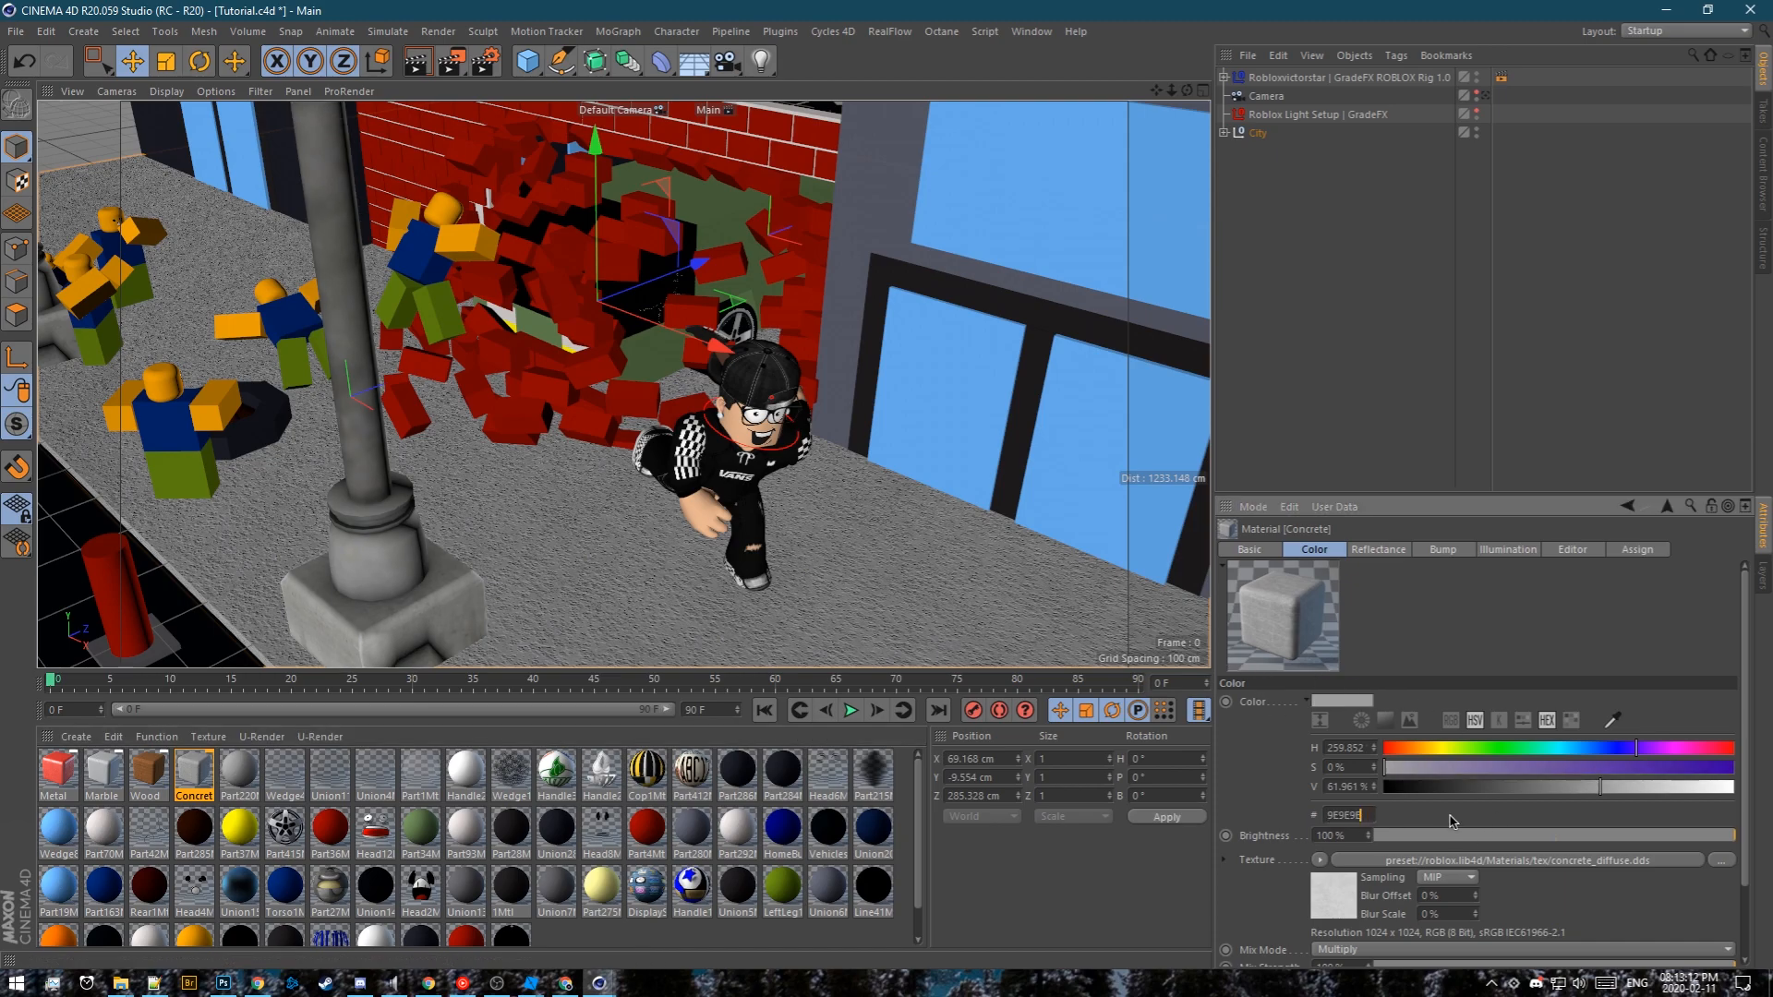
{"action": "left_click_drag", "start_coordinate": [1617, 792], "coordinate": [1563, 751]}
{"action": "left_click_drag", "start_coordinate": [1420, 777], "coordinate": [1431, 774]}
{"action": "left_click_drag", "start_coordinate": [1573, 754], "coordinate": [1607, 752]}
{"action": "left_click_drag", "start_coordinate": [1406, 769], "coordinate": [1399, 770]}
{"action": "left_click_drag", "start_coordinate": [1630, 796], "coordinate": [1636, 796]}
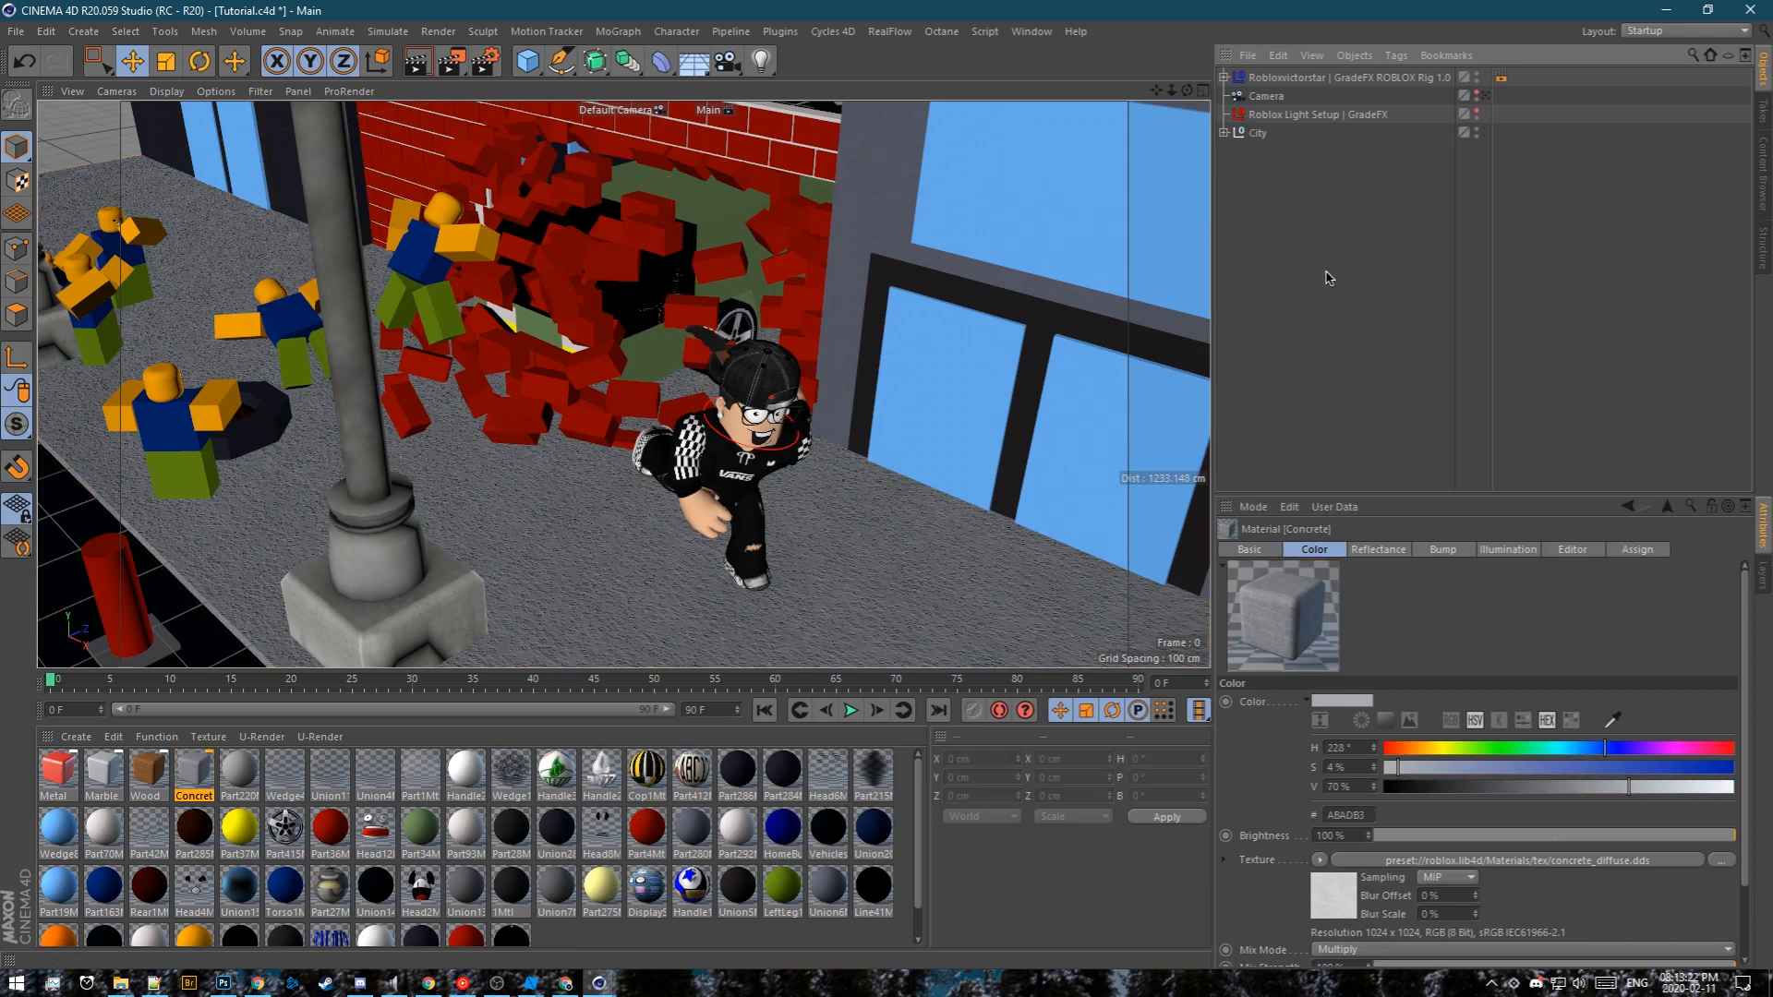
Try to apply the Concrete material to the red brick rubble behind the character
{"action": "scroll", "coordinate": [858, 403], "scroll_direction": "up", "scroll_amount": 6}
{"action": "left_click_drag", "start_coordinate": [859, 403], "coordinate": [784, 440], "text": "alt"}
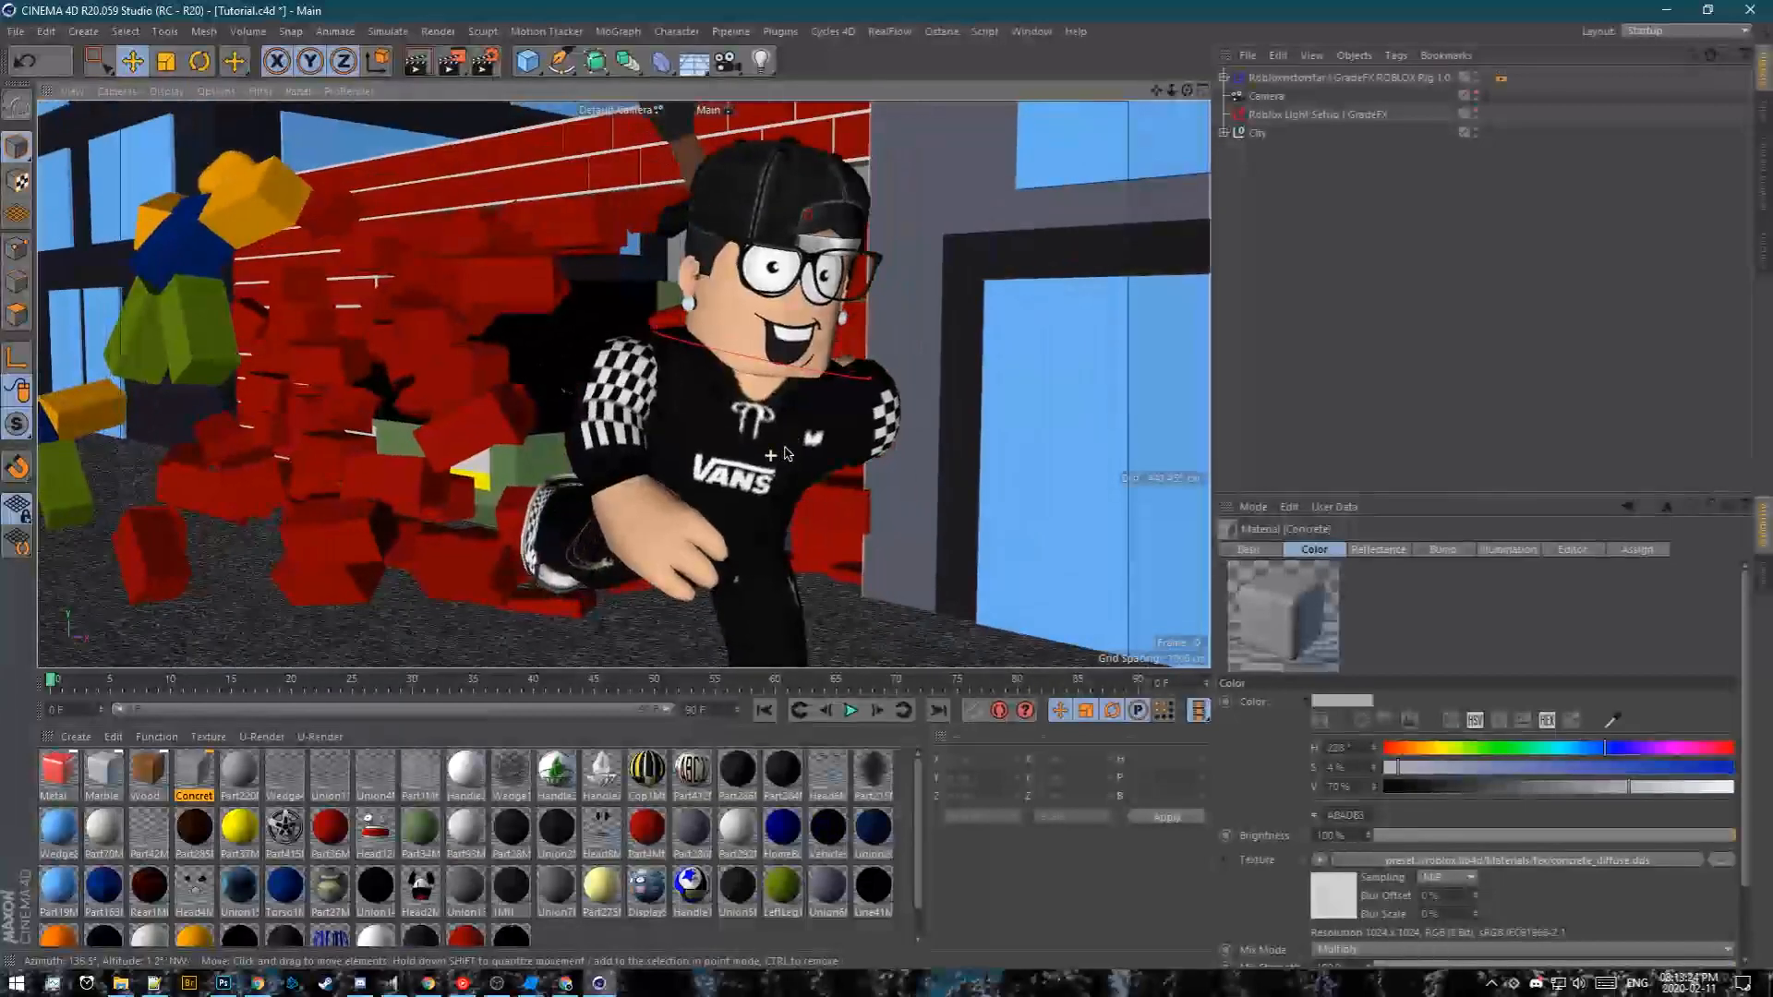
{"action": "middle_click_drag", "start_coordinate": [767, 400], "coordinate": [773, 435], "text": "alt"}
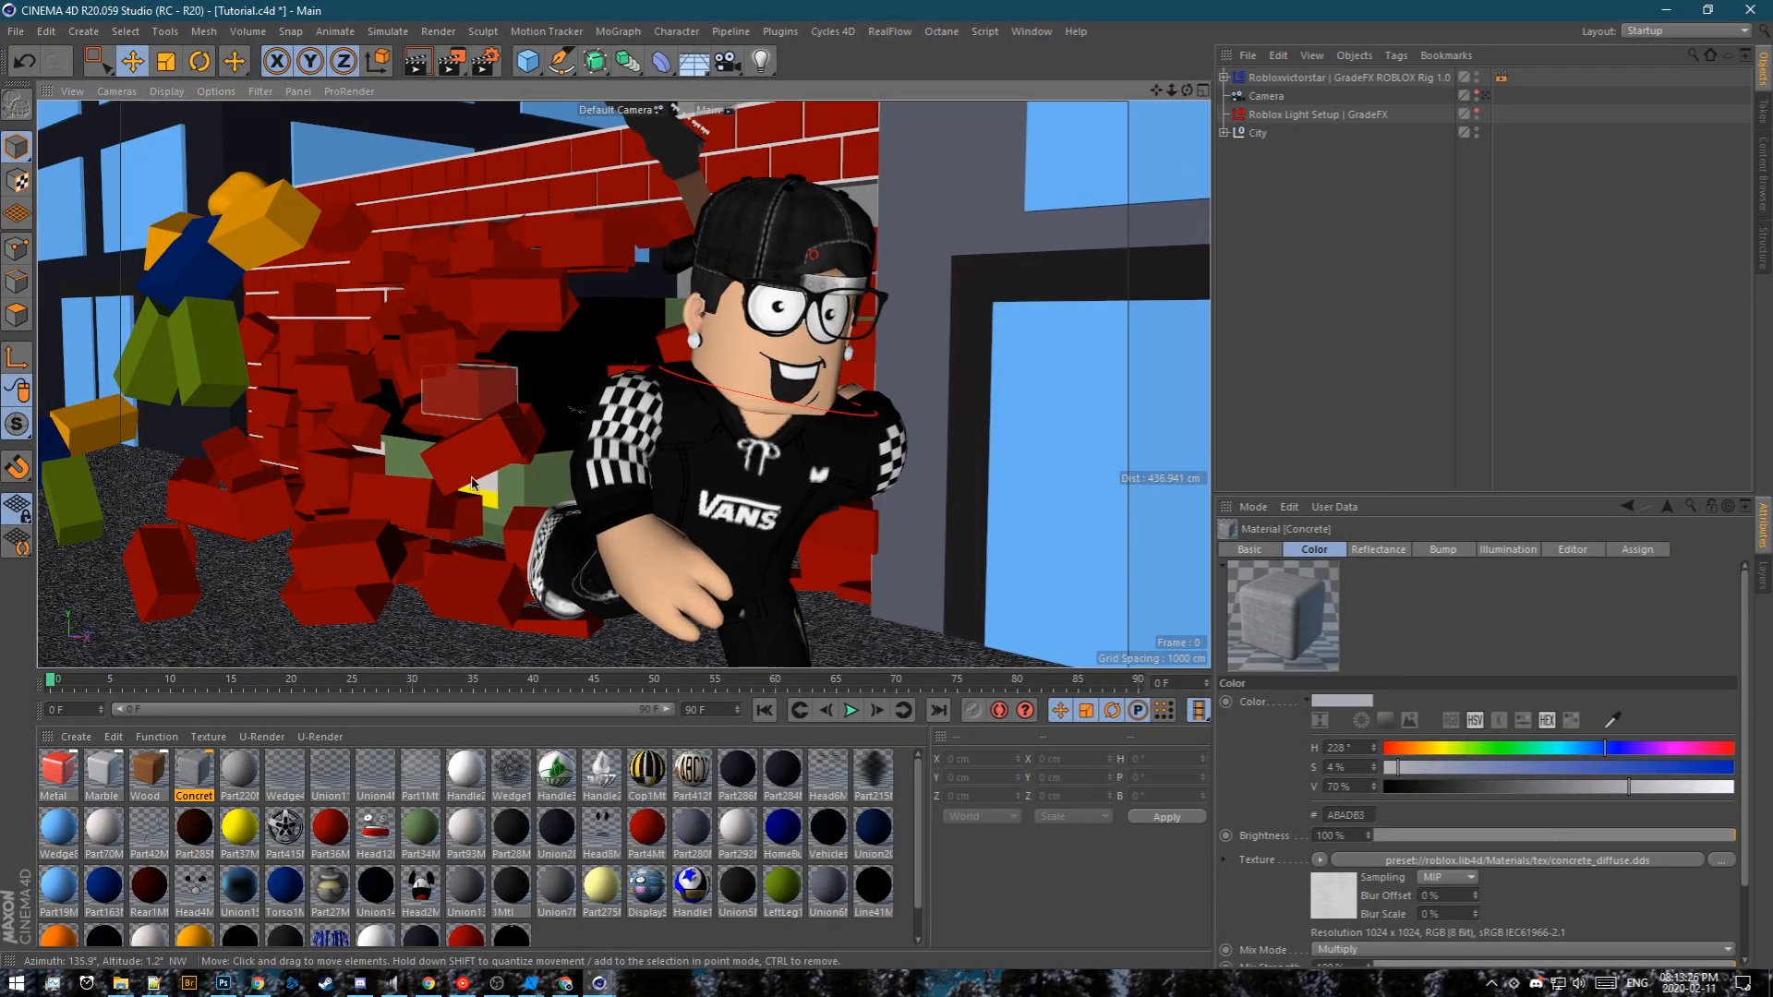
{"action": "left_click_drag", "start_coordinate": [186, 772], "coordinate": [332, 504]}
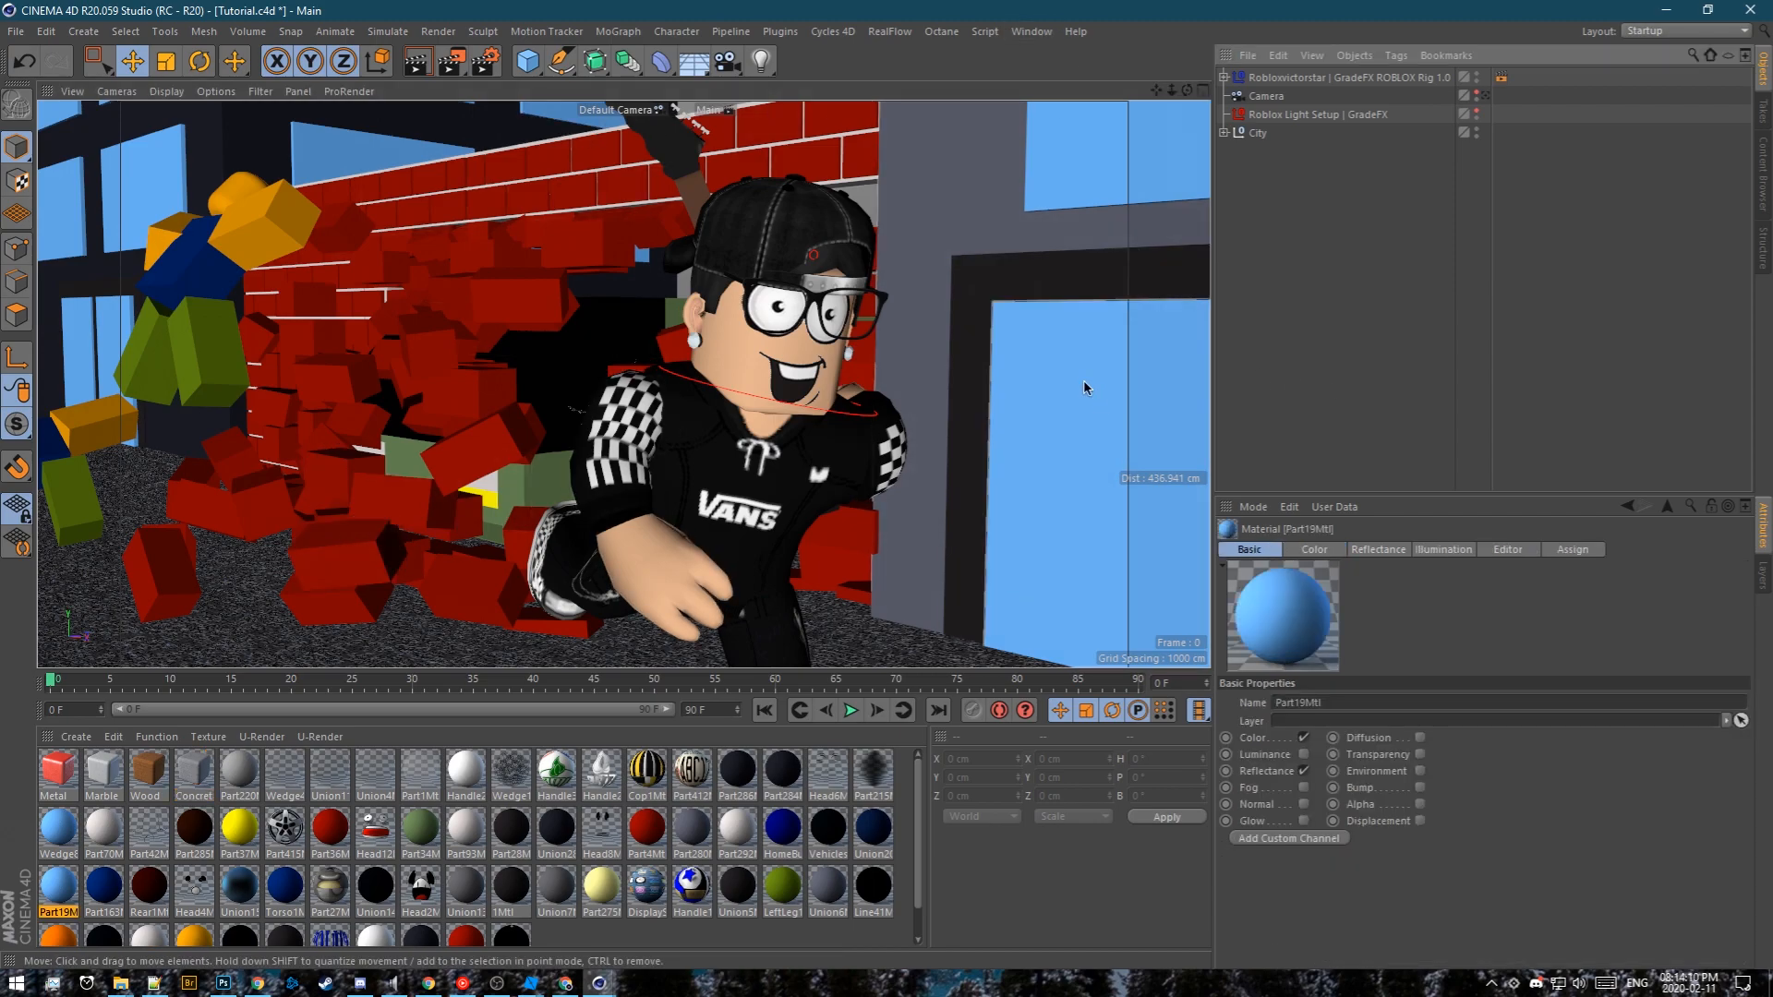
Select the building door's blue pane and rename its Part19Mtl material to glass
{"action": "scroll", "coordinate": [1016, 388], "scroll_direction": "down", "scroll_amount": 5}
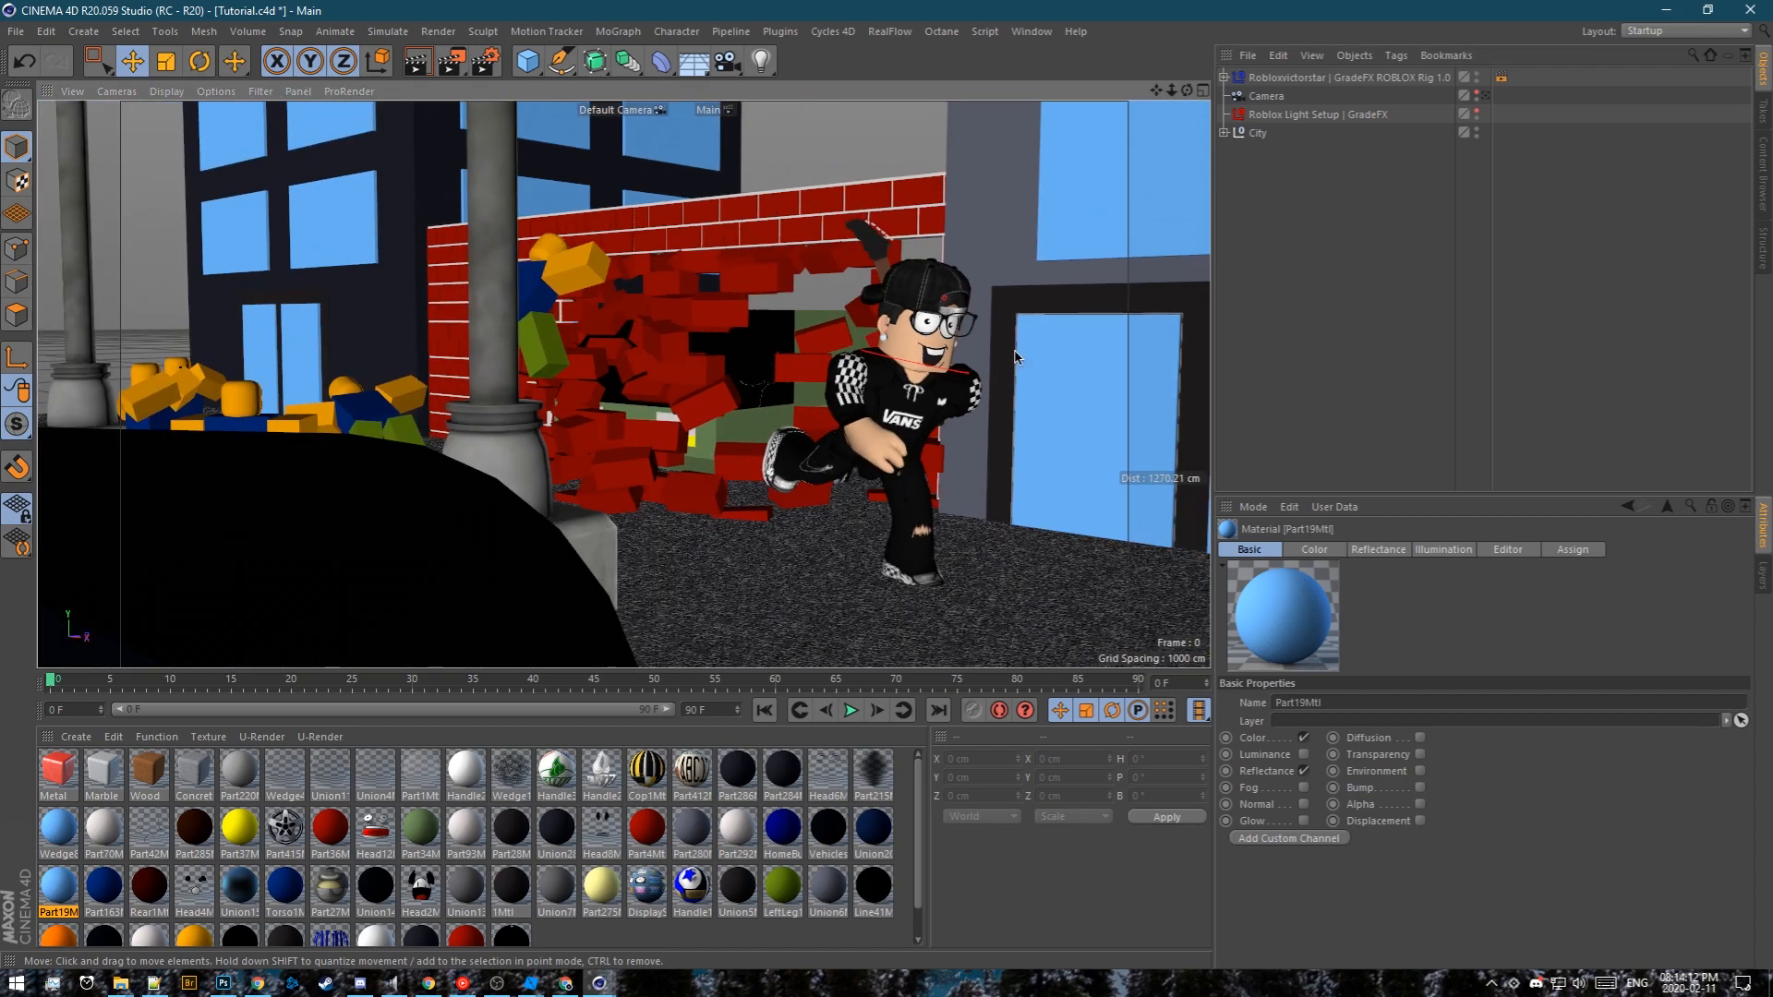
{"action": "left_click", "coordinate": [989, 415]}
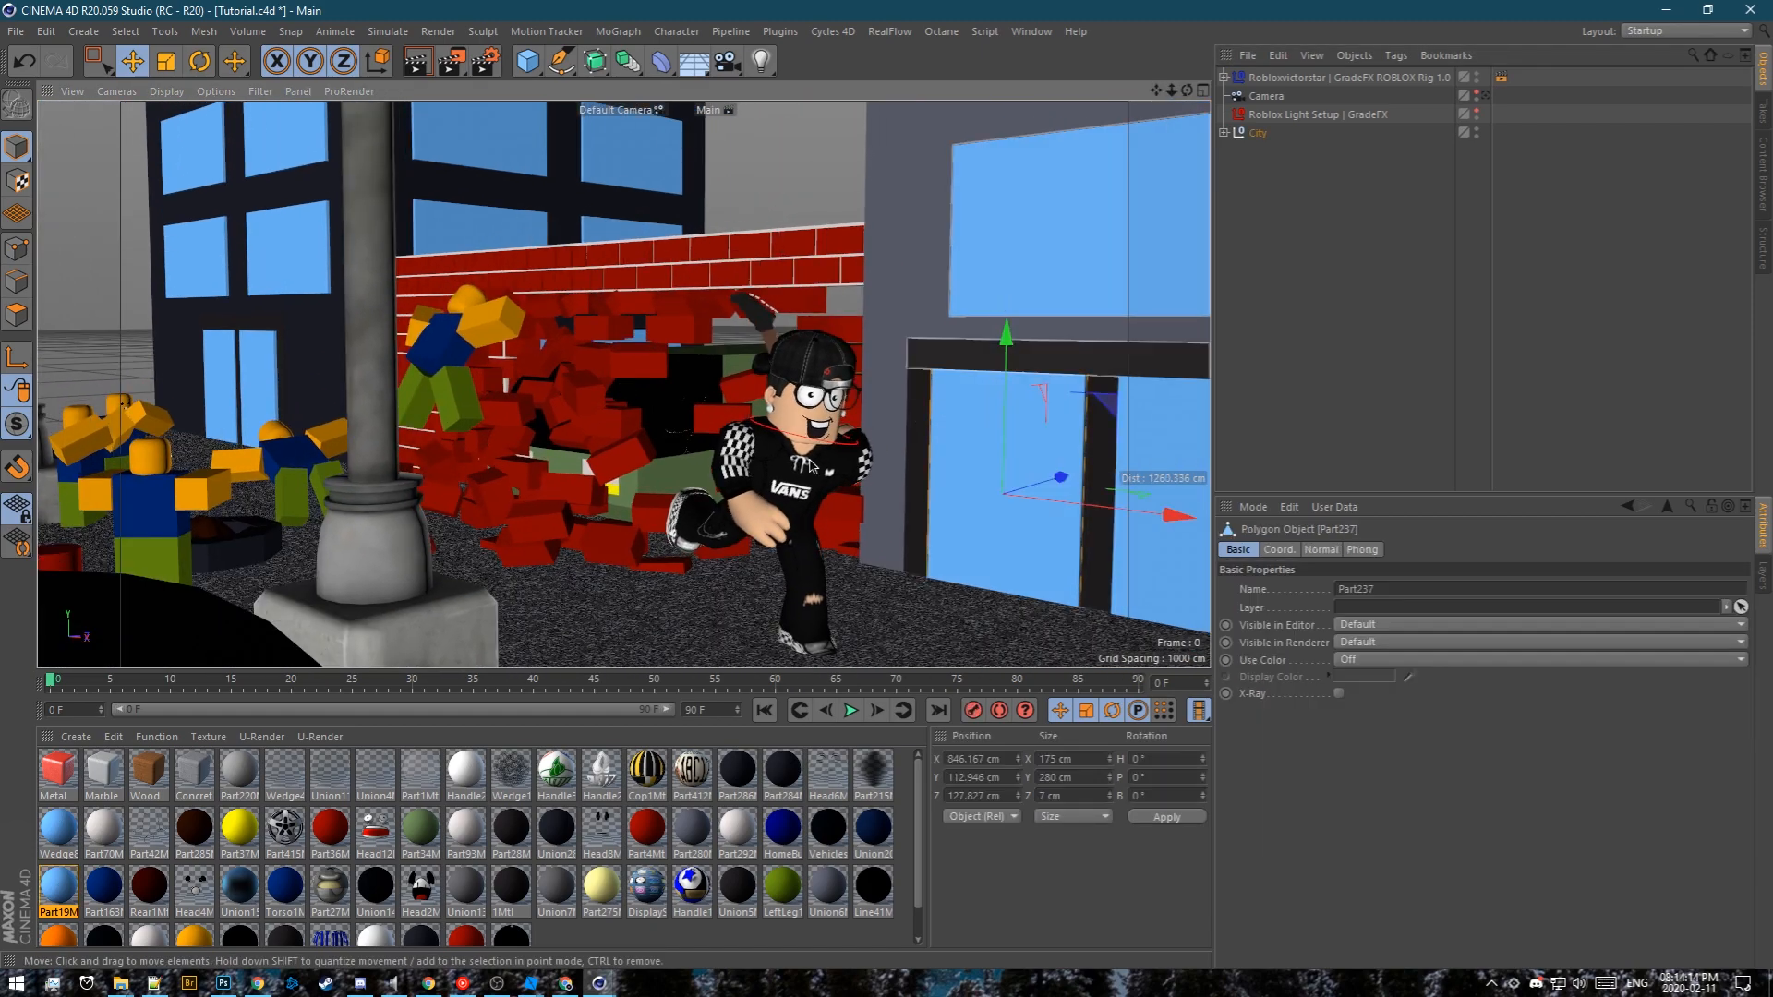
{"action": "left_click", "coordinate": [59, 884]}
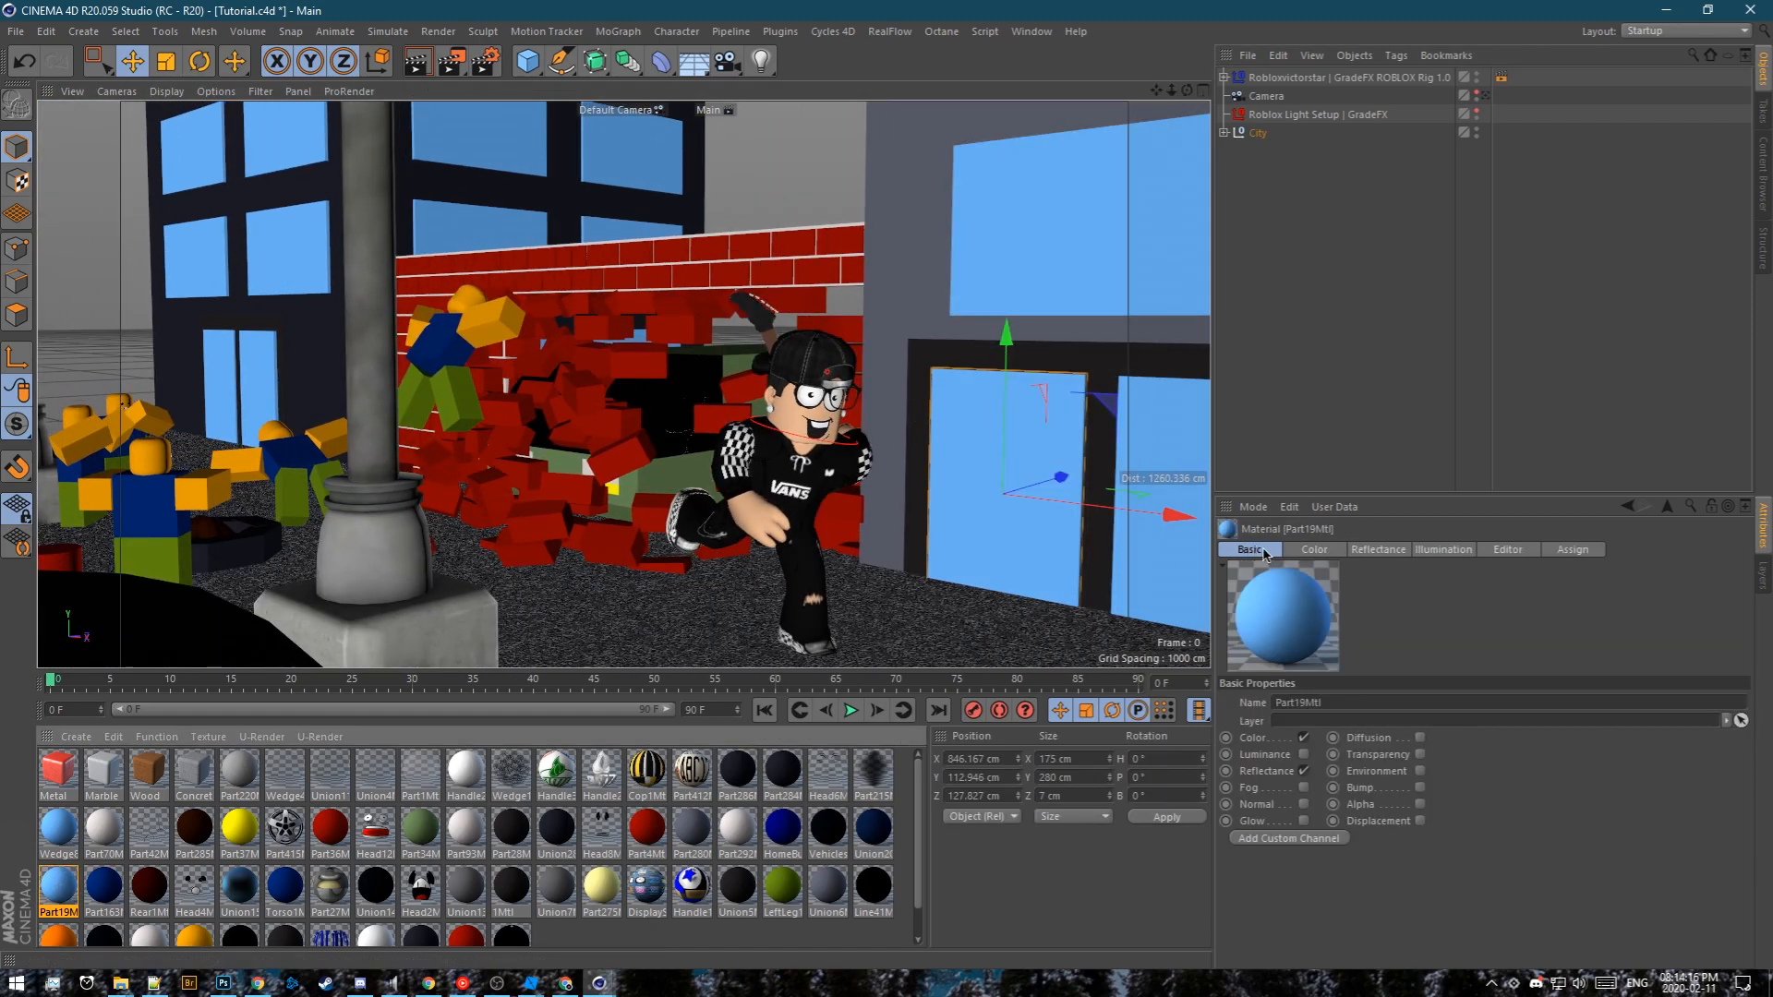
{"action": "left_click", "coordinate": [1302, 703]}
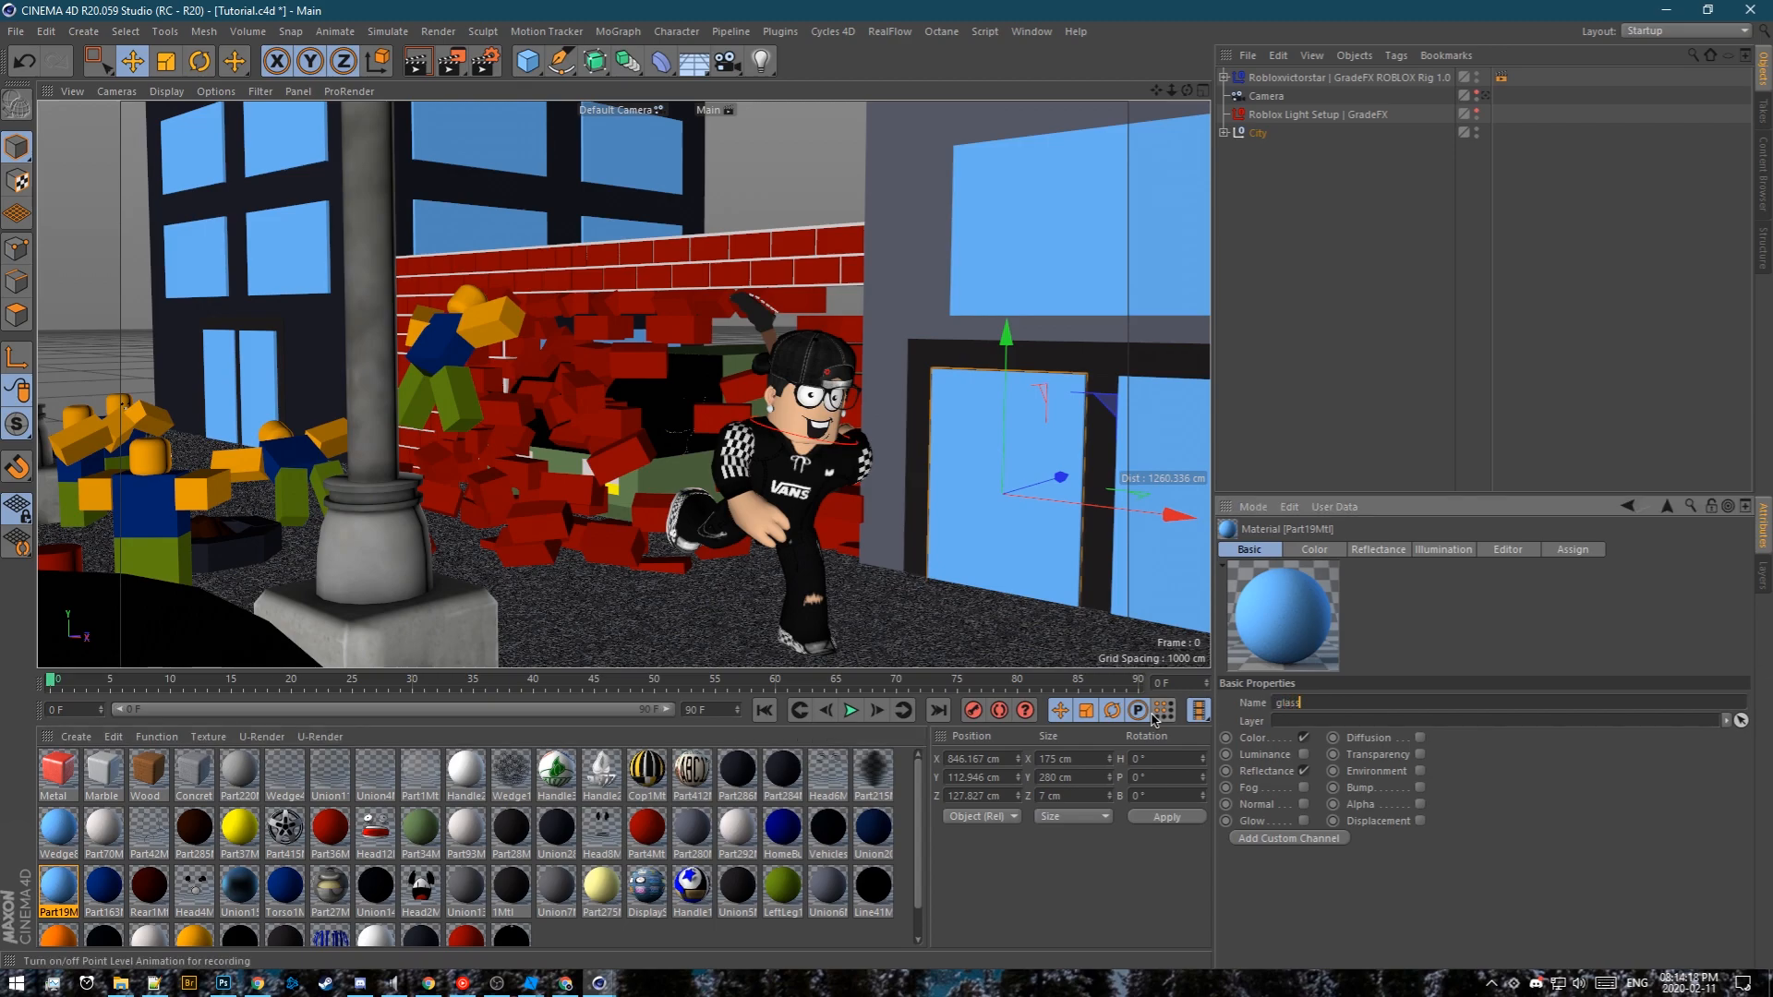
{"action": "key", "text": "Return"}
In the glass material's reflectance, remove the Specular layer and add a GGX reflection layer
{"action": "scroll", "coordinate": [1121, 471], "scroll_direction": "up", "scroll_amount": 5}
{"action": "left_click_drag", "start_coordinate": [1121, 471], "coordinate": [1034, 464], "text": "alt"}
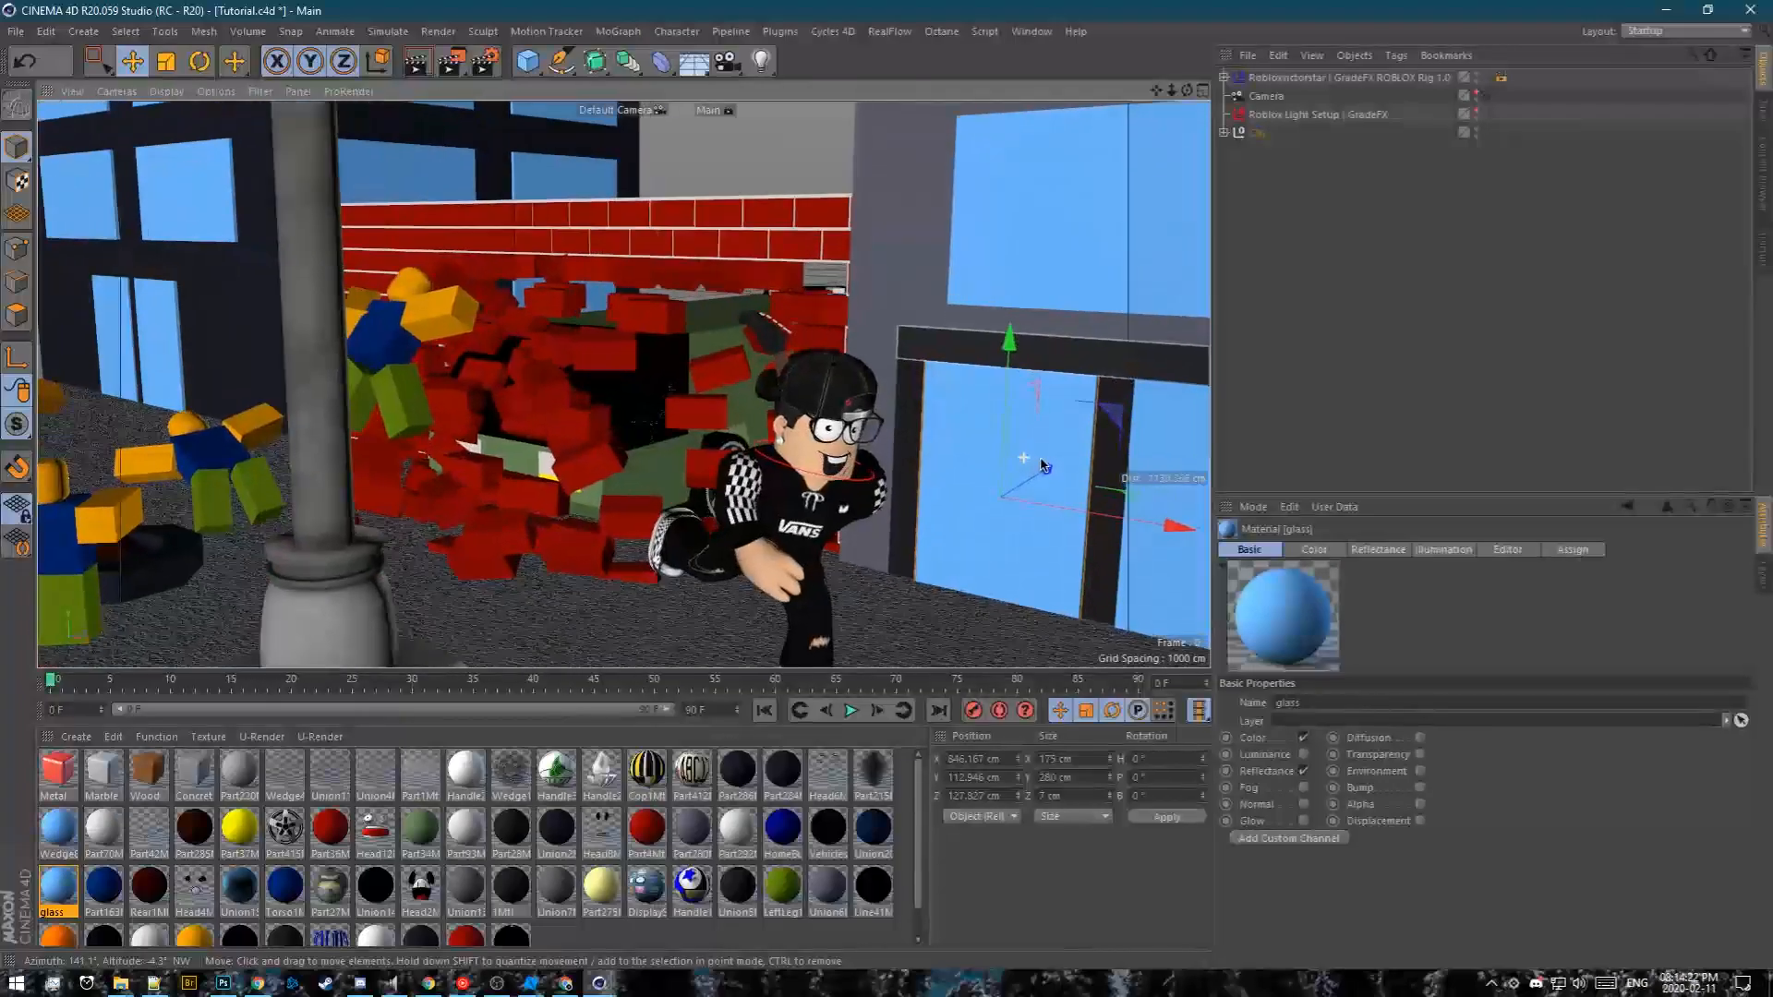
{"action": "left_click", "coordinate": [1363, 554]}
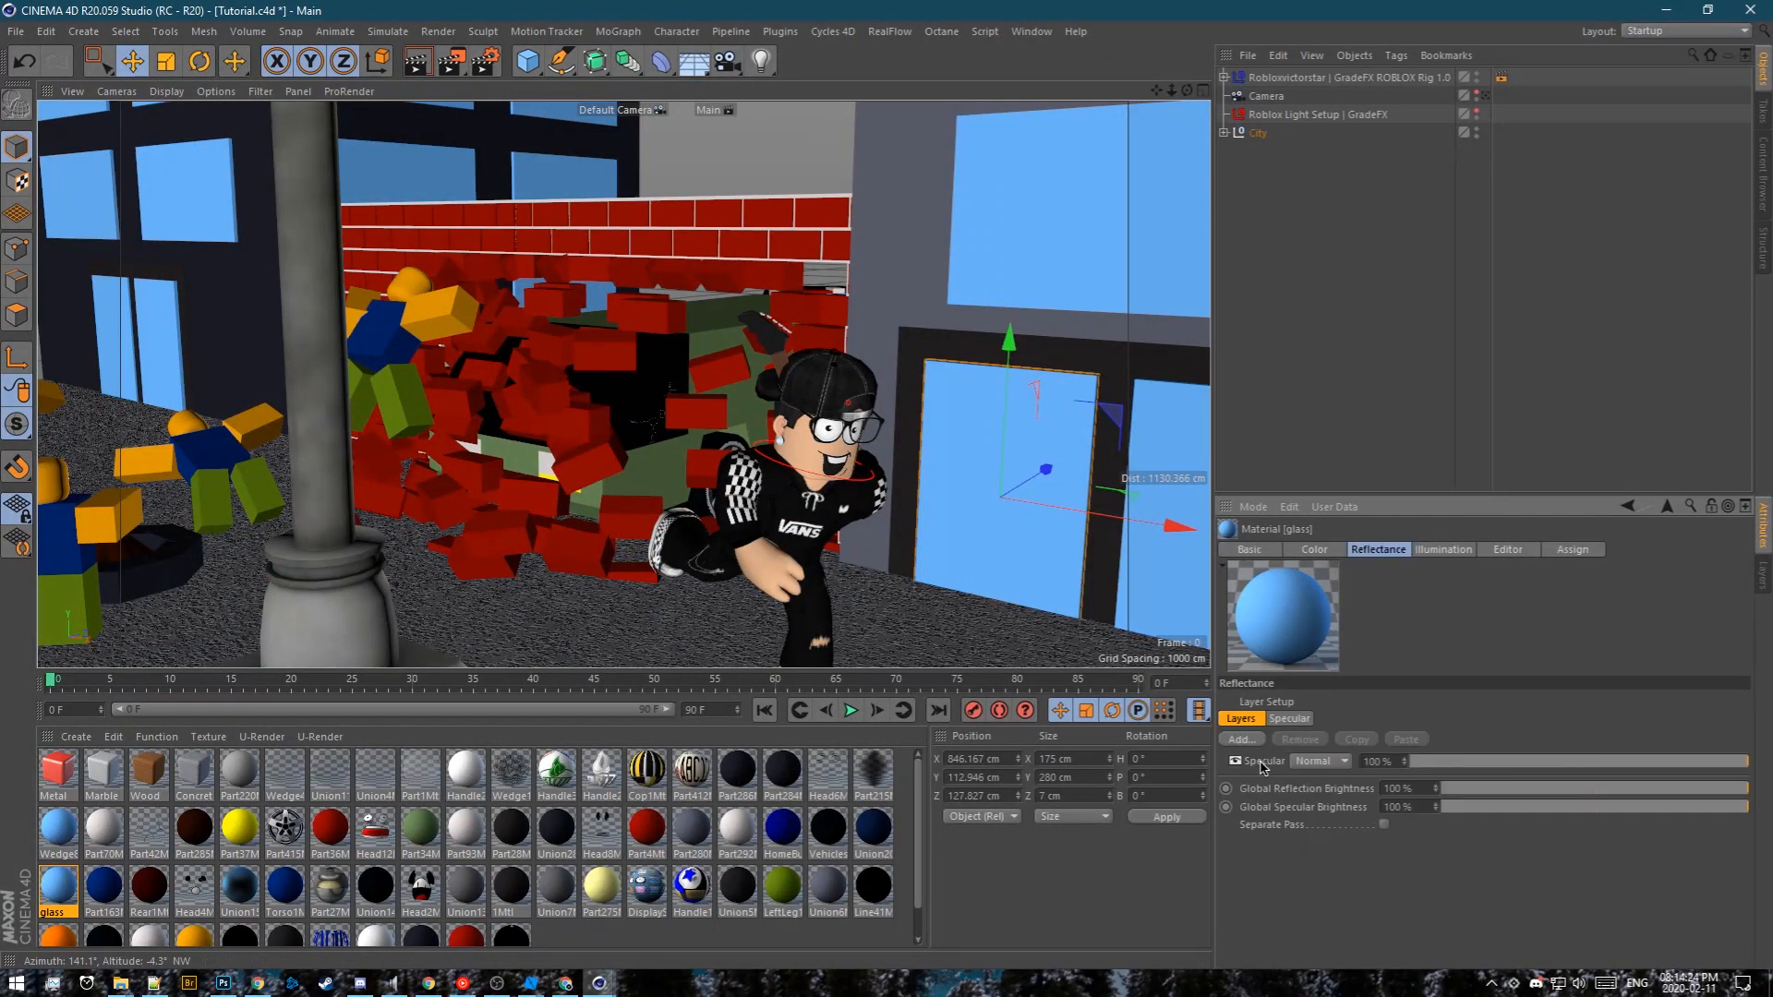
{"action": "left_click", "coordinate": [1262, 763]}
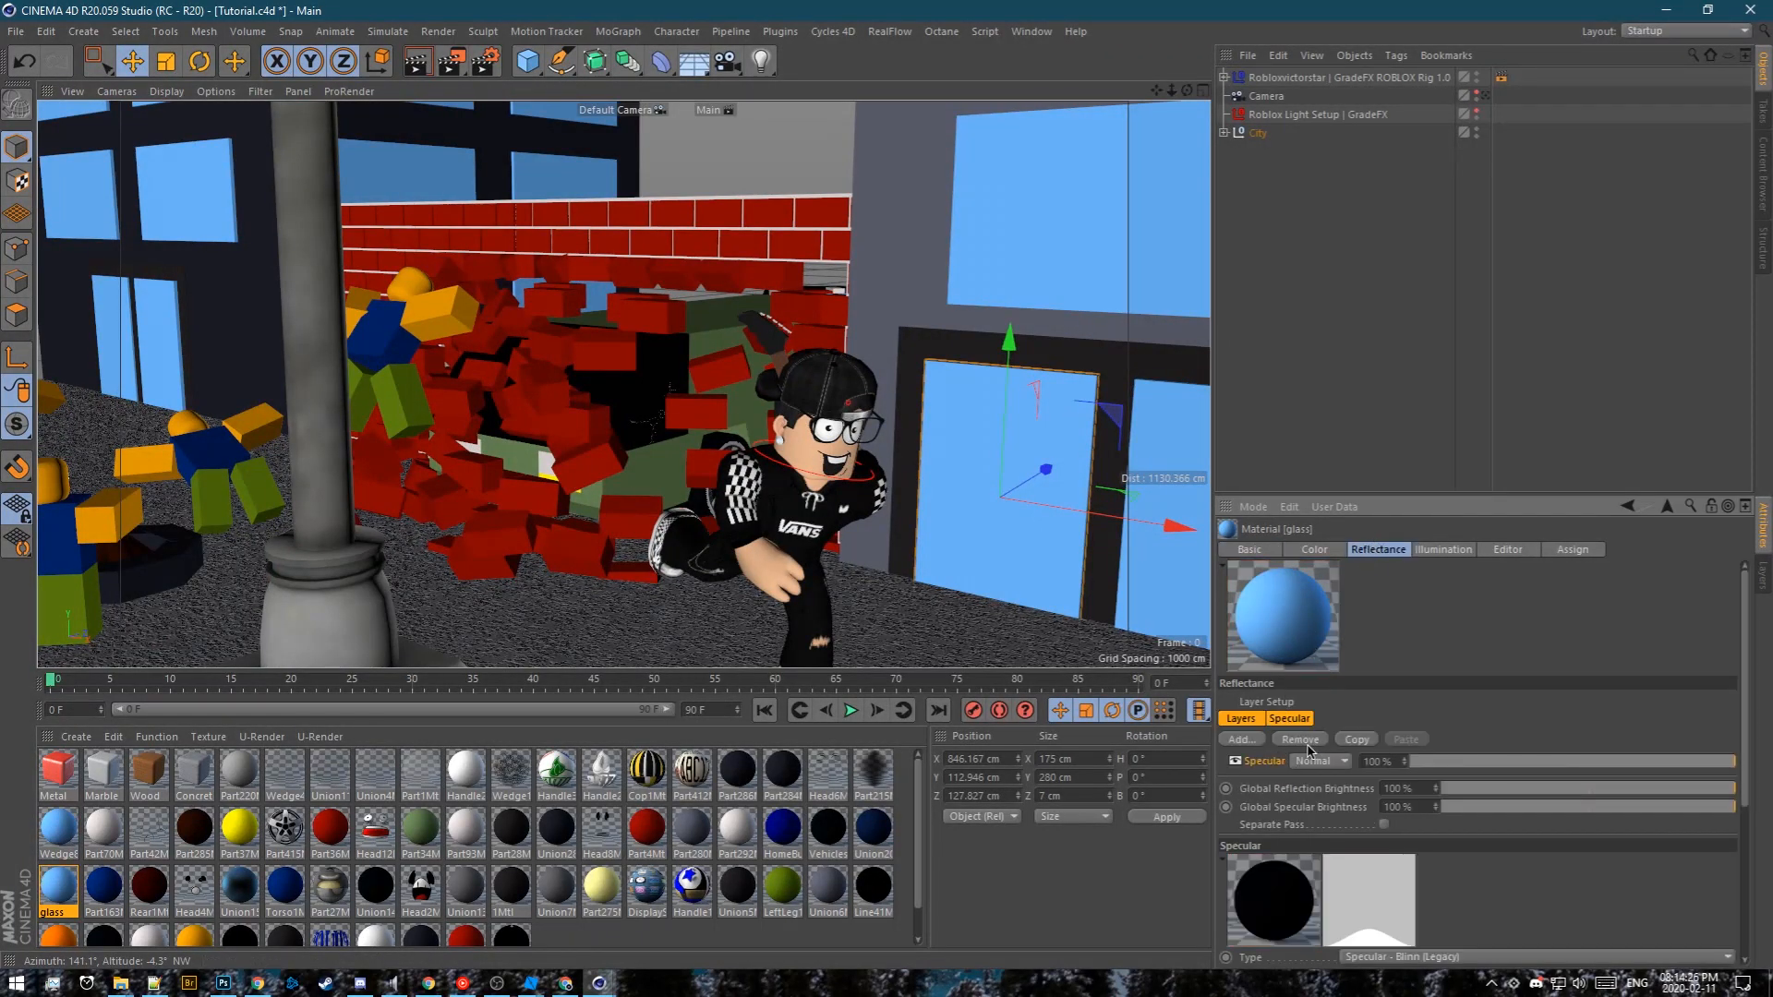
{"action": "left_click", "coordinate": [1300, 740]}
{"action": "left_click", "coordinate": [1247, 739]}
{"action": "left_click", "coordinate": [1281, 817]}
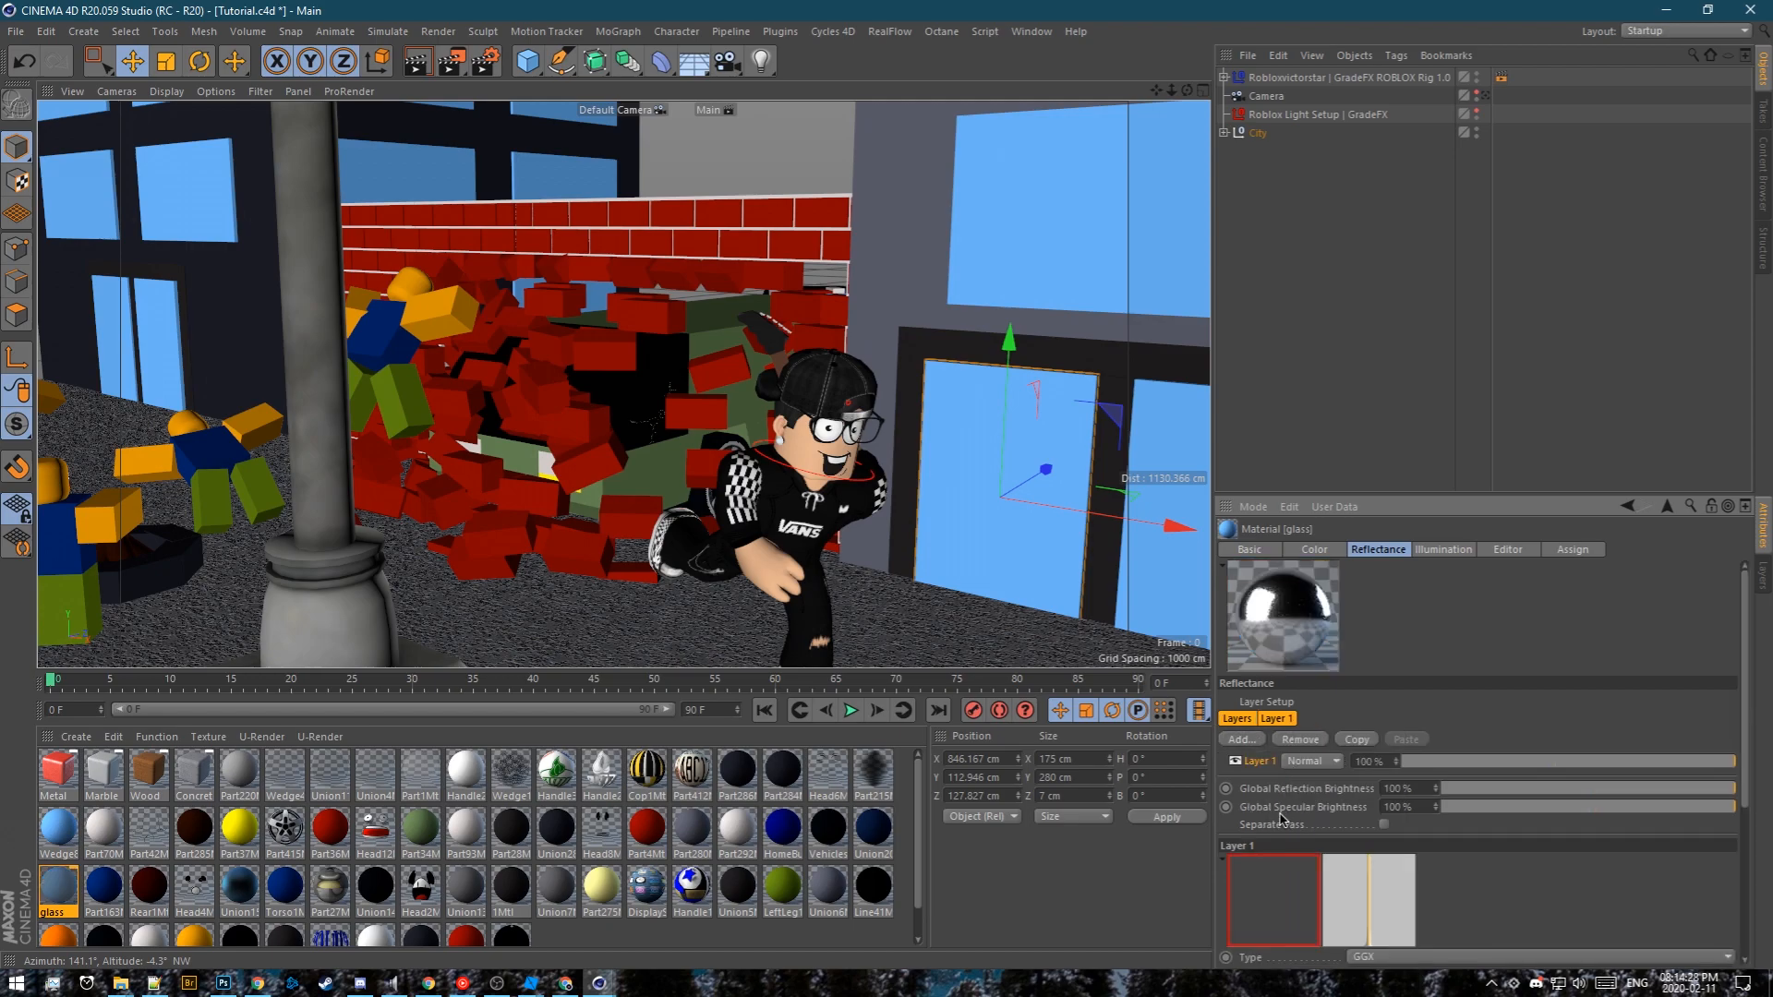
Set the glass material's GGX layer attenuation to Additive
{"action": "scroll", "coordinate": [1284, 822], "scroll_direction": "down", "scroll_amount": 2}
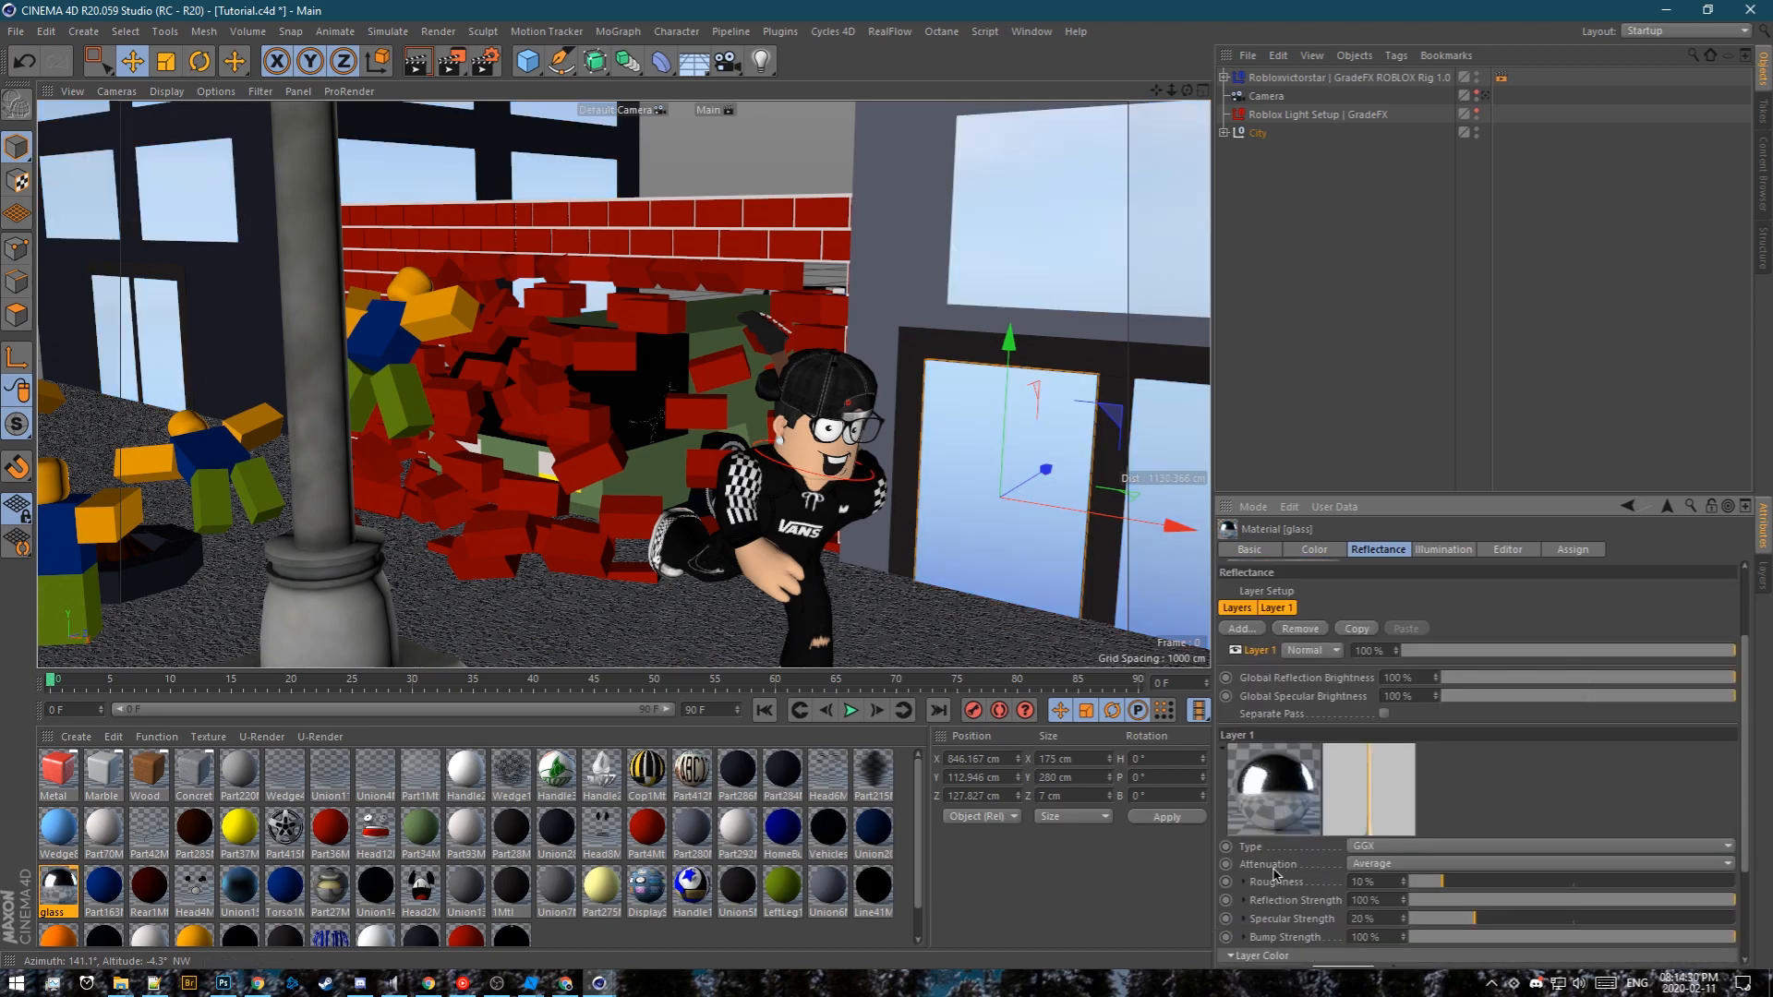
{"action": "left_click", "coordinate": [1376, 865]}
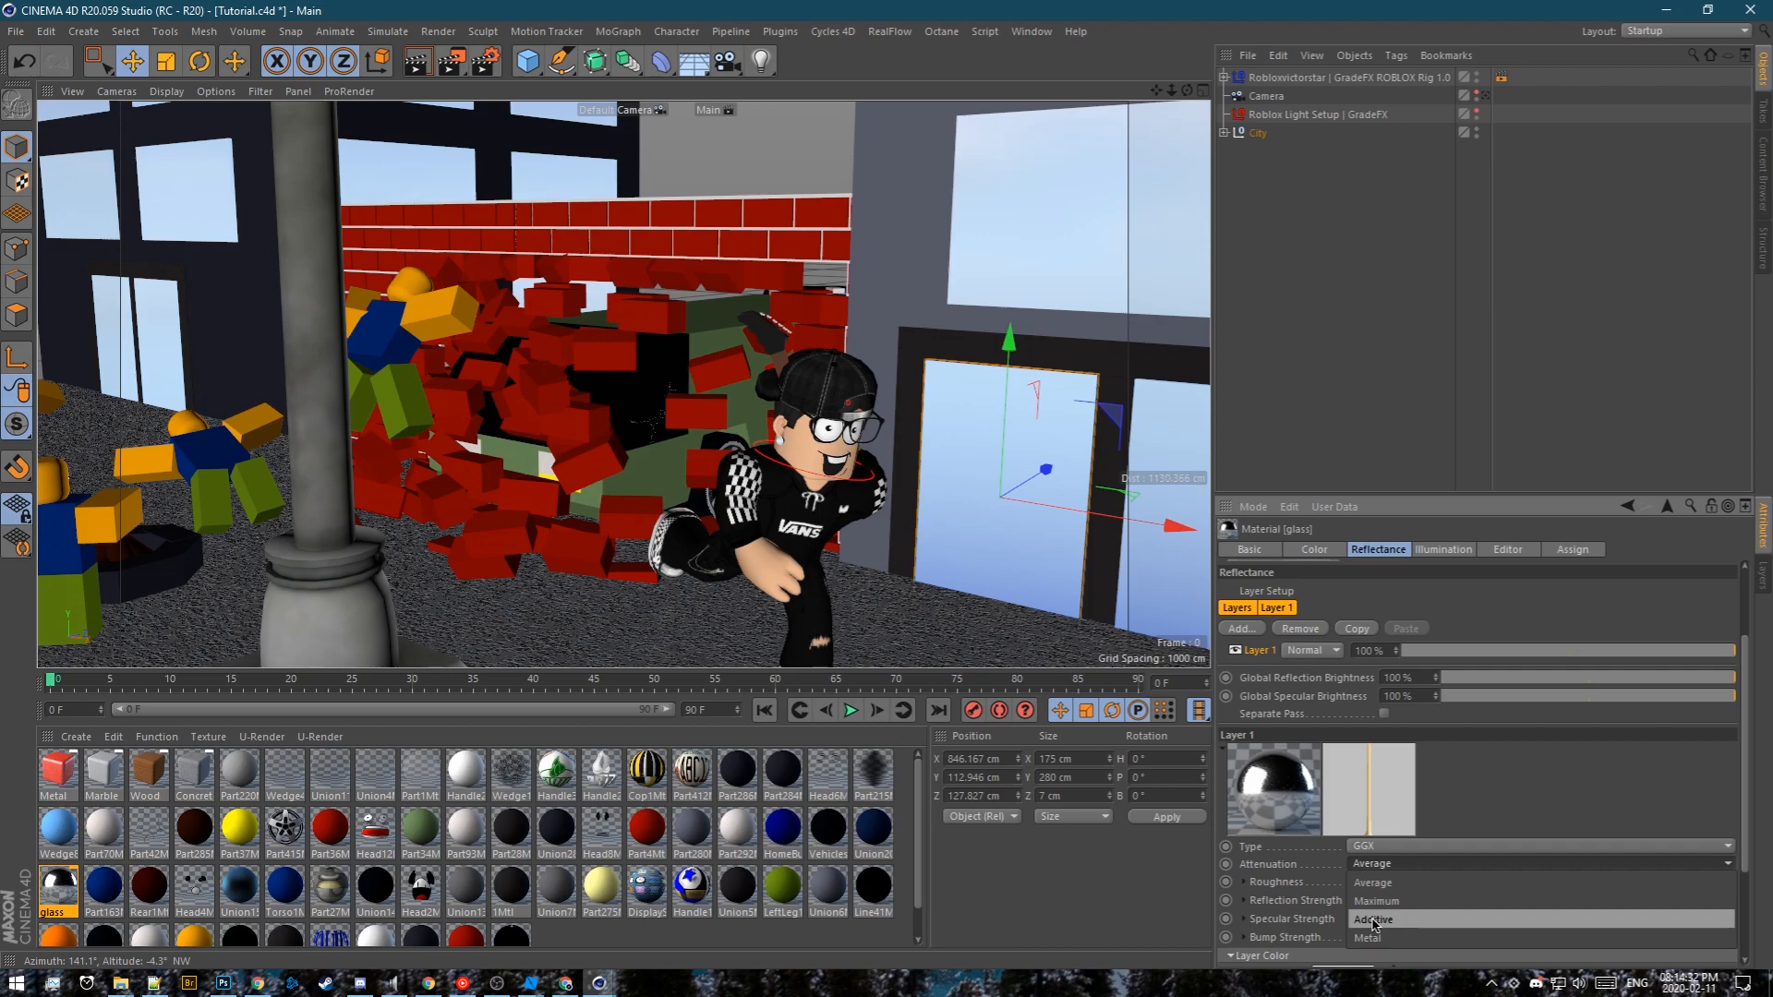
{"action": "left_click", "coordinate": [1374, 920]}
{"action": "scroll", "coordinate": [1316, 864], "scroll_direction": "down", "scroll_amount": 2}
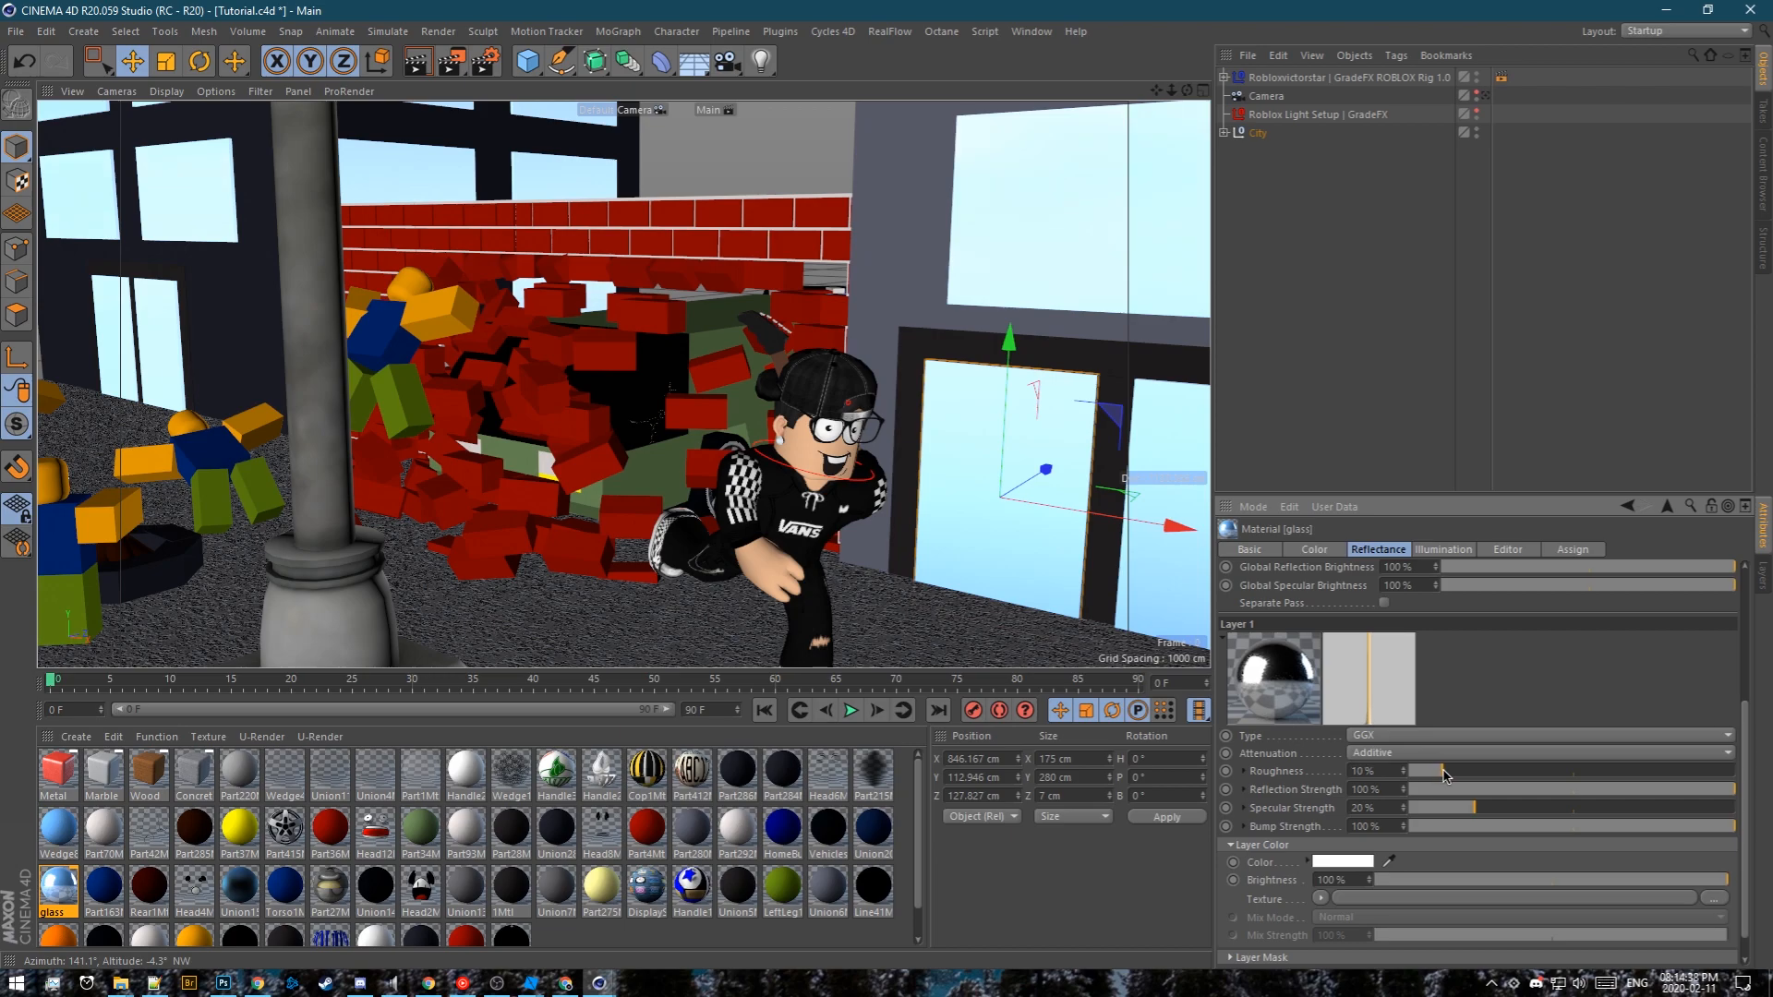
Set the glass material's reflection layer Fresnel to Dielectric with the Glass preset
{"action": "scroll", "coordinate": [1298, 801], "scroll_direction": "down", "scroll_amount": 1}
{"action": "left_click", "coordinate": [1265, 944]}
{"action": "scroll", "coordinate": [1293, 914], "scroll_direction": "down", "scroll_amount": 2}
{"action": "left_click", "coordinate": [1331, 854]}
{"action": "left_click", "coordinate": [1334, 878]}
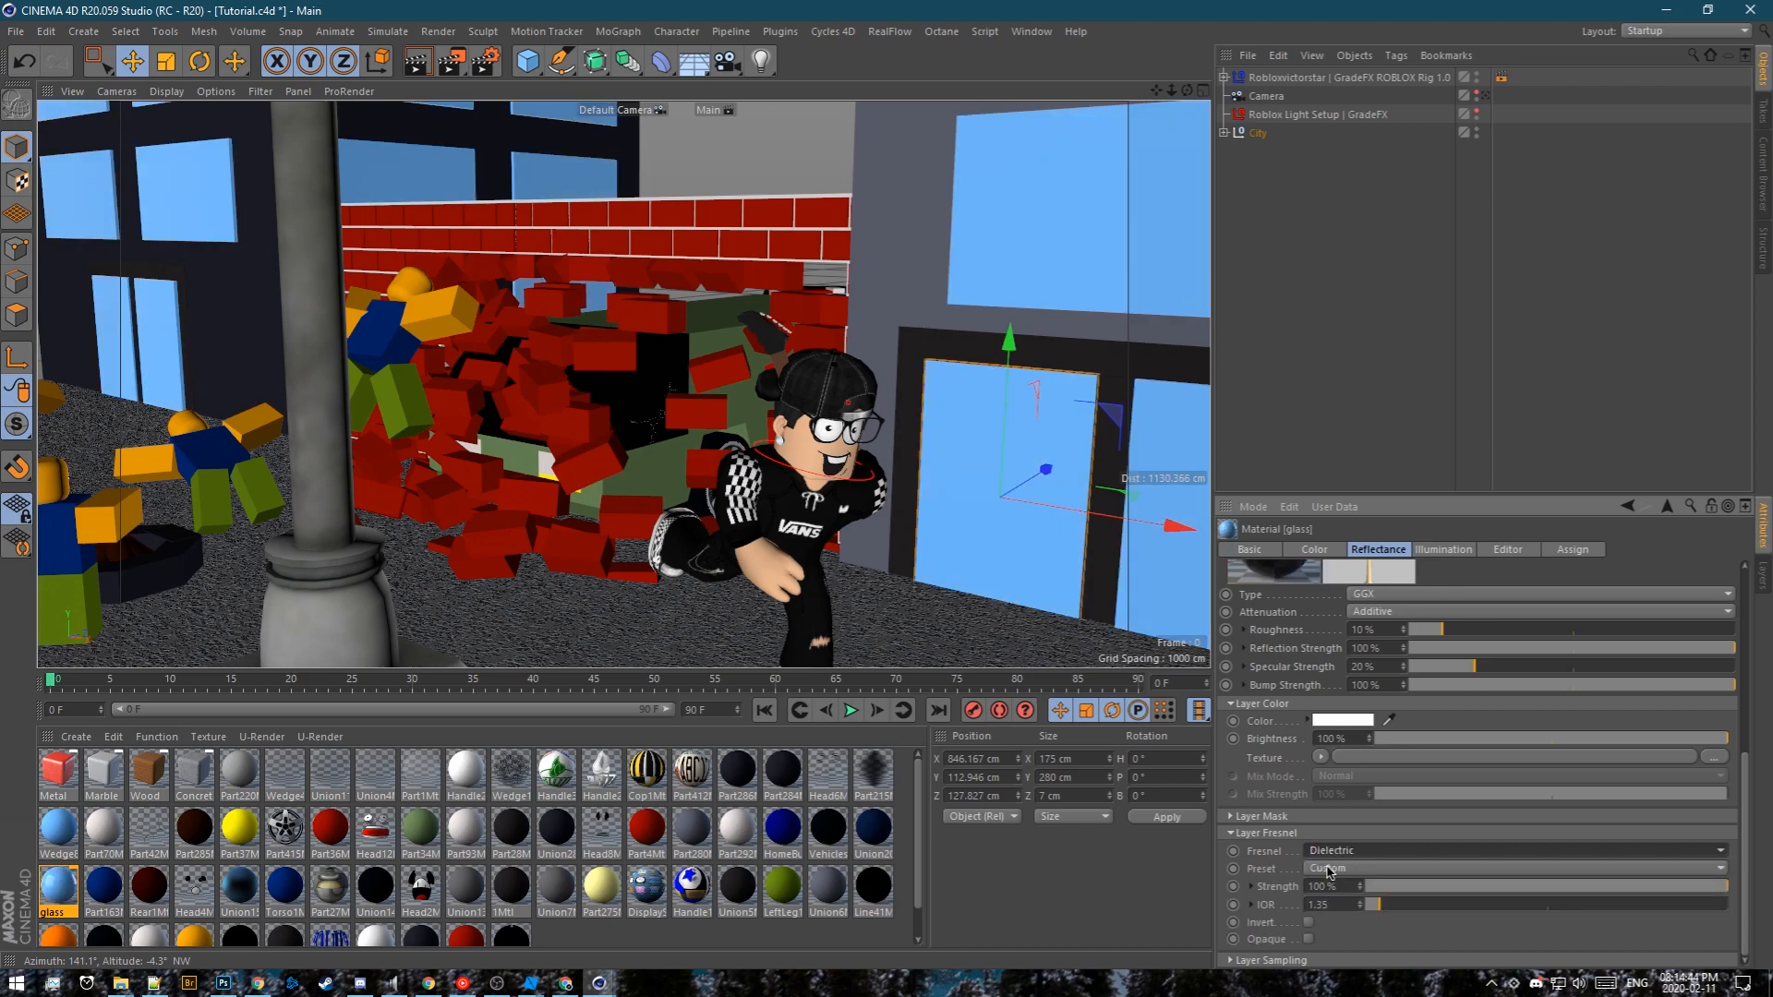
{"action": "left_click", "coordinate": [1329, 870]}
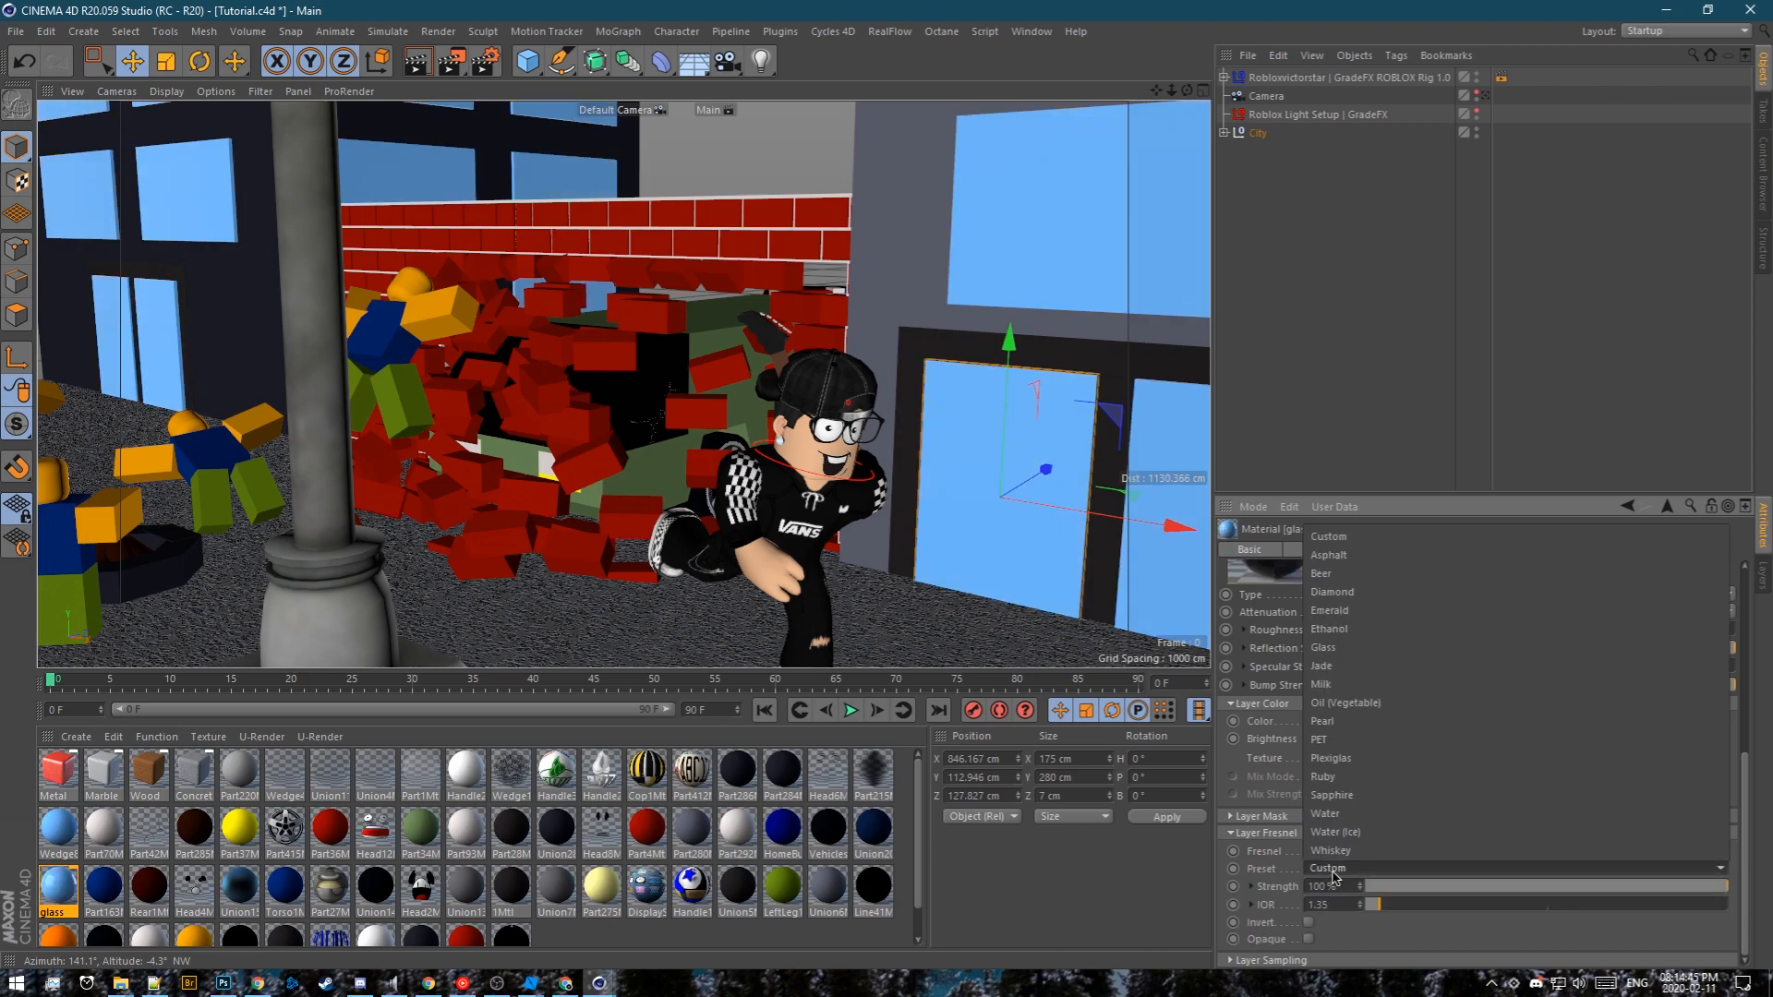
{"action": "left_click", "coordinate": [1326, 651]}
{"action": "scroll", "coordinate": [1321, 674], "scroll_direction": "up", "scroll_amount": 6}
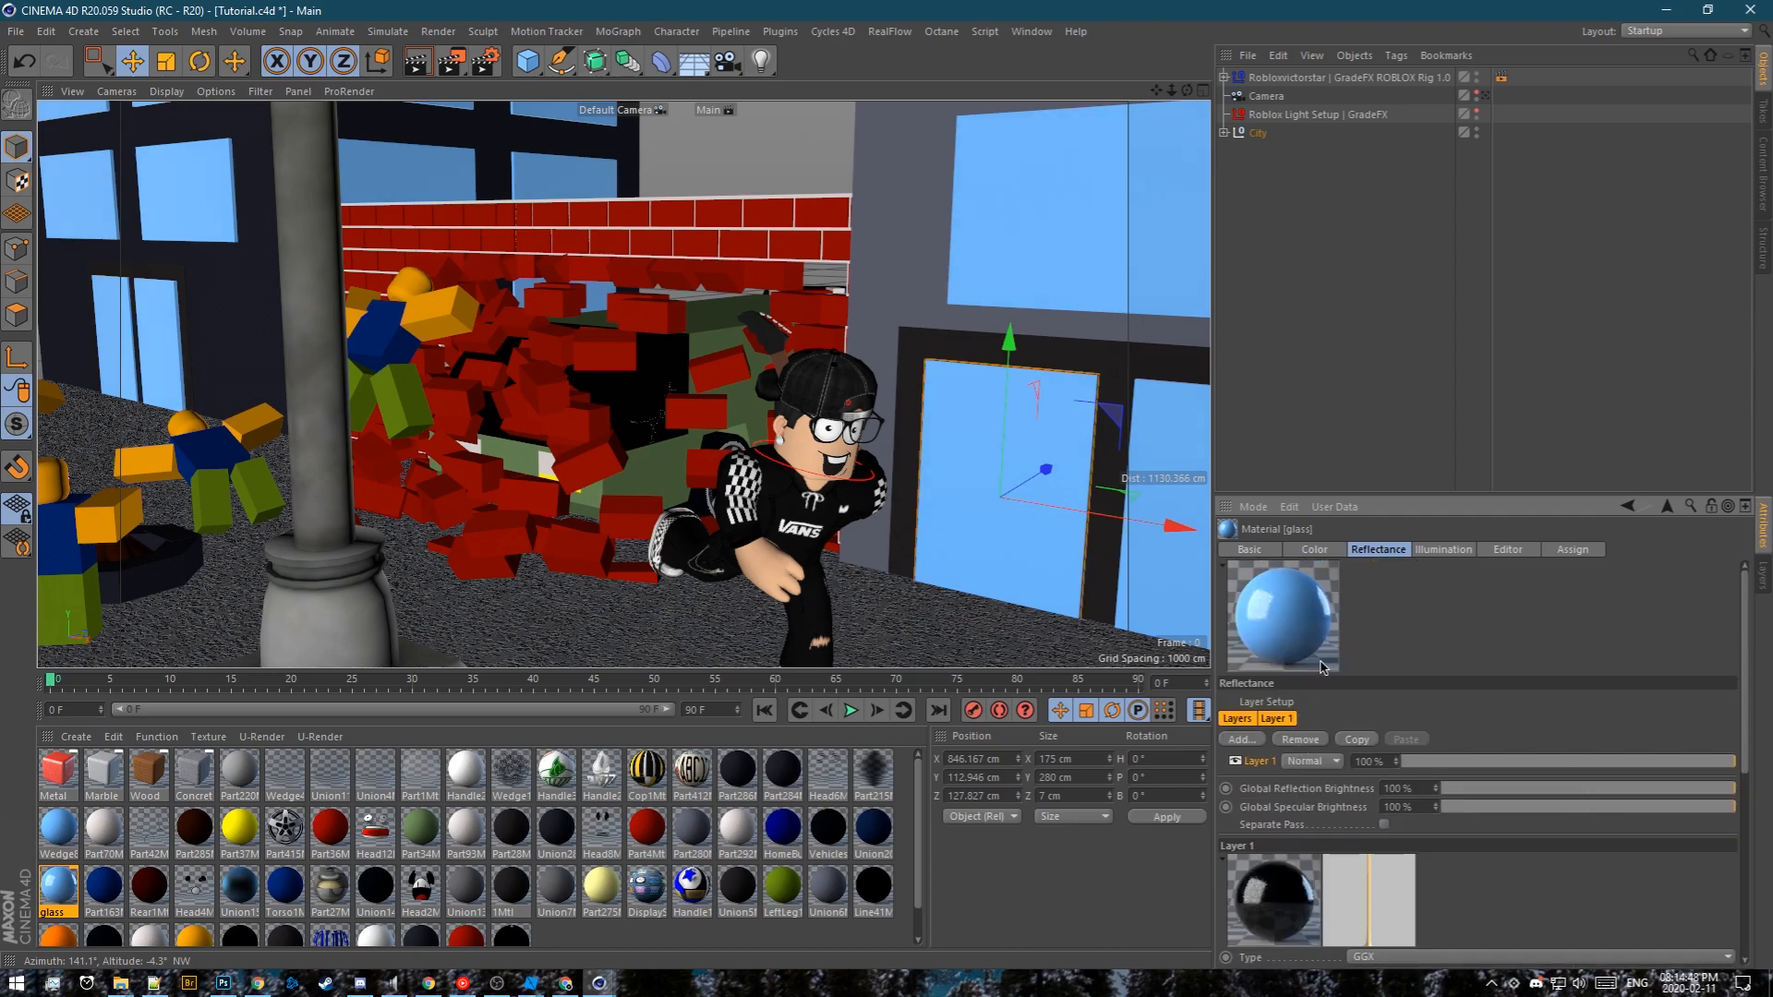
Create a new material and move the rubble bricks' red Part55Mtl material beside it in the material list
{"action": "double_click", "coordinate": [708, 940]}
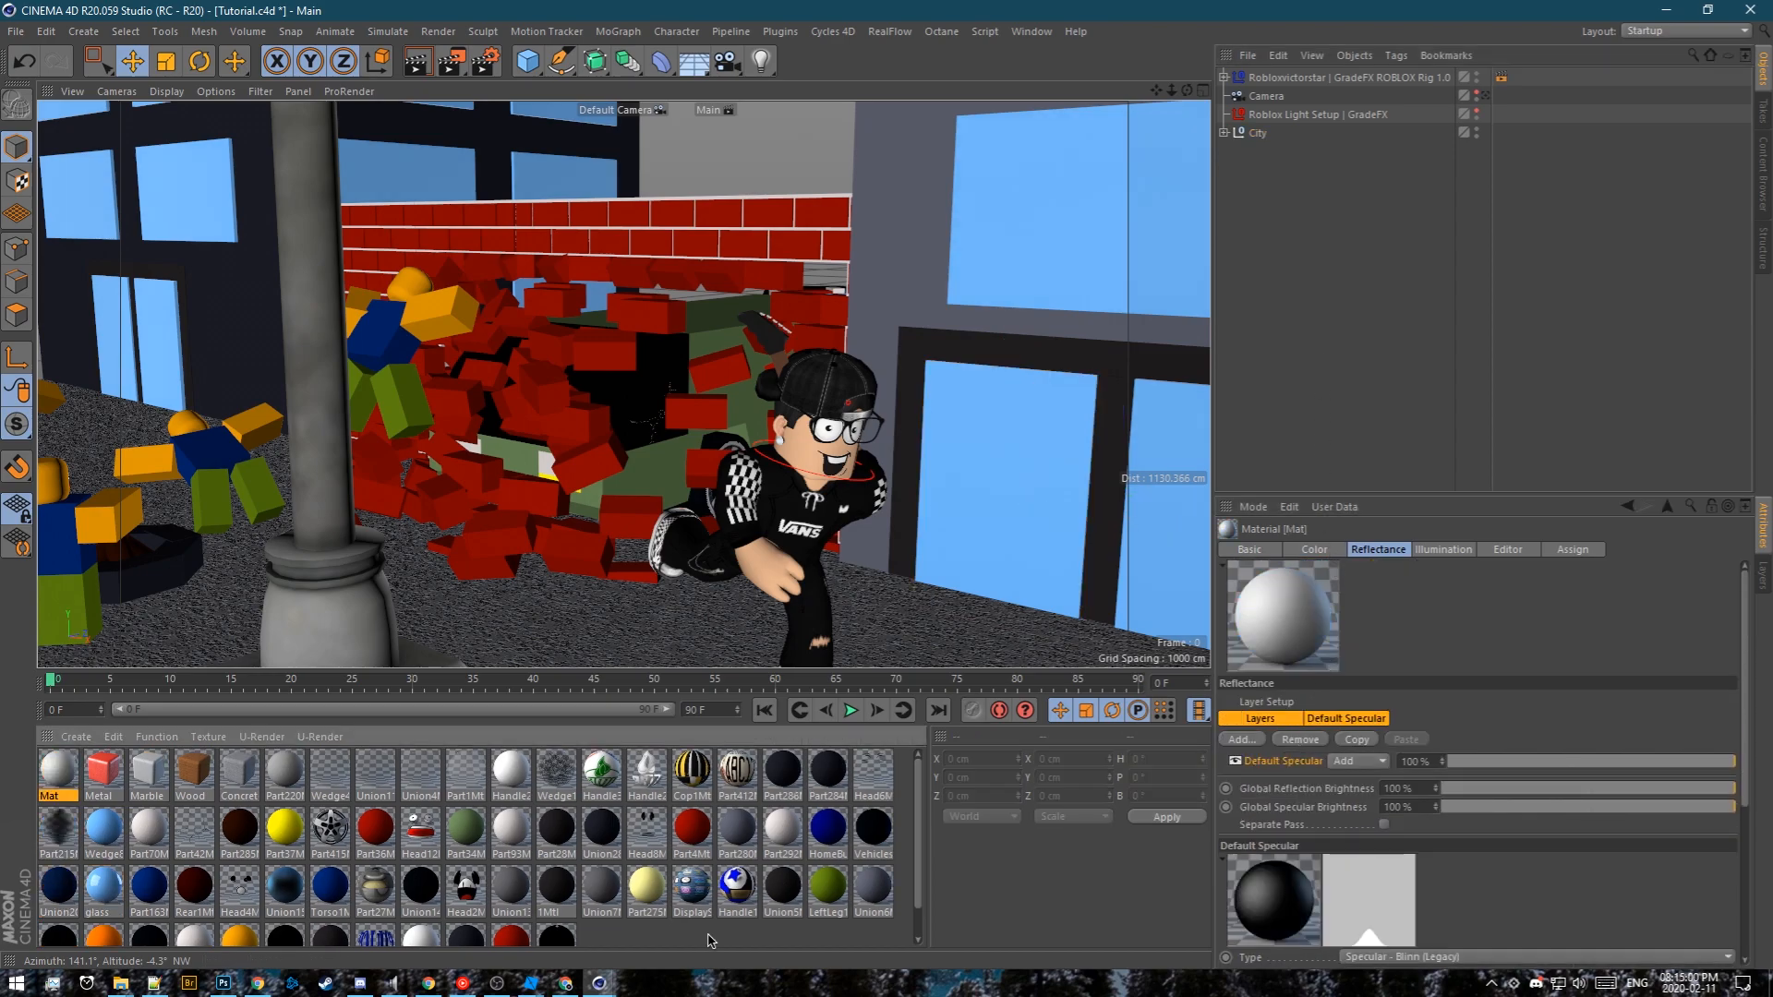
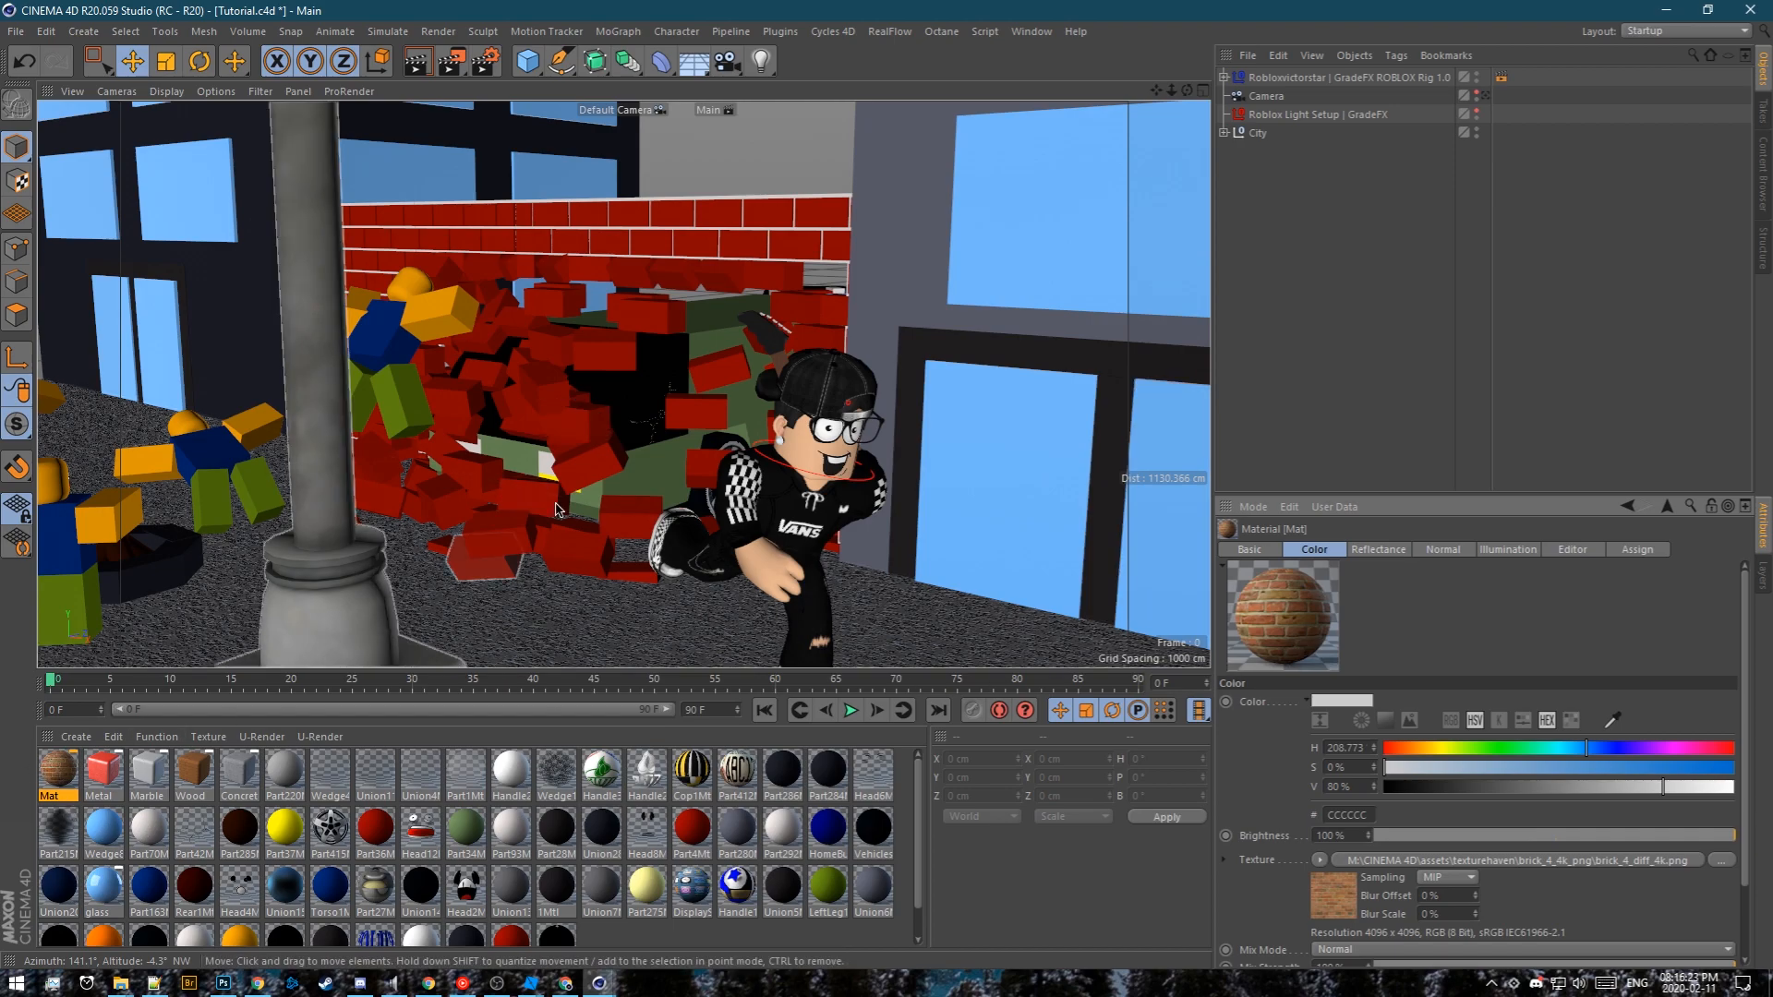
{"action": "left_click", "coordinate": [532, 398]}
{"action": "scroll", "coordinate": [489, 836], "scroll_direction": "down", "scroll_amount": 1}
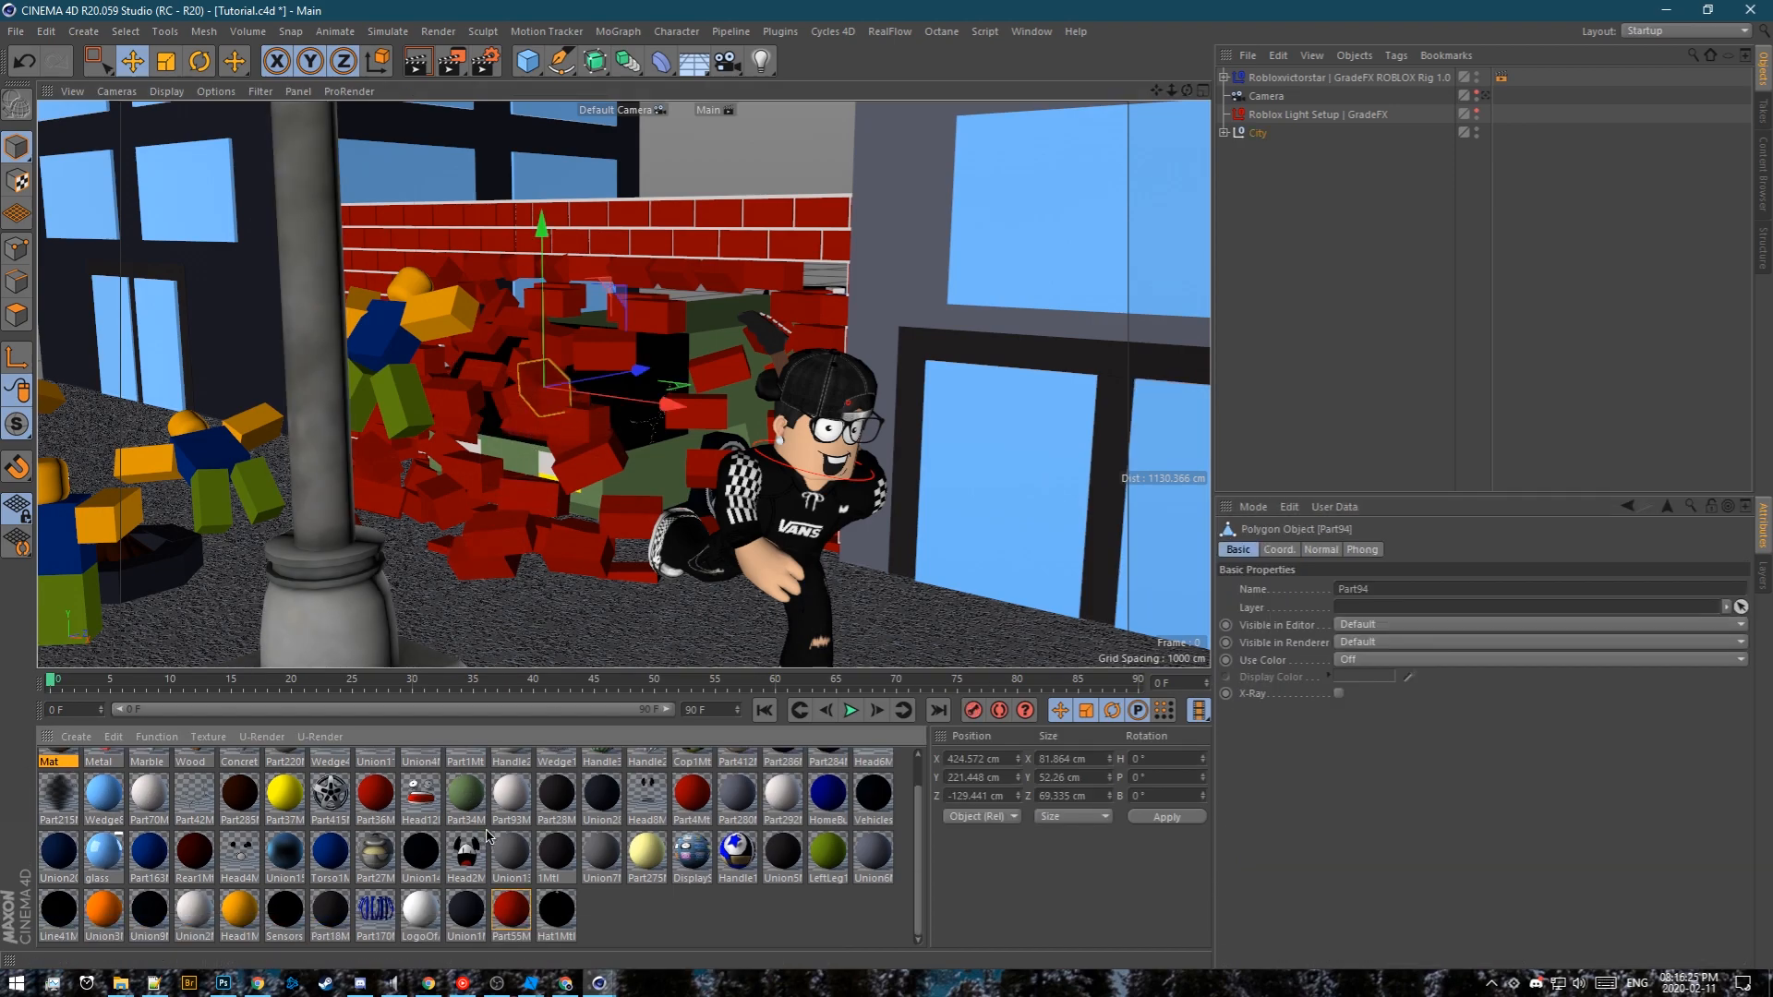
{"action": "left_click", "coordinate": [516, 915]}
{"action": "scroll", "coordinate": [231, 766], "scroll_direction": "up", "scroll_amount": 1}
{"action": "left_click_drag", "start_coordinate": [147, 780], "coordinate": [100, 783]}
Select all texture tags using Part55Mtl, replace their material with the brick material Mat, and set their projection to Cubic
{"action": "left_click", "coordinate": [156, 737]}
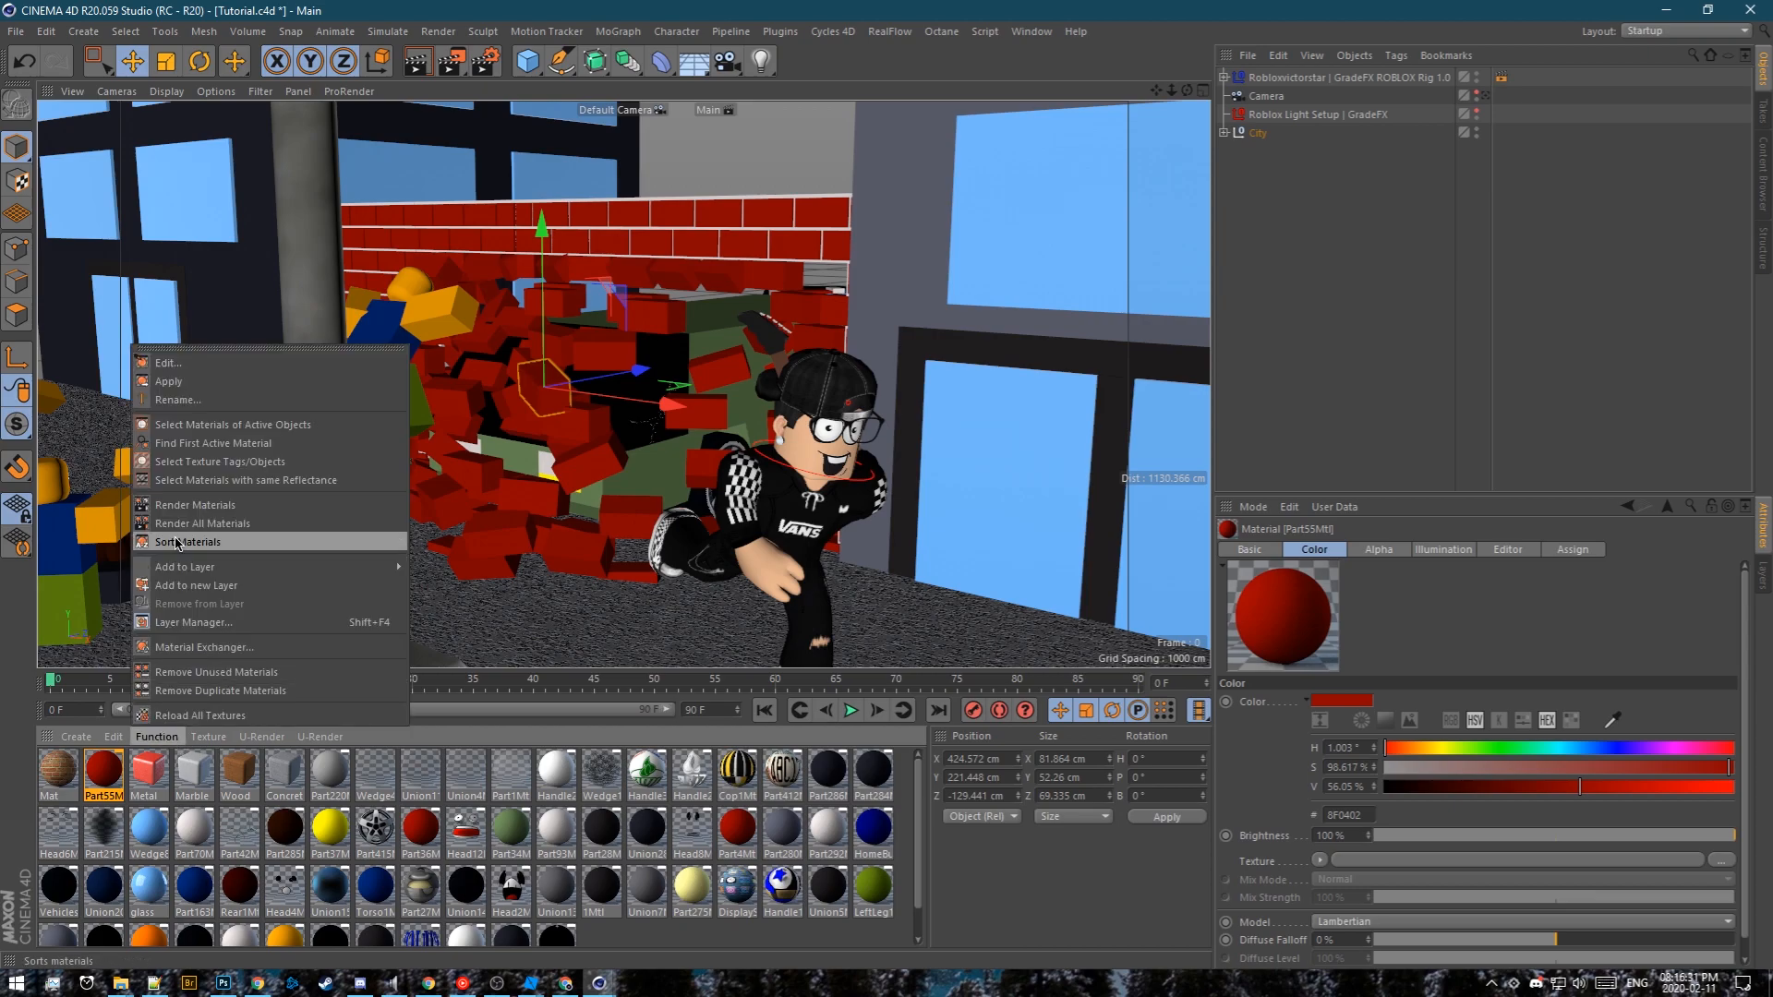
{"action": "left_click", "coordinate": [191, 462]}
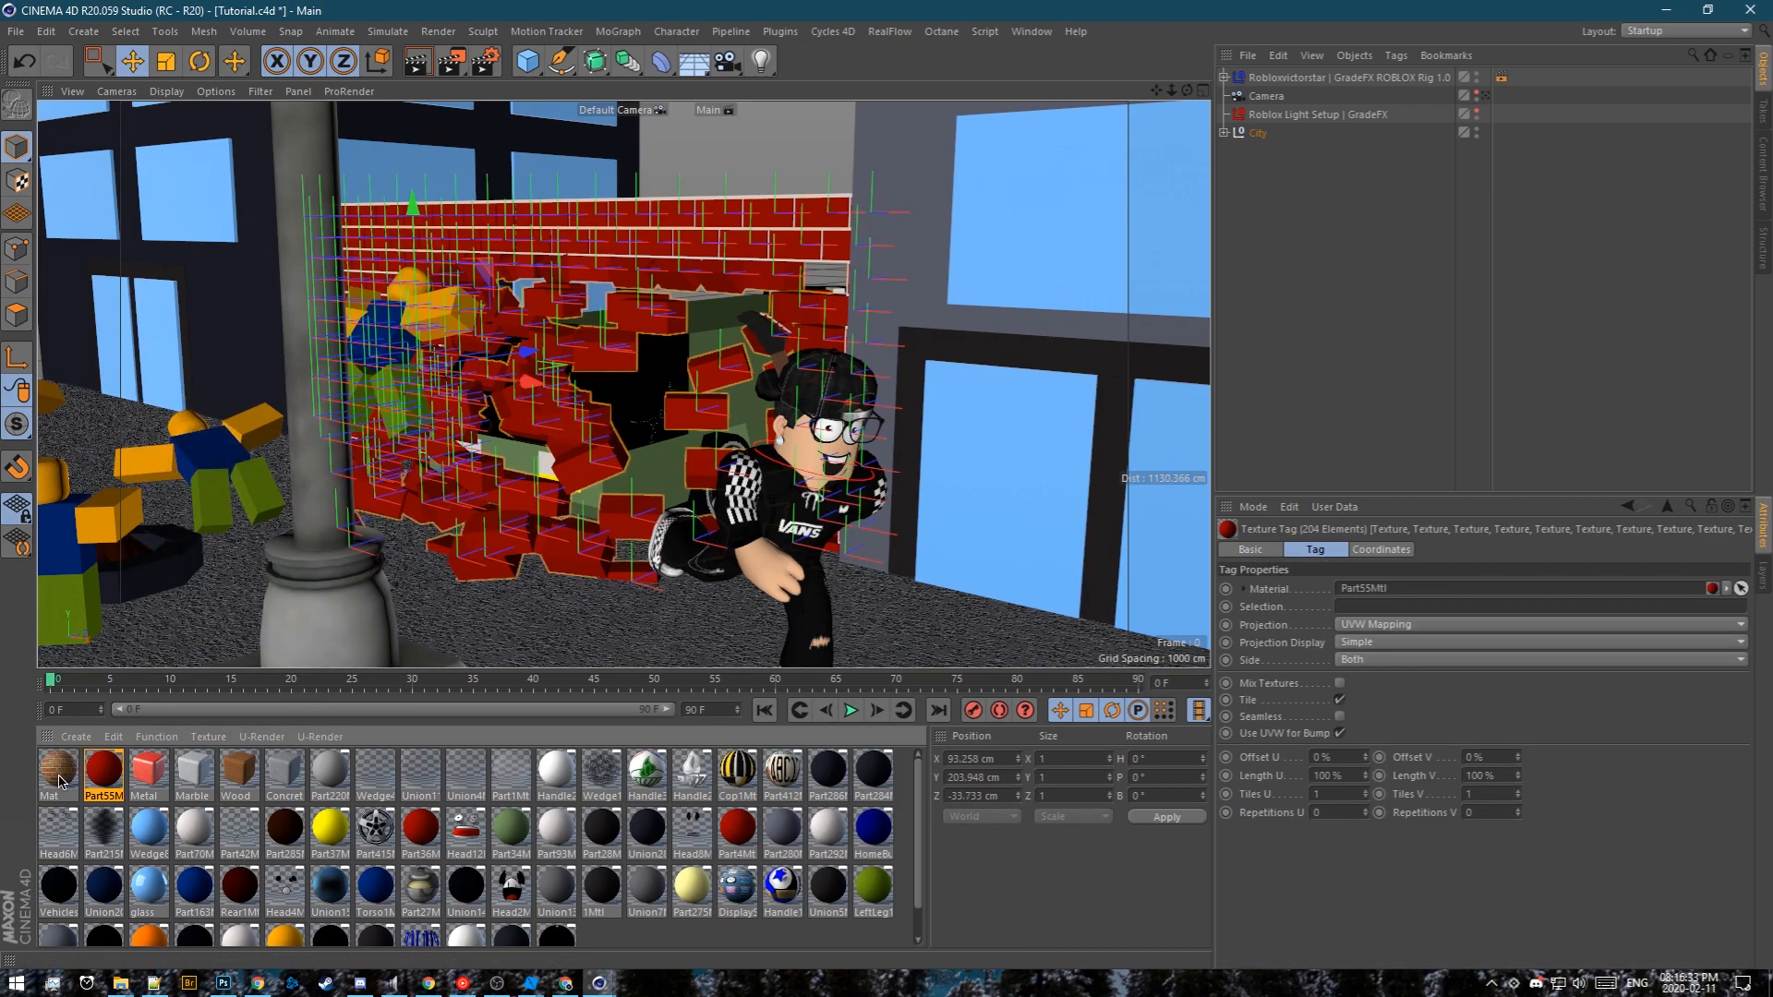
{"action": "left_click_drag", "start_coordinate": [793, 637], "coordinate": [1367, 601]}
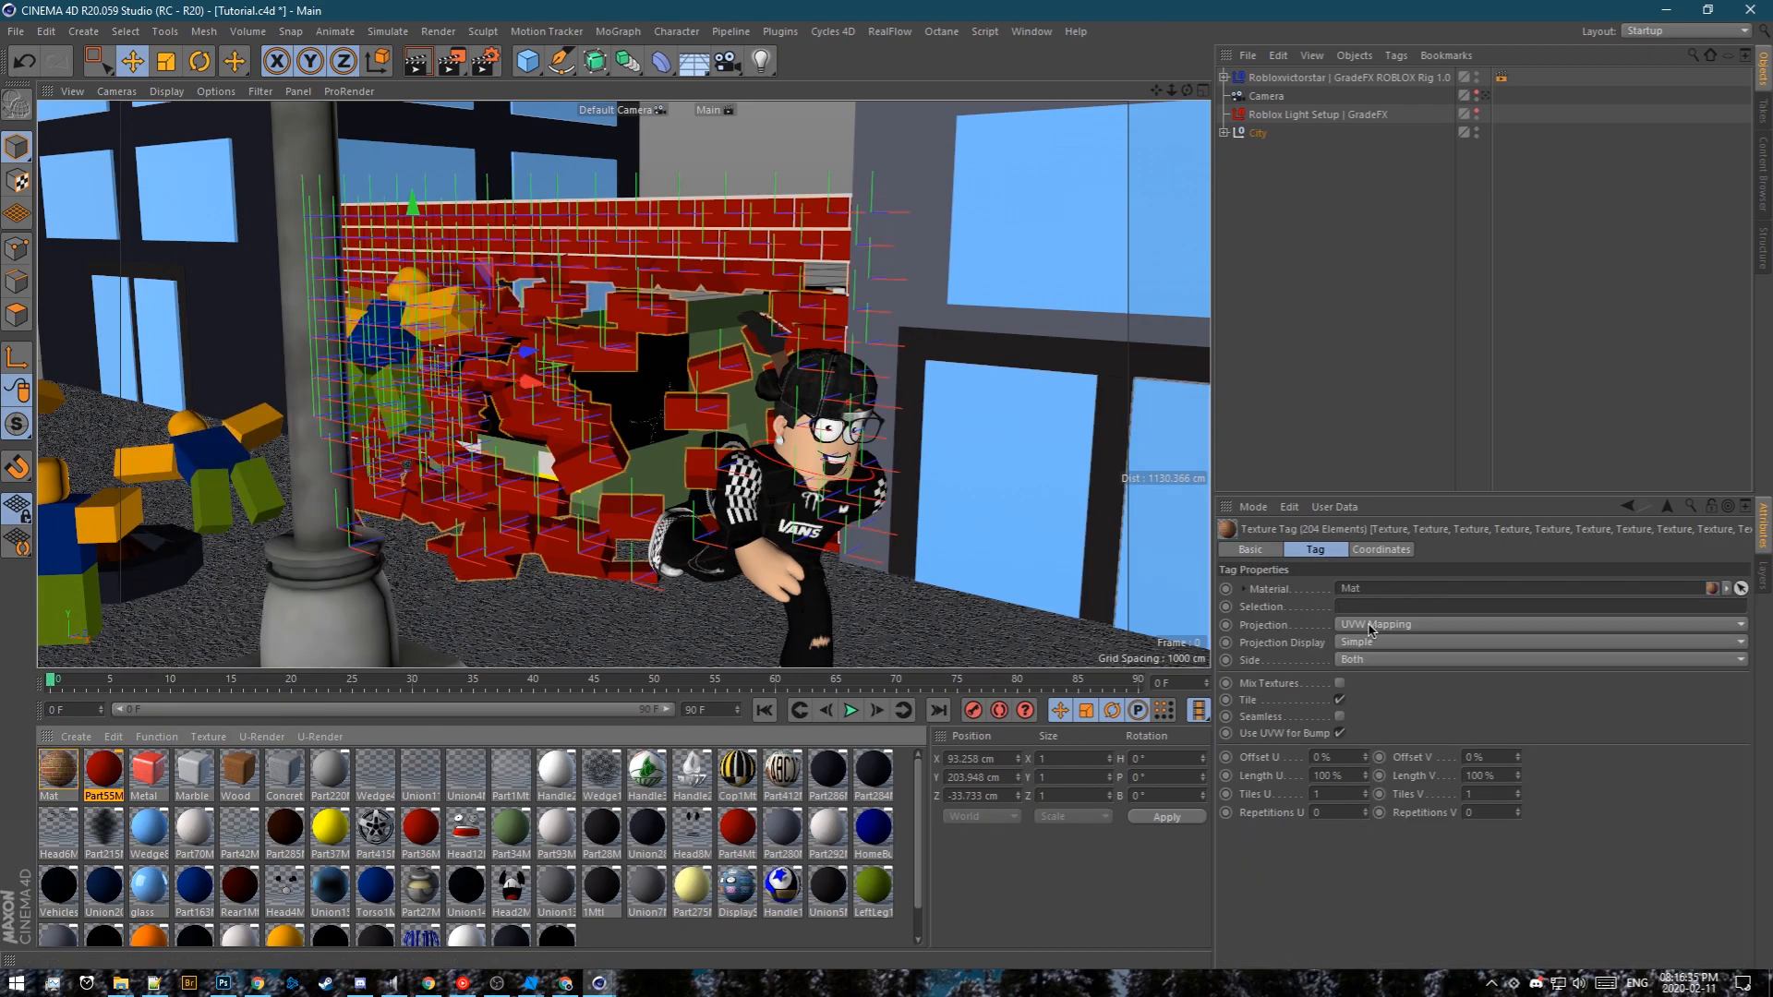
{"action": "left_click", "coordinate": [1371, 626]}
{"action": "left_click", "coordinate": [1360, 707]}
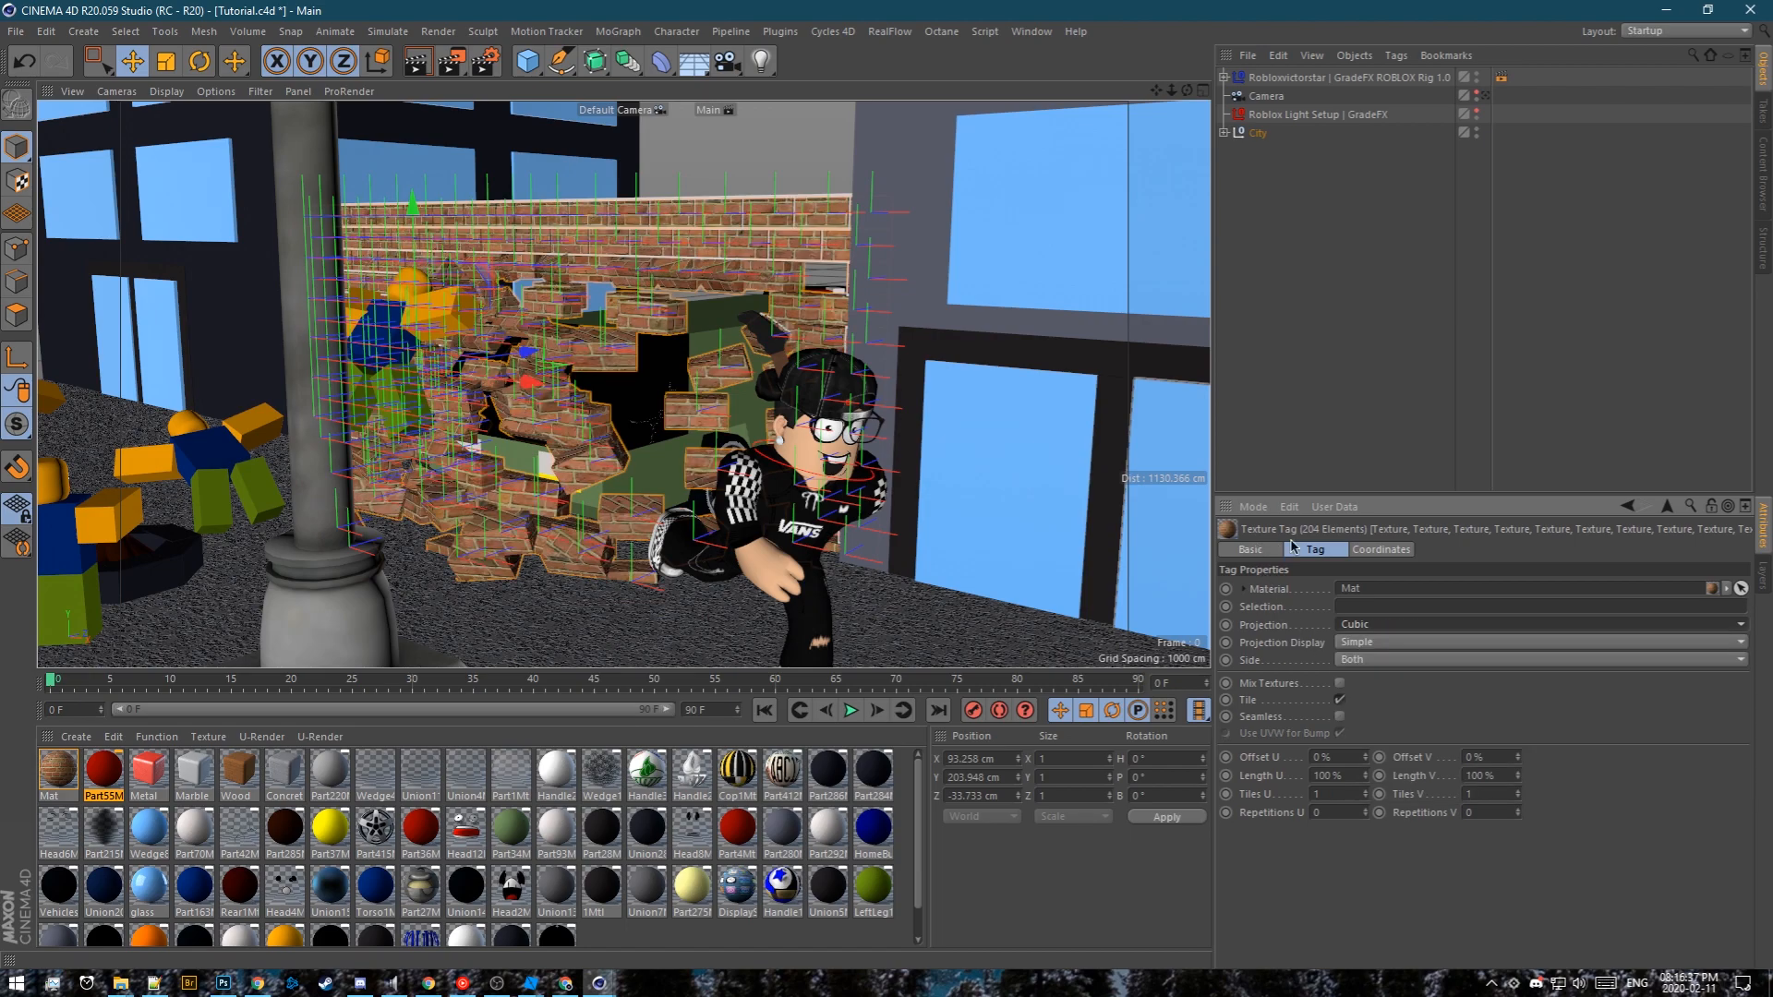
{"action": "left_click", "coordinate": [1318, 459]}
Examine the textured brick wall through the scene camera in an enlarged viewport, and return to the default camera
{"action": "left_click_drag", "start_coordinate": [679, 541], "coordinate": [657, 533], "text": "alt"}
{"action": "left_click", "coordinate": [628, 520]}
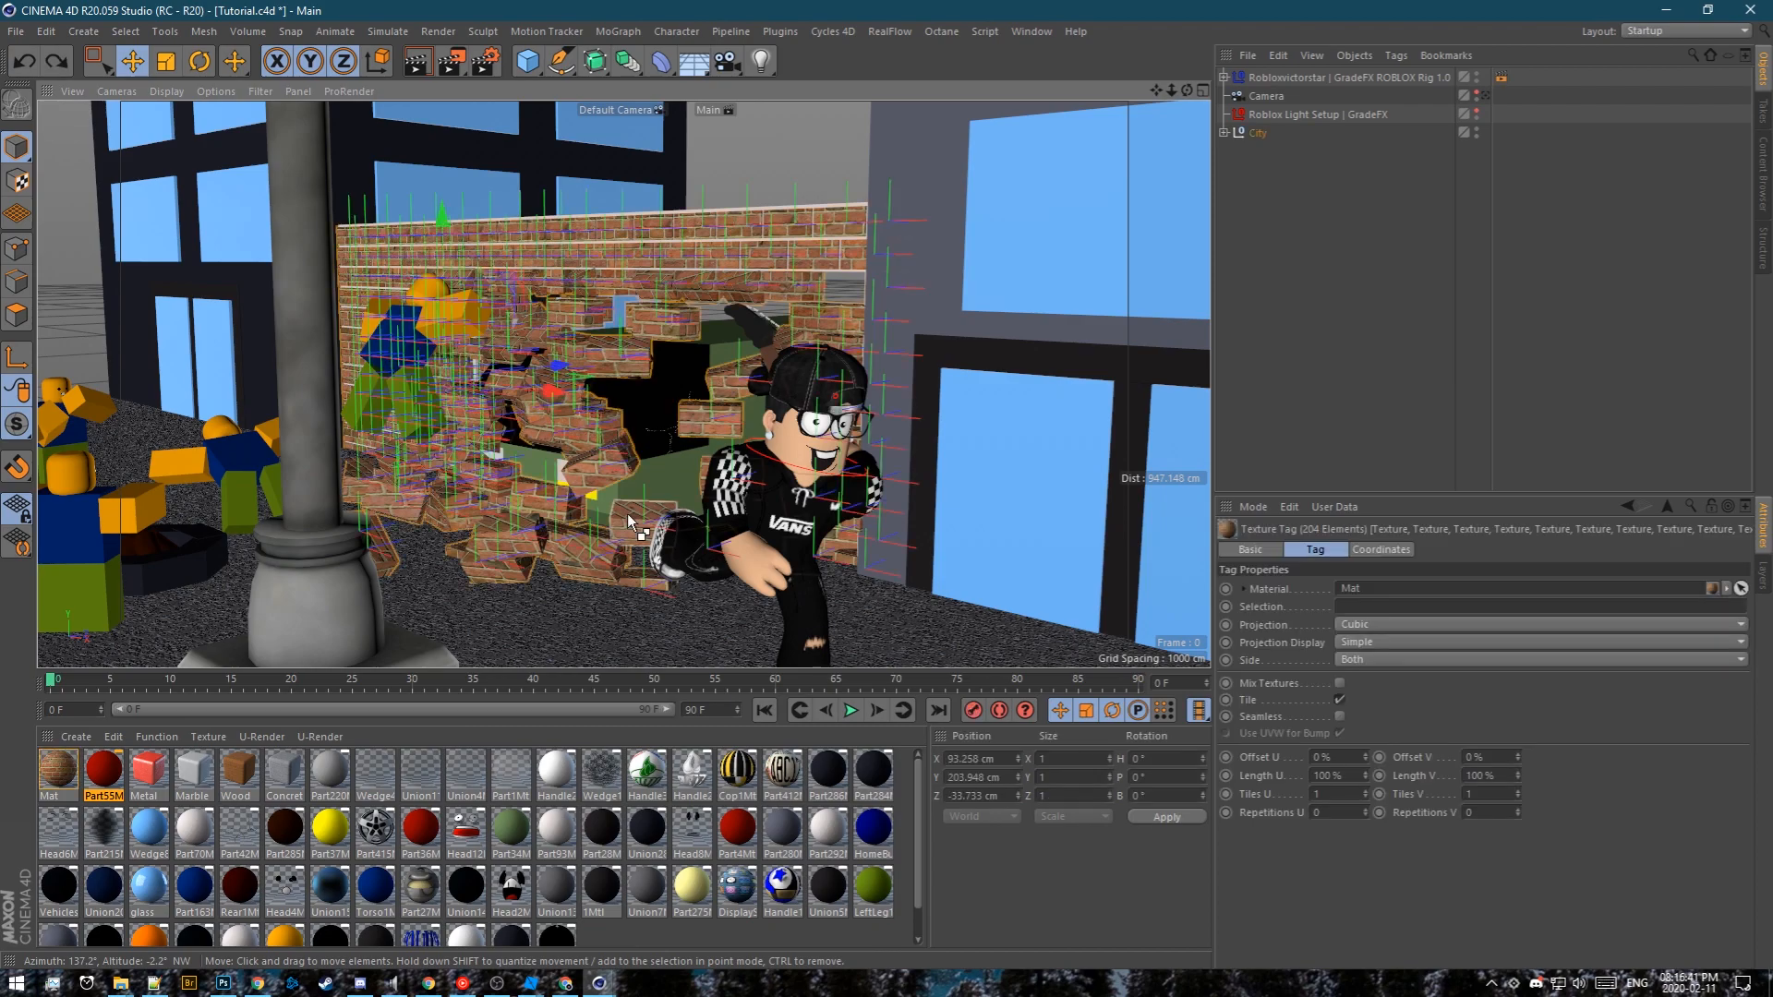
{"action": "left_click", "coordinate": [1069, 486]}
{"action": "left_click_drag", "start_coordinate": [1069, 486], "coordinate": [1145, 277], "text": "alt"}
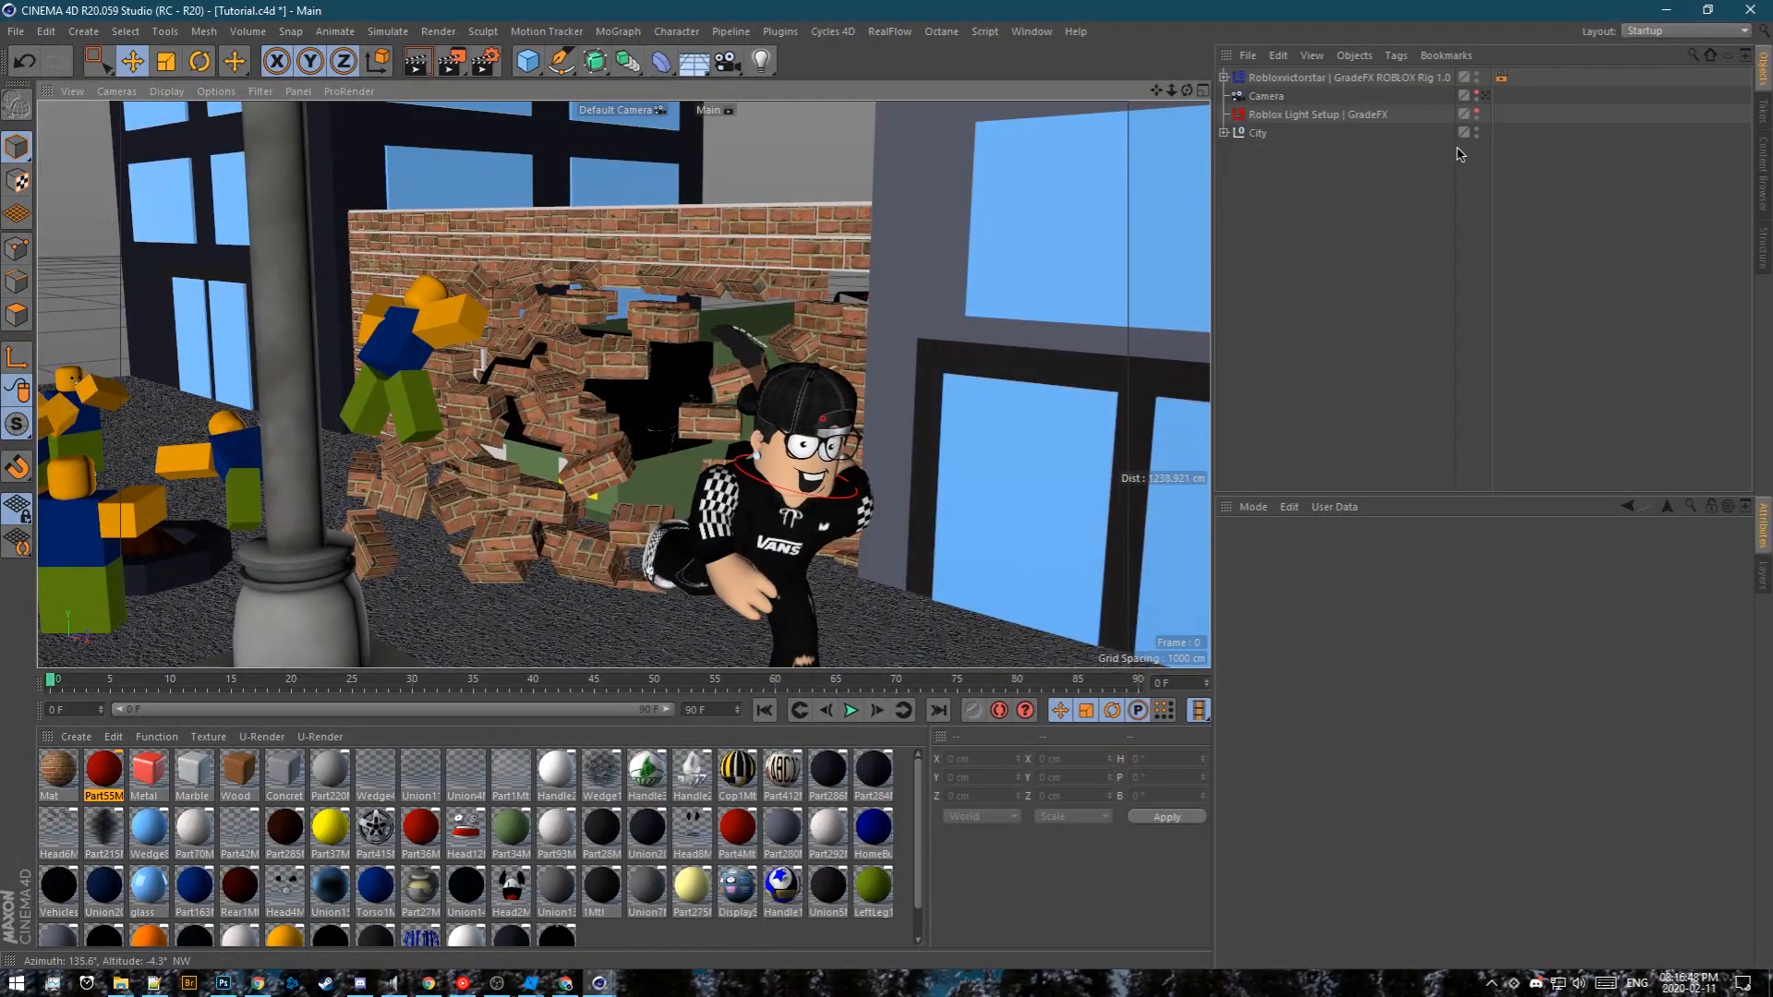
{"action": "left_click", "coordinate": [1485, 96]}
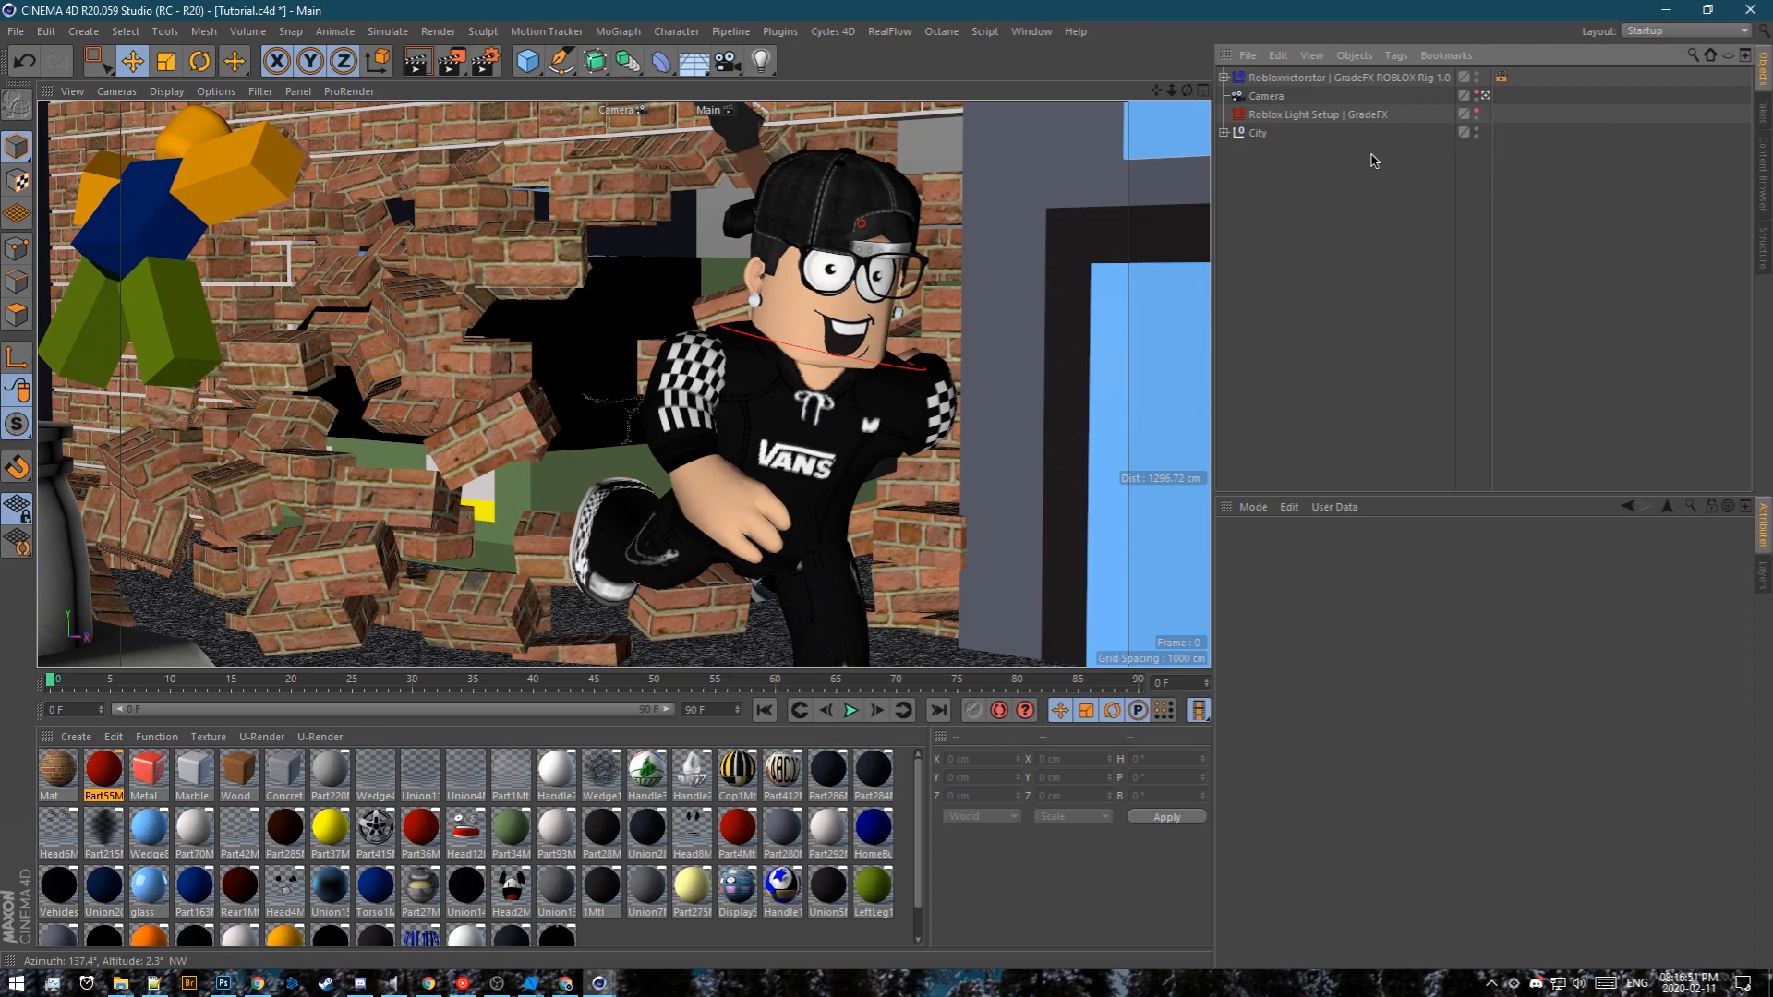
{"action": "left_click_drag", "start_coordinate": [719, 671], "coordinate": [716, 766]}
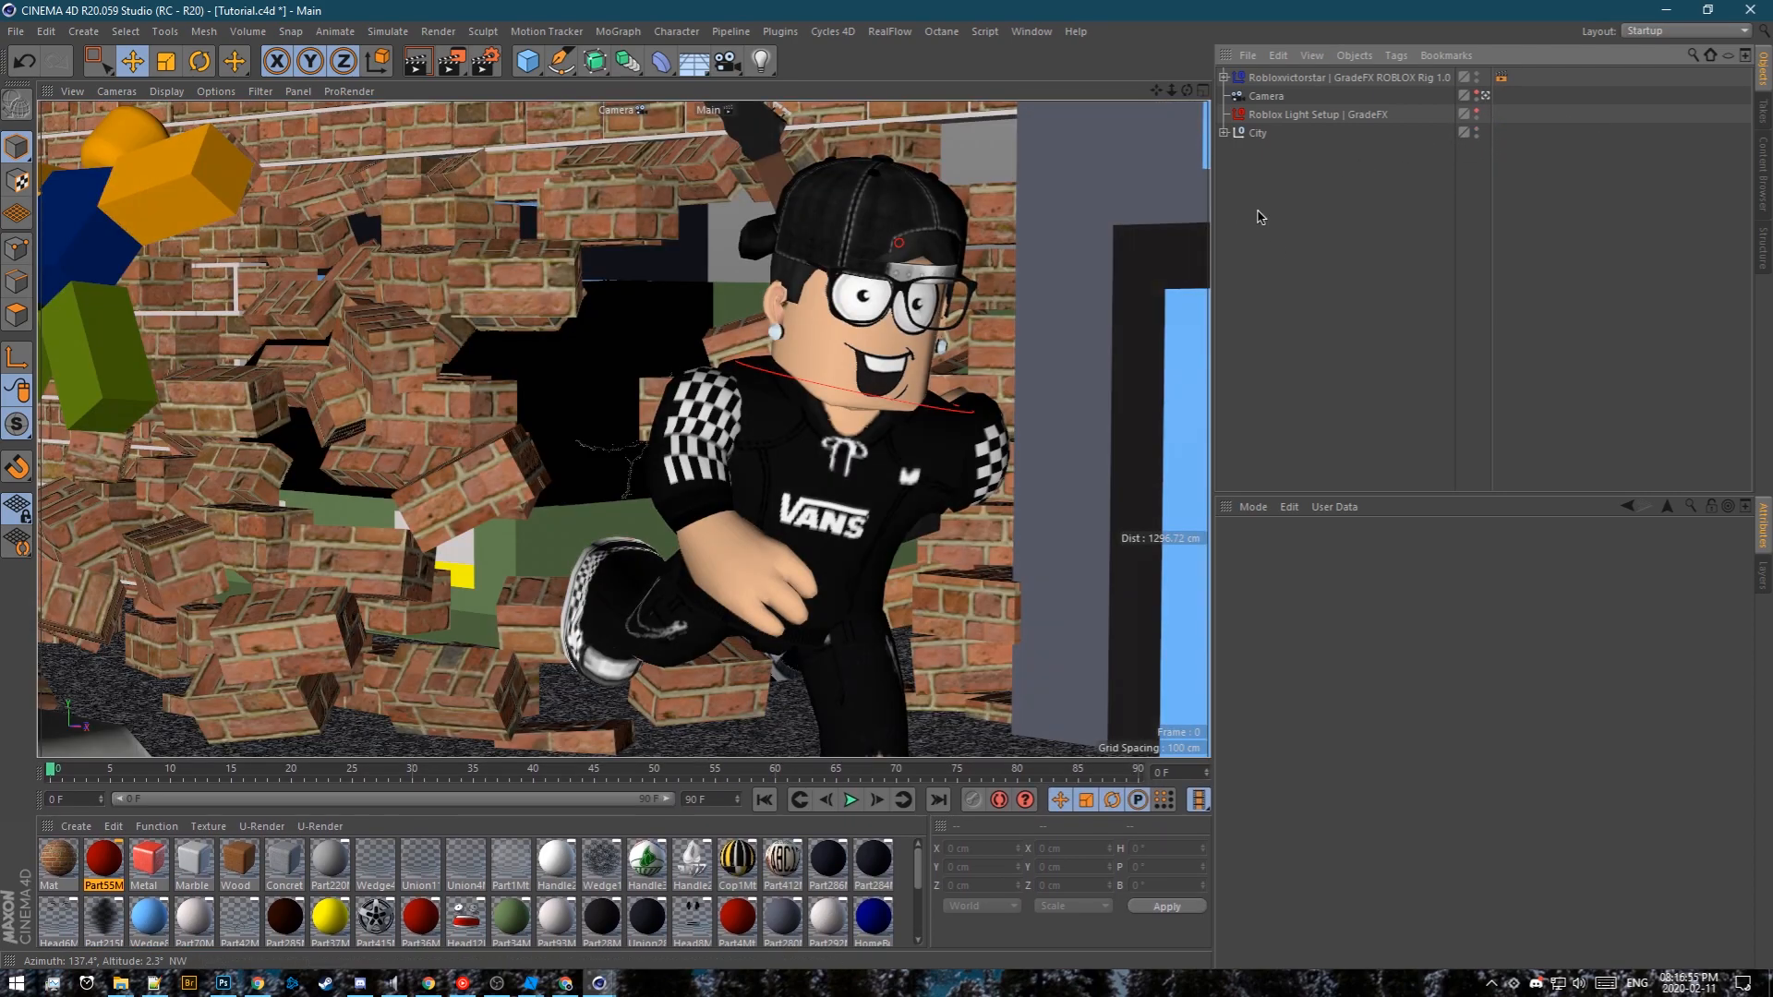
{"action": "left_click", "coordinate": [1486, 95]}
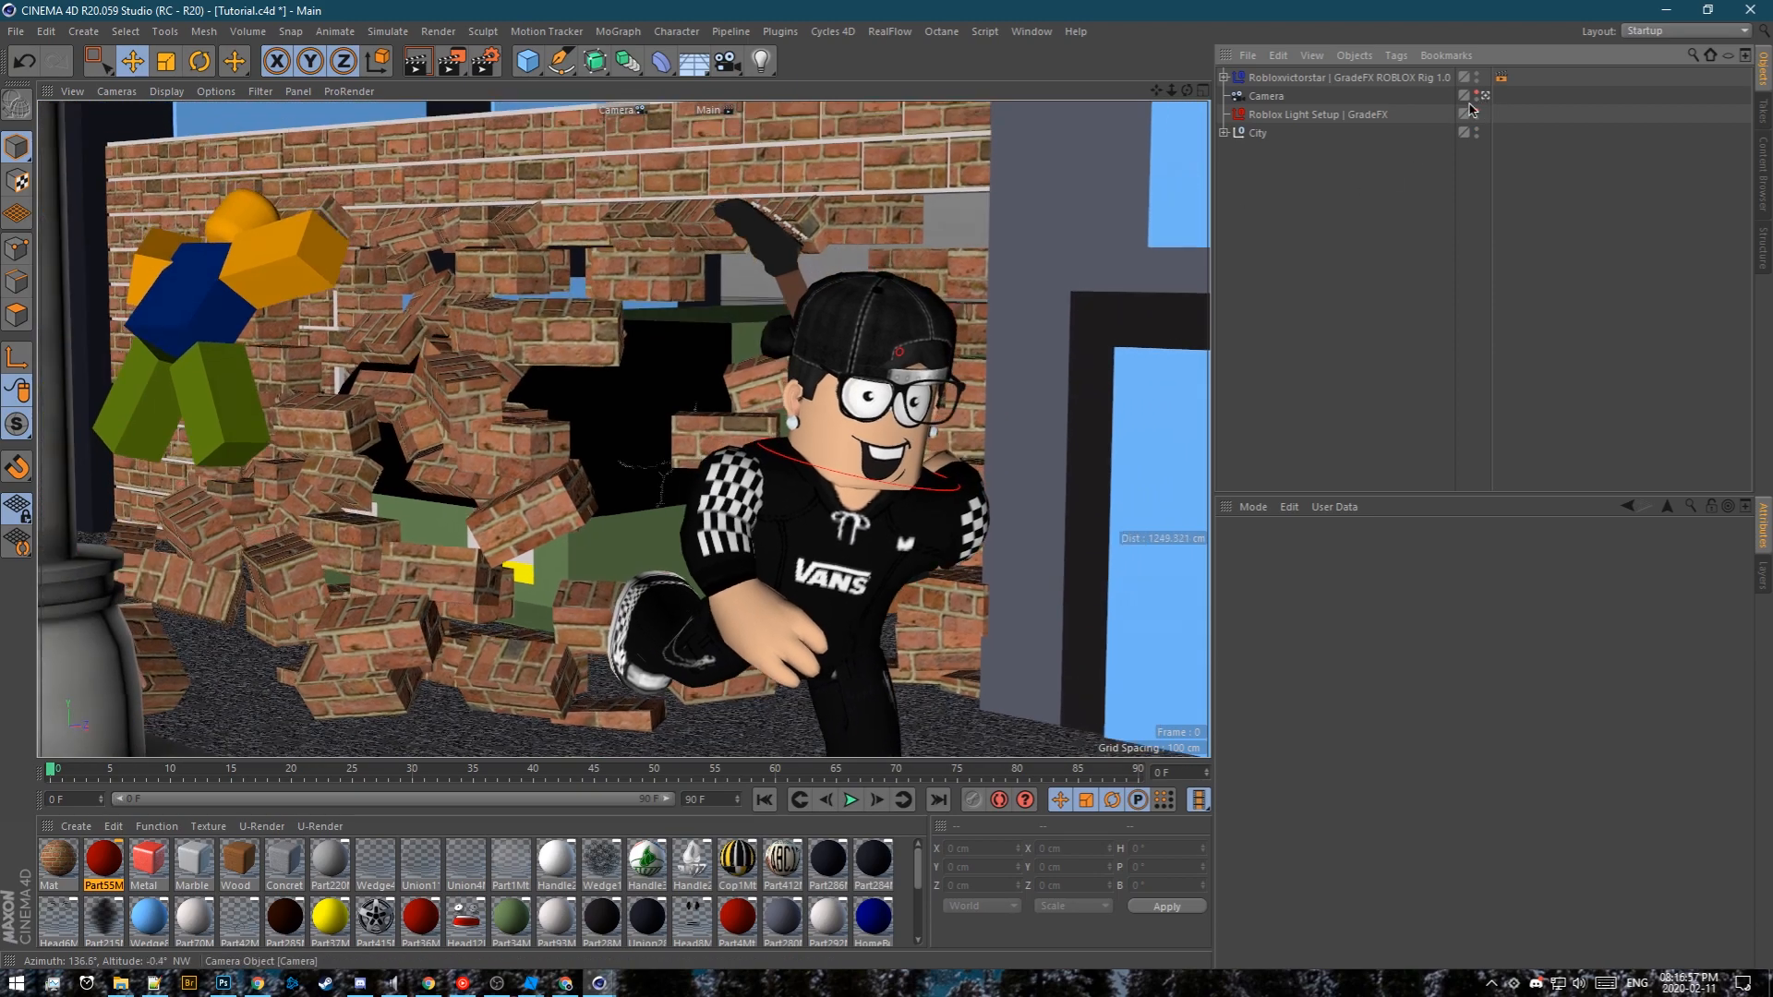
Select the head, arms, torso and legs of the figure in mid-air beside the brick wall and group them in a null
{"action": "scroll", "coordinate": [478, 439], "scroll_direction": "up", "scroll_amount": 5}
{"action": "left_click", "coordinate": [385, 313]}
{"action": "left_click", "coordinate": [361, 364], "text": "shift"}
{"action": "left_click", "coordinate": [355, 380], "text": "shift"}
{"action": "left_click", "coordinate": [318, 342], "text": "shift"}
{"action": "left_click", "coordinate": [305, 466], "text": "shift"}
{"action": "left_click", "coordinate": [369, 471], "text": "shift"}
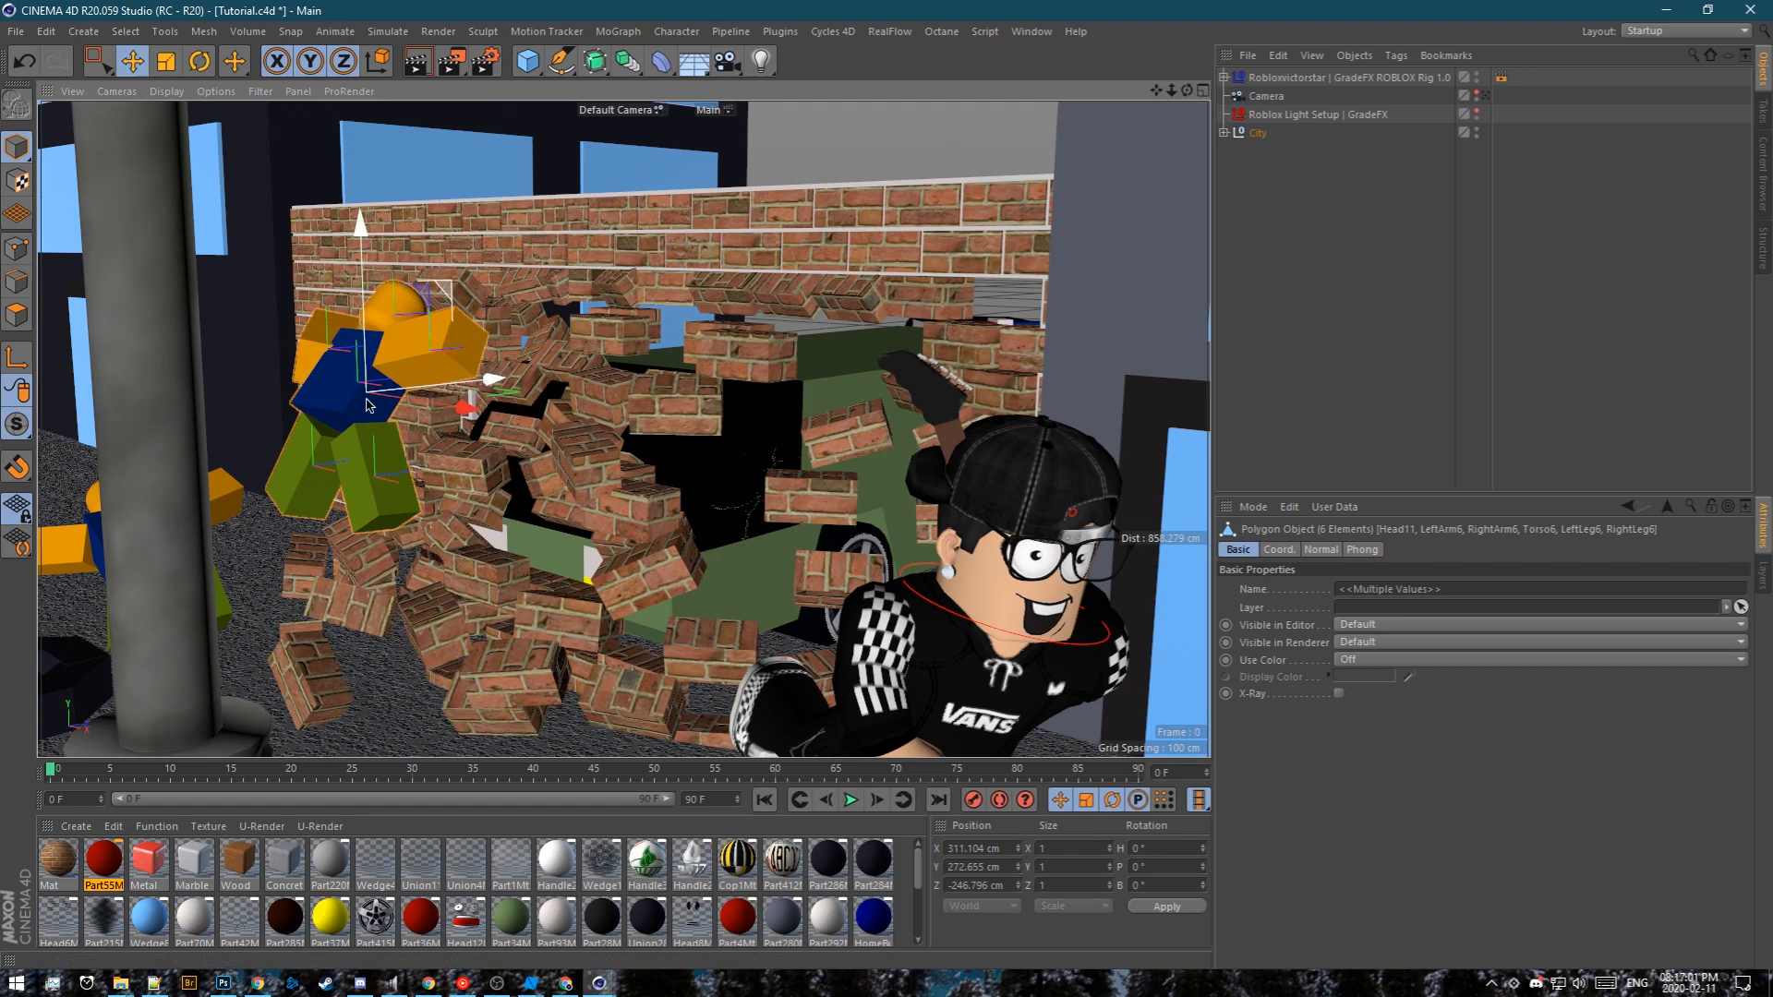
{"action": "scroll", "coordinate": [359, 427], "scroll_direction": "down", "scroll_amount": 1}
{"action": "left_click_drag", "start_coordinate": [360, 427], "coordinate": [683, 563], "text": "alt"}
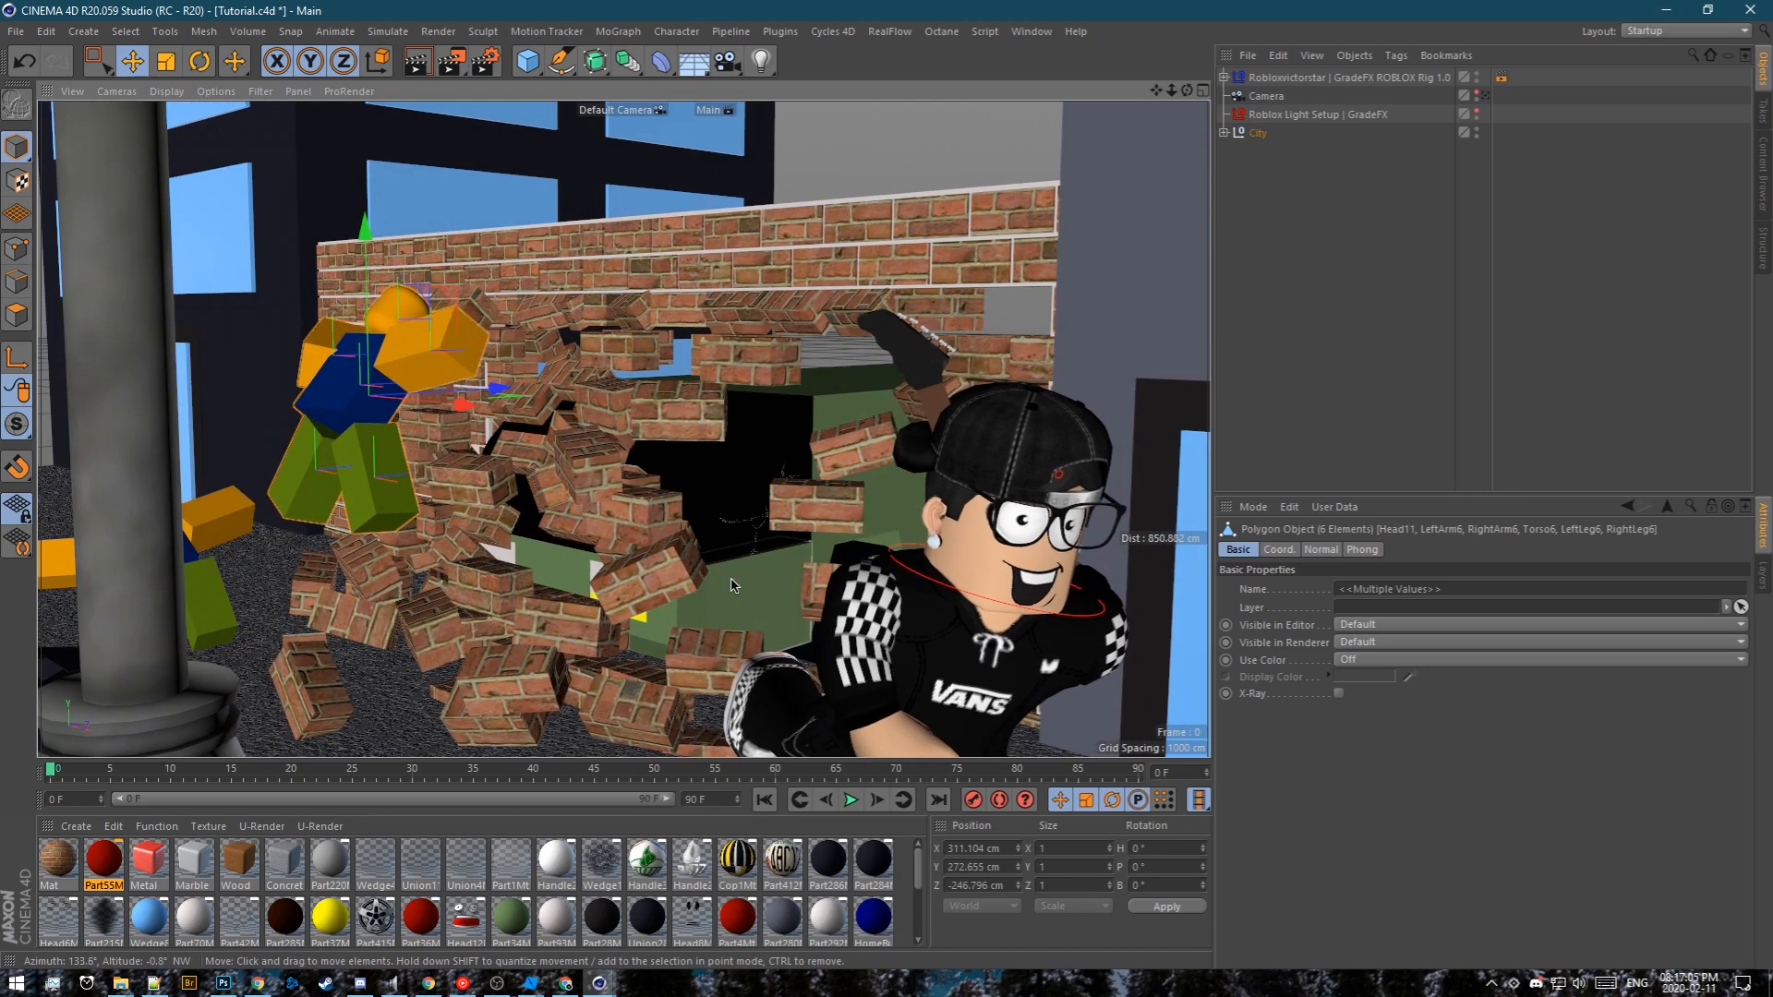
{"action": "scroll", "coordinate": [351, 400], "scroll_direction": "up", "scroll_amount": 3}
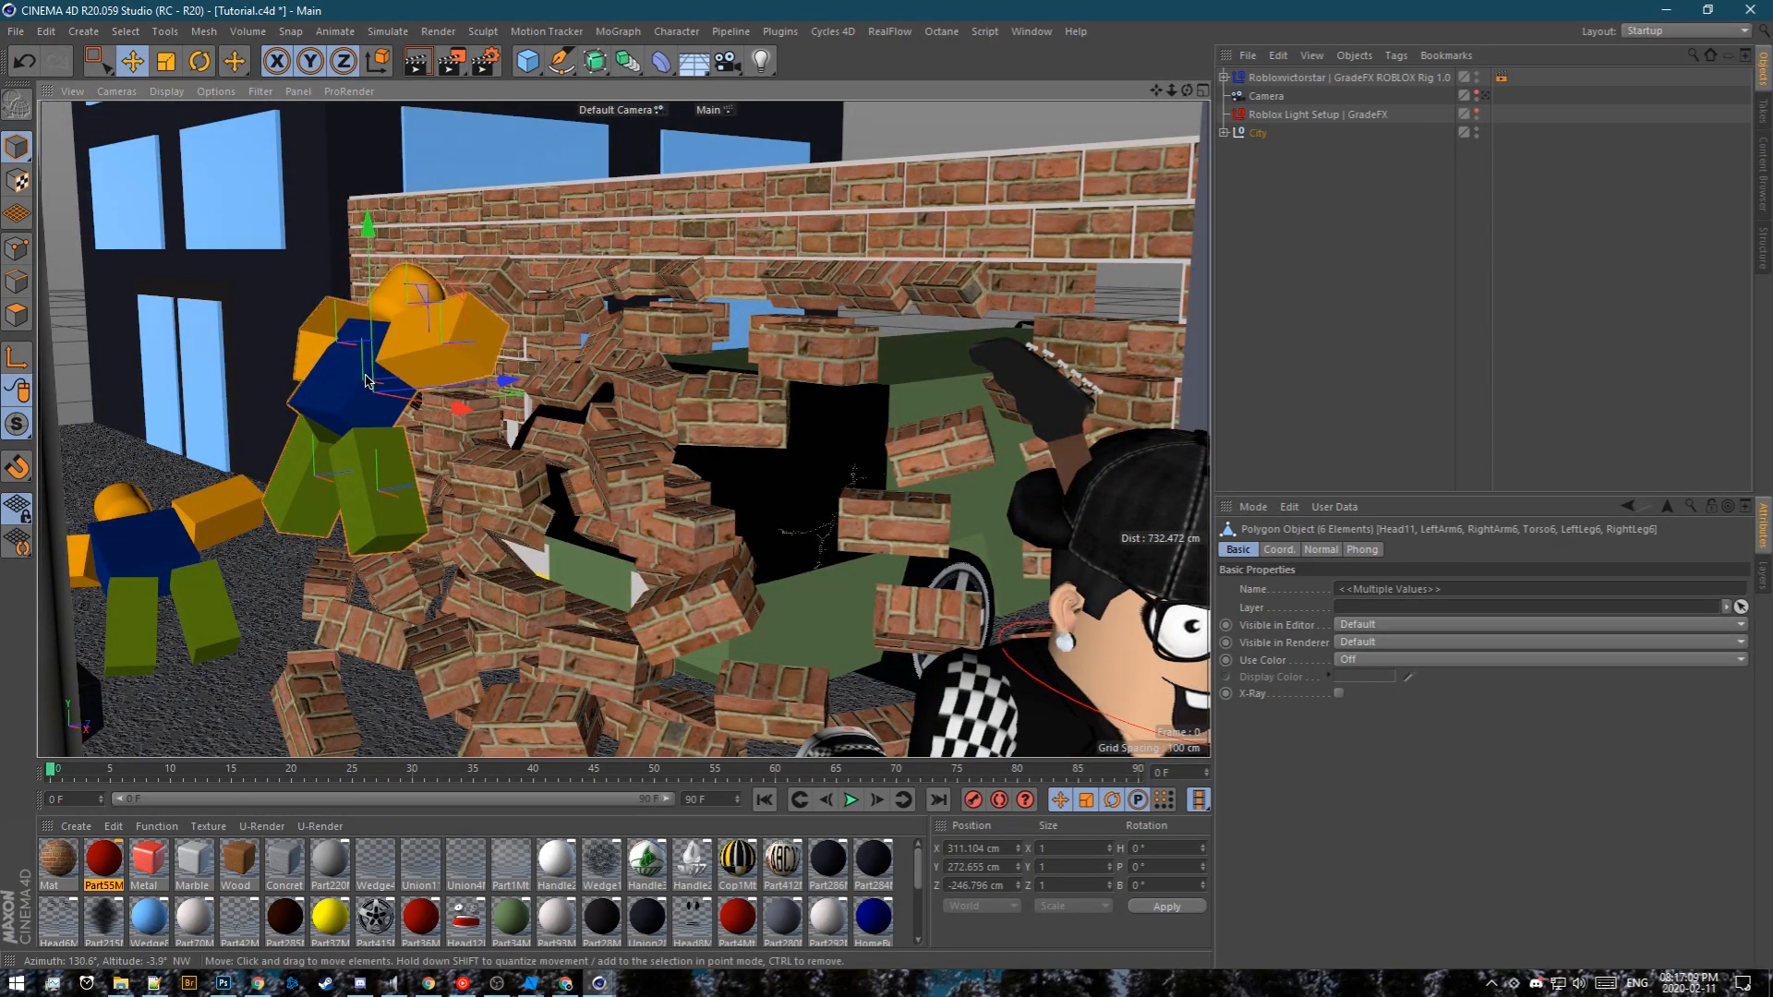
{"action": "left_click", "coordinate": [367, 381]}
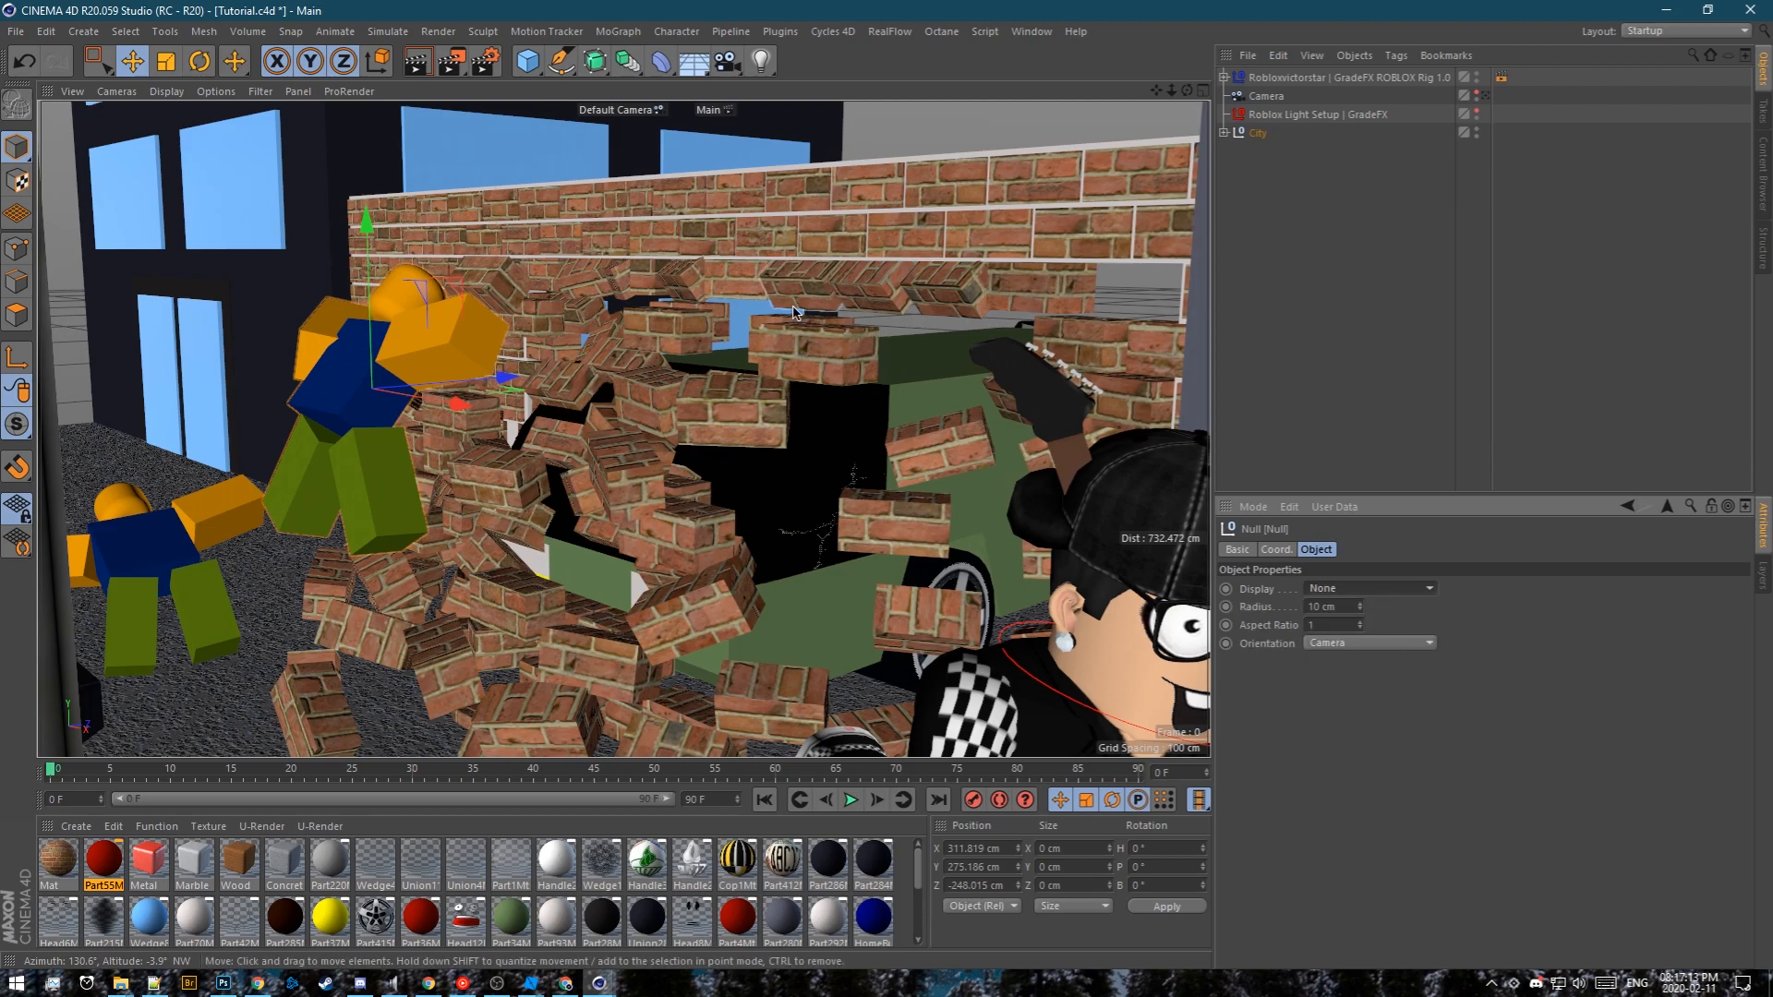
Move the mid-air figure's null out of the City hierarchy with the Unparent command, keeping the name Null
{"action": "key", "text": "shift+c"}
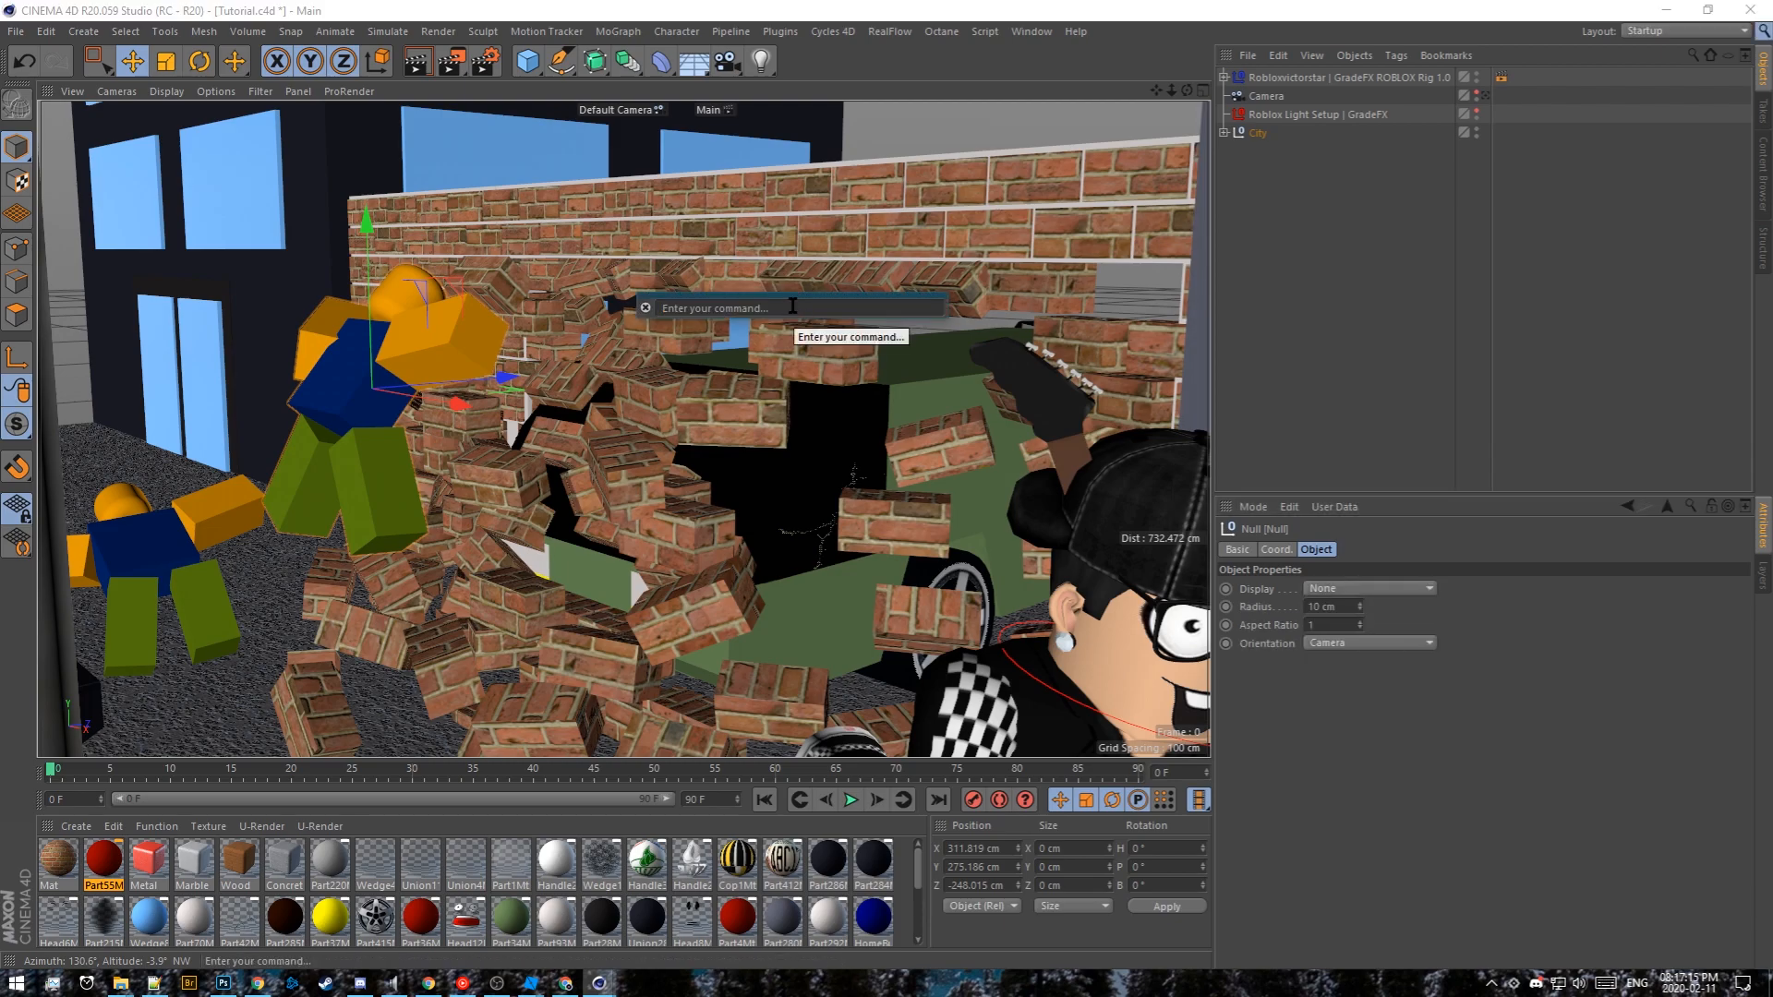
{"action": "type", "text": "null"}
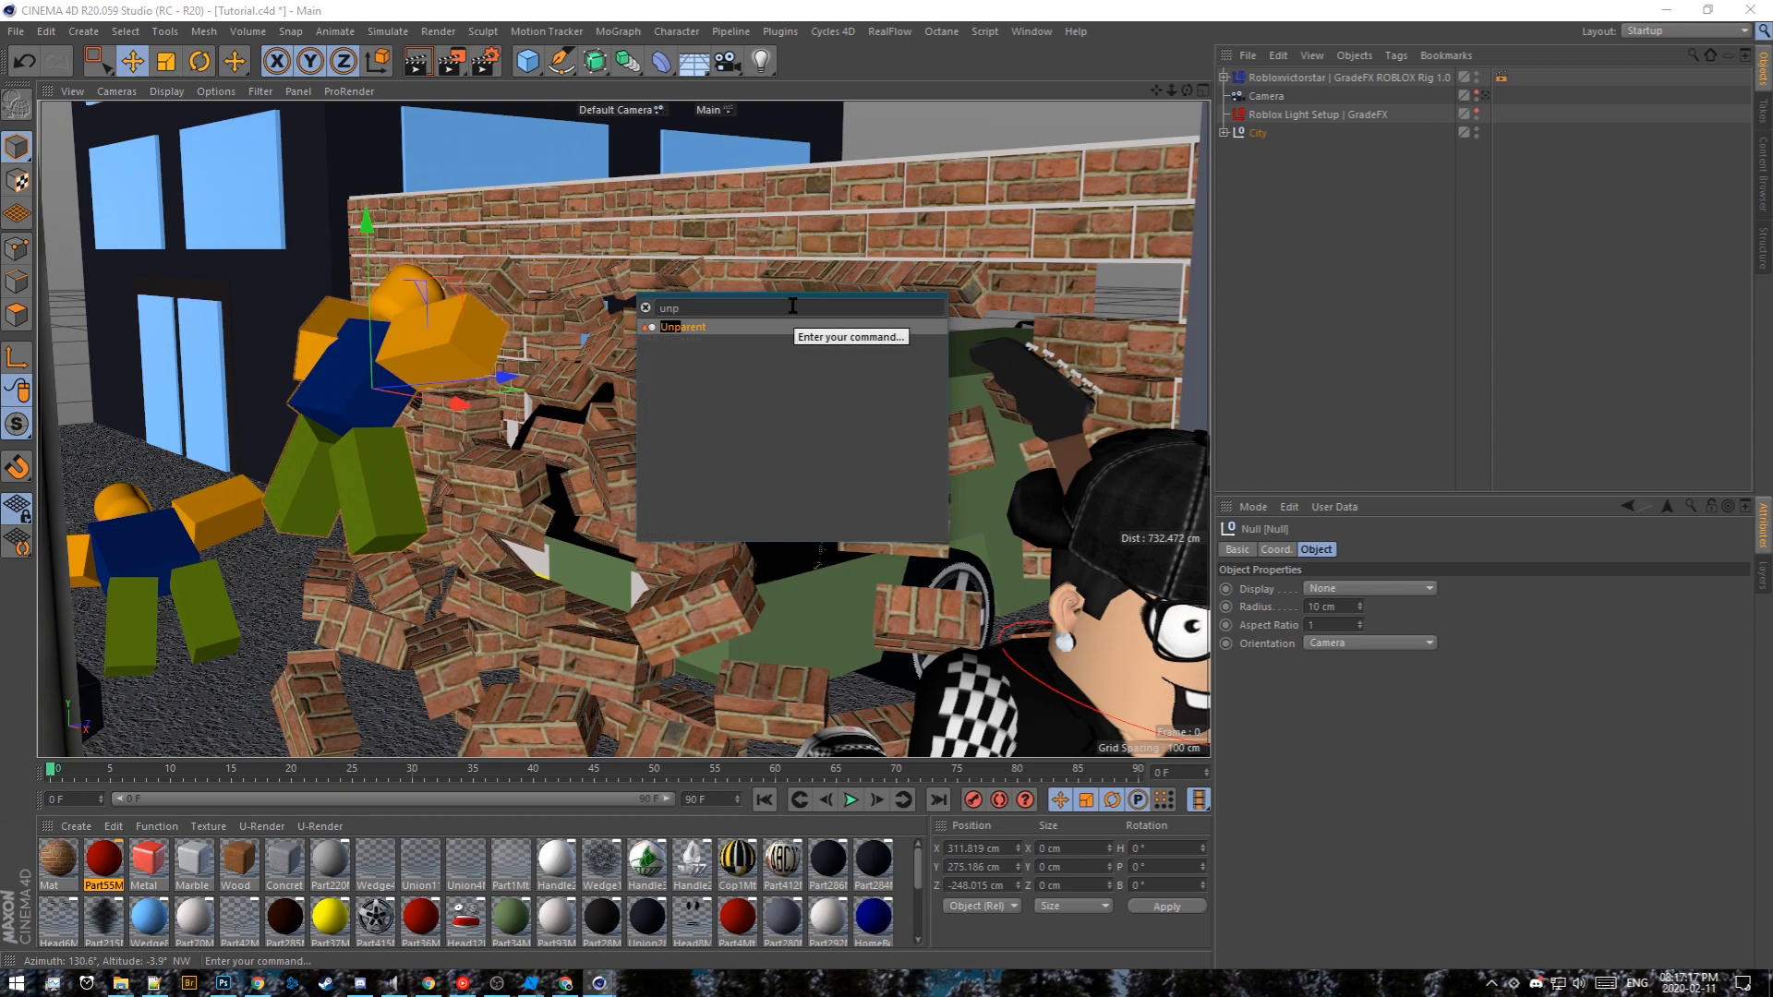
{"action": "key", "text": "Return"}
{"action": "double_click", "coordinate": [1260, 77]}
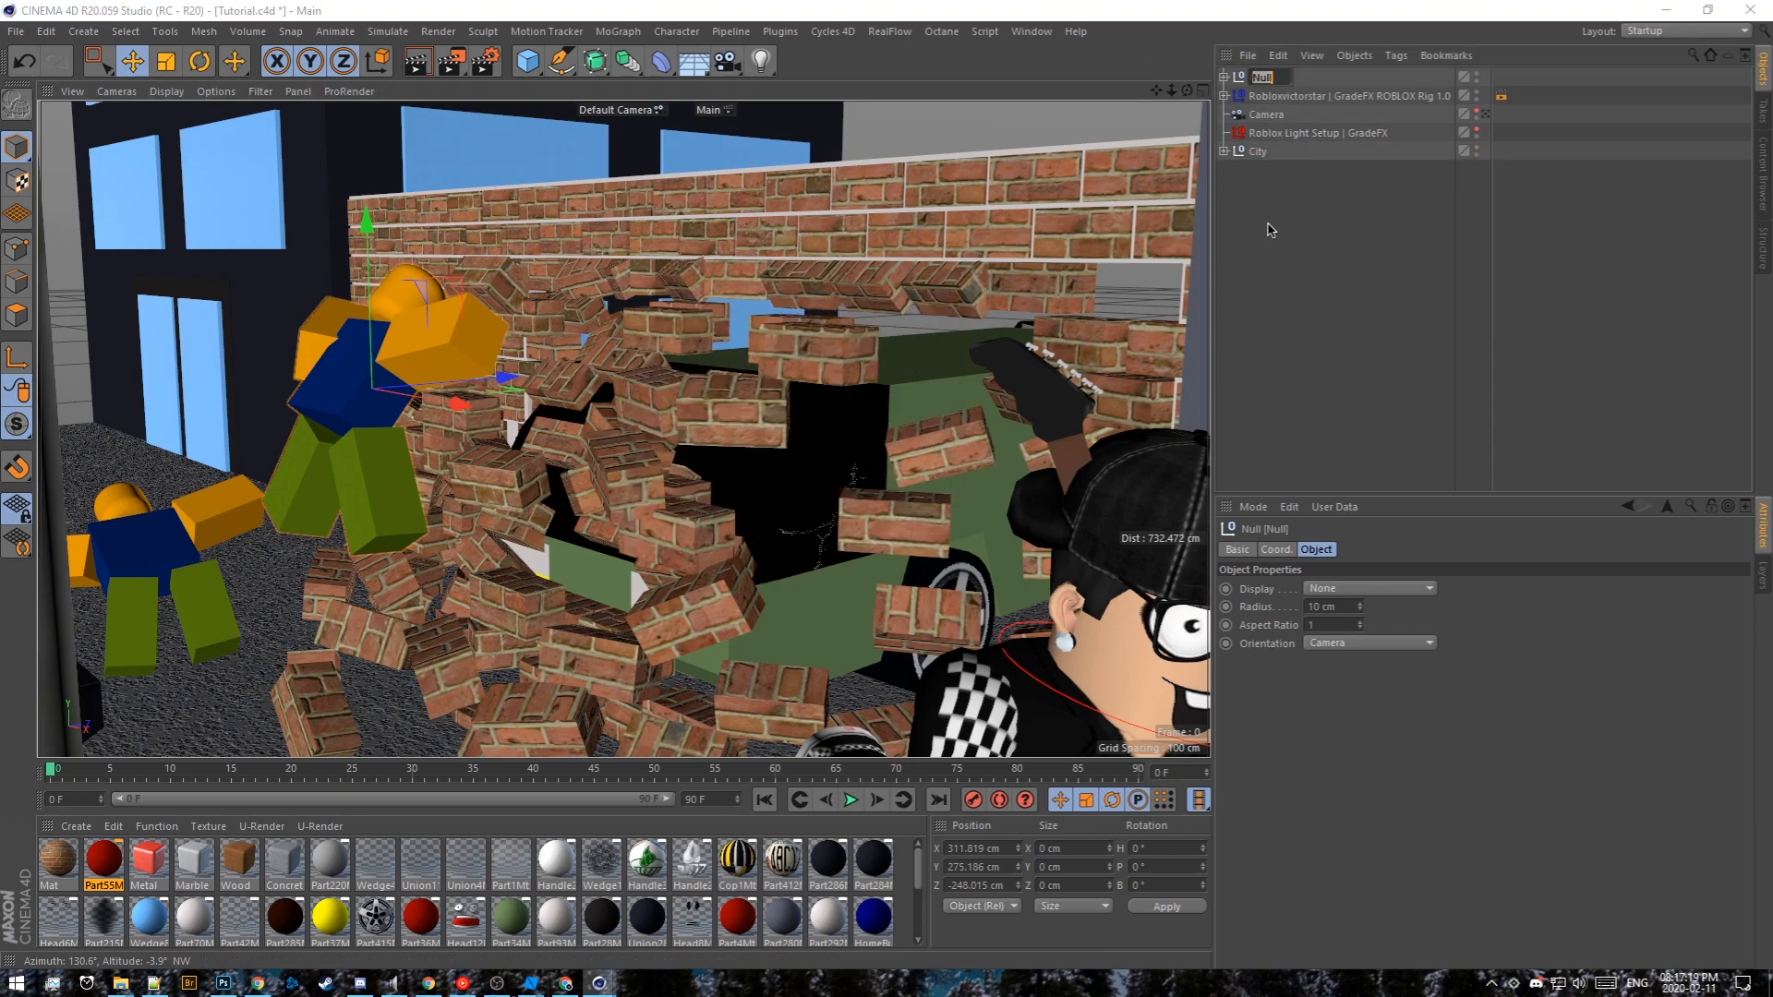
{"action": "key", "text": "Return"}
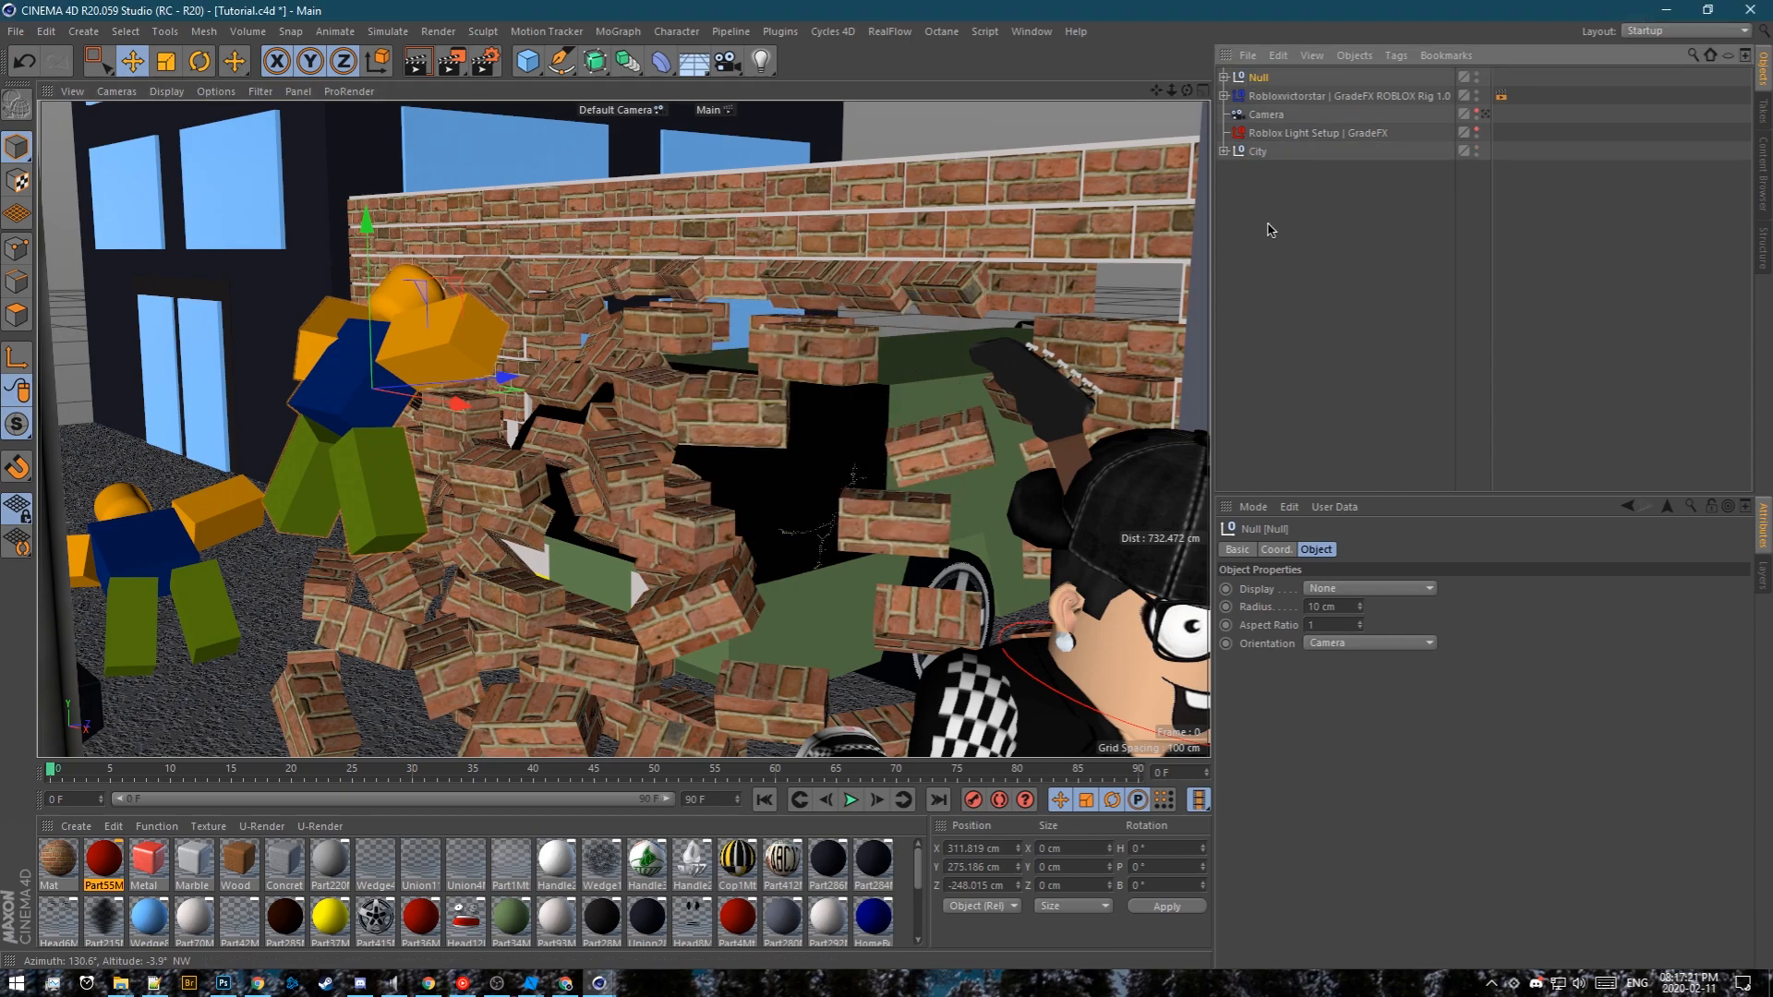
{"action": "middle_click_drag", "start_coordinate": [1154, 242], "coordinate": [1136, 238], "text": "alt"}
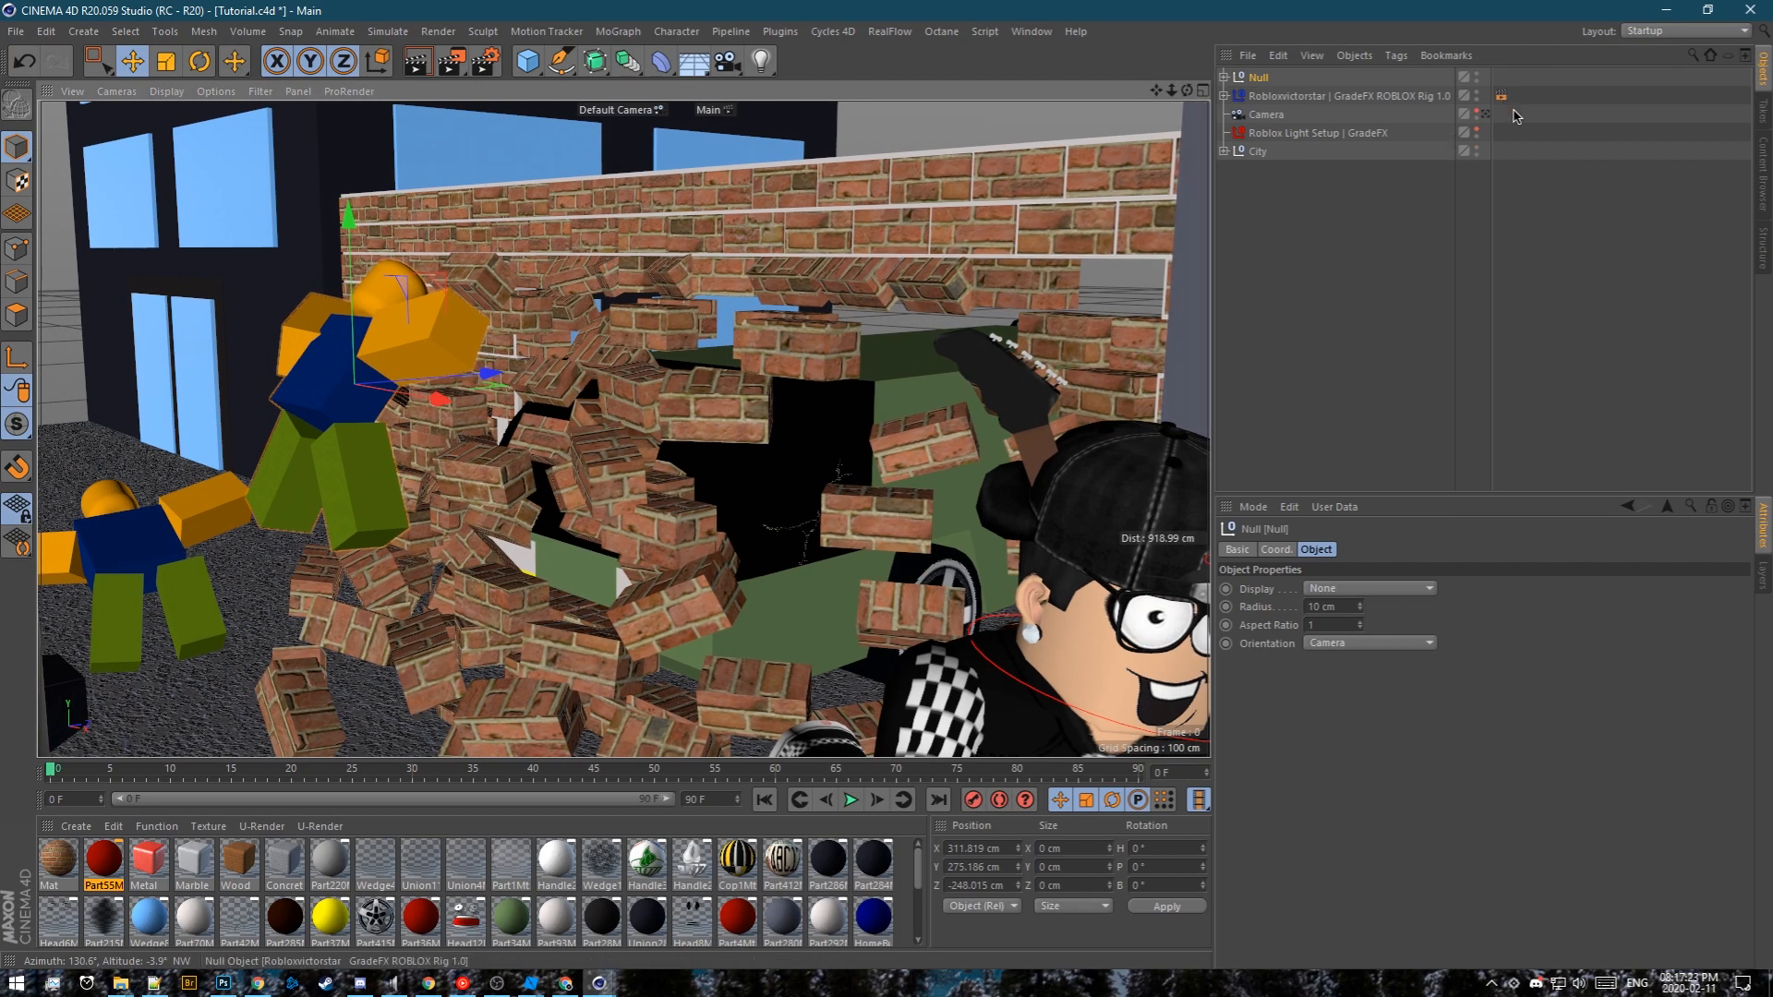
Copy the character rig's compositing tag onto the figure's null and enable only object buffer 2 in the copy
{"action": "left_click", "coordinate": [1502, 97]}
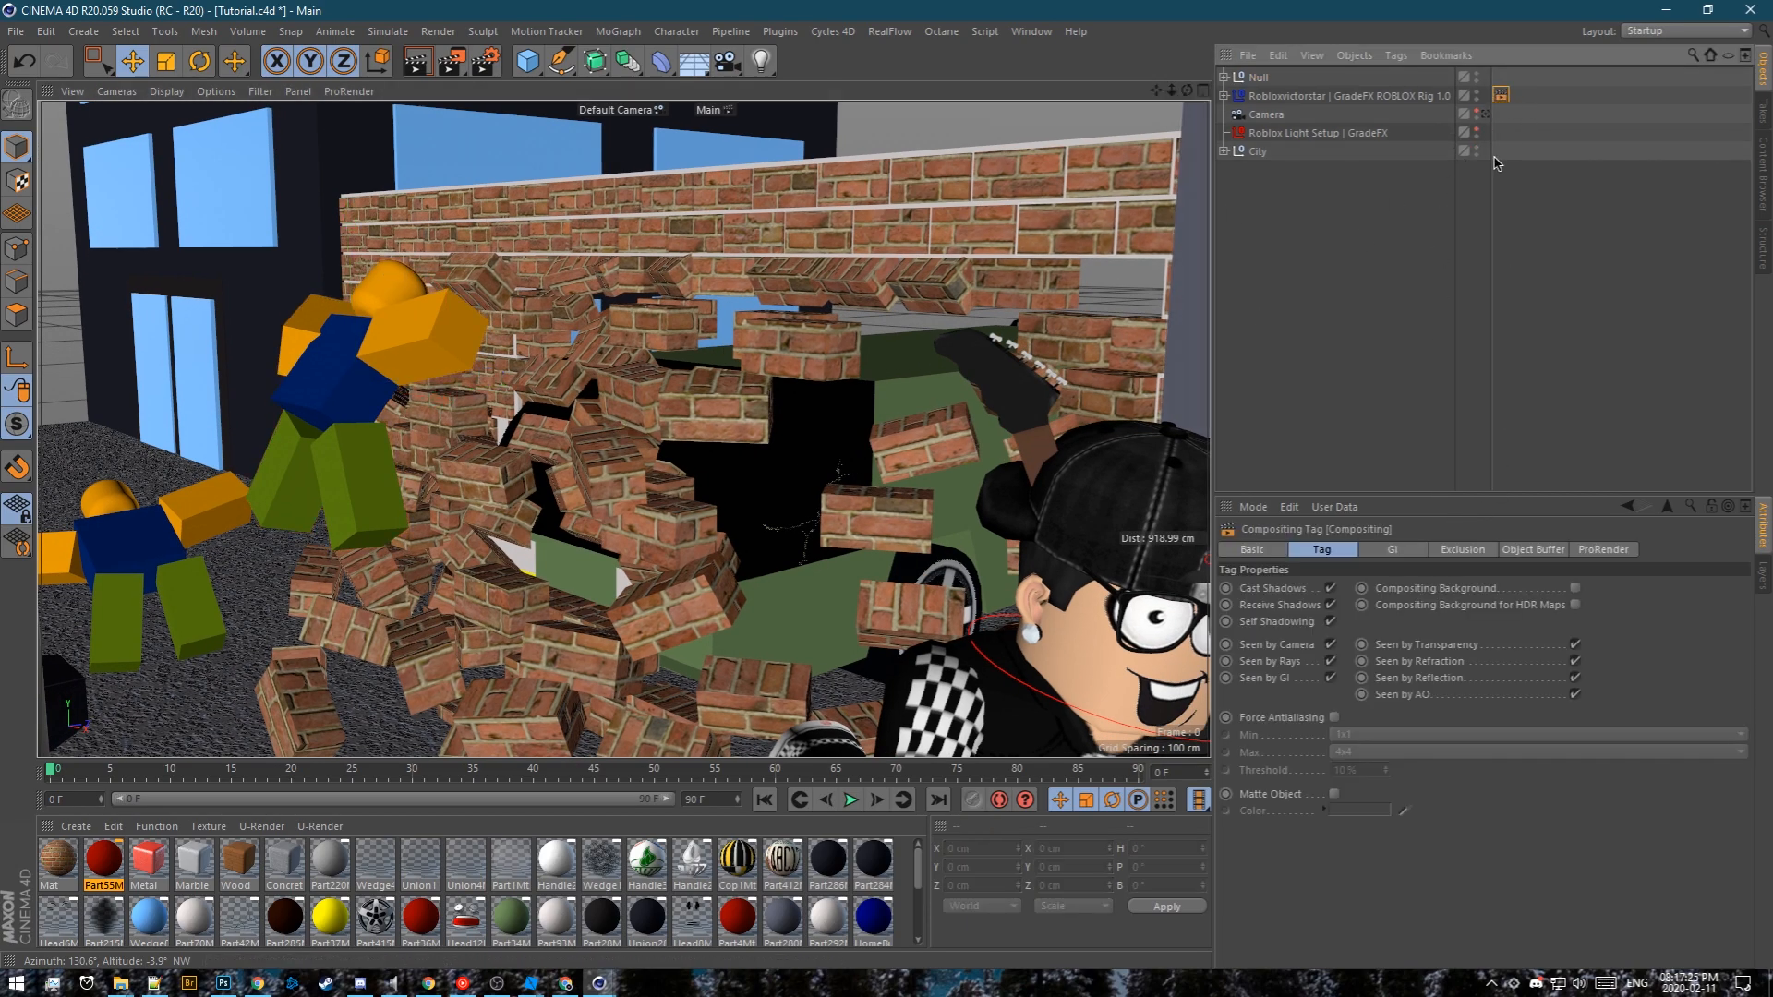
{"action": "left_click_drag", "start_coordinate": [1507, 79], "coordinate": [1503, 79], "text": "ctrl"}
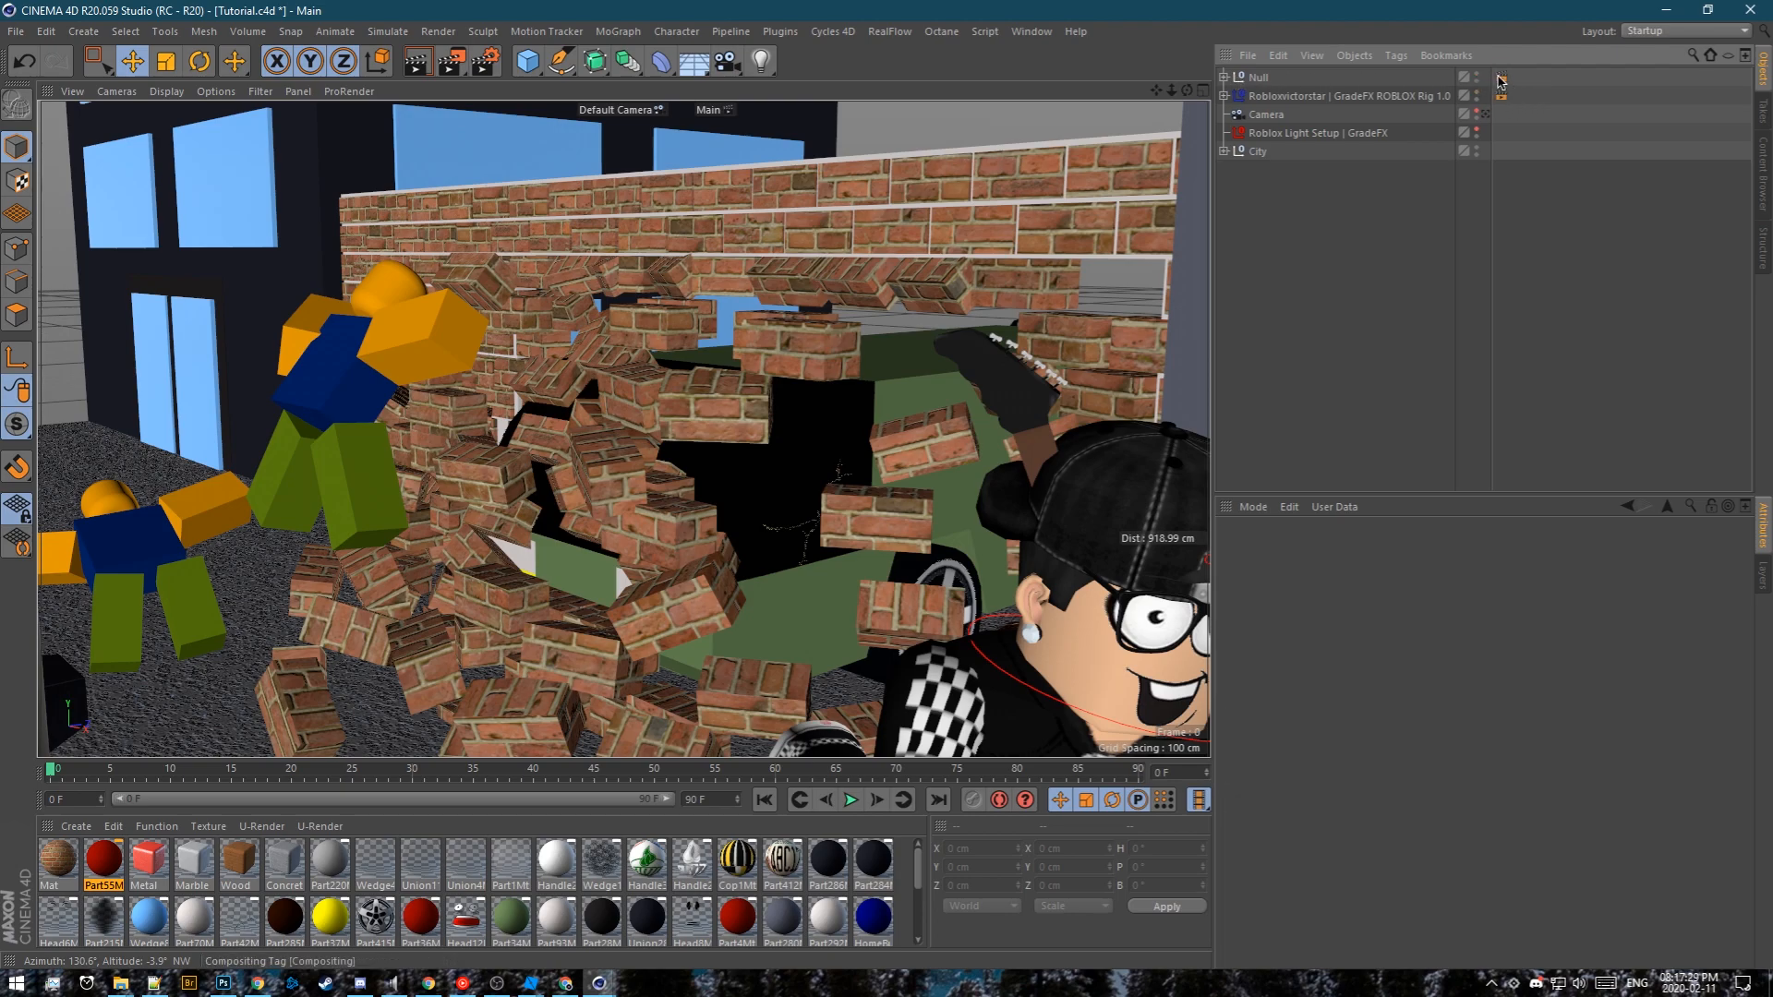
{"action": "left_click", "coordinate": [1501, 80]}
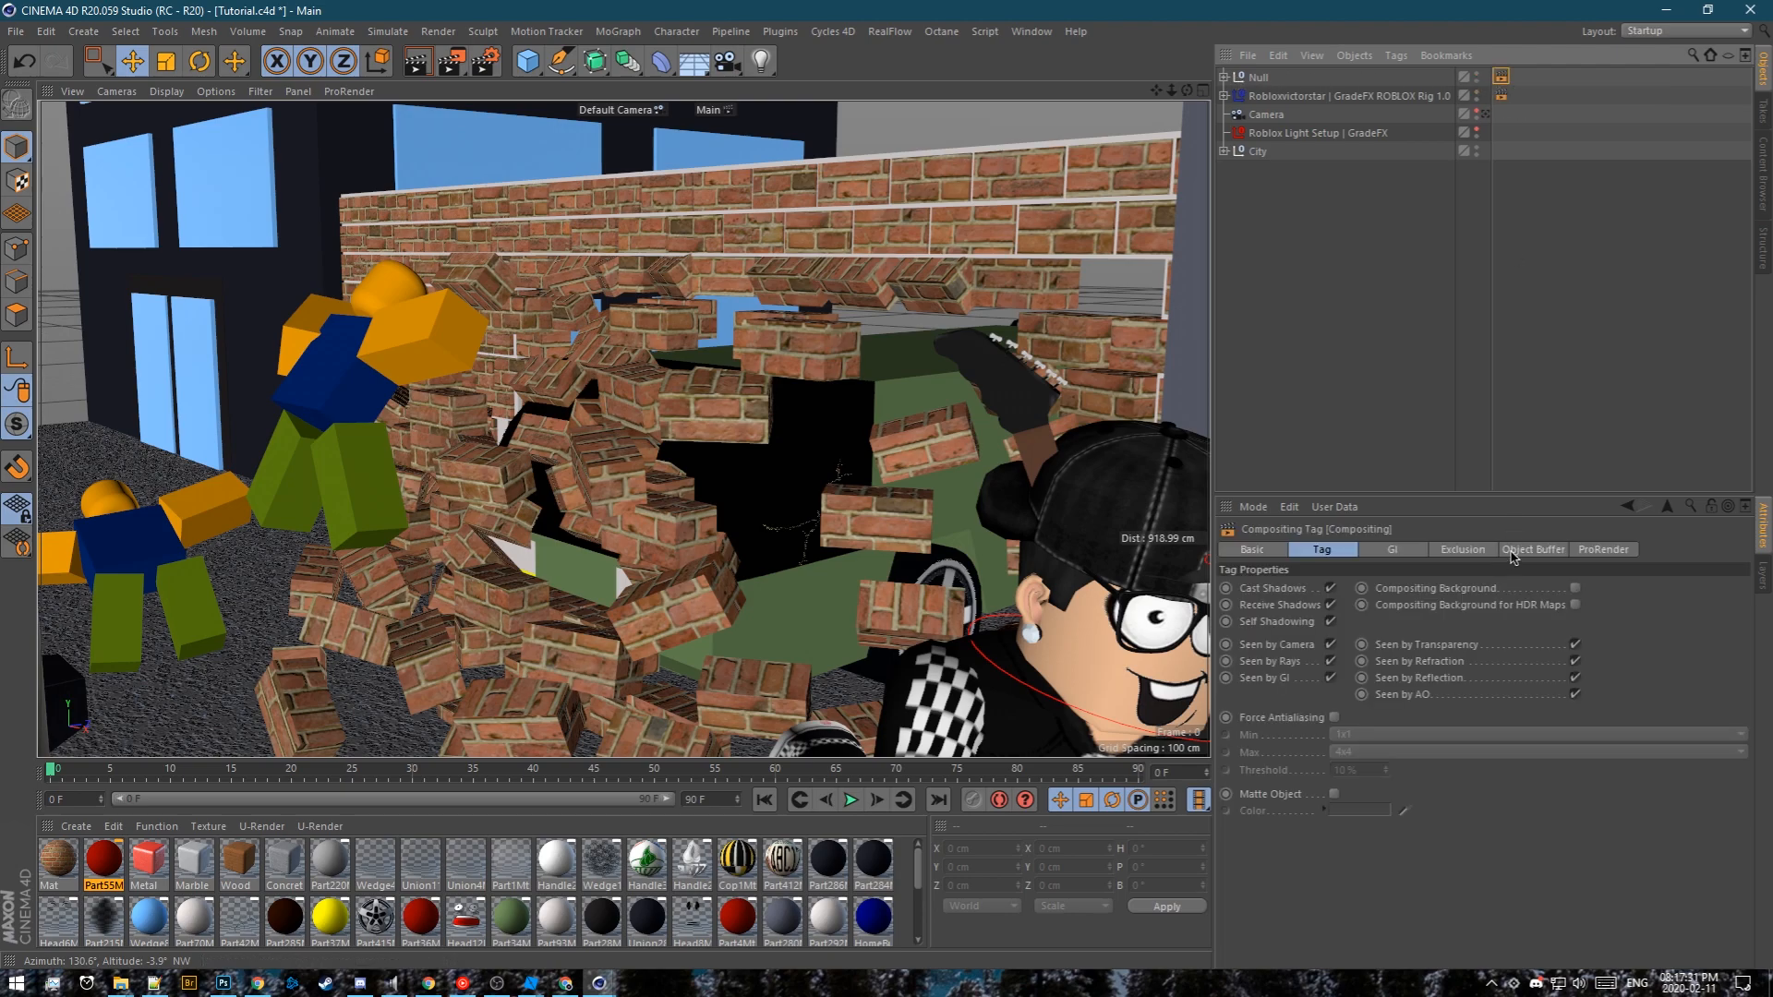
{"action": "left_click", "coordinate": [1513, 552]}
{"action": "left_click", "coordinate": [1282, 590]}
{"action": "left_click", "coordinate": [1281, 609]}
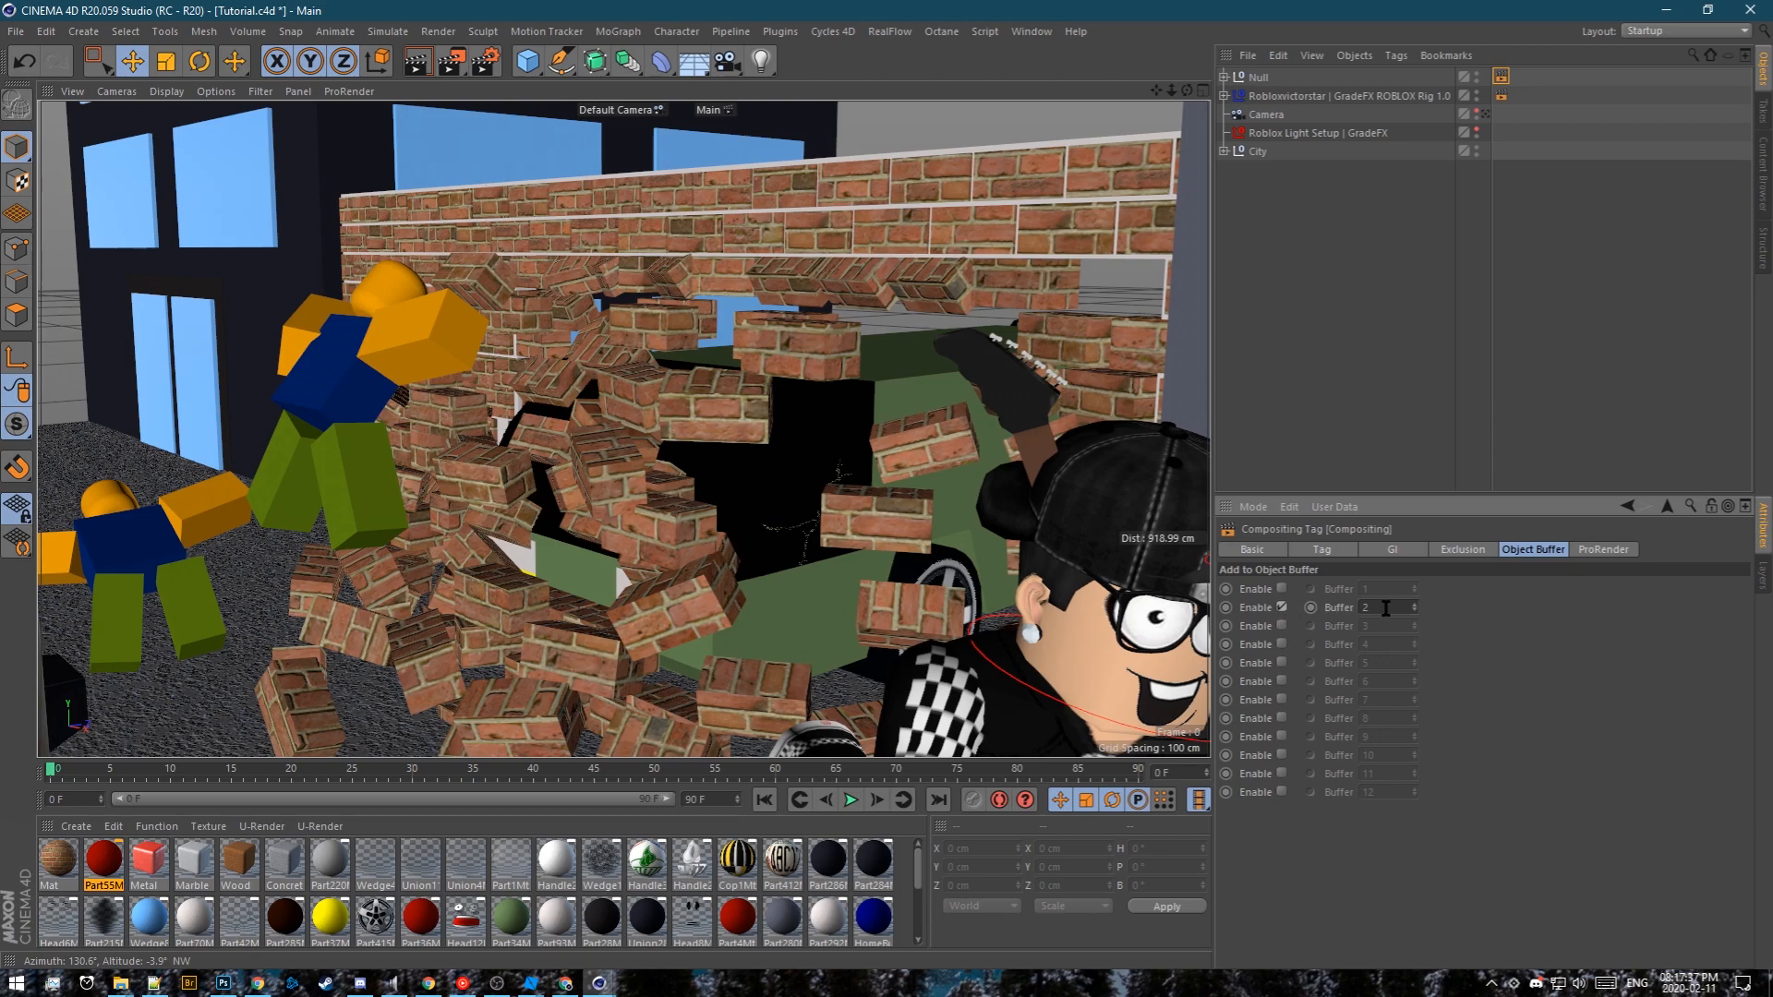
{"action": "left_click", "coordinate": [1335, 329]}
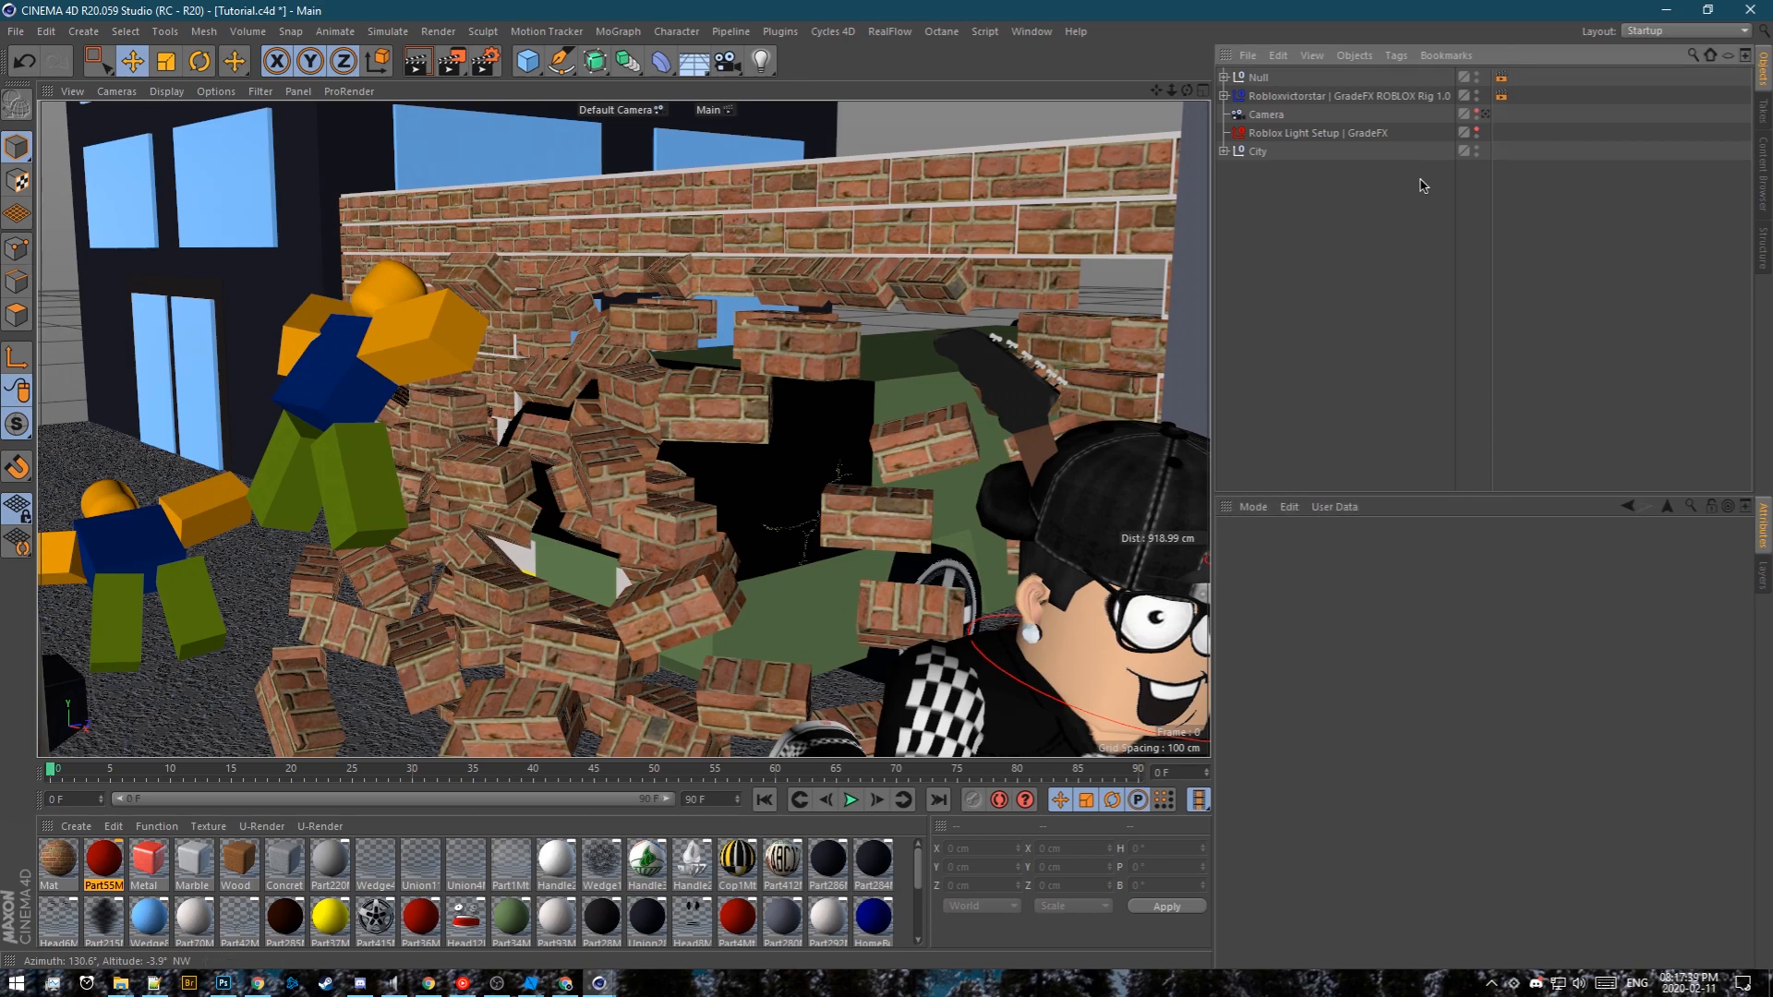
Select every object that uses the brick material Mat and group them in a null
{"action": "scroll", "coordinate": [750, 428], "scroll_direction": "down", "scroll_amount": 3}
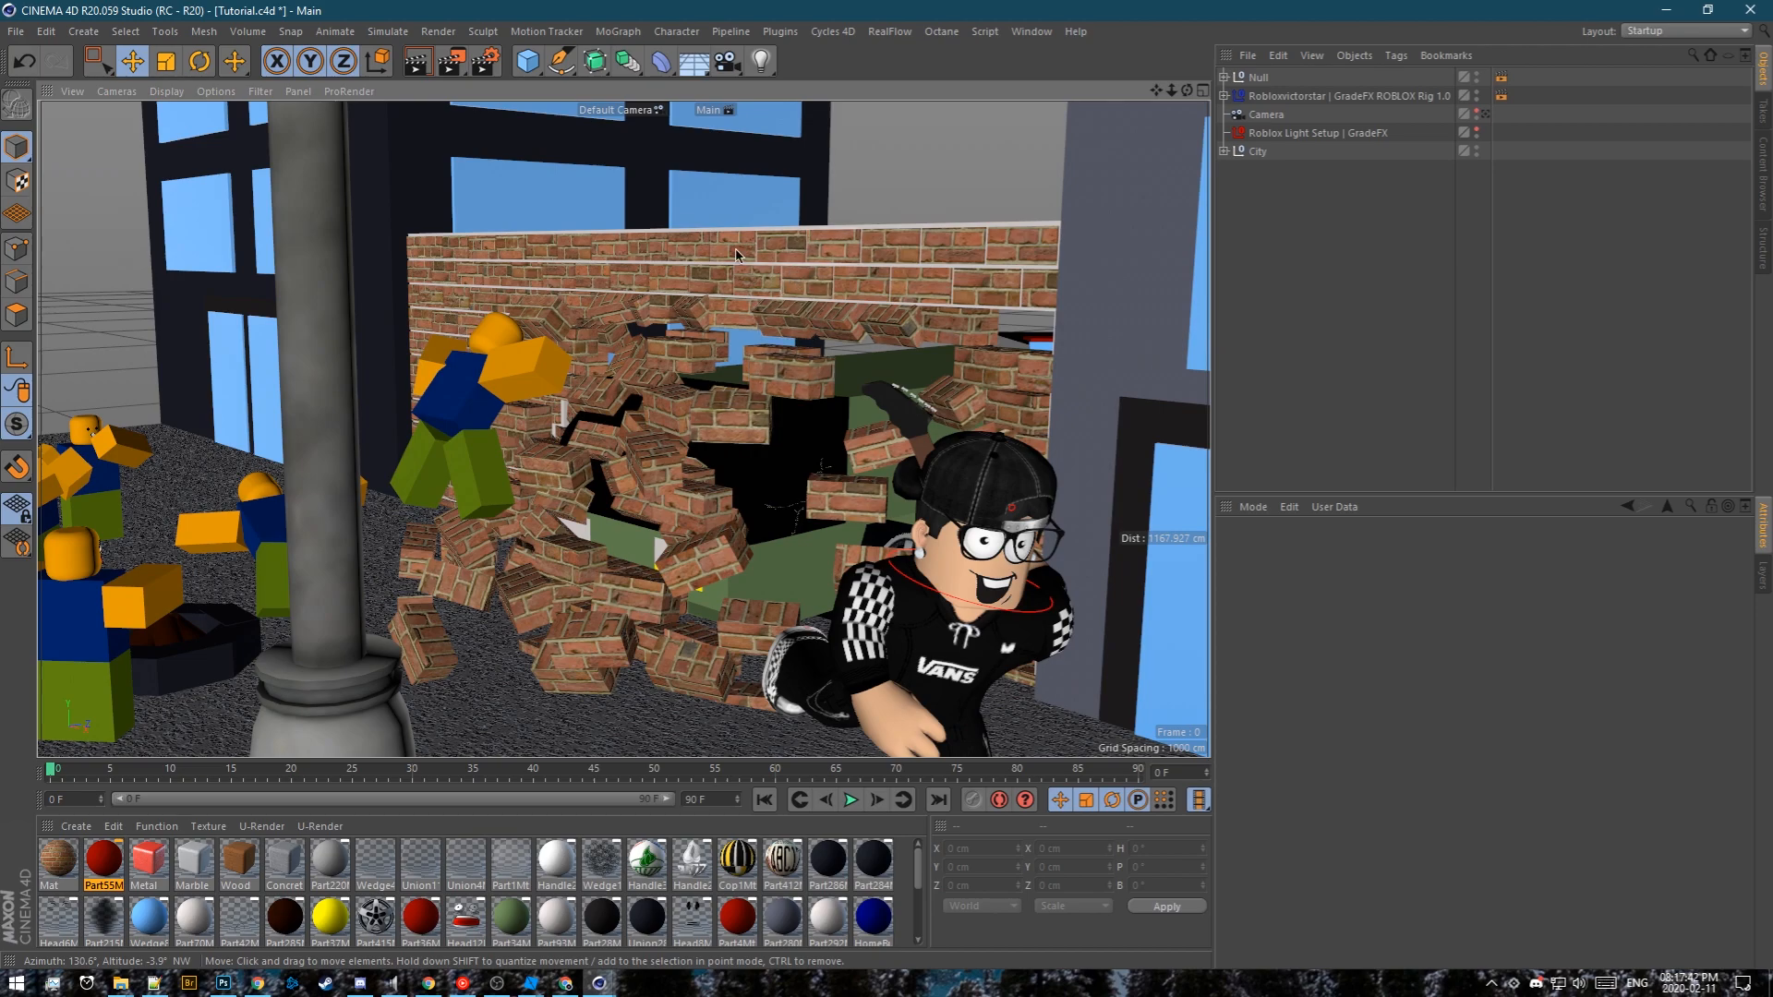
{"action": "left_click", "coordinate": [714, 422]}
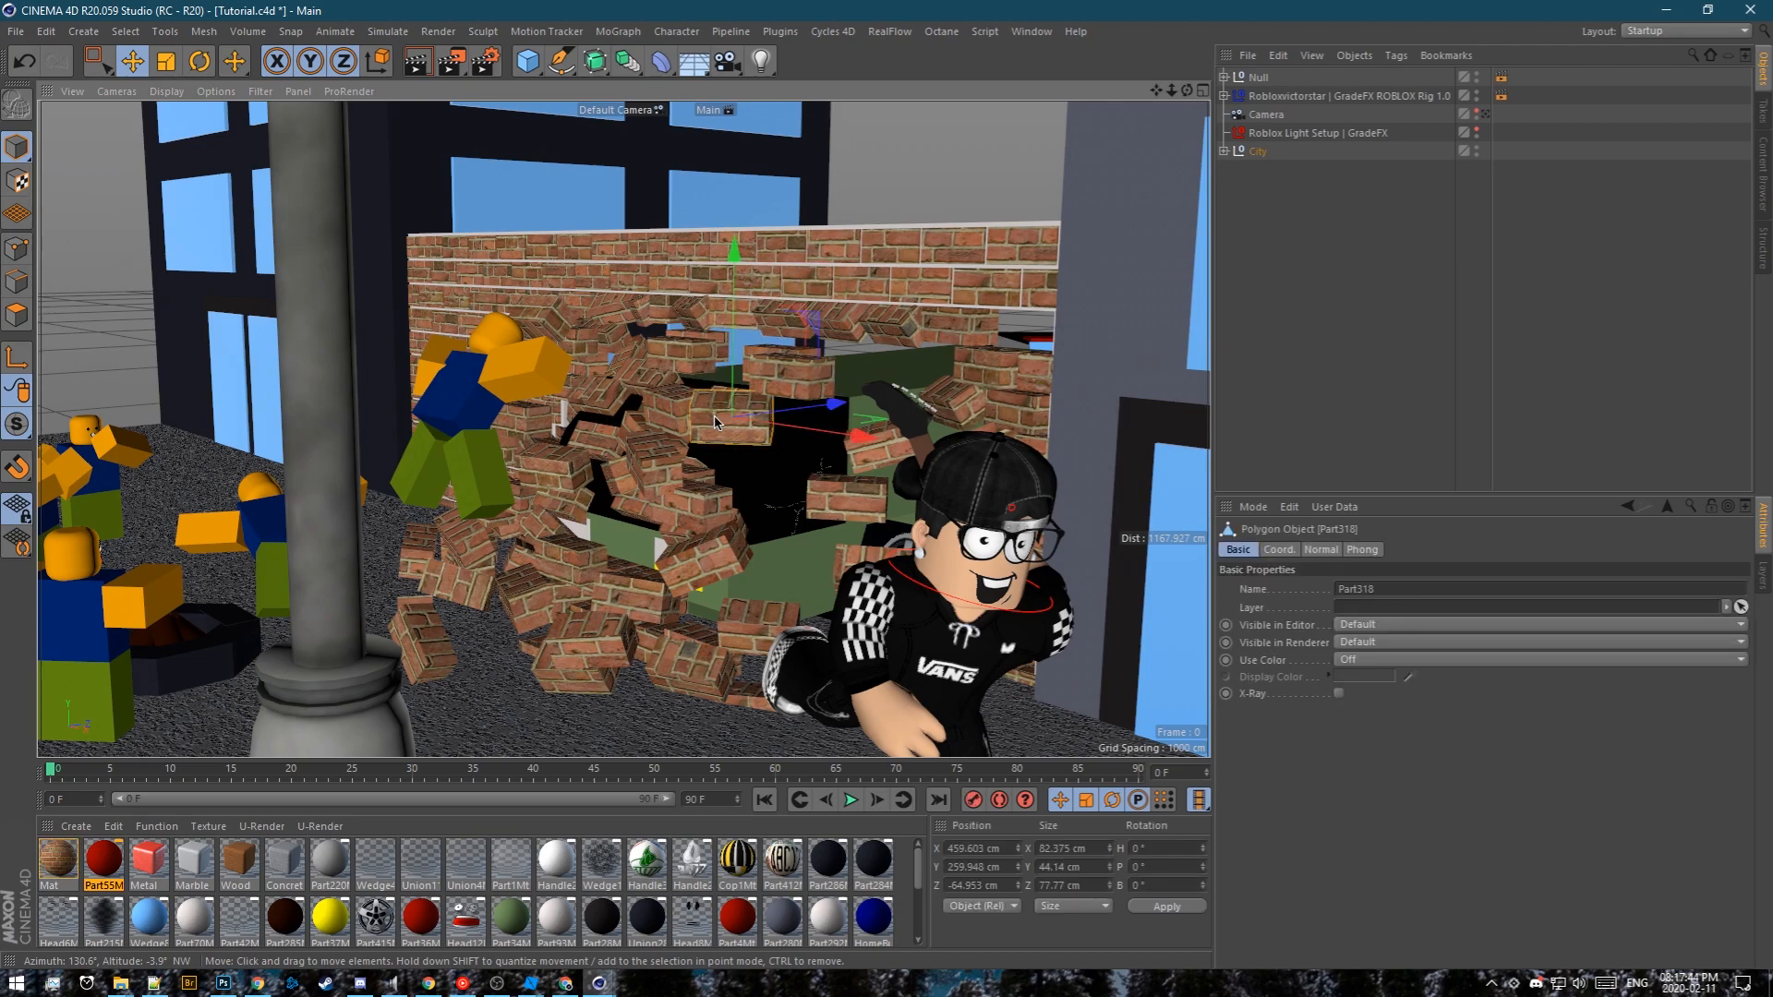
{"action": "left_click", "coordinate": [52, 859]}
{"action": "left_click", "coordinate": [156, 827]}
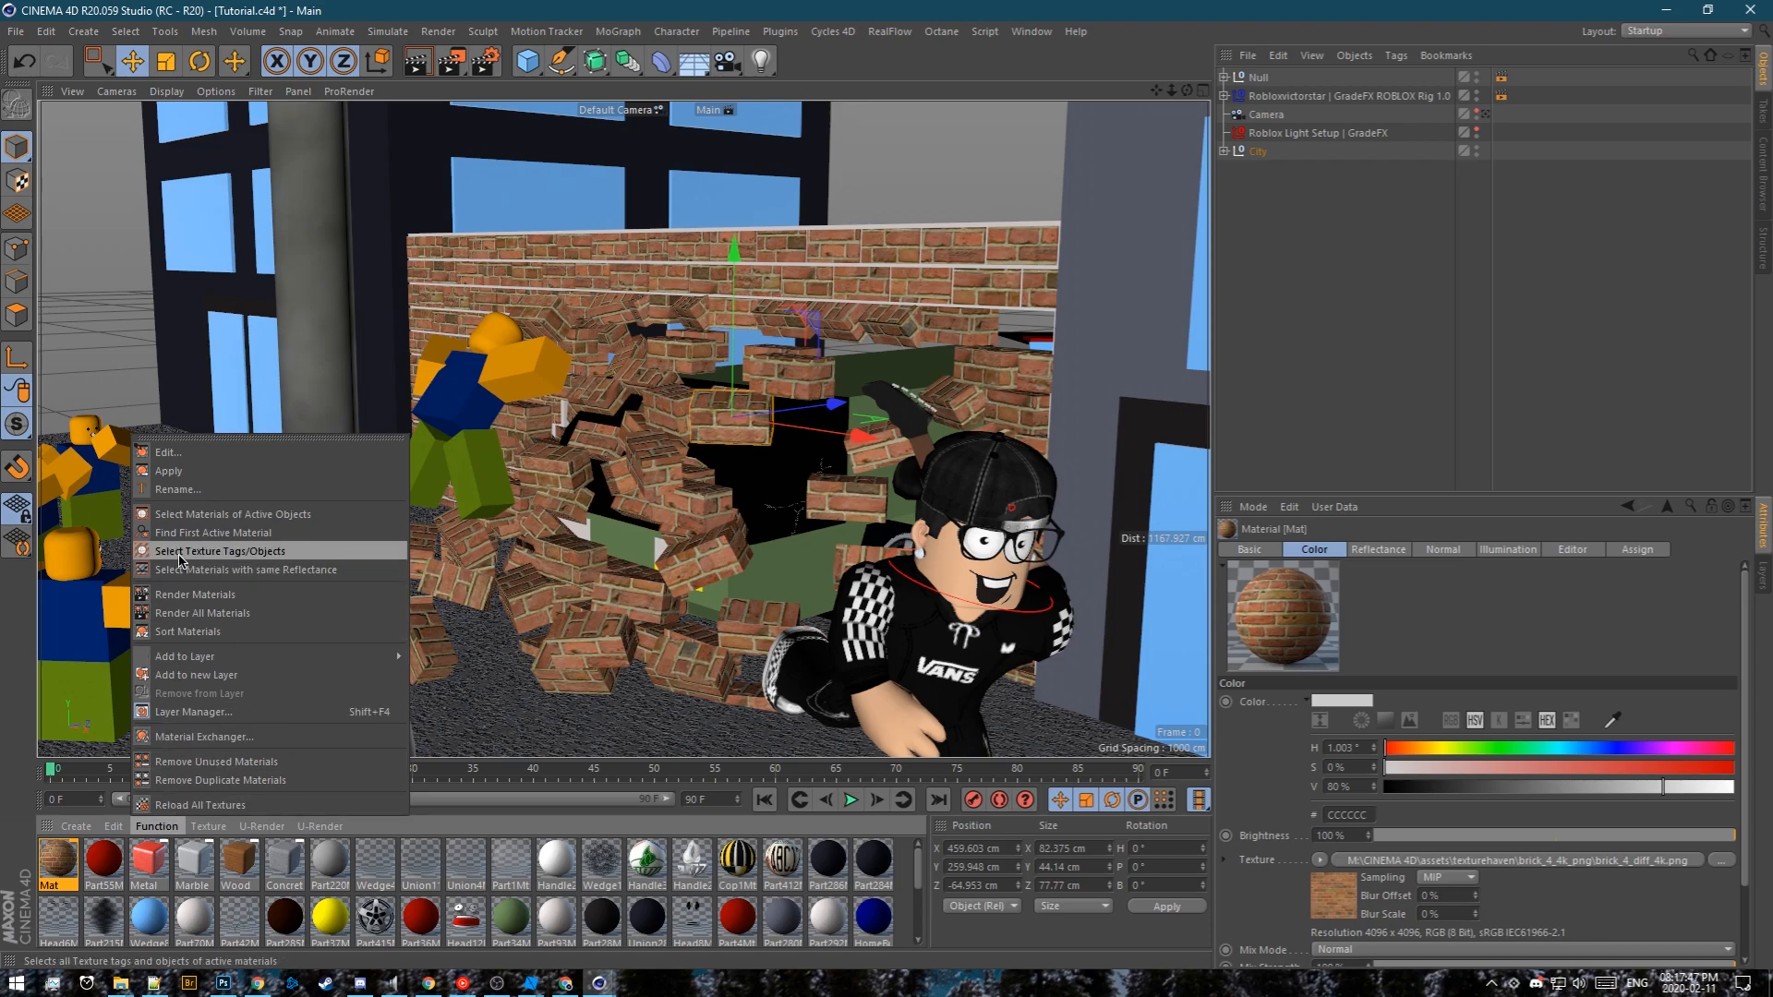
{"action": "left_click", "coordinate": [225, 551]}
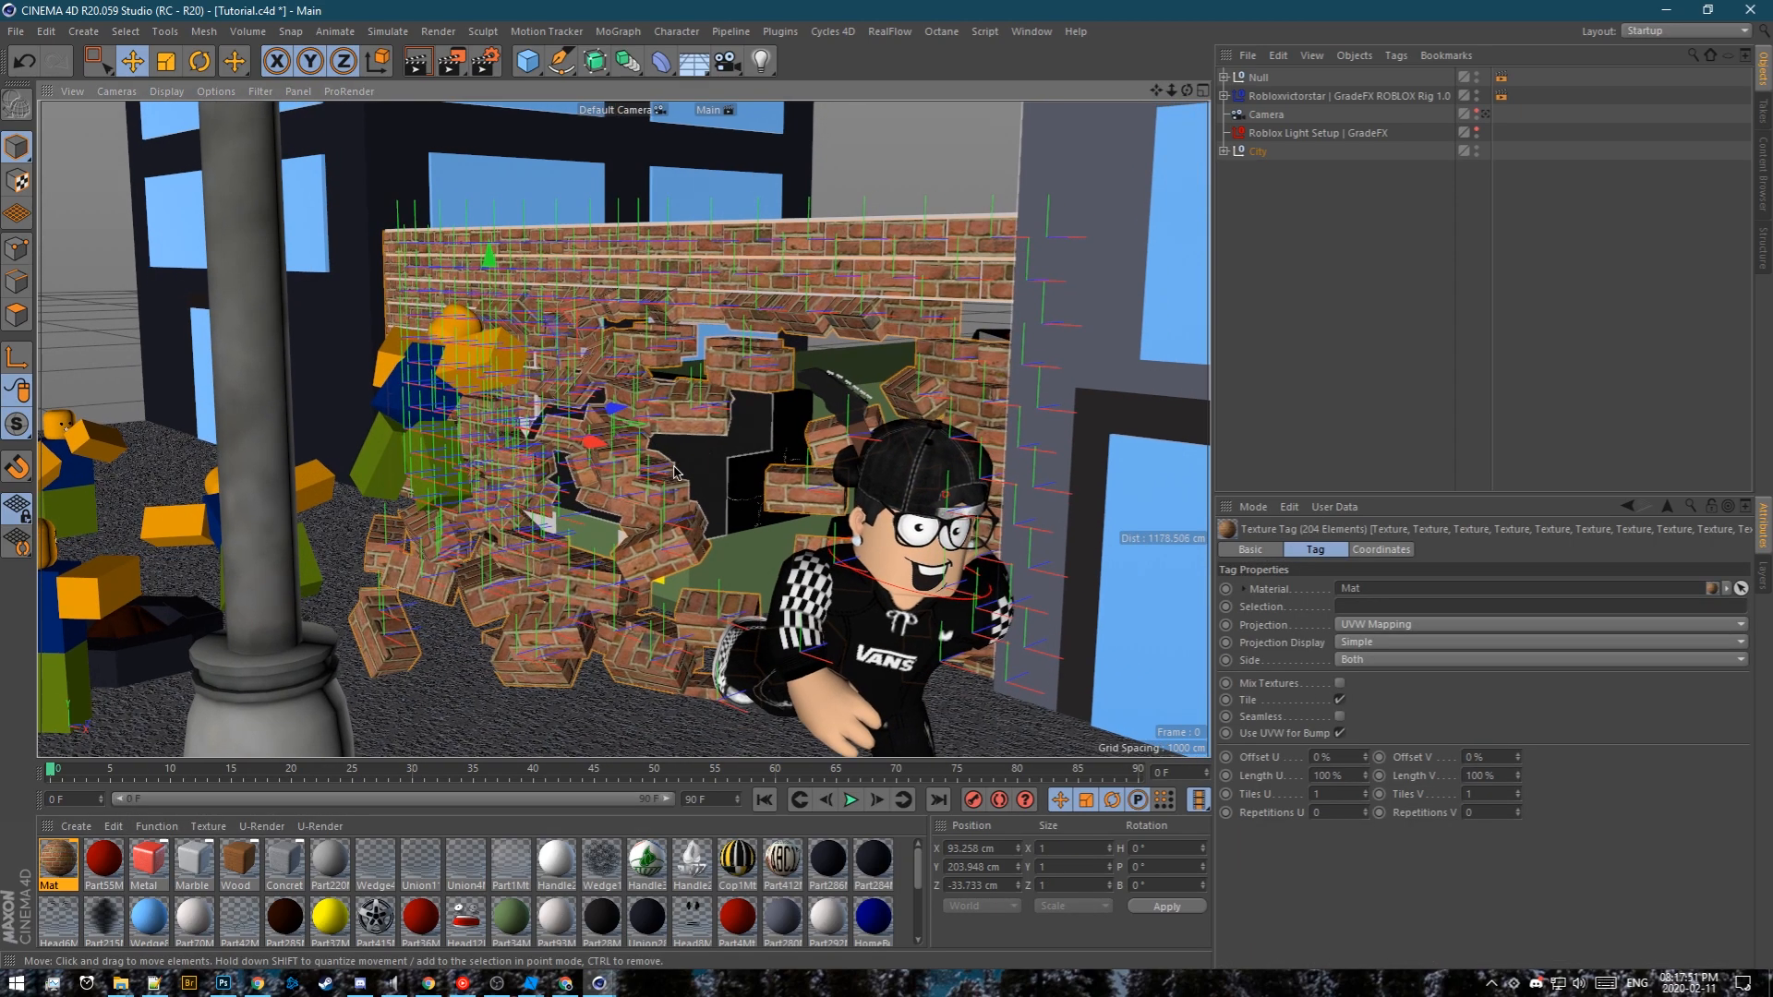
{"action": "scroll", "coordinate": [674, 472], "scroll_direction": "up", "scroll_amount": 2}
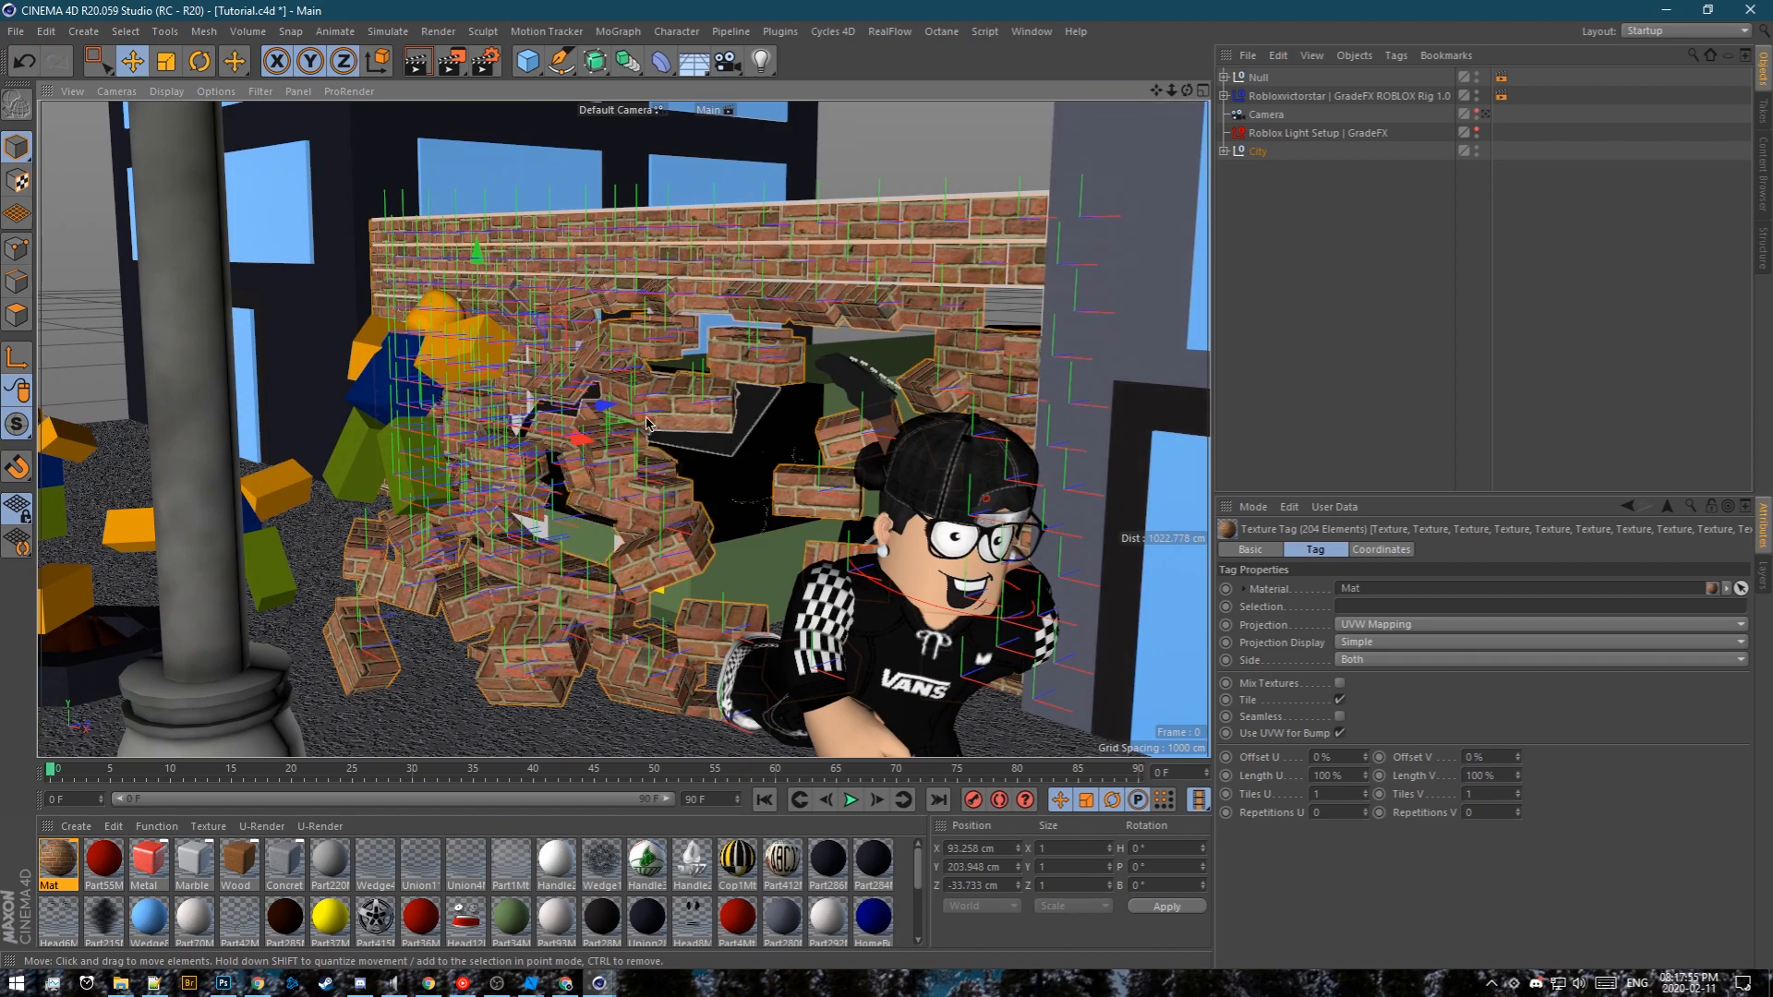
{"action": "key", "text": "ctrl+z"}
Move the null containing the brick objects out of the City hierarchy to the top level of the scene
{"action": "key", "text": "shift+c"}
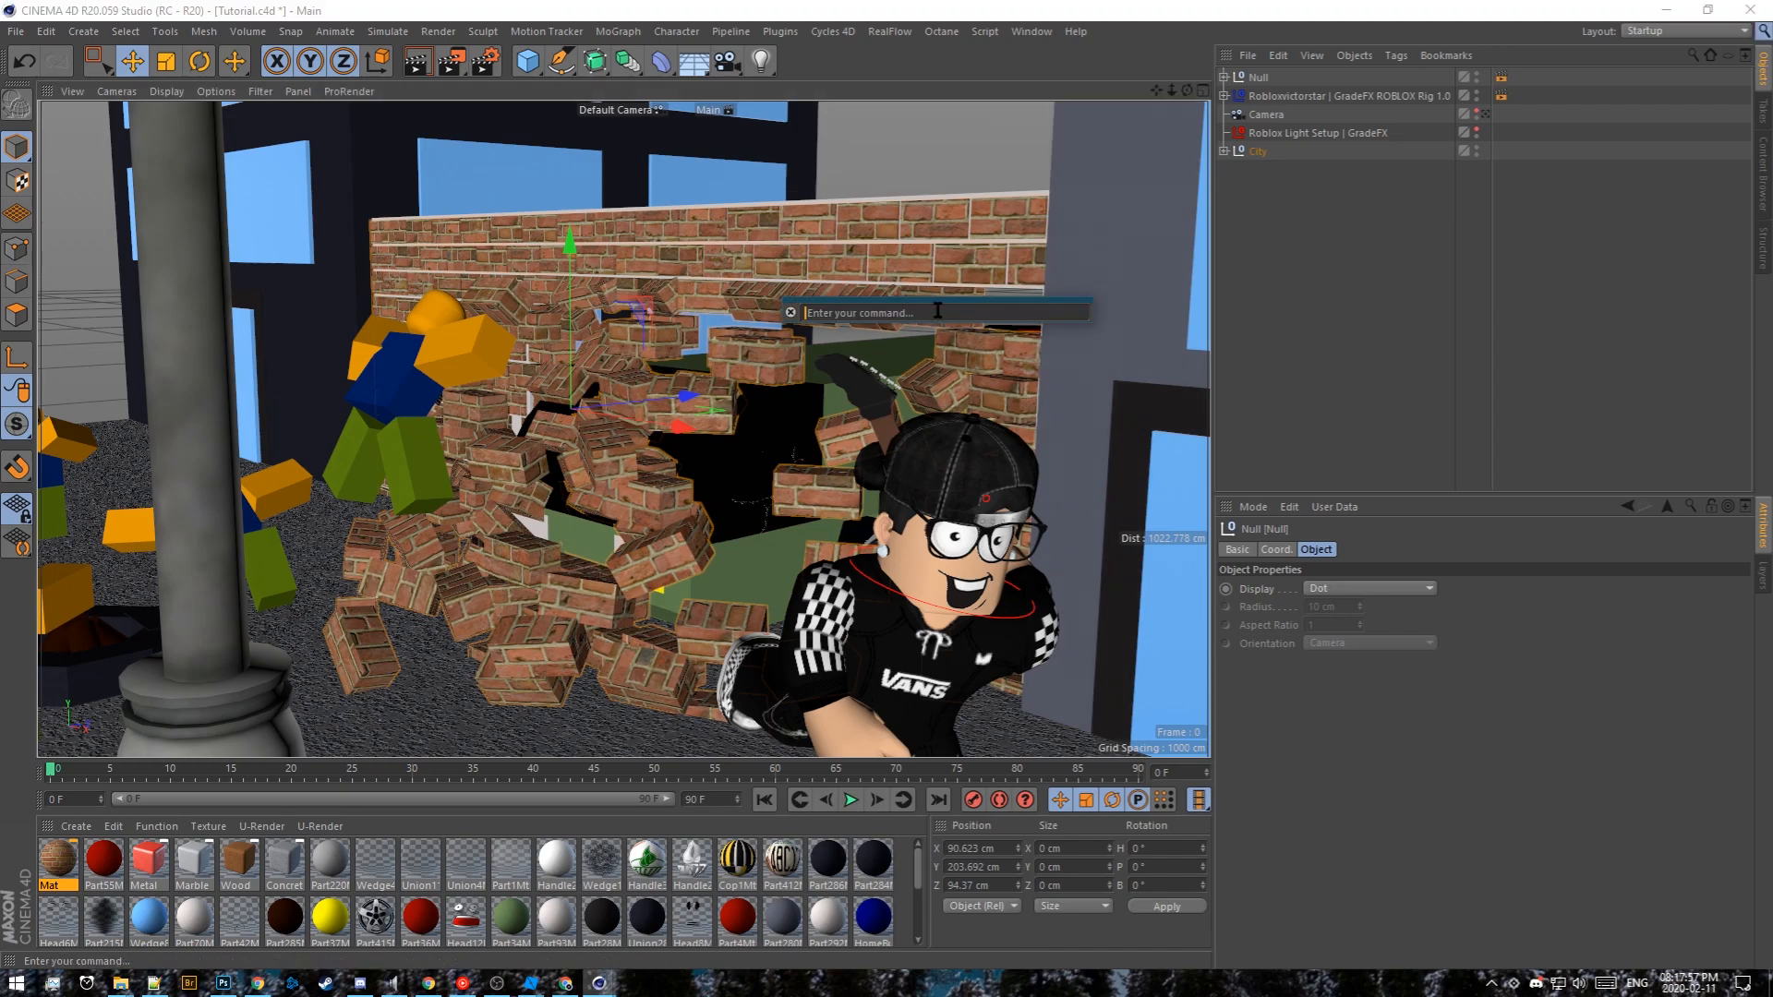
{"action": "type", "text": "null"}
{"action": "key", "text": "Return"}
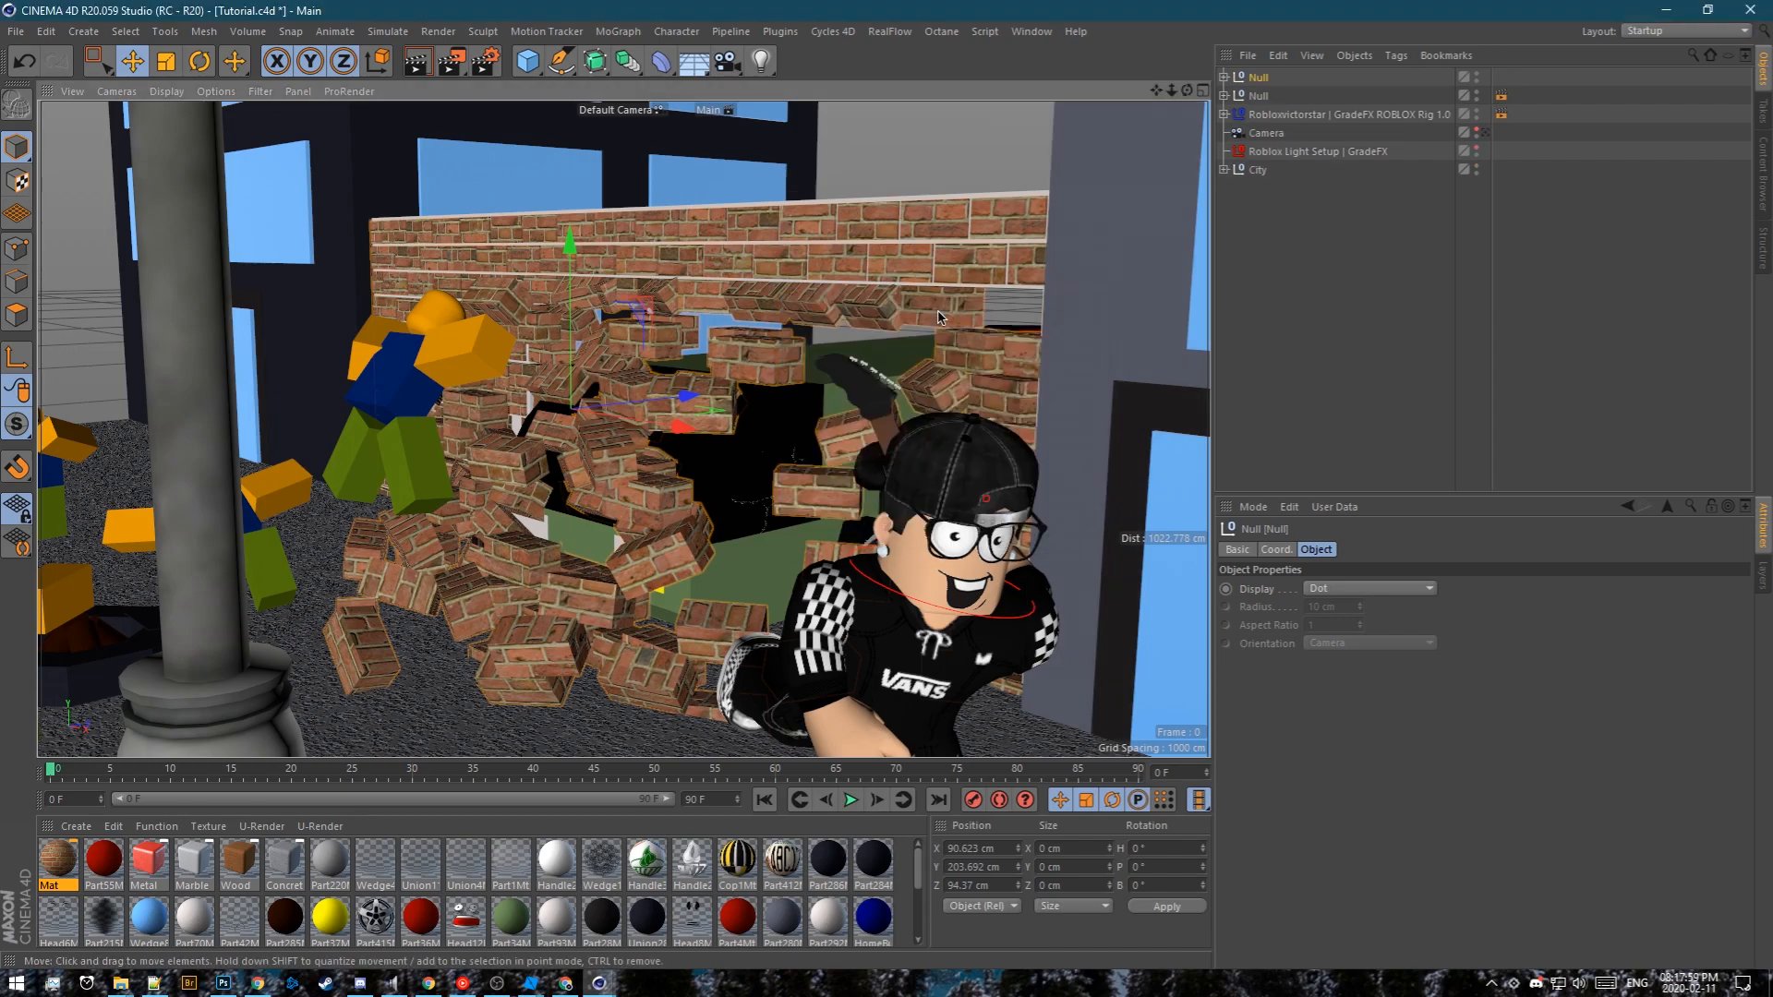
Set the bricks' null display to None and rename the null "brick wall"
{"action": "left_click", "coordinate": [1350, 589]}
{"action": "left_click", "coordinate": [1350, 609]}
{"action": "double_click", "coordinate": [1266, 79]}
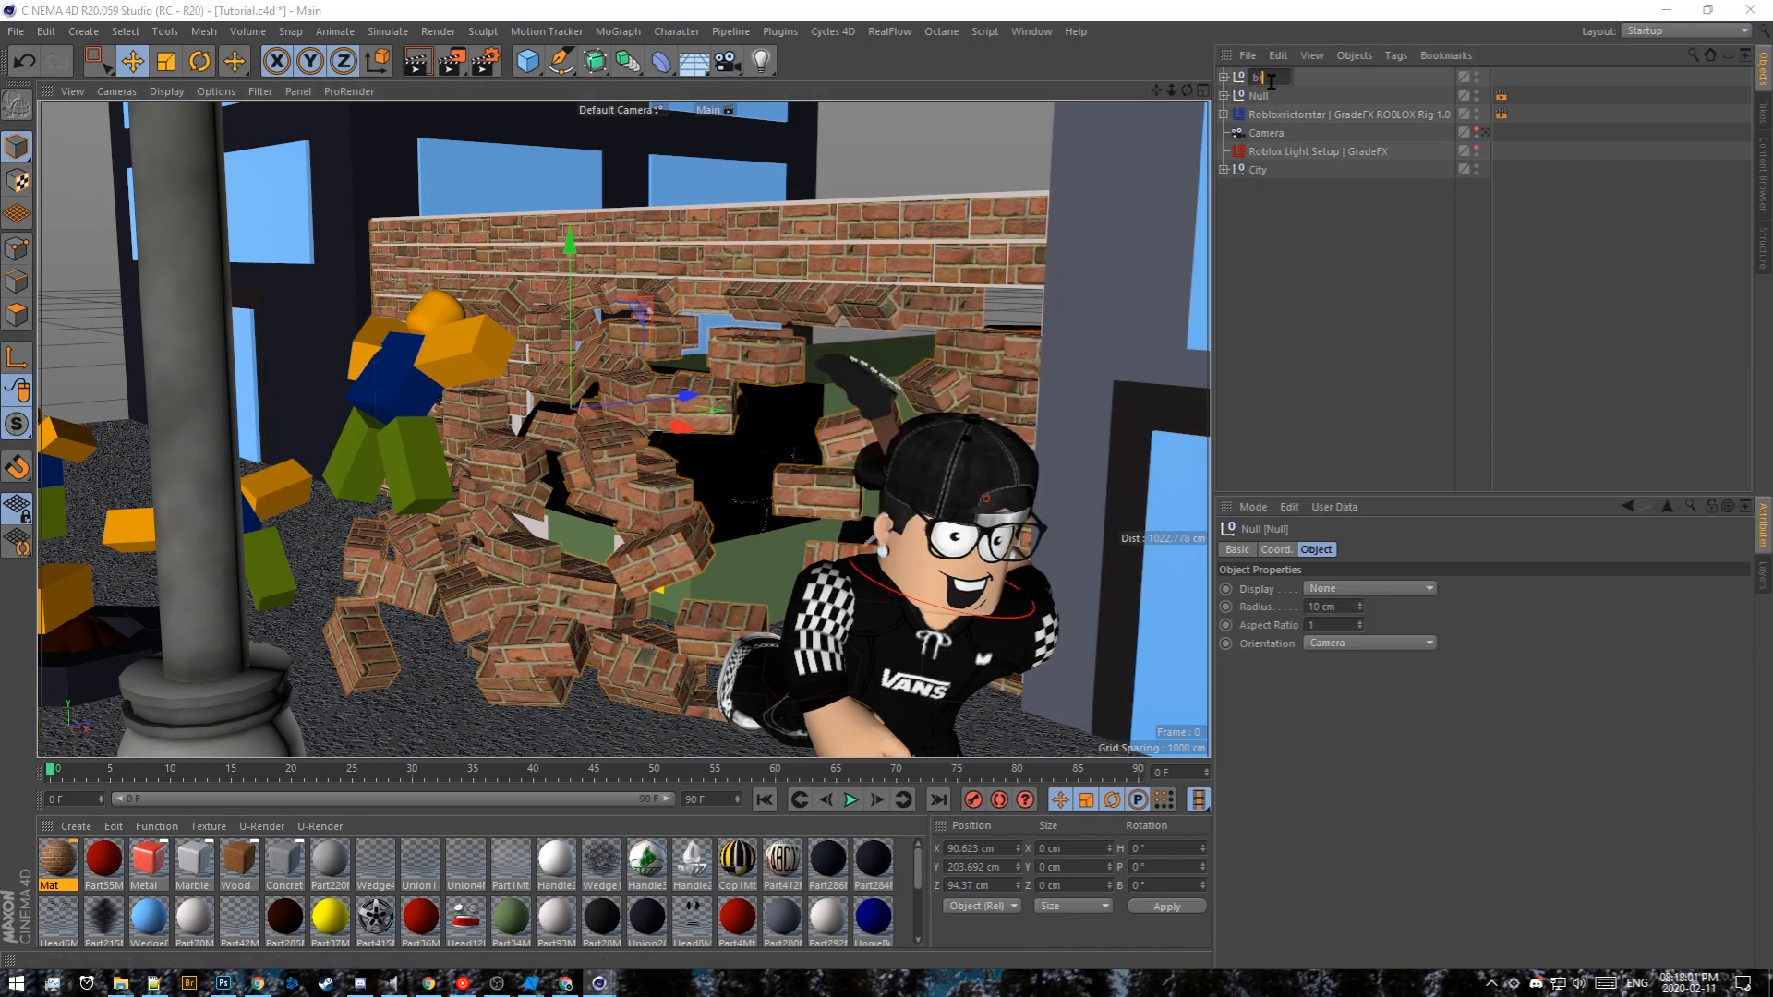
{"action": "type", "text": "brick wall"}
{"action": "key", "text": "Return"}
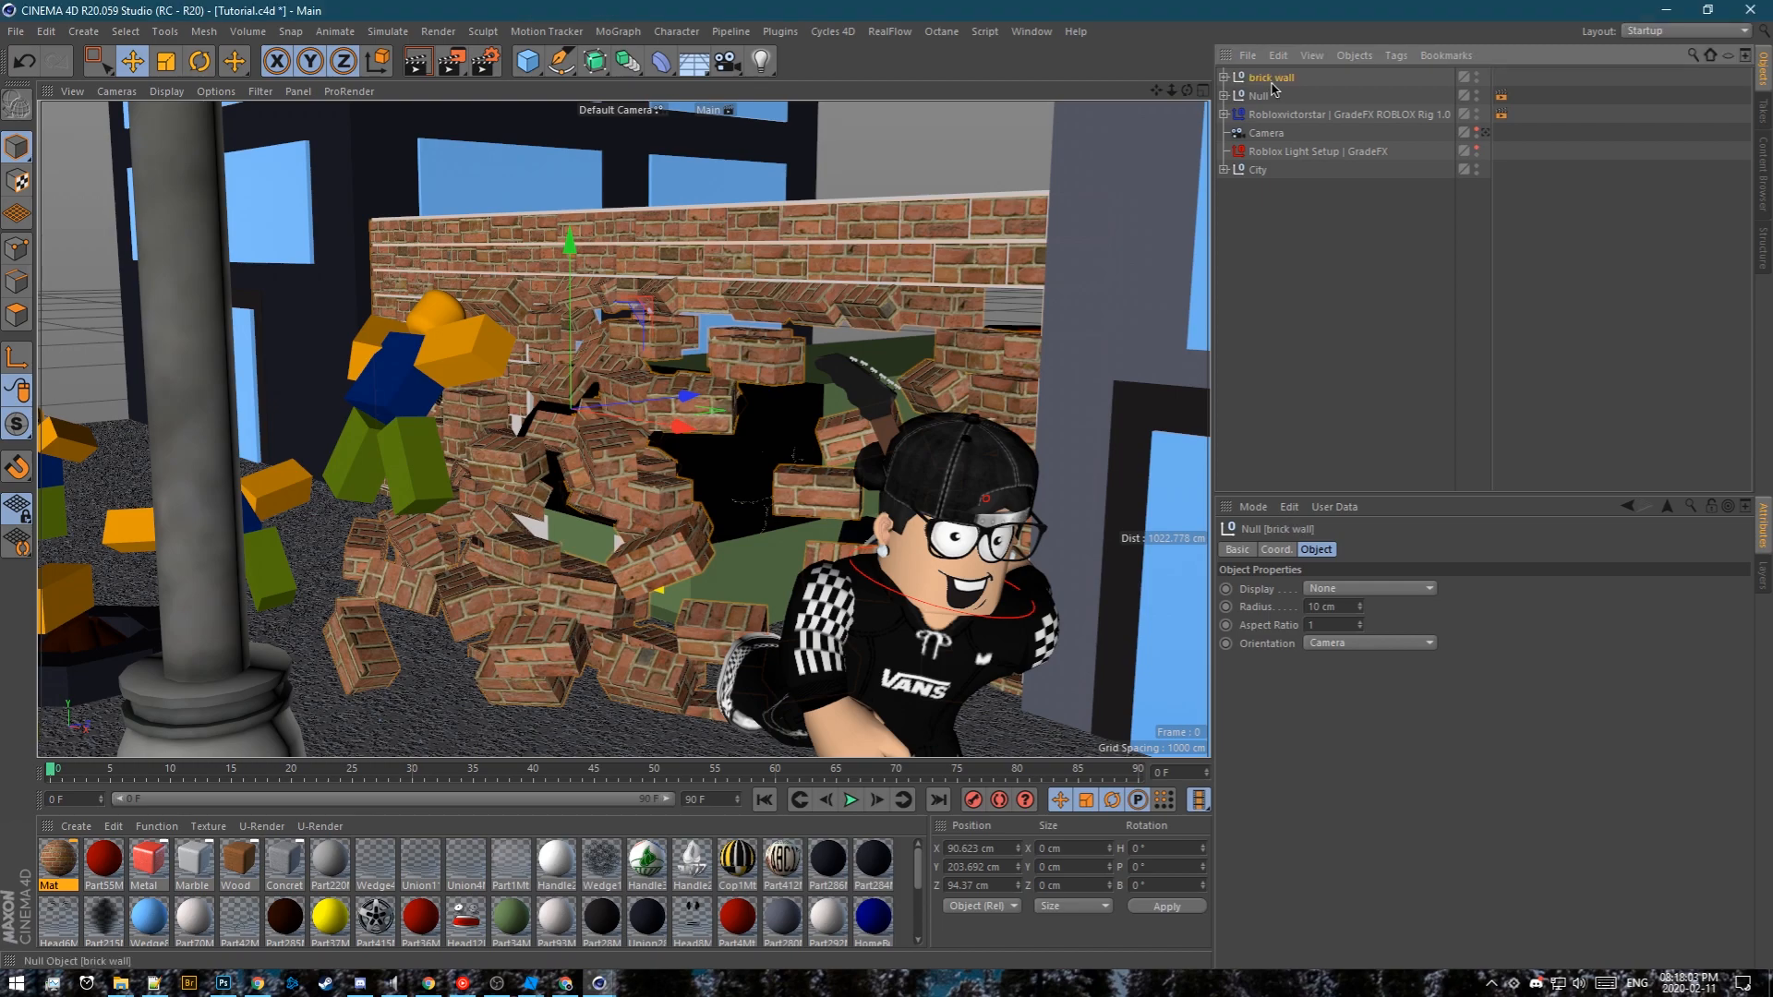
Hide the brick wall null so the white wall frame behind it can be reached
{"action": "left_click", "coordinate": [1477, 76]}
{"action": "left_click", "coordinate": [1372, 283]}
{"action": "left_click_drag", "start_coordinate": [927, 264], "coordinate": [888, 232], "text": "alt"}
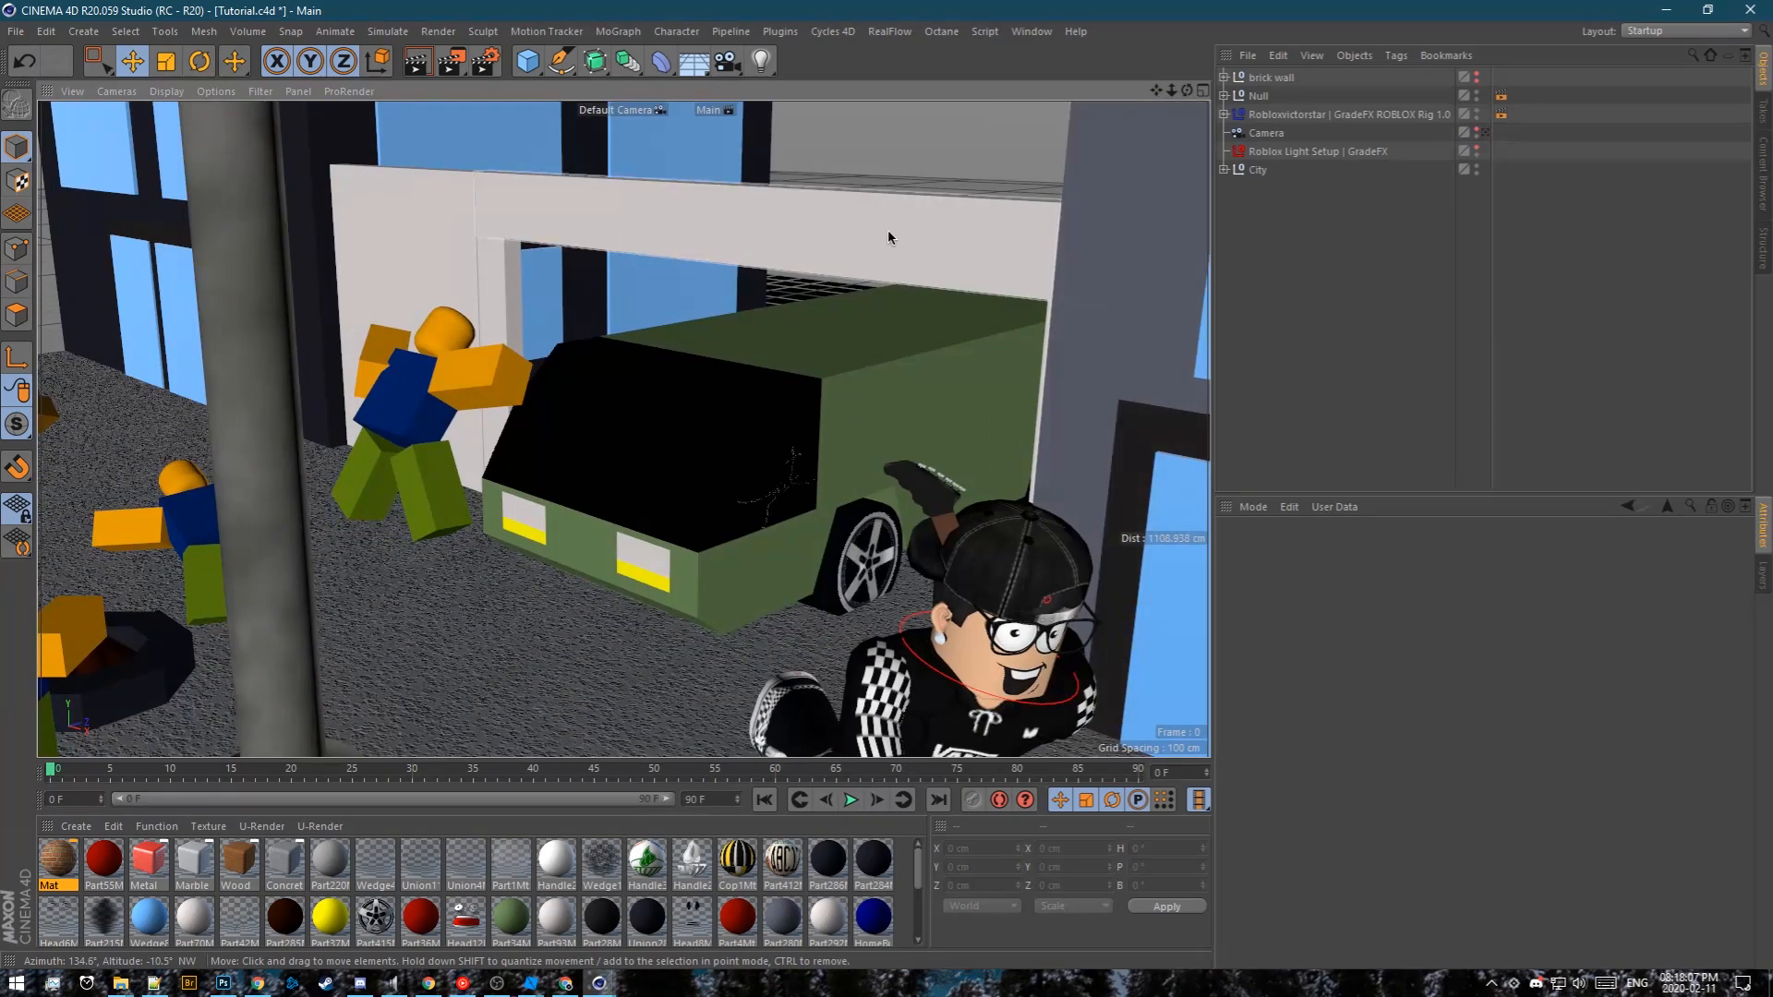
Select the three white wall frame parts around the opening and move them into the brick wall null
{"action": "left_click", "coordinate": [889, 237]}
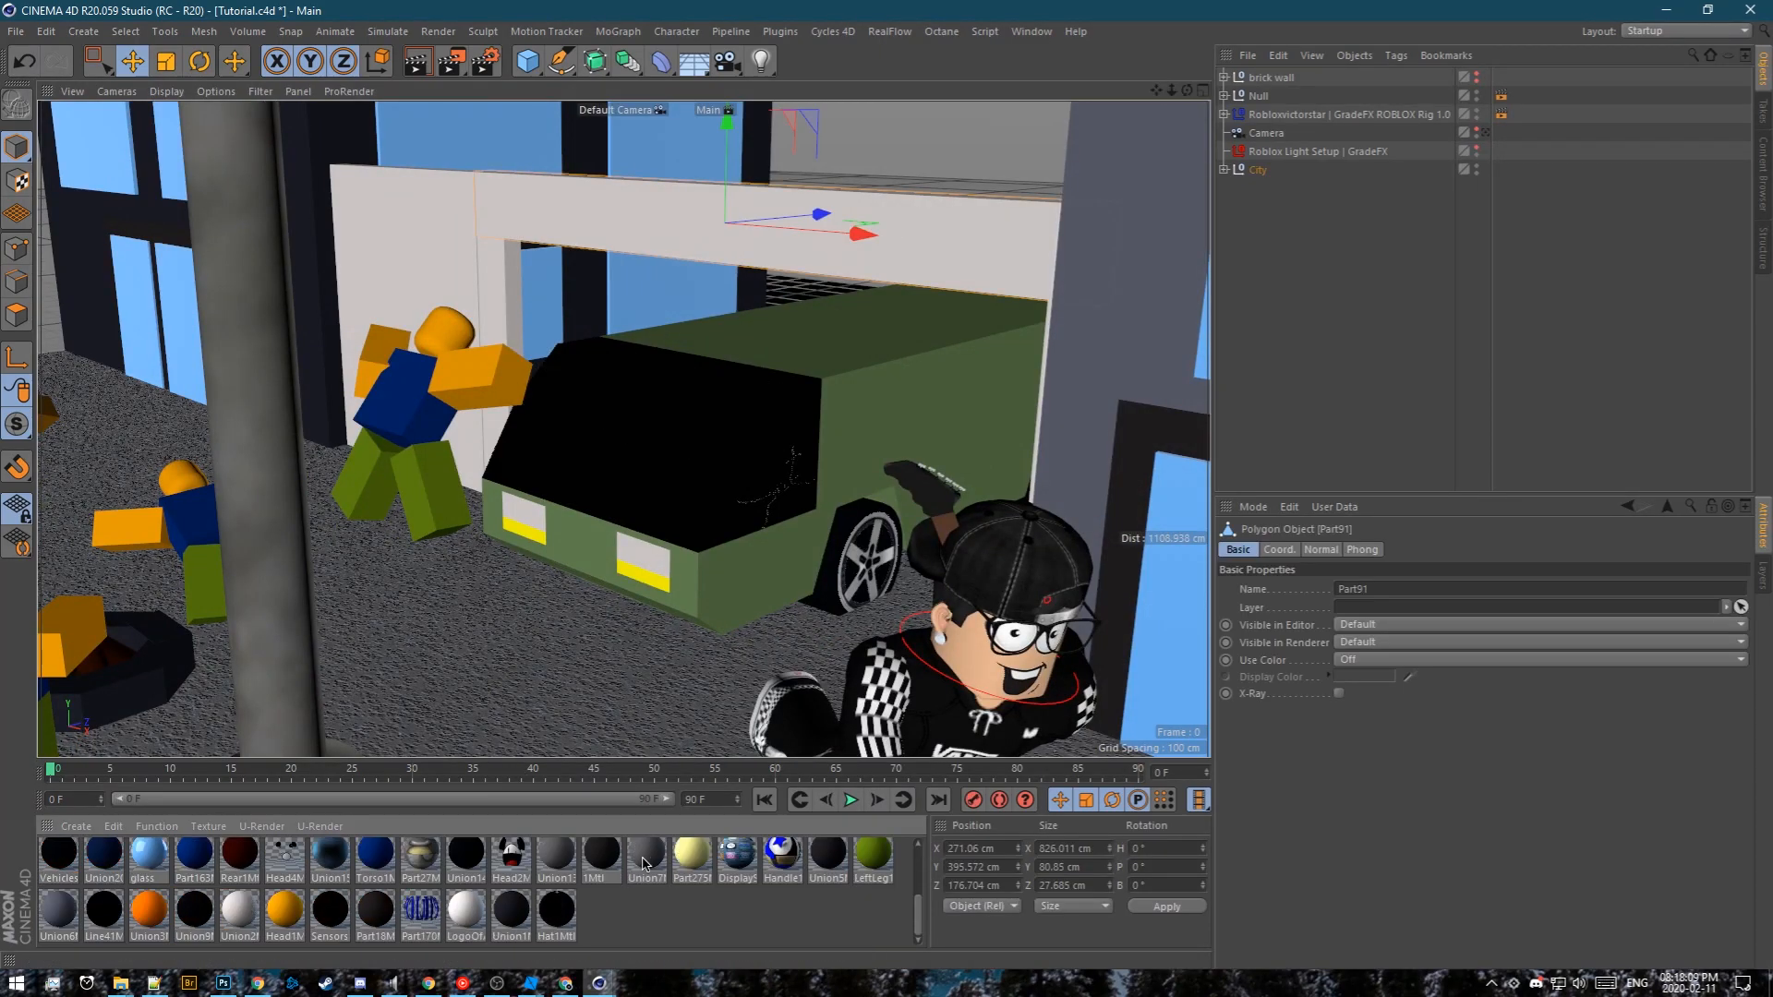
{"action": "left_click_drag", "start_coordinate": [504, 520], "coordinate": [563, 218], "text": "alt"}
{"action": "right_click_drag", "start_coordinate": [562, 218], "coordinate": [614, 225], "text": "alt"}
{"action": "left_click", "coordinate": [400, 281], "text": "shift"}
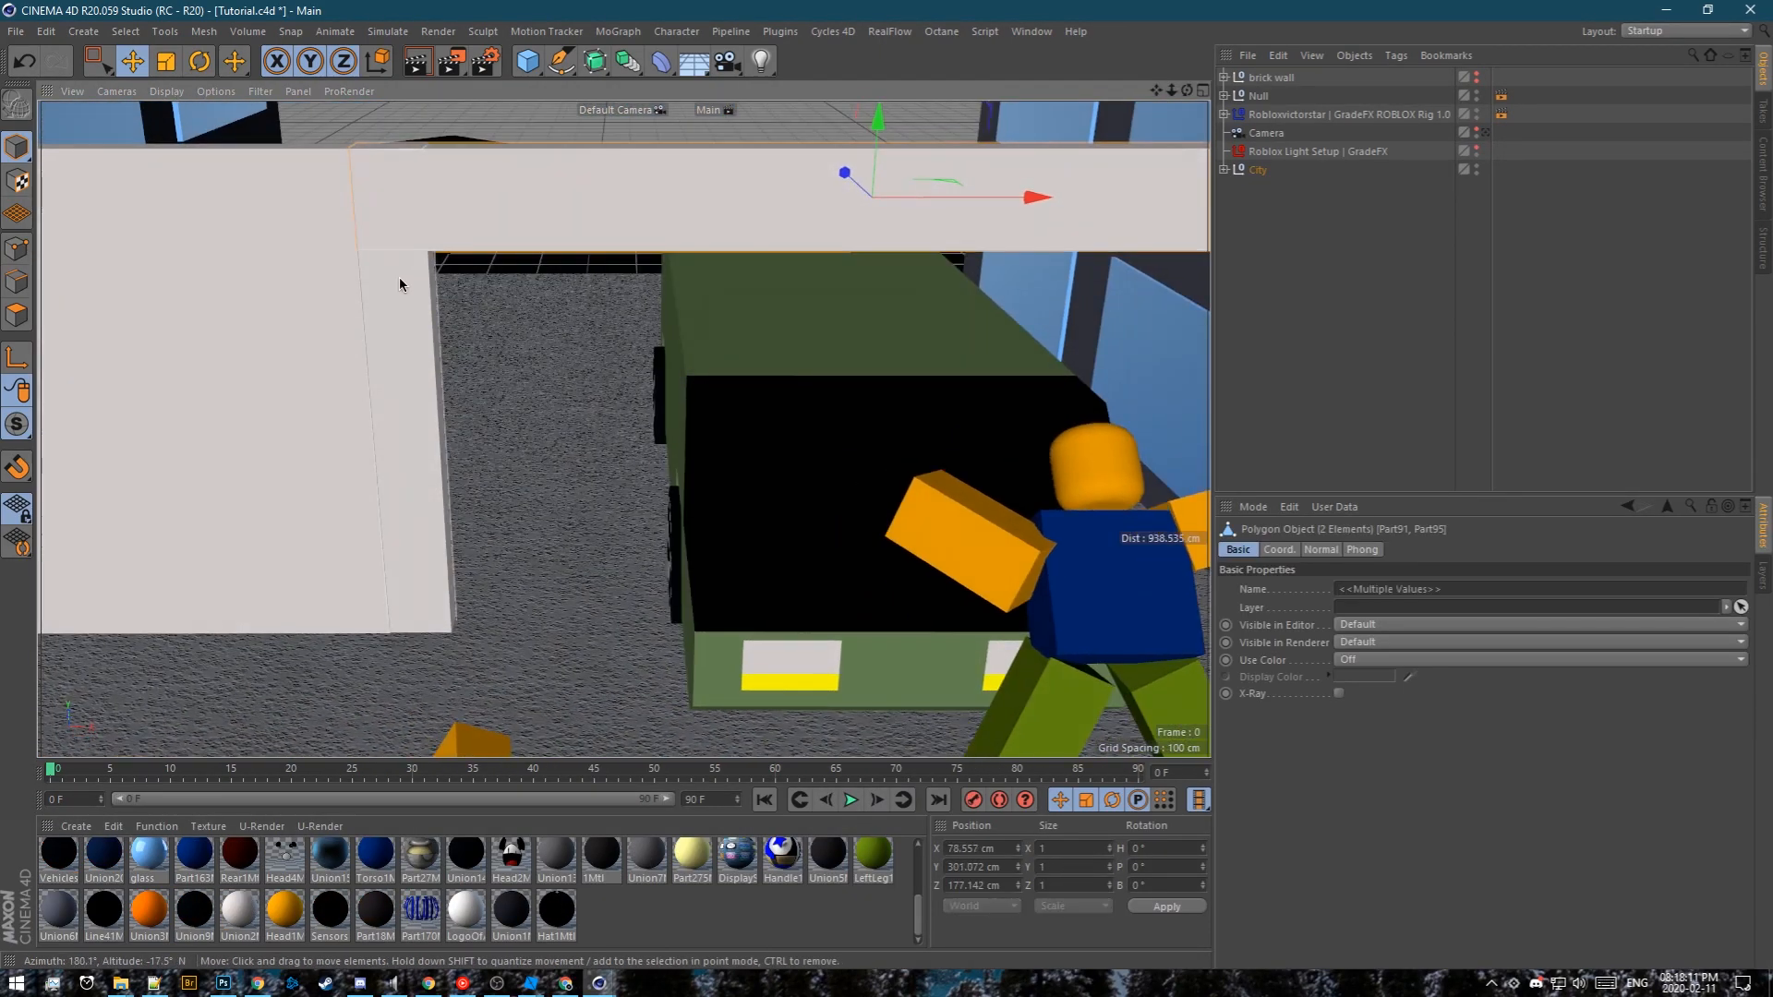
{"action": "left_click", "coordinate": [456, 273], "text": "shift"}
{"action": "left_click_drag", "start_coordinate": [456, 273], "coordinate": [499, 268], "text": "alt"}
{"action": "right_click_drag", "start_coordinate": [499, 268], "coordinate": [462, 263], "text": "alt"}
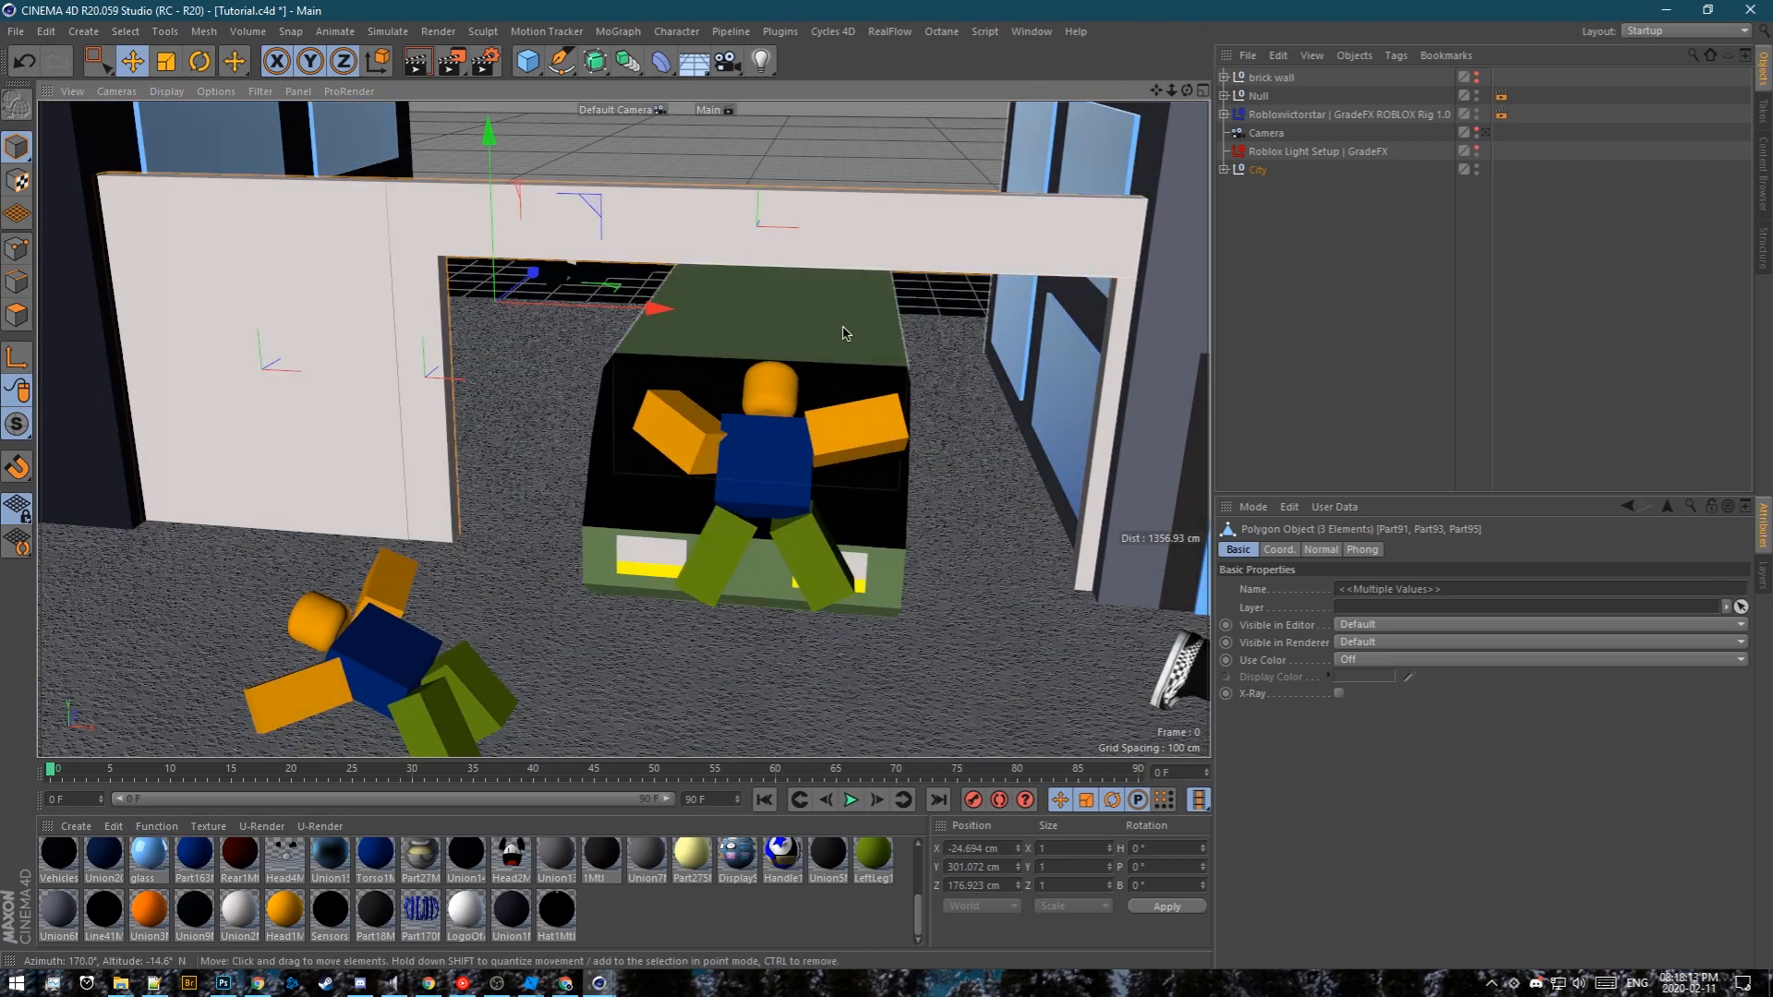
{"action": "key", "text": "shift+c"}
{"action": "type", "text": "current state"}
{"action": "key", "text": "Return"}
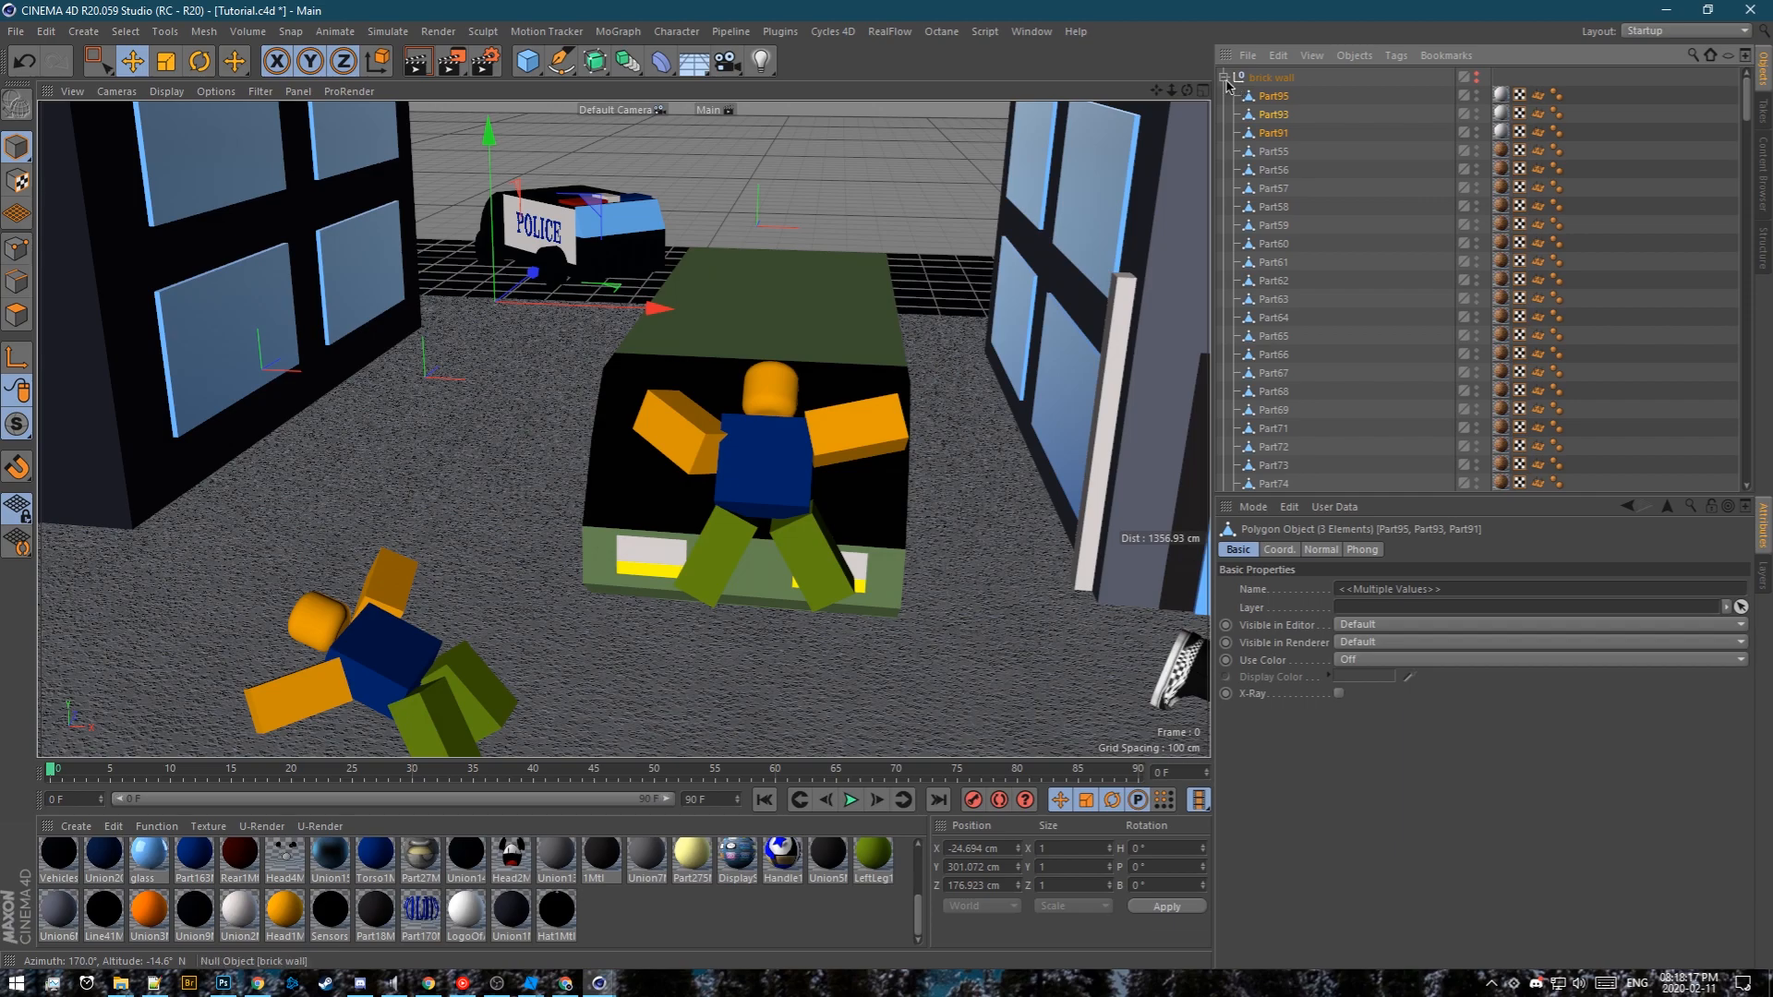
{"action": "key", "text": "Delete"}
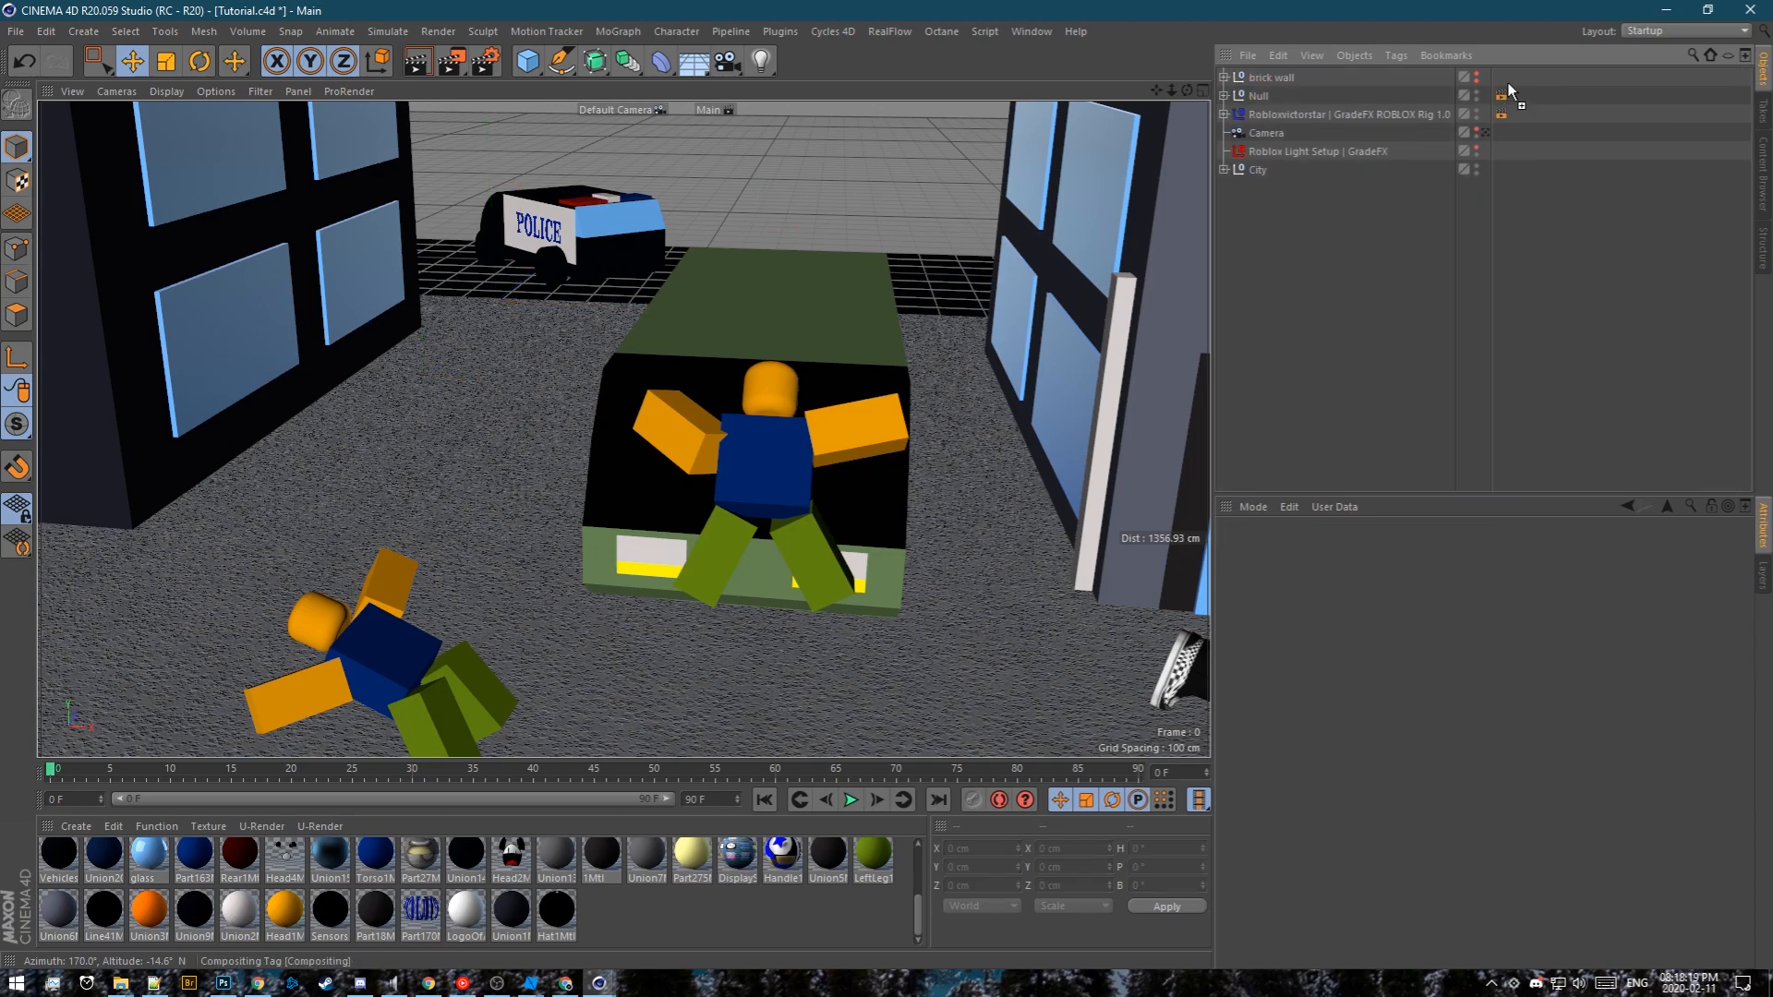
Copy the figure null's compositing tag onto the brick wall null and disable object buffer 2 in the copy
{"action": "left_click_drag", "start_coordinate": [1510, 85], "coordinate": [1498, 80], "text": "ctrl"}
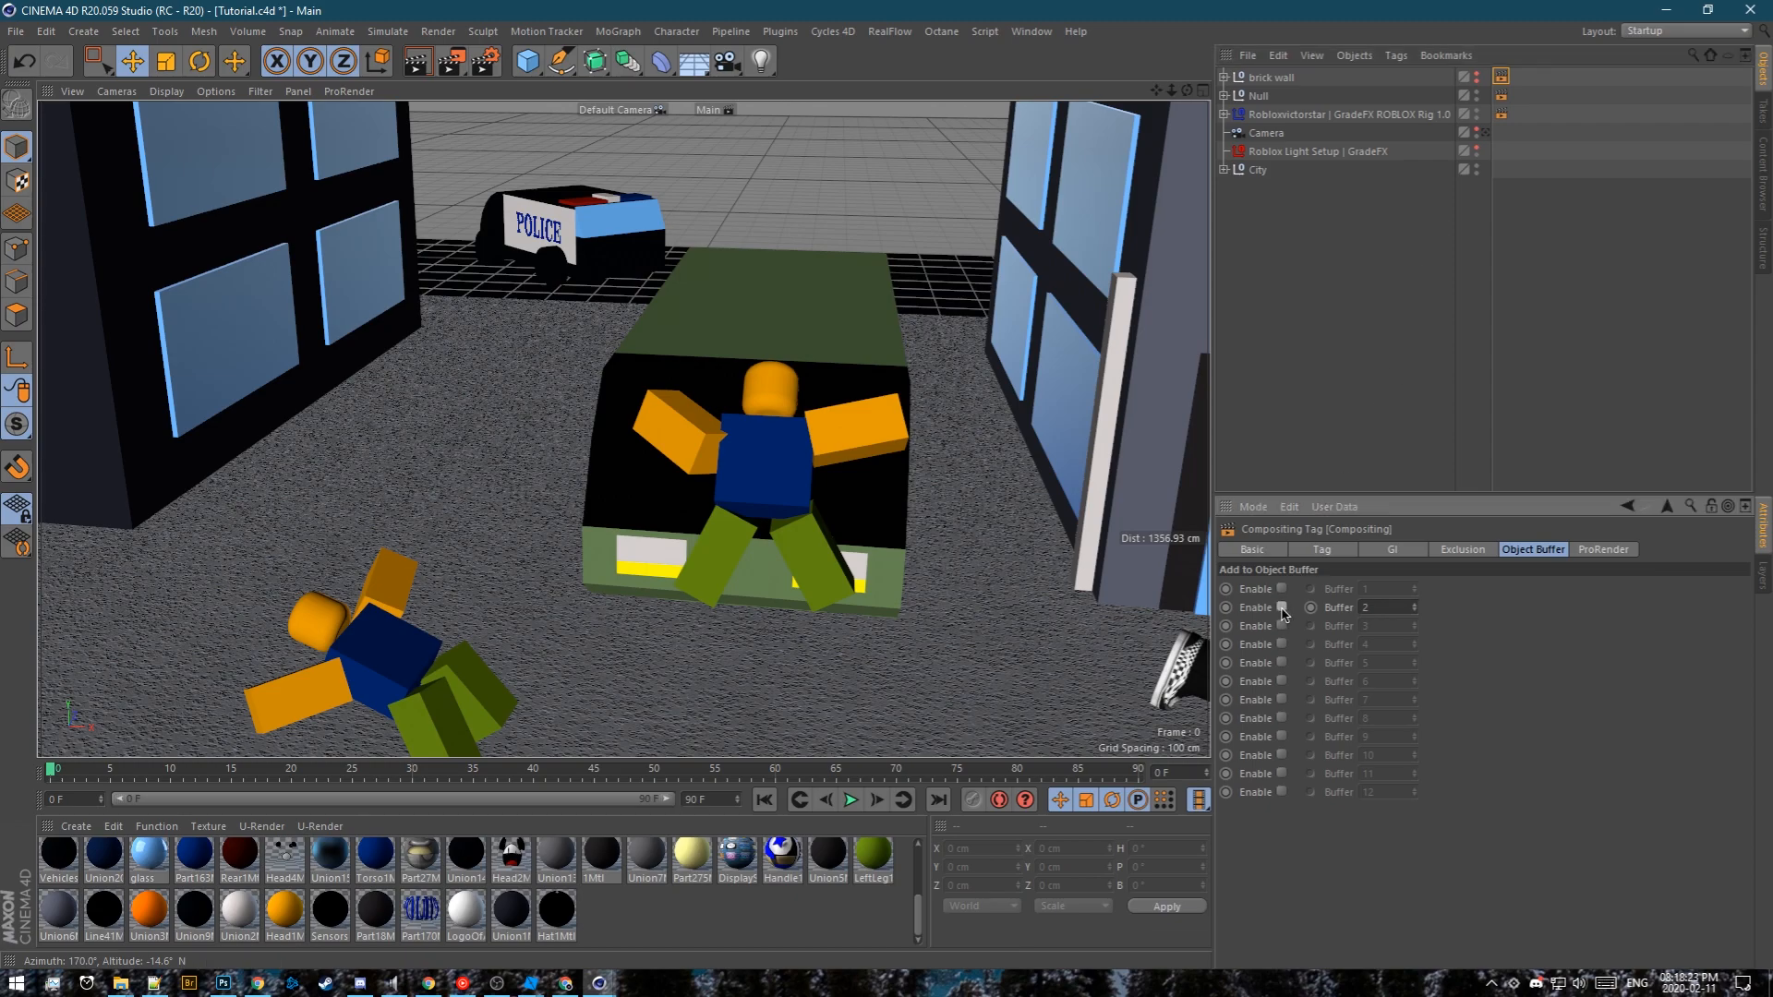
{"action": "left_click", "coordinate": [1326, 379]}
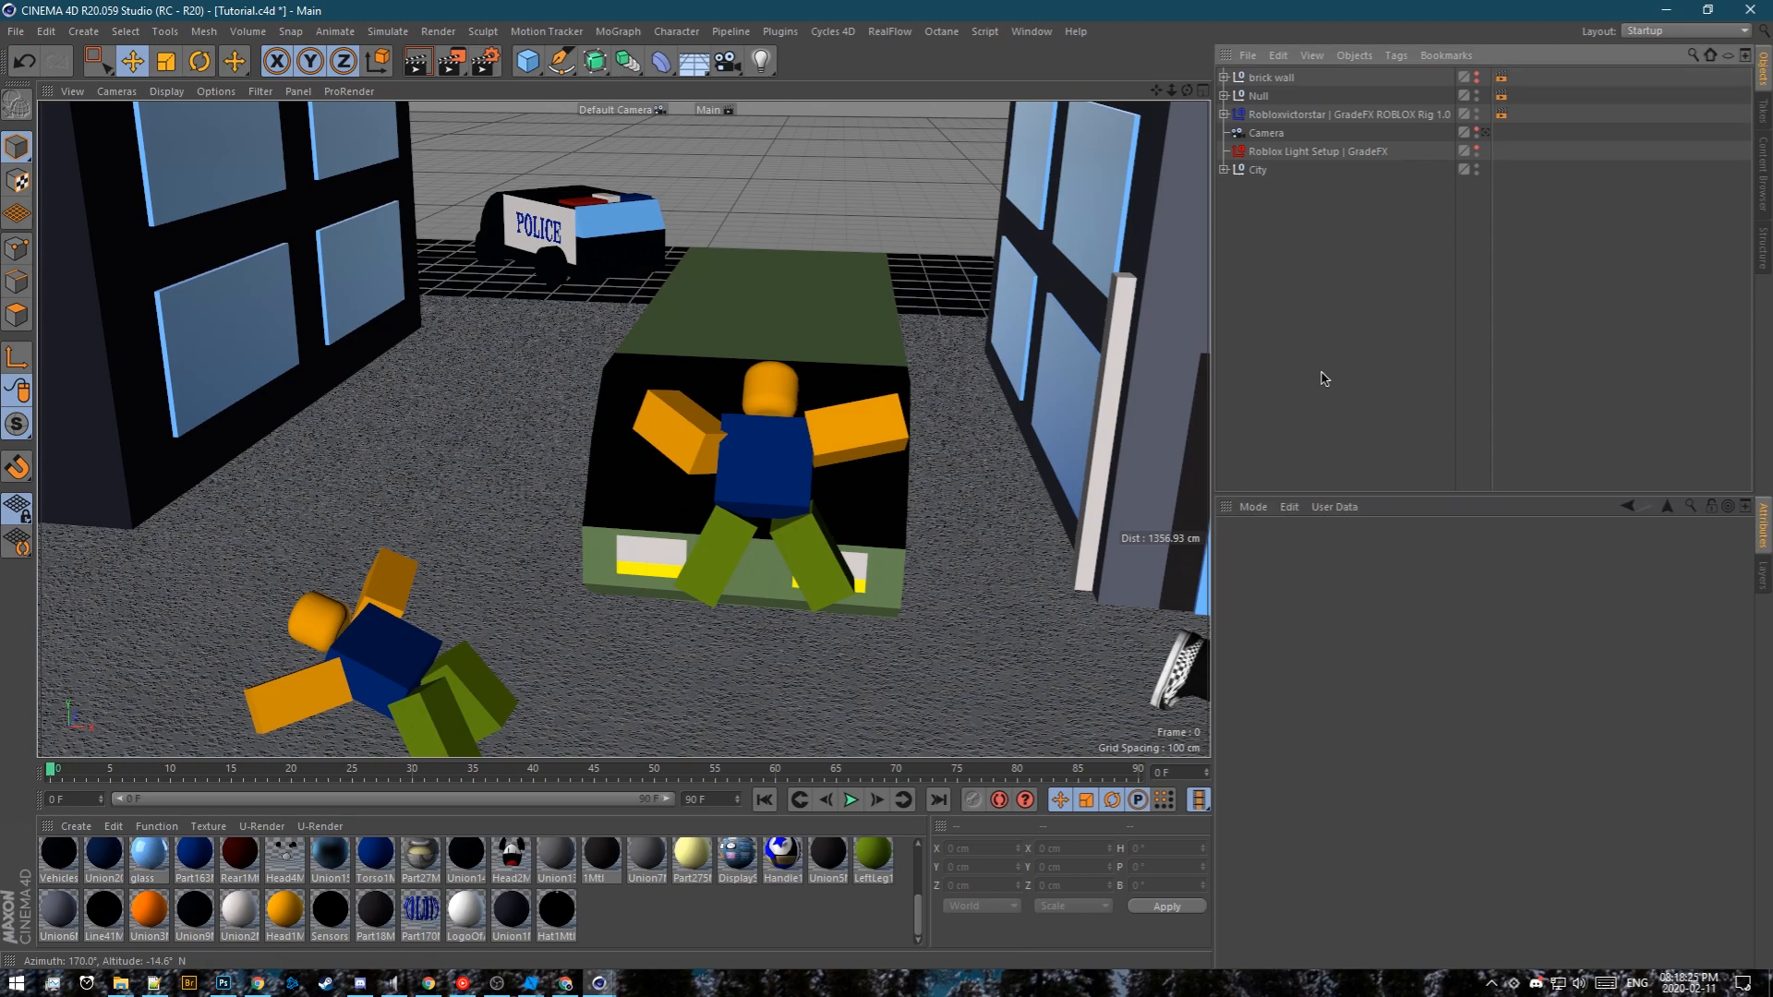
Show the brick wall null again and look through the scene's Camera
{"action": "left_click", "coordinate": [1477, 74]}
{"action": "left_click", "coordinate": [1485, 132]}
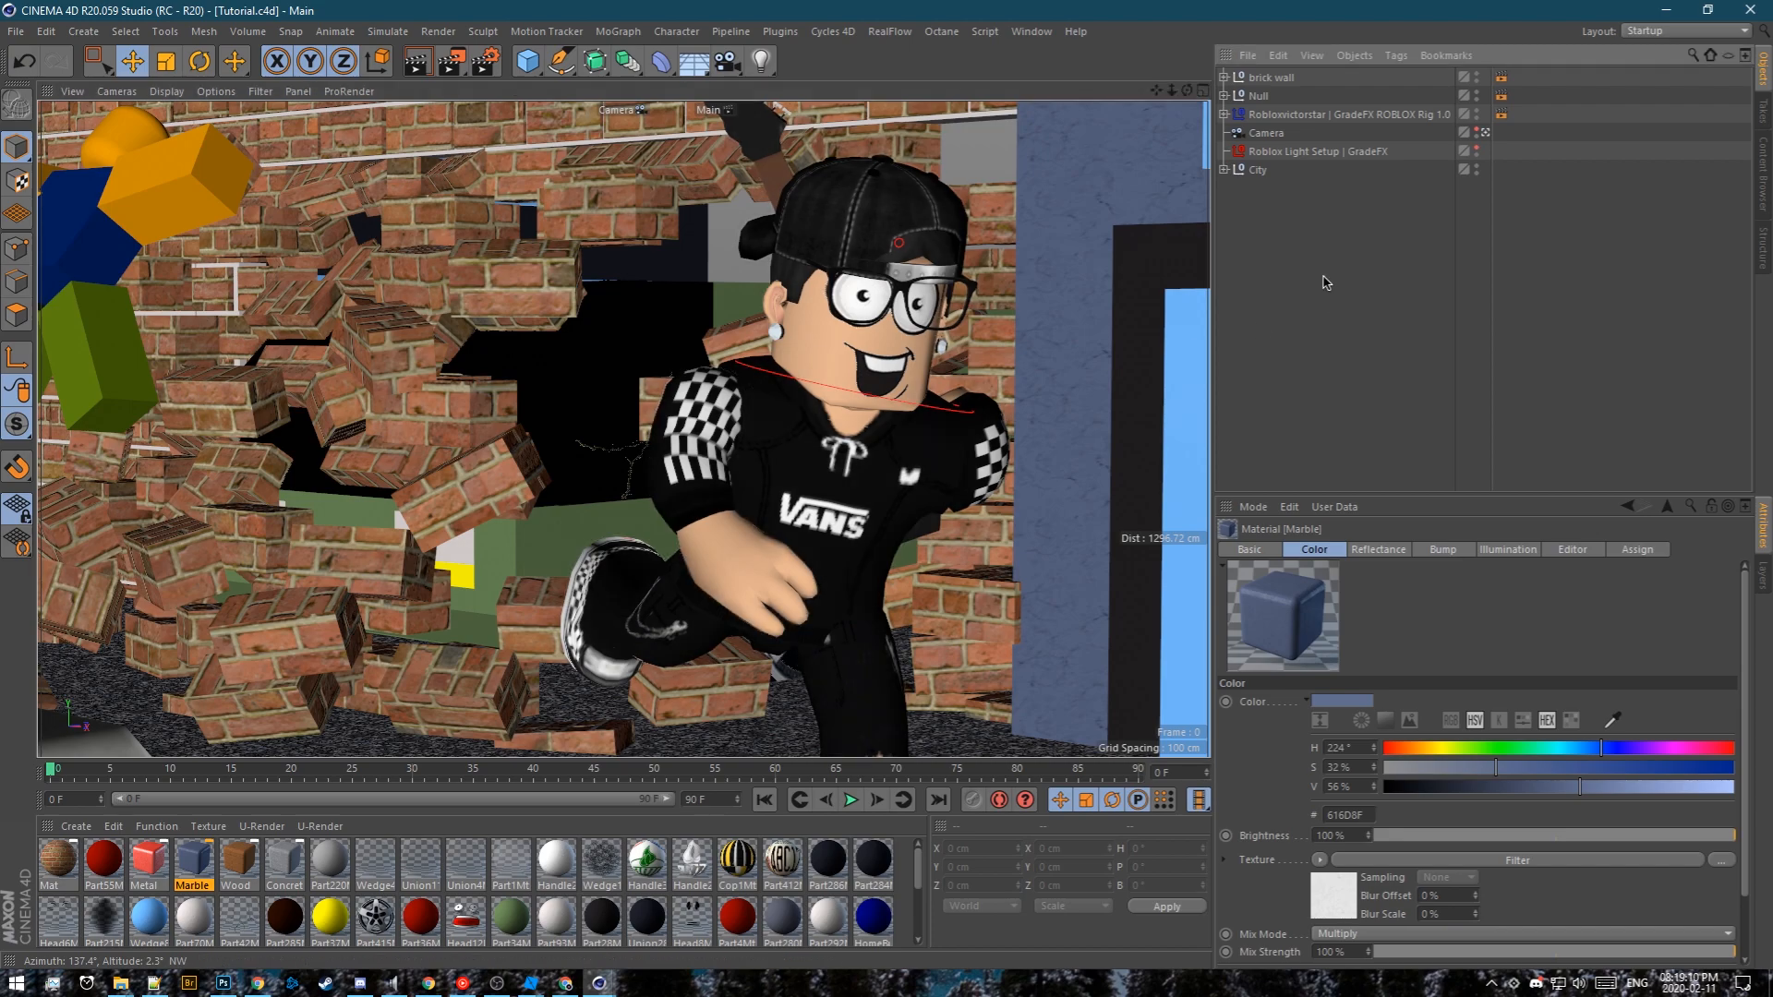
Review the render settings and render the camera view to the Picture Viewer
{"action": "left_click", "coordinate": [485, 61]}
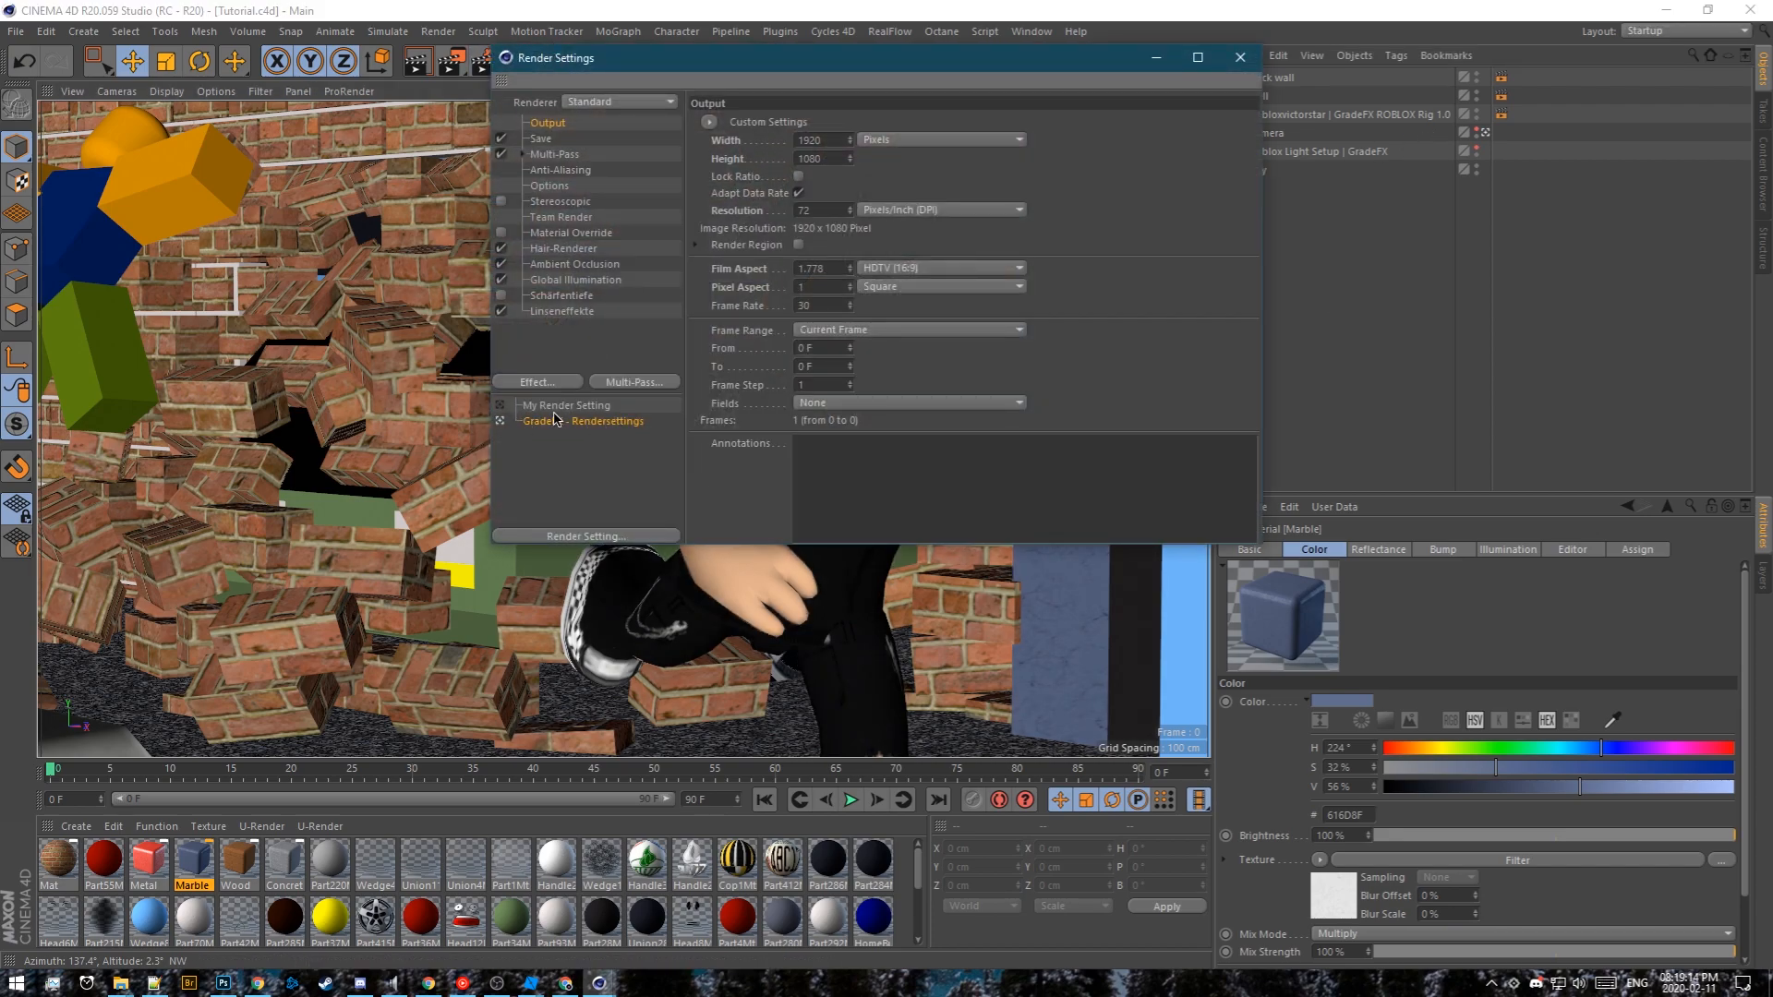
{"action": "left_click", "coordinate": [1239, 58]}
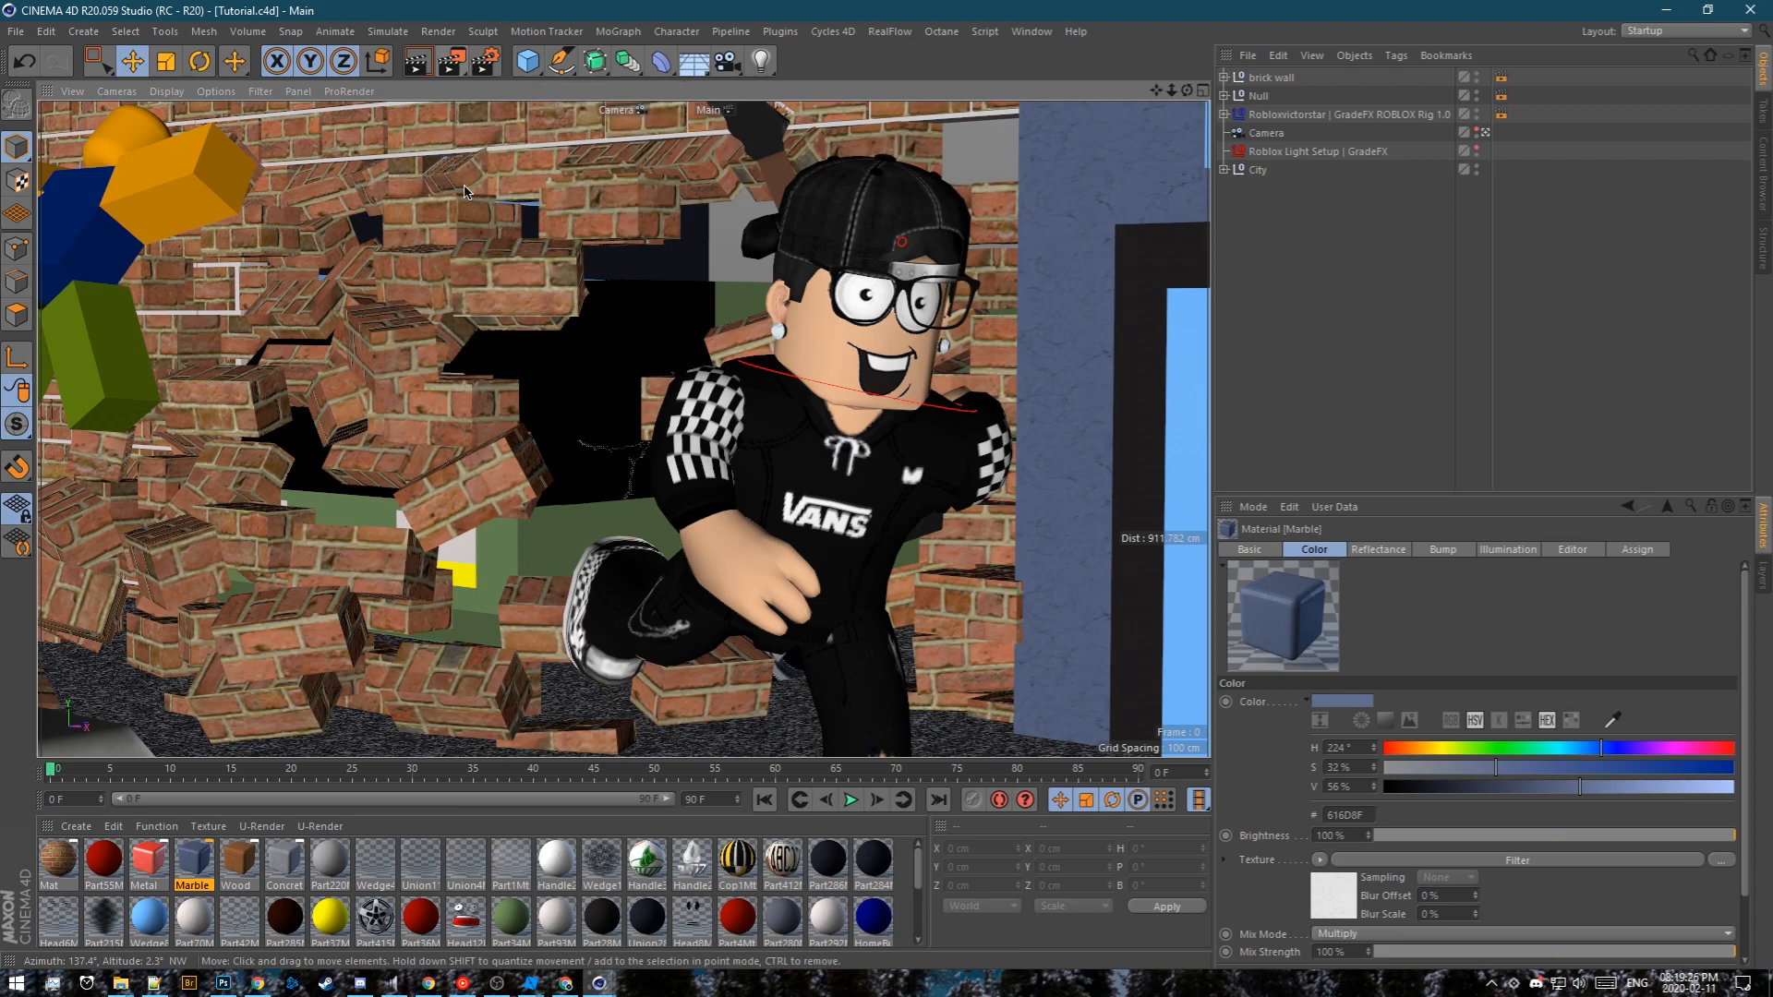
{"action": "key", "text": "shift+r"}
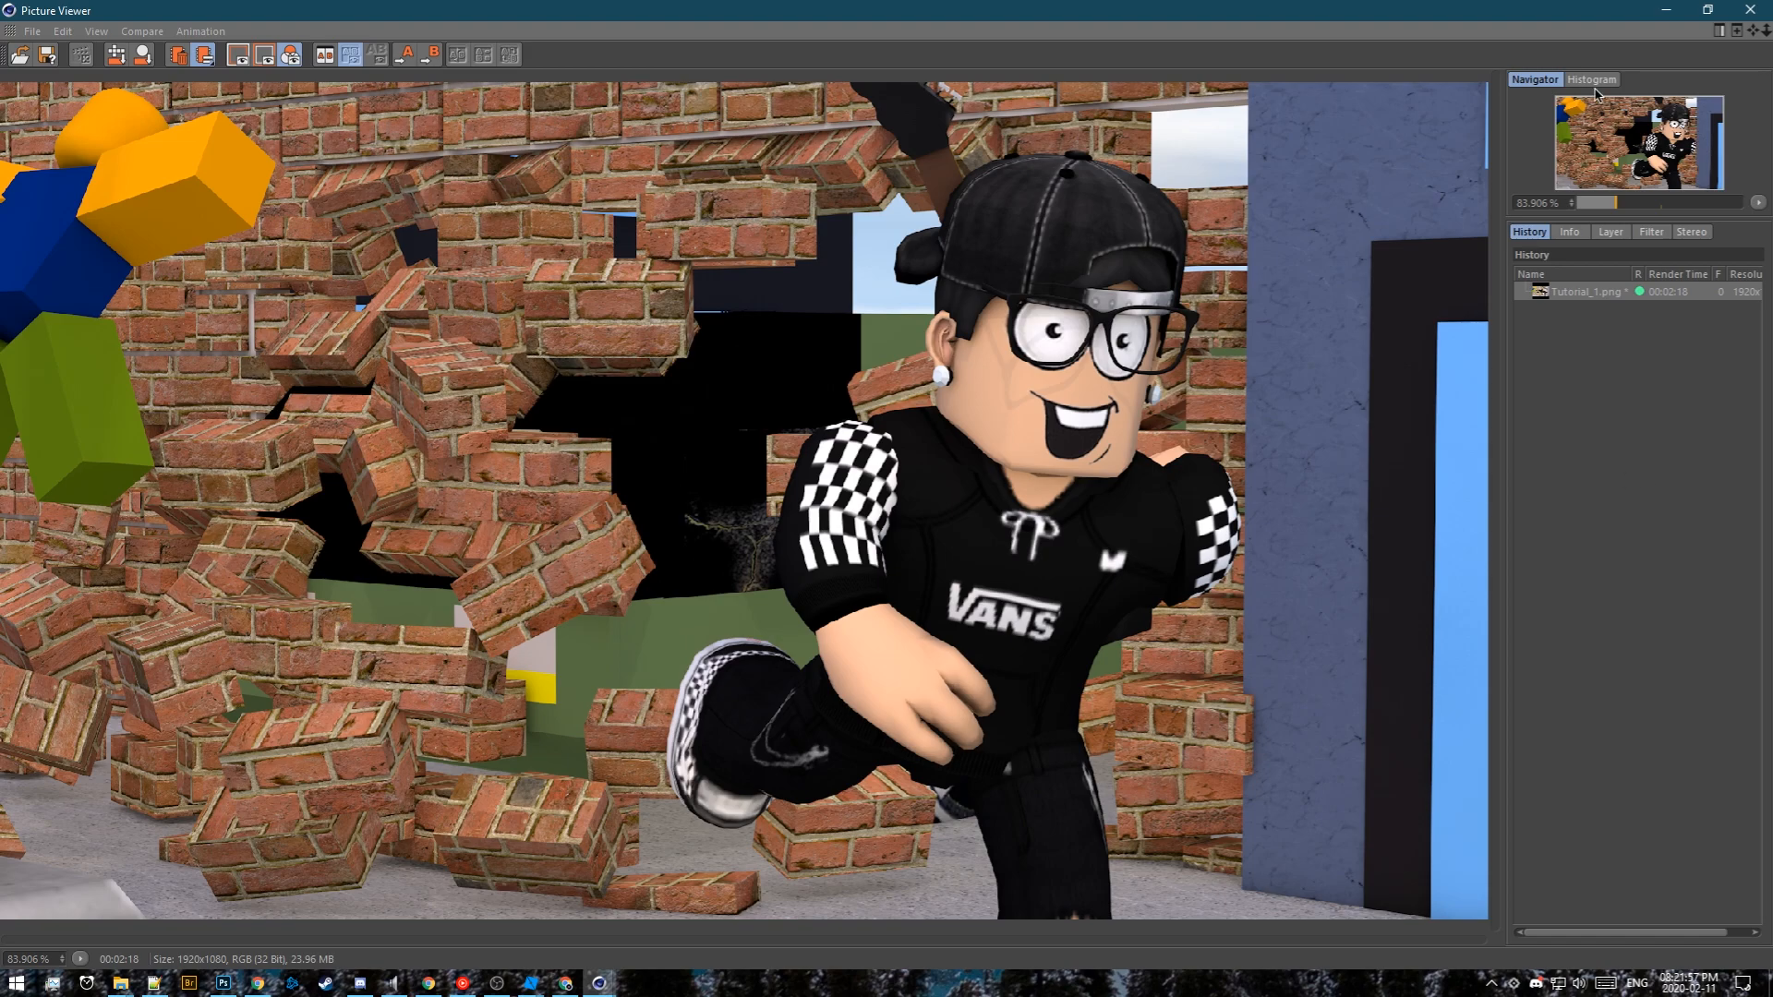
Minimize the Cinema 4D windows and open Roblox Thumbnail Template.psdt from the desktop in Photoshop
{"action": "left_click", "coordinate": [1666, 11]}
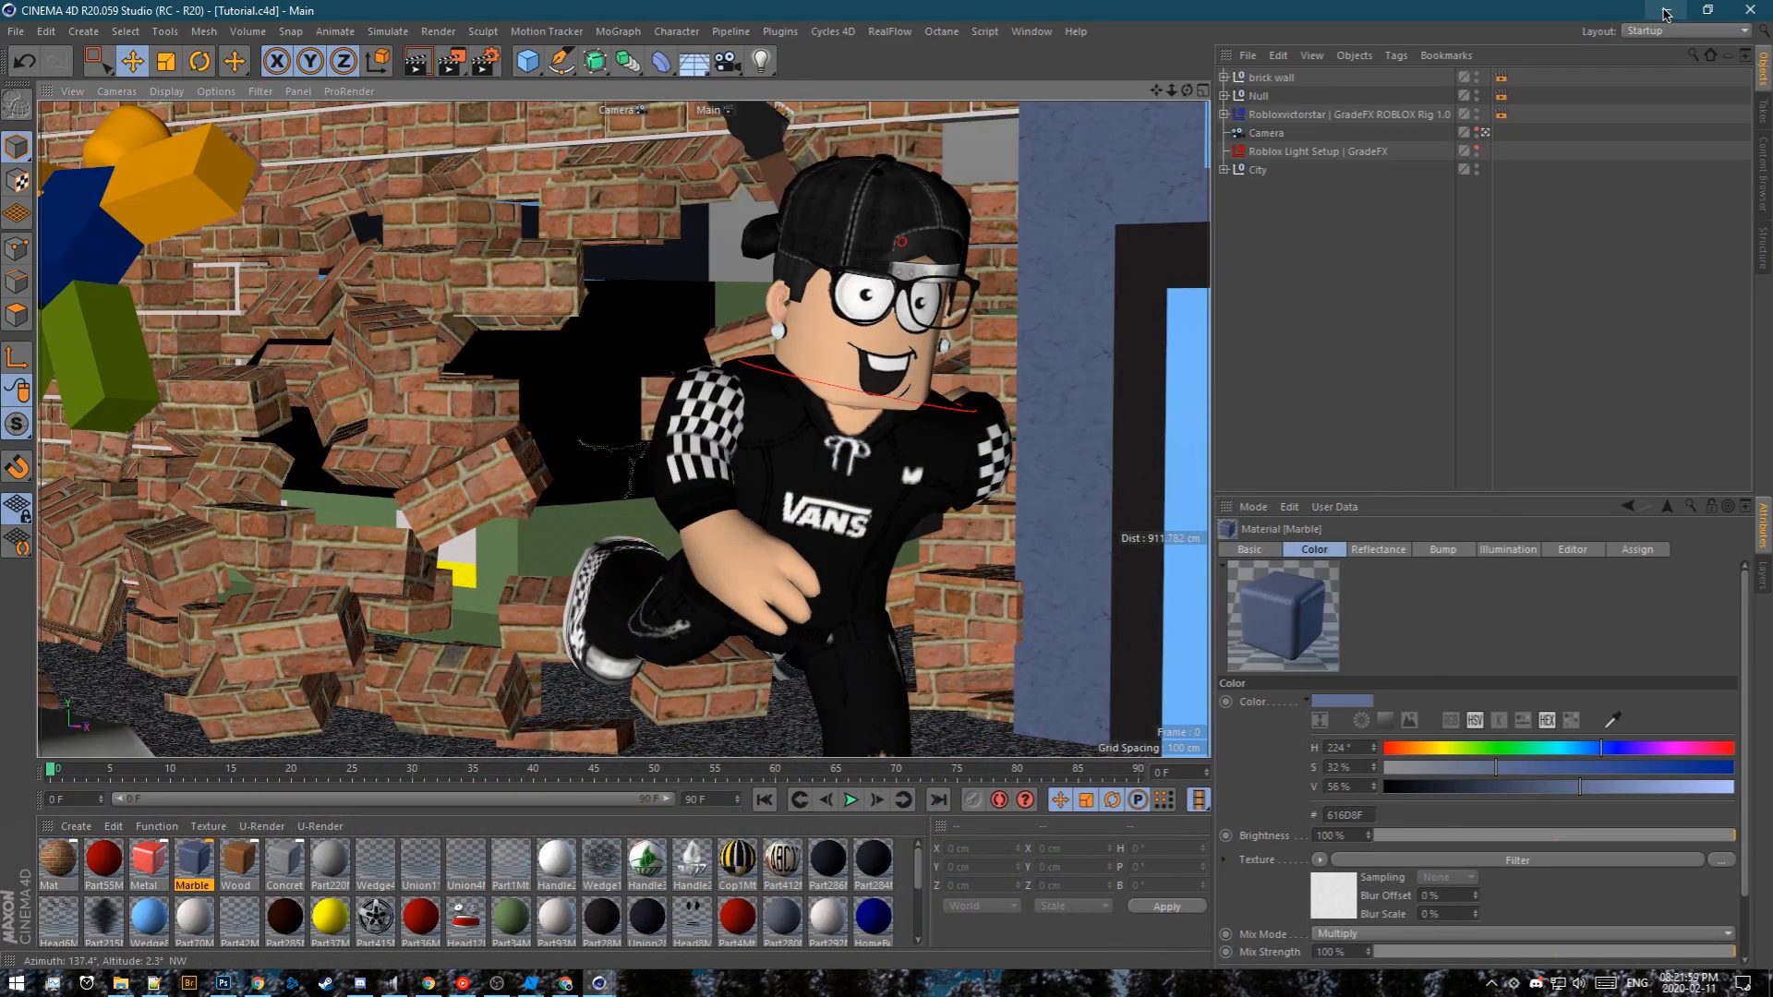
{"action": "left_click", "coordinate": [1666, 11]}
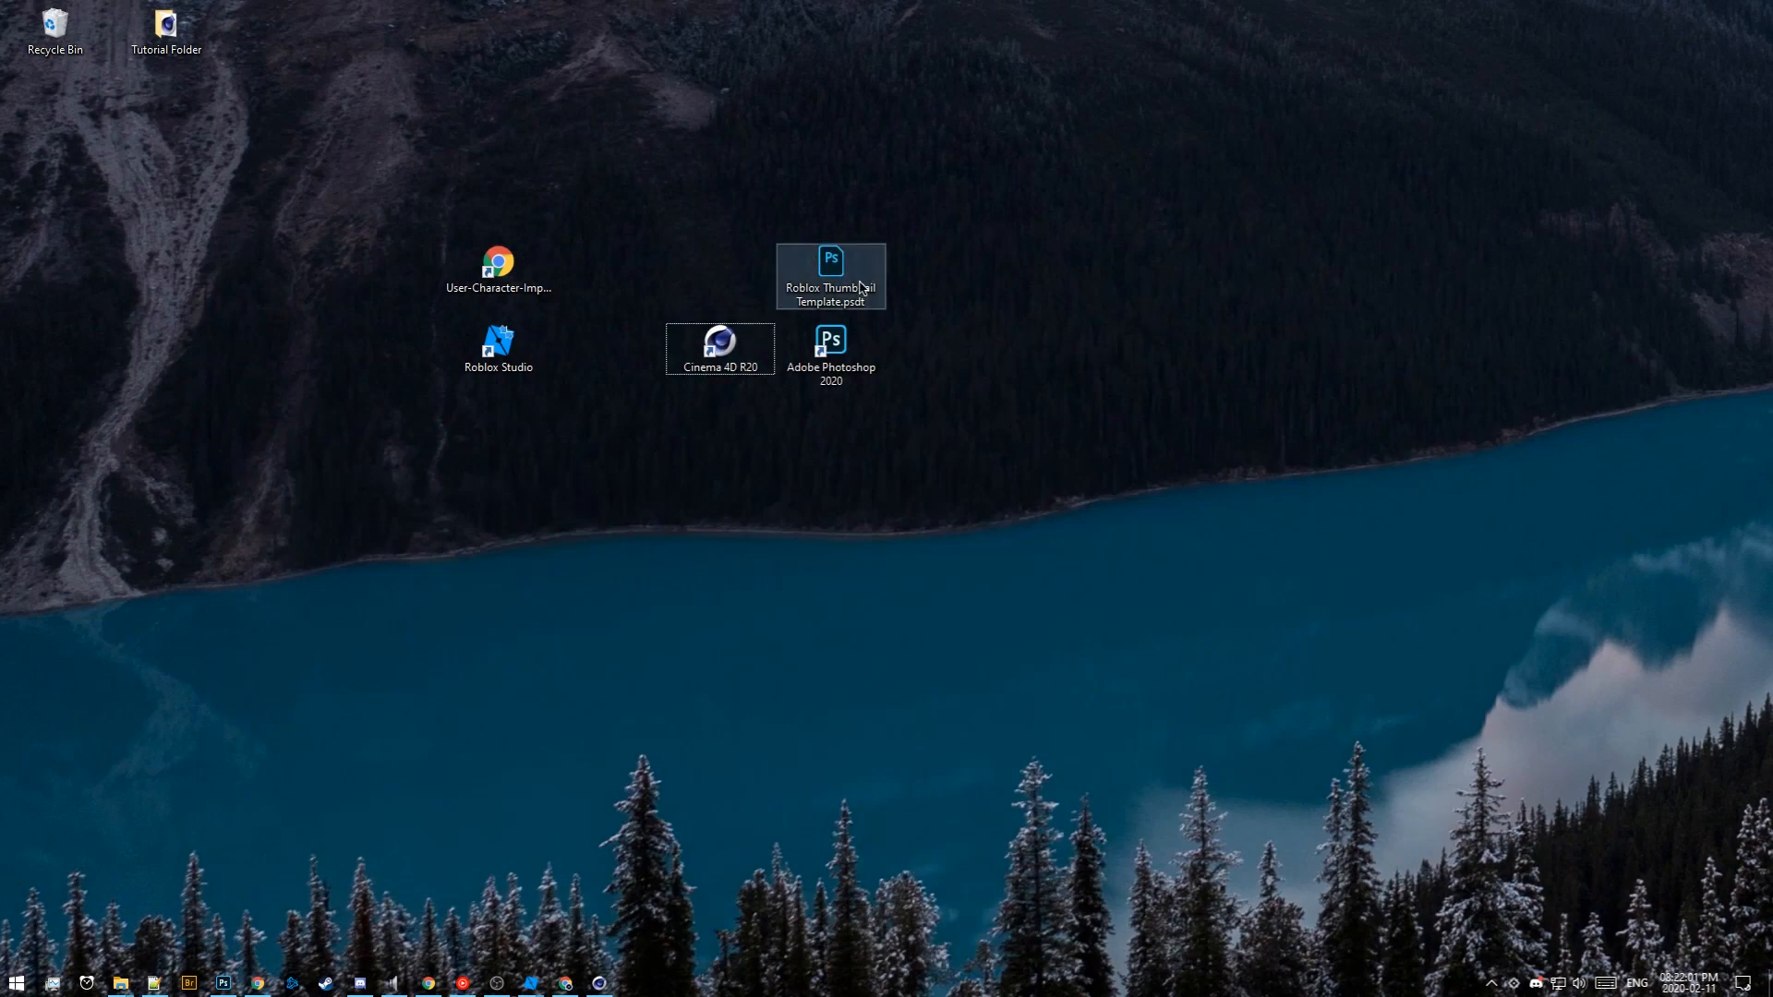
{"action": "left_click_drag", "start_coordinate": [740, 214], "coordinate": [921, 289]}
{"action": "left_click_drag", "start_coordinate": [911, 208], "coordinate": [938, 289]}
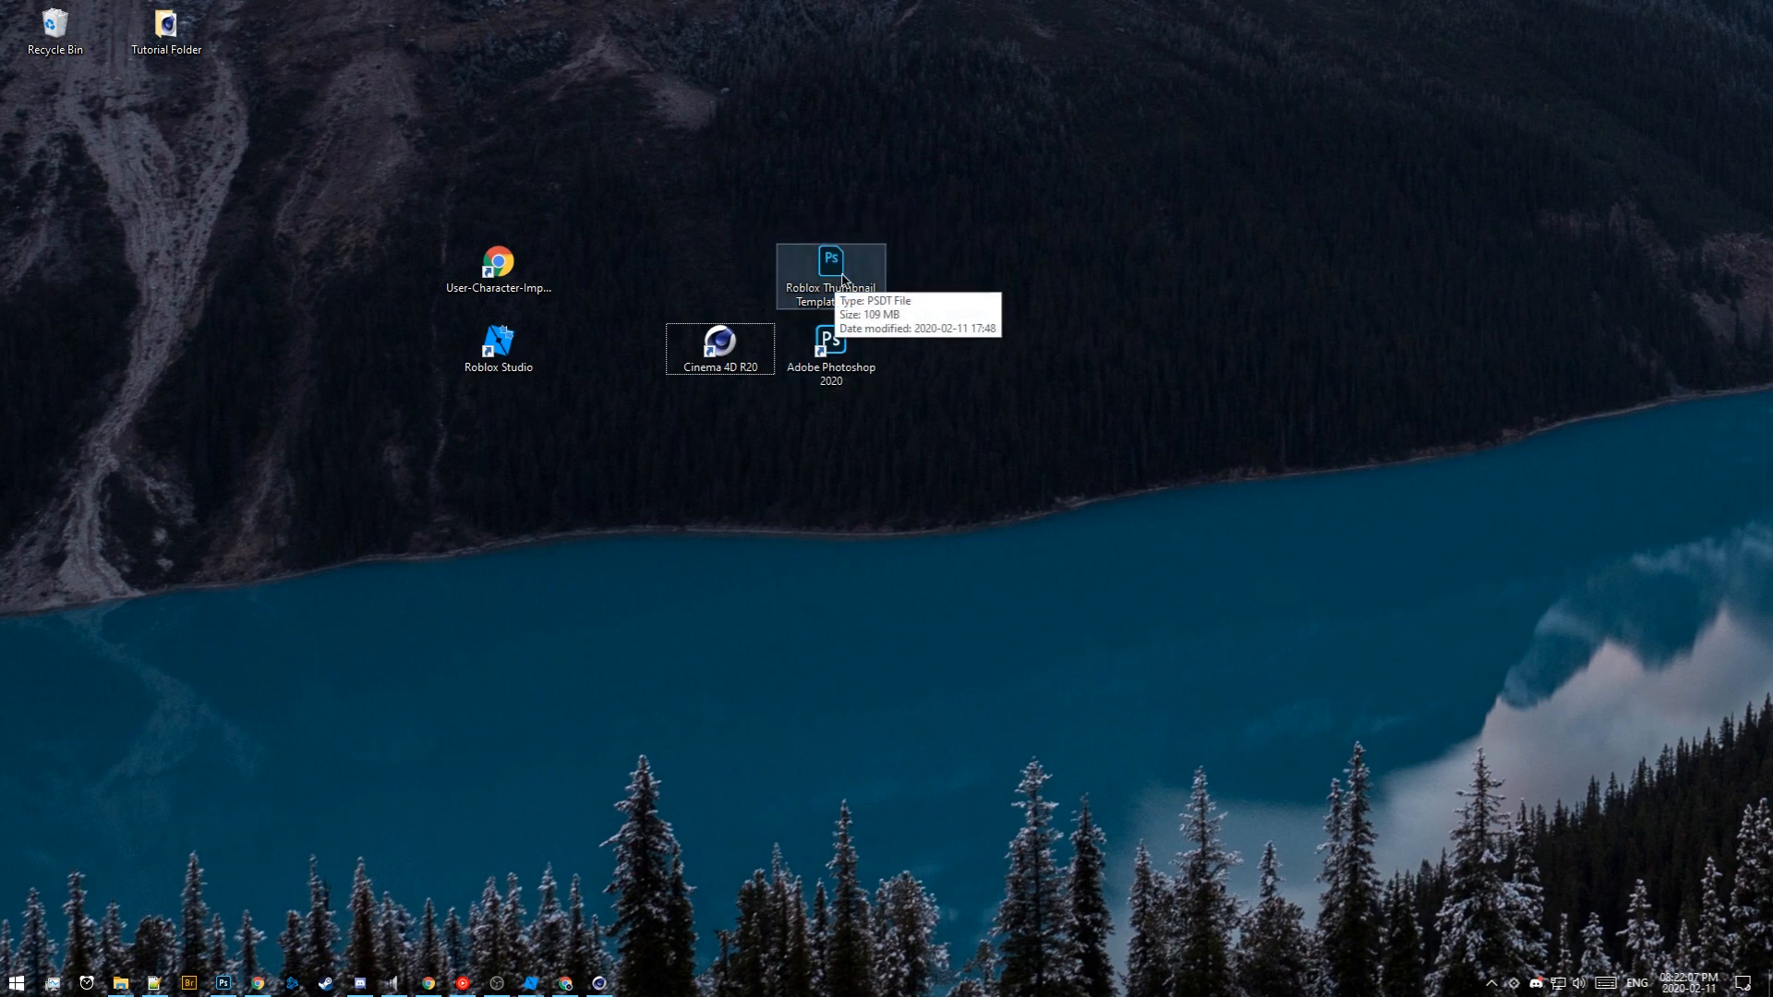
{"action": "mouse_move", "coordinate": [840, 279]}
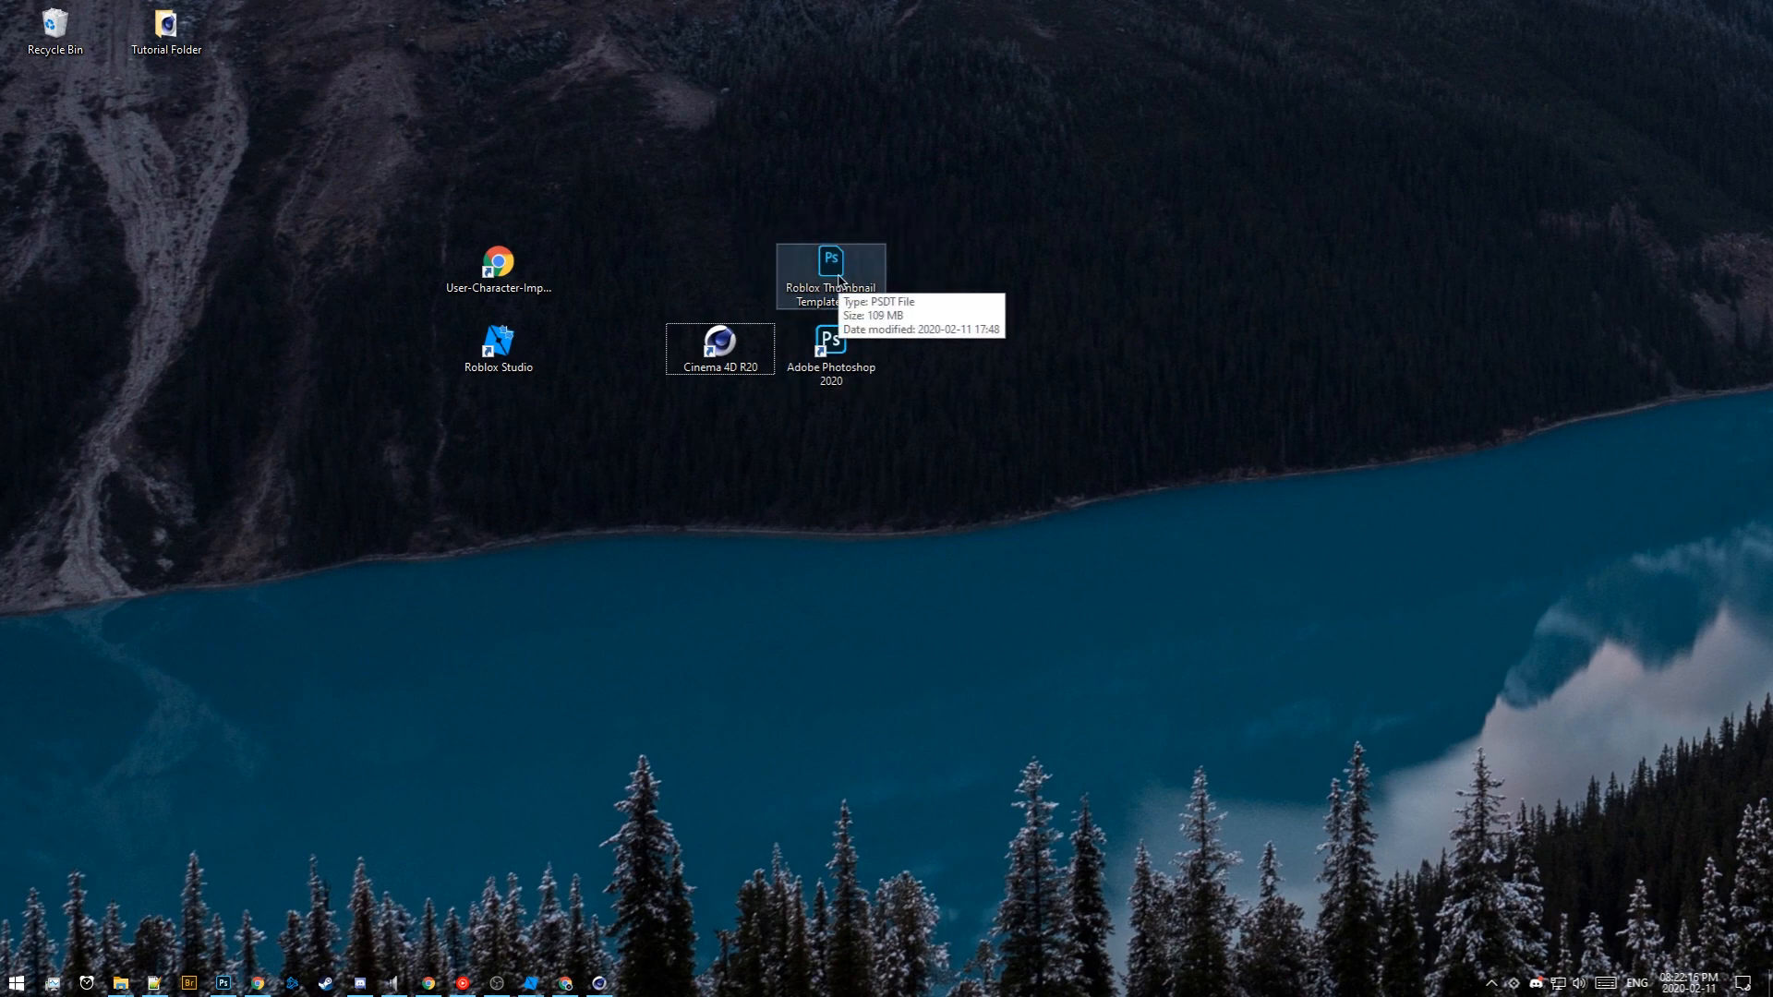
{"action": "double_click", "coordinate": [836, 268]}
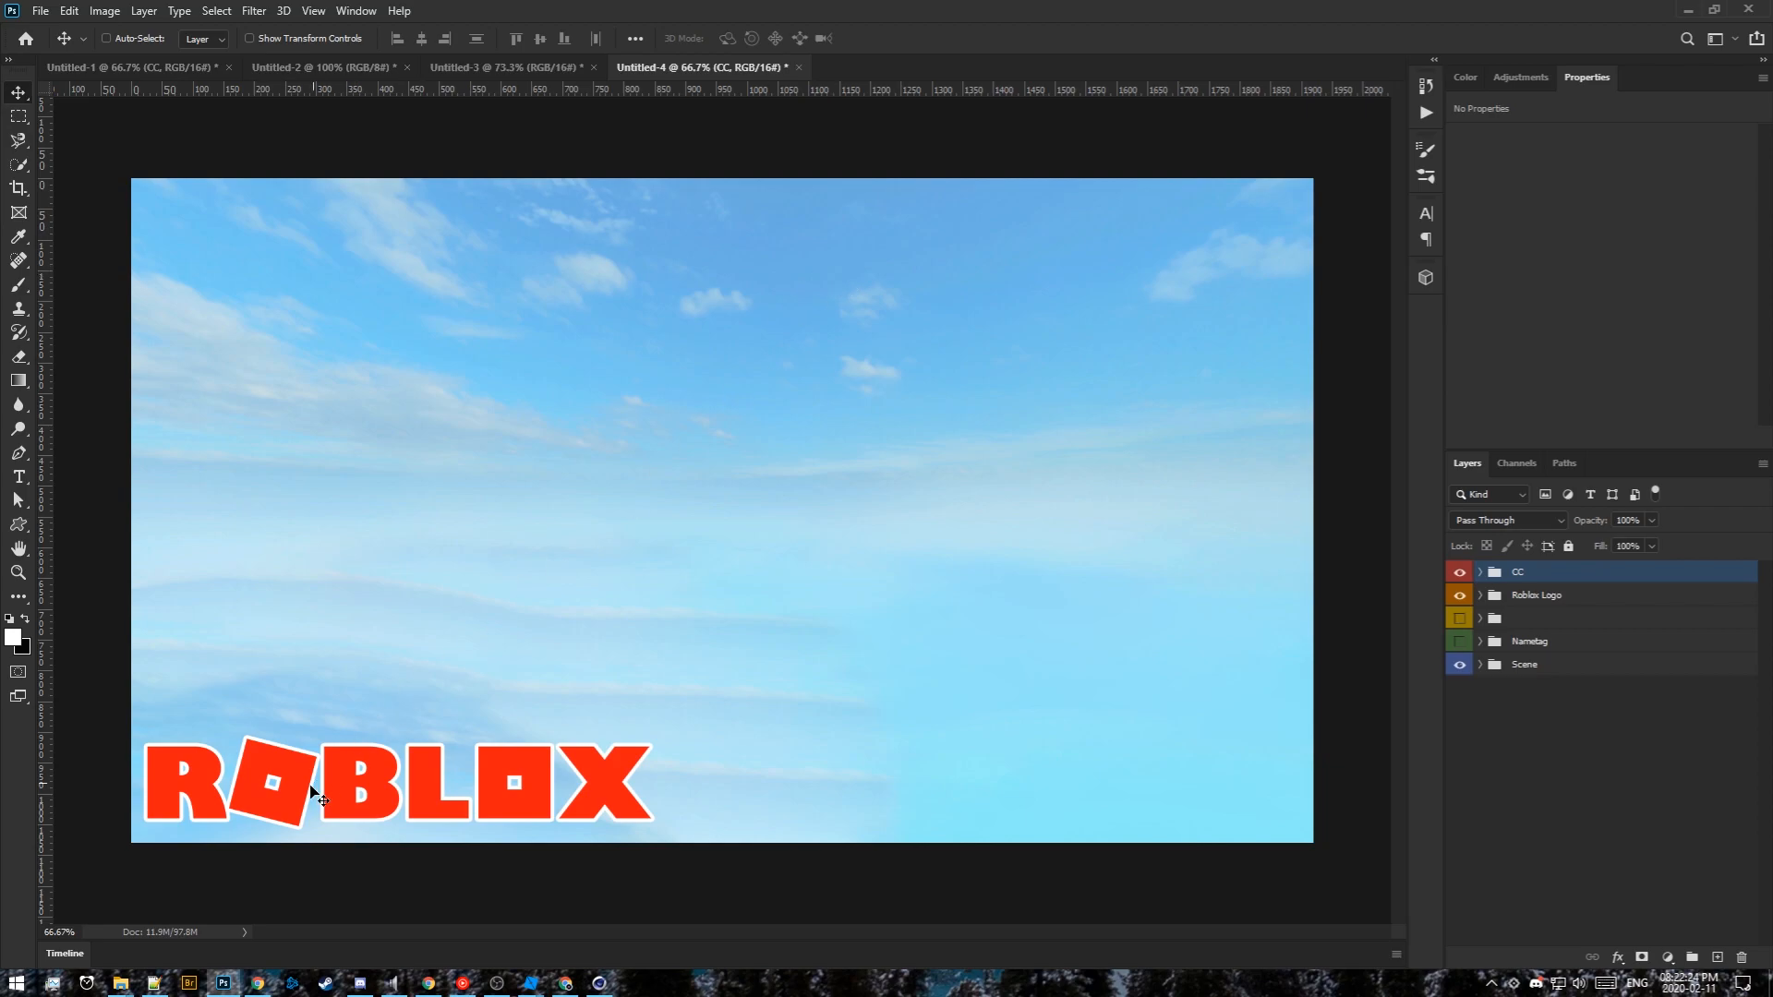
Minimize Photoshop and open the Render folder inside Tutorial Folder on the desktop
{"action": "left_click", "coordinate": [1696, 13]}
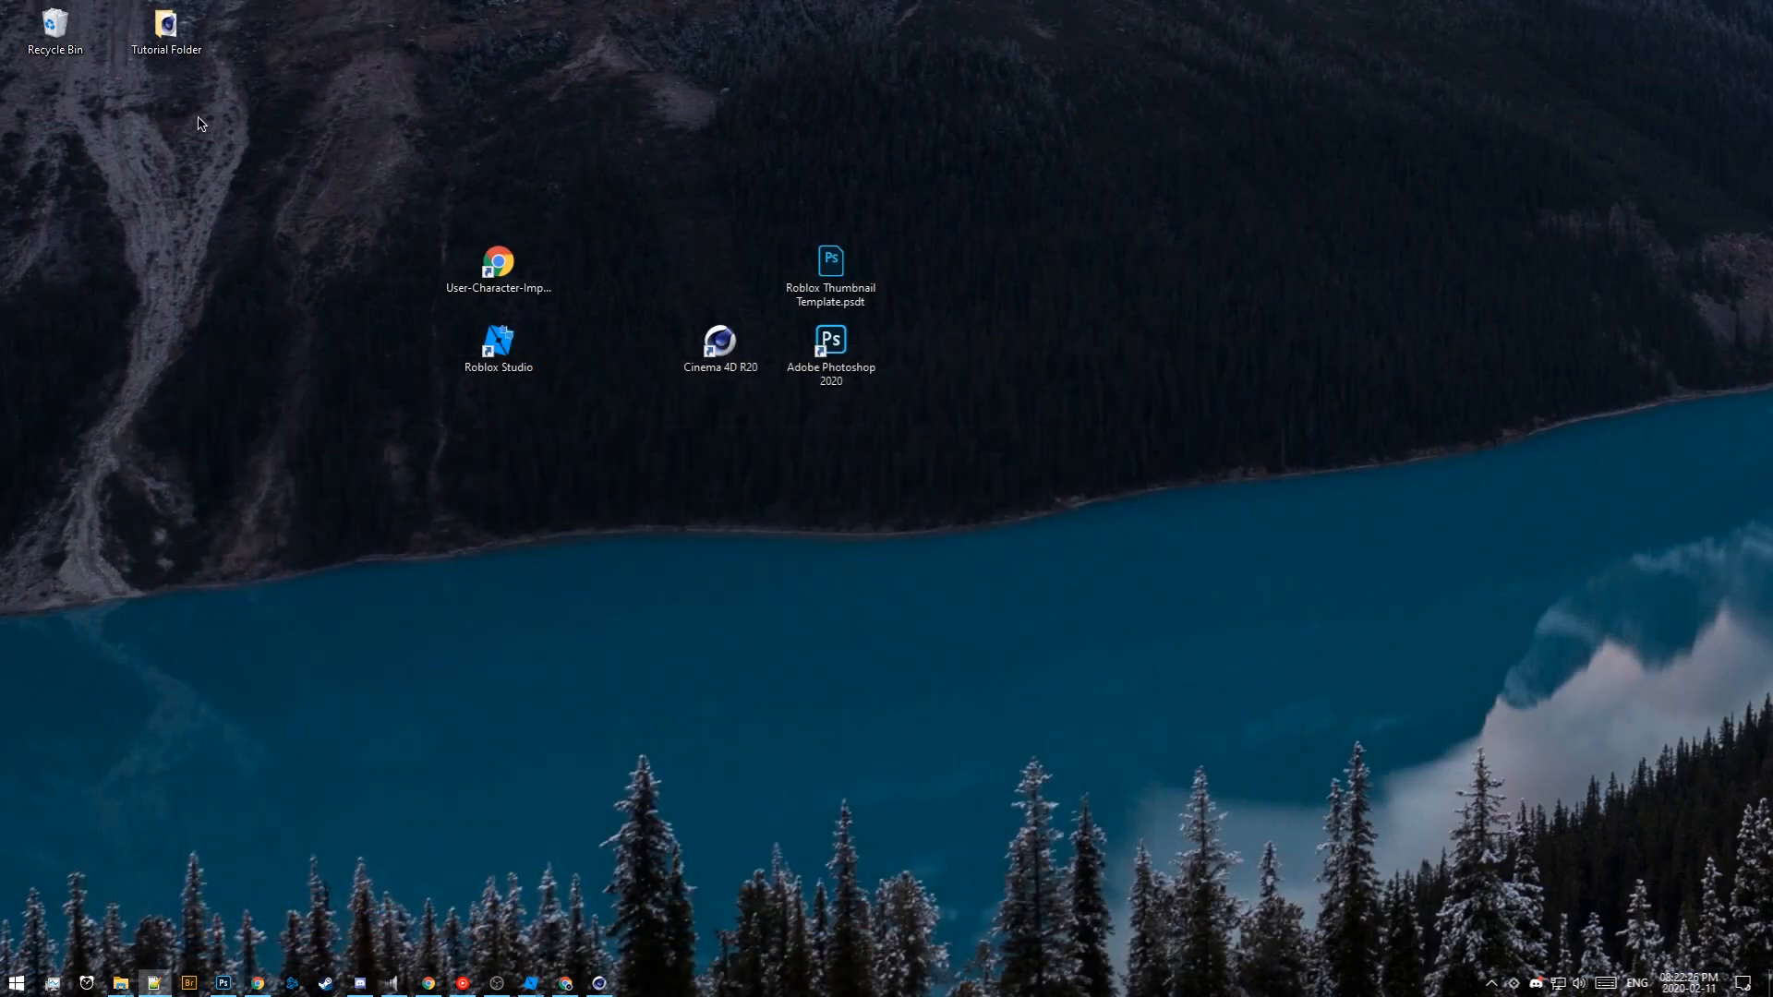
{"action": "double_click", "coordinate": [166, 28]}
{"action": "left_click_drag", "start_coordinate": [553, 164], "coordinate": [621, 150]}
{"action": "left_click_drag", "start_coordinate": [1164, 506], "coordinate": [1048, 559]}
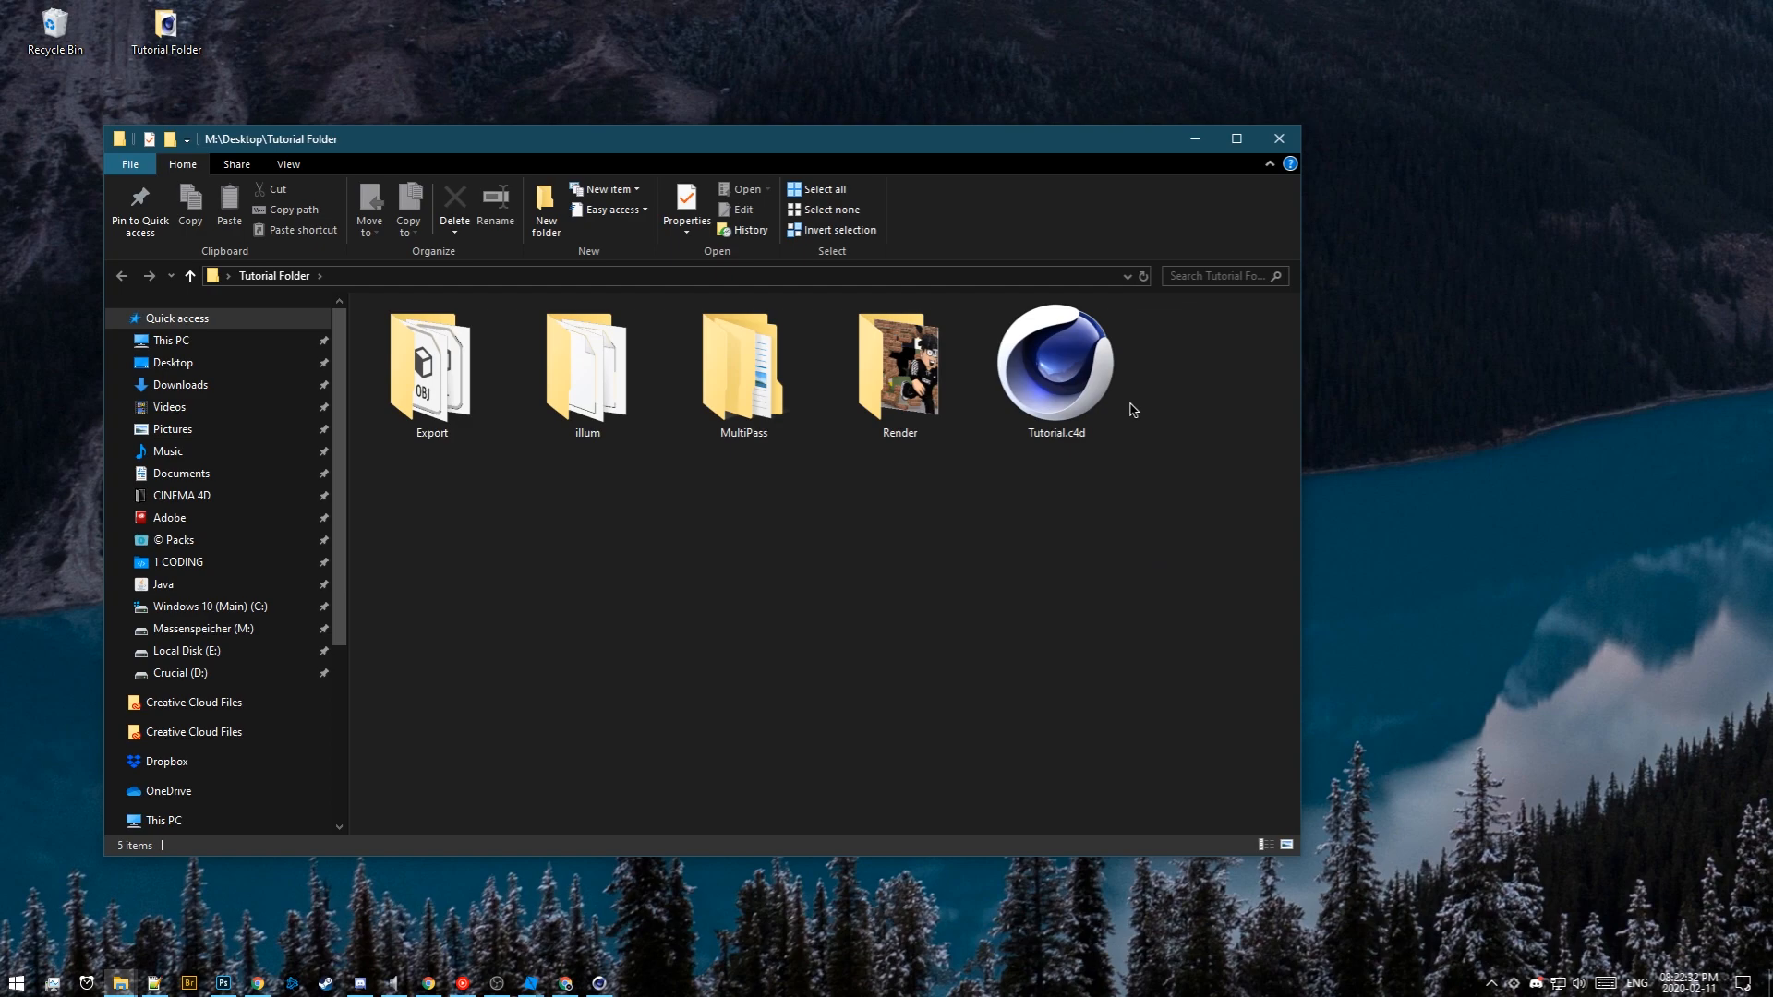
{"action": "double_click", "coordinate": [883, 420]}
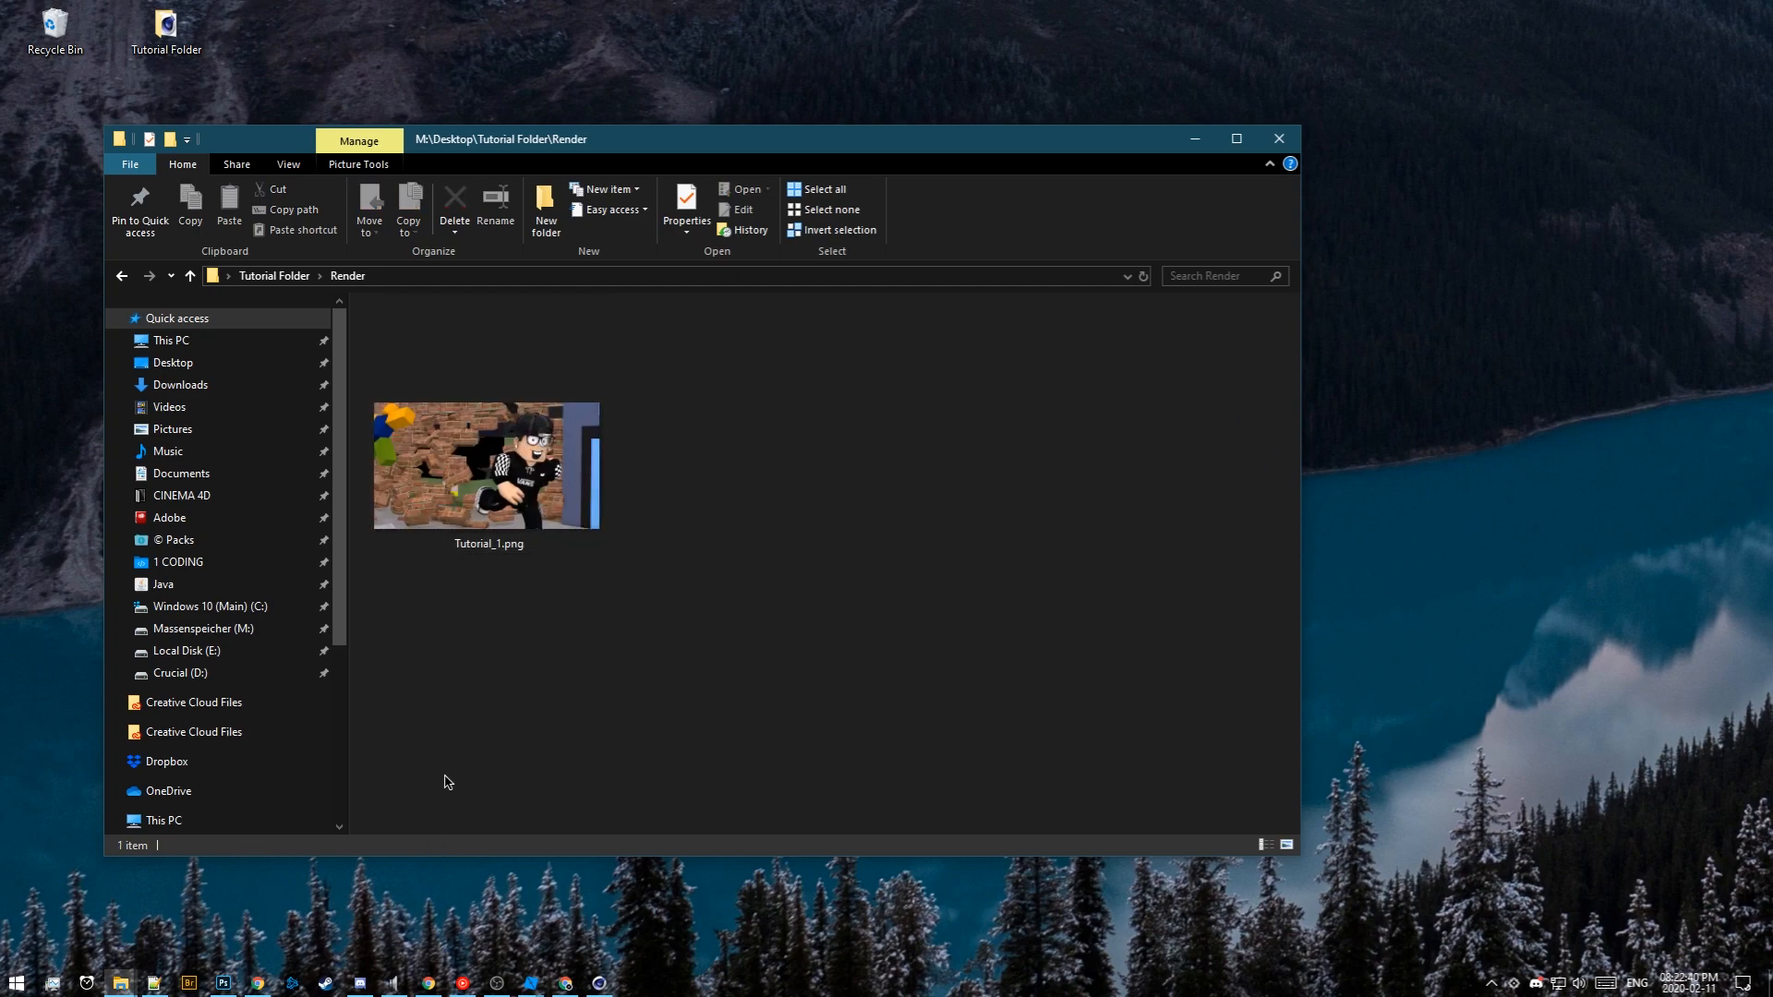
Switch back to Photoshop and open the contents of the empty smart object in the Scene group for editing
{"action": "left_click_drag", "start_coordinate": [634, 145], "coordinate": [684, 145]}
{"action": "left_click", "coordinate": [223, 984]}
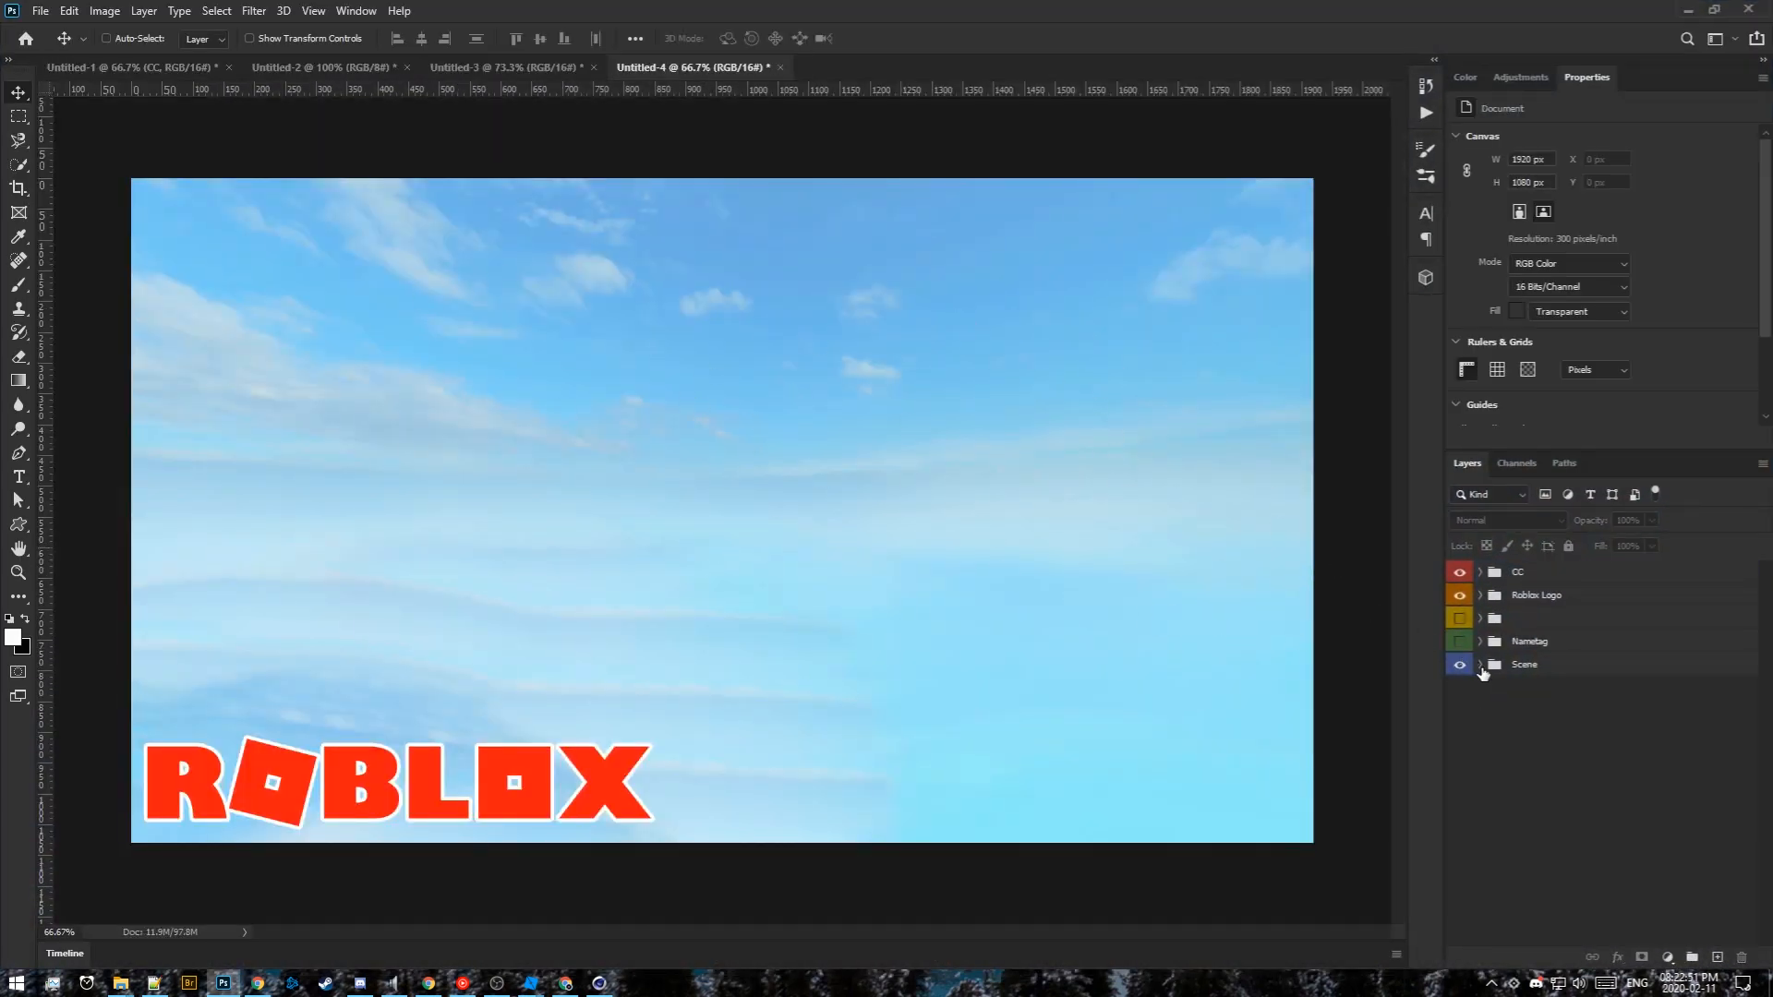
{"action": "left_click", "coordinate": [1481, 665]}
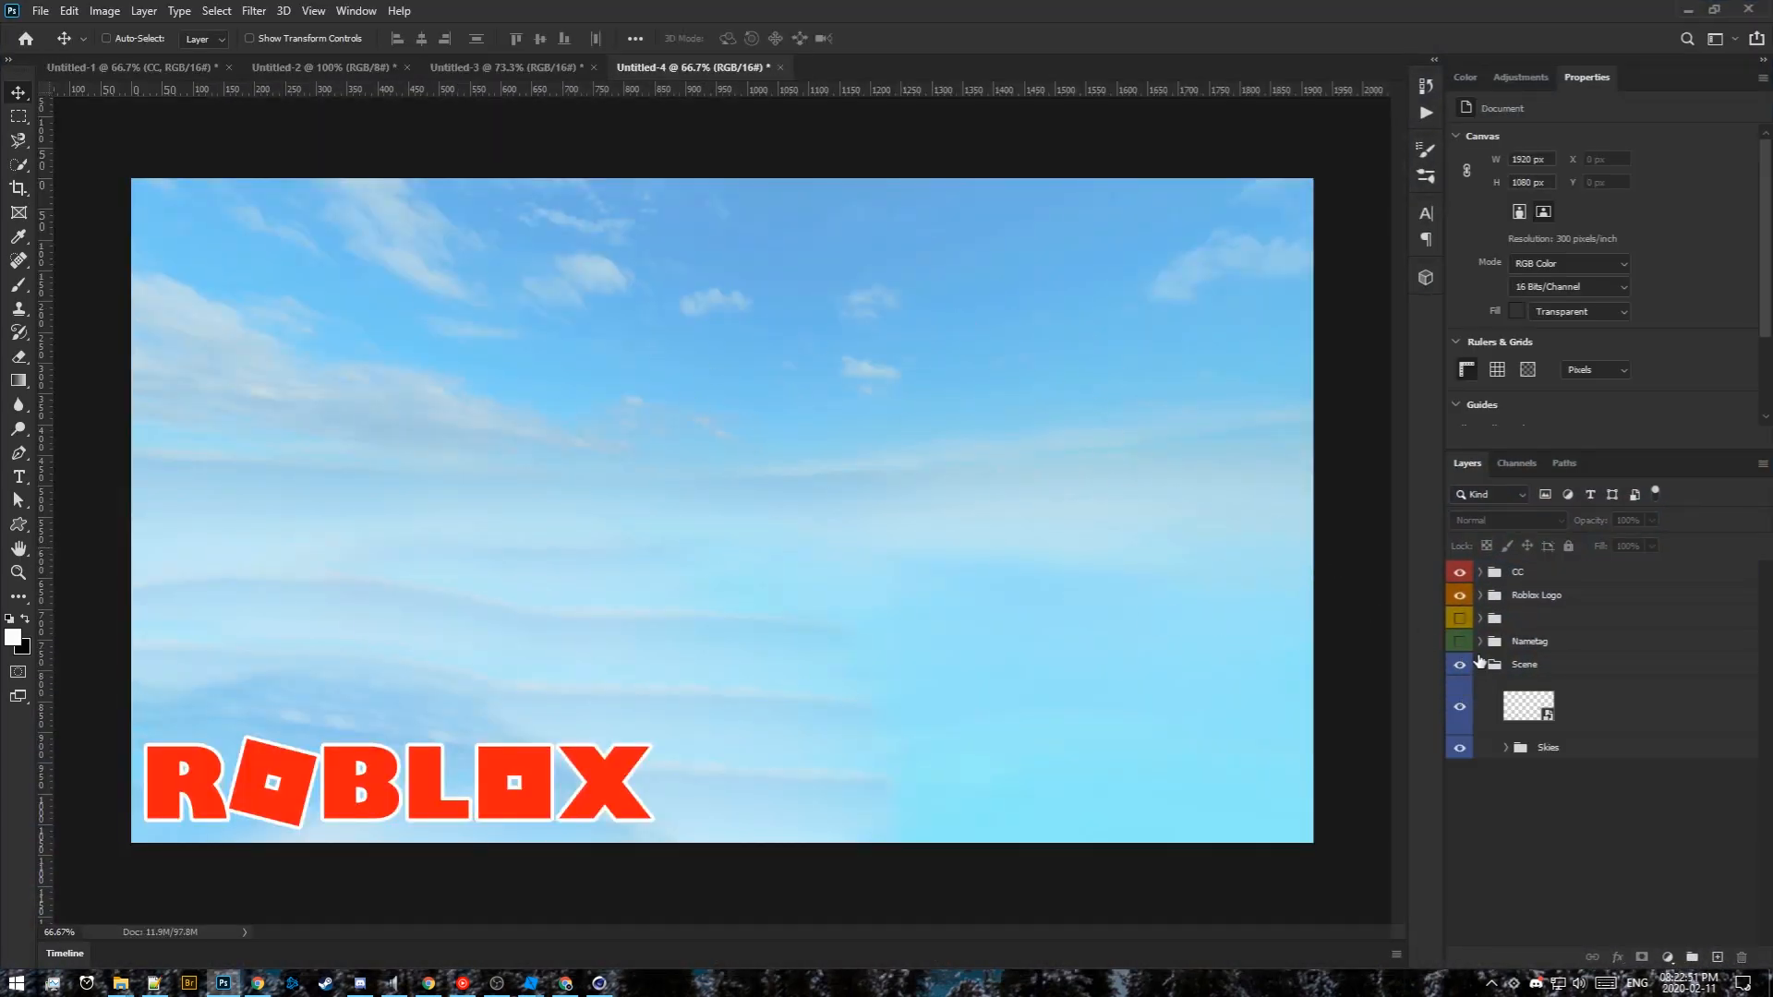
{"action": "left_click", "coordinate": [1527, 710]}
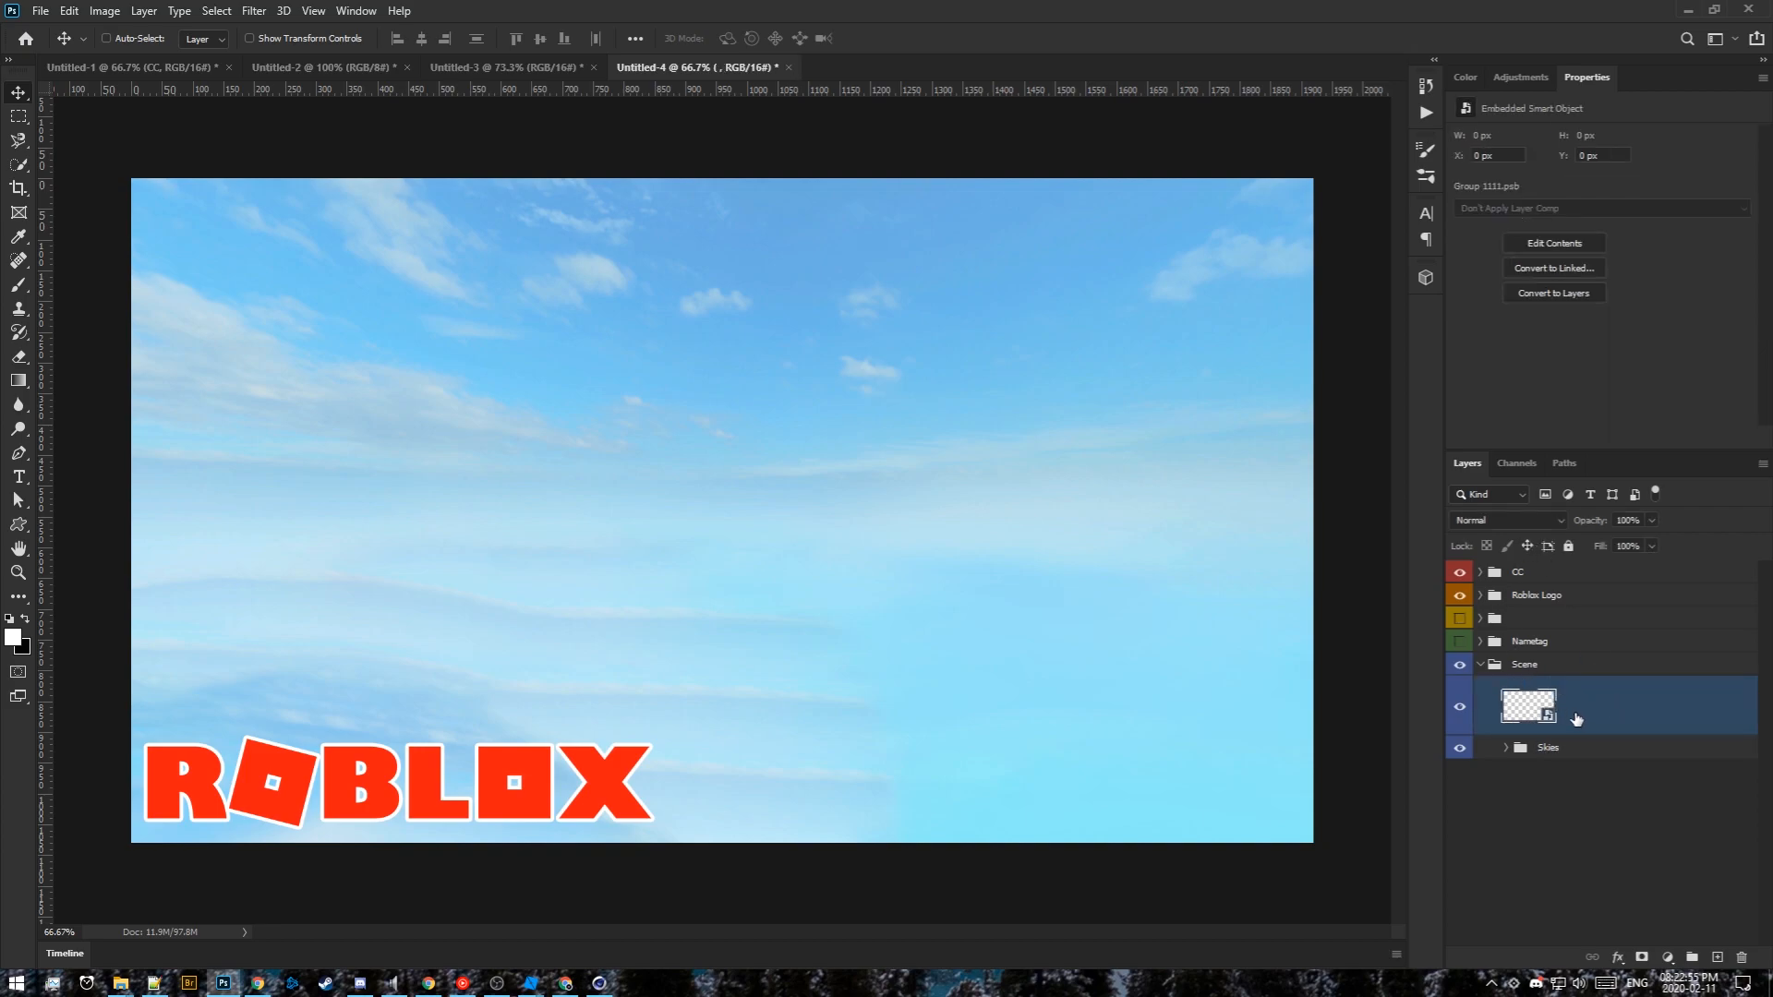
{"action": "left_click", "coordinate": [1522, 243]}
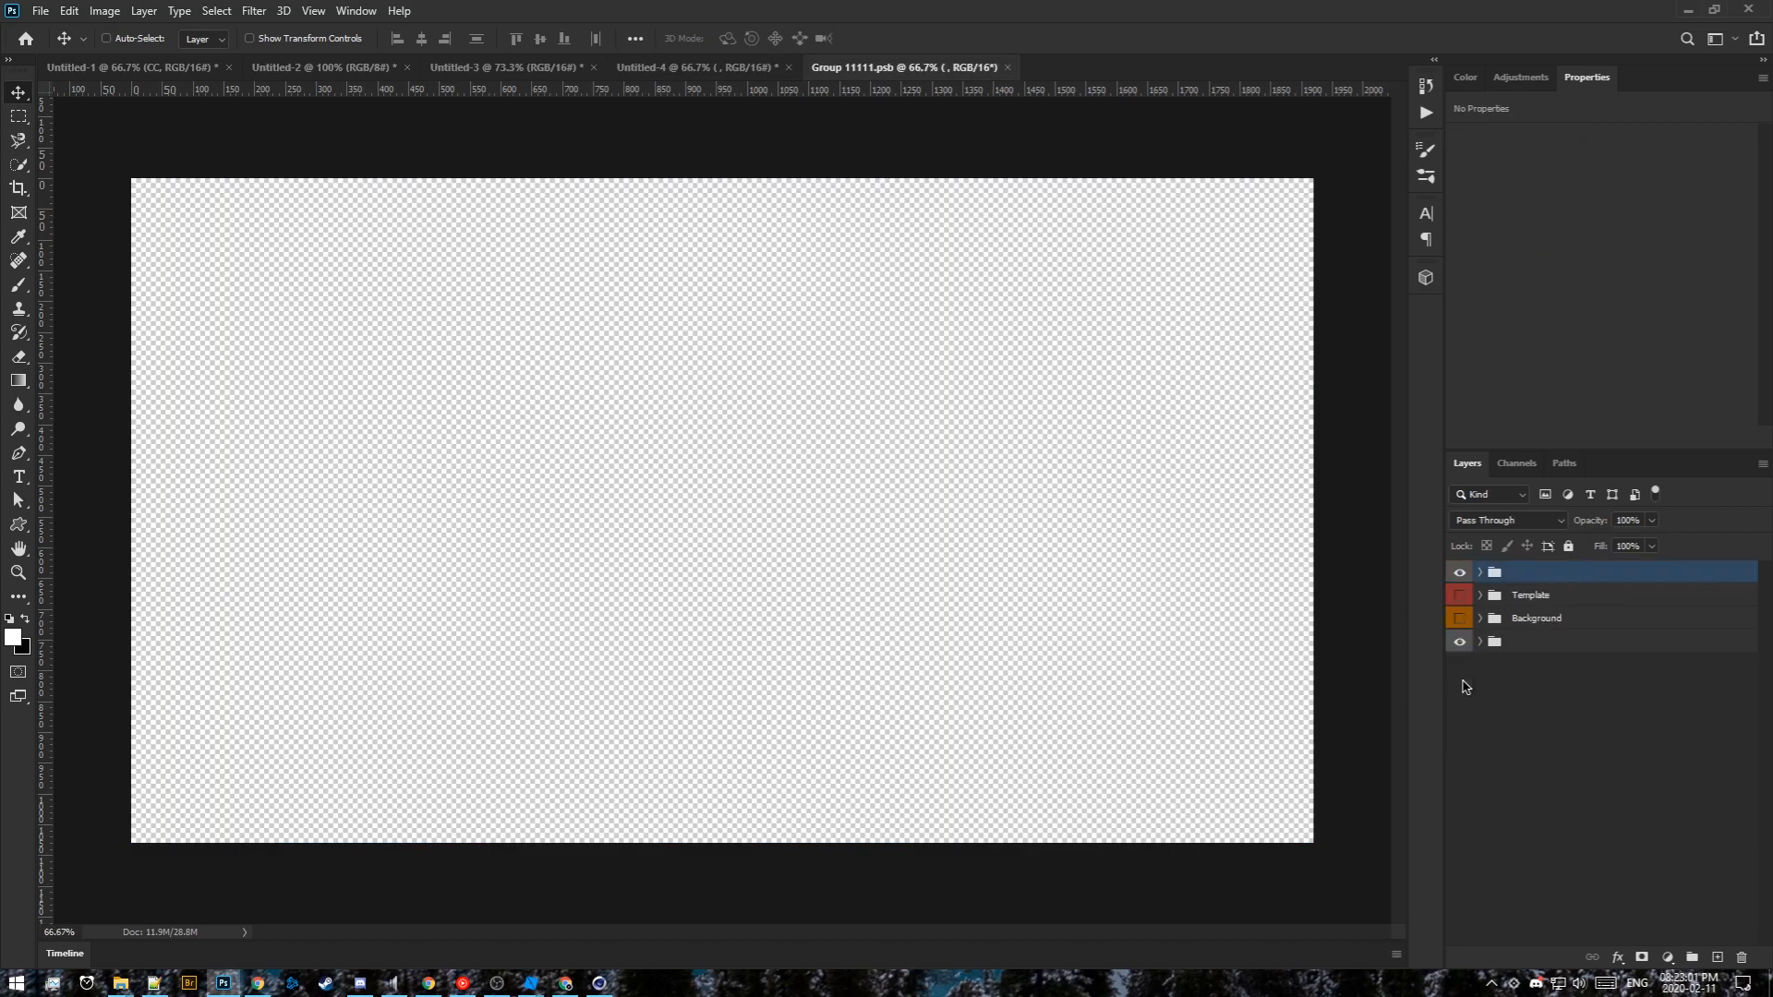
Expand the unnamed group below Background and open the contents of its empty smart object above the Sky layer
{"action": "left_click", "coordinate": [1480, 642]}
{"action": "left_click", "coordinate": [1583, 690]}
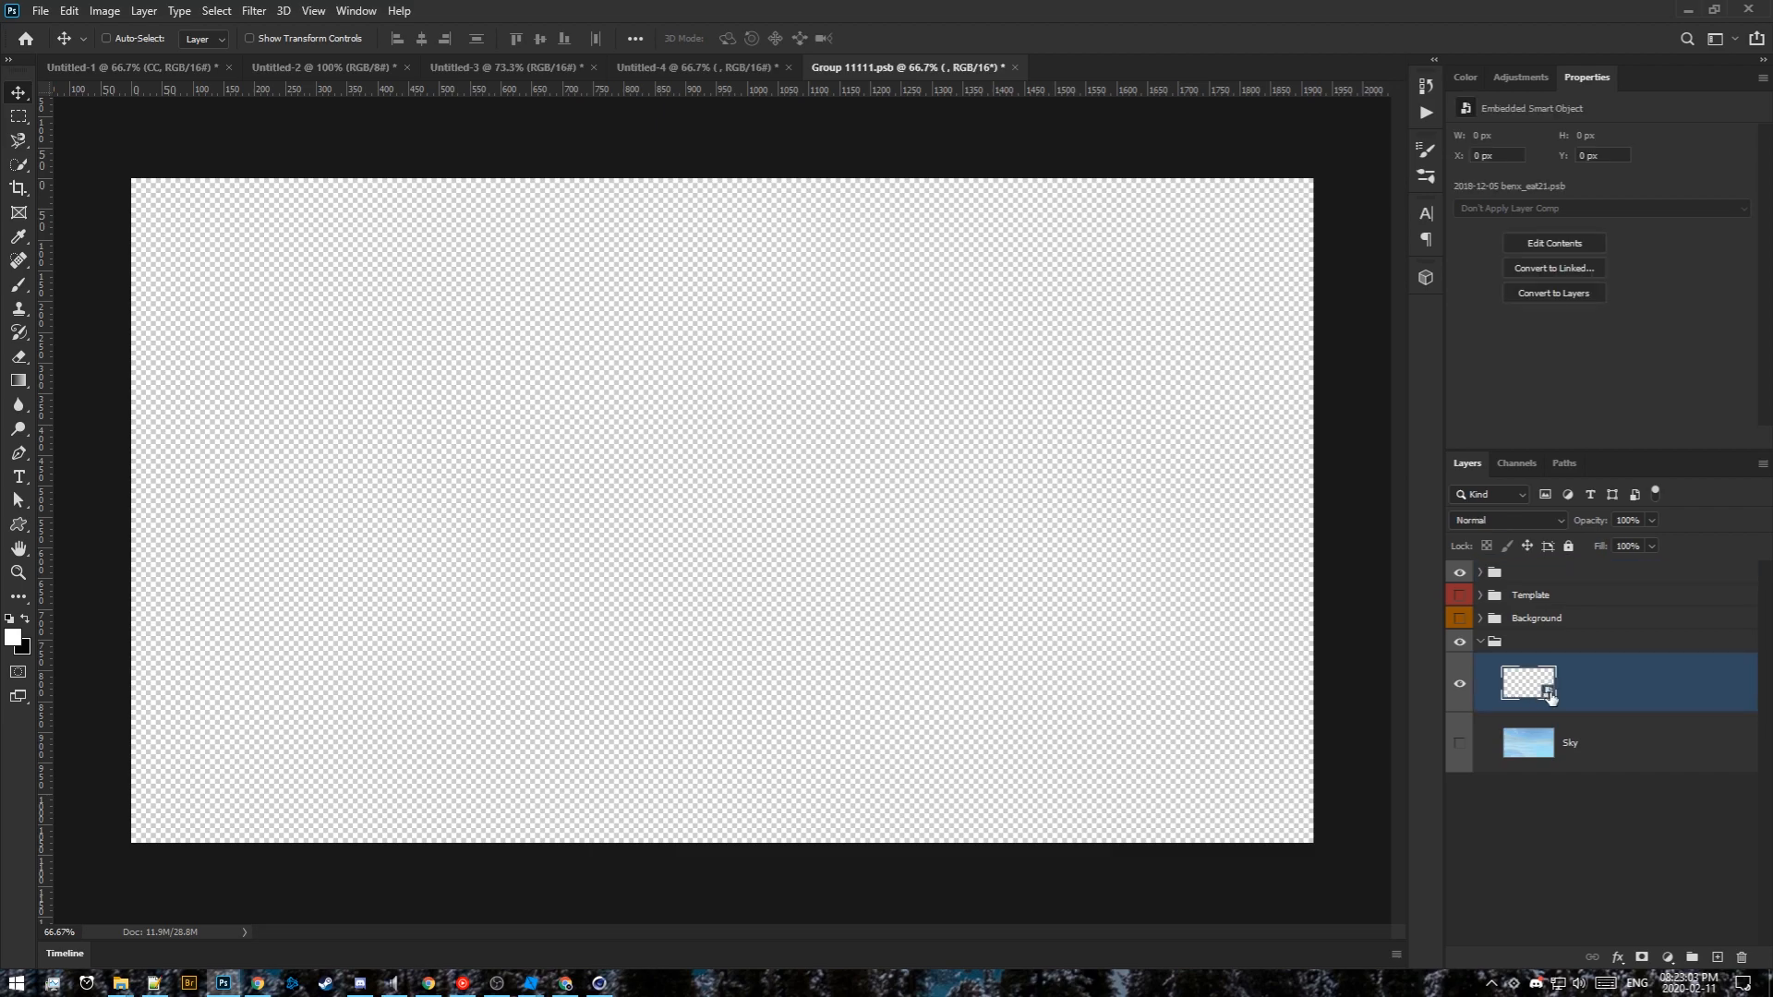
{"action": "left_click", "coordinate": [1563, 245]}
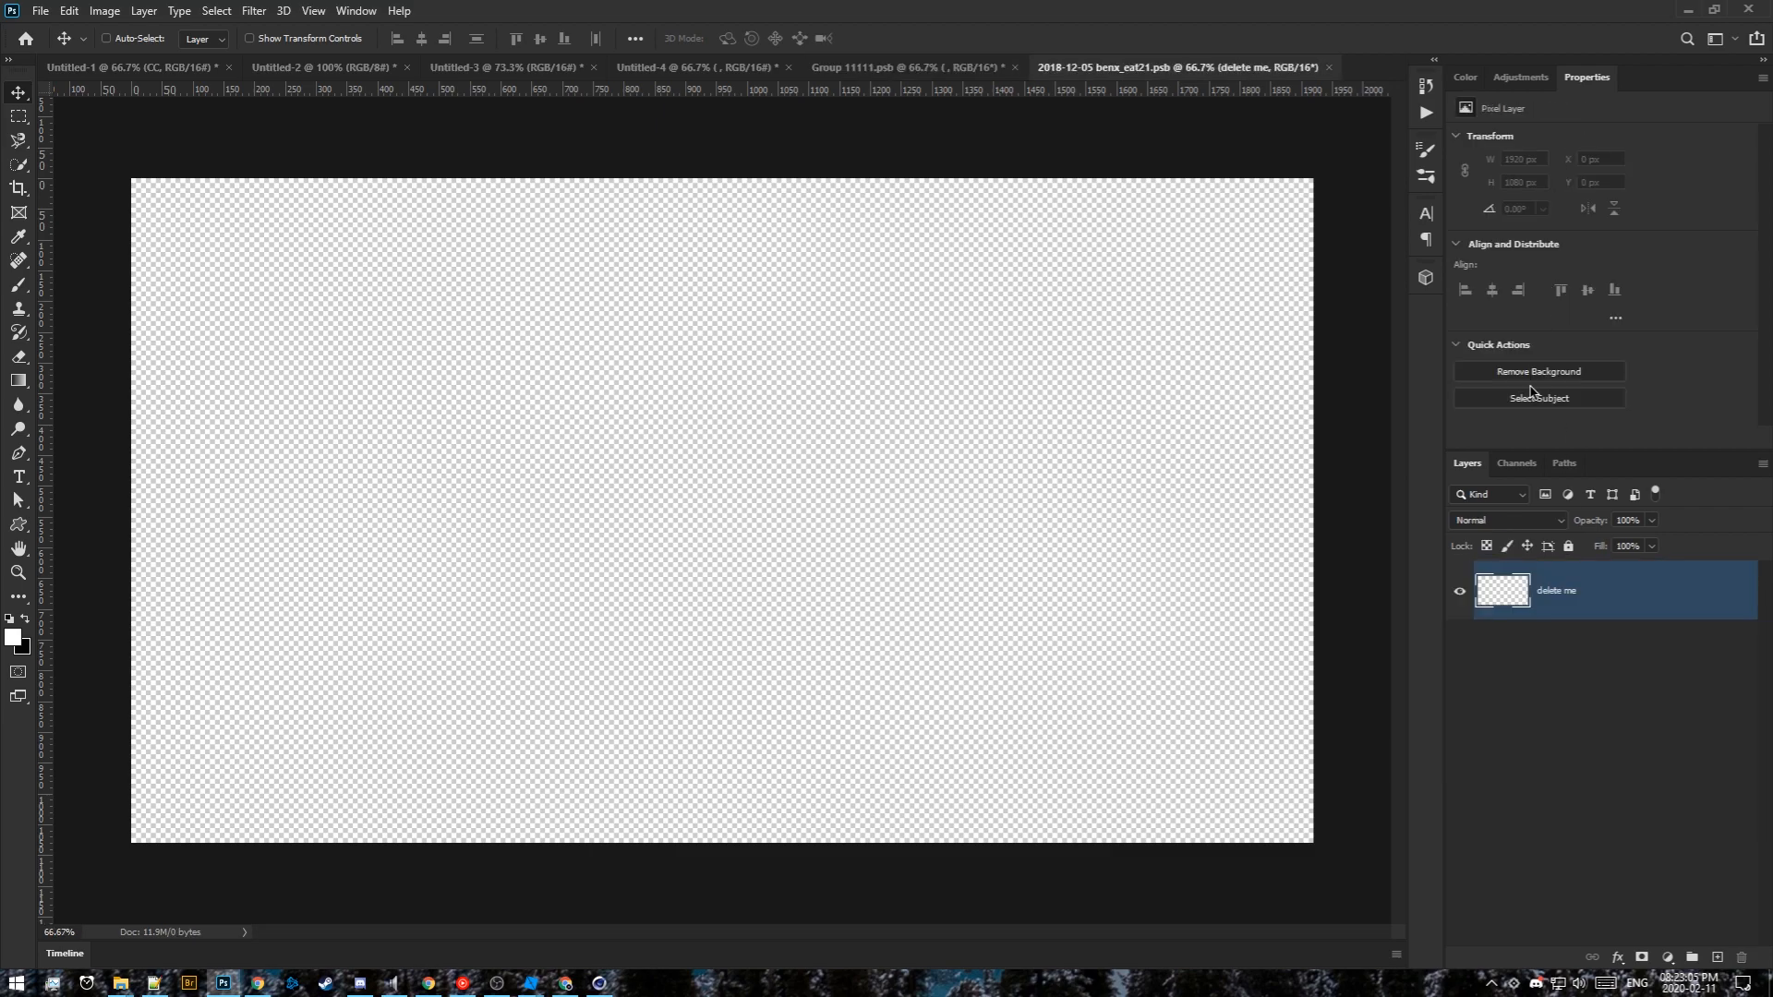
Place Tutorial_1.png from the Render folder on the canvas and rasterize its layer
{"action": "left_click", "coordinate": [1511, 699]}
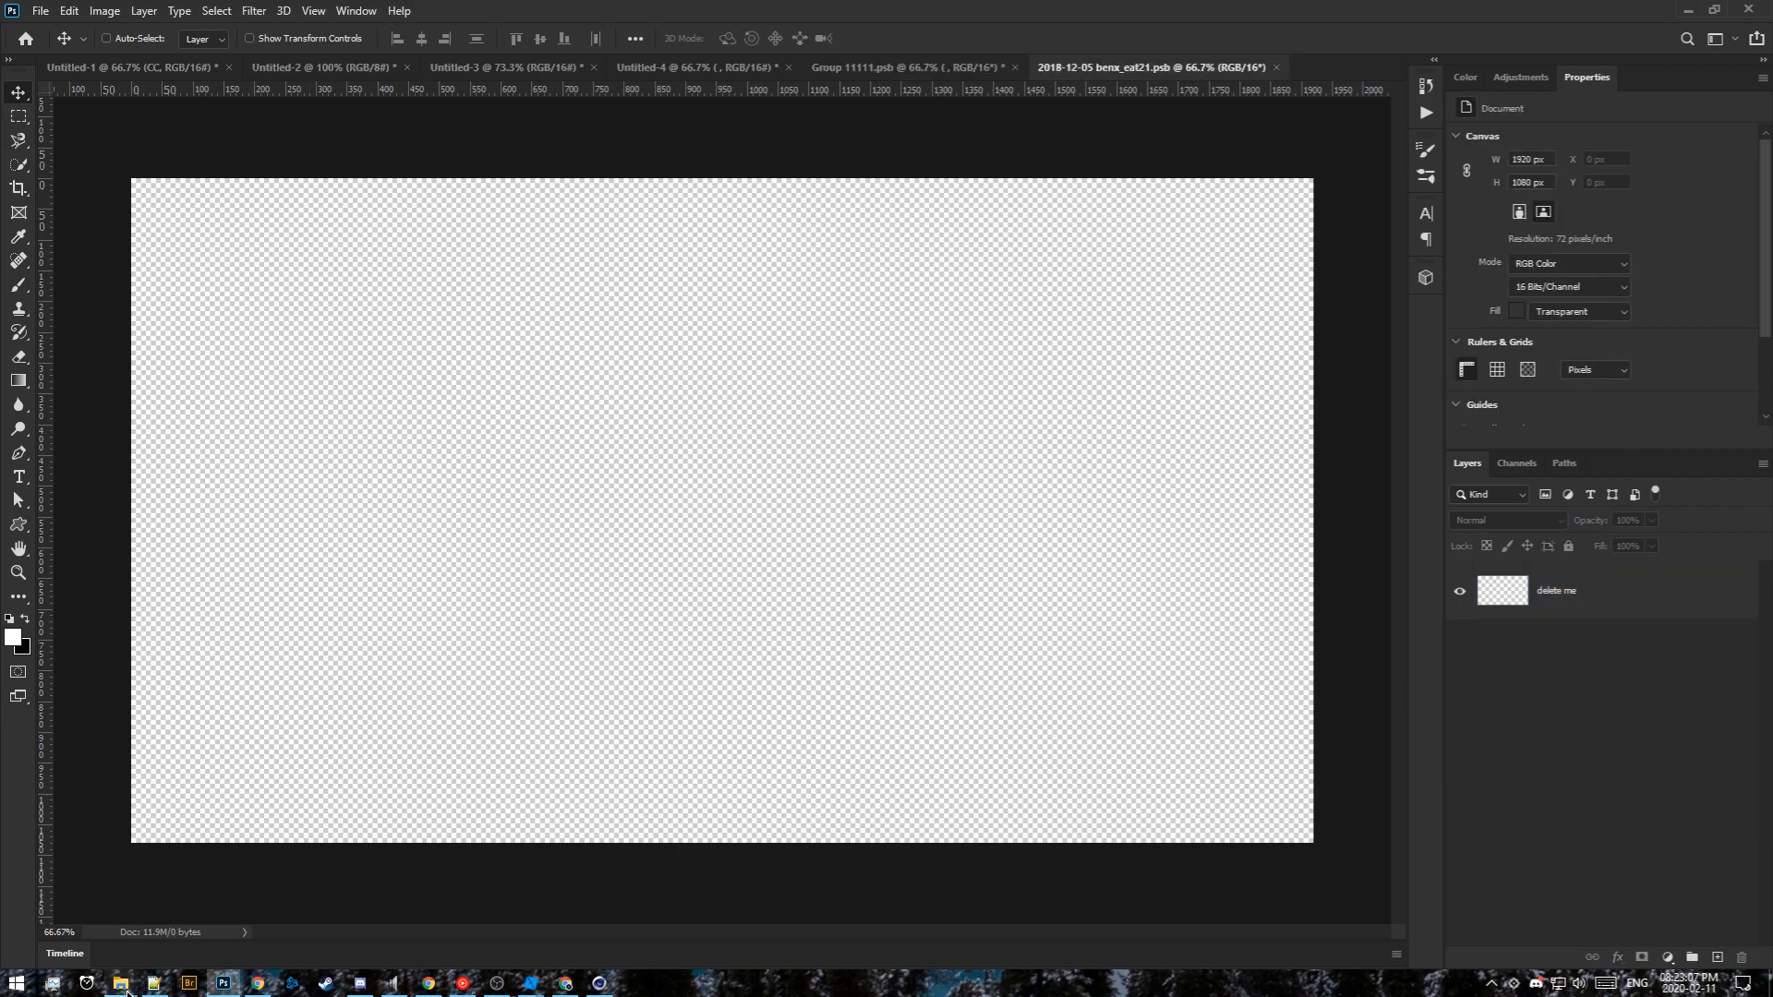
{"action": "mouse_move", "coordinate": [121, 982]}
{"action": "left_click", "coordinate": [471, 914]}
{"action": "left_click_drag", "start_coordinate": [540, 462], "coordinate": [135, 447]}
{"action": "key", "text": "Return"}
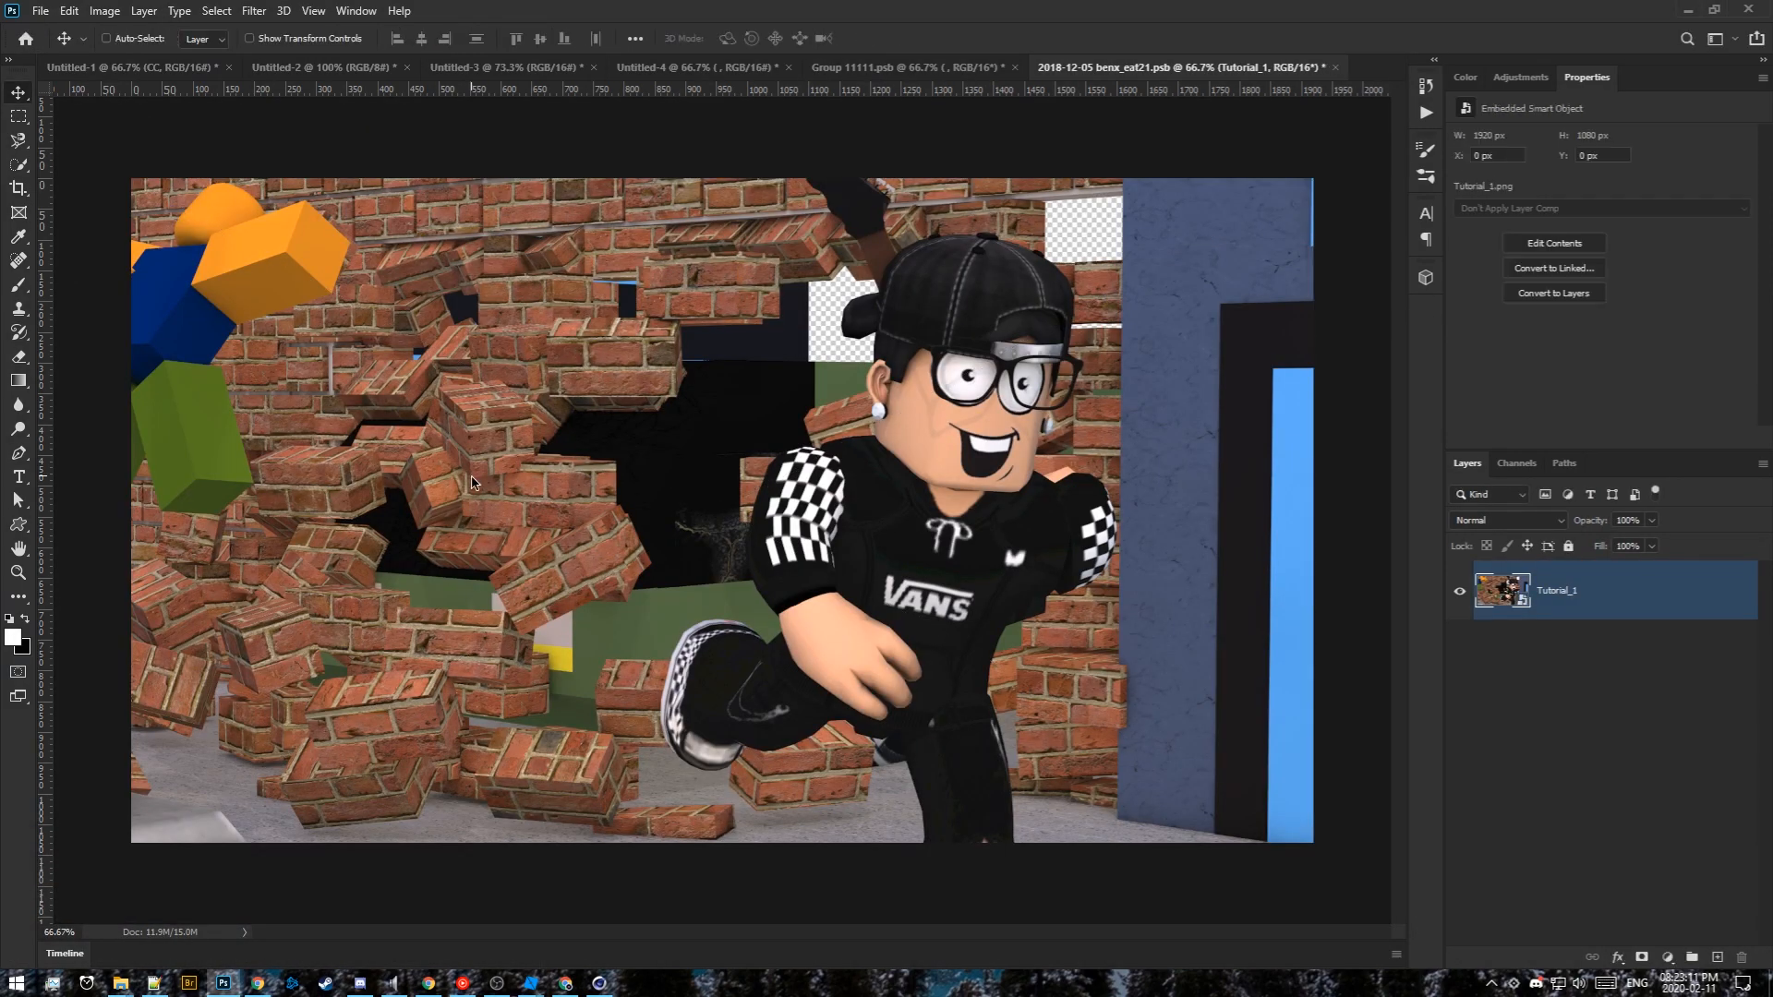
{"action": "right_click", "coordinate": [1604, 602]}
{"action": "left_click", "coordinate": [1515, 516]}
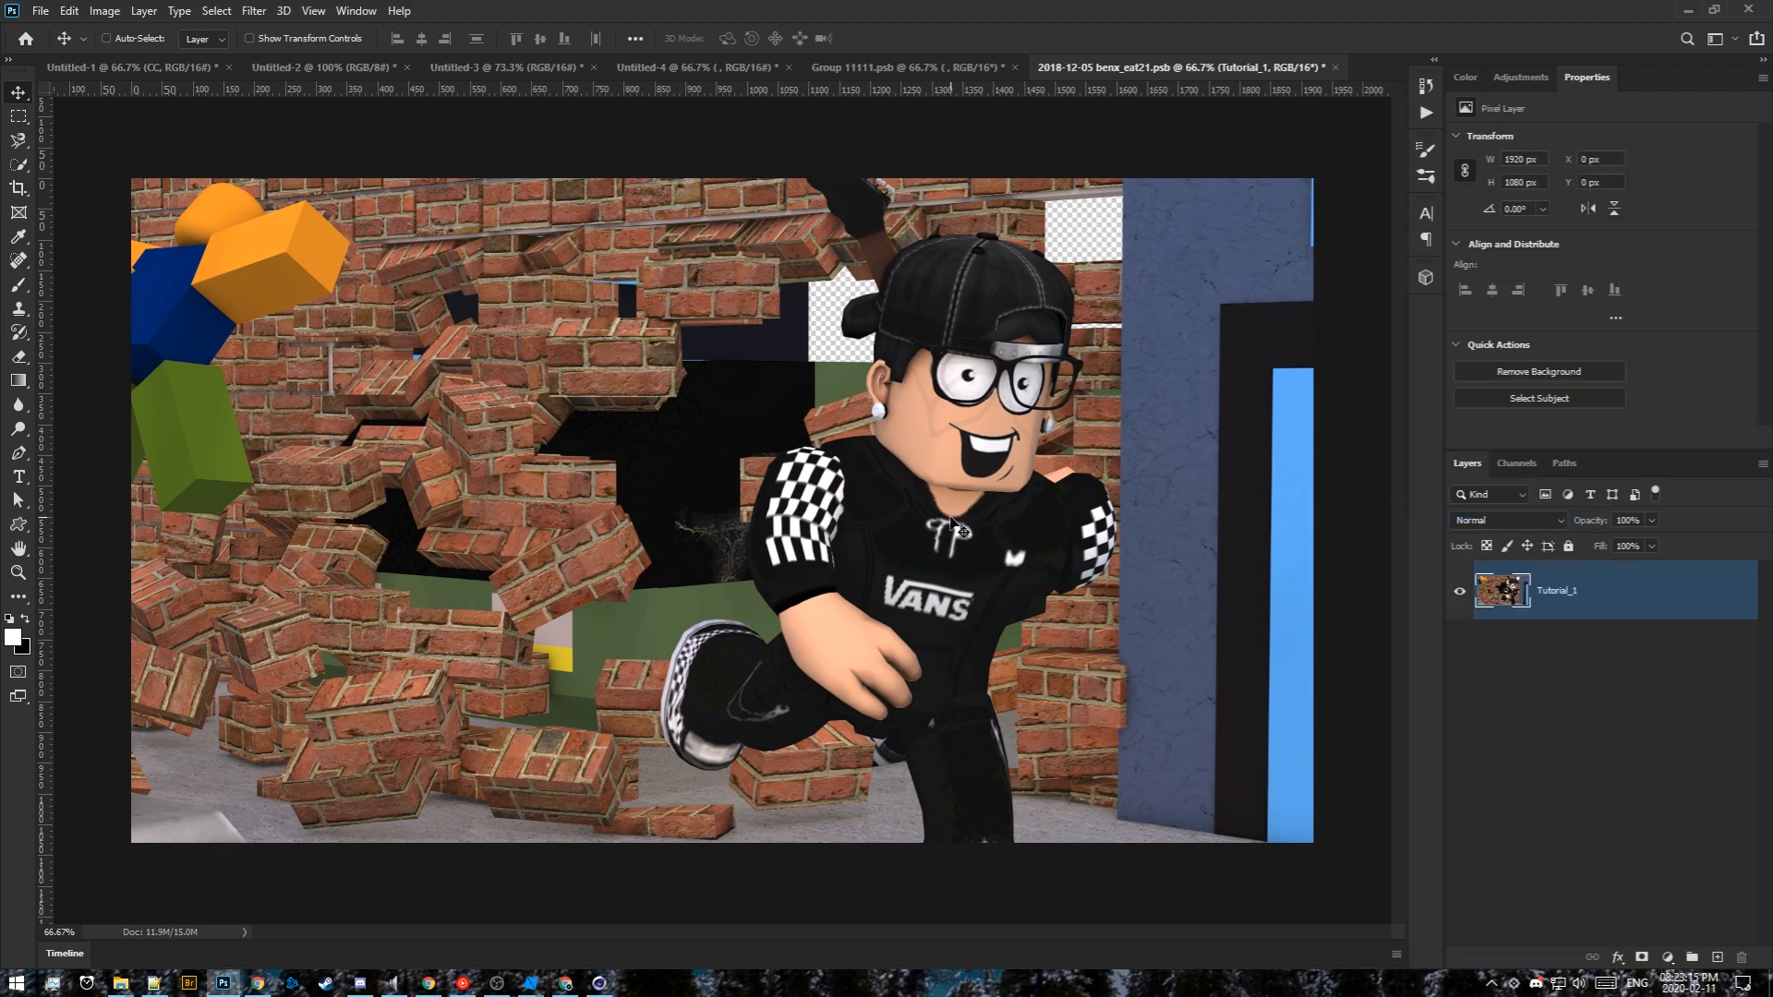
Heal the faint texture lines on the character's cheek, under the glasses and around the eyes with the content-aware Spot Healing Brush
{"action": "left_click", "coordinate": [20, 265]}
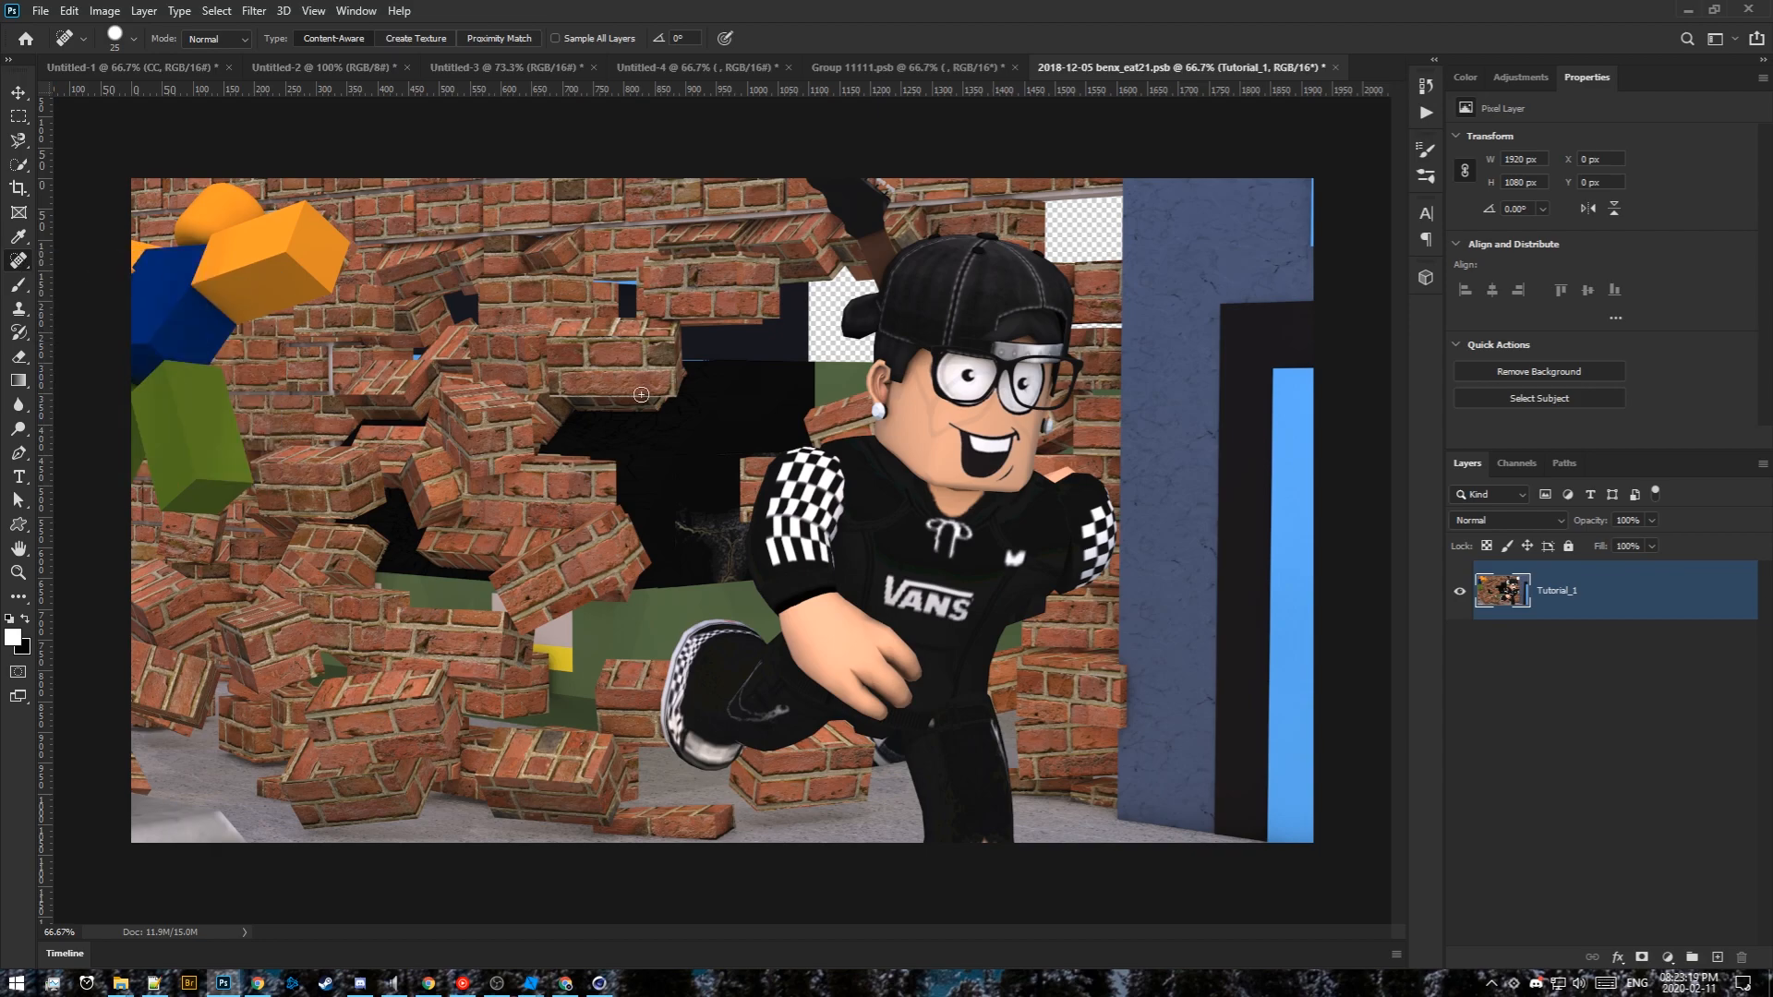
{"action": "scroll", "coordinate": [1050, 443], "scroll_direction": "up", "scroll_amount": 5, "text": "alt"}
{"action": "scroll", "coordinate": [951, 640], "scroll_direction": "down", "scroll_amount": 4, "text": "alt"}
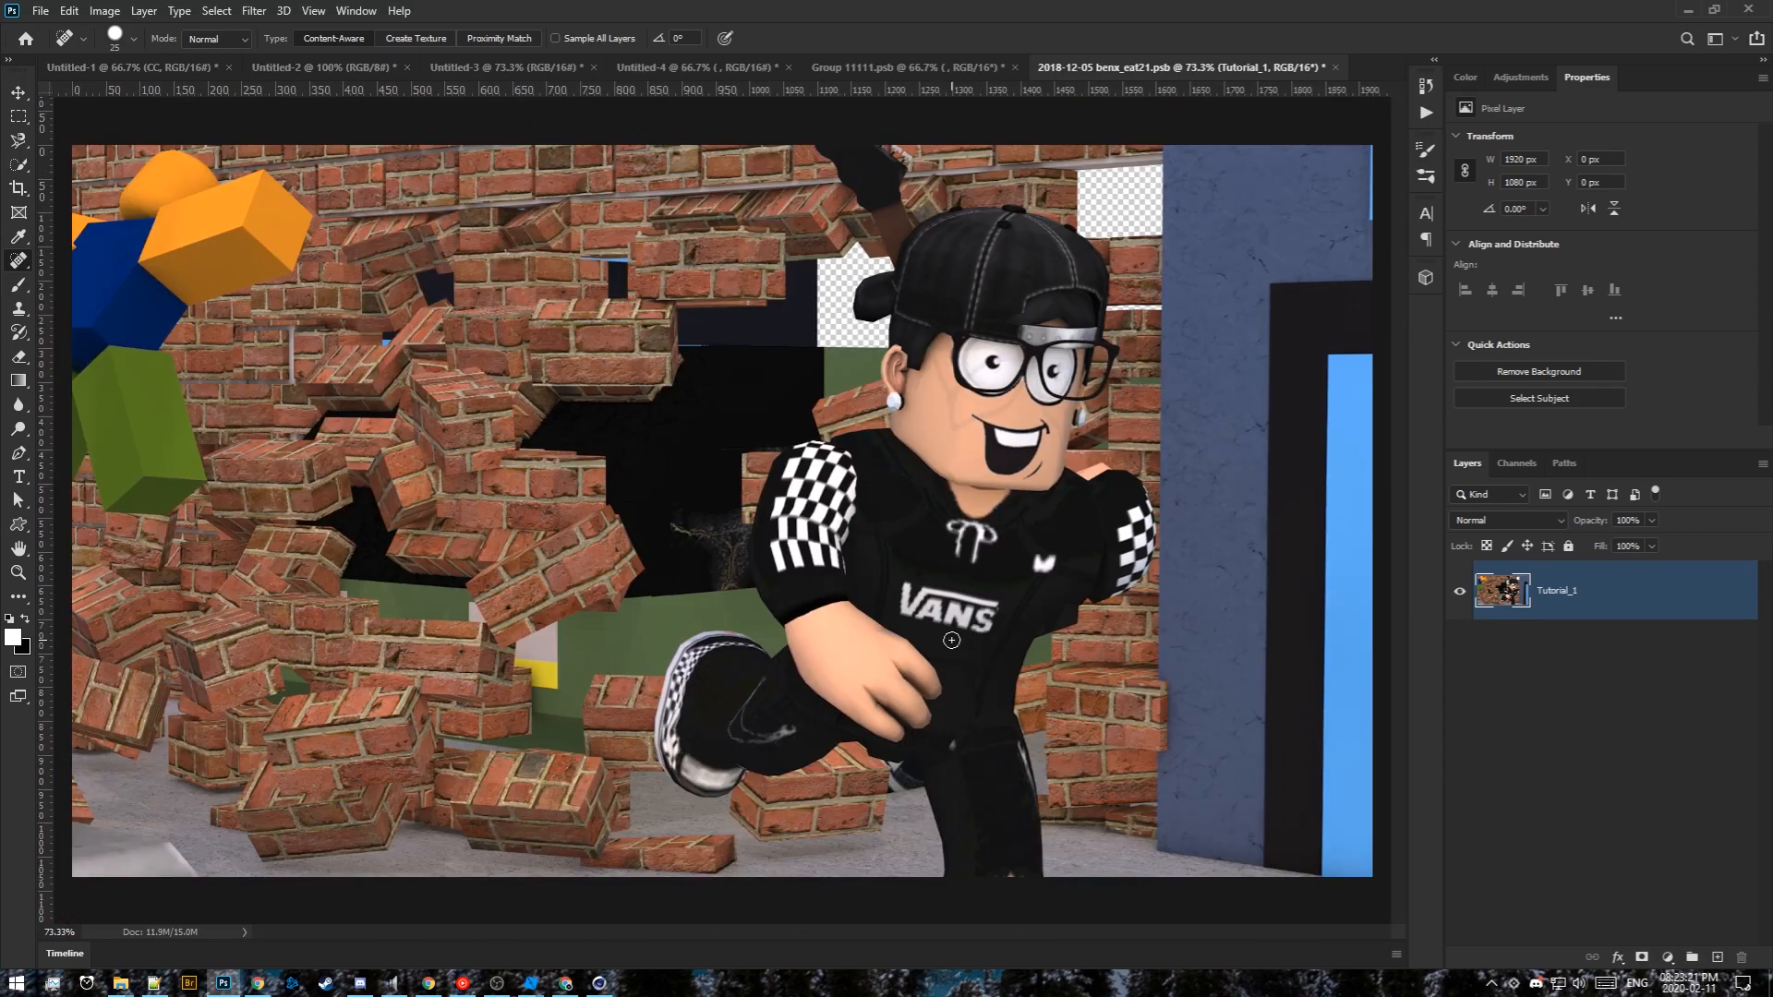
{"action": "scroll", "coordinate": [1032, 780], "scroll_direction": "up", "scroll_amount": 10, "text": "alt"}
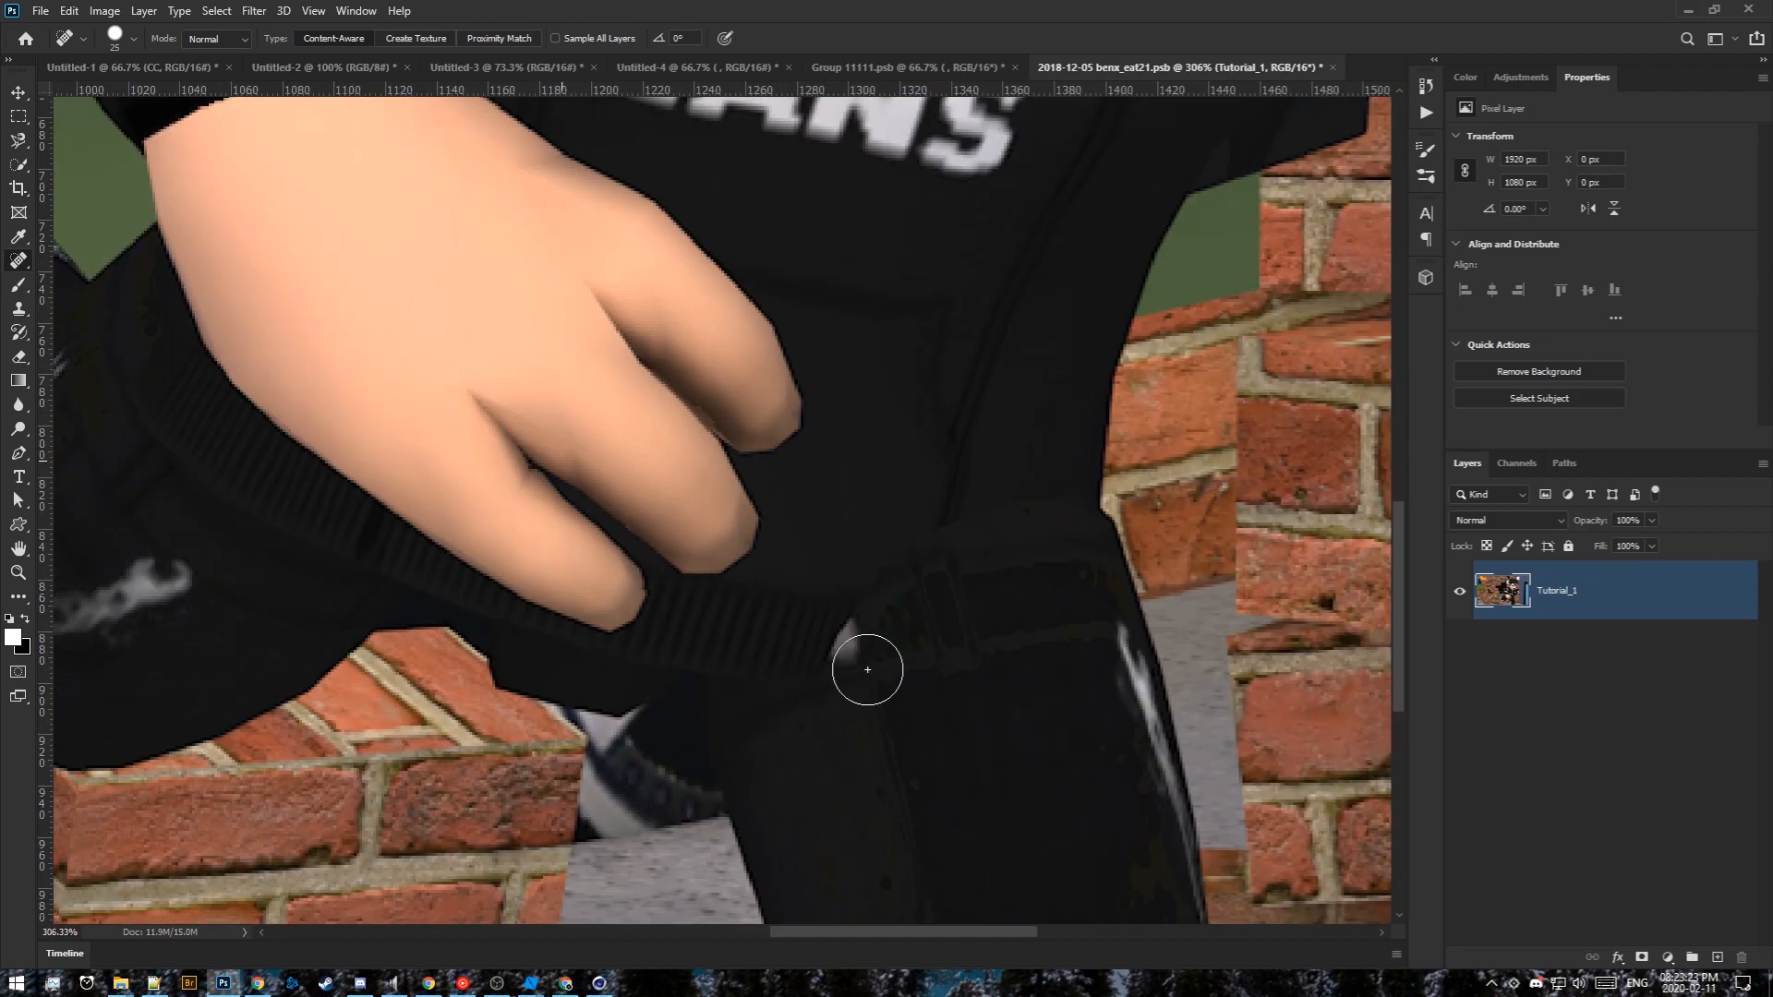
{"action": "scroll", "coordinate": [1013, 618], "scroll_direction": "down", "scroll_amount": 2, "text": "alt"}
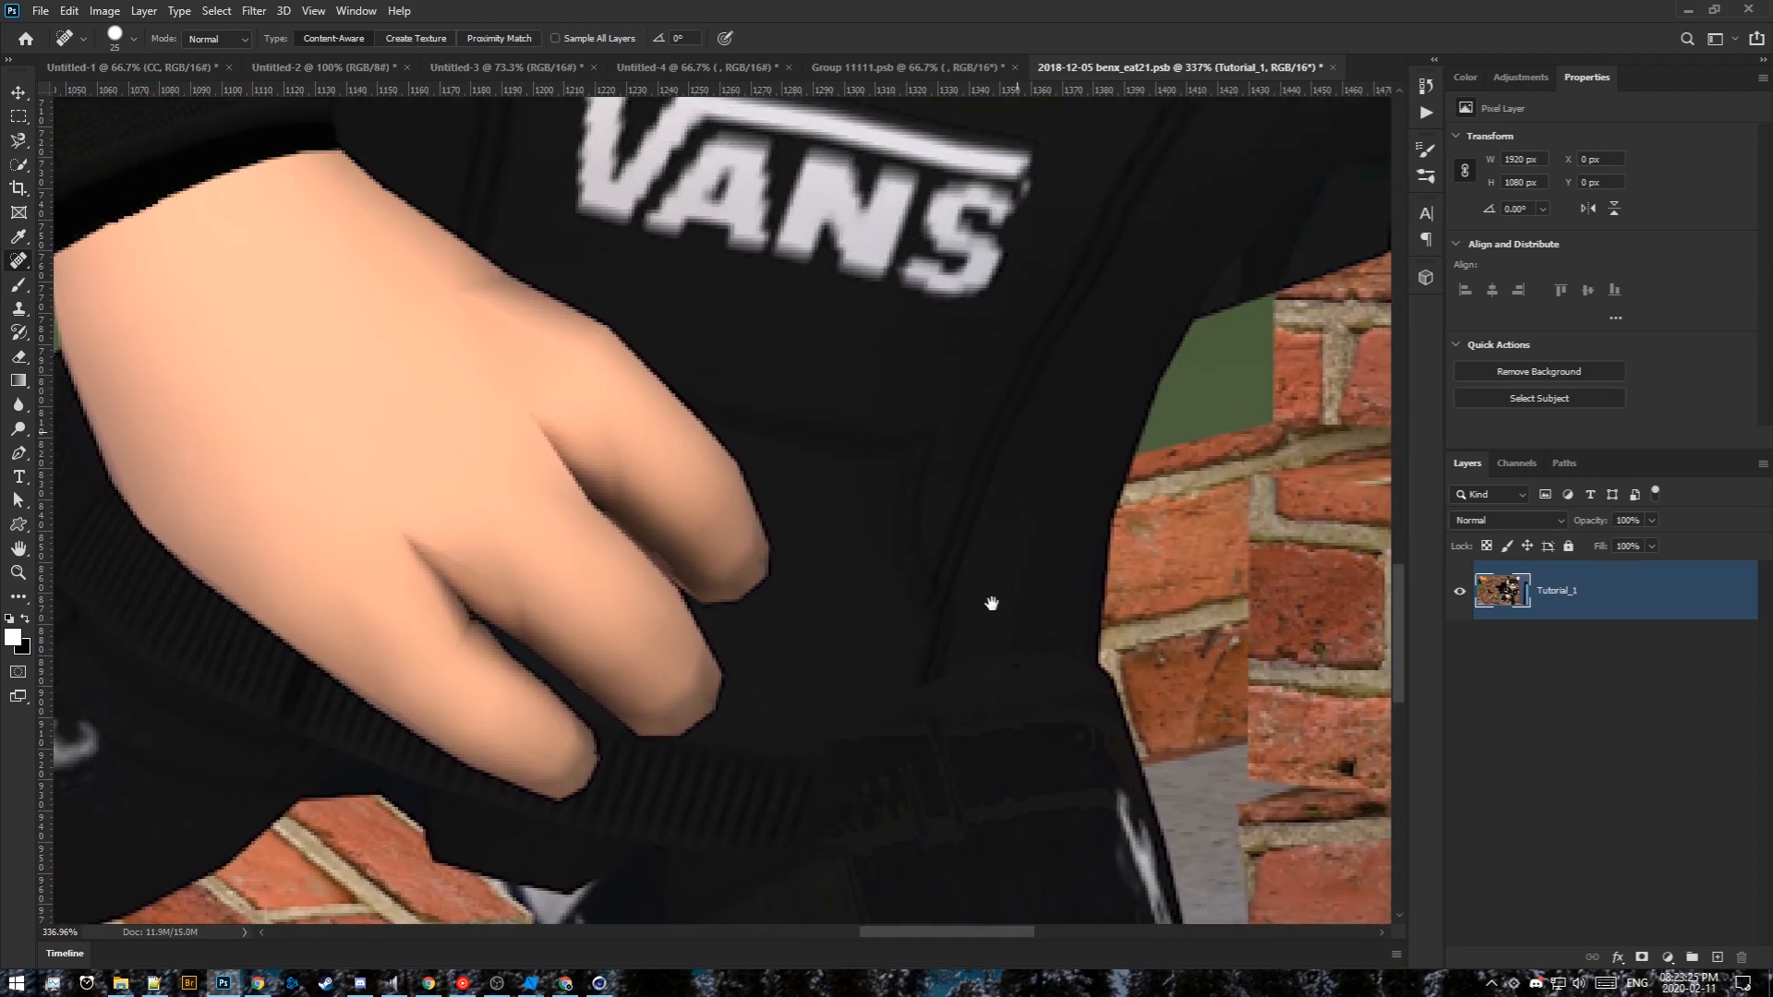
{"action": "scroll", "coordinate": [975, 584], "scroll_direction": "down", "scroll_amount": 3, "text": "alt"}
{"action": "scroll", "coordinate": [952, 536], "scroll_direction": "up", "scroll_amount": 8}
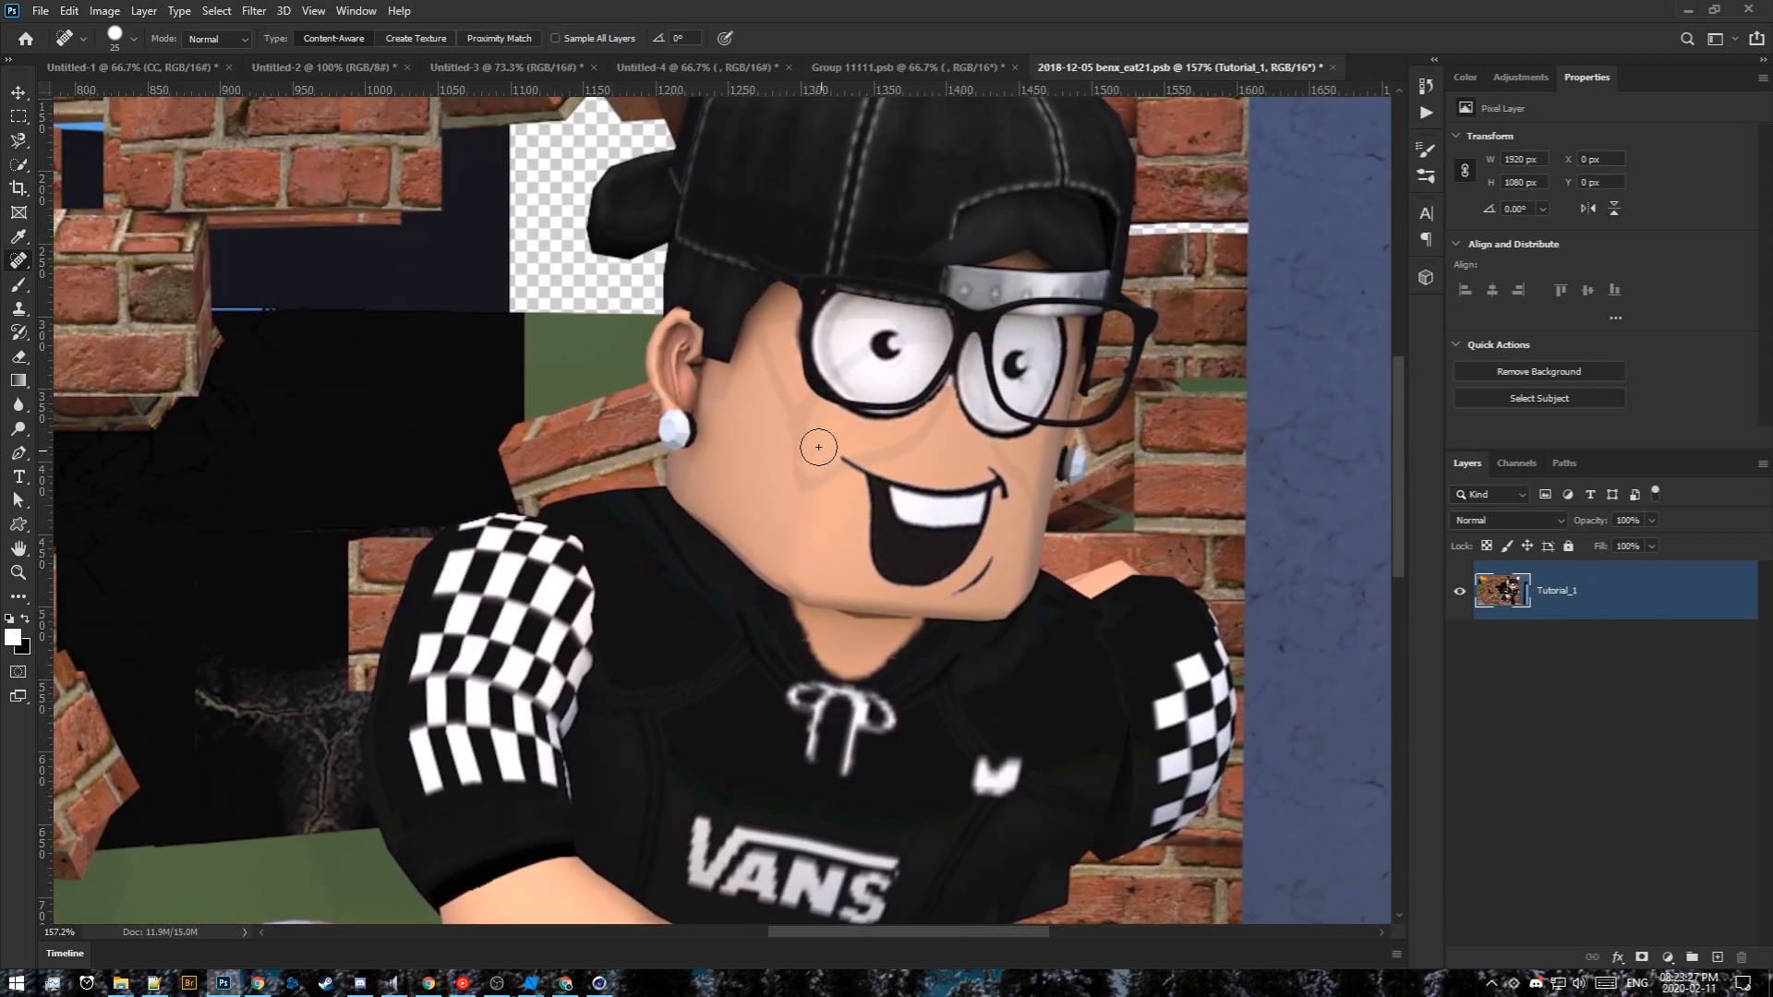
{"action": "scroll", "coordinate": [819, 447], "scroll_direction": "up", "scroll_amount": 5, "text": "alt"}
{"action": "mouse_move", "coordinate": [721, 226]}
{"action": "left_mouse_down"}
{"action": "mouse_move", "coordinate": [746, 354]}
{"action": "mouse_move", "coordinate": [795, 453]}
{"action": "left_mouse_up"}
{"action": "mouse_move", "coordinate": [781, 471]}
{"action": "left_mouse_down"}
{"action": "mouse_move", "coordinate": [813, 545]}
{"action": "mouse_move", "coordinate": [862, 514]}
{"action": "left_mouse_up"}
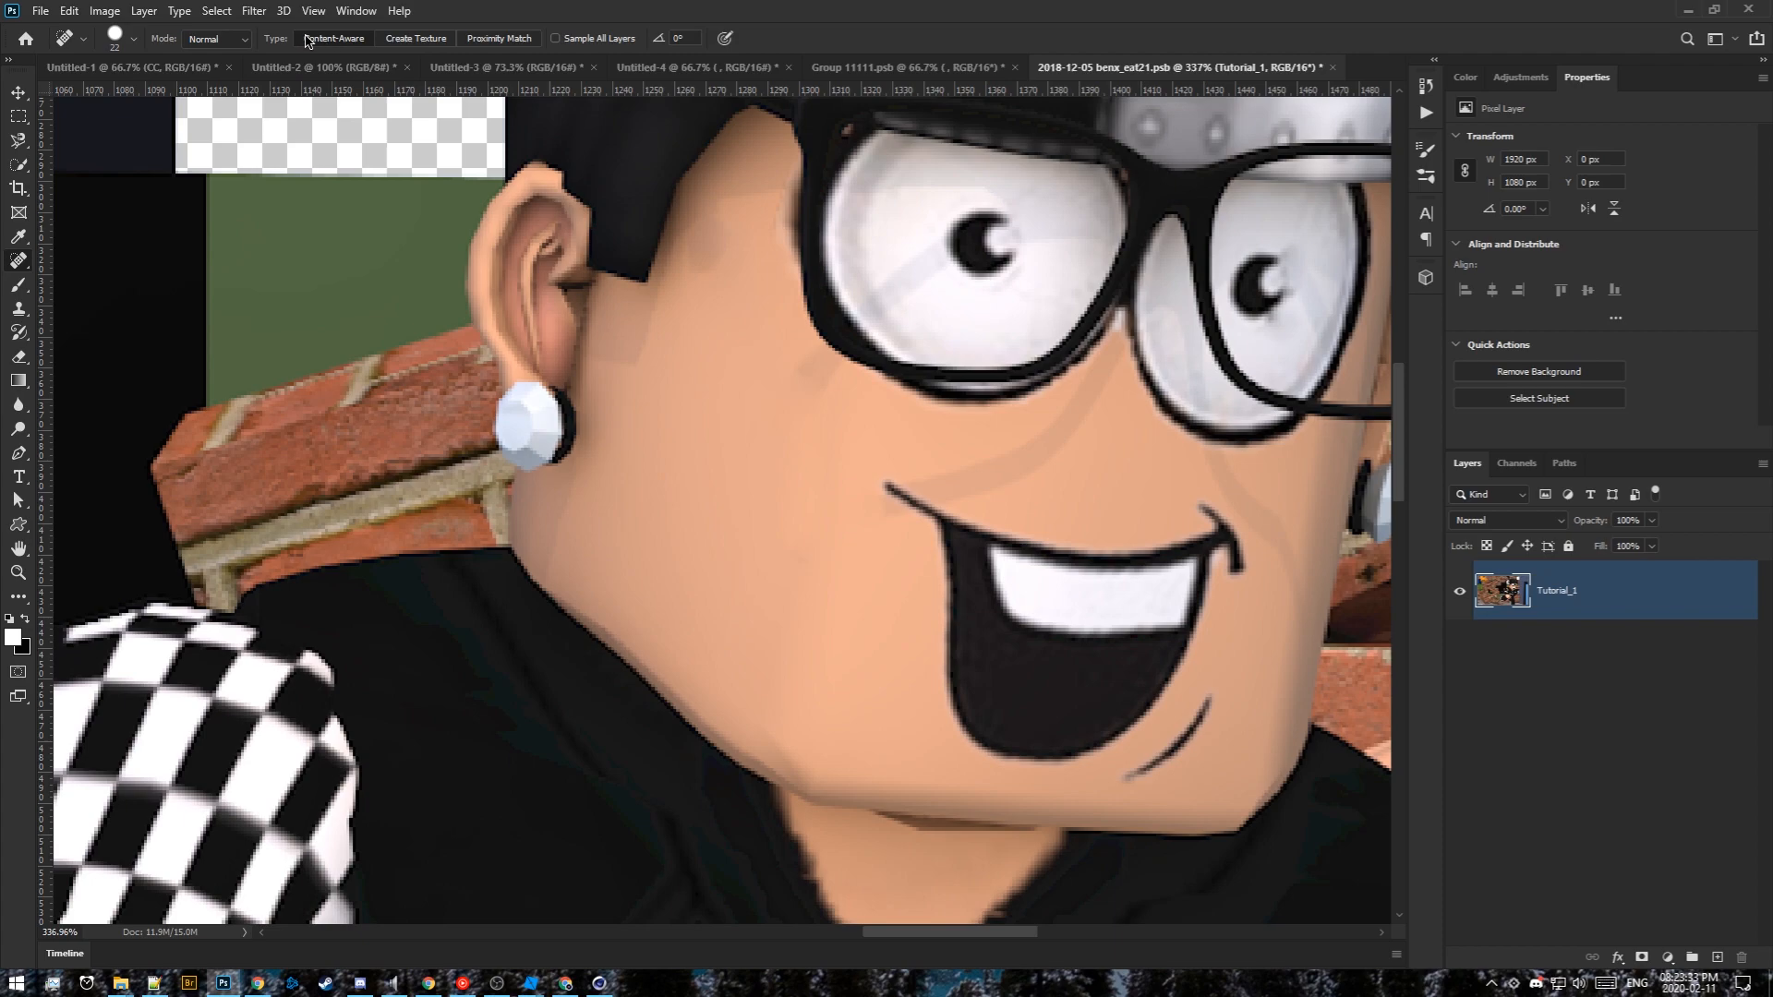
{"action": "left_click_drag", "start_coordinate": [961, 477], "coordinate": [1090, 392]}
{"action": "mouse_move", "coordinate": [1191, 397]}
{"action": "left_mouse_down"}
{"action": "mouse_move", "coordinate": [1010, 554]}
{"action": "mouse_move", "coordinate": [996, 614]}
{"action": "left_mouse_up"}
Outline the pupils of both eyes with the Lasso tool as one combined selection
{"action": "key", "text": "bracketleft"}
{"action": "key", "text": "bracketleft"}
{"action": "key", "text": "bracketleft"}
{"action": "scroll", "coordinate": [940, 448], "scroll_direction": "down", "scroll_amount": 1, "text": "alt"}
{"action": "scroll", "coordinate": [388, 464], "scroll_direction": "up", "scroll_amount": 1, "text": "alt"}
{"action": "scroll", "coordinate": [697, 562], "scroll_direction": "down", "scroll_amount": 2, "text": "alt"}
{"action": "scroll", "coordinate": [718, 541], "scroll_direction": "up", "scroll_amount": 1, "text": "alt"}
{"action": "scroll", "coordinate": [719, 542], "scroll_direction": "up", "scroll_amount": 2, "text": "alt"}
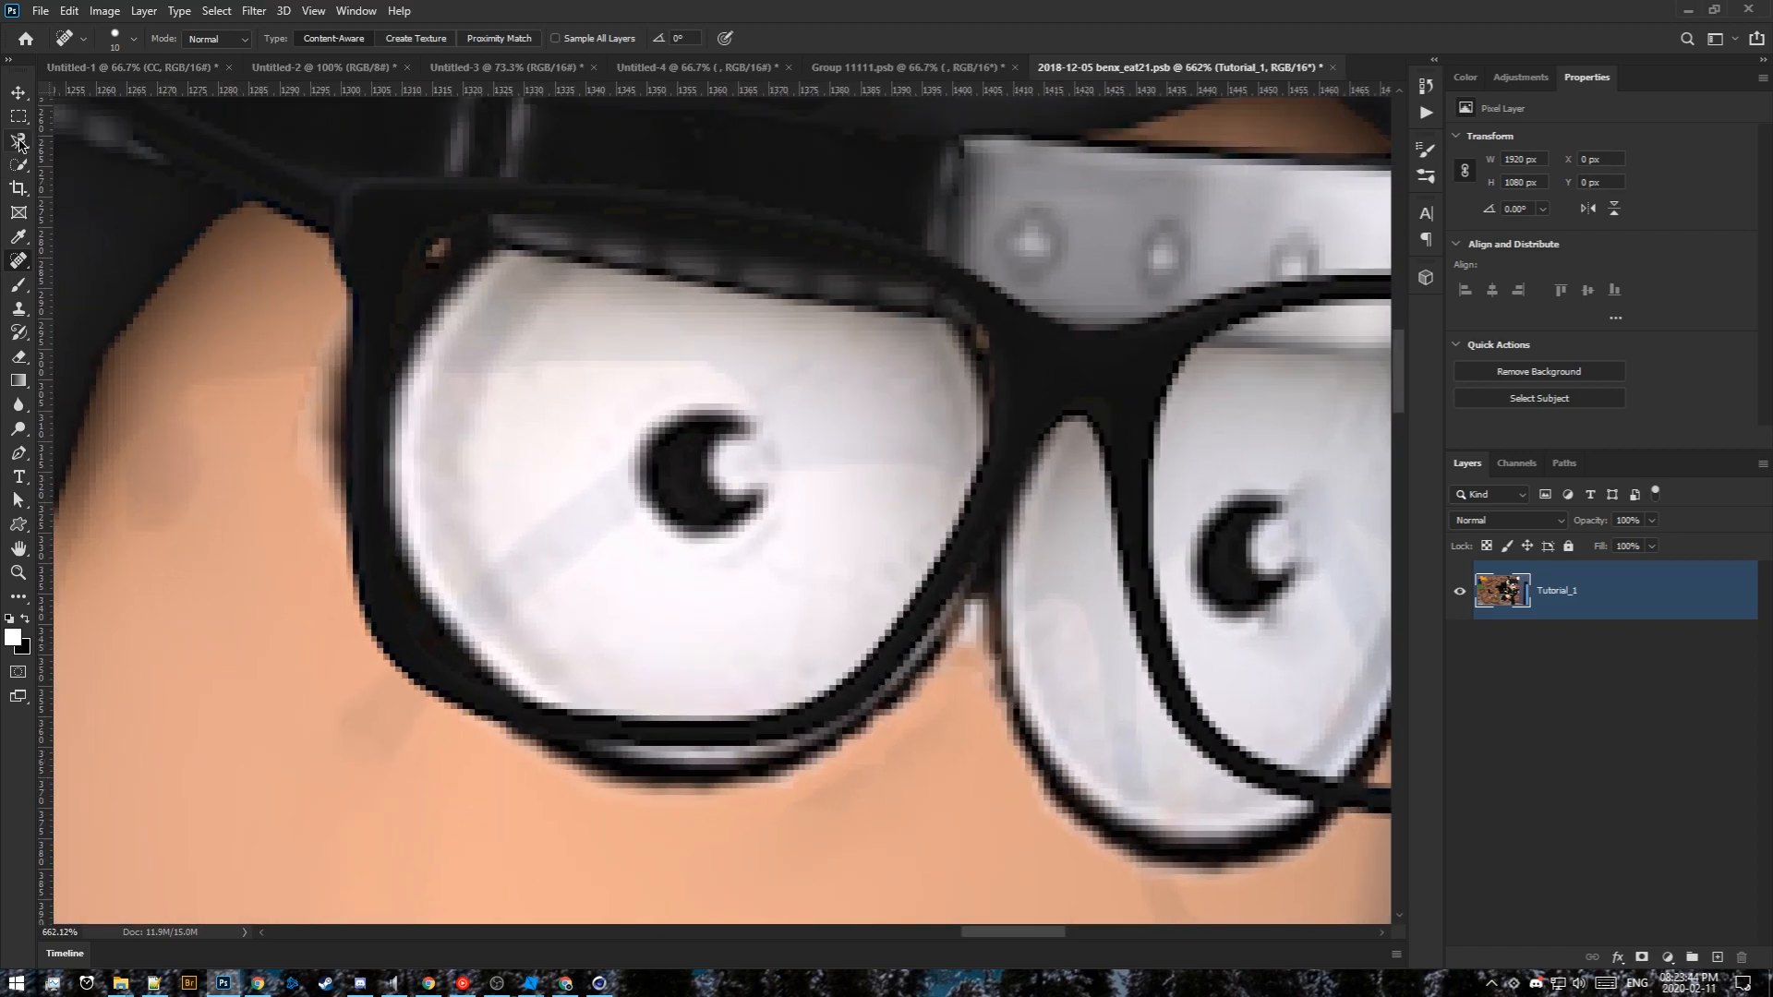
{"action": "left_click_drag", "start_coordinate": [19, 144], "coordinate": [72, 147]}
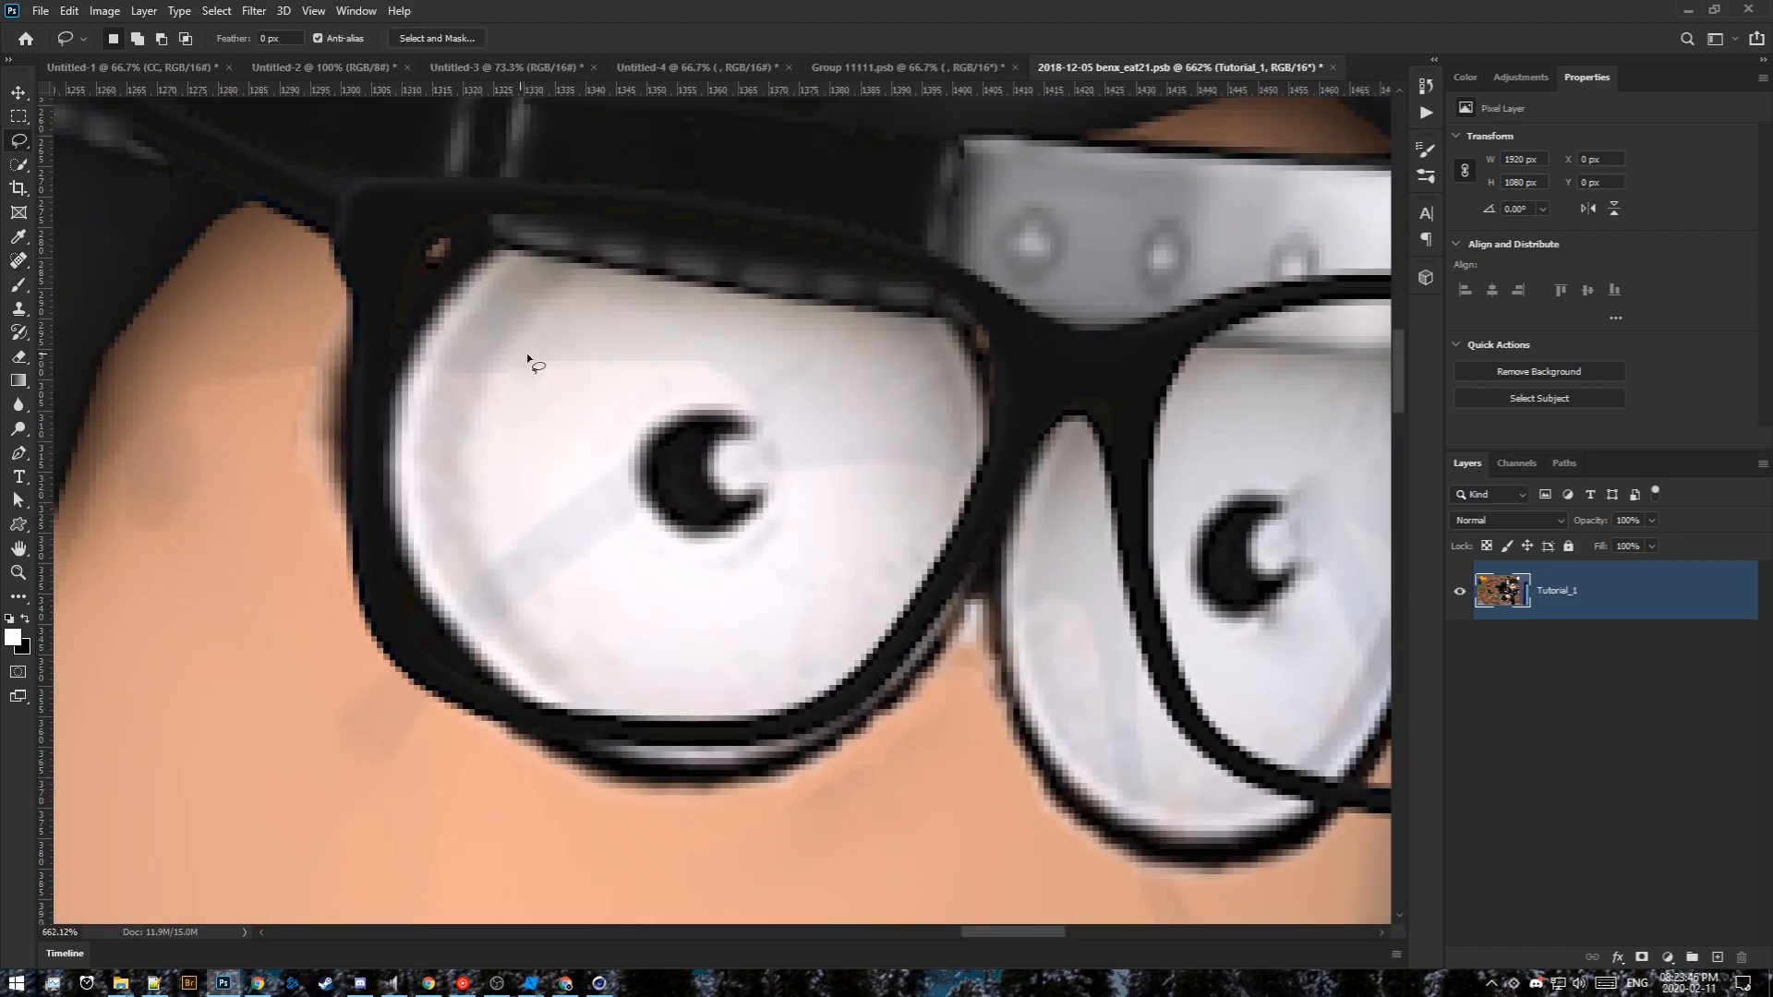
{"action": "scroll", "coordinate": [720, 426], "scroll_direction": "up", "scroll_amount": 1, "text": "alt"}
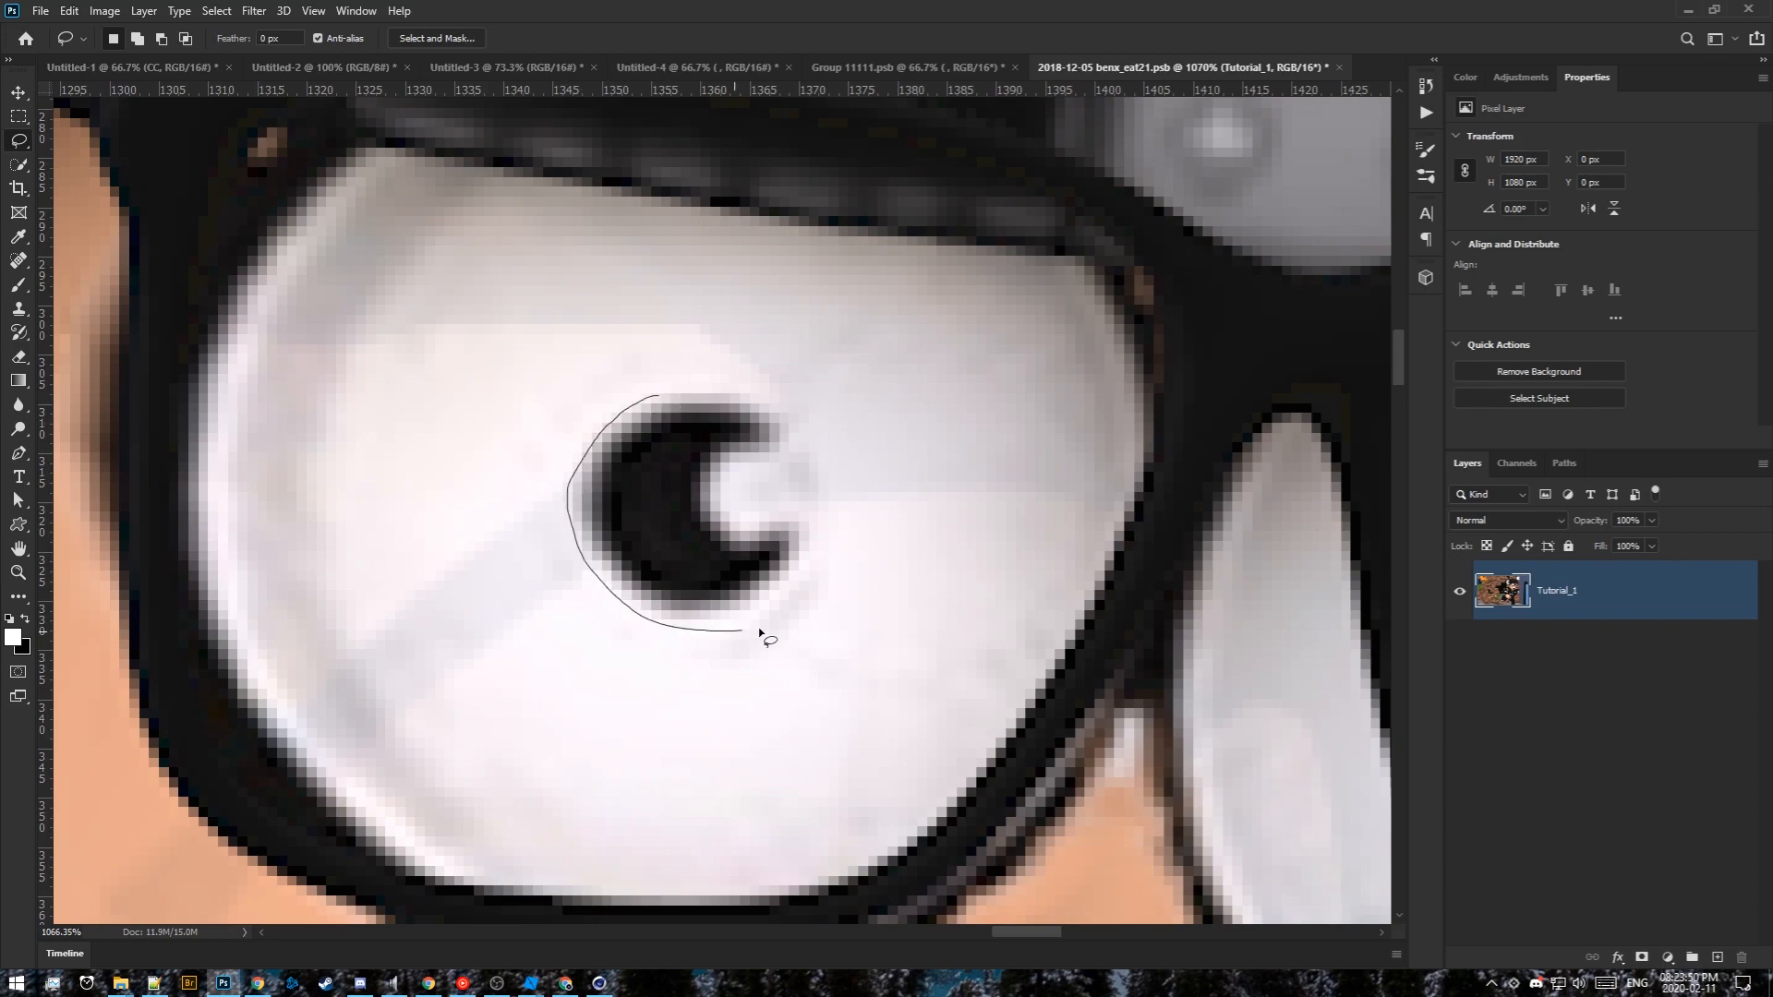
{"action": "left_click_drag", "start_coordinate": [760, 630], "coordinate": [814, 462]}
{"action": "left_click_drag", "start_coordinate": [685, 396], "coordinate": [691, 397]}
{"action": "left_click_drag", "start_coordinate": [689, 443], "coordinate": [1025, 443]}
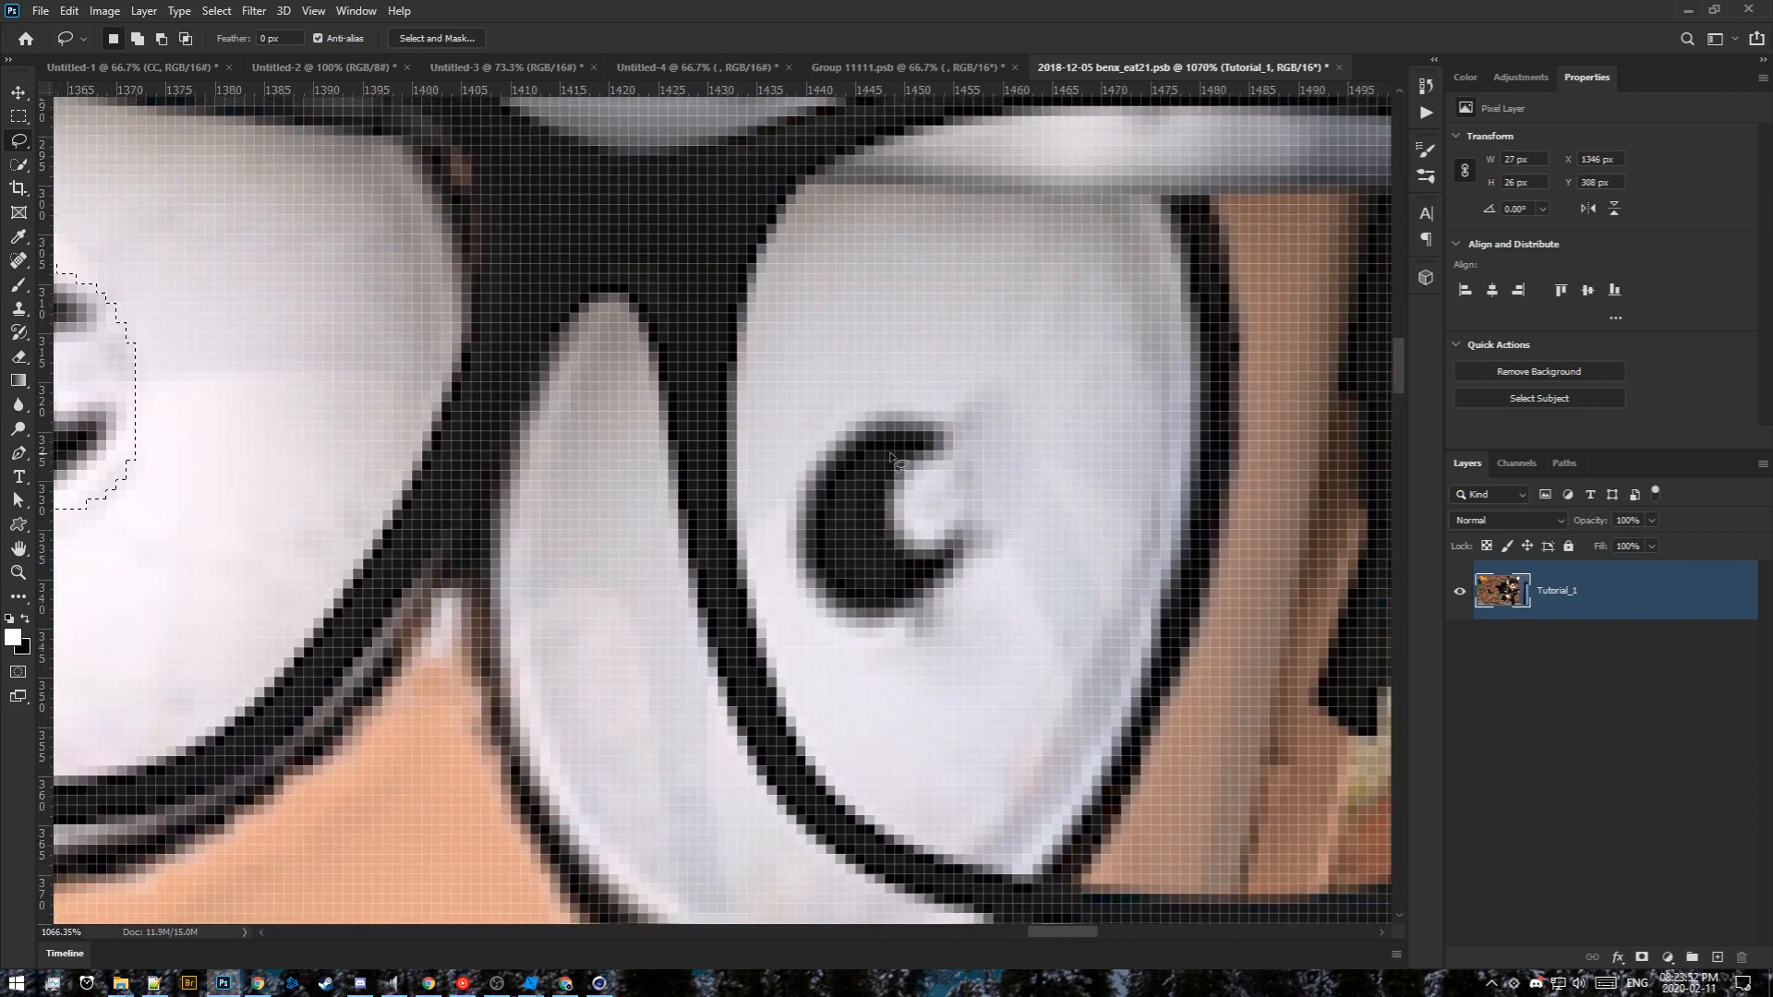
{"action": "left_click_drag", "start_coordinate": [861, 414], "coordinate": [798, 485]}
{"action": "mouse_move", "coordinate": [811, 605]}
{"action": "left_mouse_down"}
{"action": "mouse_move", "coordinate": [975, 596]}
{"action": "mouse_move", "coordinate": [956, 425]}
{"action": "mouse_move", "coordinate": [863, 414]}
{"action": "left_mouse_up"}
{"action": "scroll", "coordinate": [711, 536], "scroll_direction": "down", "scroll_amount": 1, "text": "alt"}
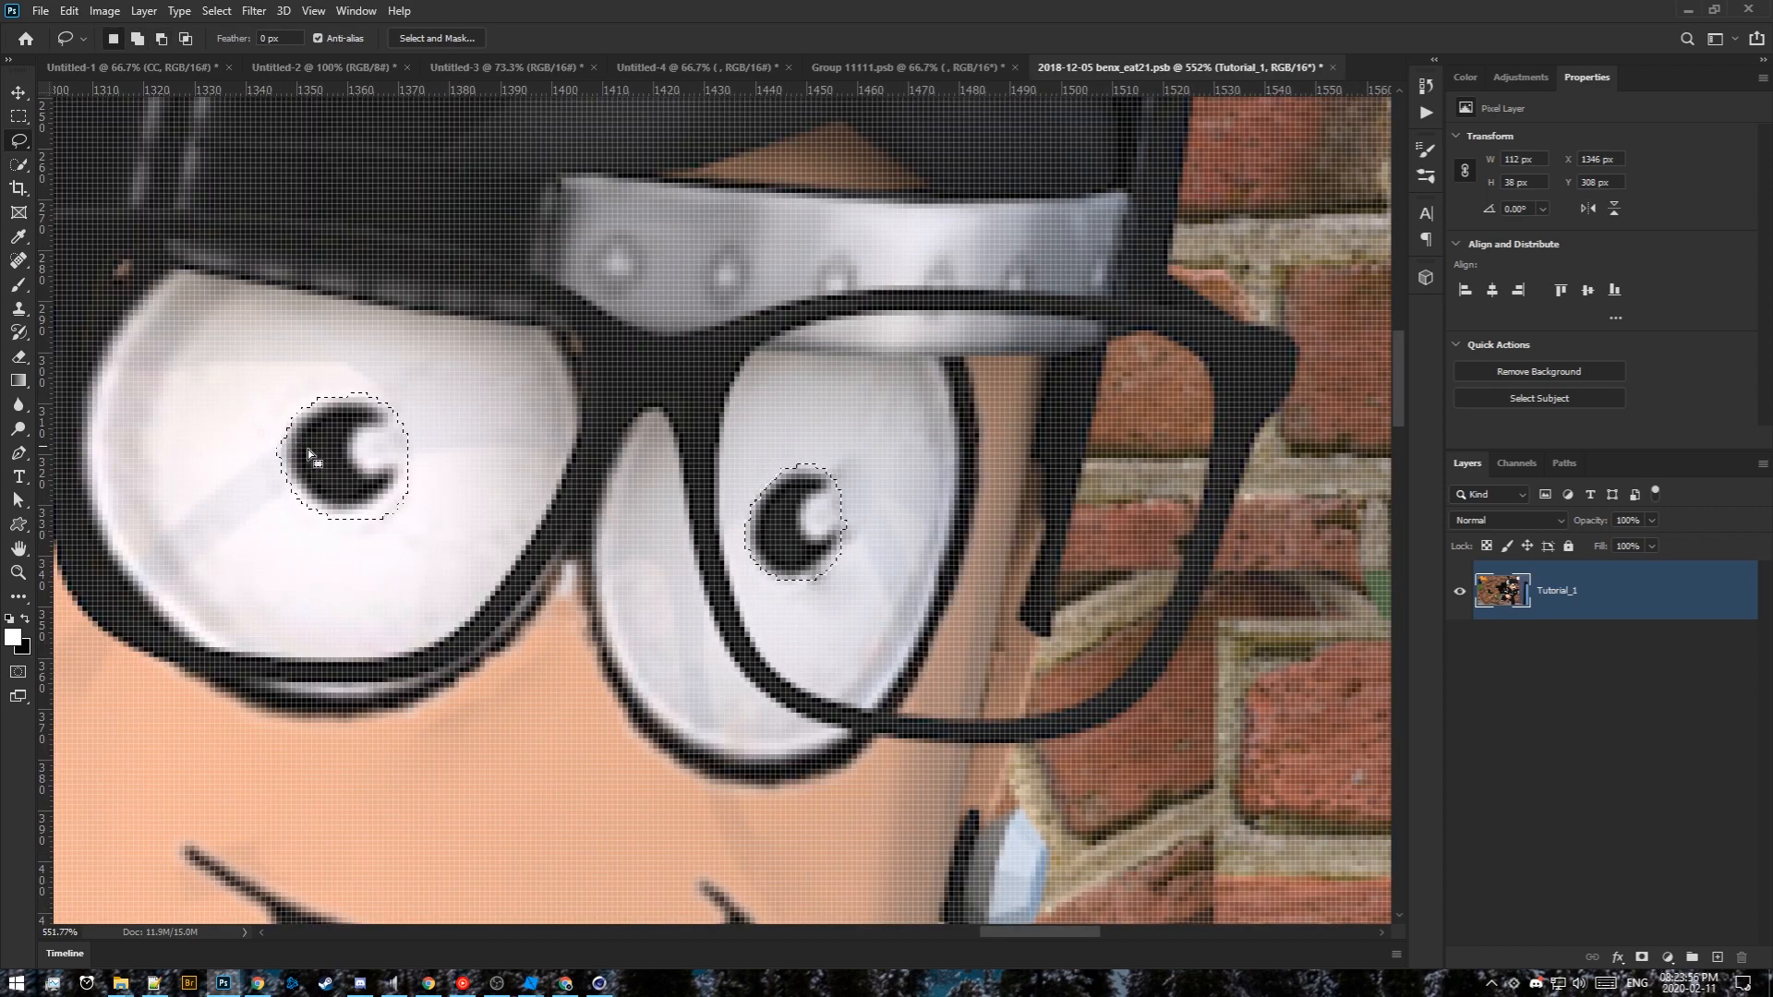
{"action": "mouse_move", "coordinate": [492, 412]}
{"action": "left_mouse_down", "text": "shift"}
{"action": "mouse_move", "coordinate": [471, 444]}
{"action": "mouse_move", "coordinate": [510, 418]}
{"action": "left_mouse_up", "text": "shift"}
{"action": "key", "text": "ctrl+z"}
{"action": "key", "text": "ctrl+j"}
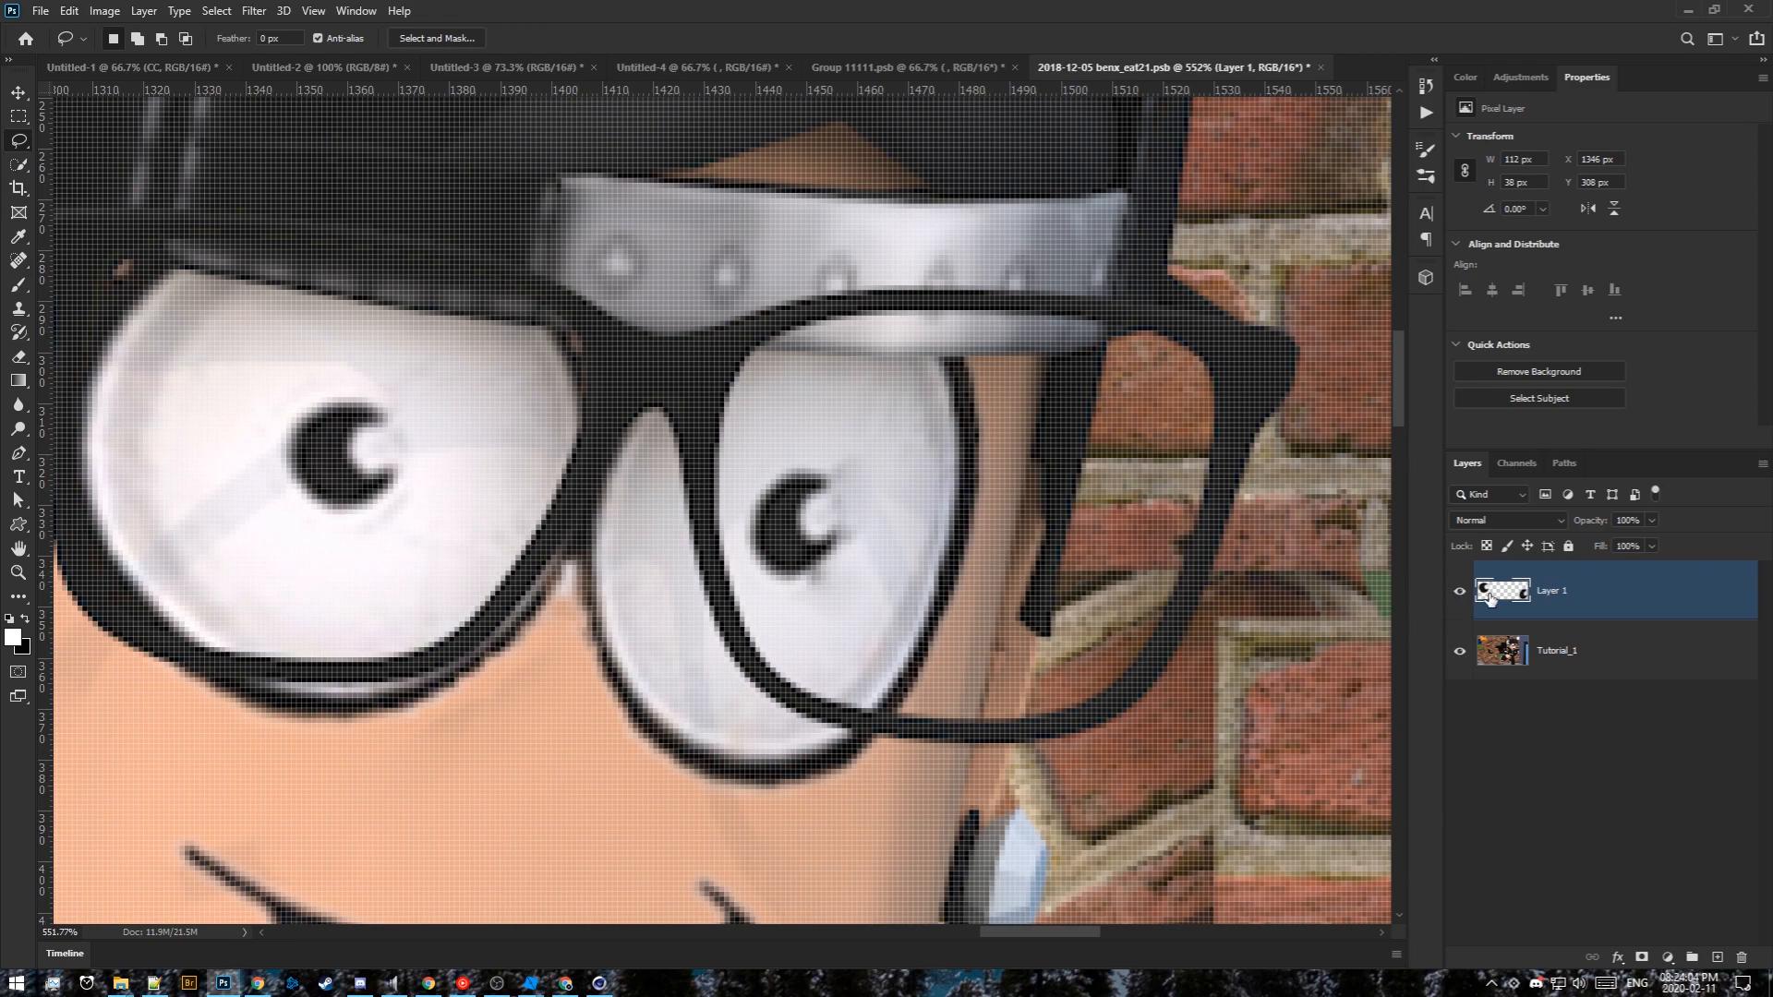
{"action": "key", "text": "v"}
{"action": "left_click_drag", "start_coordinate": [831, 518], "coordinate": [835, 513]}
{"action": "key", "text": "ctrl+z"}
{"action": "key", "text": "ctrl+z"}
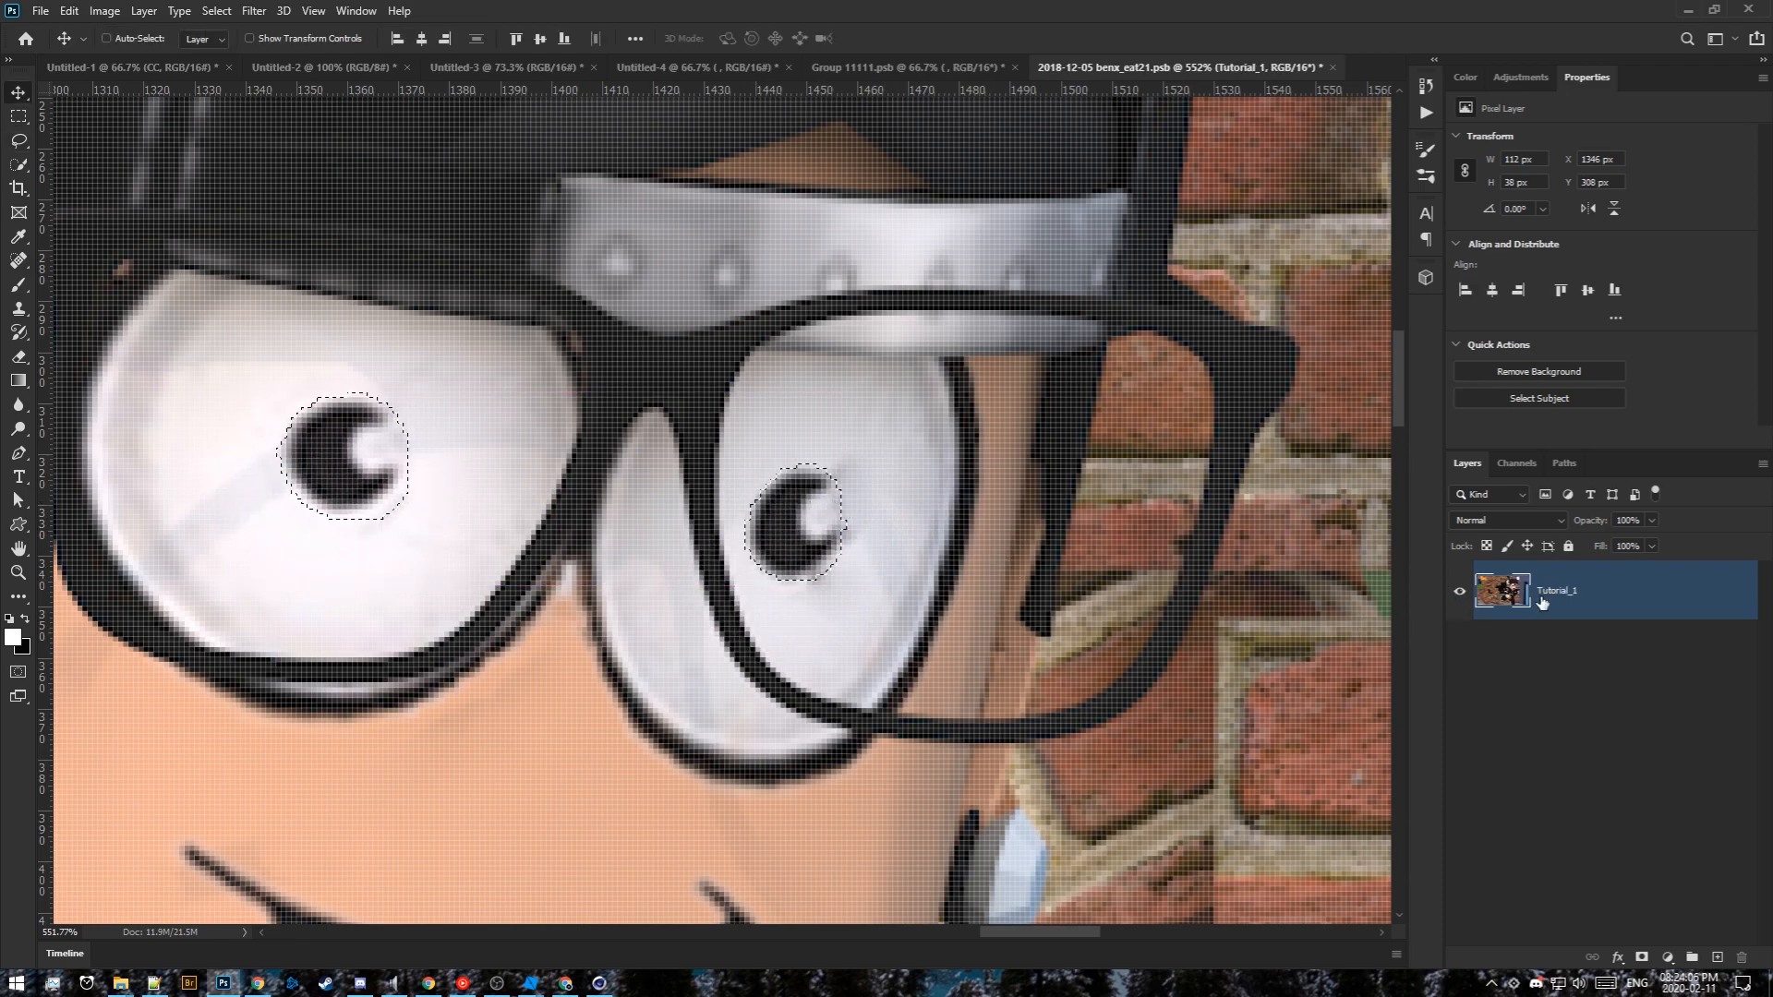
Copy the selected pupils from Tutorial_1 to a new layer, hide that copy and return to the Tutorial_1 layer
{"action": "key", "text": "ctrl+j"}
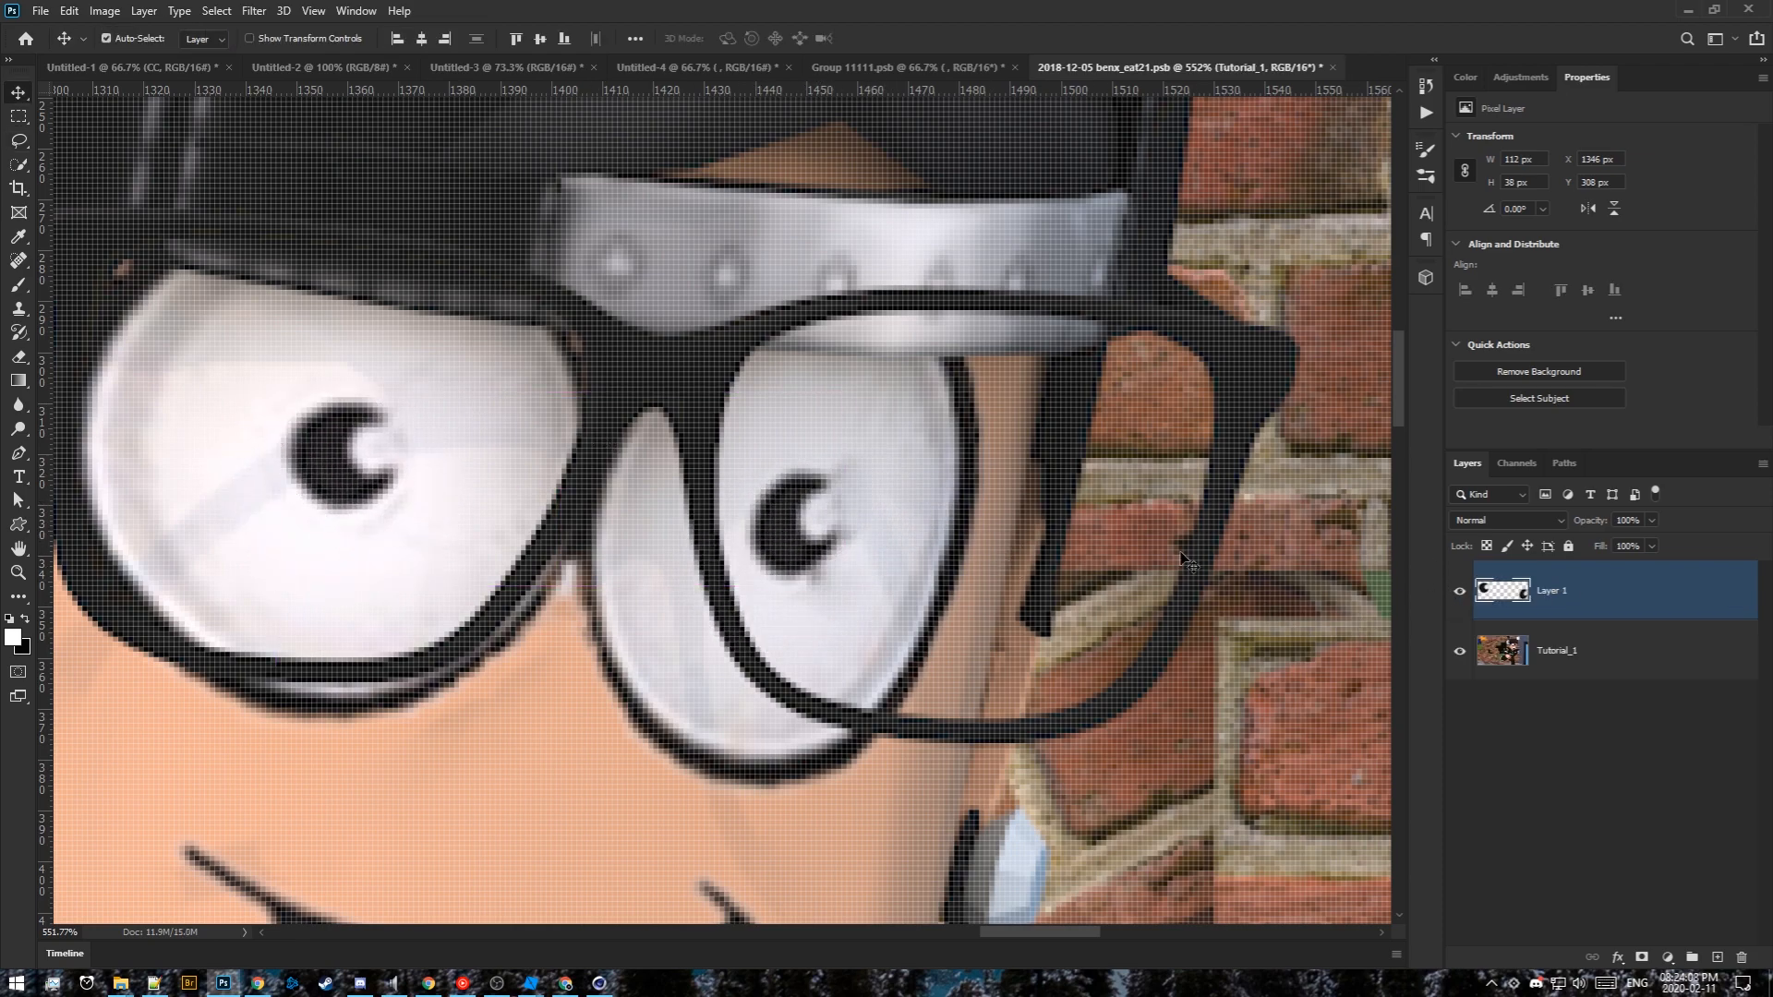
{"action": "left_click", "coordinate": [1460, 601]}
{"action": "left_click", "coordinate": [1582, 659]}
Heal the original pupils and streaks out of both eye whites on Tutorial_1, and show the copied pupils layer again
{"action": "key", "text": "j"}
{"action": "scroll", "coordinate": [902, 514], "scroll_direction": "up", "scroll_amount": 2, "text": "alt"}
{"action": "mouse_move", "coordinate": [776, 439]}
{"action": "left_mouse_down"}
{"action": "mouse_move", "coordinate": [736, 526]}
{"action": "mouse_move", "coordinate": [831, 456]}
{"action": "mouse_move", "coordinate": [791, 514]}
{"action": "mouse_move", "coordinate": [867, 518]}
{"action": "left_mouse_up"}
{"action": "left_click_drag", "start_coordinate": [687, 512], "coordinate": [998, 554]}
{"action": "left_click_drag", "start_coordinate": [1180, 476], "coordinate": [1182, 510]}
{"action": "mouse_move", "coordinate": [338, 424]}
{"action": "left_mouse_down"}
{"action": "mouse_move", "coordinate": [341, 504]}
{"action": "mouse_move", "coordinate": [355, 462]}
{"action": "mouse_move", "coordinate": [277, 572]}
{"action": "left_mouse_up"}
{"action": "scroll", "coordinate": [381, 498], "scroll_direction": "down", "scroll_amount": 3, "text": "alt"}
{"action": "key", "text": "v"}
{"action": "left_click", "coordinate": [1460, 592]}
{"action": "left_click", "coordinate": [1552, 591]}
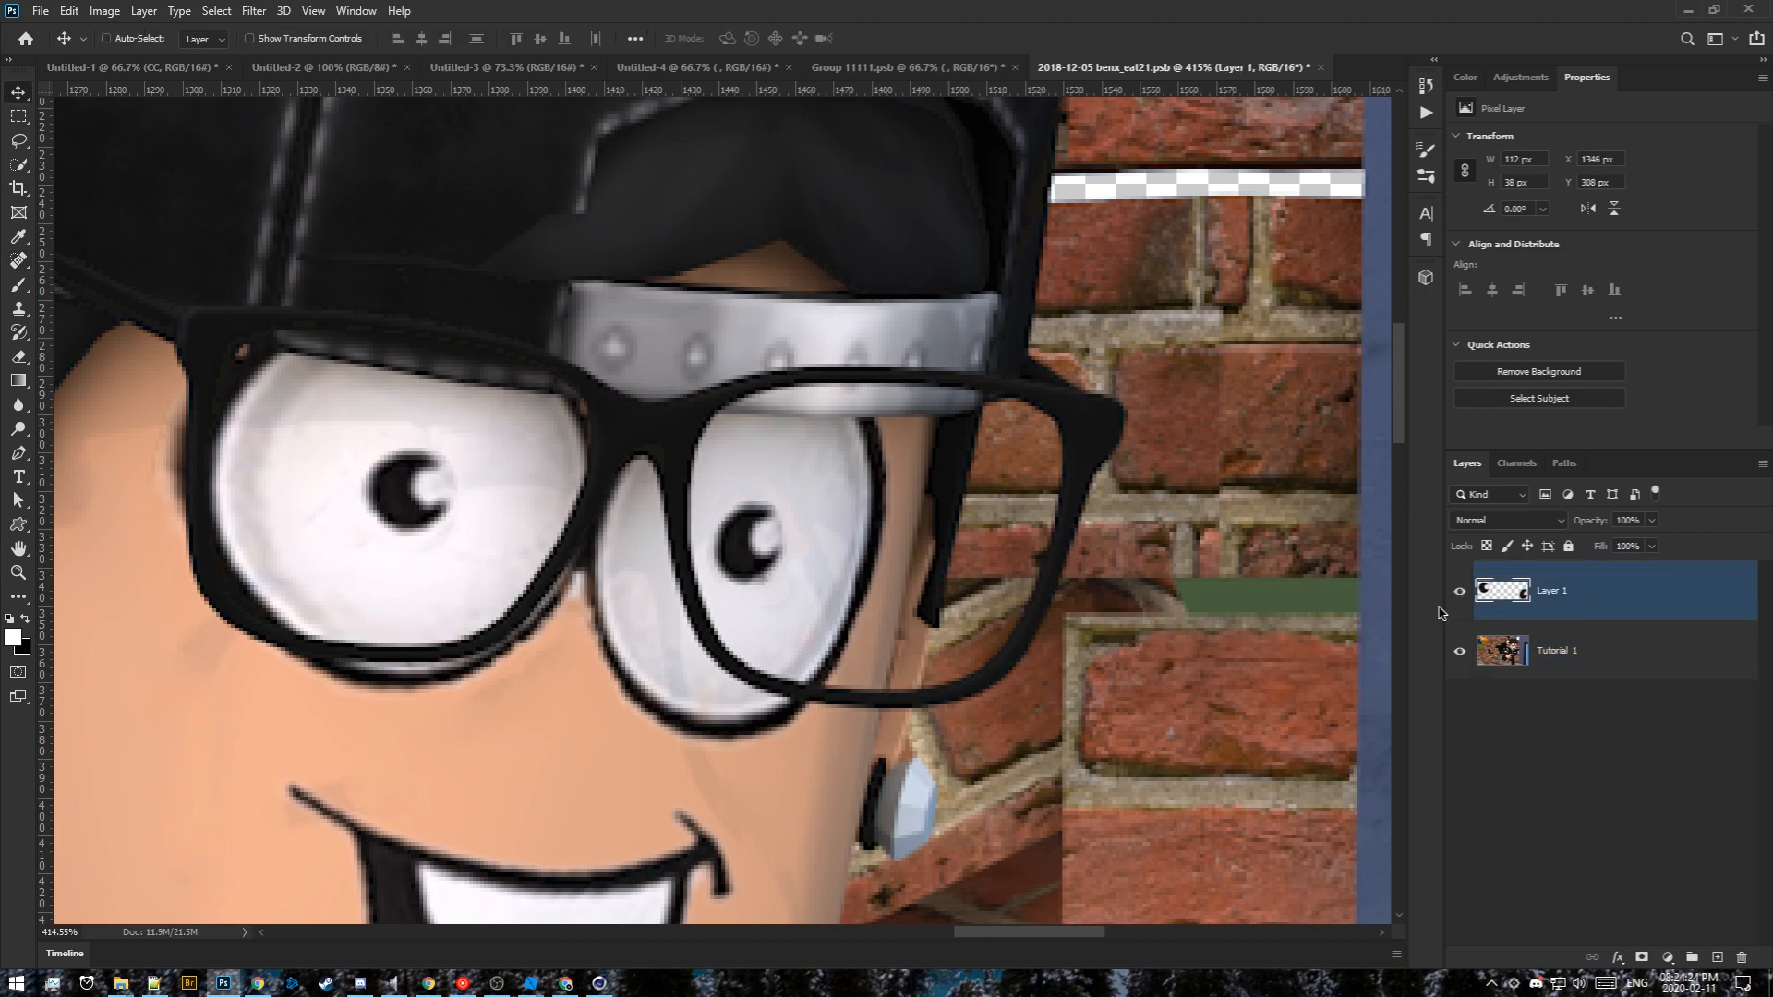
Move the copied pupils toward the lower left of the eyes, to about X 1318 px and Y 315 px
{"action": "scroll", "coordinate": [738, 591], "scroll_direction": "down", "scroll_amount": 4, "text": "alt"}
{"action": "scroll", "coordinate": [640, 612], "scroll_direction": "up", "scroll_amount": 5, "text": "alt"}
{"action": "left_click_drag", "start_coordinate": [925, 529], "coordinate": [829, 506]}
{"action": "scroll", "coordinate": [830, 506], "scroll_direction": "down", "scroll_amount": 8, "text": "alt"}
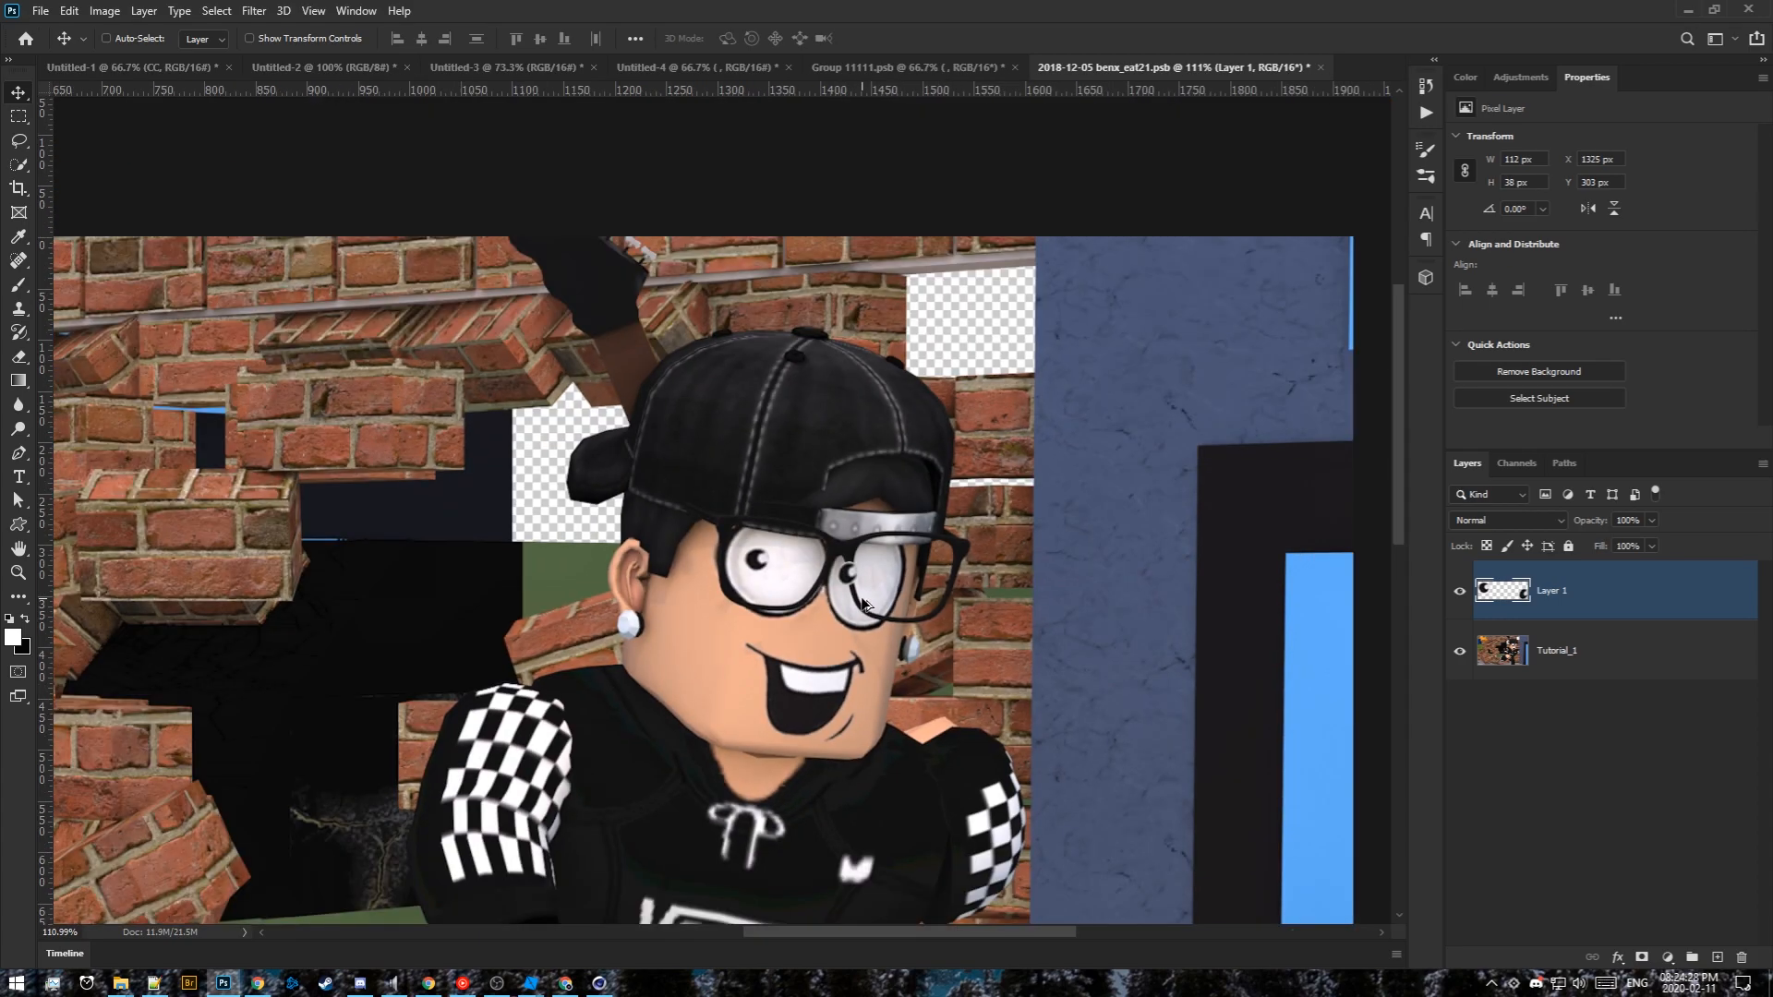
{"action": "scroll", "coordinate": [1055, 369], "scroll_direction": "up", "scroll_amount": 5, "text": "alt"}
{"action": "left_click_drag", "start_coordinate": [954, 317], "coordinate": [950, 305]}
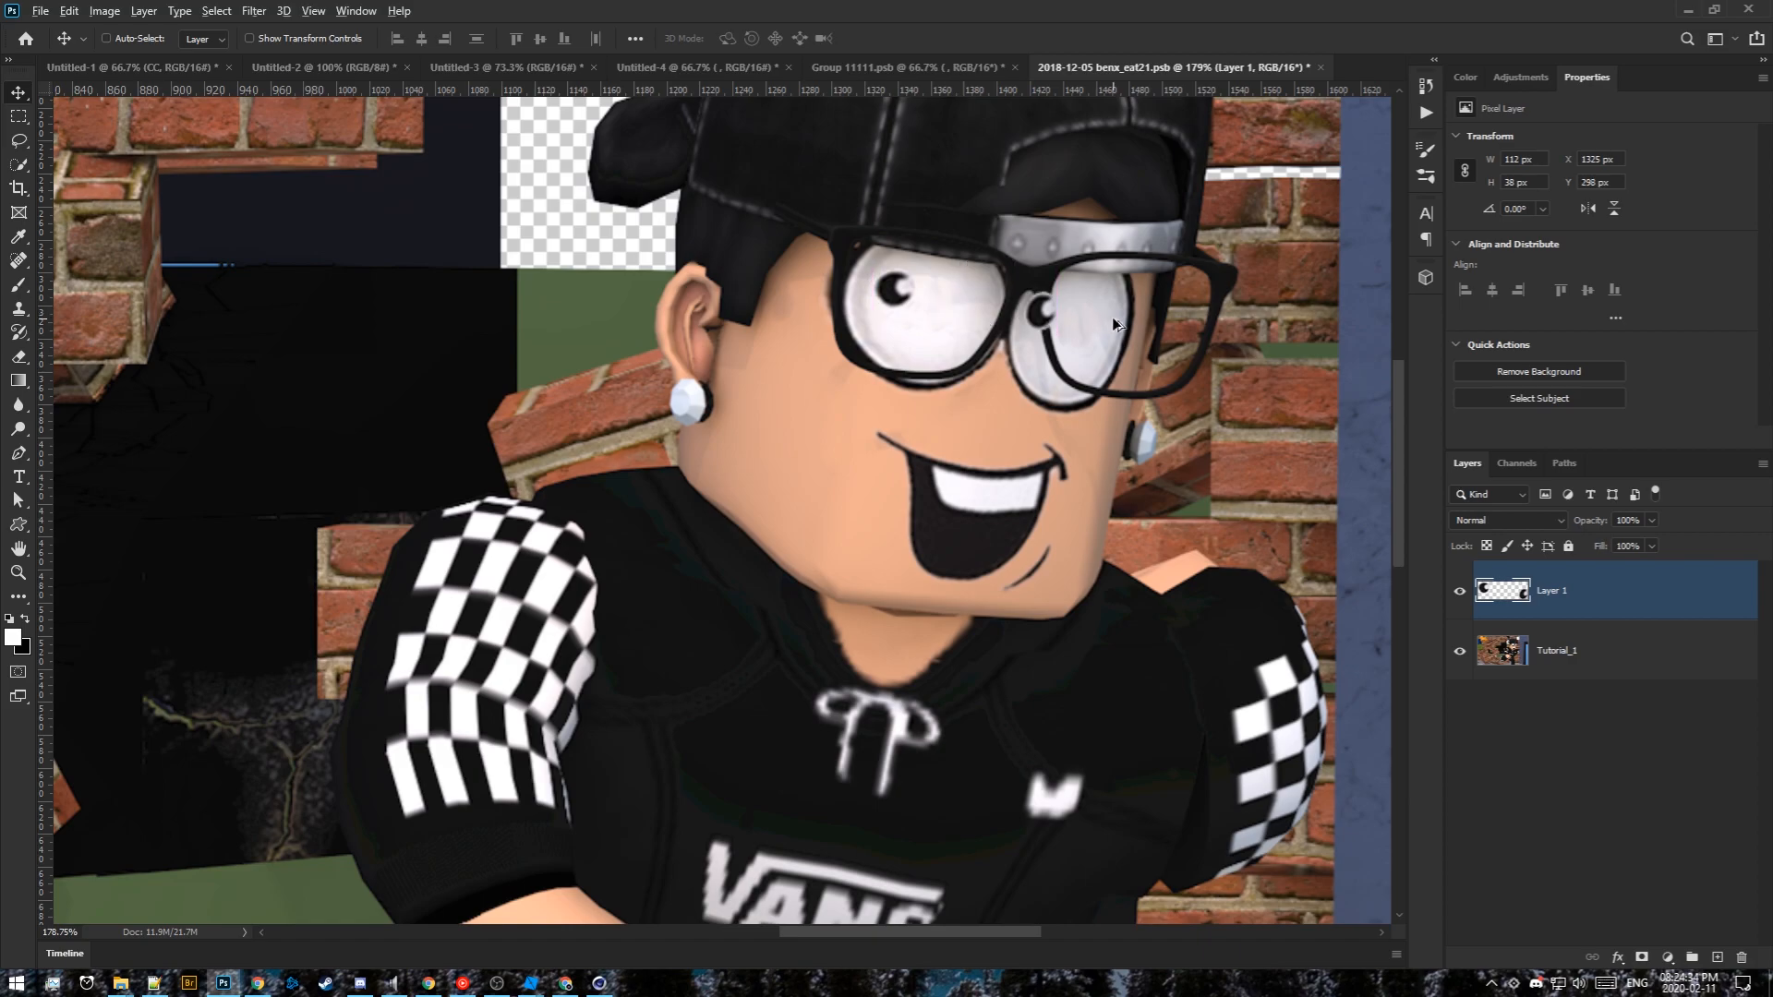
{"action": "scroll", "coordinate": [1117, 324], "scroll_direction": "up", "scroll_amount": 3, "text": "alt"}
{"action": "scroll", "coordinate": [1102, 340], "scroll_direction": "down", "scroll_amount": 5, "text": "alt"}
{"action": "scroll", "coordinate": [808, 434], "scroll_direction": "up", "scroll_amount": 5, "text": "alt"}
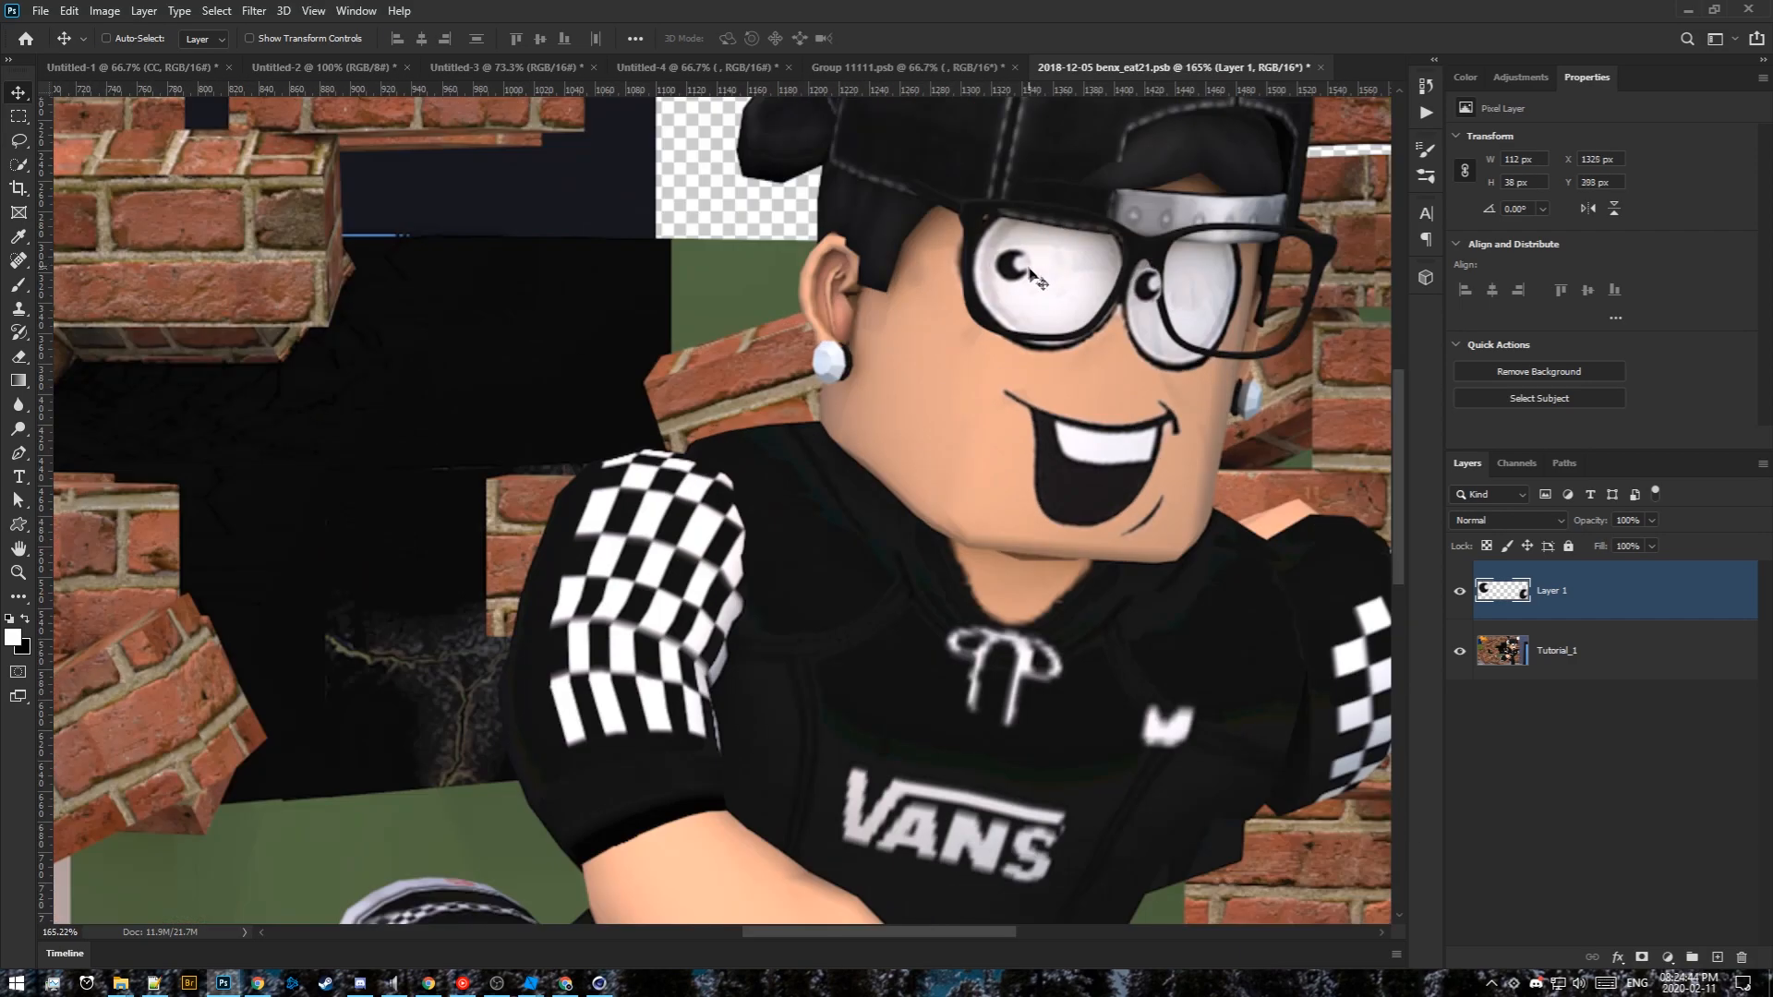
{"action": "left_click_drag", "start_coordinate": [636, 340], "coordinate": [621, 379]}
{"action": "scroll", "coordinate": [621, 378], "scroll_direction": "down", "scroll_amount": 3, "text": "alt"}
{"action": "scroll", "coordinate": [886, 337], "scroll_direction": "up", "scroll_amount": 5, "text": "alt"}
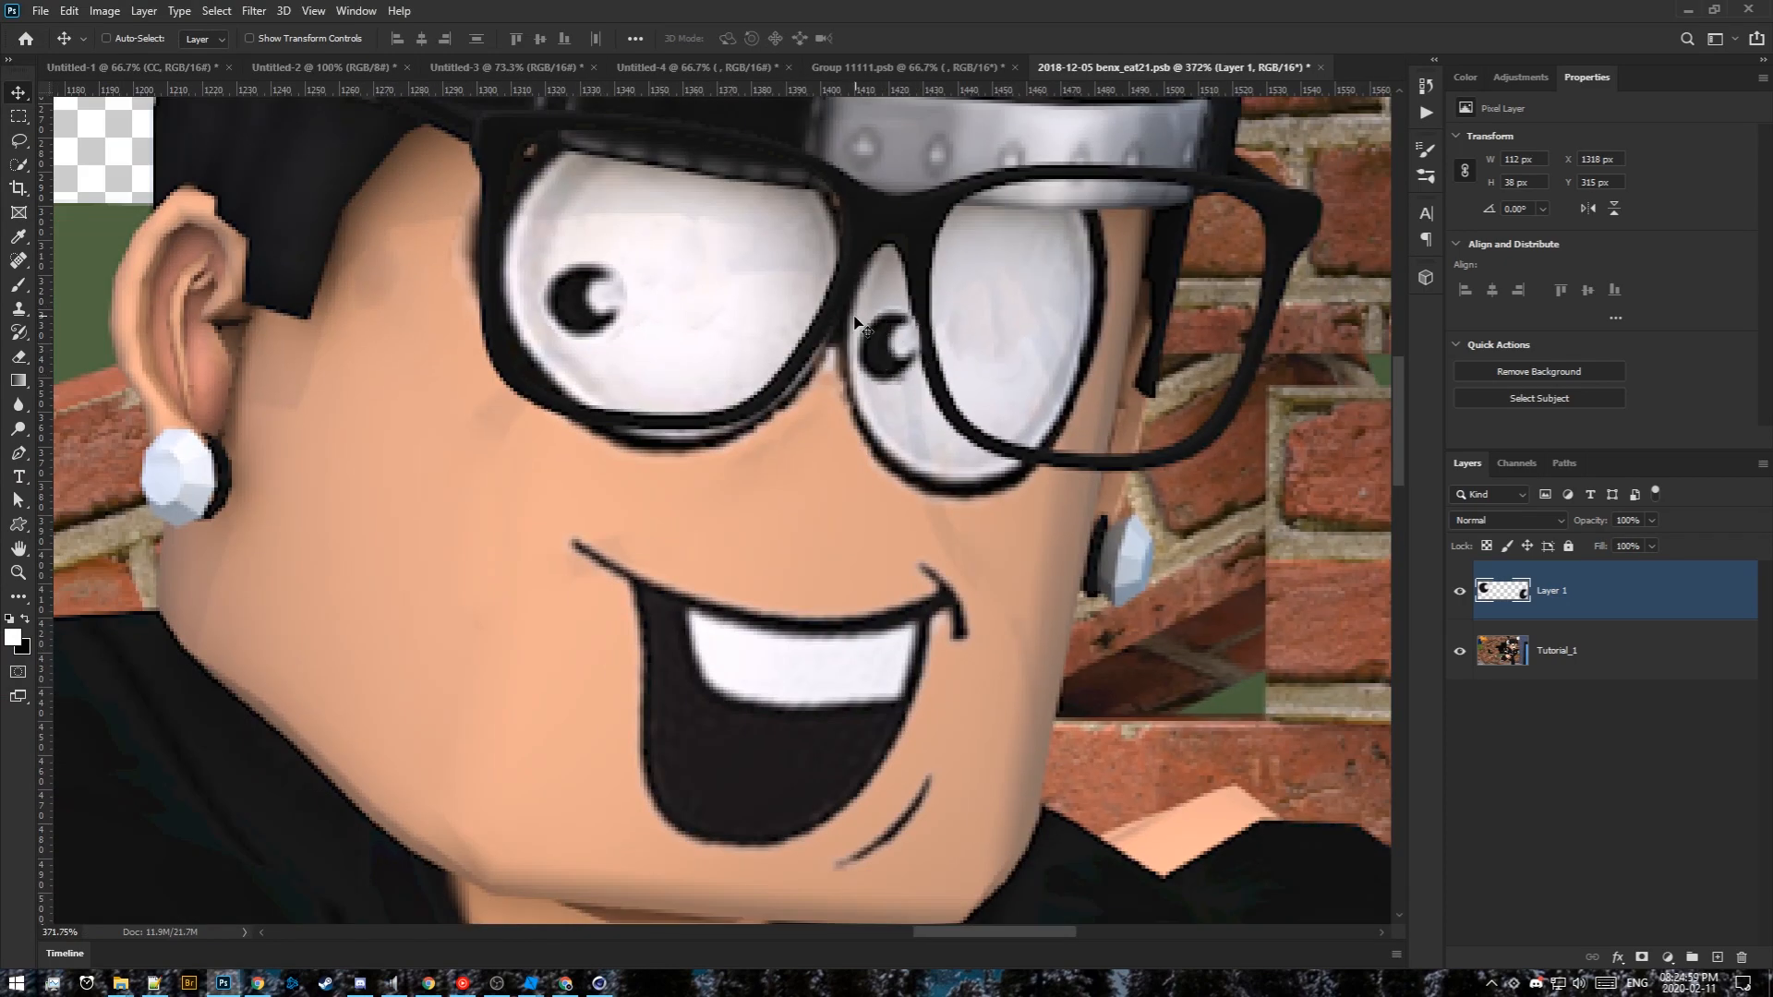
Add a layer mask to the pupils layer and set up a small Brush with black as the foreground colour
{"action": "left_click", "coordinate": [1643, 963]}
{"action": "key", "text": "b"}
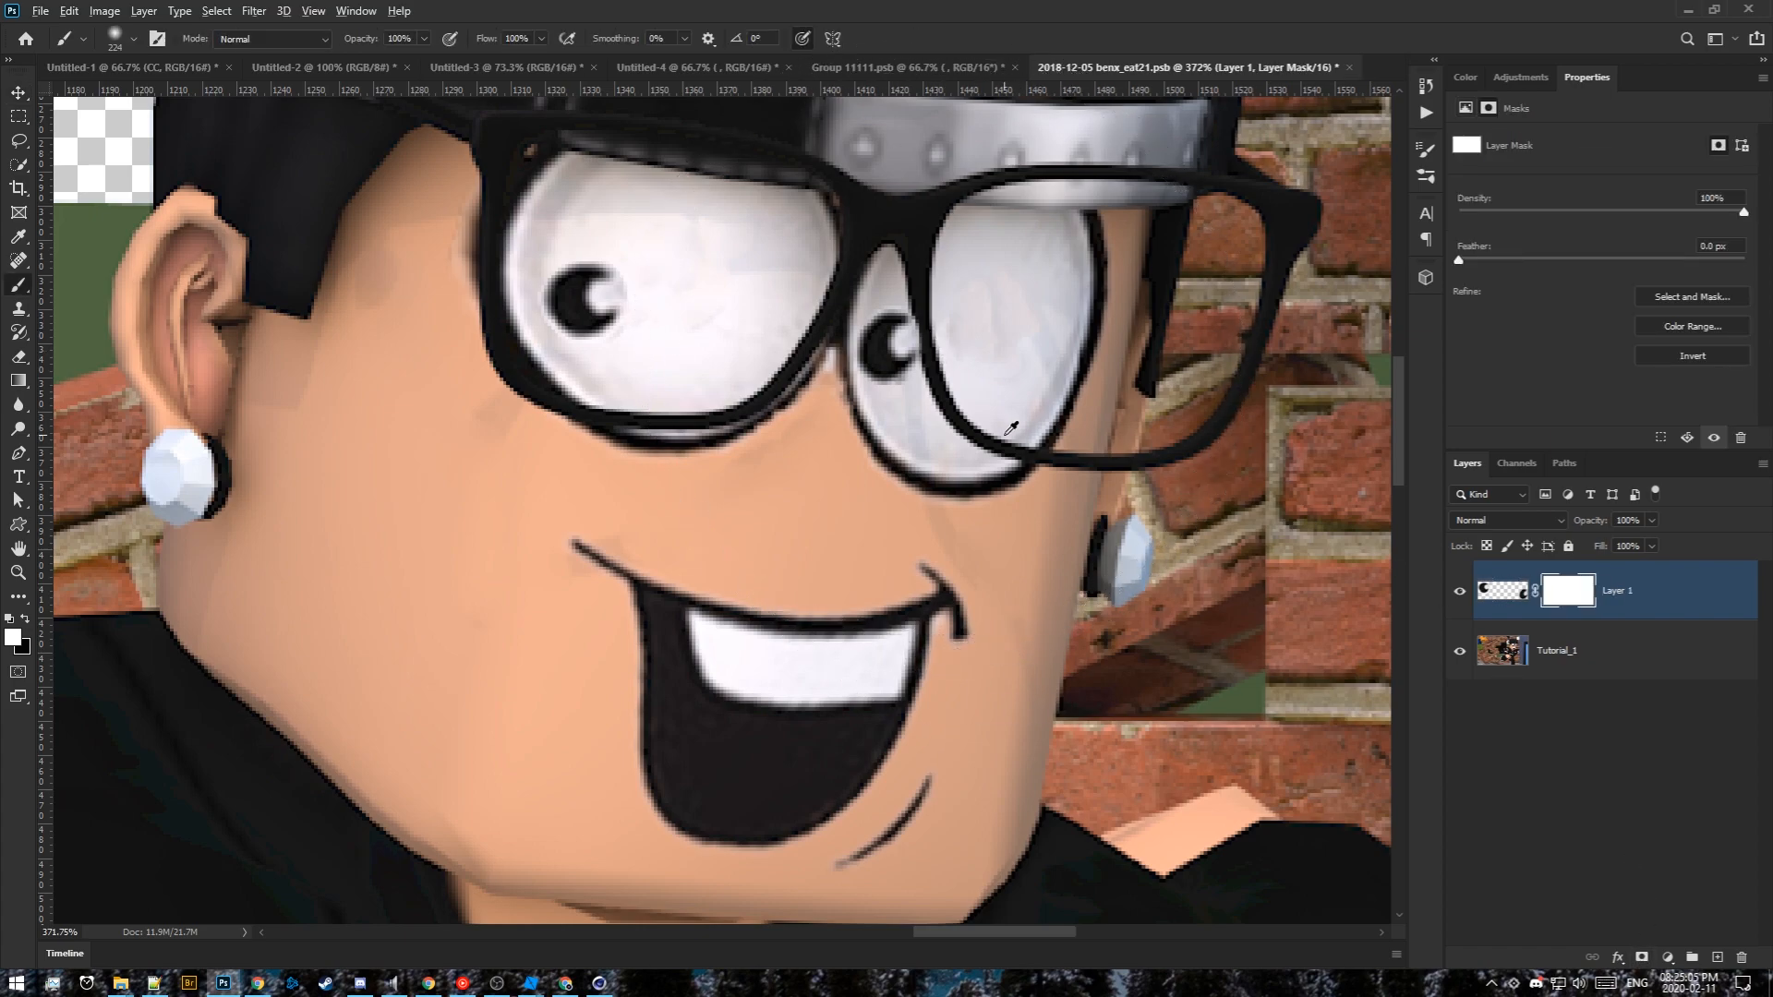
{"action": "mouse_move", "coordinate": [739, 415]}
{"action": "right_mouse_down", "text": "alt"}
{"action": "mouse_move", "coordinate": [681, 428]}
{"action": "mouse_move", "coordinate": [585, 404]}
{"action": "mouse_move", "coordinate": [610, 504]}
{"action": "mouse_move", "coordinate": [554, 522]}
{"action": "right_mouse_up", "text": "alt"}
{"action": "right_click", "coordinate": [20, 286]}
{"action": "left_click", "coordinate": [65, 288]}
{"action": "right_click_drag", "start_coordinate": [718, 477], "coordinate": [728, 559], "text": "alt"}
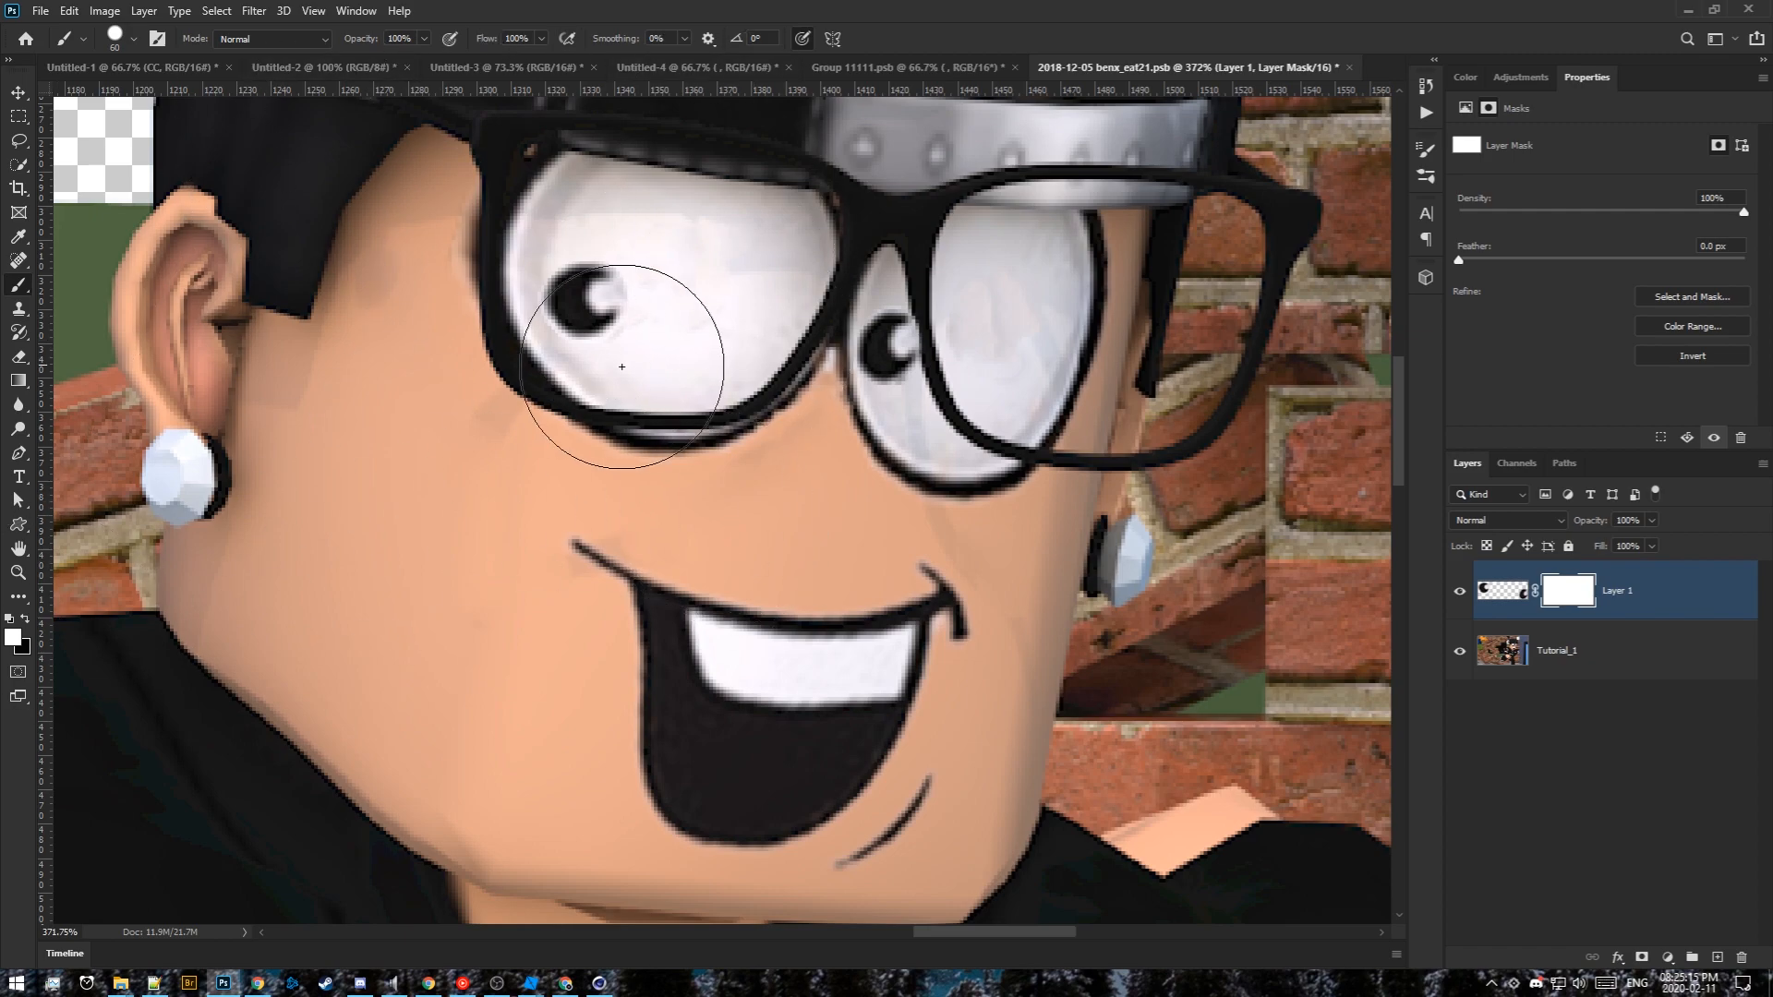
{"action": "right_click", "coordinate": [627, 368]}
{"action": "left_click_drag", "start_coordinate": [99, 392], "coordinate": [77, 392]}
{"action": "right_click_drag", "start_coordinate": [911, 473], "coordinate": [848, 480], "text": "alt"}
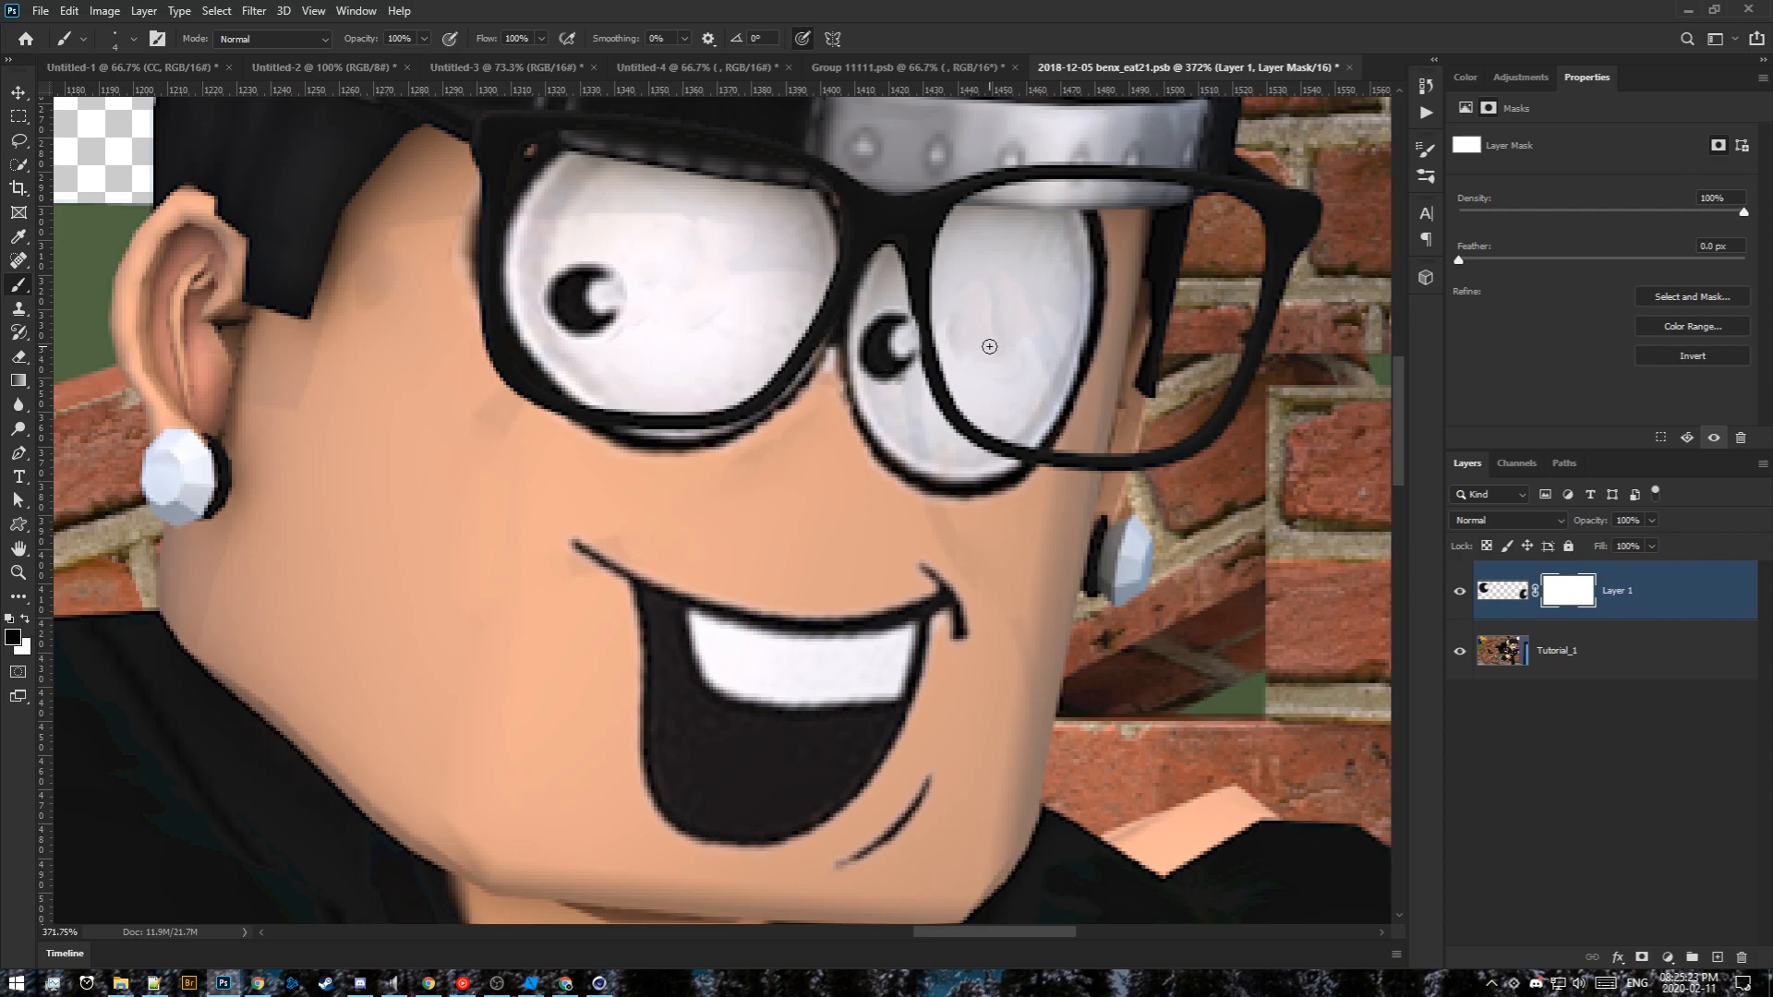
{"action": "scroll", "coordinate": [982, 341], "scroll_direction": "up", "scroll_amount": 4, "text": "alt"}
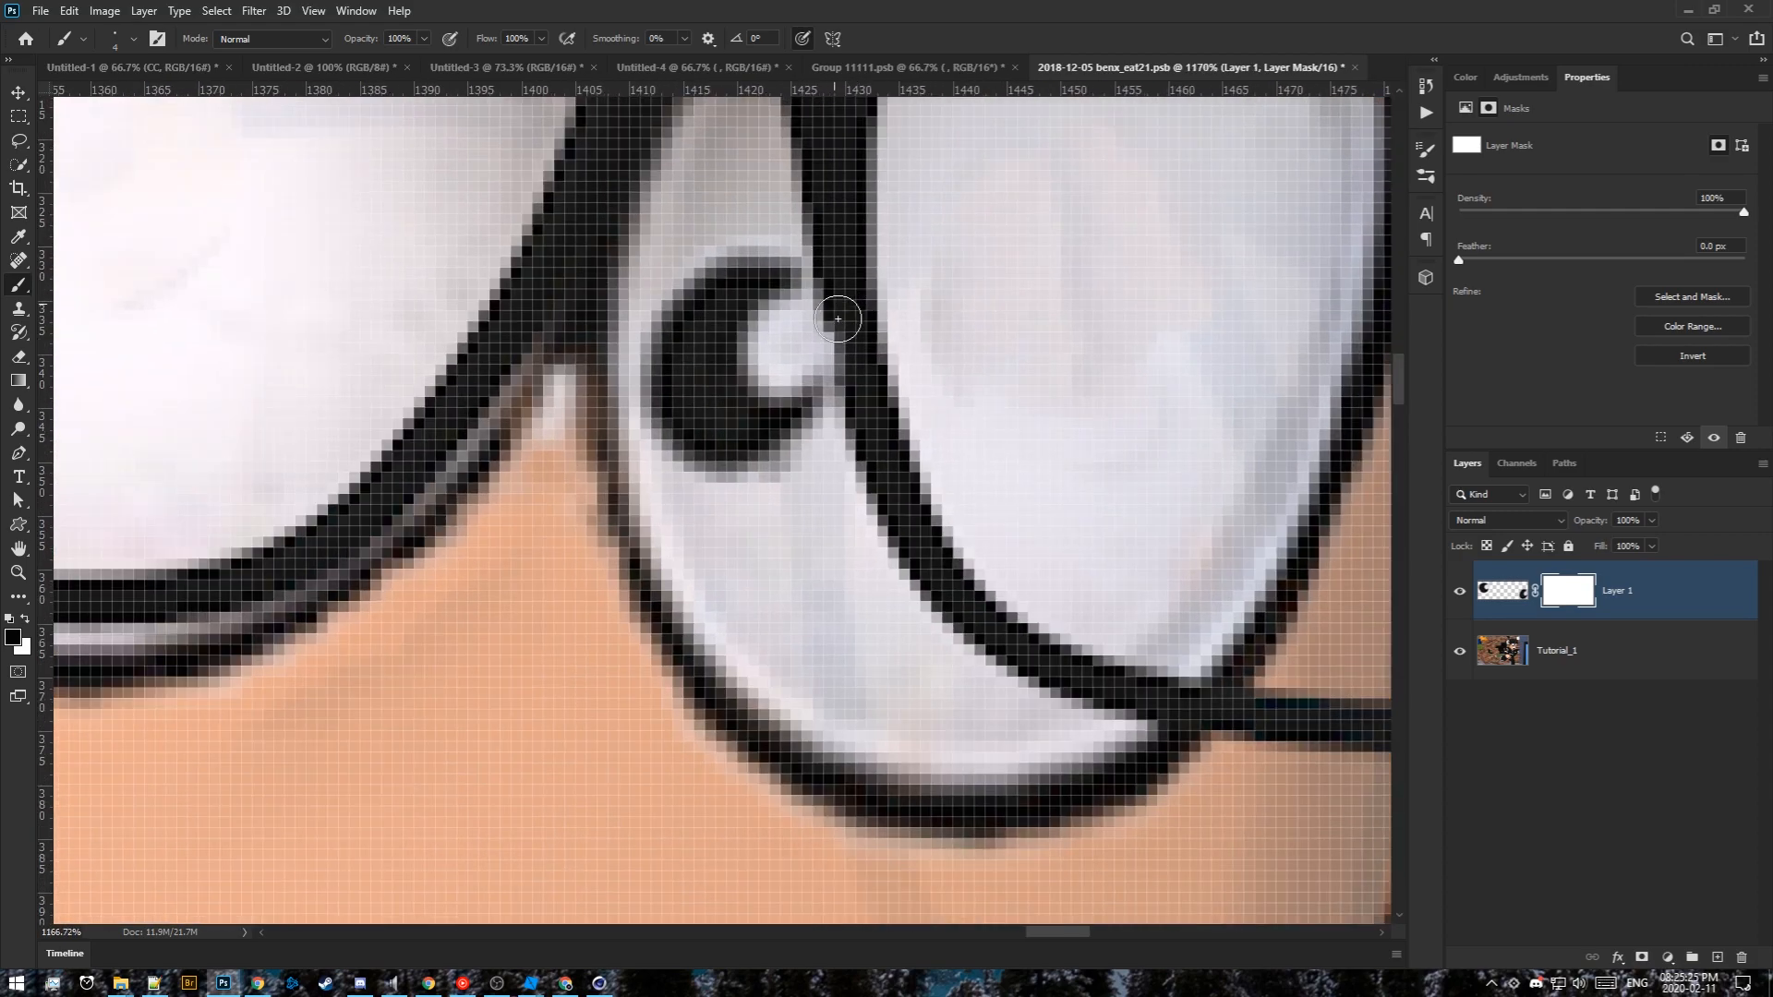
{"action": "scroll", "coordinate": [925, 426], "scroll_direction": "down", "scroll_amount": 3, "text": "alt"}
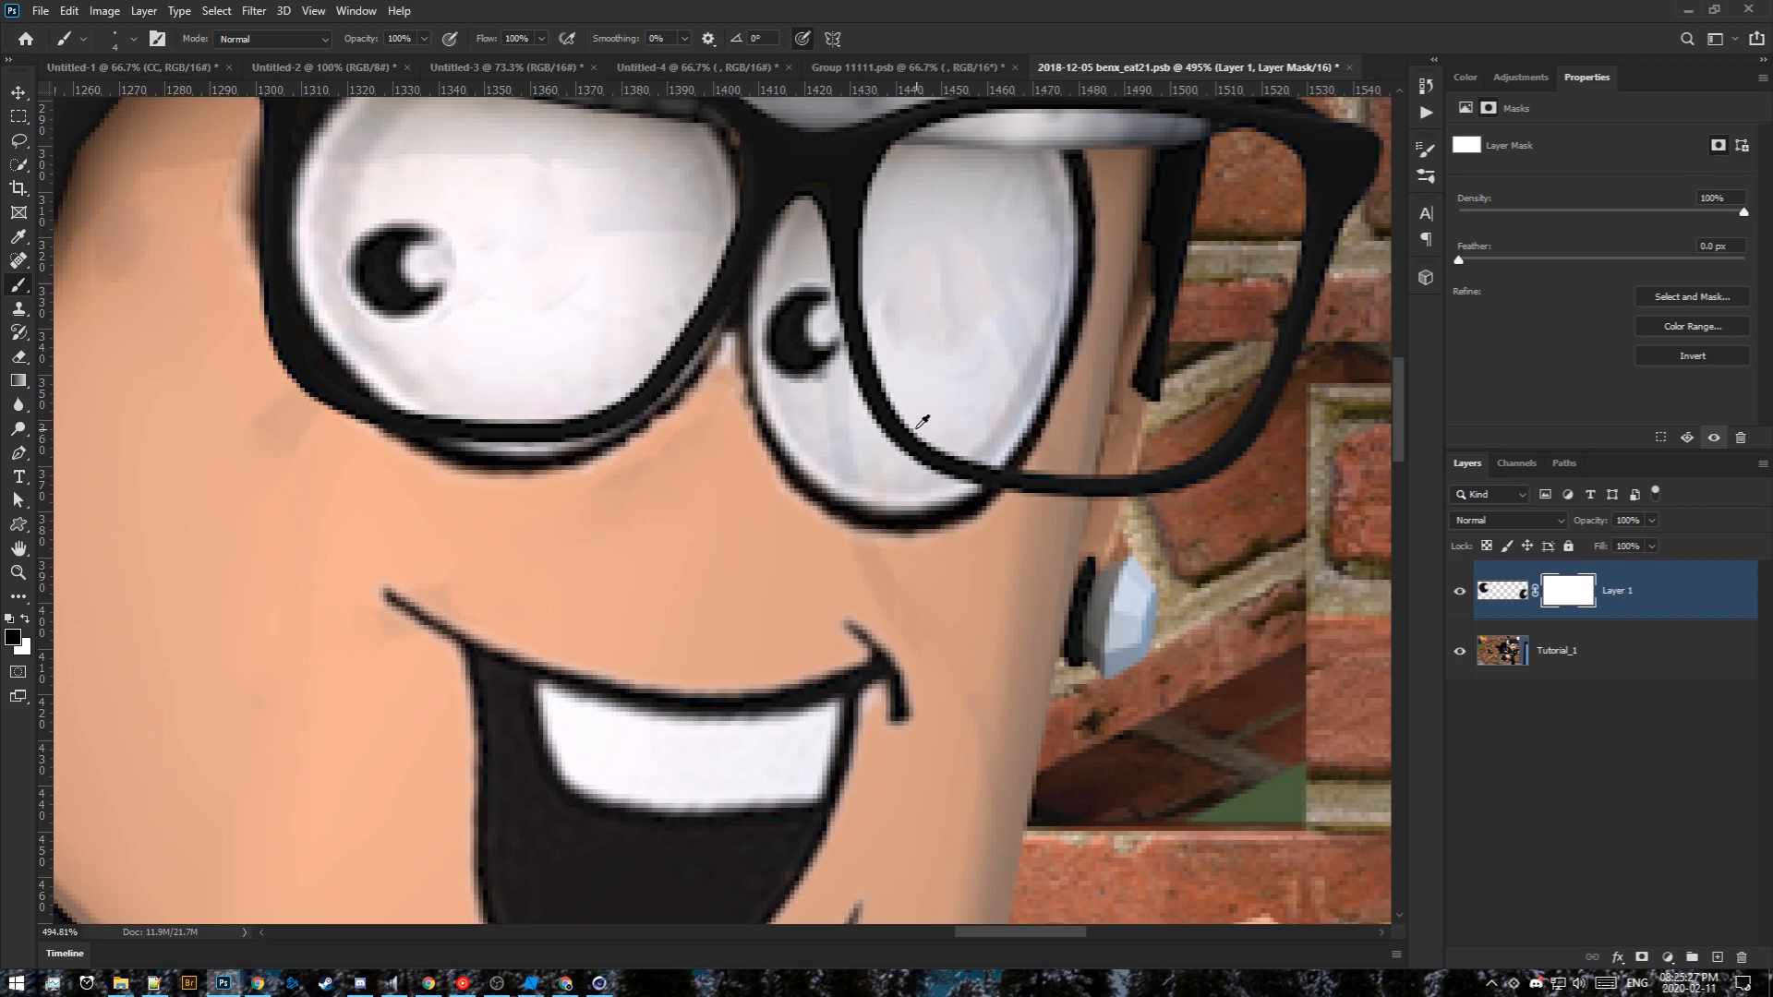
{"action": "scroll", "coordinate": [925, 426], "scroll_direction": "down", "scroll_amount": 7, "text": "alt"}
Deselect the layers and close the nested smart object's document, saving its changes
{"action": "key", "text": "v"}
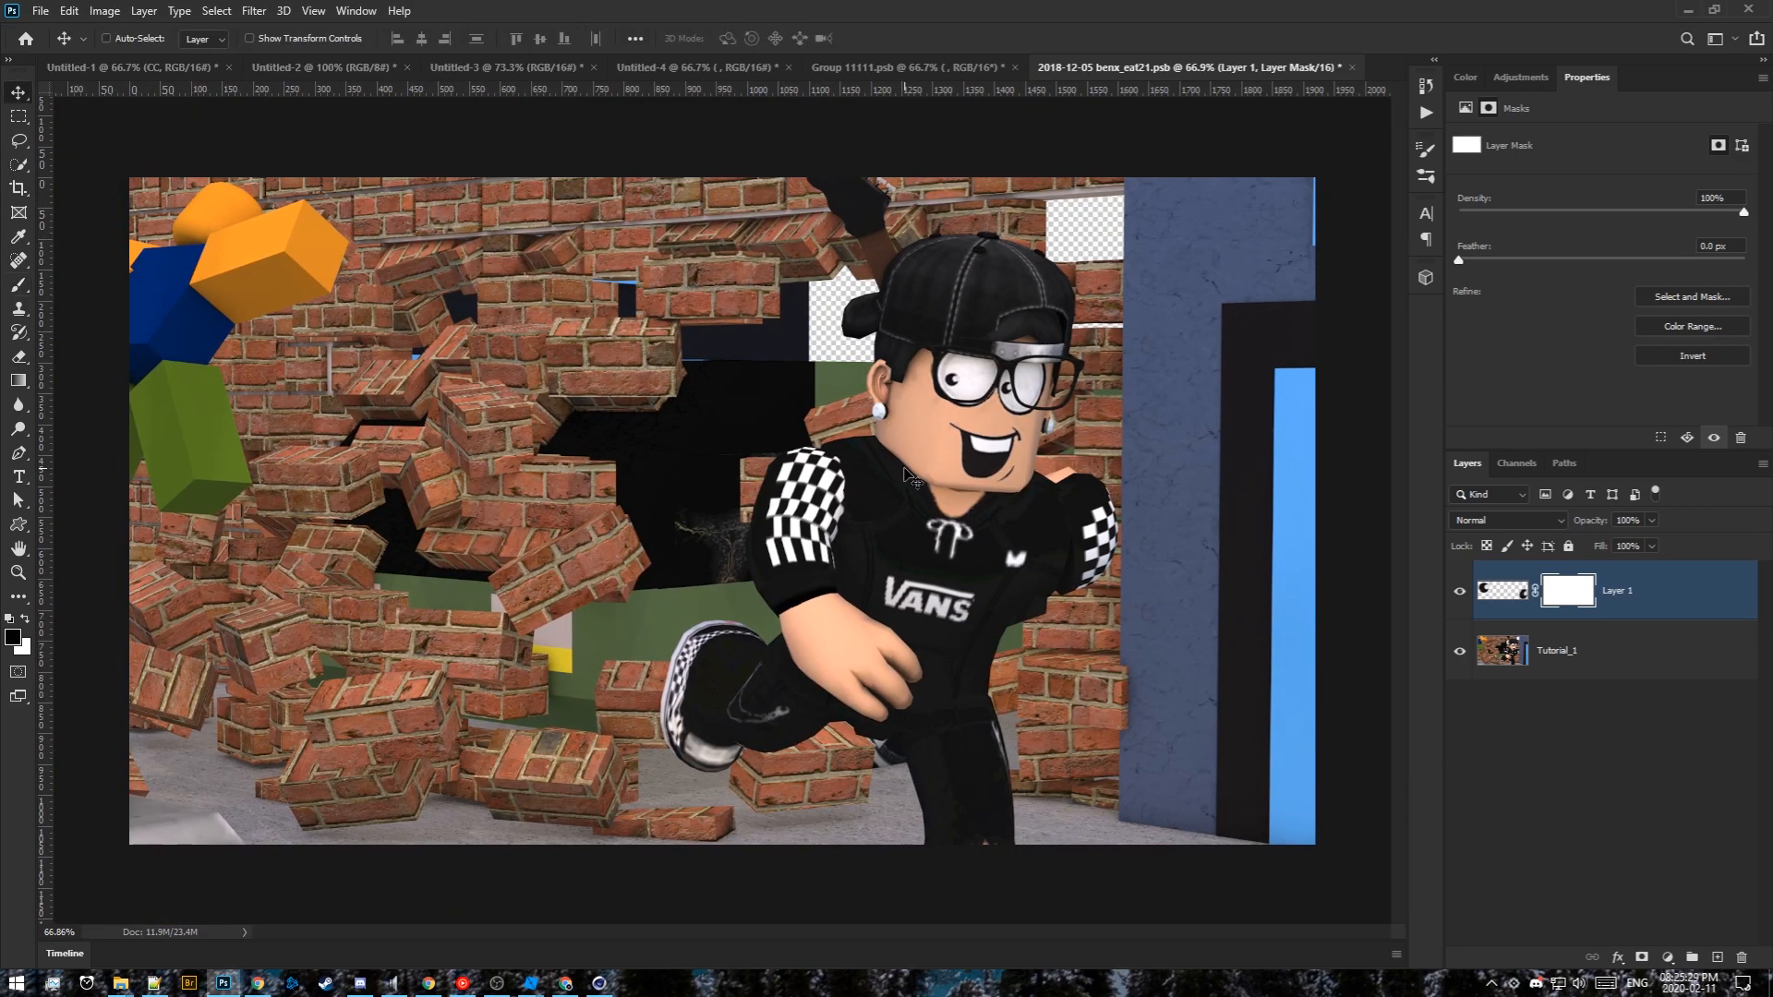
{"action": "left_click", "coordinate": [1586, 724]}
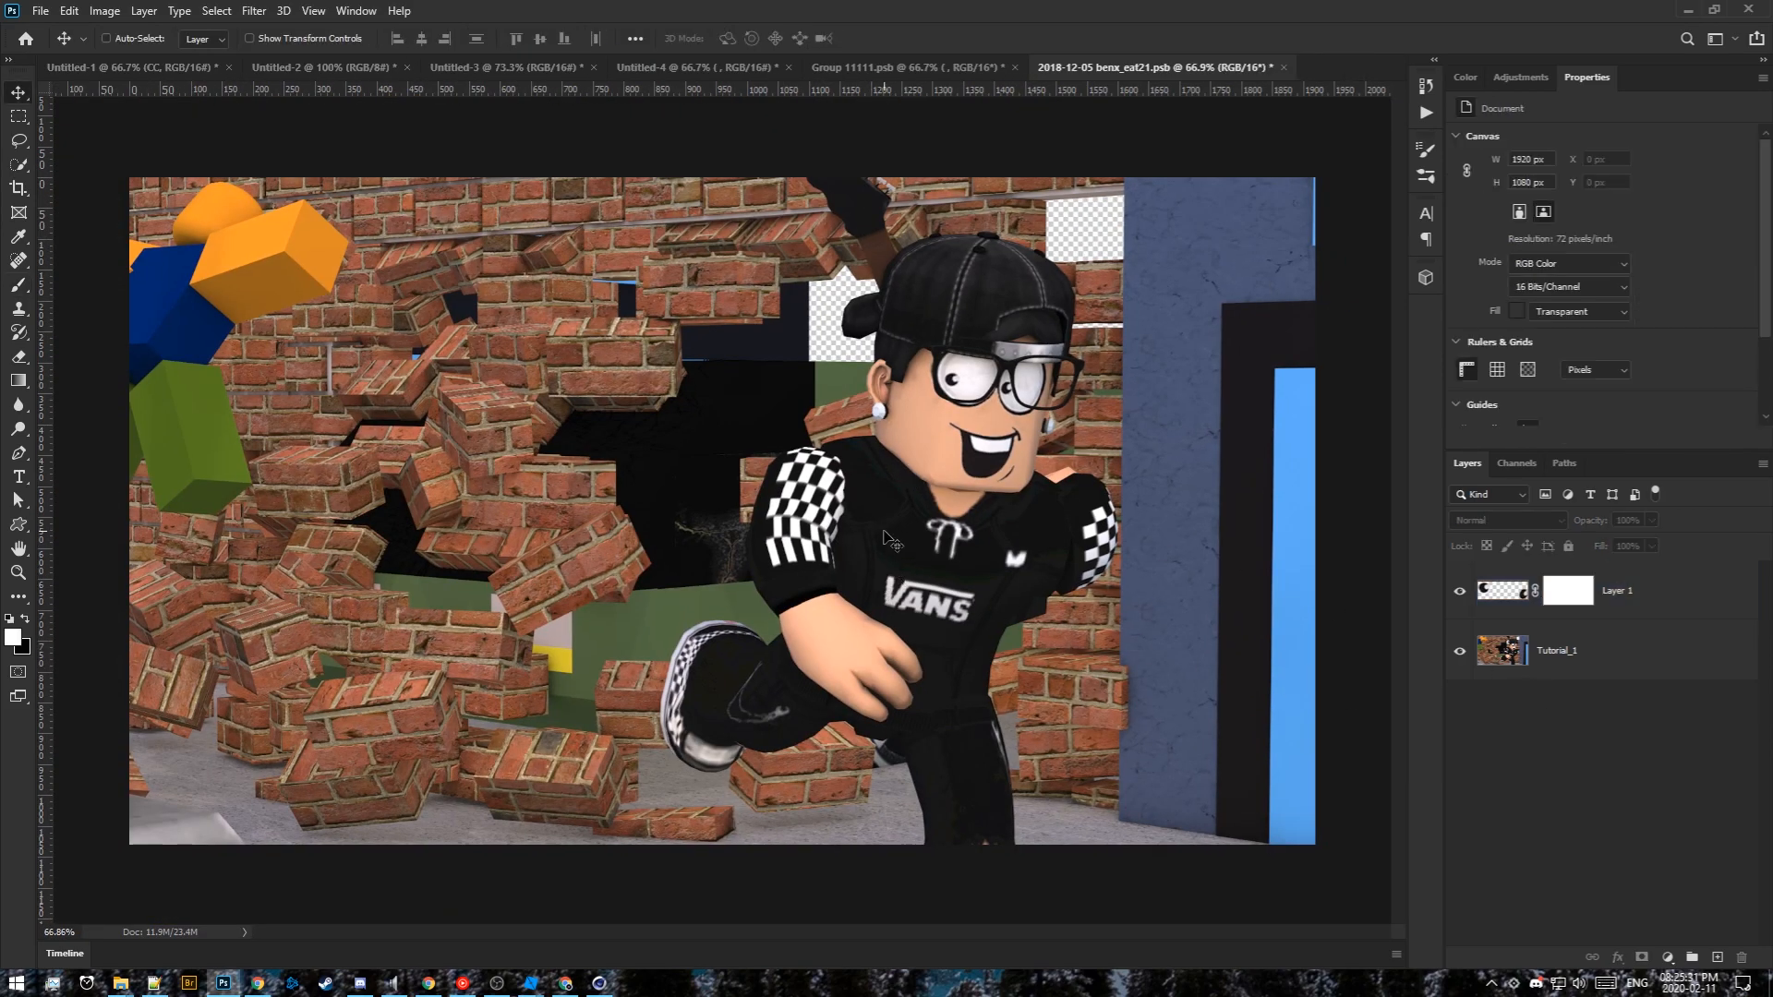
{"action": "left_click", "coordinate": [1284, 68]}
{"action": "left_click", "coordinate": [814, 372]}
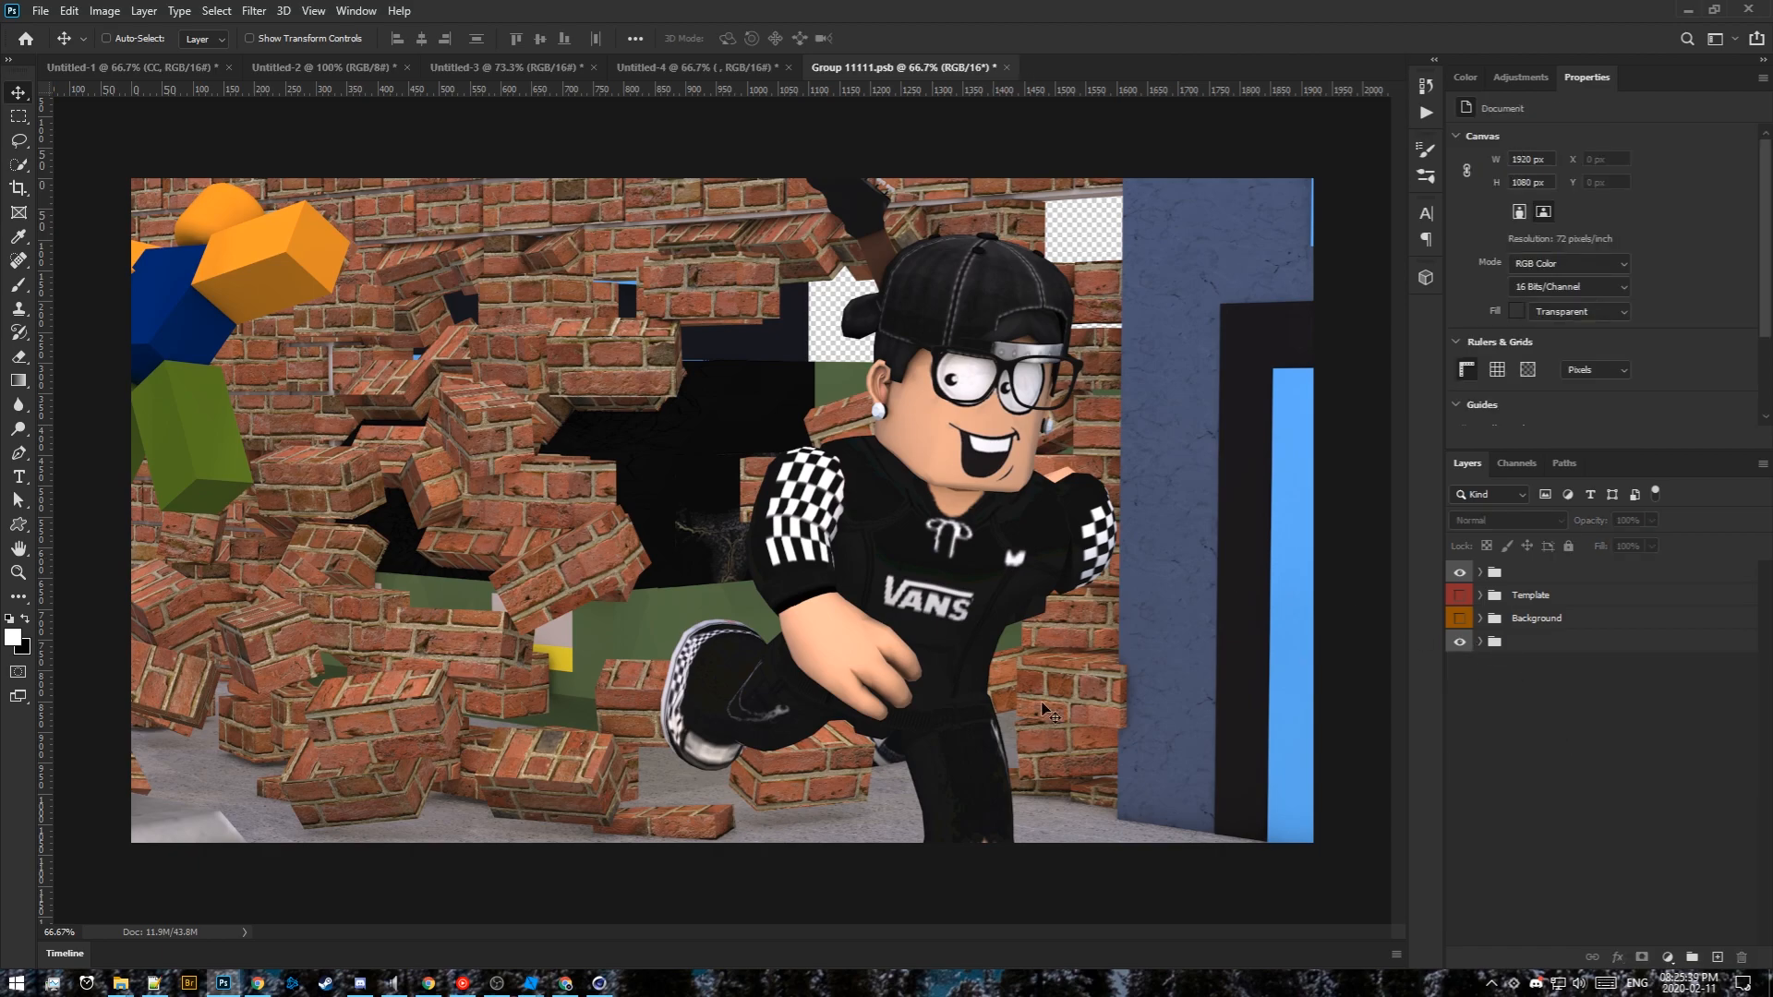
Switch to File Explorer and open the Tutorial folder inside MultiPass in Tutorial Folder
{"action": "mouse_move", "coordinate": [120, 983]}
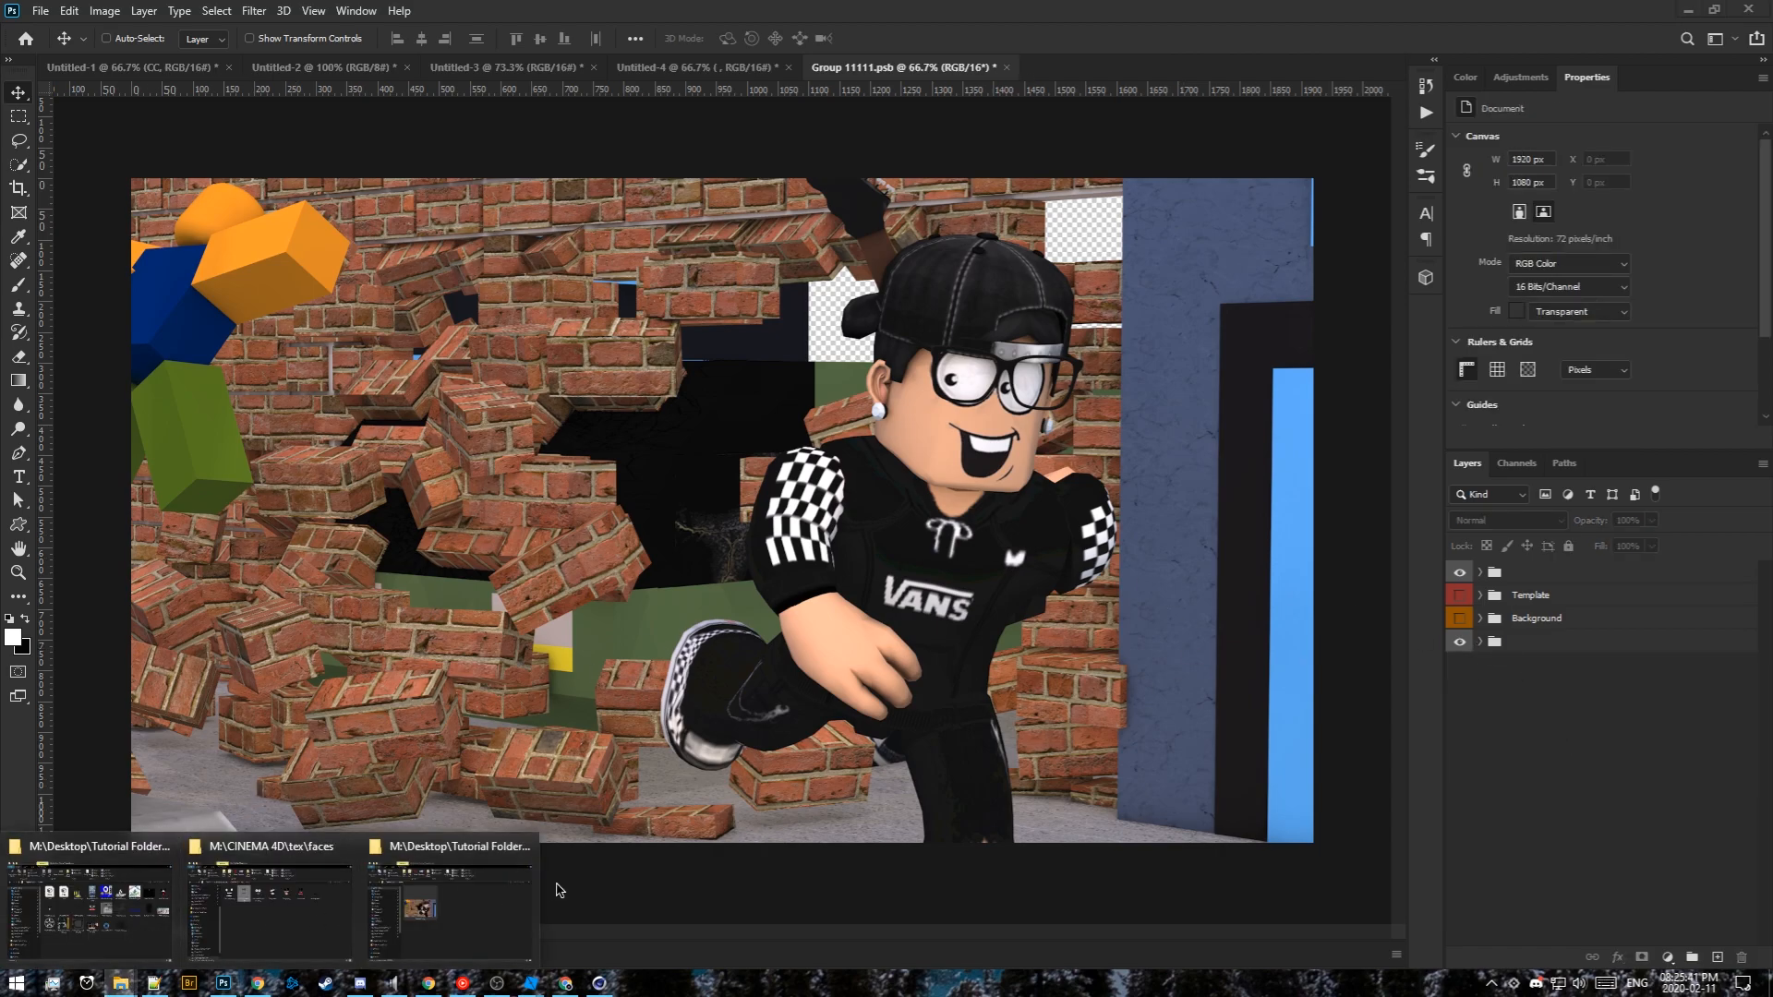
{"action": "left_click", "coordinate": [453, 891]}
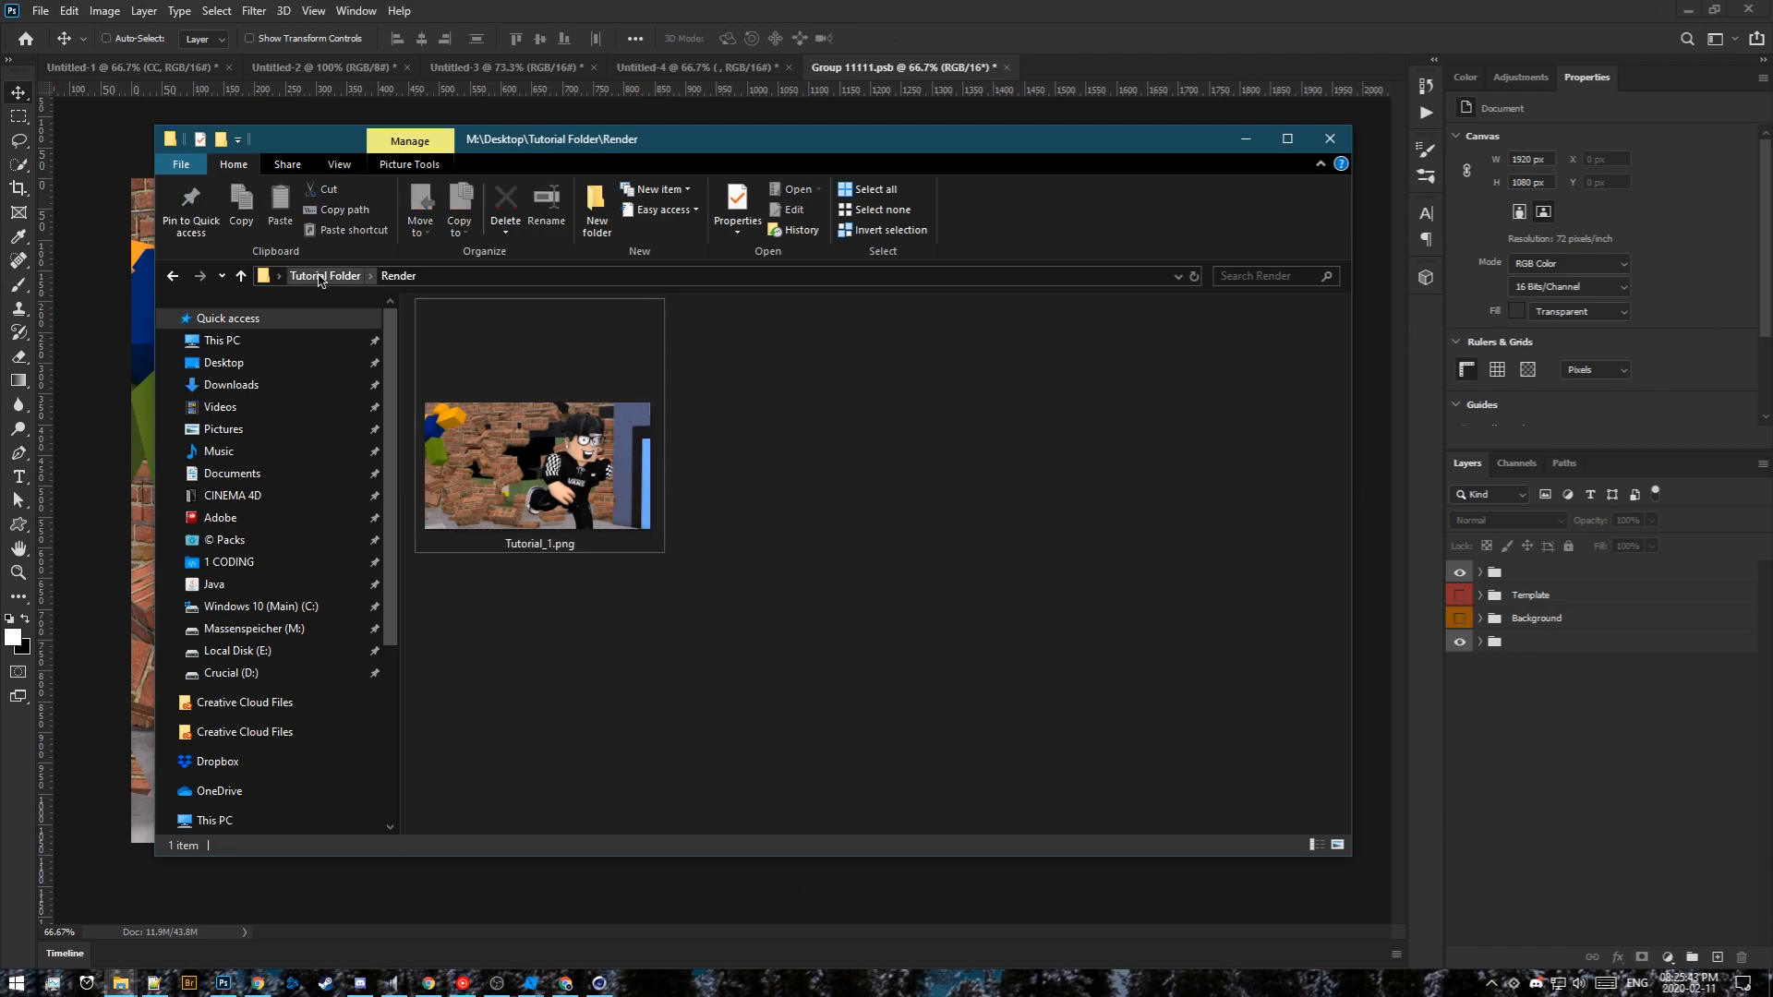
{"action": "left_click", "coordinate": [325, 276]}
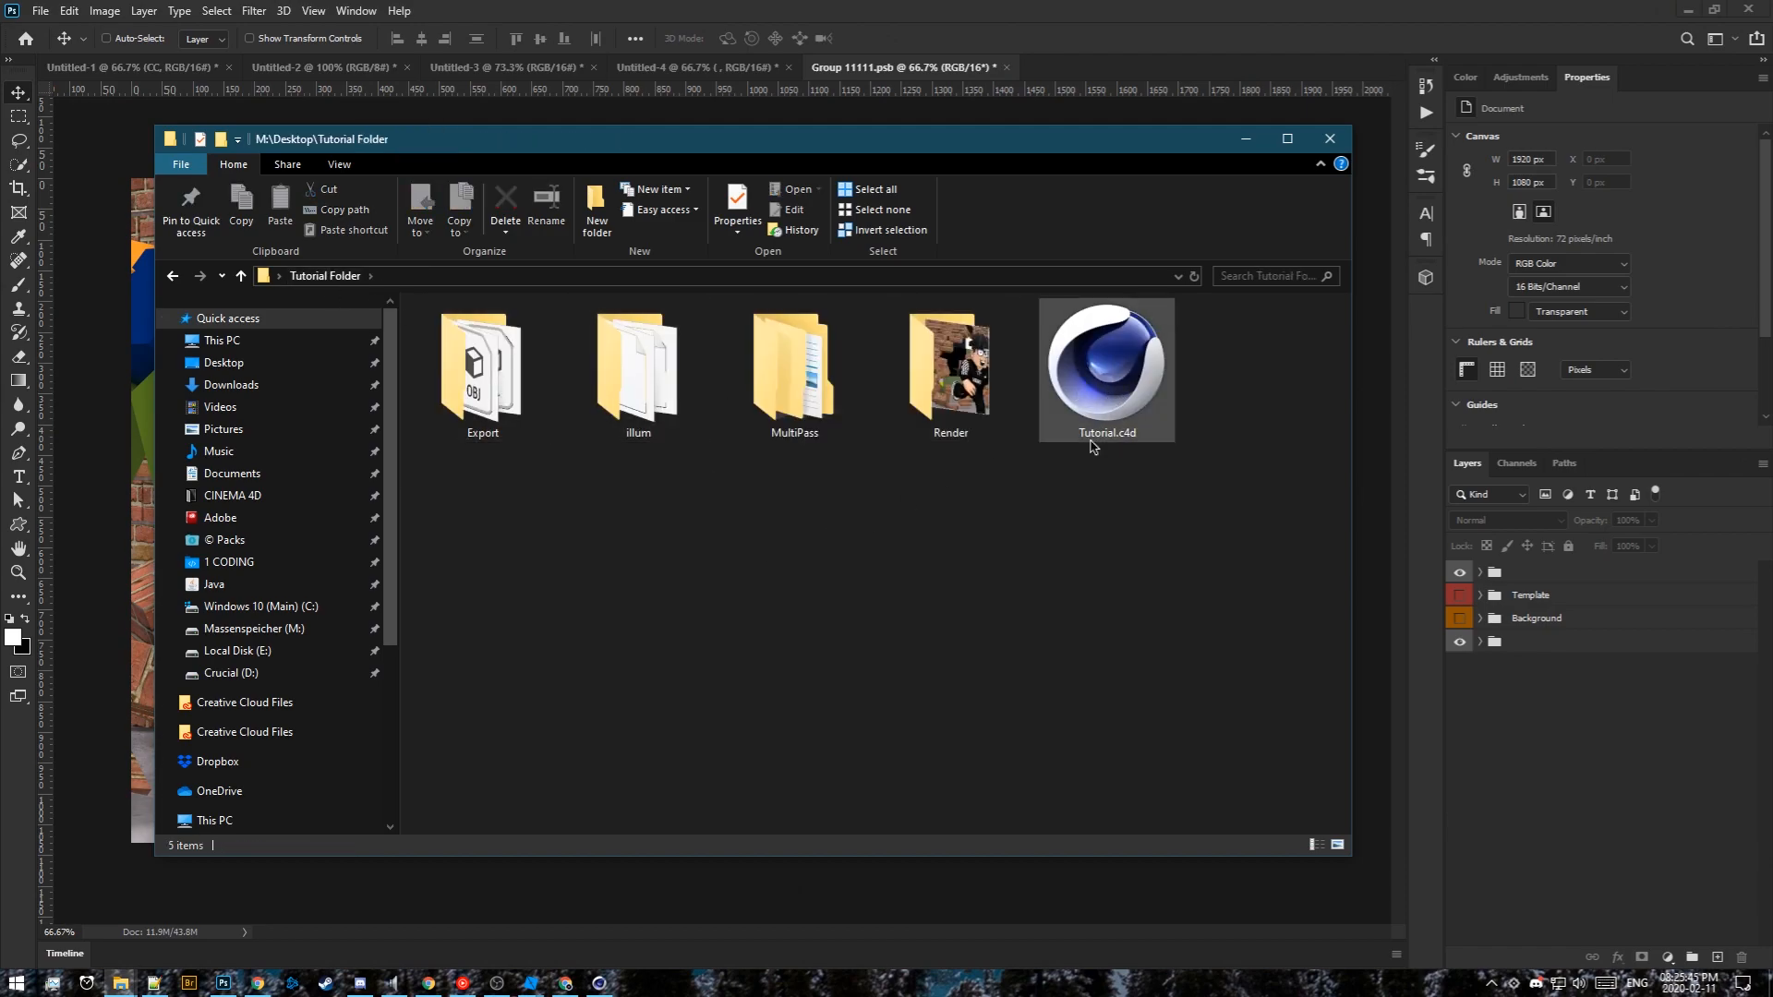
{"action": "double_click", "coordinate": [818, 418]}
{"action": "double_click", "coordinate": [517, 334]}
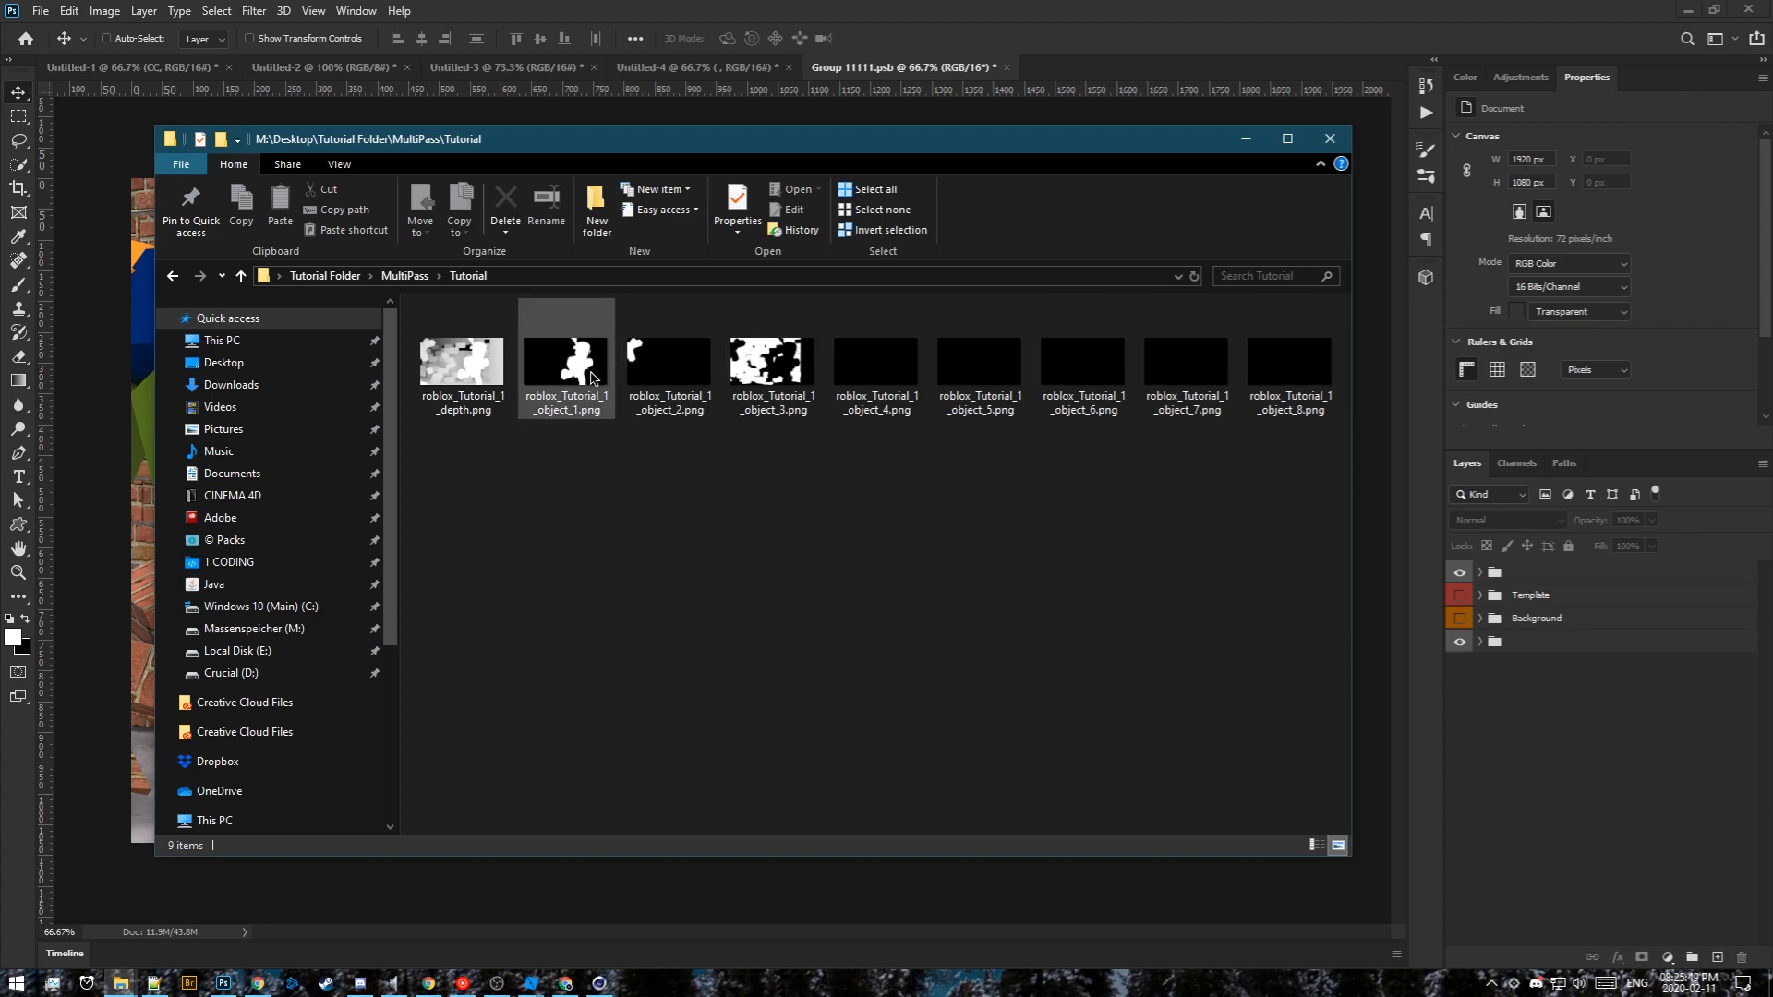
Place roblox_Tutorial_1_object_1.png, object_2.png and object_3.png from the MultiPass render on the Photoshop canvas as layers
{"action": "left_click", "coordinate": [580, 377]}
{"action": "left_click", "coordinate": [669, 365]}
{"action": "left_click", "coordinate": [774, 360]}
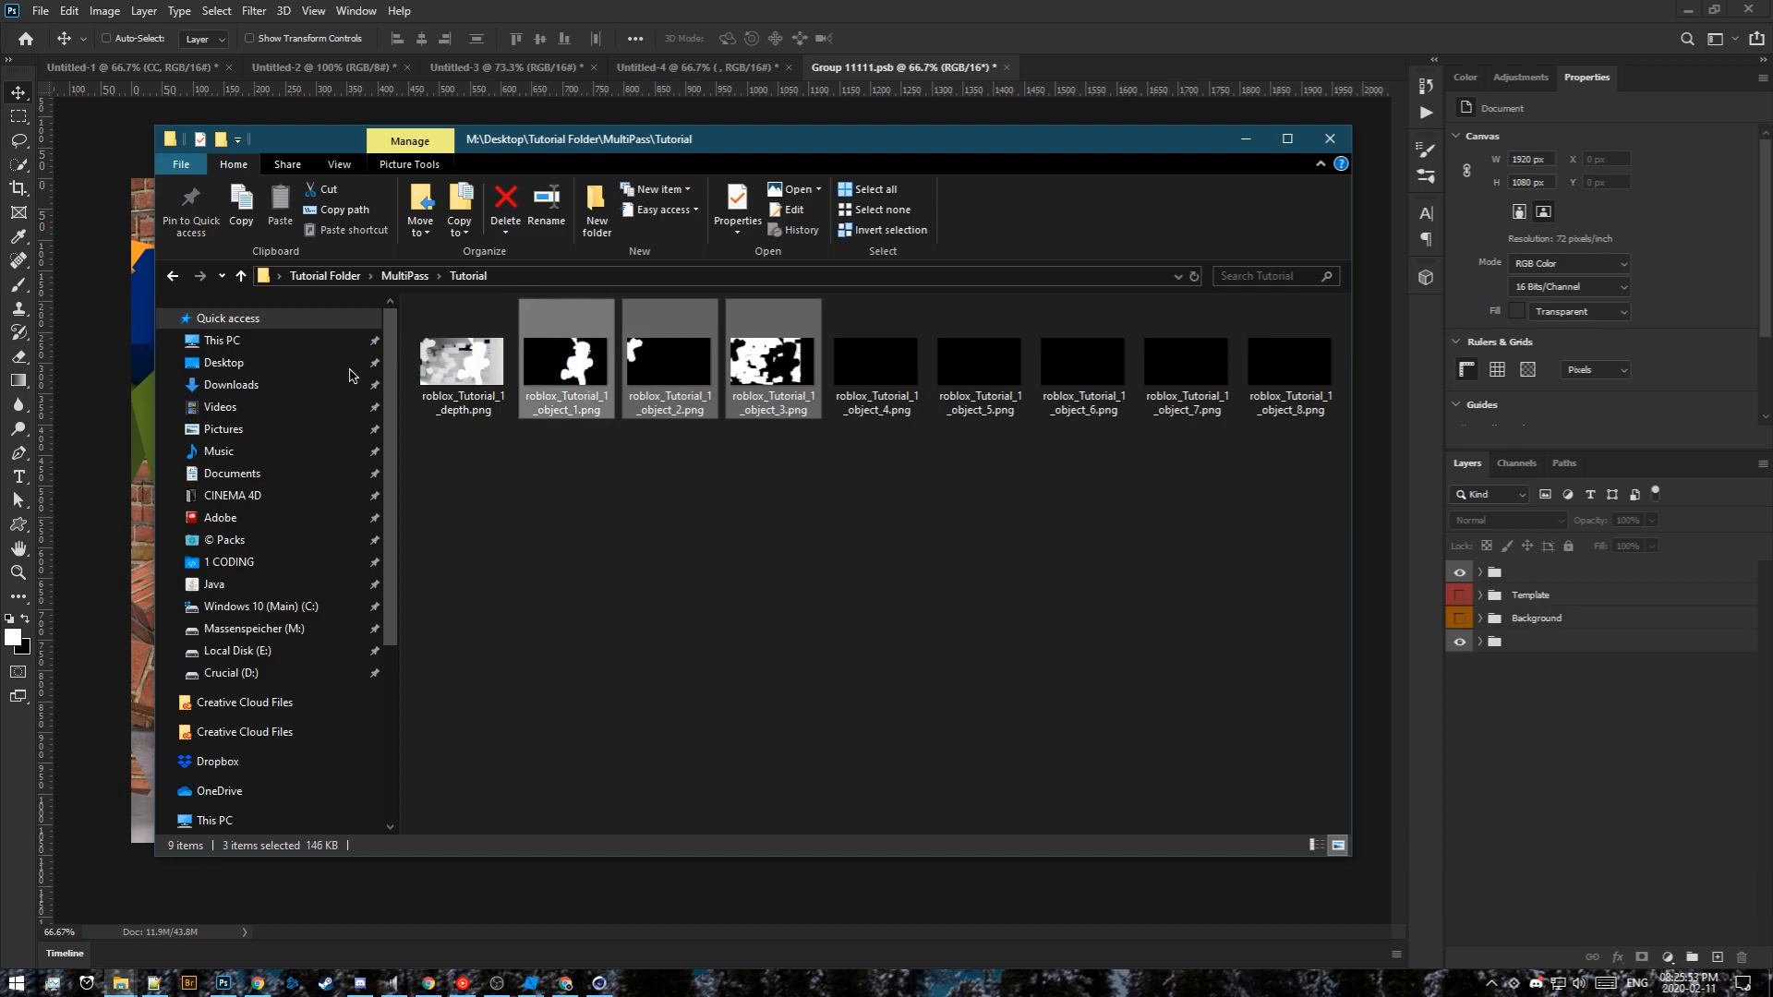
{"action": "left_click_drag", "start_coordinate": [349, 374], "coordinate": [141, 379]}
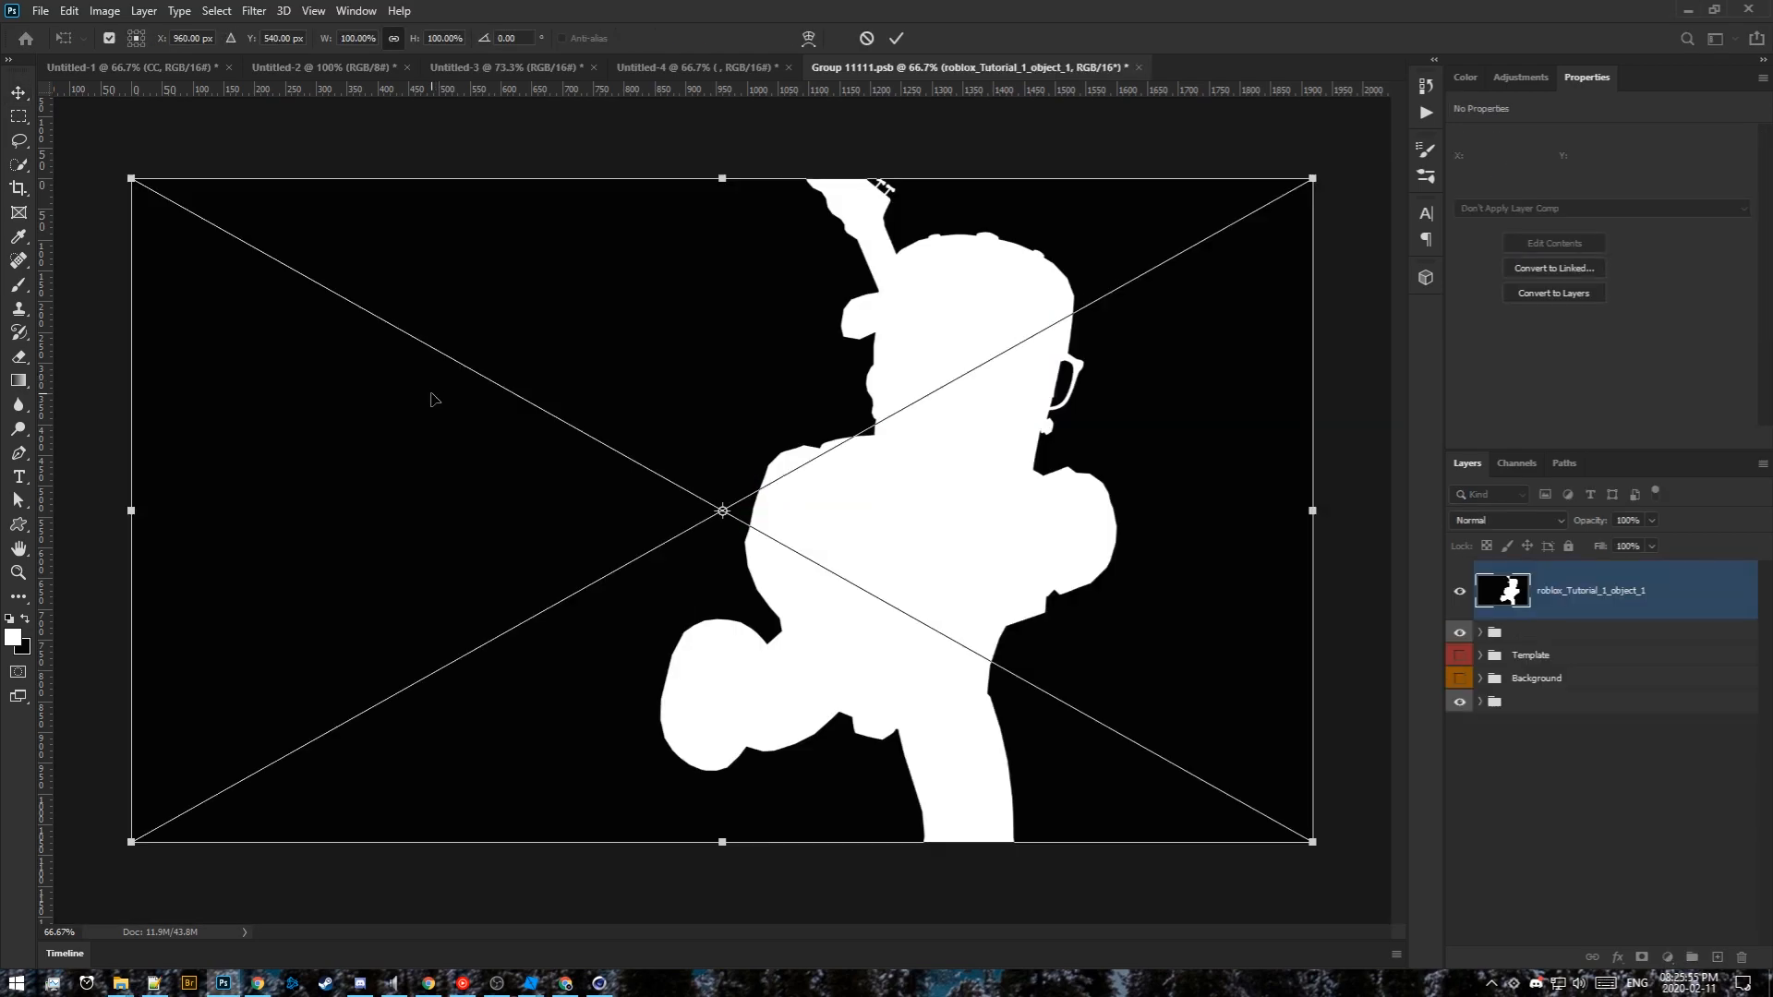
{"action": "key", "text": "Return"}
{"action": "key", "text": "Return"}
{"action": "key", "text": "Return"}
Rasterize the three placed object buffer layers, and make roblox_Tutorial_1_object_3 the active layer
{"action": "right_click", "coordinate": [1563, 605]}
{"action": "left_click", "coordinate": [1414, 510]}
{"action": "right_click", "coordinate": [1528, 636]}
{"action": "left_click", "coordinate": [1404, 511]}
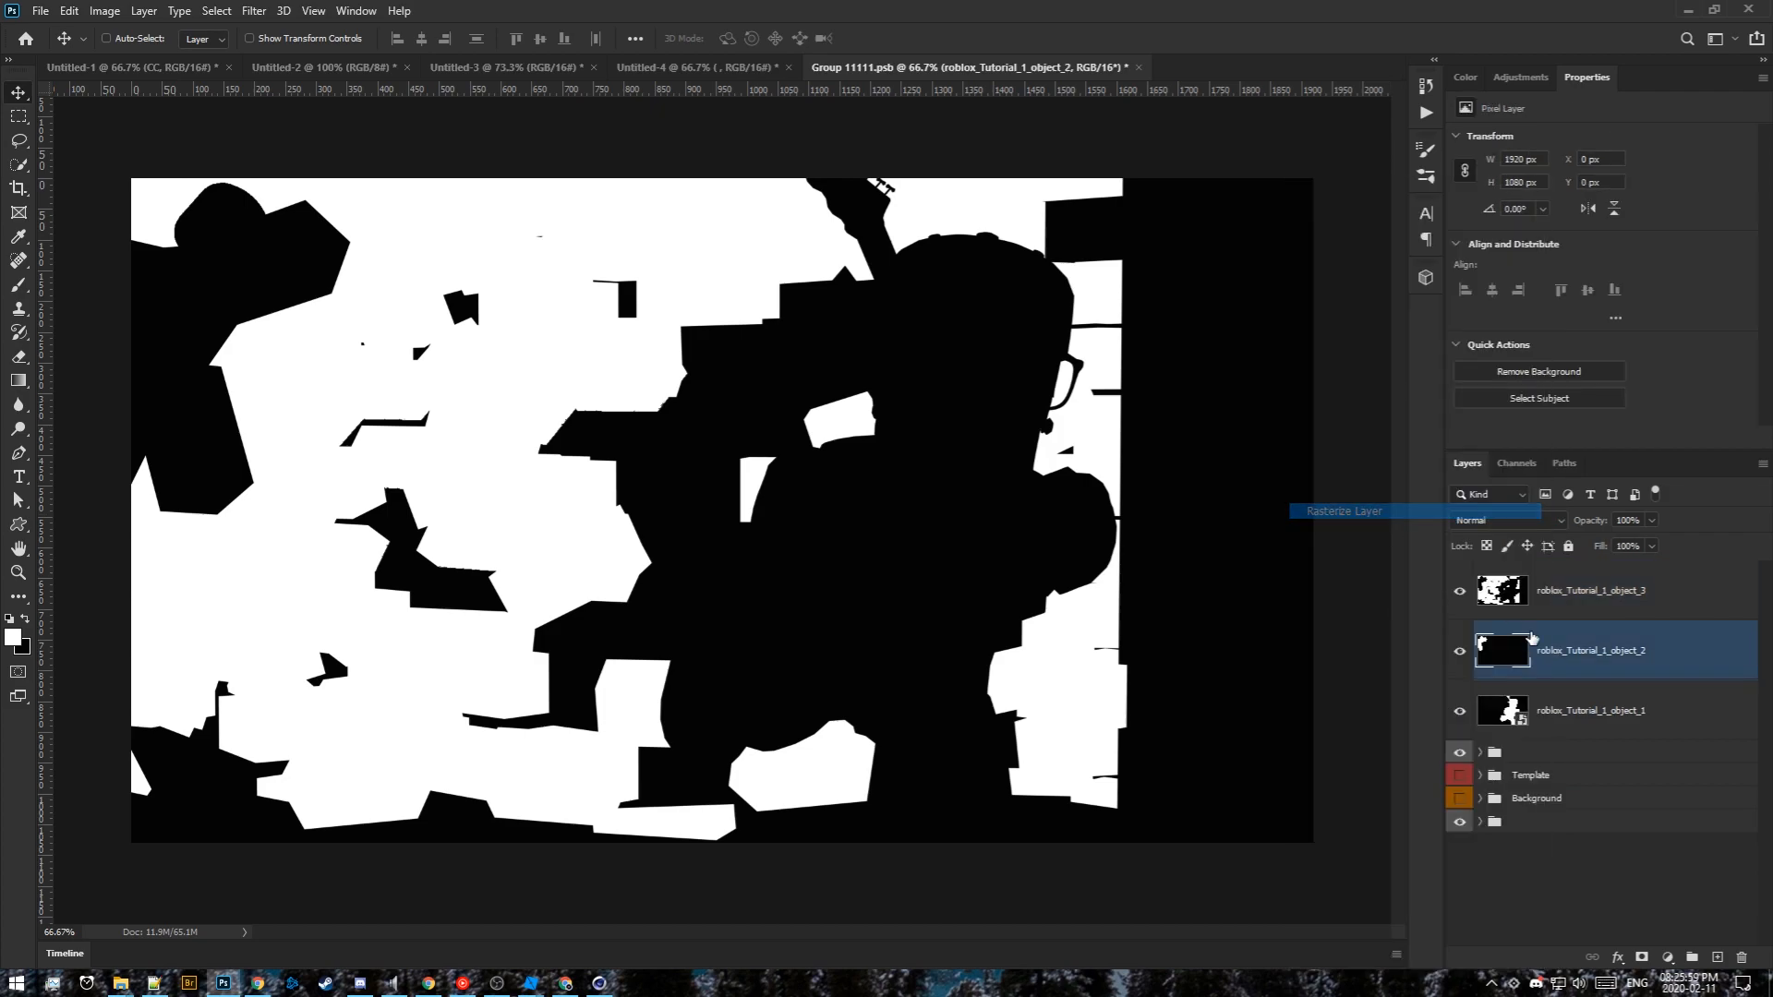
{"action": "right_click", "coordinate": [1565, 711]}
{"action": "left_click", "coordinate": [1395, 511]}
{"action": "left_click", "coordinate": [1585, 595]}
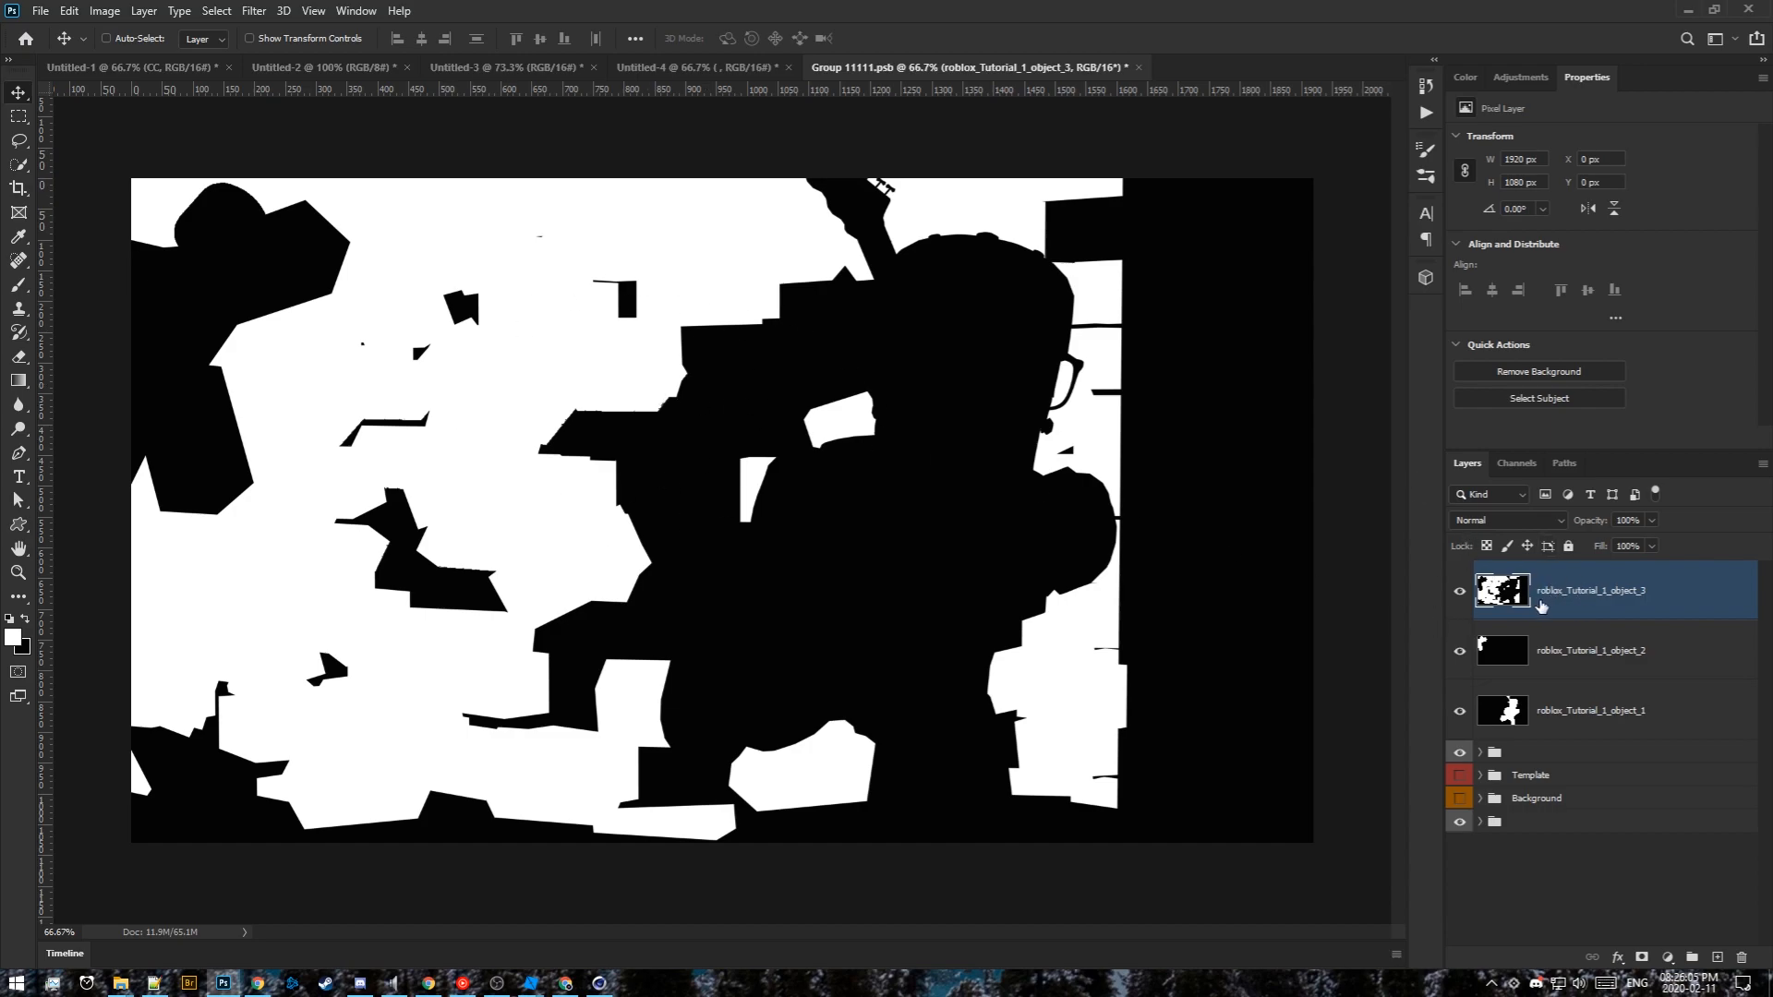
Select the white areas of roblox_Tutorial_1_object_3 using Color Range at fuzziness 127, turn the selection into a layer mask, and hide the layer
{"action": "left_click", "coordinate": [216, 10]}
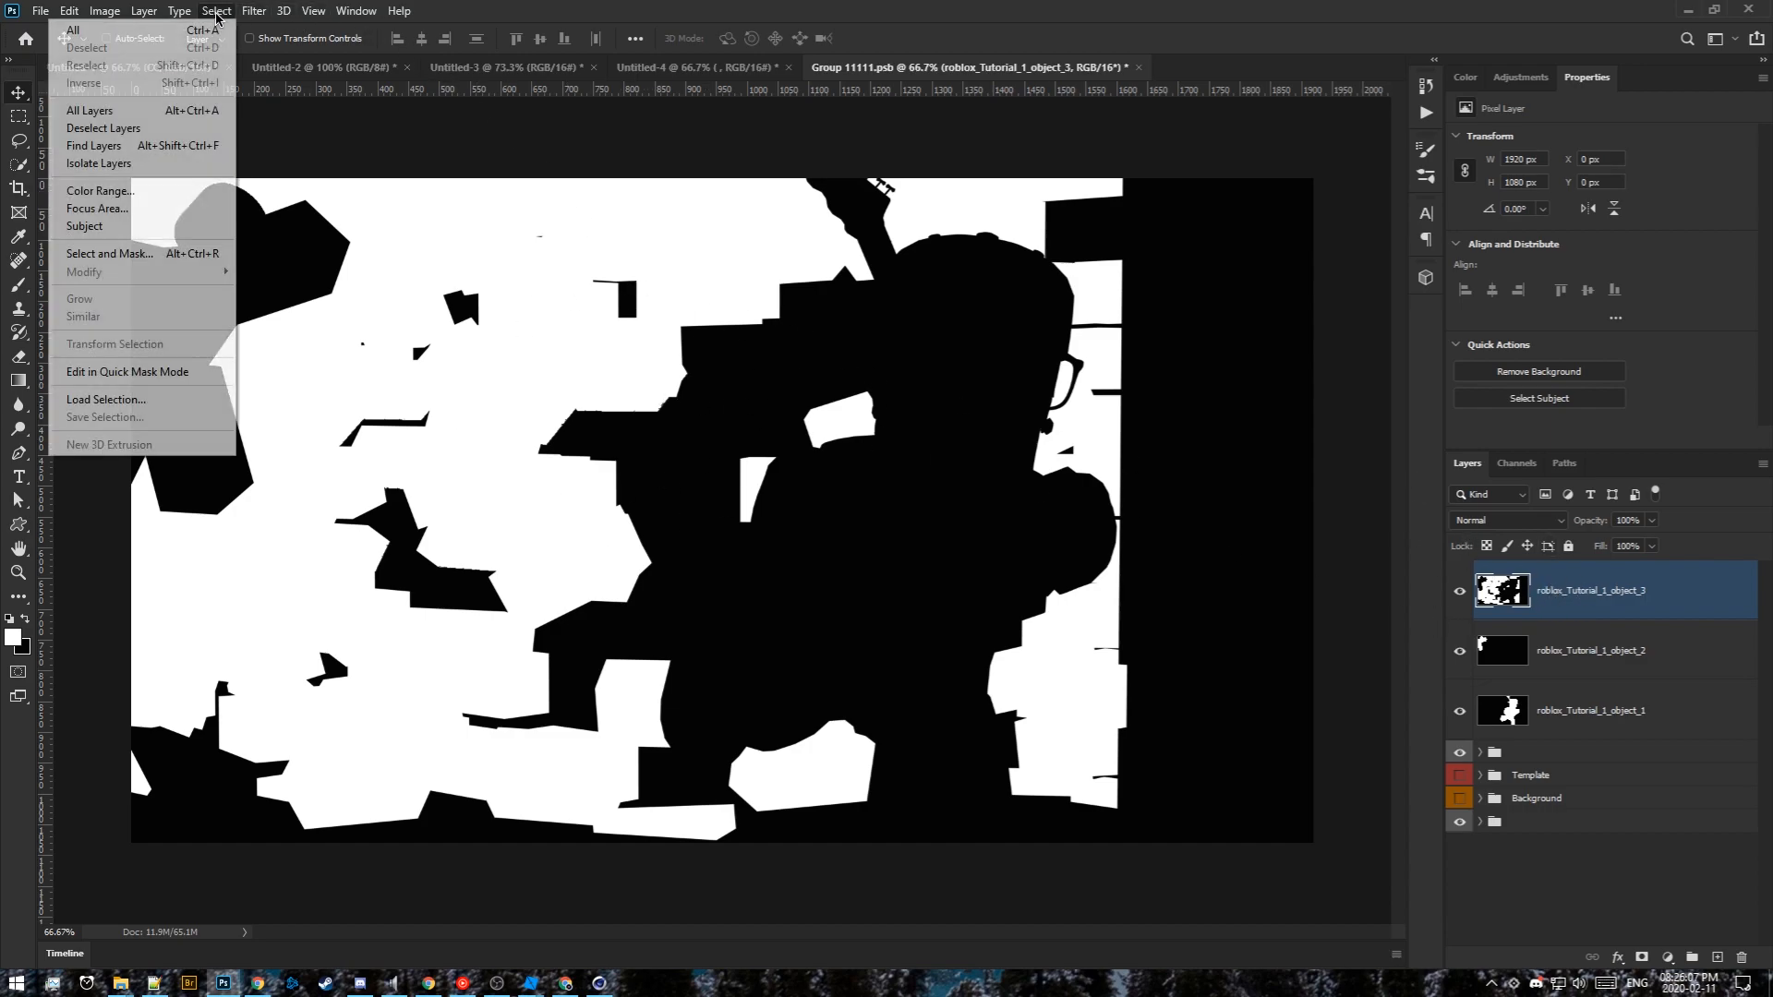
{"action": "left_click", "coordinate": [143, 191]}
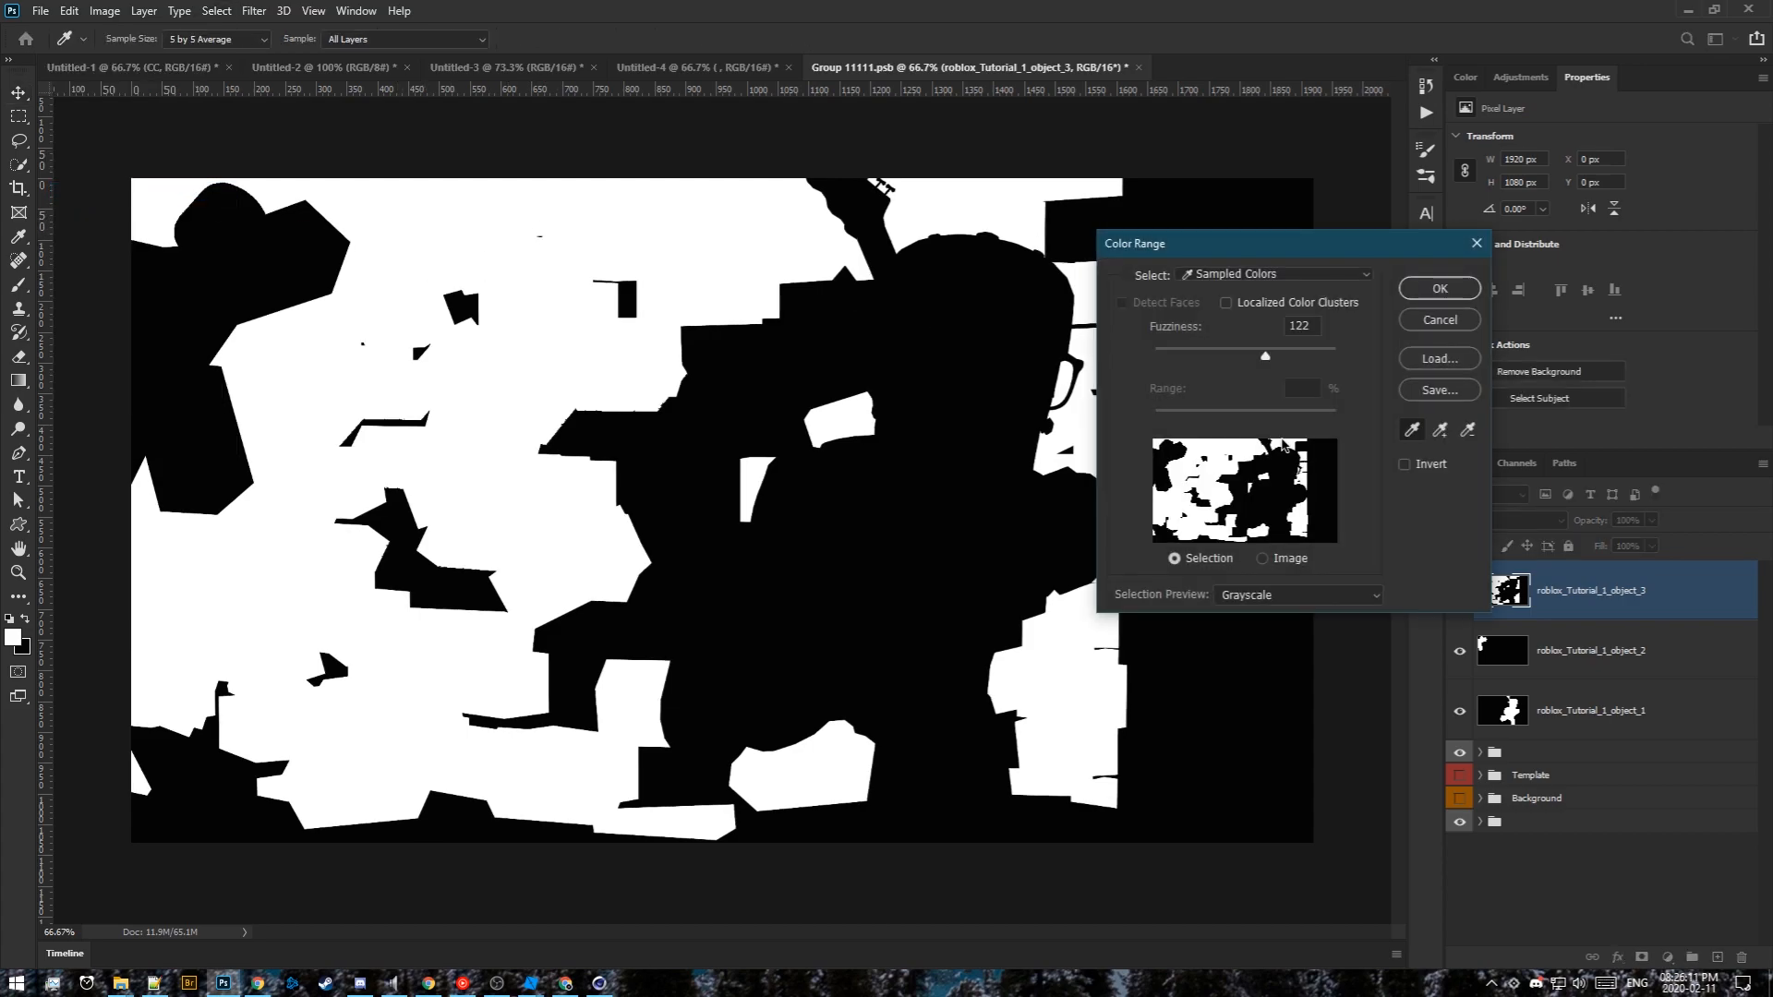
{"action": "mouse_move", "coordinate": [1256, 369]}
{"action": "left_mouse_down"}
{"action": "mouse_move", "coordinate": [1153, 362]}
{"action": "mouse_move", "coordinate": [1280, 360]}
{"action": "left_mouse_up"}
{"action": "left_click", "coordinate": [1427, 290]}
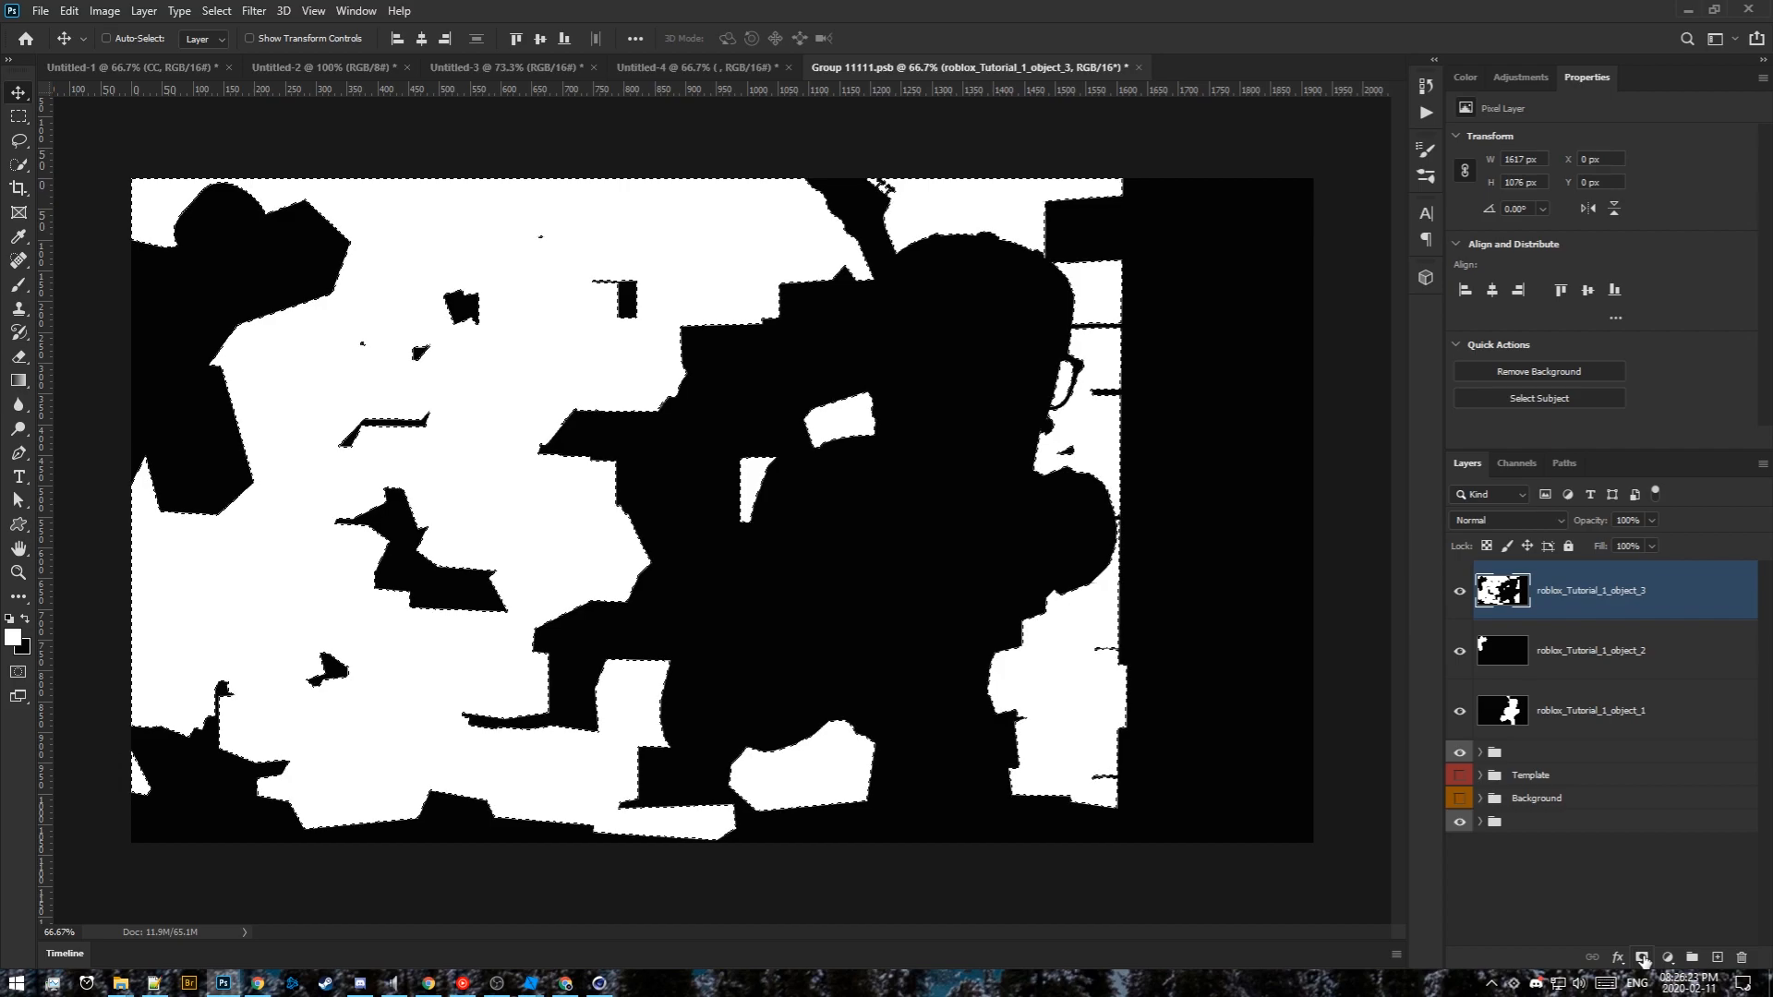
{"action": "left_click", "coordinate": [1643, 959]}
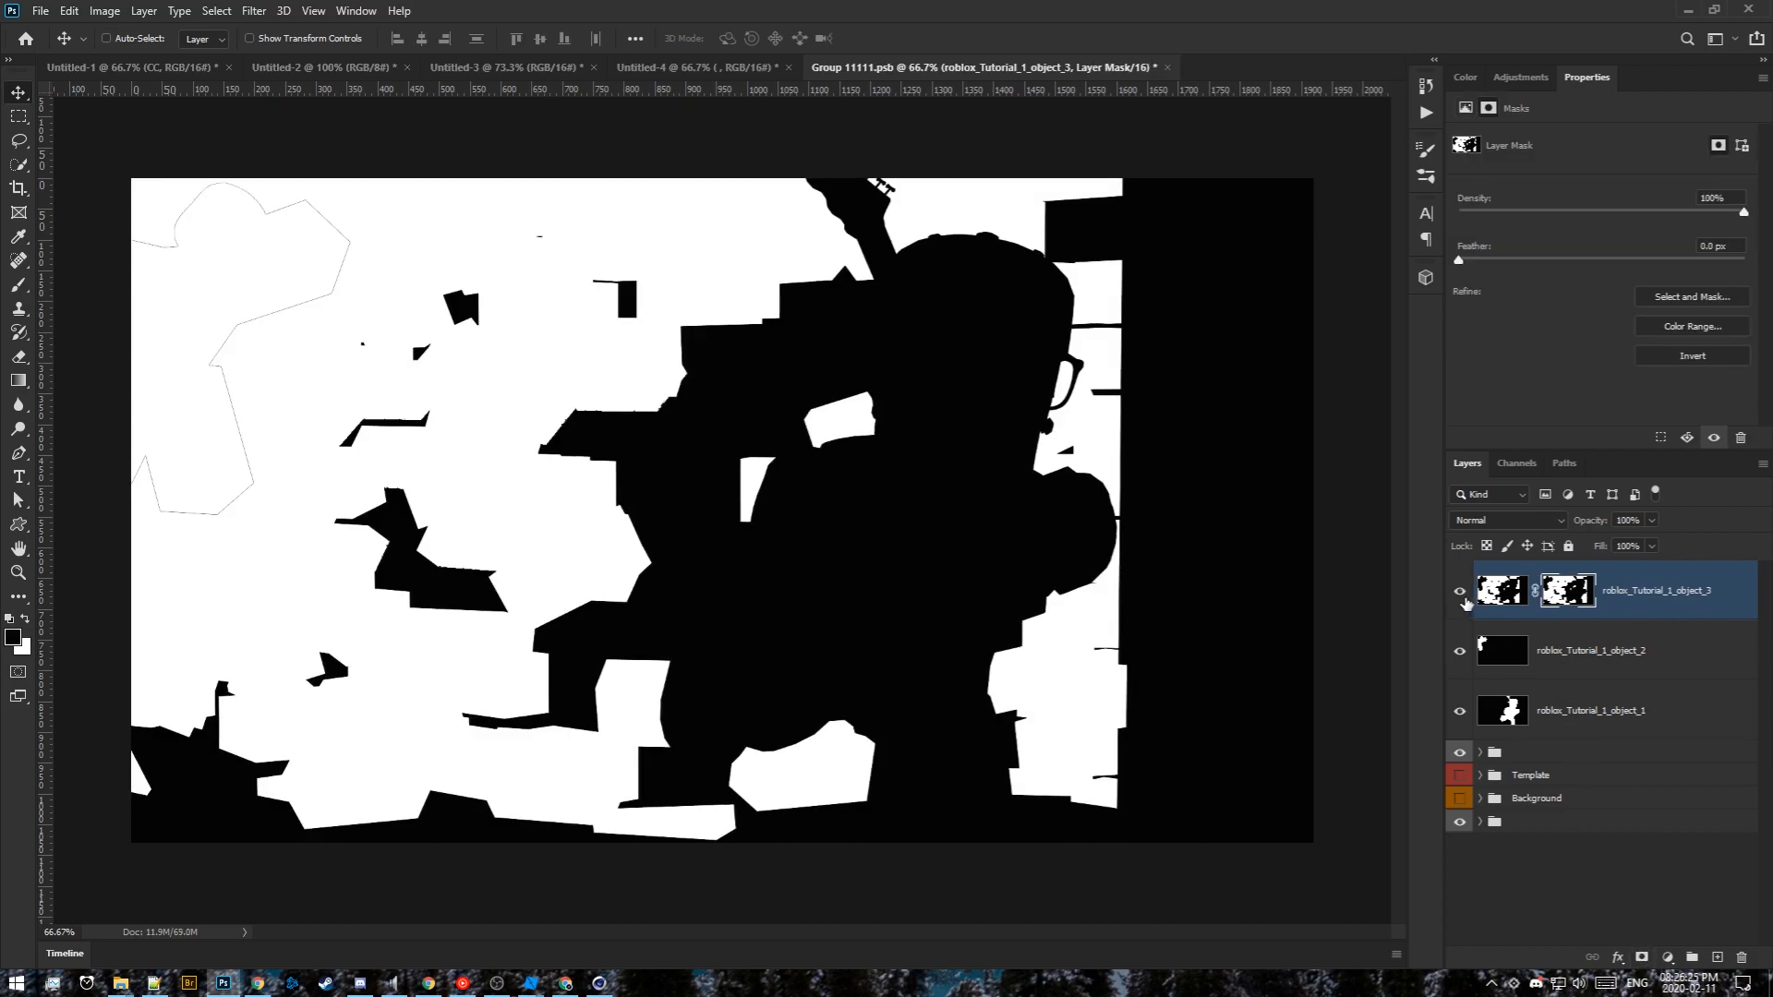
{"action": "left_click", "coordinate": [1460, 593]}
Mask roblox_Tutorial_1_object_2 and roblox_Tutorial_1_object_1 with Color Range selections of their white areas, and hide both layers
{"action": "left_click", "coordinate": [1515, 628]}
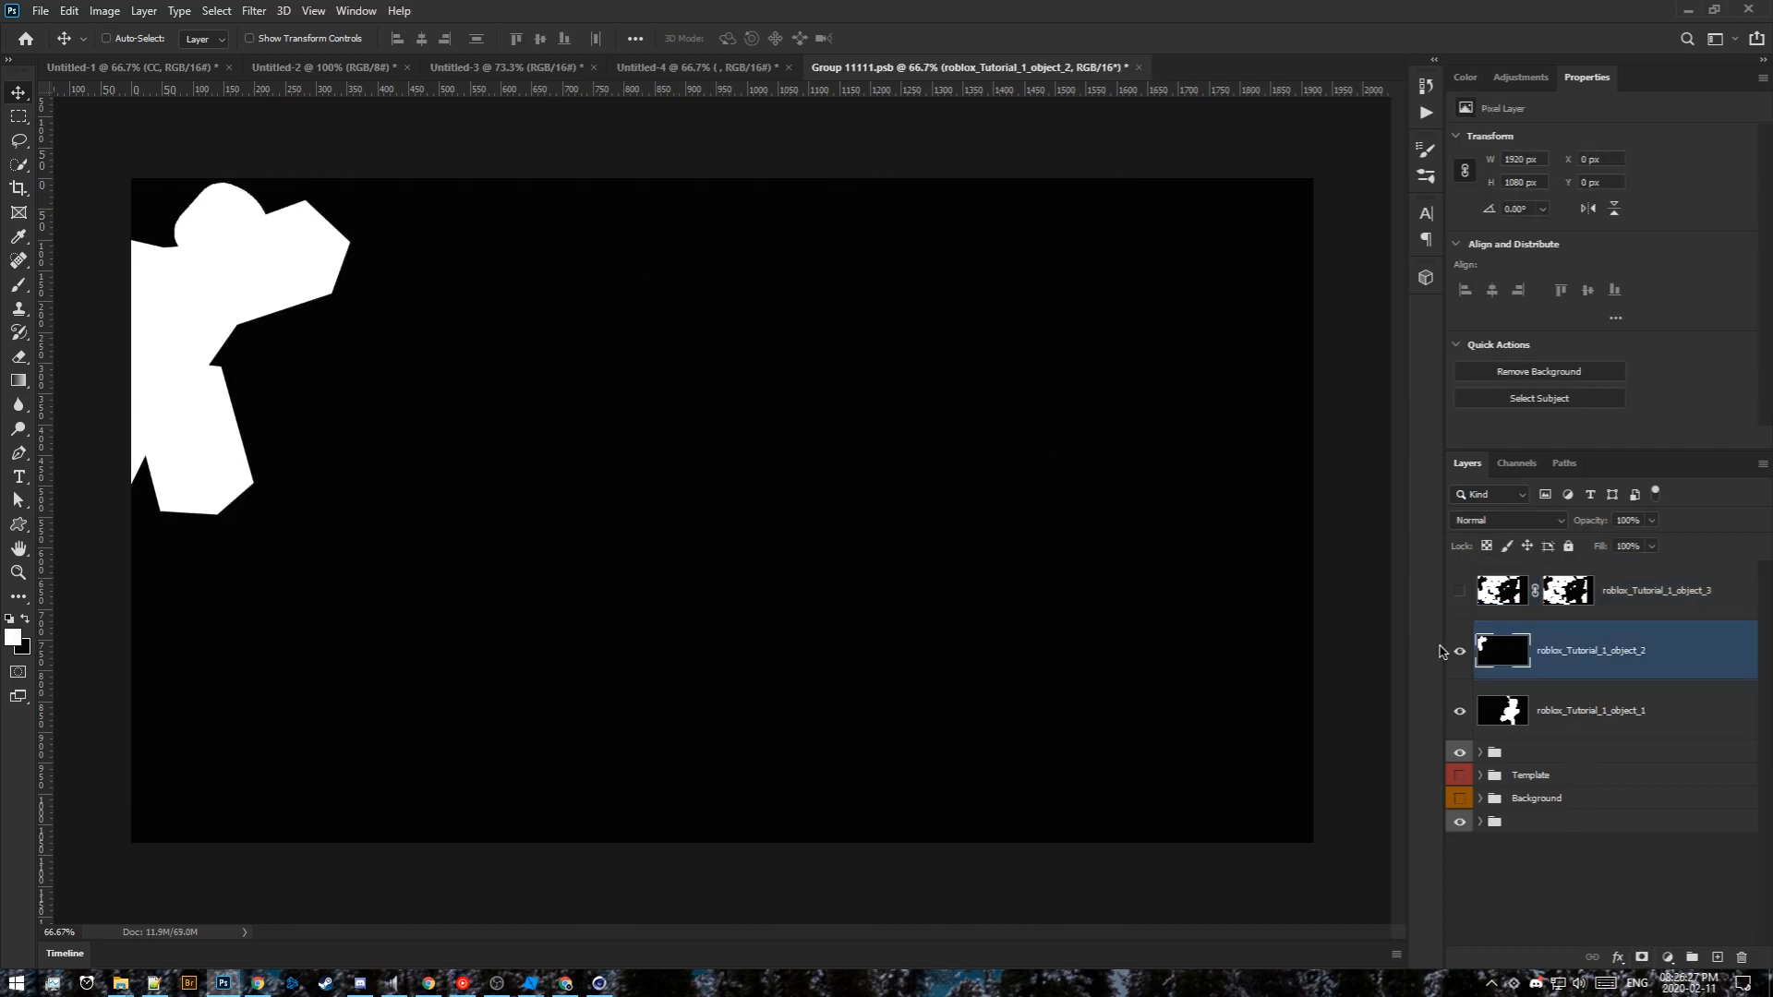
{"action": "left_click", "coordinate": [215, 12]}
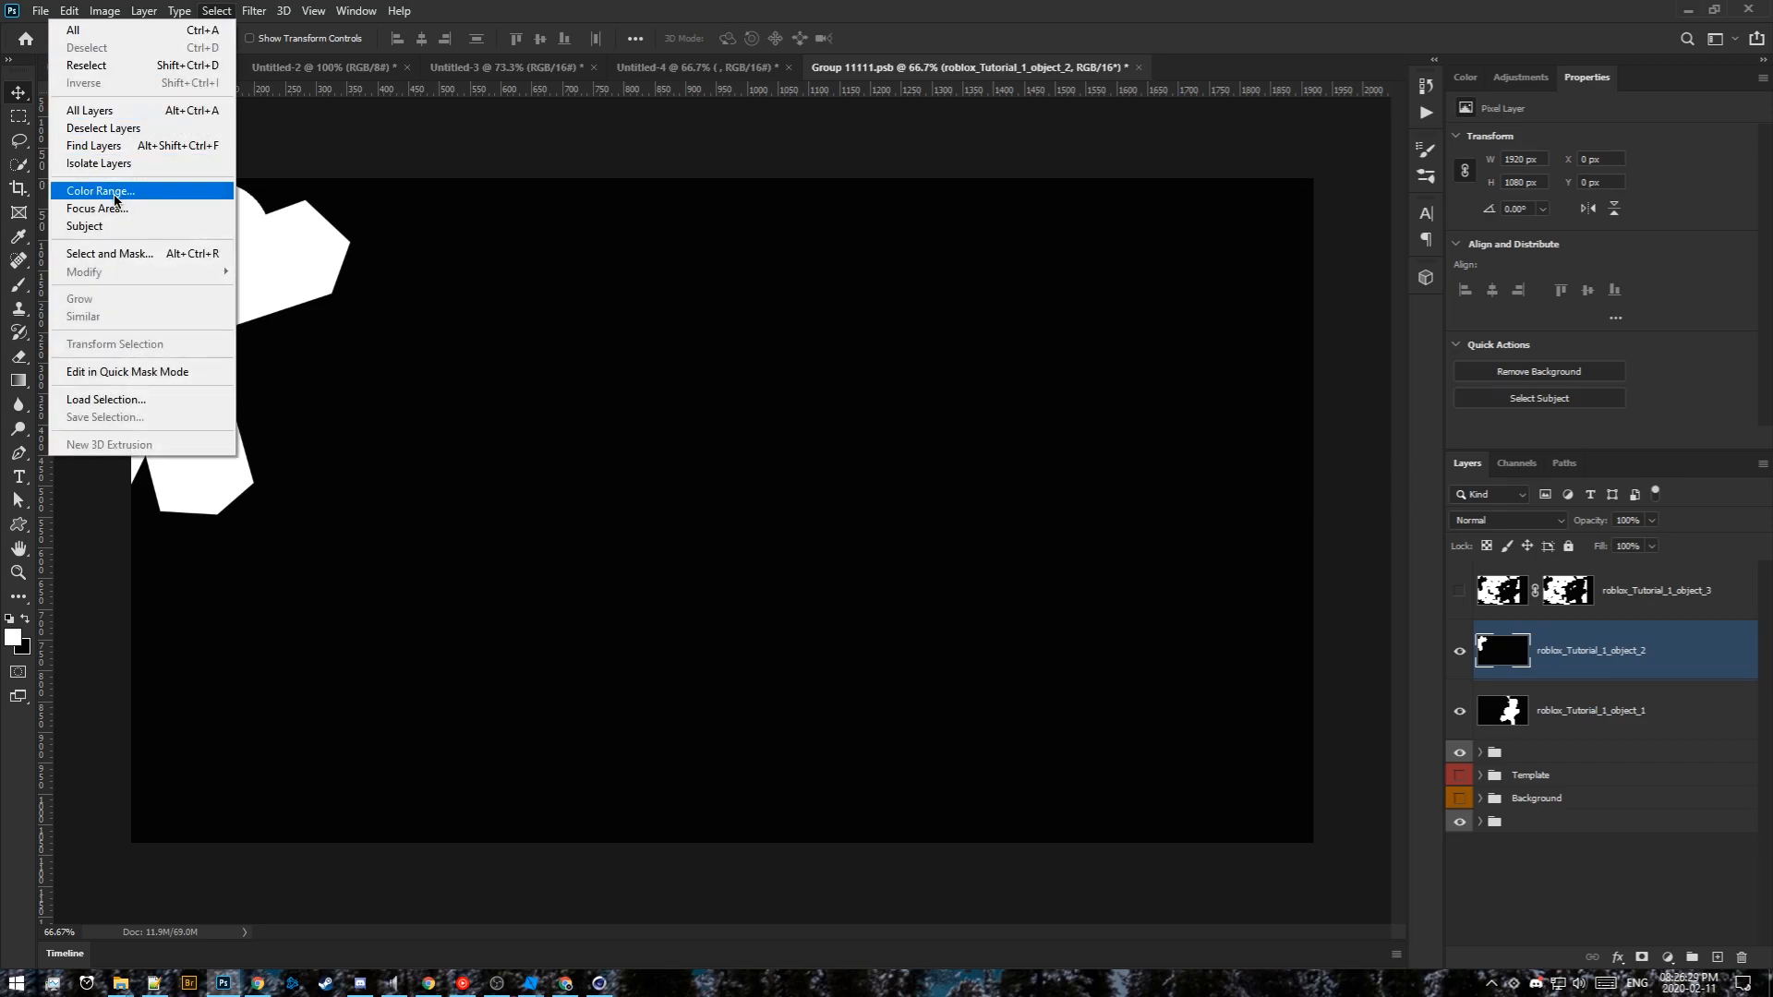
{"action": "left_click", "coordinate": [115, 190]}
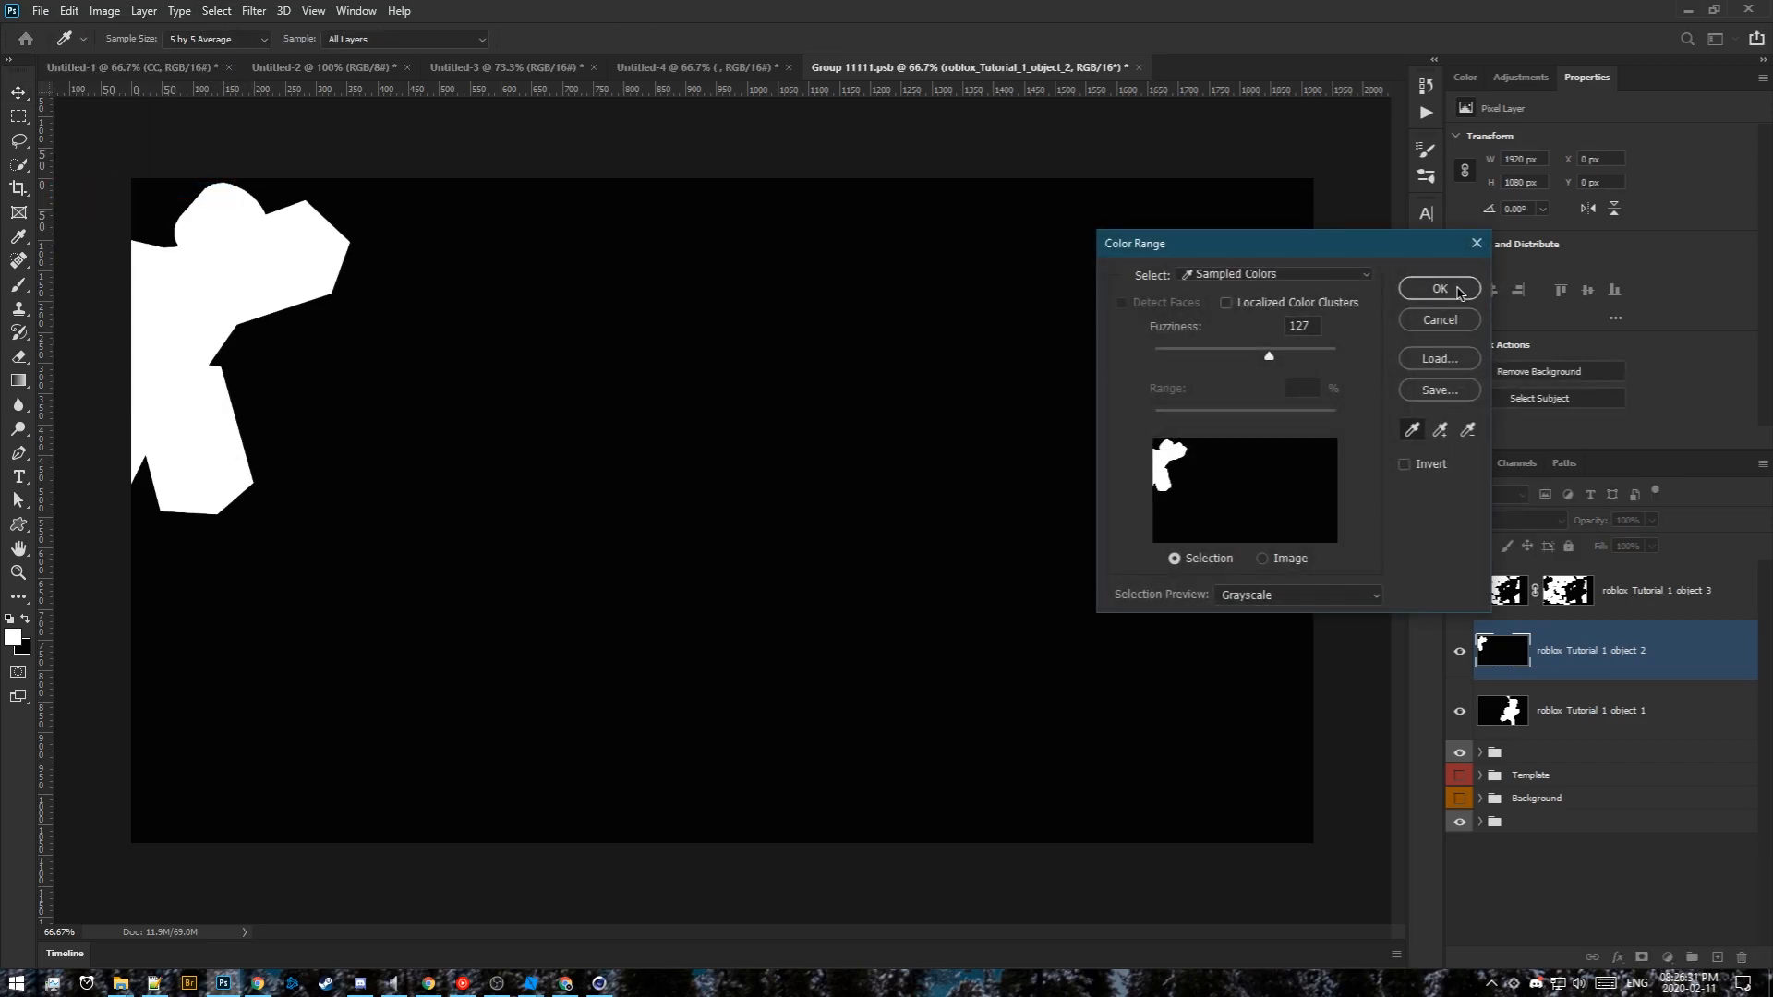
{"action": "left_click", "coordinate": [1459, 290]}
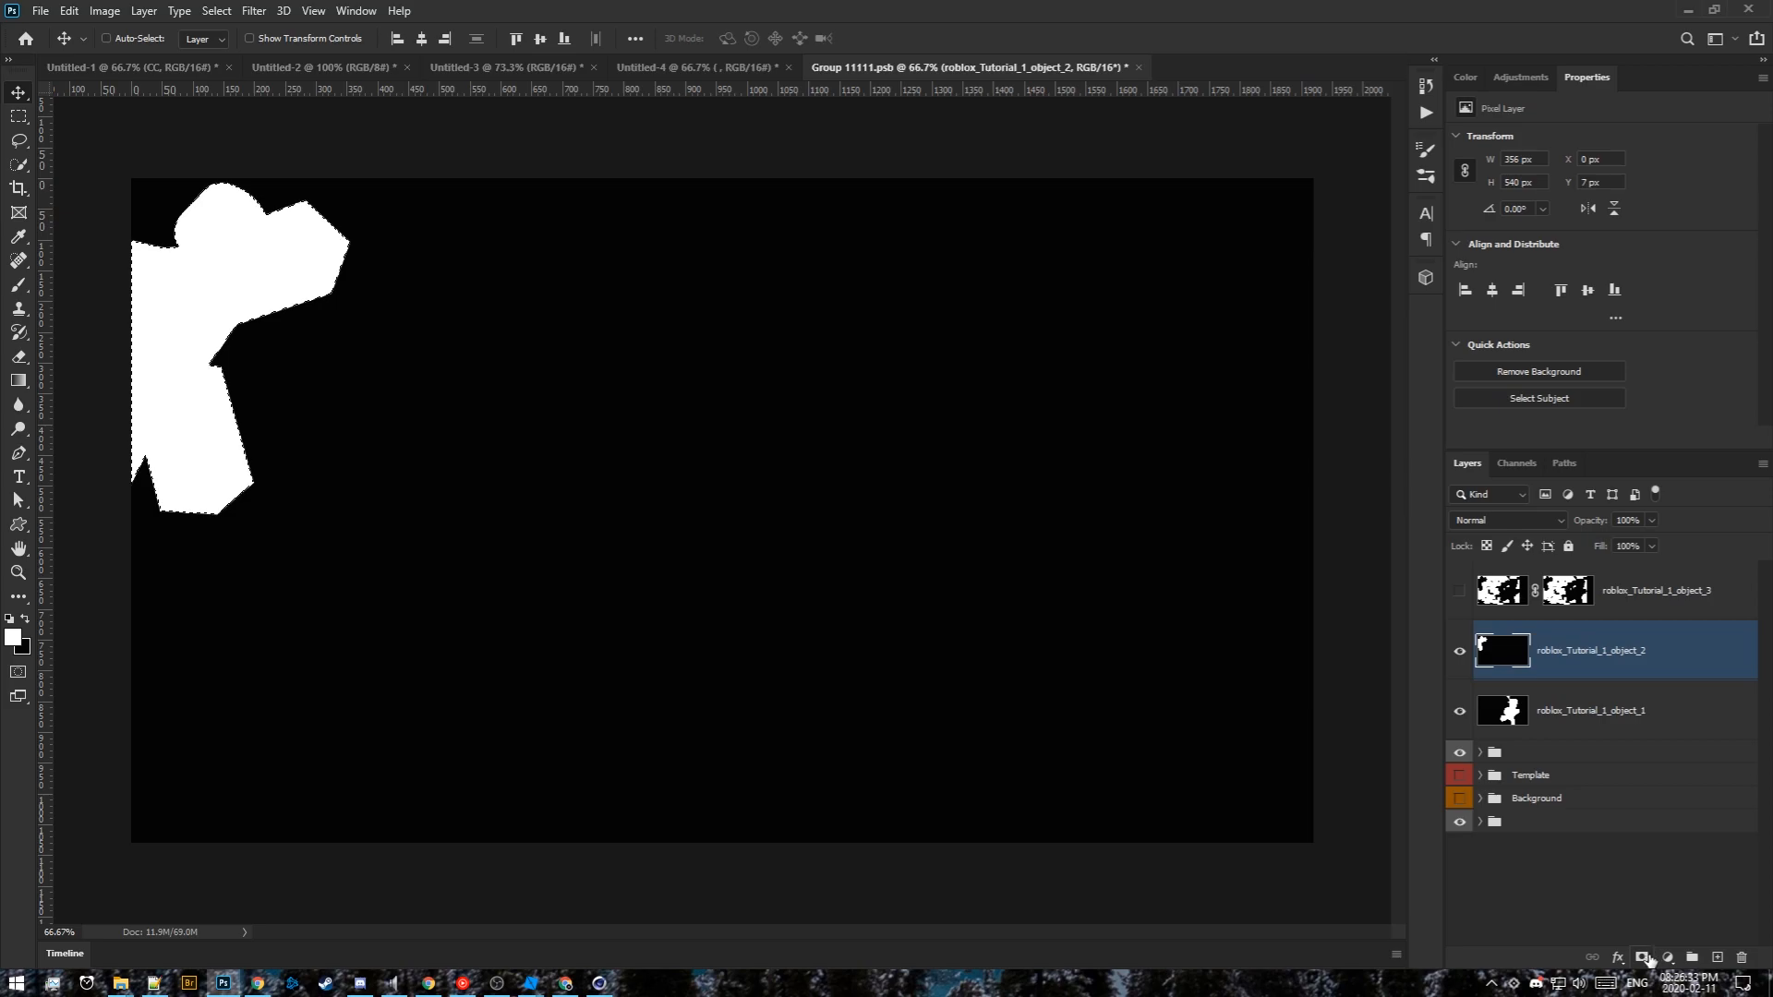
{"action": "left_click", "coordinate": [1646, 959]}
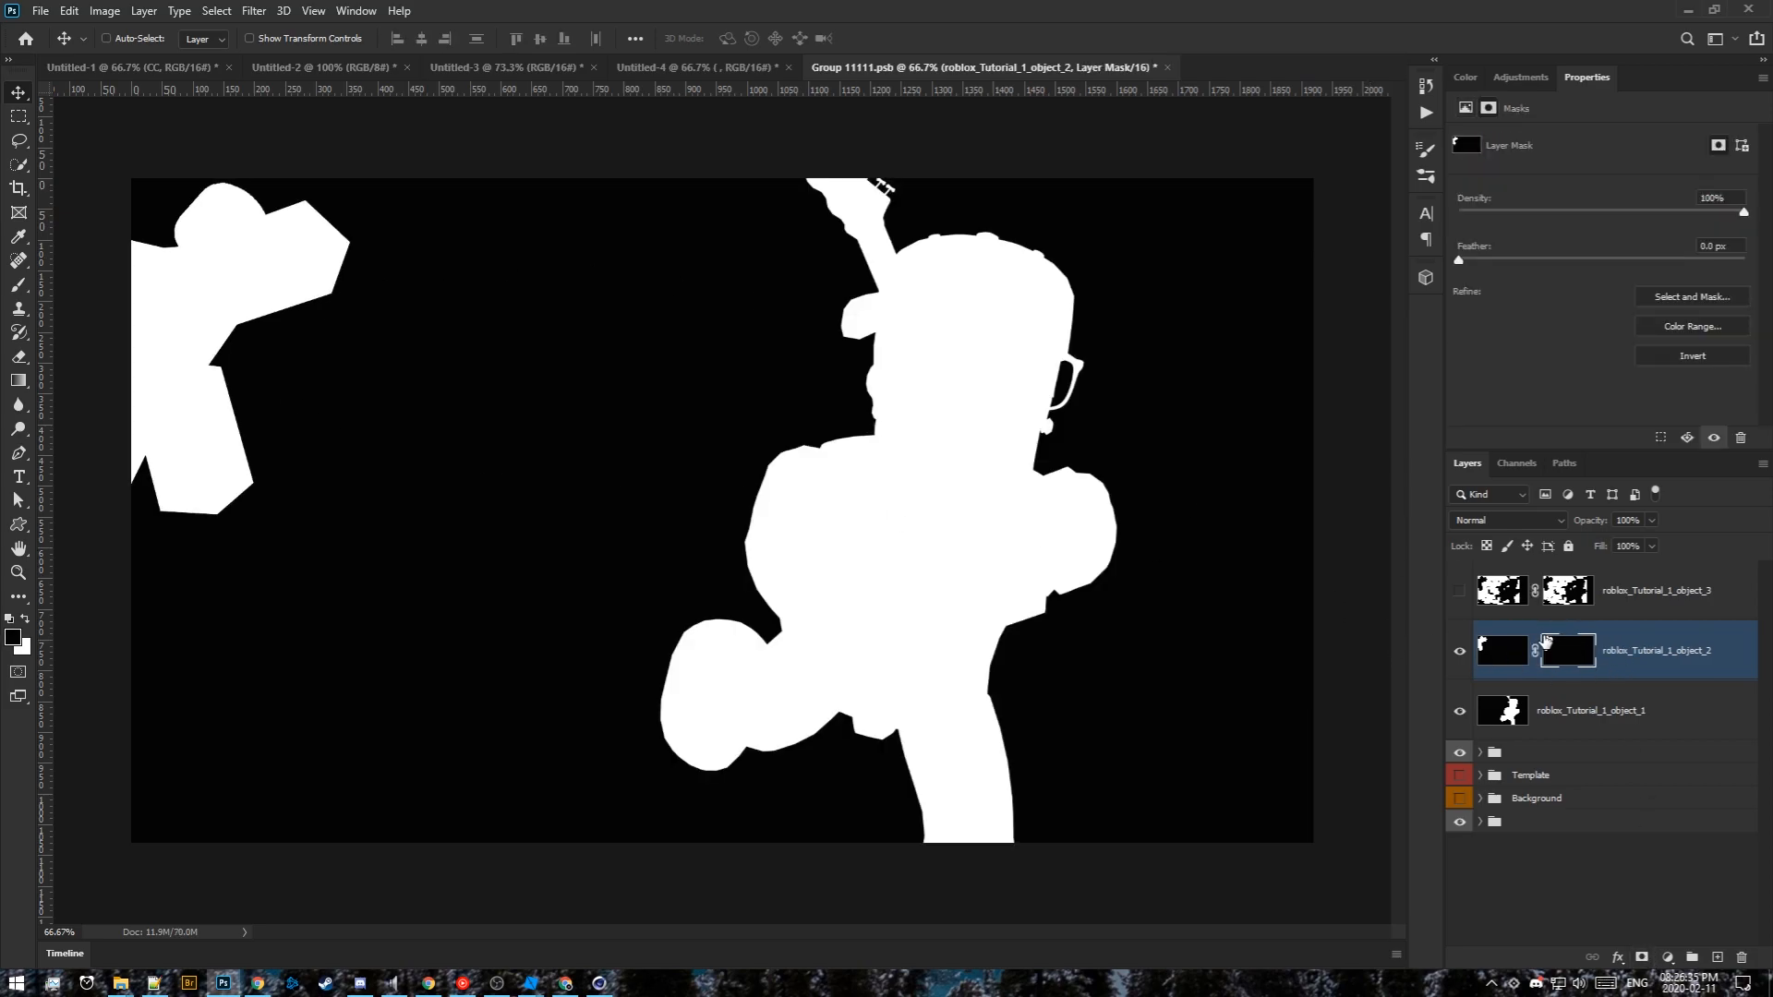
{"action": "left_click", "coordinate": [1460, 653]}
{"action": "left_click", "coordinate": [215, 11]}
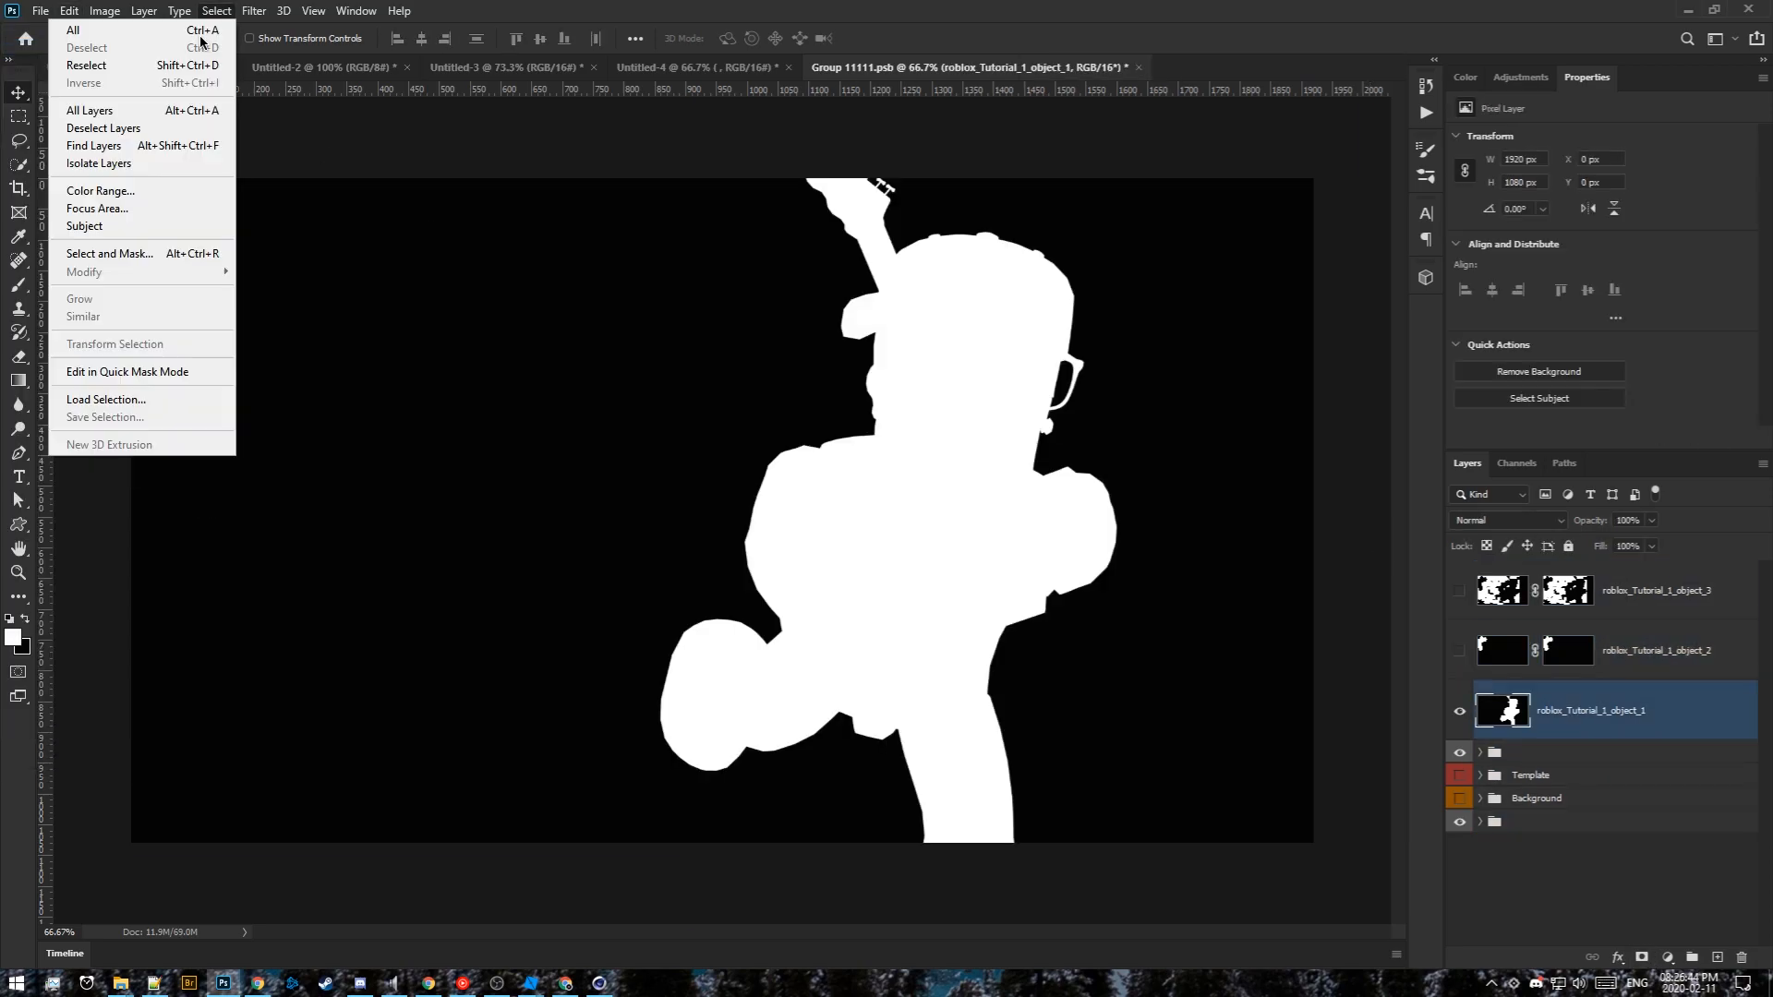
{"action": "left_click", "coordinate": [102, 123]}
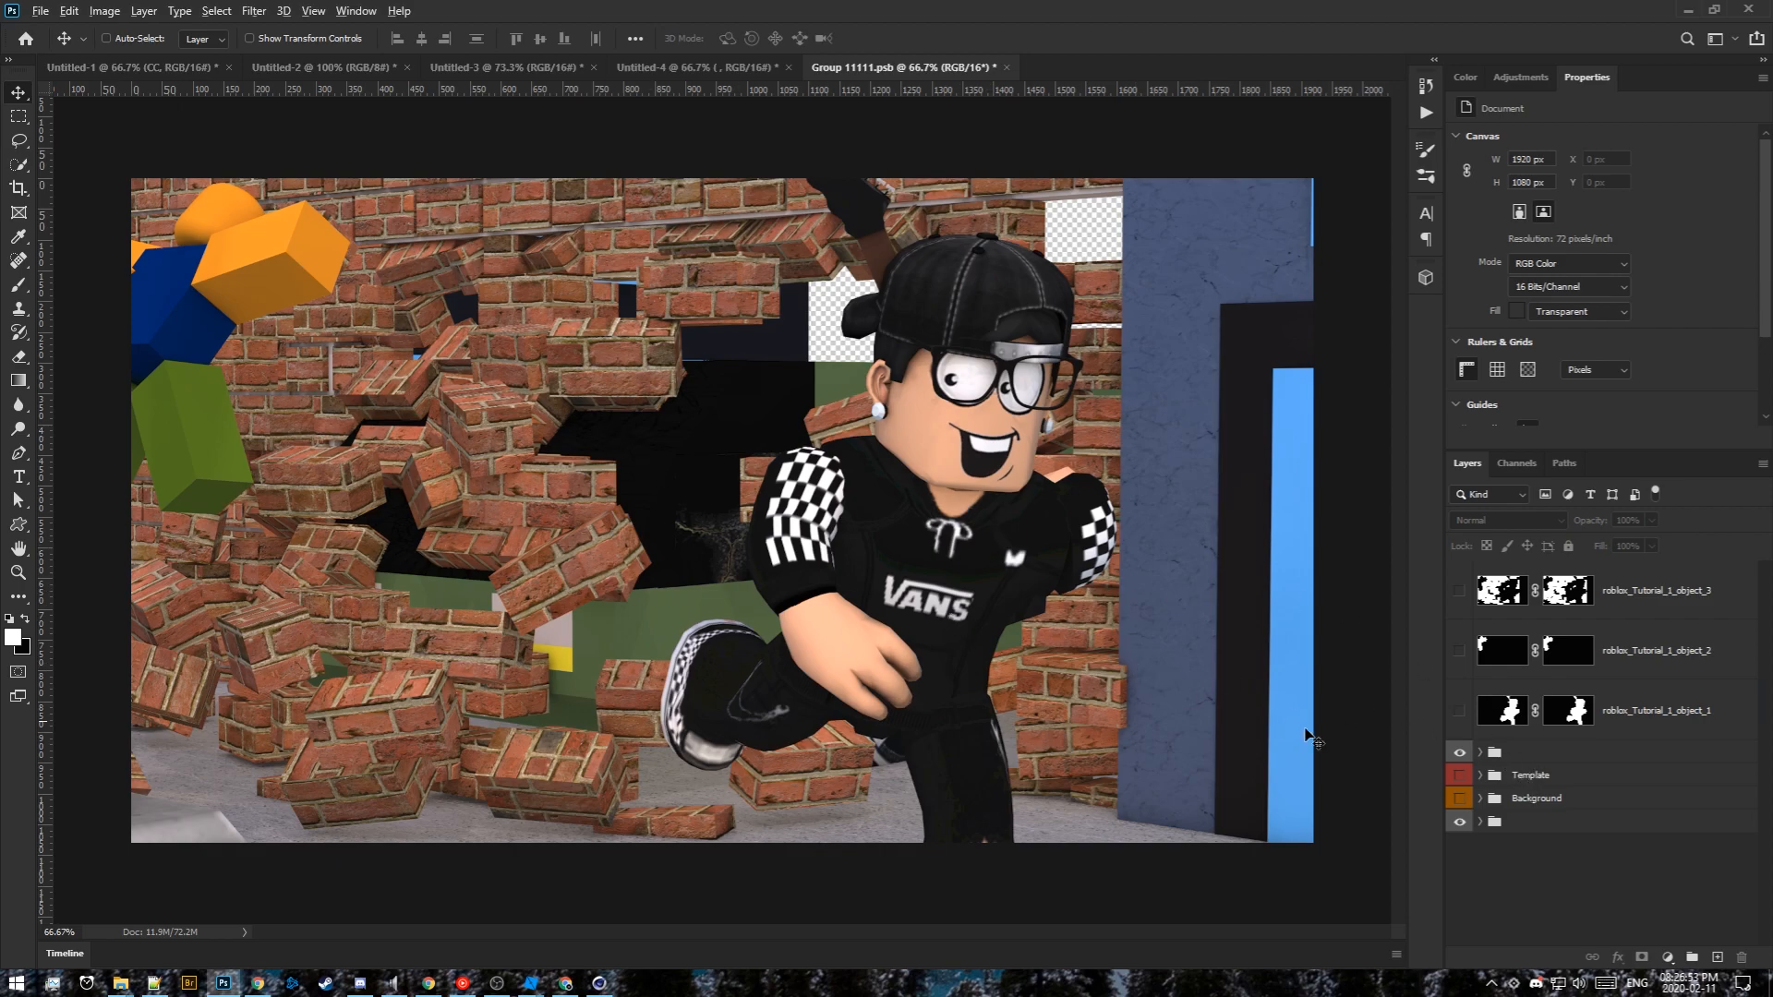
Duplicate the Template group to just below the object layers, show it, and replace both its fill layer masks with the roblox_Tutorial_1_object_1 mask
{"action": "left_click_drag", "start_coordinate": [1540, 778], "coordinate": [1530, 739], "text": "alt"}
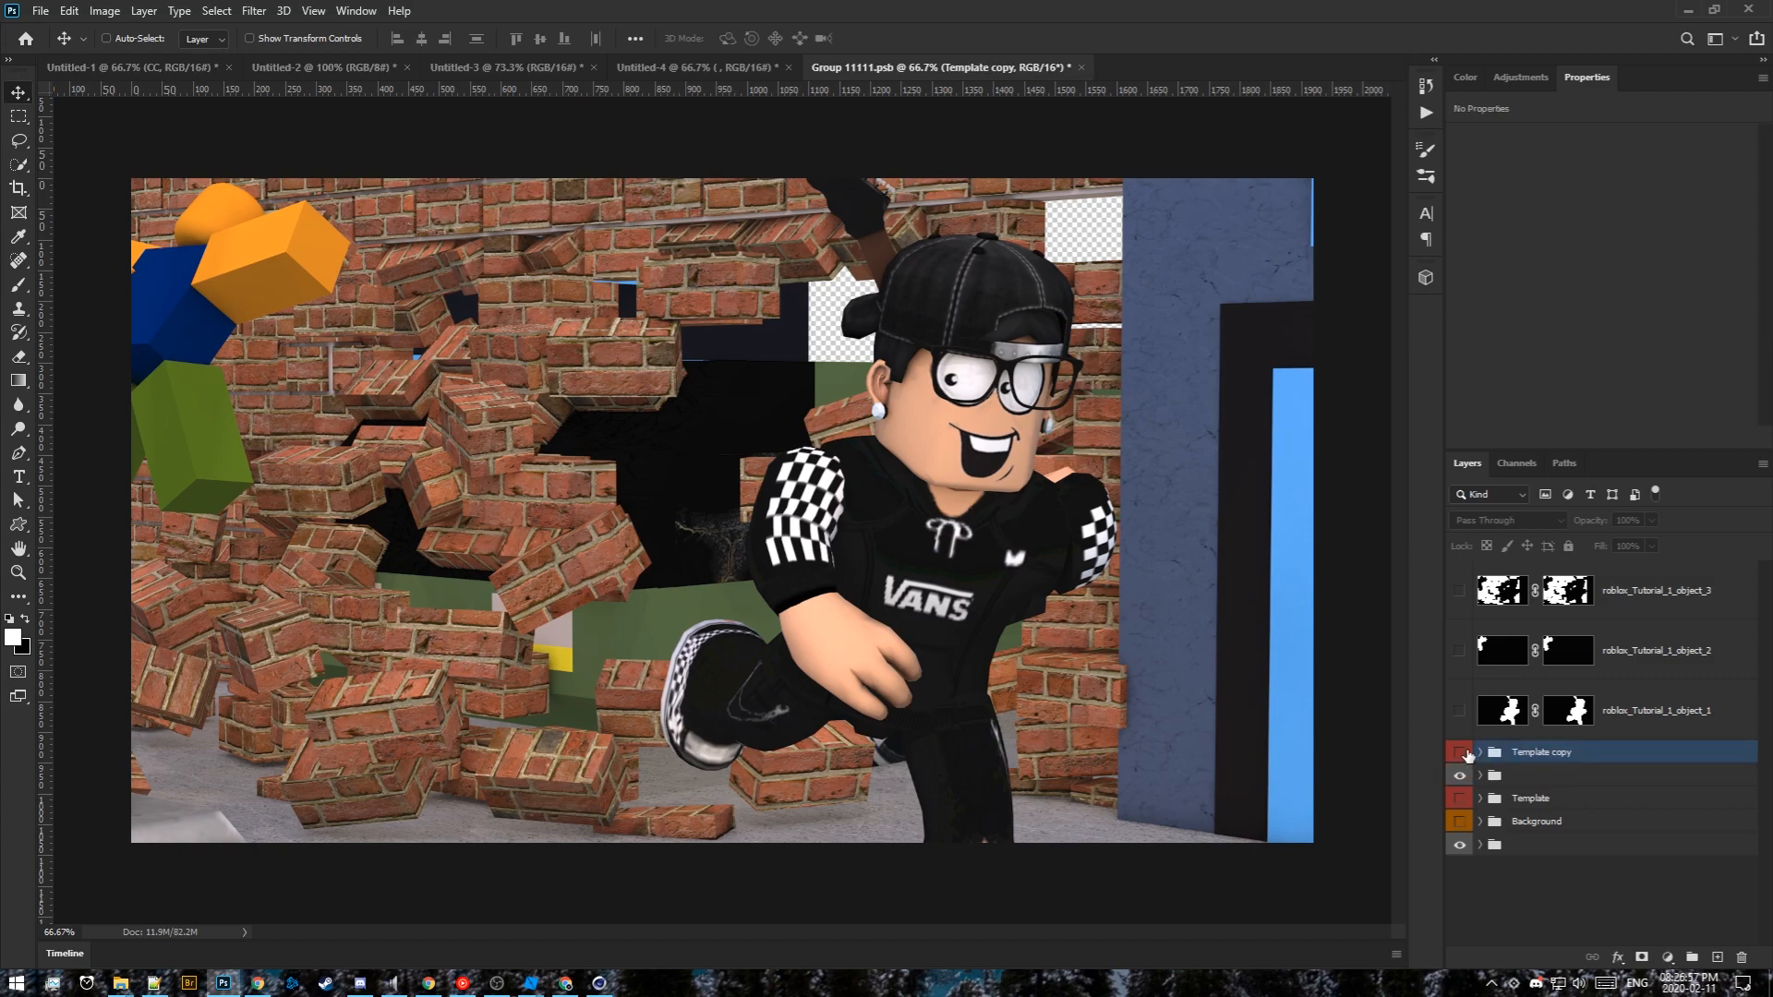
{"action": "left_click", "coordinate": [1462, 752]}
{"action": "left_click", "coordinate": [1481, 753]}
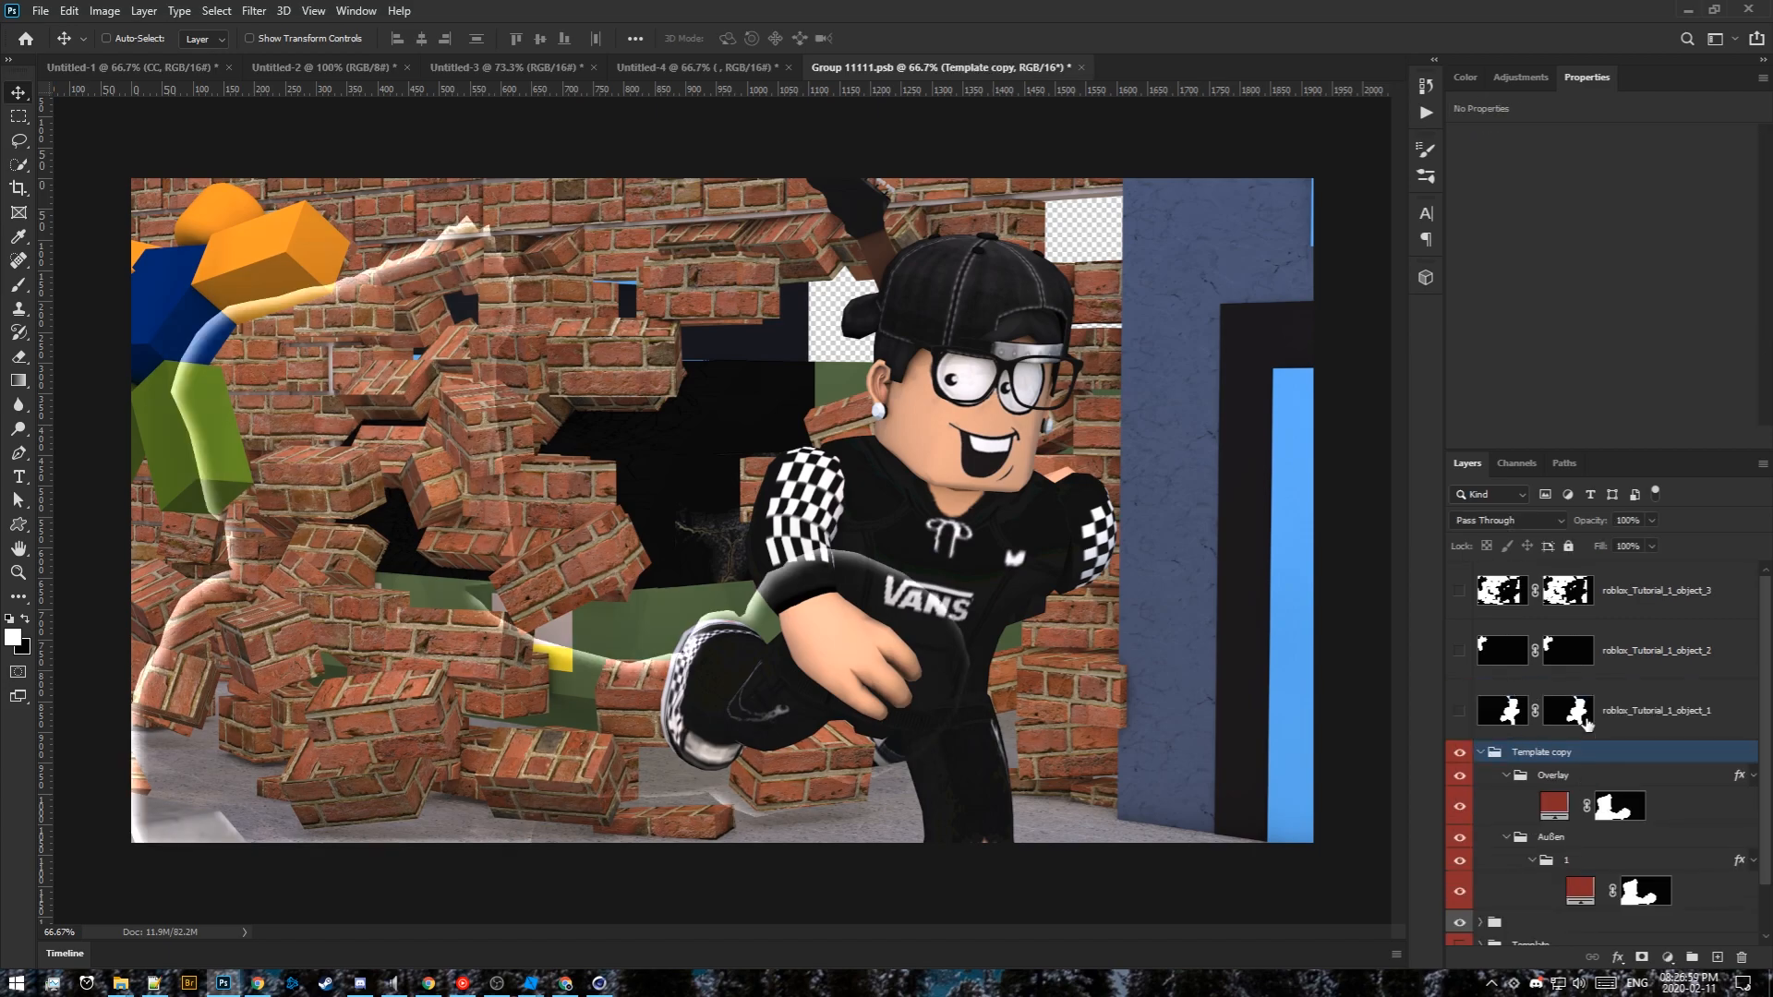
{"action": "left_click_drag", "start_coordinate": [1570, 721], "coordinate": [1626, 804]}
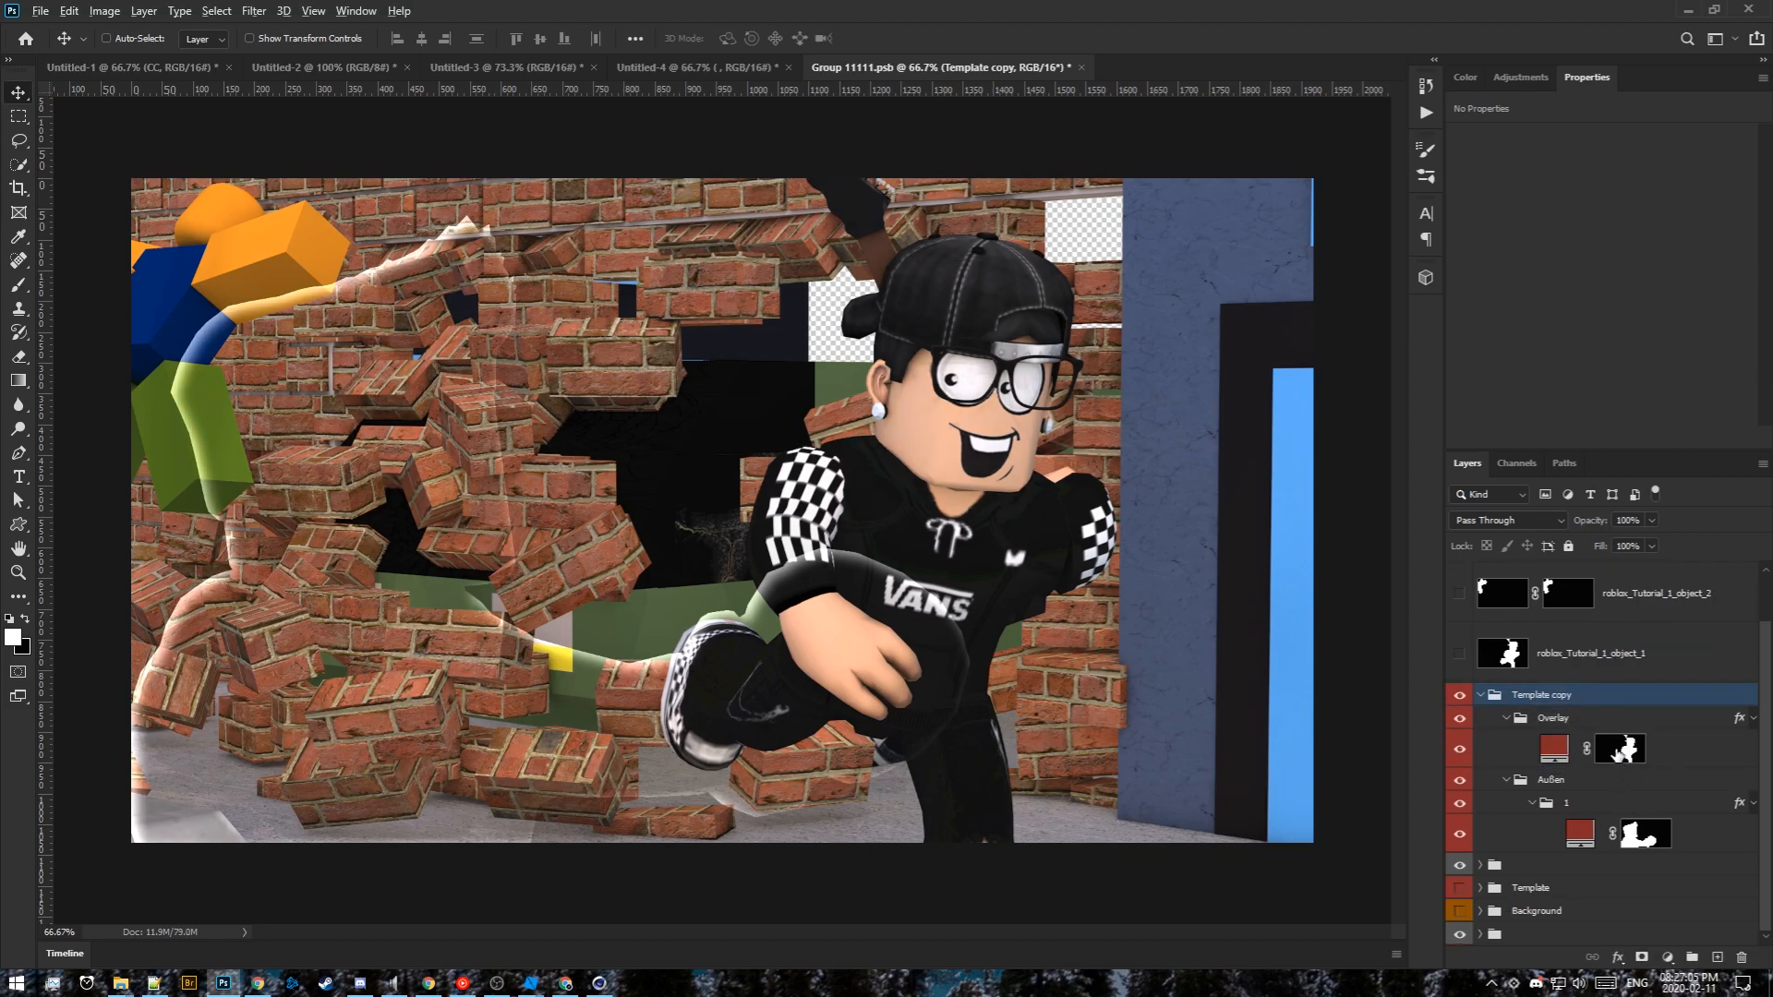
{"action": "left_click_drag", "start_coordinate": [1616, 750], "coordinate": [1647, 837]}
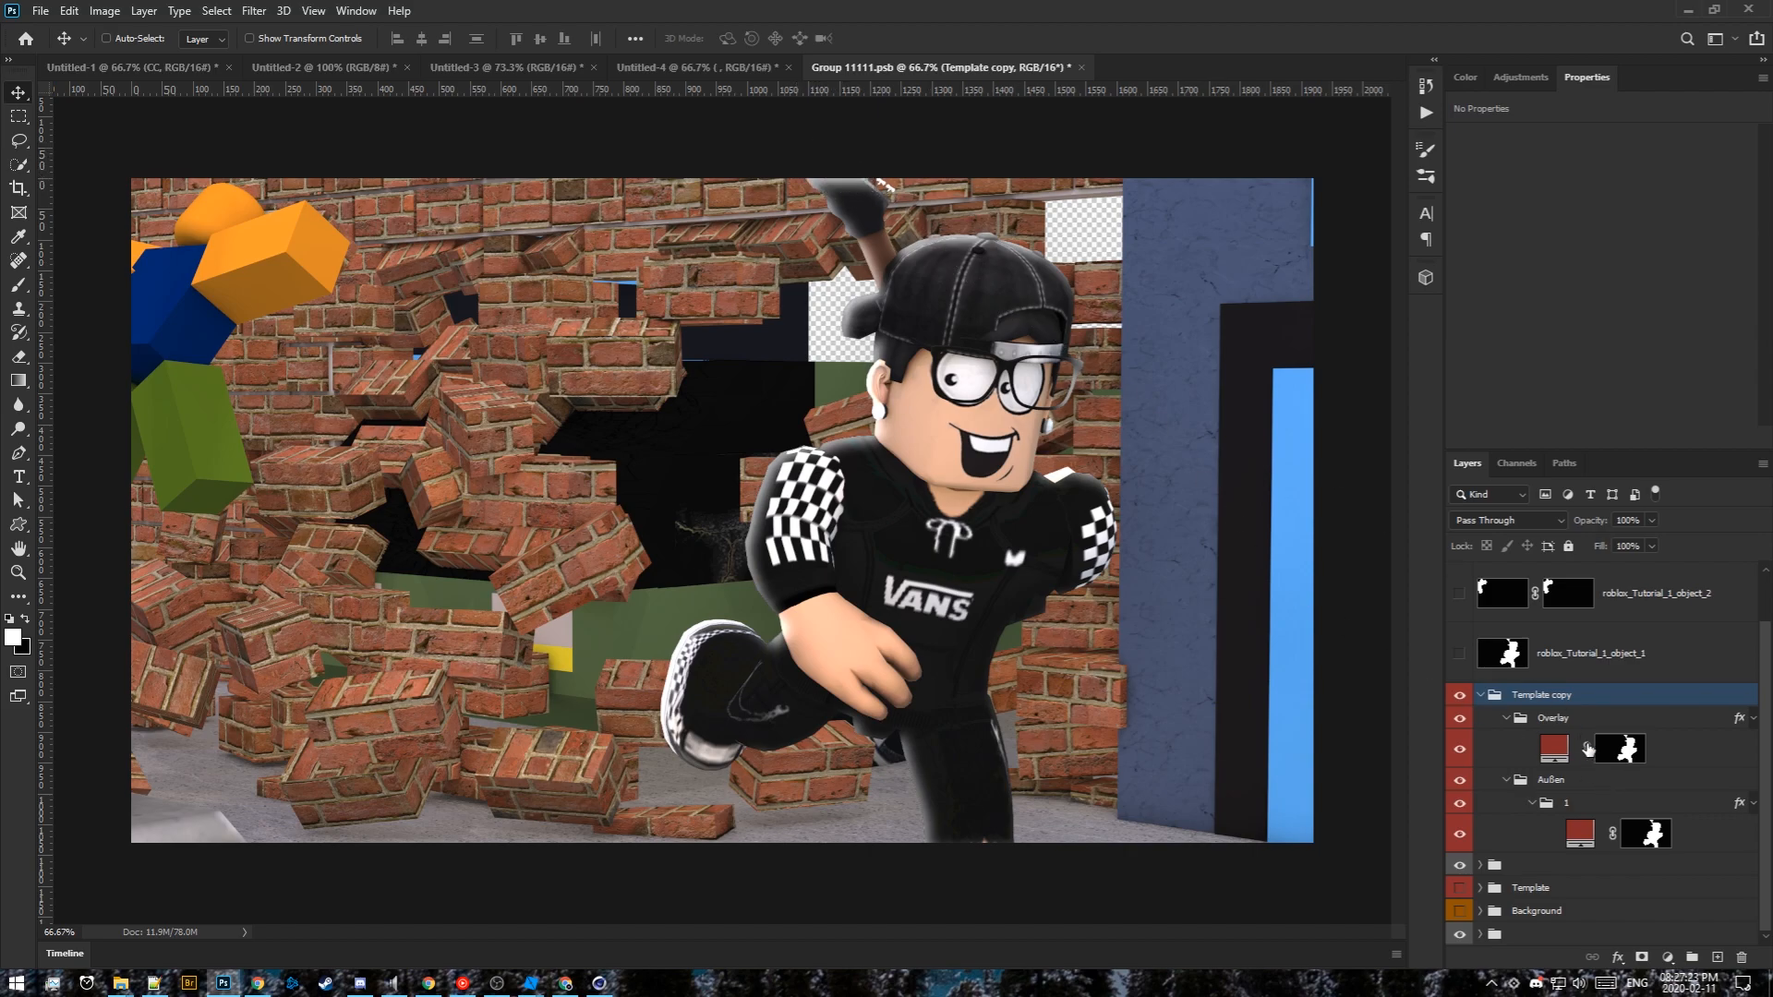
Add a white layer mask to the Außen group inside Template copy and set the brush to 60 px with 0% hardness
{"action": "left_click", "coordinate": [1570, 784]}
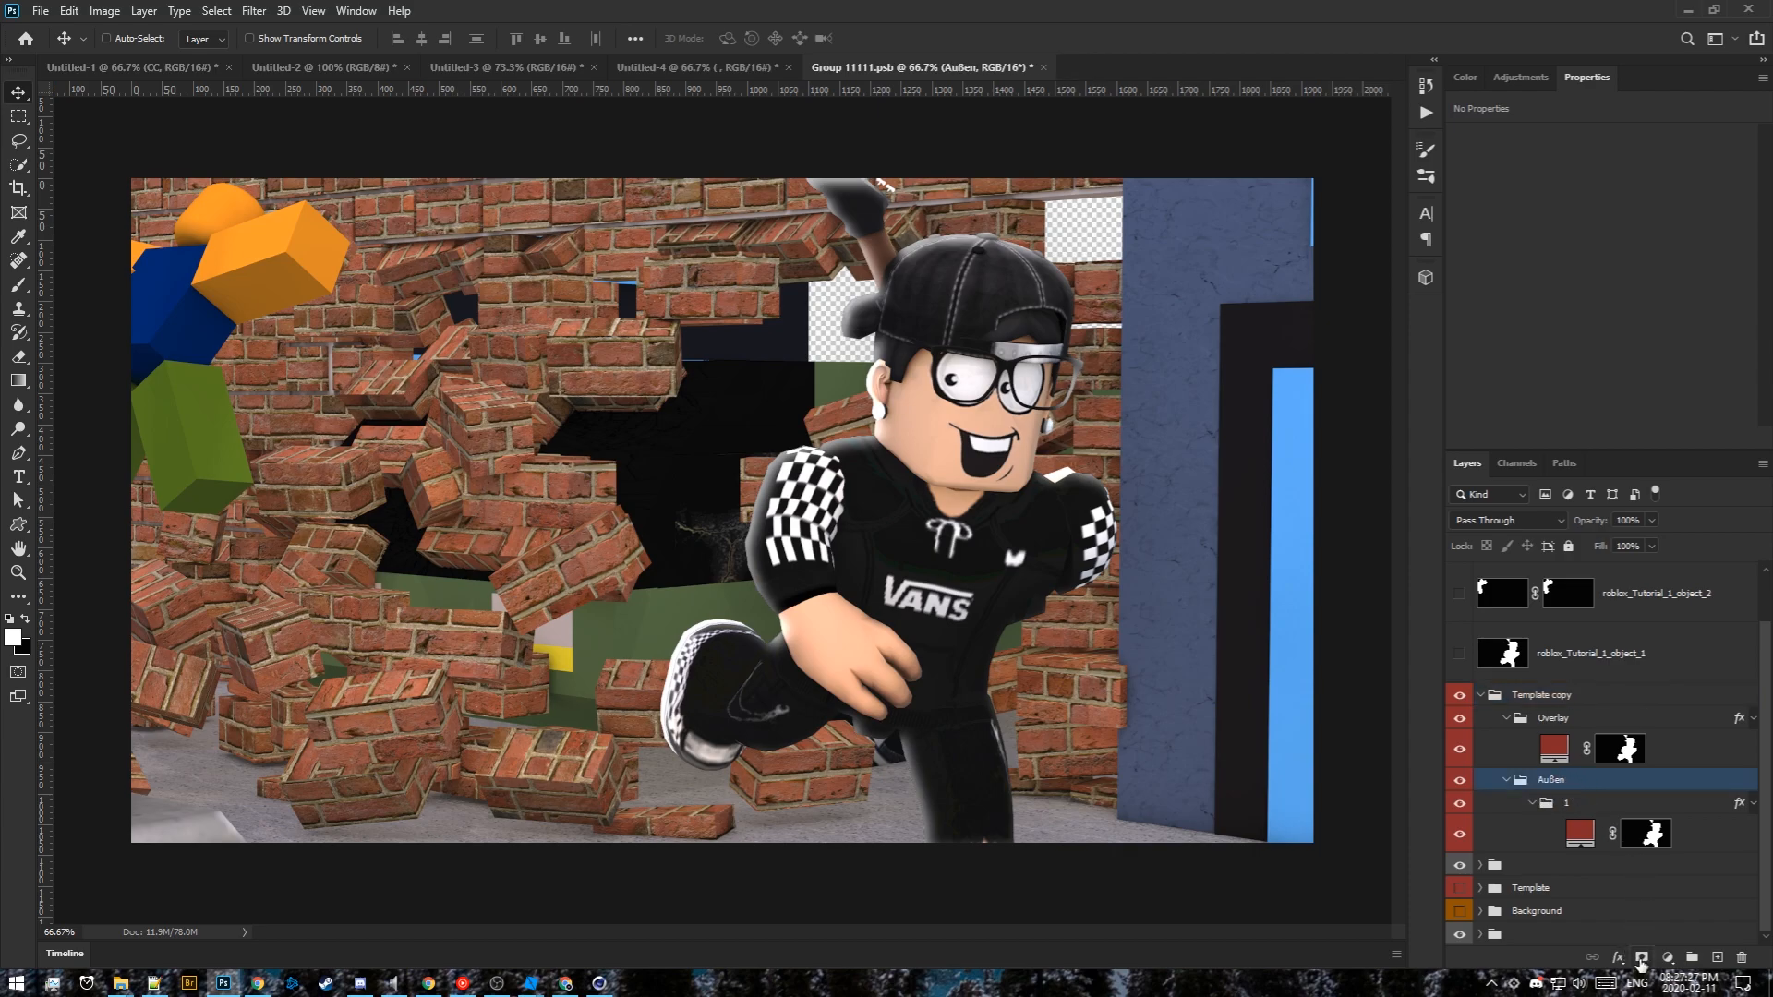
{"action": "left_click", "coordinate": [1641, 959]}
{"action": "key", "text": "b"}
{"action": "scroll", "coordinate": [930, 316], "scroll_direction": "up", "scroll_amount": 3, "text": "alt"}
{"action": "right_click_drag", "start_coordinate": [910, 296], "coordinate": [904, 422], "text": "alt"}
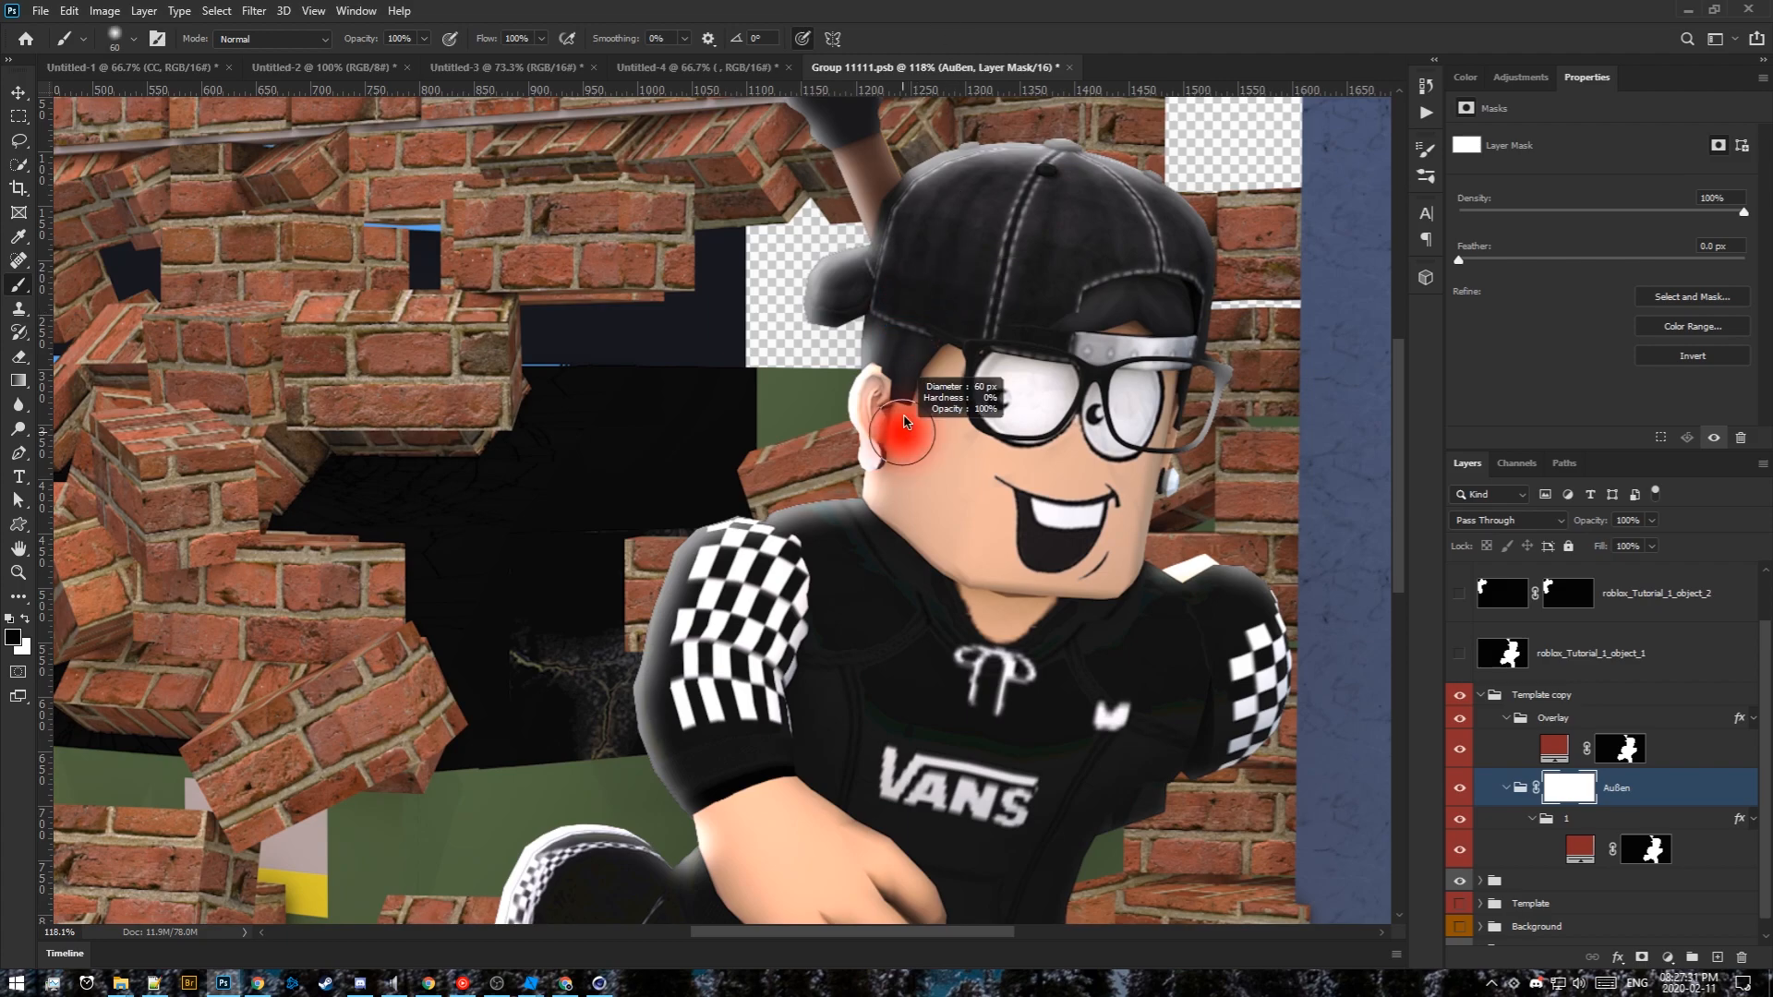
{"action": "scroll", "coordinate": [822, 351], "scroll_direction": "up", "scroll_amount": 2}
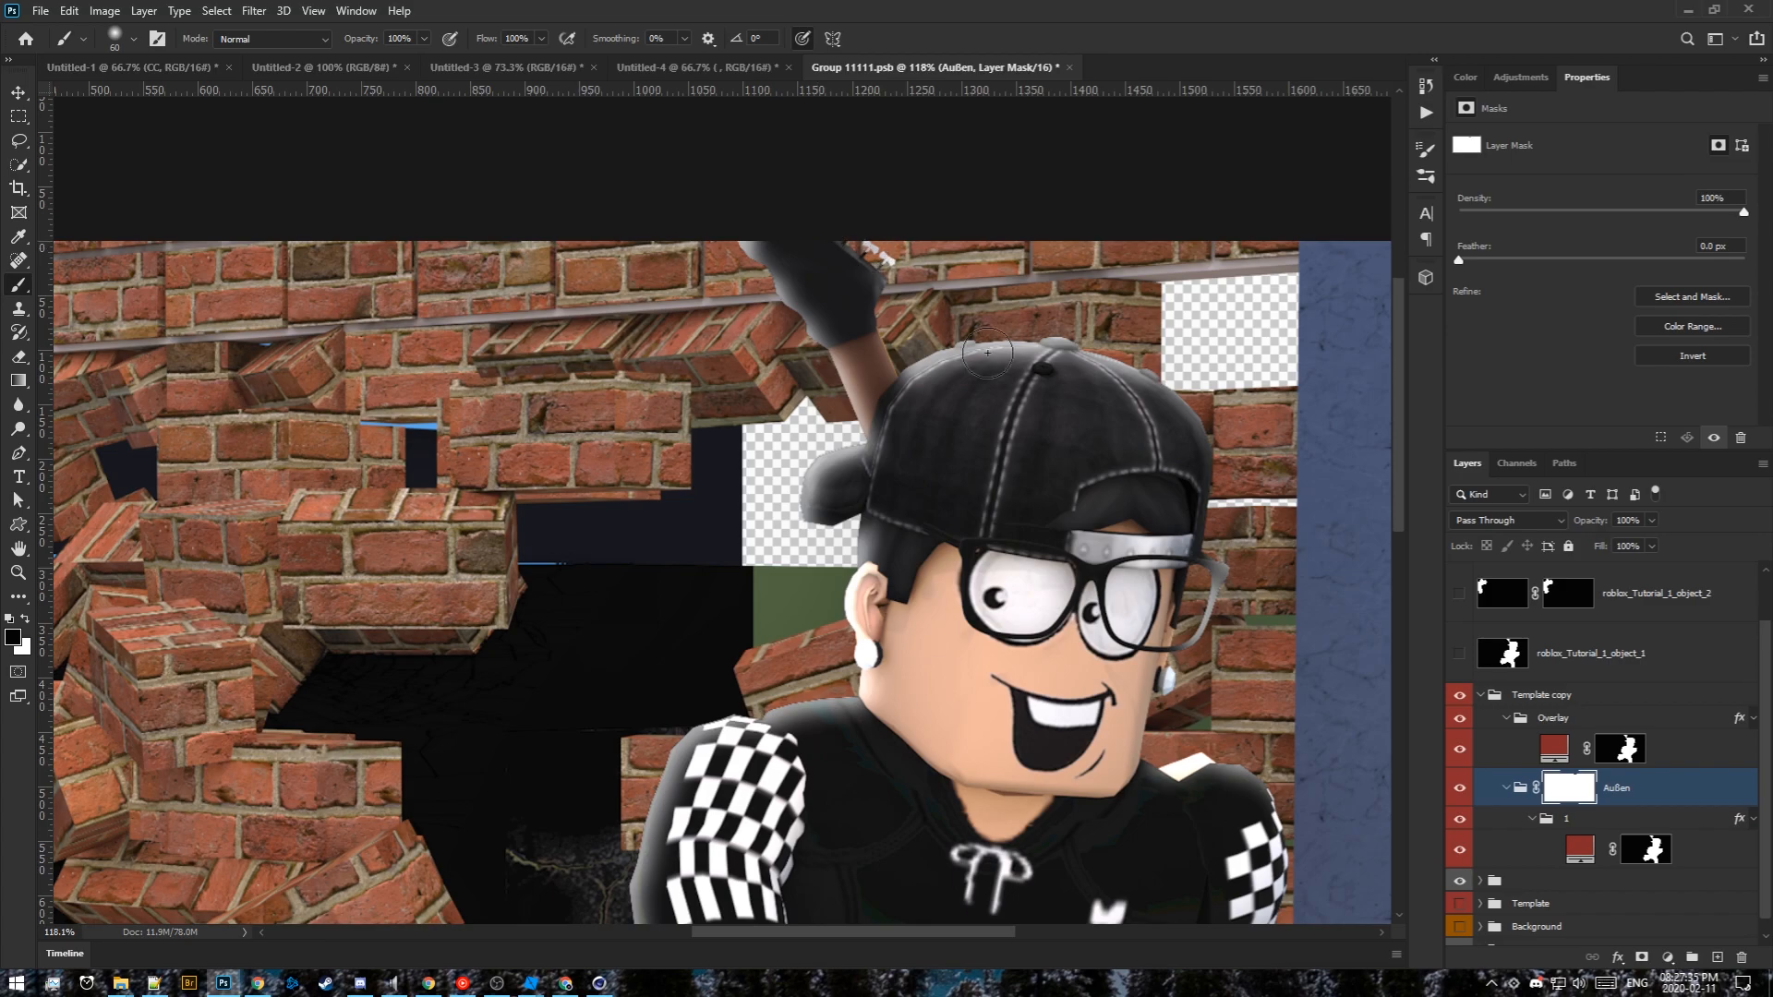
{"action": "key", "text": "v"}
{"action": "scroll", "coordinate": [981, 338], "scroll_direction": "down", "scroll_amount": 4, "text": "alt"}
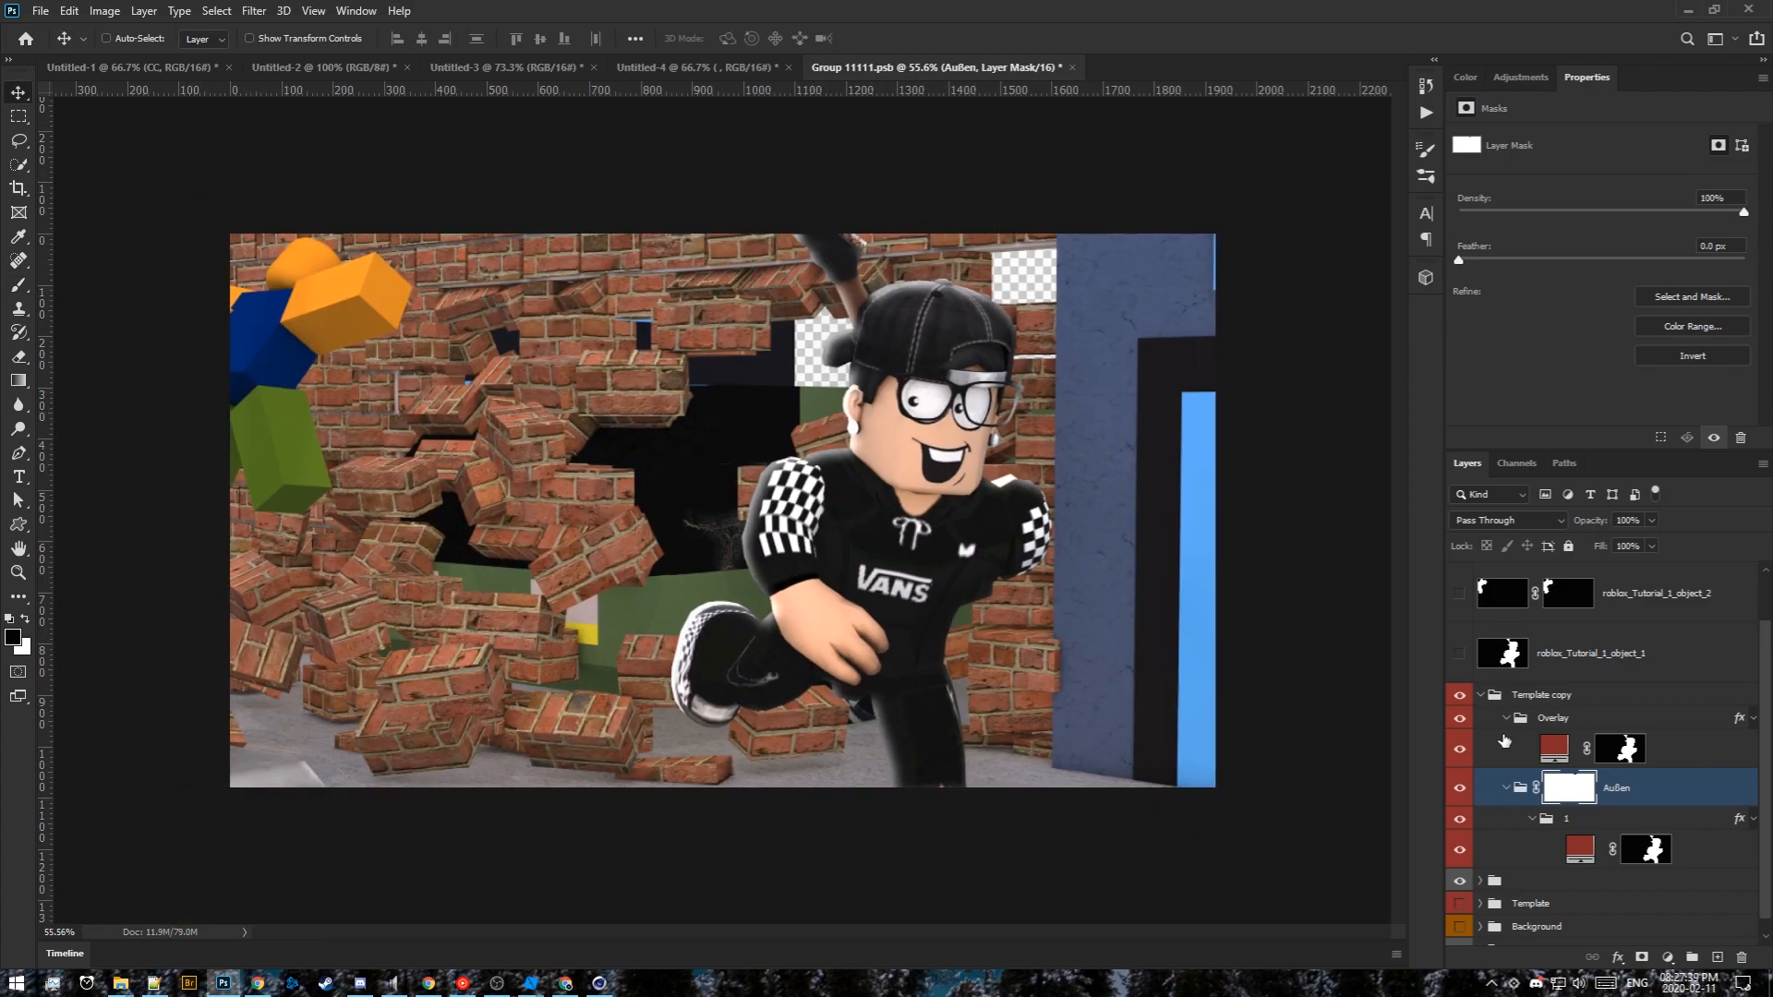
Collapse the Template copy group and rename it Character
{"action": "left_click", "coordinate": [1481, 696]}
{"action": "double_click", "coordinate": [1542, 754]}
{"action": "type", "text": "c"}
{"action": "type", "text": "haracter"}
{"action": "key", "text": "Return"}
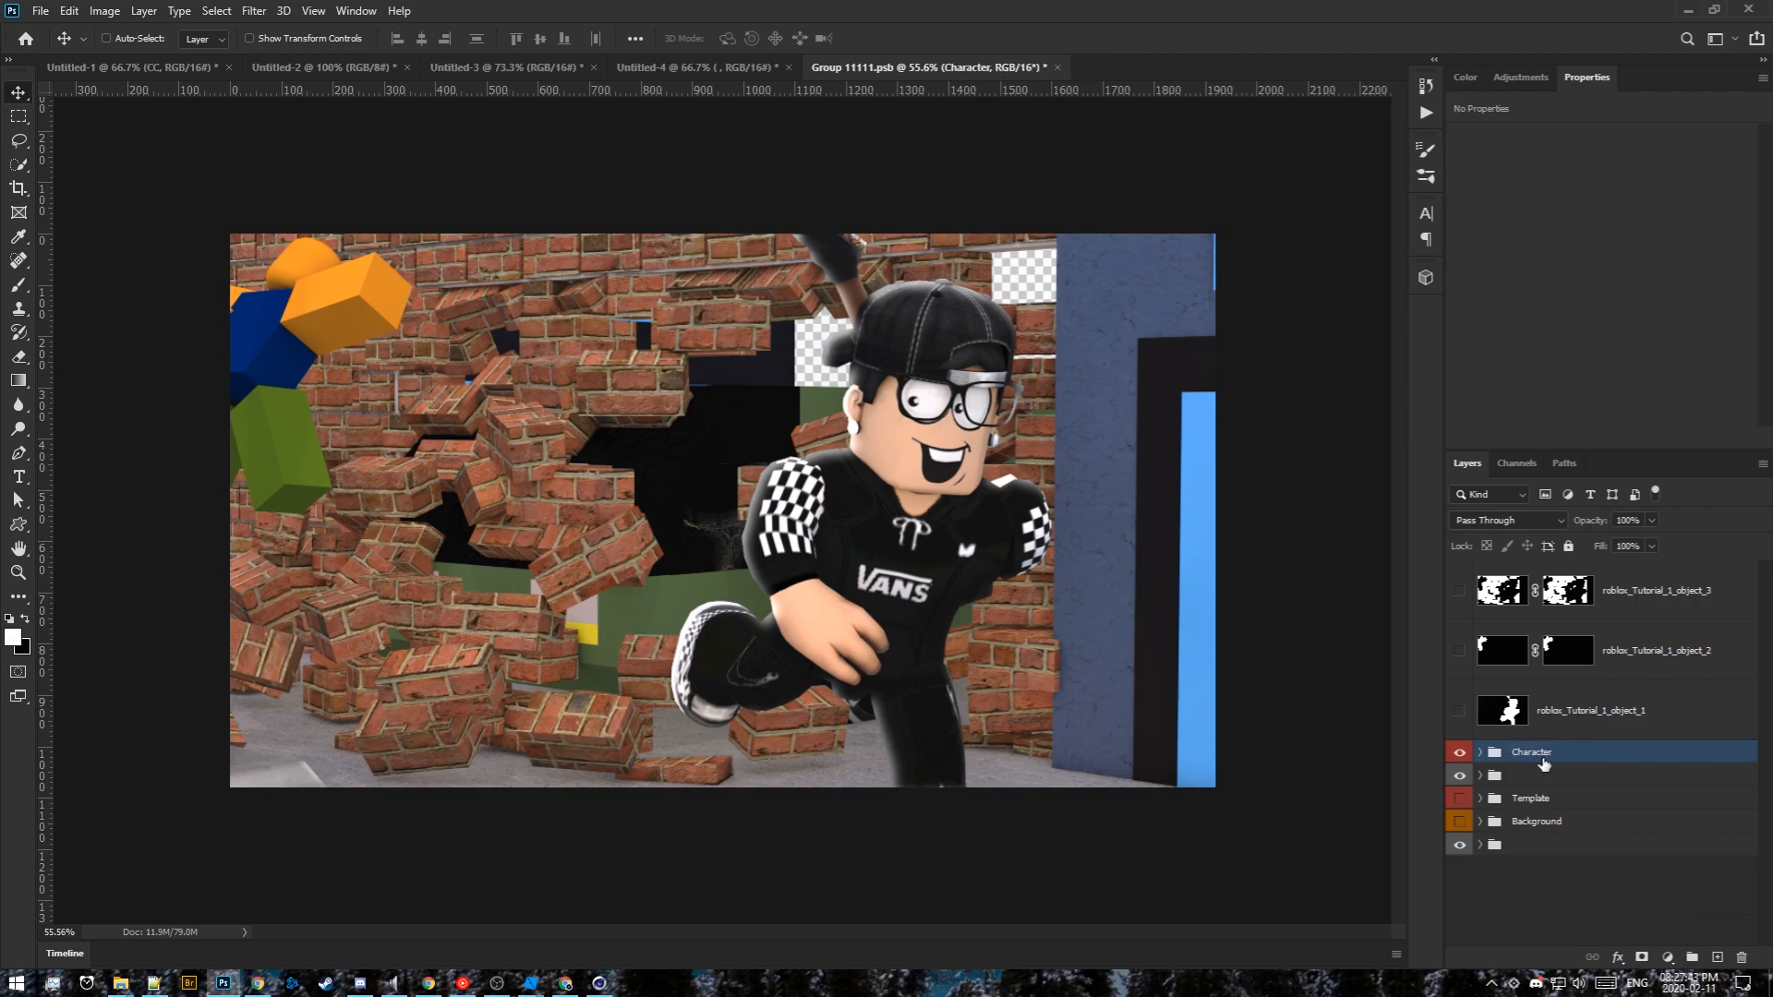
Duplicate the Character group directly below itself, give the copy an orange label, and rename it noob skin
{"action": "left_click_drag", "start_coordinate": [1549, 761], "coordinate": [1571, 773], "text": "alt"}
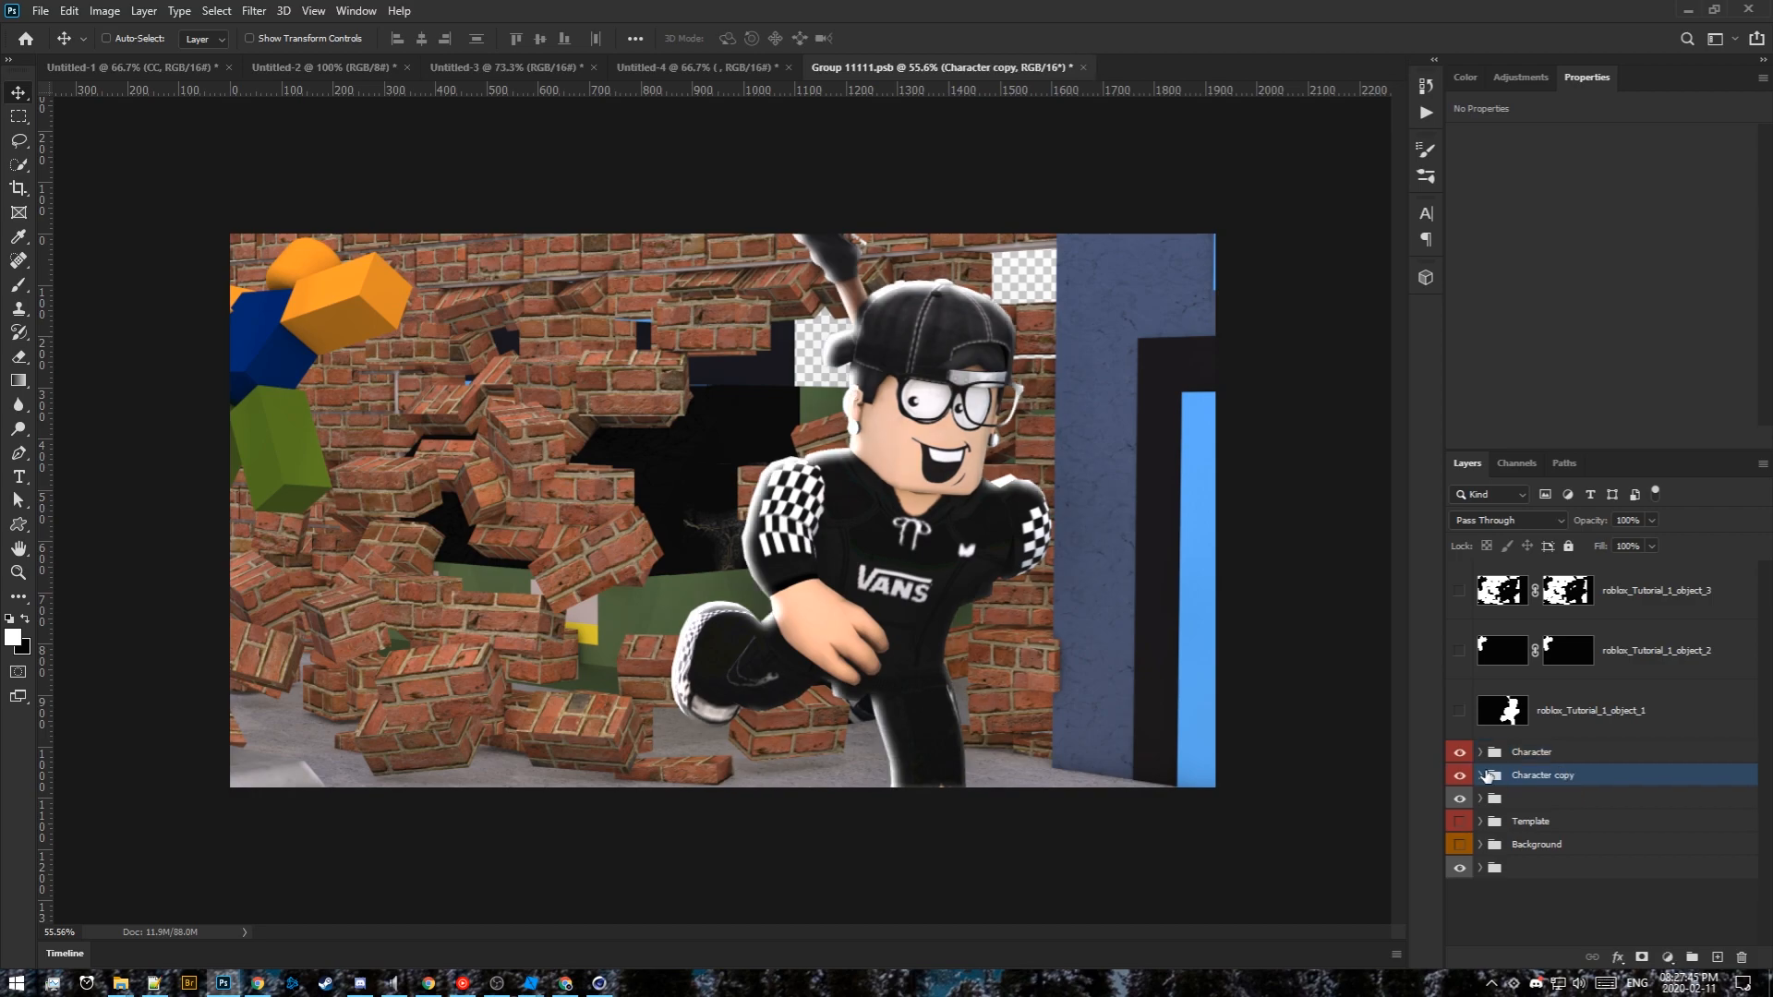
{"action": "right_click", "coordinate": [1536, 778]}
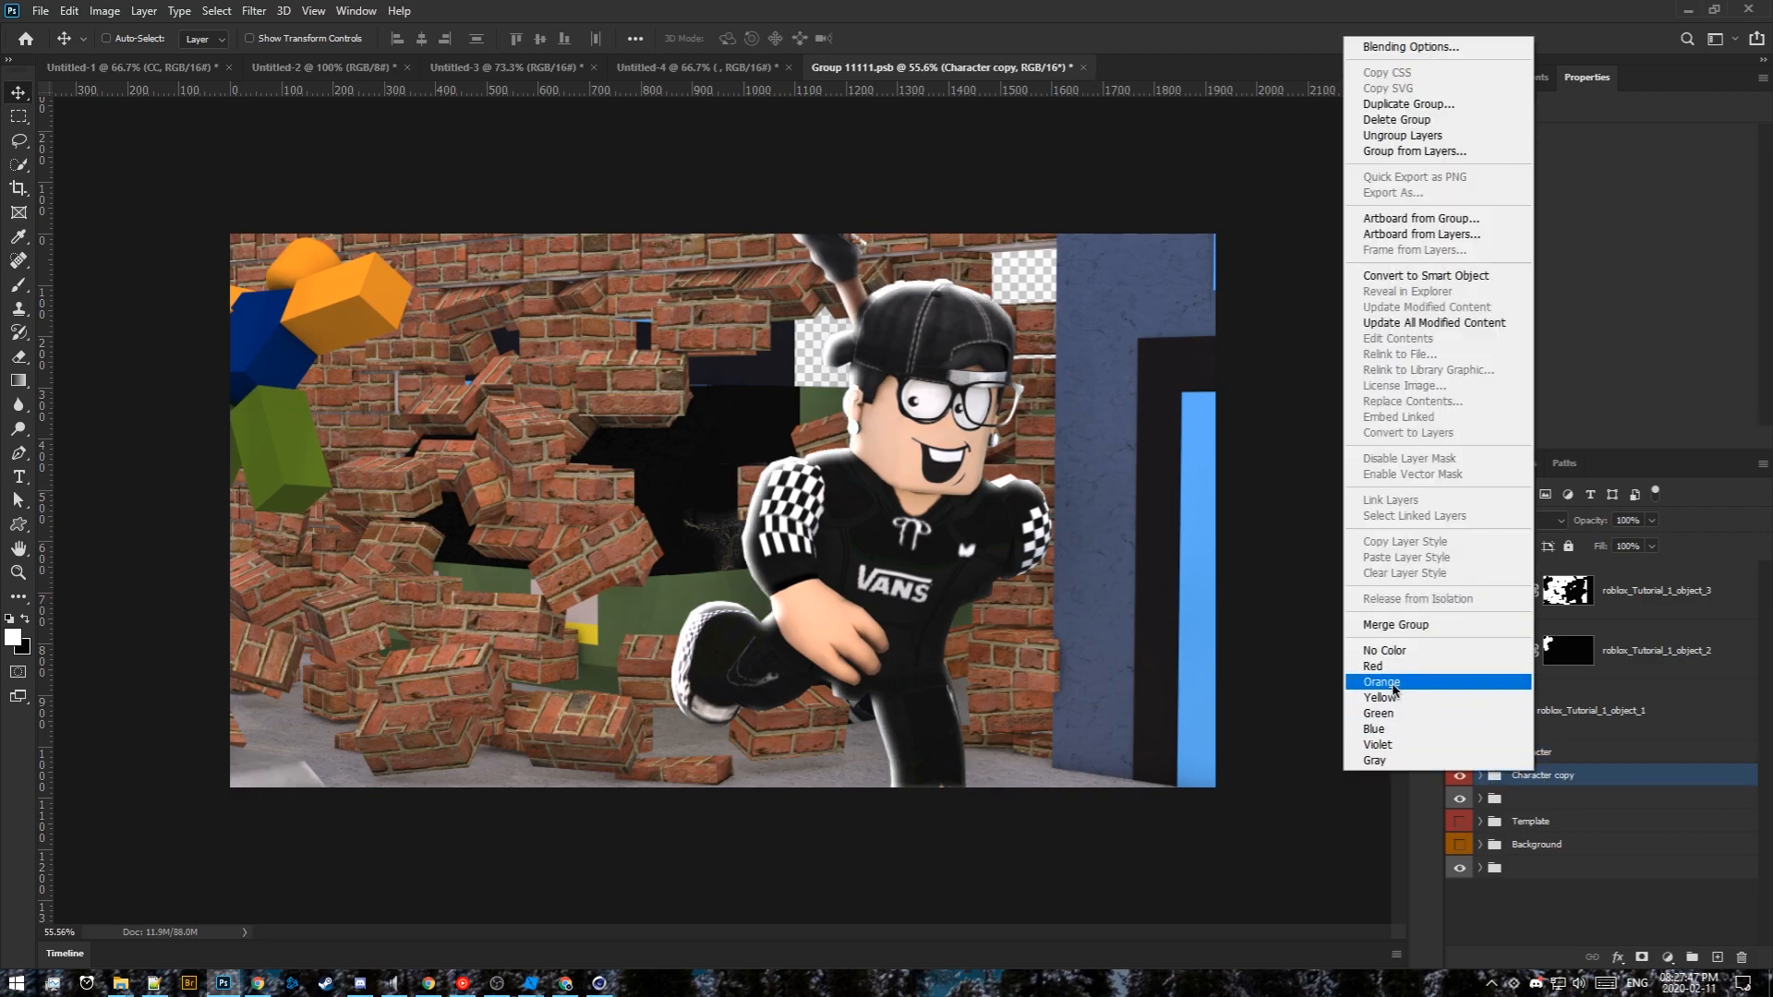
{"action": "left_click", "coordinate": [1385, 683]}
{"action": "double_click", "coordinate": [1548, 776]}
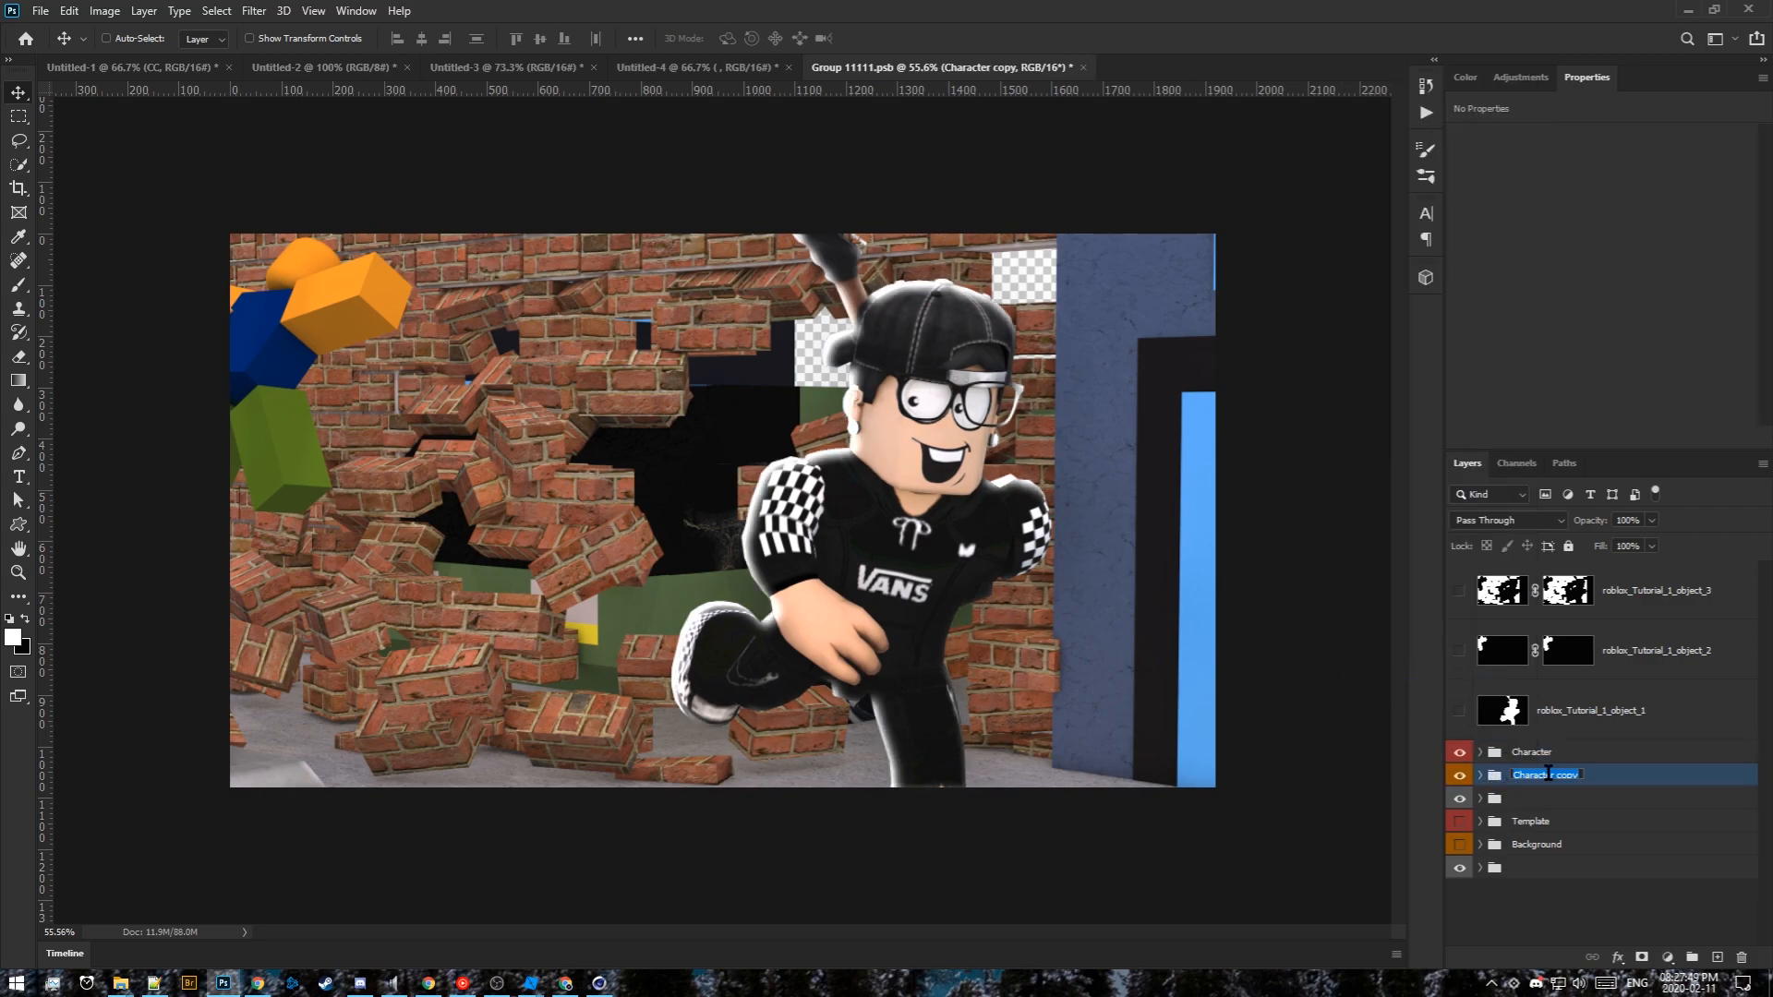
{"action": "type", "text": "noob skin"}
{"action": "key", "text": "Return"}
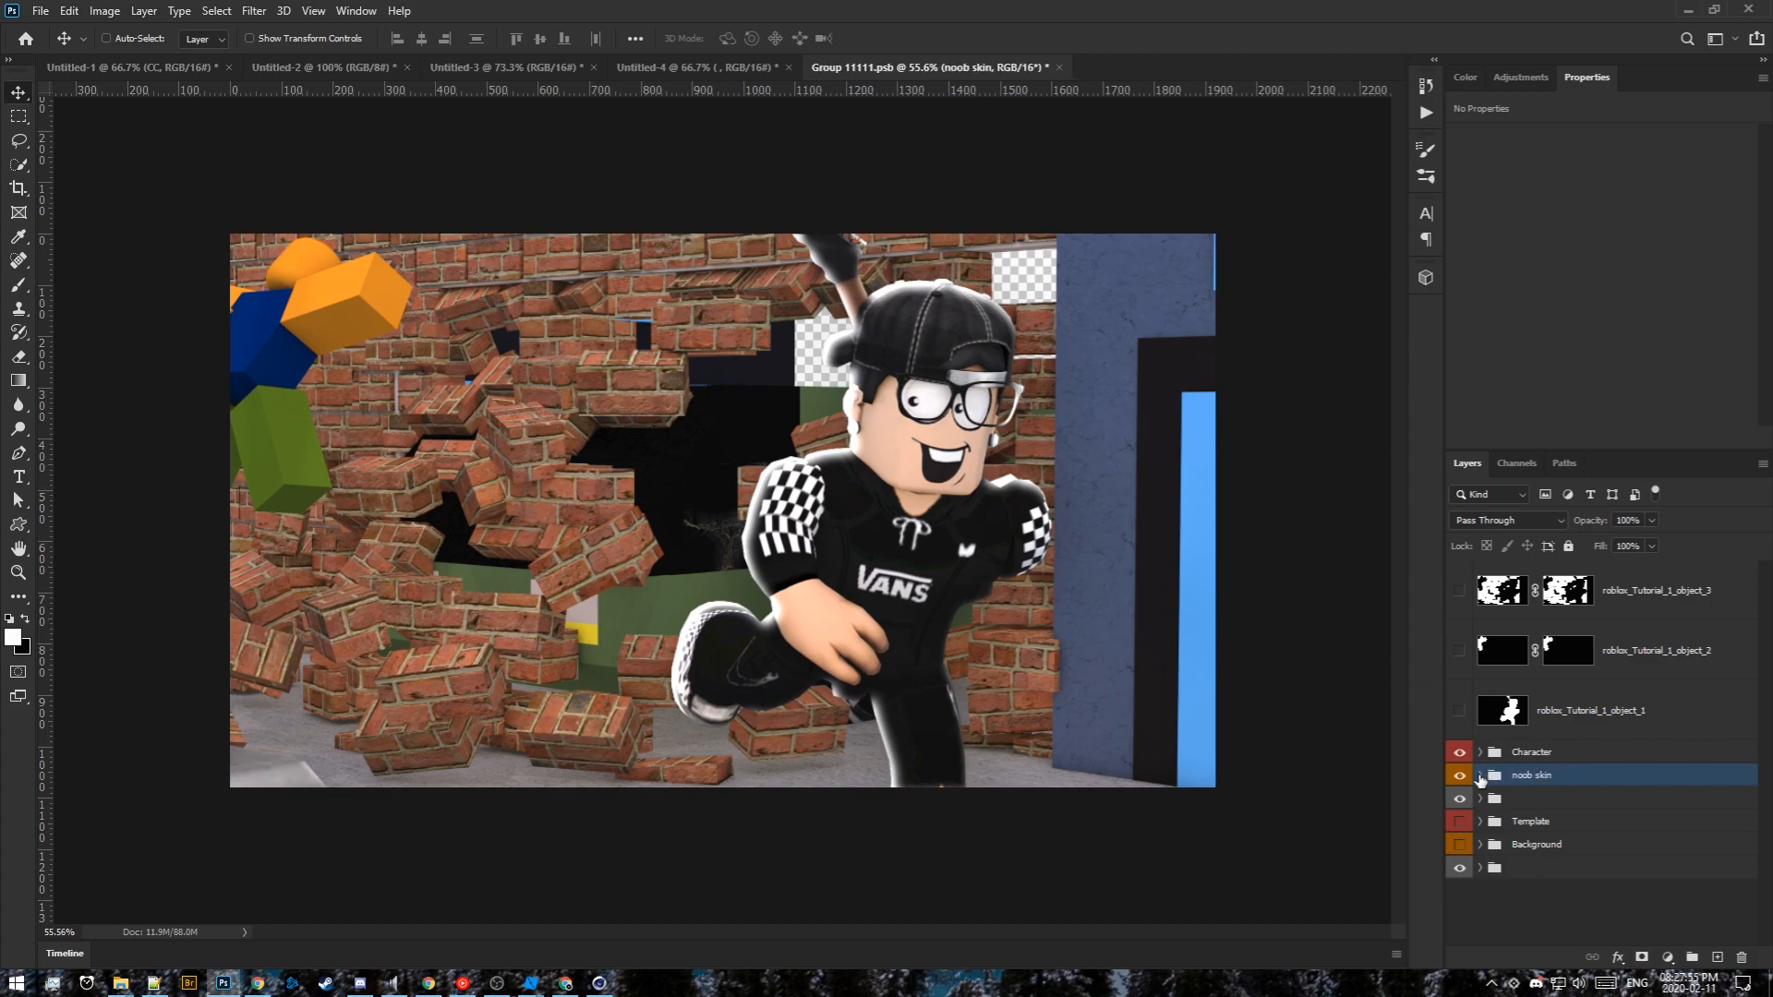
Replace both fill layer masks in the noob skin group with the roblox_Tutorial_1_object_2 mask, and remove the object_1 and object_2 layers
{"action": "left_click", "coordinate": [1481, 776]}
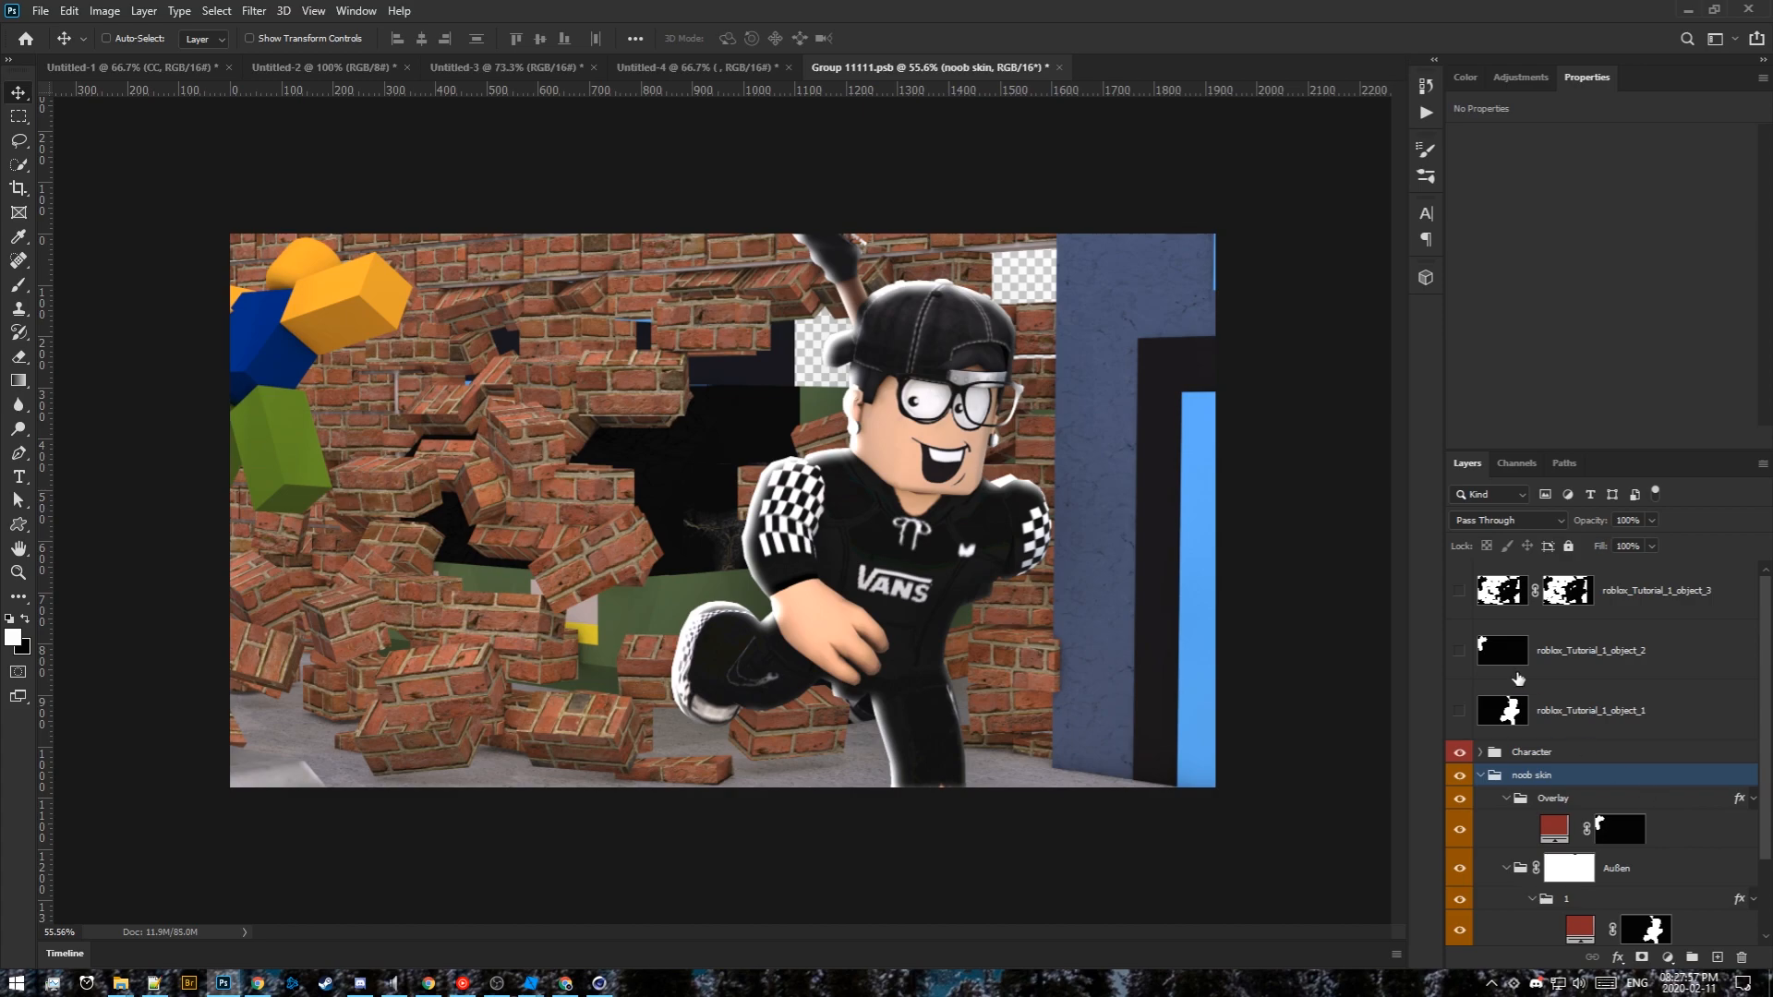
{"action": "left_click_drag", "start_coordinate": [1601, 695], "coordinate": [1670, 810]}
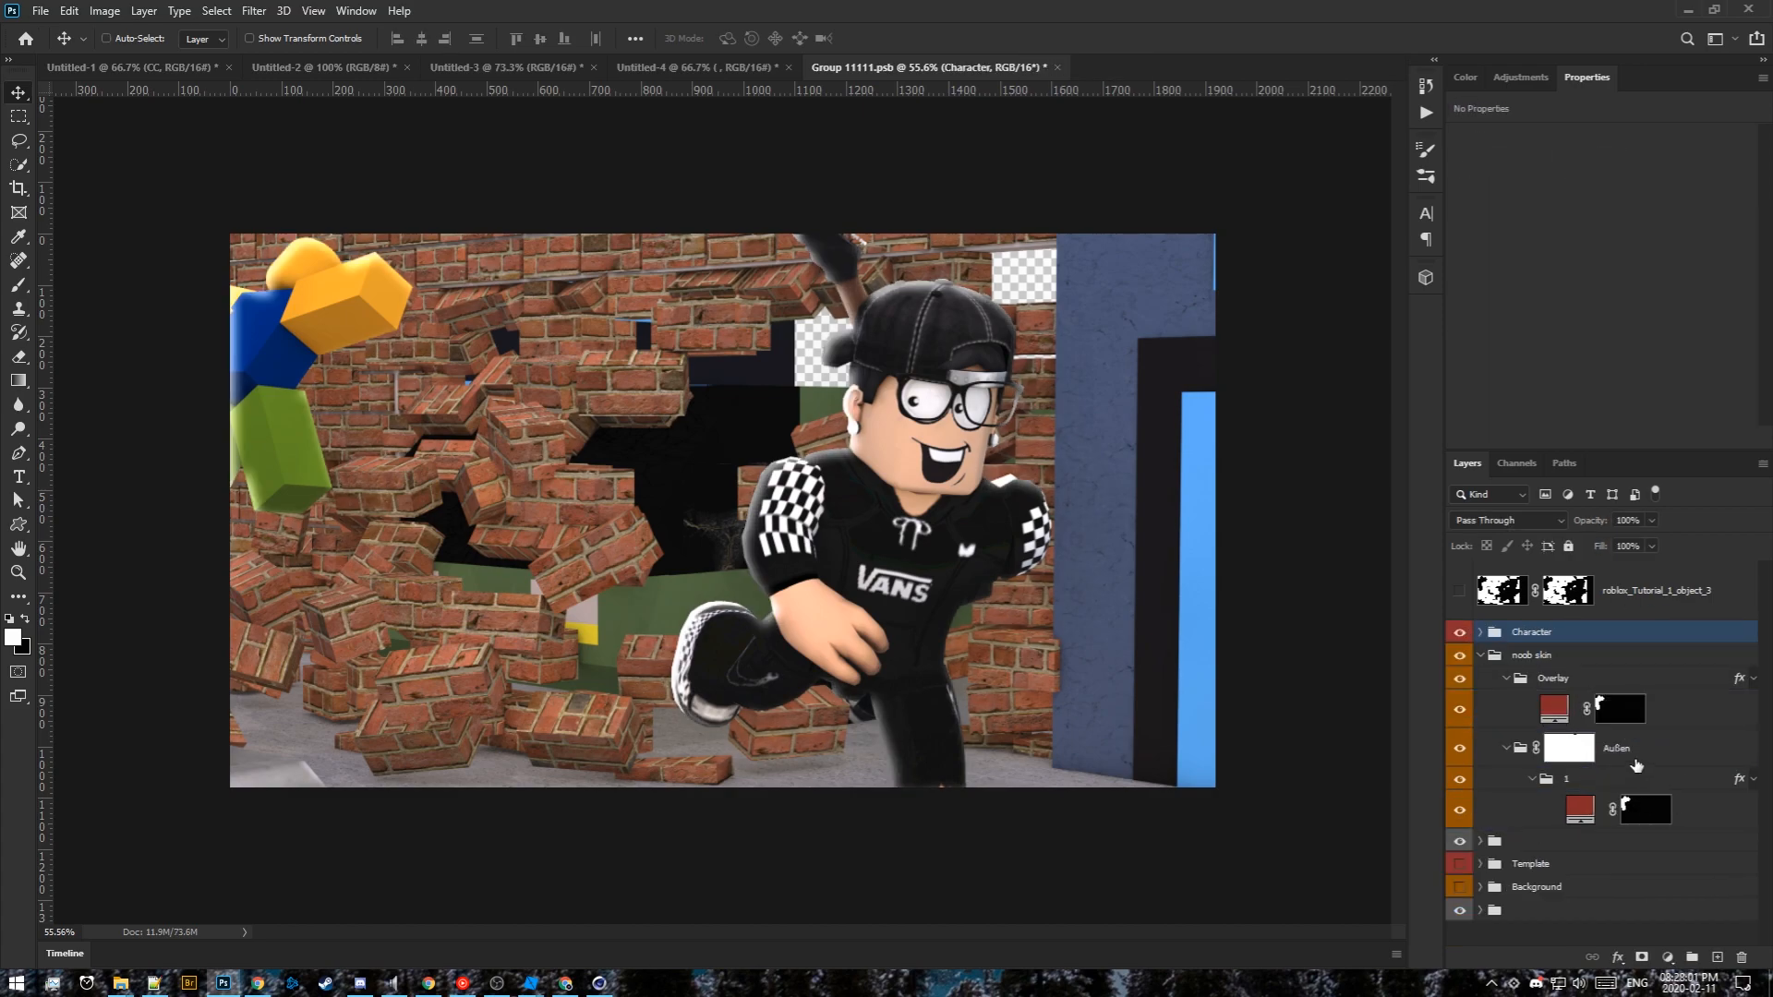
Paint black on noob skin's Außen mask with a soft brush to remove the glow along the noob's body at the canvas's left edge
{"action": "left_click", "coordinate": [1604, 751]}
{"action": "key", "text": "b"}
{"action": "scroll", "coordinate": [254, 317], "scroll_direction": "up", "scroll_amount": 5, "text": "alt"}
{"action": "left_click_drag", "start_coordinate": [254, 318], "coordinate": [568, 438]}
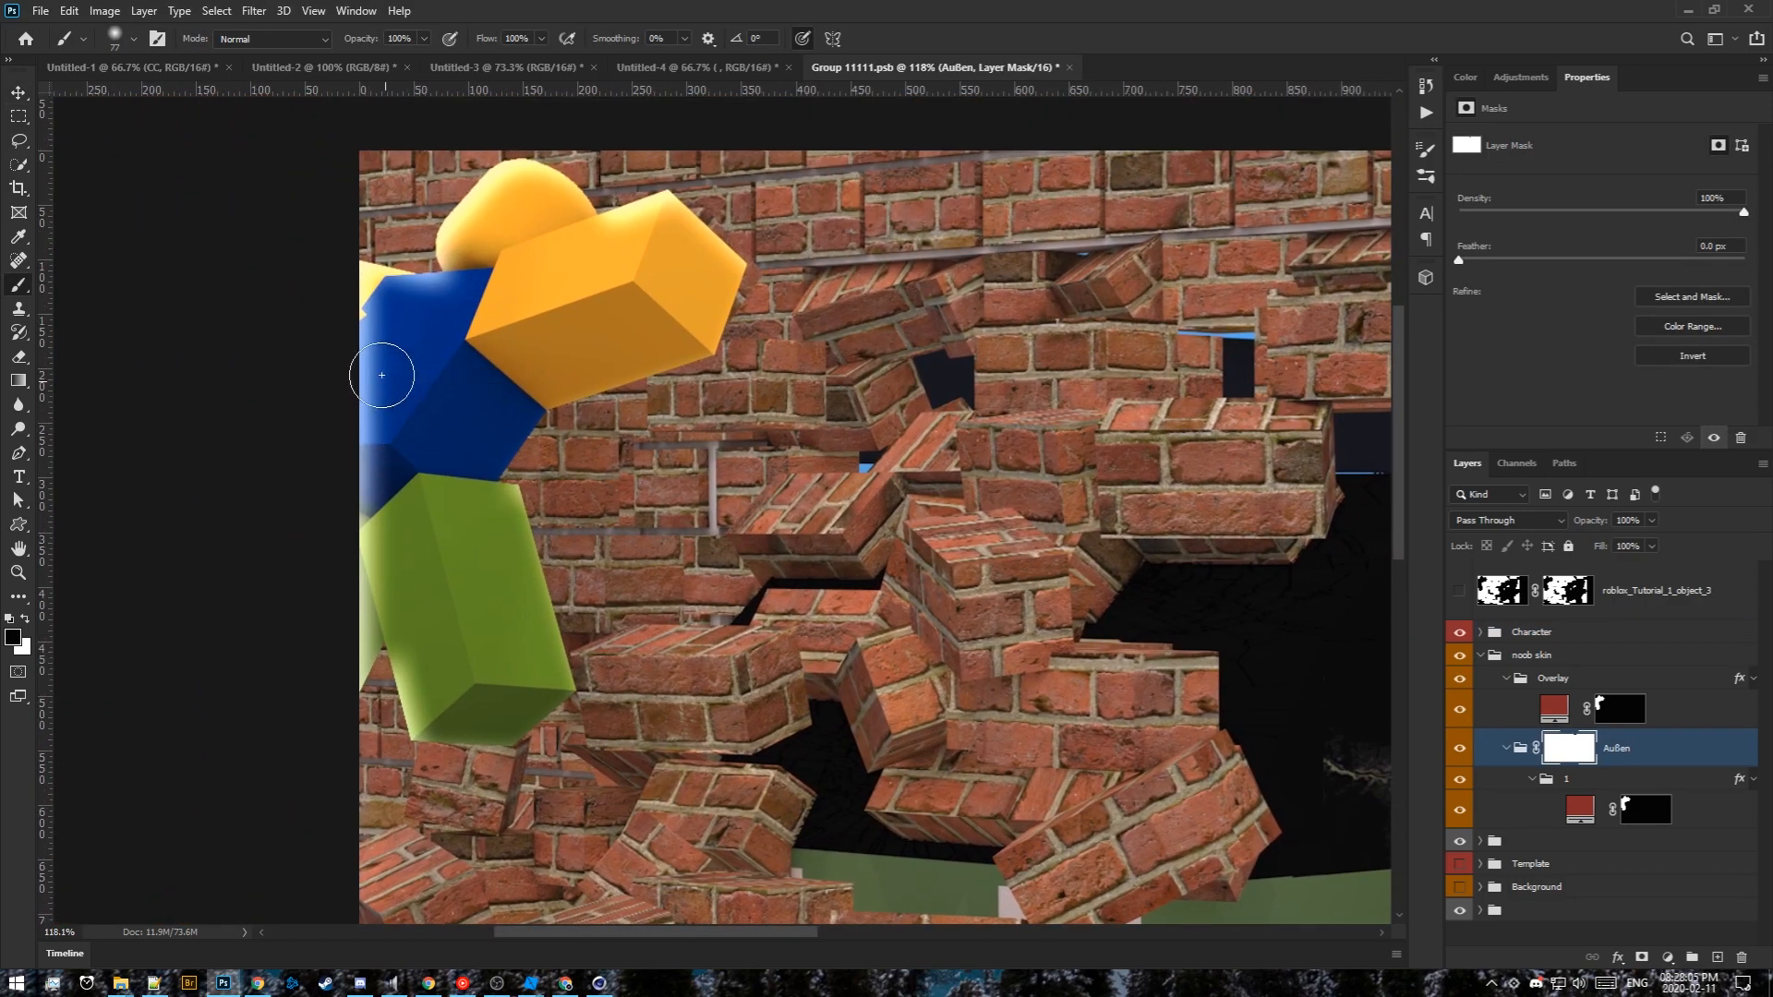
{"action": "left_click_drag", "start_coordinate": [368, 409], "coordinate": [356, 638]}
{"action": "key", "text": "v"}
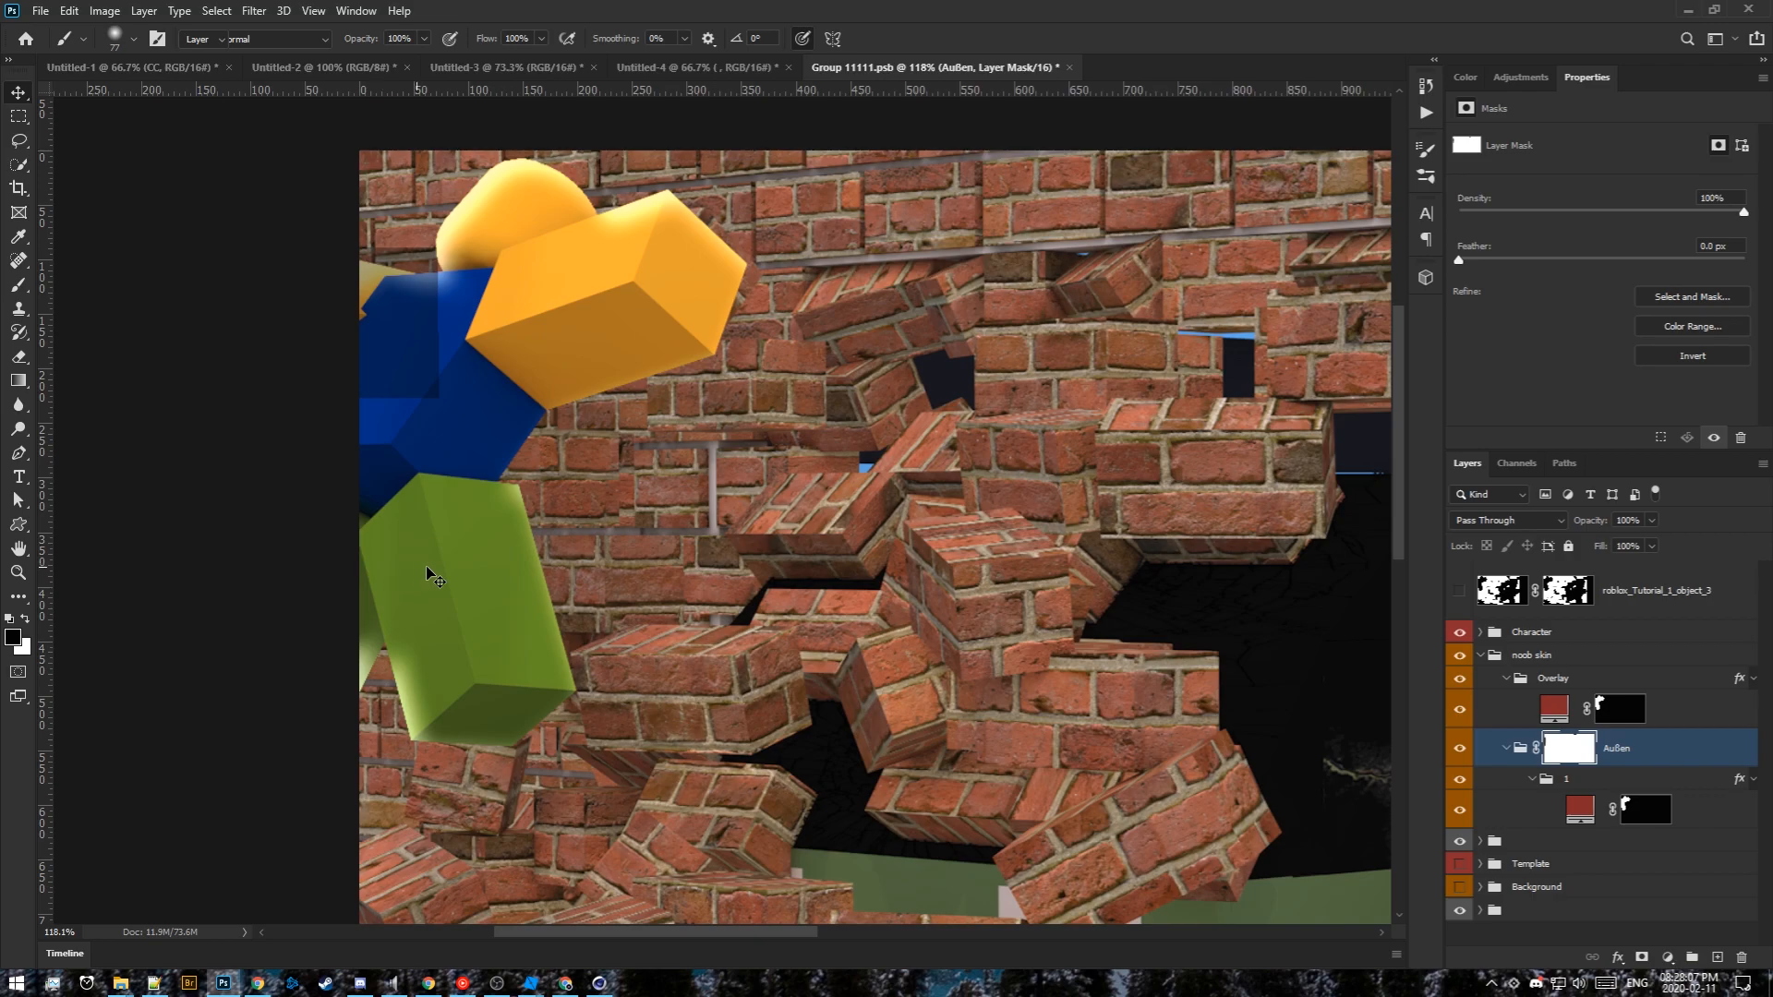
{"action": "scroll", "coordinate": [427, 554], "scroll_direction": "down", "scroll_amount": 5, "text": "alt"}
Compare the image with and without the noob skin group, and lower that group's opacity to 74%
{"action": "left_click", "coordinate": [1459, 656]}
{"action": "left_click", "coordinate": [1459, 657]}
{"action": "left_click", "coordinate": [1509, 658]}
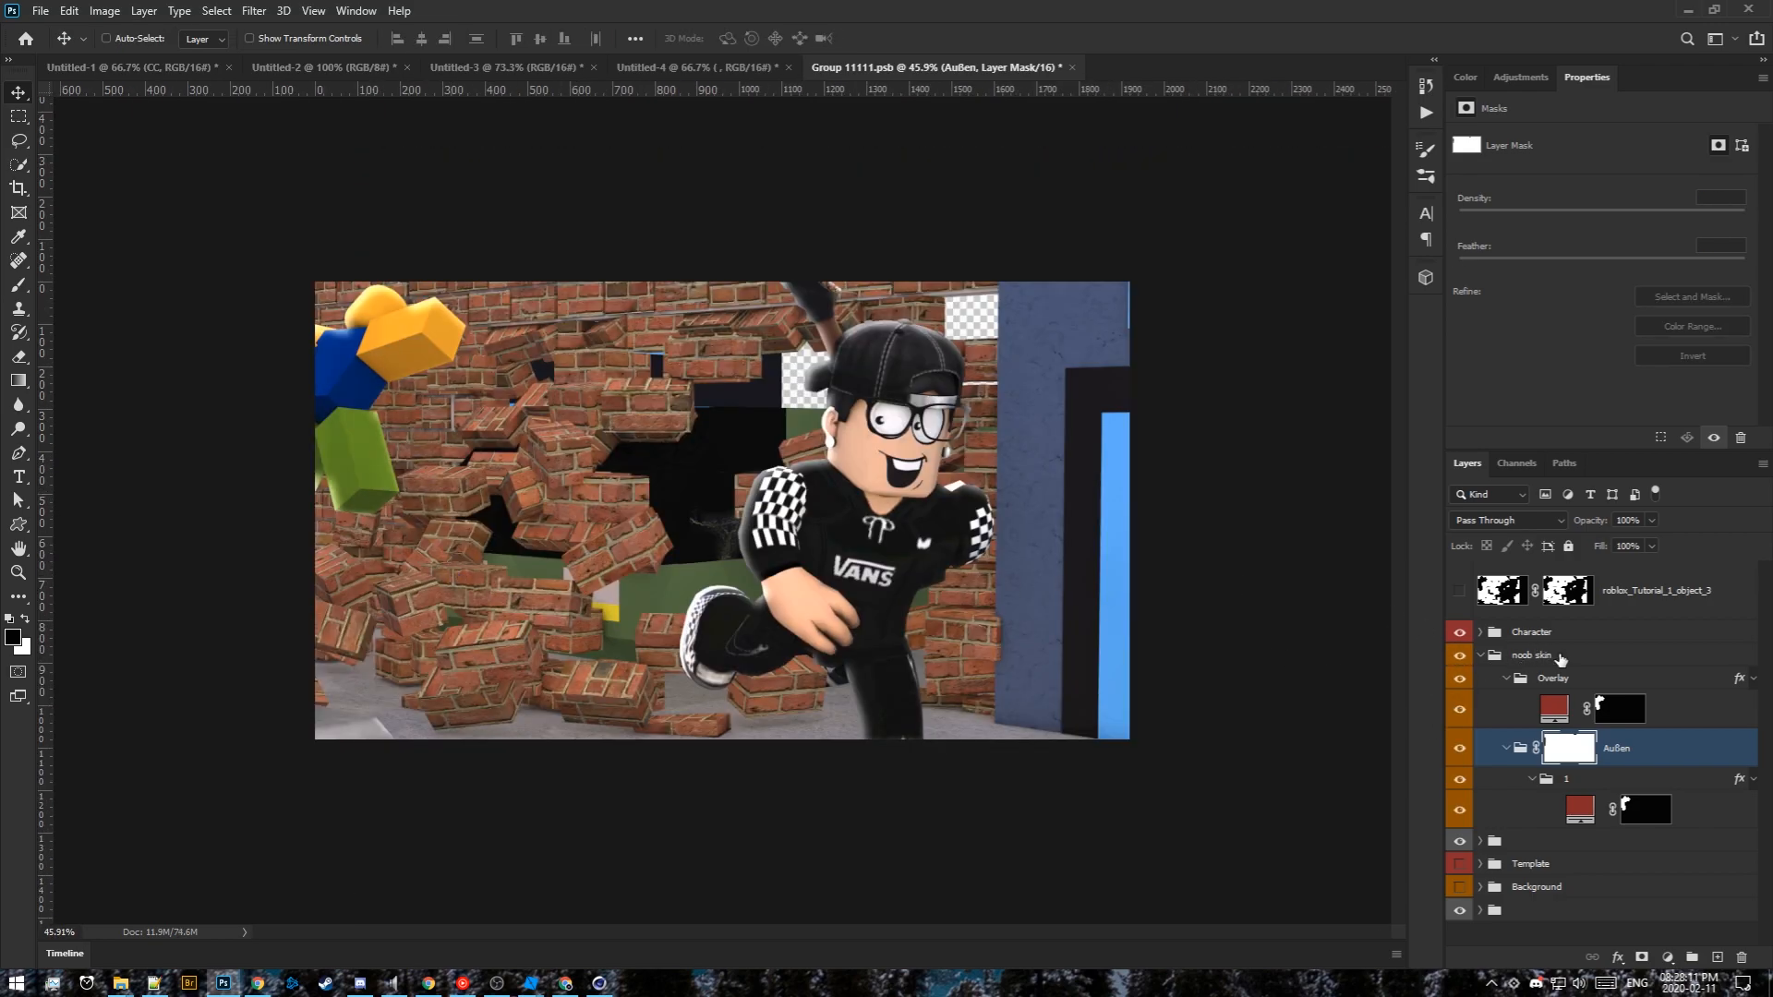
{"action": "mouse_move", "coordinate": [1596, 526]}
{"action": "left_mouse_down"}
{"action": "mouse_move", "coordinate": [1572, 528]}
{"action": "mouse_move", "coordinate": [1596, 525]}
{"action": "left_mouse_up"}
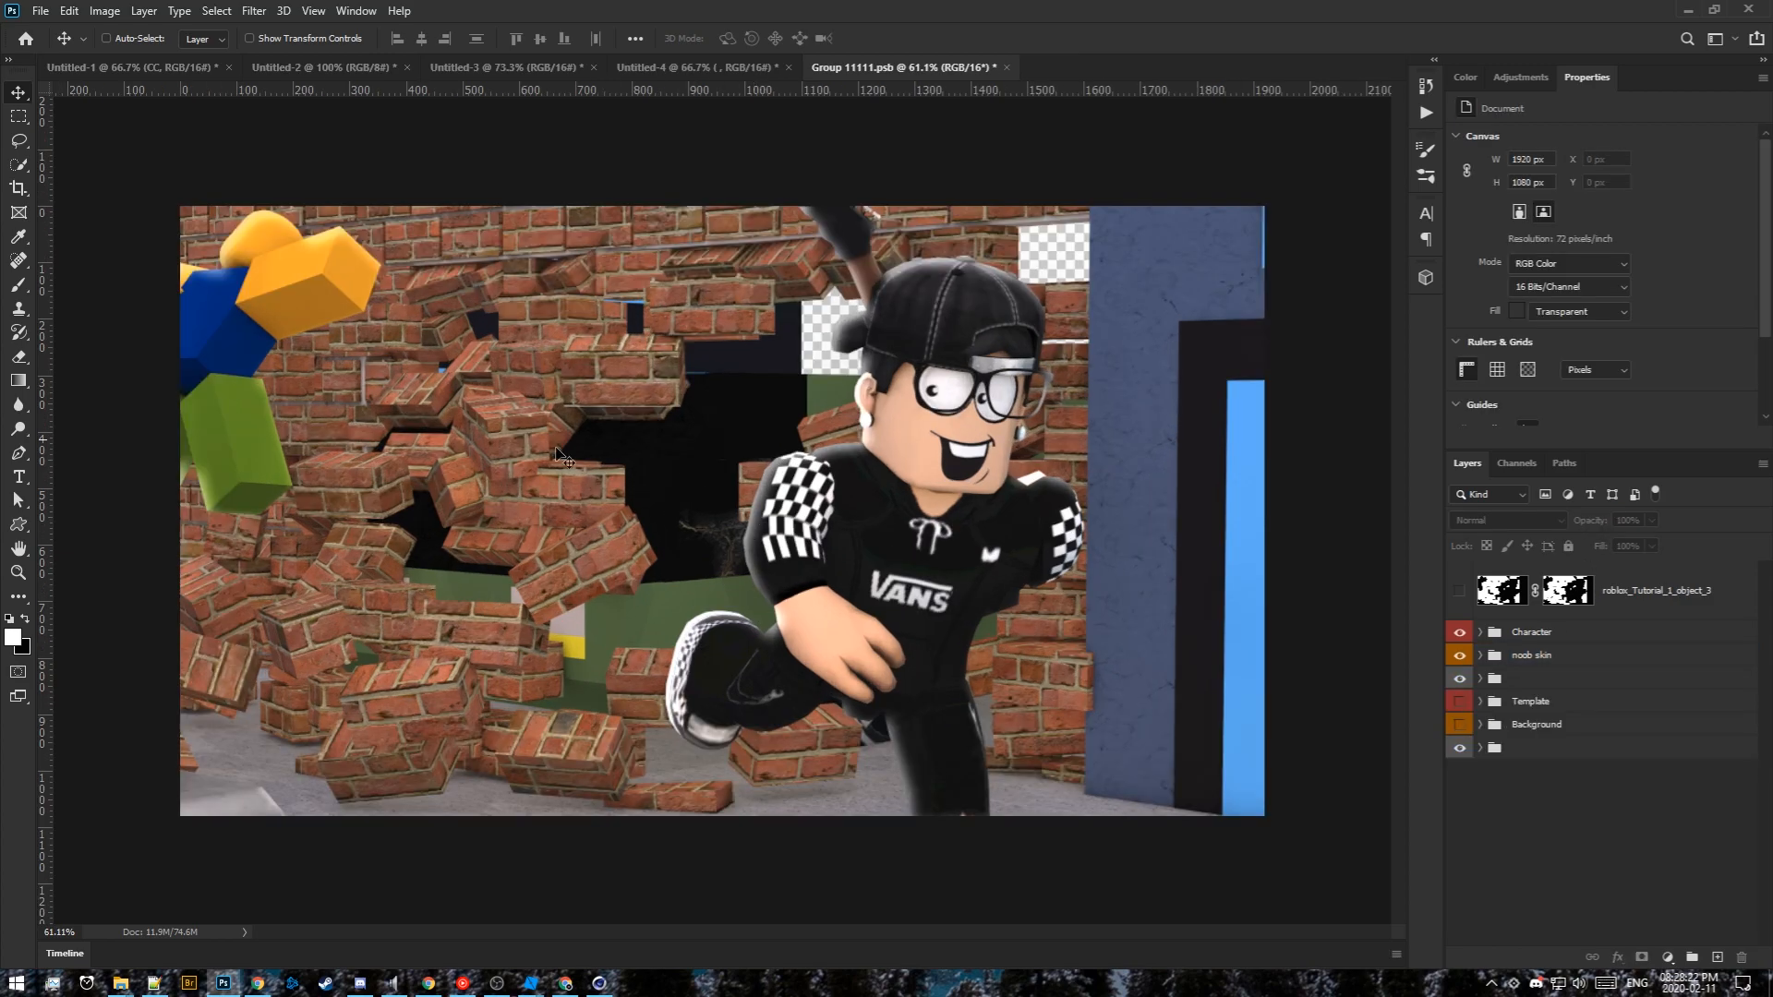
Duplicate the noob skin group, rename the copy wall with a yellow label, and replace its fill layer masks with the roblox_Tutorial_1_object_3 mask
{"action": "left_click", "coordinate": [1542, 678]}
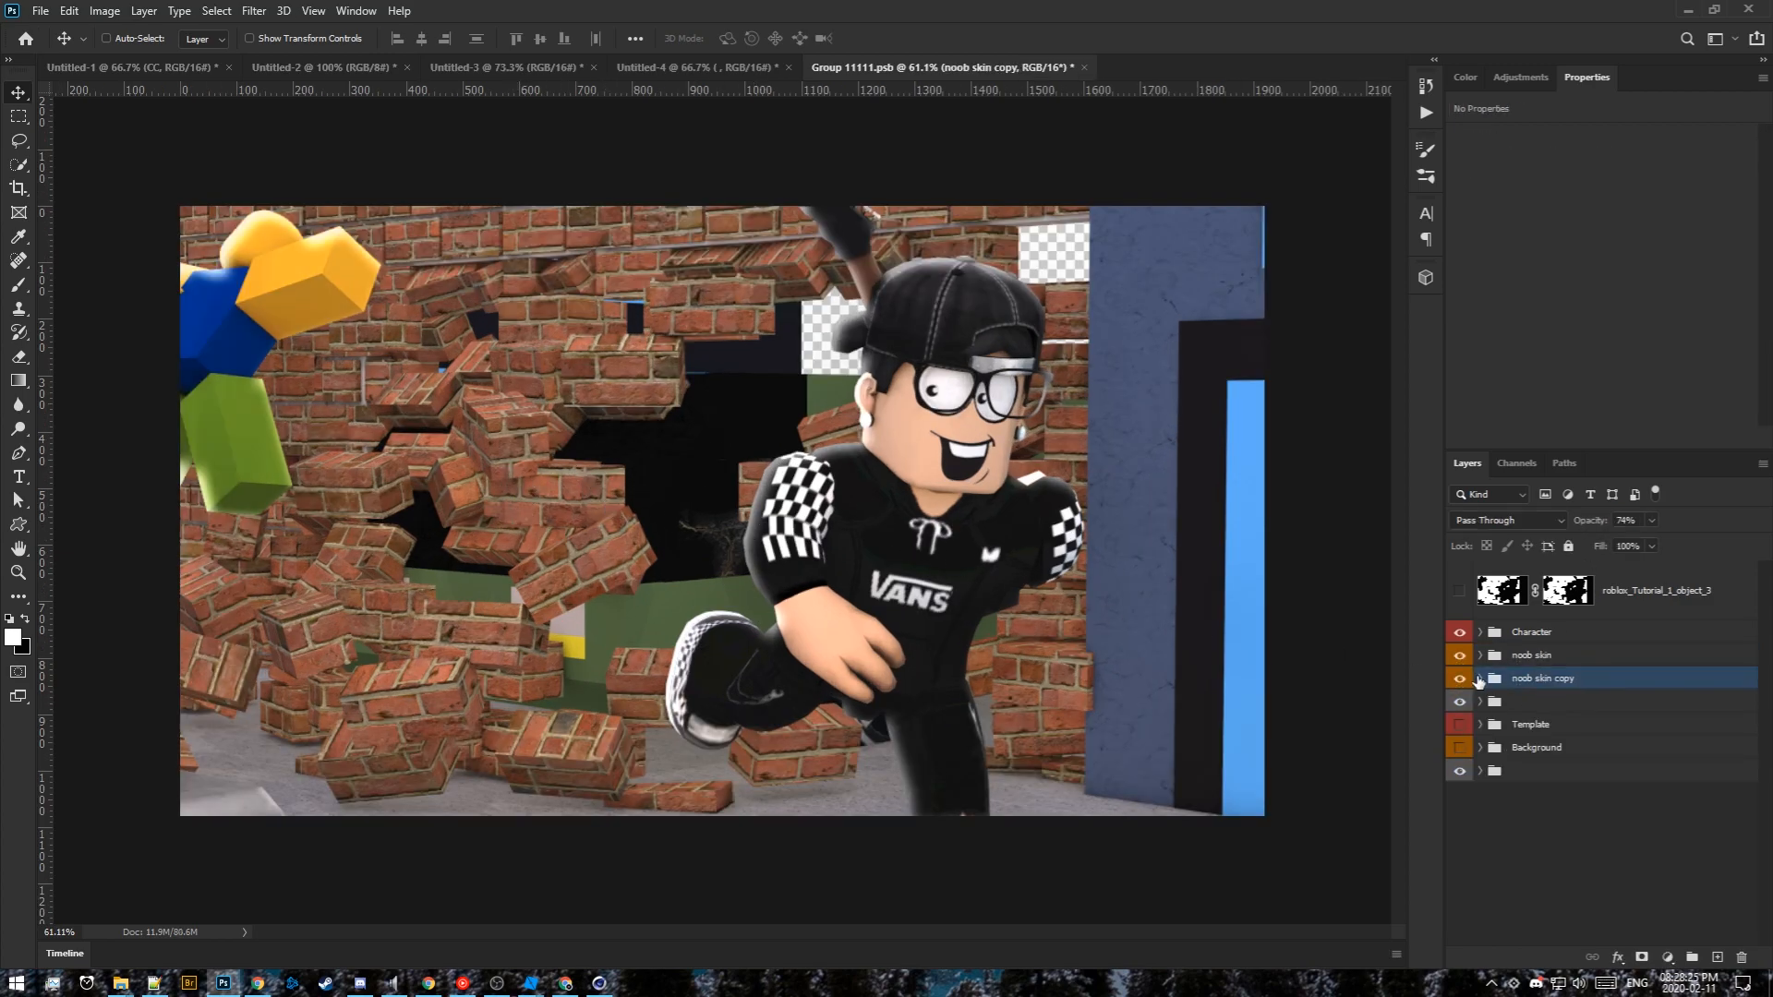
{"action": "left_click", "coordinate": [1480, 678]}
{"action": "double_click", "coordinate": [1519, 678]}
{"action": "type", "text": "wall"}
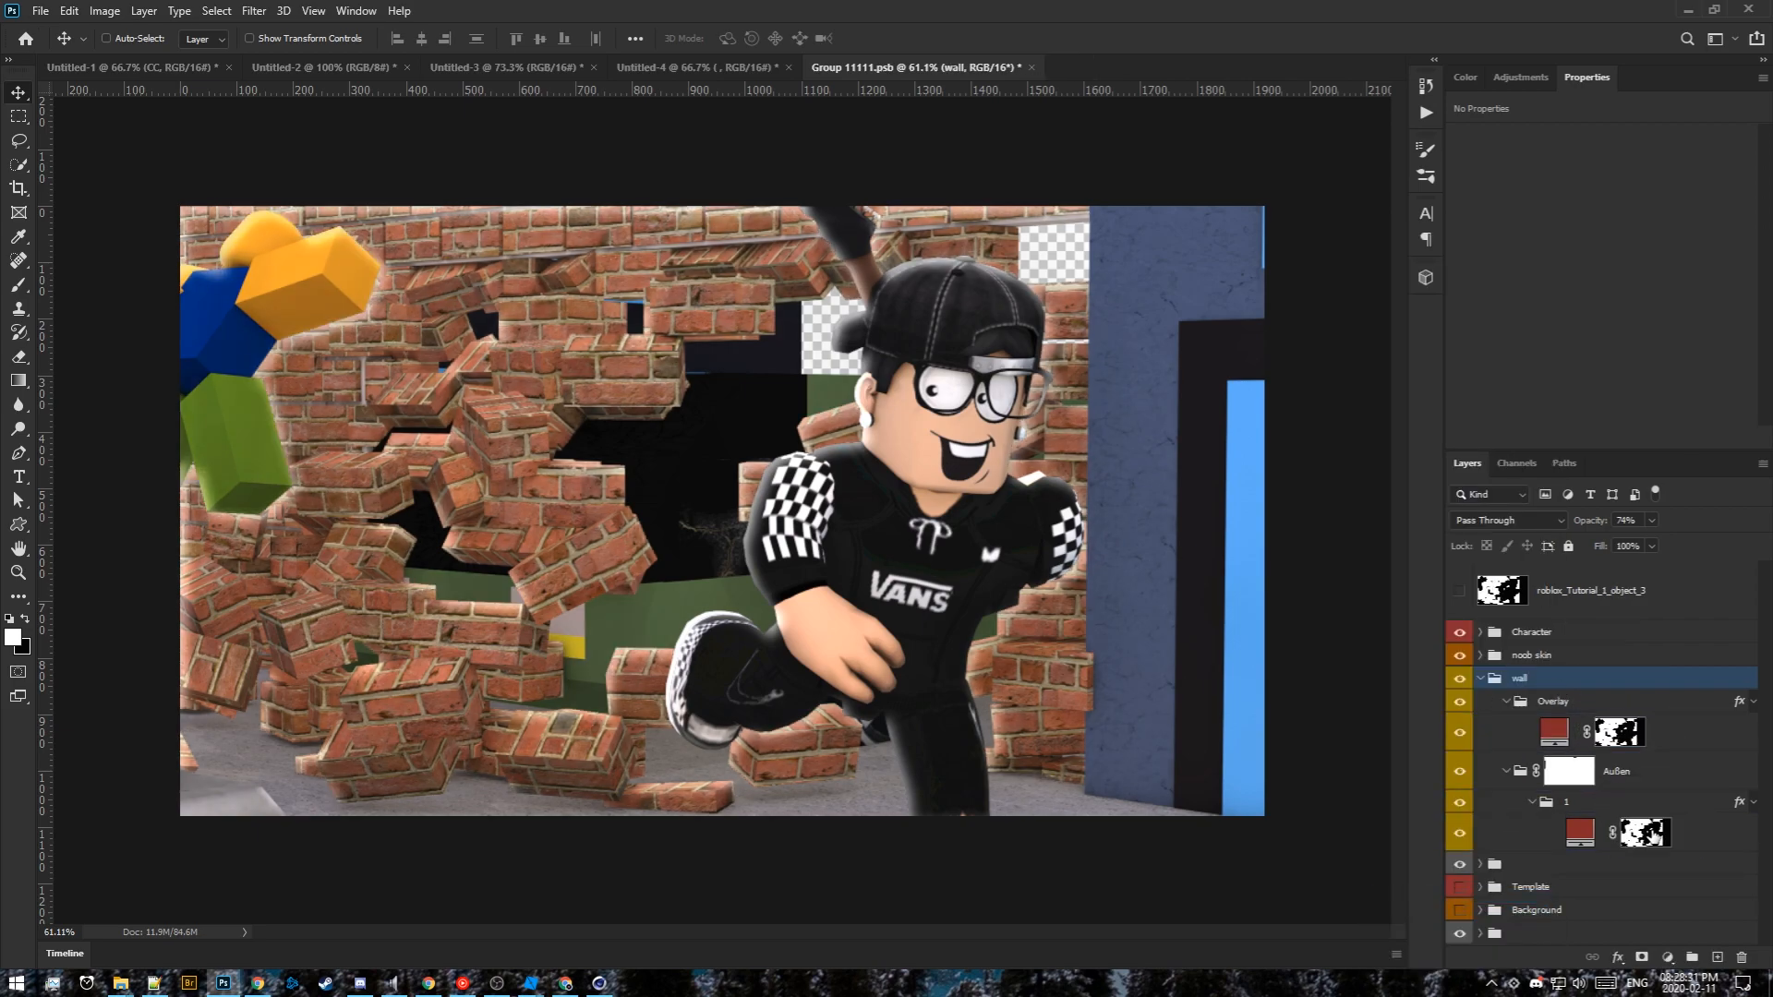
Replace the white layer mask on the wall group's Außen group with a black one
{"action": "right_click", "coordinate": [1646, 778]}
{"action": "left_click", "coordinate": [1423, 806]}
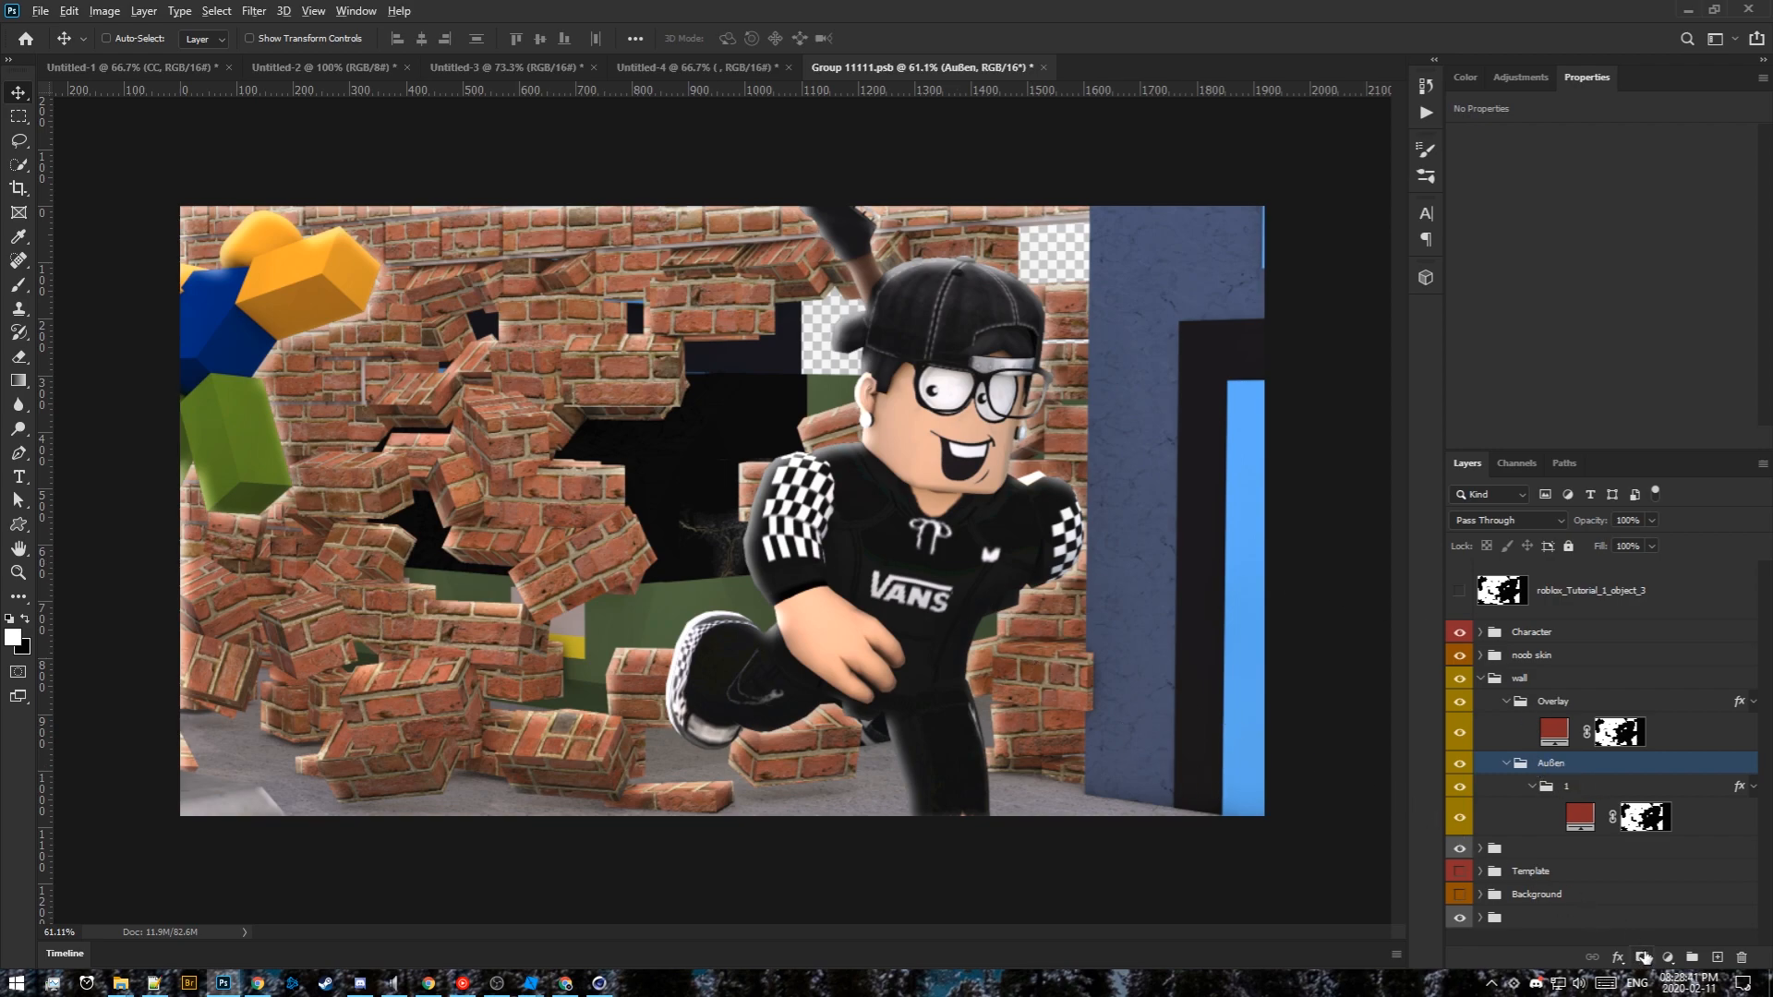
{"action": "left_click", "coordinate": [1643, 958], "text": "alt"}
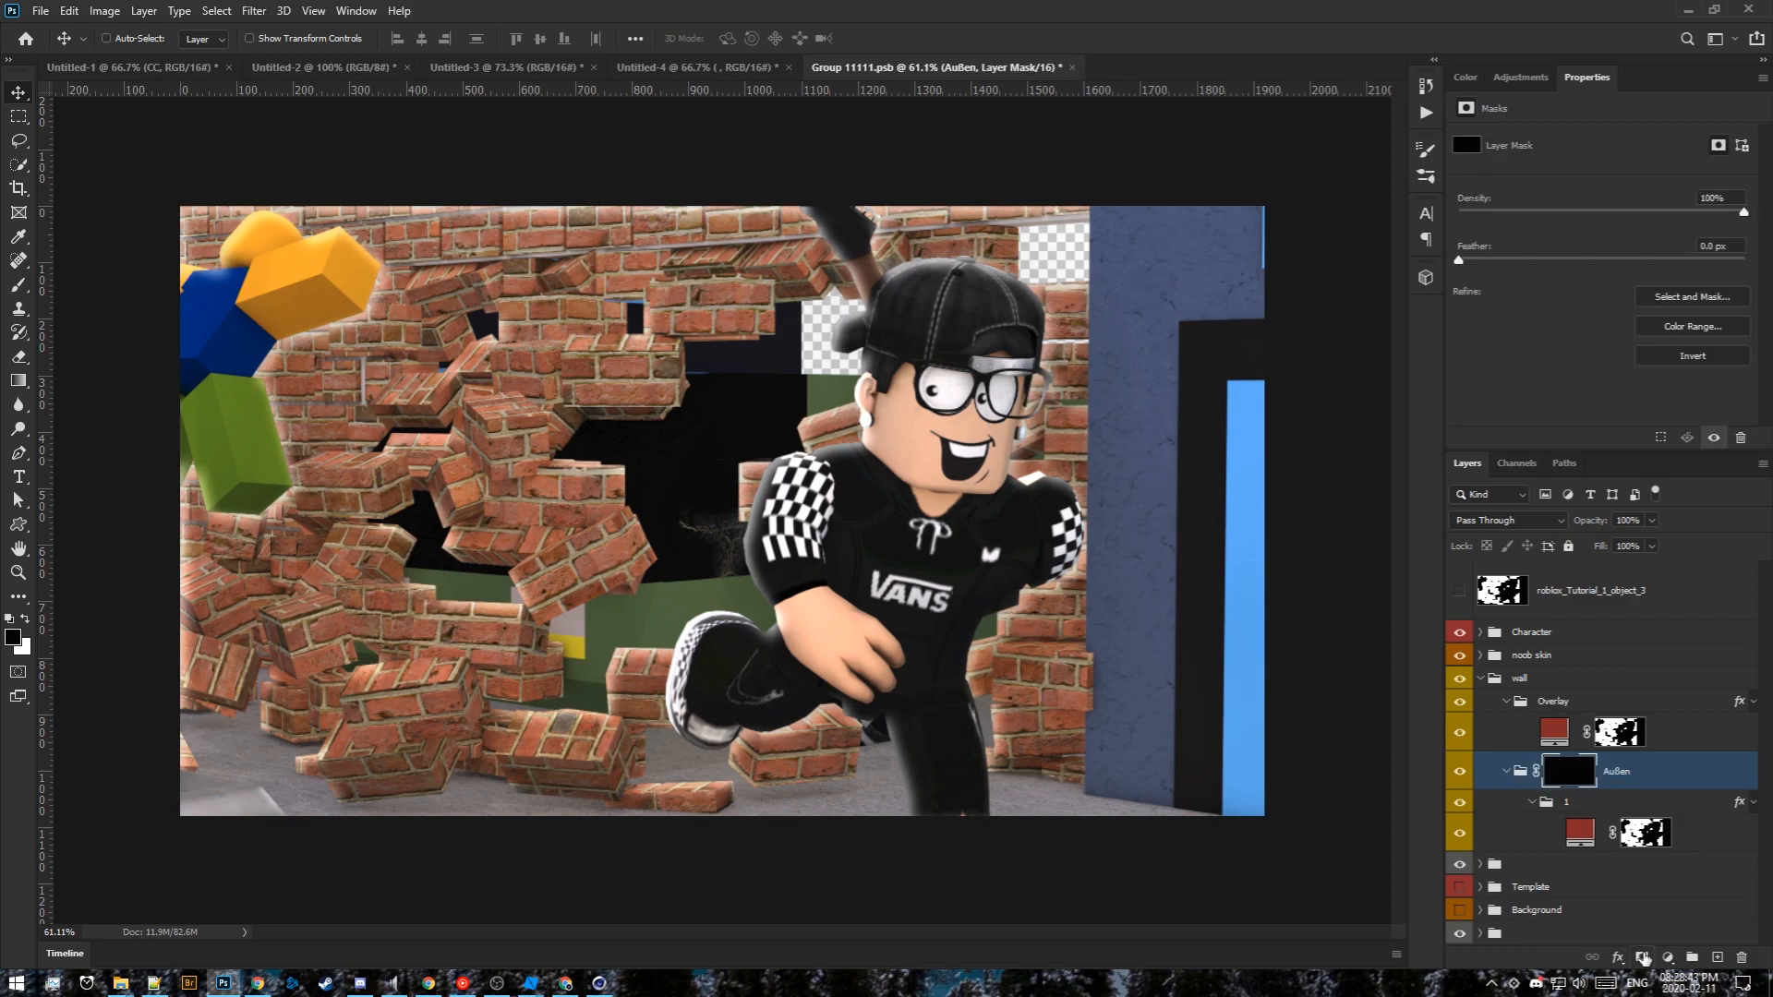
Paint white with a soft brush on the wall group's Außen mask to bring the glow back around the broken brick edges
{"action": "key", "text": "b"}
{"action": "right_click_drag", "start_coordinate": [694, 594], "coordinate": [739, 596], "text": "alt"}
{"action": "key", "text": "x"}
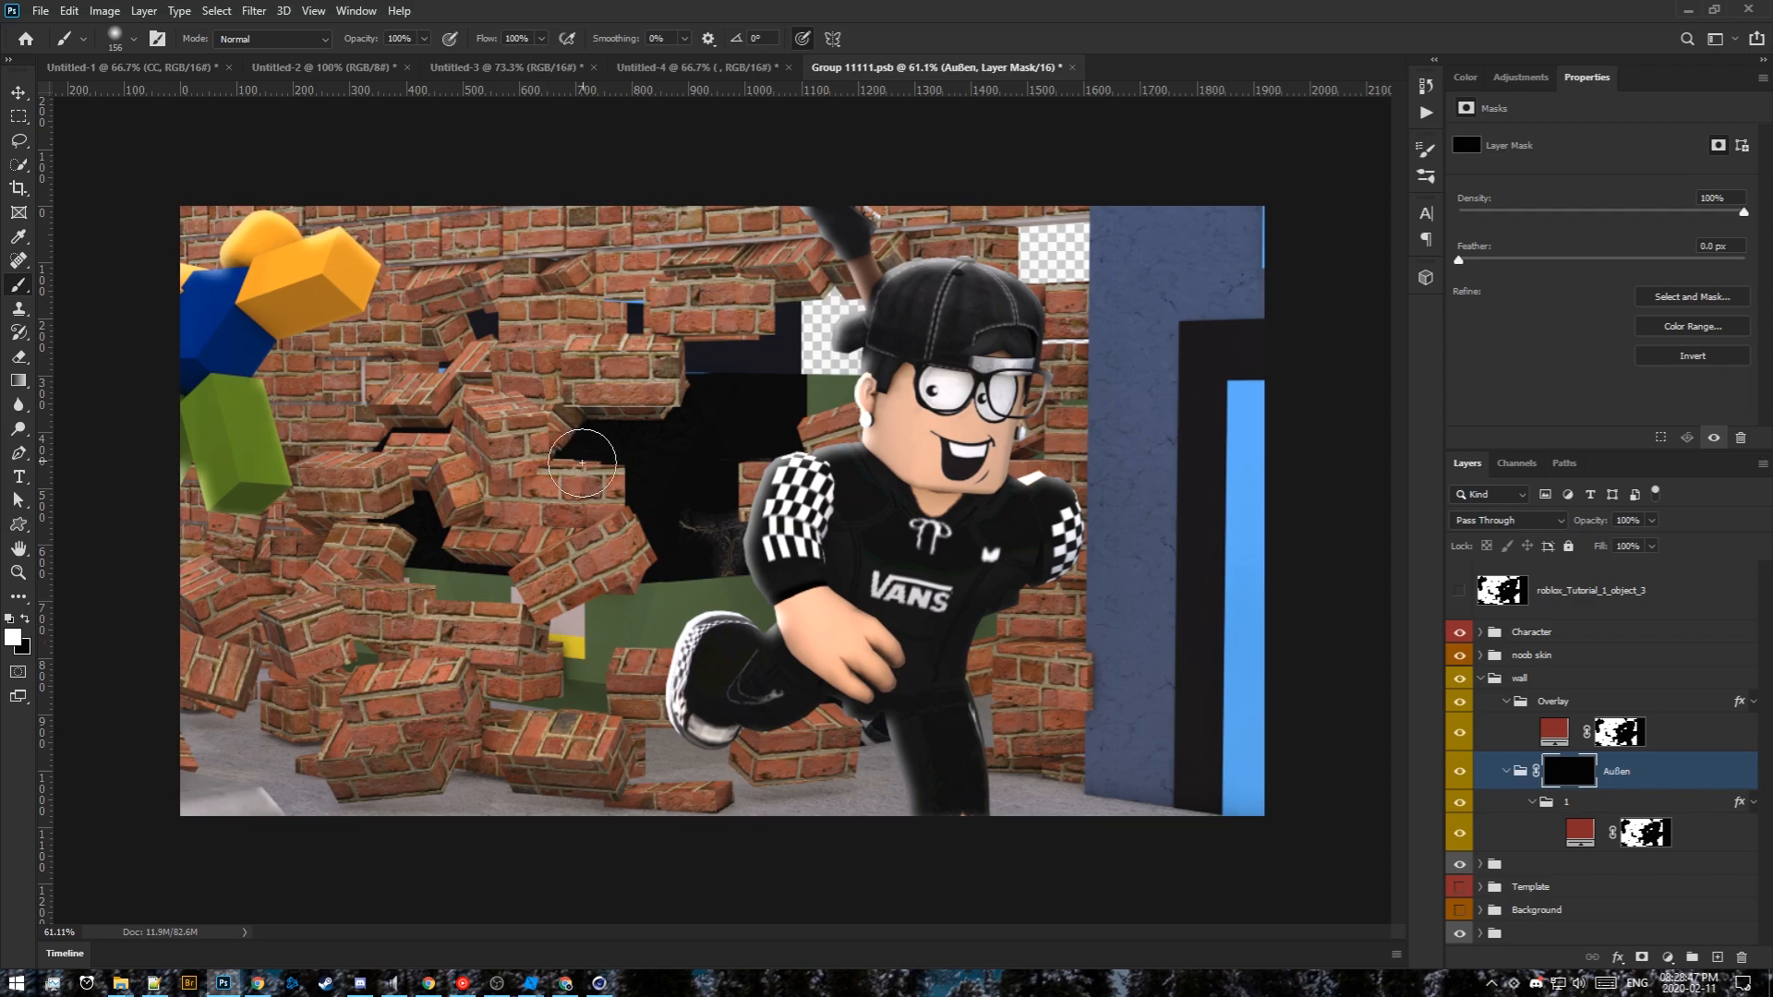
{"action": "left_click_drag", "start_coordinate": [628, 503], "coordinate": [641, 536]}
{"action": "mouse_move", "coordinate": [424, 609]}
{"action": "left_mouse_down"}
{"action": "mouse_move", "coordinate": [508, 360]}
{"action": "mouse_move", "coordinate": [647, 693]}
{"action": "mouse_move", "coordinate": [753, 473]}
{"action": "mouse_move", "coordinate": [374, 469]}
{"action": "left_mouse_up"}
{"action": "double_click", "coordinate": [19, 548]}
Edit the layer style of the wall group's Overlay group to give the bricks a brighter, redder tint
{"action": "left_click", "coordinate": [1552, 701]}
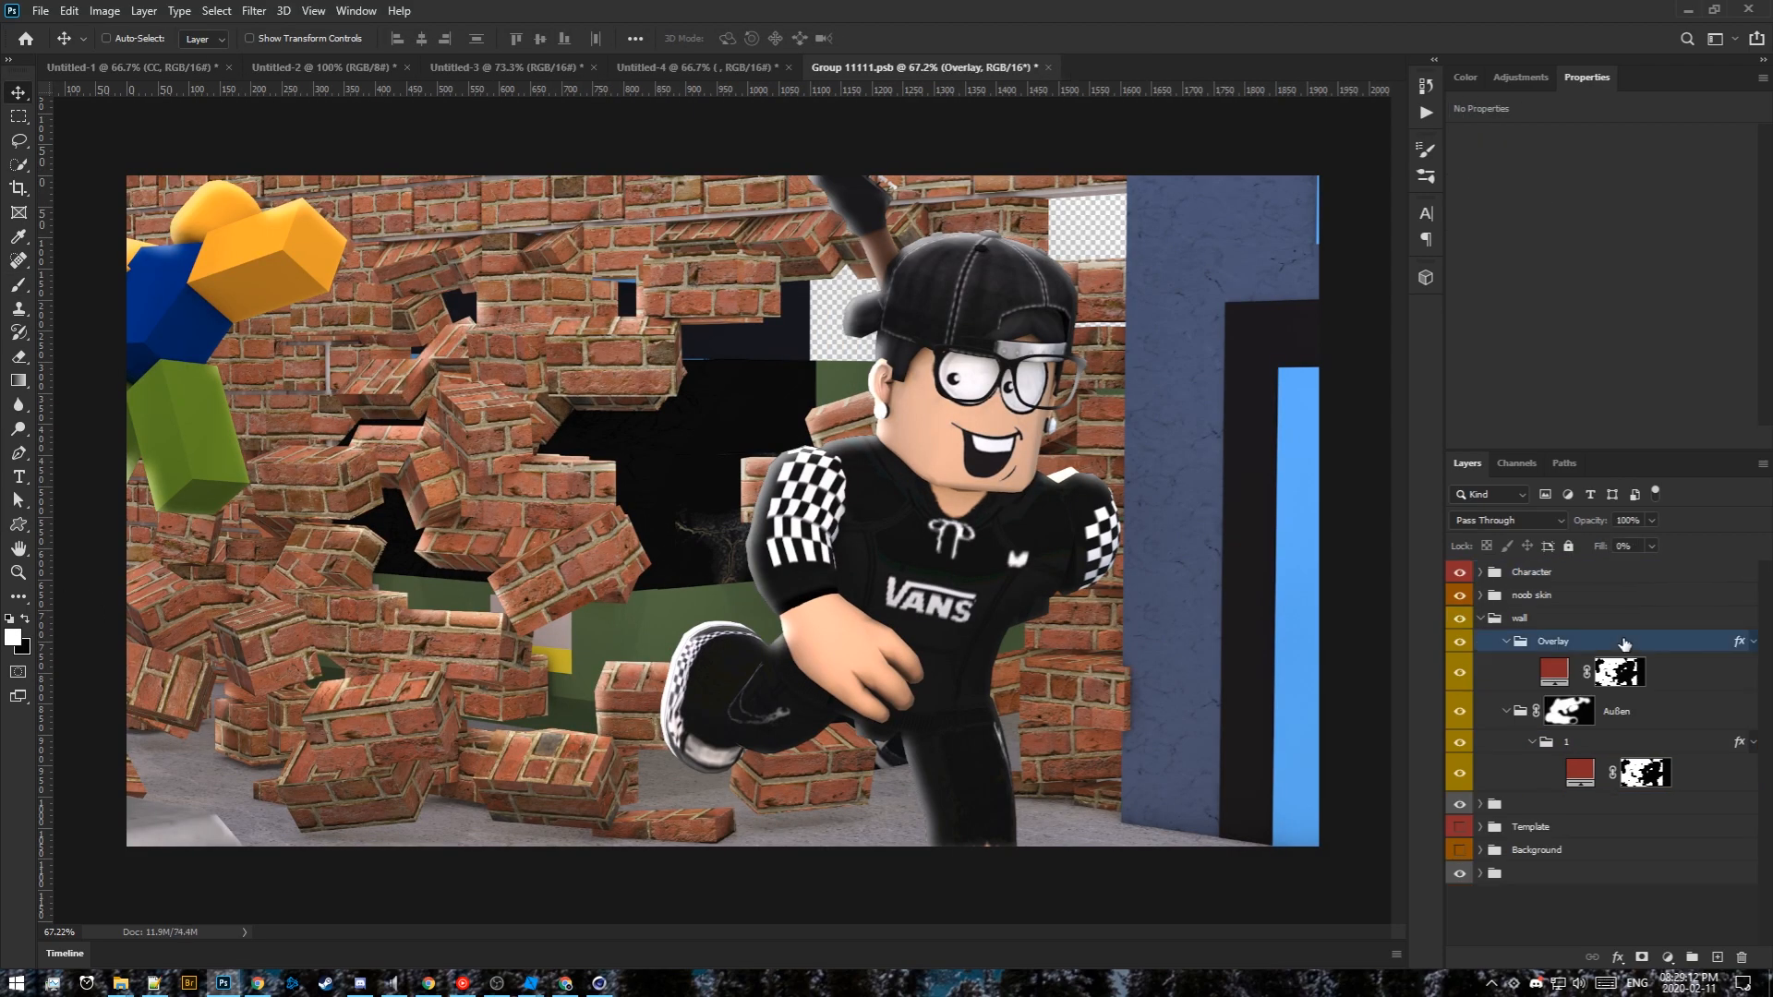
{"action": "double_click", "coordinate": [1740, 701]}
{"action": "left_click", "coordinate": [1100, 470]}
{"action": "left_click_drag", "start_coordinate": [1413, 455], "coordinate": [1389, 459]}
{"action": "key", "text": "Return"}
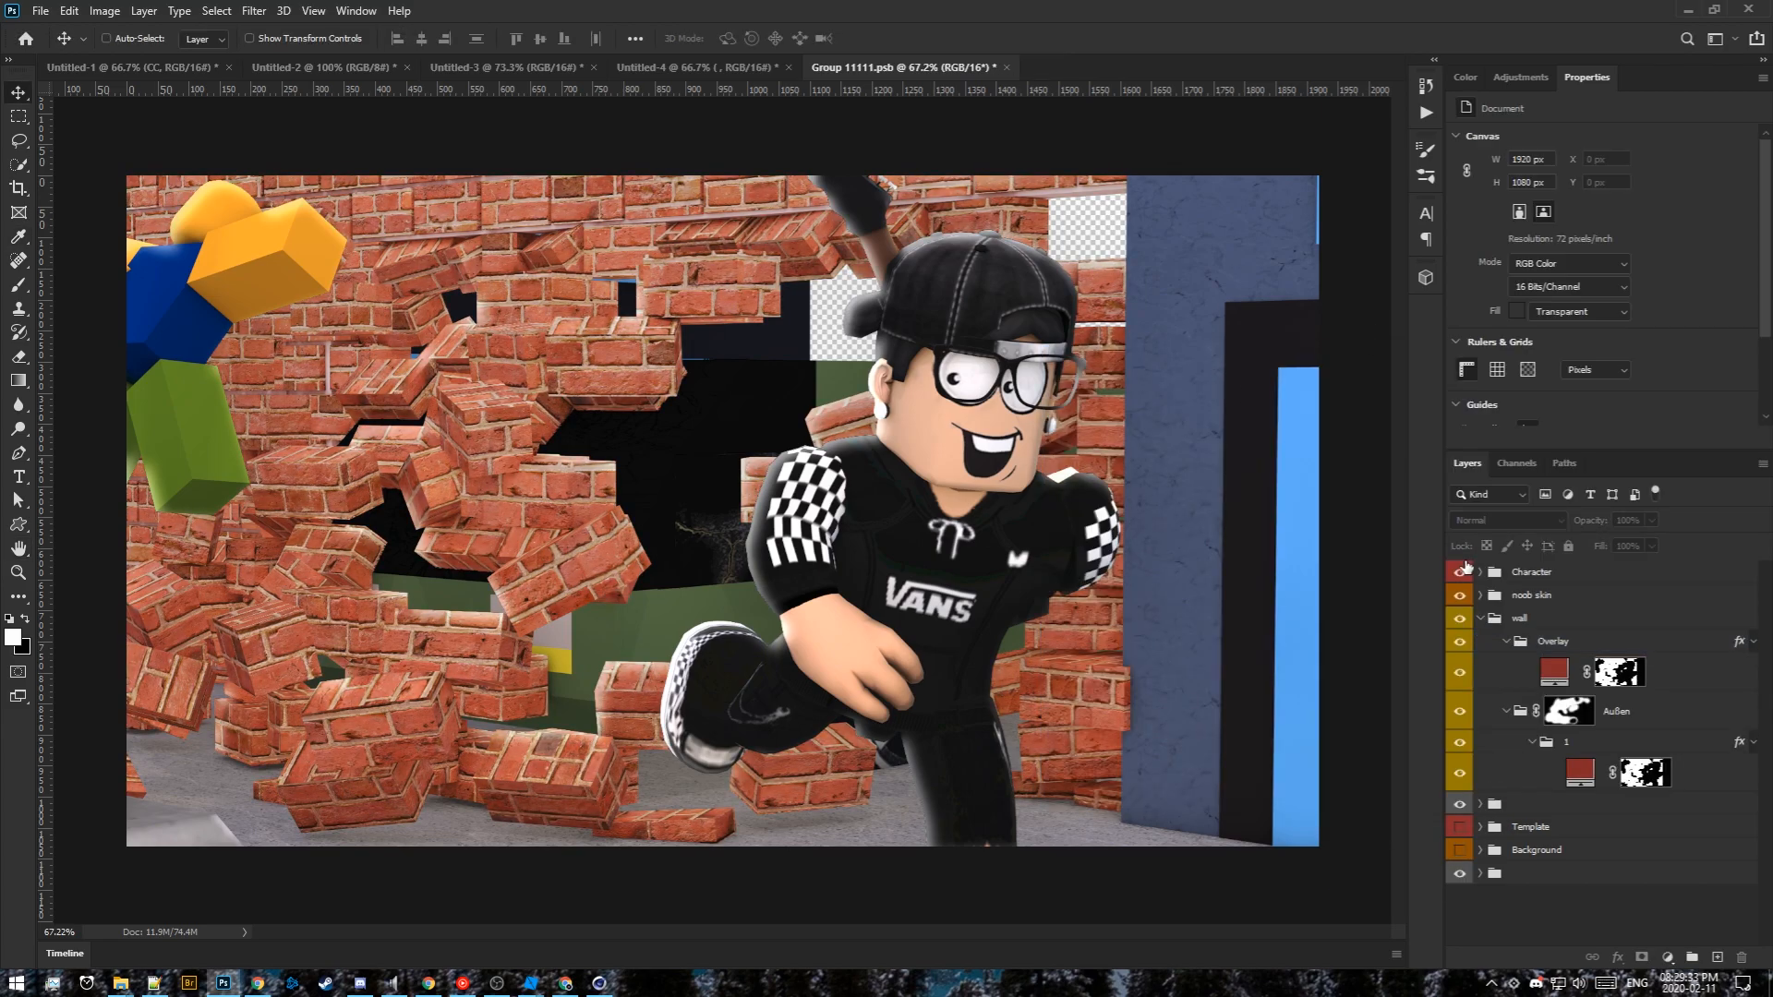
Collapse the wall group and stamp all visible layers into a new layer at the top of the stack
{"action": "key", "text": "v"}
{"action": "left_click", "coordinate": [1523, 834]}
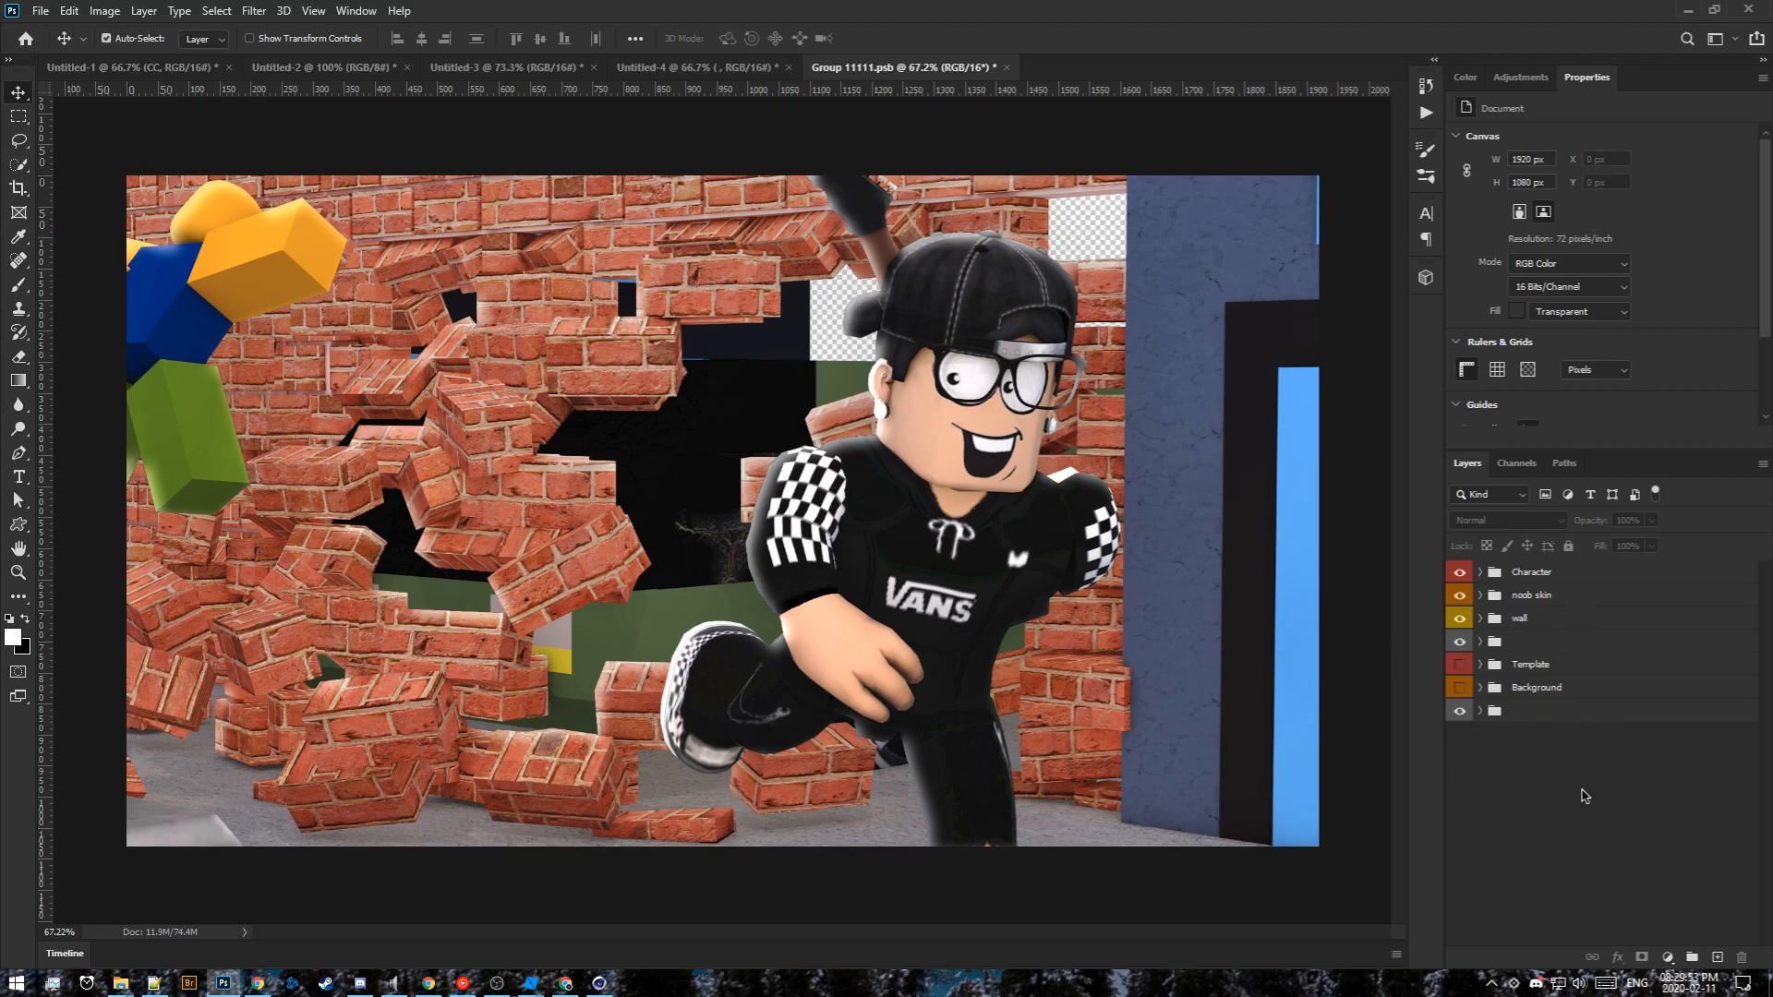
{"action": "key", "text": "ctrl+shift+alt+e"}
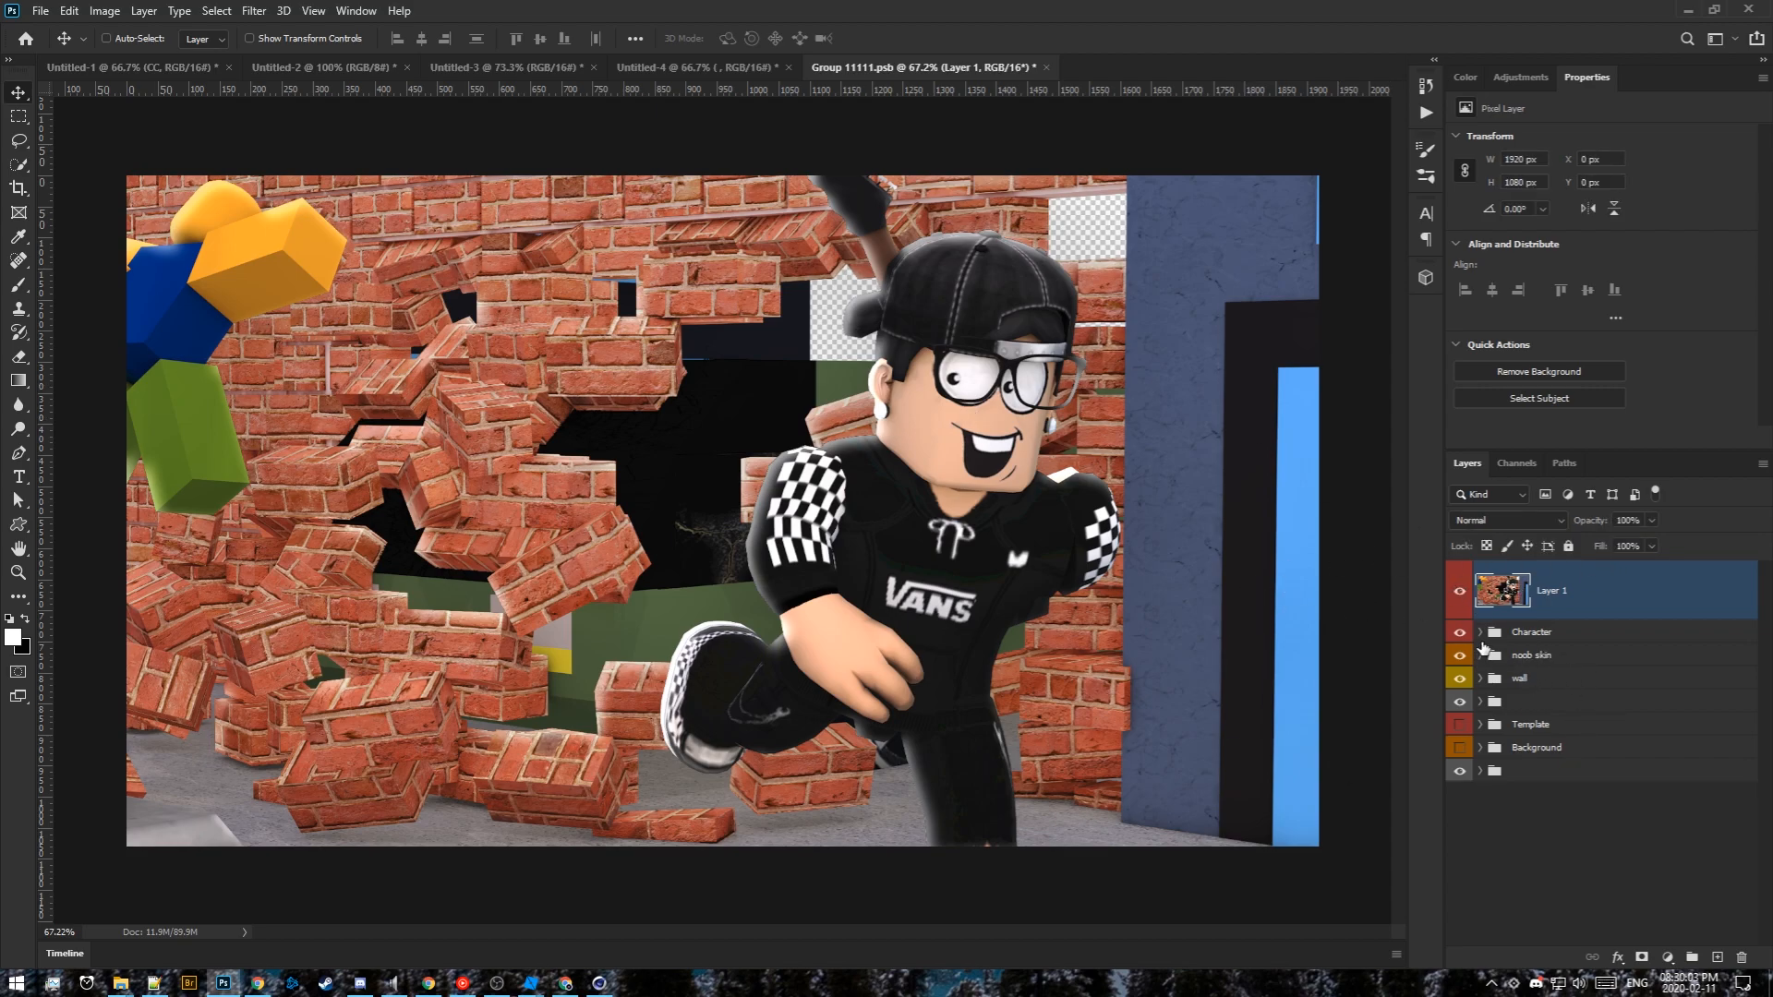
Copy the noob skin Overlay fill's mask onto the stamped Layer 1 and convert that layer to a smart object
{"action": "left_click", "coordinate": [1481, 655]}
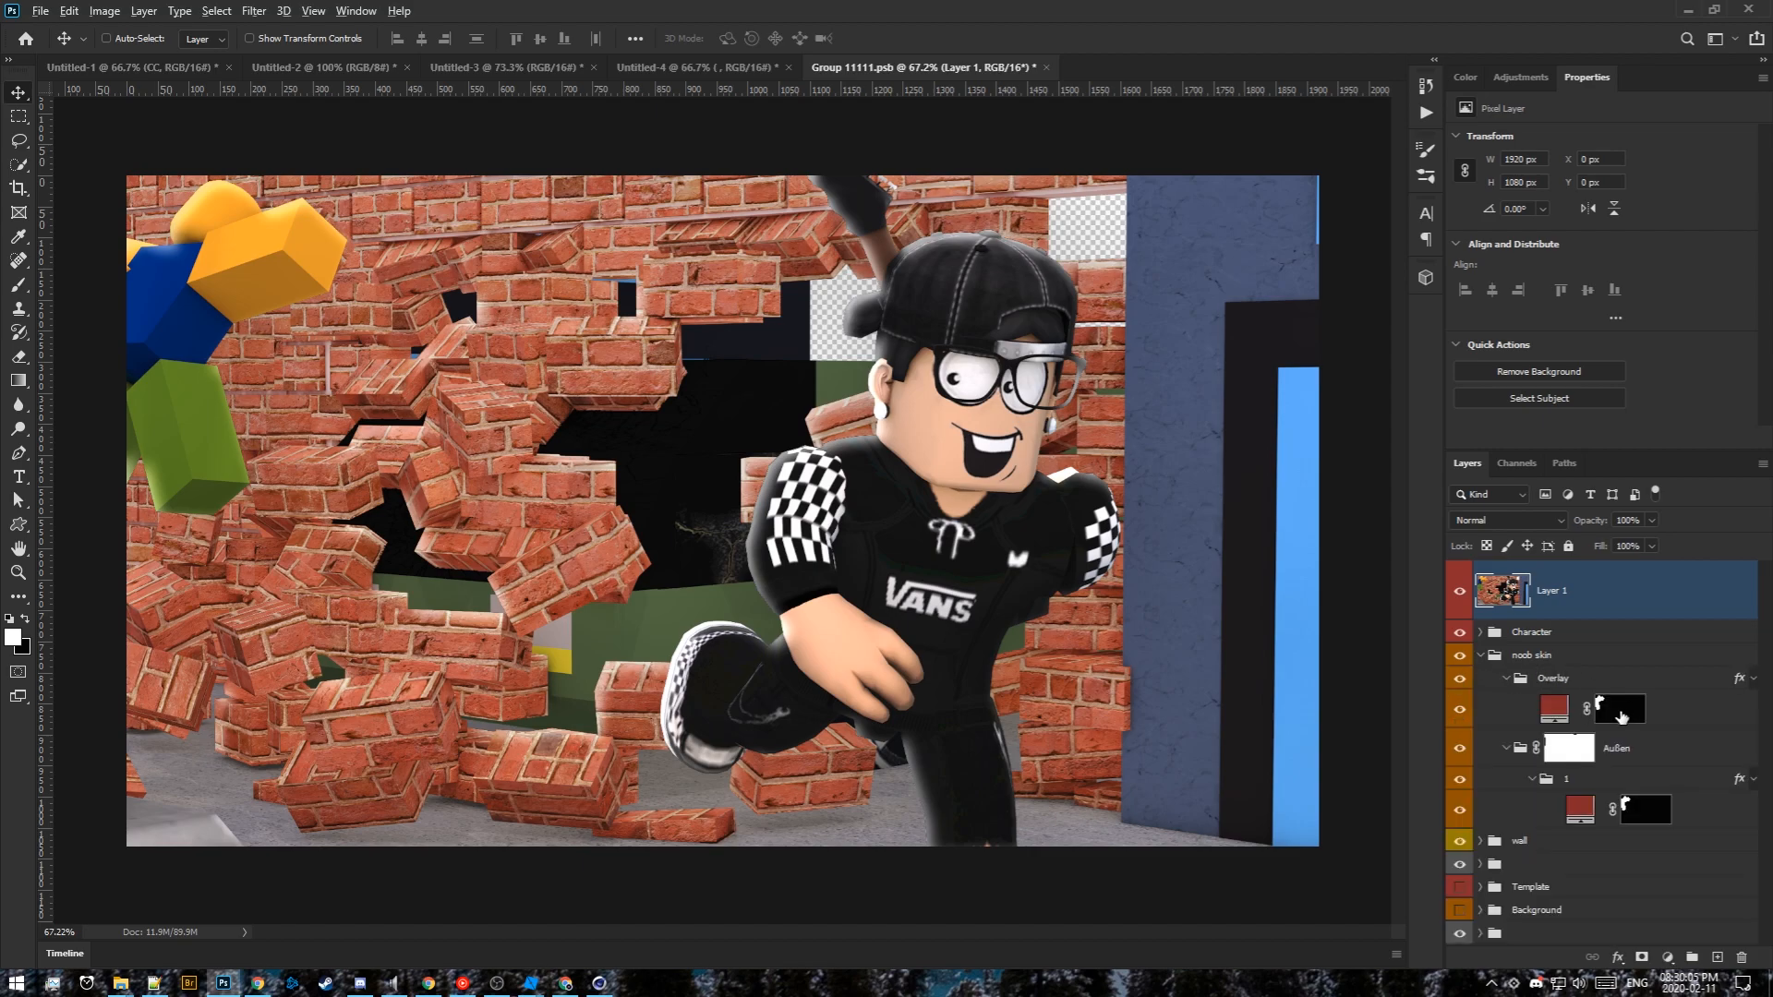
{"action": "left_click_drag", "start_coordinate": [1618, 713], "coordinate": [1565, 591], "text": "alt"}
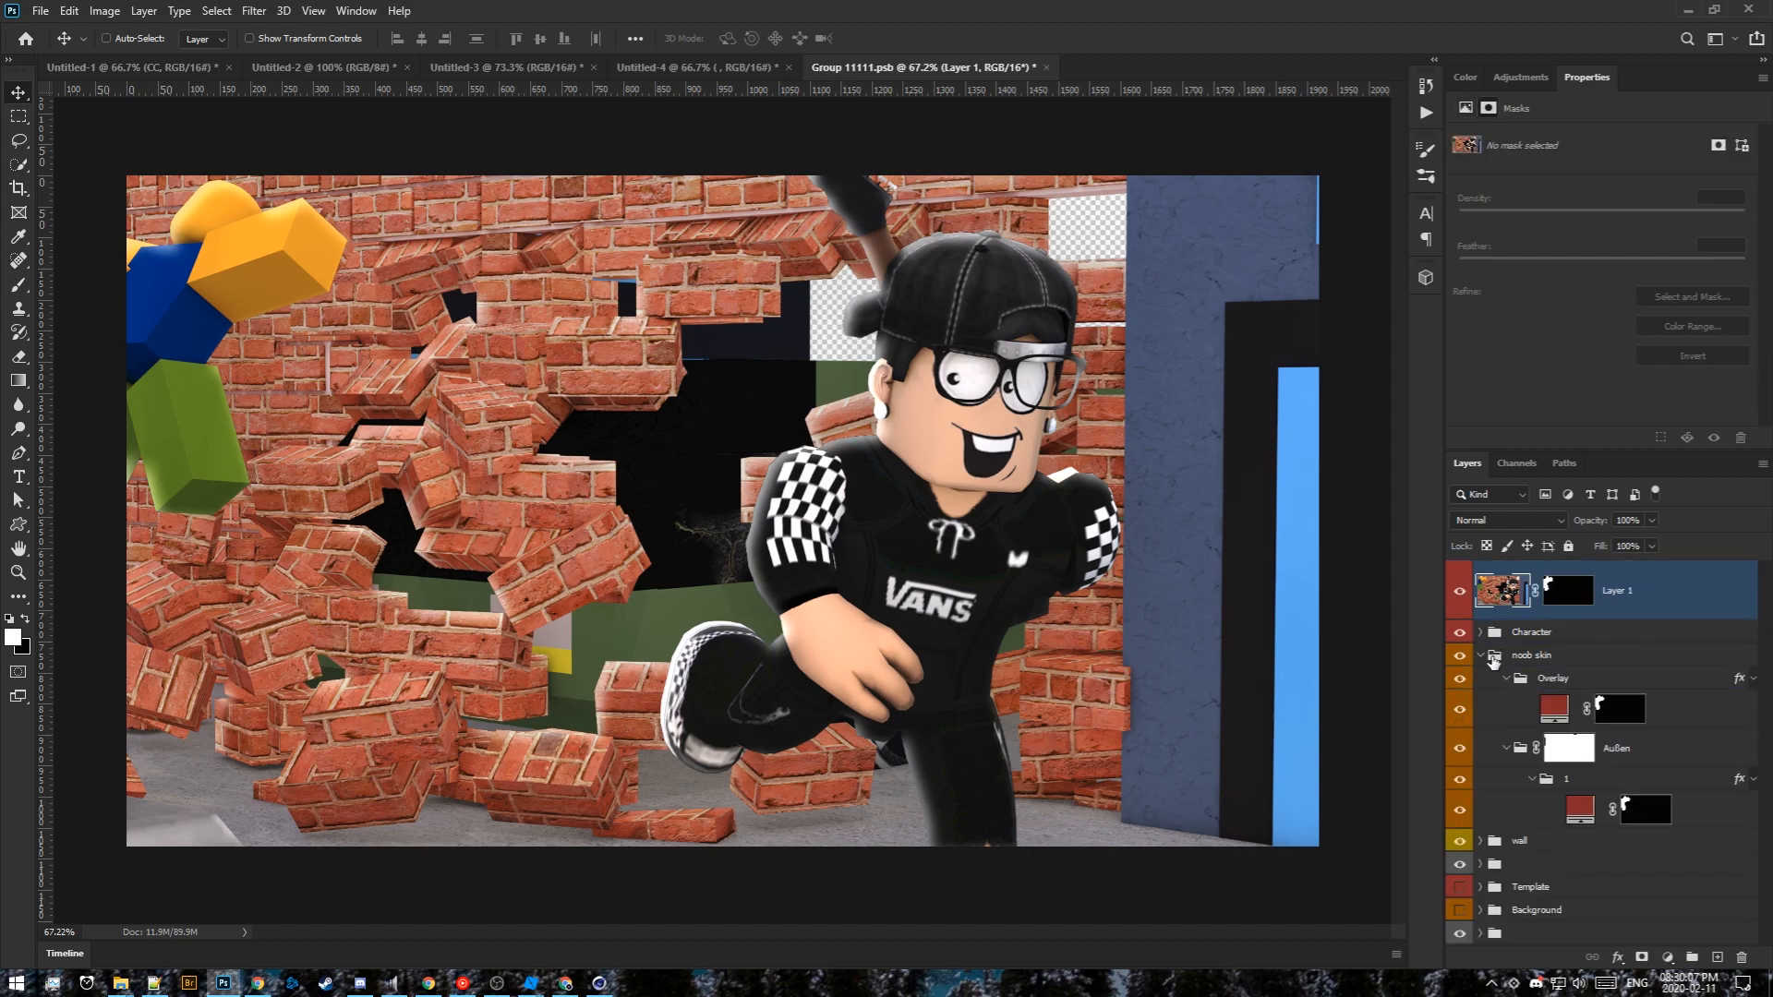
{"action": "left_click", "coordinate": [1481, 655]}
{"action": "right_click", "coordinate": [1634, 591]}
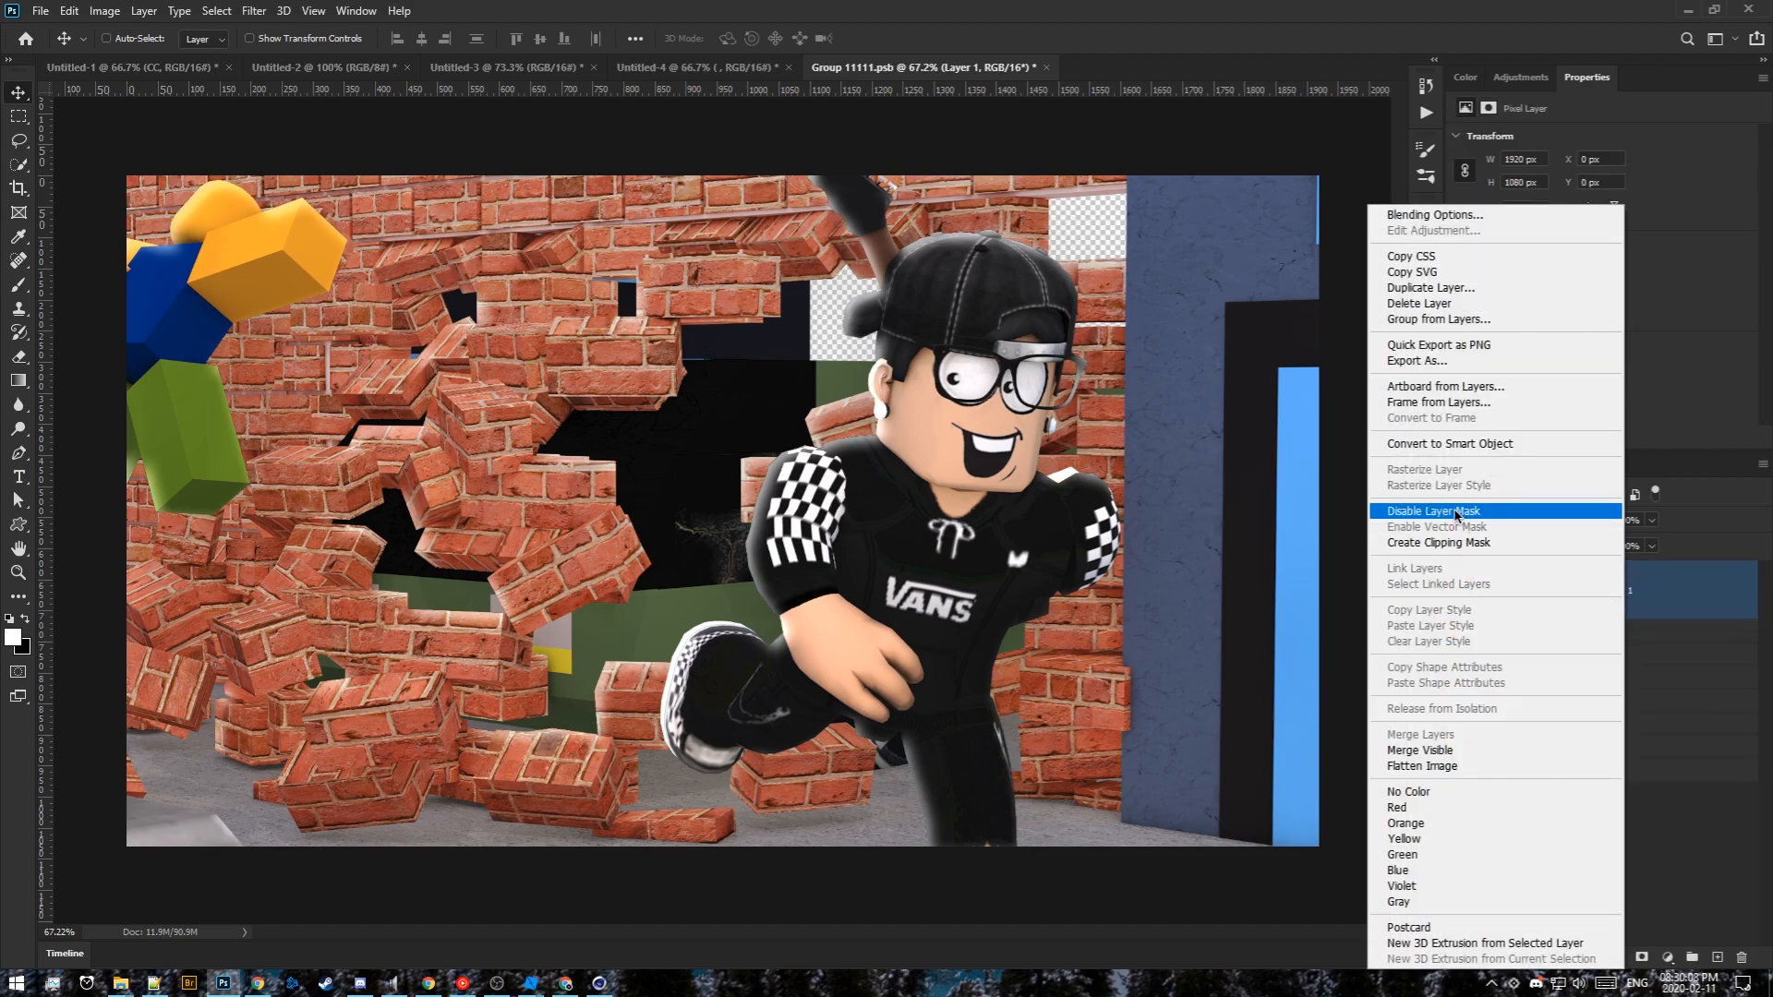
{"action": "left_click", "coordinate": [1436, 446]}
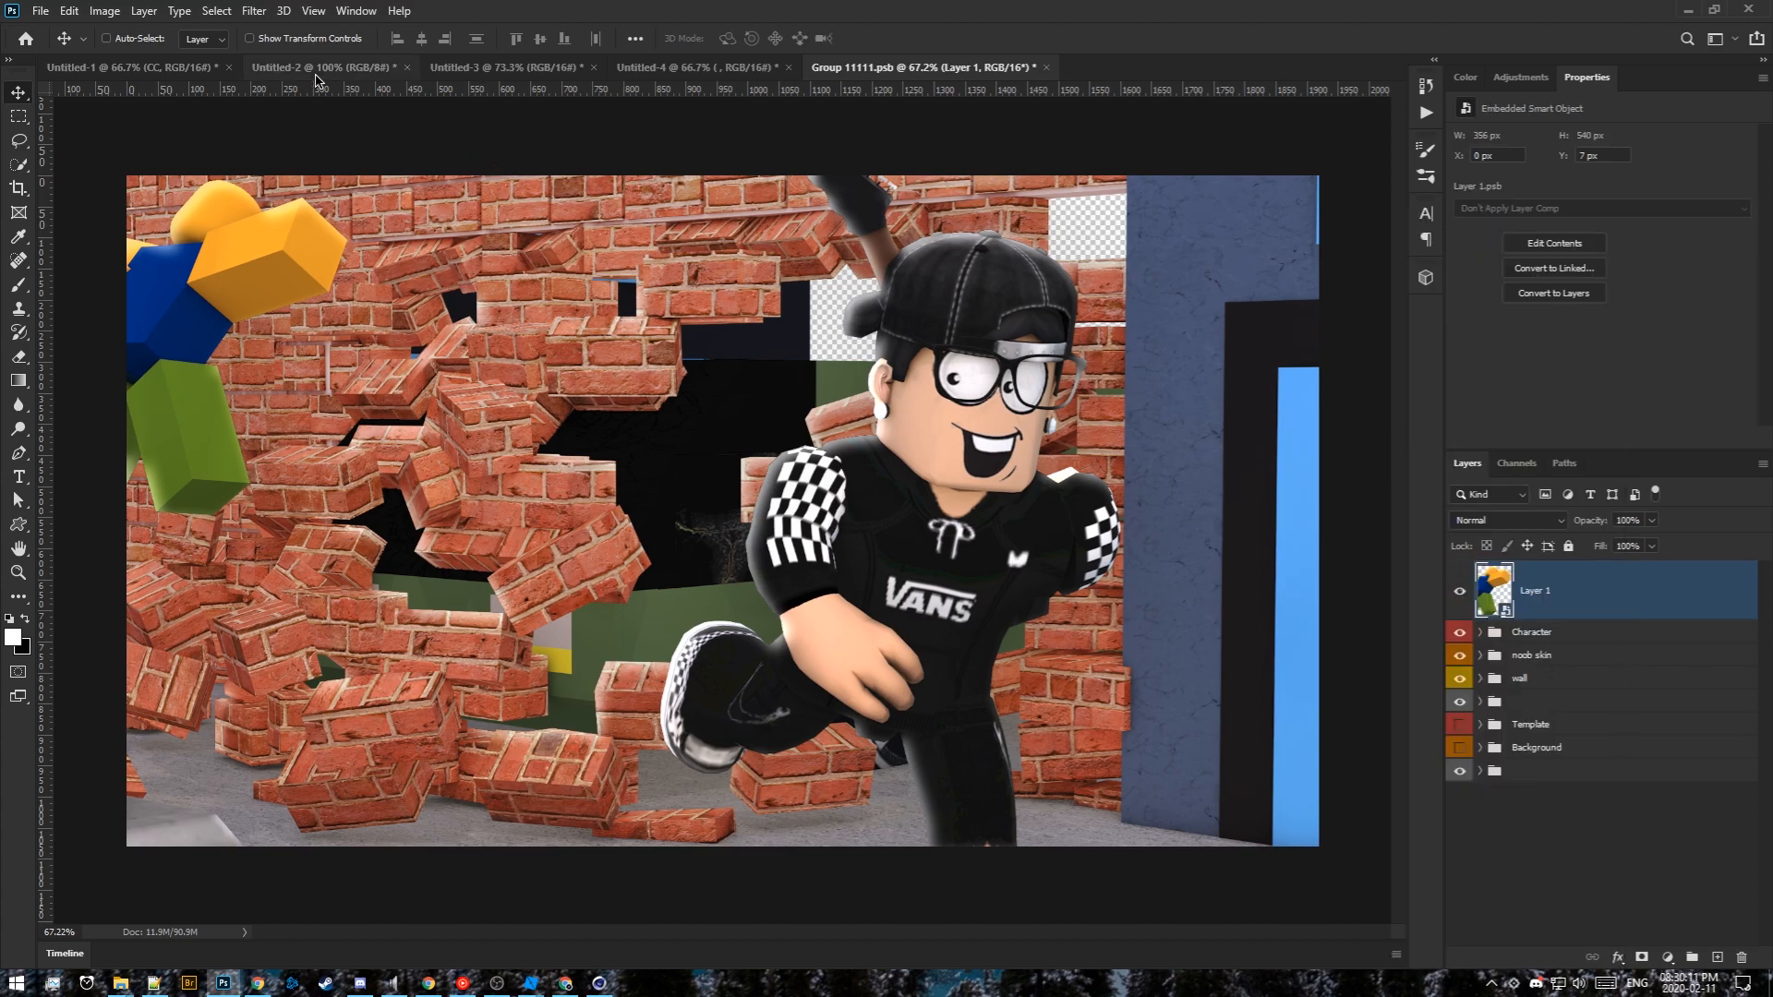
Start a Path Blur on Layer 1 and lay its path from the broken wall diagonally up to the noob's torso
{"action": "left_click", "coordinate": [257, 13]}
{"action": "mouse_move", "coordinate": [87, 239]}
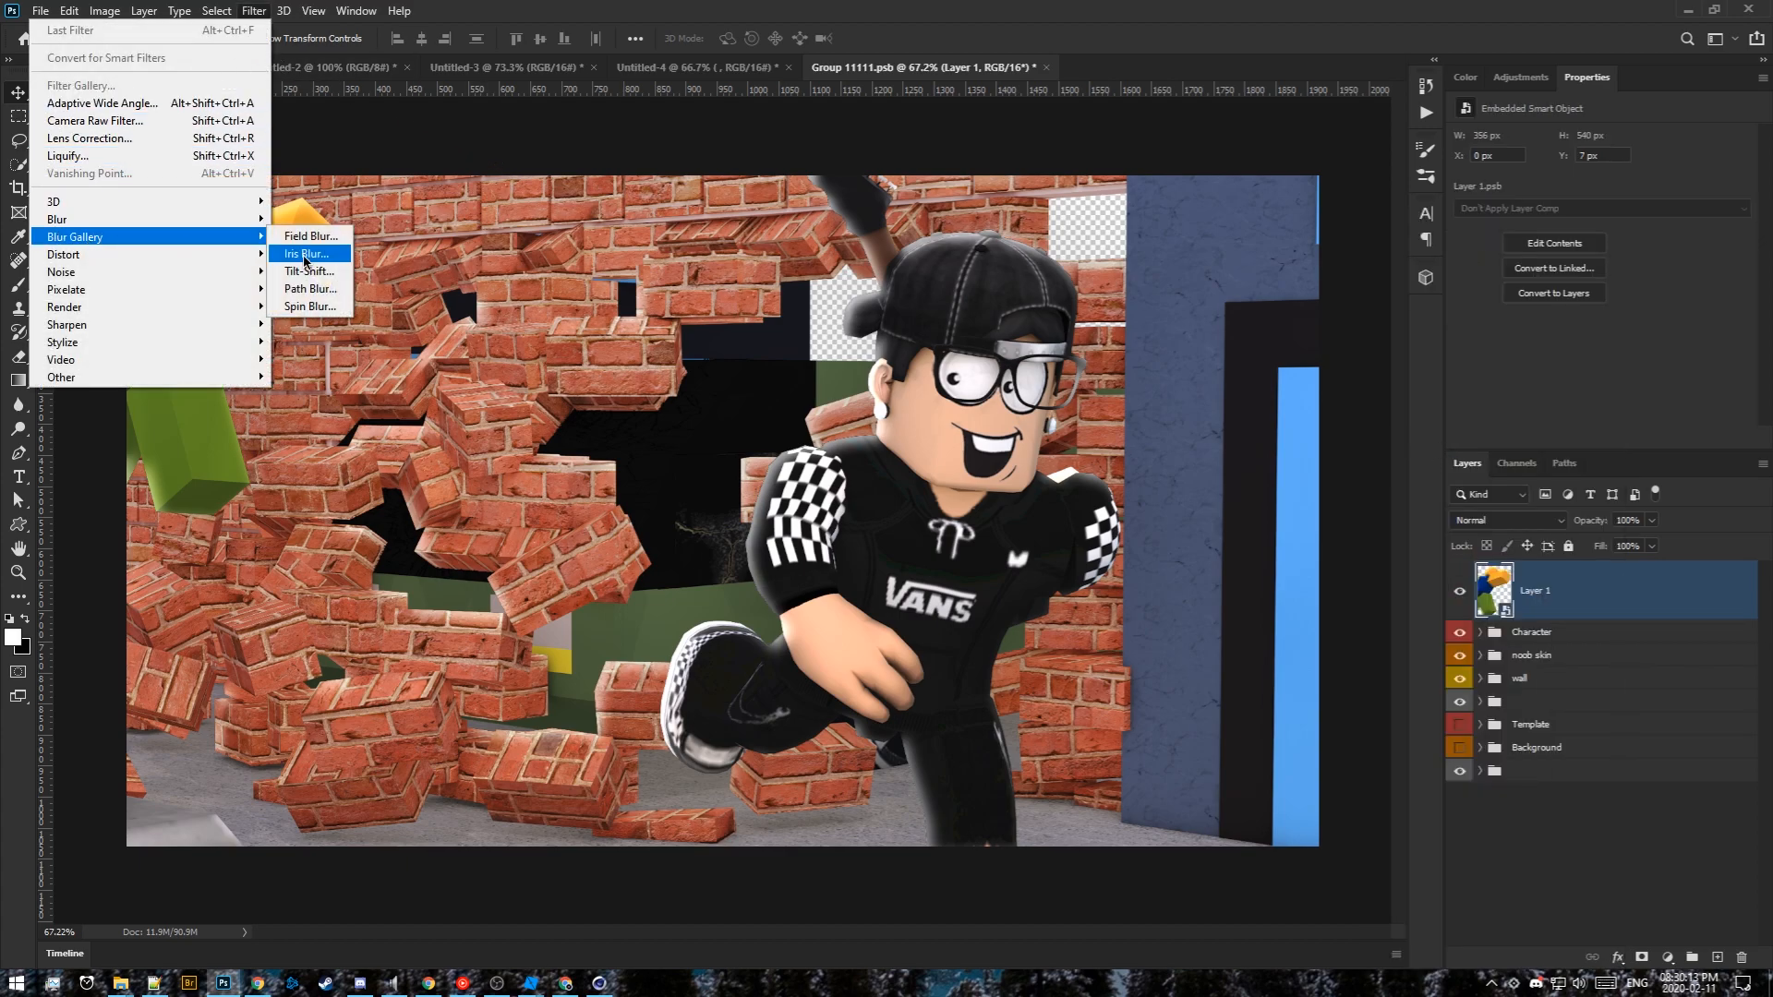
{"action": "left_click", "coordinate": [306, 290]}
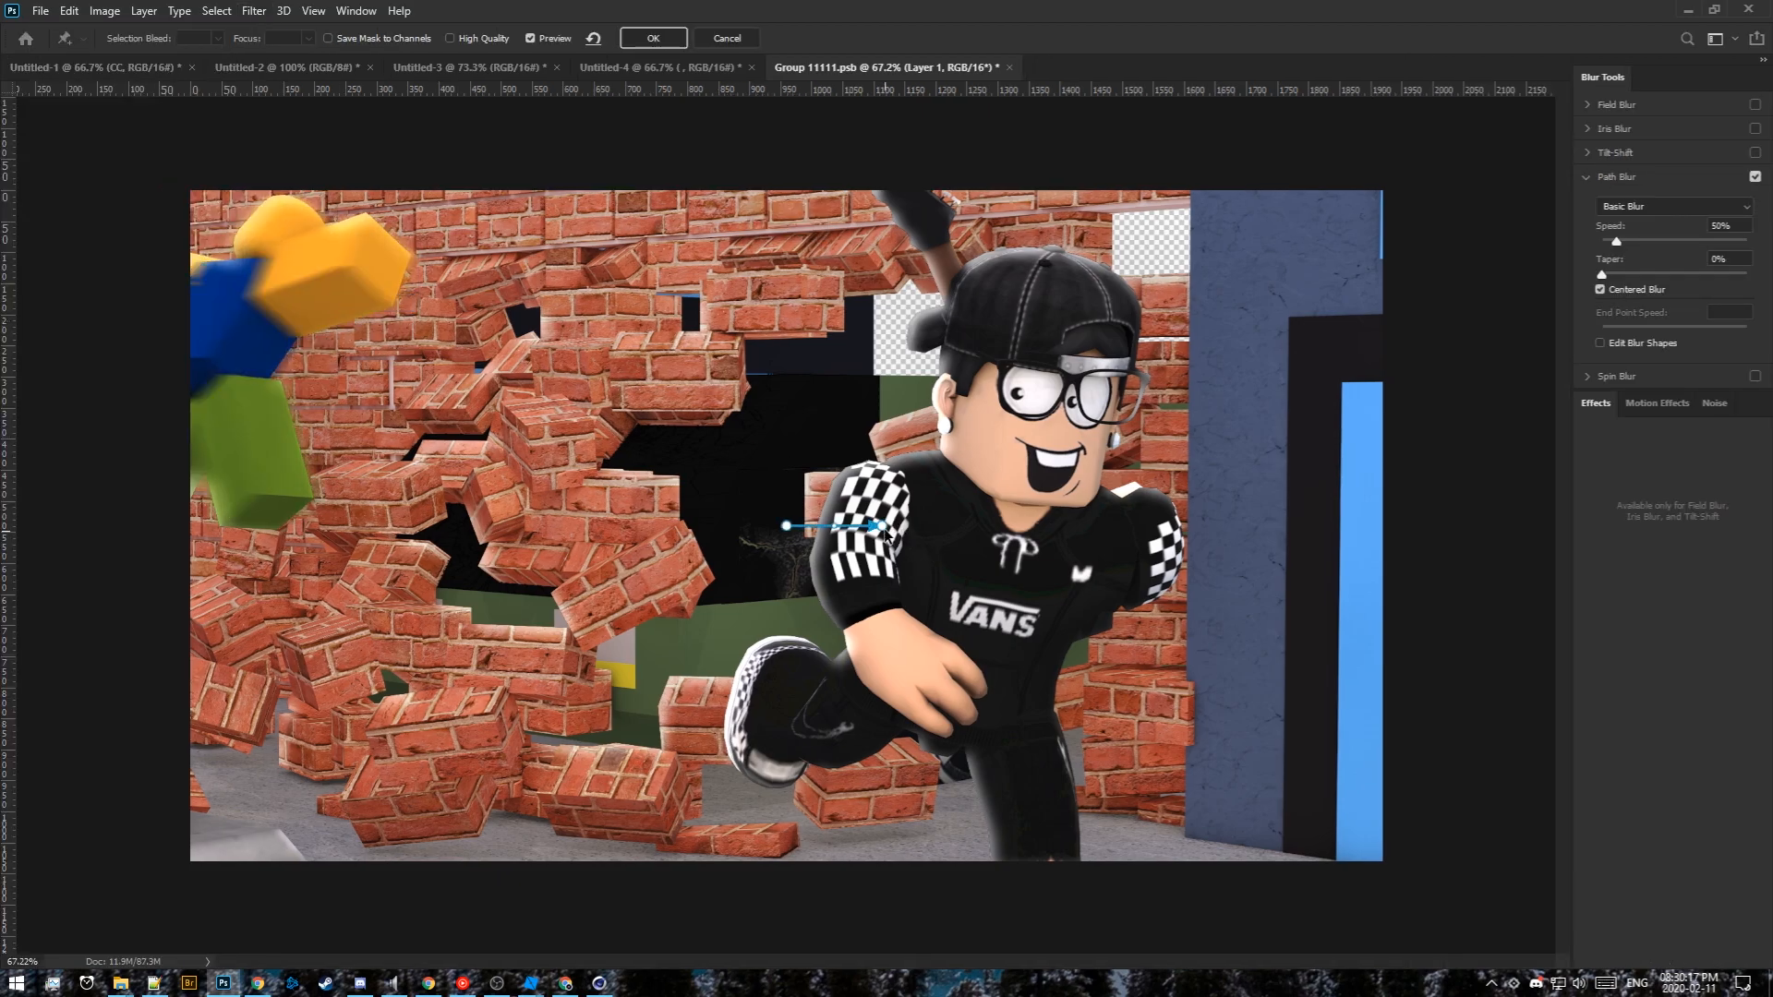
{"action": "left_click_drag", "start_coordinate": [882, 526], "coordinate": [243, 331]}
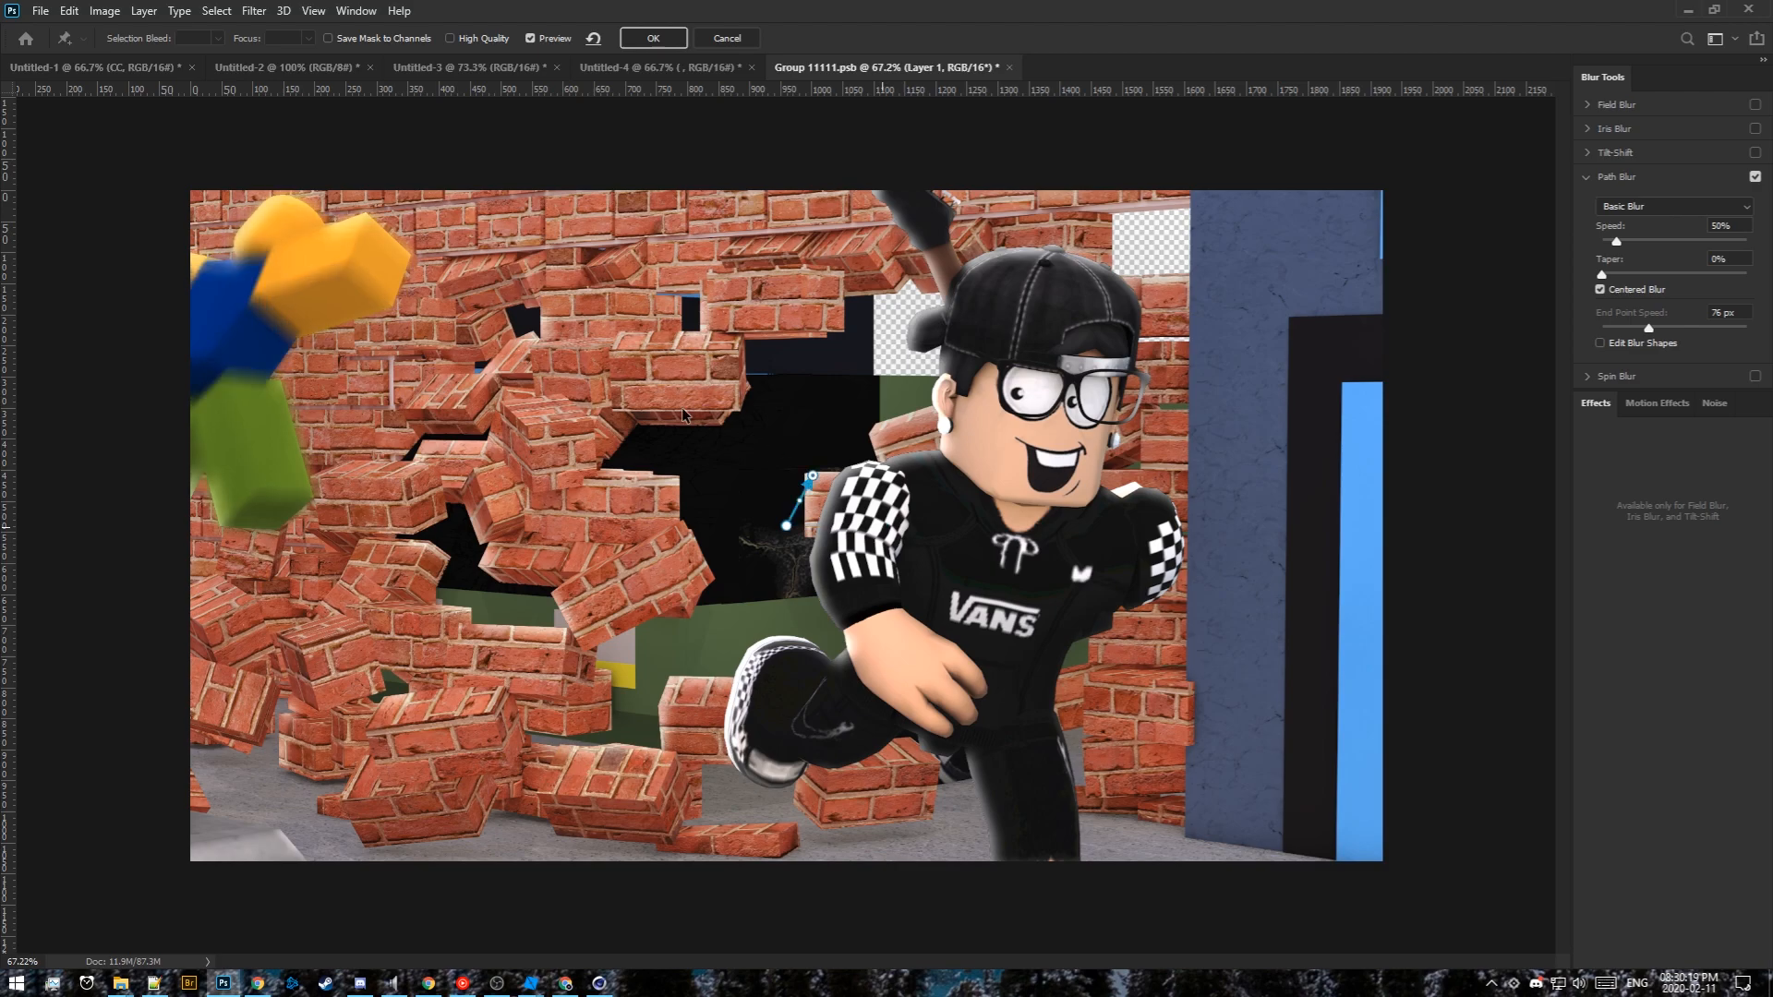
{"action": "left_click_drag", "start_coordinate": [787, 526], "coordinate": [496, 452]}
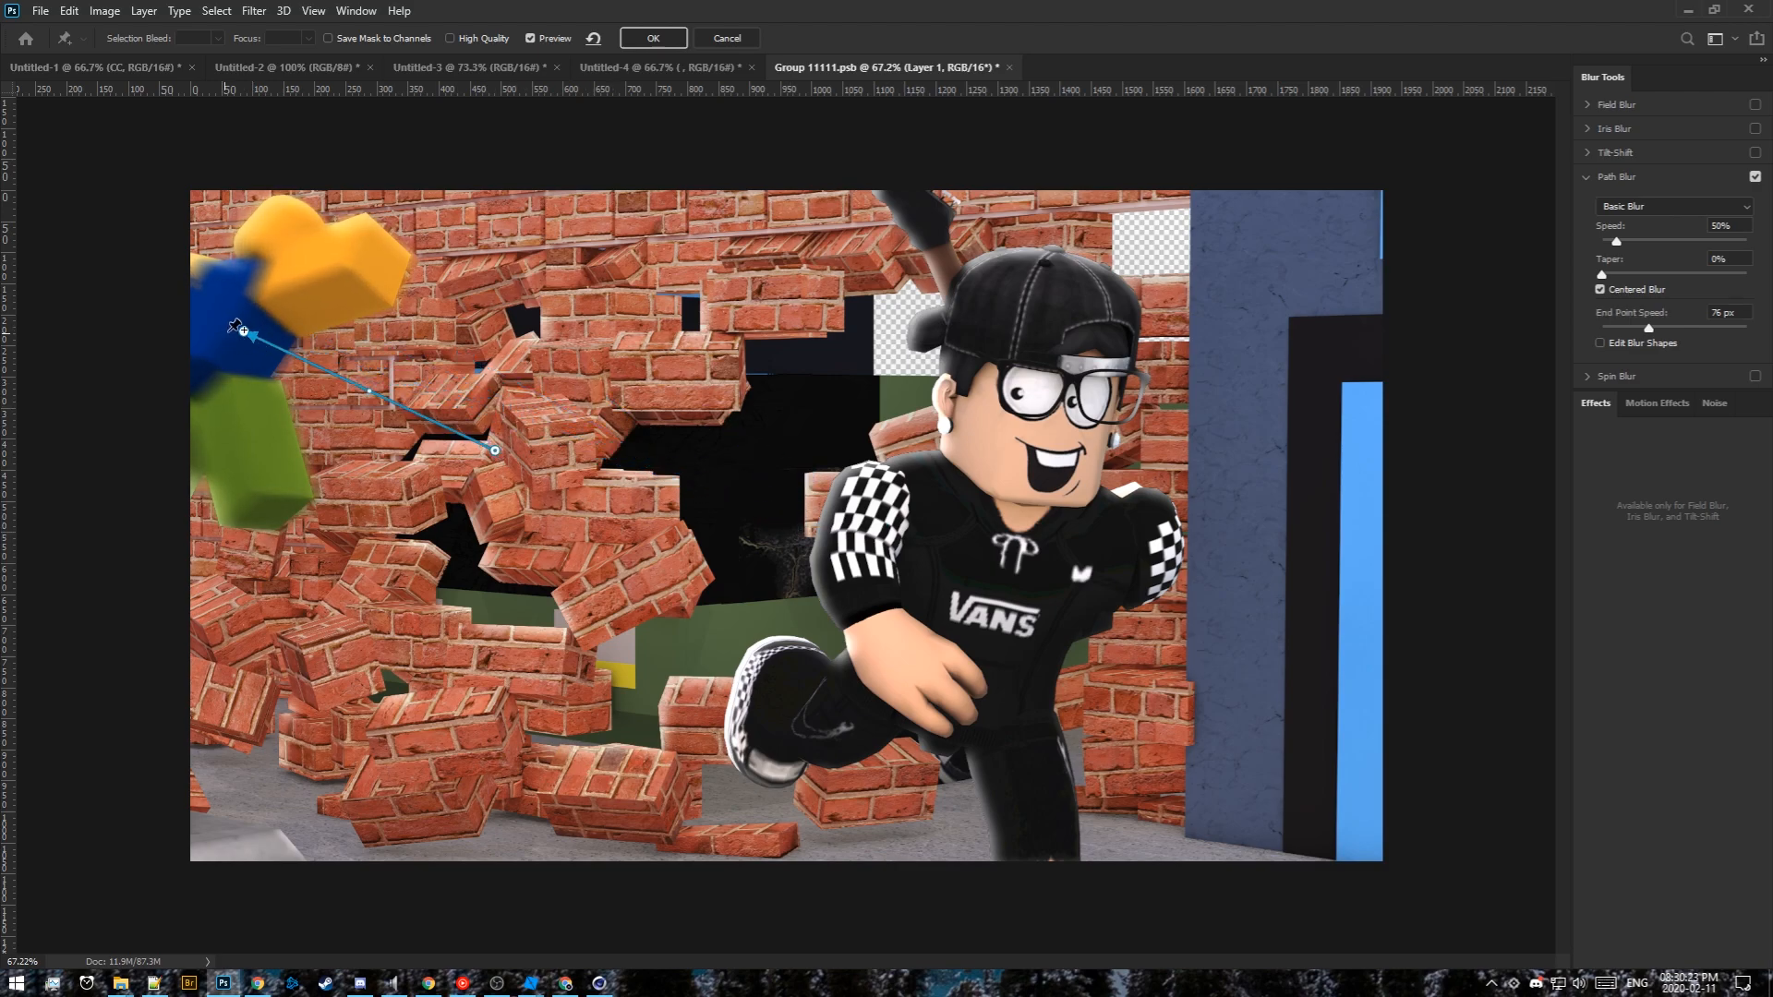
{"action": "left_click_drag", "start_coordinate": [245, 335], "coordinate": [242, 338]}
{"action": "left_click_drag", "start_coordinate": [495, 452], "coordinate": [447, 427]}
Set the Path Blur to speed 140%, taper 19%, end point speed 170 px and High Quality, and apply it
{"action": "left_click_drag", "start_coordinate": [1617, 241], "coordinate": [1635, 243]}
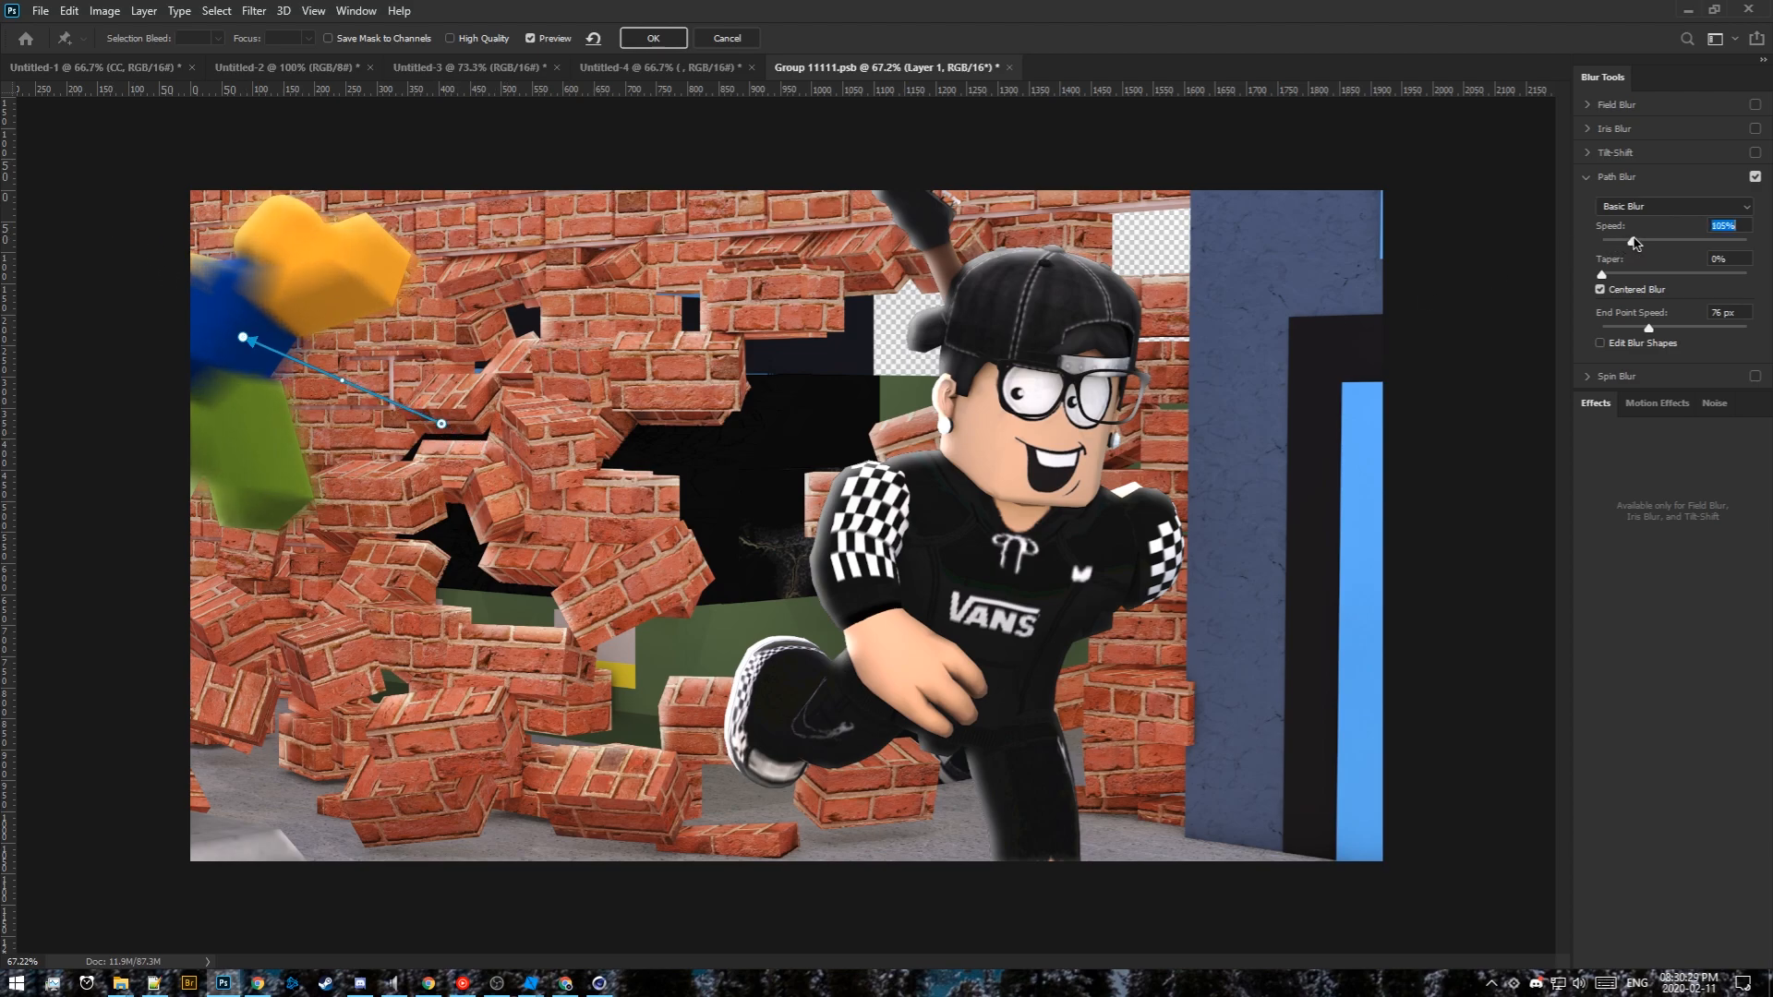
{"action": "left_click", "coordinate": [471, 39]}
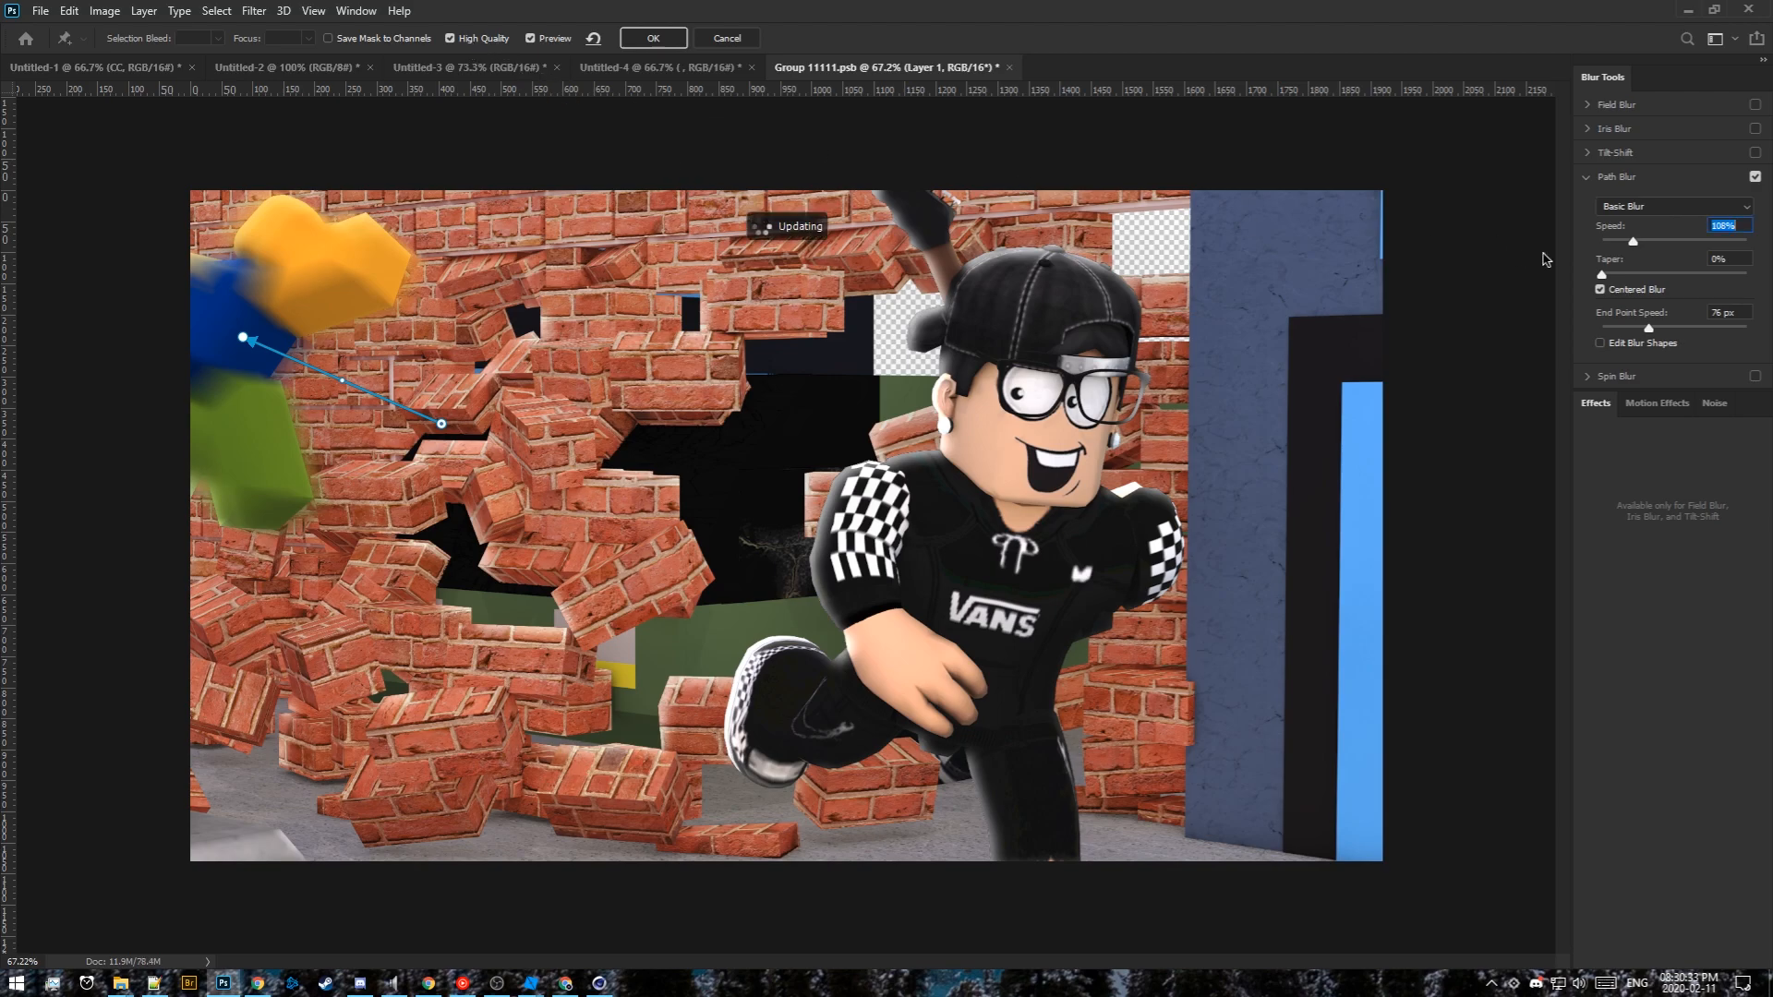
{"action": "left_click", "coordinate": [1672, 274]}
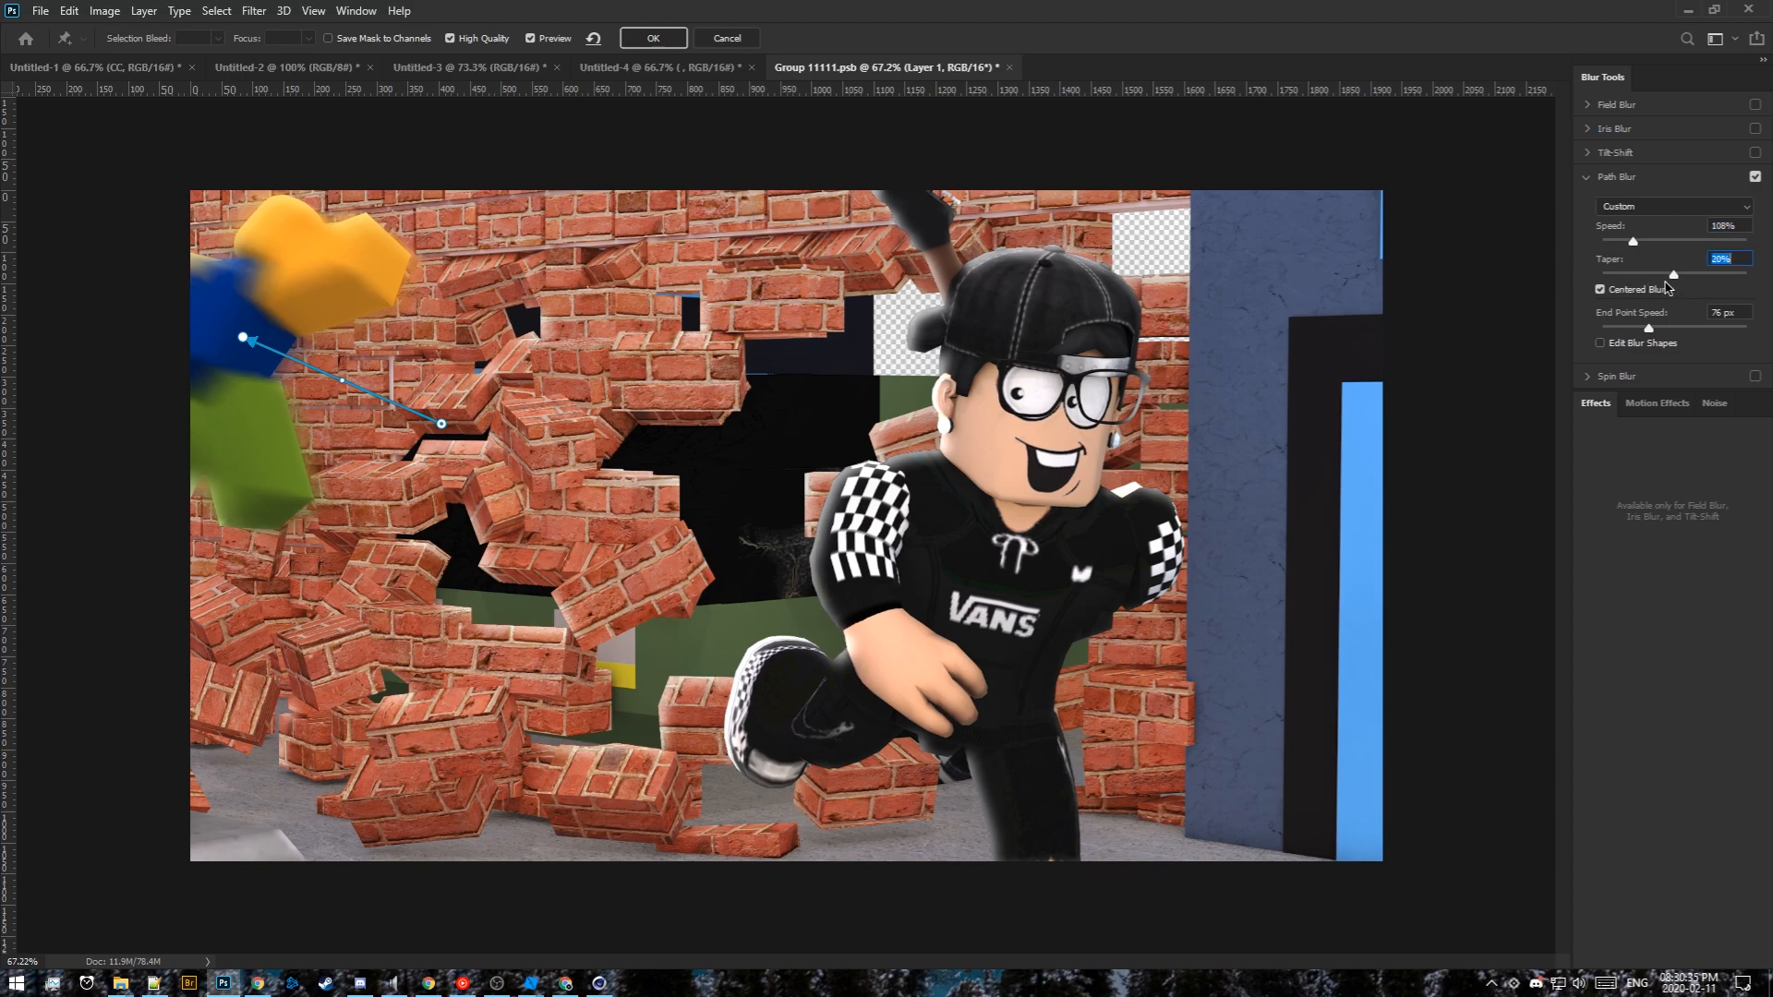
{"action": "left_click_drag", "start_coordinate": [1633, 242], "coordinate": [1666, 330]}
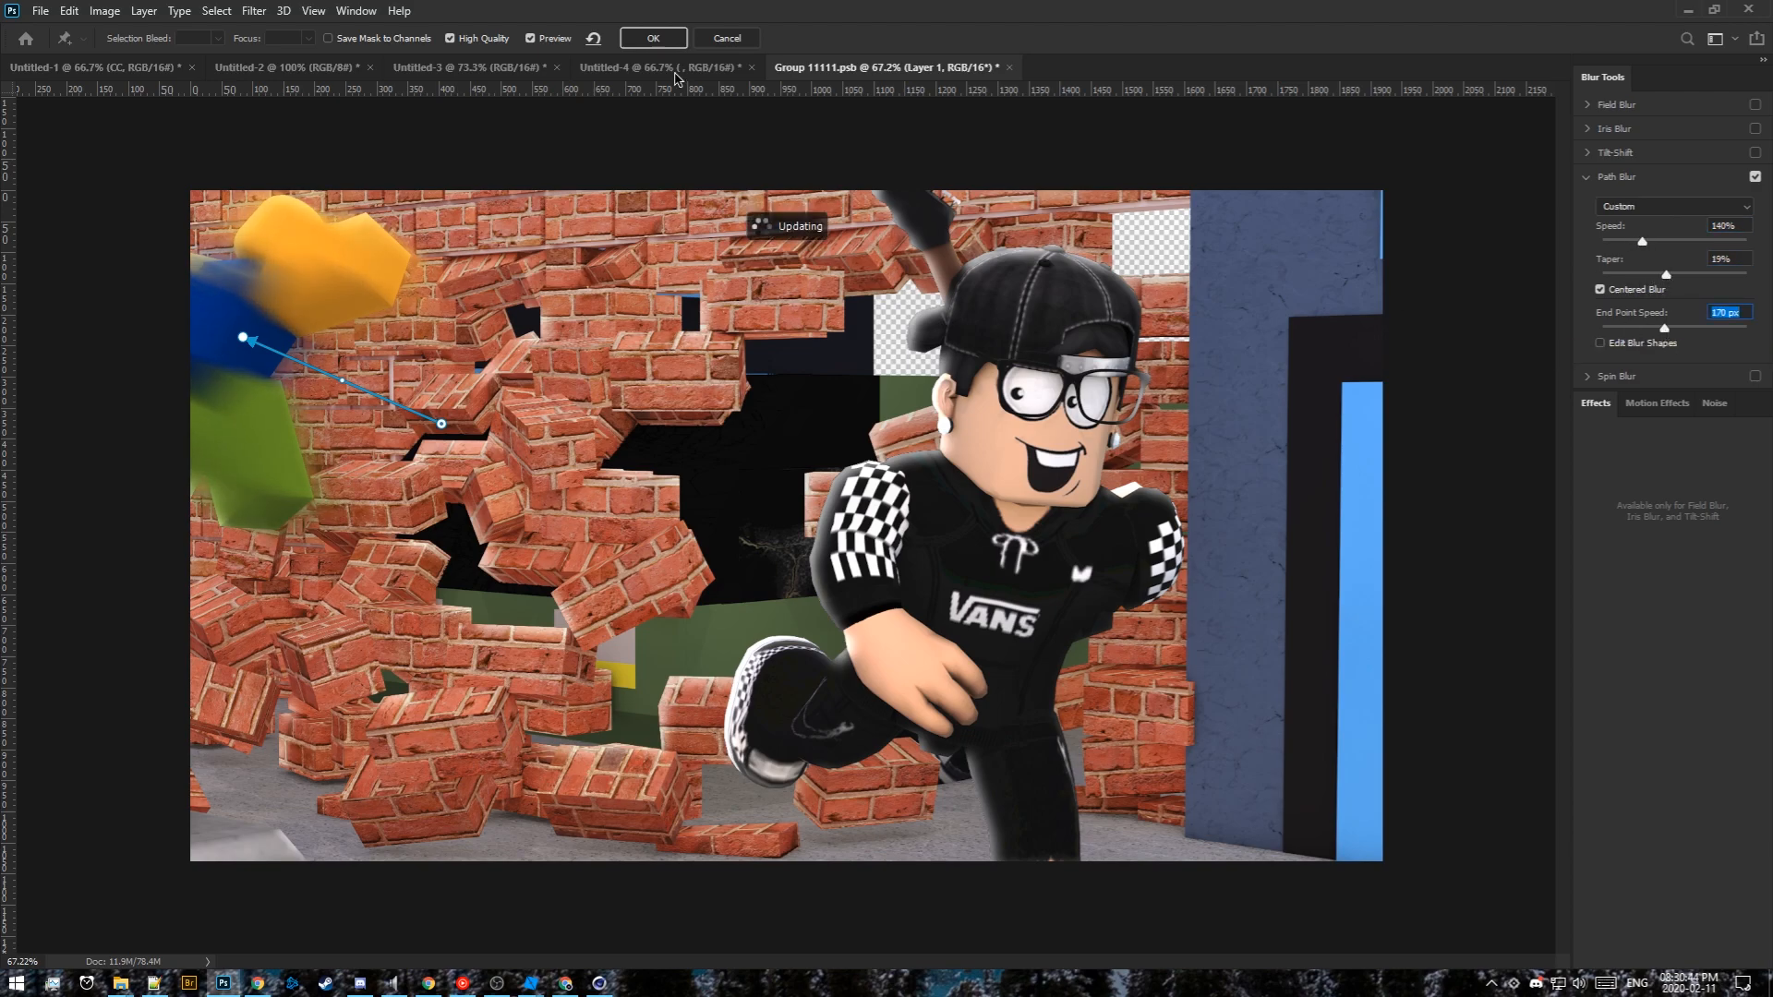
{"action": "left_click", "coordinate": [654, 37]}
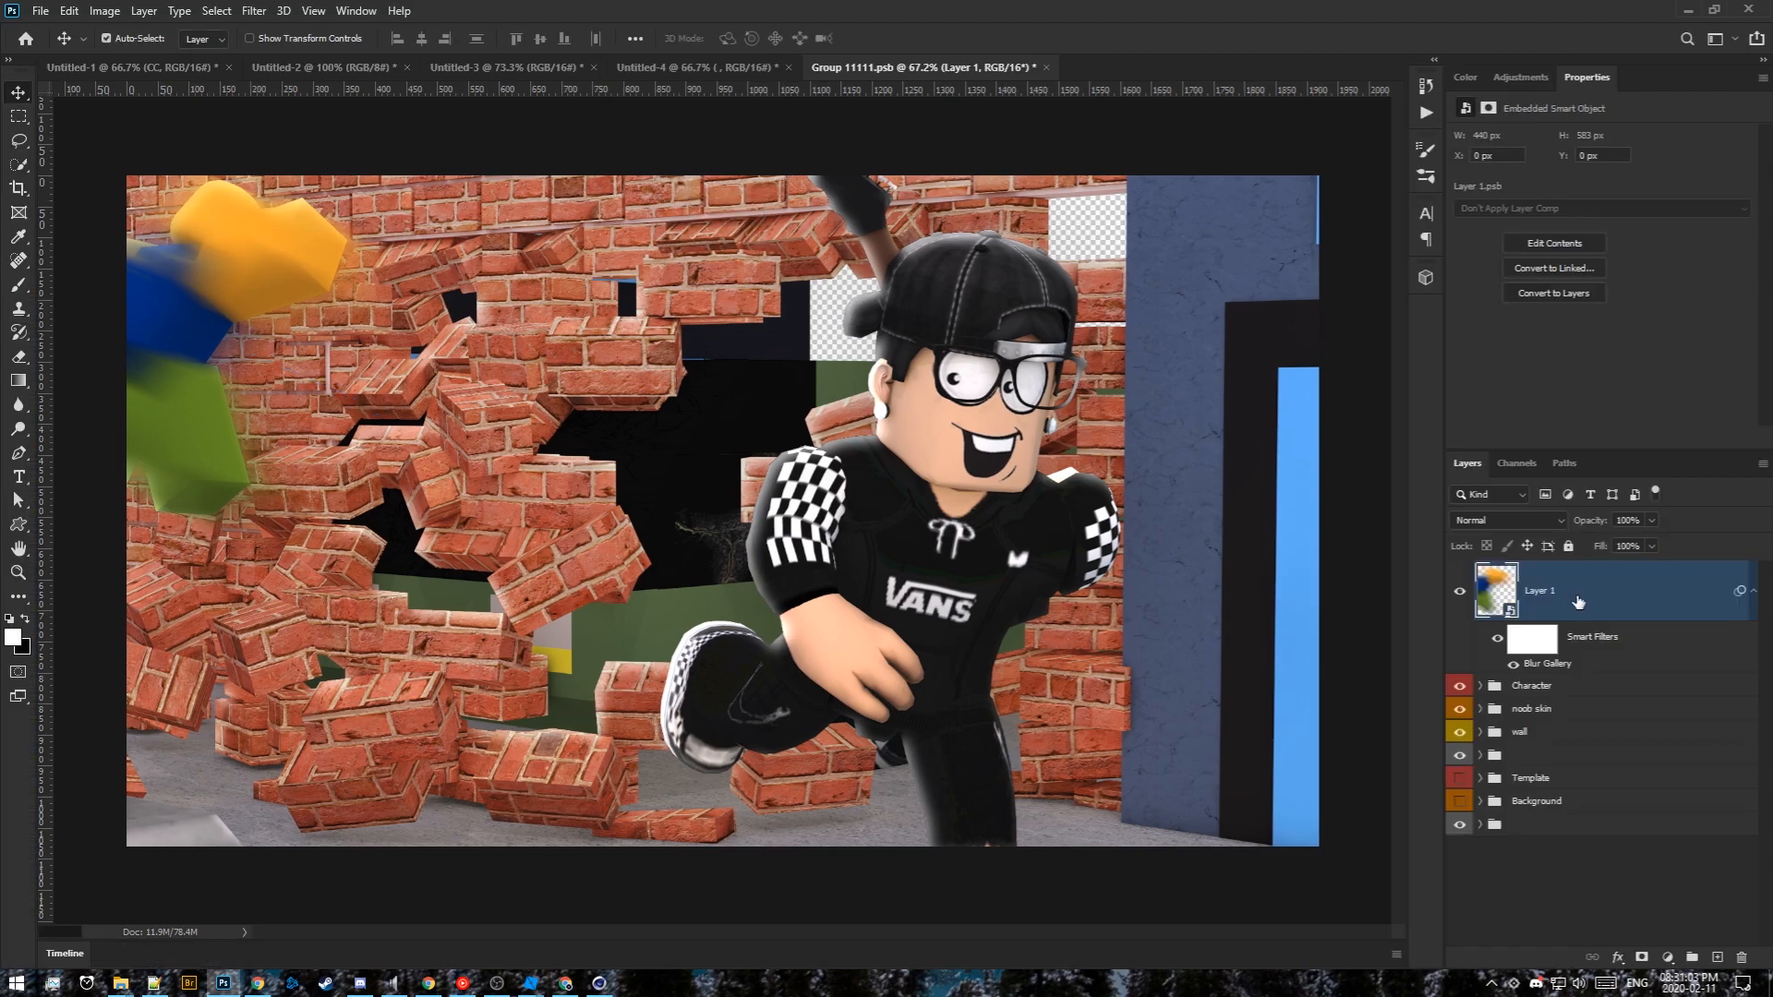
Group the blurred Layer 1, copy the noob skin mask onto Group 1, and invert that mask
{"action": "key", "text": "ctrl+g"}
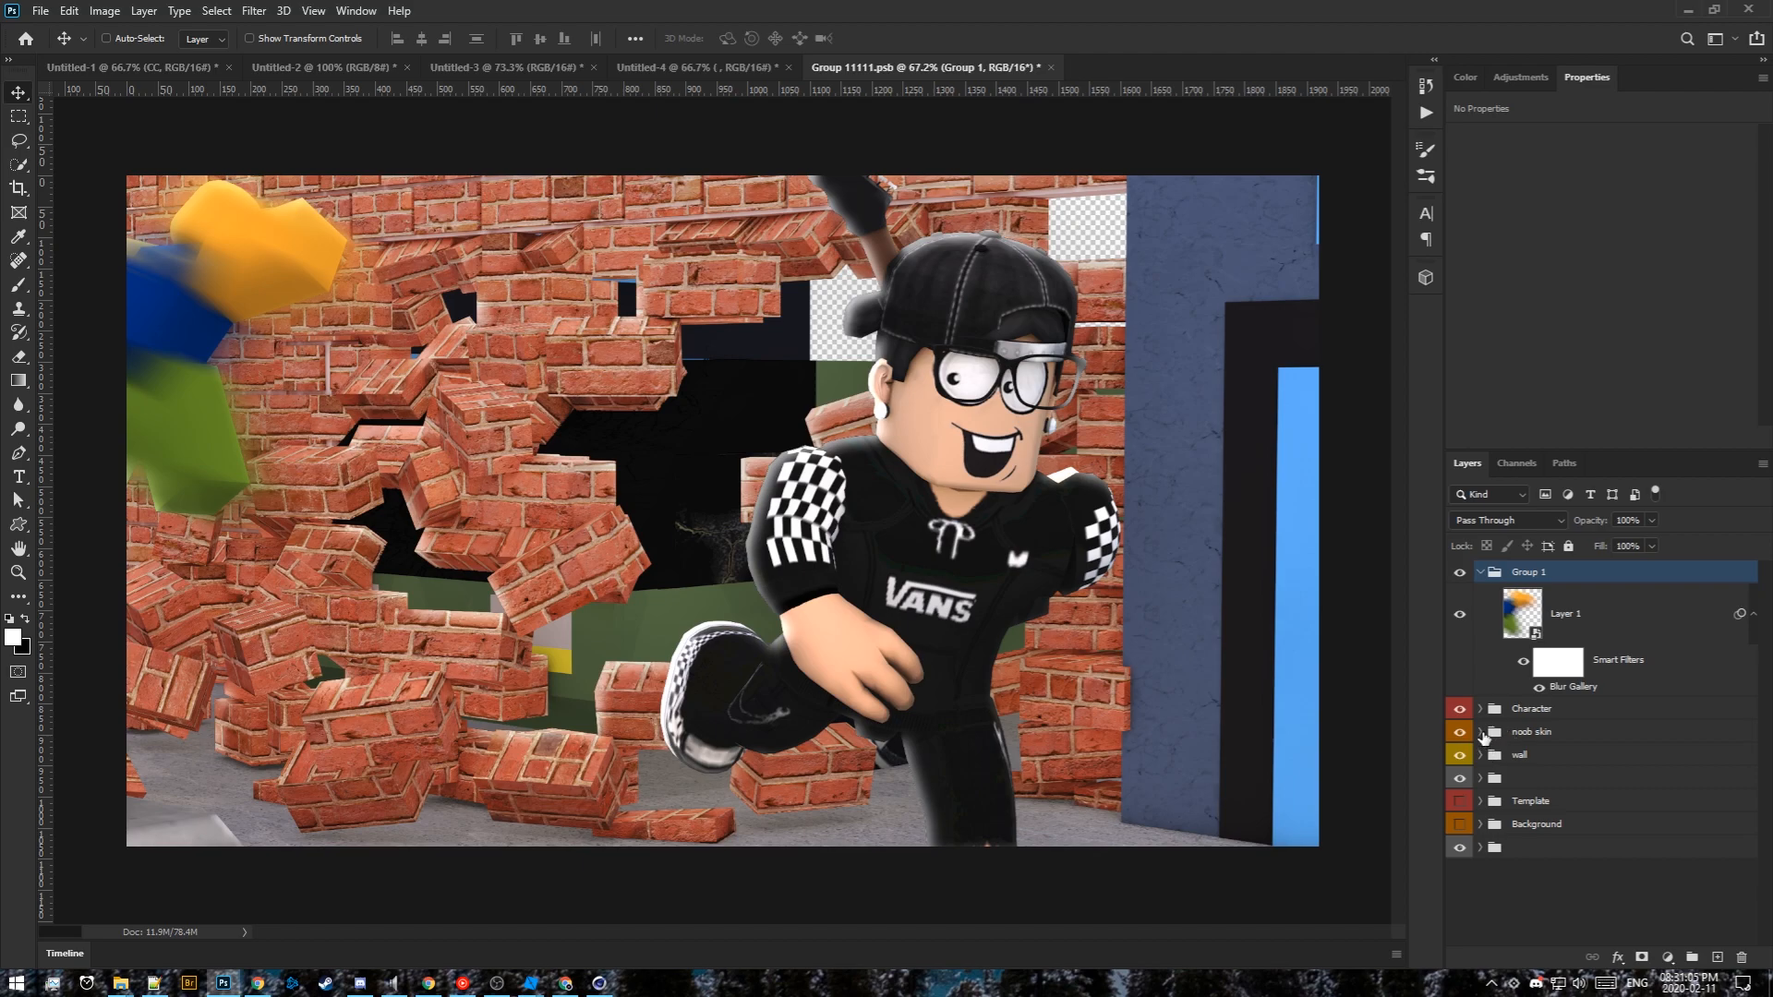
{"action": "left_click", "coordinate": [1481, 732]}
{"action": "left_click_drag", "start_coordinate": [1621, 801], "coordinate": [1567, 575], "text": "alt"}
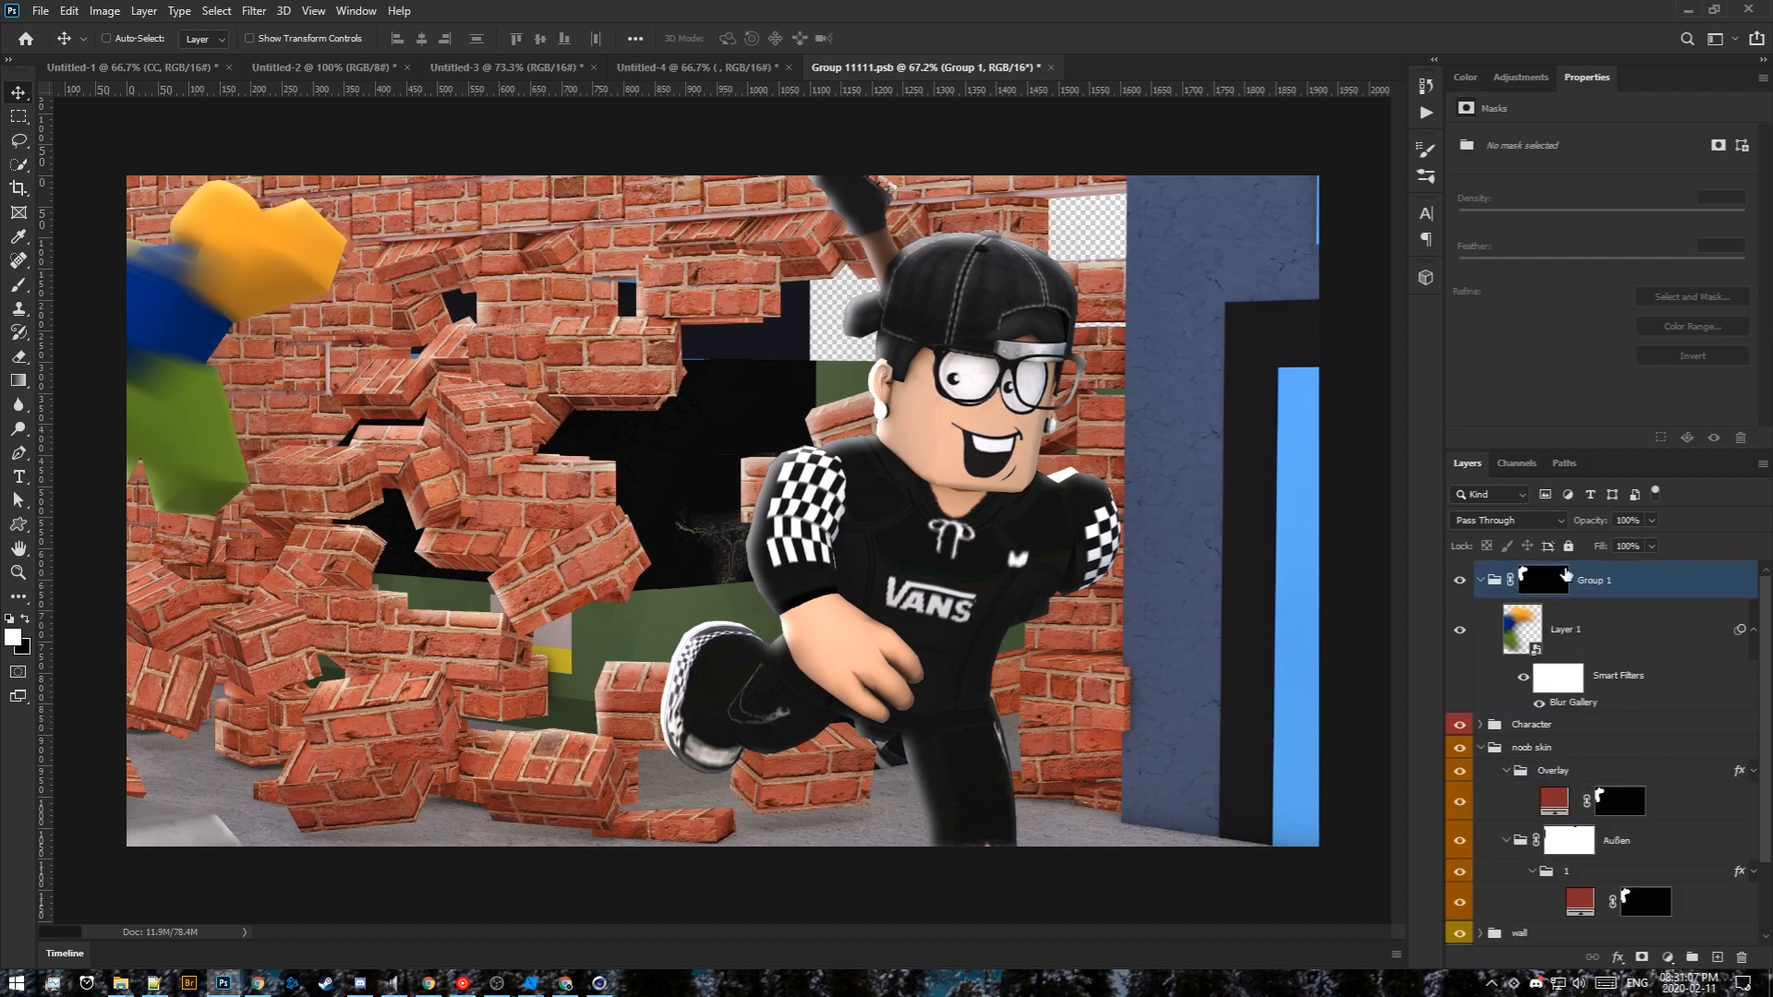
{"action": "left_click", "coordinate": [1480, 748]}
{"action": "left_click", "coordinate": [1543, 580]}
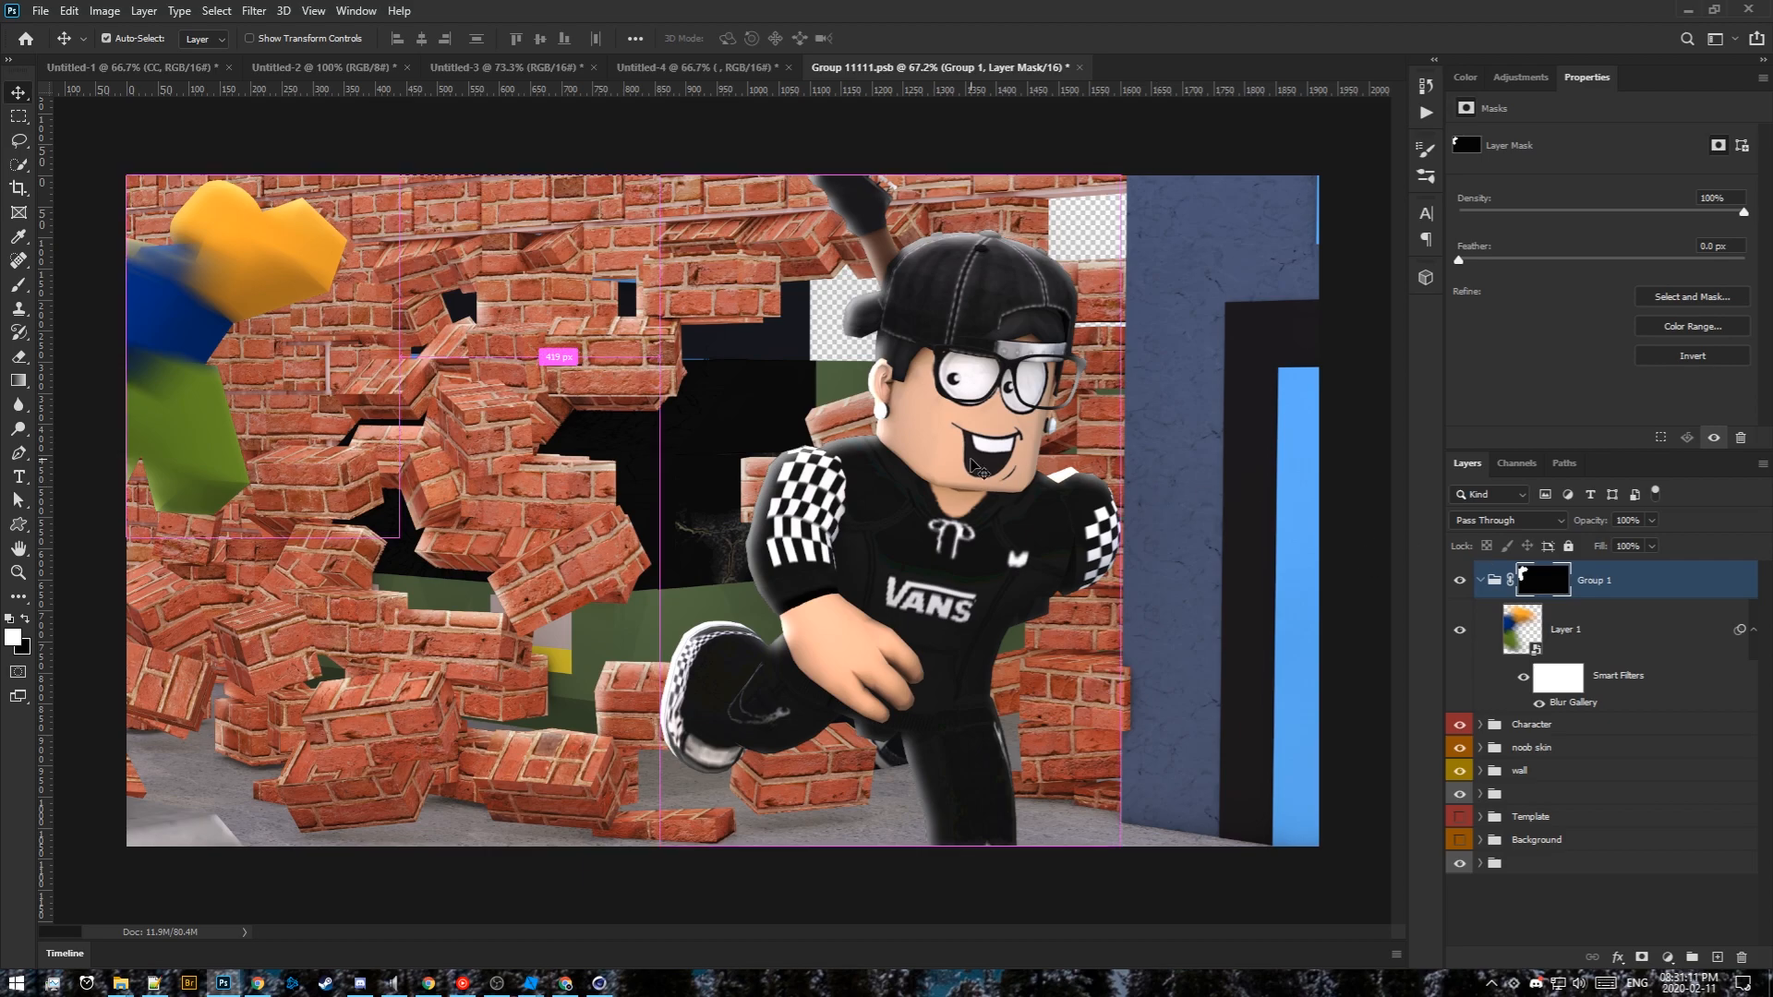
{"action": "key", "text": "ctrl+i"}
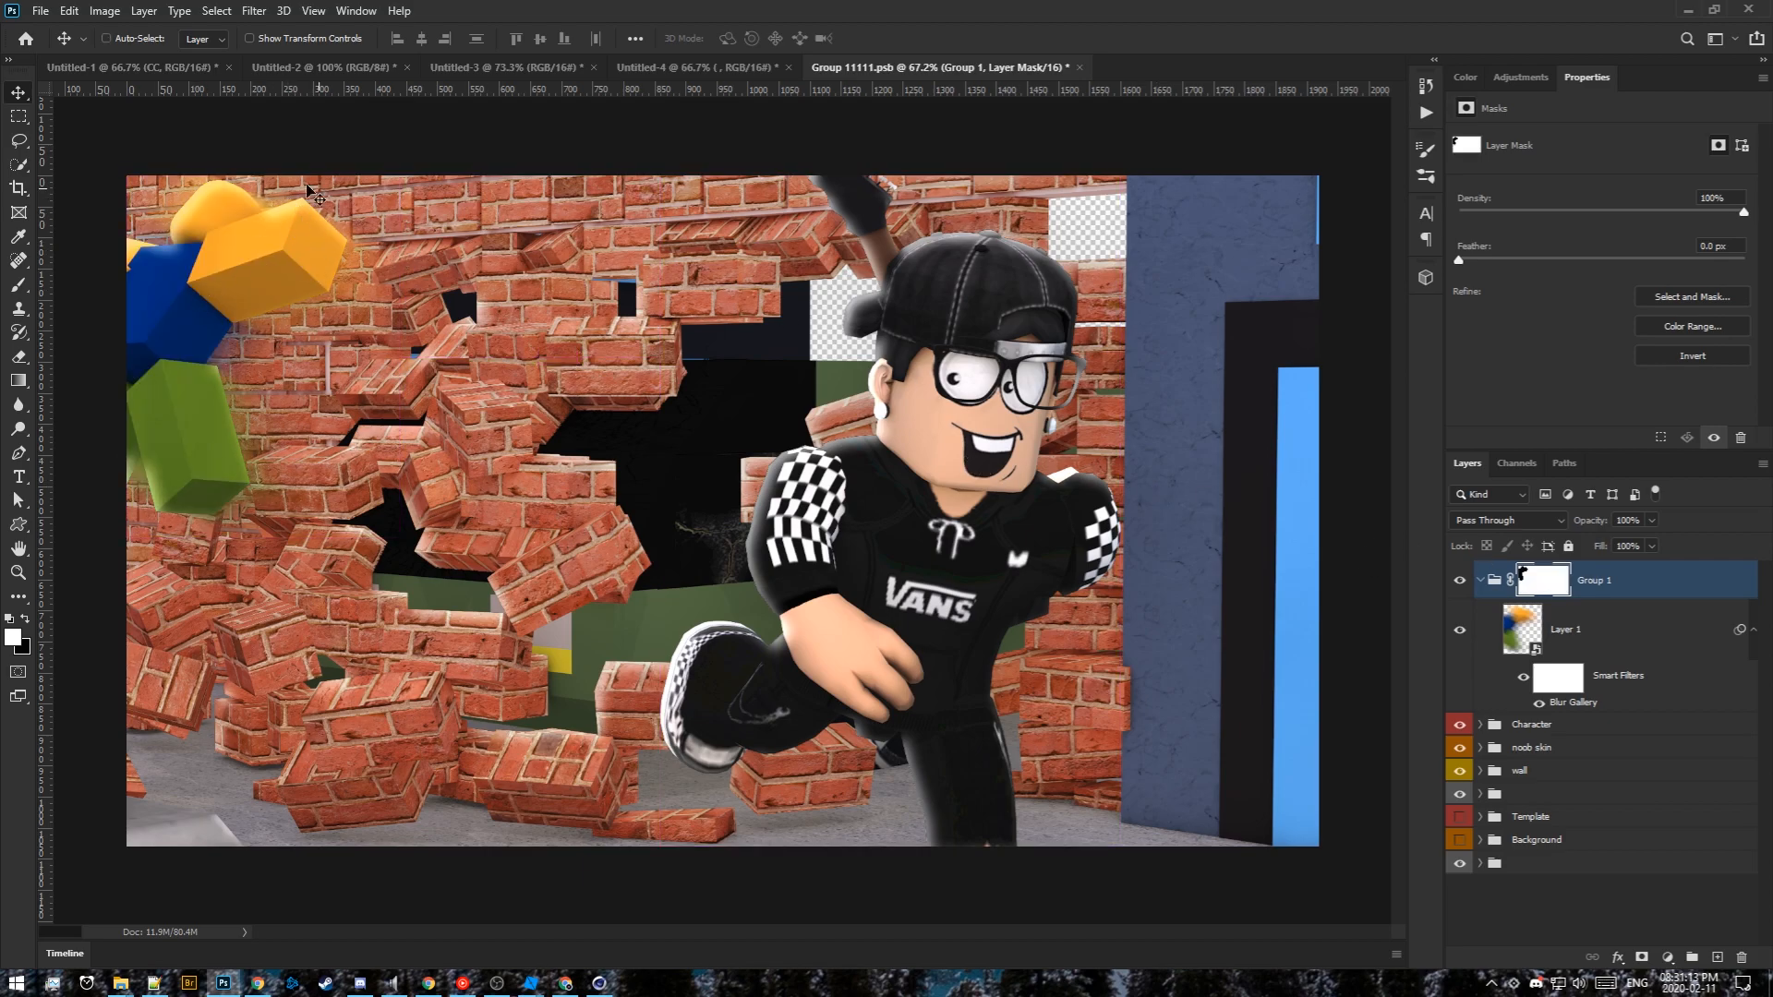
Paint white on Group 1's mask along the noob's head, arm and legs to blend in the blur, and set the group's opacity to 56%
{"action": "key", "text": "b"}
{"action": "right_click_drag", "start_coordinate": [453, 413], "coordinate": [469, 419], "text": "alt"}
{"action": "scroll", "coordinate": [349, 365], "scroll_direction": "up", "scroll_amount": 8, "text": "alt"}
{"action": "left_click_drag", "start_coordinate": [349, 366], "coordinate": [620, 493]}
{"action": "right_click_drag", "start_coordinate": [612, 419], "coordinate": [582, 415], "text": "alt"}
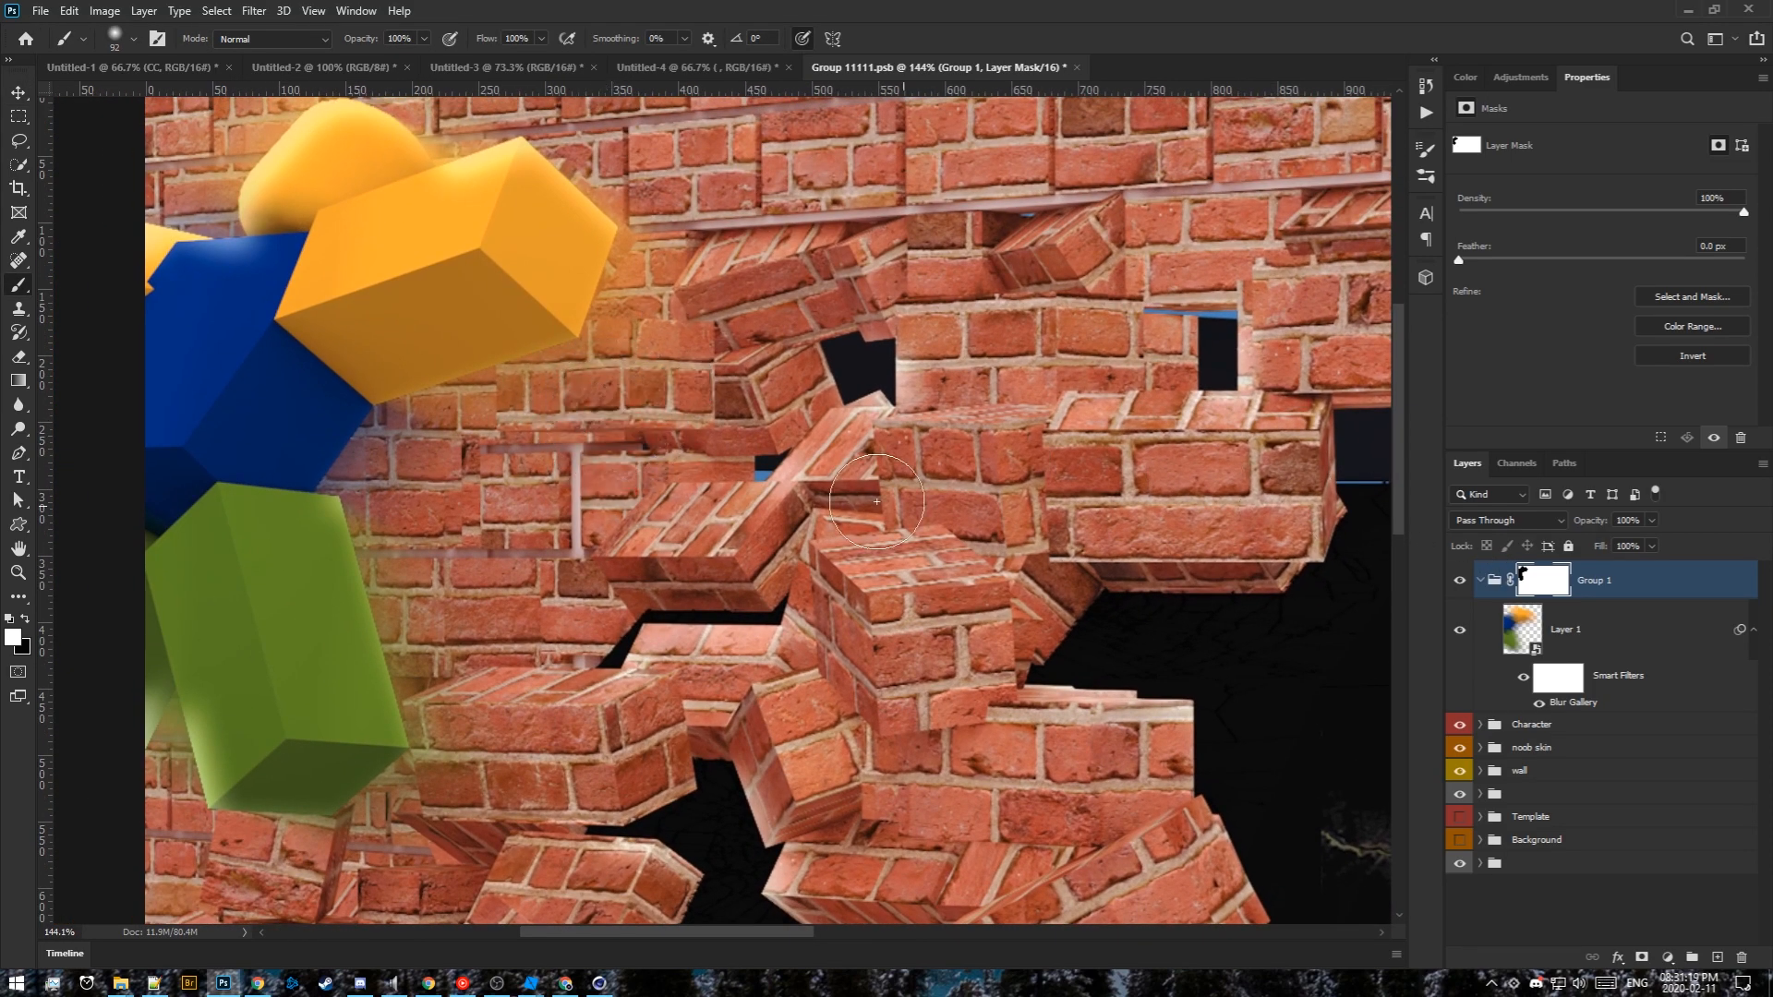
{"action": "right_click_drag", "start_coordinate": [490, 396], "coordinate": [467, 397], "text": "alt"}
{"action": "left_click_drag", "start_coordinate": [540, 197], "coordinate": [397, 155]}
{"action": "mouse_move", "coordinate": [248, 194]}
{"action": "left_mouse_down"}
{"action": "mouse_move", "coordinate": [458, 299]}
{"action": "mouse_move", "coordinate": [363, 332]}
{"action": "mouse_move", "coordinate": [379, 422]}
{"action": "left_mouse_up"}
{"action": "mouse_move", "coordinate": [545, 406]}
{"action": "left_mouse_down"}
{"action": "mouse_move", "coordinate": [510, 385]}
{"action": "mouse_move", "coordinate": [536, 319]}
{"action": "left_mouse_up"}
{"action": "mouse_move", "coordinate": [430, 595]}
{"action": "left_mouse_down"}
{"action": "mouse_move", "coordinate": [407, 800]}
{"action": "mouse_move", "coordinate": [531, 609]}
{"action": "left_mouse_up"}
{"action": "scroll", "coordinate": [613, 626], "scroll_direction": "down", "scroll_amount": 10, "text": "alt"}
{"action": "key", "text": "v"}
{"action": "left_click_drag", "start_coordinate": [1602, 526], "coordinate": [1361, 515]}
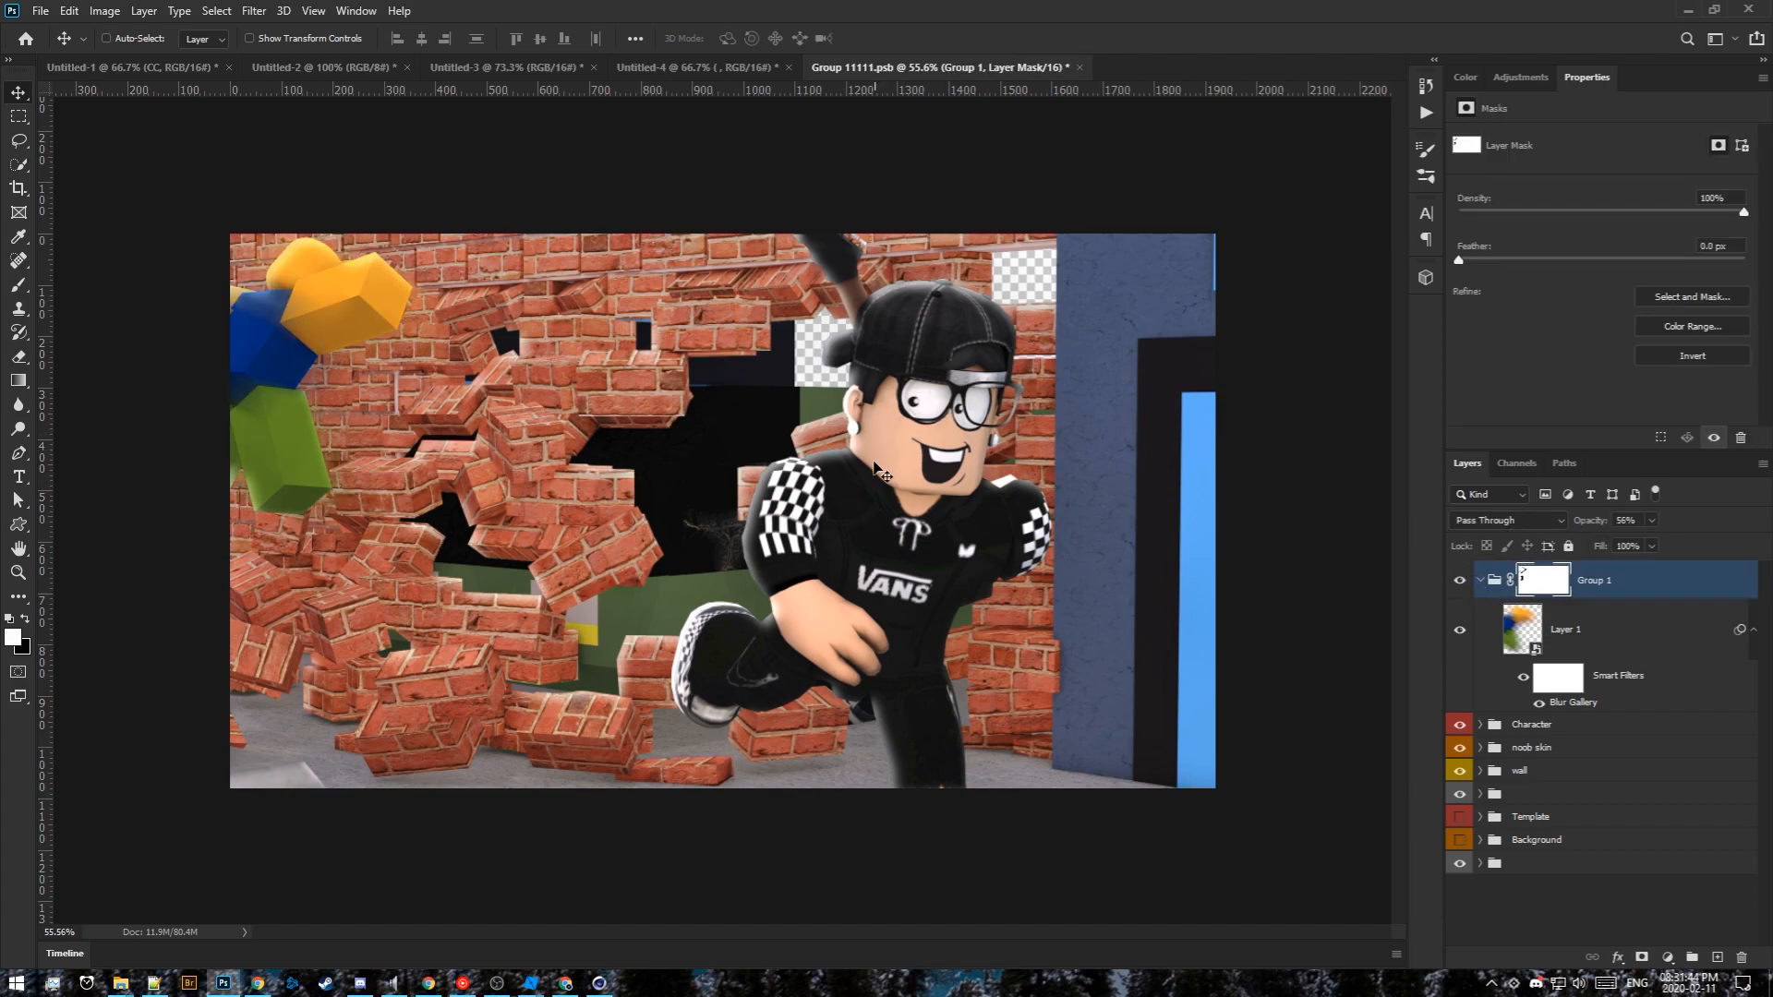
Apply a Path Blur to the character's Layer 2 along a curved path, with a 39% taper and Centered Blur off
{"action": "key", "text": "ctrl+v"}
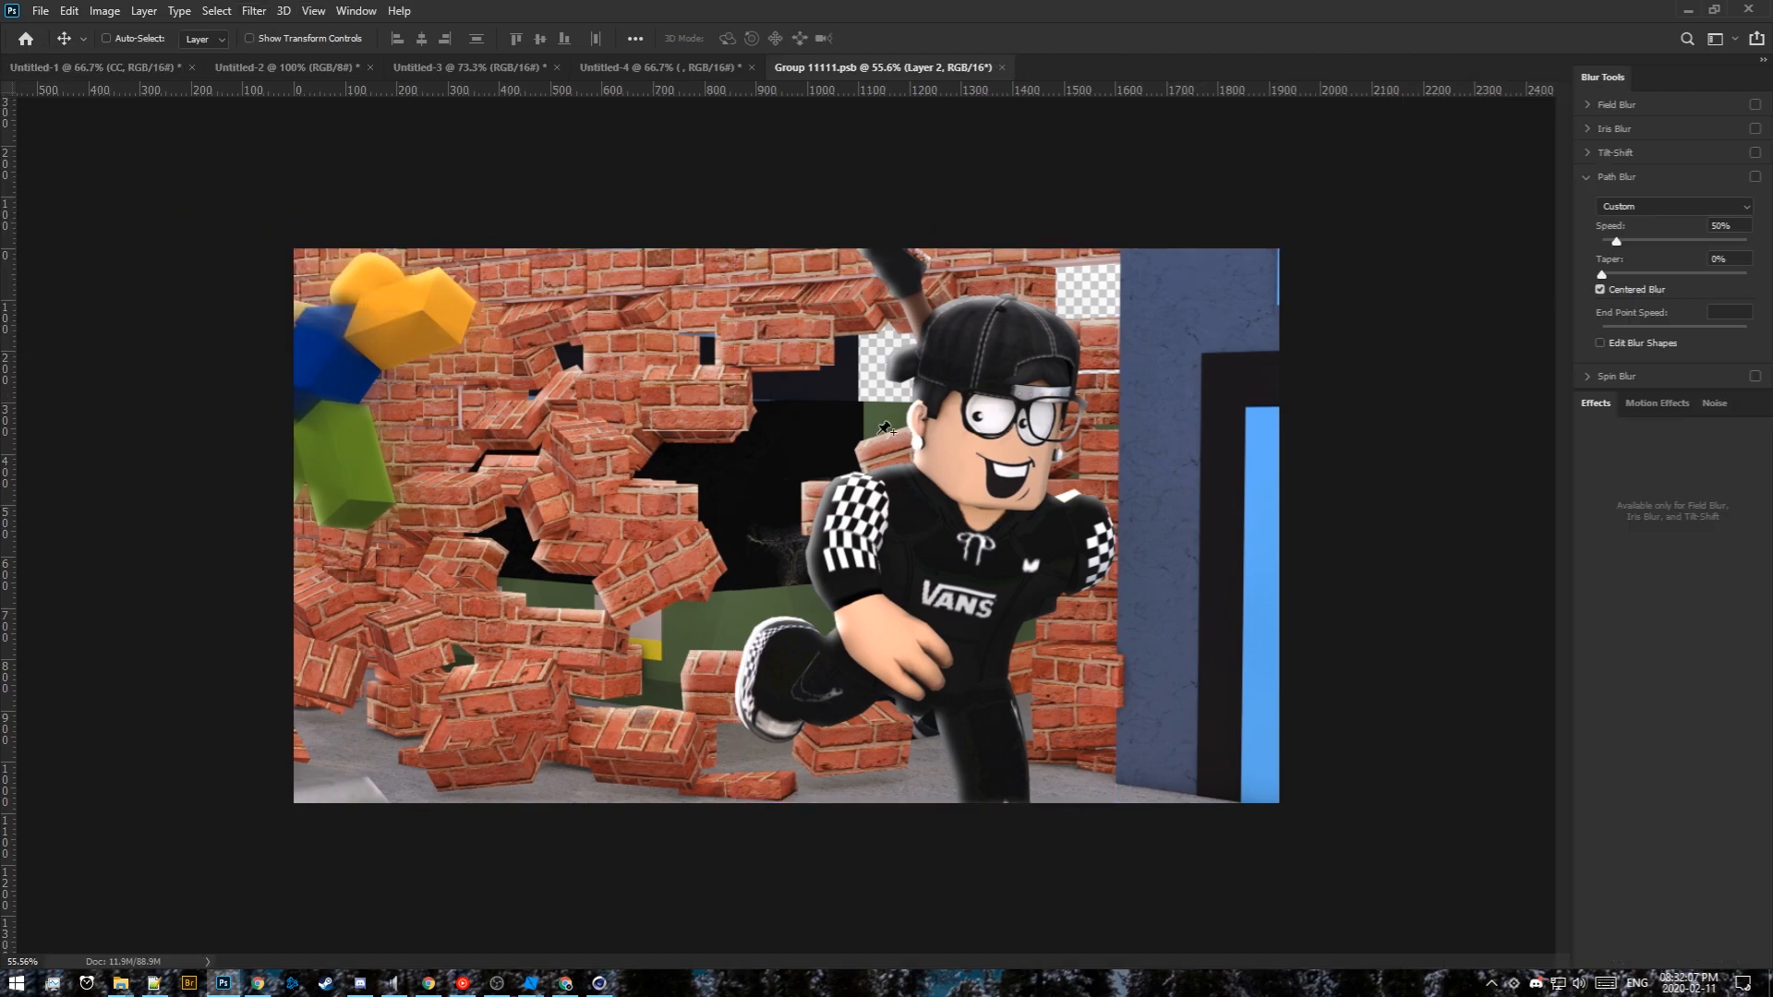
{"action": "left_click_drag", "start_coordinate": [1630, 327], "coordinate": [1693, 330]}
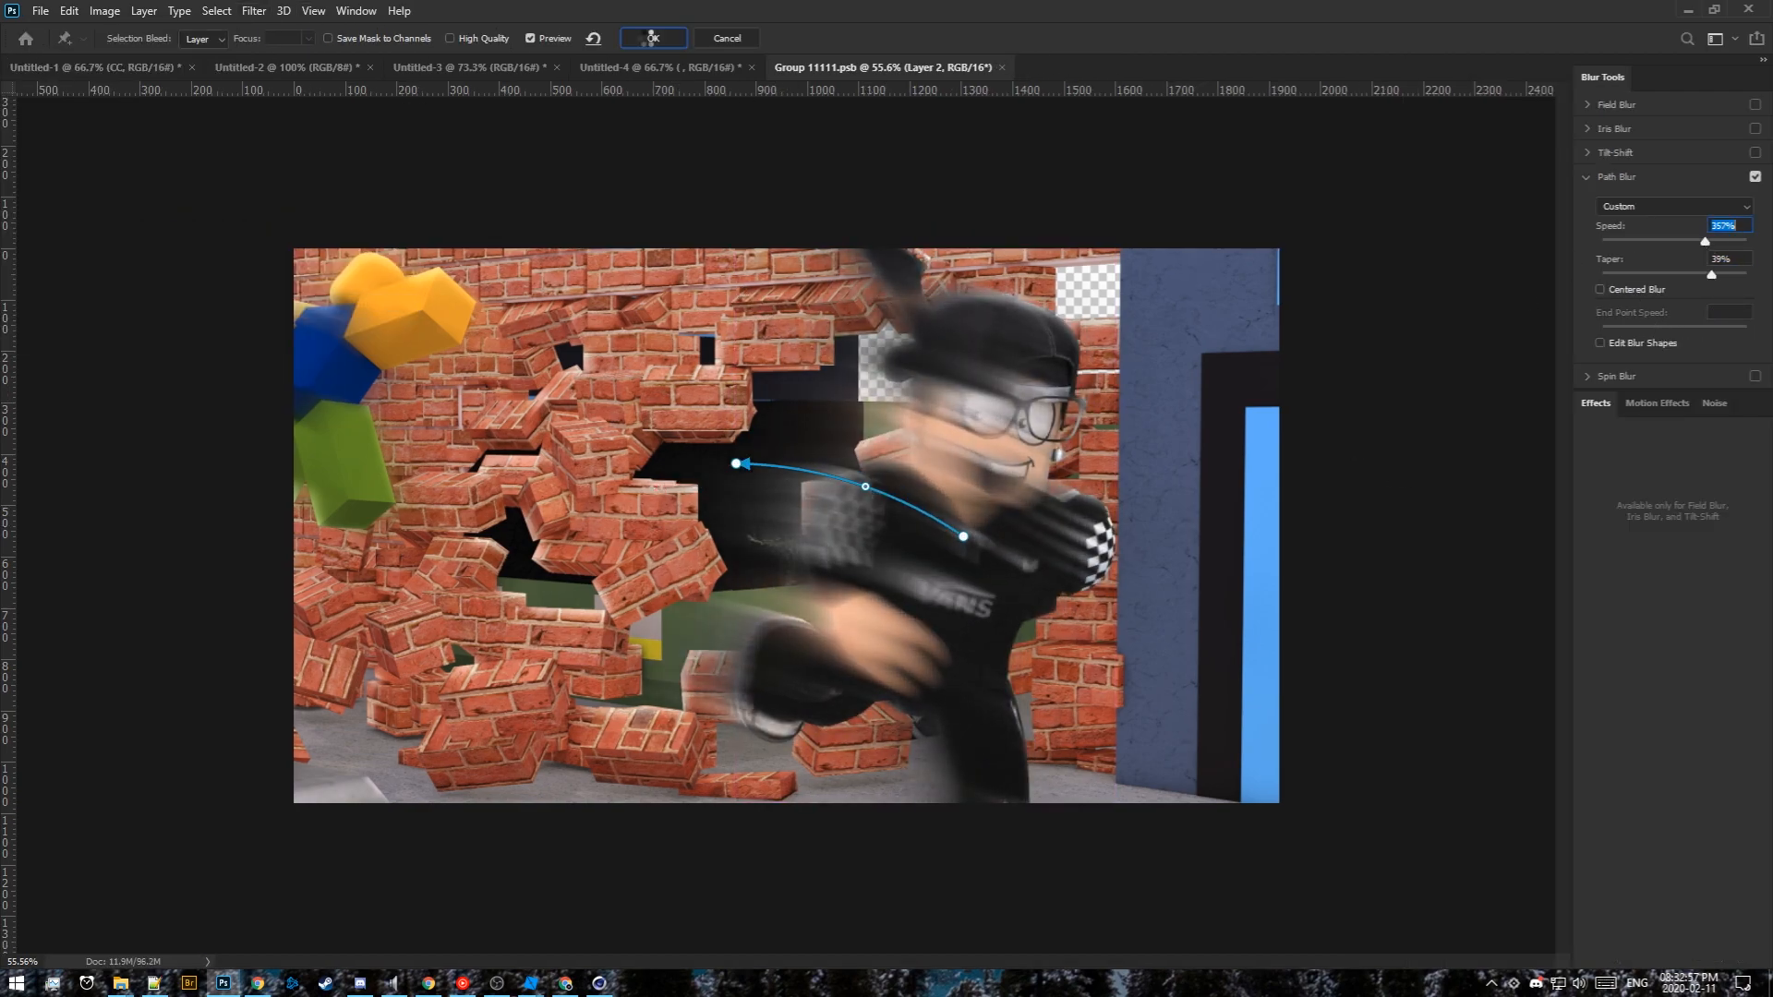
{"action": "left_click", "coordinate": [653, 36]}
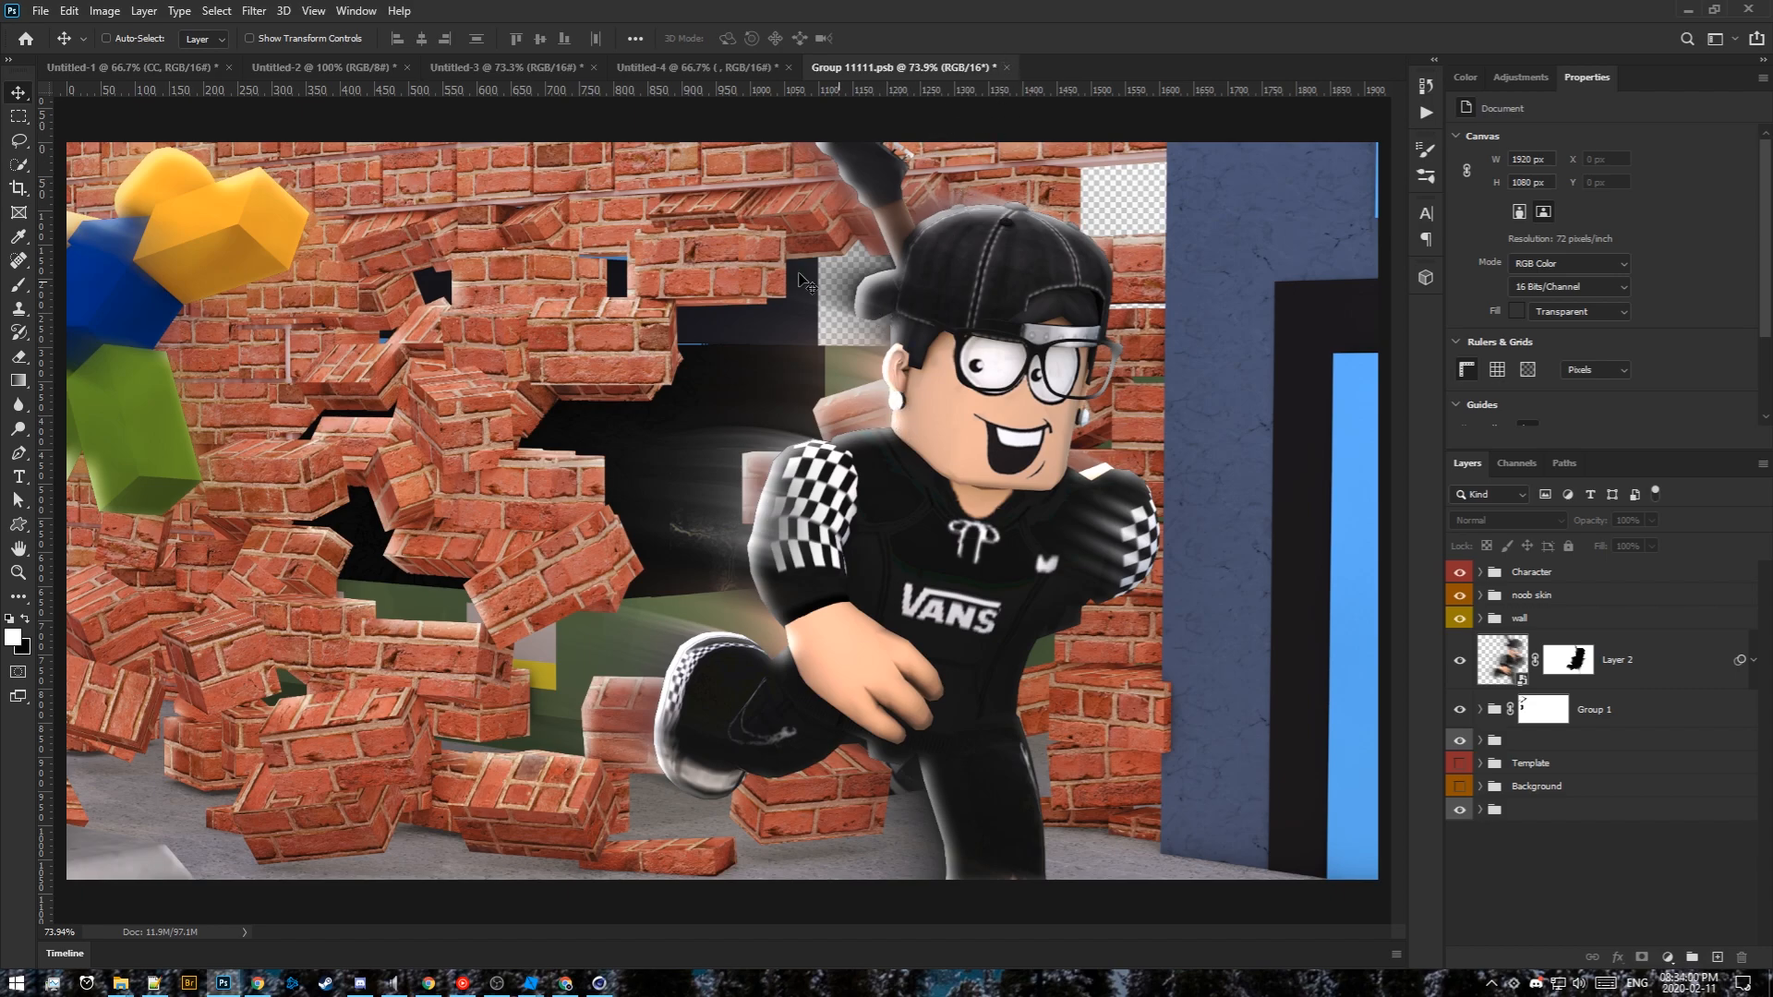
Close the Group 11111.psb smart object document and save its changes
{"action": "left_click", "coordinate": [739, 394]}
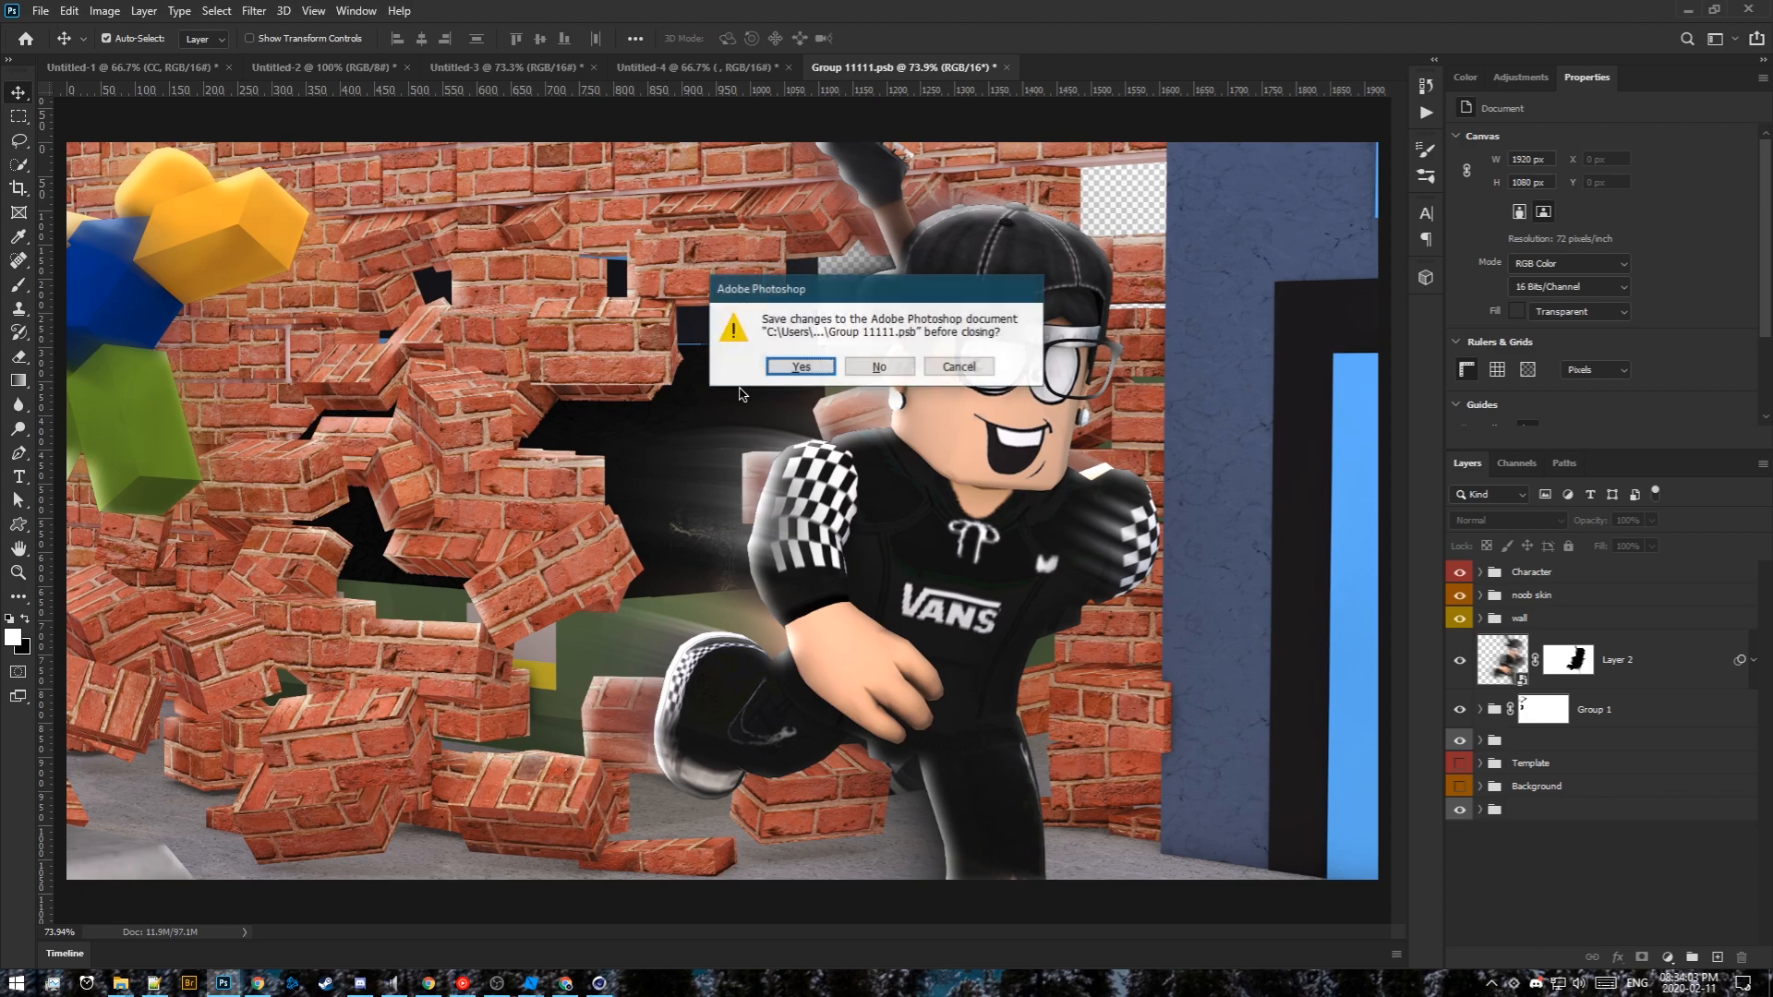
{"action": "left_click", "coordinate": [807, 362]}
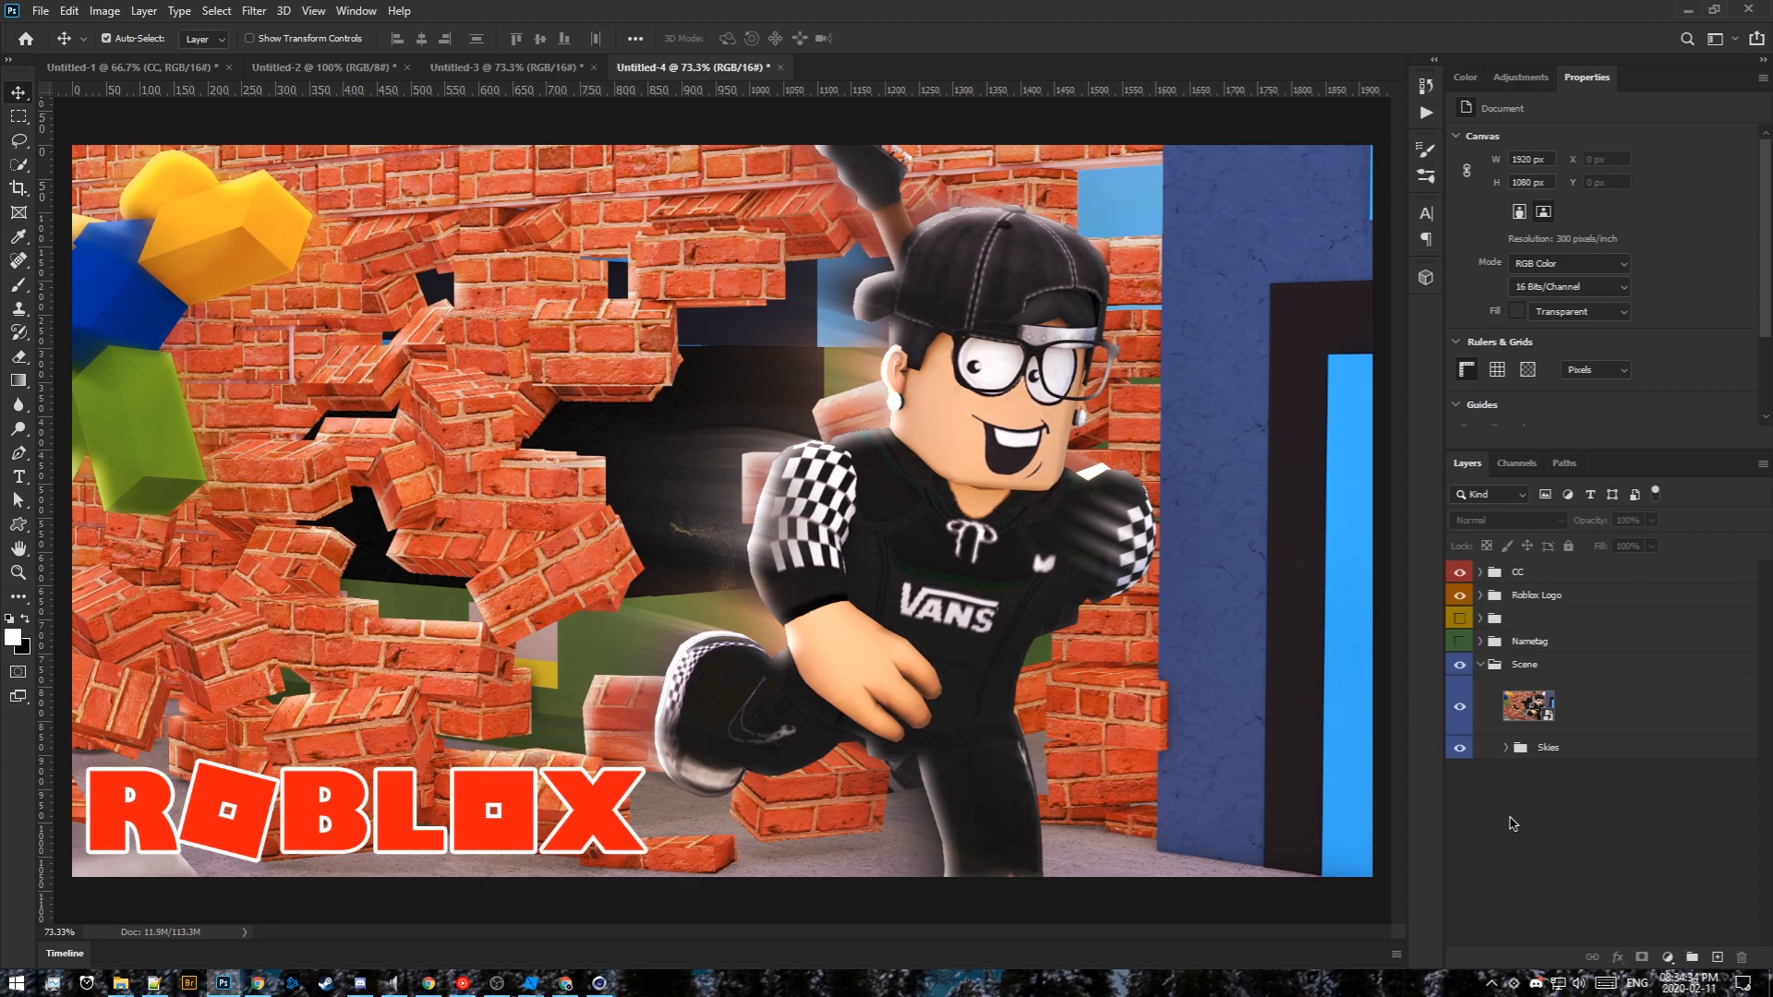
Save the thumbnail document as a Photoshop file named Tutorial in M:\Desktop\Tutorial Folder
{"action": "key", "text": "ctrl+shift+s"}
{"action": "left_click", "coordinate": [646, 48]}
{"action": "type", "text": "M:\\Desktop\\Tutorial Folder"}
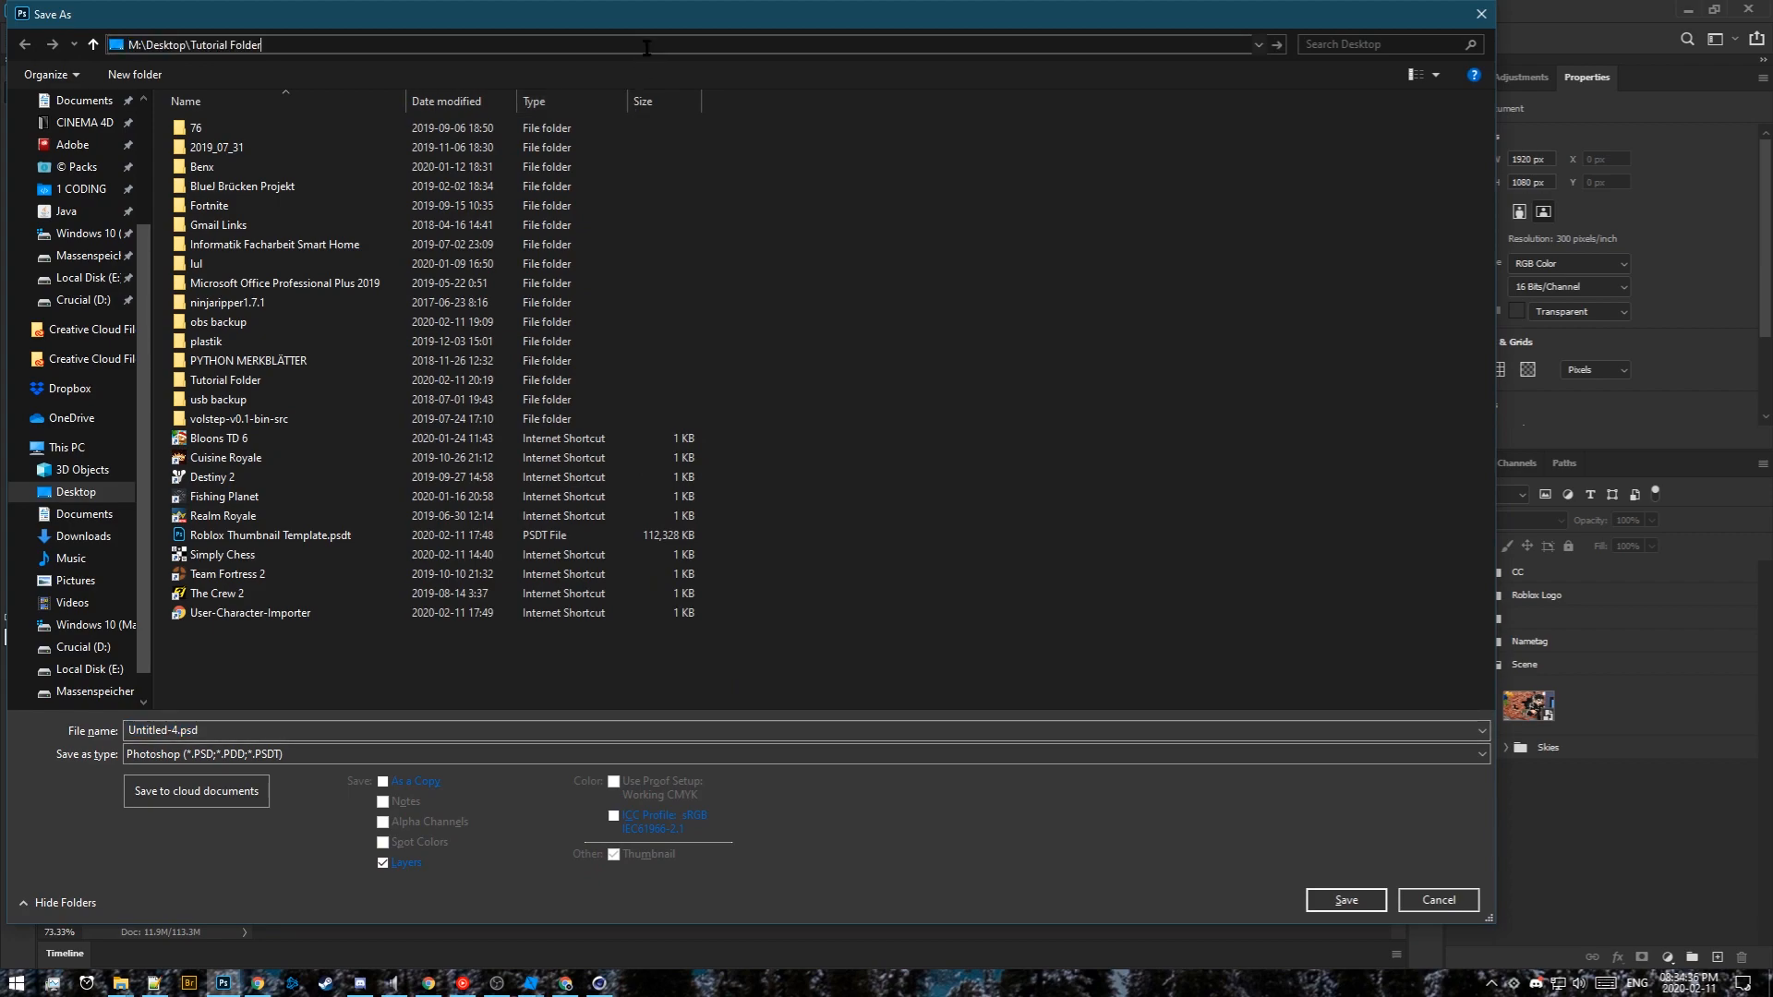
{"action": "key", "text": "Return"}
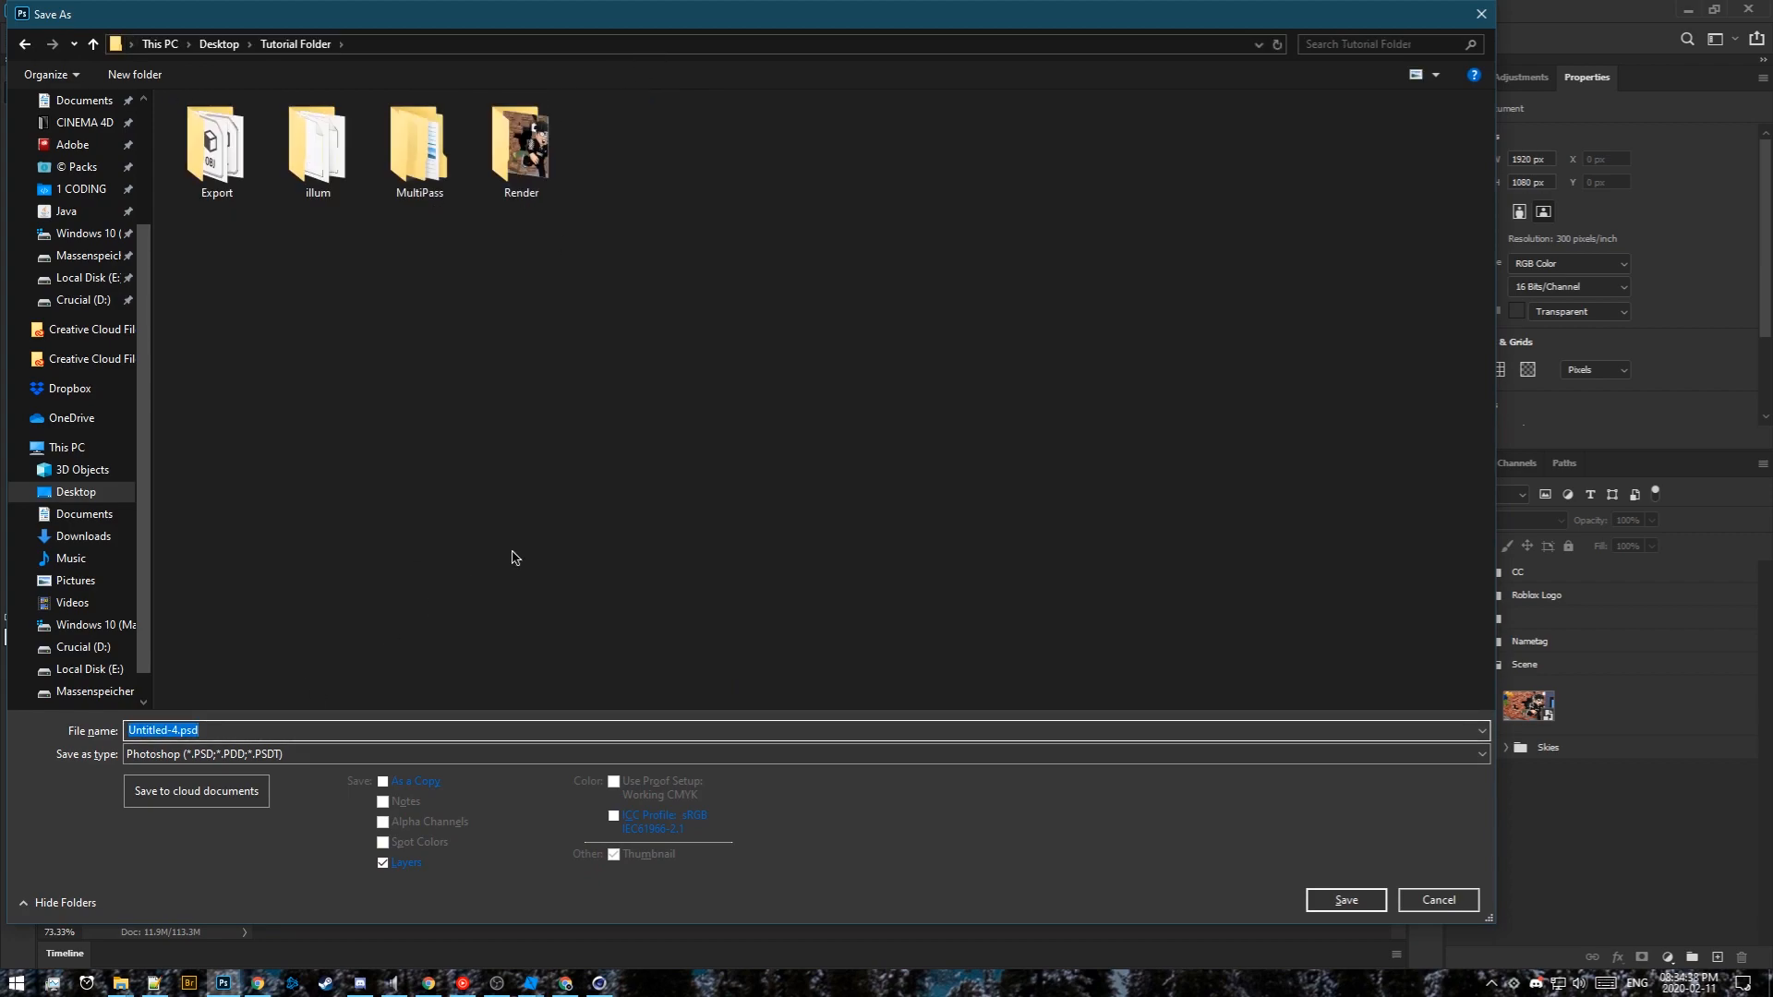
{"action": "type", "text": "Tutorial"}
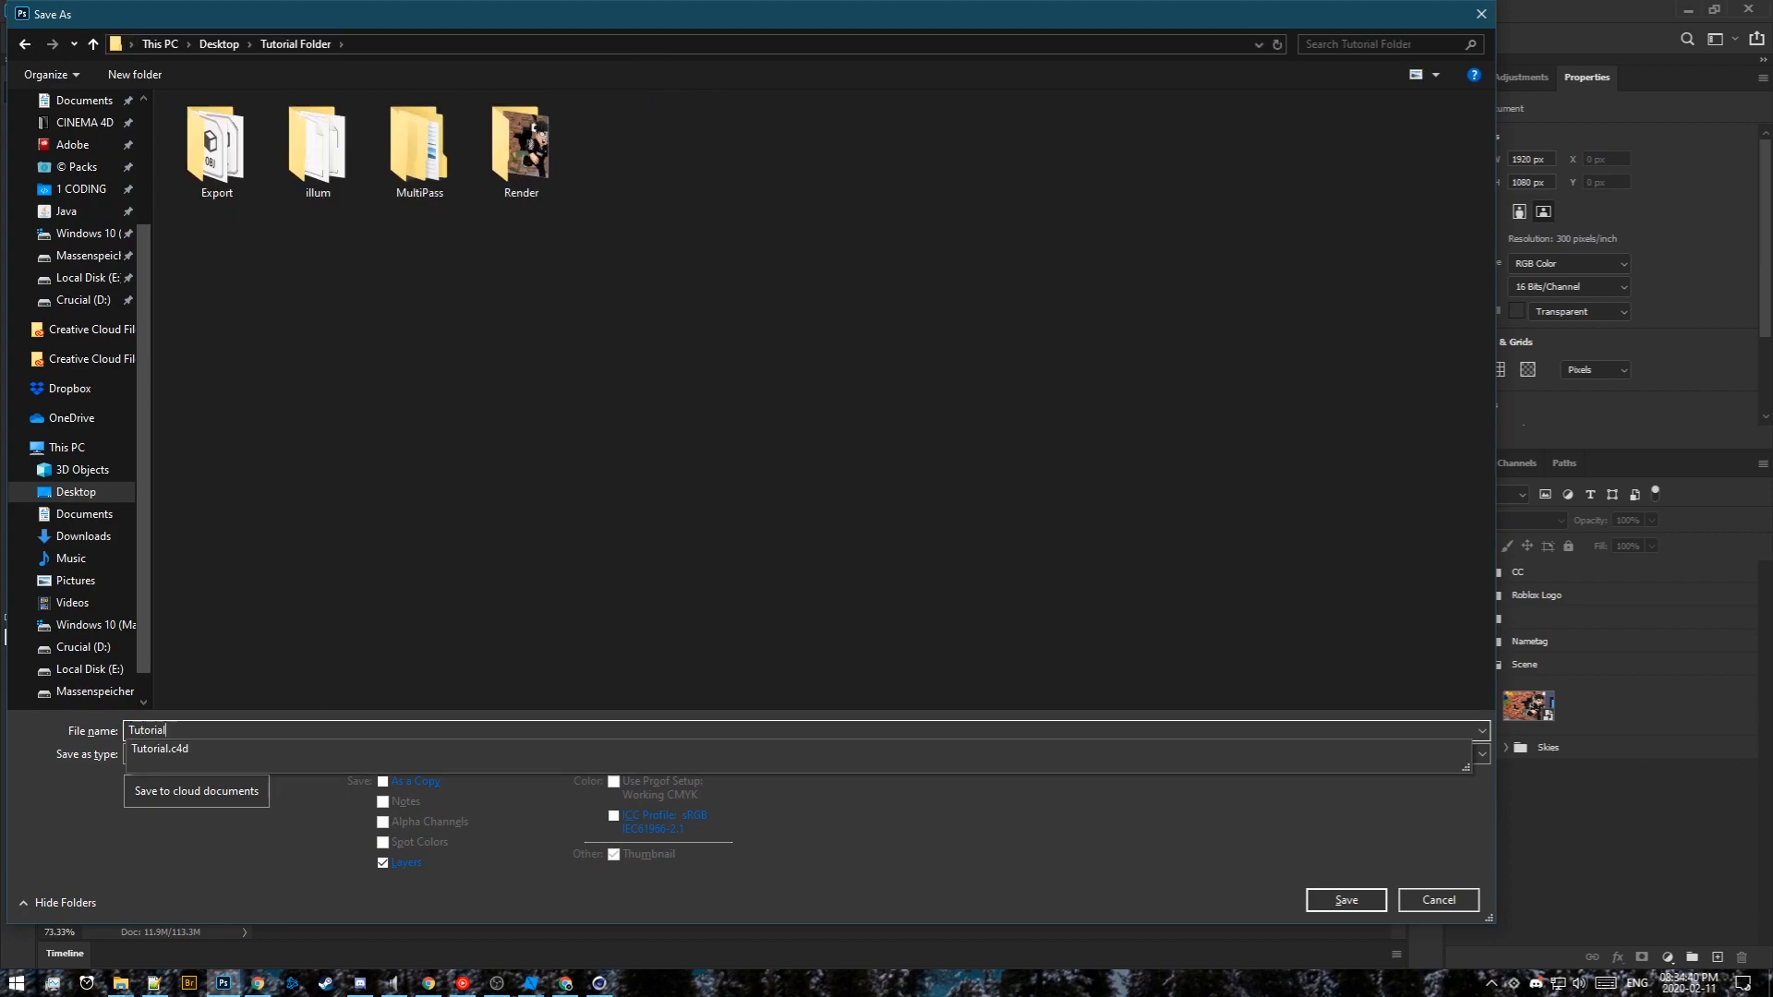
{"action": "key", "text": "Return"}
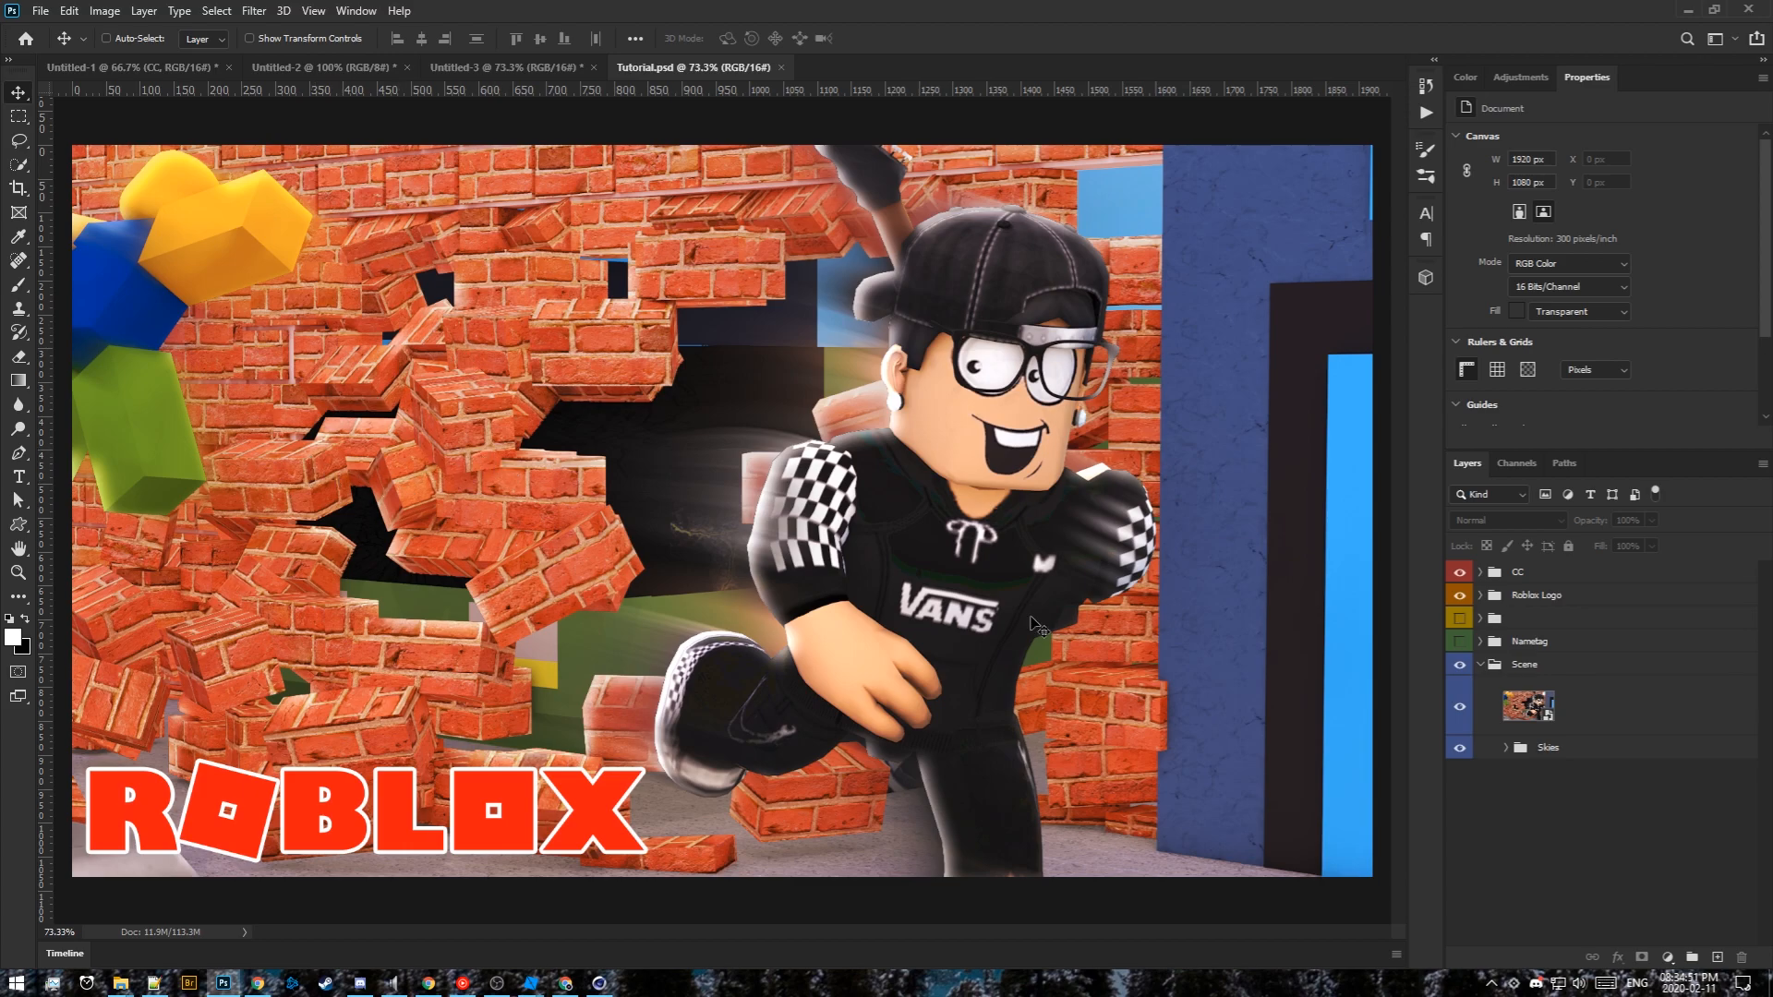
Compare the thumbnail with and without the CC group and the Roblox Logo group
{"action": "left_click", "coordinate": [1459, 574]}
{"action": "left_click", "coordinate": [1460, 573]}
{"action": "left_click", "coordinate": [1460, 596]}
{"action": "left_click", "coordinate": [1461, 597]}
Expand the Skies group in the Scene group and show its Cloudy Sky layer along with the Sky layer
{"action": "left_click", "coordinate": [1506, 749]}
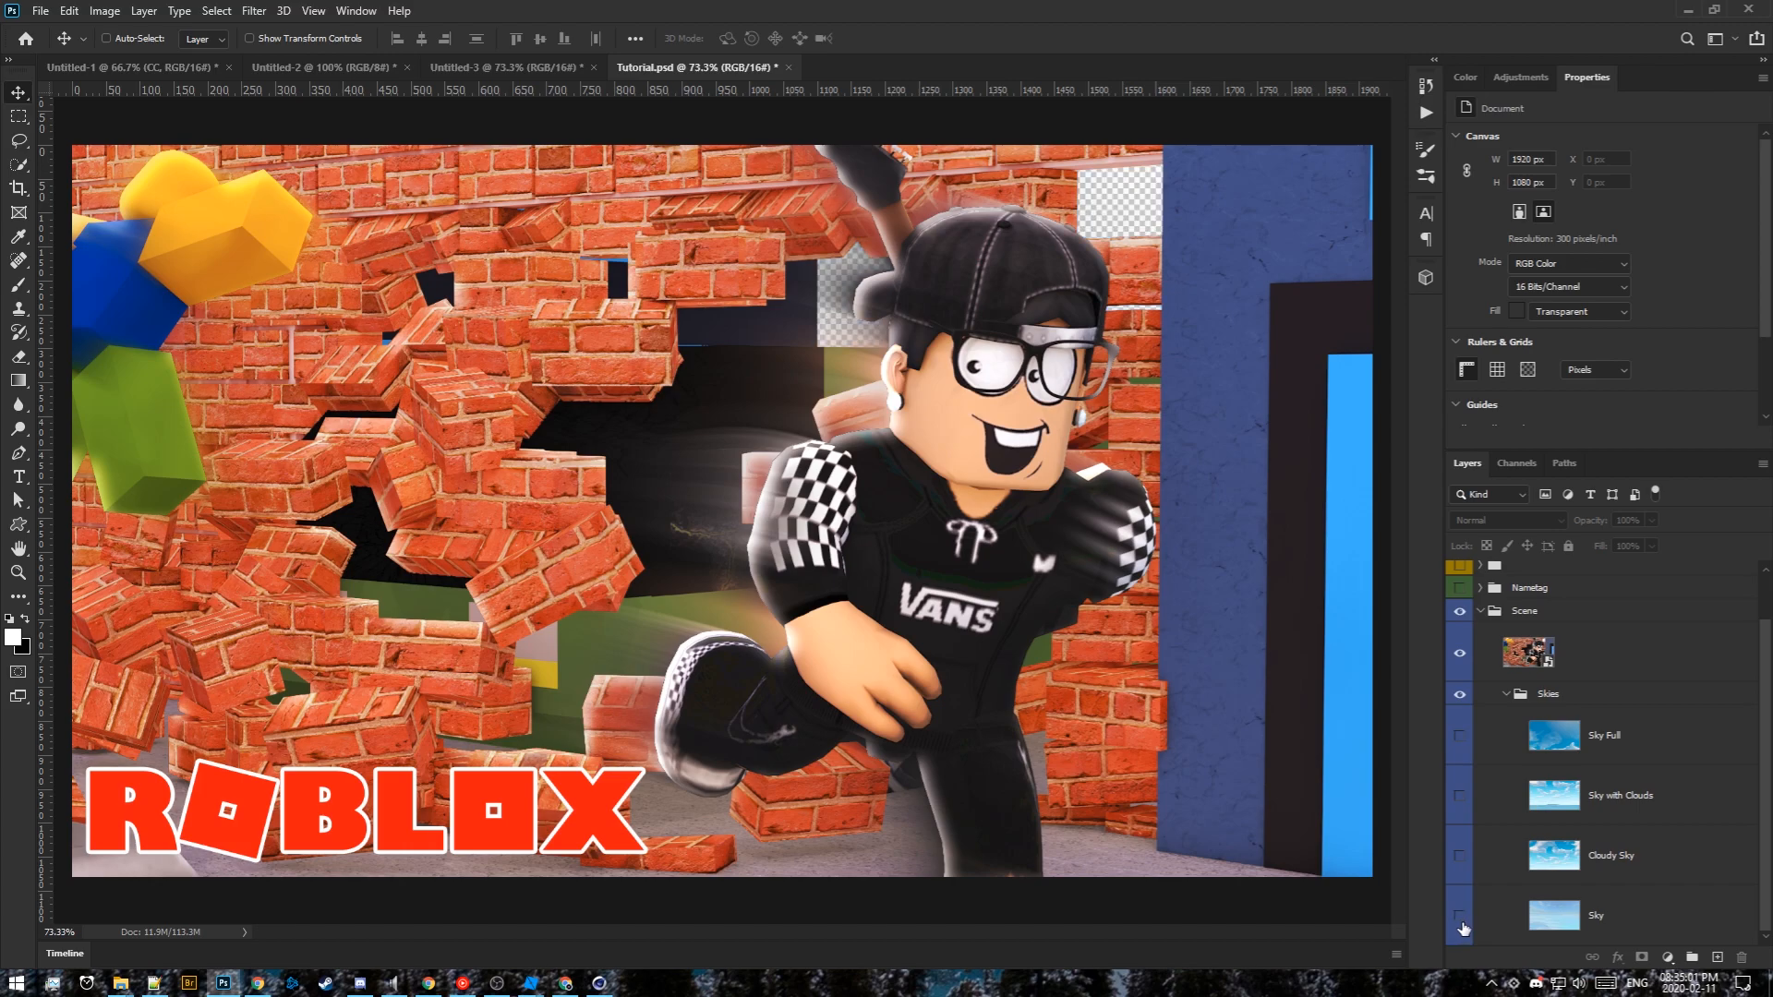
{"action": "left_click", "coordinate": [1461, 859]}
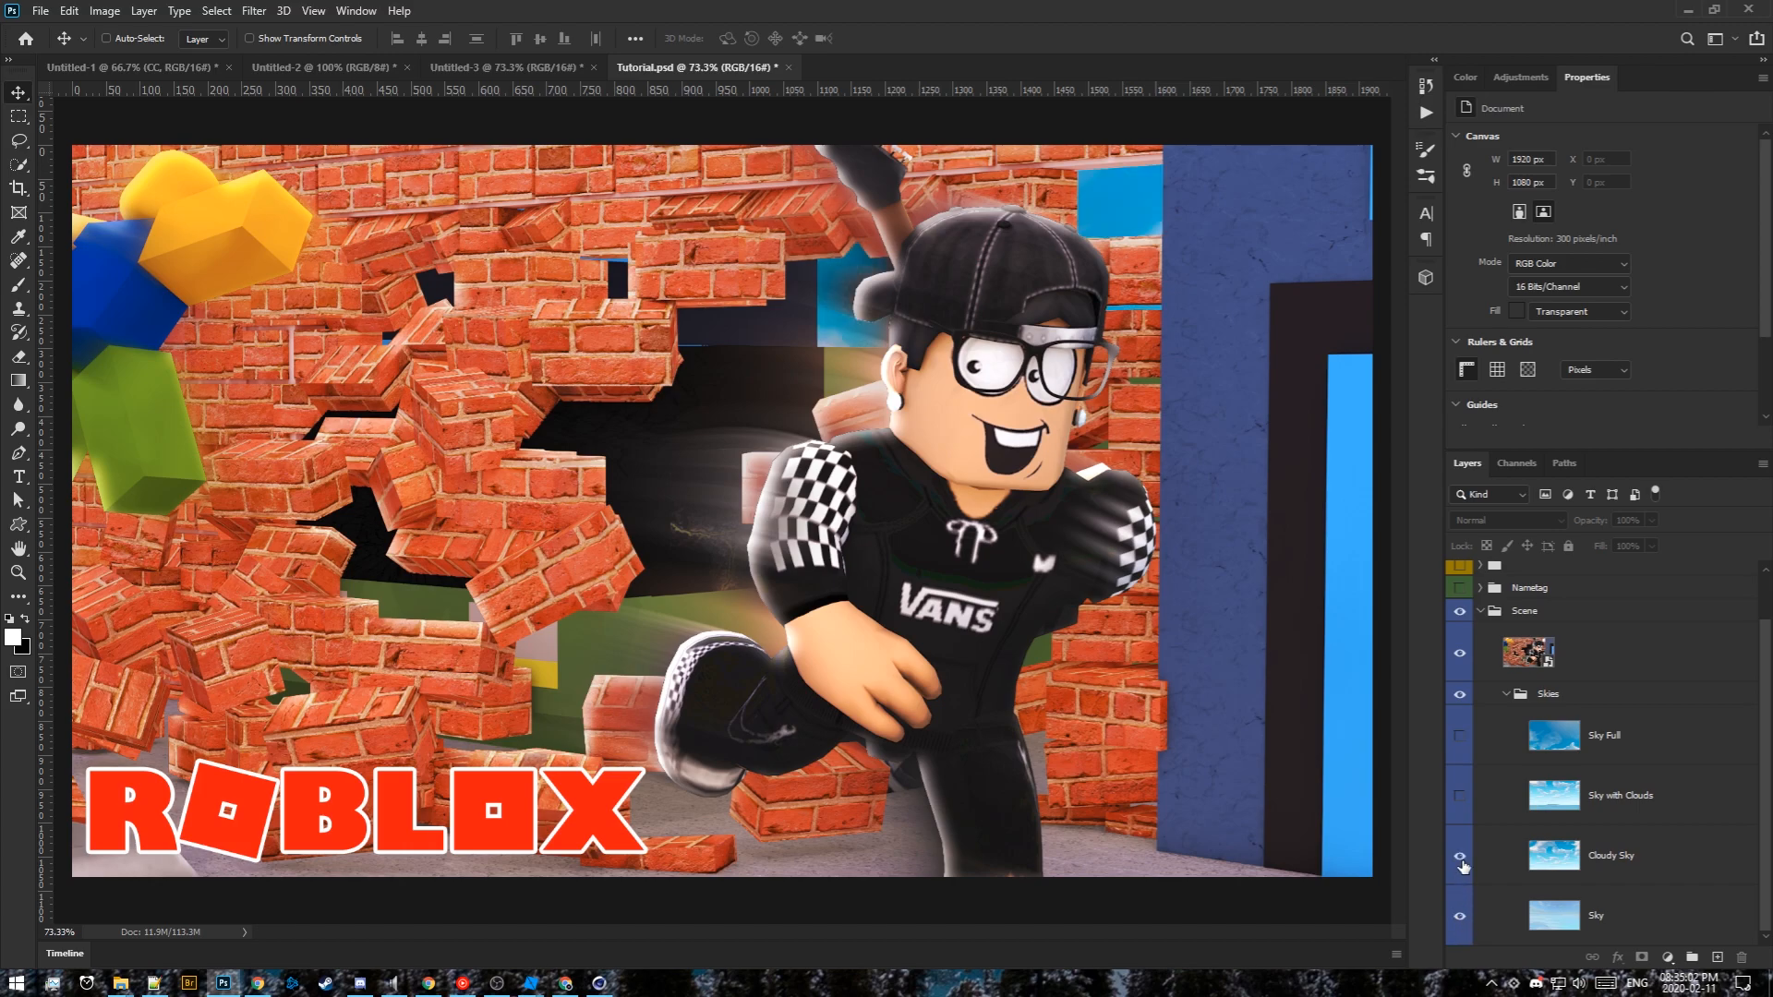
Show the Sky with Clouds layer and delete the Sky Full, Cloudy Sky and Sky layers from the Skies group
{"action": "left_click", "coordinate": [1460, 795]}
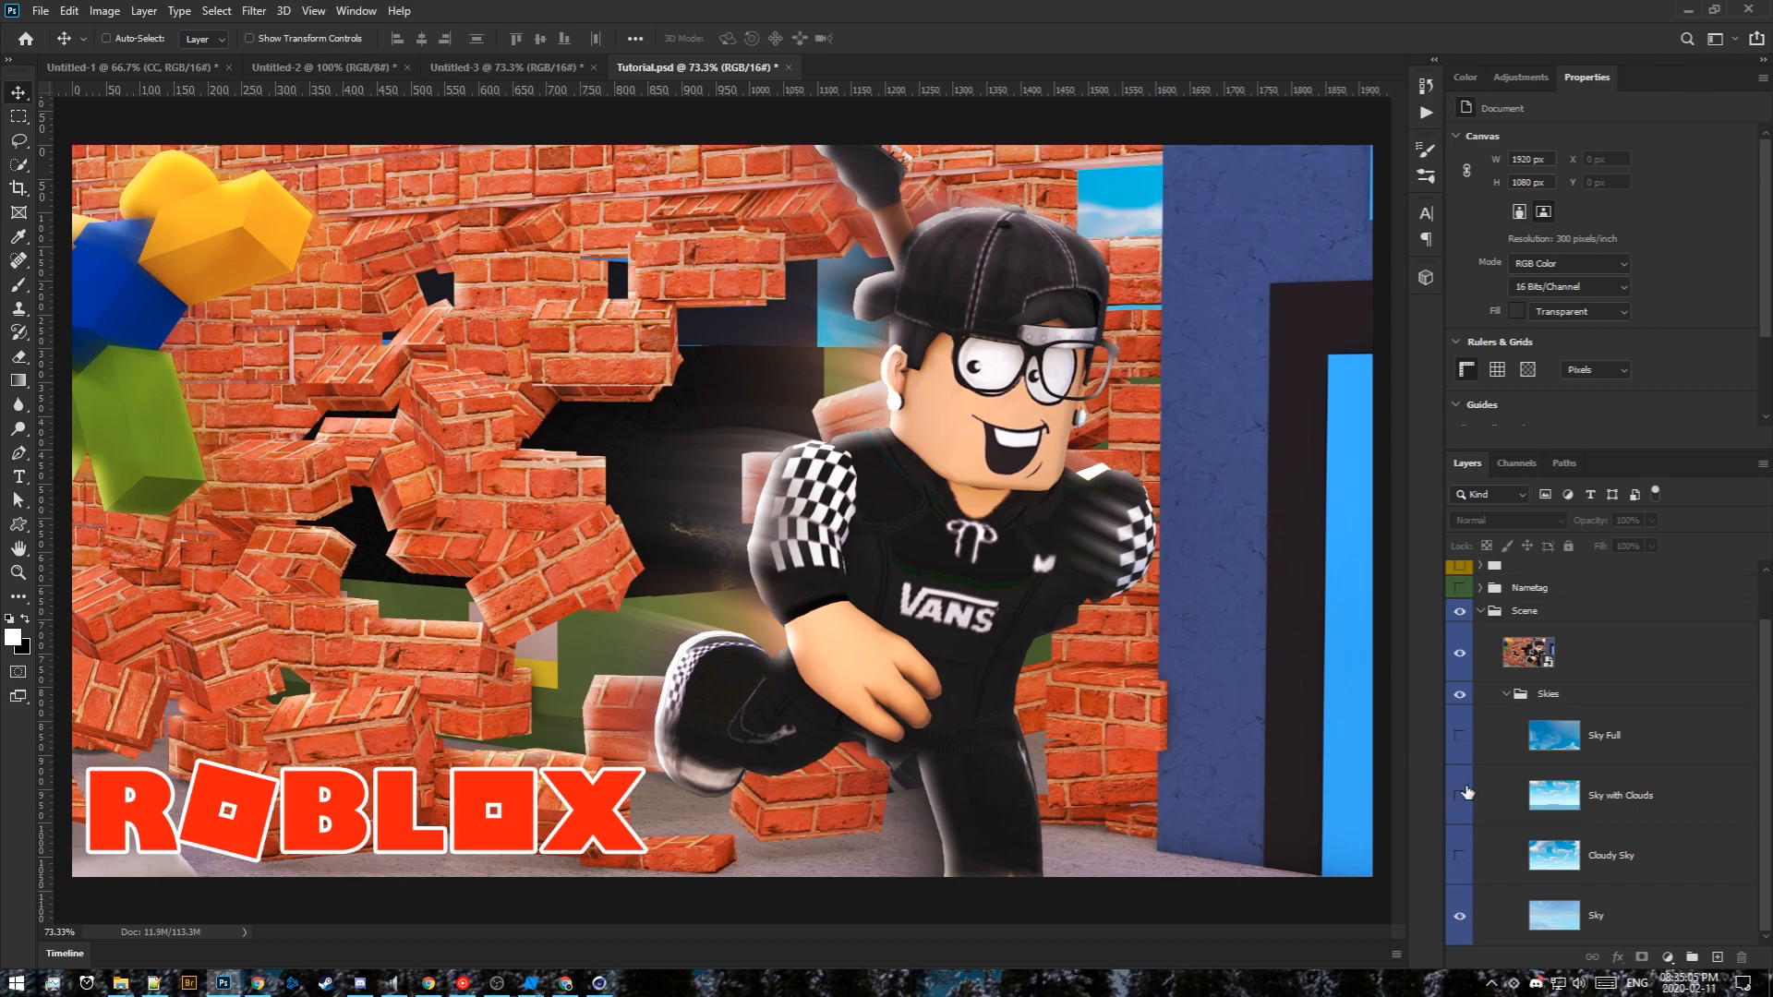
{"action": "left_click", "coordinate": [1460, 795]}
{"action": "left_click", "coordinate": [1581, 750]}
{"action": "left_click", "coordinate": [1604, 859], "text": "ctrl"}
{"action": "left_click", "coordinate": [1603, 915], "text": "ctrl"}
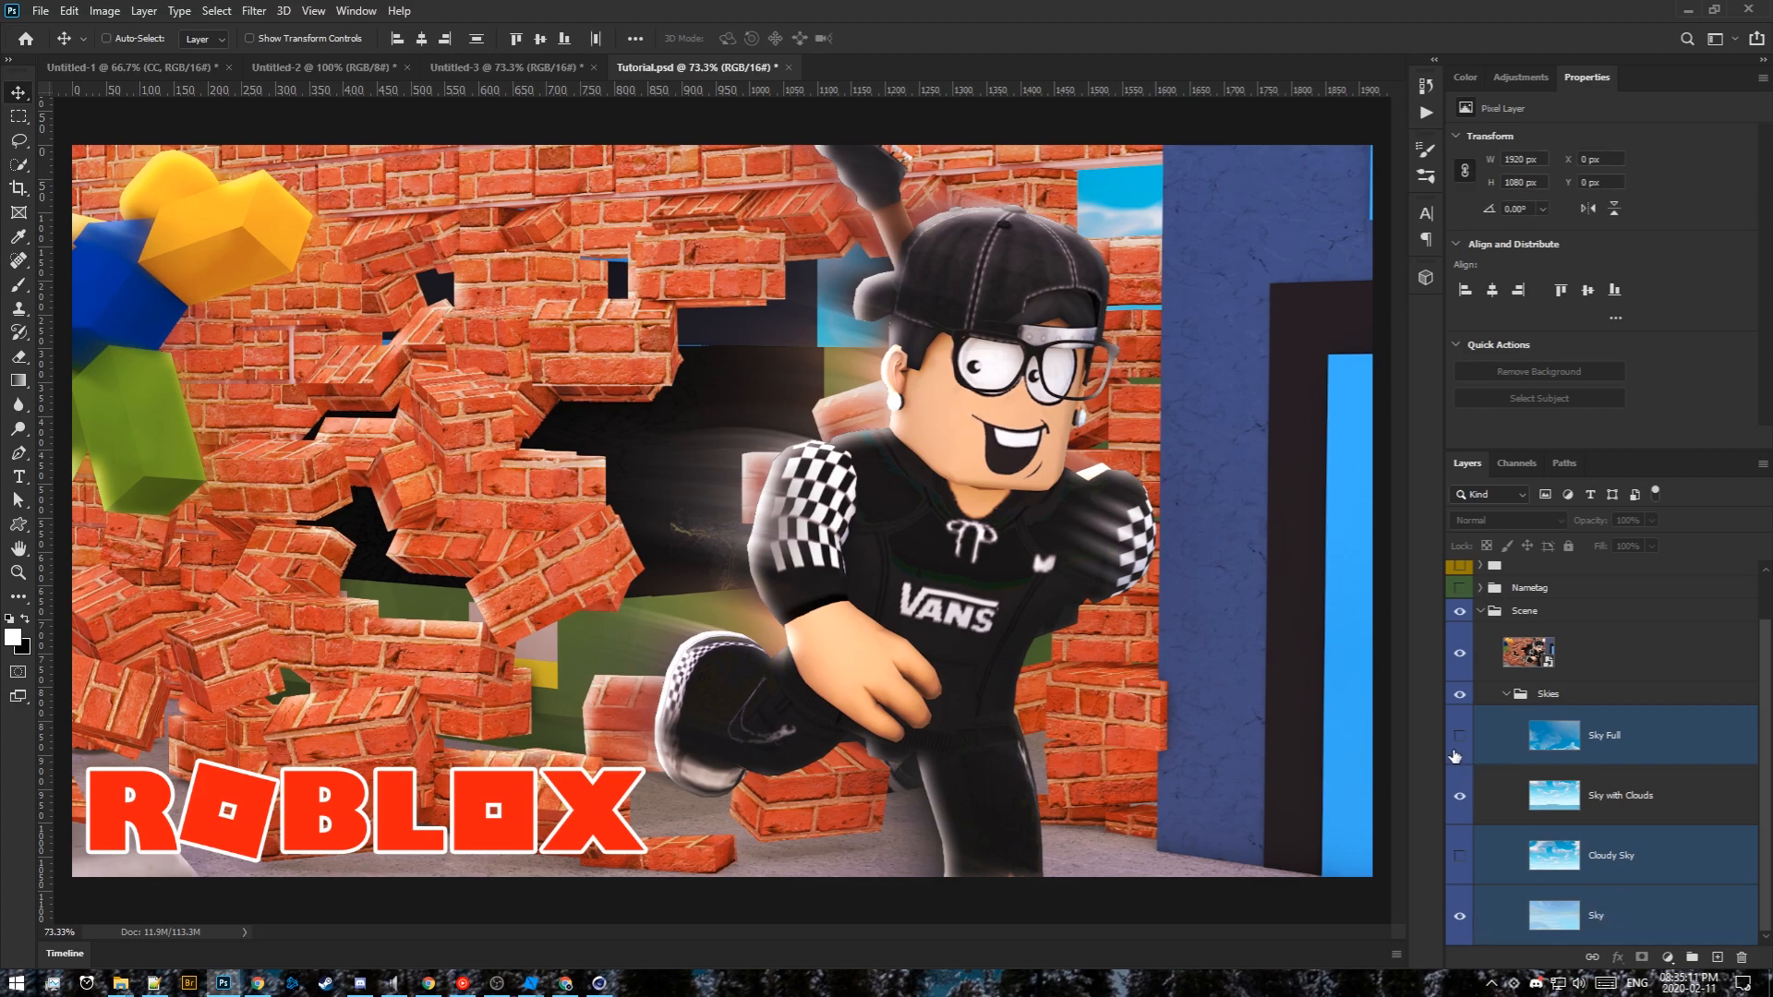
{"action": "key", "text": "Delete"}
{"action": "left_click", "coordinate": [1552, 873]}
{"action": "left_click", "coordinate": [1480, 665]}
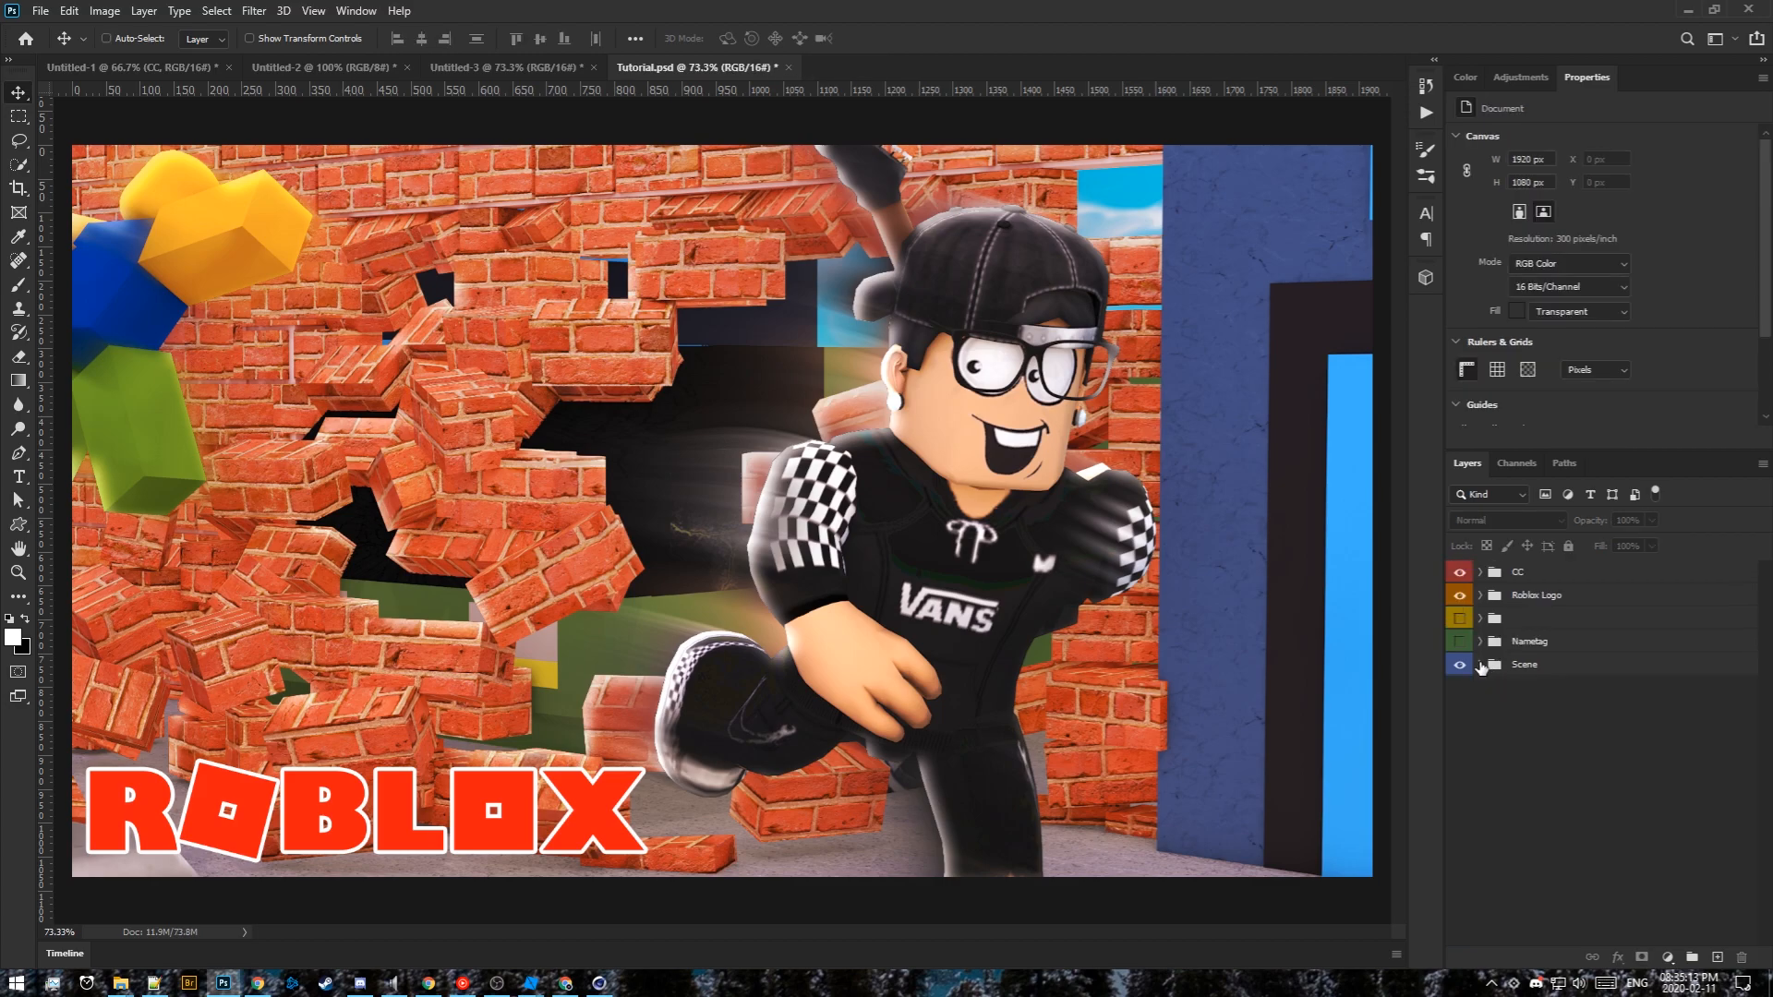
Show the Nametag group and move the name tag up onto the character's cap
{"action": "left_click", "coordinate": [1460, 641]}
{"action": "left_click", "coordinate": [1524, 643]}
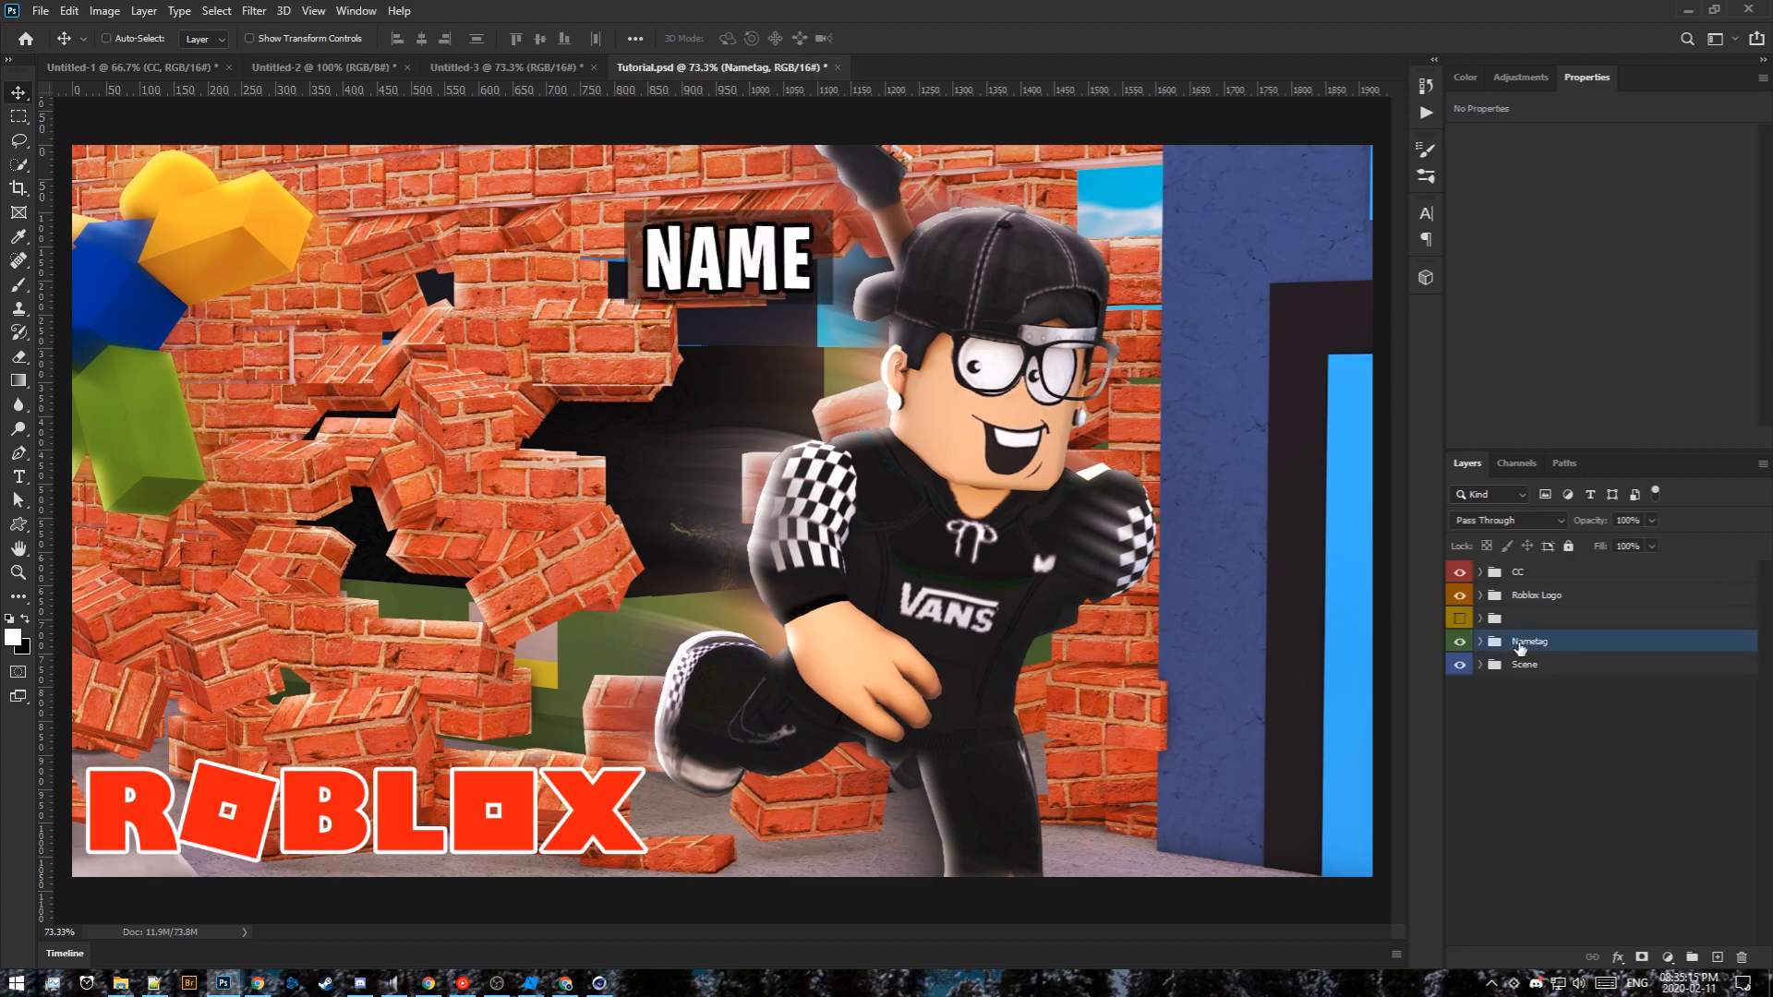
{"action": "left_click_drag", "start_coordinate": [730, 291], "coordinate": [996, 243]}
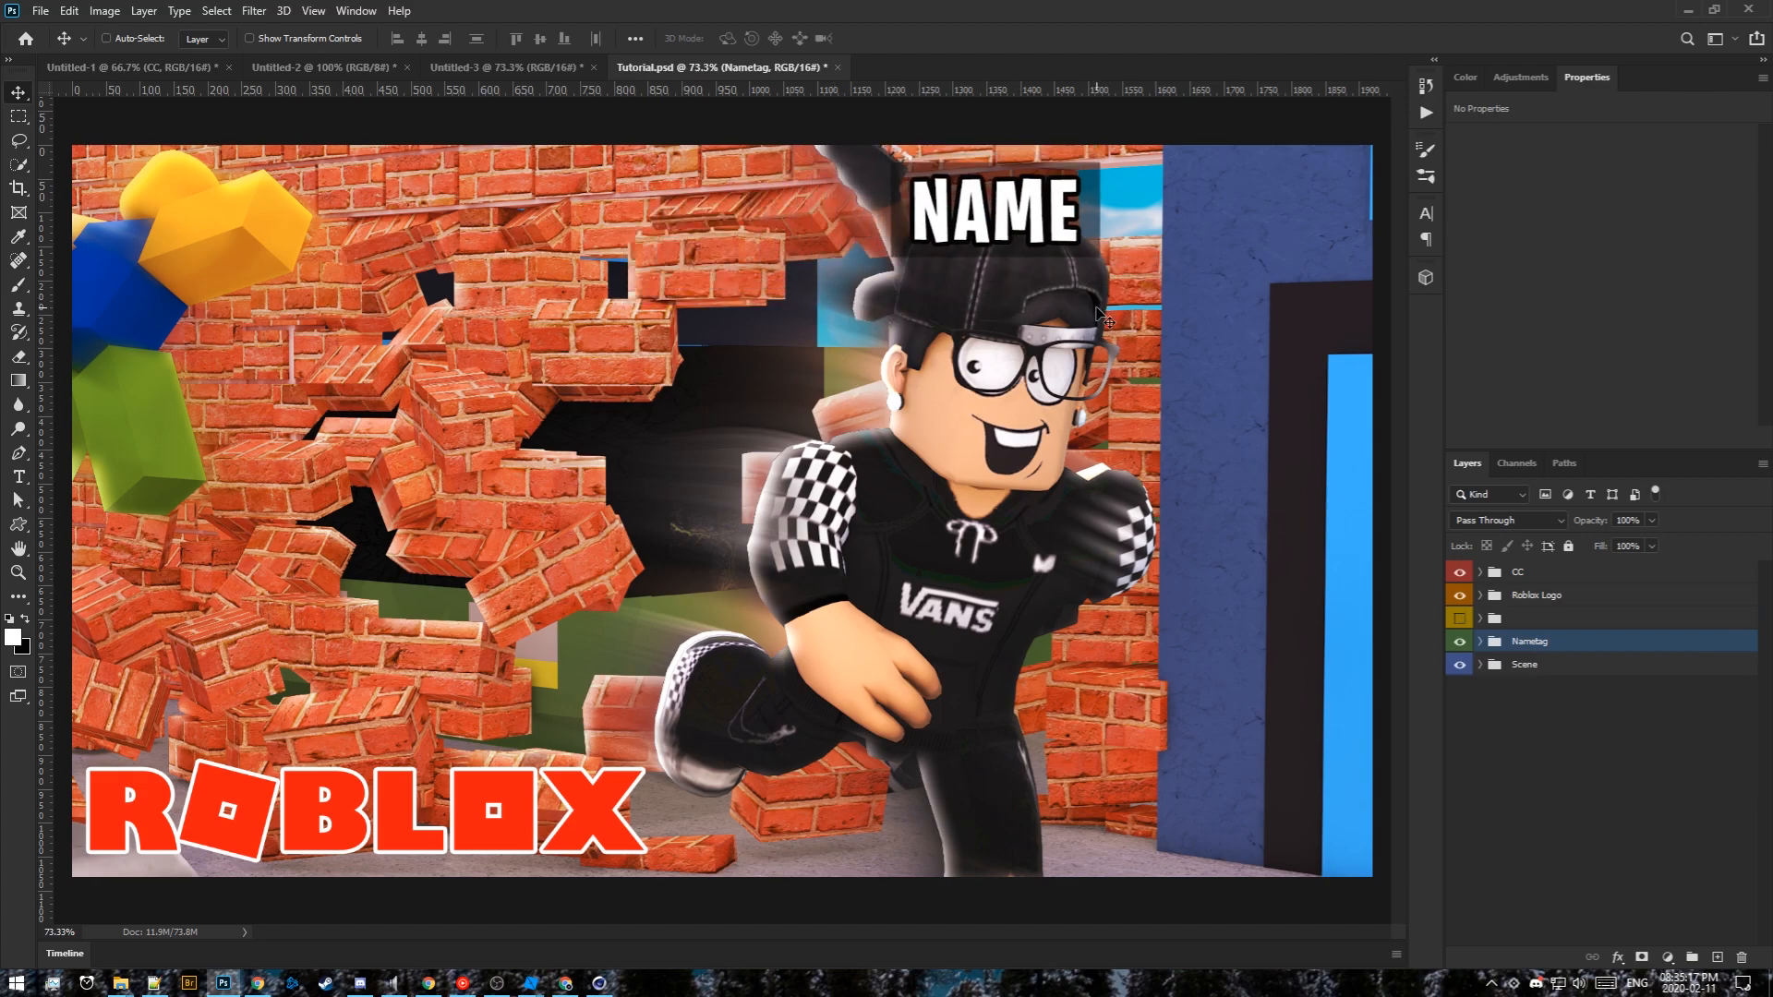
Open the NAME text for editing, leave it as it is, and hide the collapsed Nametag group
{"action": "key", "text": "t"}
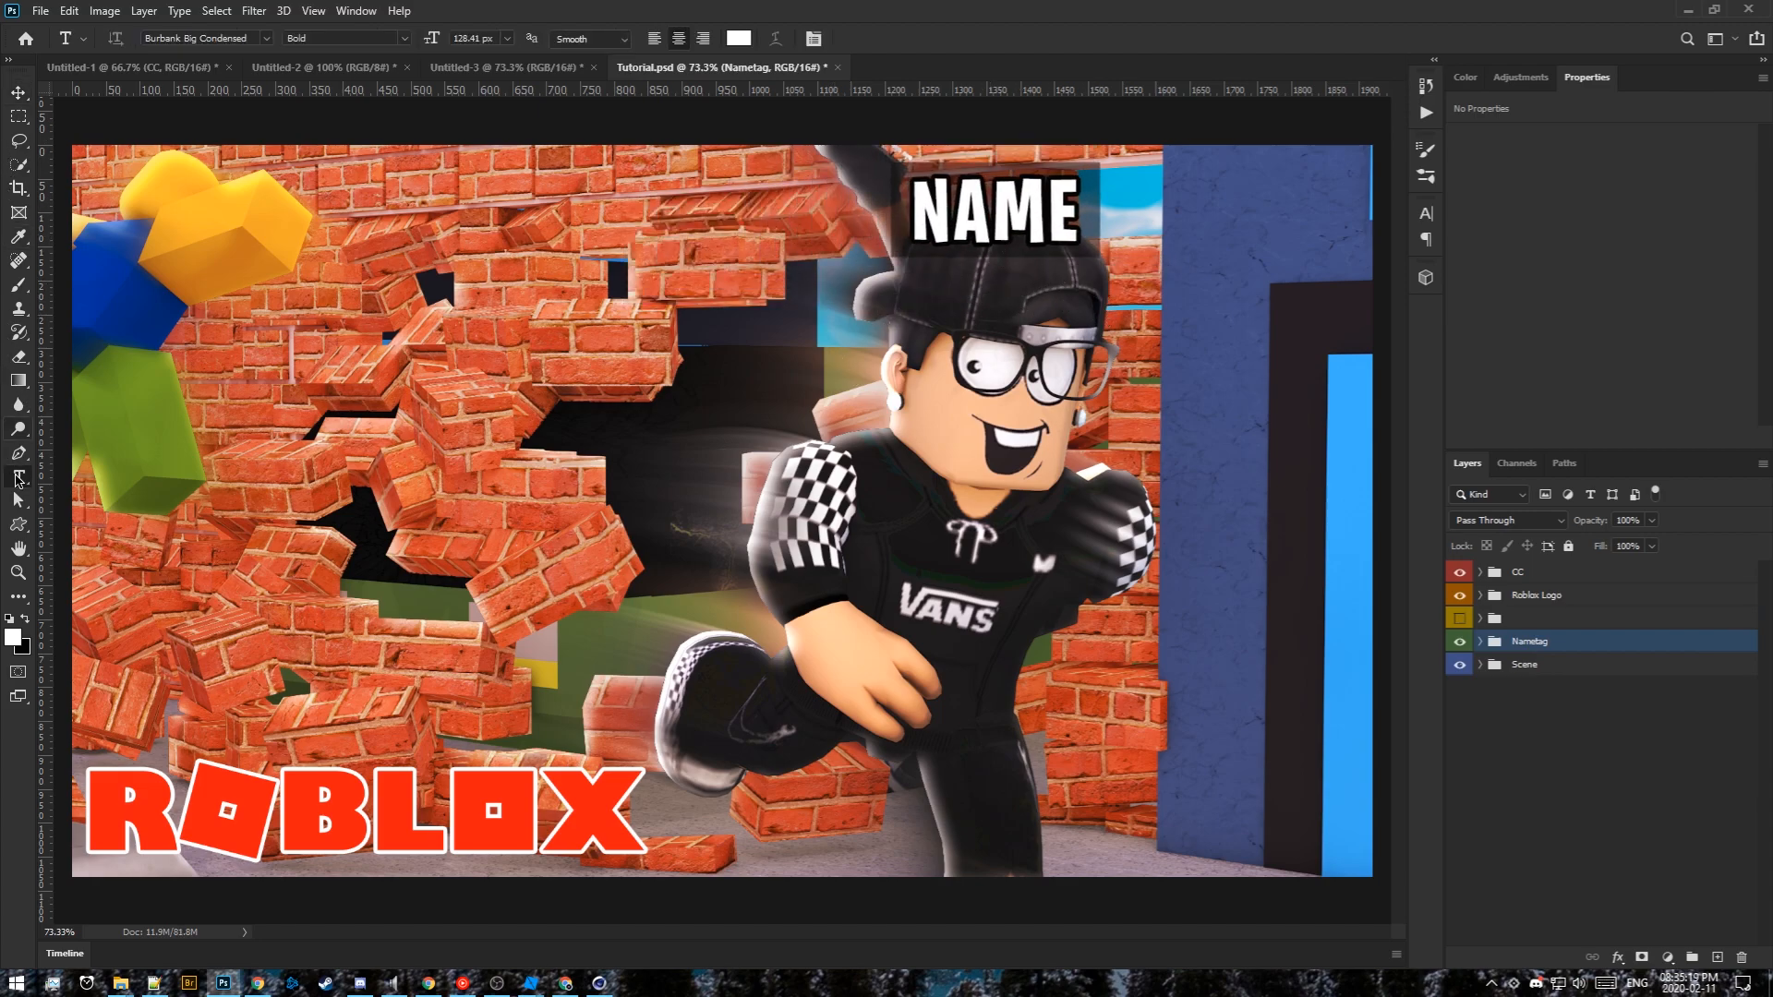
{"action": "left_click", "coordinate": [981, 224]}
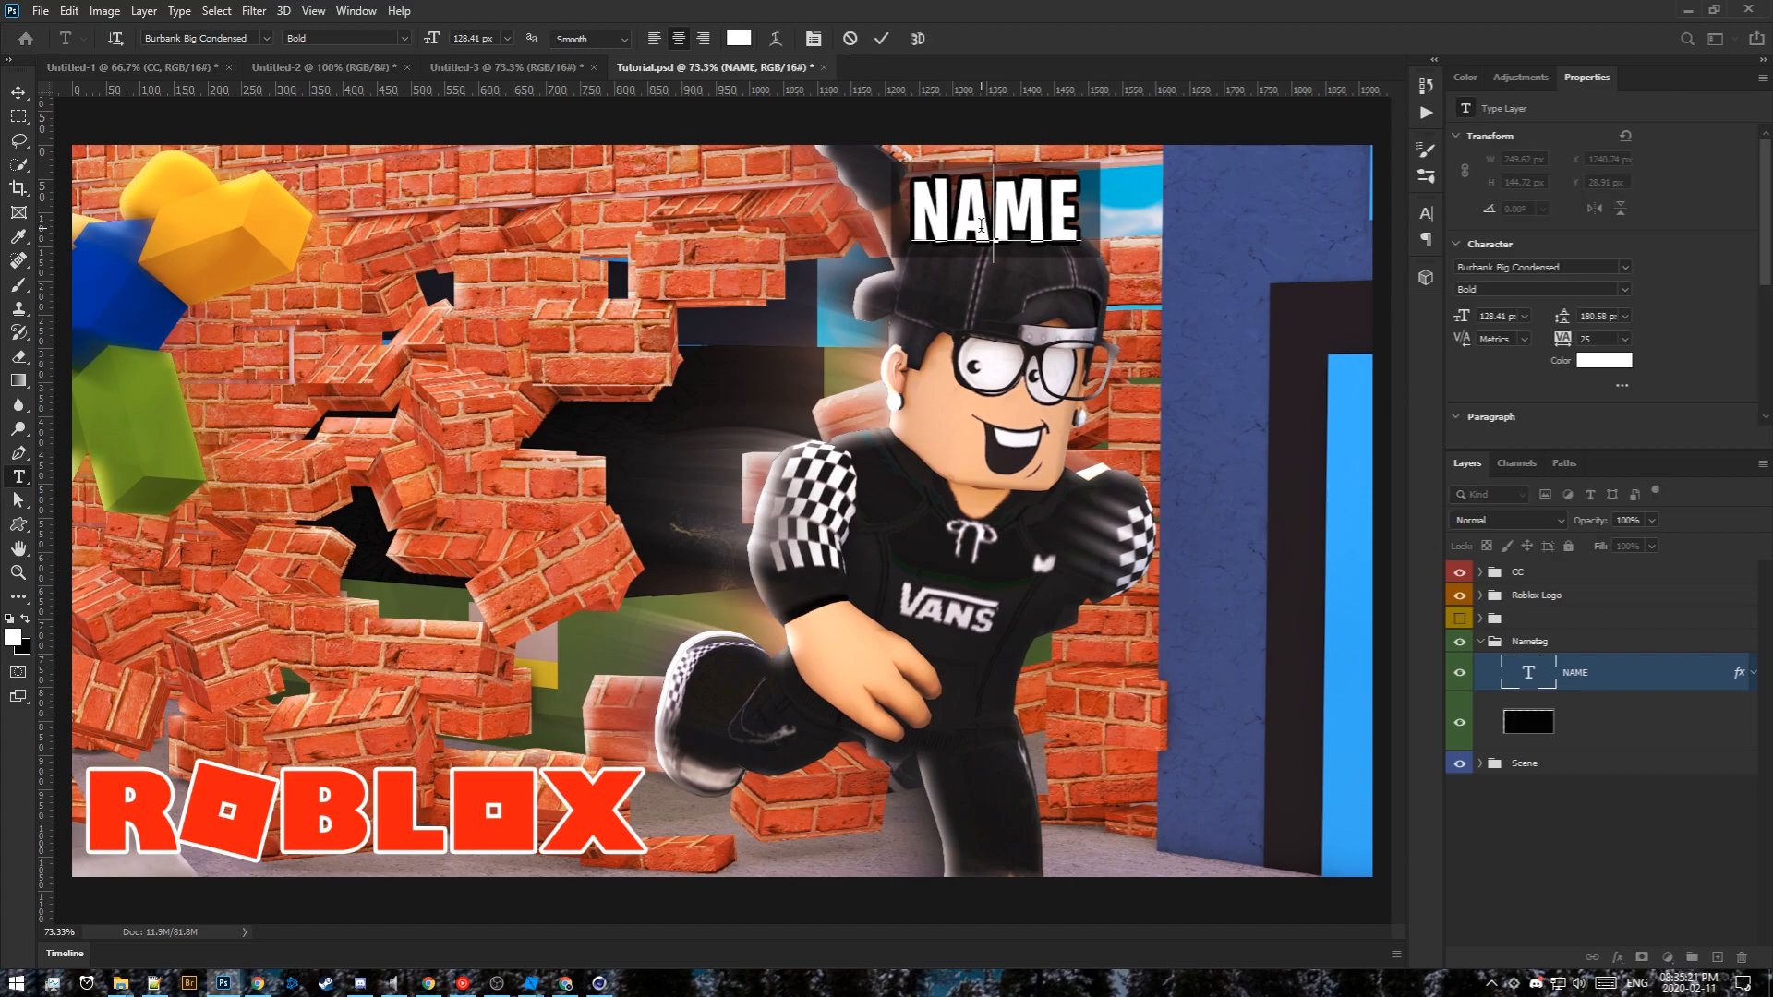
{"action": "key", "text": "ctrl+Return"}
{"action": "left_click", "coordinate": [1470, 646]}
{"action": "left_click", "coordinate": [1481, 641]}
{"action": "left_click", "coordinate": [1461, 641]}
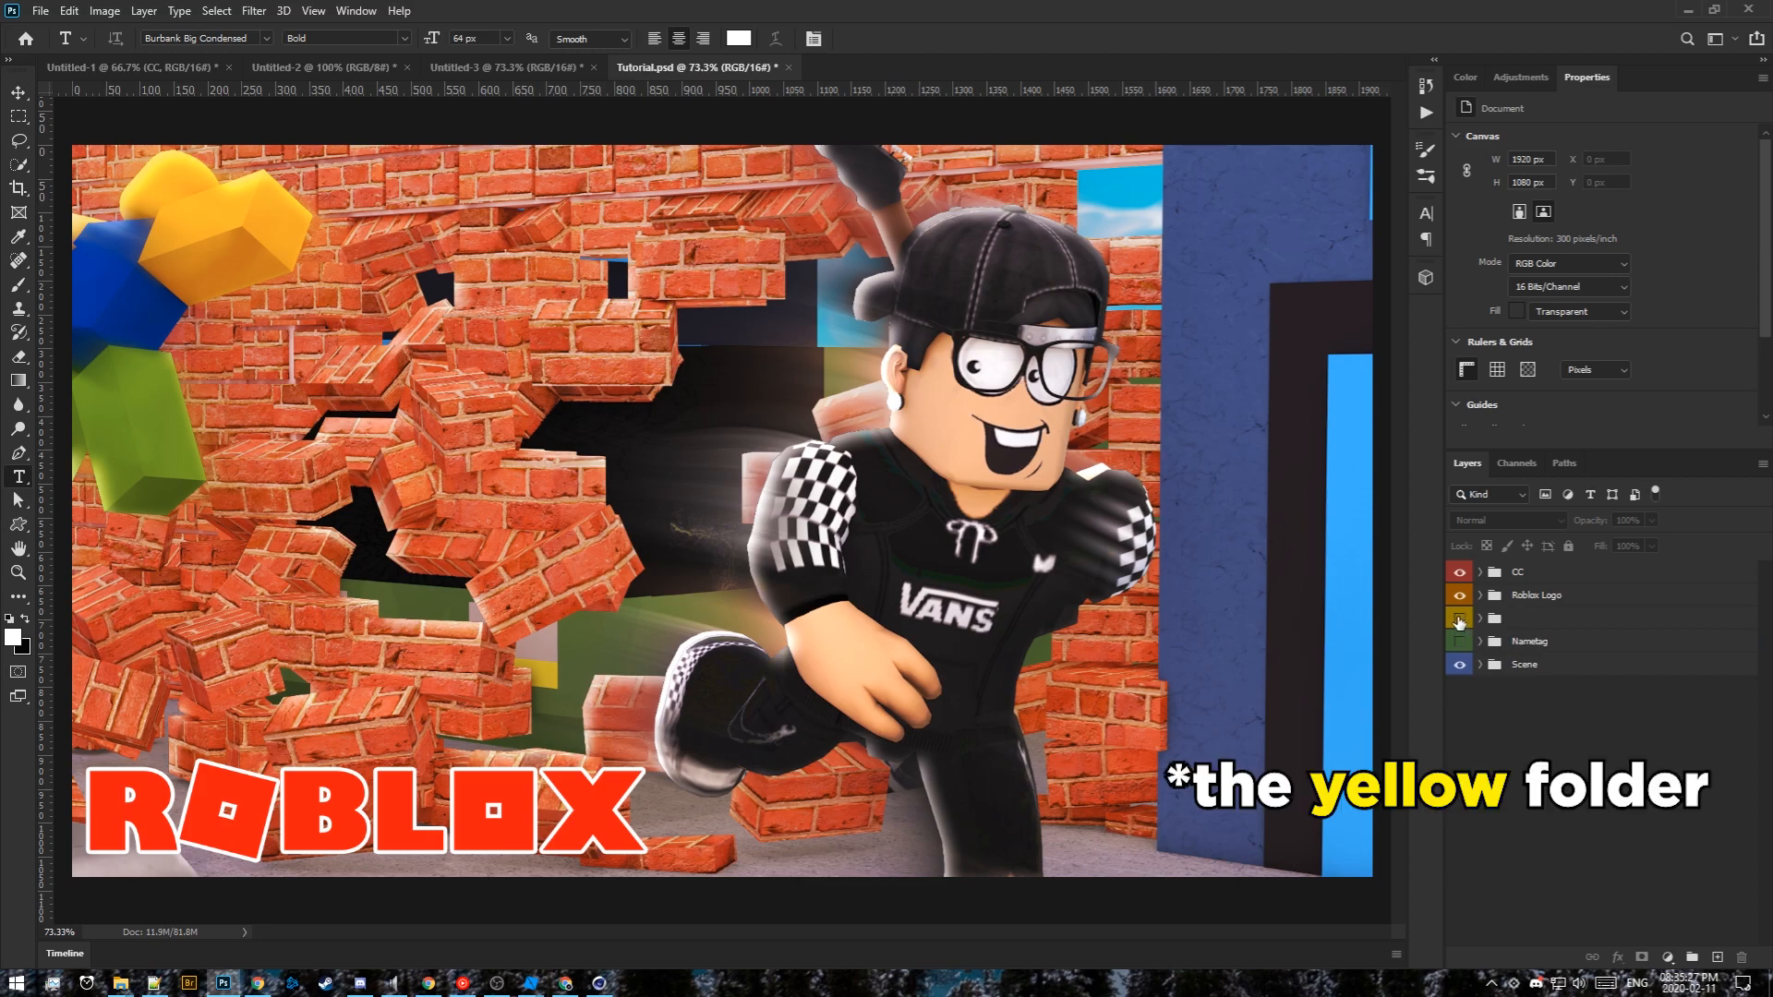
Show the yellow folder's contents and move the red TEXT arrow banner down below the character's hand
{"action": "left_click", "coordinate": [1459, 618]}
{"action": "left_click", "coordinate": [1481, 619]}
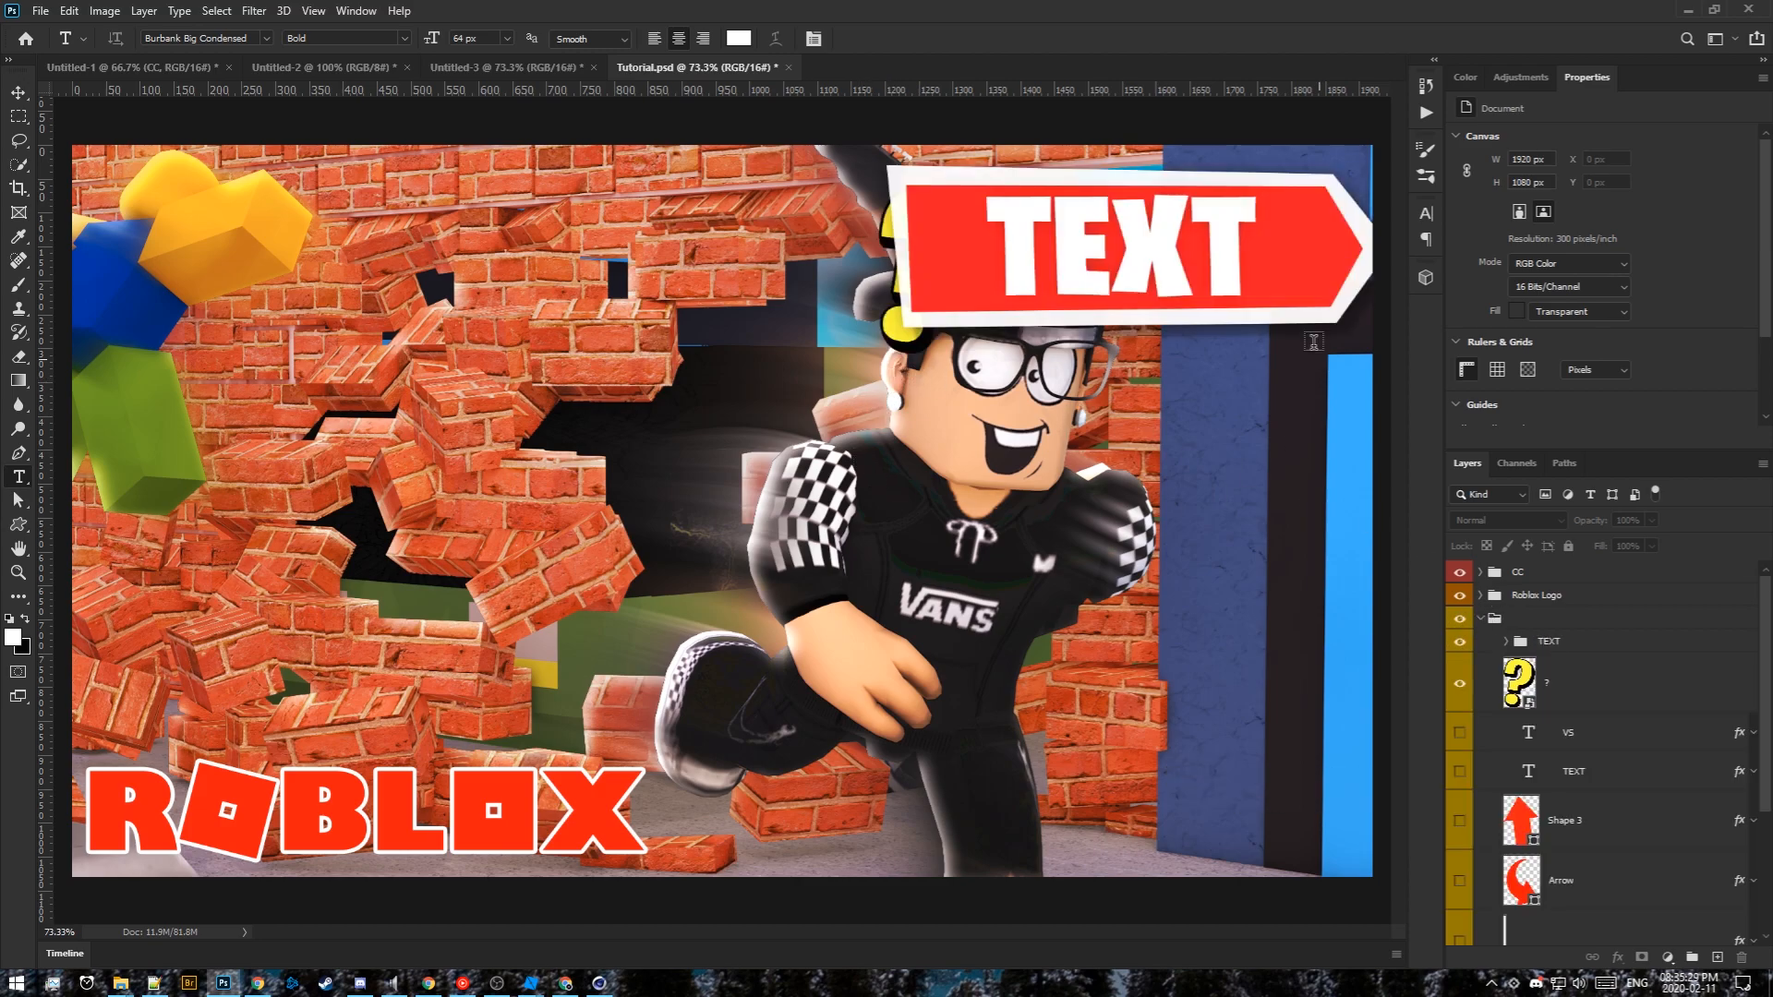
{"action": "left_click", "coordinate": [9, 94]}
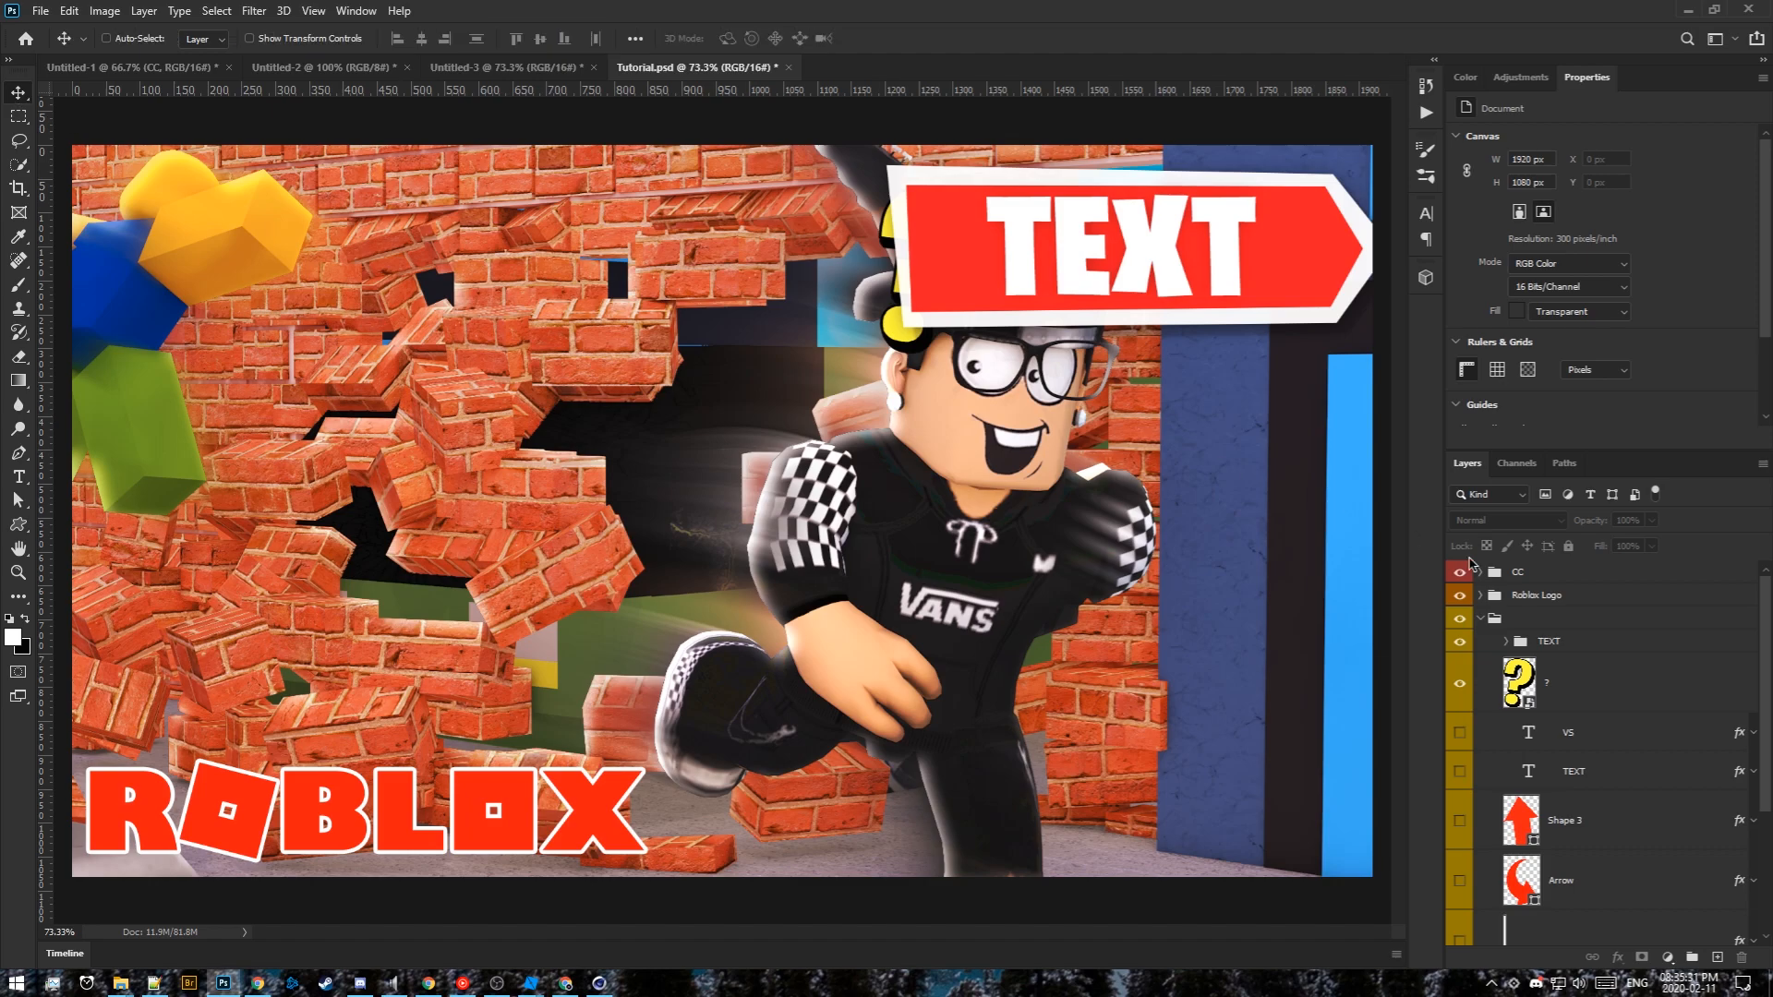
{"action": "left_click", "coordinate": [1583, 637]}
{"action": "left_click_drag", "start_coordinate": [1196, 296], "coordinate": [1166, 833]}
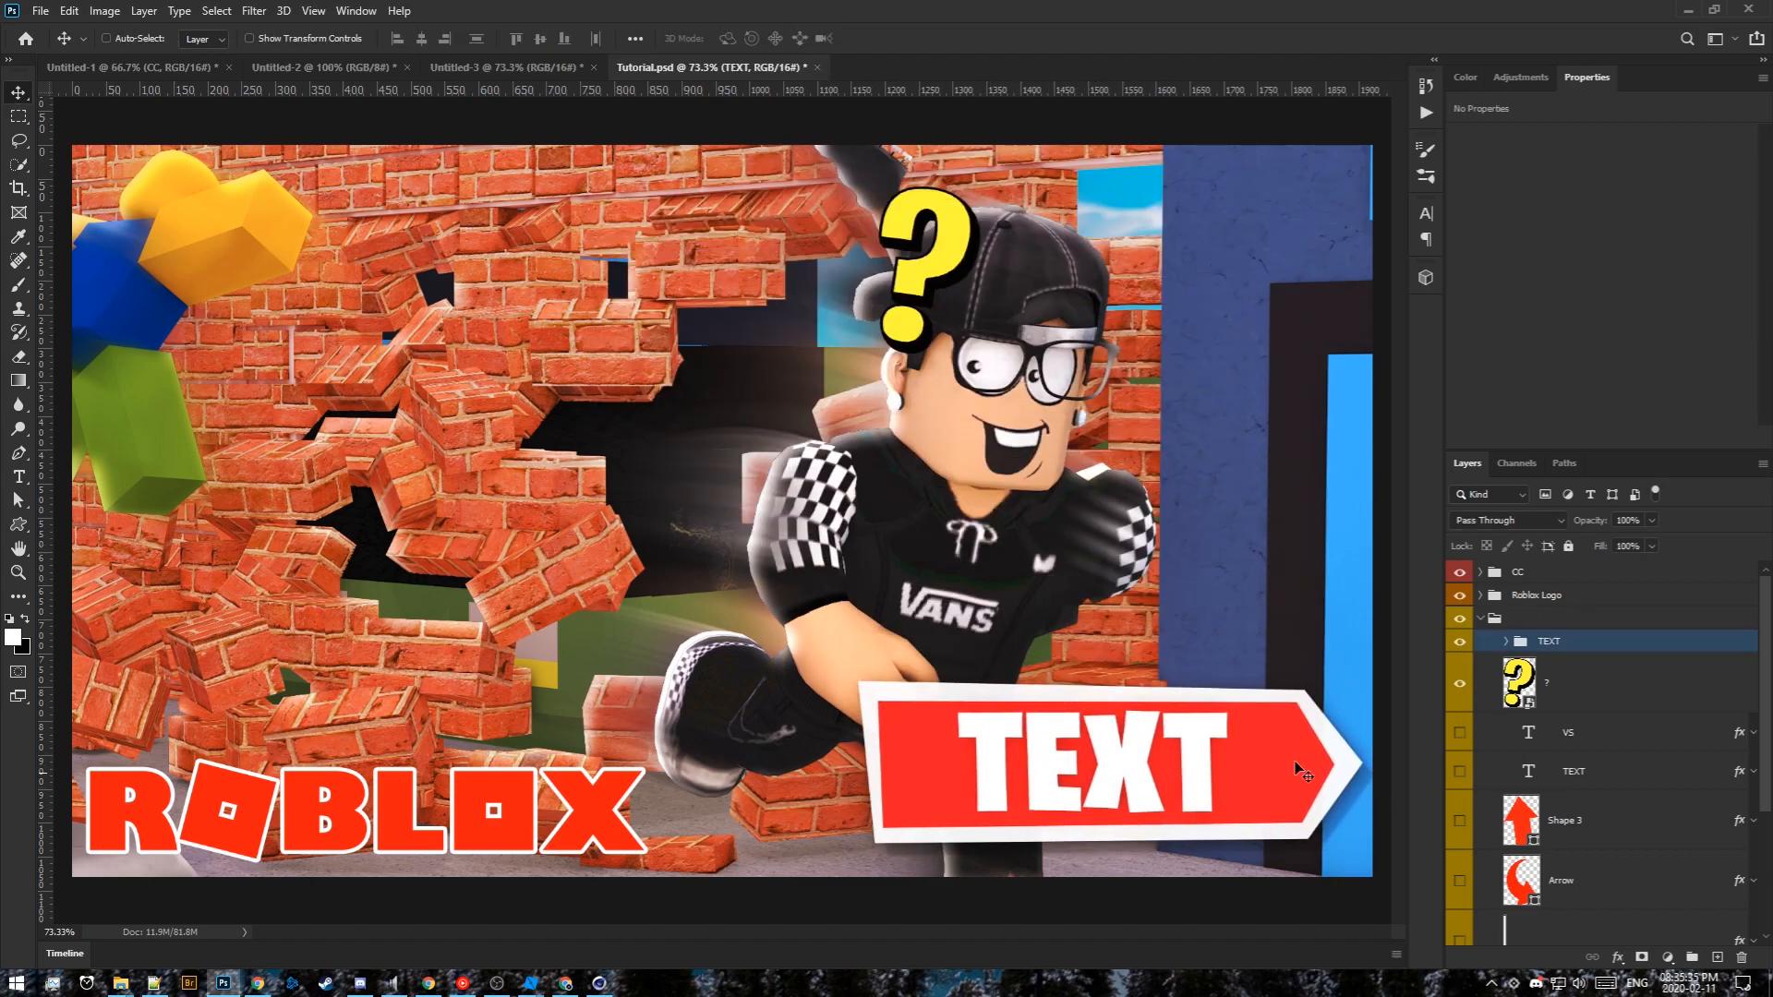
Replace the wording on the red arrow banner with ESCAPE
{"action": "key", "text": "t"}
{"action": "left_click", "coordinate": [1120, 758]}
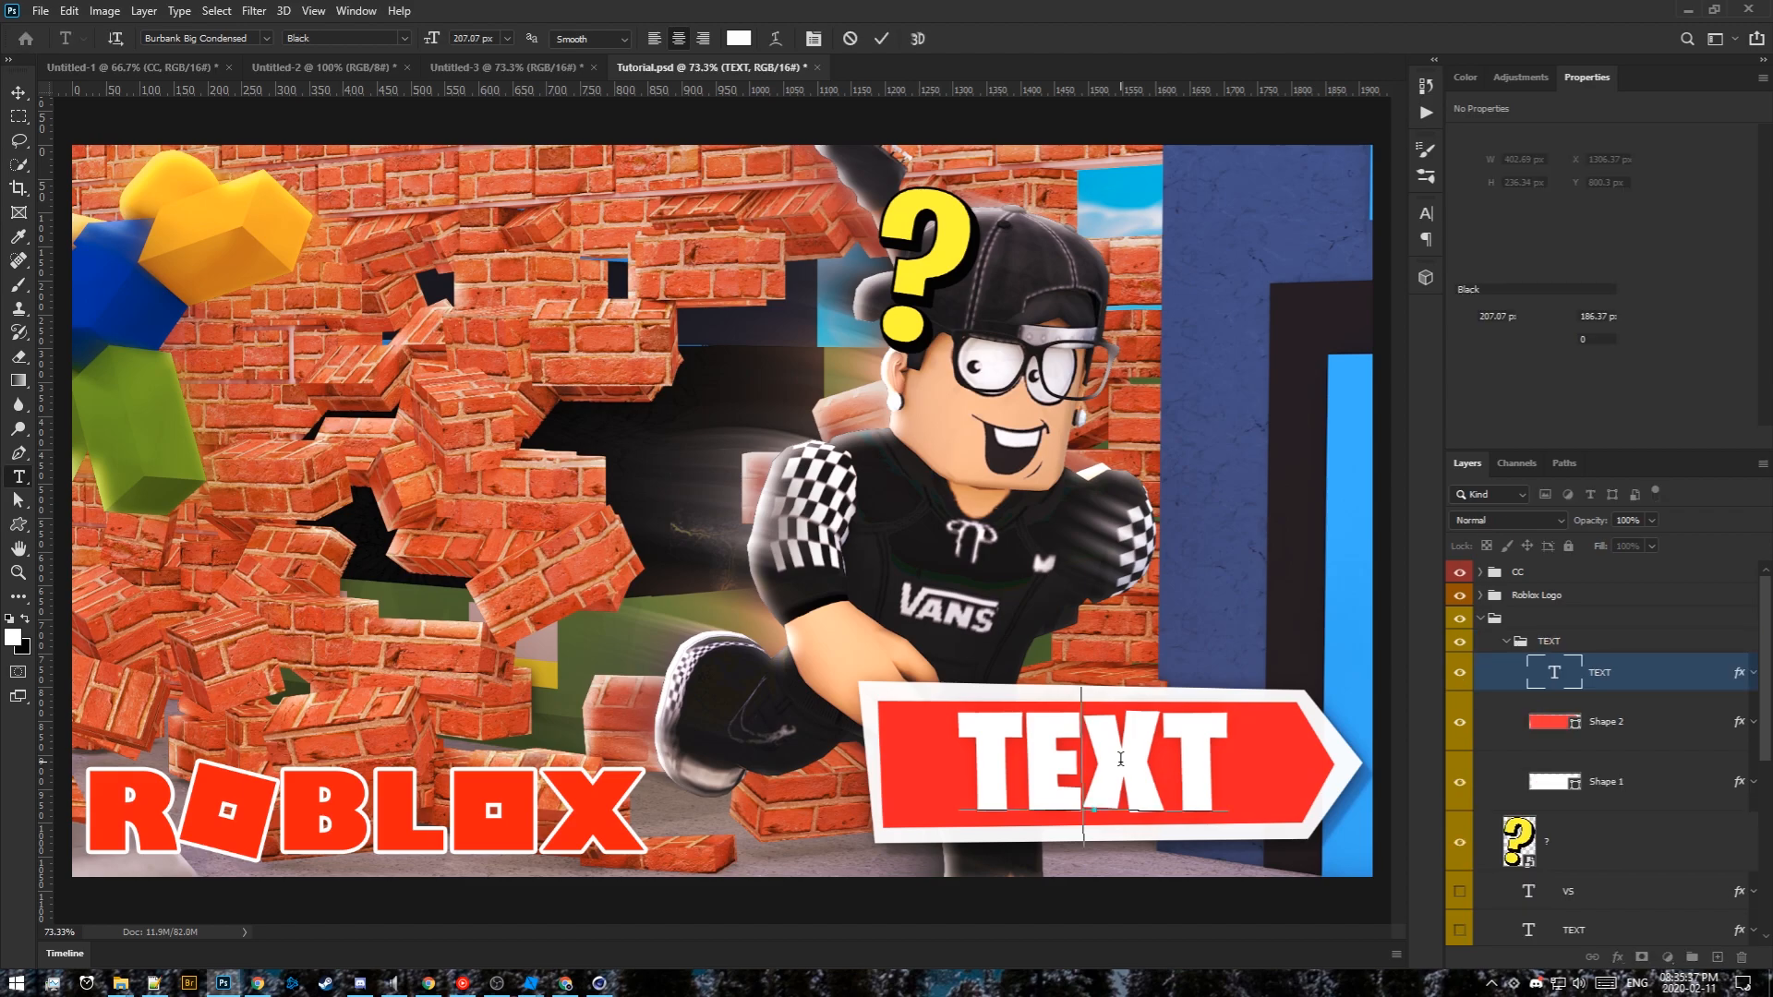
{"action": "key", "text": "ctrl+a"}
{"action": "type", "text": "ESCAPE"}
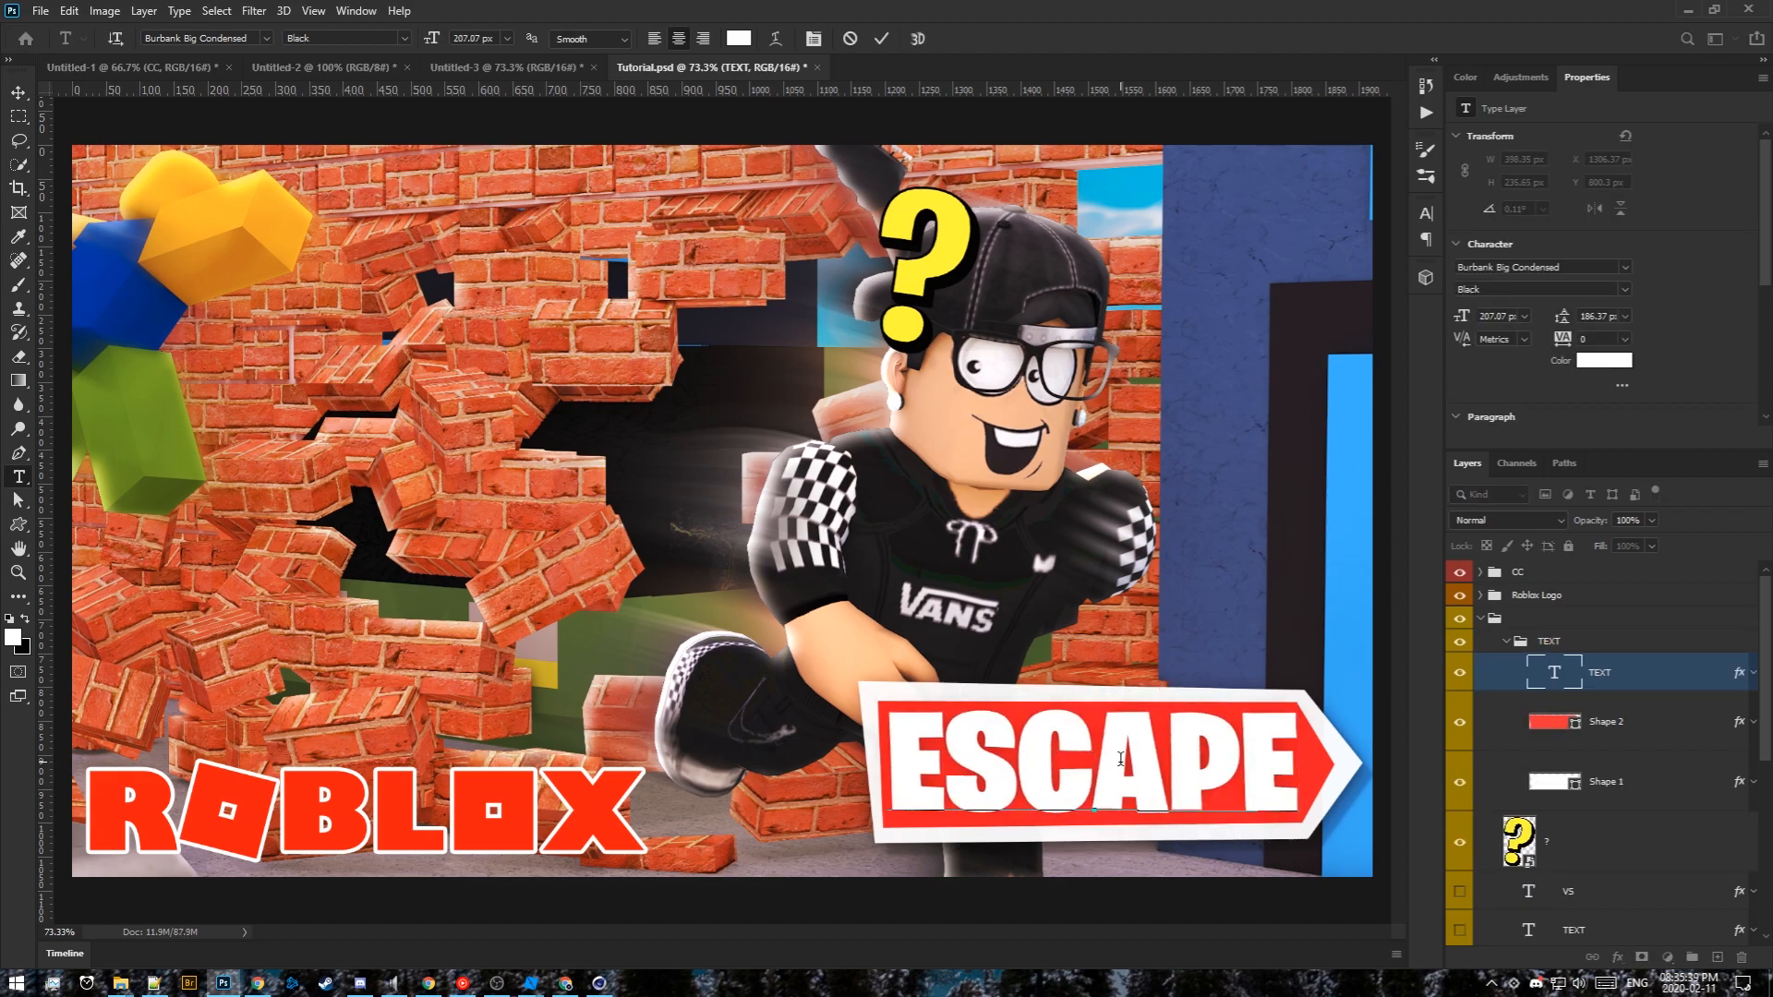
{"action": "key", "text": "ctrl+Return"}
Stretch the banner's Shape 2 and Shape 1 layers slightly further left to fit the ESCAPE text
{"action": "key", "text": "v"}
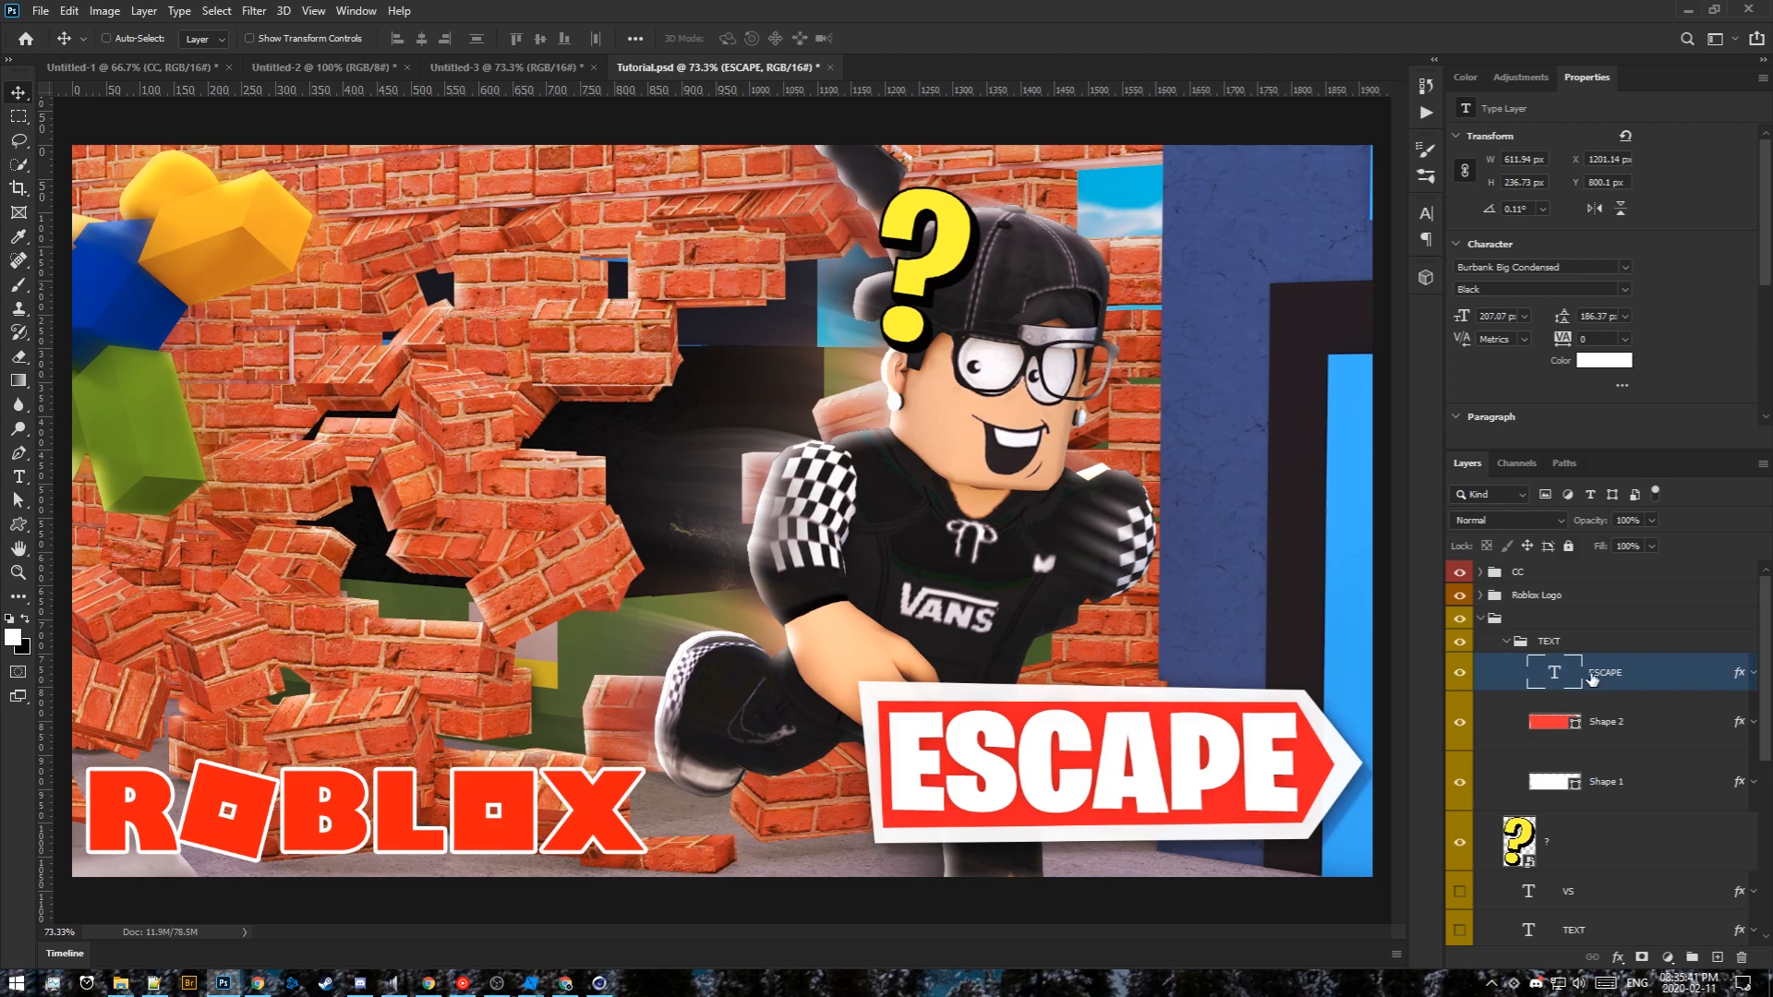
{"action": "left_click", "coordinate": [1619, 726]}
{"action": "left_click", "coordinate": [1608, 782], "text": "shift"}
{"action": "key", "text": "ctrl+t"}
{"action": "left_click_drag", "start_coordinate": [861, 763], "coordinate": [847, 763]}
{"action": "key", "text": "Return"}
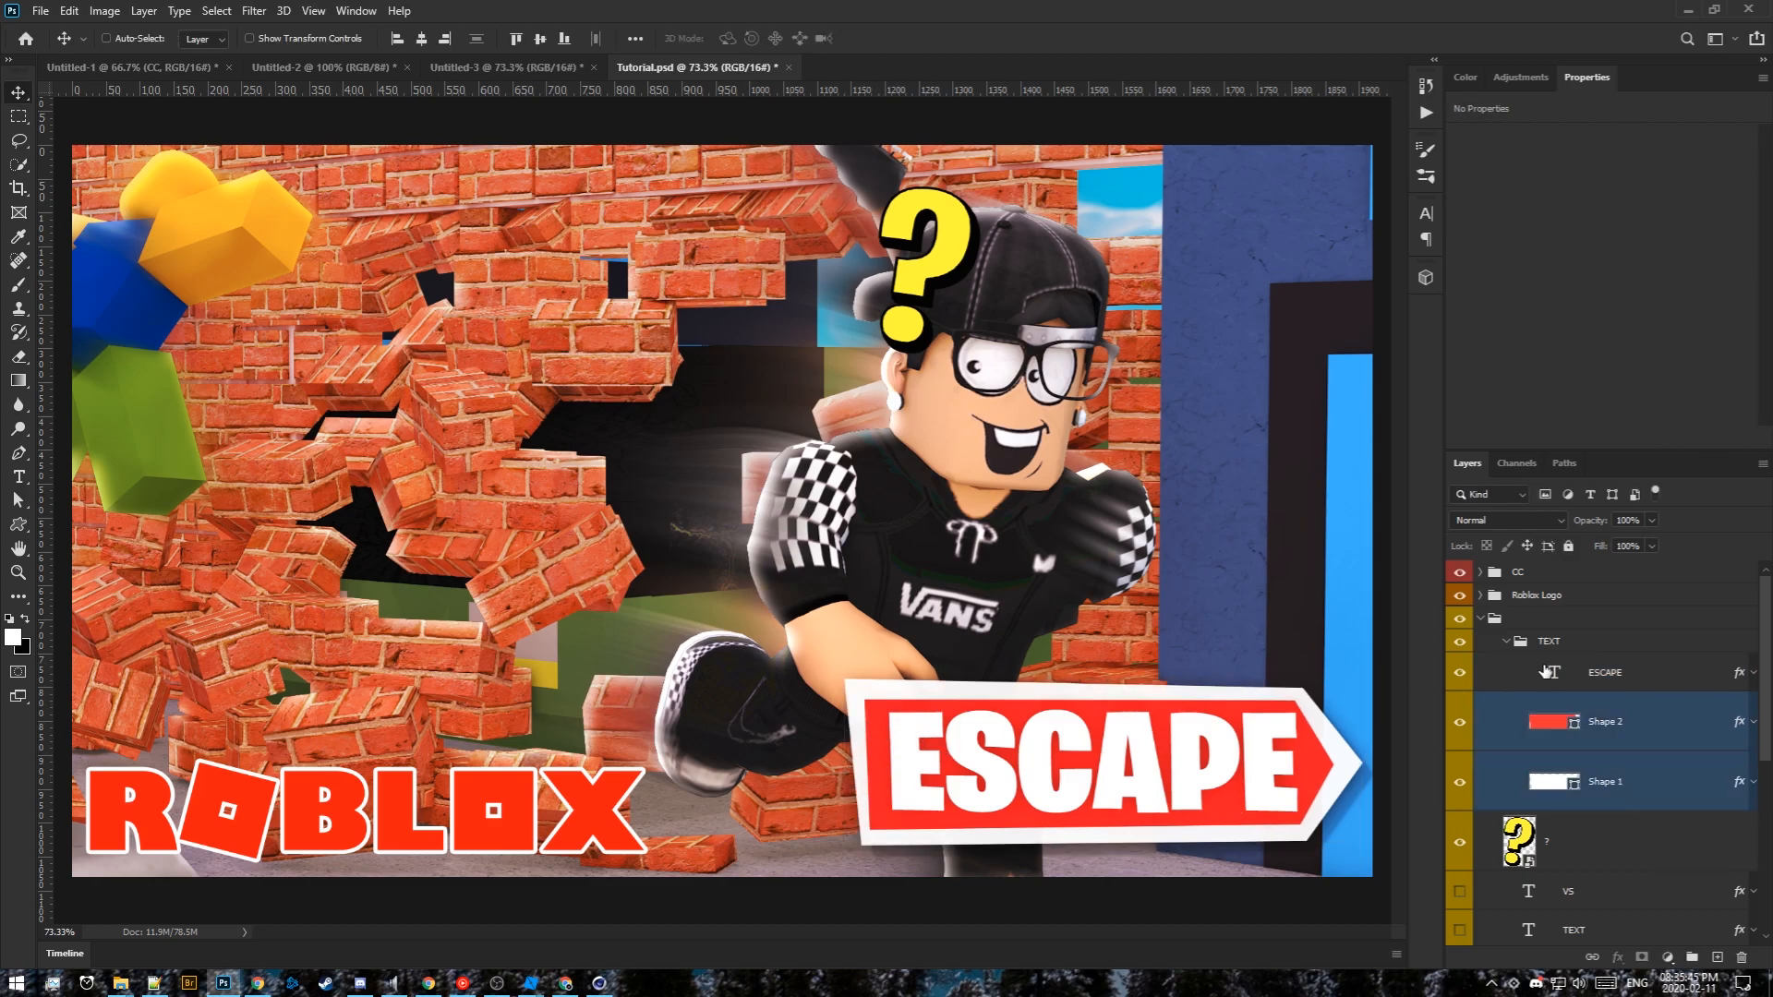
{"action": "left_click", "coordinate": [1507, 642]}
Enlarge the yellow question mark over the blue pillar beside the character's head and hide its layer
{"action": "left_click", "coordinate": [1592, 697]}
{"action": "left_click_drag", "start_coordinate": [918, 272], "coordinate": [1199, 358]}
{"action": "key", "text": "ctrl+t"}
{"action": "left_click_drag", "start_coordinate": [1263, 267], "coordinate": [1358, 187]}
{"action": "left_click_drag", "start_coordinate": [1279, 280], "coordinate": [1281, 281]}
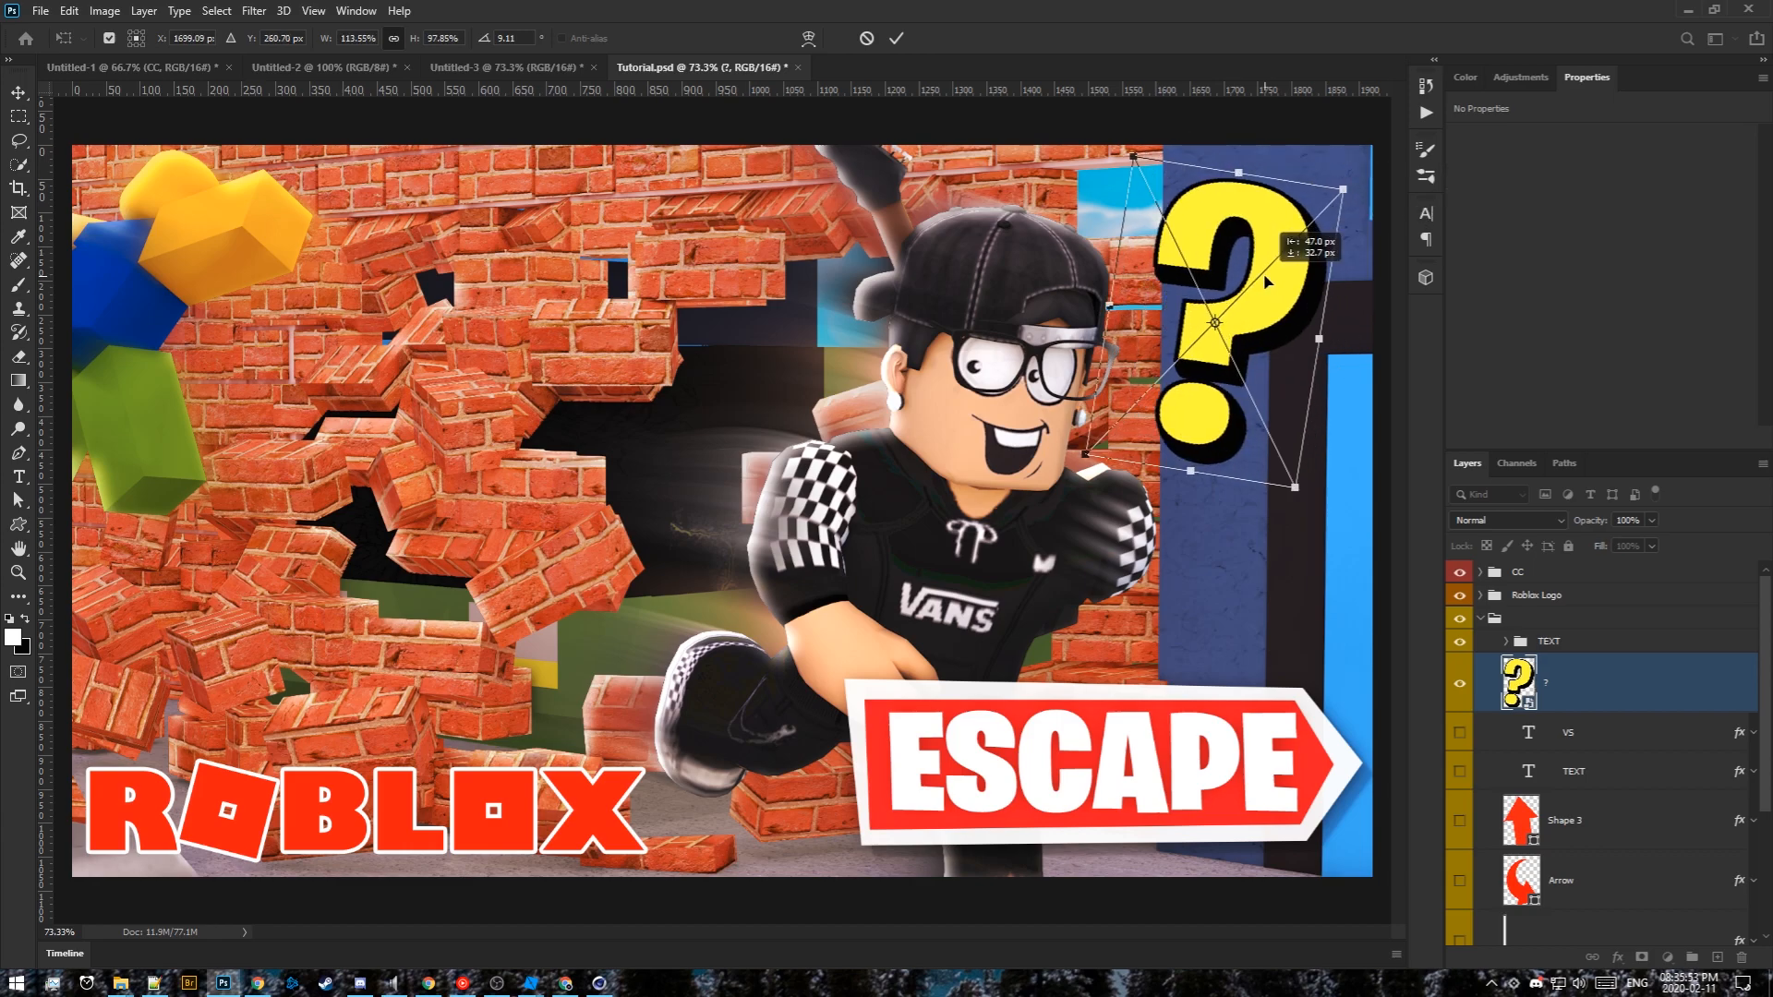
{"action": "key", "text": "Return"}
{"action": "left_click", "coordinate": [1460, 686]}
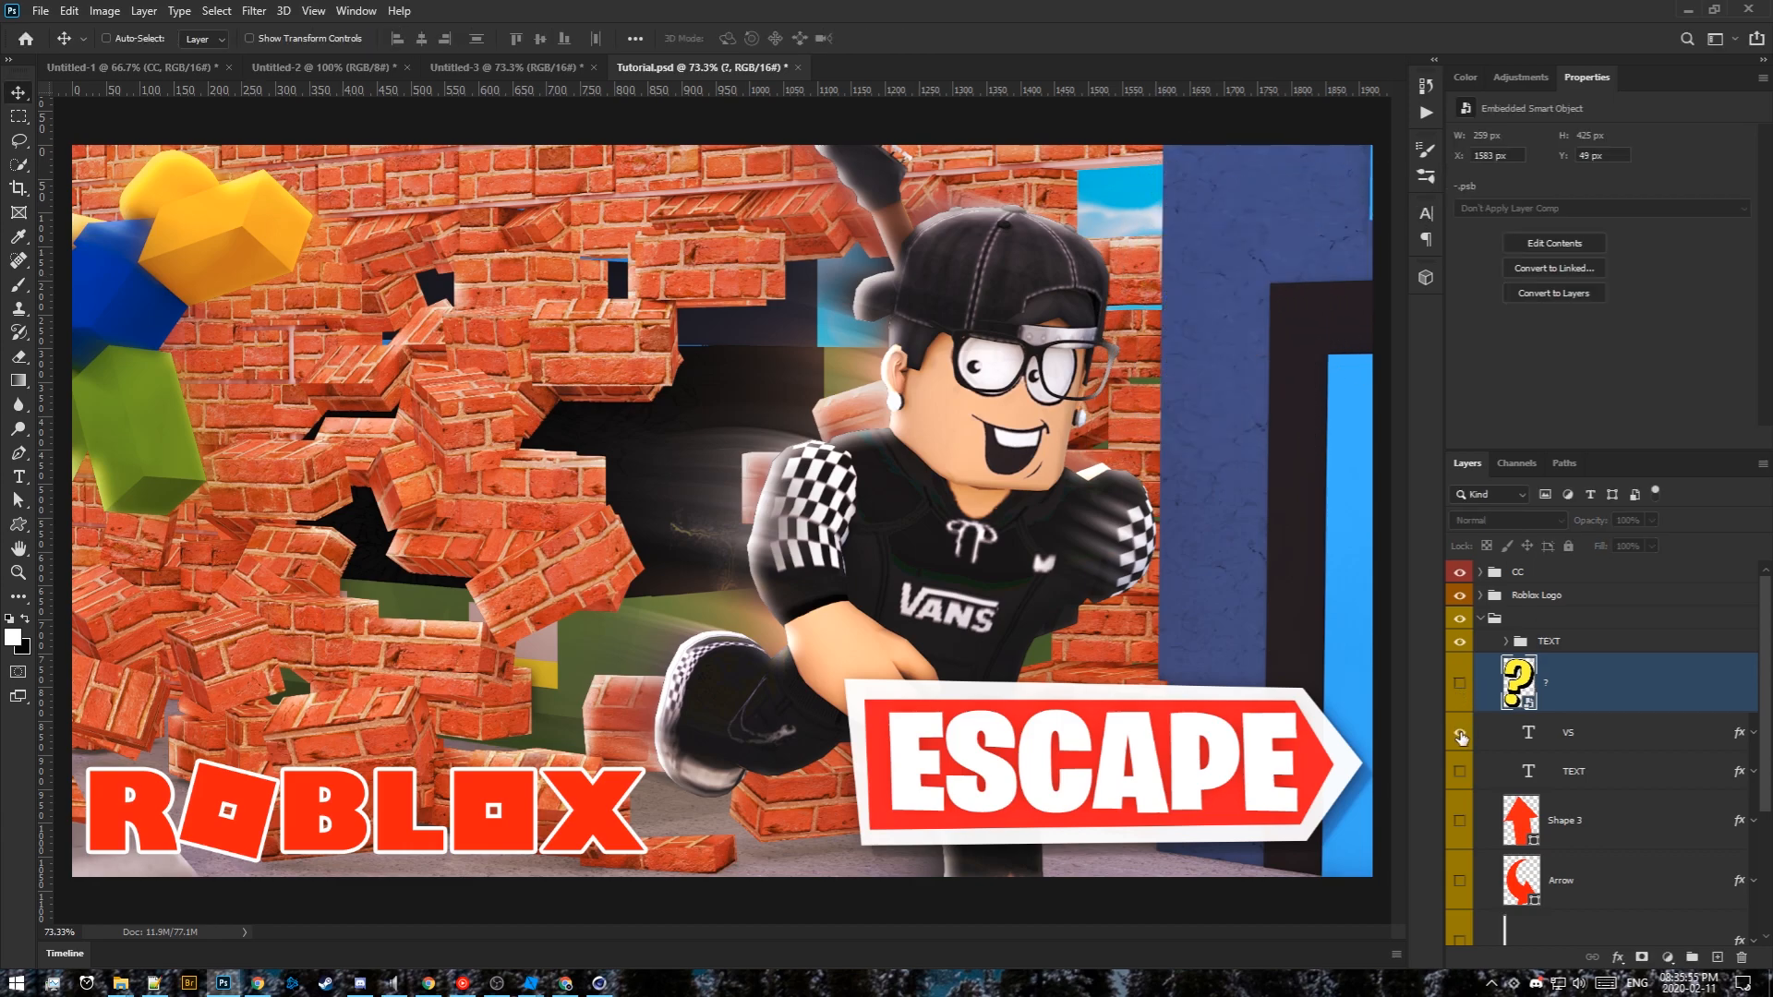
Preview the VS and TEXT type layers one after the other, hiding each again
{"action": "left_click", "coordinate": [1461, 732]}
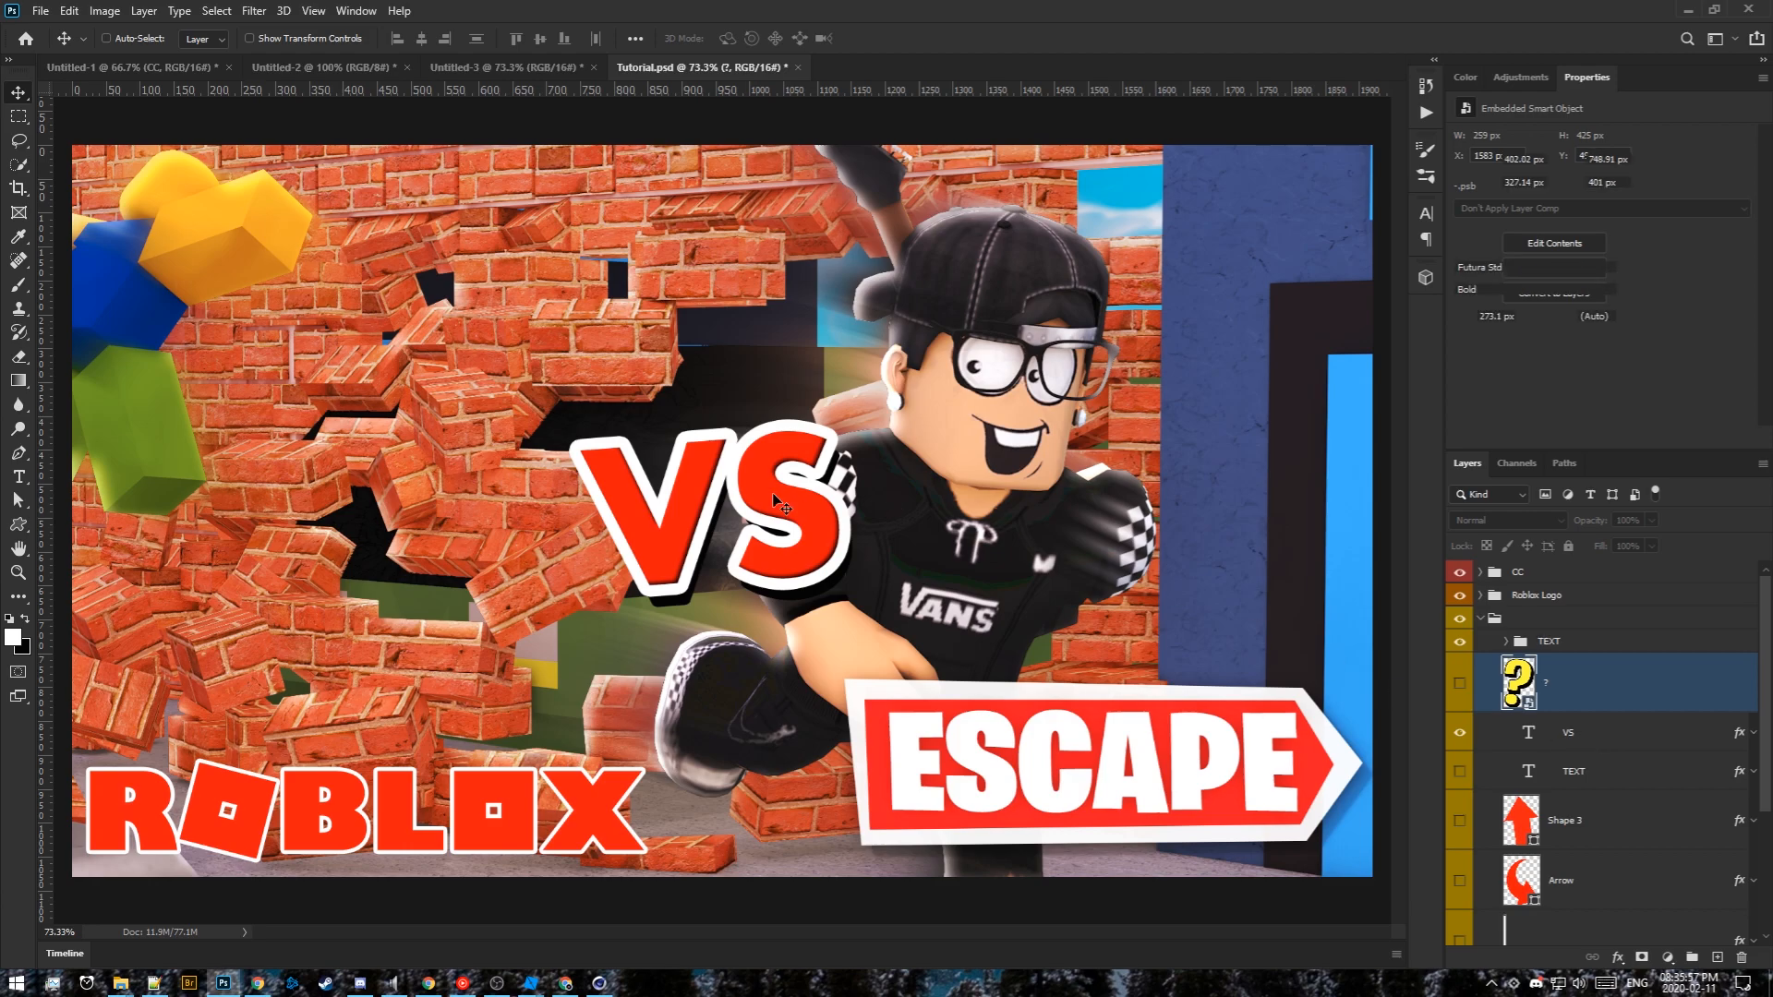
{"action": "left_click", "coordinate": [1594, 739]}
{"action": "left_click", "coordinate": [1460, 733]}
{"action": "left_click", "coordinate": [1460, 774]}
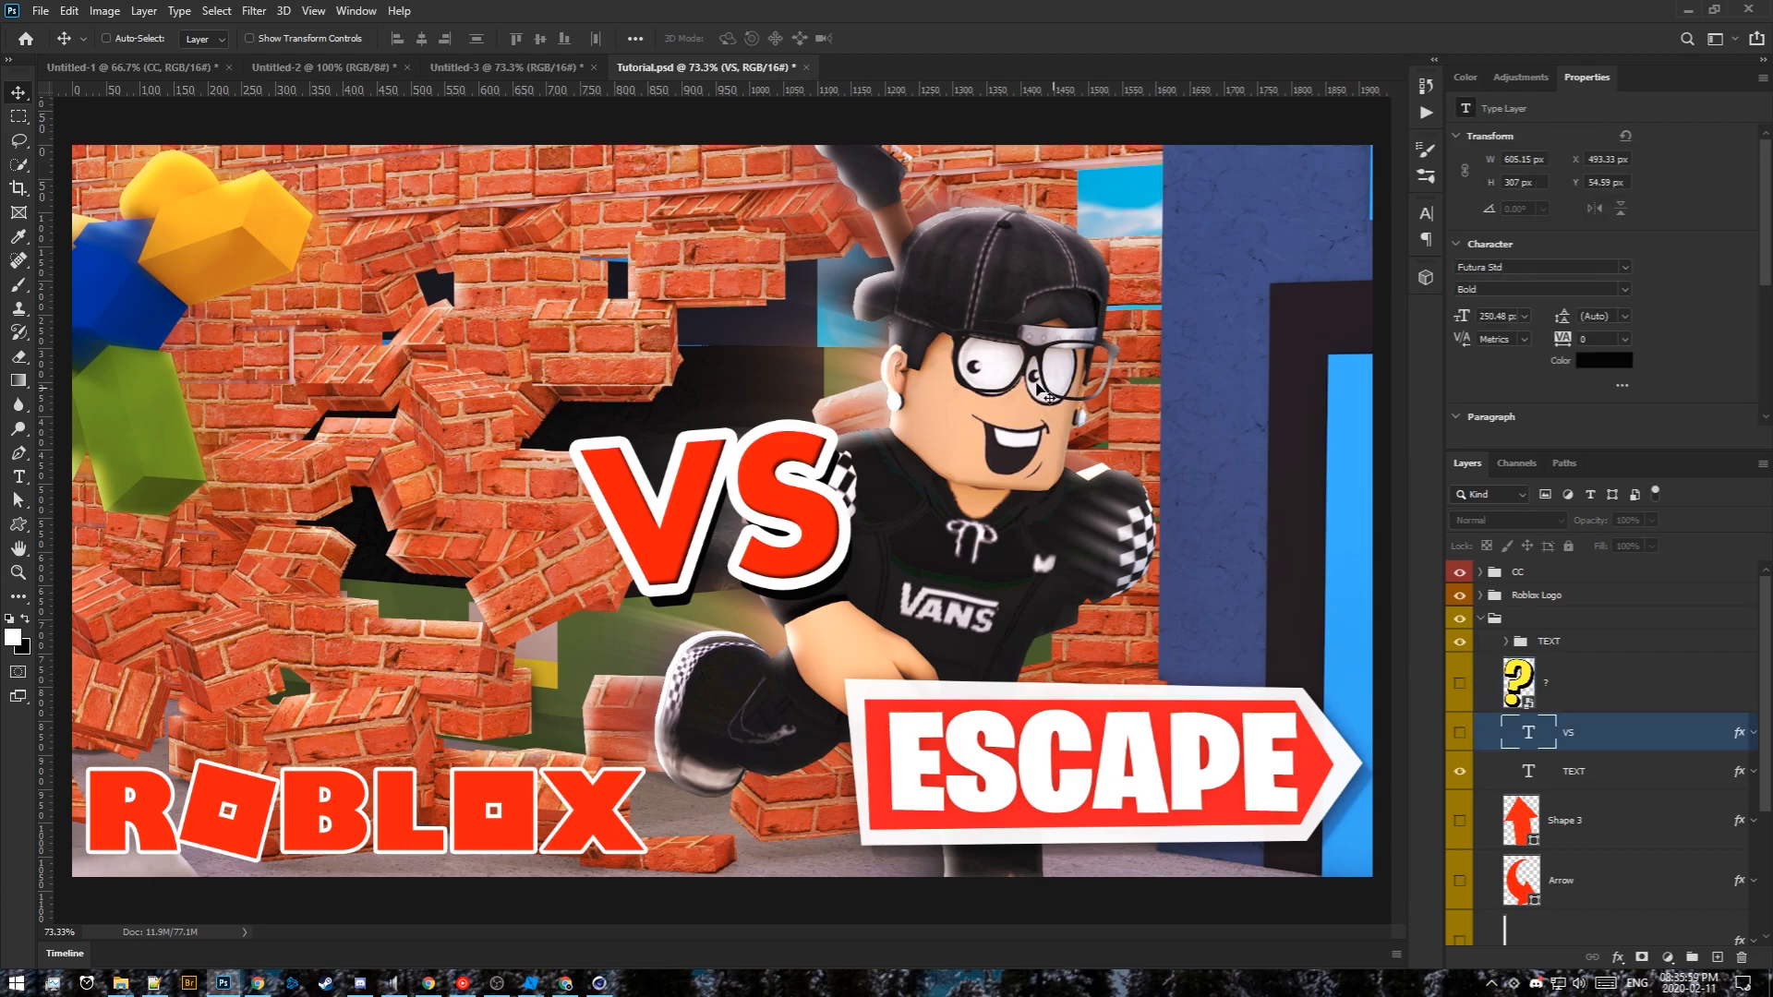
{"action": "left_click", "coordinate": [1579, 772]}
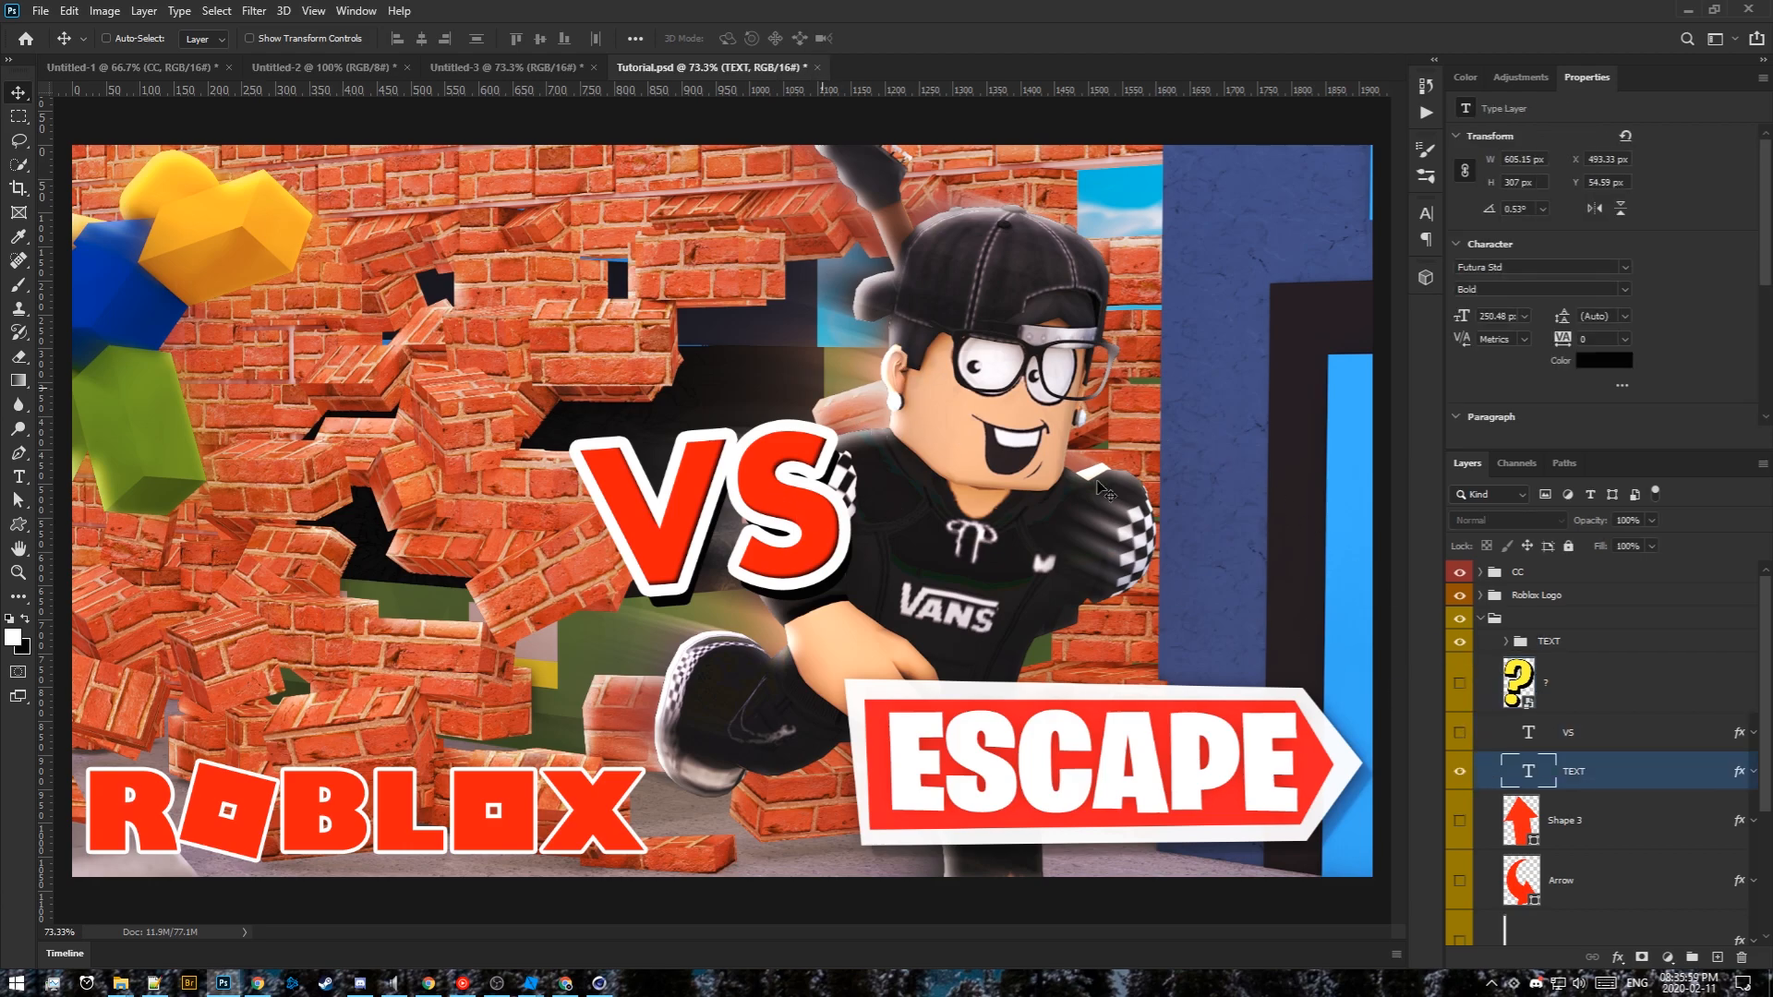
{"action": "left_click", "coordinate": [1460, 771]}
Show the straight Shape 3 arrow, rotate it about -117.5° to point at the character's face, and hide it
{"action": "left_click", "coordinate": [1459, 822]}
{"action": "left_click", "coordinate": [1570, 825]}
{"action": "left_click_drag", "start_coordinate": [1076, 363], "coordinate": [1256, 407]}
{"action": "key", "text": "ctrl+t"}
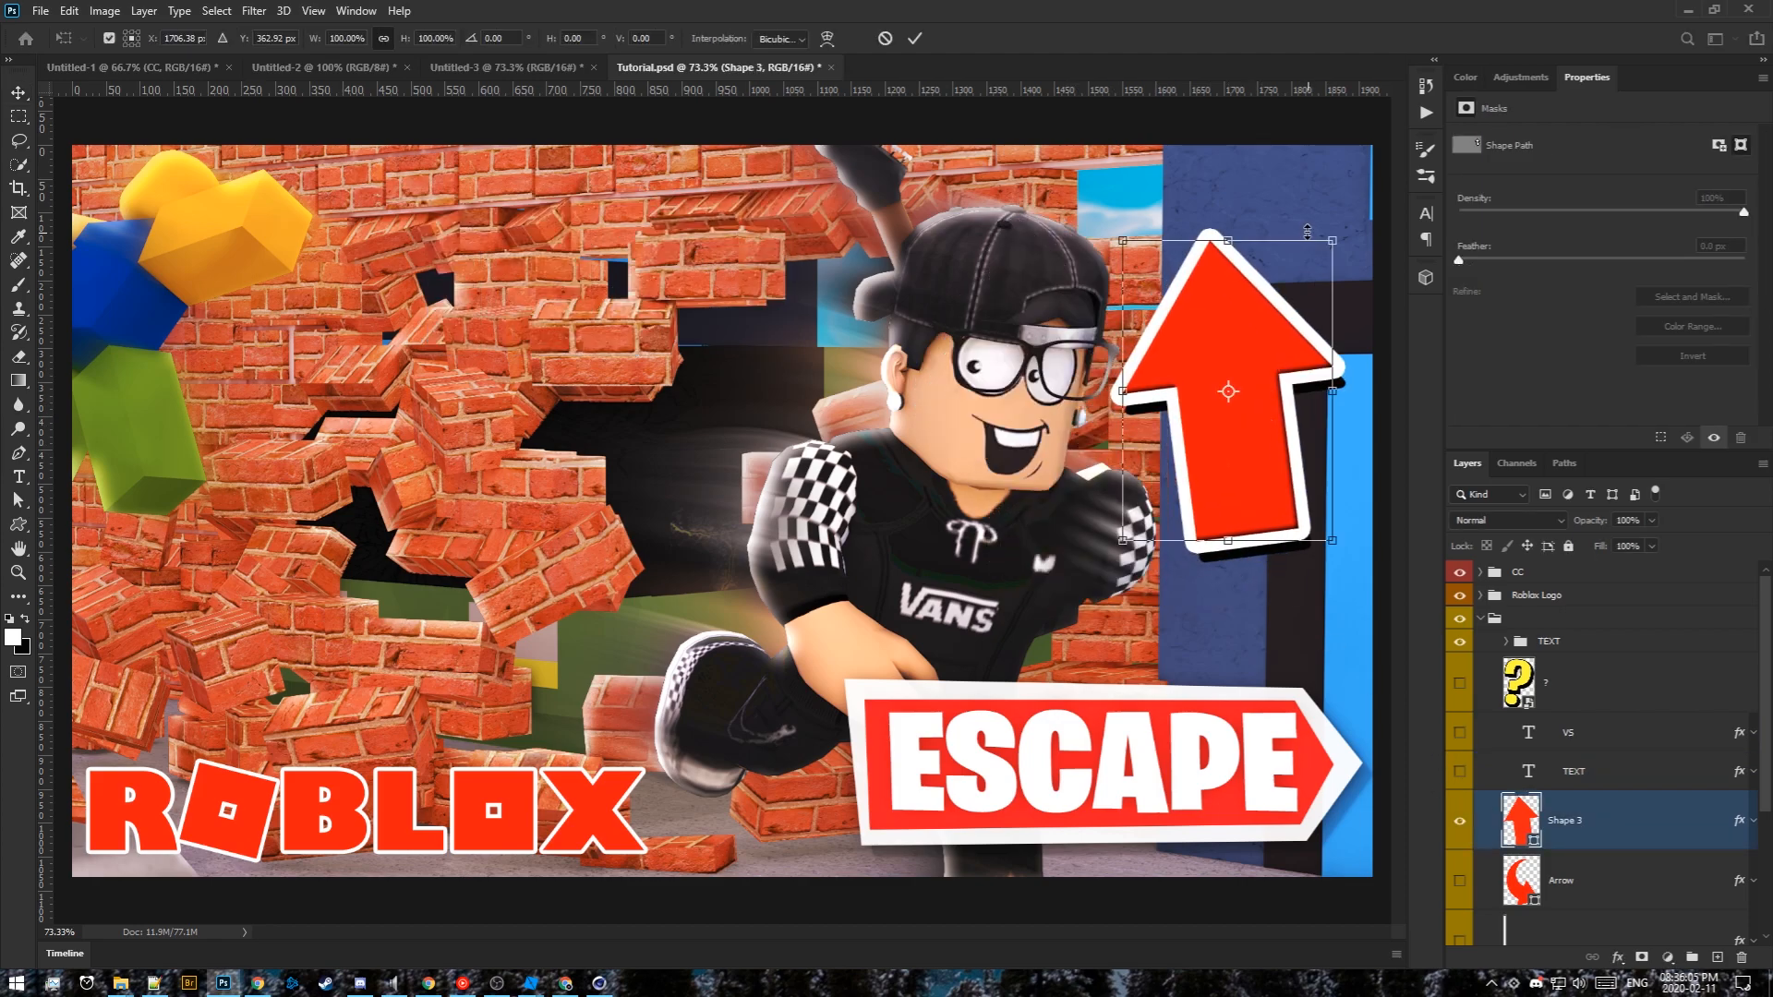
{"action": "left_click_drag", "start_coordinate": [1252, 200], "coordinate": [1092, 444]}
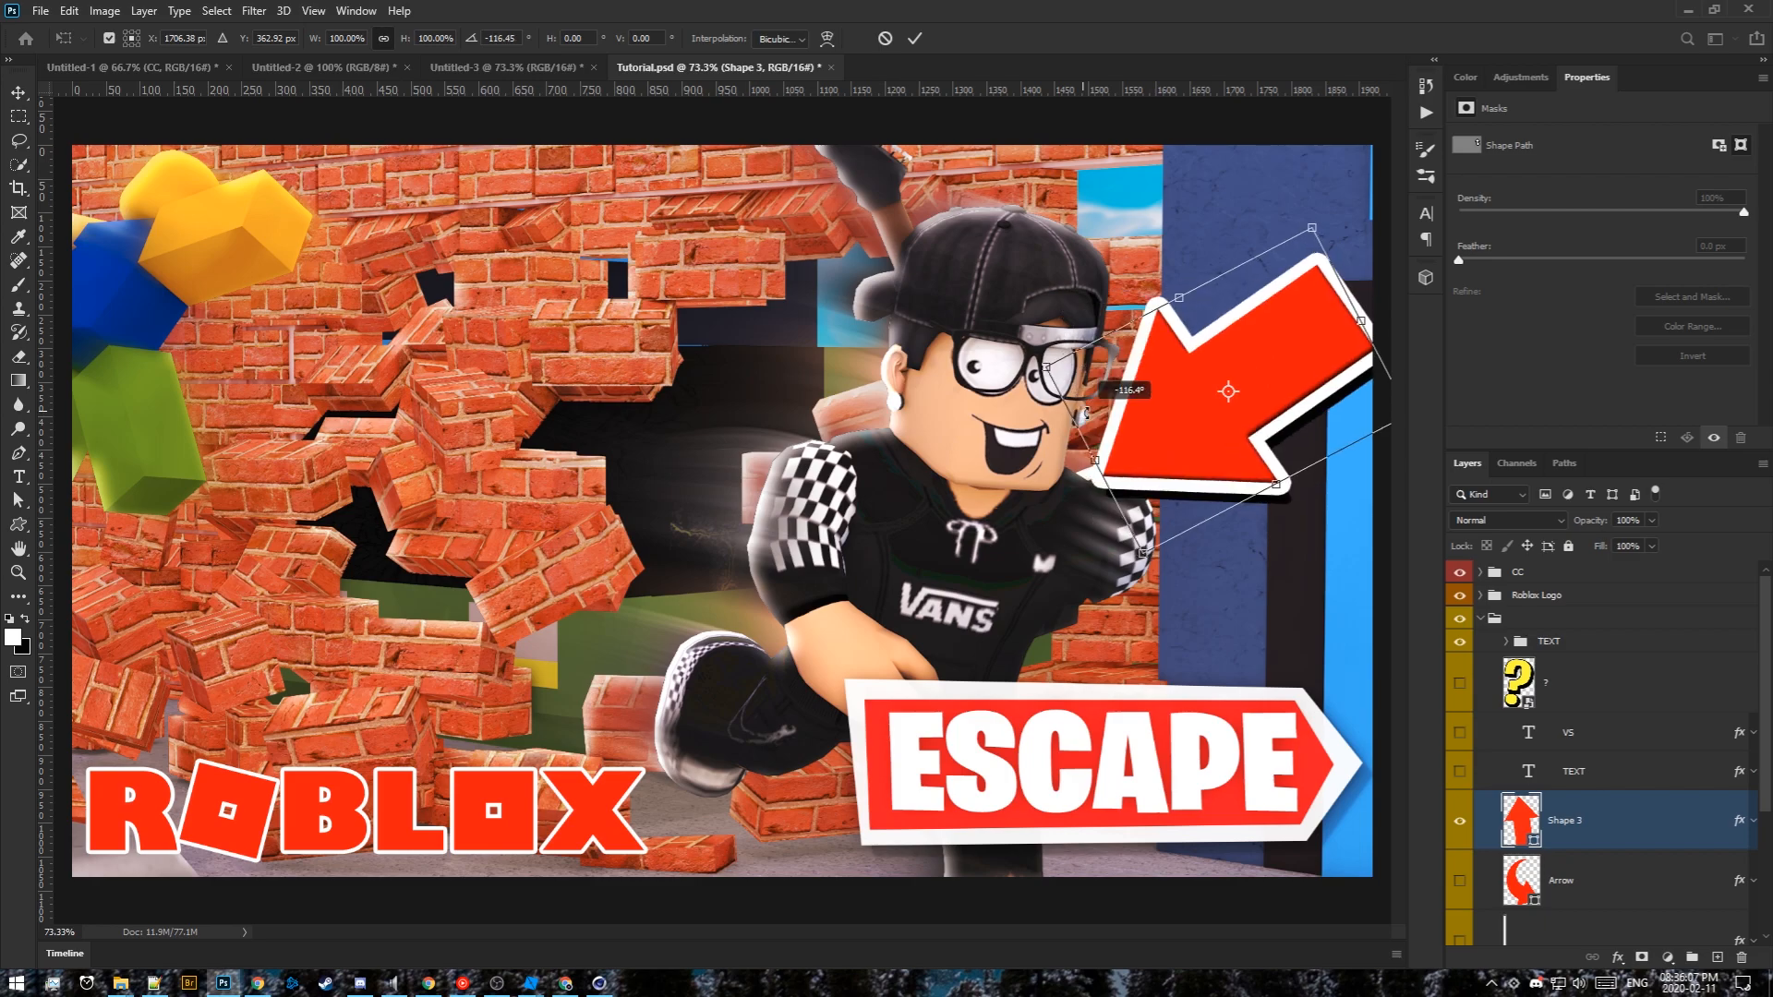
{"action": "left_click_drag", "start_coordinate": [1151, 364], "coordinate": [1165, 233]}
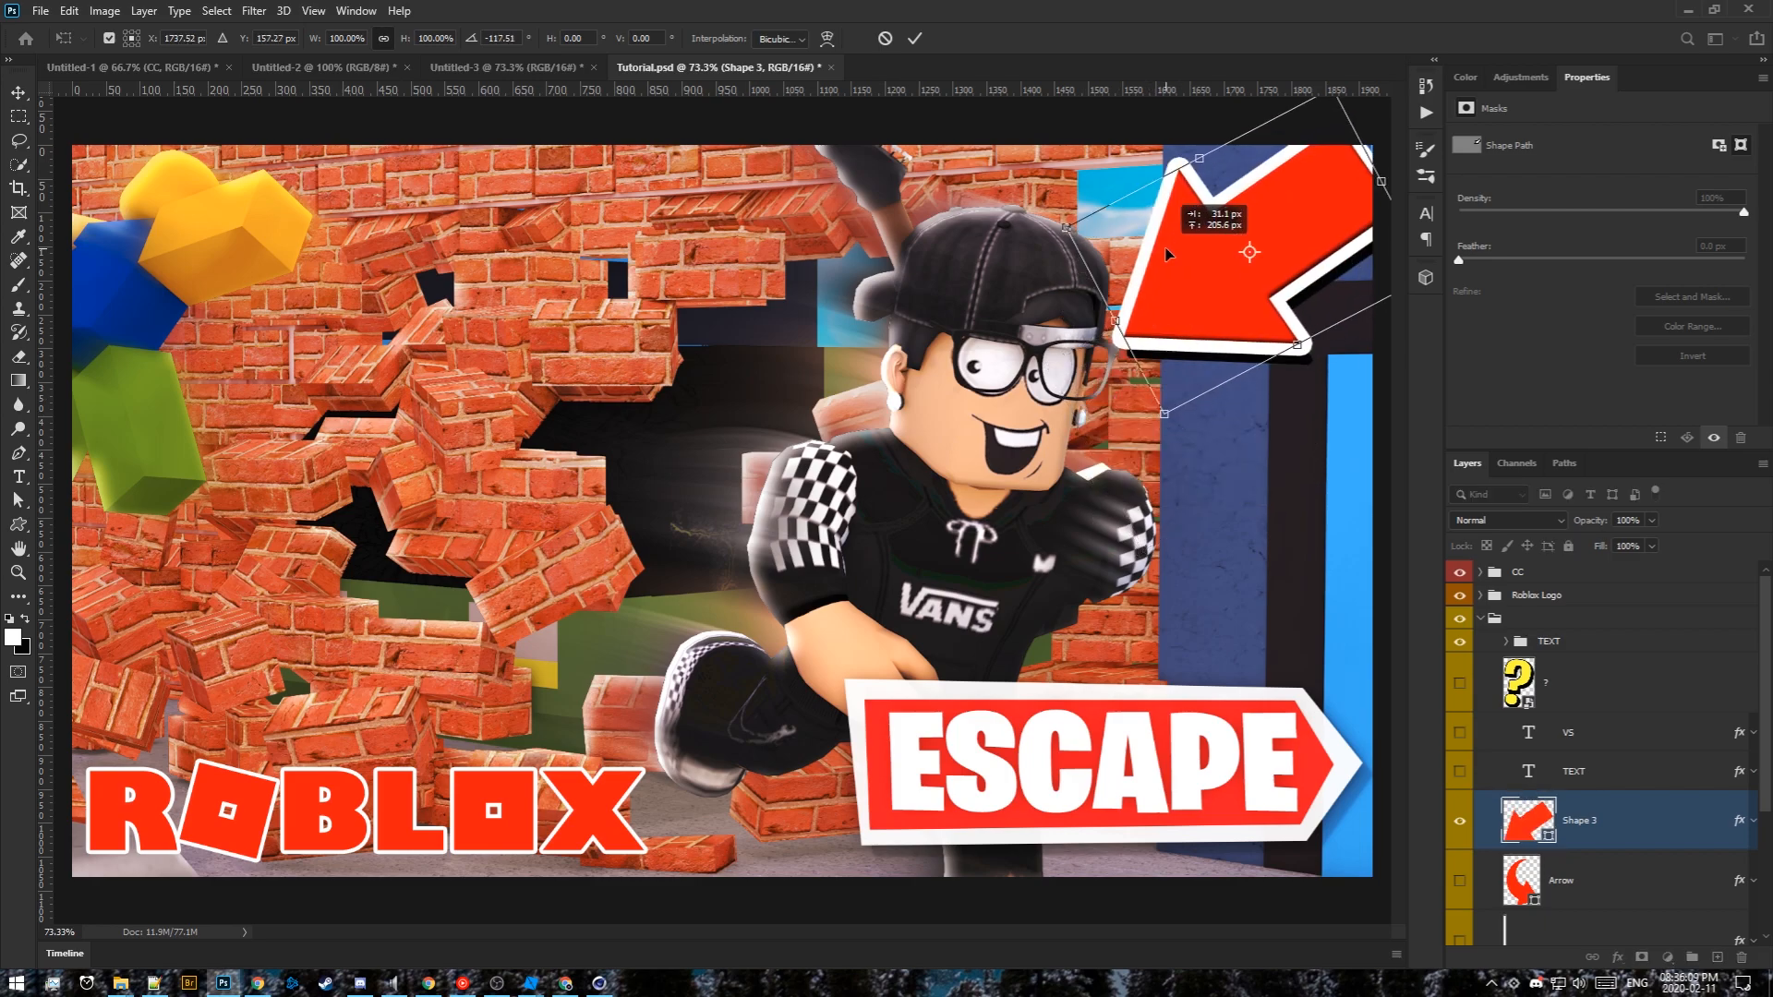
{"action": "key", "text": "Return"}
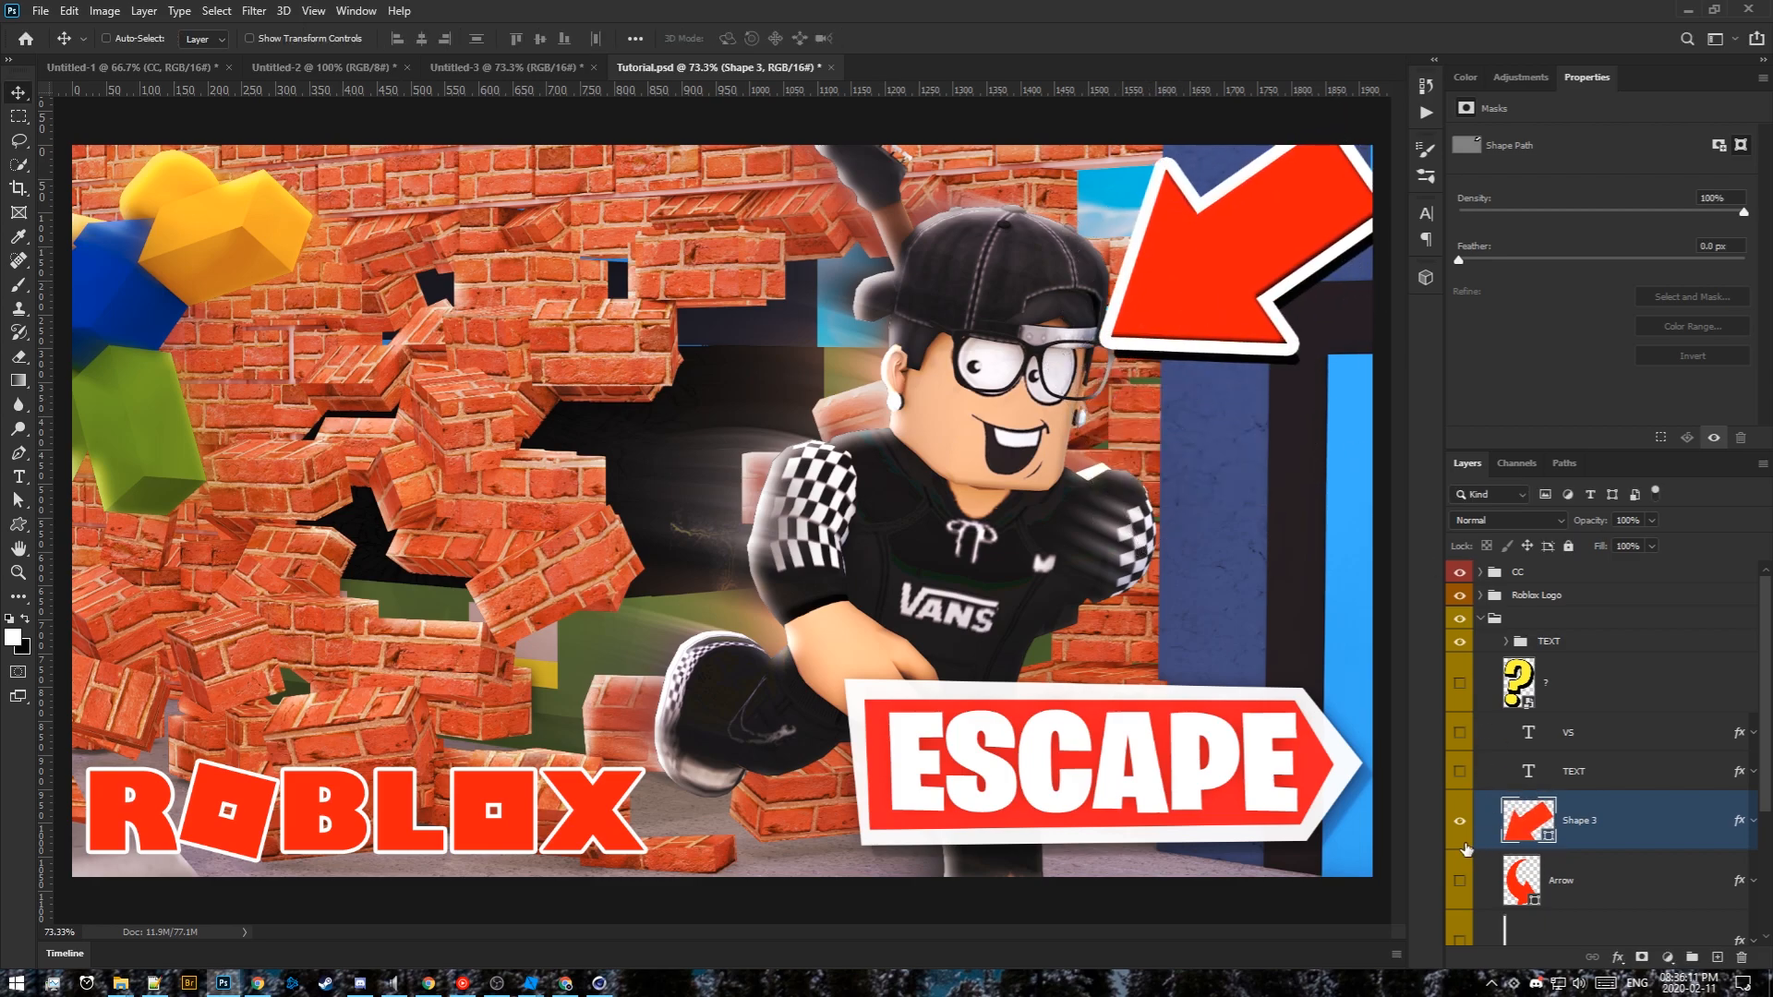
{"action": "left_click", "coordinate": [1459, 820]}
Show the curved Arrow layer, rotate it counterclockwise over the broken wall to point at the character's shoe, and hide it
{"action": "left_click", "coordinate": [1459, 880]}
{"action": "left_click", "coordinate": [1615, 889]}
{"action": "left_click_drag", "start_coordinate": [608, 693], "coordinate": [648, 576]}
{"action": "key", "text": "ctrl+t"}
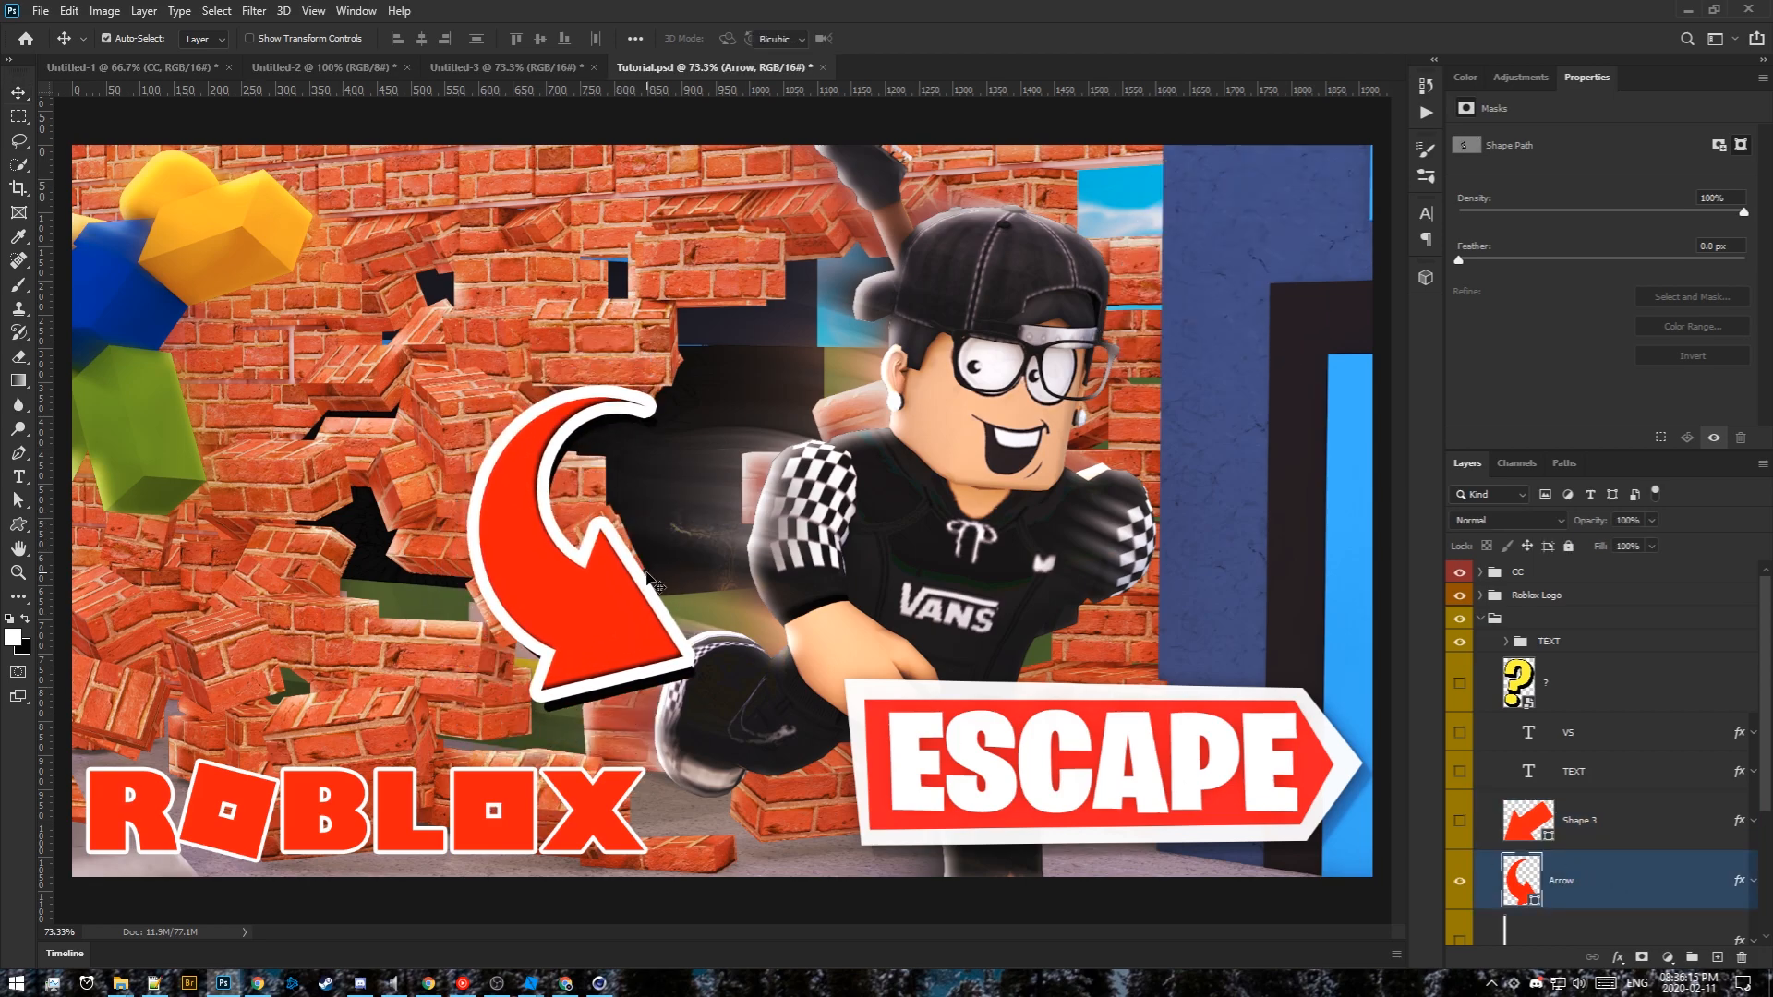
{"action": "left_click_drag", "start_coordinate": [765, 570], "coordinate": [765, 509]}
{"action": "left_click_drag", "start_coordinate": [641, 584], "coordinate": [584, 611]}
{"action": "key", "text": "Return"}
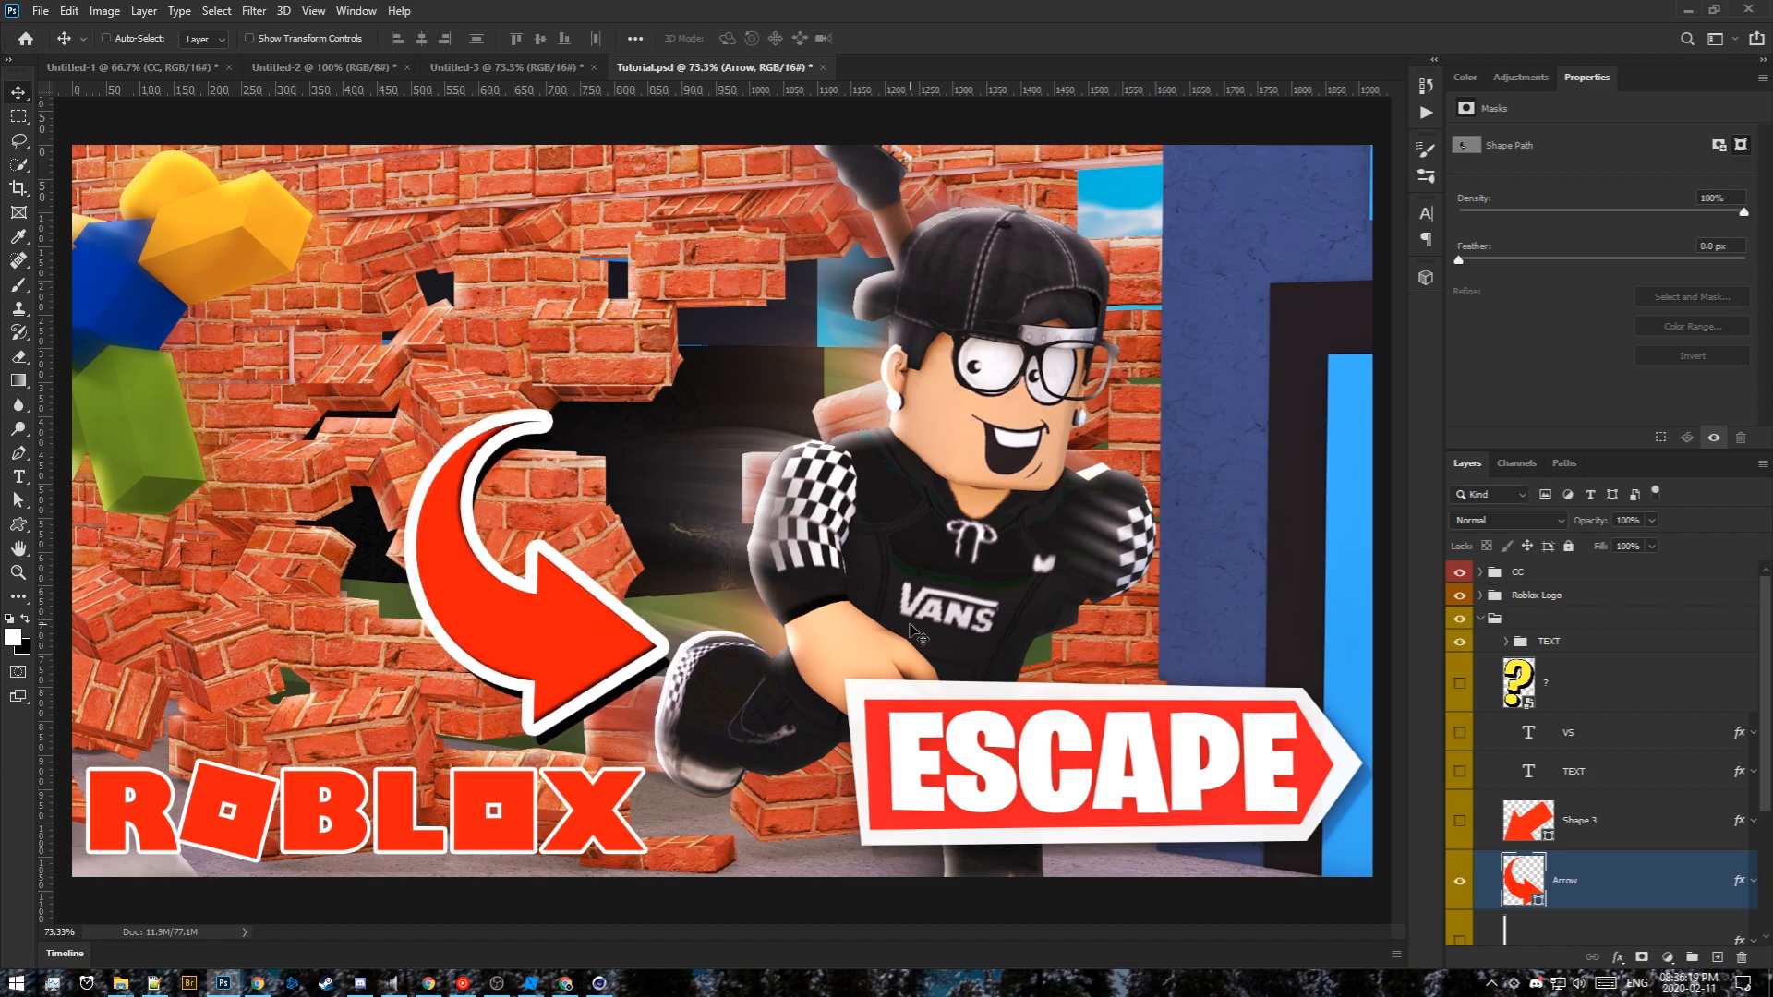
{"action": "left_click", "coordinate": [1460, 877]}
Preview the unnamed vertical bar layer and the Balken tilted layer, hiding each again
{"action": "scroll", "coordinate": [1478, 842], "scroll_direction": "down", "scroll_amount": 2}
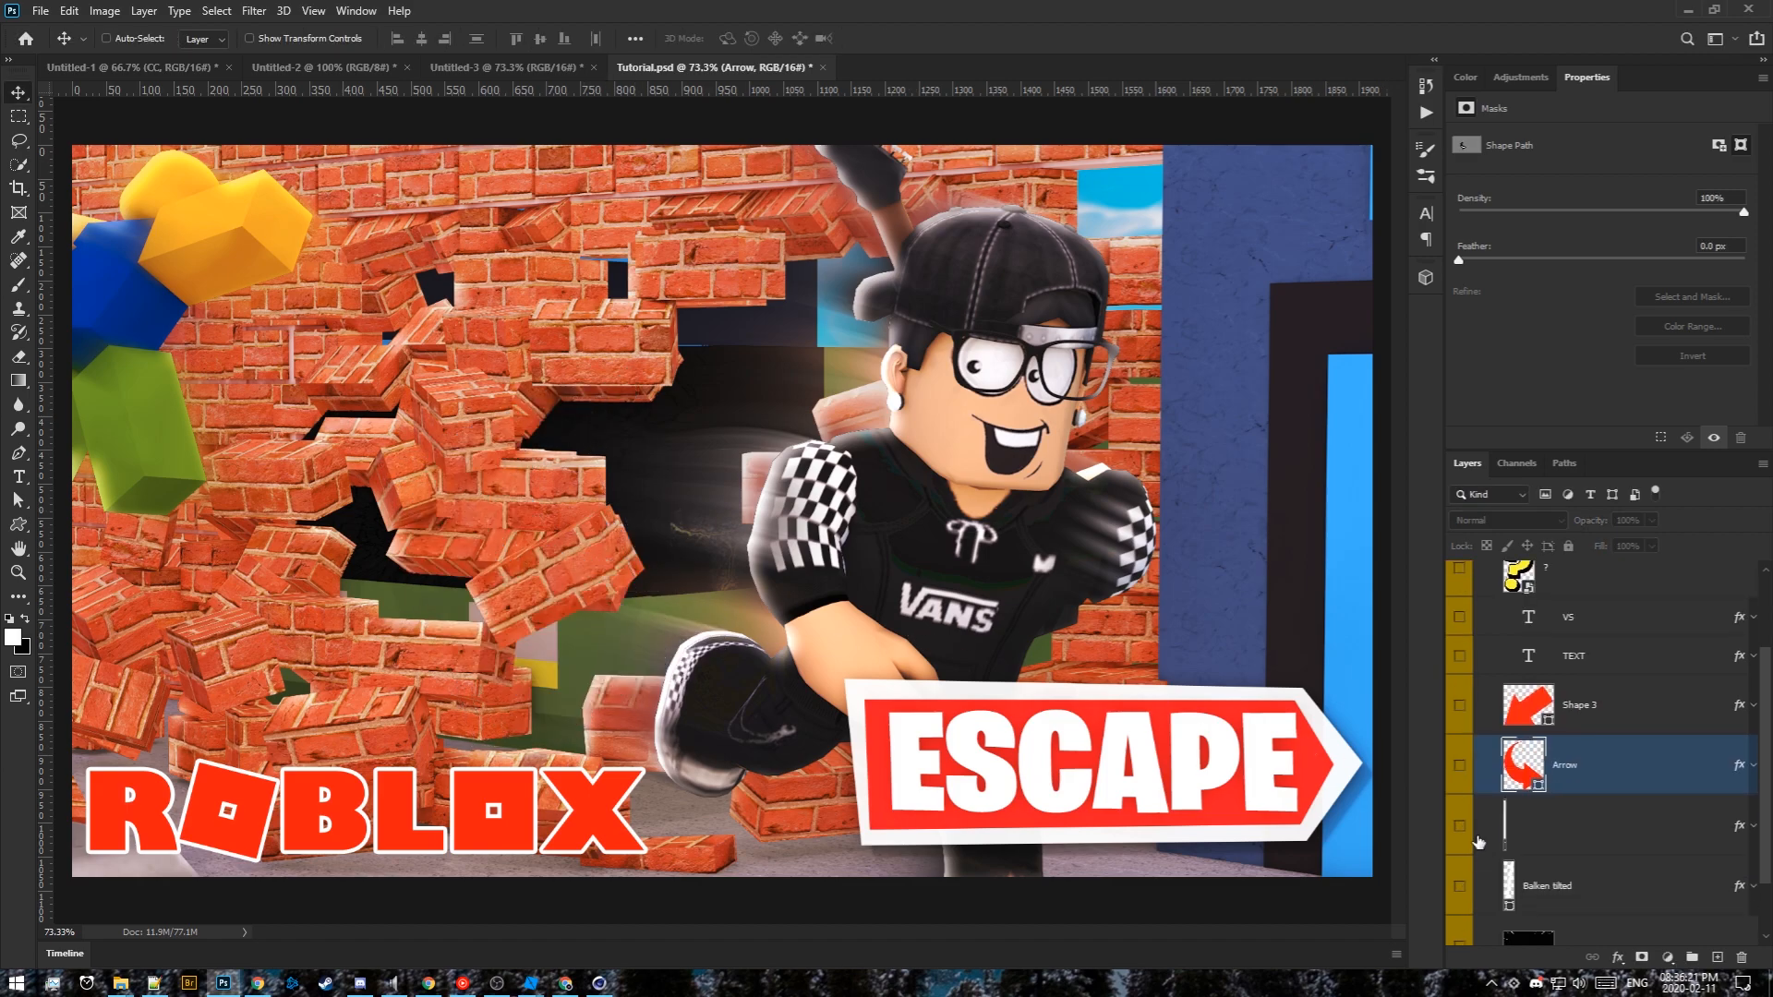
{"action": "left_click", "coordinate": [1460, 828]}
{"action": "left_click", "coordinate": [1463, 833]}
{"action": "scroll", "coordinate": [1474, 835], "scroll_direction": "down", "scroll_amount": 2}
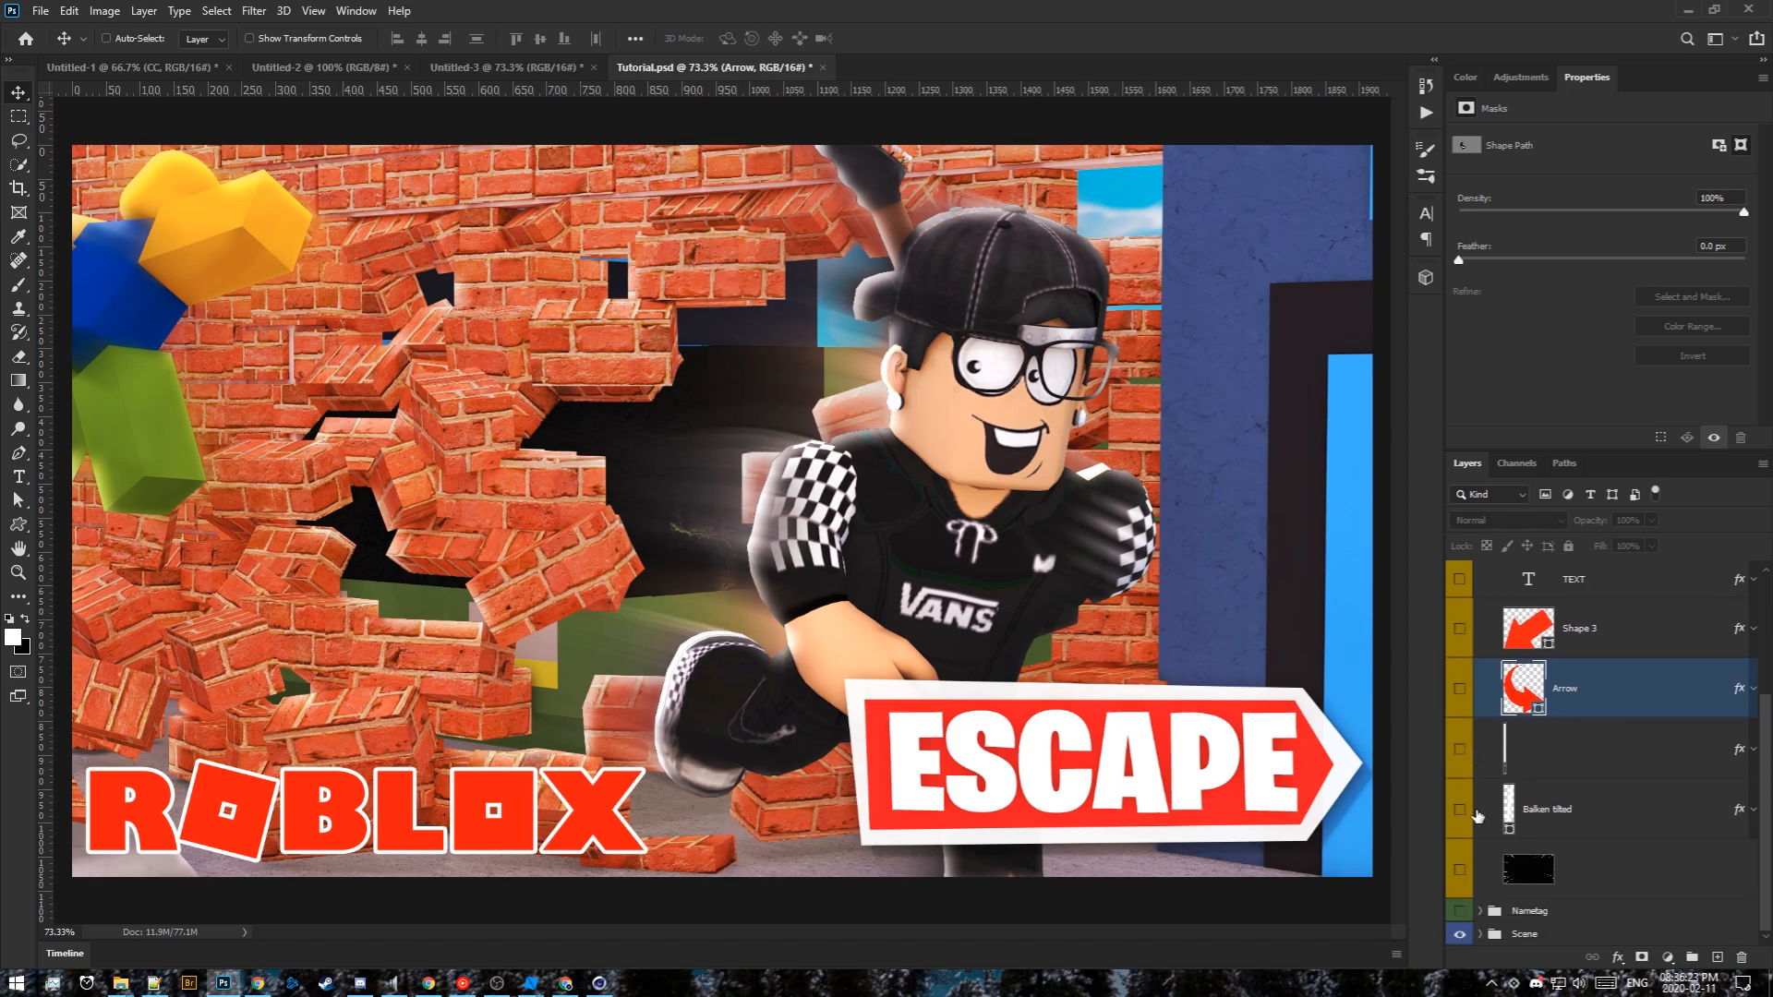
{"action": "left_click", "coordinate": [1460, 811]}
{"action": "left_click", "coordinate": [1461, 811]}
Show the white speed lines layer at the bottom of the yellow folder and hide the TEXT banner group
{"action": "left_click", "coordinate": [1460, 870]}
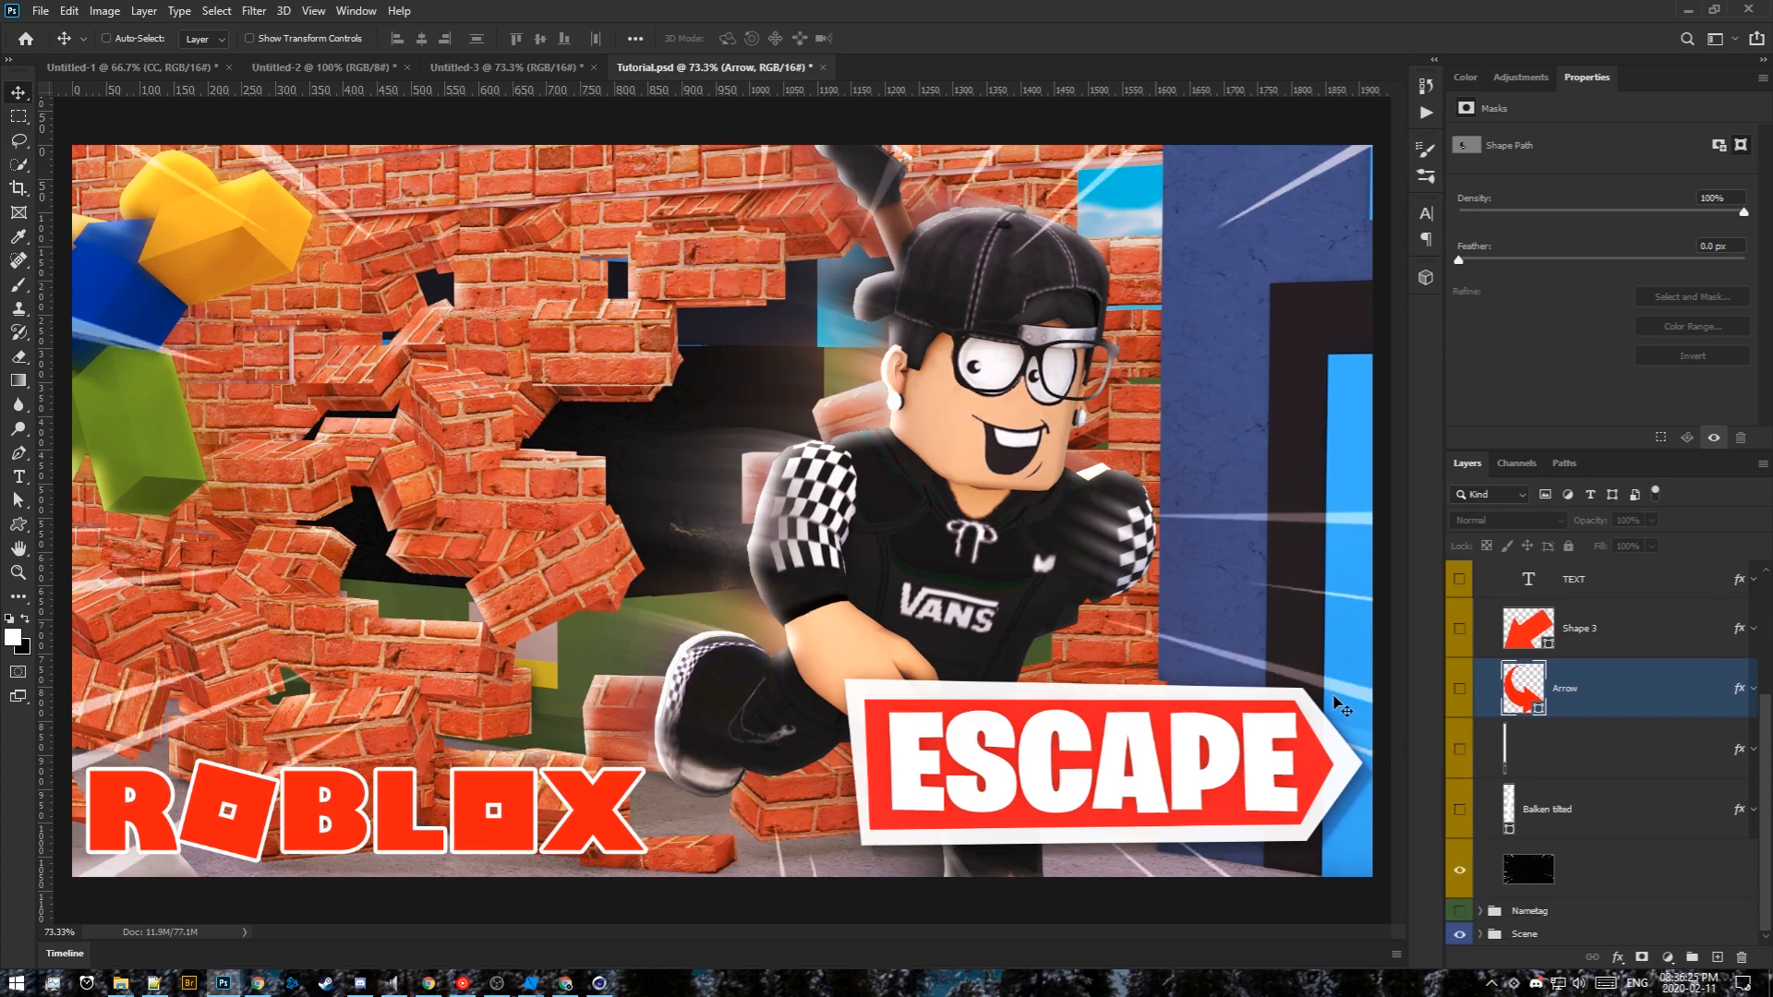
{"action": "left_click", "coordinate": [1625, 855]}
{"action": "left_click", "coordinate": [1399, 576]}
{"action": "scroll", "coordinate": [1478, 675], "scroll_direction": "up", "scroll_amount": 3}
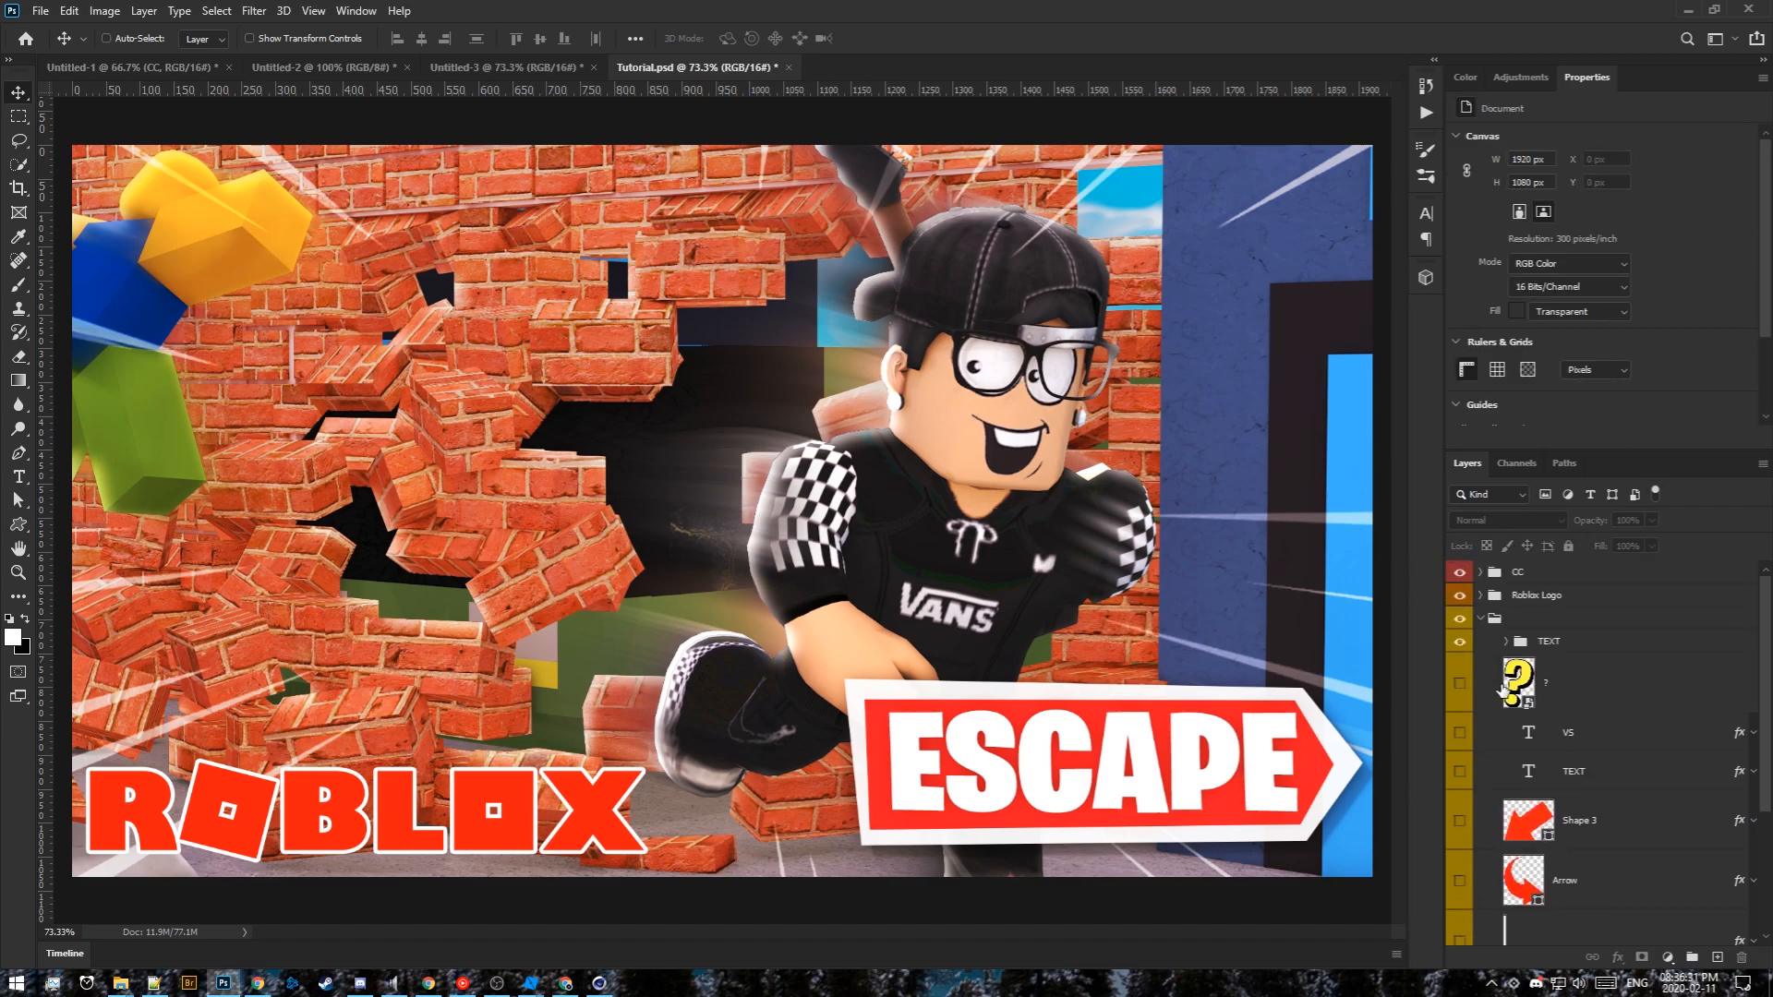
{"action": "left_click", "coordinate": [1459, 643]}
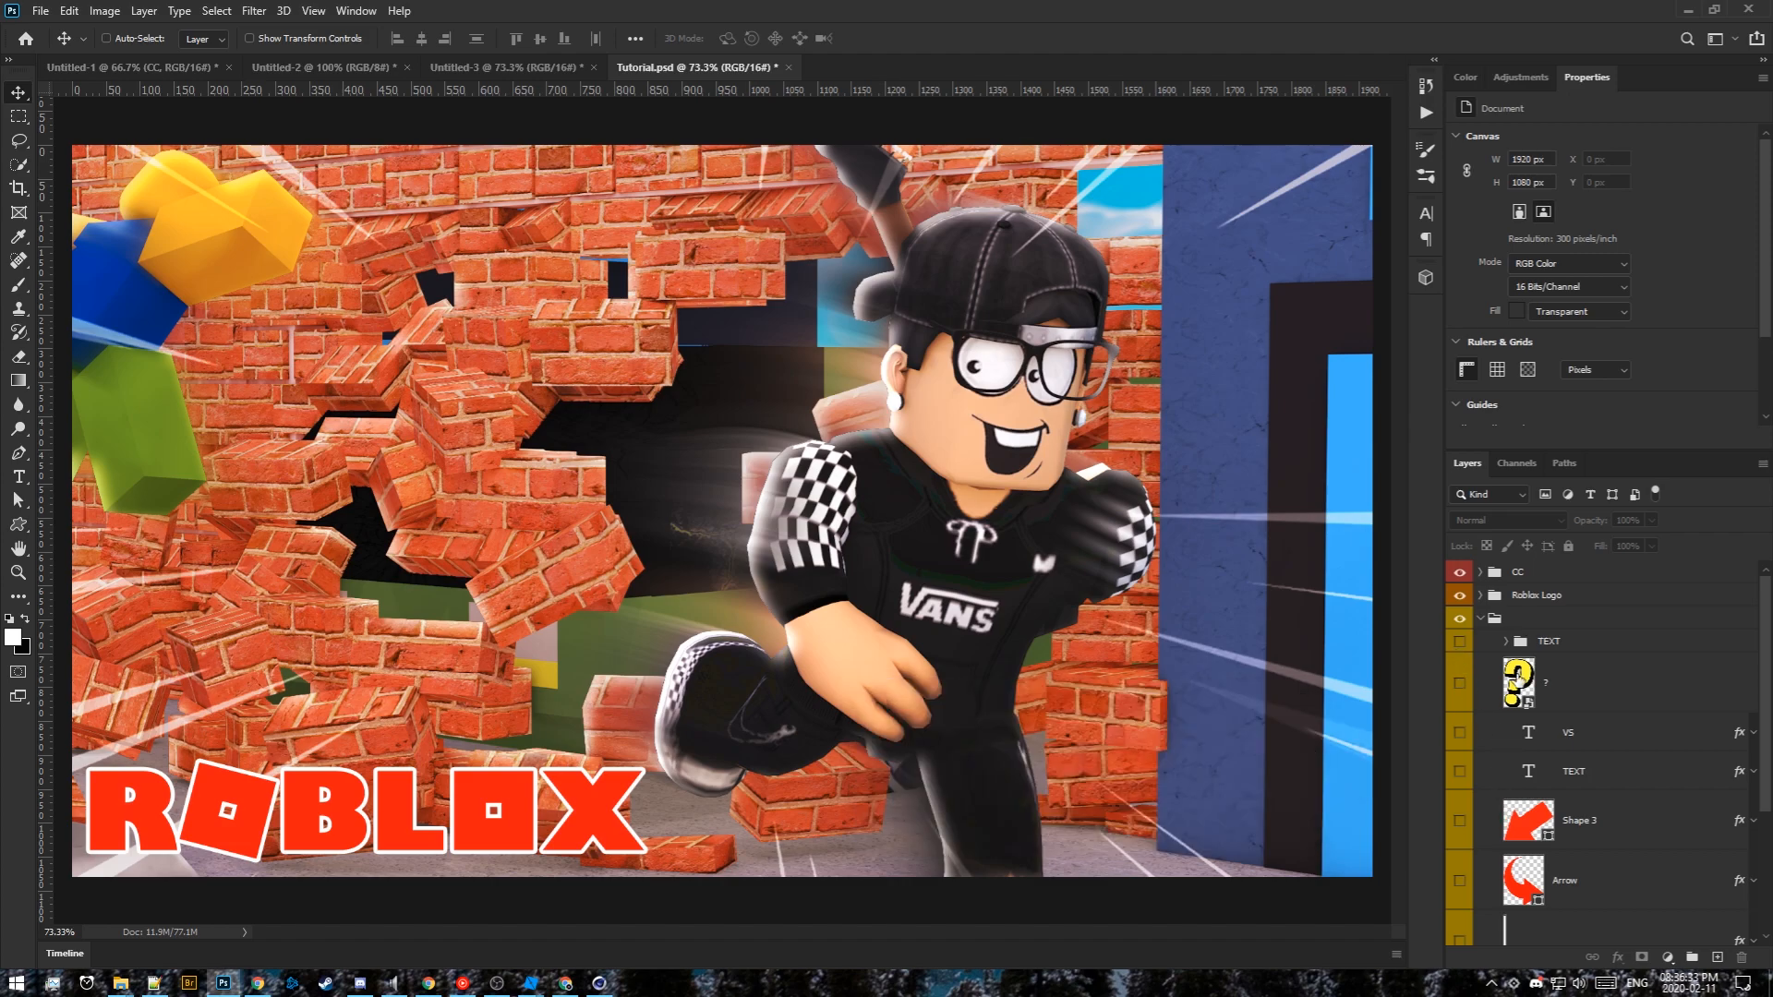
Show the curved Arrow layer again and collapse the yellow folder
{"action": "left_click", "coordinate": [1477, 776]}
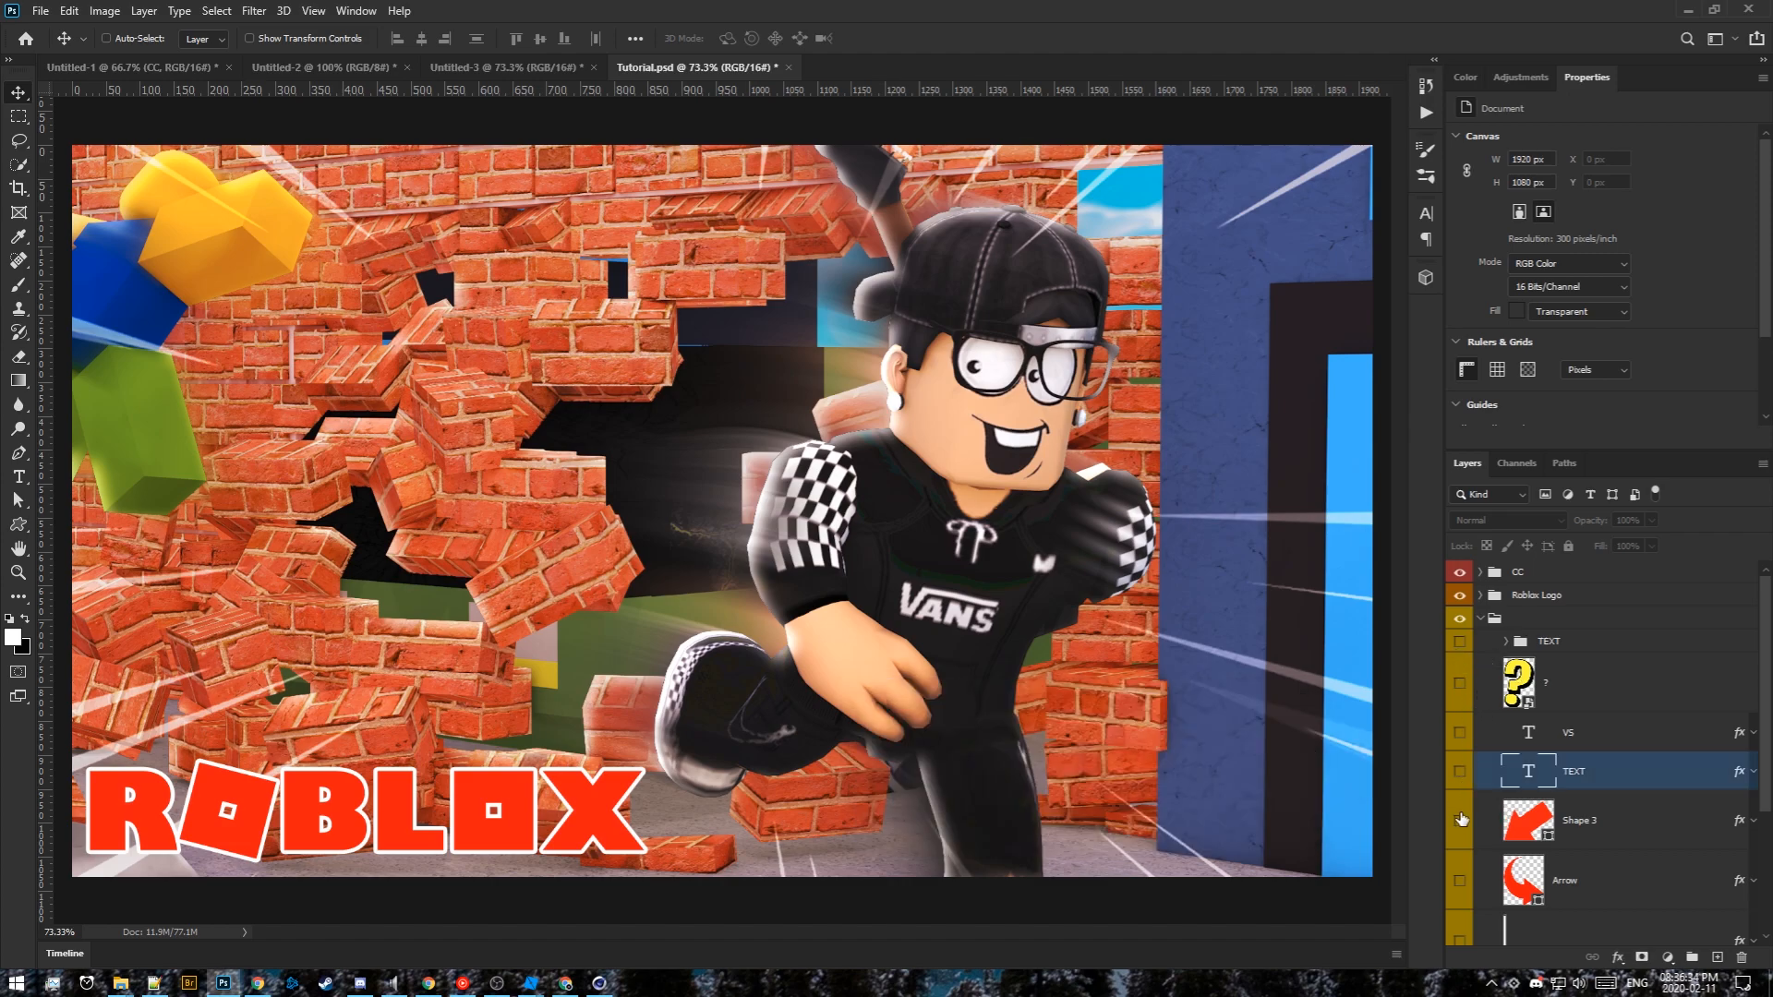
{"action": "left_click", "coordinate": [1460, 880]}
{"action": "left_click", "coordinate": [554, 688], "text": "ctrl"}
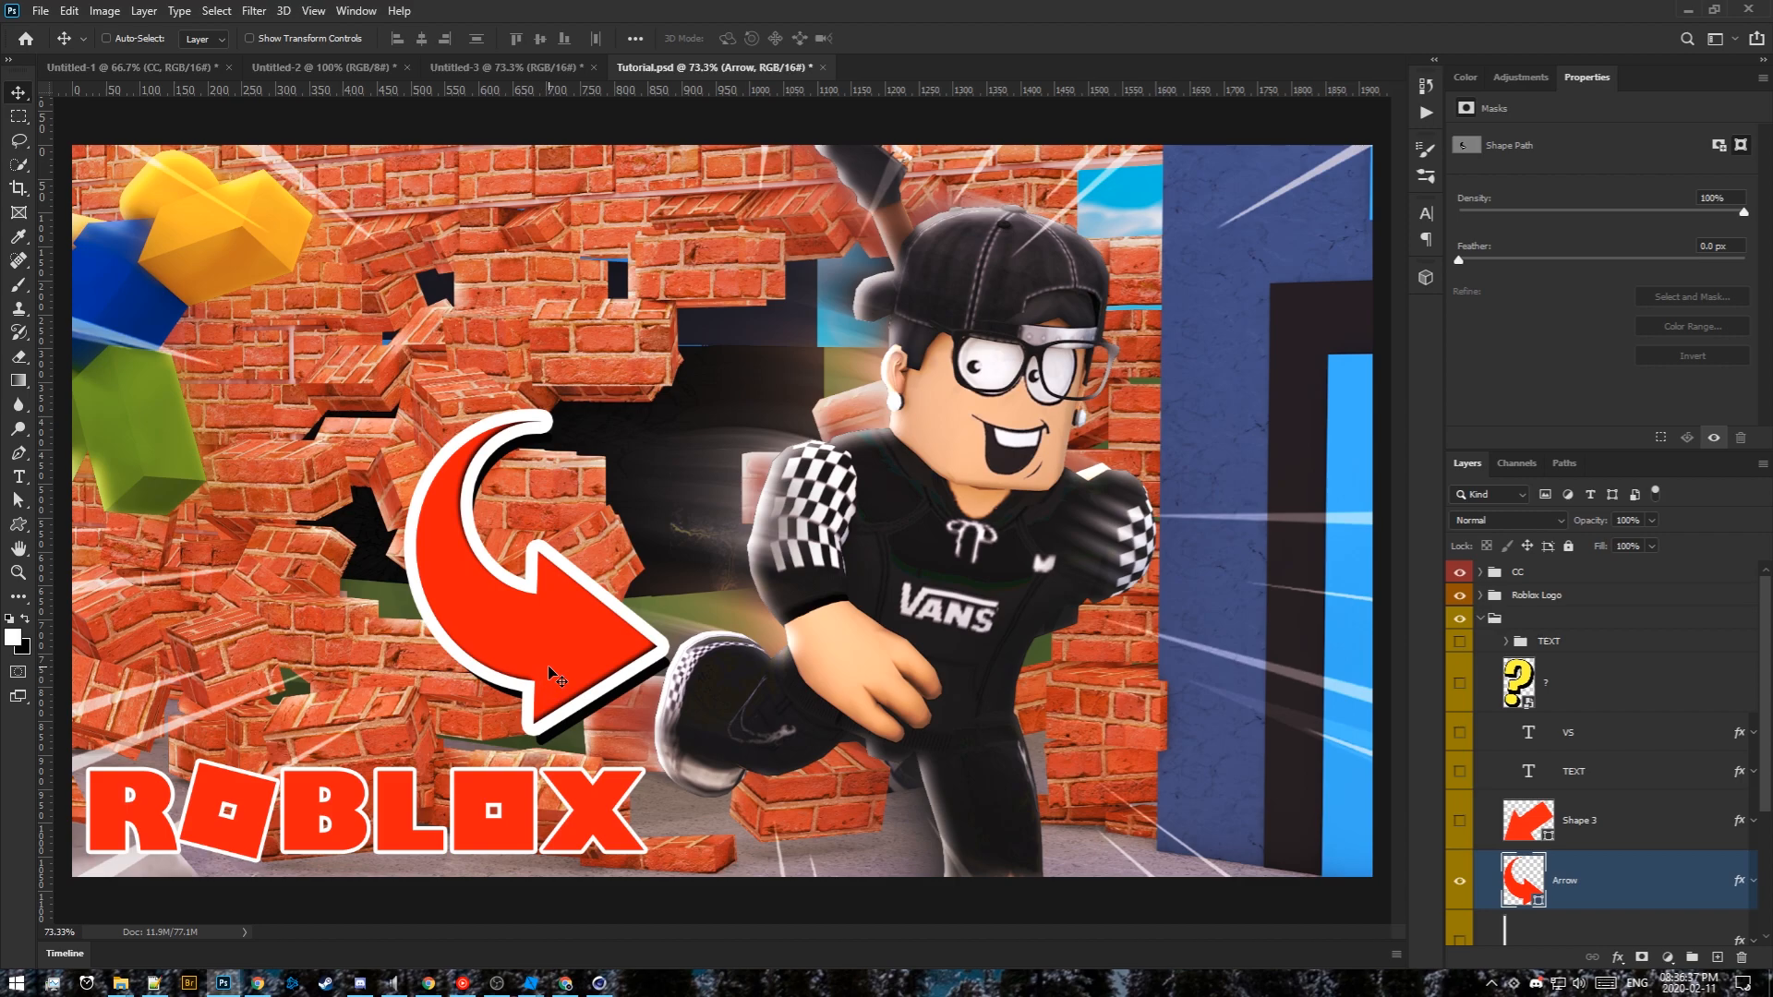
{"action": "left_click", "coordinate": [1481, 619]}
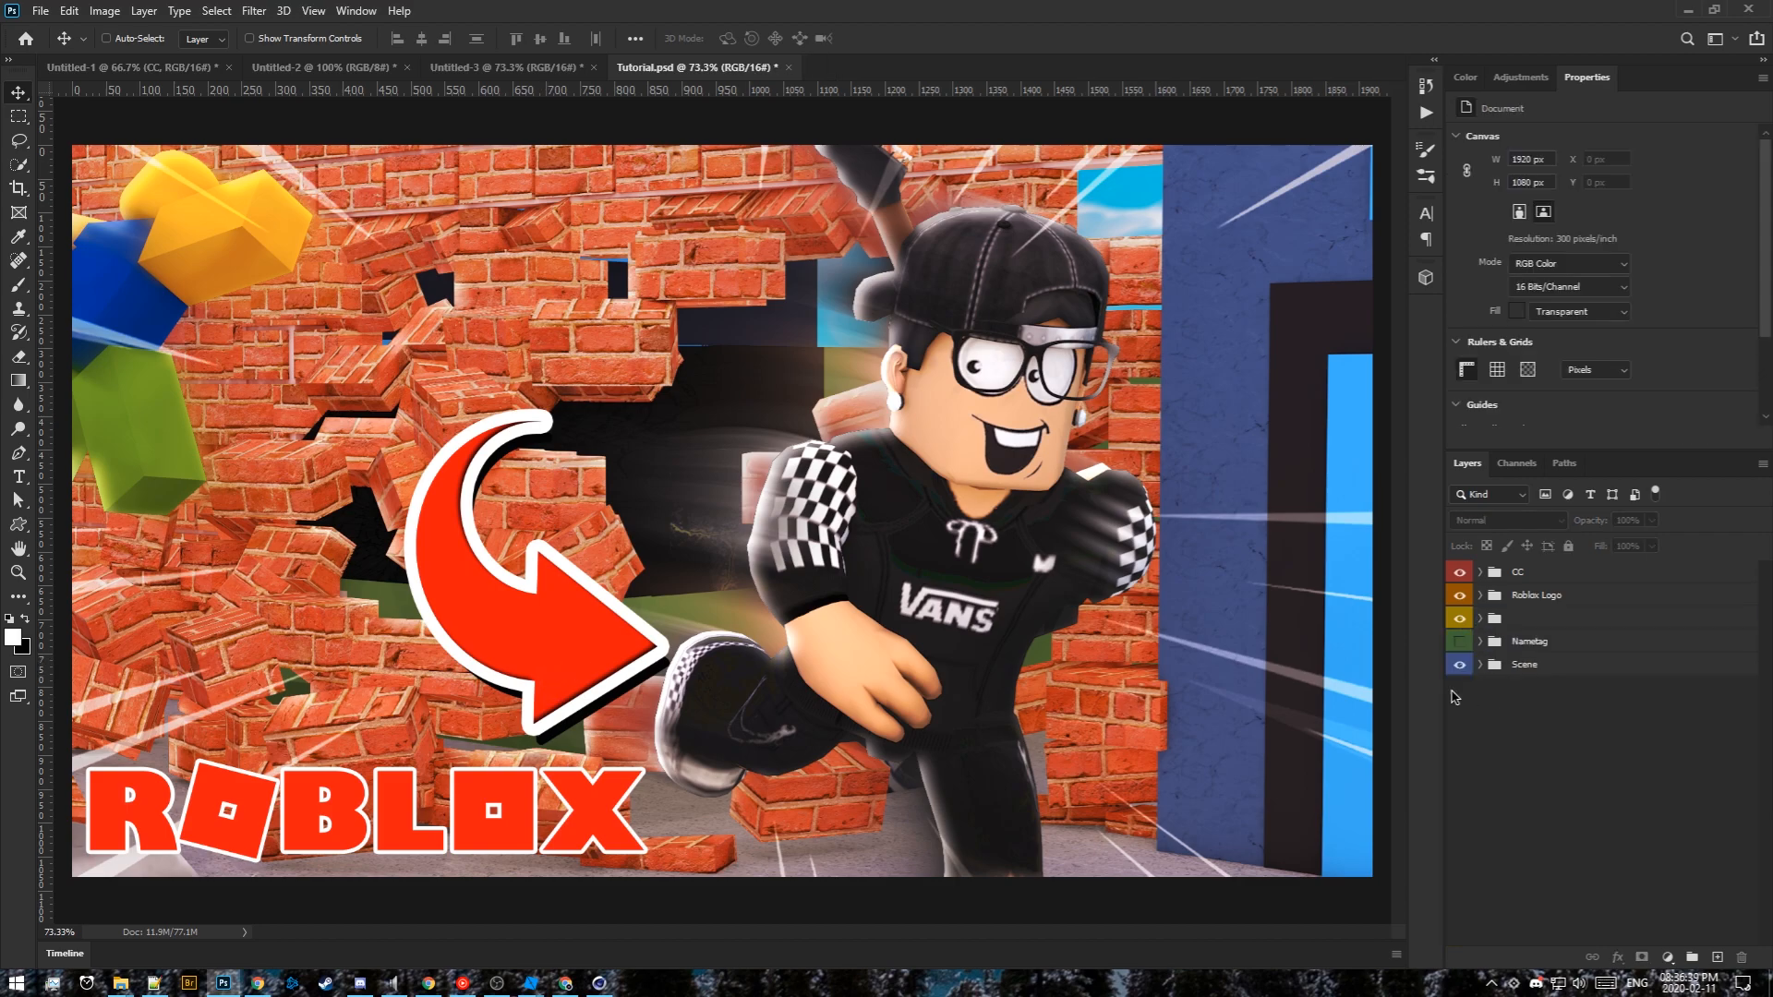
{"action": "scroll", "coordinate": [724, 686], "scroll_direction": "down", "scroll_amount": 3, "text": "alt"}
{"action": "scroll", "coordinate": [724, 686], "scroll_direction": "down", "scroll_amount": 5, "text": "alt"}
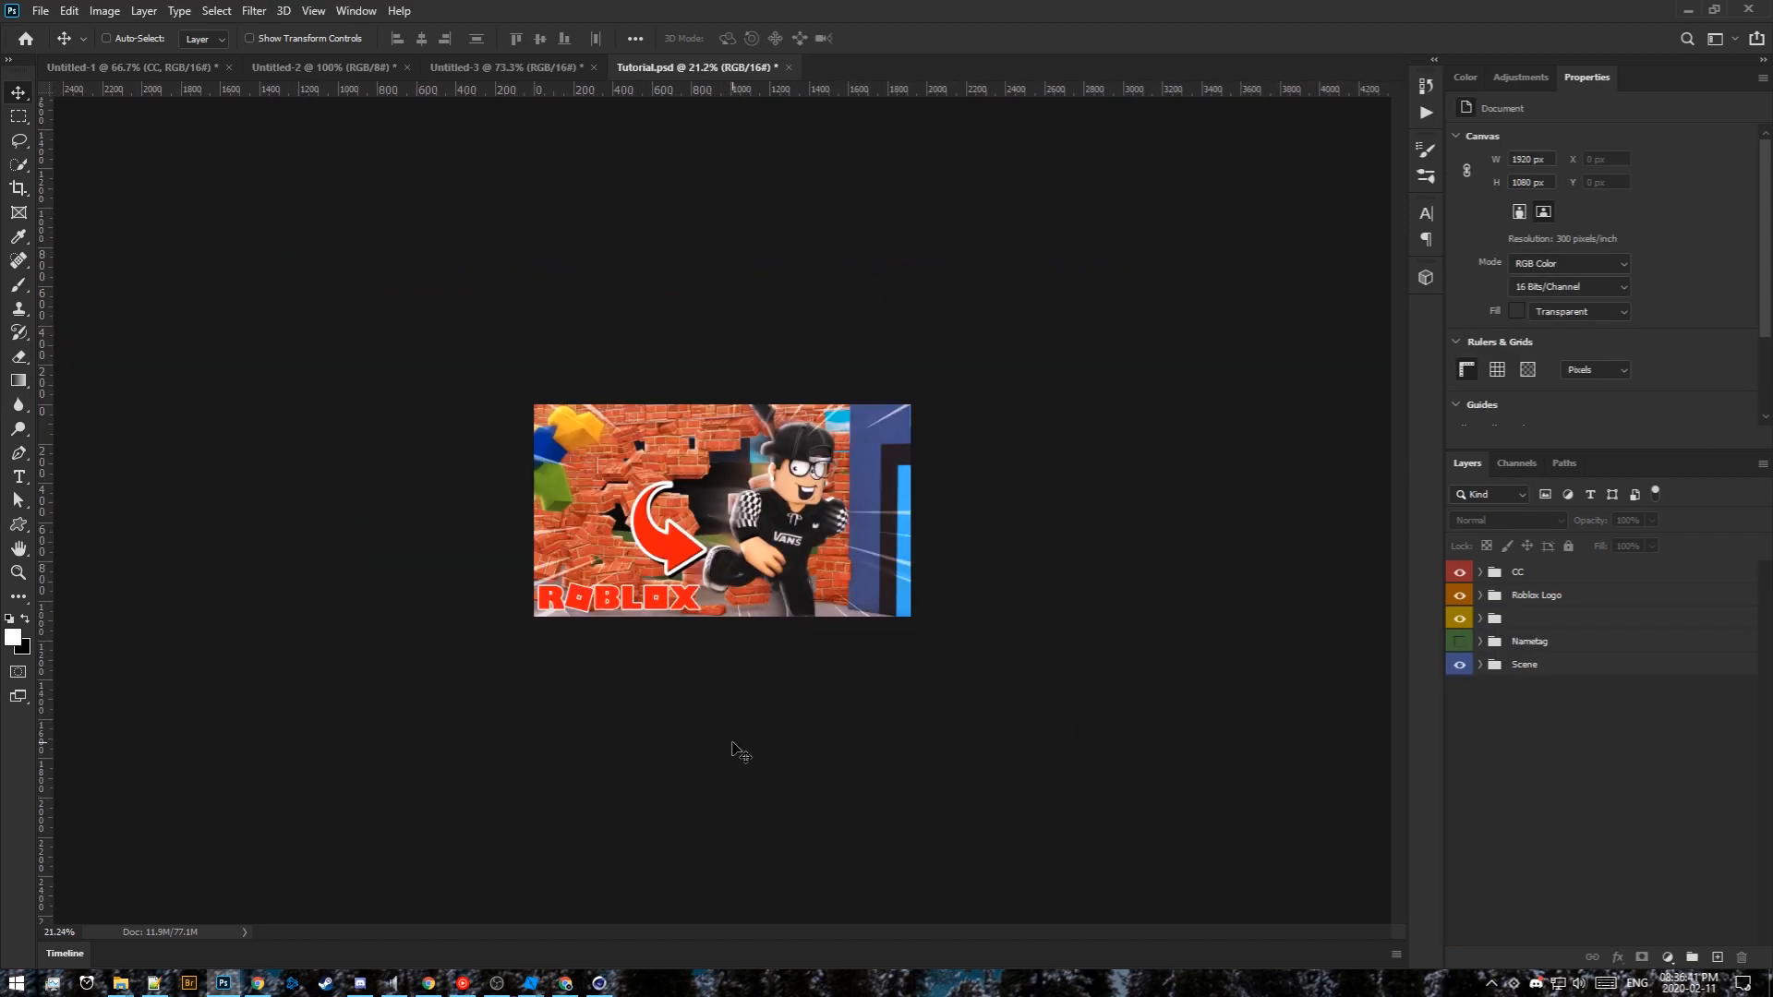
Expand the yellow folder, hide its curved Arrow layer, and save the document
{"action": "key", "text": "ctrl+0"}
{"action": "left_click", "coordinate": [1481, 619]}
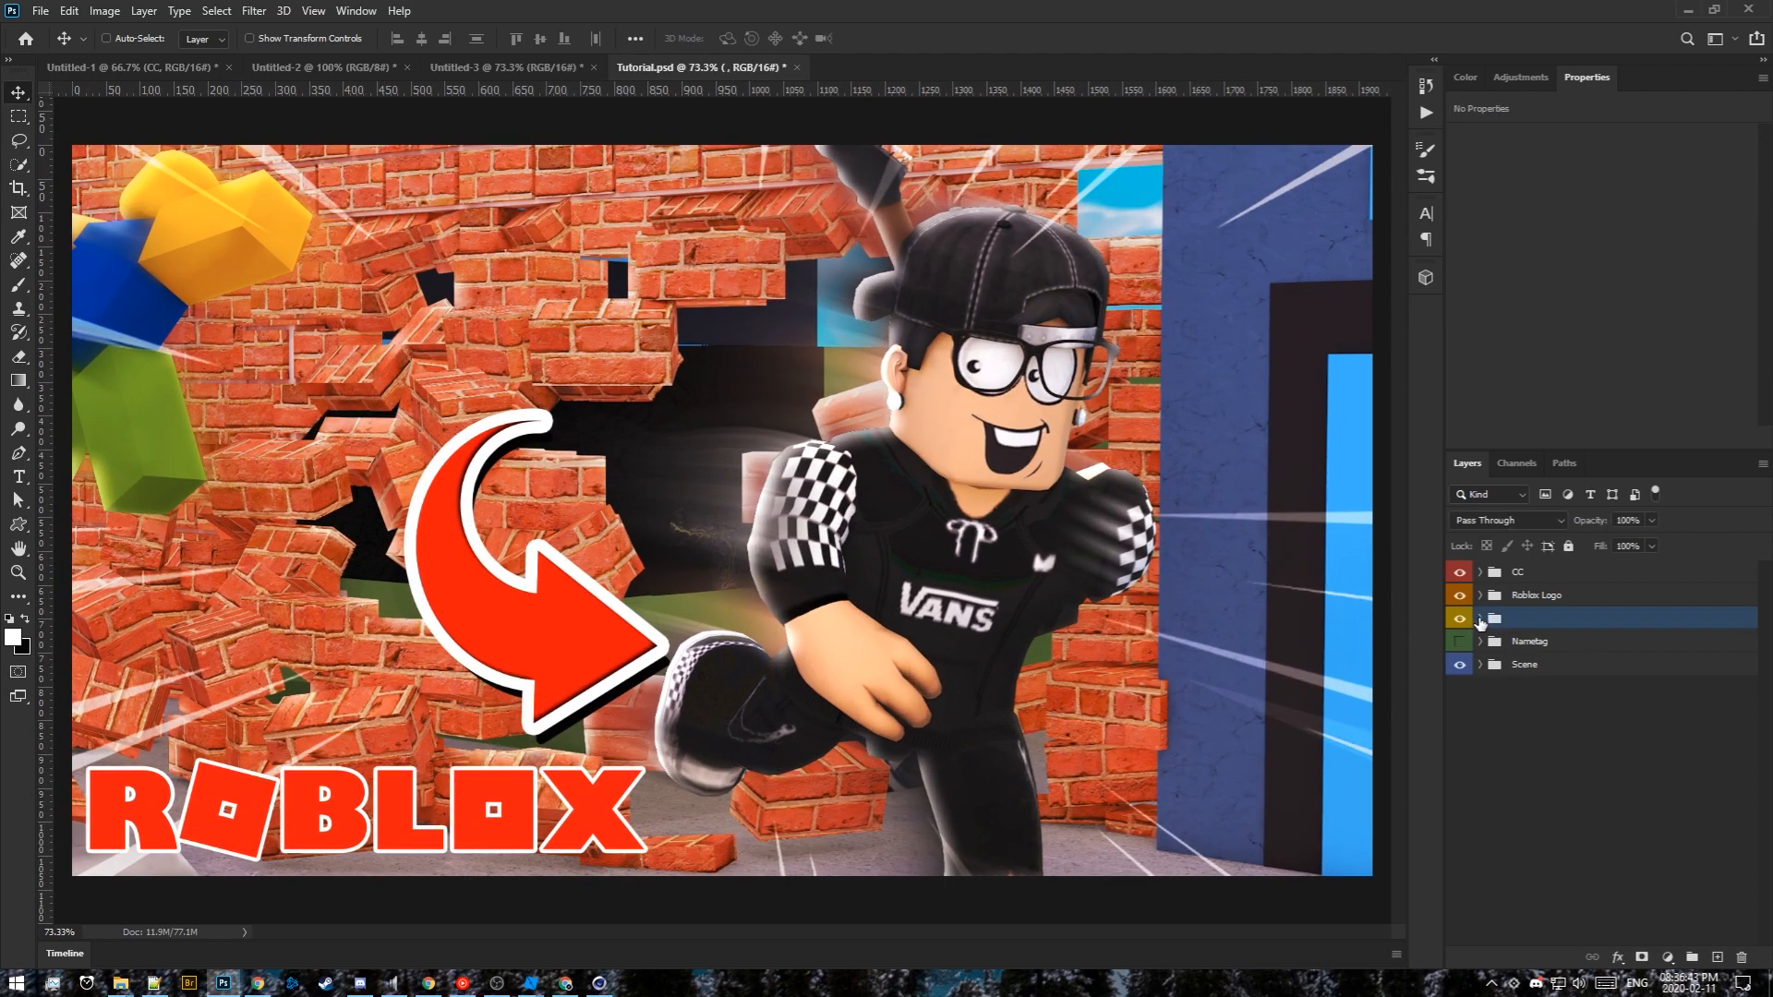
{"action": "left_click", "coordinate": [1462, 876]}
{"action": "key", "text": "ctrl+minus"}
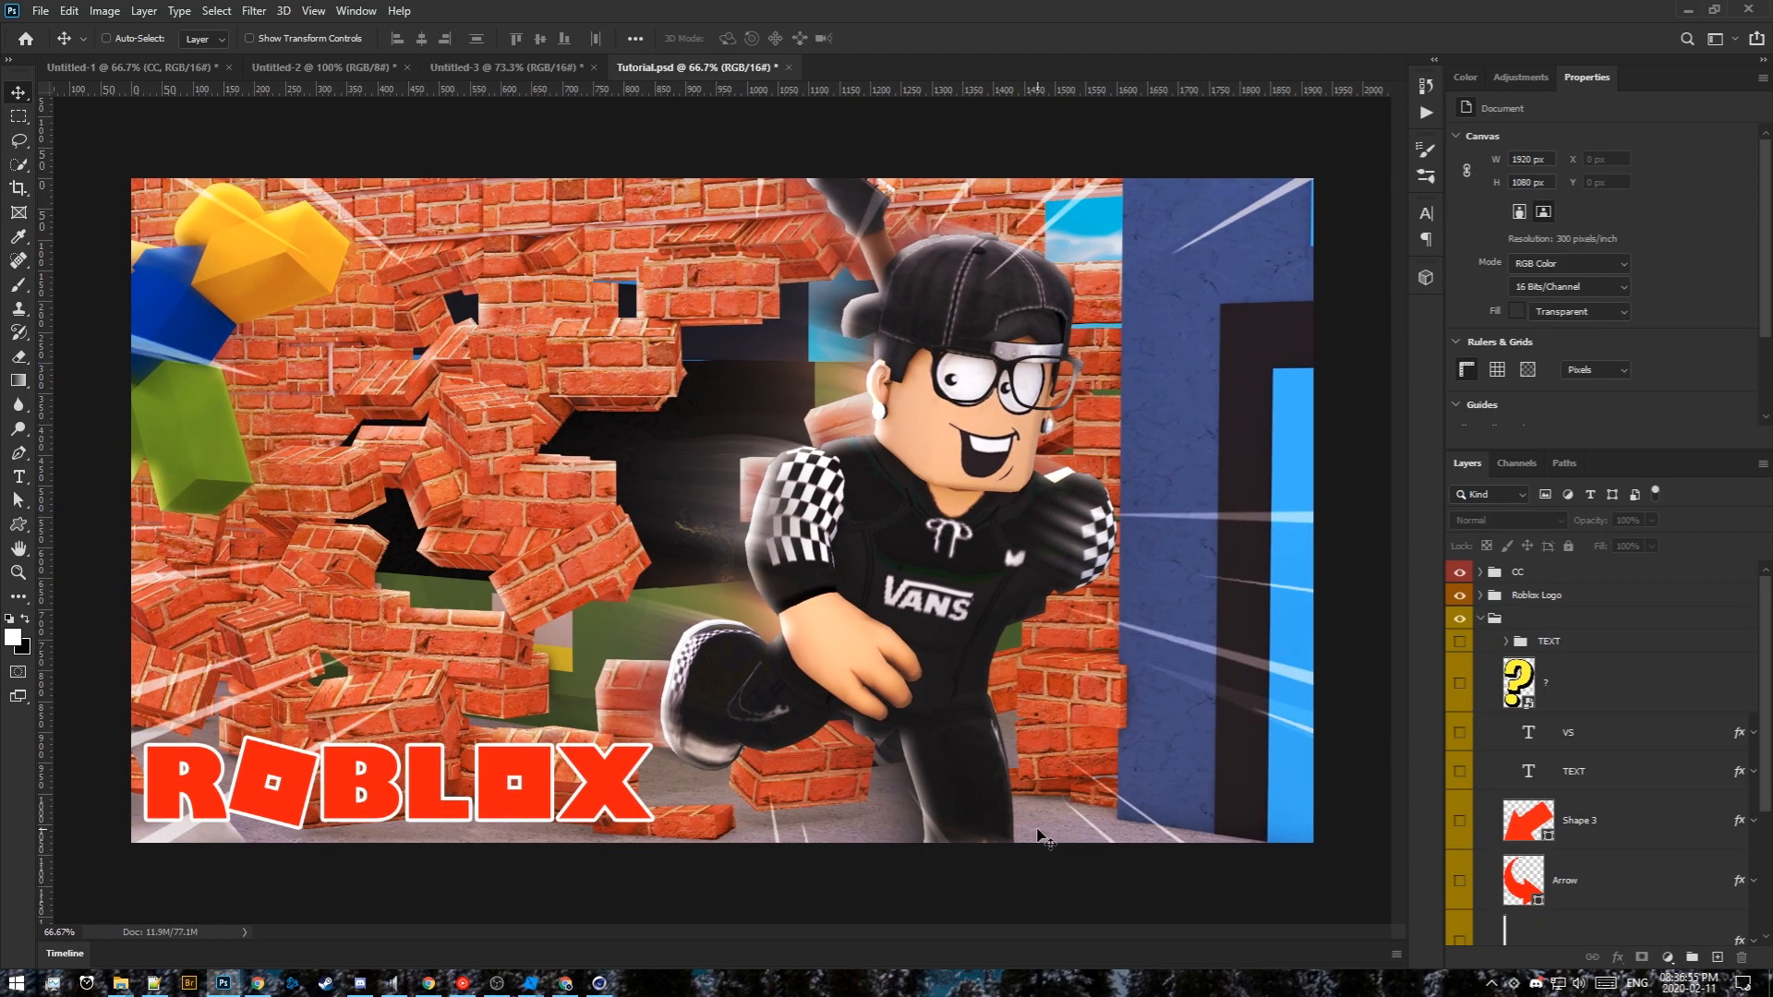
{"action": "key", "text": "ctrl+s"}
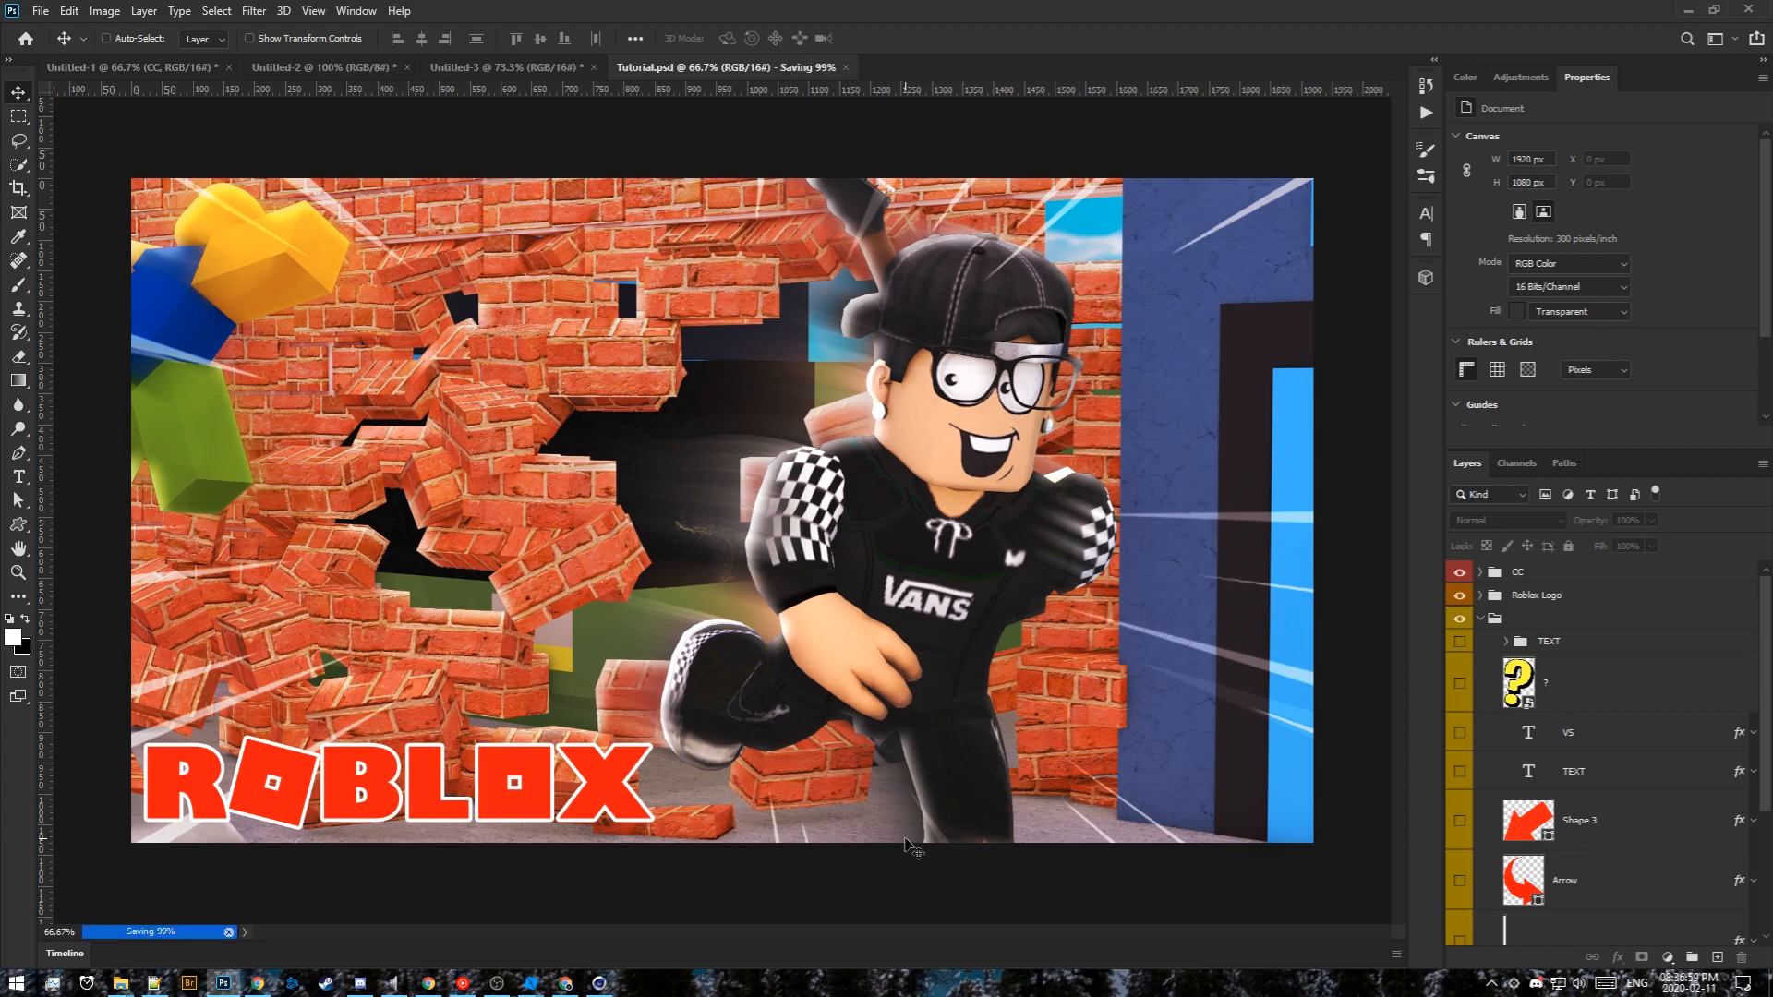
Export the thumbnail as a JPG at 100% quality and 1920 x 1080 px, saved as Tutorial.jpg in Tutorial Folder
{"action": "left_click", "coordinate": [40, 13]}
{"action": "mouse_move", "coordinate": [66, 282]}
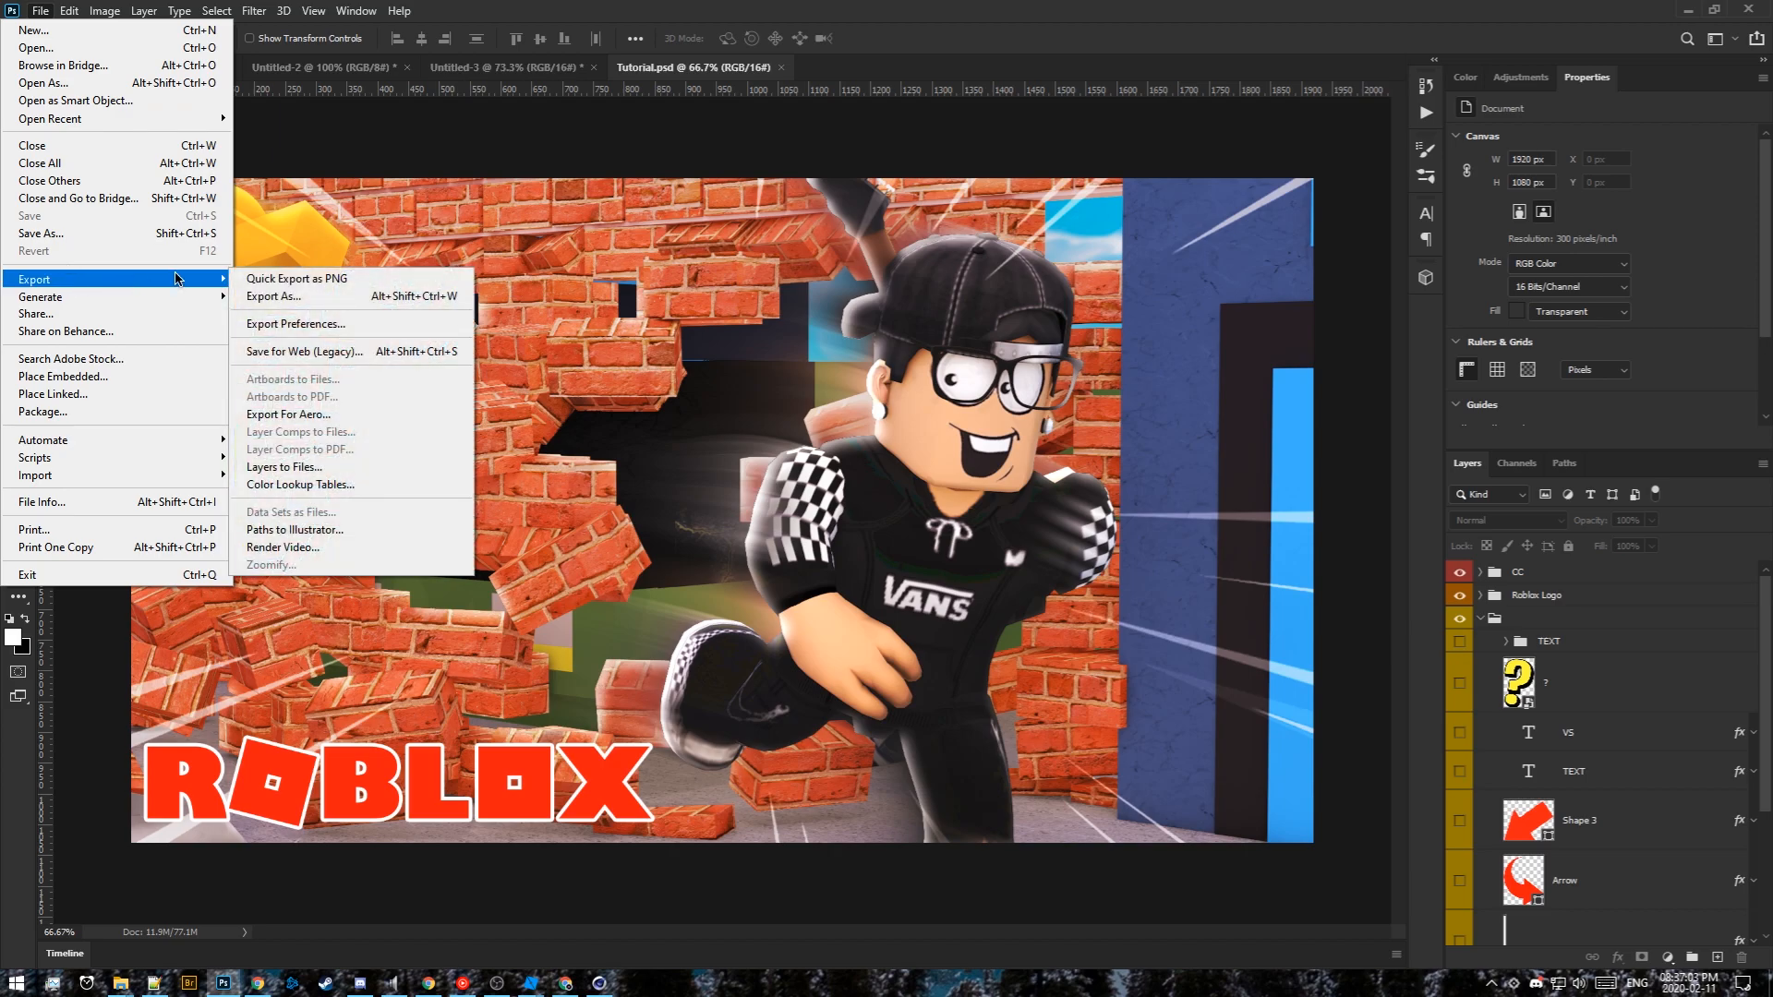
{"action": "left_click", "coordinate": [284, 296]}
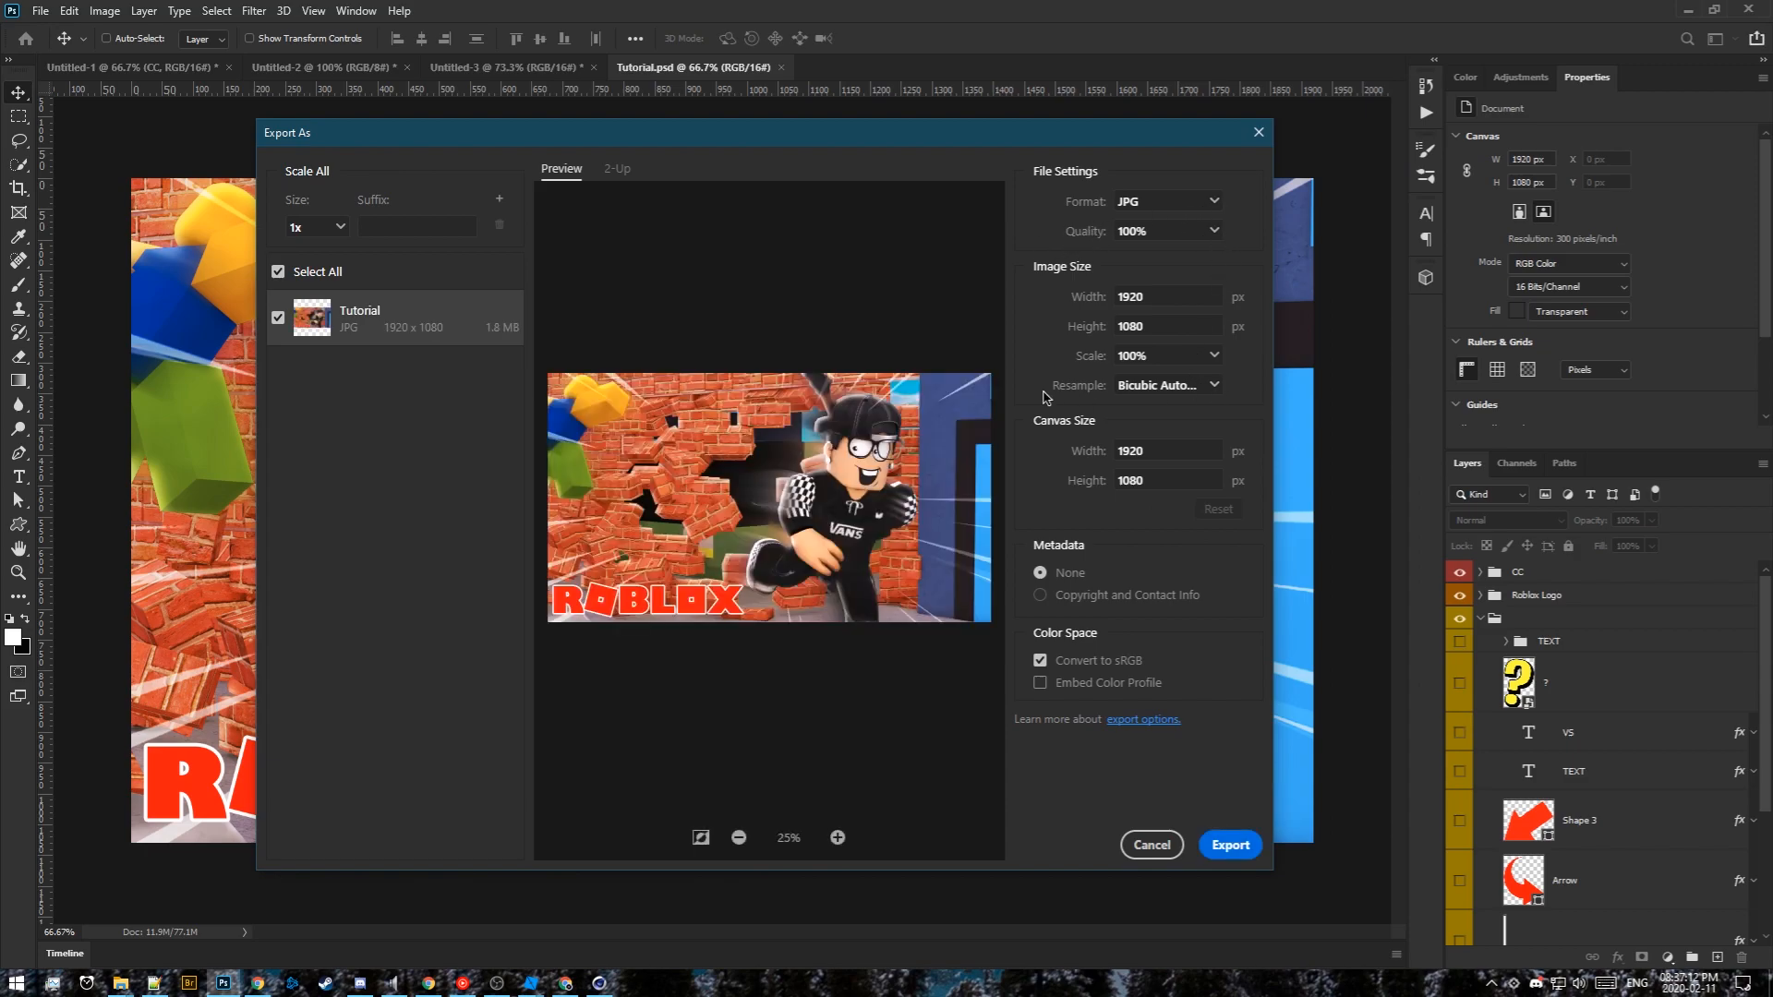
{"action": "left_click", "coordinate": [1232, 846]}
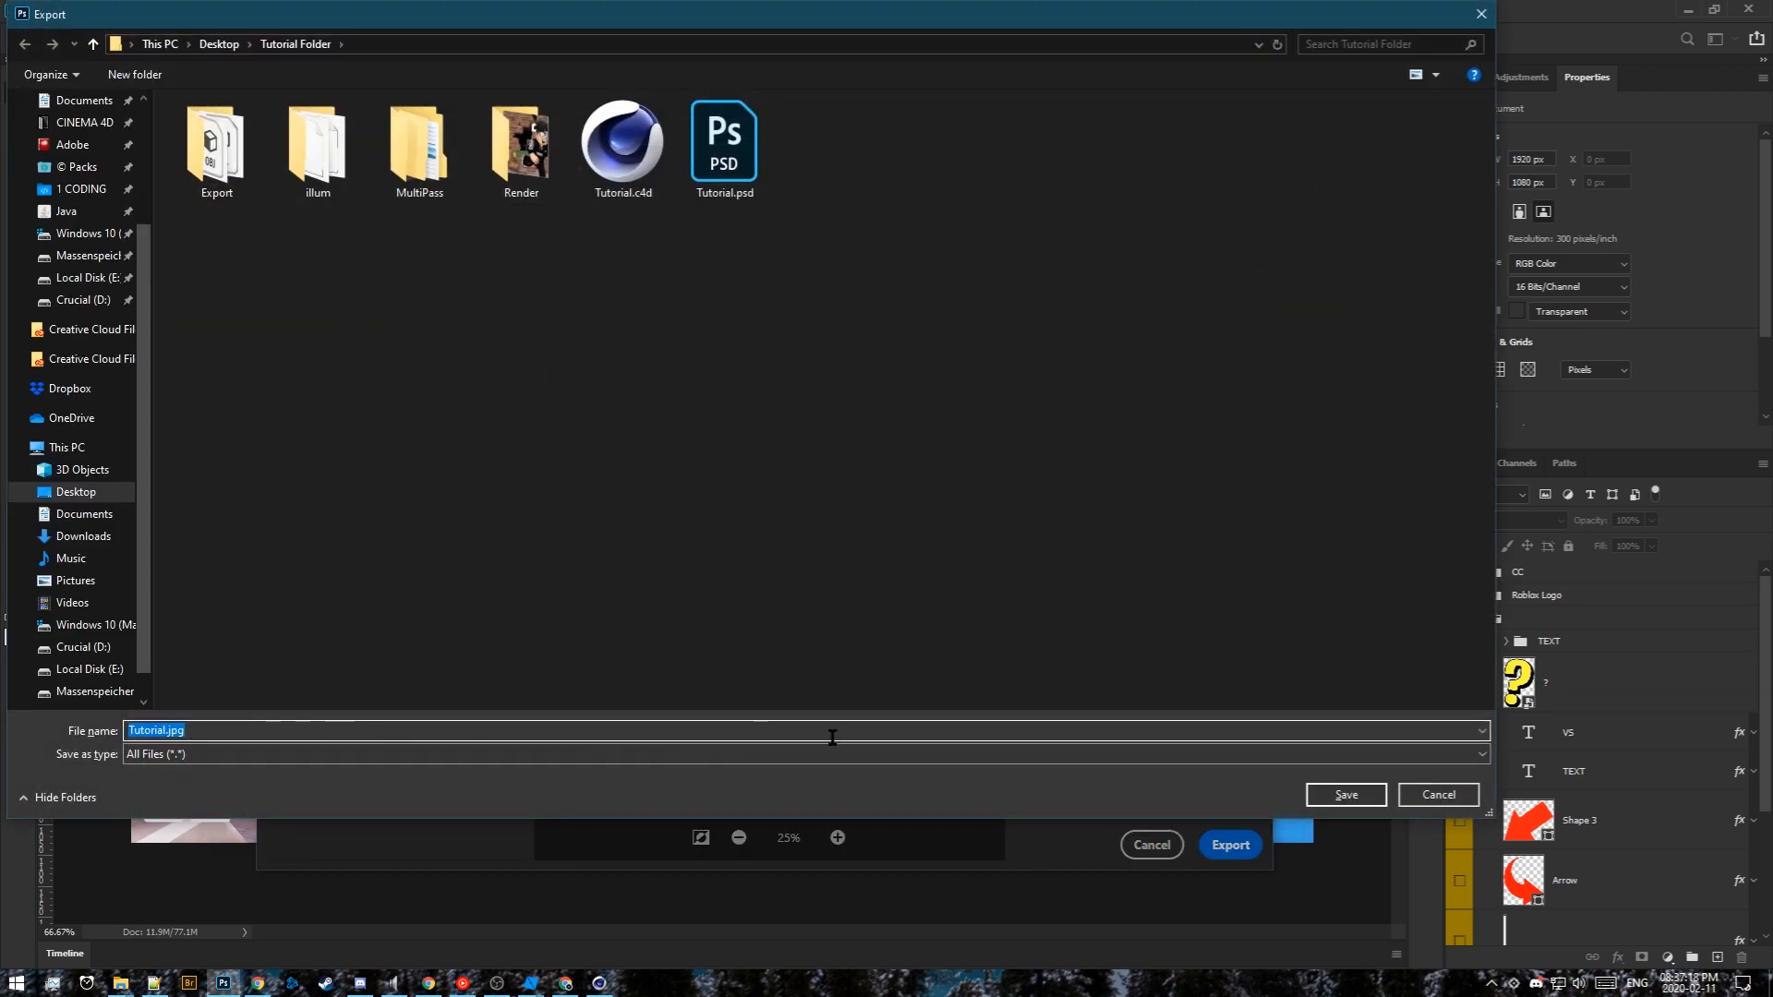
{"action": "left_click", "coordinate": [1344, 795]}
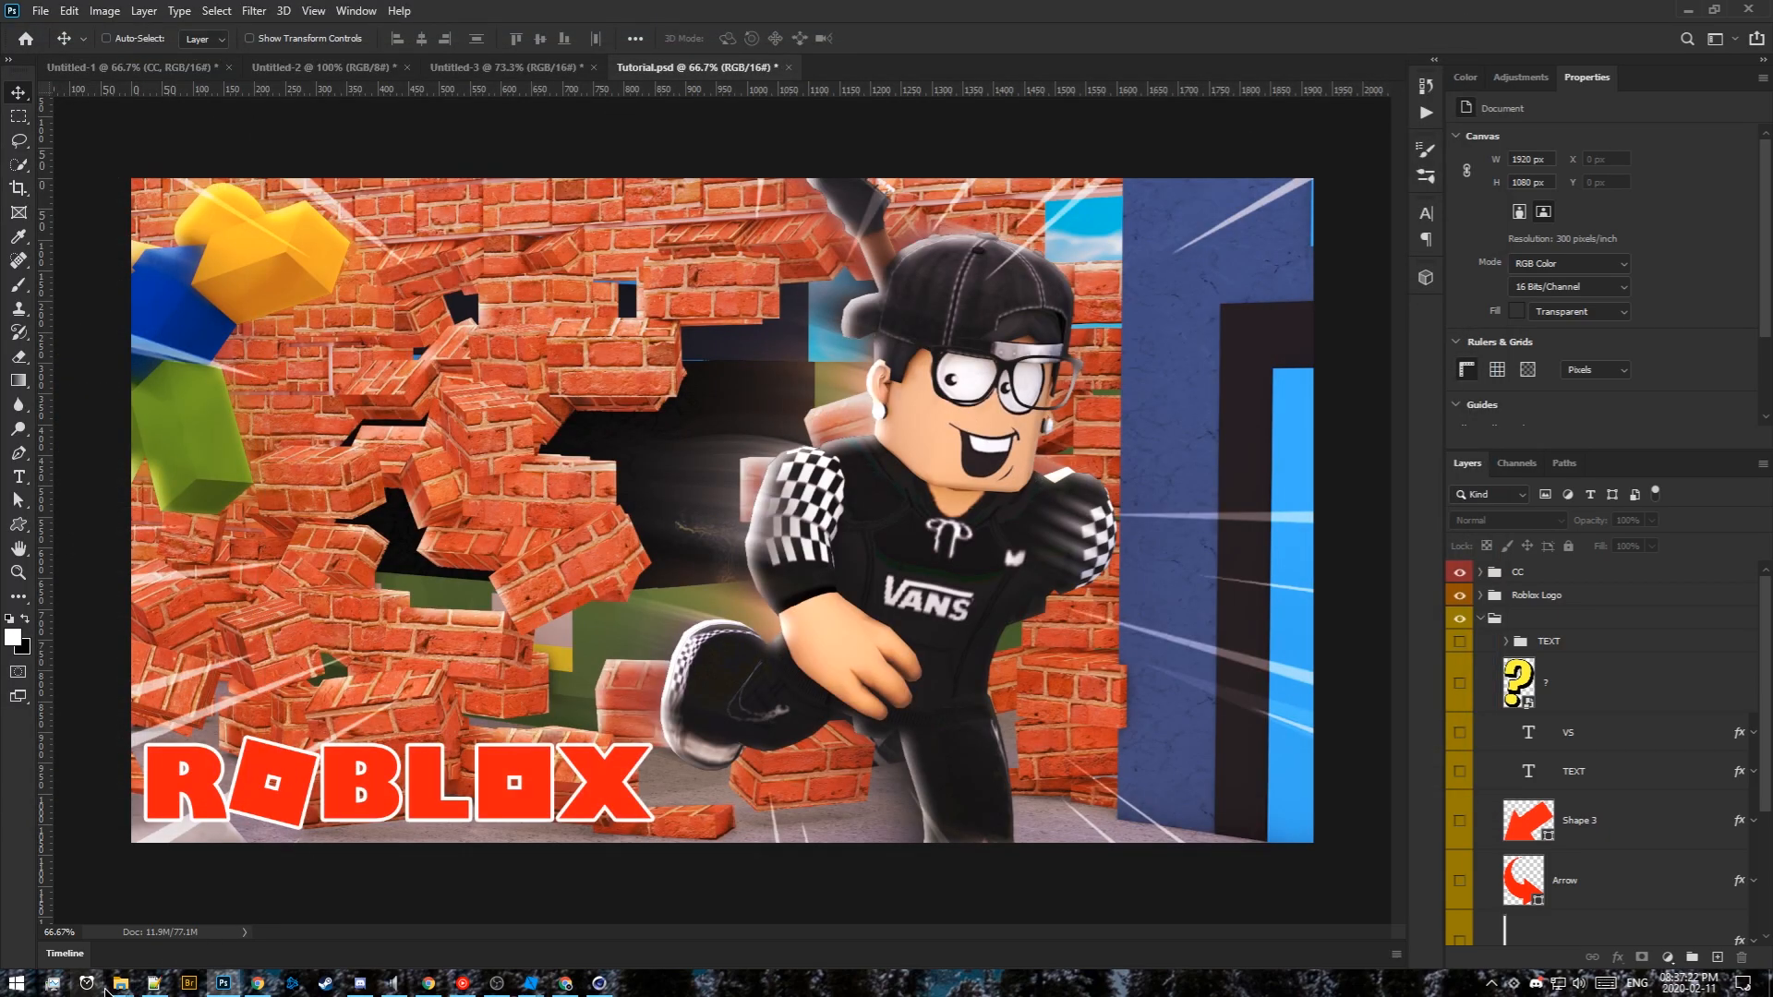
Switch to File Explorer, go up to Tutorial Folder, and open the exported Tutorial.jpg for viewing
{"action": "mouse_move", "coordinate": [120, 983]}
{"action": "left_click", "coordinate": [451, 901]}
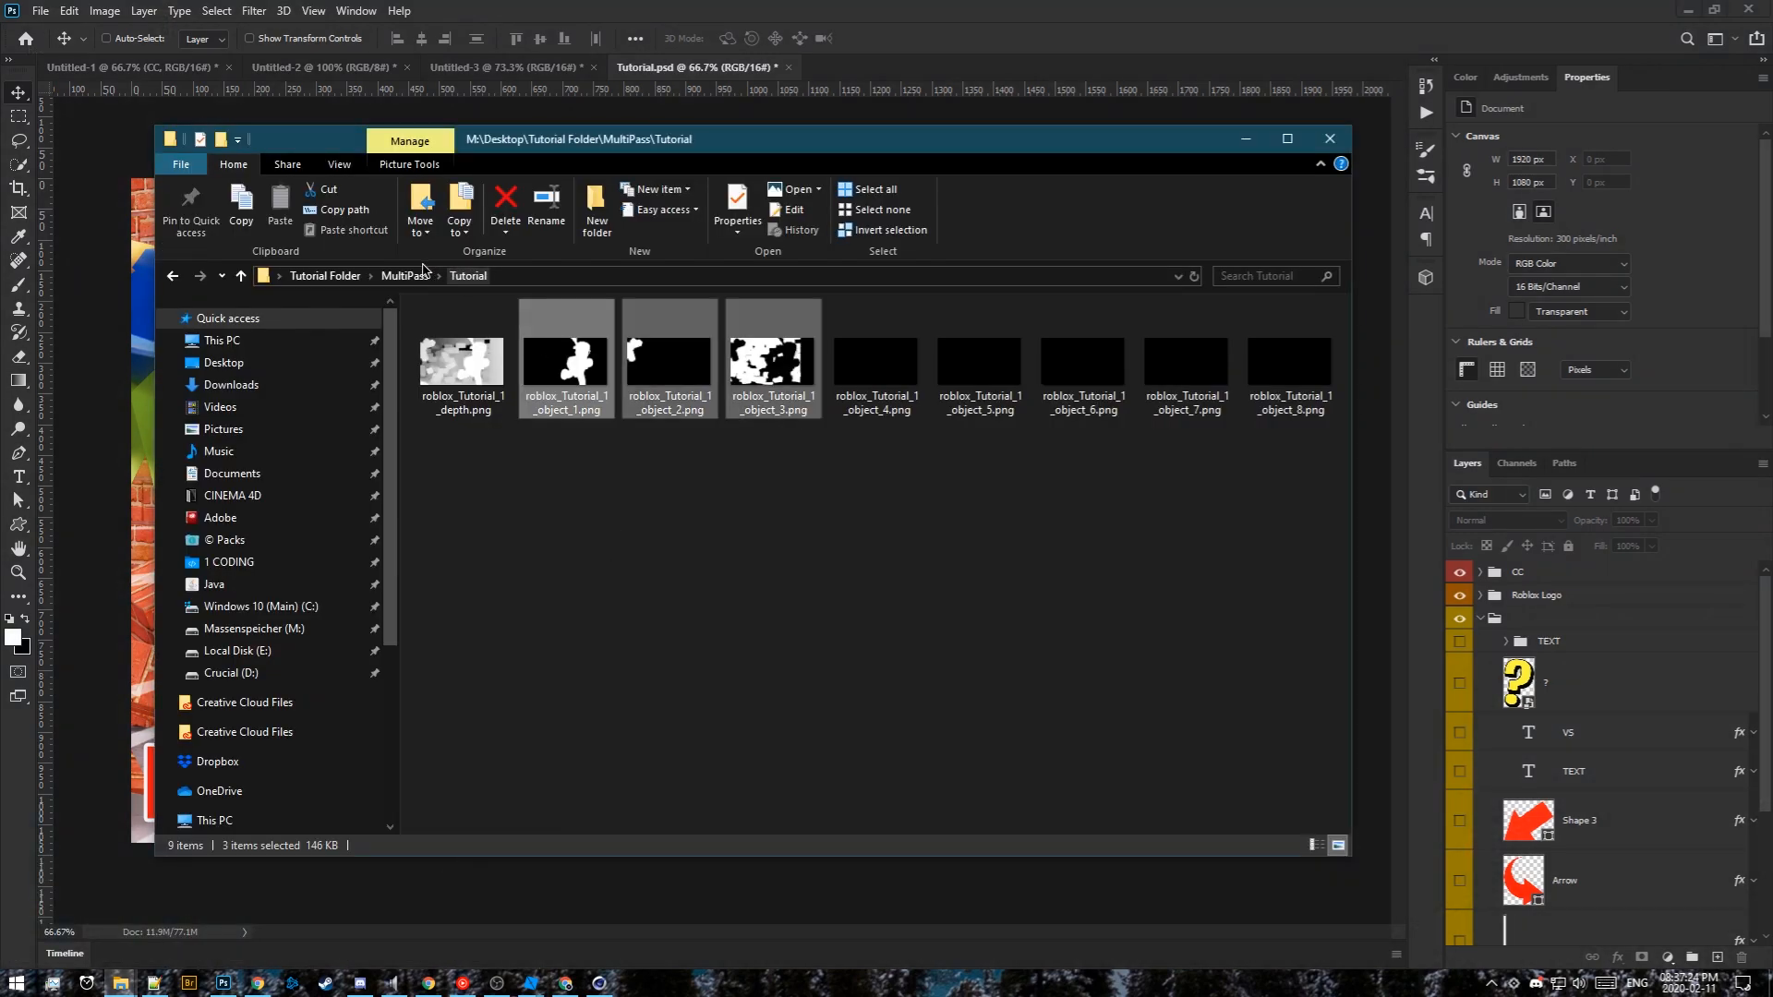
{"action": "left_click", "coordinate": [404, 275]}
{"action": "left_click", "coordinate": [326, 275]}
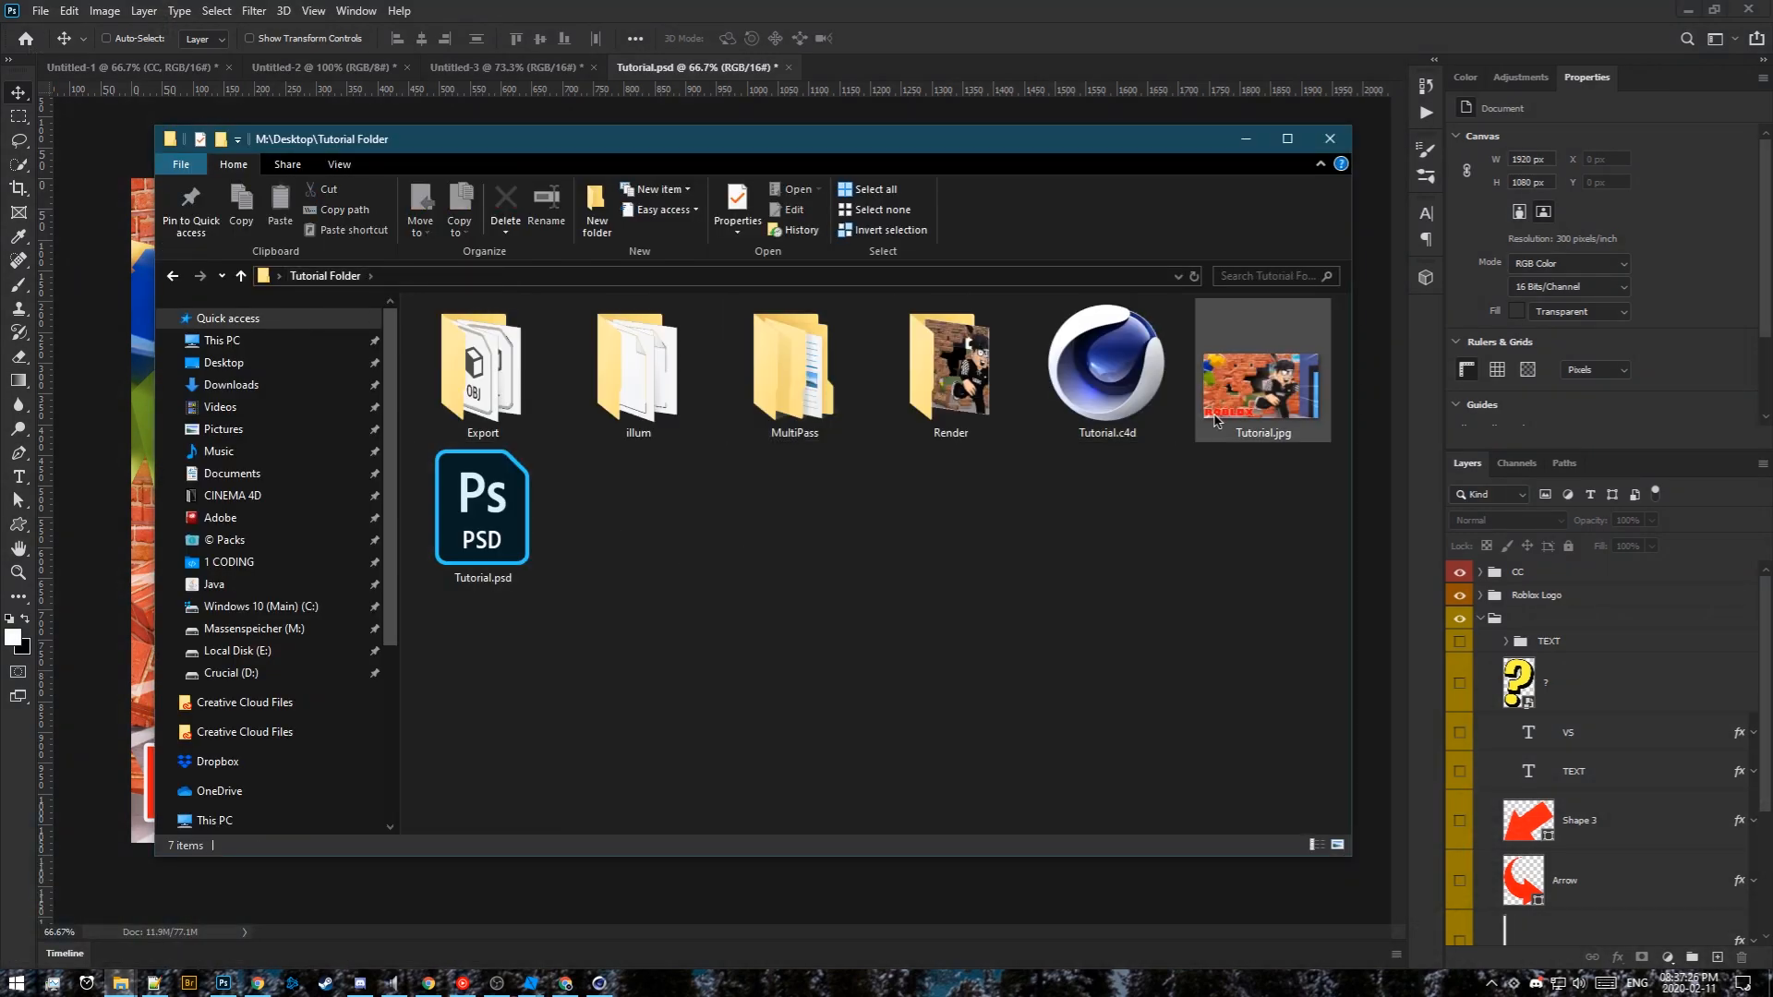
{"action": "double_click", "coordinate": [1260, 386]}
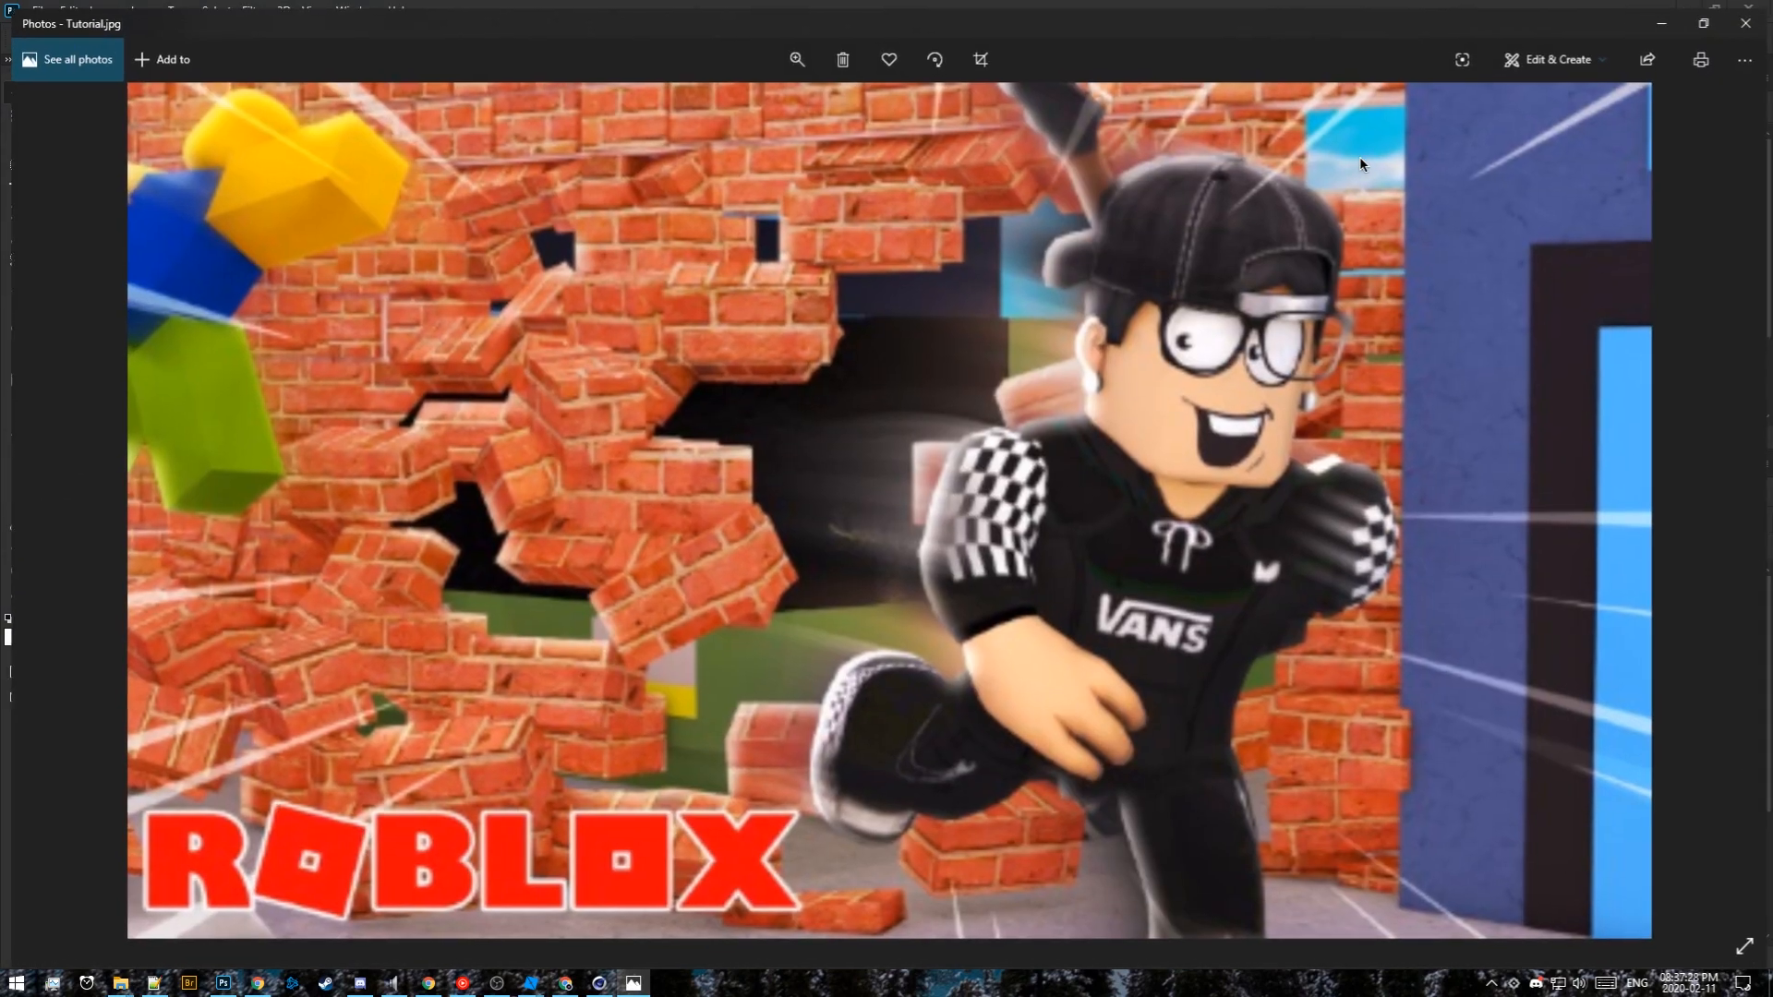